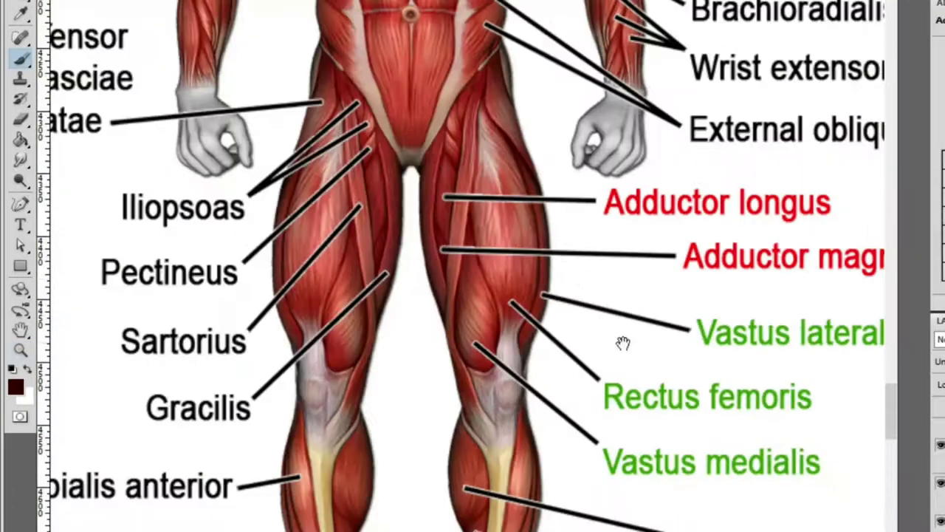
Examine the front thigh, knee and lower-leg muscles on the labelled anatomy chart
{"action": "left_click_drag", "start_coordinate": [622, 343], "coordinate": [569, 291]}
{"action": "left_click_drag", "start_coordinate": [623, 281], "coordinate": [547, 282]}
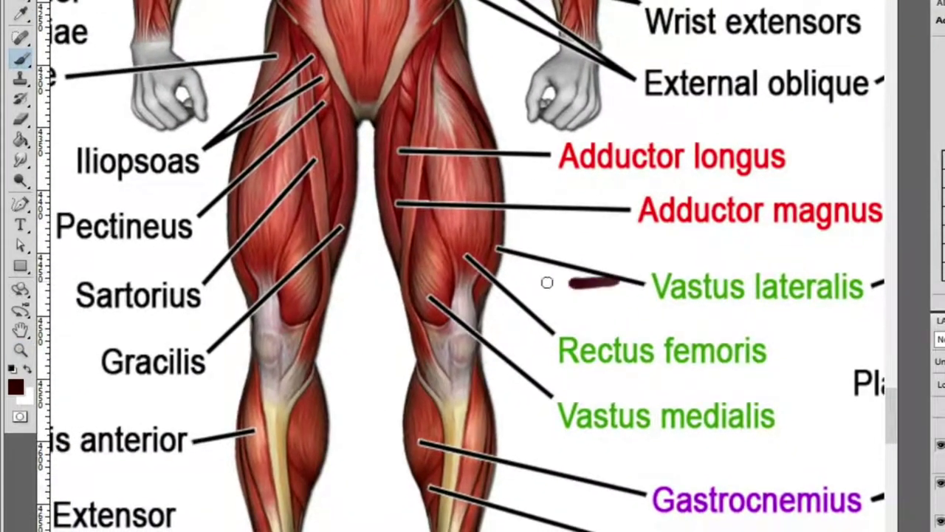
{"action": "key", "text": "ctrl+z"}
{"action": "scroll", "coordinate": [507, 263], "scroll_direction": "down", "scroll_amount": 5}
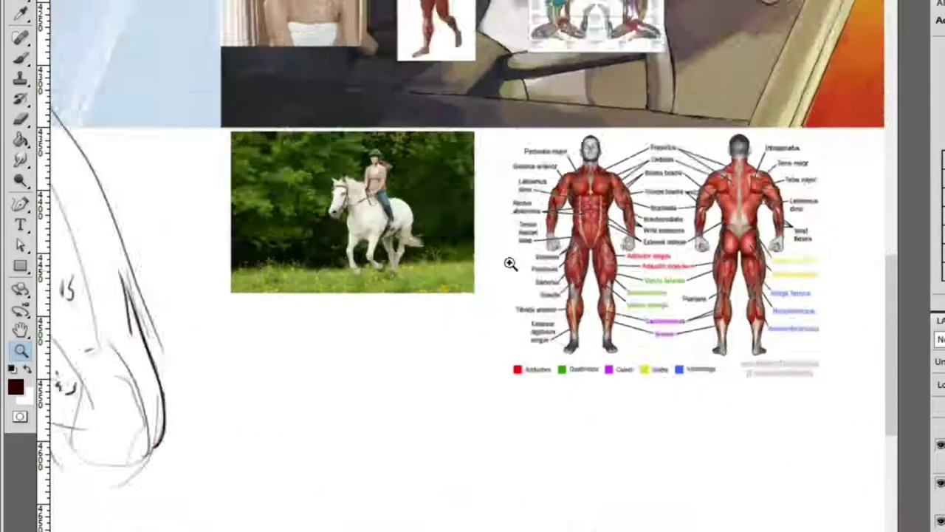
{"action": "scroll", "coordinate": [455, 292], "scroll_direction": "up", "scroll_amount": 8}
{"action": "mouse_move", "coordinate": [164, 125]}
{"action": "left_mouse_down"}
{"action": "mouse_move", "coordinate": [127, 68]}
{"action": "mouse_move", "coordinate": [153, 77]}
{"action": "mouse_move", "coordinate": [333, 293]}
{"action": "mouse_move", "coordinate": [323, 213]}
{"action": "left_mouse_up"}
{"action": "scroll", "coordinate": [496, 251], "scroll_direction": "down", "scroll_amount": 3}
{"action": "scroll", "coordinate": [628, 272], "scroll_direction": "up", "scroll_amount": 6}
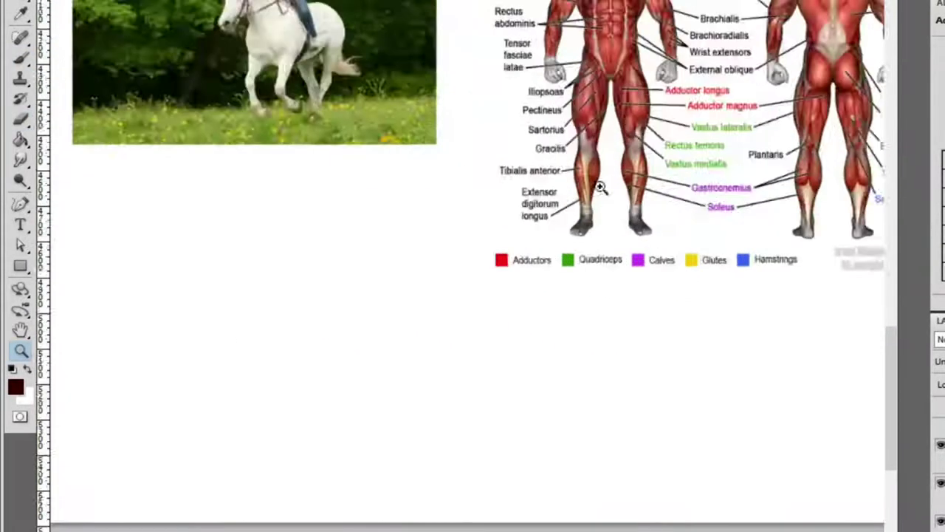
{"action": "left_click_drag", "start_coordinate": [773, 152], "coordinate": [561, 143]}
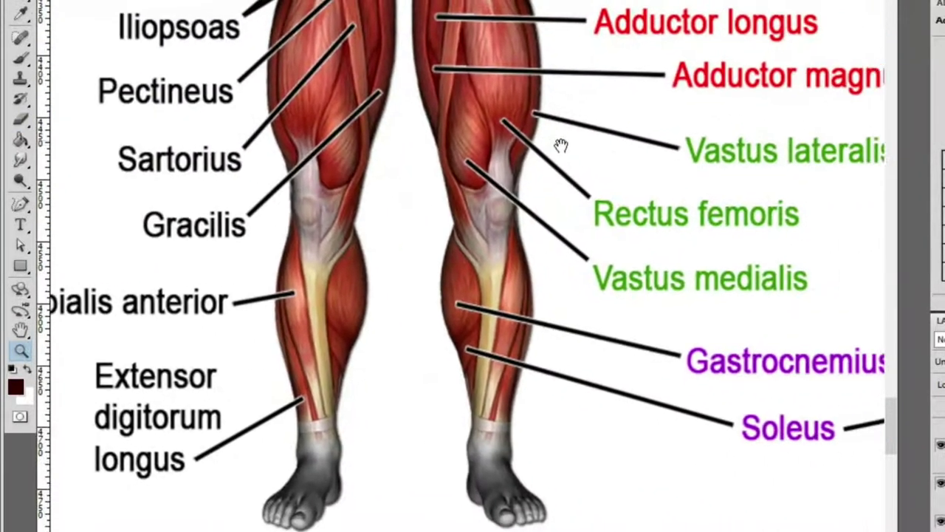
{"action": "scroll", "coordinate": [562, 145], "scroll_direction": "down", "scroll_amount": 5}
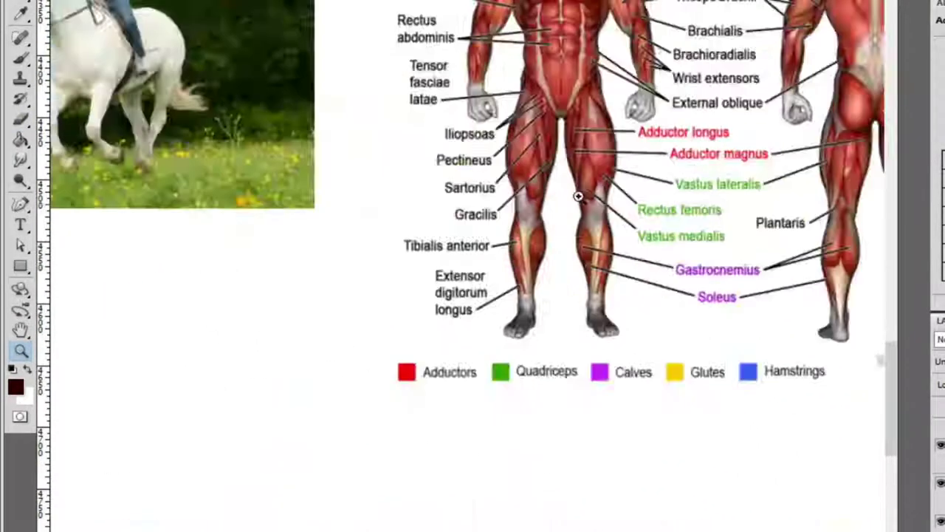
Erase the old handwritten muscle labels inside the sketched thigh
{"action": "scroll", "coordinate": [386, 158], "scroll_direction": "up", "scroll_amount": 6}
{"action": "key", "text": "e"}
{"action": "mouse_move", "coordinate": [228, 59]}
{"action": "left_mouse_down"}
{"action": "mouse_move", "coordinate": [340, 340]}
{"action": "mouse_move", "coordinate": [215, 46]}
{"action": "mouse_move", "coordinate": [532, 279]}
{"action": "mouse_move", "coordinate": [595, 285]}
{"action": "left_mouse_up"}
{"action": "scroll", "coordinate": [595, 285], "scroll_direction": "down", "scroll_amount": 5}
Consult the anatomy chart's leg muscles and handwrite "Vastus Medialis" in the teardrop-shaped section above the inner knee of the sketch
{"action": "scroll", "coordinate": [842, 236], "scroll_direction": "up", "scroll_amount": 10}
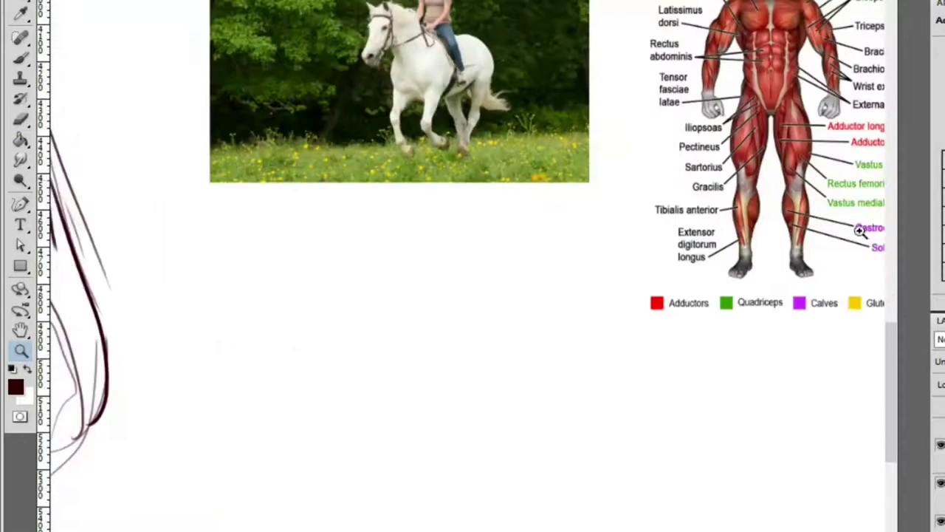
{"action": "scroll", "coordinate": [801, 175], "scroll_direction": "down", "scroll_amount": 10}
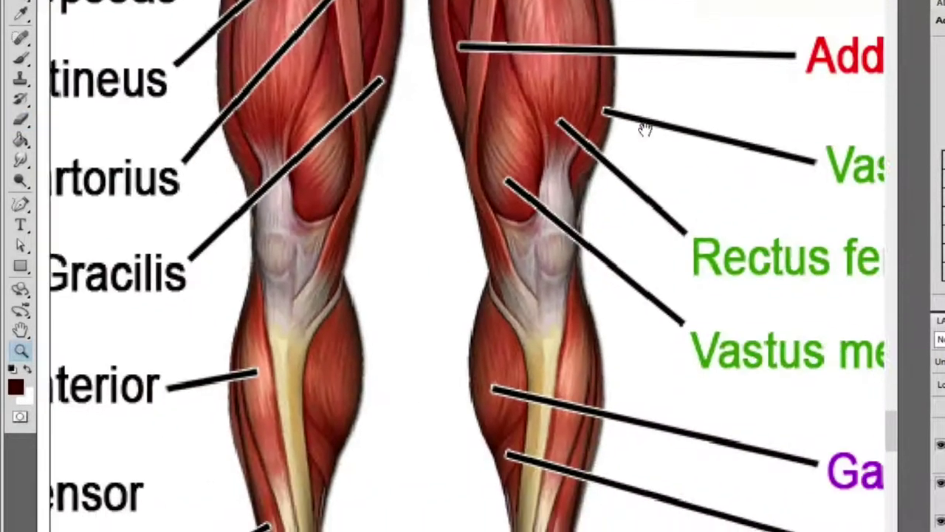
{"action": "scroll", "coordinate": [842, 251], "scroll_direction": "up", "scroll_amount": 5}
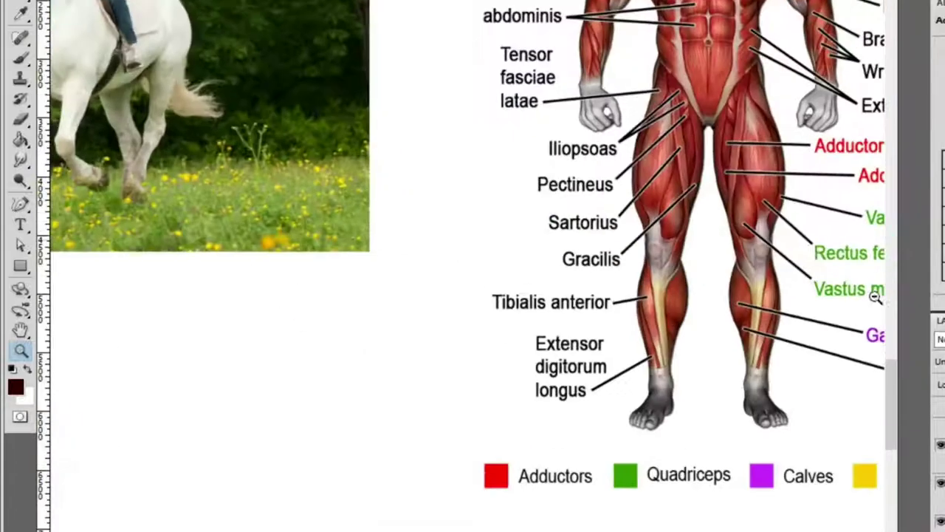
{"action": "scroll", "coordinate": [840, 274], "scroll_direction": "down", "scroll_amount": 1}
{"action": "left_click_drag", "start_coordinate": [835, 296], "coordinate": [727, 316]}
{"action": "scroll", "coordinate": [728, 316], "scroll_direction": "up", "scroll_amount": 3}
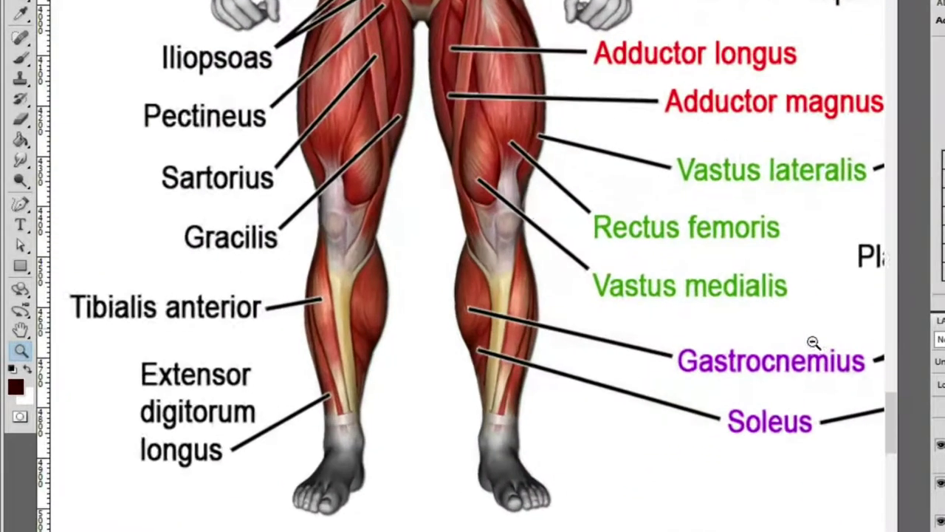
{"action": "scroll", "coordinate": [813, 342], "scroll_direction": "down", "scroll_amount": 5}
{"action": "scroll", "coordinate": [538, 355], "scroll_direction": "up", "scroll_amount": 6}
{"action": "key", "text": "b"}
{"action": "left_click_drag", "start_coordinate": [397, 309], "coordinate": [411, 366]}
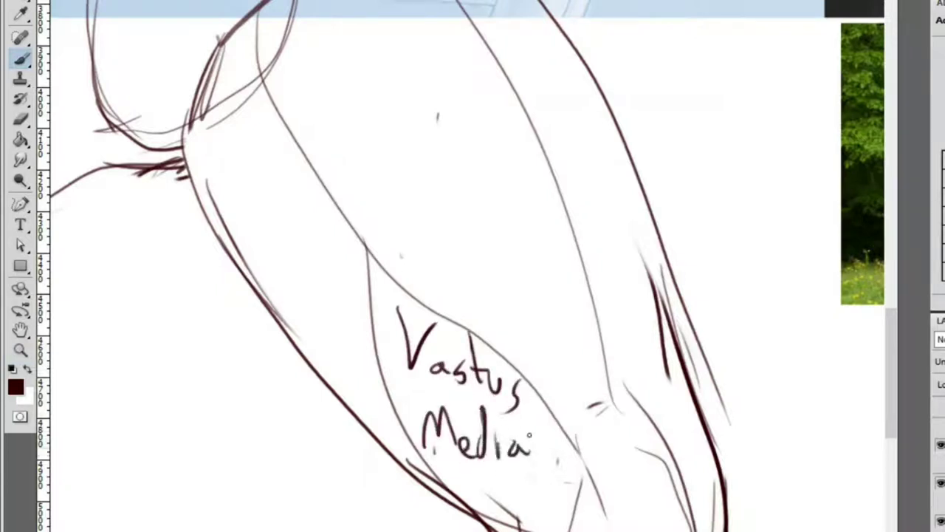
{"action": "left_click_drag", "start_coordinate": [564, 441], "coordinate": [570, 460]}
Check the quadriceps names on the anatomy chart and handwrite "Rectus femoris" in the large central section of the sketched thigh
{"action": "scroll", "coordinate": [570, 459], "scroll_direction": "down", "scroll_amount": 3}
{"action": "scroll", "coordinate": [665, 222], "scroll_direction": "right", "scroll_amount": 5}
{"action": "key", "text": "z"}
{"action": "scroll", "coordinate": [723, 190], "scroll_direction": "up", "scroll_amount": 5}
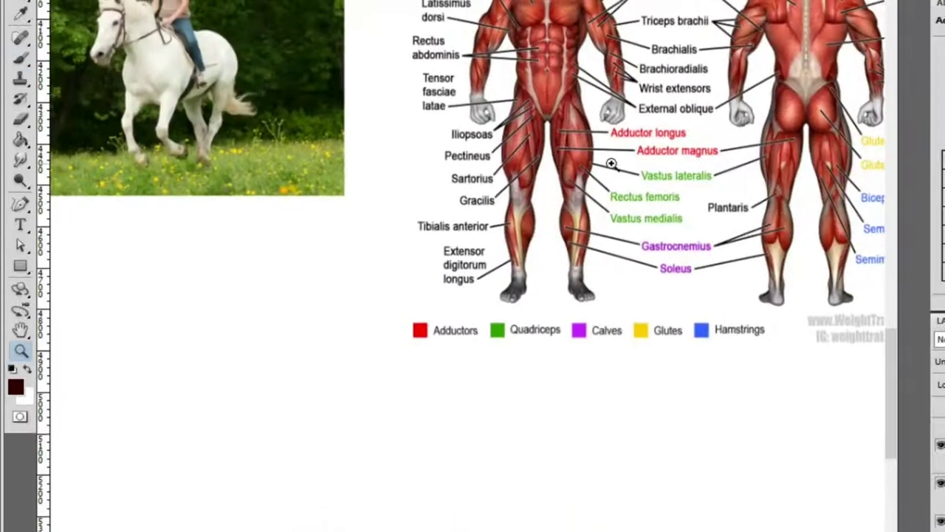
{"action": "scroll", "coordinate": [724, 191], "scroll_direction": "down", "scroll_amount": 2}
{"action": "scroll", "coordinate": [692, 191], "scroll_direction": "down", "scroll_amount": 1}
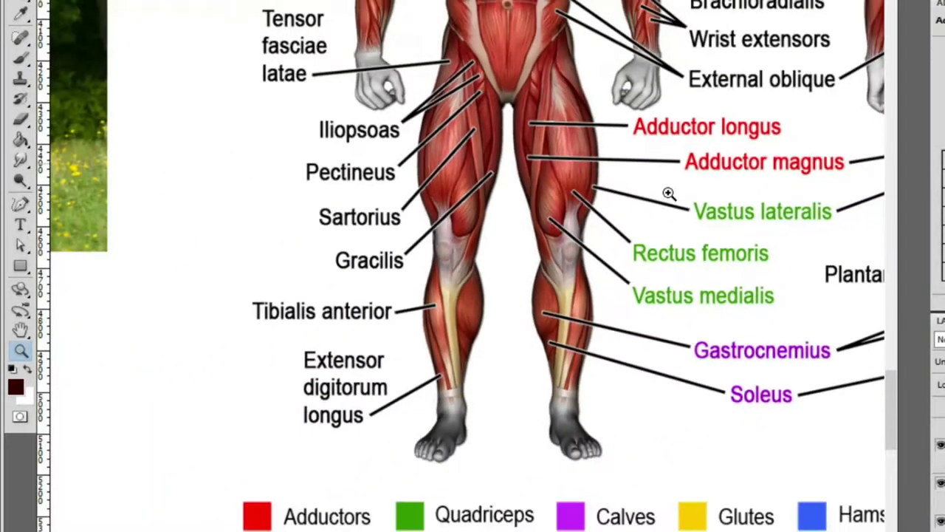
{"action": "scroll", "coordinate": [669, 193], "scroll_direction": "down", "scroll_amount": 4}
{"action": "scroll", "coordinate": [451, 213], "scroll_direction": "up", "scroll_amount": 5}
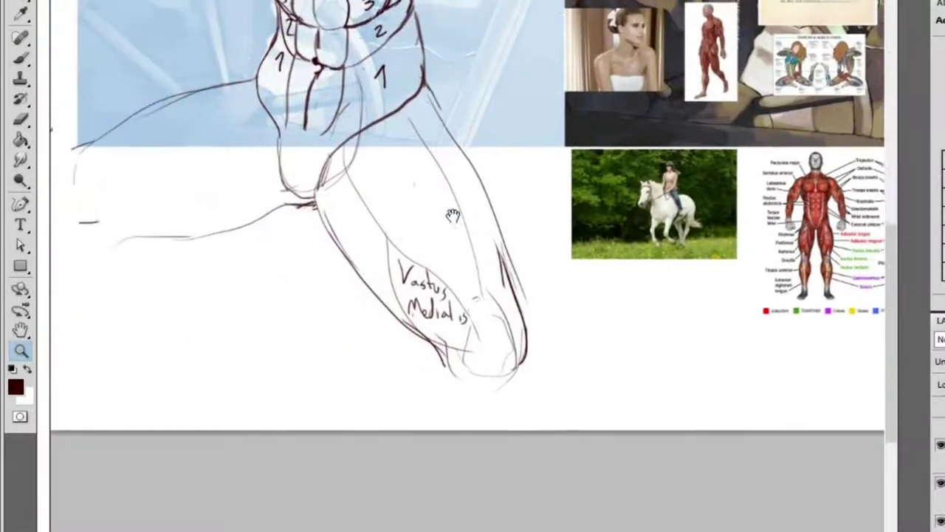
{"action": "key", "text": "b"}
{"action": "left_click_drag", "start_coordinate": [451, 194], "coordinate": [477, 155]}
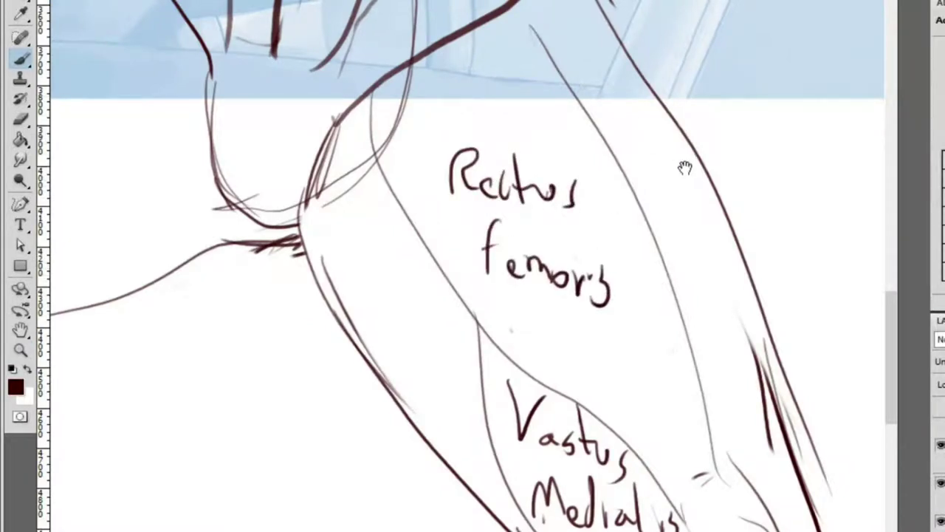
Handwrite "Vastus lateralis" in the outer section of the sketched thigh, erasing and rewriting the second word so it fits
{"action": "left_click_drag", "start_coordinate": [685, 169], "coordinate": [607, 178]}
{"action": "scroll", "coordinate": [732, 268], "scroll_direction": "up", "scroll_amount": 5}
{"action": "key", "text": "z"}
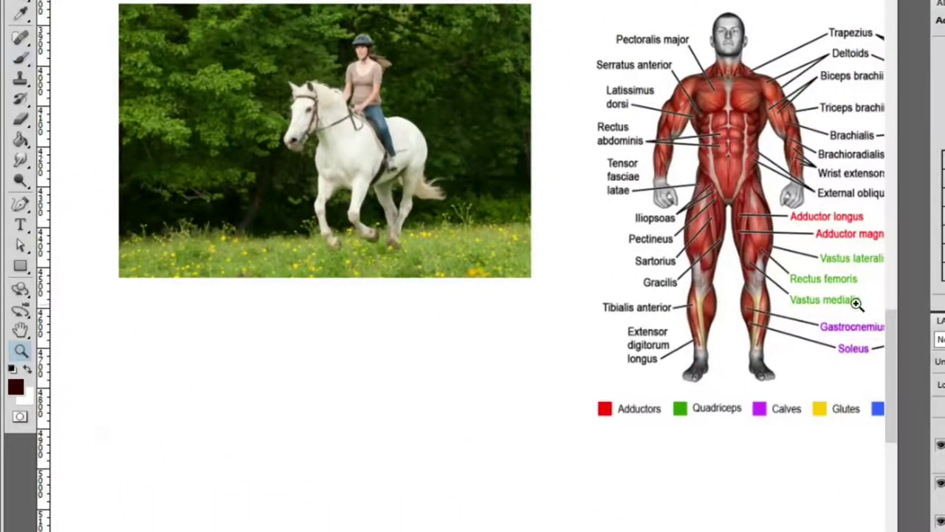
{"action": "left_click", "coordinate": [826, 327], "text": "alt"}
{"action": "left_click", "coordinate": [407, 234]}
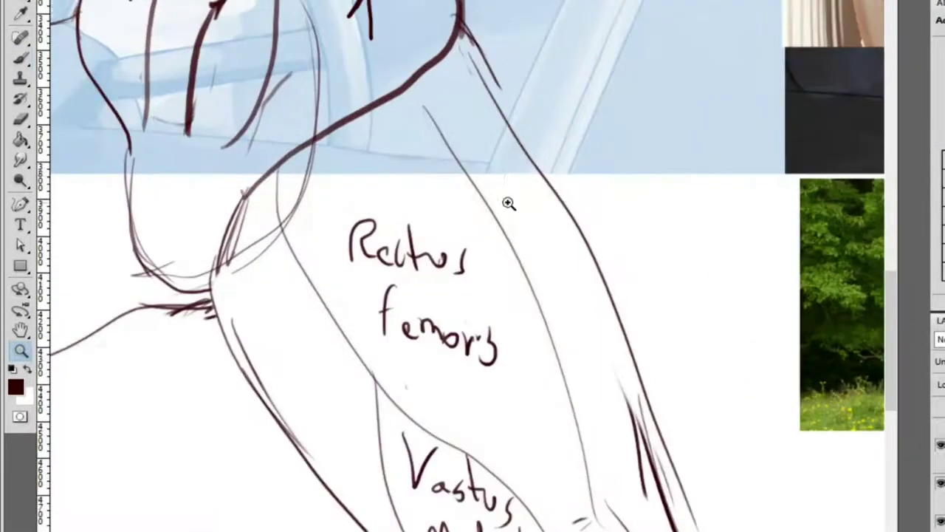
{"action": "key", "text": "b"}
{"action": "left_click_drag", "start_coordinate": [505, 177], "coordinate": [523, 205]}
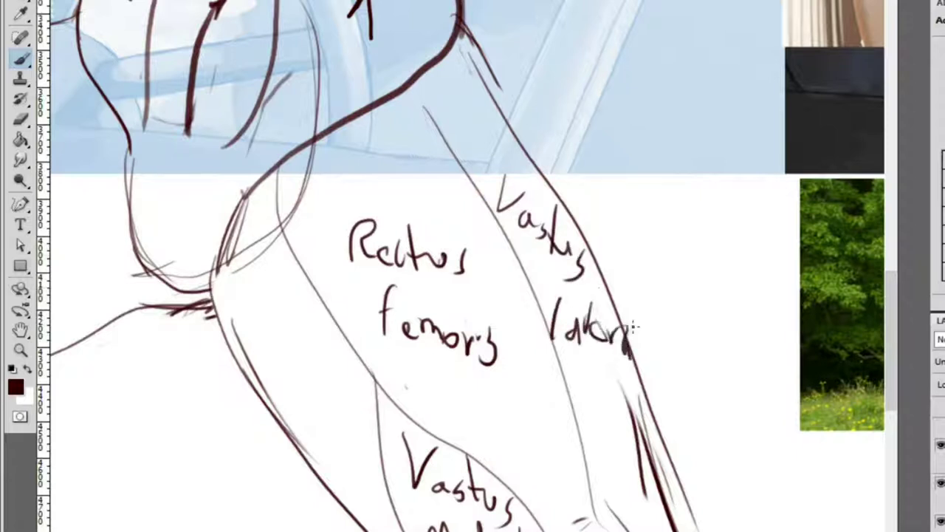
{"action": "key", "text": "e"}
{"action": "left_click_drag", "start_coordinate": [561, 310], "coordinate": [650, 369]}
{"action": "key", "text": "b"}
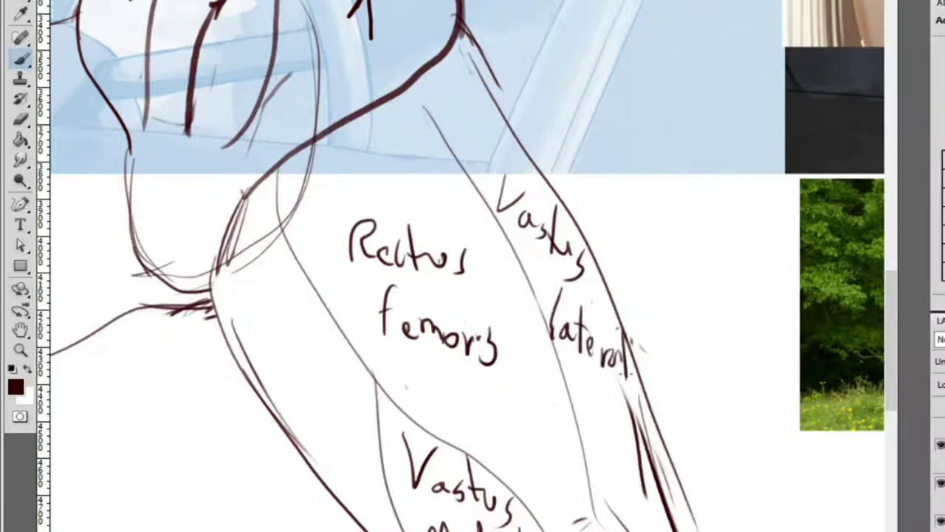
{"action": "left_click_drag", "start_coordinate": [634, 357], "coordinate": [647, 378]}
{"action": "scroll", "coordinate": [667, 302], "scroll_direction": "left", "scroll_amount": 3}
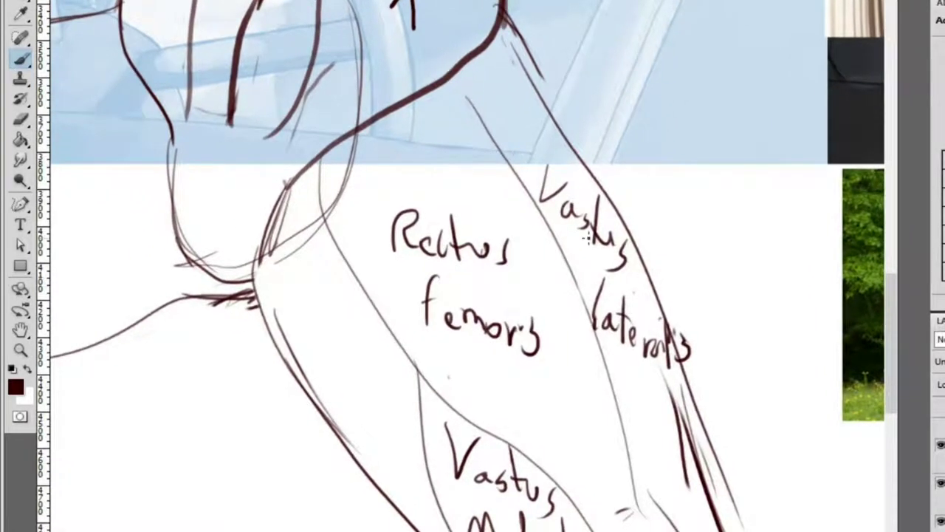
Draw the two edges of a narrow curved muscle band running from the hip crease down across the thigh towards the inner knee
{"action": "scroll", "coordinate": [461, 406], "scroll_direction": "down", "scroll_amount": 5}
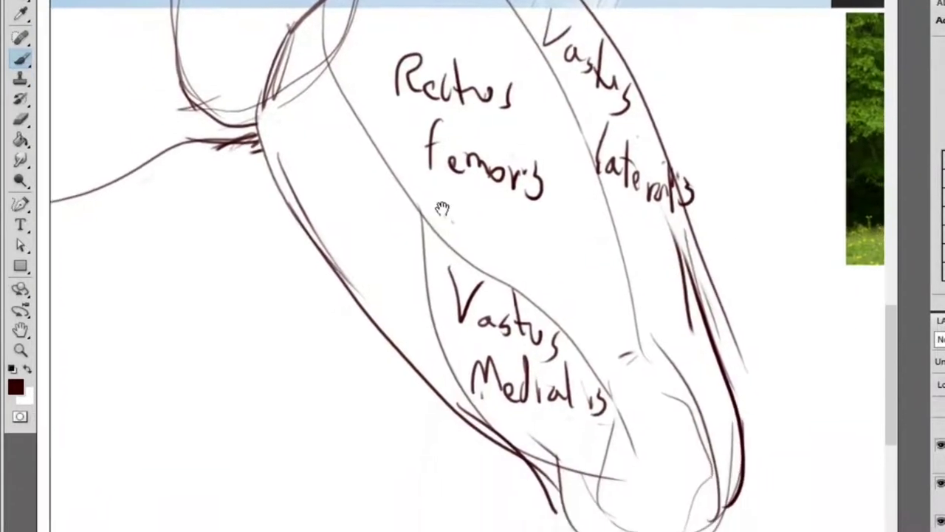
{"action": "mouse_move", "coordinate": [447, 382]}
{"action": "left_mouse_down"}
{"action": "mouse_move", "coordinate": [385, 303]}
{"action": "mouse_move", "coordinate": [390, 12]}
{"action": "left_mouse_up"}
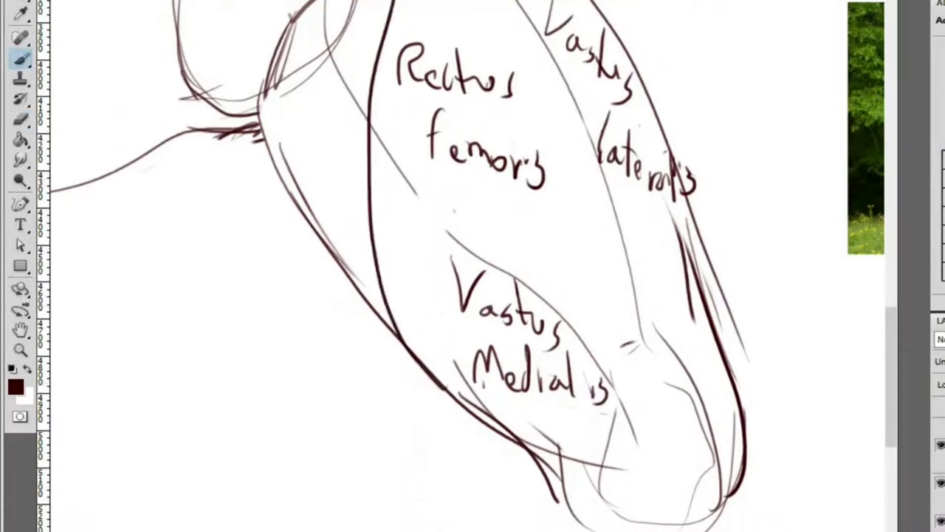
{"action": "key", "text": "ctrl+z"}
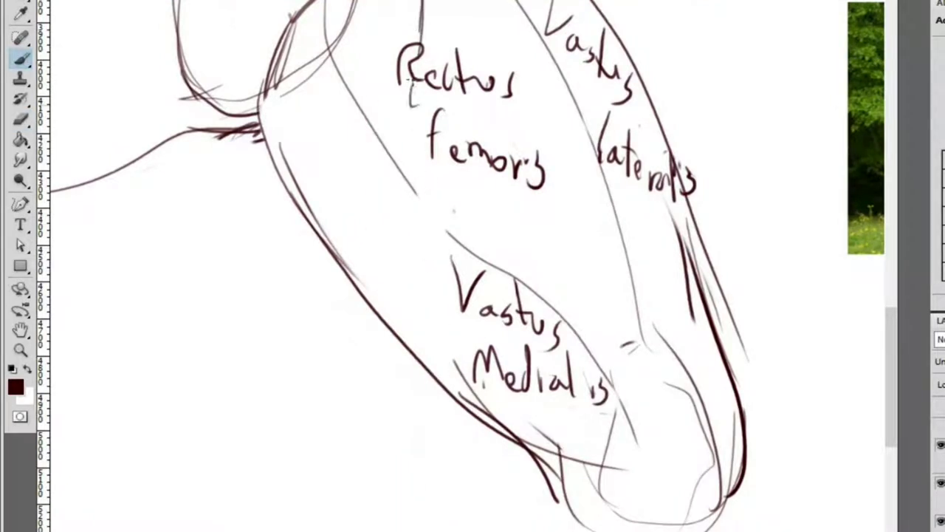
{"action": "left_click_drag", "start_coordinate": [418, 79], "coordinate": [403, 277]}
{"action": "left_click_drag", "start_coordinate": [464, 104], "coordinate": [437, 347]}
{"action": "scroll", "coordinate": [428, 240], "scroll_direction": "up", "scroll_amount": 6}
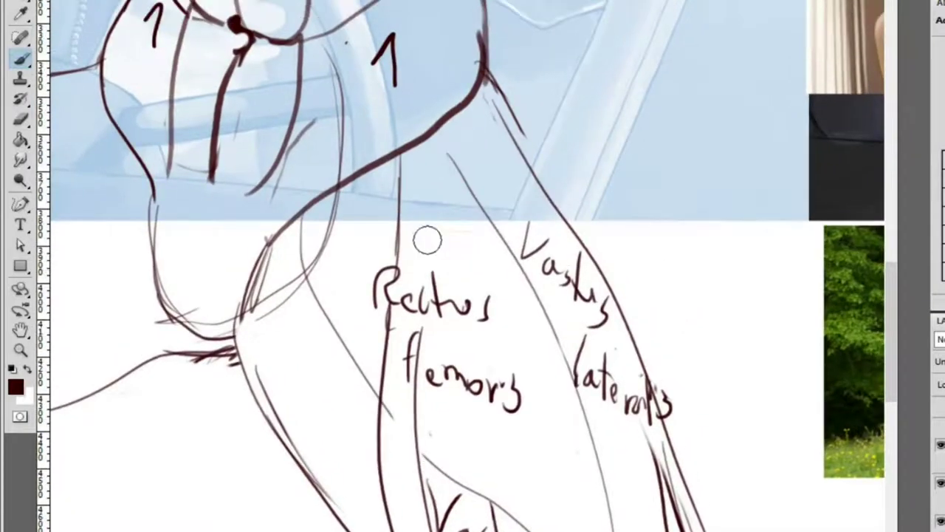
{"action": "left_click_drag", "start_coordinate": [425, 274], "coordinate": [432, 134]}
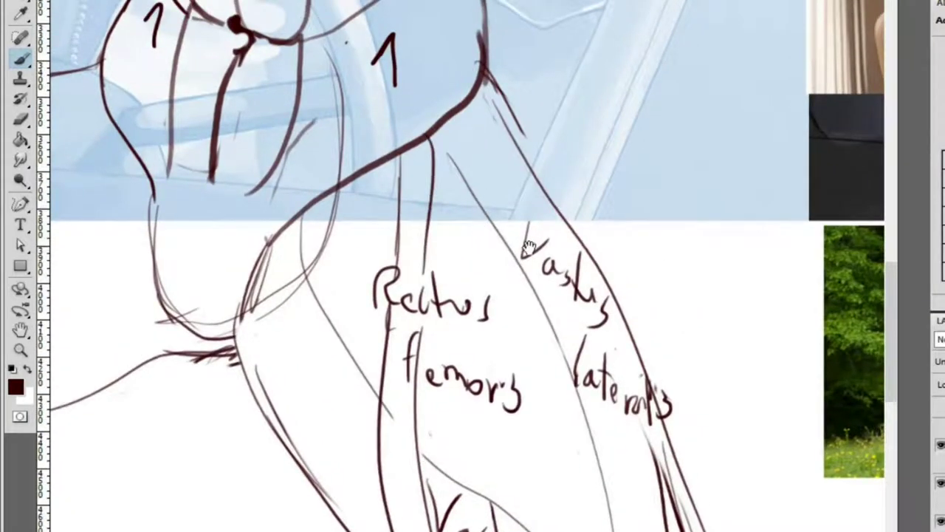
Redraw the boundary between the rectus femoris and vastus lateralis with darker strokes and strengthen the outer thigh contour
{"action": "left_click_drag", "start_coordinate": [529, 246], "coordinate": [428, 155]}
{"action": "scroll", "coordinate": [509, 244], "scroll_direction": "down", "scroll_amount": 3}
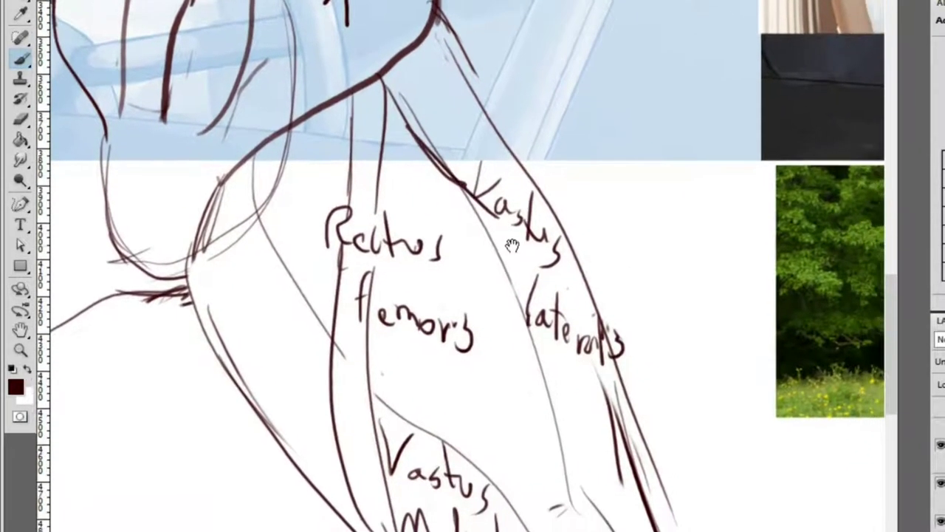
{"action": "mouse_move", "coordinate": [532, 304]}
{"action": "left_mouse_down"}
{"action": "mouse_move", "coordinate": [568, 487]}
{"action": "mouse_move", "coordinate": [527, 304]}
{"action": "mouse_move", "coordinate": [591, 473]}
{"action": "mouse_move", "coordinate": [632, 518]}
{"action": "left_mouse_up"}
{"action": "key", "text": "ctrl+z"}
{"action": "key", "text": "z"}
{"action": "left_click_drag", "start_coordinate": [548, 330], "coordinate": [515, 246]}
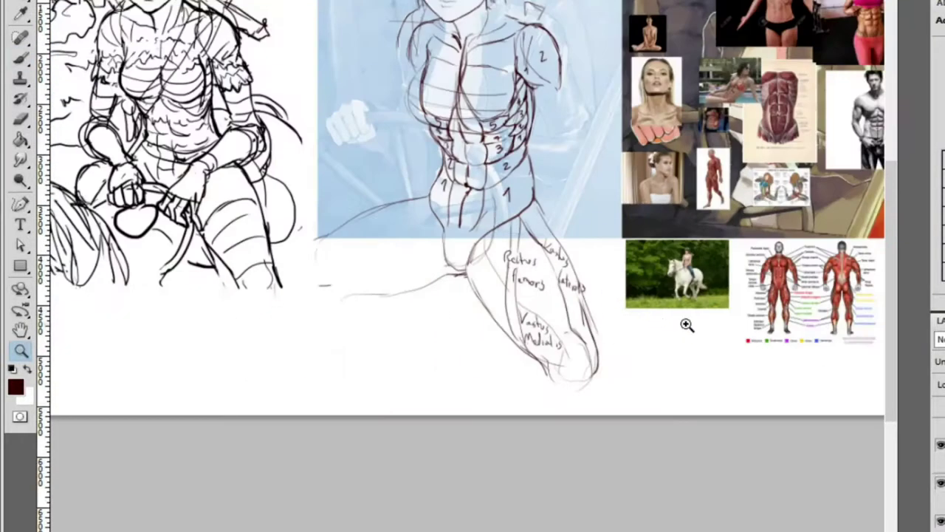
{"action": "mouse_move", "coordinate": [687, 325]}
{"action": "left_mouse_down"}
{"action": "mouse_move", "coordinate": [707, 354]}
{"action": "mouse_move", "coordinate": [480, 185]}
{"action": "mouse_move", "coordinate": [545, 146]}
{"action": "mouse_move", "coordinate": [584, 214]}
{"action": "mouse_move", "coordinate": [687, 317]}
{"action": "left_mouse_up"}
{"action": "key", "text": "b"}
{"action": "key", "text": "ctrl+z"}
{"action": "mouse_move", "coordinate": [632, 316]}
{"action": "left_mouse_down"}
{"action": "mouse_move", "coordinate": [549, 287]}
{"action": "mouse_move", "coordinate": [536, 191]}
{"action": "left_mouse_up"}
{"action": "left_click_drag", "start_coordinate": [692, 275], "coordinate": [613, 278]}
Darken the inner thigh contour below the groin and draw a long curved muscle line from the hip crease down the inner thigh
{"action": "key", "text": "z"}
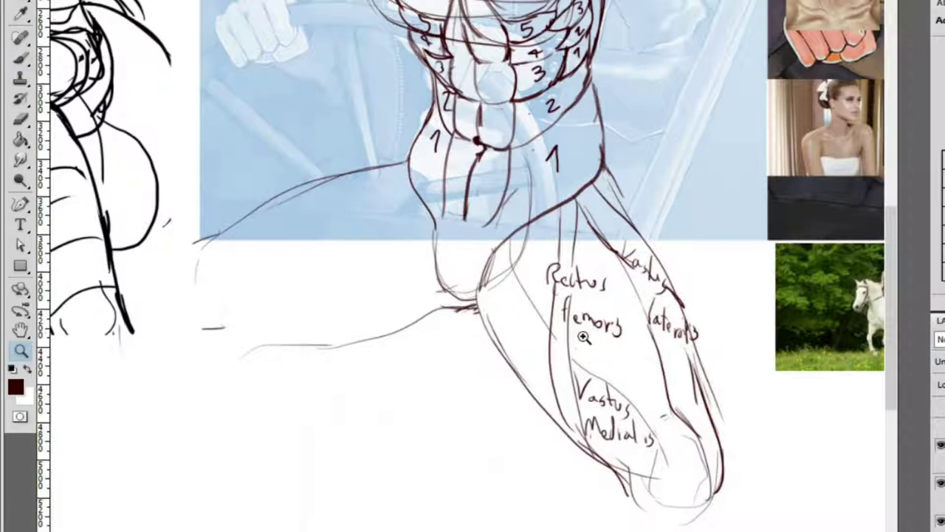
{"action": "left_click_drag", "start_coordinate": [593, 330], "coordinate": [620, 331]}
{"action": "key", "text": "b"}
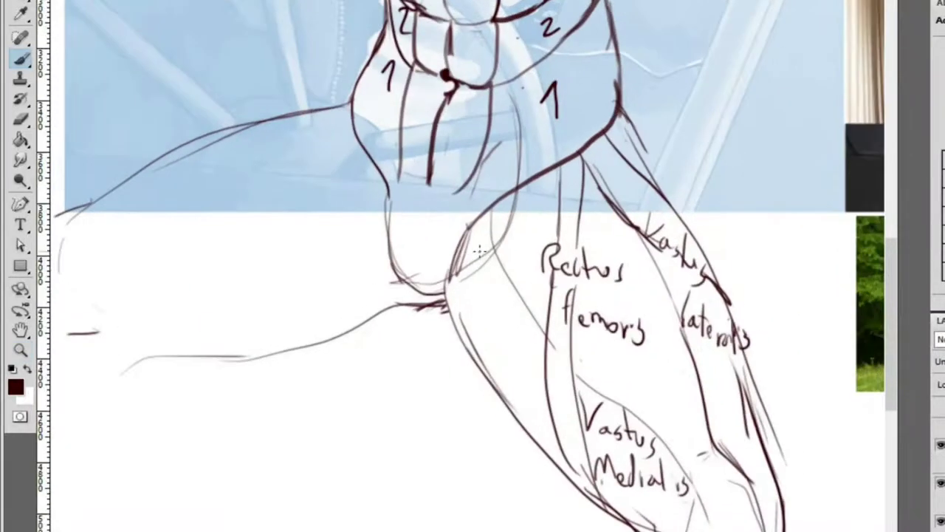
{"action": "left_click_drag", "start_coordinate": [479, 251], "coordinate": [500, 300]}
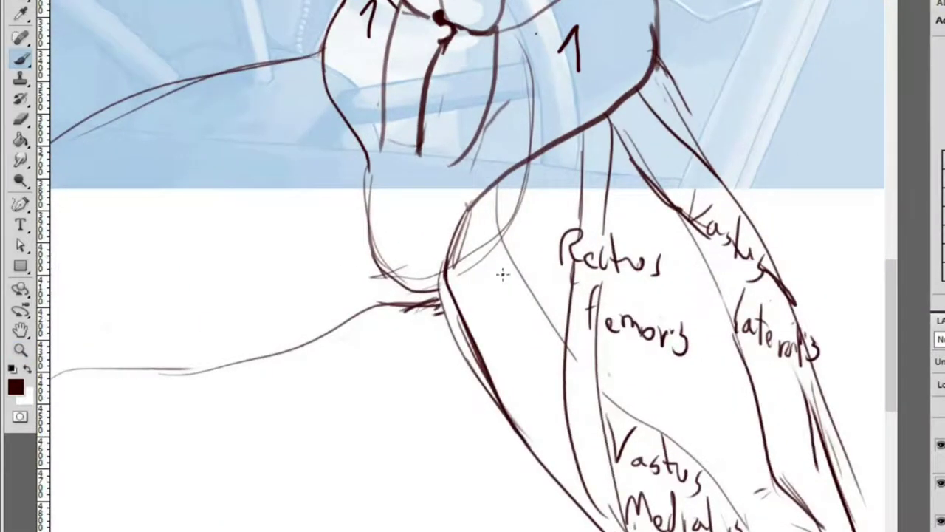
{"action": "left_click_drag", "start_coordinate": [488, 231], "coordinate": [584, 443]}
Erase the rough hatching and overlapping construction curves at the top of the inner thigh beside the groin
{"action": "key", "text": "z"}
{"action": "left_click_drag", "start_coordinate": [443, 270], "coordinate": [481, 266]}
{"action": "key", "text": "b"}
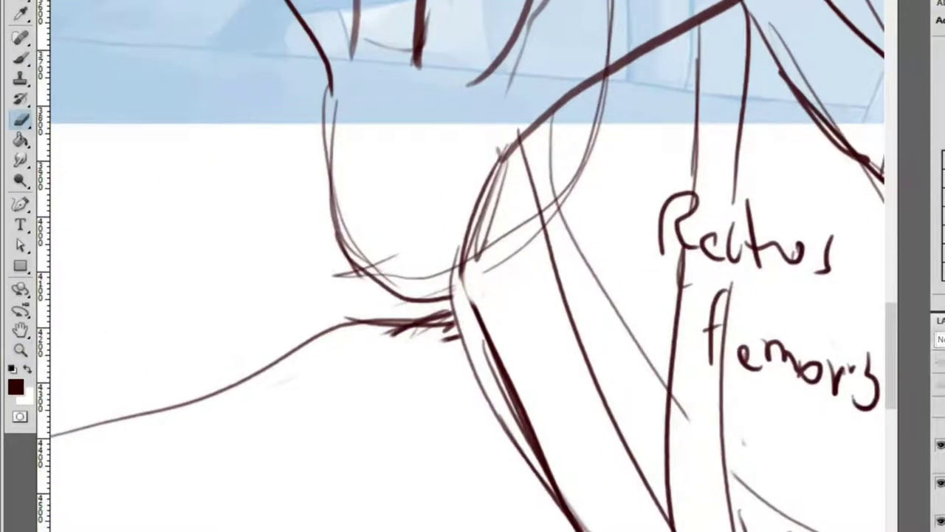
{"action": "left_click", "coordinate": [939, 340]}
{"action": "left_click", "coordinate": [940, 340]}
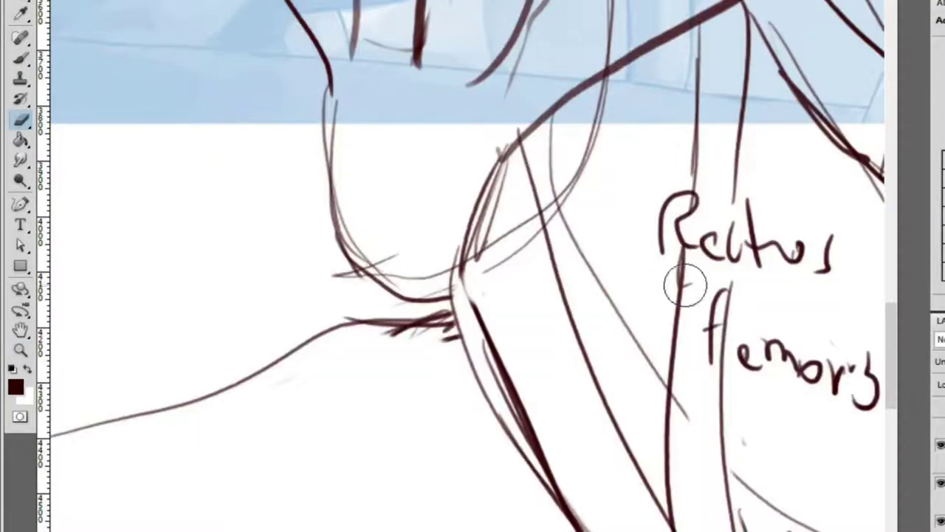
{"action": "left_click_drag", "start_coordinate": [505, 285], "coordinate": [502, 170]}
Redraw the inner thigh muscle edge below the groin, add a short line under the hip crease, and clean up the stroke's upper end
{"action": "key", "text": "b"}
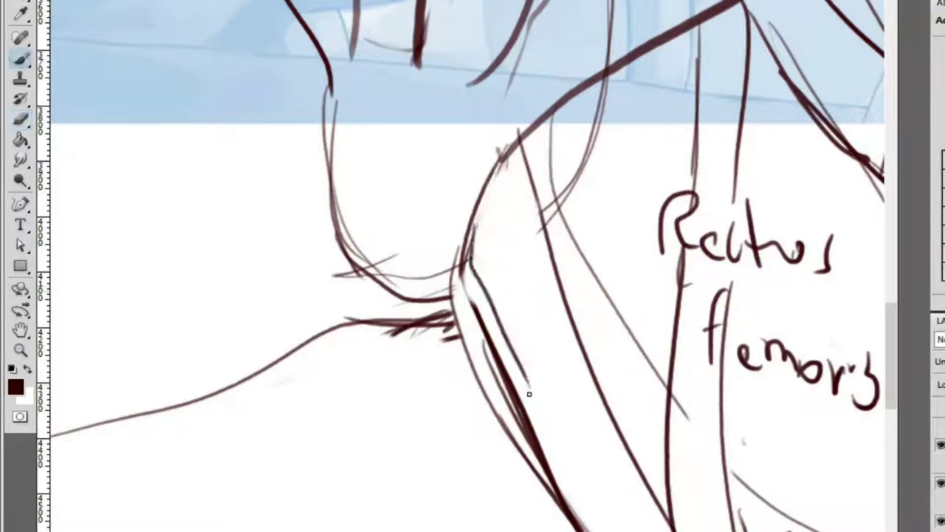
{"action": "key", "text": "z"}
{"action": "left_click", "coordinate": [525, 264], "text": "alt"}
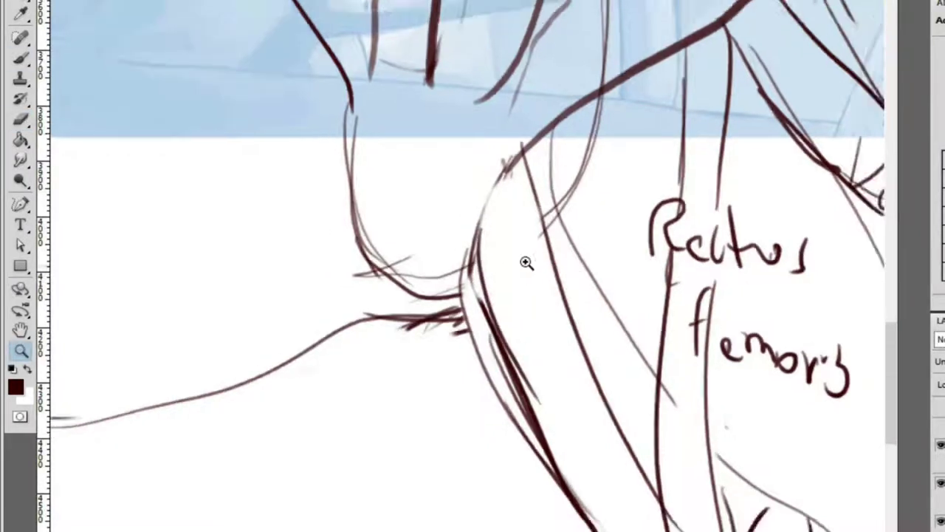
{"action": "key", "text": "b"}
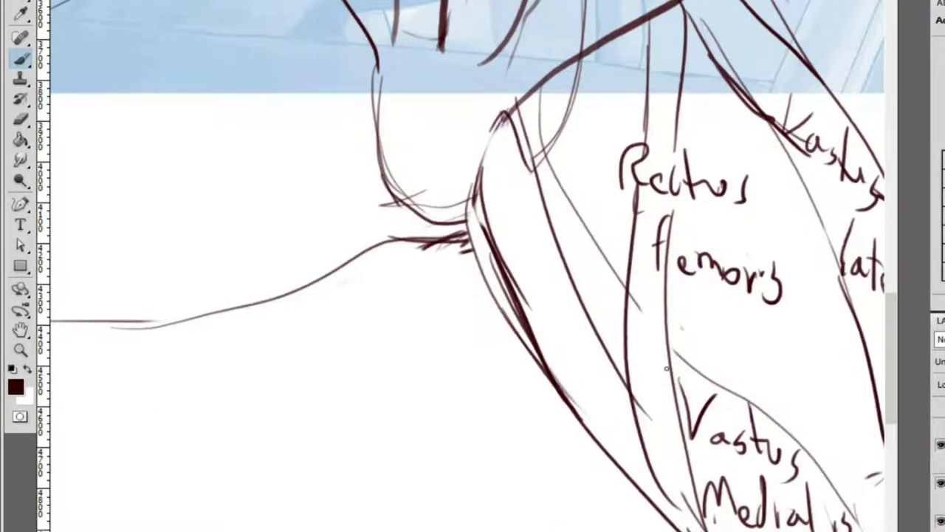
{"action": "key", "text": "e"}
{"action": "key", "text": "b"}
{"action": "key", "text": "e"}
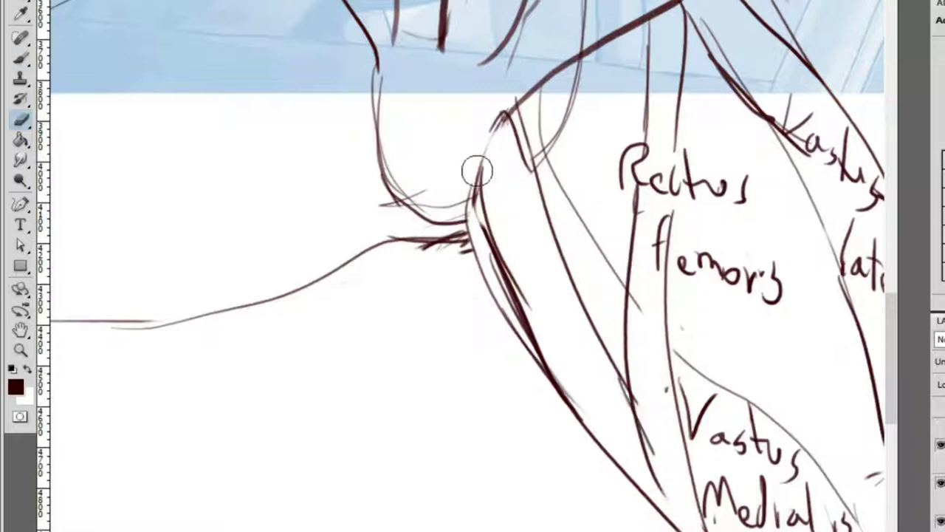
{"action": "left_click_drag", "start_coordinate": [475, 167], "coordinate": [474, 181]}
{"action": "key", "text": "b"}
Erase the doubled construction curves beneath the pelvis and redraw its lower contour as one curve running into the groin
{"action": "key", "text": "z"}
{"action": "left_click_drag", "start_coordinate": [612, 135], "coordinate": [576, 125]}
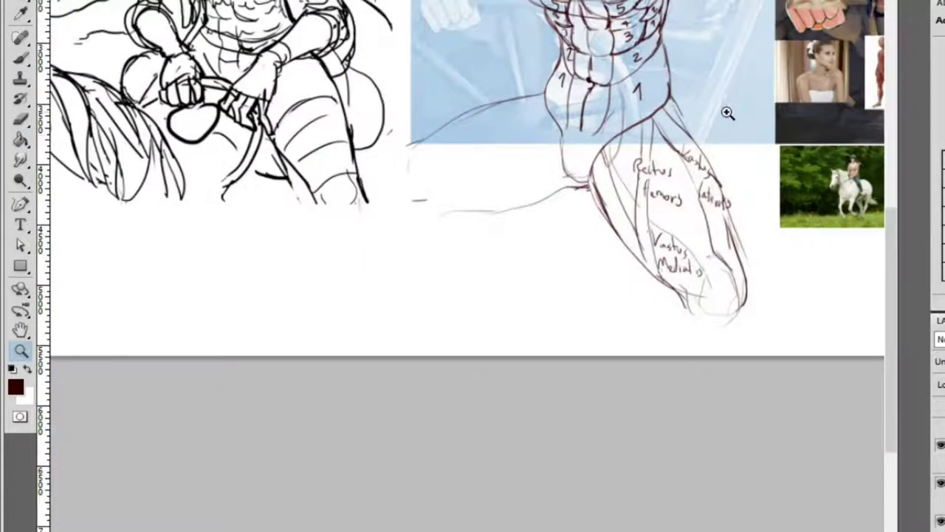
{"action": "left_click", "coordinate": [615, 141]}
{"action": "left_click", "coordinate": [546, 286]}
{"action": "key", "text": "e"}
{"action": "left_click_drag", "start_coordinate": [376, 200], "coordinate": [391, 209]}
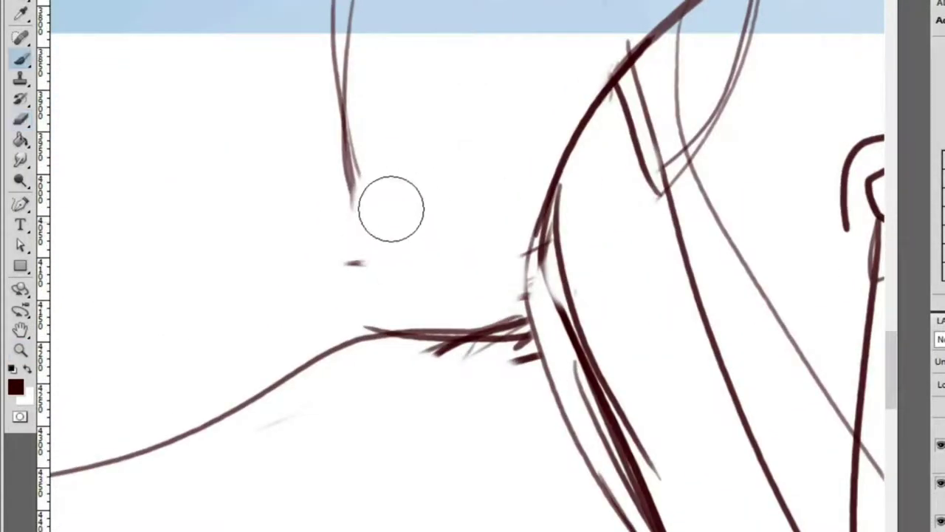
{"action": "key", "text": "b"}
{"action": "mouse_move", "coordinate": [347, 152]}
{"action": "left_mouse_down"}
{"action": "mouse_move", "coordinate": [505, 316]}
{"action": "mouse_move", "coordinate": [449, 313]}
{"action": "mouse_move", "coordinate": [522, 313]}
{"action": "mouse_move", "coordinate": [539, 295]}
{"action": "left_mouse_up"}
Extend the lower abdominal lines on the far side of the pelvis down to the groin
{"action": "key", "text": "z"}
{"action": "left_click_drag", "start_coordinate": [583, 187], "coordinate": [584, 181]}
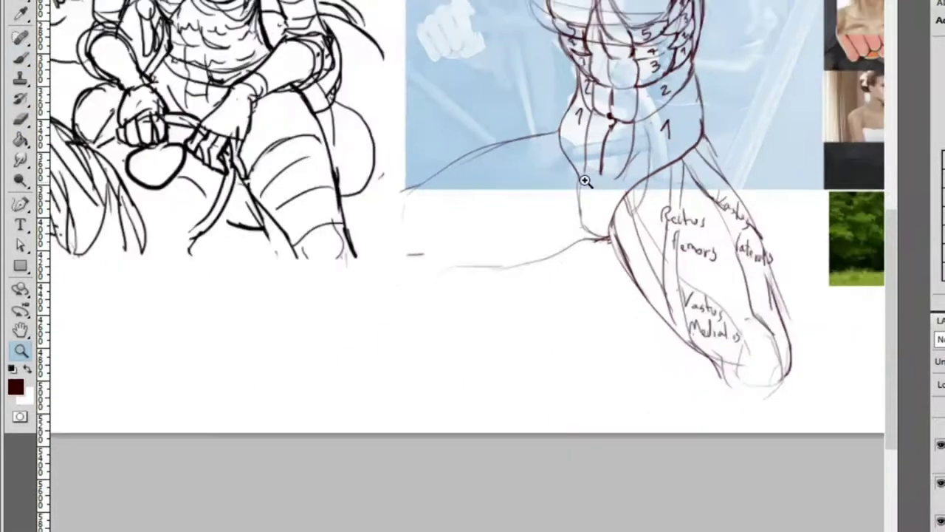
{"action": "left_click", "coordinate": [585, 181], "text": "alt"}
{"action": "left_click", "coordinate": [643, 165]}
{"action": "key", "text": "b"}
{"action": "key", "text": "e"}
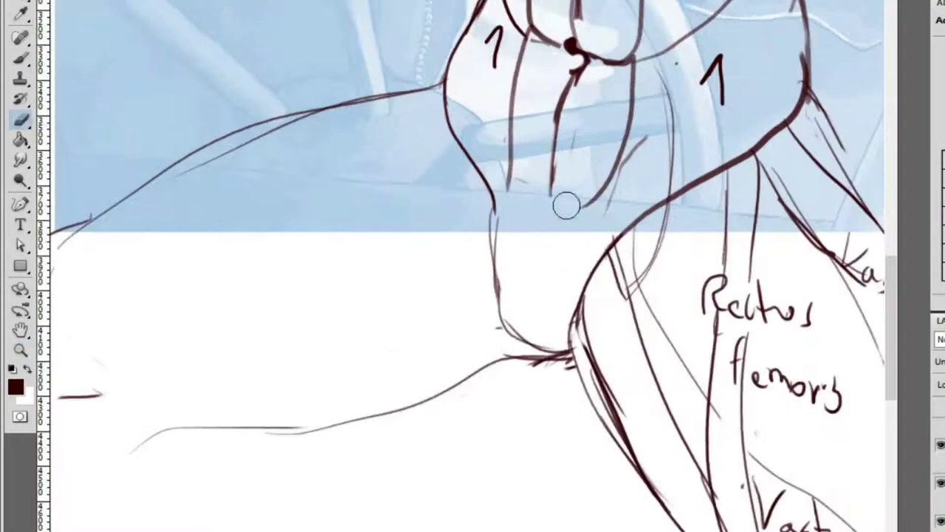
{"action": "key", "text": "b"}
{"action": "mouse_move", "coordinate": [503, 148]}
{"action": "left_mouse_down"}
{"action": "mouse_move", "coordinate": [534, 334]}
{"action": "mouse_move", "coordinate": [514, 323]}
{"action": "left_mouse_up"}
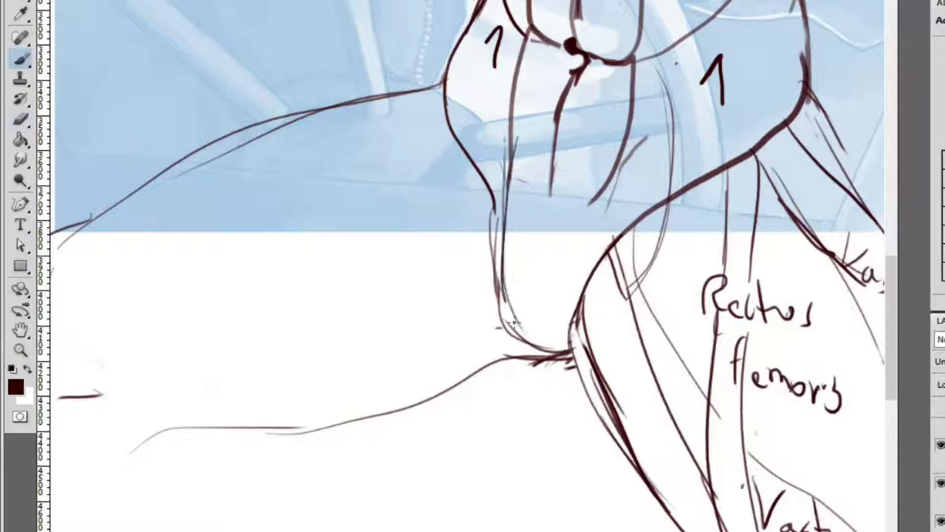
Check the groin area on the anatomy chart and extend the abdominal line nearest the hip crease down to the groin
{"action": "key", "text": "z"}
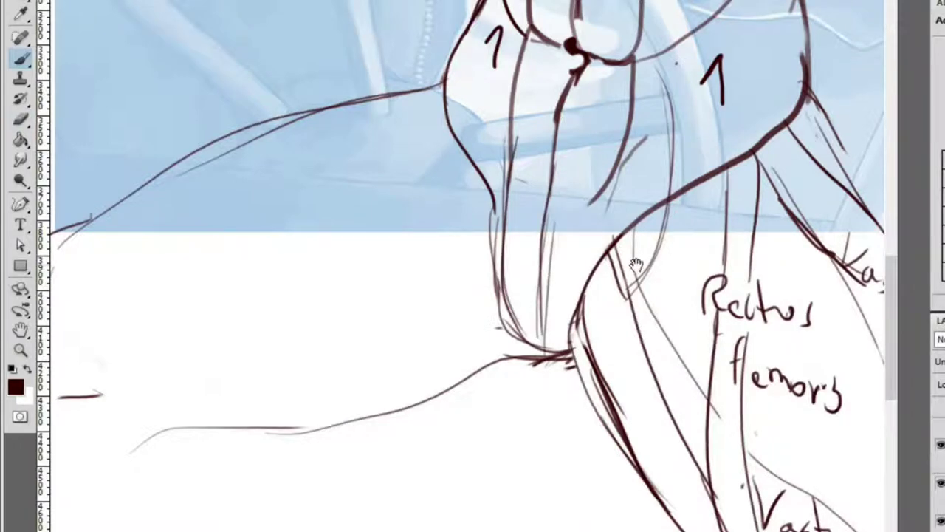
{"action": "left_click", "coordinate": [637, 265], "text": "alt"}
{"action": "left_click", "coordinate": [762, 266]}
{"action": "left_click", "coordinate": [667, 252]}
{"action": "left_click", "coordinate": [726, 166]}
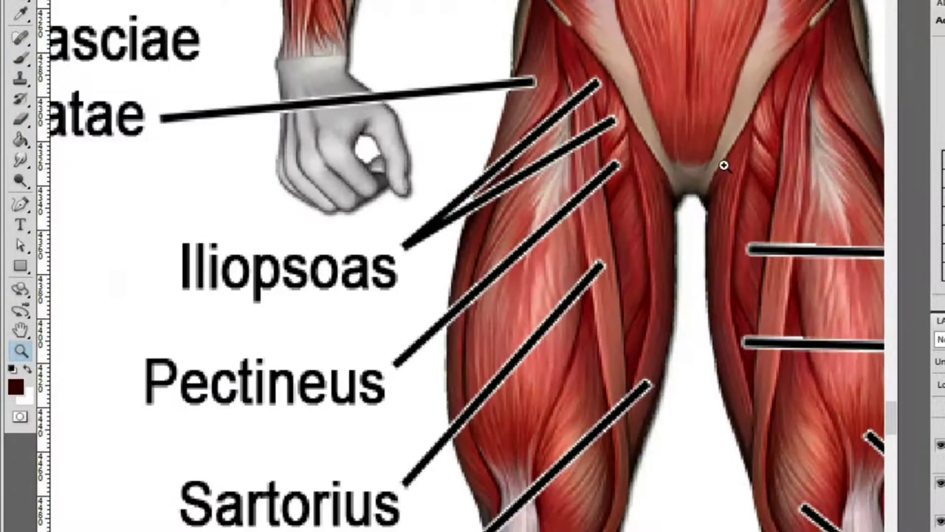
{"action": "left_click", "coordinate": [734, 201], "text": "alt"}
{"action": "left_click_drag", "start_coordinate": [734, 205], "coordinate": [420, 134]}
{"action": "left_click", "coordinate": [501, 193]}
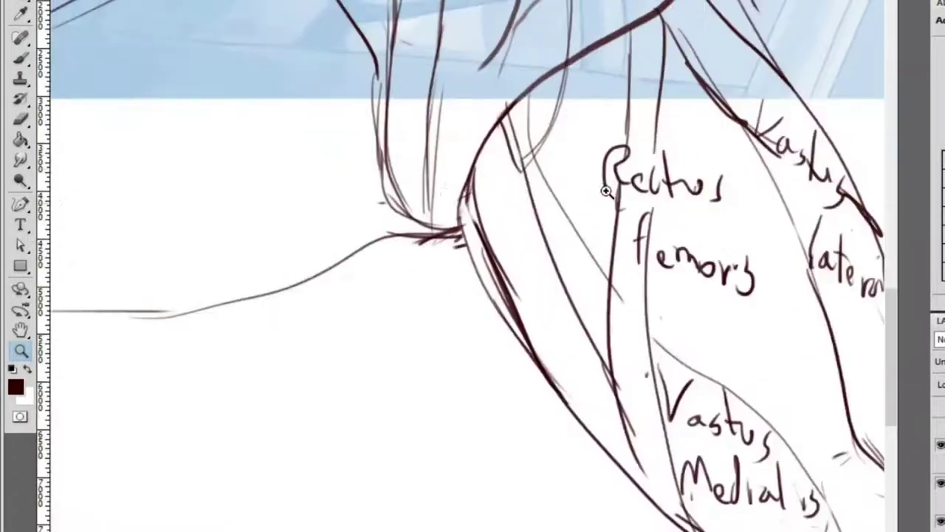
{"action": "left_click", "coordinate": [453, 222]}
{"action": "key", "text": "b"}
Compare the chart's adductors, pectineus, sartorius and gracilis with the inner thigh of the sketch
{"action": "key", "text": "z"}
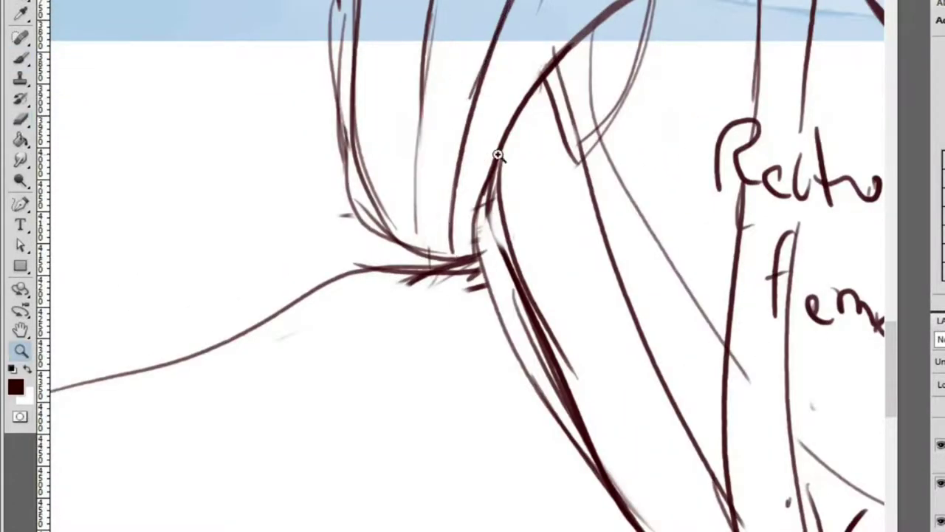
{"action": "key", "text": "ctrl+0"}
{"action": "key", "text": "b"}
{"action": "left_click_drag", "start_coordinate": [835, 211], "coordinate": [755, 205]}
{"action": "scroll", "coordinate": [755, 204], "scroll_direction": "up", "scroll_amount": 5}
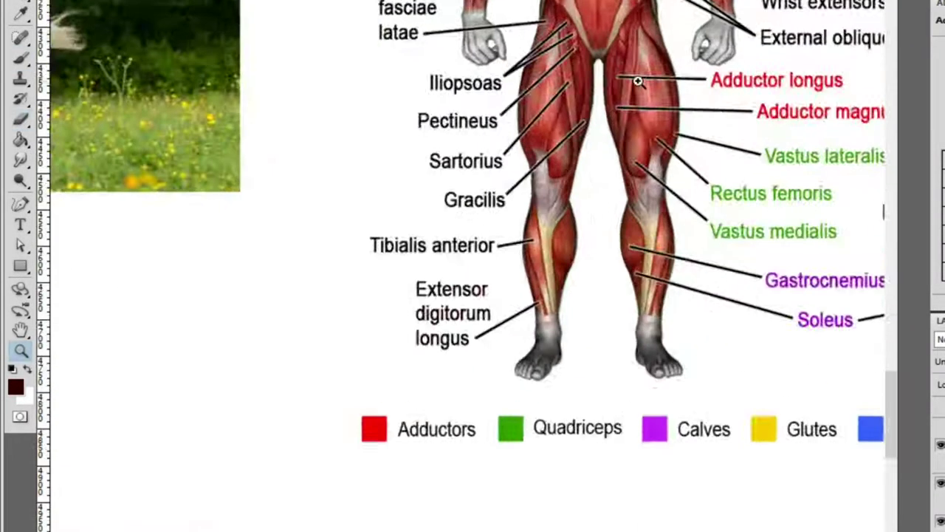
{"action": "scroll", "coordinate": [702, 151], "scroll_direction": "up", "scroll_amount": 1}
{"action": "scroll", "coordinate": [689, 164], "scroll_direction": "down", "scroll_amount": 4}
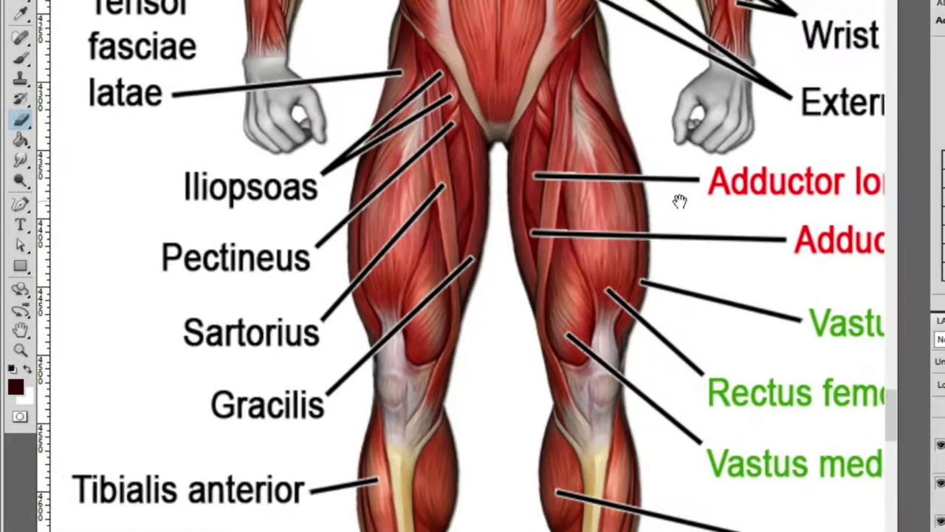
{"action": "scroll", "coordinate": [660, 184], "scroll_direction": "up", "scroll_amount": 2}
{"action": "key", "text": "z"}
{"action": "scroll", "coordinate": [707, 182], "scroll_direction": "down", "scroll_amount": 5}
{"action": "scroll", "coordinate": [581, 176], "scroll_direction": "down", "scroll_amount": 3}
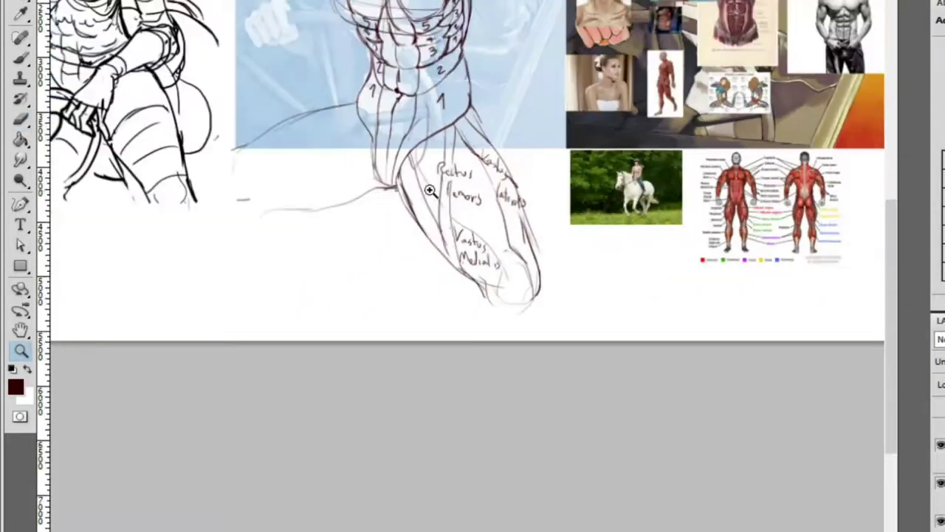
{"action": "scroll", "coordinate": [432, 191], "scroll_direction": "up", "scroll_amount": 5}
{"action": "key", "text": "b"}
{"action": "scroll", "coordinate": [447, 140], "scroll_direction": "right", "scroll_amount": 5}
{"action": "key", "text": "z"}
{"action": "scroll", "coordinate": [739, 243], "scroll_direction": "up", "scroll_amount": 5}
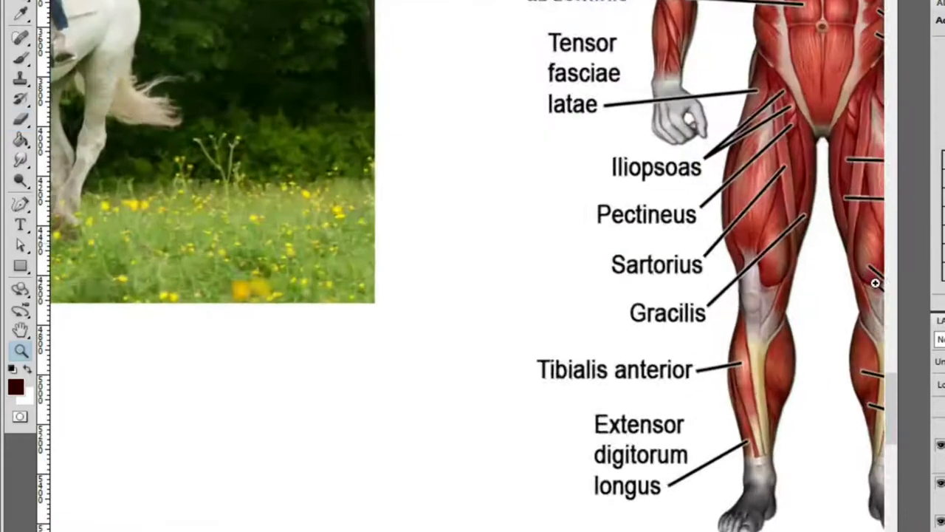
{"action": "scroll", "coordinate": [738, 243], "scroll_direction": "down", "scroll_amount": 6}
{"action": "scroll", "coordinate": [362, 237], "scroll_direction": "up", "scroll_amount": 5}
{"action": "key", "text": "b"}
Draw a long muscle edge from the hip crease down the inner thigh towards the knee, using the chart's thigh as reference
{"action": "key", "text": "b"}
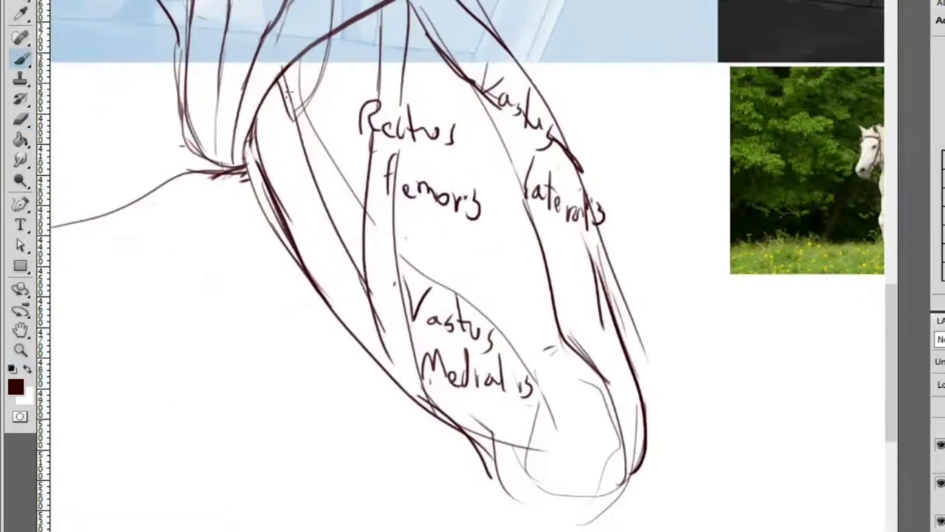
{"action": "left_click_drag", "start_coordinate": [283, 79], "coordinate": [345, 271]}
{"action": "left_click_drag", "start_coordinate": [620, 269], "coordinate": [59, 309]}
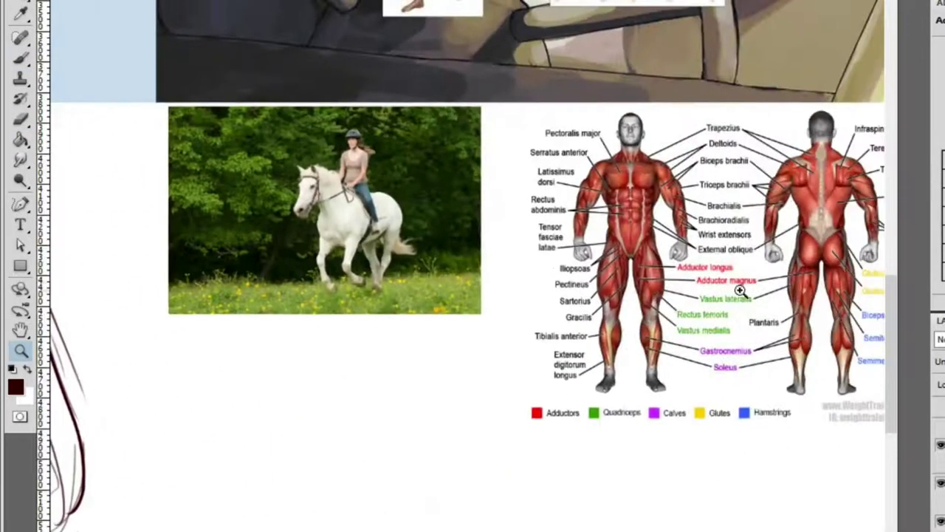
{"action": "scroll", "coordinate": [613, 296], "scroll_direction": "up", "scroll_amount": 6}
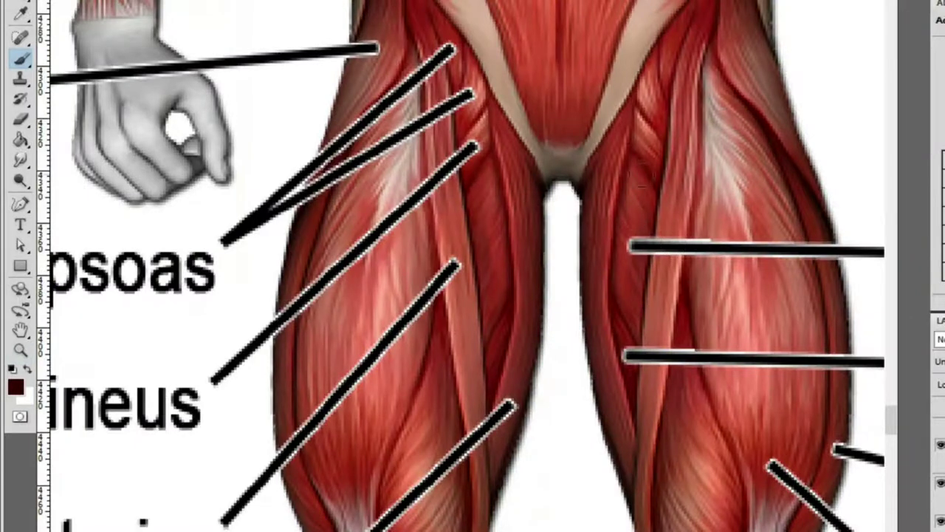
{"action": "key", "text": "z"}
{"action": "scroll", "coordinate": [551, 158], "scroll_direction": "down", "scroll_amount": 6}
{"action": "scroll", "coordinate": [281, 219], "scroll_direction": "up", "scroll_amount": 6}
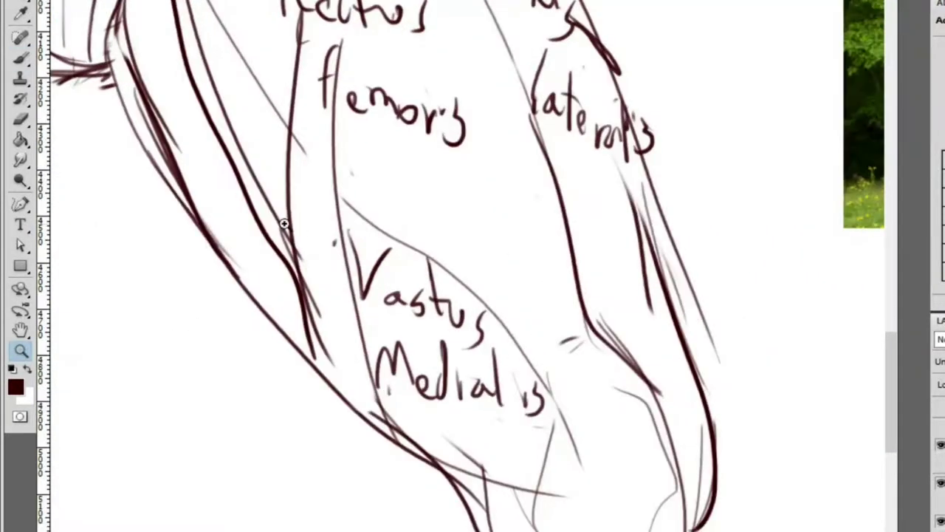
{"action": "key", "text": "b"}
{"action": "key", "text": "b"}
{"action": "left_click_drag", "start_coordinate": [248, 201], "coordinate": [288, 223]}
{"action": "left_click_drag", "start_coordinate": [221, 15], "coordinate": [314, 236]}
Erase the overlapping curves at the top of the inner thigh and sketch short slanting muscle lines towards the Rectus femoris label
{"action": "key", "text": "e"}
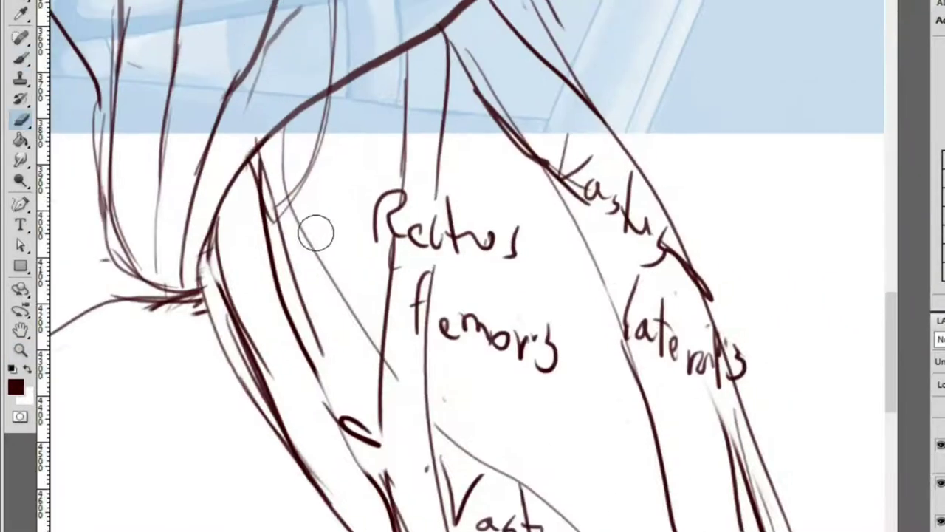
{"action": "key", "text": "b"}
{"action": "left_click_drag", "start_coordinate": [284, 201], "coordinate": [388, 246]}
{"action": "left_click_drag", "start_coordinate": [299, 109], "coordinate": [395, 157]}
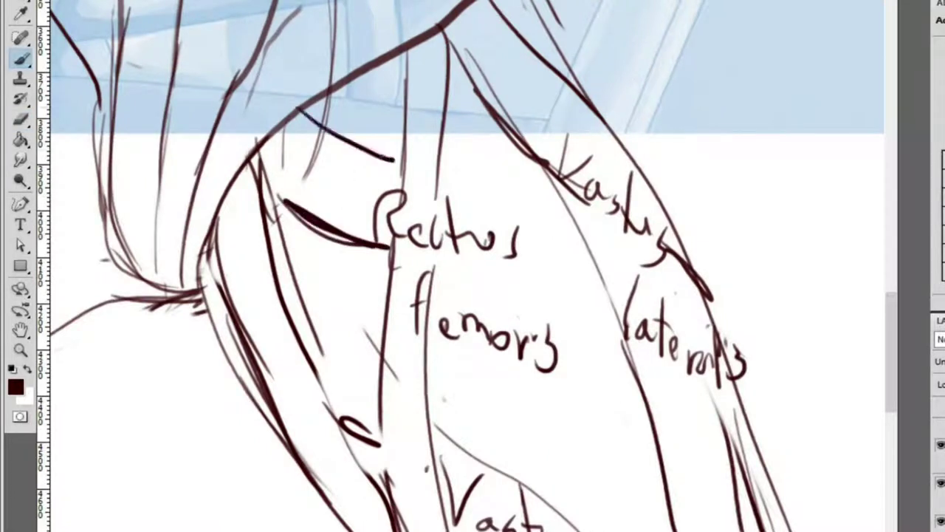
{"action": "key", "text": "e"}
{"action": "mouse_move", "coordinate": [318, 224]}
{"action": "left_mouse_down"}
{"action": "mouse_move", "coordinate": [297, 180]}
{"action": "mouse_move", "coordinate": [259, 165]}
{"action": "mouse_move", "coordinate": [363, 232]}
{"action": "left_mouse_up"}
{"action": "key", "text": "b"}
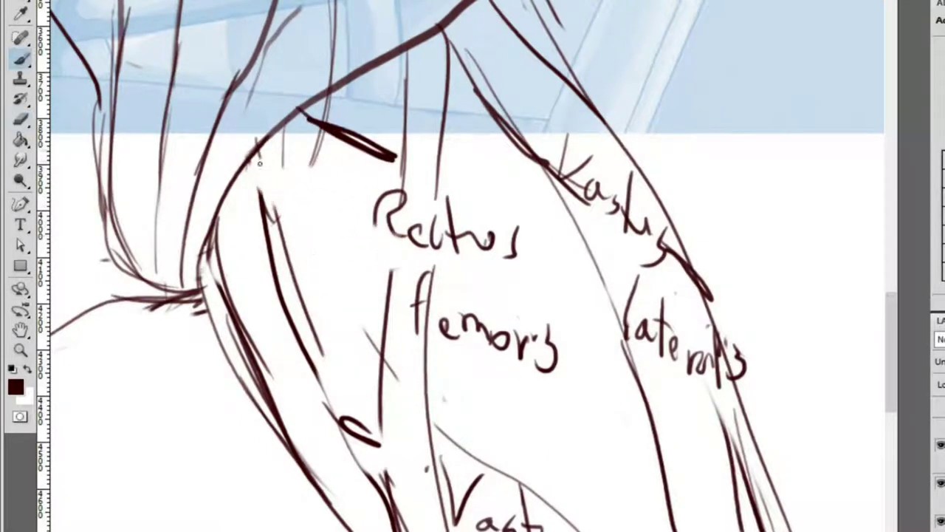
Redraw the two slanting muscle lines from the hip crease across the upper thigh, erasing the stray strokes around them
{"action": "left_click_drag", "start_coordinate": [253, 158], "coordinate": [390, 247]}
{"action": "key", "text": "e"}
{"action": "key", "text": "b"}
{"action": "mouse_move", "coordinate": [341, 179]}
{"action": "left_mouse_down"}
{"action": "mouse_move", "coordinate": [317, 127]}
{"action": "mouse_move", "coordinate": [388, 147]}
{"action": "left_mouse_up"}
{"action": "key", "text": "e"}
{"action": "key", "text": "b"}
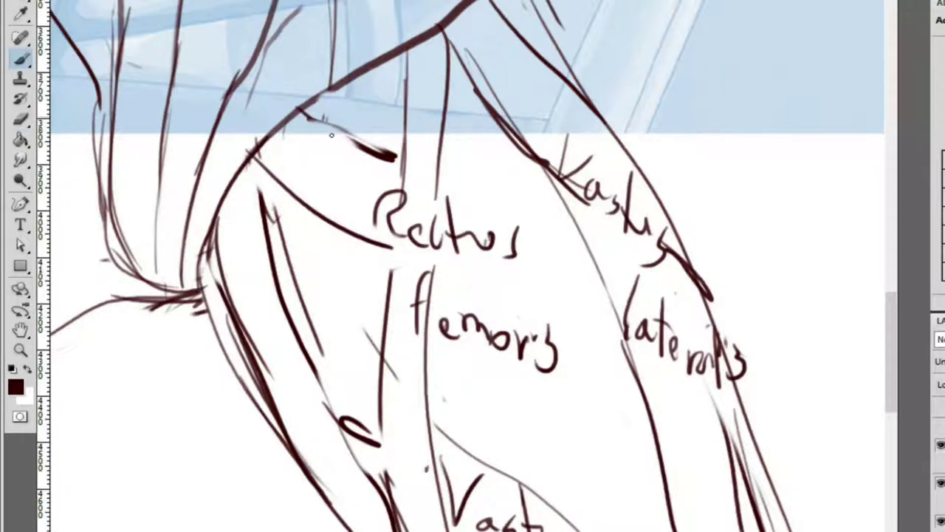
{"action": "left_click_drag", "start_coordinate": [305, 111], "coordinate": [404, 175]}
{"action": "left_click_drag", "start_coordinate": [259, 147], "coordinate": [275, 288]}
Draw both contours of the lower leg from the knee down to the canvas's lower edge
{"action": "key", "text": "z"}
{"action": "left_click", "coordinate": [342, 374], "text": "alt"}
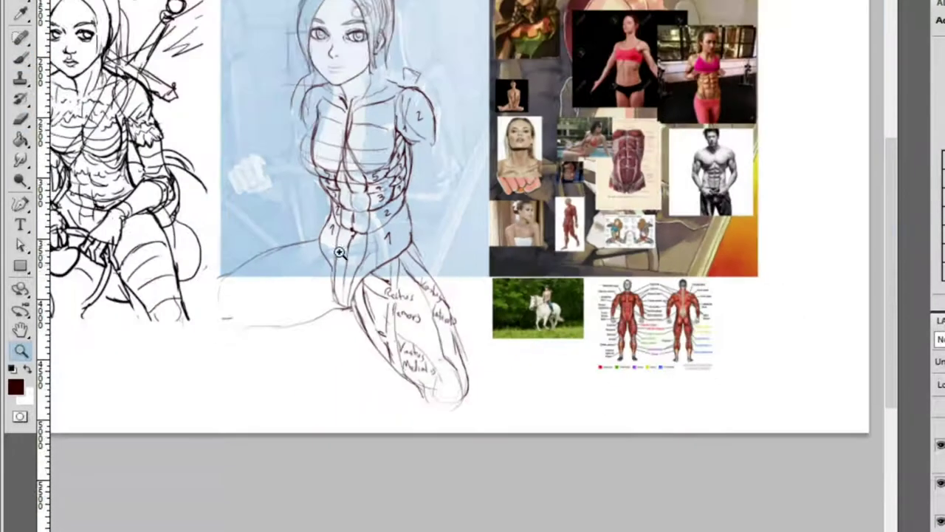
{"action": "left_click", "coordinate": [547, 414]}
{"action": "key", "text": "b"}
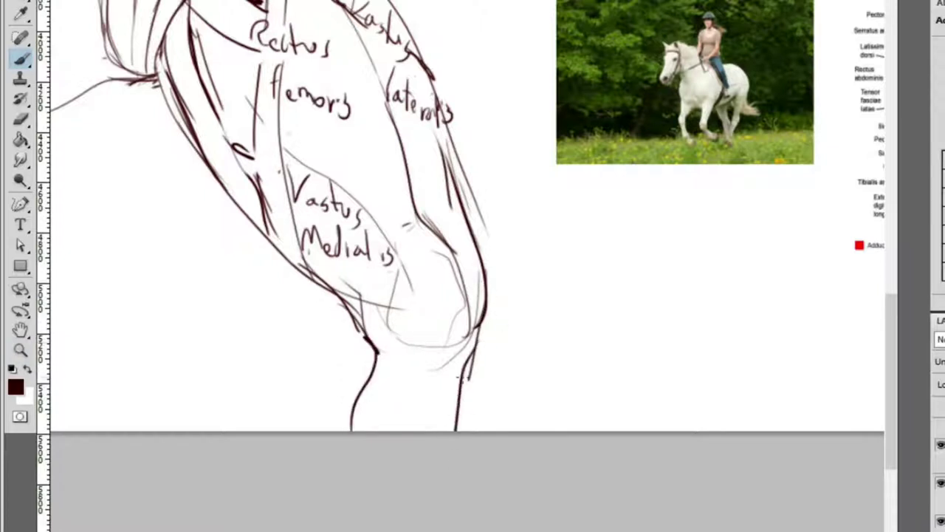
Examine the leg muscles on the anatomy chart, and its deltoids, biceps, triceps and brachialis on the upper arm
{"action": "key", "text": "z"}
{"action": "left_click", "coordinate": [480, 189], "text": "alt"}
{"action": "left_click", "coordinate": [683, 195]}
{"action": "left_click", "coordinate": [749, 218]}
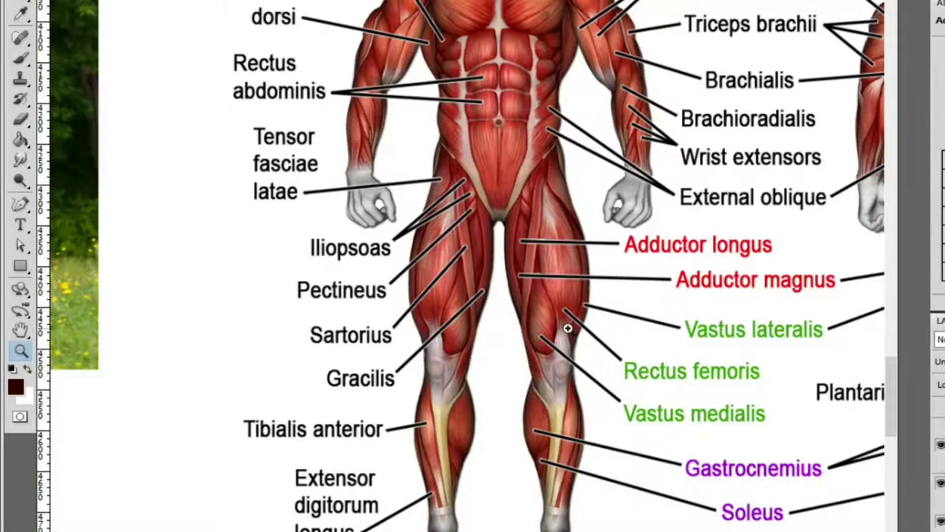
{"action": "left_click", "coordinate": [567, 328], "text": "alt"}
{"action": "key", "text": "b"}
{"action": "left_click_drag", "start_coordinate": [351, 125], "coordinate": [456, 190]}
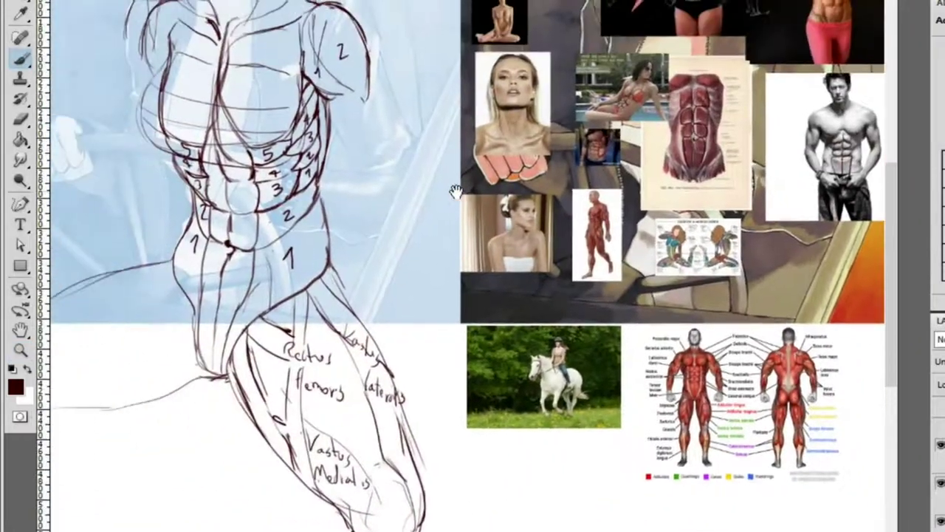
{"action": "scroll", "coordinate": [559, 305], "scroll_direction": "up", "scroll_amount": 10}
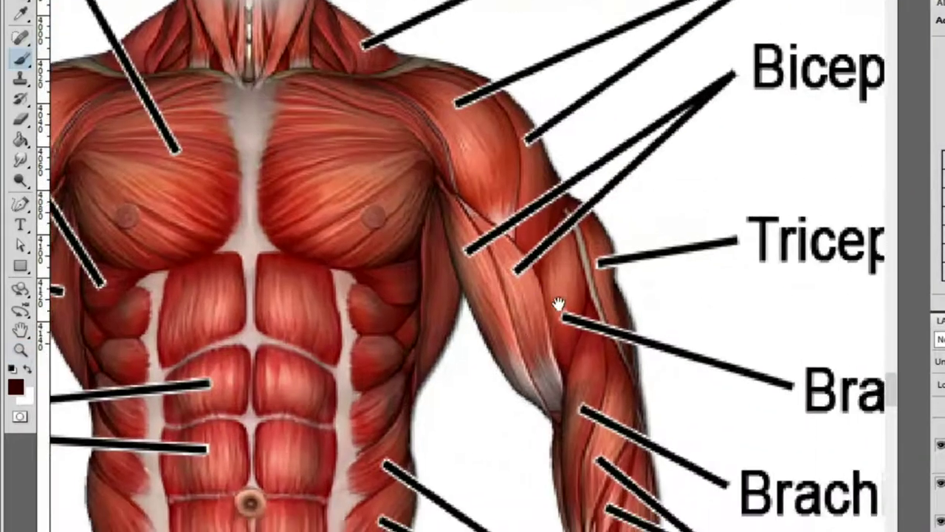
{"action": "scroll", "coordinate": [559, 304], "scroll_direction": "right", "scroll_amount": 6}
{"action": "scroll", "coordinate": [559, 304], "scroll_direction": "down", "scroll_amount": 2}
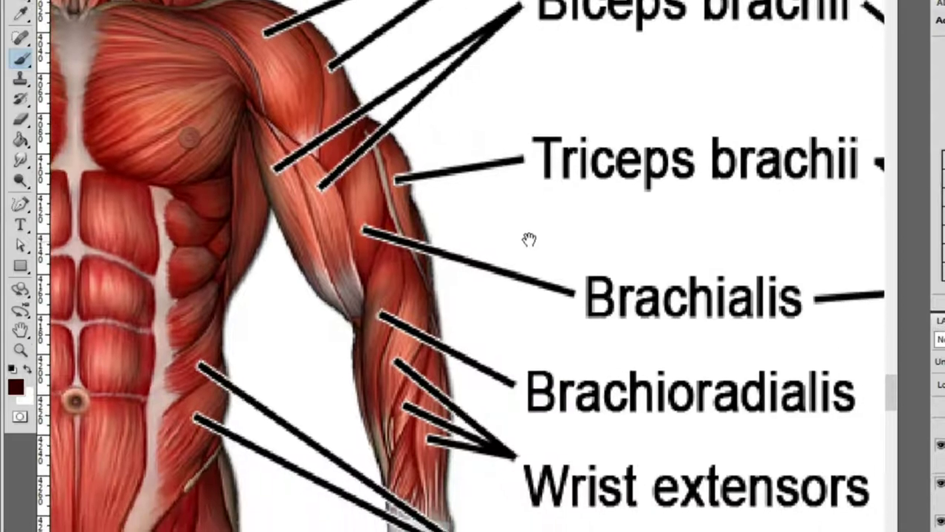
{"action": "scroll", "coordinate": [529, 238], "scroll_direction": "down", "scroll_amount": 1}
{"action": "scroll", "coordinate": [608, 302], "scroll_direction": "down", "scroll_amount": 10}
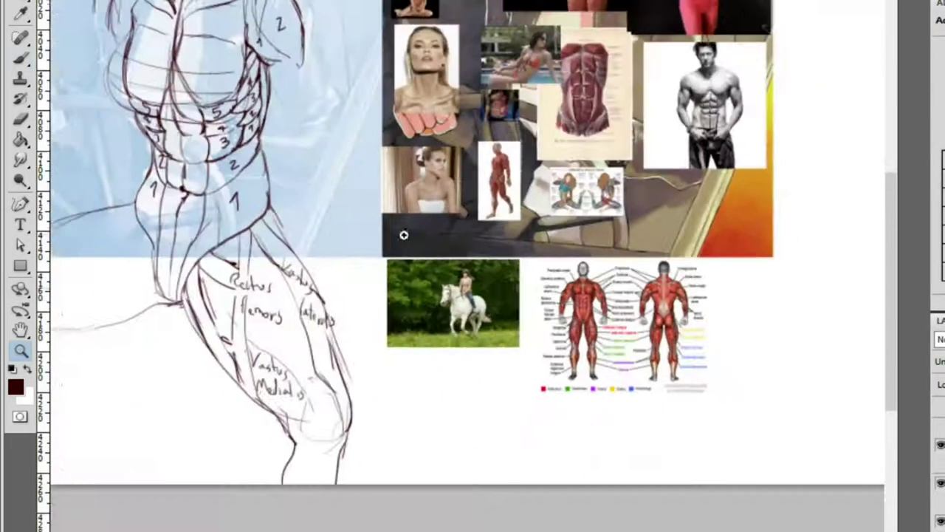
{"action": "scroll", "coordinate": [306, 99], "scroll_direction": "up", "scroll_amount": 10}
Erase the rough lower edge of the shoulder muscle marked 2 and redraw it as a curve down to its tip
{"action": "key", "text": "e"}
{"action": "left_click_drag", "start_coordinate": [337, 59], "coordinate": [373, 94]}
{"action": "key", "text": "b"}
{"action": "left_click_drag", "start_coordinate": [288, 23], "coordinate": [373, 129]}
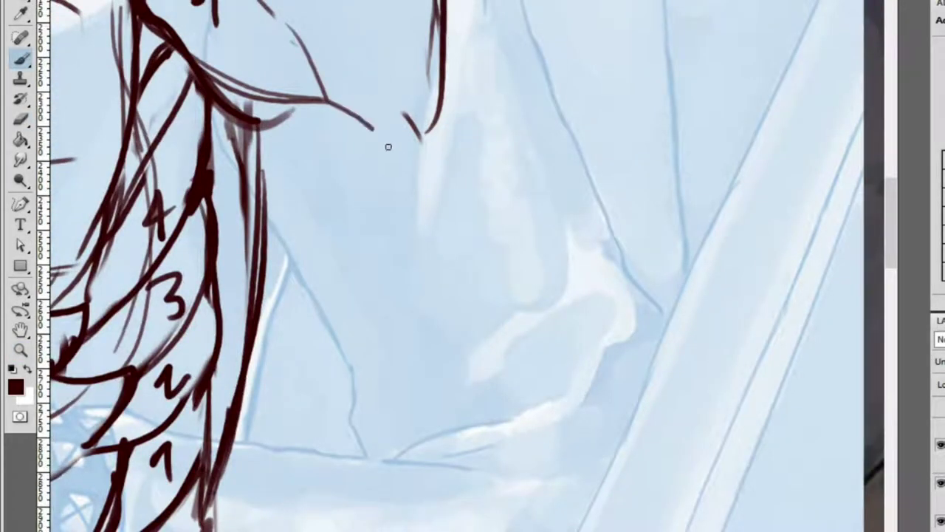
Draw the inner contour of the upper arm from the armpit and its outer contour down from the shoulder muscle
{"action": "left_click_drag", "start_coordinate": [262, 144], "coordinate": [370, 388]}
{"action": "left_click_drag", "start_coordinate": [269, 174], "coordinate": [378, 399]}
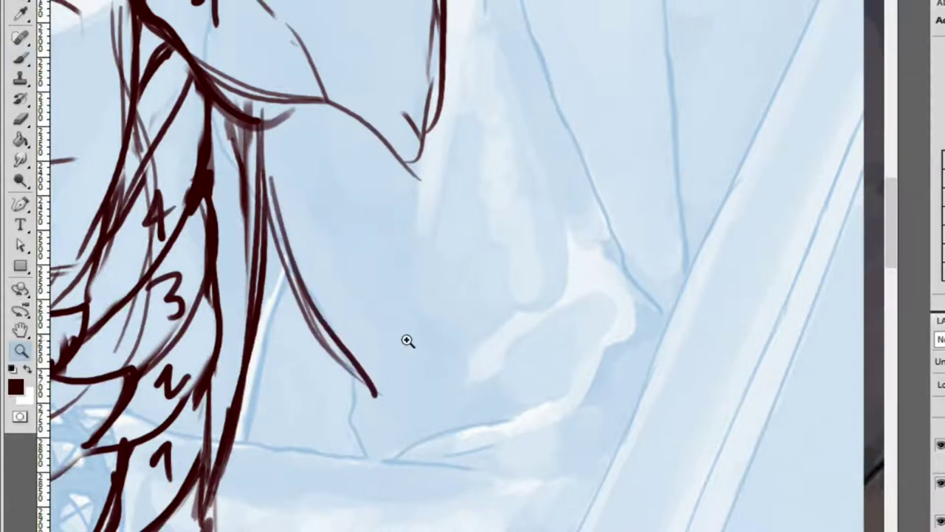
{"action": "scroll", "coordinate": [481, 243], "scroll_direction": "down", "scroll_amount": 5}
{"action": "scroll", "coordinate": [461, 116], "scroll_direction": "up", "scroll_amount": 5}
{"action": "left_click_drag", "start_coordinate": [461, 116], "coordinate": [489, 260]}
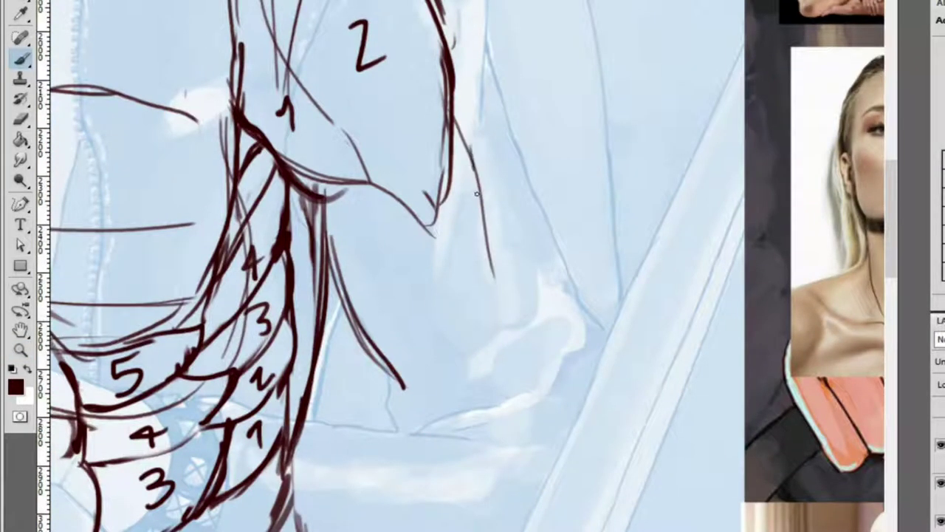
Redraw the outer contour of the upper arm as a curve from the shoulder muscle down to the elbow
{"action": "left_click_drag", "start_coordinate": [472, 167], "coordinate": [549, 407]}
{"action": "key", "text": "ctrl+z"}
{"action": "left_click_drag", "start_coordinate": [452, 124], "coordinate": [506, 258]}
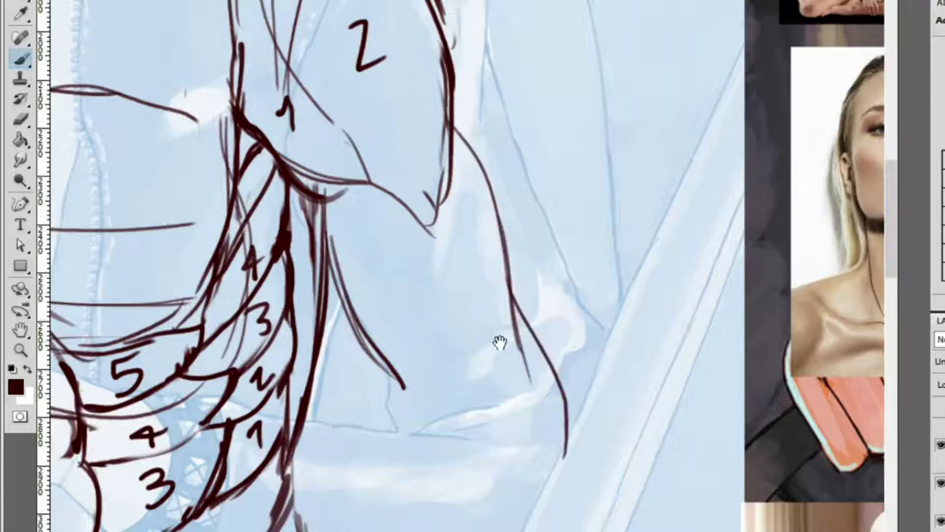
Outline the biceps below the shoulder muscles with two curved edges converging at a tip near the elbow crease
{"action": "left_click_drag", "start_coordinate": [500, 342], "coordinate": [453, 266]}
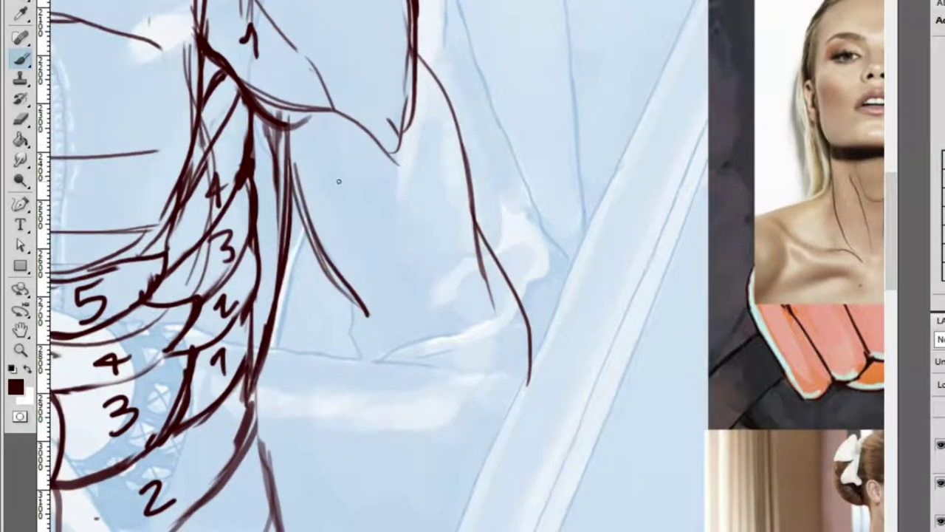
{"action": "left_click_drag", "start_coordinate": [318, 117], "coordinate": [399, 328]}
{"action": "key", "text": "ctrl+z"}
{"action": "mouse_move", "coordinate": [319, 110]}
{"action": "left_mouse_down"}
{"action": "mouse_move", "coordinate": [408, 326]}
{"action": "mouse_move", "coordinate": [379, 152]}
{"action": "left_mouse_up"}
{"action": "key", "text": "e"}
{"action": "left_click_drag", "start_coordinate": [395, 280], "coordinate": [362, 237]}
{"action": "key", "text": "b"}
{"action": "mouse_move", "coordinate": [318, 118]}
{"action": "left_mouse_down"}
{"action": "mouse_move", "coordinate": [322, 193]}
{"action": "mouse_move", "coordinate": [414, 332]}
{"action": "mouse_move", "coordinate": [371, 272]}
{"action": "left_mouse_up"}
{"action": "key", "text": "ctrl+z"}
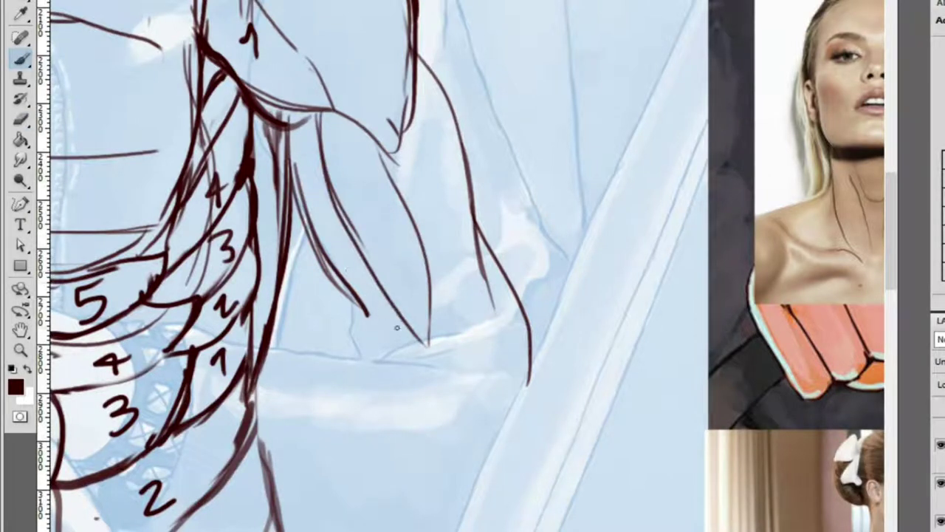
Erase the rough inner contour of the upper arm and redraw it as a cleaner curve toward the biceps tip
{"action": "key", "text": "e"}
{"action": "mouse_move", "coordinate": [295, 160]}
{"action": "left_mouse_down"}
{"action": "mouse_move", "coordinate": [380, 332]}
{"action": "mouse_move", "coordinate": [345, 281]}
{"action": "mouse_move", "coordinate": [418, 365]}
{"action": "left_mouse_up"}
{"action": "key", "text": "b"}
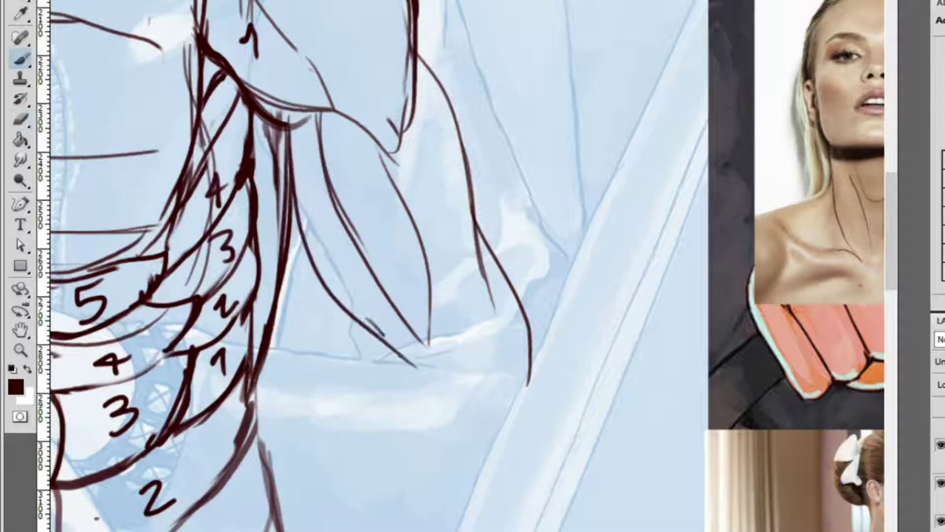
Clean up the lower tip of the shoulder muscle marked 2 and redraw its outer edge
{"action": "key", "text": "z"}
{"action": "left_click", "coordinate": [521, 330], "text": "alt"}
{"action": "left_click", "coordinate": [545, 338]}
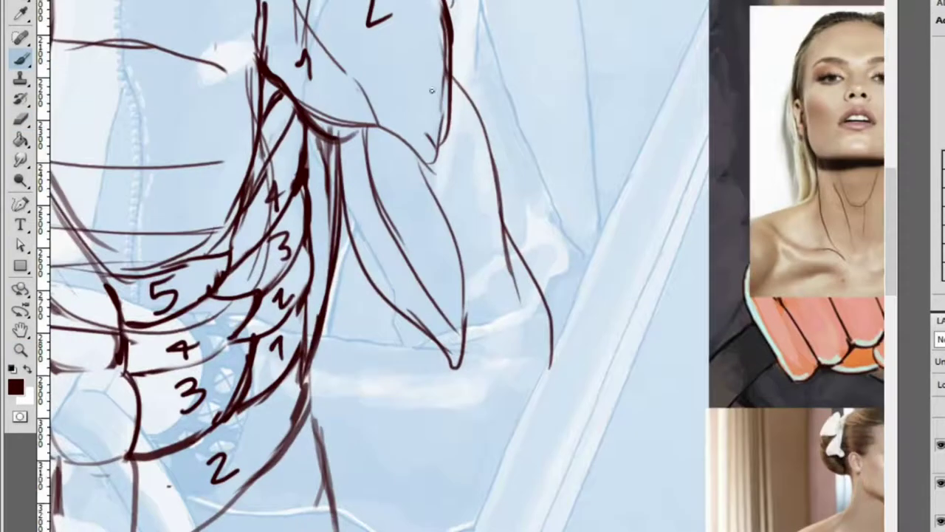
{"action": "key", "text": "e"}
{"action": "left_click_drag", "start_coordinate": [439, 153], "coordinate": [445, 118]}
{"action": "key", "text": "b"}
{"action": "left_click_drag", "start_coordinate": [430, 170], "coordinate": [446, 96]}
Erase the construction lines inside the shoulder and redraw the border between muscles 1 and 2 as an arc
{"action": "key", "text": "z"}
{"action": "left_click_drag", "start_coordinate": [519, 250], "coordinate": [487, 131]}
{"action": "left_click_drag", "start_coordinate": [421, 71], "coordinate": [492, 332]}
{"action": "key", "text": "e"}
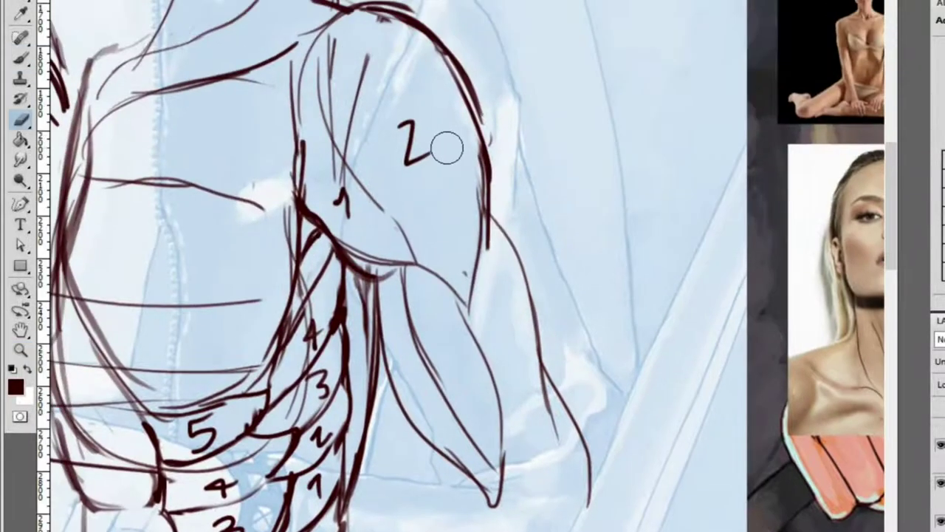
{"action": "left_click_drag", "start_coordinate": [331, 150], "coordinate": [333, 51]}
{"action": "key", "text": "b"}
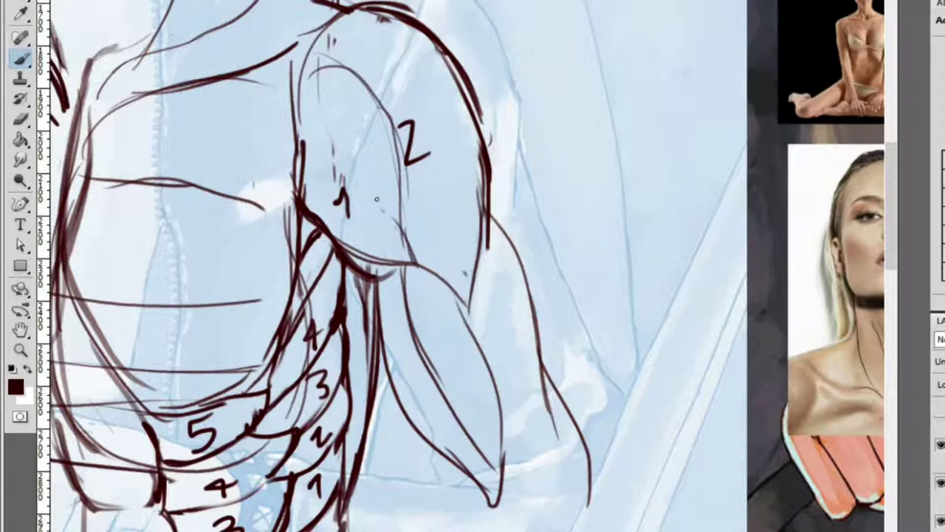
Draw a second curve along the outer upper arm to separate the brachialis from the triceps
{"action": "key", "text": "z"}
{"action": "left_click", "coordinate": [297, 103], "text": "alt"}
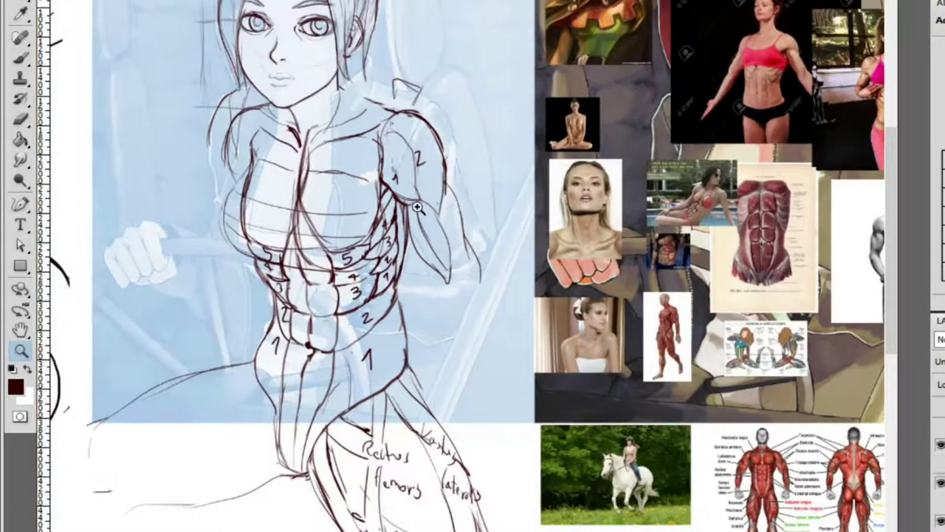
{"action": "mouse_move", "coordinate": [488, 337]}
{"action": "left_mouse_down"}
{"action": "mouse_move", "coordinate": [503, 330]}
{"action": "mouse_move", "coordinate": [555, 341]}
{"action": "mouse_move", "coordinate": [522, 317]}
{"action": "left_mouse_up"}
{"action": "key", "text": "b"}
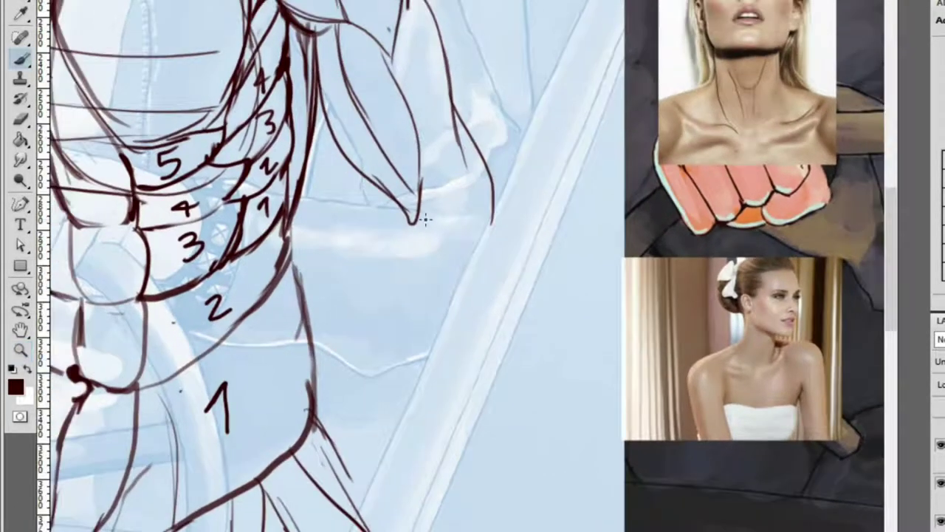
{"action": "left_click_drag", "start_coordinate": [472, 111], "coordinate": [492, 122]}
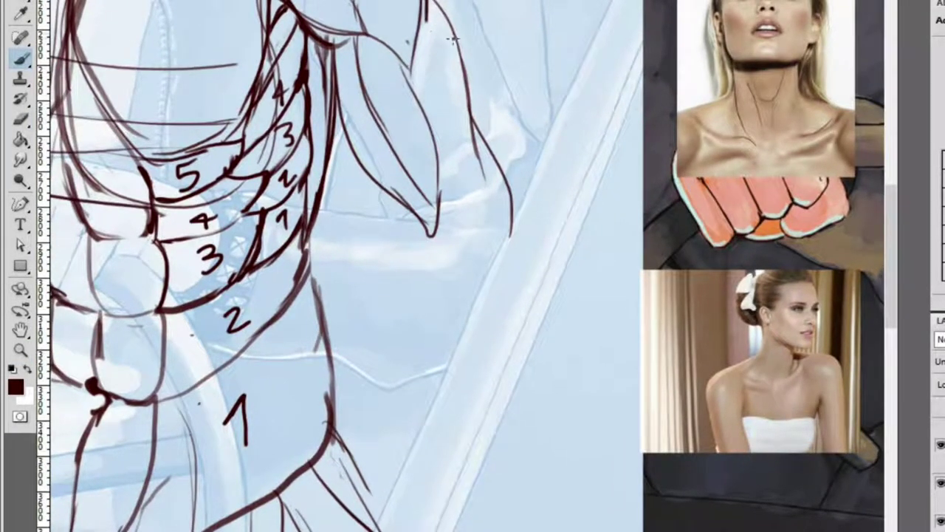
{"action": "left_click_drag", "start_coordinate": [428, 1], "coordinate": [490, 168]}
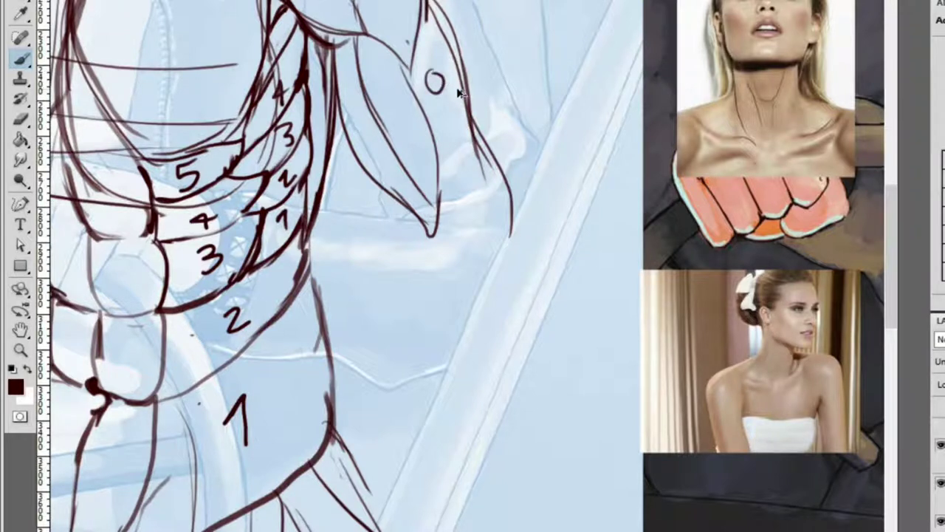
Add leader lines to the upper arm muscles and label them by hand as "brach" and "biceps"
{"action": "left_click_drag", "start_coordinate": [443, 82], "coordinate": [515, 22]}
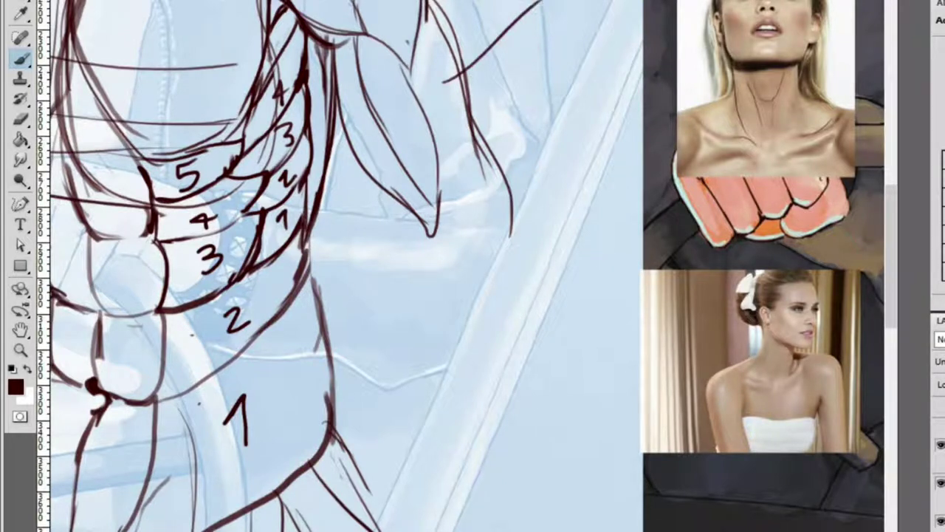
{"action": "left_click_drag", "start_coordinate": [369, 148], "coordinate": [355, 209]}
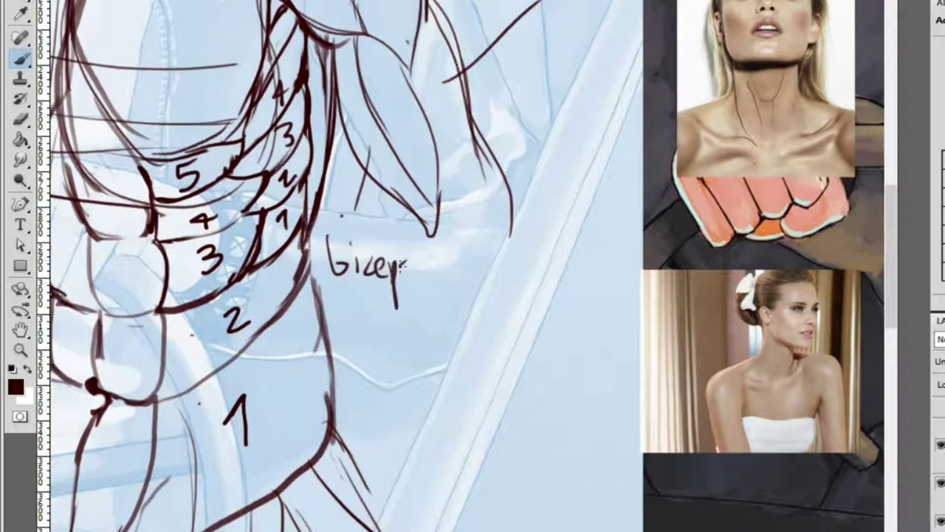
{"action": "left_click_drag", "start_coordinate": [403, 265], "coordinate": [405, 276]}
{"action": "scroll", "coordinate": [492, 239], "scroll_direction": "down", "scroll_amount": 3}
{"action": "scroll", "coordinate": [566, 155], "scroll_direction": "up", "scroll_amount": 3}
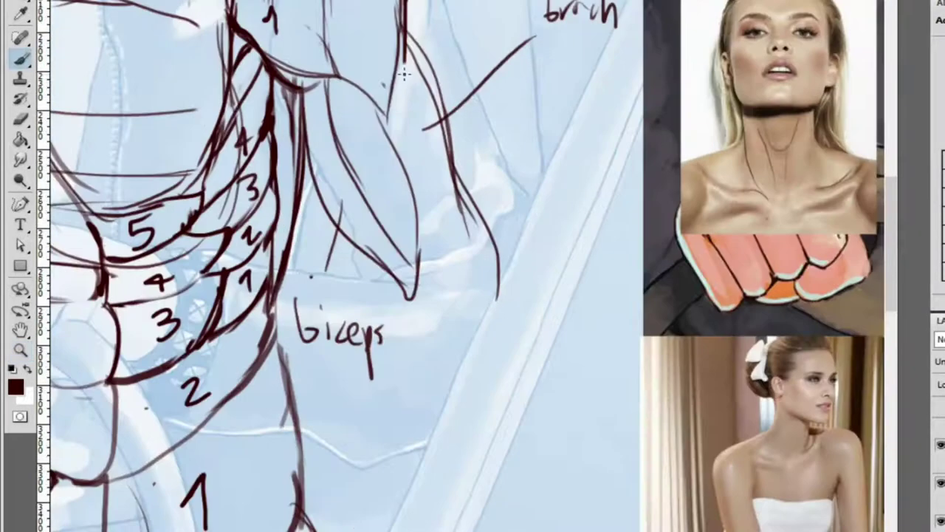
Add another contour line beside the brachialis and mark the outer arm muscle with an arrow labelled "Triceps"
{"action": "left_click_drag", "start_coordinate": [404, 59], "coordinate": [482, 240]}
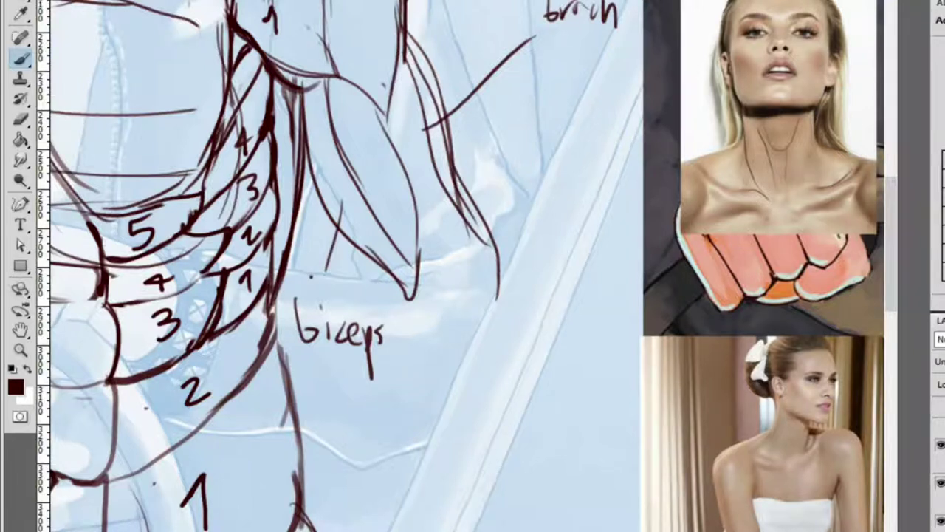
{"action": "scroll", "coordinate": [339, 266], "scroll_direction": "up", "scroll_amount": 2}
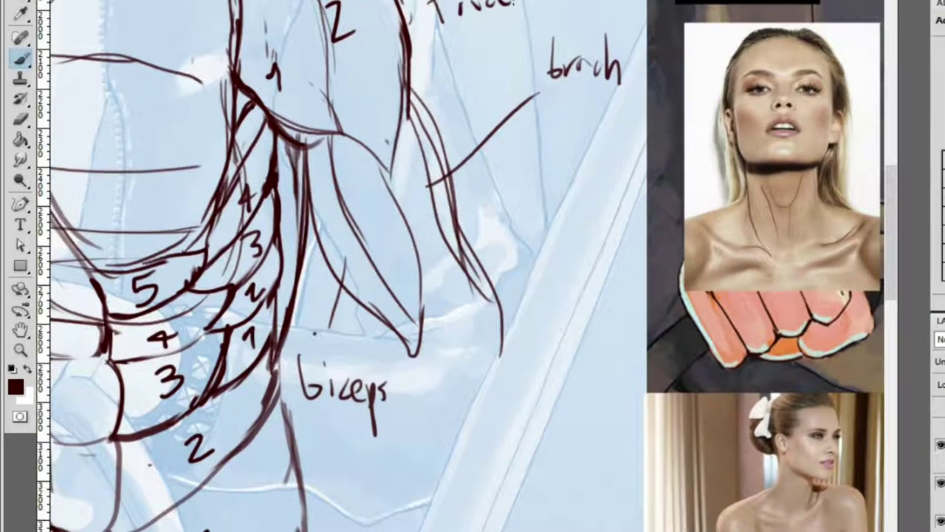
{"action": "mouse_move", "coordinate": [467, 50]}
{"action": "left_mouse_down"}
{"action": "mouse_move", "coordinate": [443, 116]}
{"action": "mouse_move", "coordinate": [470, 103]}
{"action": "left_mouse_up"}
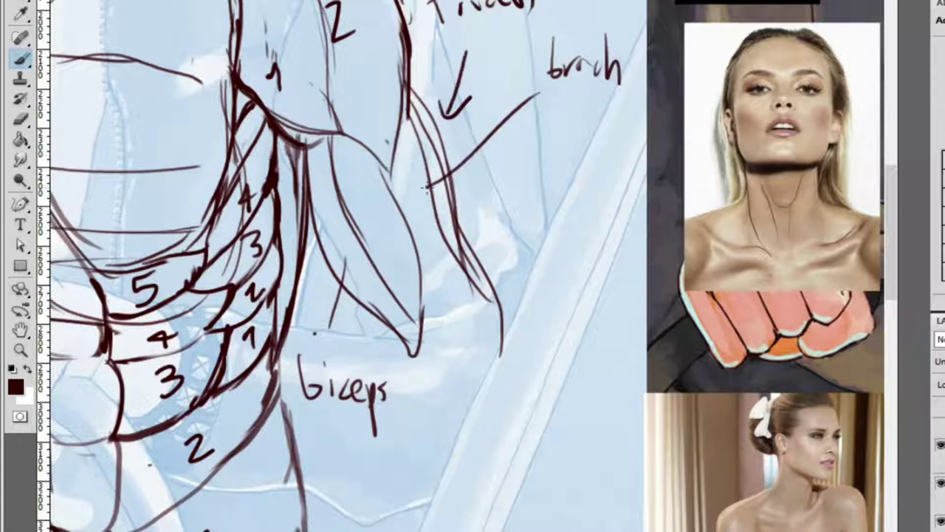
Erase the overlapping lines at the top of the triceps and redraw its outer edge more firmly
{"action": "key", "text": "e"}
{"action": "left_click_drag", "start_coordinate": [411, 87], "coordinate": [445, 190]}
{"action": "key", "text": "b"}
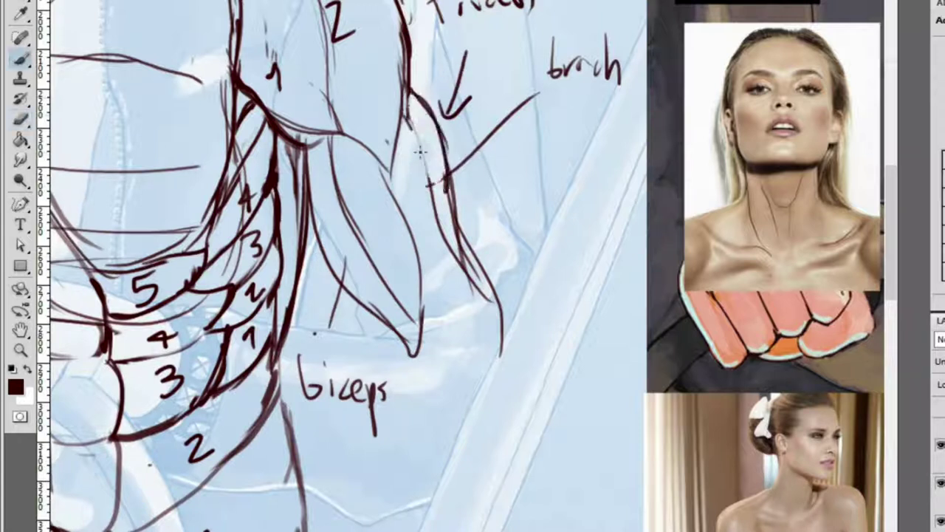
Draw the lower edge of the brachialis as a curve from the outer arm down to the biceps tip
{"action": "key", "text": "z"}
{"action": "mouse_move", "coordinate": [486, 295]}
{"action": "left_mouse_down"}
{"action": "mouse_move", "coordinate": [527, 249]}
{"action": "mouse_move", "coordinate": [557, 164]}
{"action": "left_mouse_up"}
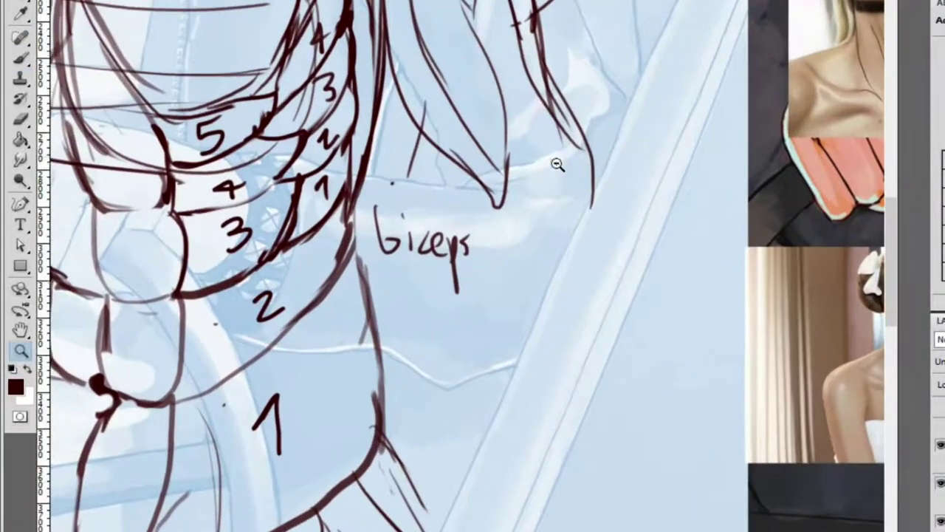
{"action": "key", "text": "b"}
{"action": "left_click_drag", "start_coordinate": [543, 102], "coordinate": [484, 275]}
{"action": "key", "text": "ctrl+z"}
{"action": "left_click_drag", "start_coordinate": [548, 90], "coordinate": [481, 282]}
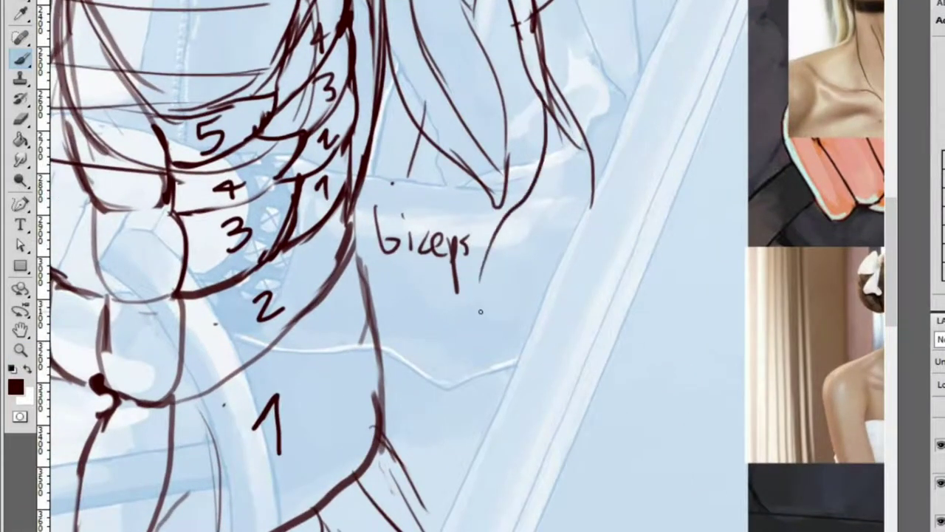
{"action": "key", "text": "ctrl+z"}
{"action": "scroll", "coordinate": [540, 118], "scroll_direction": "up", "scroll_amount": 2}
{"action": "scroll", "coordinate": [539, 118], "scroll_direction": "down", "scroll_amount": 2}
{"action": "left_click_drag", "start_coordinate": [553, 106], "coordinate": [488, 221]}
Examine the whole muscle sketch beside the line-art version of the seated character, especially the arm pose
{"action": "key", "text": "z"}
{"action": "left_click", "coordinate": [544, 218], "text": "alt"}
{"action": "scroll", "coordinate": [551, 243], "scroll_direction": "up", "scroll_amount": 3}
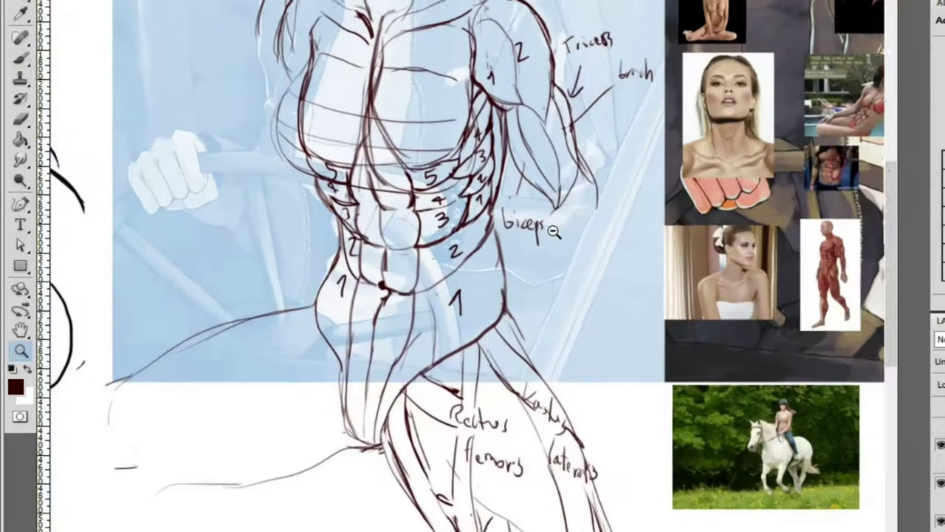
{"action": "scroll", "coordinate": [546, 242], "scroll_direction": "down", "scroll_amount": 5}
{"action": "scroll", "coordinate": [538, 240], "scroll_direction": "up", "scroll_amount": 3}
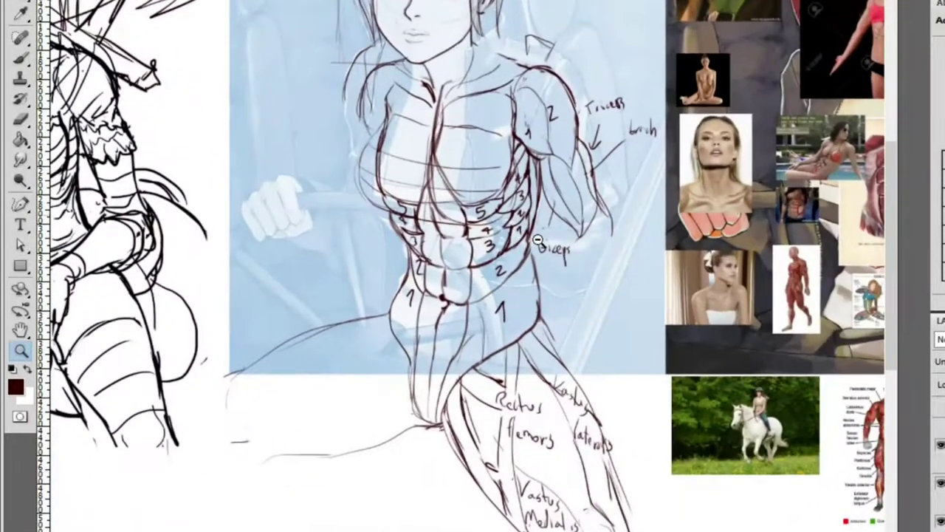
{"action": "scroll", "coordinate": [537, 240], "scroll_direction": "up", "scroll_amount": 1}
{"action": "scroll", "coordinate": [537, 240], "scroll_direction": "down", "scroll_amount": 4}
{"action": "scroll", "coordinate": [537, 240], "scroll_direction": "up", "scroll_amount": 3}
{"action": "scroll", "coordinate": [538, 240], "scroll_direction": "down", "scroll_amount": 1}
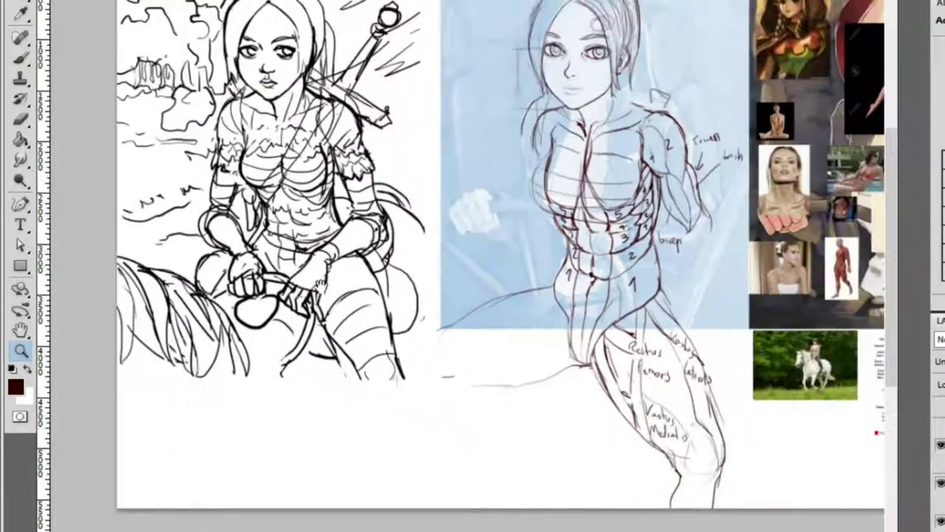
{"action": "scroll", "coordinate": [575, 276], "scroll_direction": "down", "scroll_amount": 1}
{"action": "scroll", "coordinate": [575, 275], "scroll_direction": "up", "scroll_amount": 3}
{"action": "key", "text": "b"}
{"action": "left_click_drag", "start_coordinate": [579, 278], "coordinate": [502, 340]}
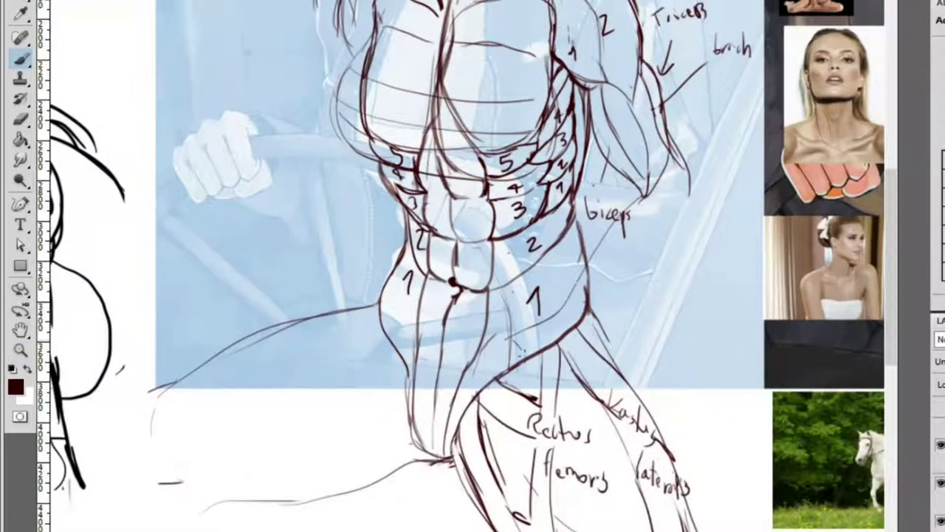
{"action": "left_click_drag", "start_coordinate": [539, 373], "coordinate": [687, 285]}
{"action": "key", "text": "ctrl+alt+z"}
{"action": "key", "text": "ctrl+alt+z"}
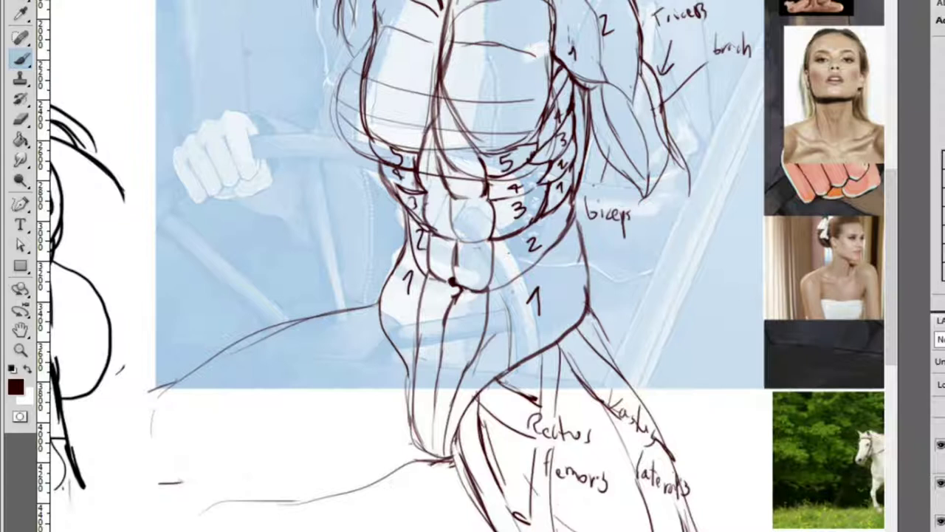
Fade the existing muscle sketch with a semi-transparent white fill so new lines can be drawn over it
{"action": "key", "text": "d"}
{"action": "key", "text": "x"}
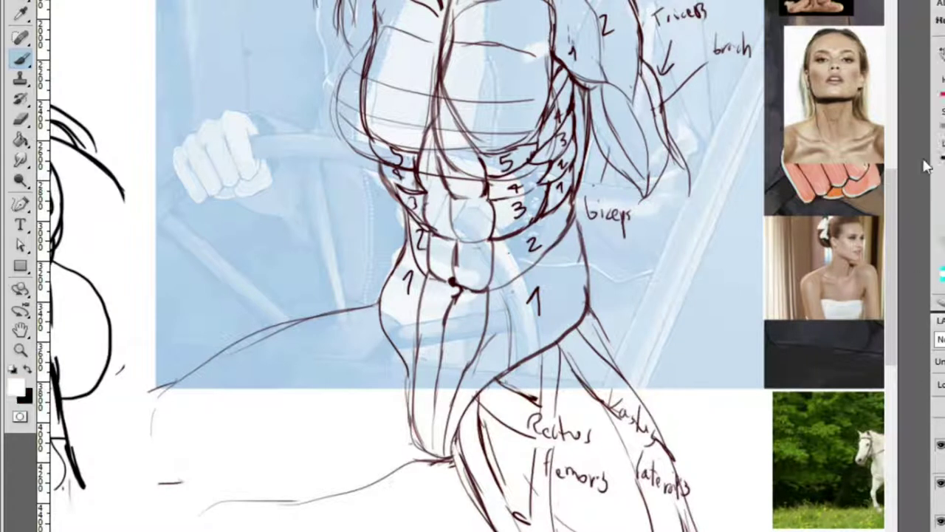
{"action": "key", "text": "alt+BackSpace"}
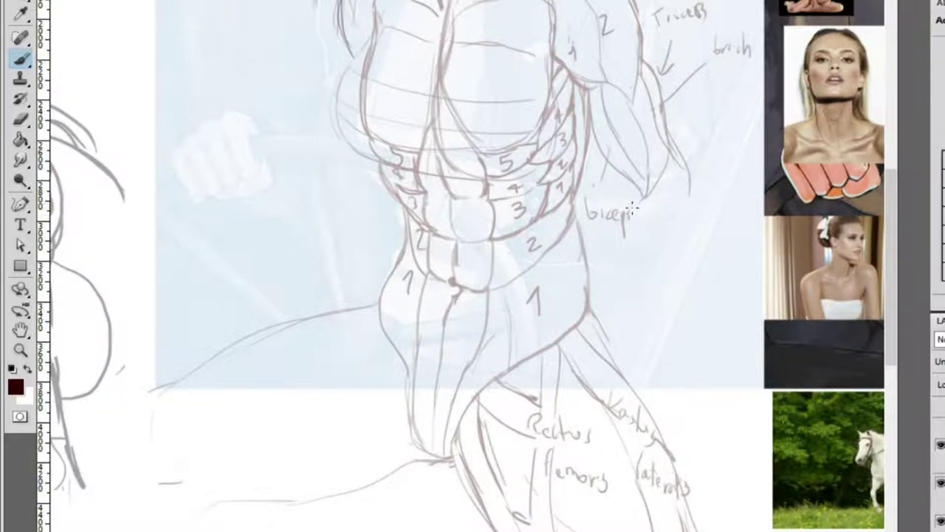
Sketch the upper and lower contours of the bent forearm and the wrist resting at the hip
{"action": "left_click_drag", "start_coordinate": [632, 210], "coordinate": [577, 299]}
{"action": "key", "text": "ctrl+z"}
{"action": "mouse_move", "coordinate": [637, 207]}
{"action": "left_mouse_down"}
{"action": "mouse_move", "coordinate": [577, 269]}
{"action": "mouse_move", "coordinate": [513, 315]}
{"action": "mouse_move", "coordinate": [563, 346]}
{"action": "mouse_move", "coordinate": [683, 241]}
{"action": "left_mouse_up"}
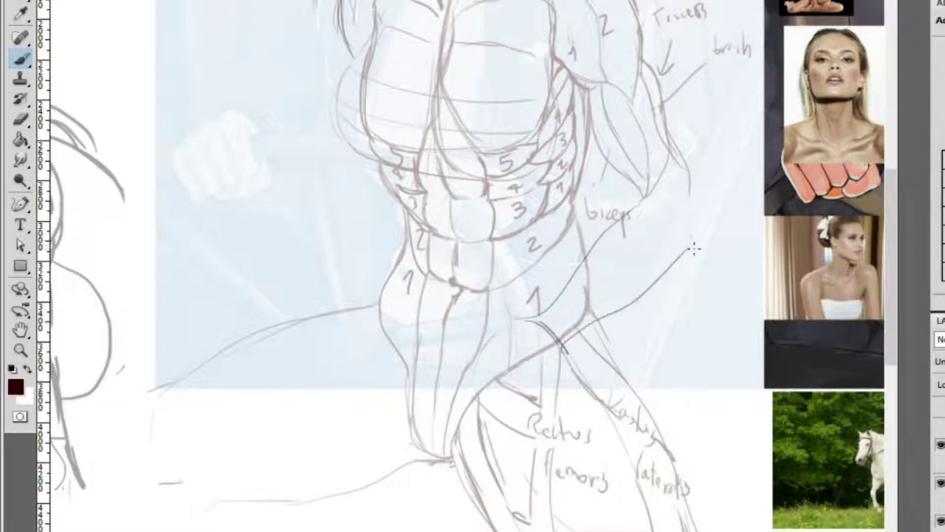
{"action": "key", "text": "e"}
{"action": "key", "text": "b"}
Refine the upper forearm contour from the elbow crease to the wrist by erasing rough parts and redrawing them darker
{"action": "left_click_drag", "start_coordinate": [566, 289], "coordinate": [635, 196]}
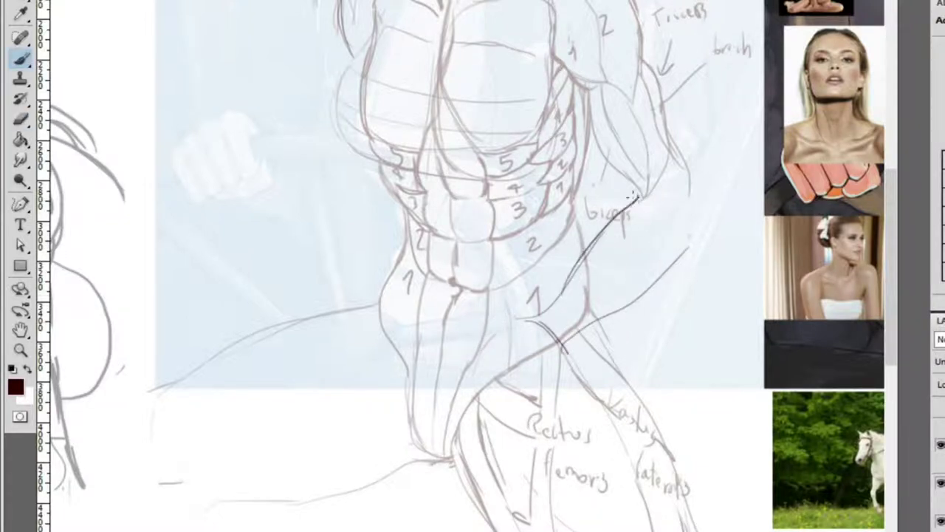
{"action": "key", "text": "e"}
{"action": "left_click_drag", "start_coordinate": [566, 274], "coordinate": [550, 314]}
{"action": "key", "text": "b"}
{"action": "key", "text": "e"}
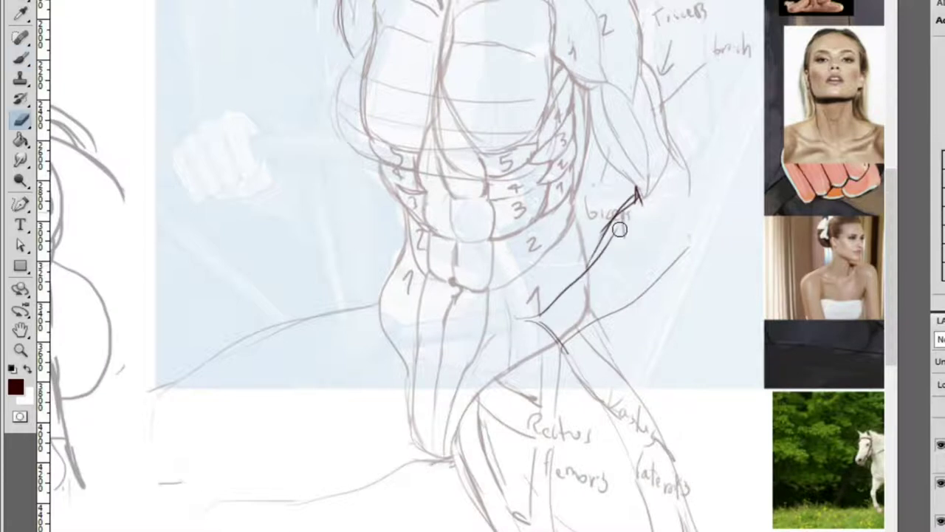
{"action": "left_click_drag", "start_coordinate": [614, 228], "coordinate": [572, 285]}
{"action": "key", "text": "b"}
{"action": "left_click_drag", "start_coordinate": [588, 254], "coordinate": [636, 197]}
{"action": "key", "text": "e"}
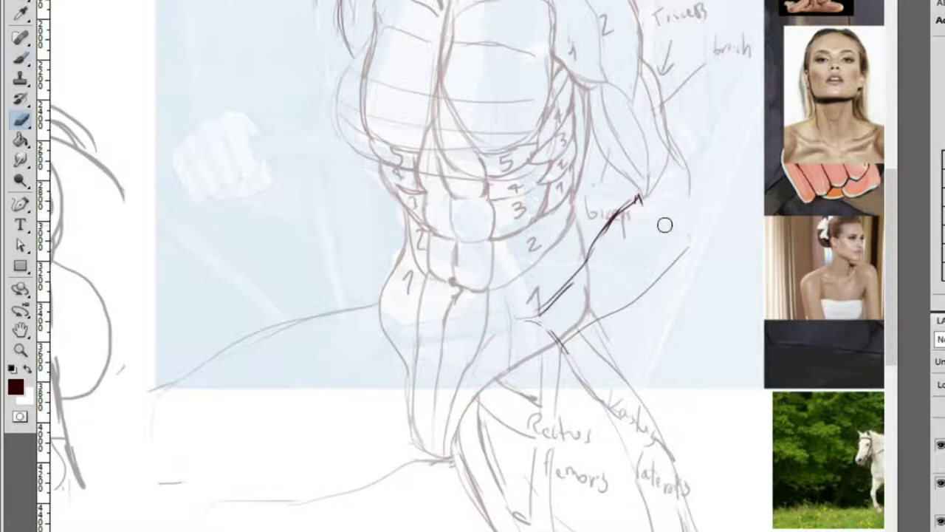
{"action": "key", "text": "b"}
{"action": "key", "text": "ctrl+z"}
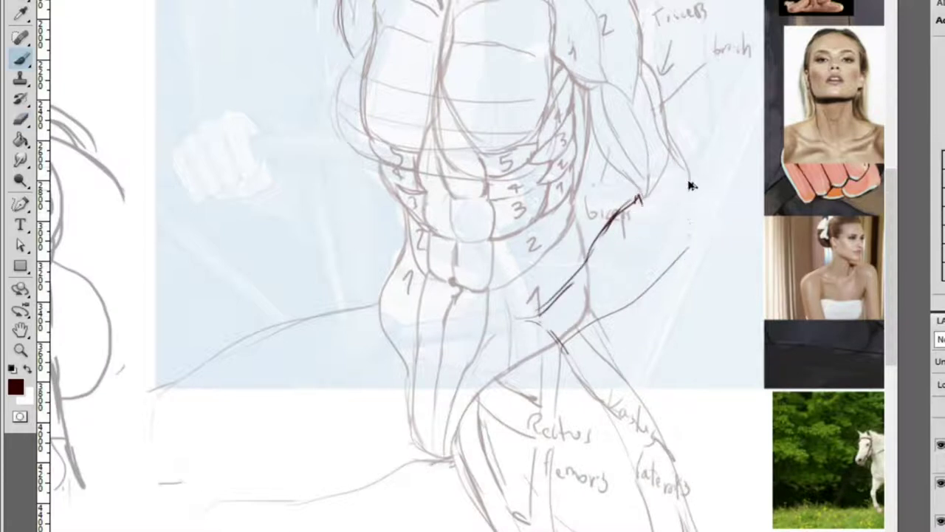
Draw the rounded elbow contour from the upper arm and continue it along the underside of the forearm to the wrist
{"action": "mouse_move", "coordinate": [690, 183]}
{"action": "left_mouse_down"}
{"action": "mouse_move", "coordinate": [696, 220]}
{"action": "mouse_move", "coordinate": [640, 301]}
{"action": "left_mouse_up"}
{"action": "left_click_drag", "start_coordinate": [562, 360], "coordinate": [653, 285]}
{"action": "key", "text": "ctrl+z"}
{"action": "key", "text": "ctrl+z"}
{"action": "mouse_move", "coordinate": [563, 351]}
{"action": "left_mouse_down"}
{"action": "mouse_move", "coordinate": [644, 300]}
{"action": "mouse_move", "coordinate": [679, 318]}
{"action": "mouse_move", "coordinate": [593, 158]}
{"action": "left_mouse_up"}
{"action": "key", "text": "z"}
{"action": "key", "text": "b"}
{"action": "mouse_move", "coordinate": [507, 331]}
{"action": "left_mouse_down"}
{"action": "mouse_move", "coordinate": [610, 239]}
{"action": "mouse_move", "coordinate": [668, 112]}
{"action": "mouse_move", "coordinate": [658, 217]}
{"action": "left_mouse_up"}
{"action": "key", "text": "ctrl+z"}
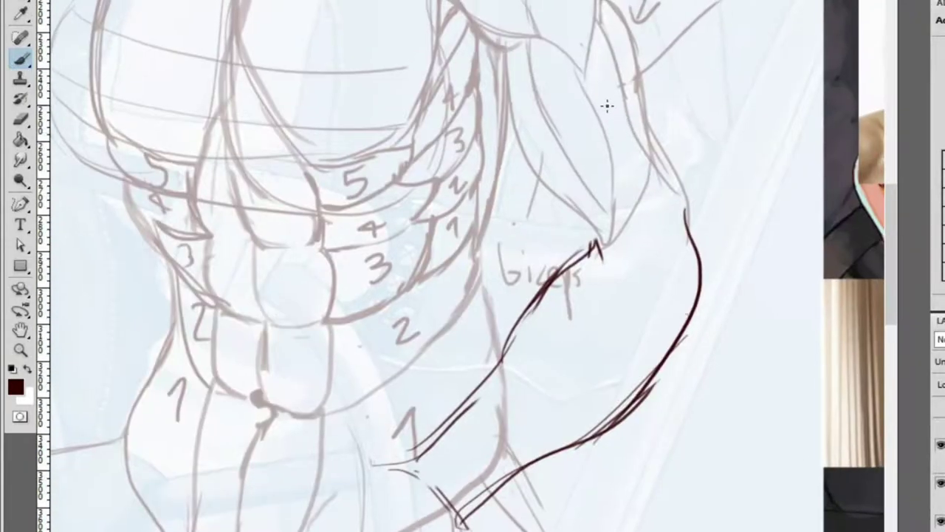
Retrace the brachialis outline in dark strokes and draw the adjoining forearm muscle's curve past the elbow crease toward the wrist
{"action": "key", "text": "e"}
{"action": "key", "text": "b"}
{"action": "mouse_move", "coordinate": [638, 143]}
{"action": "left_mouse_down"}
{"action": "mouse_move", "coordinate": [613, 226]}
{"action": "mouse_move", "coordinate": [640, 141]}
{"action": "left_mouse_up"}
{"action": "left_click_drag", "start_coordinate": [579, 74], "coordinate": [600, 240]}
{"action": "left_click_drag", "start_coordinate": [598, 41], "coordinate": [650, 201]}
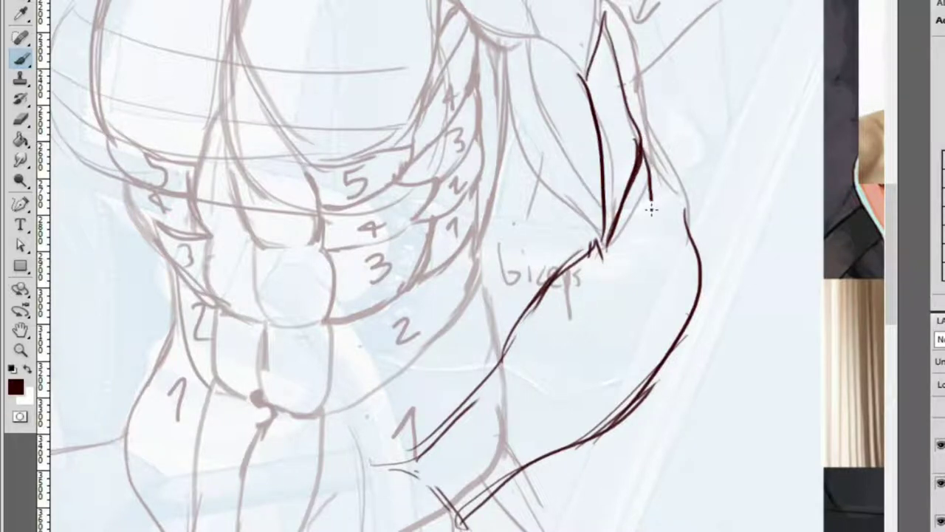
{"action": "mouse_move", "coordinate": [642, 259]}
{"action": "left_mouse_down"}
{"action": "mouse_move", "coordinate": [519, 365]}
{"action": "mouse_move", "coordinate": [650, 202]}
{"action": "left_mouse_up"}
{"action": "key", "text": "ctrl+z"}
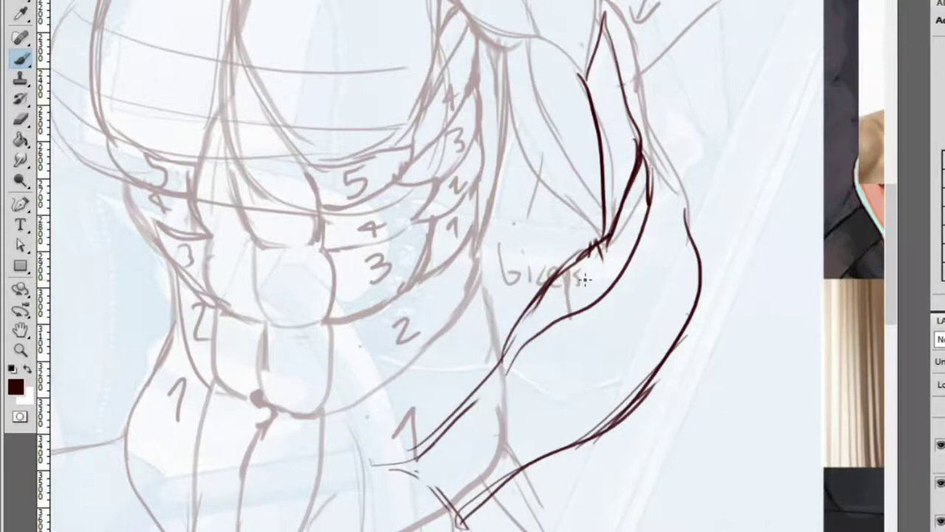
Trace a dark stroke over the brachioradialis pointer line on the anatomy chart and try marking the muscle's inner edge
{"action": "mouse_move", "coordinate": [583, 279]}
{"action": "left_mouse_down"}
{"action": "mouse_move", "coordinate": [344, 298]}
{"action": "mouse_move", "coordinate": [443, 258]}
{"action": "mouse_move", "coordinate": [598, 220]}
{"action": "mouse_move", "coordinate": [327, 117]}
{"action": "left_mouse_up"}
{"action": "left_click", "coordinate": [687, 203]}
{"action": "left_click_drag", "start_coordinate": [688, 203], "coordinate": [481, 182]}
{"action": "key", "text": "b"}
{"action": "left_click_drag", "start_coordinate": [442, 305], "coordinate": [561, 352]}
{"action": "key", "text": "ctrl+z"}
{"action": "key", "text": "z"}
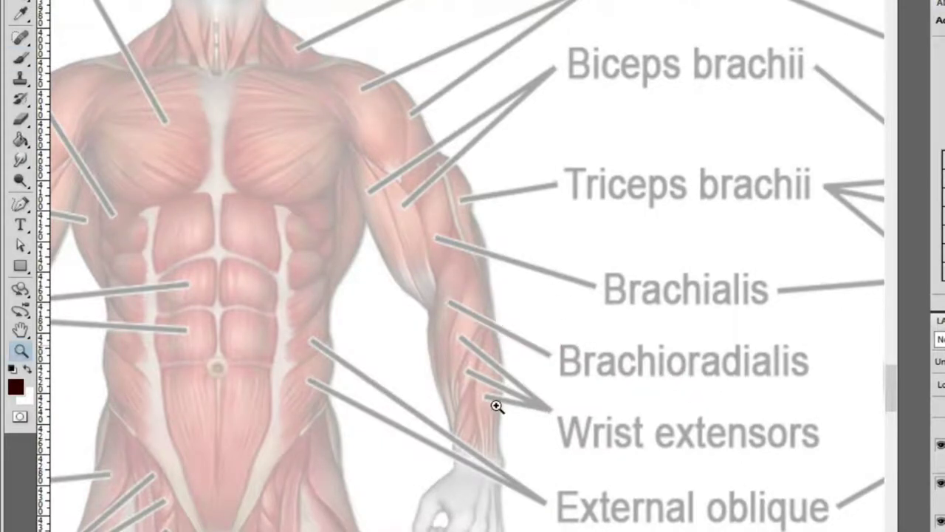
{"action": "left_click", "coordinate": [498, 406]}
{"action": "key", "text": "b"}
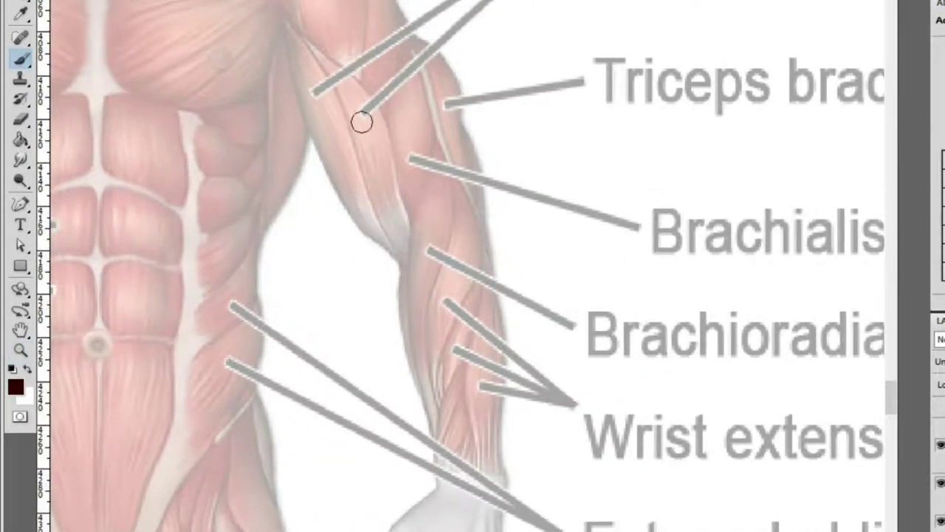
{"action": "left_click_drag", "start_coordinate": [587, 414], "coordinate": [523, 410]}
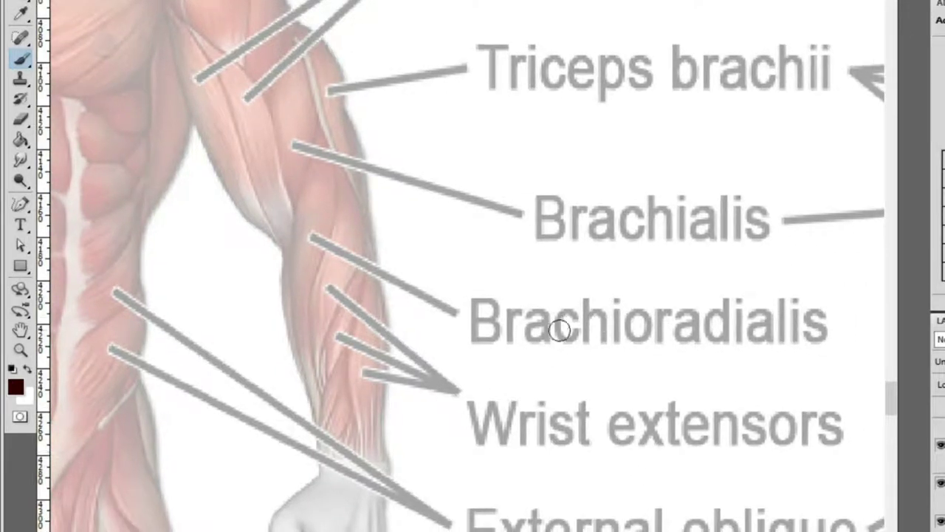
{"action": "left_click_drag", "start_coordinate": [310, 238], "coordinate": [465, 318]}
{"action": "left_click_drag", "start_coordinate": [318, 154], "coordinate": [301, 306]}
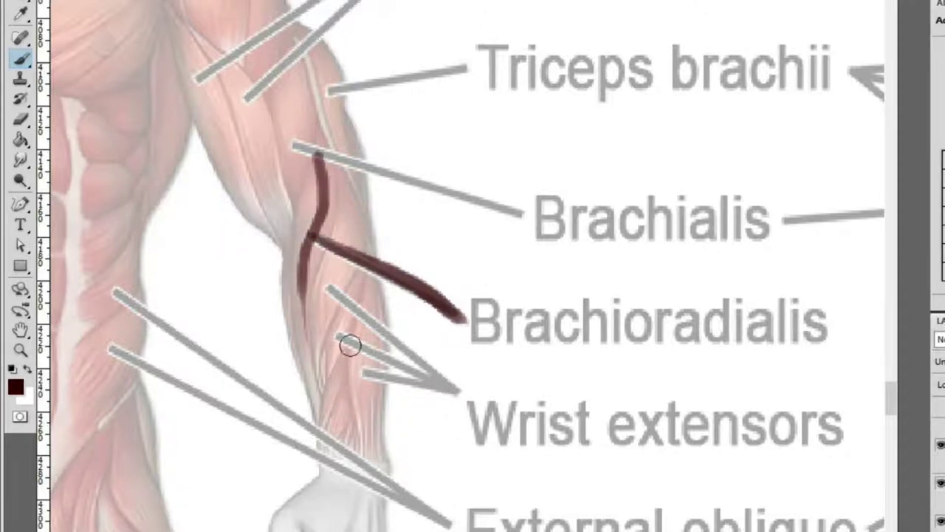
{"action": "key", "text": "ctrl+z"}
Erase the brachioradialis's lower contour on the sketched forearm and redraw it as a smoother curve from elbow to wrist
{"action": "key", "text": "z"}
{"action": "scroll", "coordinate": [498, 312], "scroll_direction": "down", "scroll_amount": 3}
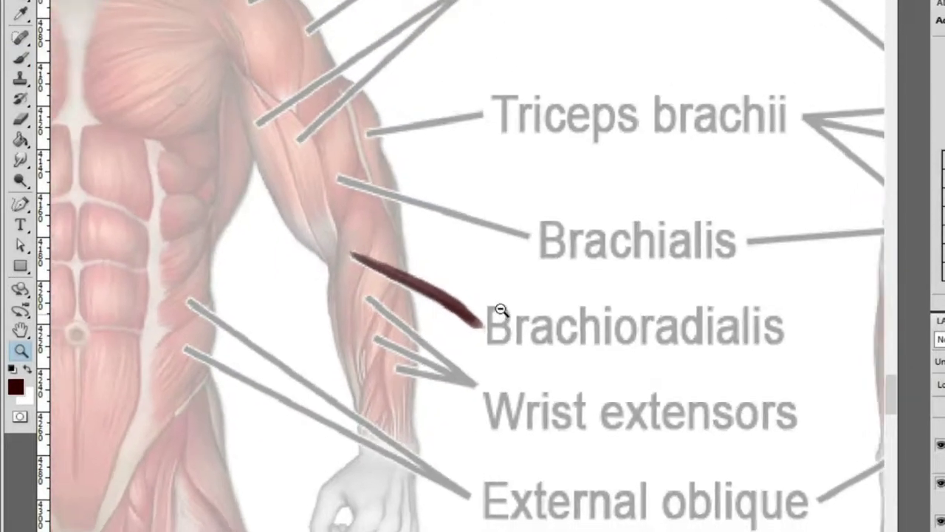
{"action": "scroll", "coordinate": [403, 242], "scroll_direction": "up", "scroll_amount": 3}
{"action": "scroll", "coordinate": [403, 242], "scroll_direction": "down", "scroll_amount": 3}
{"action": "scroll", "coordinate": [433, 247], "scroll_direction": "left", "scroll_amount": 5}
{"action": "scroll", "coordinate": [695, 184], "scroll_direction": "left", "scroll_amount": 5}
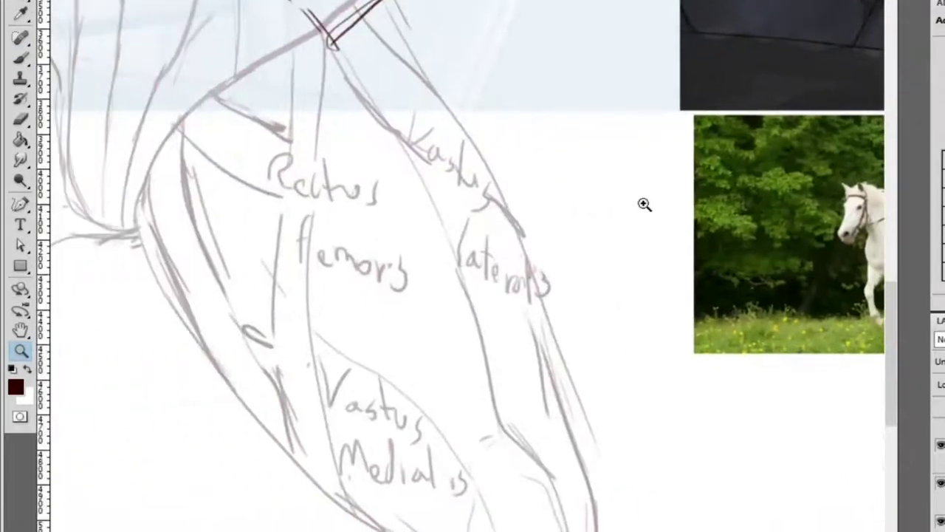
{"action": "scroll", "coordinate": [646, 205], "scroll_direction": "down", "scroll_amount": 3}
{"action": "scroll", "coordinate": [585, 7], "scroll_direction": "up", "scroll_amount": 6}
{"action": "key", "text": "b"}
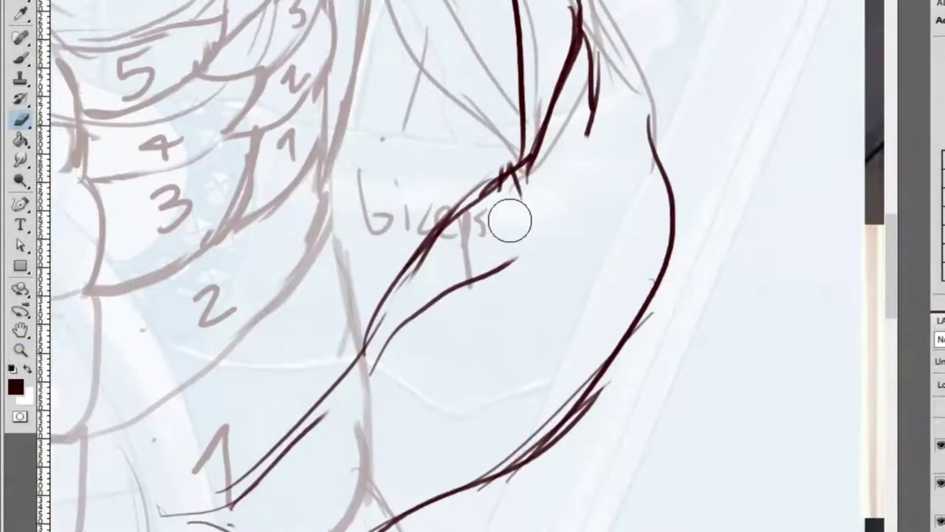
{"action": "key", "text": "b"}
{"action": "mouse_move", "coordinate": [369, 354]}
{"action": "left_mouse_down"}
{"action": "mouse_move", "coordinate": [579, 237]}
{"action": "mouse_move", "coordinate": [597, 120]}
{"action": "left_mouse_up"}
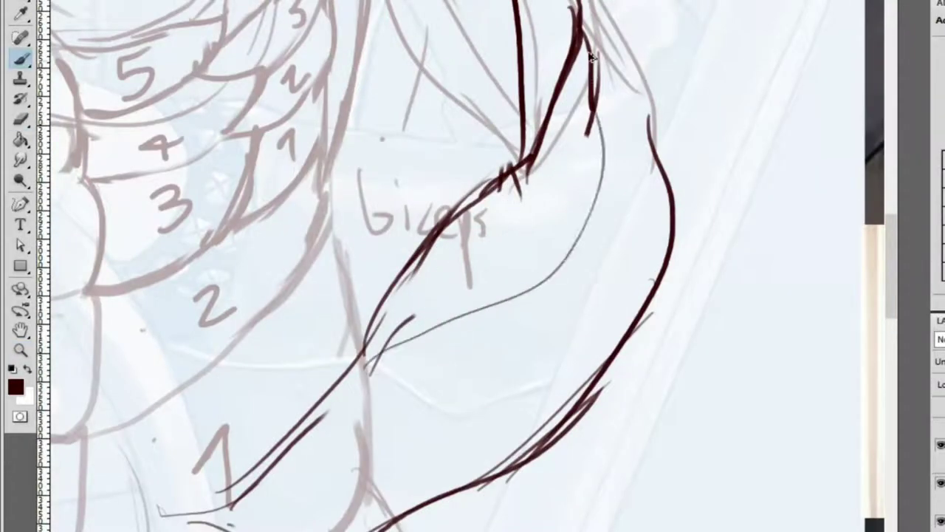
{"action": "key", "text": "ctrl+z"}
{"action": "left_click_drag", "start_coordinate": [593, 66], "coordinate": [521, 257]}
Try a stroke inside the upper forearm, undo it, and thin the heavy overlapping marks at the elbow end of the muscle
{"action": "scroll", "coordinate": [606, 133], "scroll_direction": "up", "scroll_amount": 6}
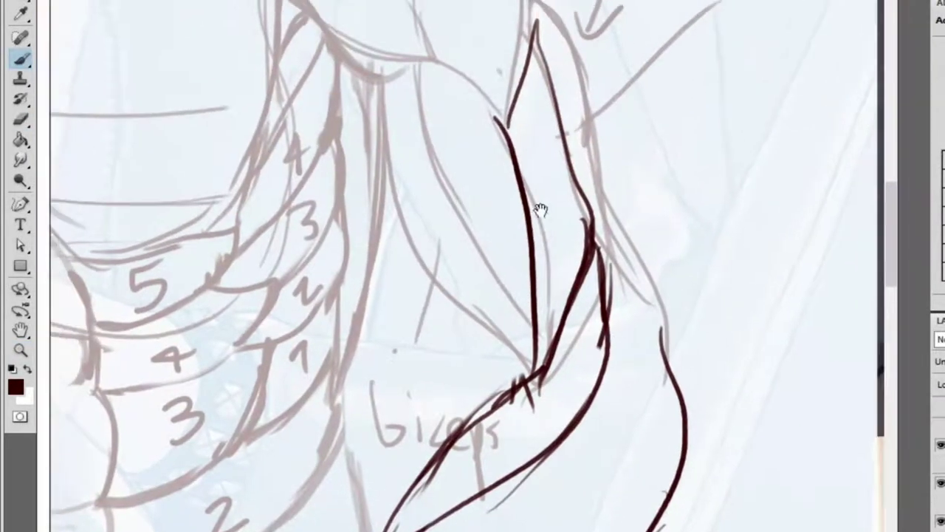
{"action": "left_click_drag", "start_coordinate": [638, 255], "coordinate": [683, 369]}
{"action": "scroll", "coordinate": [627, 421], "scroll_direction": "down", "scroll_amount": 5}
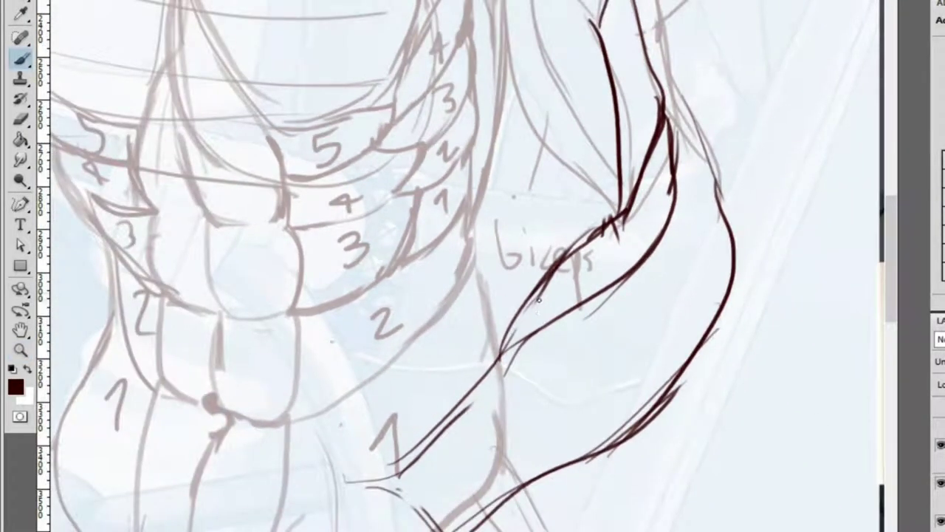
{"action": "left_click_drag", "start_coordinate": [548, 278], "coordinate": [652, 210]}
{"action": "key", "text": "ctrl+alt+z"}
{"action": "key", "text": "ctrl+alt+z"}
{"action": "key", "text": "e"}
{"action": "mouse_move", "coordinate": [668, 137]}
{"action": "left_mouse_down"}
{"action": "mouse_move", "coordinate": [658, 206]}
{"action": "mouse_move", "coordinate": [673, 118]}
{"action": "left_mouse_up"}
Examine the brachioradialis and wrist extensors on the anatomy chart's forearm
{"action": "key", "text": "b"}
{"action": "key", "text": "z"}
{"action": "left_click", "coordinate": [616, 217], "text": "alt"}
{"action": "left_click_drag", "start_coordinate": [616, 218], "coordinate": [408, 115]}
{"action": "scroll", "coordinate": [654, 327], "scroll_direction": "right", "scroll_amount": 10}
{"action": "scroll", "coordinate": [654, 327], "scroll_direction": "down", "scroll_amount": 8}
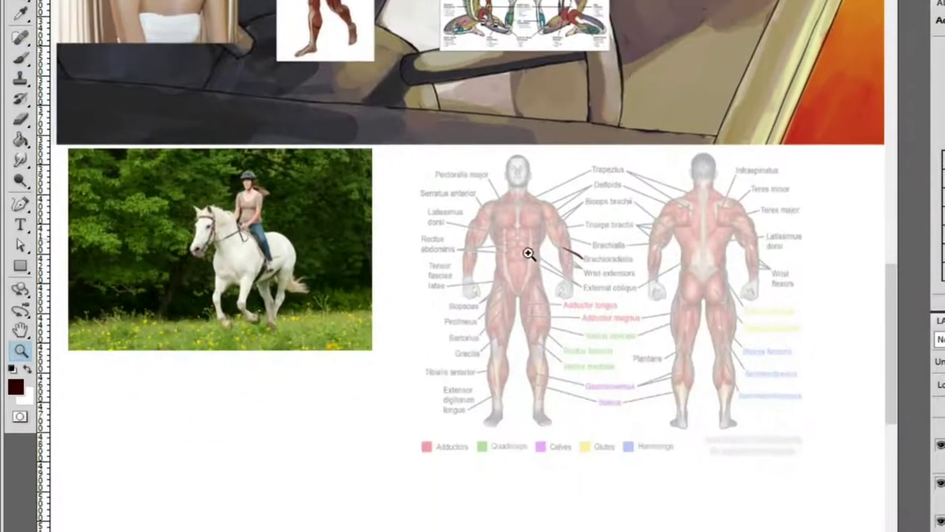
{"action": "mouse_move", "coordinate": [528, 253]}
{"action": "left_mouse_down"}
{"action": "mouse_move", "coordinate": [677, 276]}
{"action": "mouse_move", "coordinate": [621, 298]}
{"action": "mouse_move", "coordinate": [534, 254]}
{"action": "left_mouse_up"}
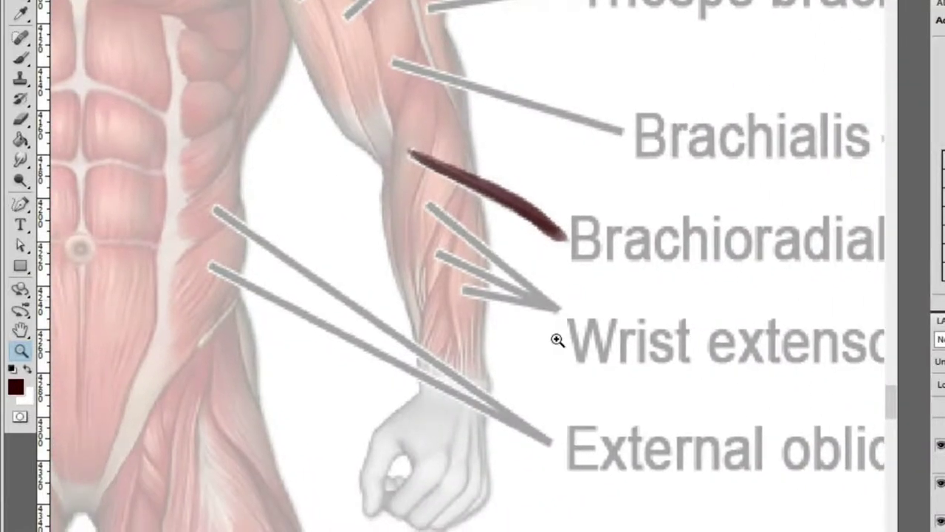
{"action": "scroll", "coordinate": [625, 382], "scroll_direction": "down", "scroll_amount": 2}
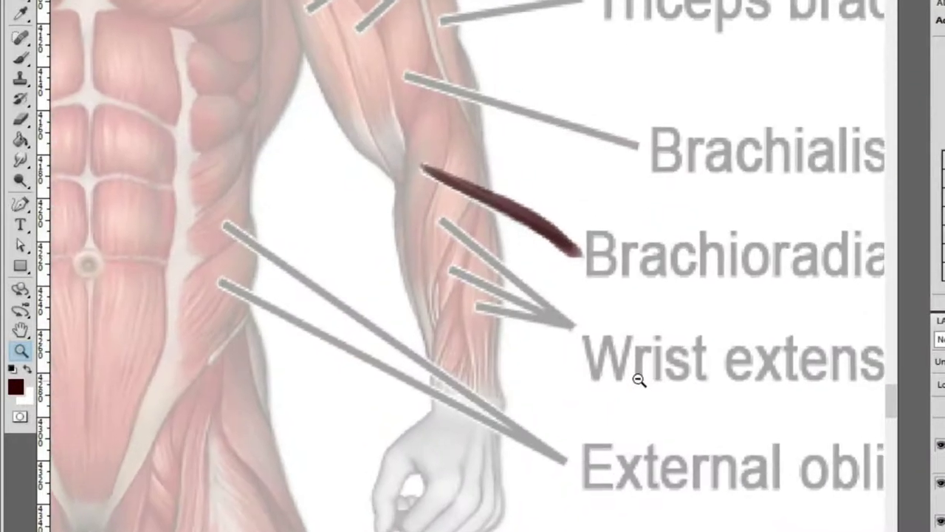
{"action": "scroll", "coordinate": [642, 378], "scroll_direction": "up", "scroll_amount": 2}
{"action": "scroll", "coordinate": [643, 378], "scroll_direction": "down", "scroll_amount": 1}
{"action": "scroll", "coordinate": [639, 379], "scroll_direction": "up", "scroll_amount": 1}
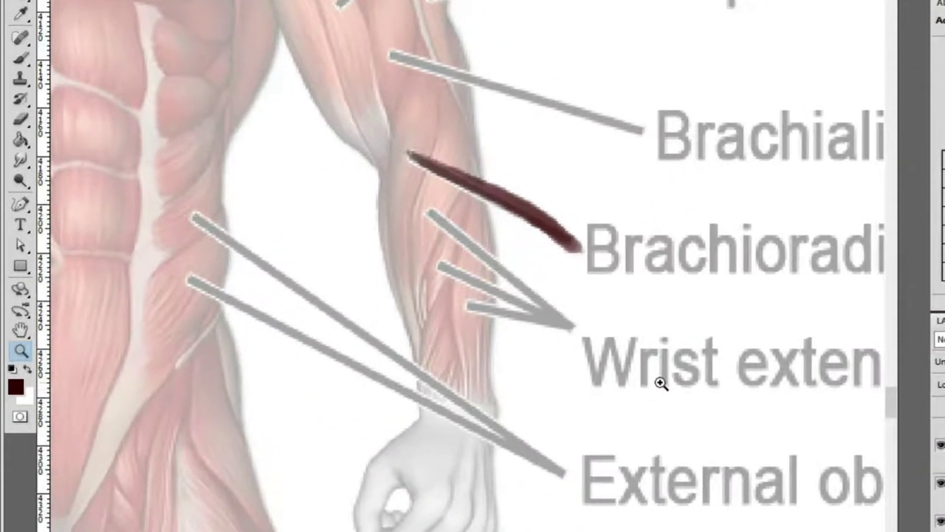
{"action": "scroll", "coordinate": [678, 378], "scroll_direction": "down", "scroll_amount": 2}
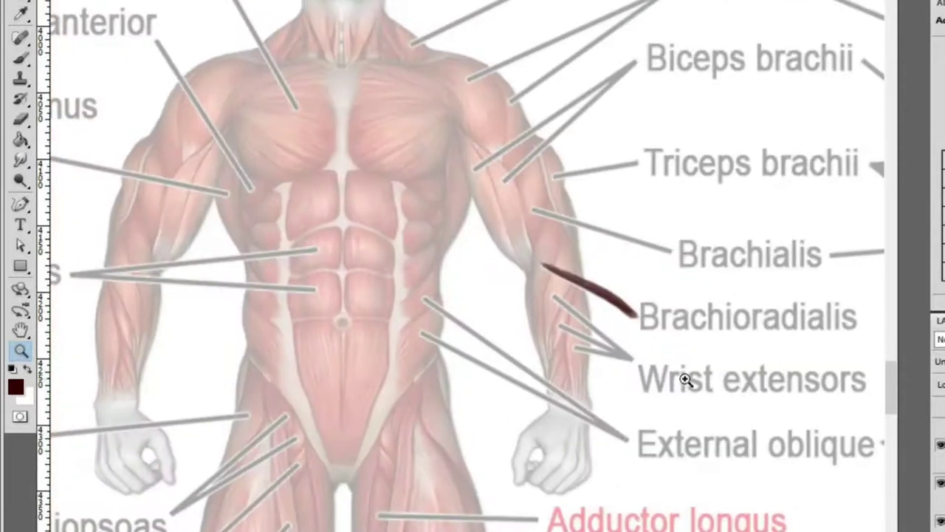
{"action": "scroll", "coordinate": [685, 378], "scroll_direction": "down", "scroll_amount": 5}
{"action": "scroll", "coordinate": [500, 313], "scroll_direction": "up", "scroll_amount": 4}
Draw the wrist extensor lines along the sketched forearm from the wrist up toward the elbow
{"action": "key", "text": "b"}
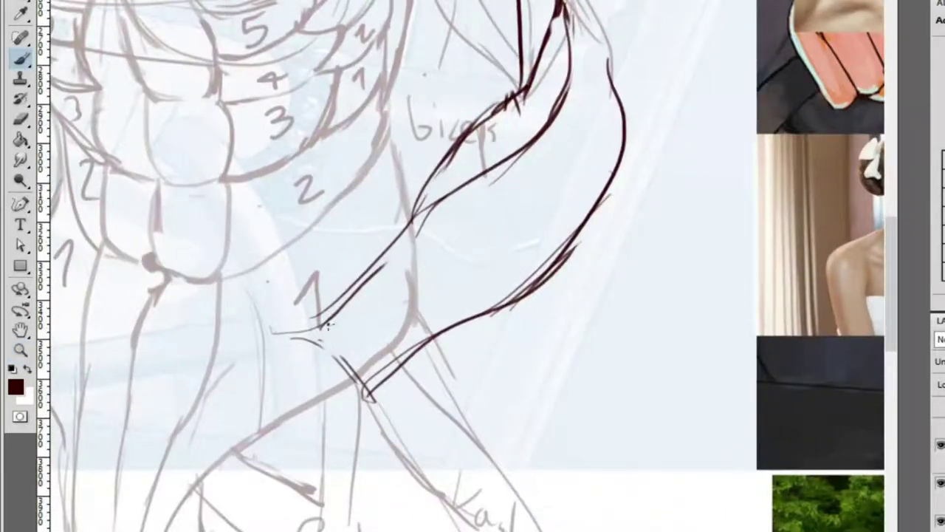
{"action": "left_click_drag", "start_coordinate": [375, 275], "coordinate": [559, 135]}
{"action": "left_click_drag", "start_coordinate": [378, 297], "coordinate": [524, 202]}
{"action": "mouse_move", "coordinate": [339, 346]}
{"action": "left_mouse_down"}
{"action": "mouse_move", "coordinate": [554, 196]}
{"action": "mouse_move", "coordinate": [578, 92]}
{"action": "mouse_move", "coordinate": [561, 211]}
{"action": "left_mouse_up"}
Darken the outer contour of the upper arm and carry it down around the back of the elbow
{"action": "scroll", "coordinate": [628, 132], "scroll_direction": "down", "scroll_amount": 5}
{"action": "scroll", "coordinate": [622, 59], "scroll_direction": "up", "scroll_amount": 4}
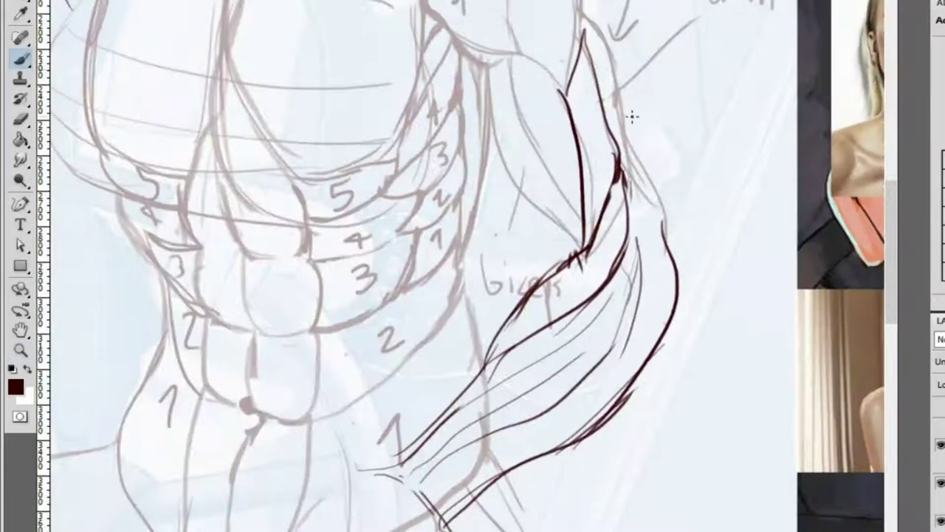
{"action": "left_click_drag", "start_coordinate": [574, 5], "coordinate": [641, 162]}
{"action": "key", "text": "ctrl+z"}
{"action": "left_click_drag", "start_coordinate": [579, 2], "coordinate": [647, 191]}
{"action": "left_click_drag", "start_coordinate": [630, 139], "coordinate": [671, 230]}
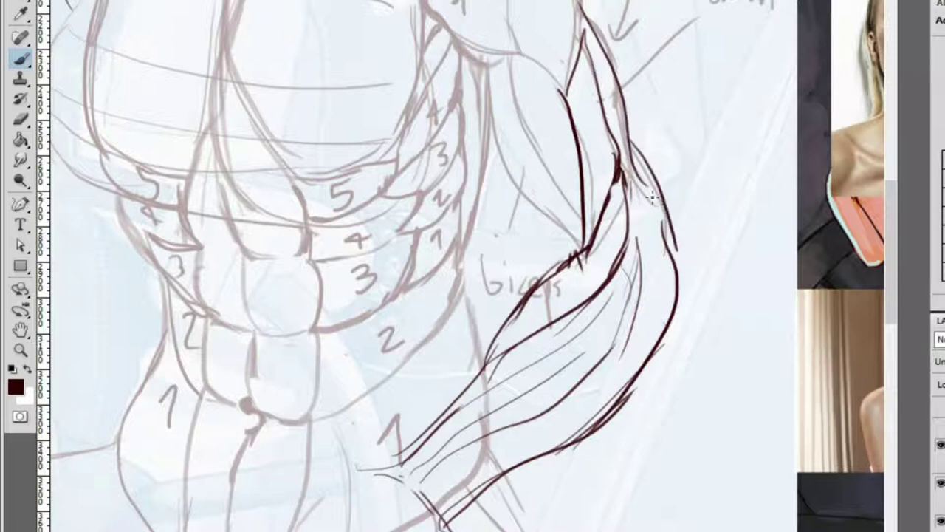
{"action": "mouse_move", "coordinate": [622, 130]}
{"action": "left_mouse_down"}
{"action": "mouse_move", "coordinate": [664, 197]}
{"action": "mouse_move", "coordinate": [679, 258]}
{"action": "left_mouse_up"}
{"action": "key", "text": "ctrl+z"}
{"action": "left_click_drag", "start_coordinate": [632, 139], "coordinate": [690, 289]}
{"action": "scroll", "coordinate": [709, 214], "scroll_direction": "down", "scroll_amount": 4}
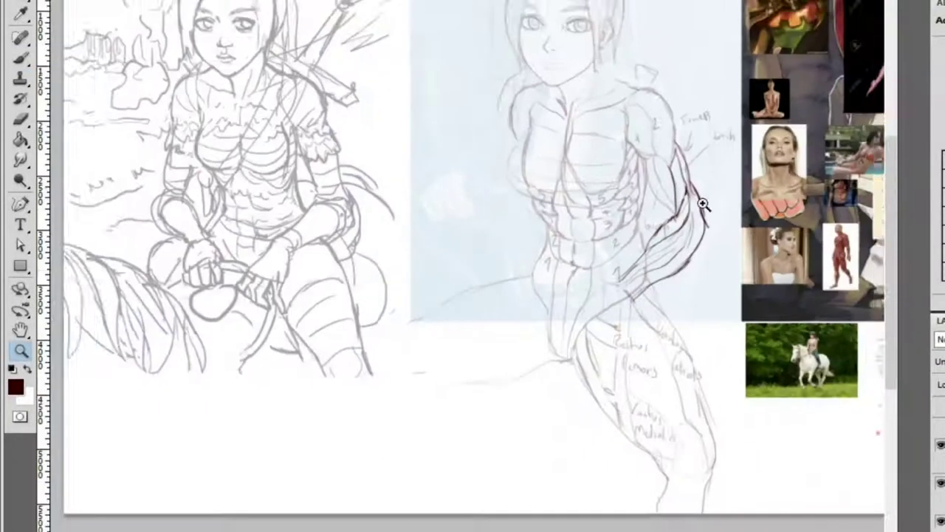
Redraw the underside contour of the forearm as one firm curve up to the elbow
{"action": "scroll", "coordinate": [702, 200], "scroll_direction": "up", "scroll_amount": 4}
{"action": "left_click_drag", "start_coordinate": [569, 312], "coordinate": [713, 149]}
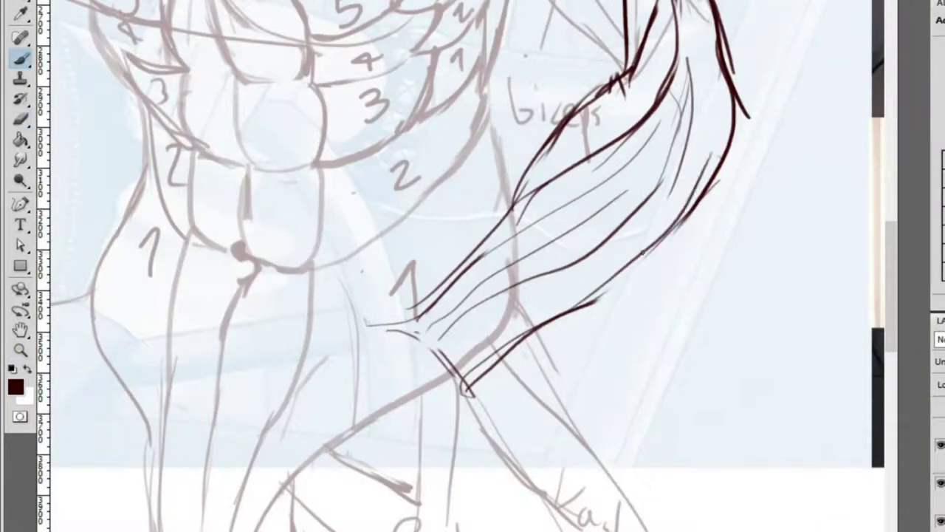
{"action": "key", "text": "ctrl+z"}
{"action": "left_click_drag", "start_coordinate": [551, 314], "coordinate": [711, 169]}
{"action": "key", "text": "ctrl+z"}
{"action": "left_click_drag", "start_coordinate": [585, 305], "coordinate": [717, 177]}
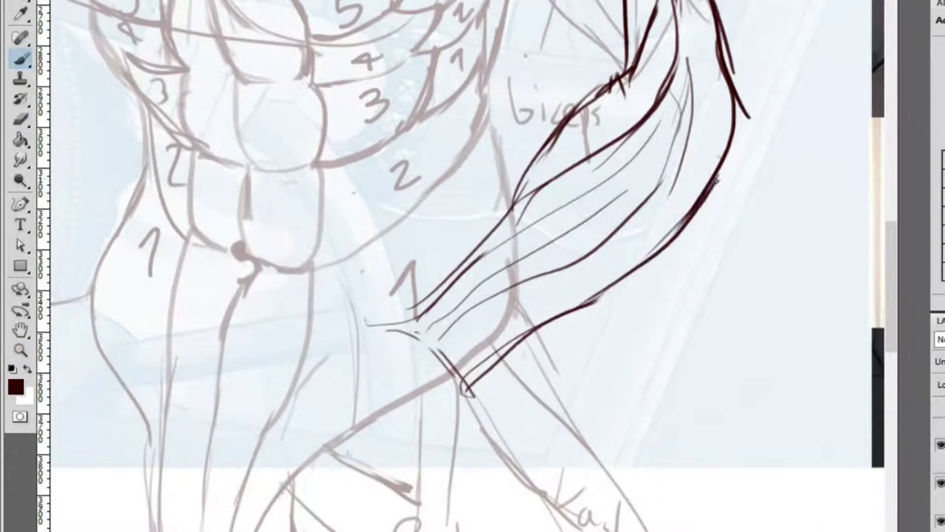
Erase the rough extensor strokes near the elbow and redraw the first extensor's boundary curving up to the elbow
{"action": "mouse_move", "coordinate": [695, 92]}
{"action": "left_mouse_down"}
{"action": "mouse_move", "coordinate": [678, 129]}
{"action": "mouse_move", "coordinate": [661, 255]}
{"action": "left_mouse_up"}
{"action": "key", "text": "e"}
{"action": "left_click_drag", "start_coordinate": [581, 233], "coordinate": [686, 135]}
{"action": "key", "text": "b"}
{"action": "left_click_drag", "start_coordinate": [545, 277], "coordinate": [687, 125]}
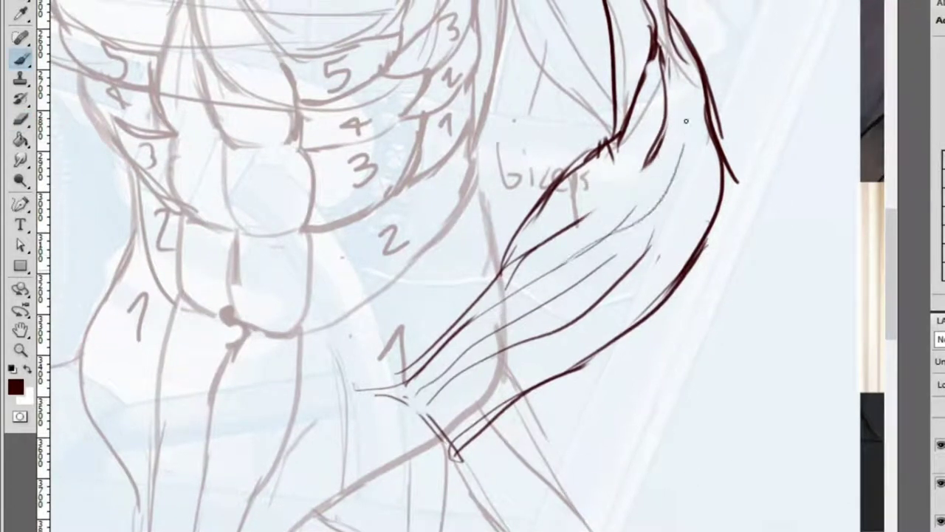
{"action": "mouse_move", "coordinate": [579, 231]}
{"action": "left_mouse_down"}
{"action": "mouse_move", "coordinate": [670, 133]}
{"action": "mouse_move", "coordinate": [597, 251]}
{"action": "mouse_move", "coordinate": [678, 115]}
{"action": "left_mouse_up"}
Remove the surplus middle extensor line and extend the lower extensor boundary up to the elbow
{"action": "key", "text": "e"}
{"action": "key", "text": "b"}
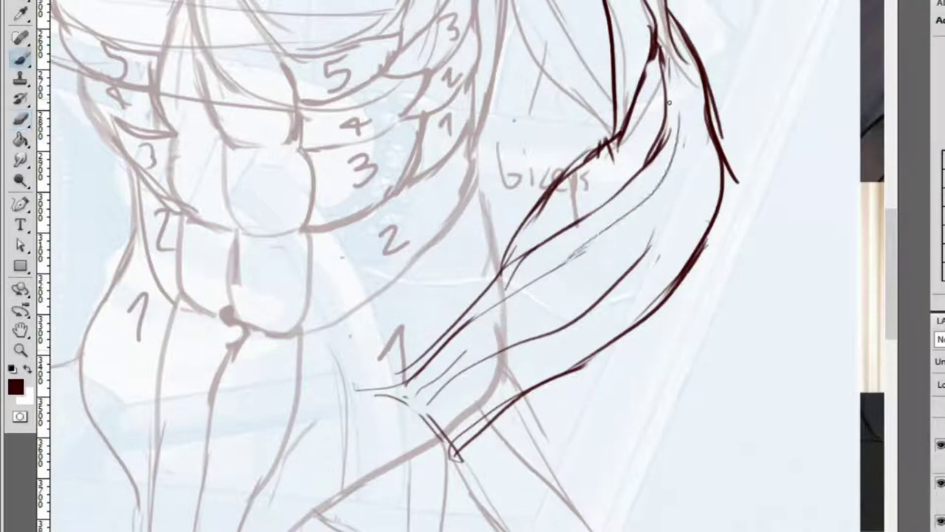
{"action": "left_click_drag", "start_coordinate": [643, 244], "coordinate": [676, 100]}
{"action": "left_click_drag", "start_coordinate": [641, 262], "coordinate": [668, 161]}
Draw an arrow pointing to the upper forearm muscle and handwrite its label, beginning "Bra", beside the arm
{"action": "key", "text": "z"}
{"action": "left_click", "coordinate": [650, 203]}
{"action": "left_click", "coordinate": [649, 203], "text": "alt"}
{"action": "left_click", "coordinate": [676, 158]}
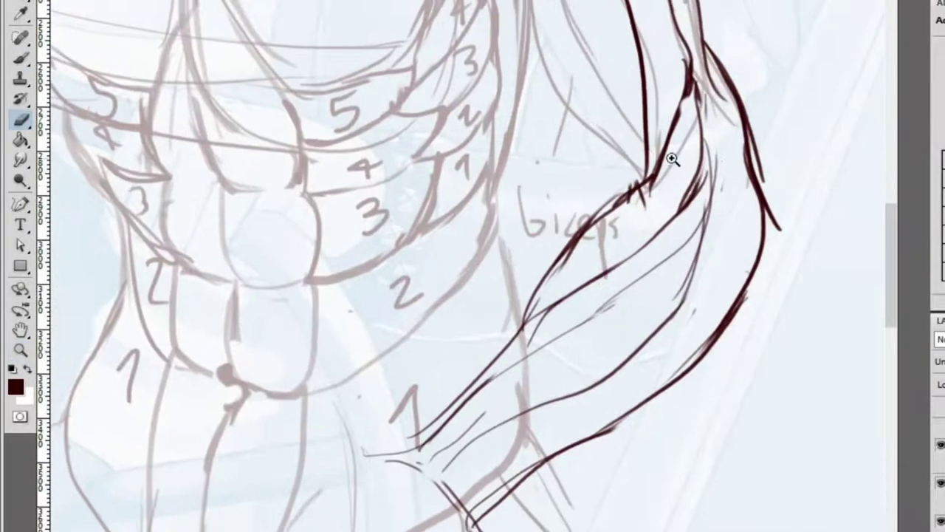
{"action": "key", "text": "b"}
{"action": "key", "text": "z"}
{"action": "left_click", "coordinate": [686, 200], "text": "alt"}
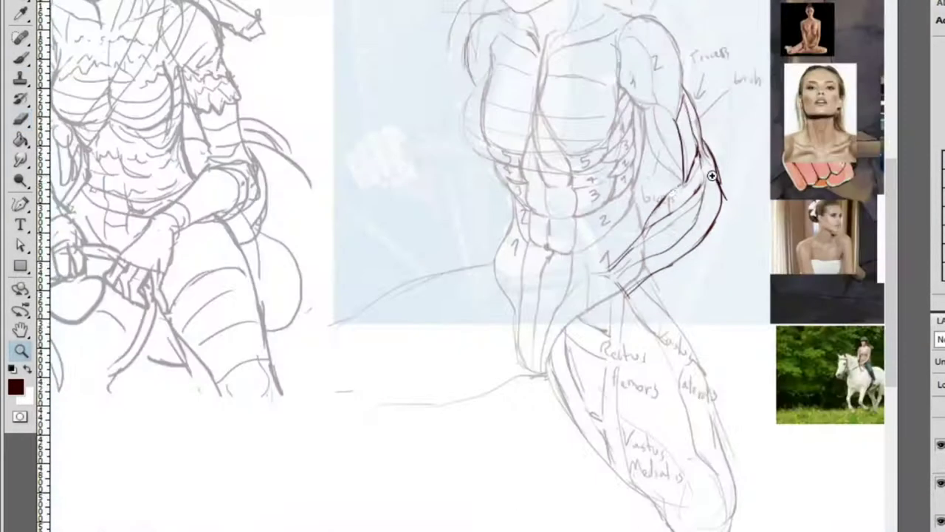
{"action": "left_click", "coordinate": [661, 205]}
{"action": "key", "text": "b"}
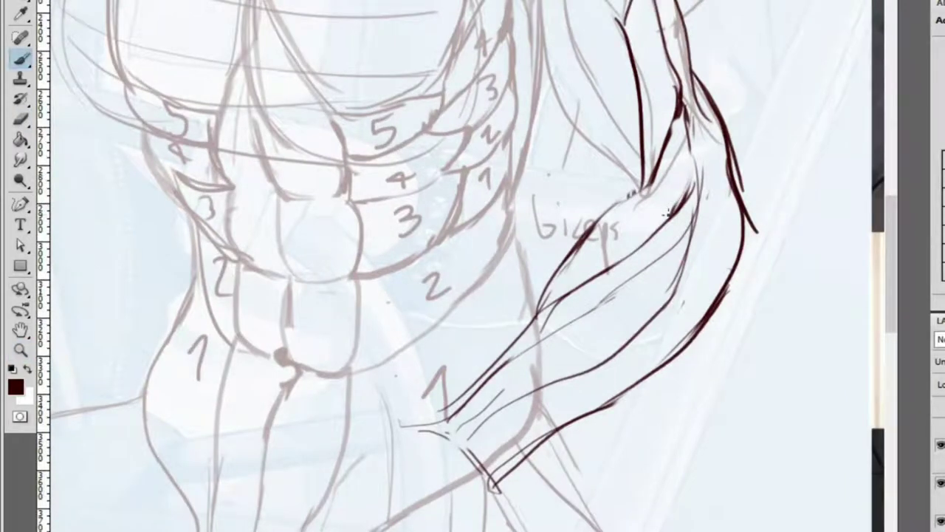
{"action": "left_click_drag", "start_coordinate": [642, 212], "coordinate": [790, 200]}
{"action": "left_click_drag", "start_coordinate": [751, 63], "coordinate": [552, 52]}
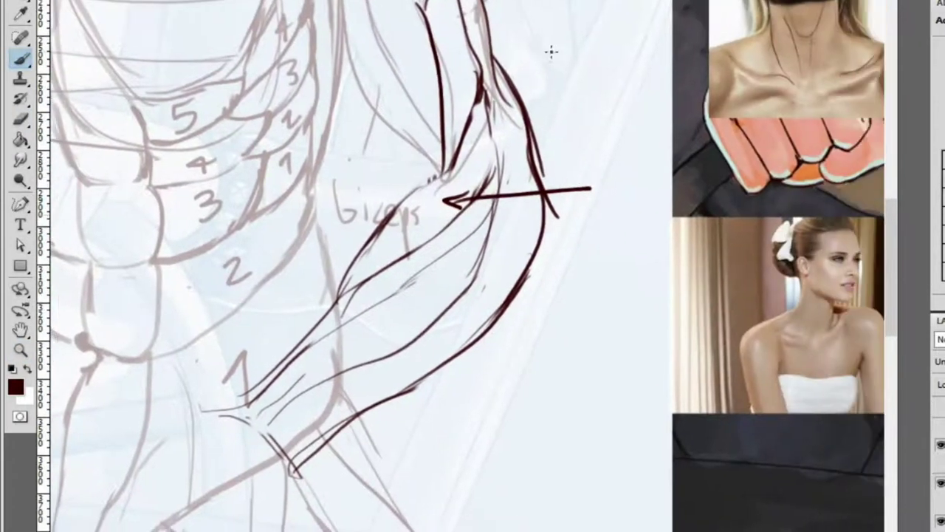
{"action": "left_click_drag", "start_coordinate": [606, 172], "coordinate": [603, 185]}
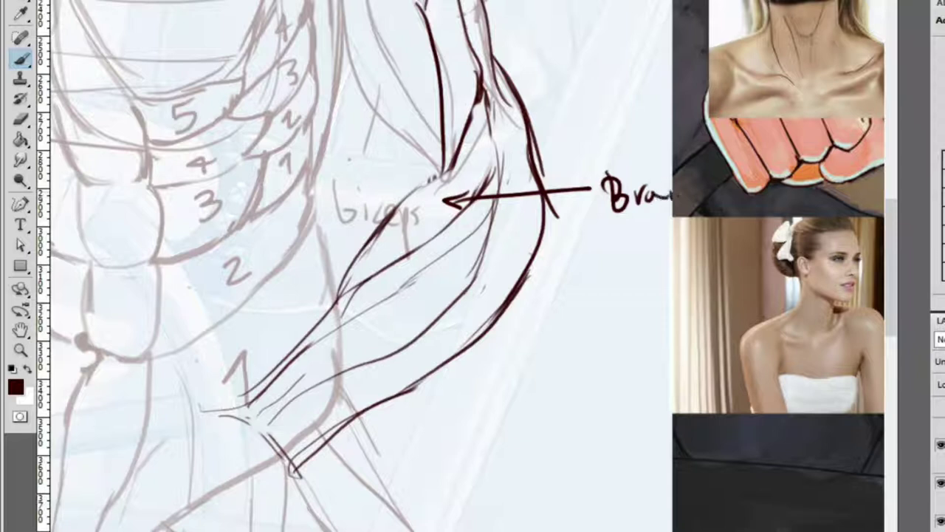
Darken the forearm's upper contour and the biceps' lower contour to where they meet at the elbow crease
{"action": "mouse_move", "coordinate": [356, 272]}
{"action": "left_mouse_down"}
{"action": "mouse_move", "coordinate": [393, 213]}
{"action": "mouse_move", "coordinate": [476, 155]}
{"action": "left_mouse_up"}
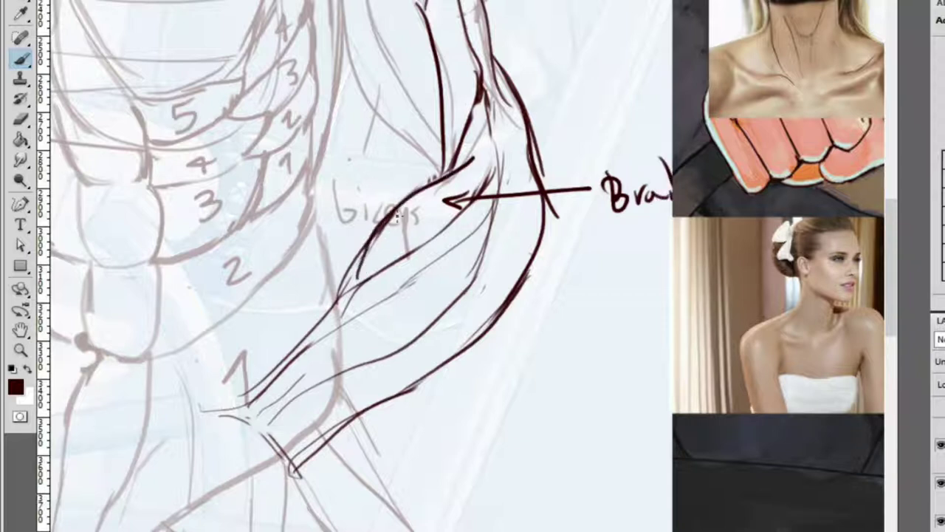
{"action": "left_click_drag", "start_coordinate": [398, 222], "coordinate": [454, 170]}
{"action": "left_click_drag", "start_coordinate": [325, 7], "coordinate": [425, 63]}
{"action": "mouse_move", "coordinate": [427, 22]}
{"action": "left_mouse_down"}
{"action": "mouse_move", "coordinate": [448, 102]}
{"action": "mouse_move", "coordinate": [536, 205]}
{"action": "mouse_move", "coordinate": [448, 123]}
{"action": "mouse_move", "coordinate": [532, 219]}
{"action": "left_mouse_up"}
{"action": "key", "text": "ctrl+z"}
{"action": "left_click_drag", "start_coordinate": [495, 190], "coordinate": [545, 226]}
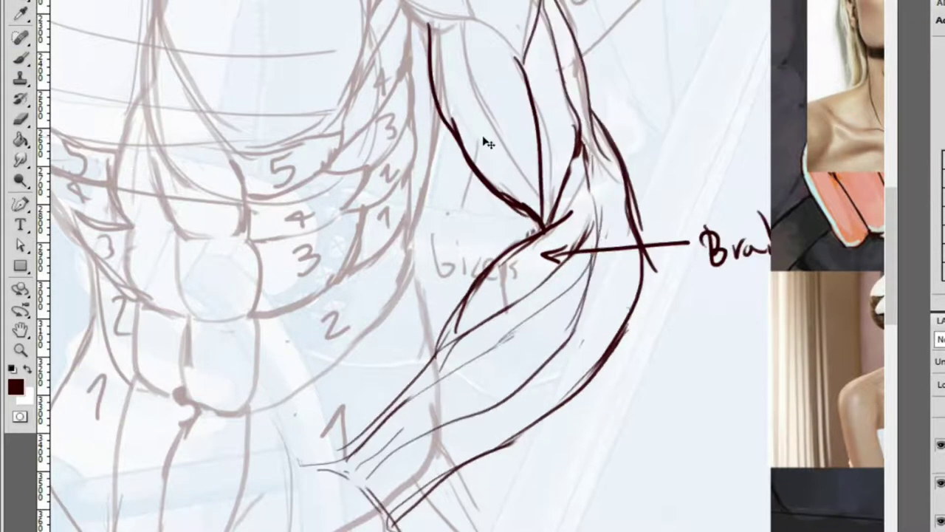
Lighten the heavy strokes along the biceps' lower contour and at the elbow crease with the eraser
{"action": "key", "text": "e"}
{"action": "left_click_drag", "start_coordinate": [466, 122], "coordinate": [542, 216]}
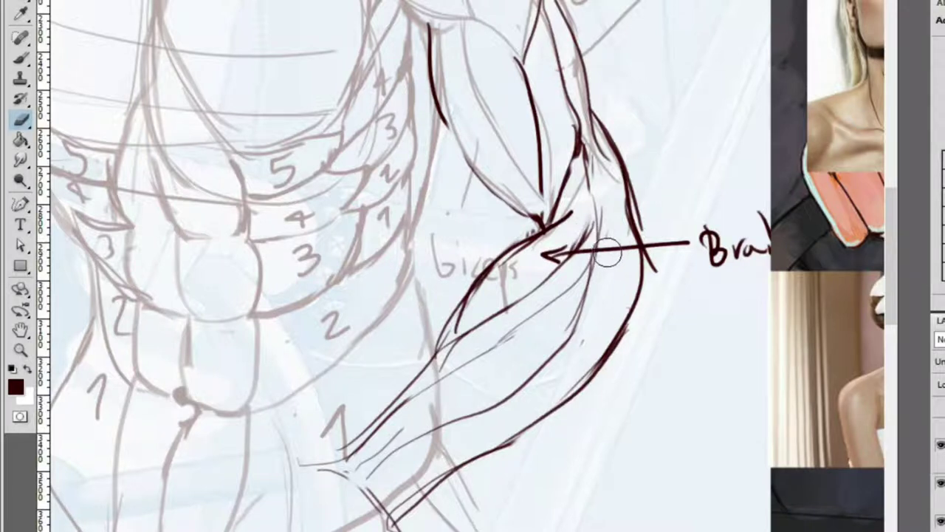
{"action": "left_click_drag", "start_coordinate": [558, 229], "coordinate": [539, 223]}
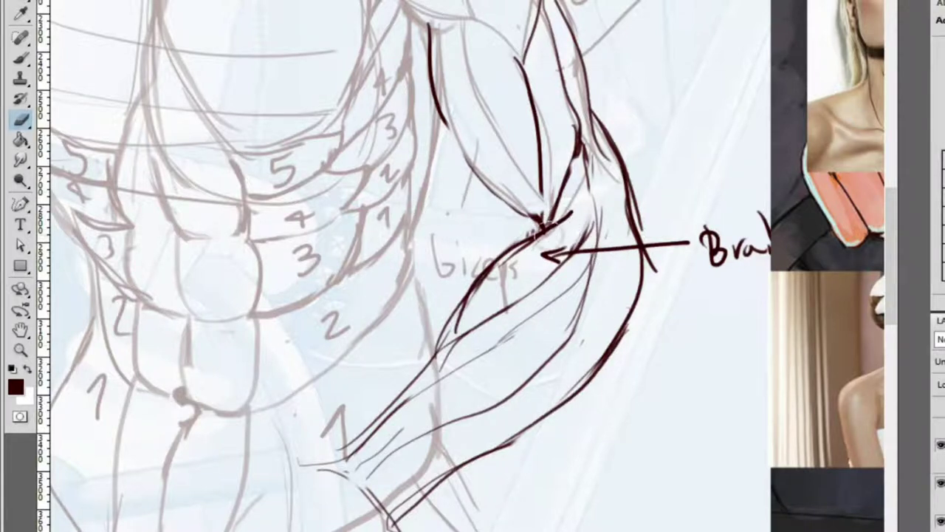
Redraw the forearm's underside from the wrist at the hip toward the elbow with a straighter, darker line
{"action": "scroll", "coordinate": [524, 205], "scroll_direction": "down", "scroll_amount": 5}
{"action": "scroll", "coordinate": [581, 305], "scroll_direction": "up", "scroll_amount": 5}
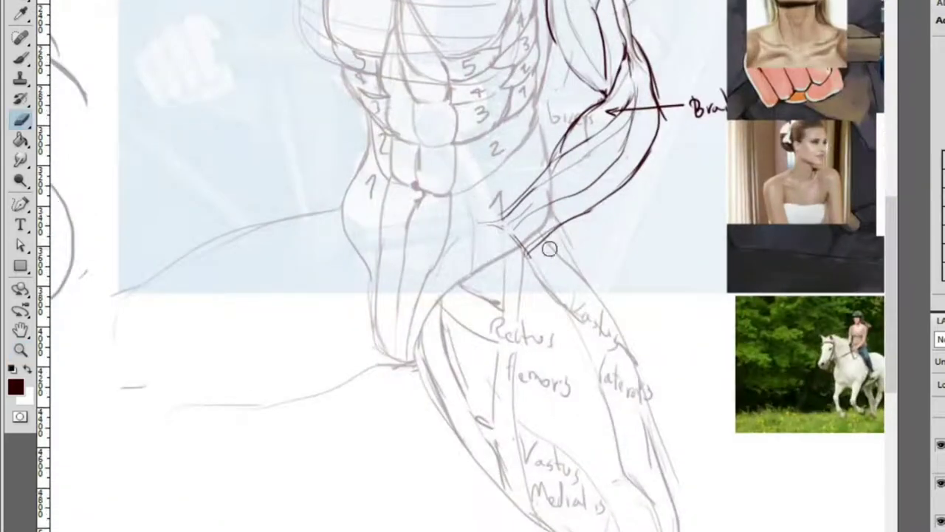
{"action": "key", "text": "b"}
{"action": "left_click_drag", "start_coordinate": [526, 253], "coordinate": [610, 191]}
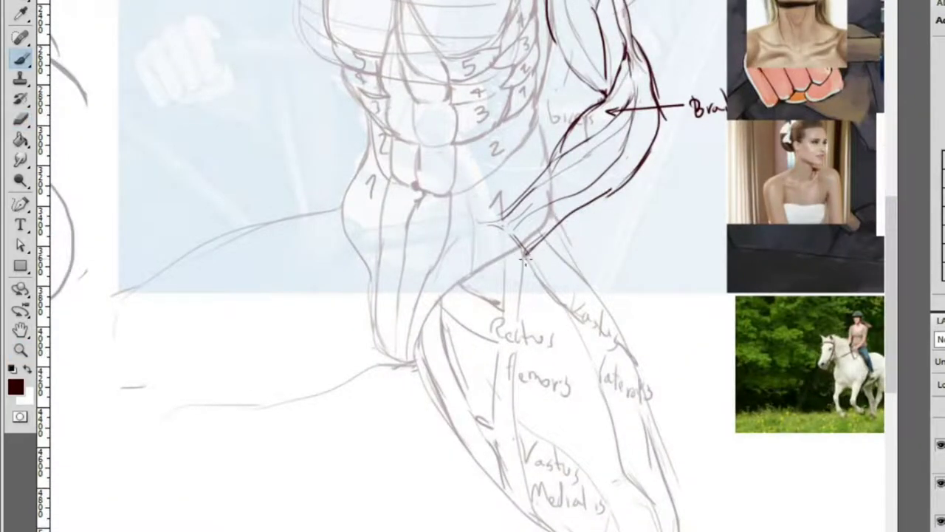
{"action": "scroll", "coordinate": [628, 191], "scroll_direction": "down", "scroll_amount": 5}
{"action": "scroll", "coordinate": [618, 147], "scroll_direction": "up", "scroll_amount": 7}
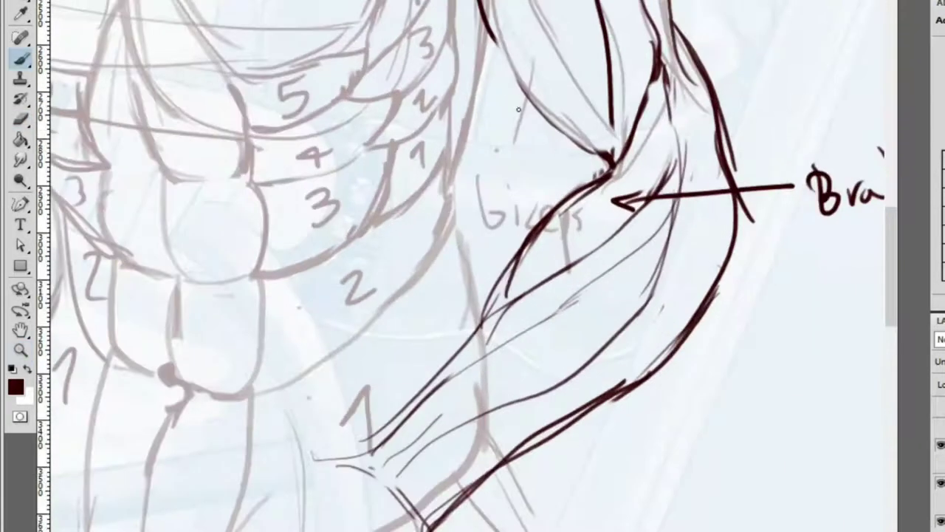
Darken the biceps' lower contour from the upper arm down to the elbow crease
{"action": "left_click_drag", "start_coordinate": [473, 3], "coordinate": [597, 174]}
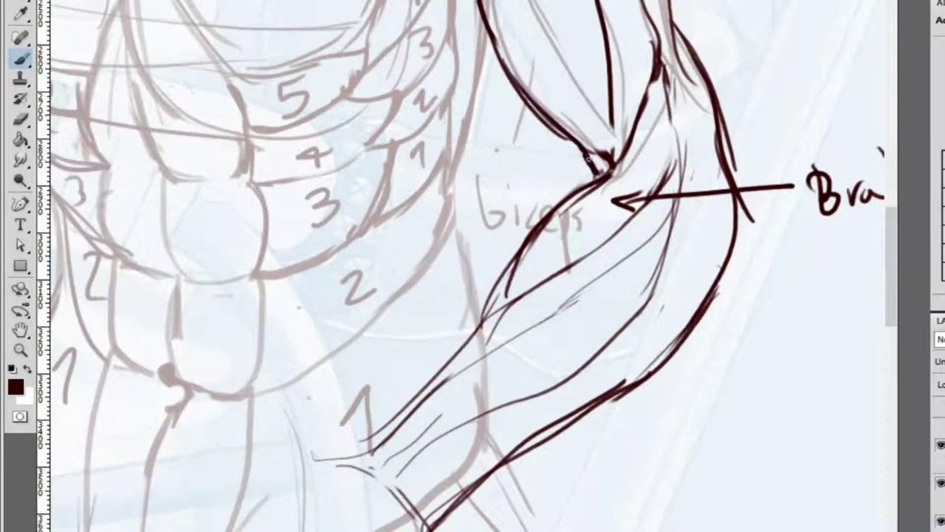
{"action": "key", "text": "z"}
{"action": "scroll", "coordinate": [502, 56], "scroll_direction": "down", "scroll_amount": 5}
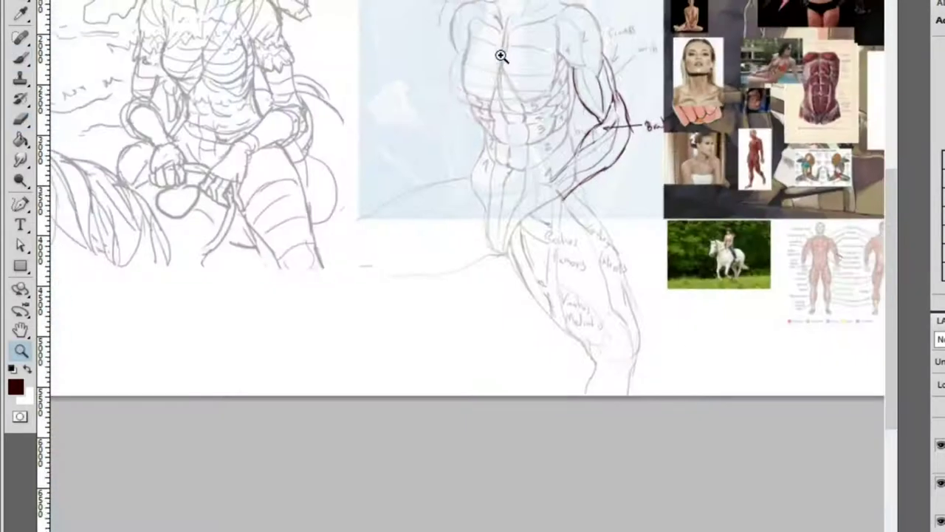
Draw the back of the hand on the hip, with its upper and lower contours from the wrist and a knuckle arc
{"action": "scroll", "coordinate": [499, 125], "scroll_direction": "up", "scroll_amount": 7}
{"action": "key", "text": "b"}
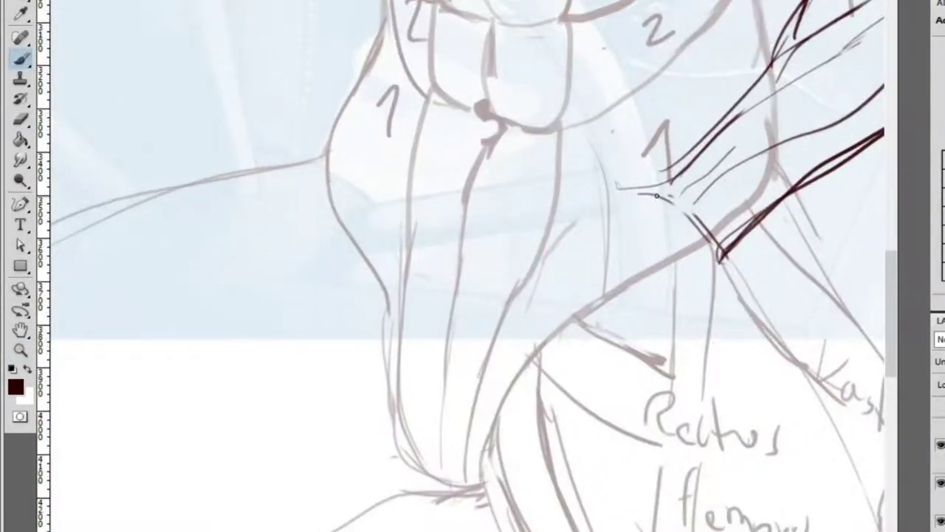
{"action": "left_click_drag", "start_coordinate": [521, 207], "coordinate": [611, 190]}
{"action": "mouse_move", "coordinate": [534, 221]}
{"action": "left_mouse_down"}
{"action": "mouse_move", "coordinate": [627, 314]}
{"action": "mouse_move", "coordinate": [723, 246]}
{"action": "left_mouse_up"}
{"action": "left_click_drag", "start_coordinate": [672, 296], "coordinate": [715, 253]}
{"action": "scroll", "coordinate": [710, 245], "scroll_direction": "down", "scroll_amount": 2}
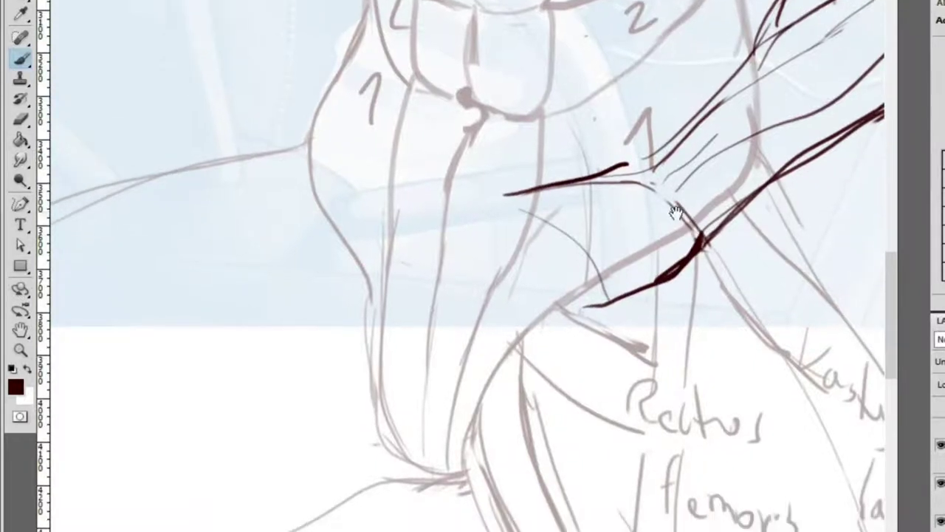
Sketch the row of rounded knuckles along the knuckle arc of the hand on the hip
{"action": "key", "text": "z"}
{"action": "left_click", "coordinate": [513, 198], "text": "alt"}
{"action": "left_click", "coordinate": [563, 258]}
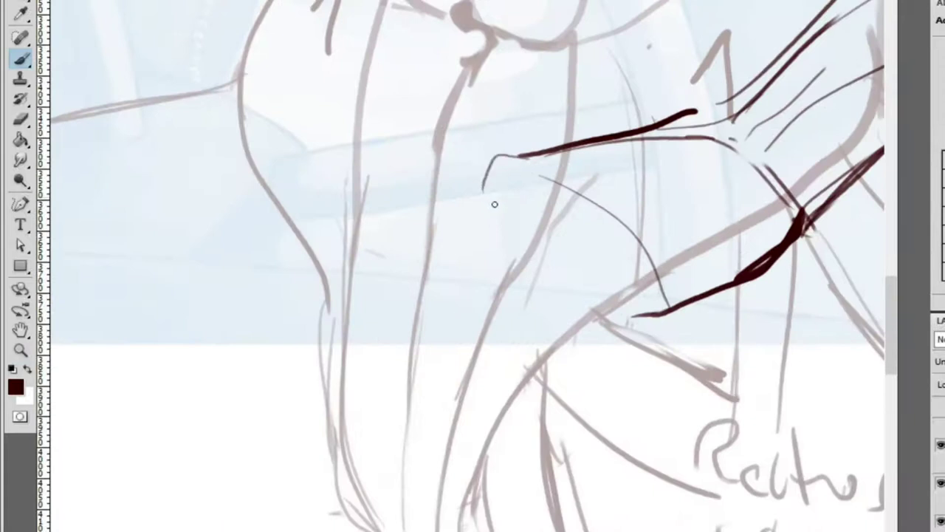
{"action": "mouse_move", "coordinate": [495, 204]}
{"action": "left_mouse_down"}
{"action": "mouse_move", "coordinate": [530, 186]}
{"action": "mouse_move", "coordinate": [506, 236]}
{"action": "mouse_move", "coordinate": [571, 200]}
{"action": "mouse_move", "coordinate": [547, 186]}
{"action": "mouse_move", "coordinate": [576, 191]}
{"action": "mouse_move", "coordinate": [507, 211]}
{"action": "left_mouse_up"}
{"action": "key", "text": "ctrl+alt+z"}
{"action": "key", "text": "ctrl+alt+z"}
{"action": "mouse_move", "coordinate": [612, 208]}
{"action": "left_mouse_down"}
{"action": "mouse_move", "coordinate": [547, 259]}
{"action": "mouse_move", "coordinate": [589, 255]}
{"action": "mouse_move", "coordinate": [600, 212]}
{"action": "left_mouse_up"}
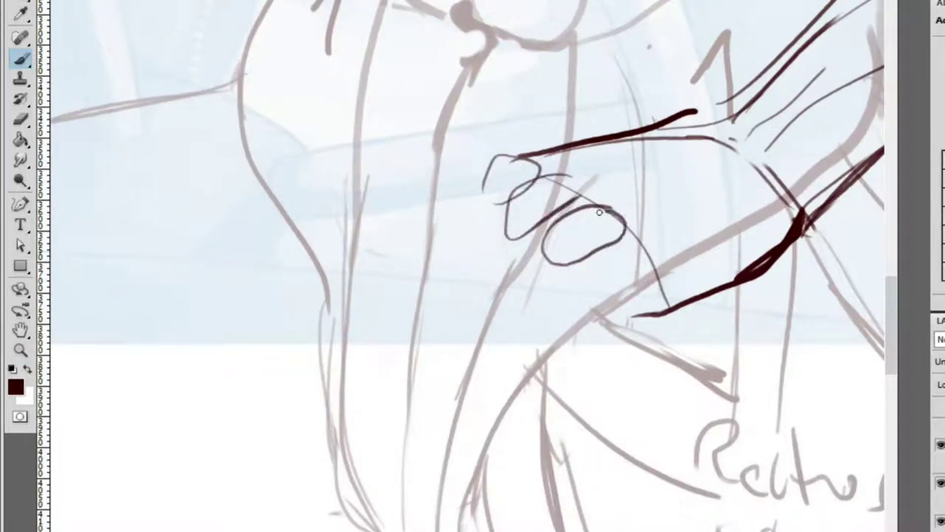
{"action": "mouse_move", "coordinate": [588, 273]}
{"action": "left_mouse_down"}
{"action": "mouse_move", "coordinate": [654, 275]}
{"action": "mouse_move", "coordinate": [650, 249]}
{"action": "mouse_move", "coordinate": [635, 248]}
{"action": "mouse_move", "coordinate": [818, 237]}
{"action": "left_mouse_up"}
Clean up and redraw the hand's underside and upper contour between the wrist and the knuckles
{"action": "key", "text": "z"}
{"action": "key", "text": "e"}
{"action": "key", "text": "b"}
{"action": "mouse_move", "coordinate": [658, 392]}
{"action": "left_mouse_down"}
{"action": "mouse_move", "coordinate": [660, 374]}
{"action": "mouse_move", "coordinate": [863, 285]}
{"action": "left_mouse_up"}
{"action": "mouse_move", "coordinate": [805, 325]}
{"action": "left_mouse_down"}
{"action": "mouse_move", "coordinate": [713, 325]}
{"action": "mouse_move", "coordinate": [721, 333]}
{"action": "left_mouse_up"}
{"action": "mouse_move", "coordinate": [790, 244]}
{"action": "left_mouse_down"}
{"action": "mouse_move", "coordinate": [738, 348]}
{"action": "mouse_move", "coordinate": [805, 266]}
{"action": "left_mouse_up"}
{"action": "key", "text": "e"}
{"action": "left_click_drag", "start_coordinate": [470, 104], "coordinate": [643, 85]}
{"action": "key", "text": "b"}
{"action": "mouse_move", "coordinate": [454, 137]}
{"action": "left_mouse_down"}
{"action": "mouse_move", "coordinate": [662, 96]}
{"action": "mouse_move", "coordinate": [743, 105]}
{"action": "left_mouse_up"}
Draw the first folded finger's outer contour from its knuckle down to the fingertip
{"action": "key", "text": "z"}
{"action": "left_click", "coordinate": [748, 116], "text": "alt"}
{"action": "left_click", "coordinate": [752, 126]}
{"action": "left_click", "coordinate": [593, 126]}
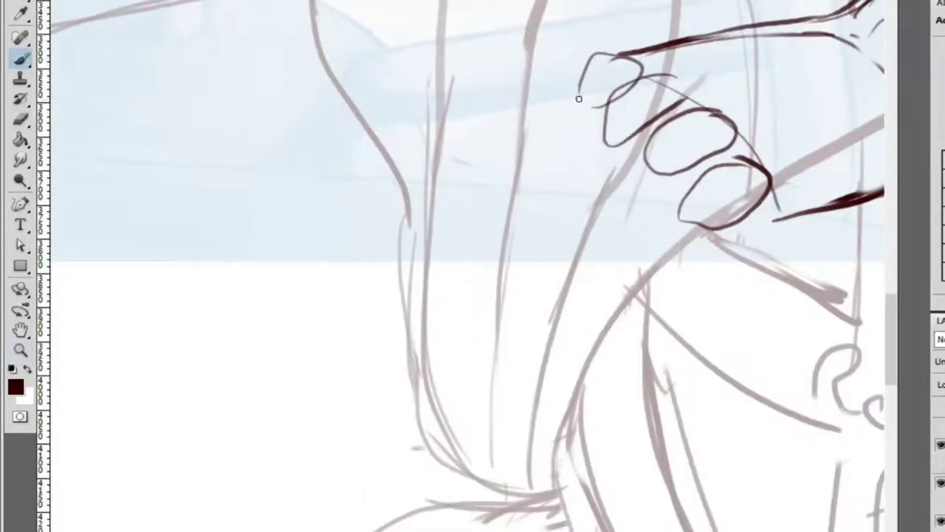
{"action": "key", "text": "b"}
{"action": "left_click_drag", "start_coordinate": [581, 95], "coordinate": [591, 65]}
{"action": "mouse_move", "coordinate": [568, 100]}
{"action": "left_mouse_down"}
{"action": "mouse_move", "coordinate": [535, 178]}
{"action": "mouse_move", "coordinate": [552, 211]}
{"action": "left_mouse_up"}
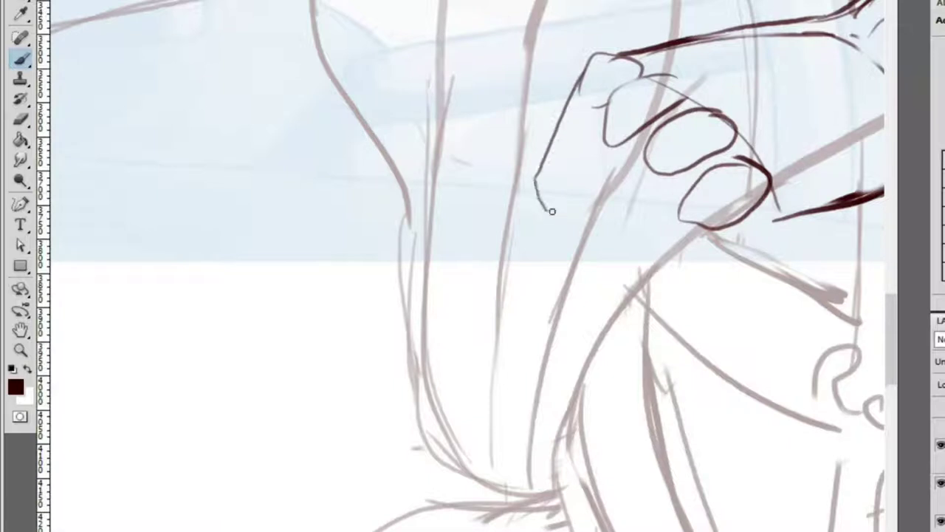
Draw the remaining three folded fingers below their knuckles with dark, rounded fingertips
{"action": "left_click_drag", "start_coordinate": [631, 159], "coordinate": [569, 166]}
{"action": "key", "text": "ctrl+z"}
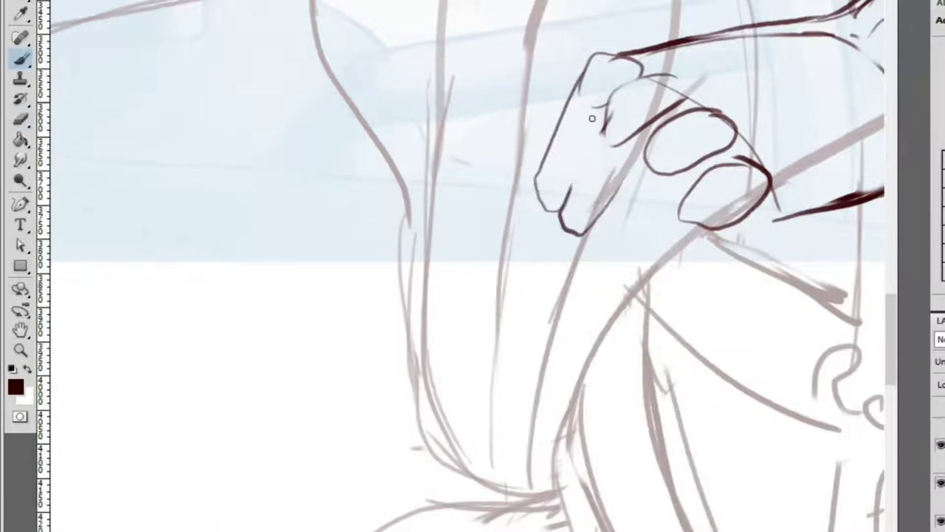
{"action": "mouse_move", "coordinate": [602, 103]}
{"action": "left_mouse_down"}
{"action": "mouse_move", "coordinate": [557, 209]}
{"action": "mouse_move", "coordinate": [594, 231]}
{"action": "left_mouse_up"}
{"action": "mouse_move", "coordinate": [646, 157]}
{"action": "left_mouse_down"}
{"action": "mouse_move", "coordinate": [592, 230]}
{"action": "mouse_move", "coordinate": [673, 210]}
{"action": "left_mouse_up"}
{"action": "left_click_drag", "start_coordinate": [632, 247], "coordinate": [687, 194]}
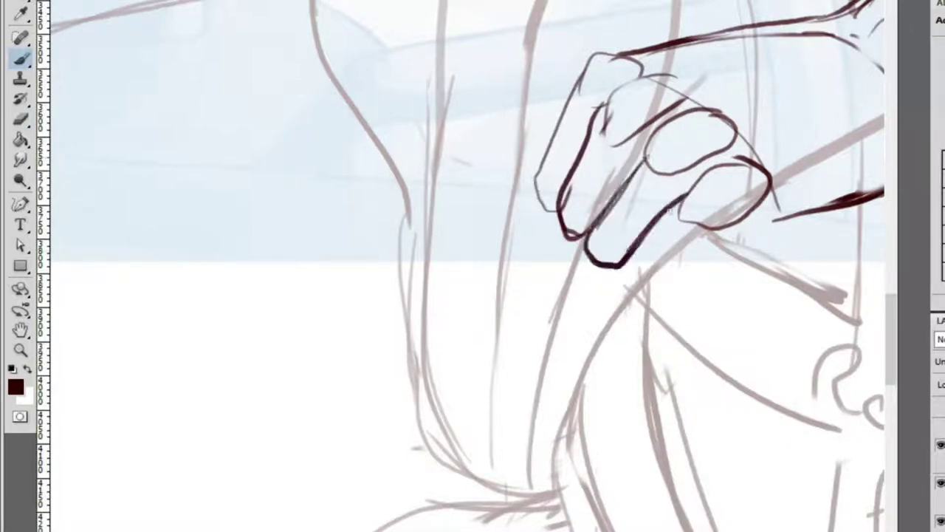
{"action": "mouse_move", "coordinate": [621, 262]}
{"action": "left_mouse_down"}
{"action": "mouse_move", "coordinate": [698, 256]}
{"action": "mouse_move", "coordinate": [735, 223]}
{"action": "left_mouse_up"}
Draw pairs of tendon lines across the back of the hand from the knuckles toward the wrist
{"action": "scroll", "coordinate": [589, 247], "scroll_direction": "down", "scroll_amount": 5}
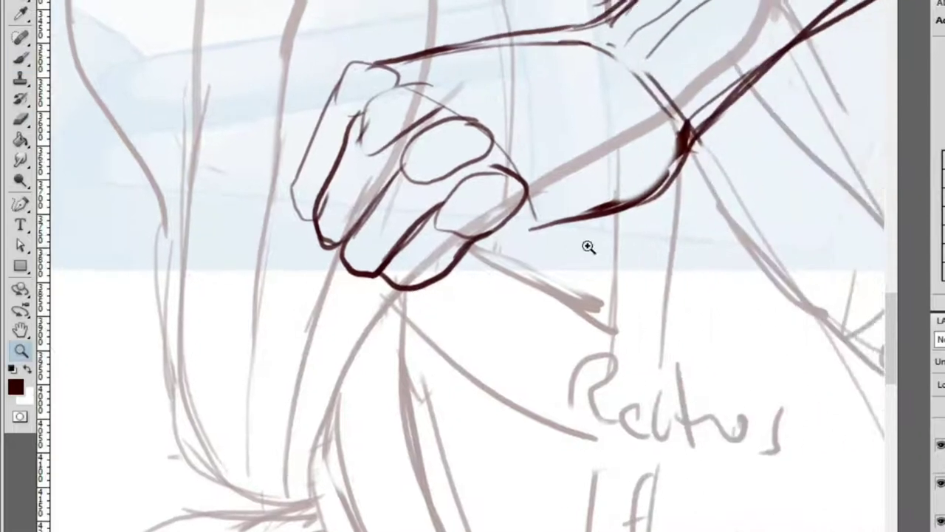
{"action": "scroll", "coordinate": [591, 222], "scroll_direction": "up", "scroll_amount": 4}
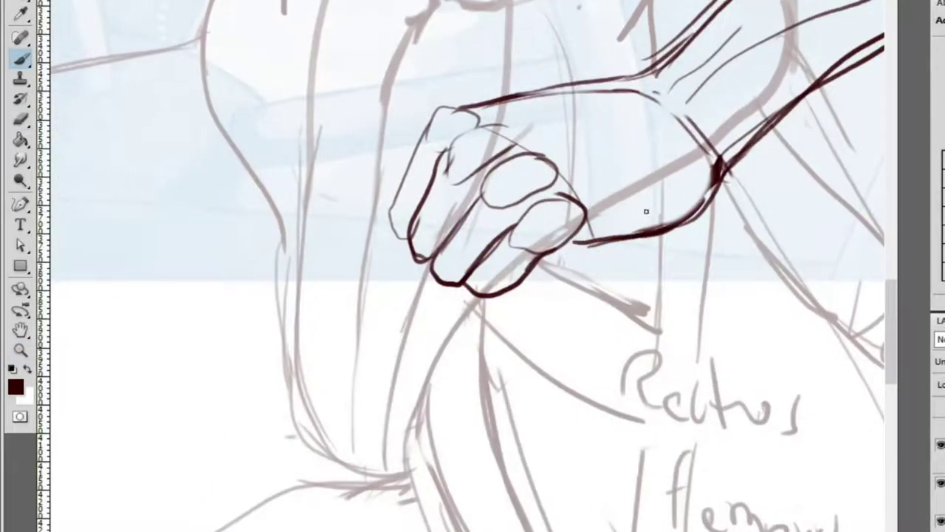
{"action": "left_click", "coordinate": [623, 137], "text": "ctrl"}
{"action": "mouse_move", "coordinate": [502, 159]}
{"action": "left_mouse_down"}
{"action": "mouse_move", "coordinate": [676, 117]}
{"action": "mouse_move", "coordinate": [544, 180]}
{"action": "mouse_move", "coordinate": [657, 136]}
{"action": "left_mouse_up"}
{"action": "mouse_move", "coordinate": [548, 221]}
{"action": "left_mouse_down"}
{"action": "mouse_move", "coordinate": [715, 153]}
{"action": "mouse_move", "coordinate": [583, 237]}
{"action": "left_mouse_up"}
{"action": "left_click_drag", "start_coordinate": [426, 131], "coordinate": [654, 84]}
{"action": "left_click_drag", "start_coordinate": [463, 140], "coordinate": [487, 134]}
Redraw the hand's upper contour and add the first finger's tendon line just beneath it
{"action": "left_click", "coordinate": [510, 130], "text": "ctrl+alt"}
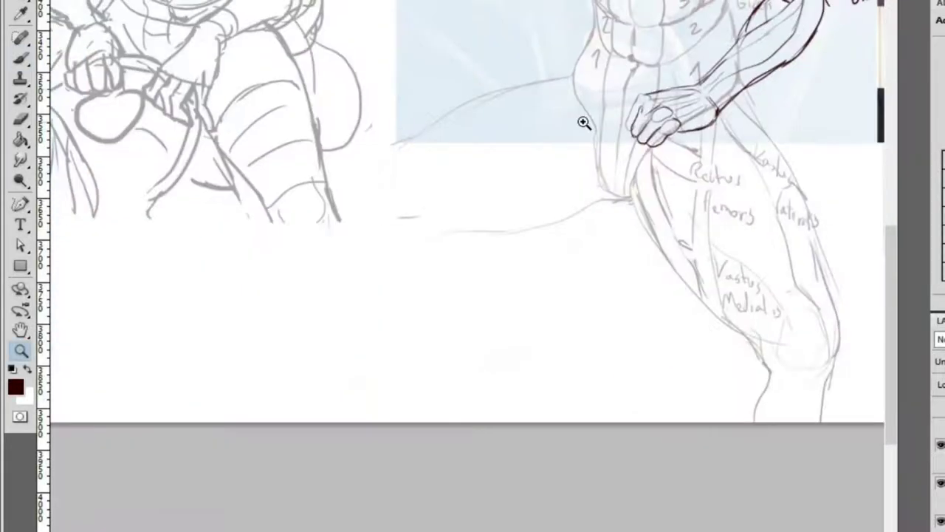
{"action": "left_click", "coordinate": [584, 123], "text": "ctrl"}
{"action": "left_click", "coordinate": [754, 101], "text": "ctrl"}
{"action": "left_click_drag", "start_coordinate": [288, 205], "coordinate": [575, 178]}
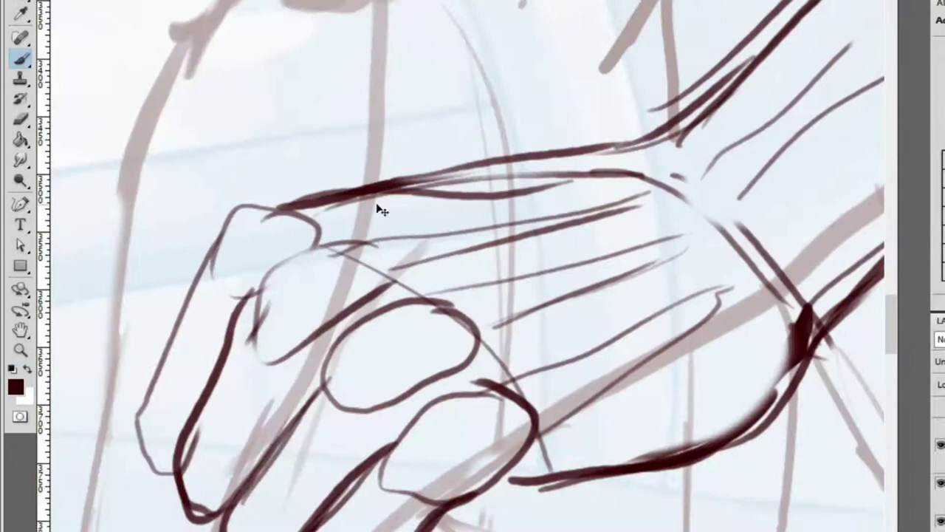
{"action": "key", "text": "ctrl+alt+z"}
{"action": "key", "text": "ctrl+alt+z"}
{"action": "left_click_drag", "start_coordinate": [251, 206], "coordinate": [538, 170]}
{"action": "left_click_drag", "start_coordinate": [299, 233], "coordinate": [565, 184]}
Clean up the overlapping strokes around the first two folded fingers with the eraser
{"action": "key", "text": "z"}
{"action": "left_click_drag", "start_coordinate": [628, 191], "coordinate": [492, 209]}
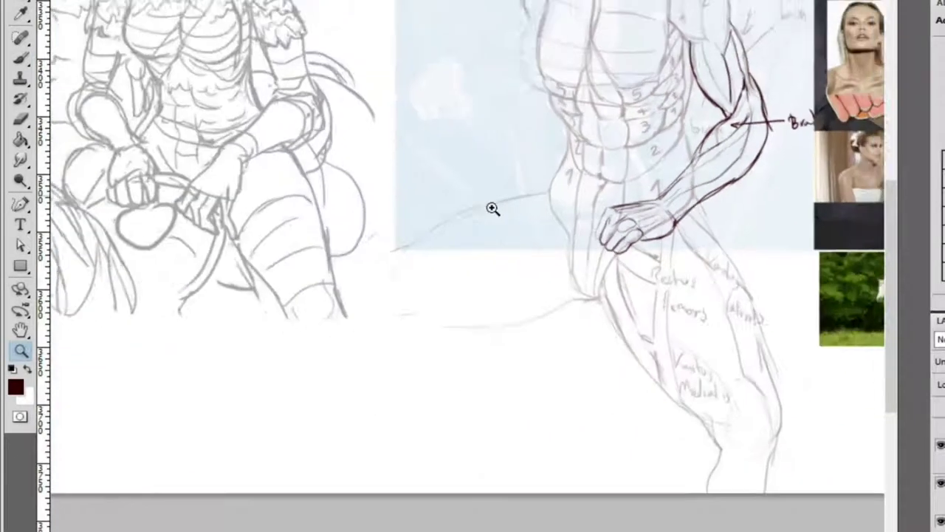
{"action": "mouse_move", "coordinate": [643, 181]}
{"action": "left_mouse_down"}
{"action": "mouse_move", "coordinate": [732, 234]}
{"action": "mouse_move", "coordinate": [761, 234]}
{"action": "left_mouse_up"}
{"action": "key", "text": "b"}
{"action": "left_click_drag", "start_coordinate": [462, 139], "coordinate": [444, 185]}
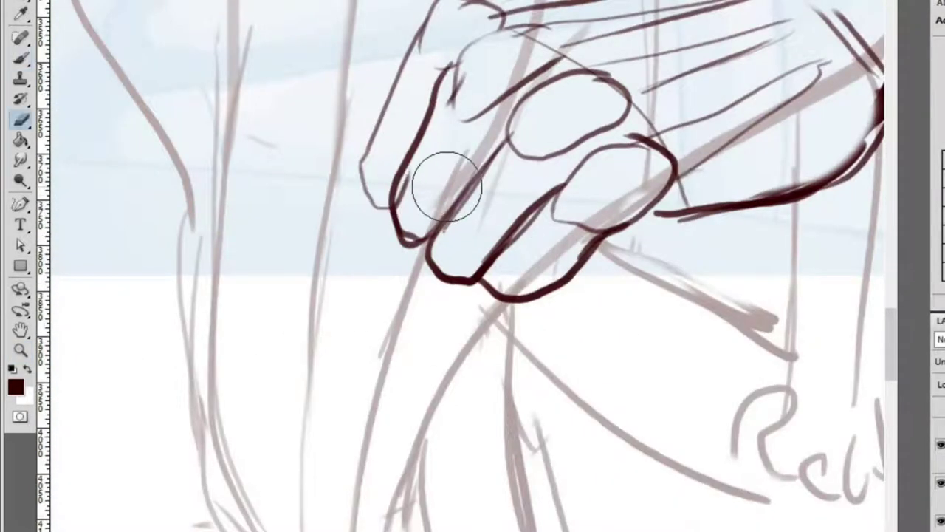
{"action": "key", "text": "ctrl+alt+z"}
{"action": "left_click_drag", "start_coordinate": [401, 211], "coordinate": [447, 236]}
Sketch the opposite upper arm's outer contour from the shoulder down to the elbow
{"action": "key", "text": "z"}
{"action": "left_click", "coordinate": [479, 194], "text": "alt"}
{"action": "left_click", "coordinate": [478, 193], "text": "alt"}
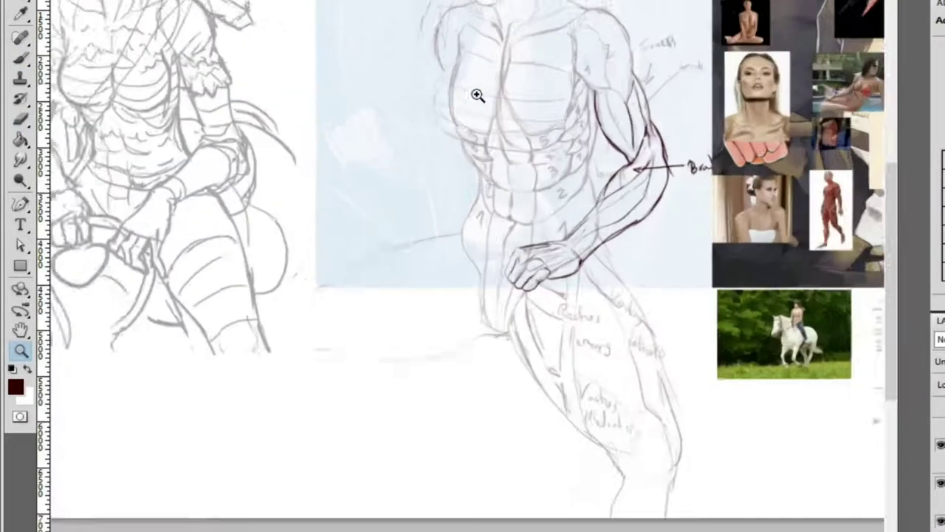
{"action": "left_click", "coordinate": [430, 67]}
{"action": "key", "text": "b"}
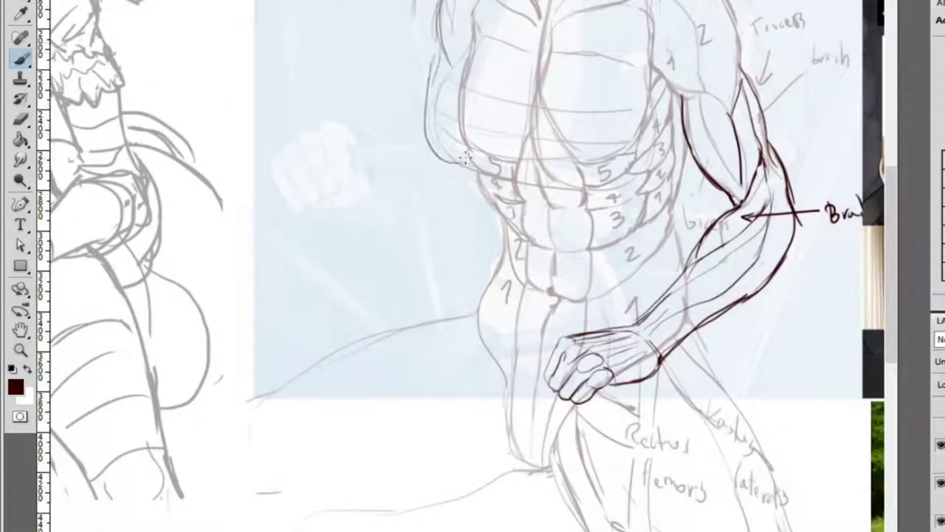
{"action": "key", "text": "ctrl+alt+z"}
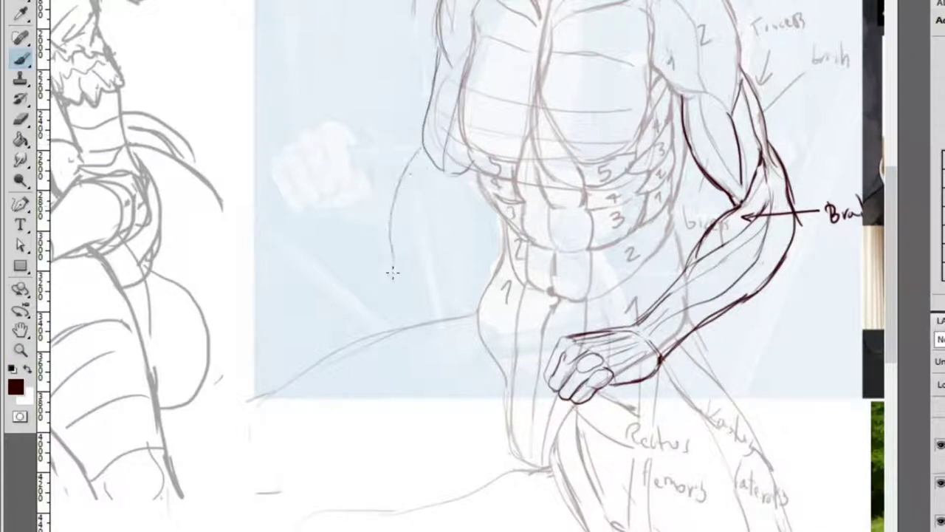
{"action": "key", "text": "ctrl+alt+z"}
Sketch both contours of the opposite forearm down to the horse's back and close them with a curved wrist line
{"action": "left_click_drag", "start_coordinate": [423, 147], "coordinate": [403, 253]}
{"action": "key", "text": "ctrl+alt+z"}
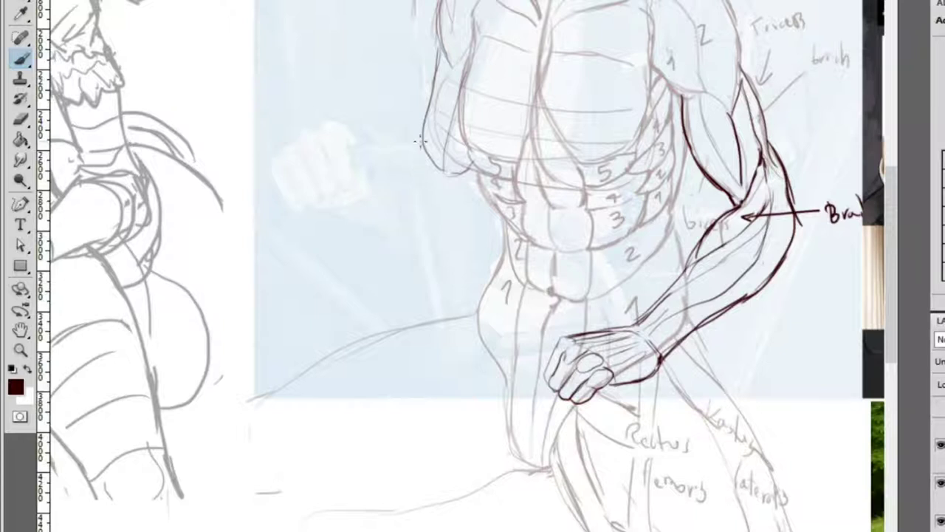
{"action": "left_click", "coordinate": [462, 192], "text": "ctrl"}
{"action": "left_click", "coordinate": [451, 211], "text": "ctrl+alt"}
{"action": "key", "text": "e"}
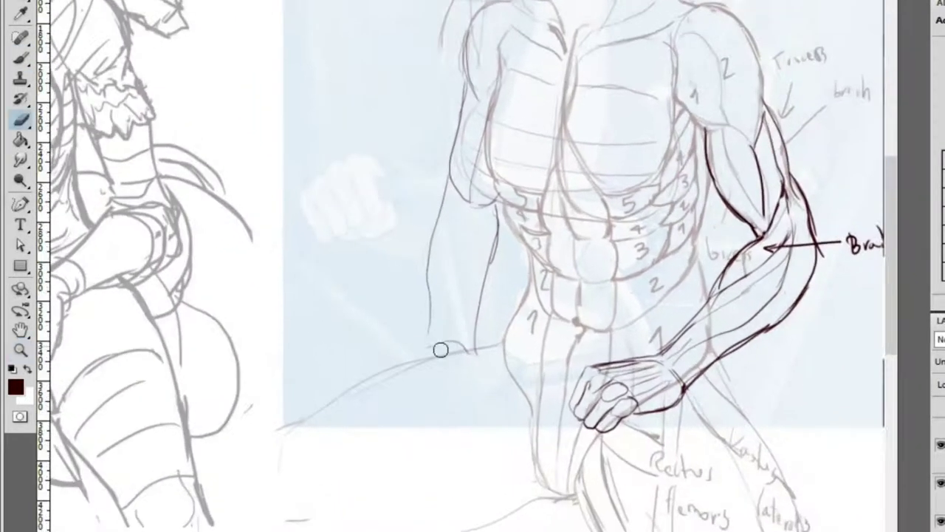
{"action": "key", "text": "b"}
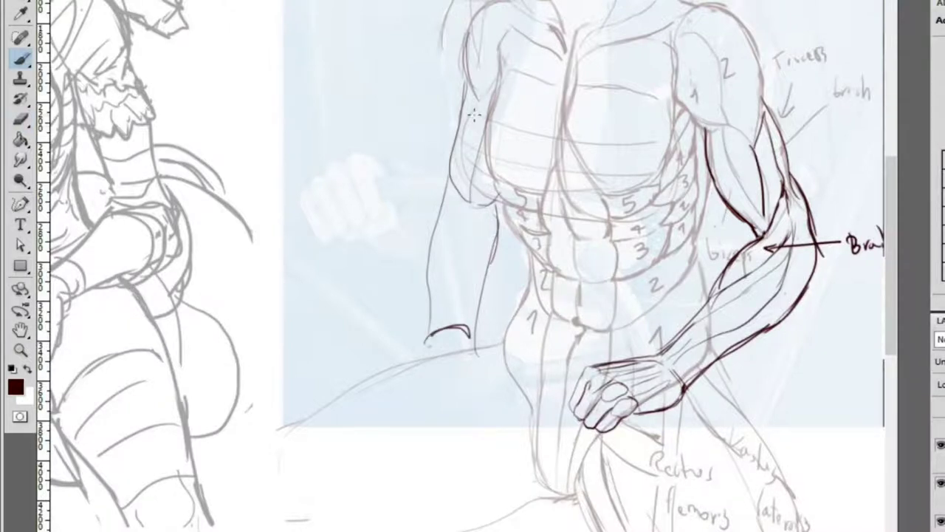
Draw a curved line across the opposite elbow, joining the upper arm's outer contour to the torso side
{"action": "left_click", "coordinate": [462, 194], "text": "ctrl"}
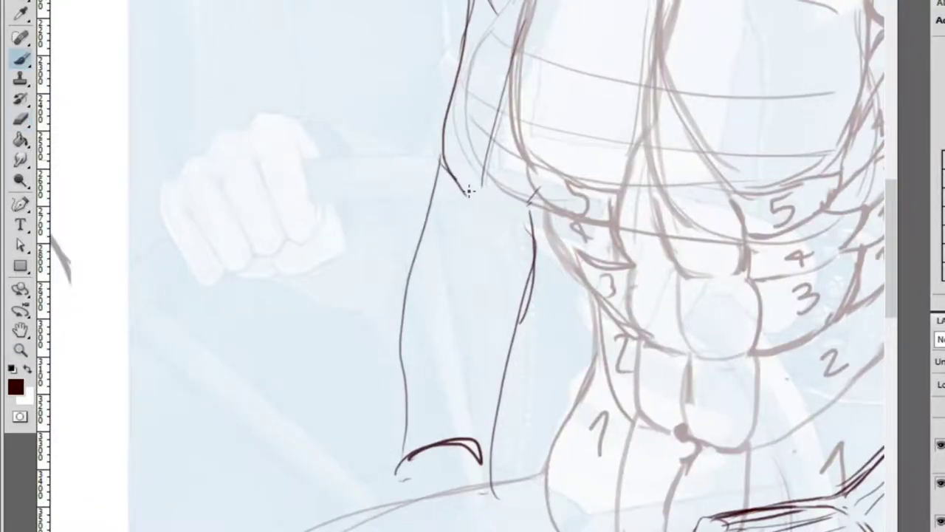
{"action": "left_click_drag", "start_coordinate": [464, 185], "coordinate": [543, 177]}
{"action": "left_click", "coordinate": [535, 179], "text": "ctrl+alt"}
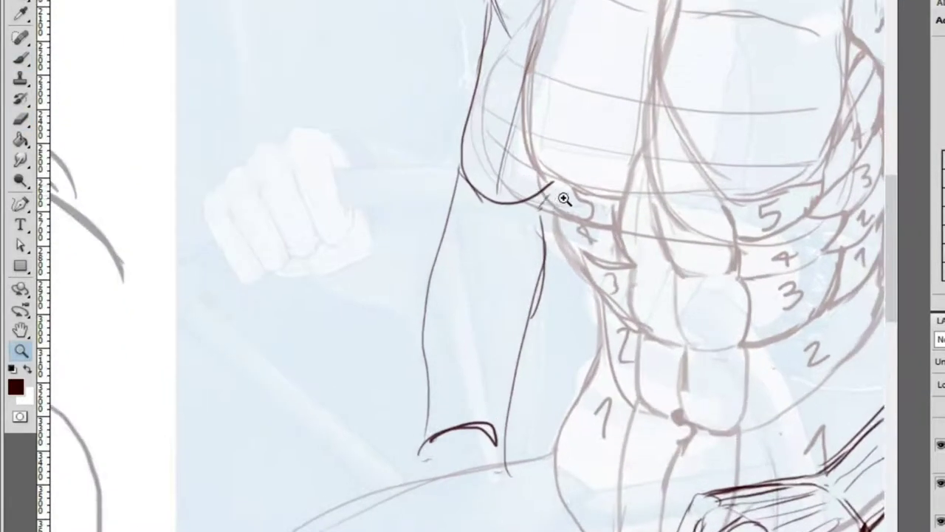
Redraw the opposite upper arm's outer contour so that it runs past the elbow and overlaps the forearm line
{"action": "left_click", "coordinate": [521, 152], "text": "alt"}
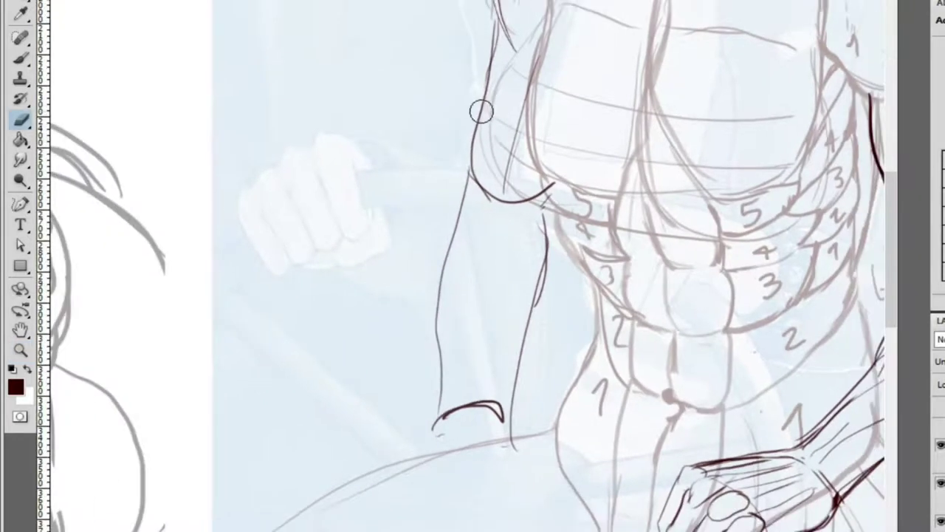
{"action": "key", "text": "b"}
{"action": "mouse_move", "coordinate": [493, 53]}
{"action": "left_mouse_down"}
{"action": "mouse_move", "coordinate": [454, 164]}
{"action": "mouse_move", "coordinate": [448, 233]}
{"action": "left_mouse_up"}
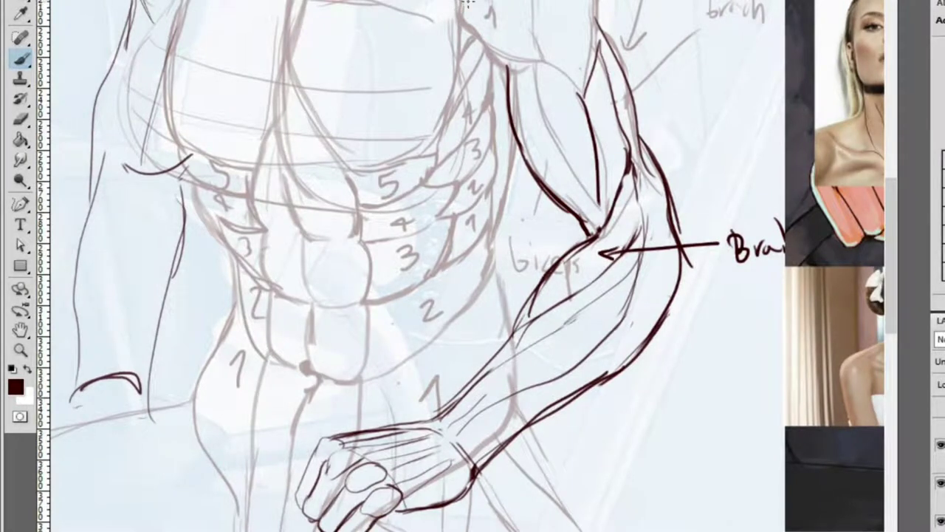
Erase the curved line and leftover dashes across the opposite elbow
{"action": "scroll", "coordinate": [190, 130], "scroll_direction": "down", "scroll_amount": 6}
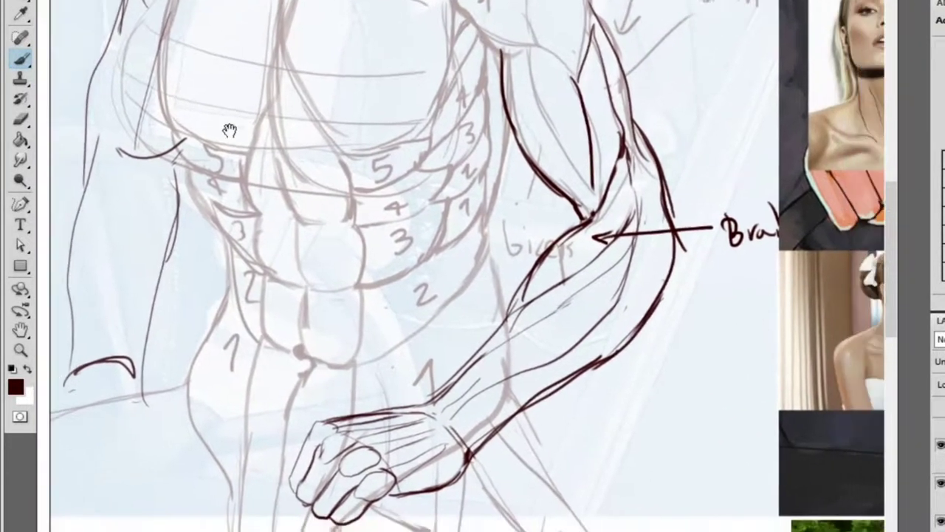
{"action": "key", "text": "z"}
{"action": "left_click", "coordinate": [203, 138]}
{"action": "key", "text": "e"}
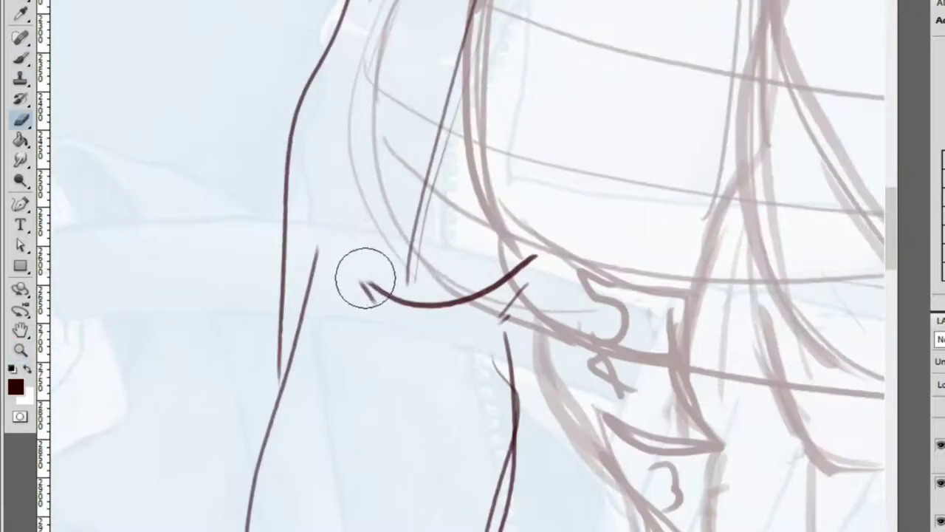
{"action": "left_click_drag", "start_coordinate": [363, 274], "coordinate": [528, 238]}
{"action": "scroll", "coordinate": [494, 215], "scroll_direction": "down", "scroll_amount": 3}
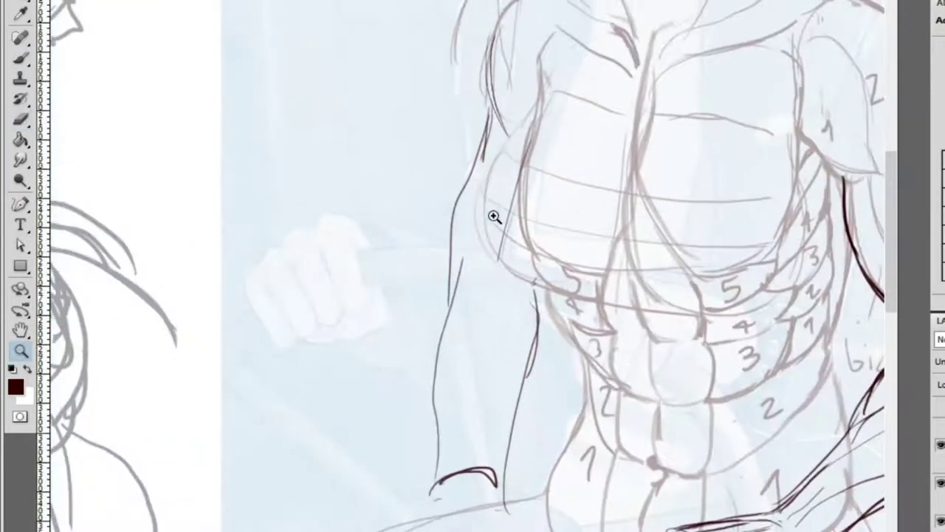
{"action": "key", "text": "z"}
{"action": "left_click", "coordinate": [506, 87]}
{"action": "left_click", "coordinate": [506, 88]}
{"action": "key", "text": "b"}
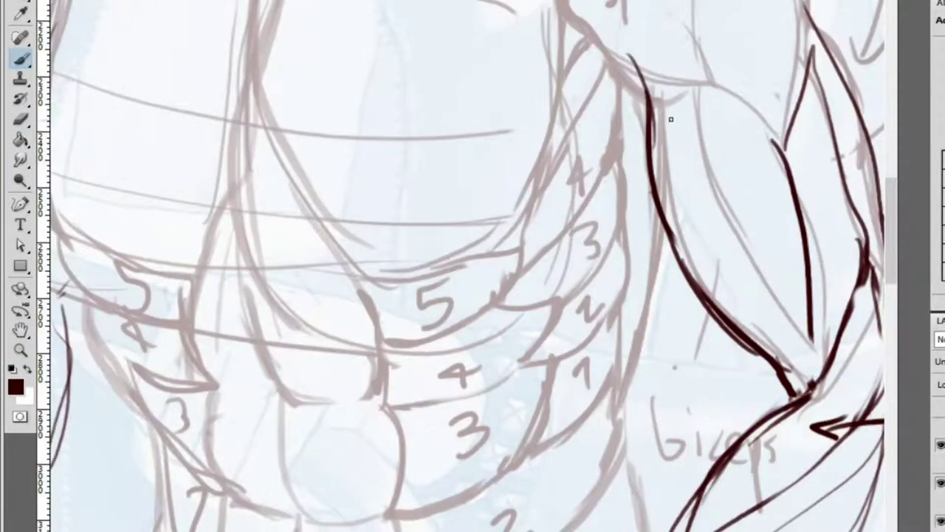
{"action": "key", "text": "ctrl+plus"}
{"action": "left_click_drag", "start_coordinate": [570, 67], "coordinate": [580, 122]}
{"action": "scroll", "coordinate": [591, 158], "scroll_direction": "down", "scroll_amount": 3}
{"action": "scroll", "coordinate": [551, 155], "scroll_direction": "up", "scroll_amount": 3}
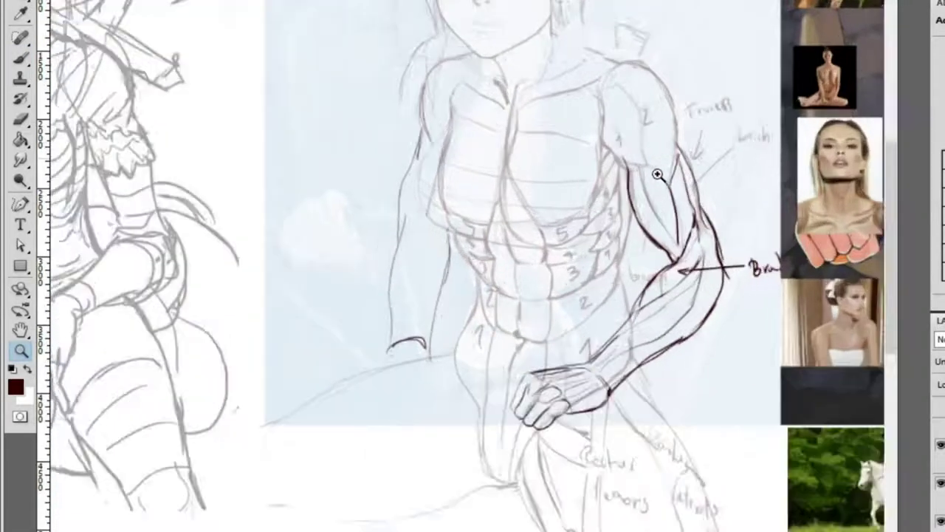
{"action": "scroll", "coordinate": [491, 116], "scroll_direction": "down", "scroll_amount": 3}
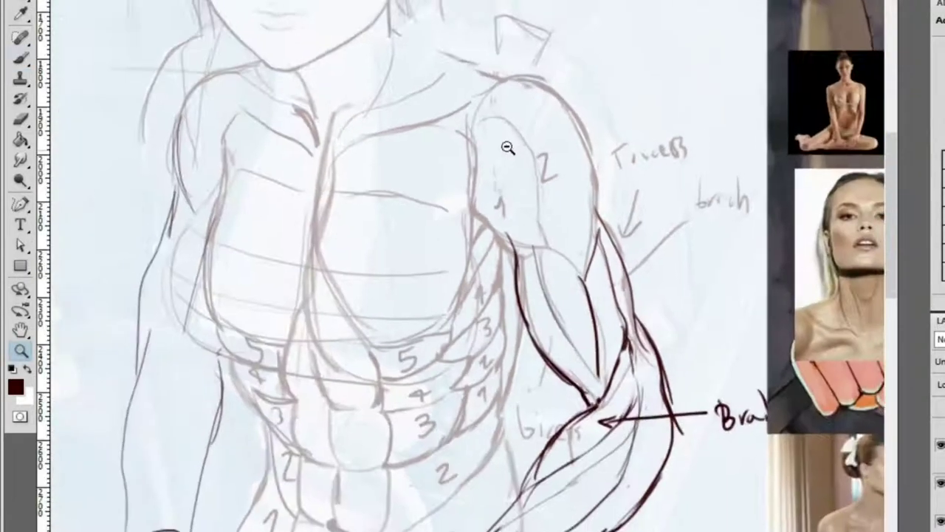
Draw a curved dividing line on the shoulder muscle from its top down past the number 2 to its lower edge
{"action": "scroll", "coordinate": [481, 128], "scroll_direction": "up", "scroll_amount": 3}
{"action": "key", "text": "e"}
{"action": "key", "text": "b"}
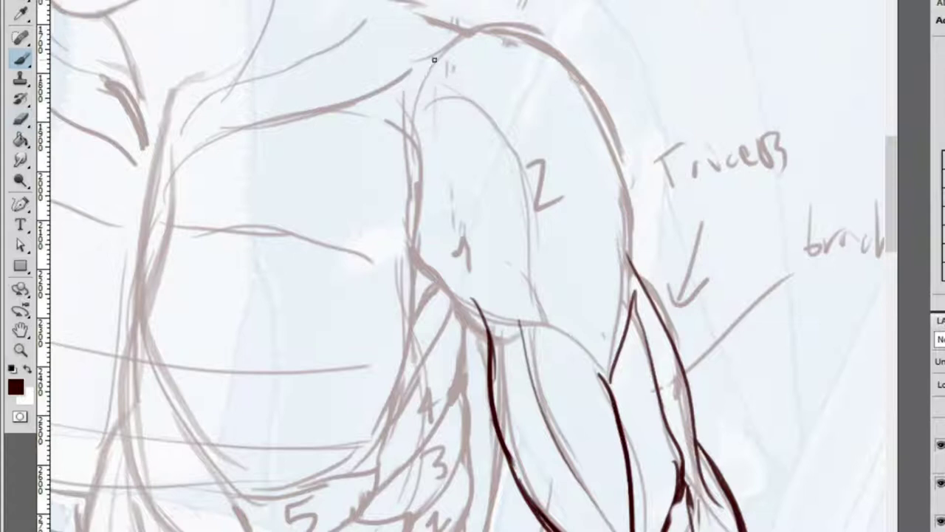
{"action": "left_click_drag", "start_coordinate": [477, 43], "coordinate": [553, 158]}
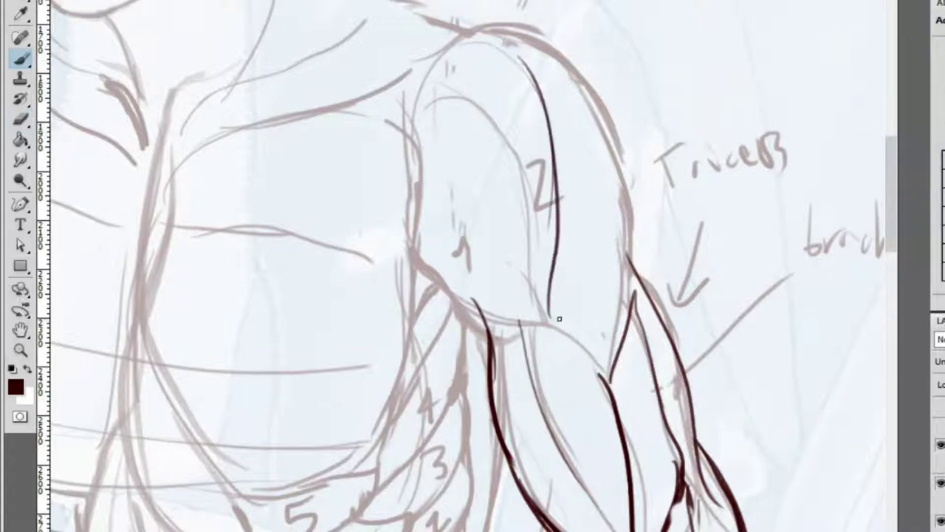
{"action": "key", "text": "ctrl+z"}
{"action": "key", "text": "z"}
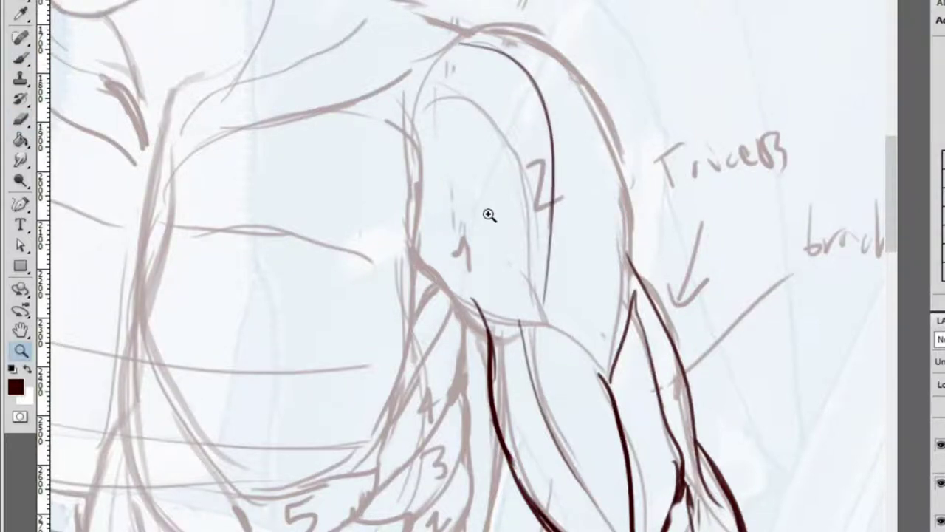
Draw the muscle outline inside the opposite upper arm, curving down to a point at the elbow
{"action": "scroll", "coordinate": [510, 229], "scroll_direction": "down", "scroll_amount": 3}
{"action": "scroll", "coordinate": [355, 296], "scroll_direction": "up", "scroll_amount": 5}
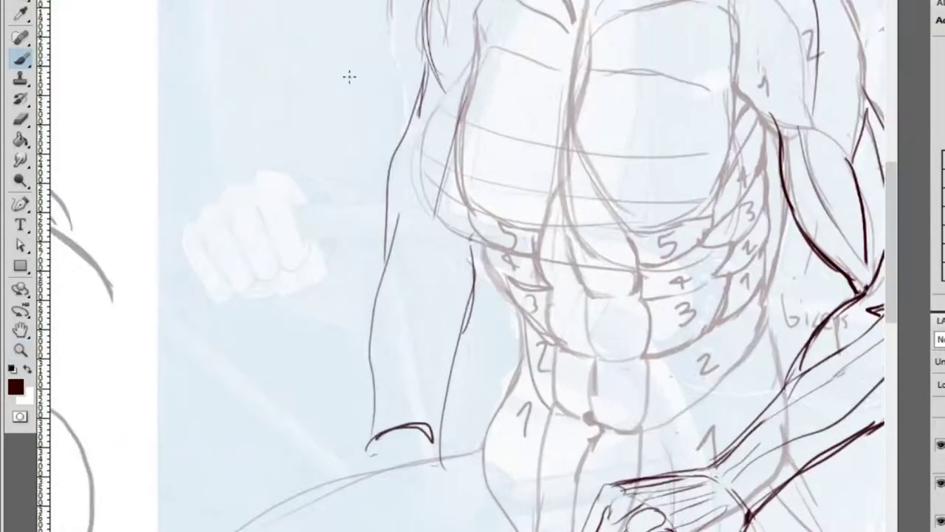
{"action": "key", "text": "b"}
{"action": "scroll", "coordinate": [724, 207], "scroll_direction": "down", "scroll_amount": 4}
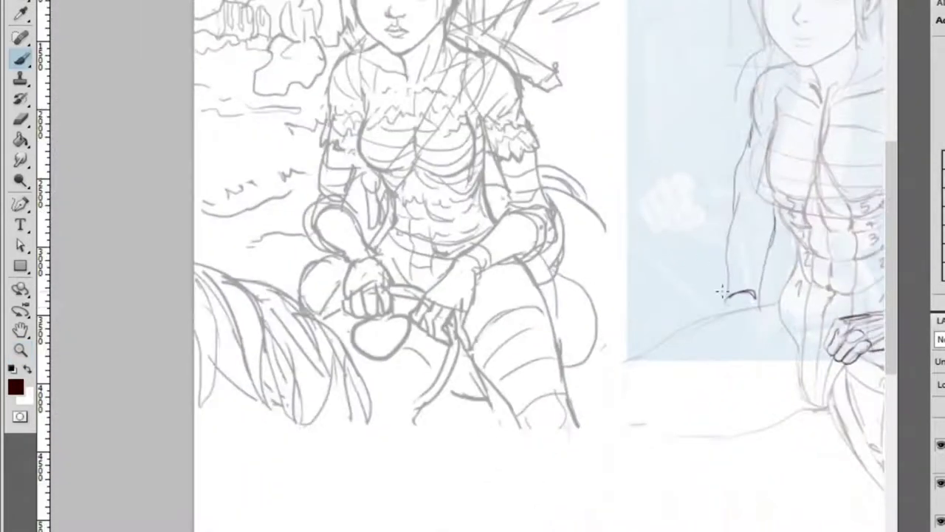
{"action": "key", "text": "z"}
{"action": "scroll", "coordinate": [497, 280], "scroll_direction": "up", "scroll_amount": 4}
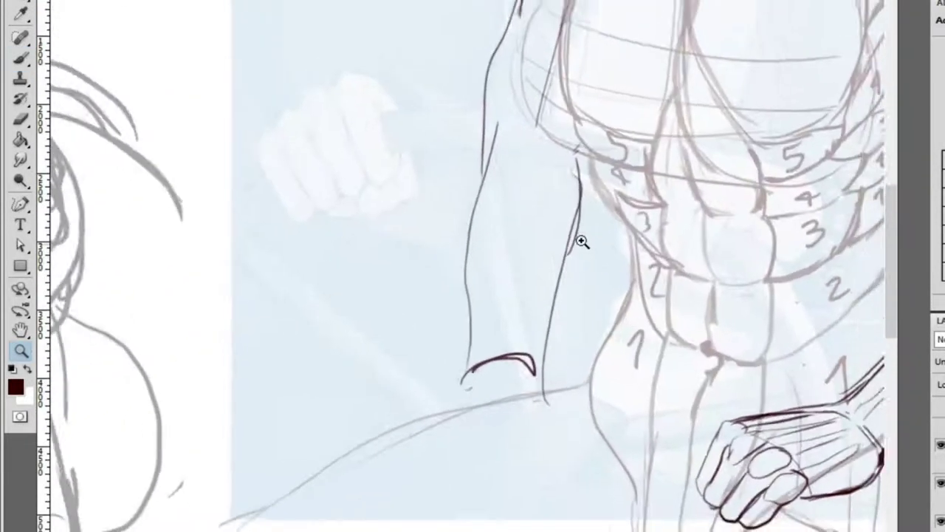
{"action": "scroll", "coordinate": [566, 233], "scroll_direction": "down", "scroll_amount": 1}
{"action": "left_click_drag", "start_coordinate": [551, 138], "coordinate": [517, 137]}
{"action": "scroll", "coordinate": [517, 215], "scroll_direction": "up", "scroll_amount": 3}
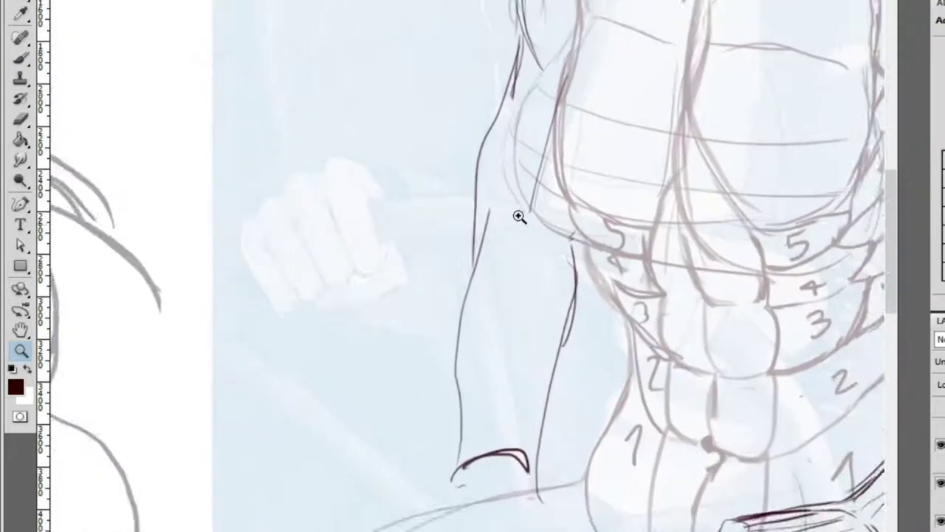
{"action": "key", "text": "b"}
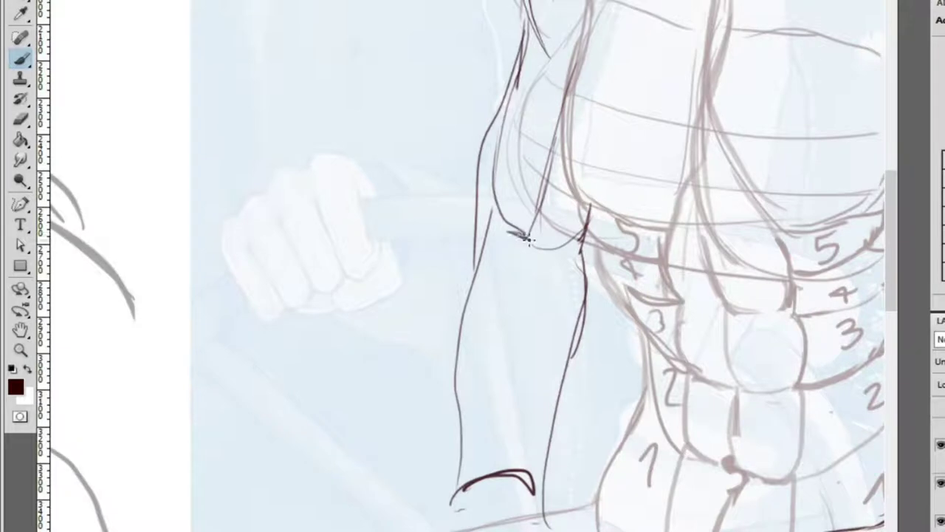
Erase the stray line ends at the opposite elbow and close the upper arm's lower edge with a short line toward the torso
{"action": "key", "text": "e"}
{"action": "mouse_move", "coordinate": [528, 238]}
{"action": "left_mouse_down"}
{"action": "mouse_move", "coordinate": [521, 227]}
{"action": "mouse_move", "coordinate": [585, 236]}
{"action": "mouse_move", "coordinate": [548, 230]}
{"action": "left_mouse_up"}
{"action": "key", "text": "z"}
{"action": "scroll", "coordinate": [597, 239], "scroll_direction": "down", "scroll_amount": 3}
{"action": "scroll", "coordinate": [561, 237], "scroll_direction": "up", "scroll_amount": 1}
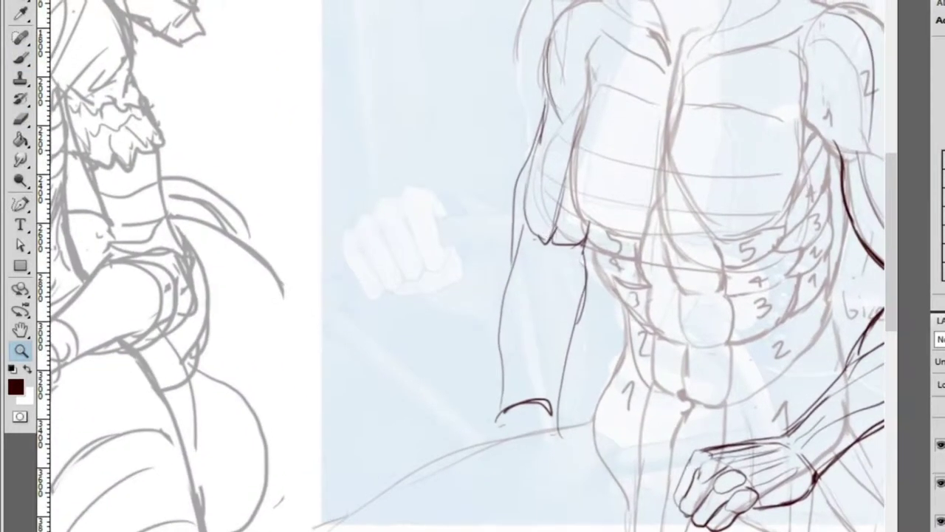
{"action": "key", "text": "b"}
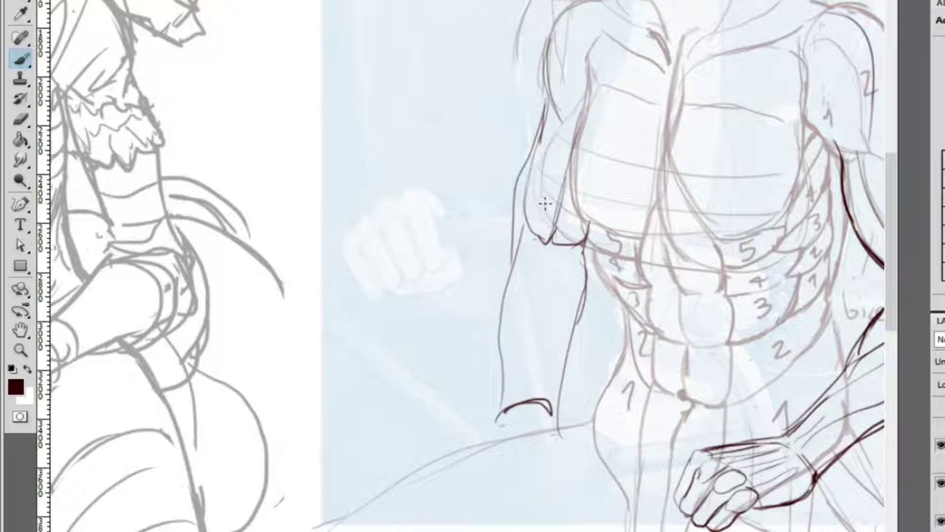
Redraw the opposite upper arm's outer contour with a darker line from the shoulder muscle down to the elbow
{"action": "key", "text": "z"}
{"action": "left_click", "coordinate": [519, 195]}
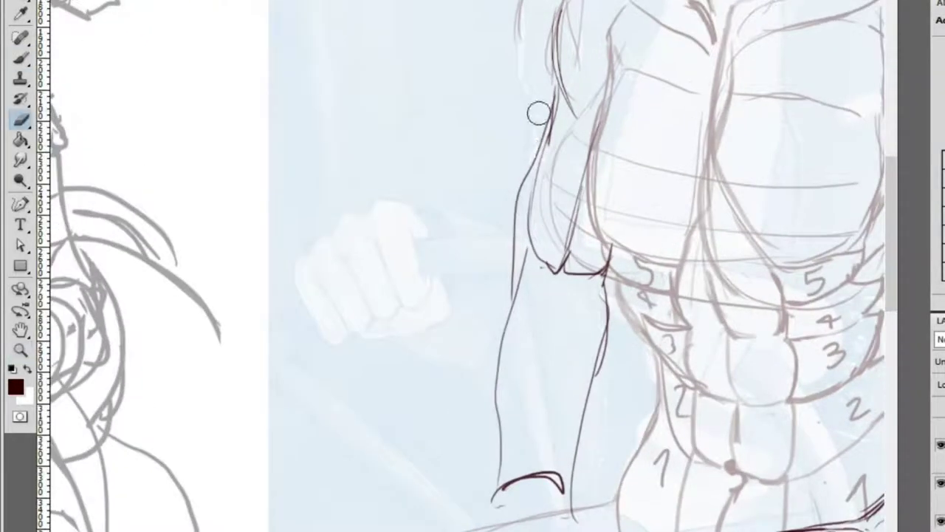
{"action": "key", "text": "b"}
{"action": "left_click_drag", "start_coordinate": [552, 92], "coordinate": [519, 247]}
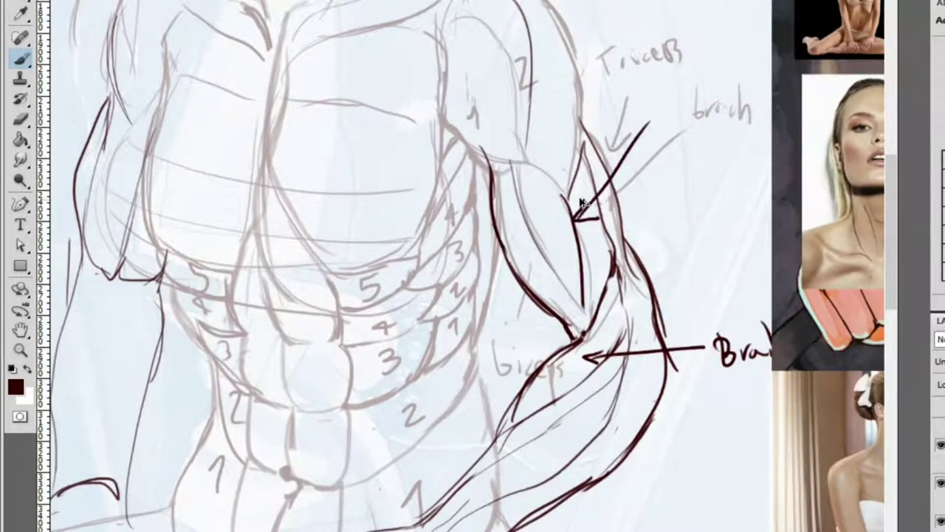
Undo the first arrow, redraw it pointing at the brachialis beside the biceps, and letter the muscle's name at its tail
{"action": "key", "text": "ctrl+z"}
{"action": "left_click_drag", "start_coordinate": [589, 175], "coordinate": [581, 198]}
{"action": "left_click_drag", "start_coordinate": [665, 95], "coordinate": [584, 201]}
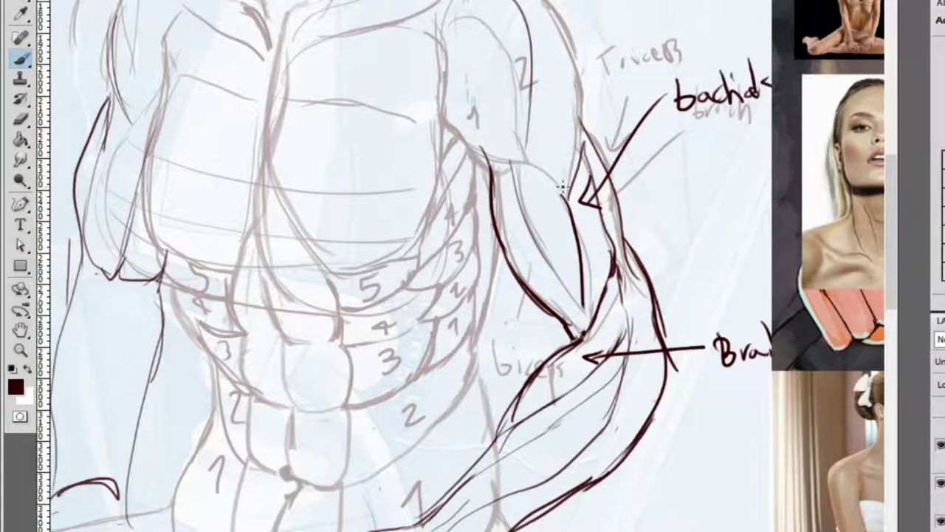
Darken the shoulder muscle's outer contour down to its pointed lower end beside the biceps
{"action": "mouse_move", "coordinate": [567, 200]}
{"action": "left_mouse_down"}
{"action": "mouse_move", "coordinate": [585, 122]}
{"action": "mouse_move", "coordinate": [564, 44]}
{"action": "mouse_move", "coordinate": [579, 52]}
{"action": "mouse_move", "coordinate": [574, 37]}
{"action": "mouse_move", "coordinate": [591, 118]}
{"action": "left_mouse_up"}
{"action": "key", "text": "ctrl+z"}
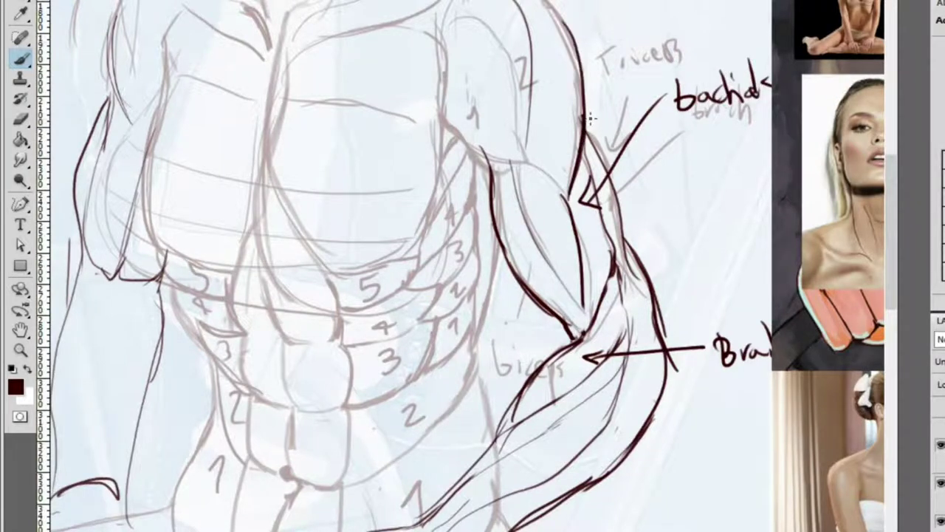
{"action": "left_click", "coordinate": [606, 154], "text": "ctrl"}
{"action": "left_click", "coordinate": [671, 251], "text": "ctrl+alt"}
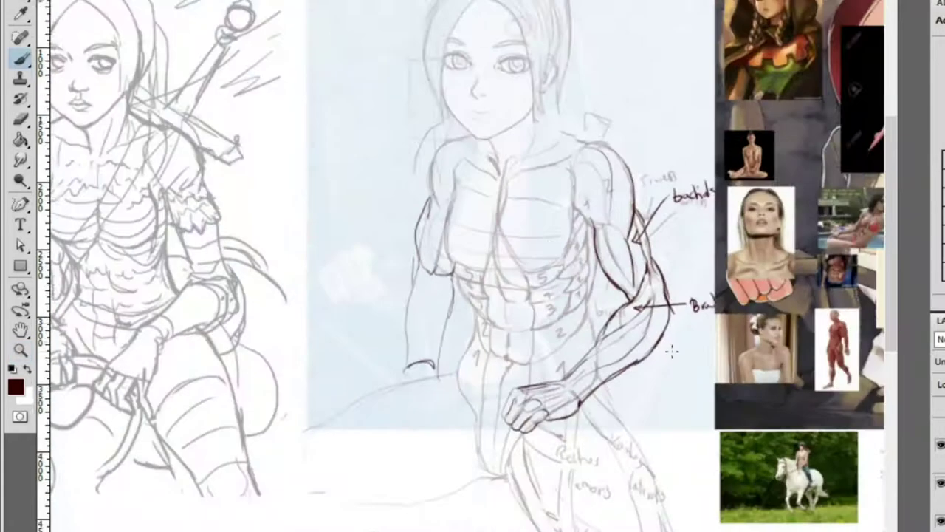
Draw the brachioradialis's outer edge curving down from the brachialis past the elbow arrow
{"action": "scroll", "coordinate": [661, 295], "scroll_direction": "down", "scroll_amount": 3}
{"action": "left_click", "coordinate": [651, 232]}
{"action": "left_click", "coordinate": [749, 215], "text": "alt"}
{"action": "left_click_drag", "start_coordinate": [749, 215], "coordinate": [624, 205]}
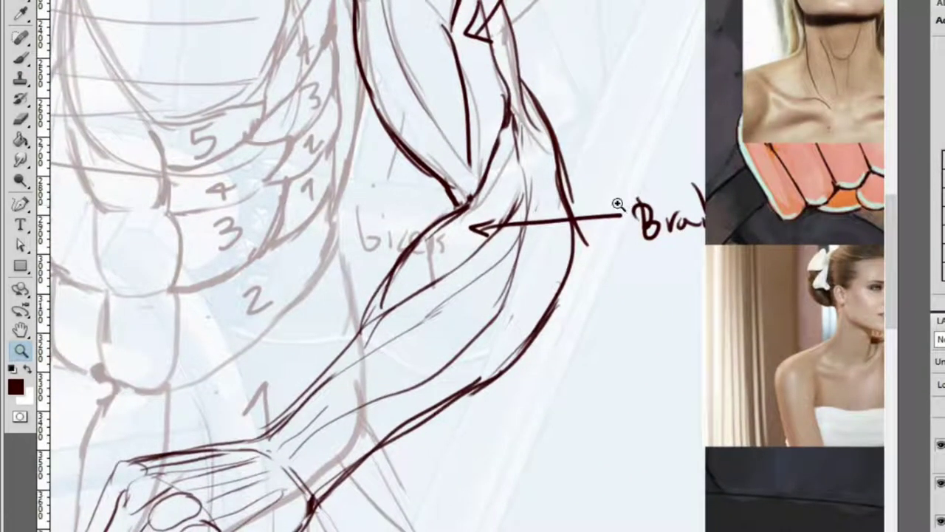
{"action": "left_click", "coordinate": [492, 222]}
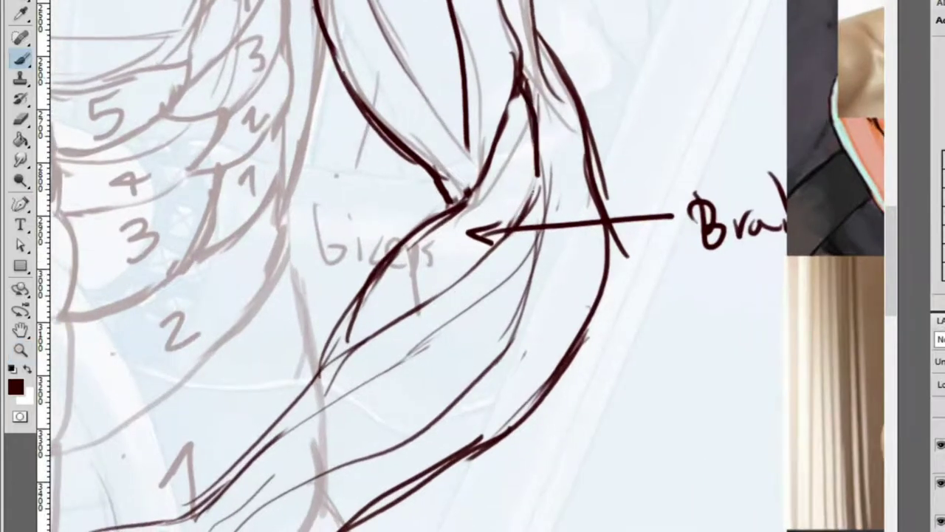
{"action": "left_click", "coordinate": [535, 93], "text": "alt"}
{"action": "left_click", "coordinate": [536, 94]}
{"action": "mouse_move", "coordinate": [581, 230]}
{"action": "left_mouse_down"}
{"action": "mouse_move", "coordinate": [591, 329]}
{"action": "mouse_move", "coordinate": [628, 231]}
{"action": "left_mouse_up"}
Thicken the brachialis's outer edge where it tapers to the inner elbow below the biceps
{"action": "mouse_move", "coordinate": [600, 146]}
{"action": "left_mouse_down"}
{"action": "mouse_move", "coordinate": [629, 266]}
{"action": "mouse_move", "coordinate": [633, 216]}
{"action": "mouse_move", "coordinate": [602, 302]}
{"action": "left_mouse_up"}
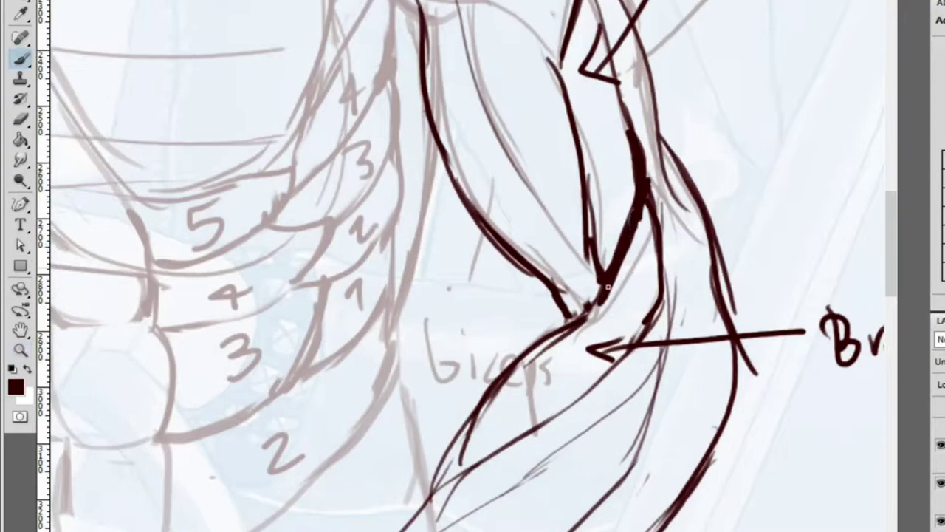
{"action": "mouse_move", "coordinate": [644, 230]}
{"action": "left_mouse_down"}
{"action": "mouse_move", "coordinate": [587, 325]}
{"action": "mouse_move", "coordinate": [654, 214]}
{"action": "left_mouse_up"}
{"action": "scroll", "coordinate": [596, 319], "scroll_direction": "up", "scroll_amount": 2}
{"action": "left_click_drag", "start_coordinate": [655, 208], "coordinate": [608, 316]}
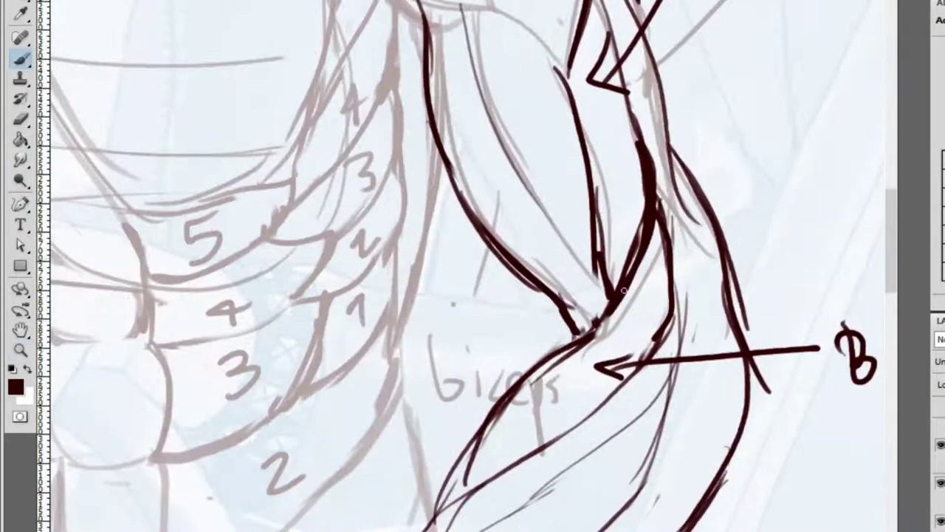
Darken the forearm's upper contour from the wrist to the elbow and the brachioradialis's lower edge
{"action": "mouse_move", "coordinate": [474, 471]}
{"action": "left_mouse_down"}
{"action": "mouse_move", "coordinate": [548, 235]}
{"action": "mouse_move", "coordinate": [585, 175]}
{"action": "left_mouse_up"}
{"action": "left_click_drag", "start_coordinate": [546, 231], "coordinate": [694, 43]}
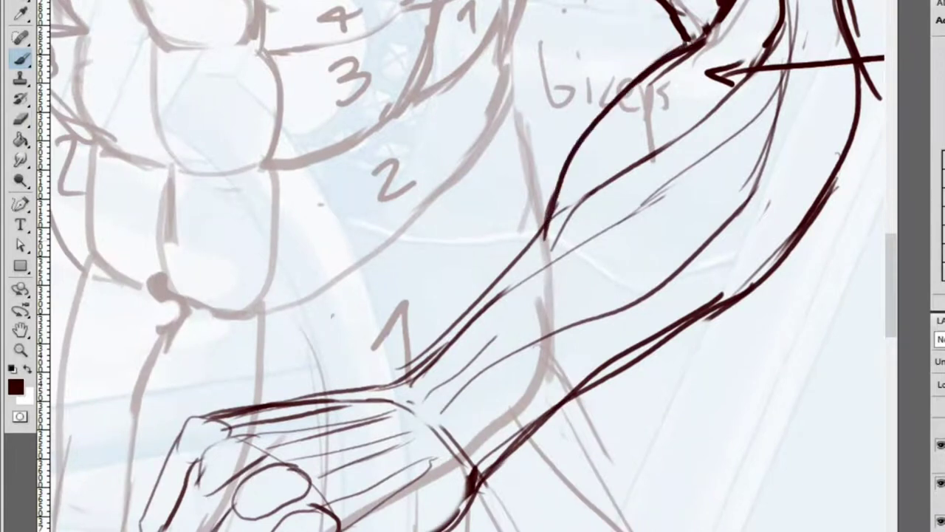
{"action": "left_click_drag", "start_coordinate": [548, 231], "coordinate": [735, 85]}
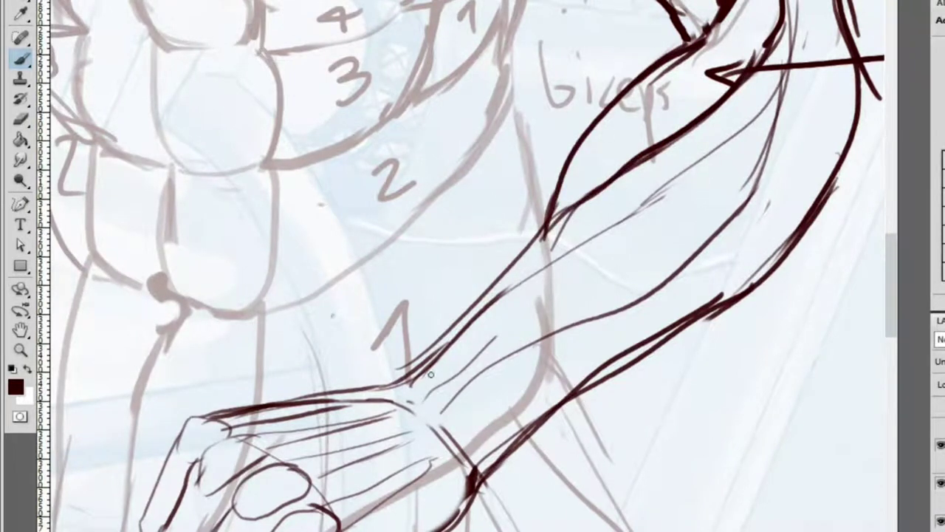
{"action": "mouse_move", "coordinate": [408, 382]}
{"action": "left_mouse_down"}
{"action": "mouse_move", "coordinate": [491, 303]}
{"action": "mouse_move", "coordinate": [643, 185]}
{"action": "mouse_move", "coordinate": [559, 223]}
{"action": "mouse_move", "coordinate": [679, 140]}
{"action": "left_mouse_up"}
Erase the darkened lower edge of the brachioradialis and redraw it as a thinner line up to the elbow arrow
{"action": "key", "text": "e"}
{"action": "key", "text": "b"}
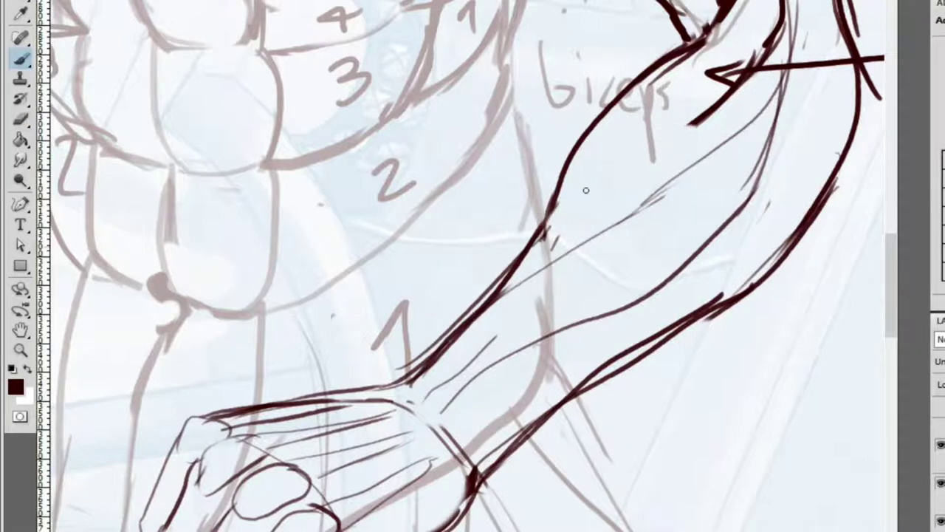
{"action": "left_click_drag", "start_coordinate": [551, 227], "coordinate": [728, 86]}
{"action": "key", "text": "z"}
{"action": "left_click", "coordinate": [716, 143], "text": "alt"}
{"action": "left_click", "coordinate": [716, 142]}
{"action": "key", "text": "b"}
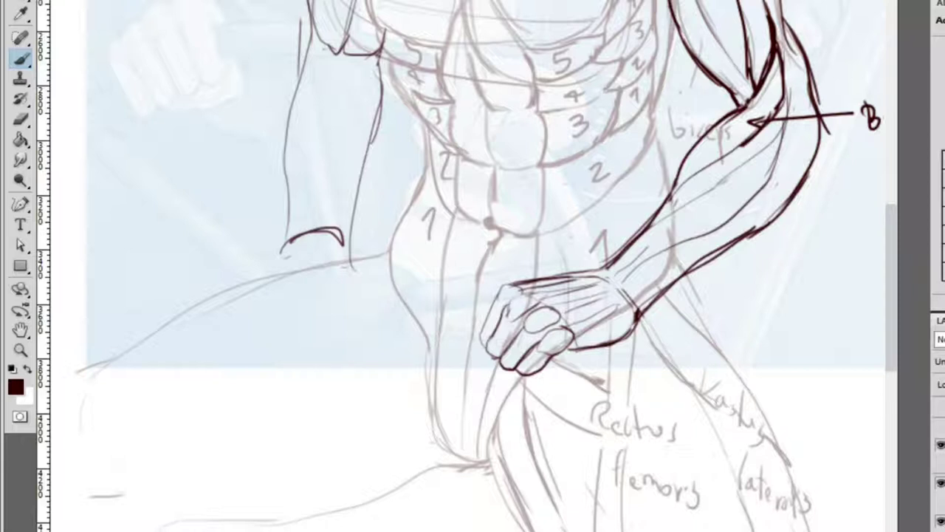
Mark the brachialis on the anatomy chart's front-view arm and undo the mark
{"action": "key", "text": "z"}
{"action": "key", "text": "ctrl+minus"}
{"action": "left_click", "coordinate": [235, 265]}
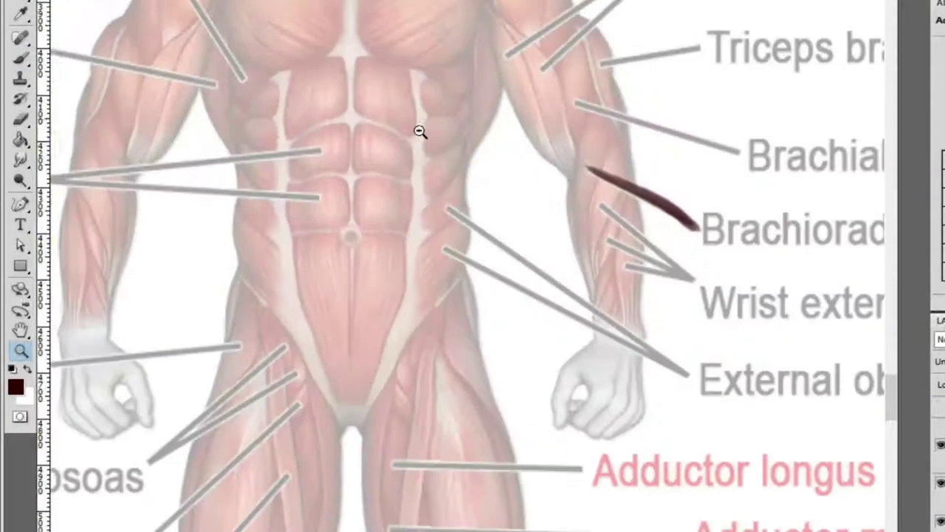
{"action": "key", "text": "b"}
{"action": "scroll", "coordinate": [595, 76], "scroll_direction": "up", "scroll_amount": 1}
{"action": "left_click_drag", "start_coordinate": [551, 42], "coordinate": [570, 31]}
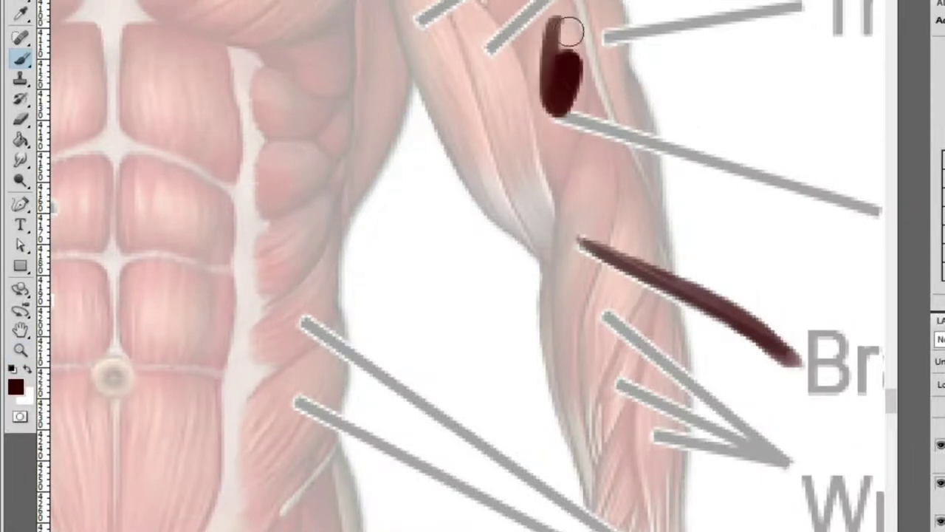
{"action": "scroll", "coordinate": [606, 99], "scroll_direction": "down", "scroll_amount": 1}
{"action": "key", "text": "ctrl+z"}
Trace the brachioradialis on the anatomy chart's front-view forearm from above the elbow to the wrist, undoing the rough attempts
{"action": "left_click_drag", "start_coordinate": [560, 111], "coordinate": [538, 210]}
{"action": "mouse_move", "coordinate": [538, 211]}
{"action": "left_mouse_down"}
{"action": "mouse_move", "coordinate": [473, 139]}
{"action": "mouse_move", "coordinate": [375, 131]}
{"action": "mouse_move", "coordinate": [367, 119]}
{"action": "mouse_move", "coordinate": [426, 101]}
{"action": "left_mouse_up"}
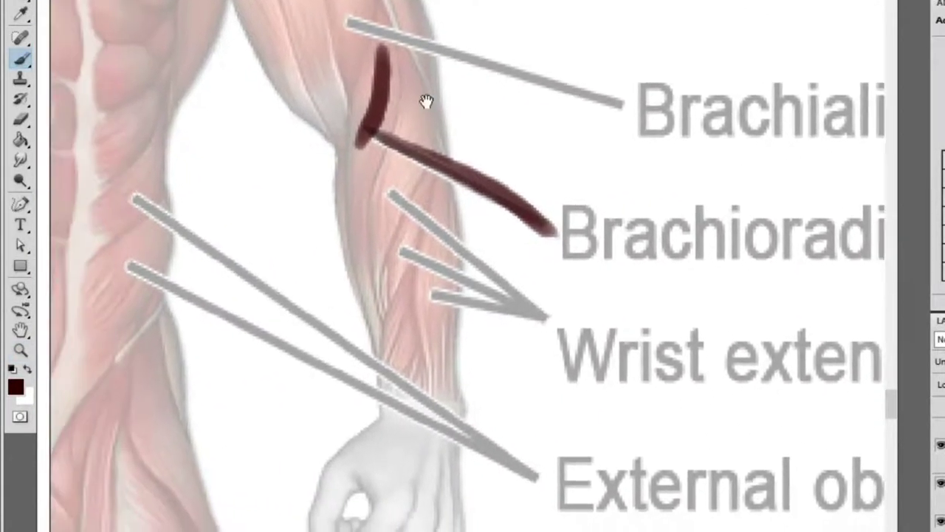
{"action": "key", "text": "ctrl+z"}
{"action": "mouse_move", "coordinate": [416, 46]}
{"action": "left_mouse_down"}
{"action": "mouse_move", "coordinate": [393, 274]}
{"action": "mouse_move", "coordinate": [411, 325]}
{"action": "left_mouse_up"}
{"action": "key", "text": "ctrl+z"}
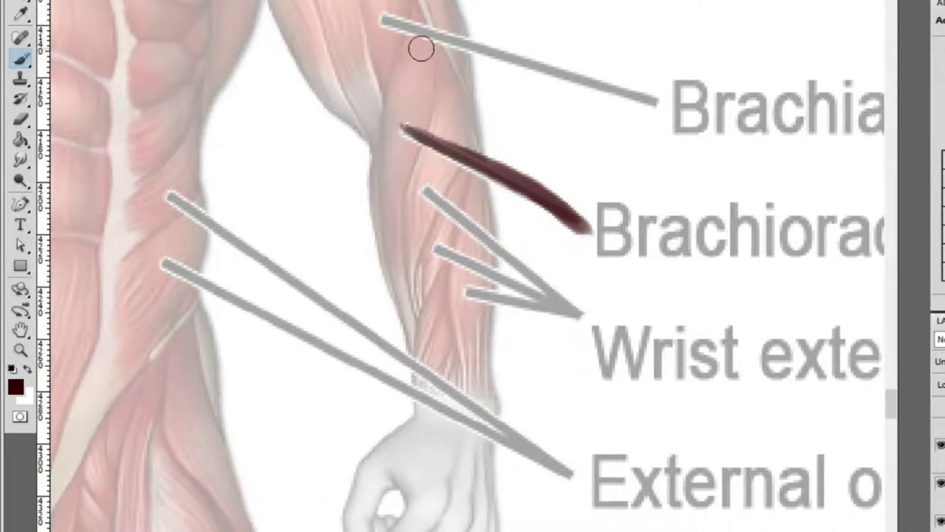
{"action": "left_click_drag", "start_coordinate": [421, 48], "coordinate": [407, 344]}
{"action": "scroll", "coordinate": [581, 243], "scroll_direction": "down", "scroll_amount": 3}
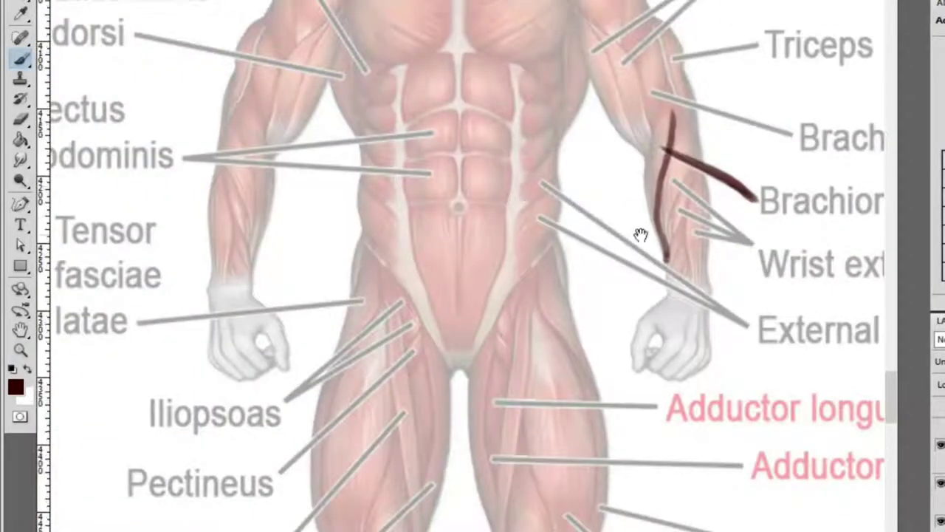
Trace a line down the inner forearm on the anatomy chart's back view and undo it
{"action": "left_click_drag", "start_coordinate": [640, 235], "coordinate": [407, 243]}
{"action": "key", "text": "z"}
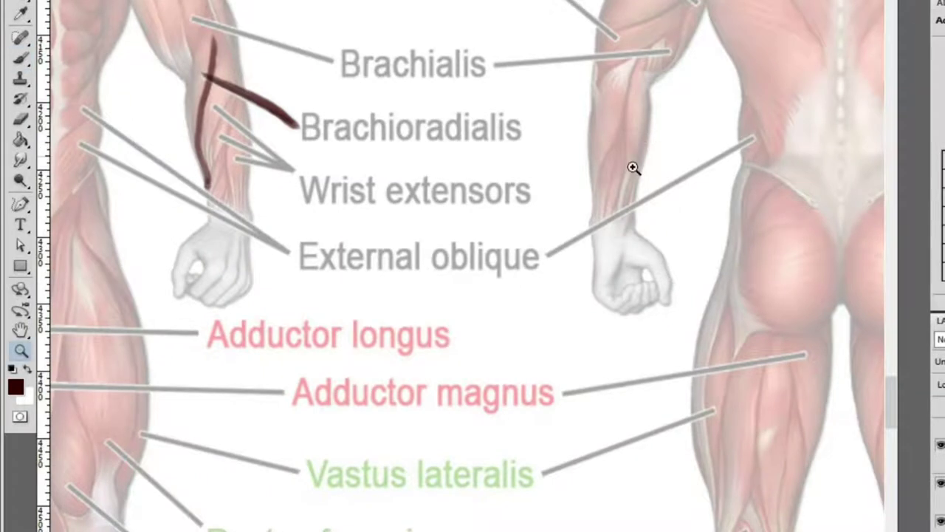
{"action": "left_click", "coordinate": [633, 168]}
{"action": "key", "text": "b"}
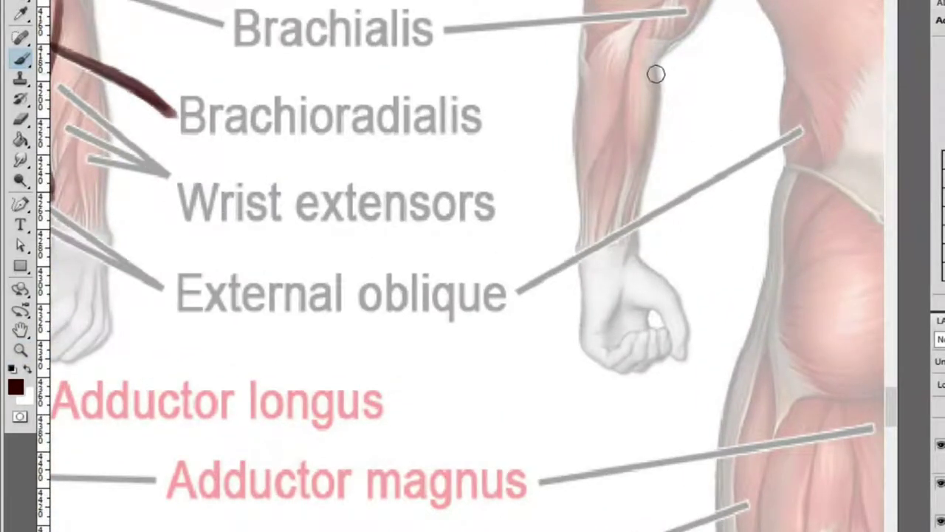
{"action": "left_click_drag", "start_coordinate": [655, 107], "coordinate": [627, 239]}
{"action": "key", "text": "ctrl+z"}
{"action": "left_click", "coordinate": [660, 192], "text": "ctrl"}
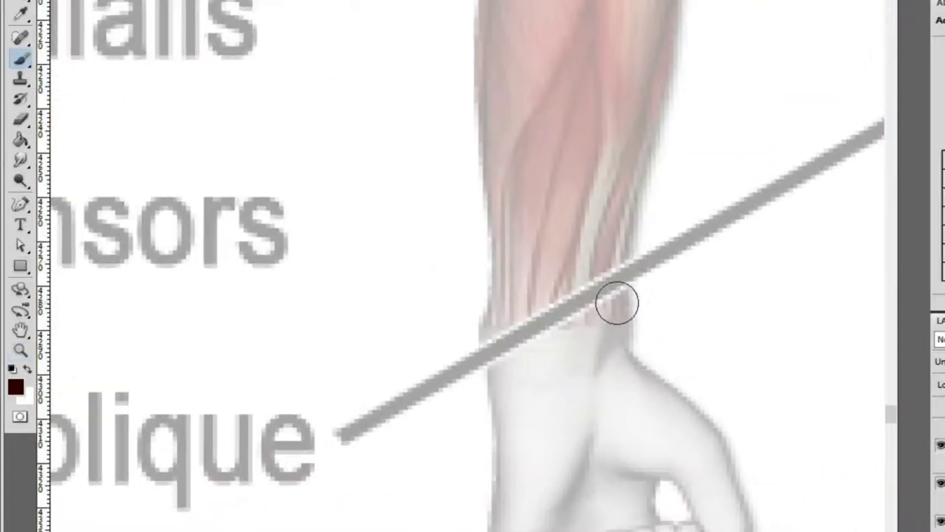
Compare the forearm and wrist muscles on the anatomy chart's front and back views
{"action": "key", "text": "ctrl+minus"}
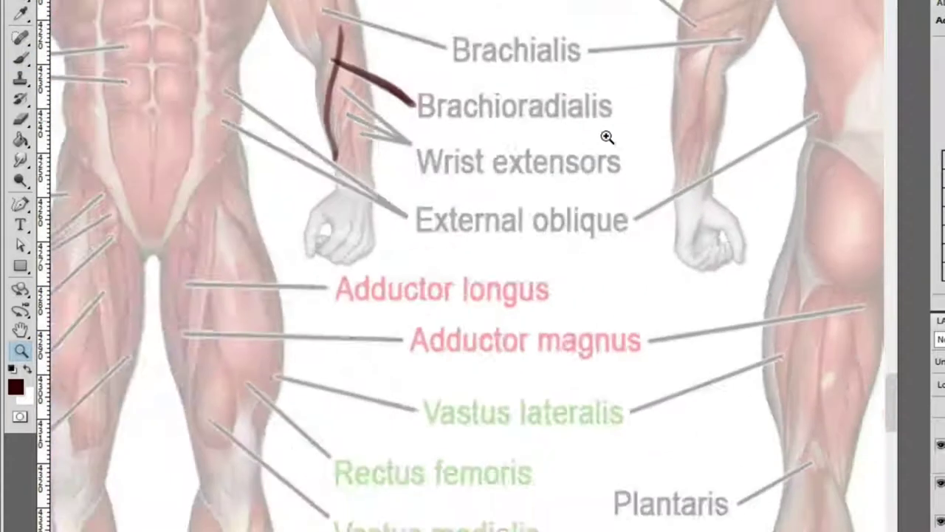
{"action": "left_click", "coordinate": [492, 173], "text": "ctrl"}
{"action": "key", "text": "ctrl+minus"}
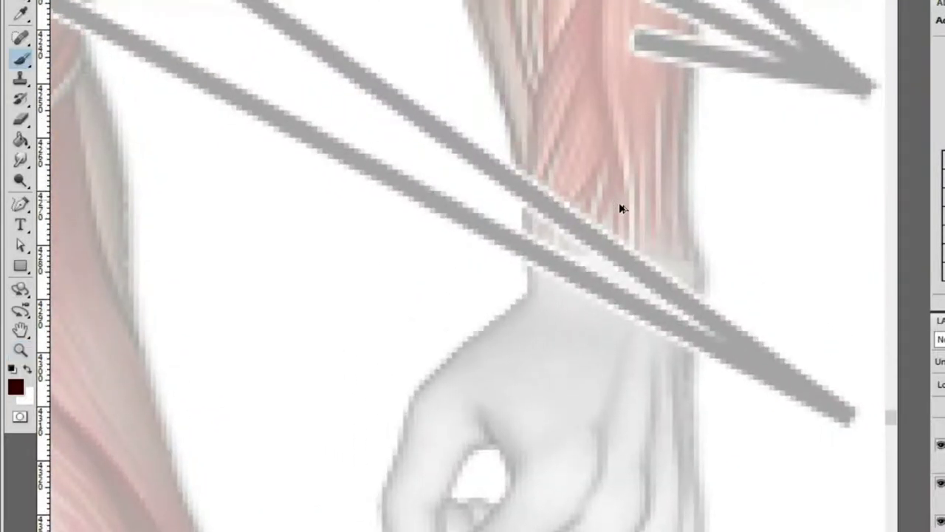
{"action": "key", "text": "ctrl+minus"}
{"action": "left_click_drag", "start_coordinate": [709, 185], "coordinate": [520, 194]}
{"action": "key", "text": "ctrl+minus"}
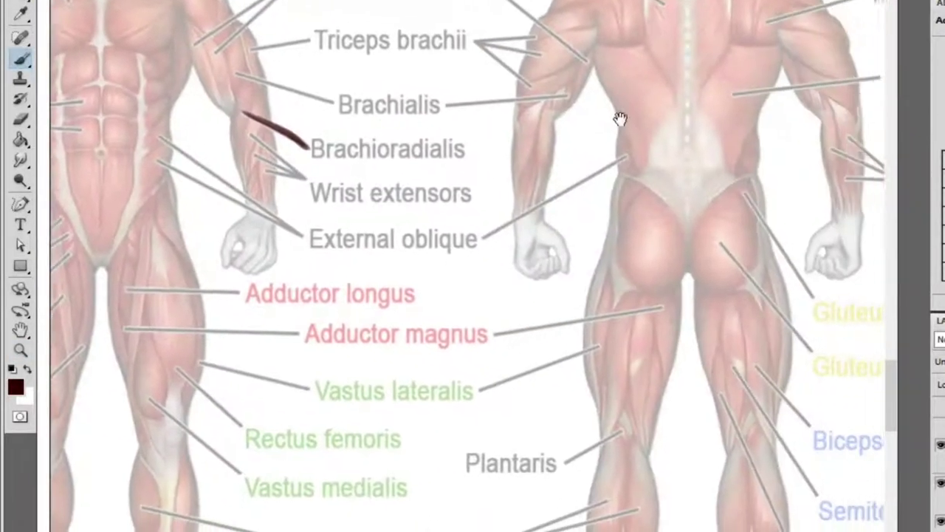
{"action": "key", "text": "z"}
{"action": "left_click_drag", "start_coordinate": [857, 207], "coordinate": [825, 234]}
{"action": "key", "text": "ctrl+minus"}
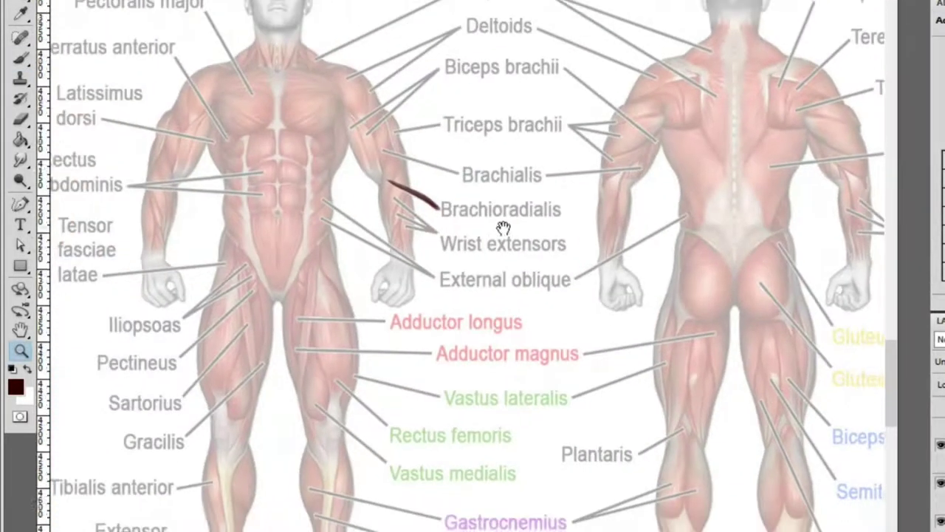
{"action": "key", "text": "ctrl+plus"}
{"action": "left_click_drag", "start_coordinate": [741, 253], "coordinate": [755, 231]}
{"action": "key", "text": "ctrl+minus"}
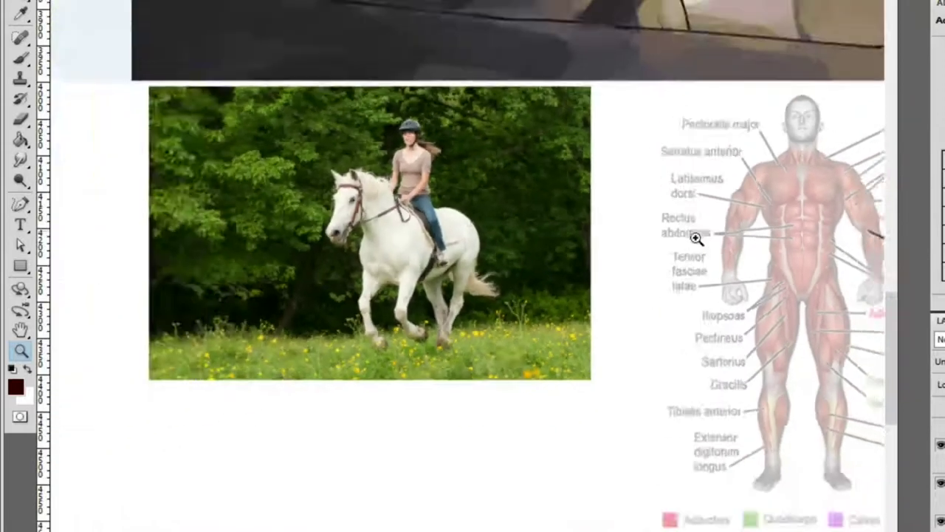
Erase the outer wrist line on the figure's left arm and redraw it as a rounded bump joining hand and forearm
{"action": "key", "text": "ctrl+minus"}
{"action": "left_click_drag", "start_coordinate": [596, 238], "coordinate": [613, 161]}
{"action": "left_click_drag", "start_coordinate": [355, 221], "coordinate": [374, 223]}
{"action": "mouse_move", "coordinate": [687, 77]}
{"action": "left_mouse_down"}
{"action": "mouse_move", "coordinate": [763, 127]}
{"action": "mouse_move", "coordinate": [571, 217]}
{"action": "left_mouse_up"}
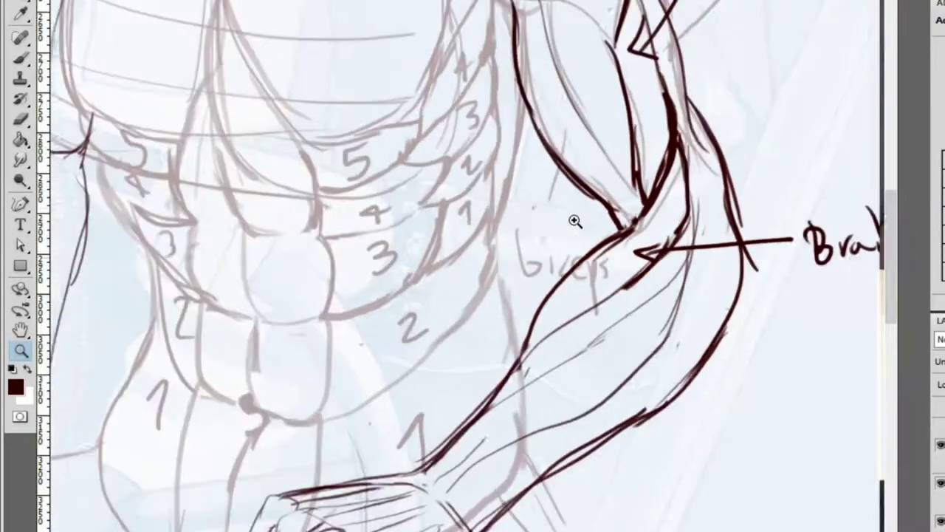
{"action": "left_click", "coordinate": [456, 462]}
{"action": "key", "text": "b"}
{"action": "scroll", "coordinate": [517, 428], "scroll_direction": "down", "scroll_amount": 5}
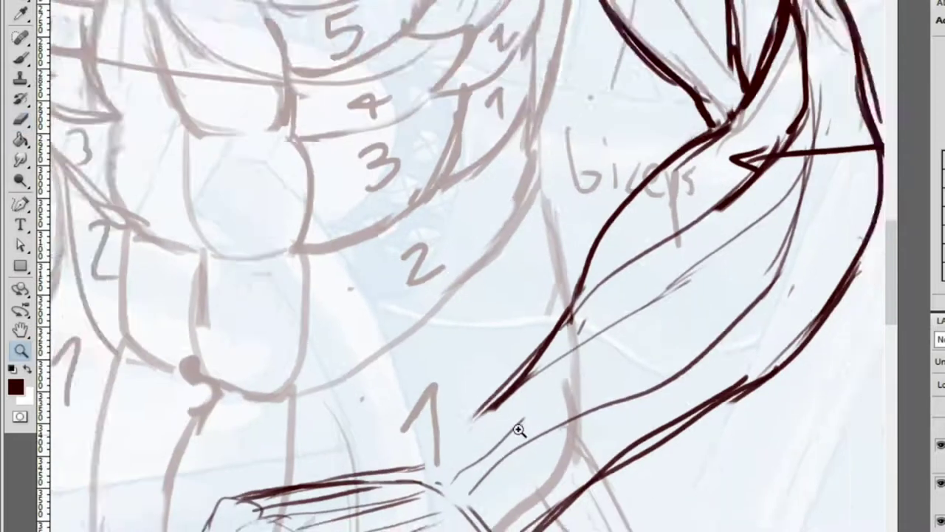
{"action": "scroll", "coordinate": [466, 297], "scroll_direction": "up", "scroll_amount": 1}
{"action": "left_click", "coordinate": [462, 288]}
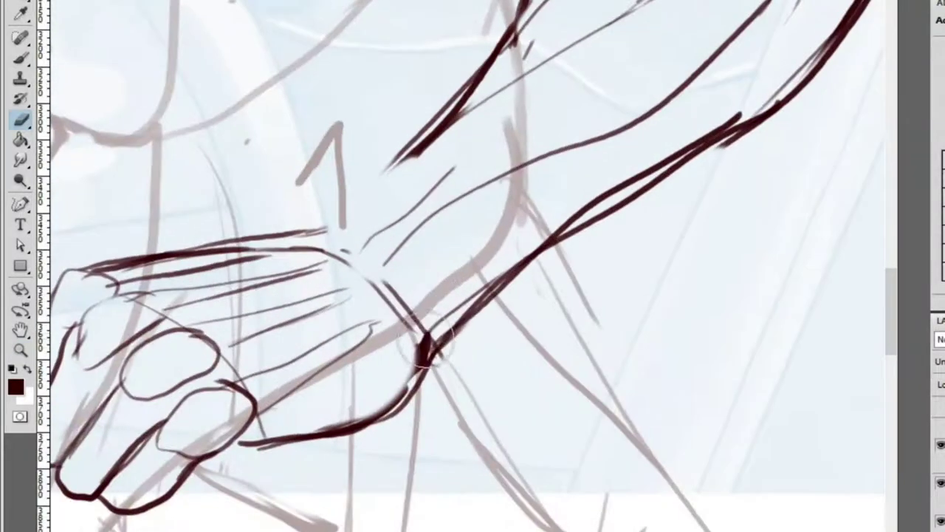
{"action": "key", "text": "b"}
{"action": "left_click_drag", "start_coordinate": [422, 345], "coordinate": [492, 279]}
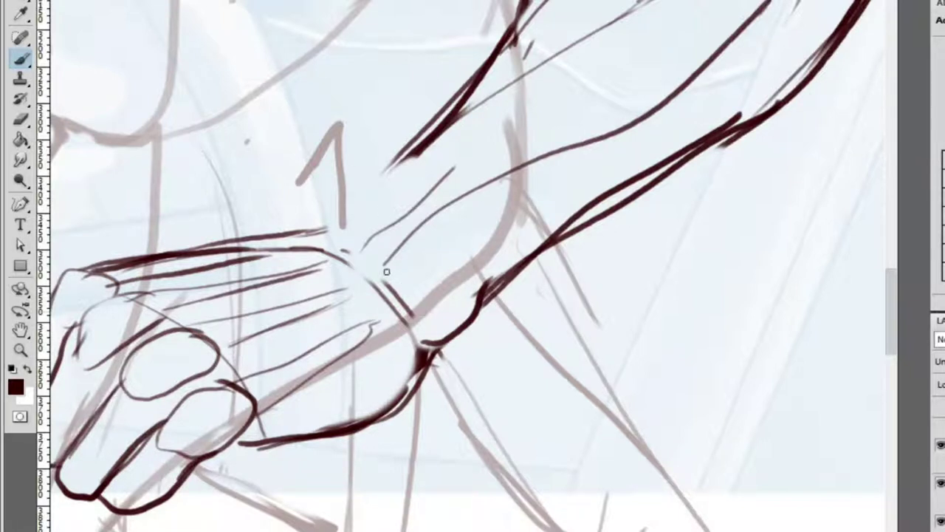
Draw curved lines across the back of the left wrist and extend the forearm's upper contour to meet the hand
{"action": "left_click_drag", "start_coordinate": [306, 240], "coordinate": [451, 299]}
{"action": "key", "text": "ctrl+z"}
{"action": "mouse_move", "coordinate": [319, 230]}
{"action": "left_mouse_down"}
{"action": "mouse_move", "coordinate": [455, 290]}
{"action": "mouse_move", "coordinate": [425, 344]}
{"action": "left_mouse_up"}
{"action": "left_click_drag", "start_coordinate": [436, 265], "coordinate": [472, 303]}
{"action": "left_click_drag", "start_coordinate": [310, 216], "coordinate": [433, 265]}
{"action": "key", "text": "ctrl+z"}
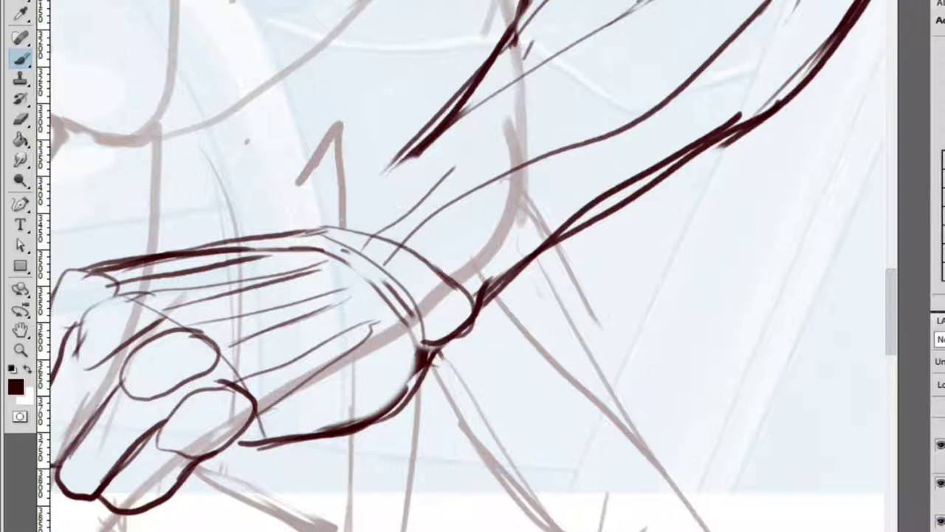
{"action": "left_click_drag", "start_coordinate": [332, 221], "coordinate": [420, 152]}
Erase part of the left wrist's outer bump and redraw its contour between the hand and the forearm
{"action": "left_click", "coordinate": [452, 310], "text": "alt+super"}
{"action": "left_click", "coordinate": [447, 314], "text": "super"}
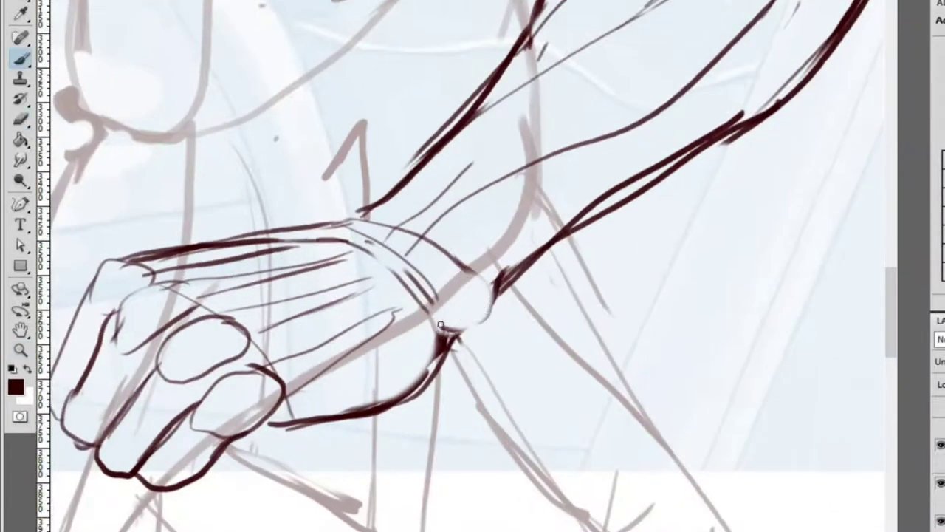
{"action": "left_click", "coordinate": [563, 288], "text": "alt+super"}
{"action": "left_click_drag", "start_coordinate": [585, 327], "coordinate": [536, 303]}
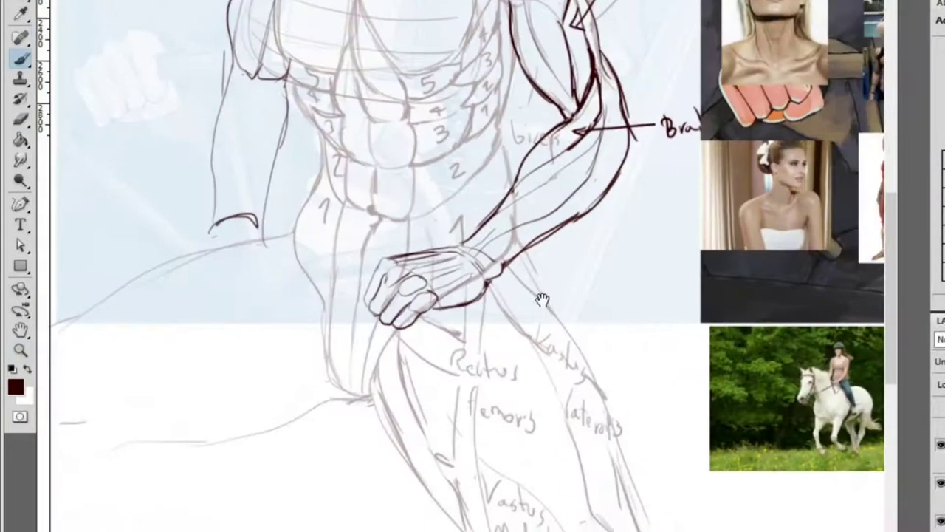
{"action": "left_click", "coordinate": [451, 296], "text": "super"}
{"action": "left_click_drag", "start_coordinate": [558, 259], "coordinate": [628, 192]}
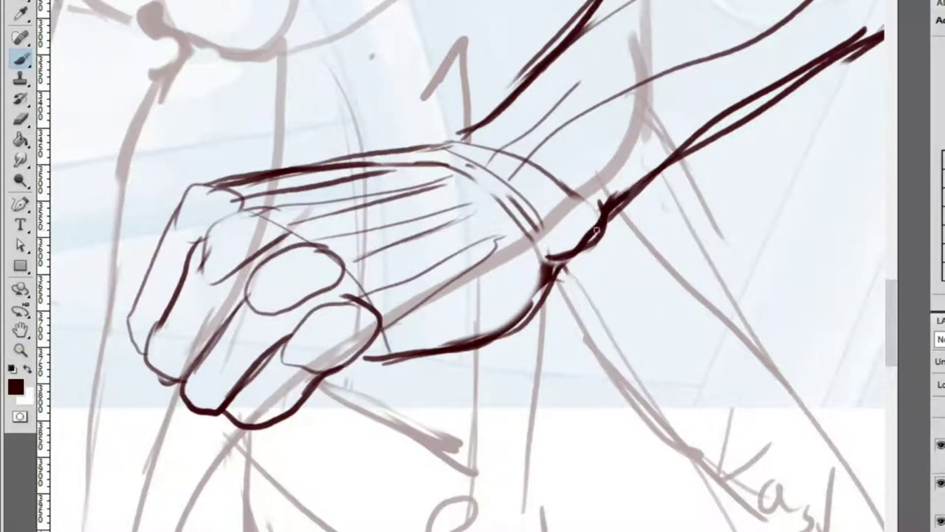
{"action": "key", "text": "e"}
{"action": "left_click_drag", "start_coordinate": [591, 222], "coordinate": [559, 232]}
{"action": "key", "text": "b"}
{"action": "left_click_drag", "start_coordinate": [547, 266], "coordinate": [625, 193]}
{"action": "left_click", "coordinate": [644, 210], "text": "alt"}
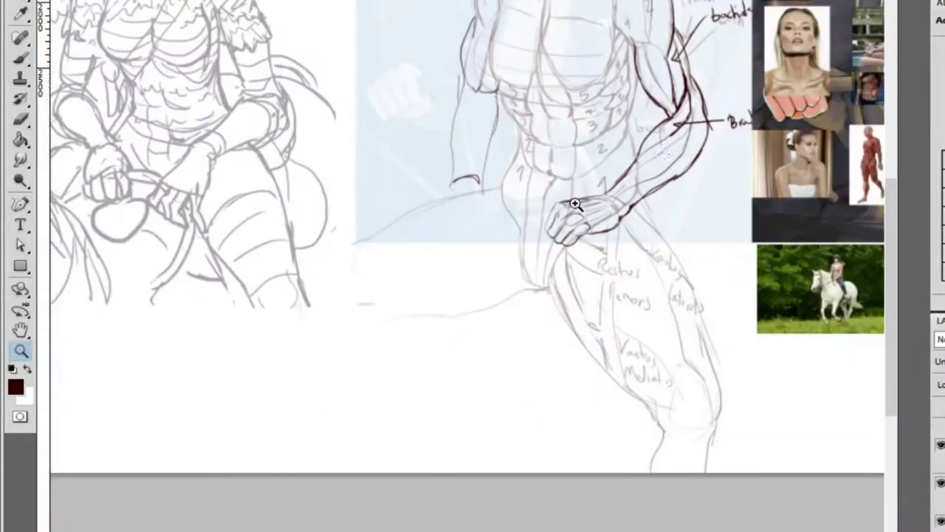
Trace the dark outer contour of the figure's right upper arm upward and over the shoulder, undoing the rough attempts
{"action": "scroll", "coordinate": [505, 72], "scroll_direction": "up", "scroll_amount": 3}
{"action": "left_click", "coordinate": [505, 73]}
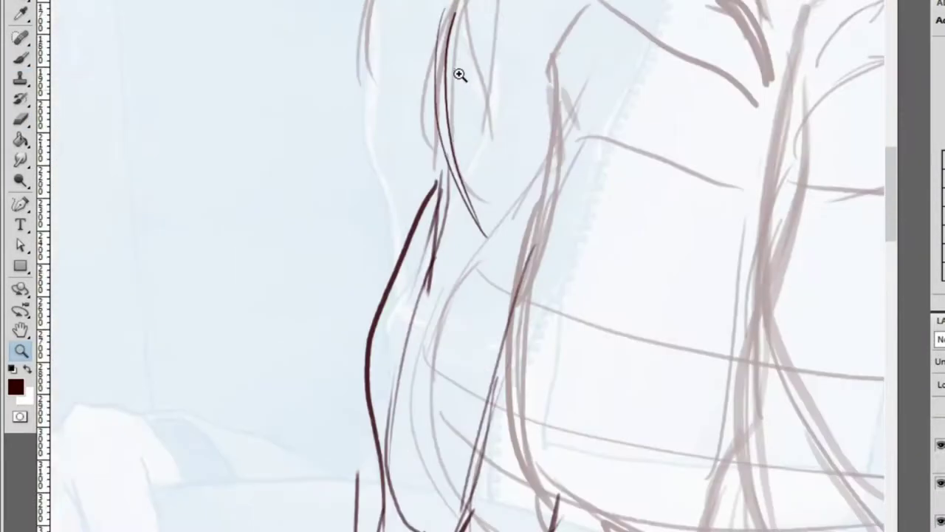
{"action": "key", "text": "b"}
{"action": "left_click_drag", "start_coordinate": [437, 190], "coordinate": [440, 1]}
{"action": "key", "text": "ctrl+z"}
{"action": "scroll", "coordinate": [485, 192], "scroll_direction": "up", "scroll_amount": 5}
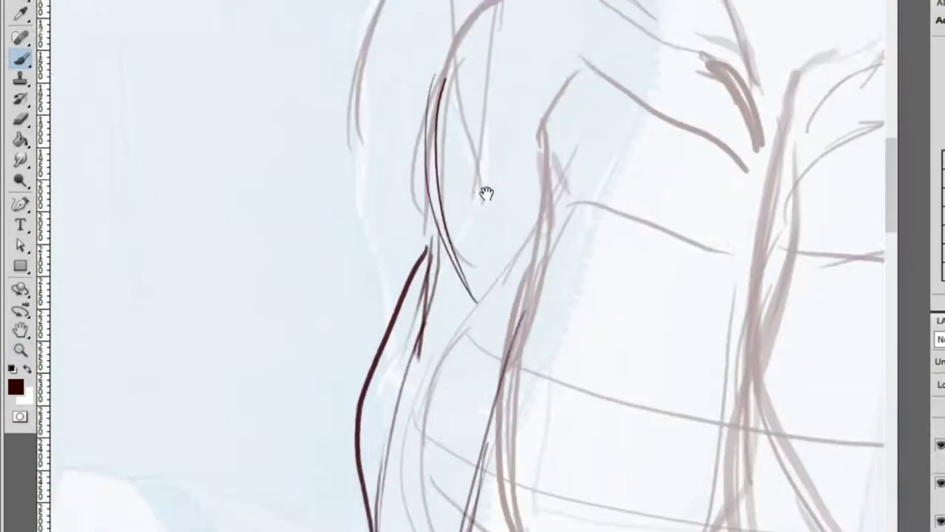
{"action": "mouse_move", "coordinate": [404, 361]}
{"action": "left_mouse_down"}
{"action": "mouse_move", "coordinate": [411, 295]}
{"action": "mouse_move", "coordinate": [471, 105]}
{"action": "left_mouse_up"}
{"action": "key", "text": "ctrl+z"}
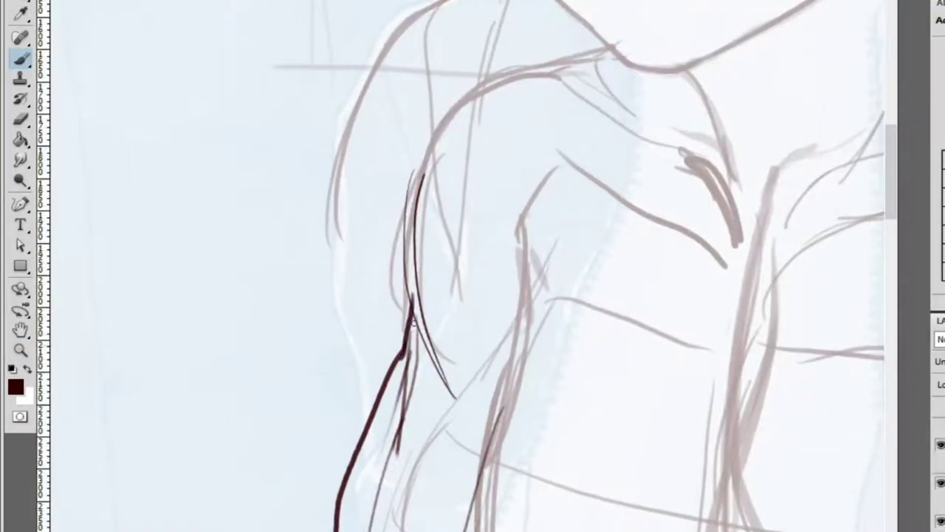
{"action": "left_click_drag", "start_coordinate": [405, 347], "coordinate": [477, 90]}
{"action": "mouse_move", "coordinate": [427, 131]}
{"action": "left_mouse_down"}
{"action": "mouse_move", "coordinate": [592, 50]}
{"action": "mouse_move", "coordinate": [552, 68]}
{"action": "left_mouse_up"}
{"action": "key", "text": "ctrl+z"}
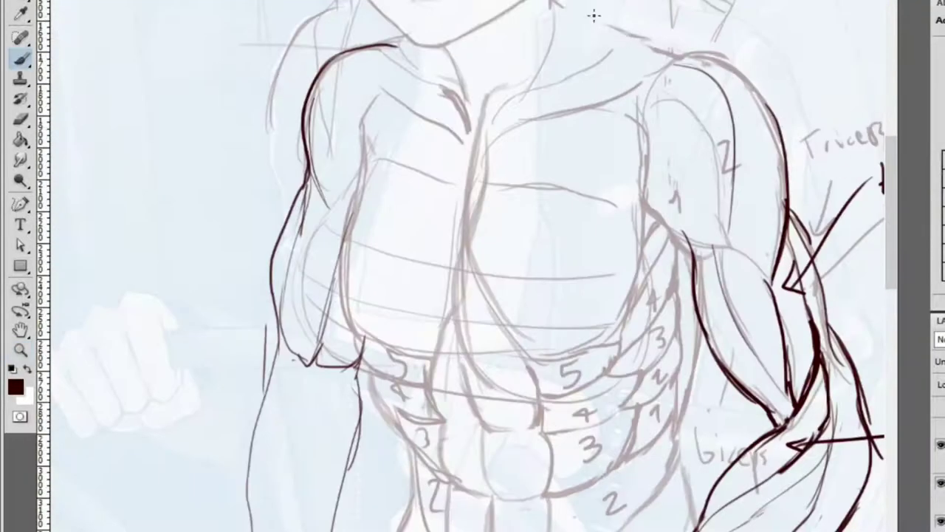
Trace the dark contour from the neck over the trapezius and around the figure's left deltoid, undoing the rough attempts
{"action": "left_click_drag", "start_coordinate": [594, 15], "coordinate": [691, 46]}
{"action": "key", "text": "ctrl+z"}
{"action": "mouse_move", "coordinate": [596, 12]}
{"action": "left_mouse_down"}
{"action": "mouse_move", "coordinate": [688, 50]}
{"action": "mouse_move", "coordinate": [796, 118]}
{"action": "left_mouse_up"}
{"action": "key", "text": "ctrl+z"}
{"action": "key", "text": "ctrl+z"}
{"action": "left_click_drag", "start_coordinate": [603, 23], "coordinate": [783, 115]}
{"action": "key", "text": "ctrl+z"}
{"action": "mouse_move", "coordinate": [670, 57]}
{"action": "left_mouse_down"}
{"action": "mouse_move", "coordinate": [728, 65]}
{"action": "mouse_move", "coordinate": [783, 138]}
{"action": "left_mouse_up"}
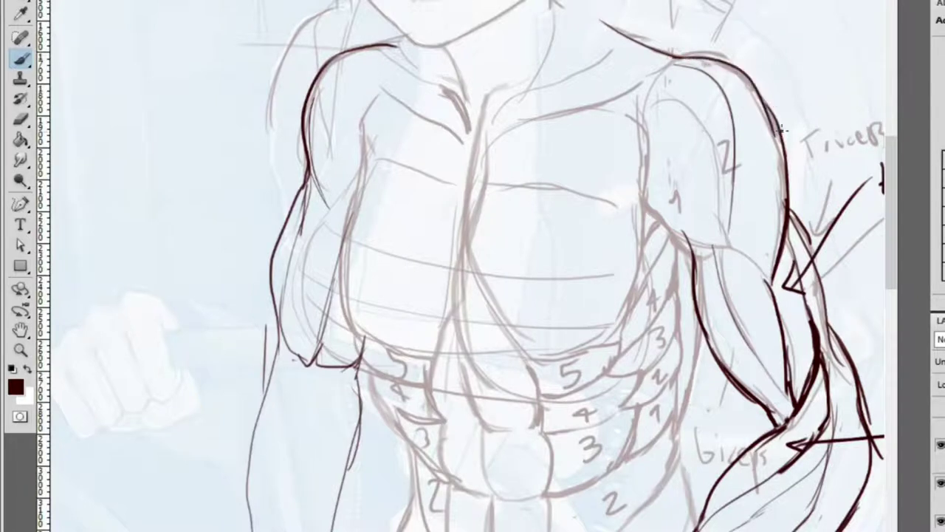
{"action": "key", "text": "z"}
{"action": "left_click", "coordinate": [766, 91]}
{"action": "left_click", "coordinate": [598, 23]}
{"action": "key", "text": "b"}
{"action": "left_click_drag", "start_coordinate": [559, 10], "coordinate": [750, 103]}
Erase the old outer contour and sleeve edge at the figure's right elbow and sketch a short diagonal stroke there
{"action": "key", "text": "z"}
{"action": "left_click", "coordinate": [753, 84], "text": "alt"}
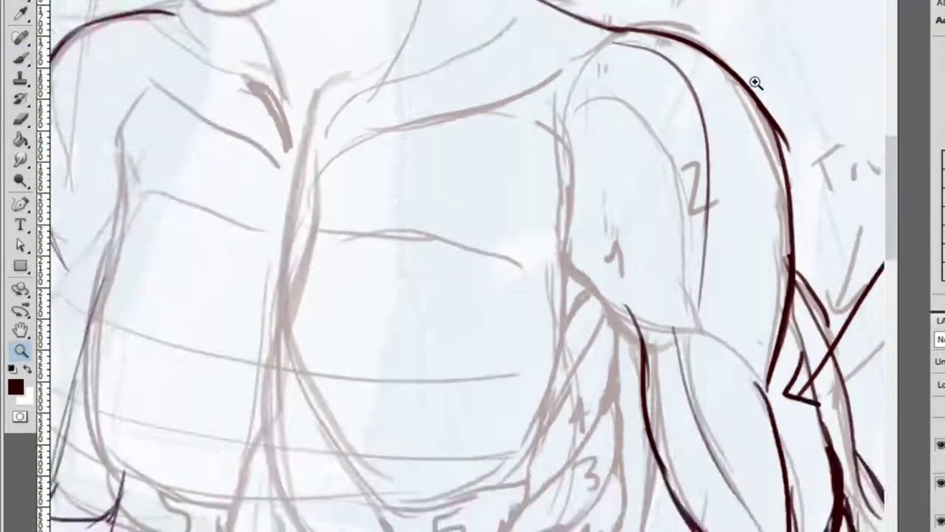
{"action": "left_click", "coordinate": [743, 99], "text": "alt"}
{"action": "left_click", "coordinate": [757, 136]}
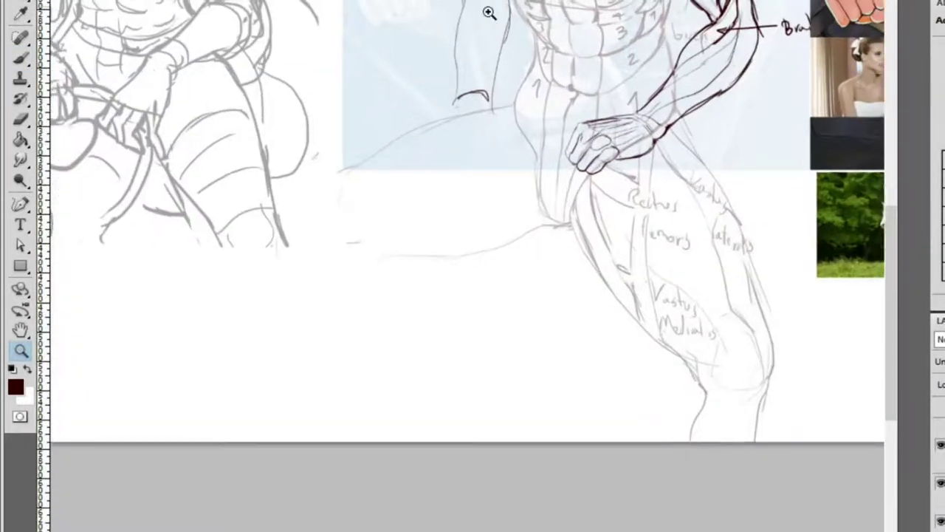
{"action": "left_click", "coordinate": [490, 13]}
{"action": "key", "text": "b"}
{"action": "scroll", "coordinate": [544, 205], "scroll_direction": "up", "scroll_amount": 3}
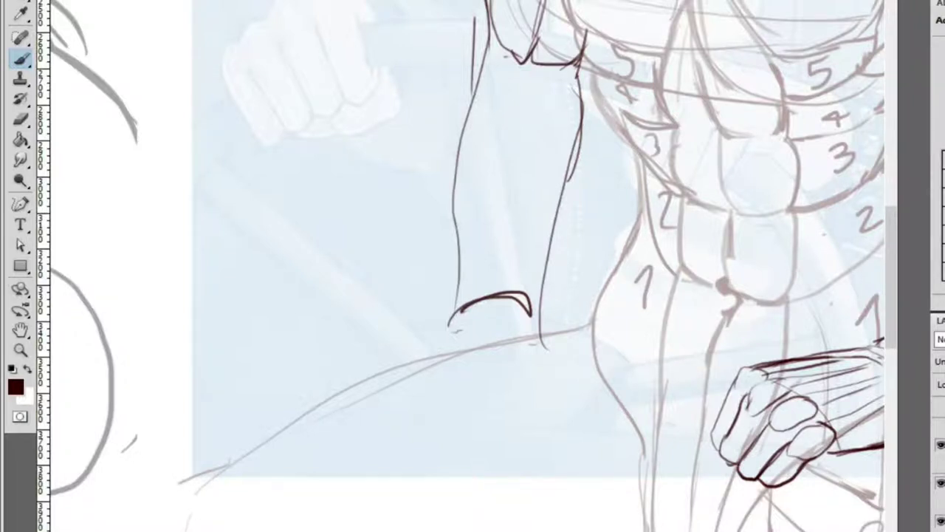
{"action": "scroll", "coordinate": [585, 80], "scroll_direction": "up", "scroll_amount": 3}
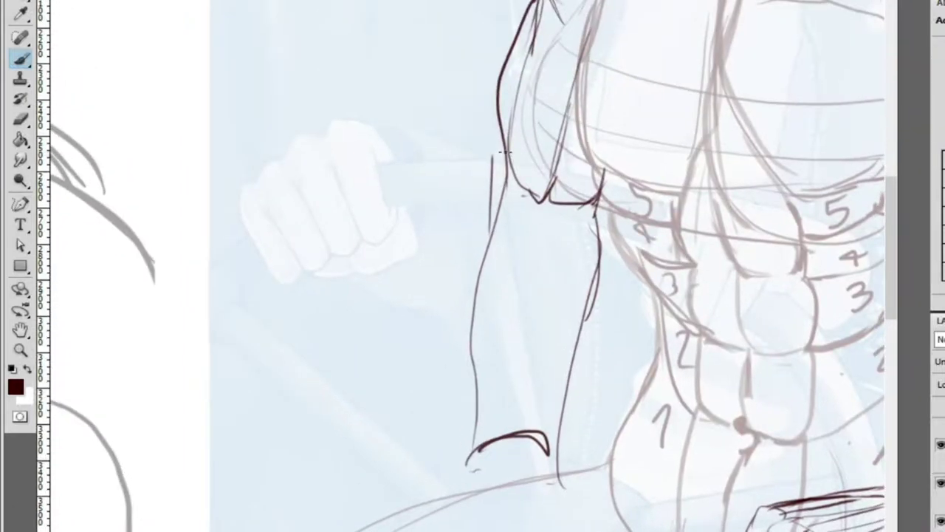
{"action": "left_click_drag", "start_coordinate": [499, 154], "coordinate": [511, 196]}
{"action": "key", "text": "ctrl+z"}
{"action": "key", "text": "e"}
{"action": "left_click_drag", "start_coordinate": [492, 141], "coordinate": [517, 193]}
{"action": "key", "text": "b"}
{"action": "mouse_move", "coordinate": [495, 118]}
{"action": "left_mouse_down"}
{"action": "mouse_move", "coordinate": [497, 175]}
{"action": "mouse_move", "coordinate": [531, 207]}
{"action": "left_mouse_up"}
{"action": "key", "text": "e"}
{"action": "left_click_drag", "start_coordinate": [492, 127], "coordinate": [514, 191]}
{"action": "key", "text": "b"}
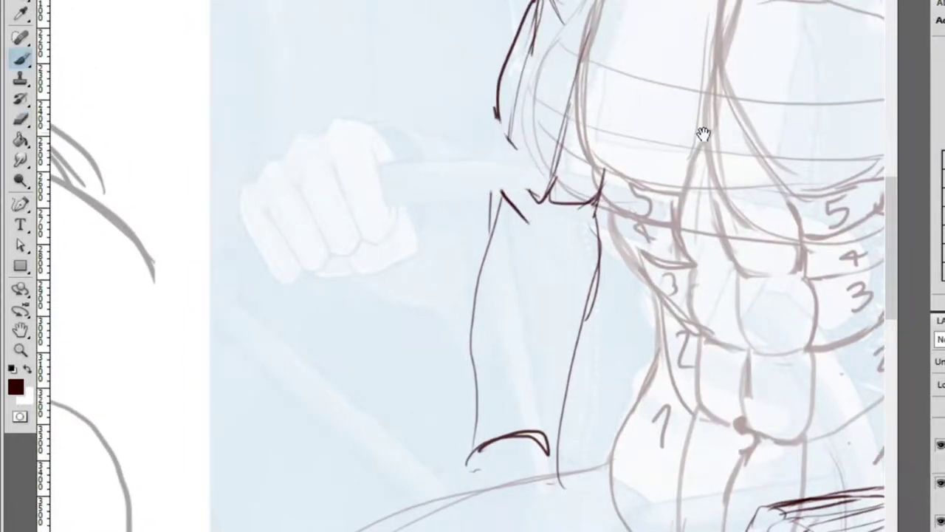
Compare with the finished left arm and redraw the outer contour of the right upper arm down to the elbow
{"action": "mouse_move", "coordinate": [737, 142]}
{"action": "left_mouse_down"}
{"action": "mouse_move", "coordinate": [370, 217]}
{"action": "mouse_move", "coordinate": [207, 213]}
{"action": "left_mouse_up"}
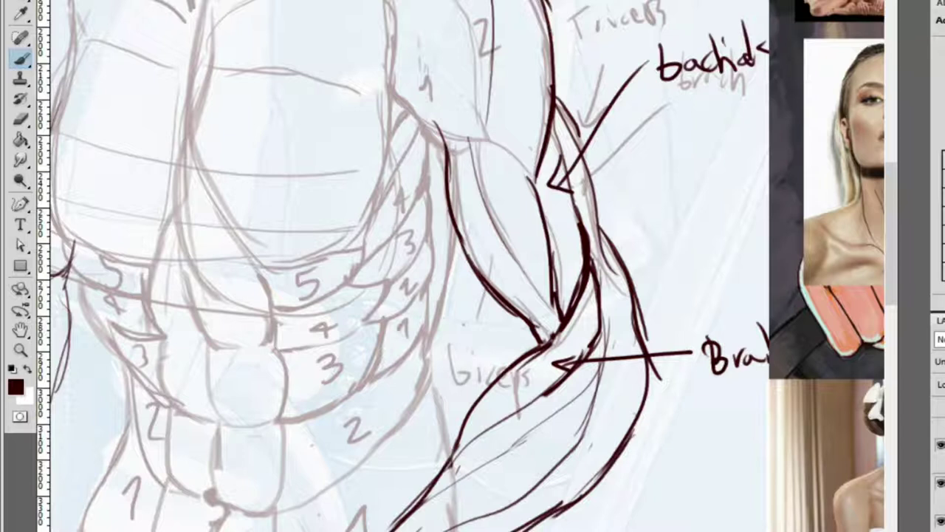
{"action": "scroll", "coordinate": [322, 256], "scroll_direction": "left", "scroll_amount": 10}
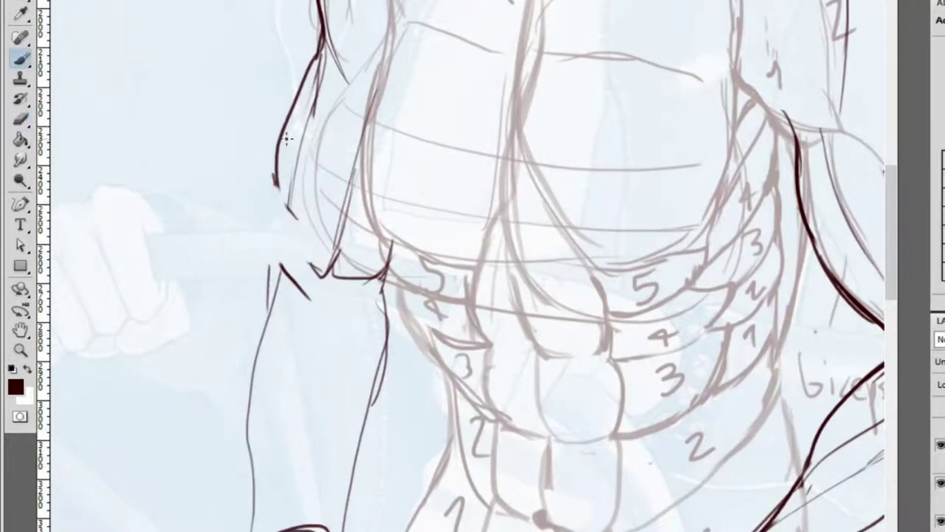
{"action": "key", "text": "z"}
{"action": "left_click", "coordinate": [327, 264], "text": "alt"}
{"action": "left_click", "coordinate": [305, 246]}
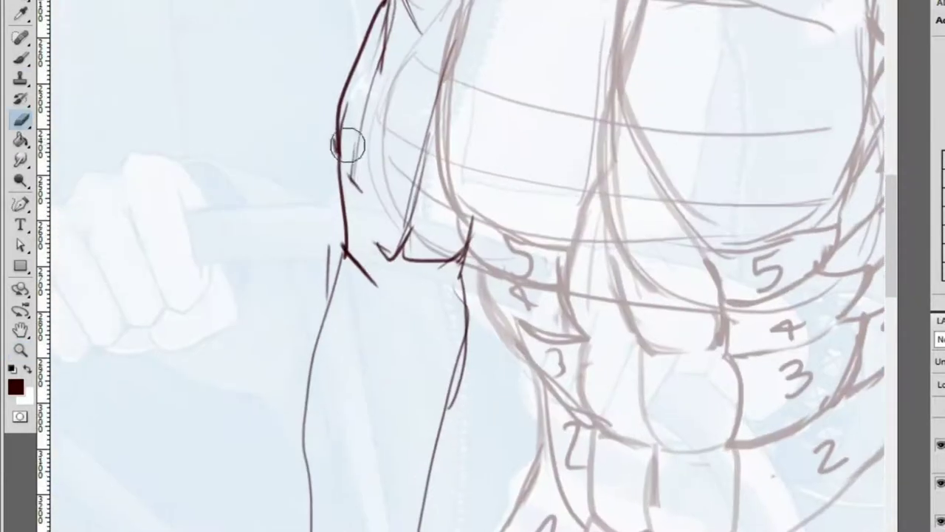
{"action": "key", "text": "b"}
{"action": "left_click_drag", "start_coordinate": [341, 111], "coordinate": [348, 255]}
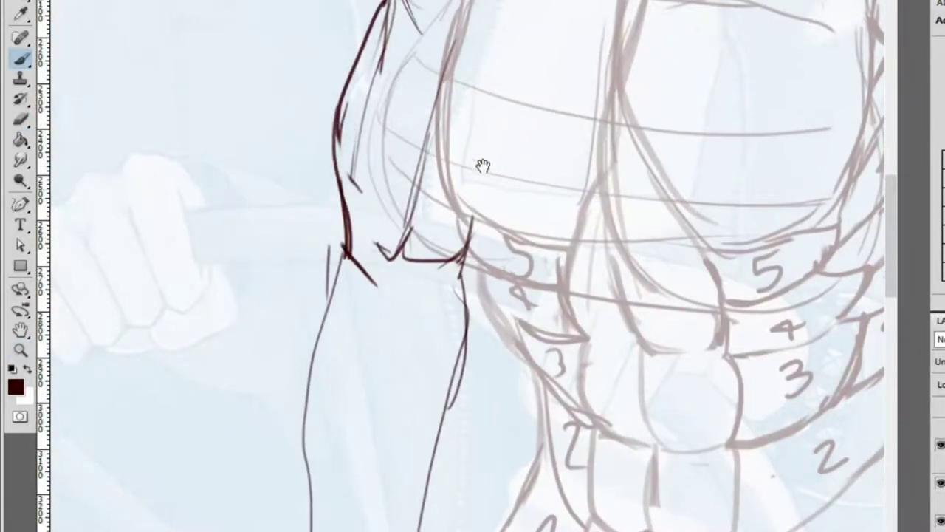
Erase the diagonal stroke at the right elbow and try a line along the upper arm above it, undoing the attempt
{"action": "left_click_drag", "start_coordinate": [482, 165], "coordinate": [395, 248]}
{"action": "scroll", "coordinate": [456, 186], "scroll_direction": "down", "scroll_amount": 5}
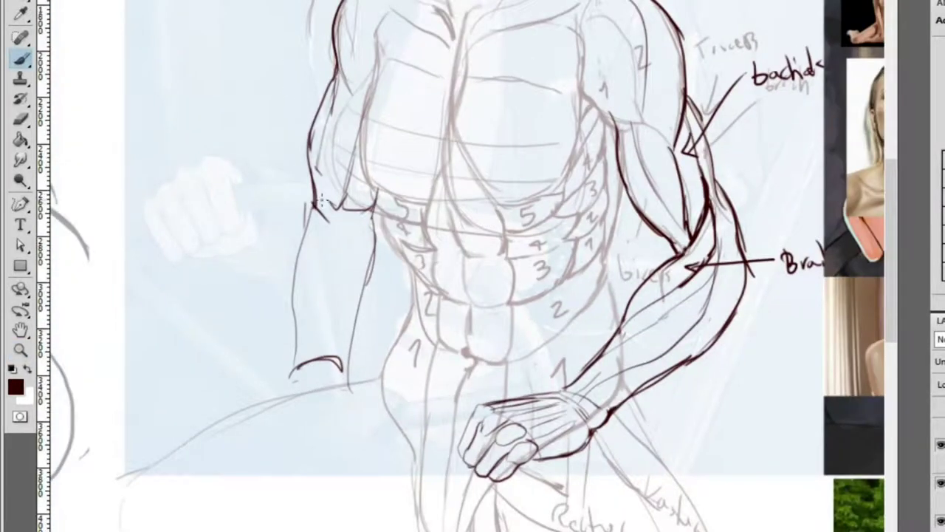
{"action": "key", "text": "e"}
{"action": "scroll", "coordinate": [324, 205], "scroll_direction": "up", "scroll_amount": 2}
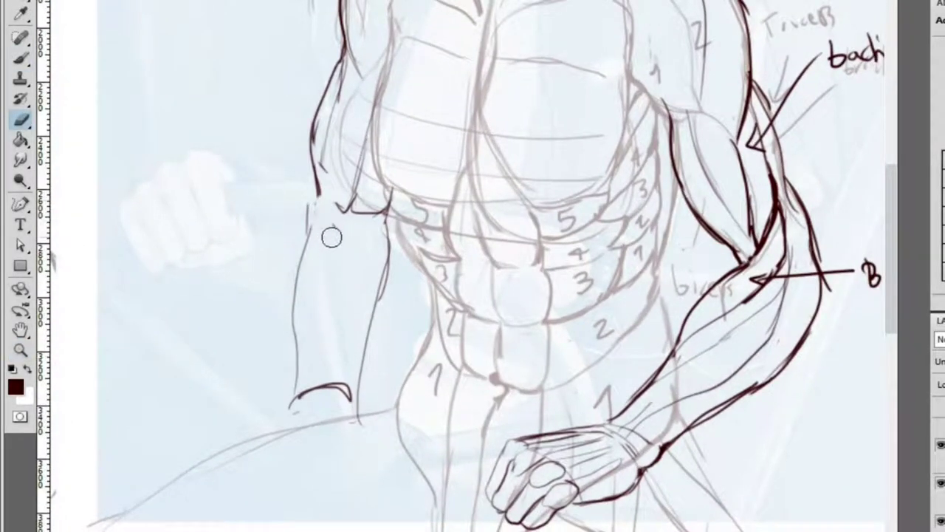
{"action": "key", "text": "b"}
{"action": "mouse_move", "coordinate": [326, 197]}
{"action": "left_mouse_down"}
{"action": "mouse_move", "coordinate": [335, 104]}
{"action": "mouse_move", "coordinate": [324, 126]}
{"action": "mouse_move", "coordinate": [327, 199]}
{"action": "mouse_move", "coordinate": [348, 79]}
{"action": "left_mouse_up"}
{"action": "key", "text": "e"}
{"action": "key", "text": "b"}
{"action": "key", "text": "ctrl+z"}
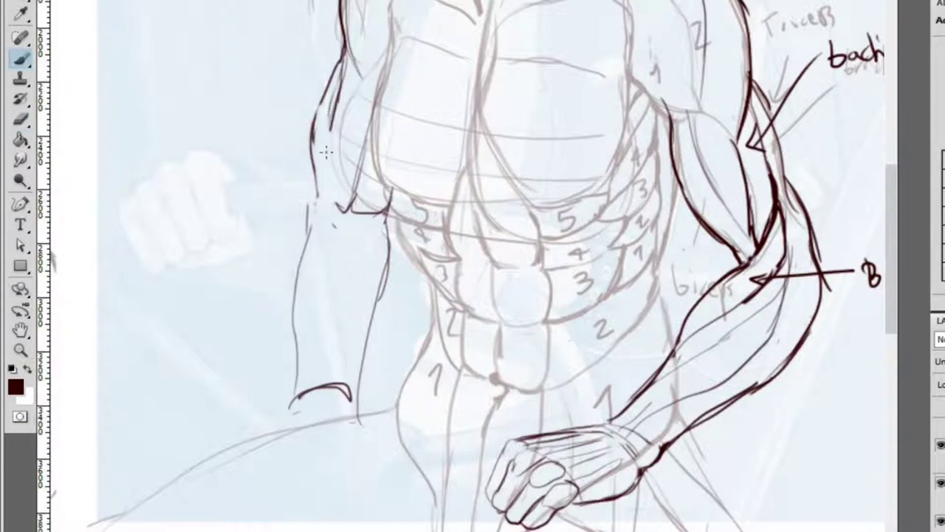
Try contour lines from the right elbow diagonally down to the wrist and erase their upper part
{"action": "left_click_drag", "start_coordinate": [330, 131], "coordinate": [320, 197]}
{"action": "key", "text": "ctrl+z"}
{"action": "mouse_move", "coordinate": [336, 81]}
{"action": "left_mouse_down"}
{"action": "mouse_move", "coordinate": [320, 174]}
{"action": "mouse_move", "coordinate": [307, 158]}
{"action": "left_mouse_up"}
{"action": "key", "text": "ctrl+z"}
{"action": "mouse_move", "coordinate": [305, 170]}
{"action": "left_mouse_down"}
{"action": "mouse_move", "coordinate": [340, 369]}
{"action": "mouse_move", "coordinate": [322, 244]}
{"action": "left_mouse_up"}
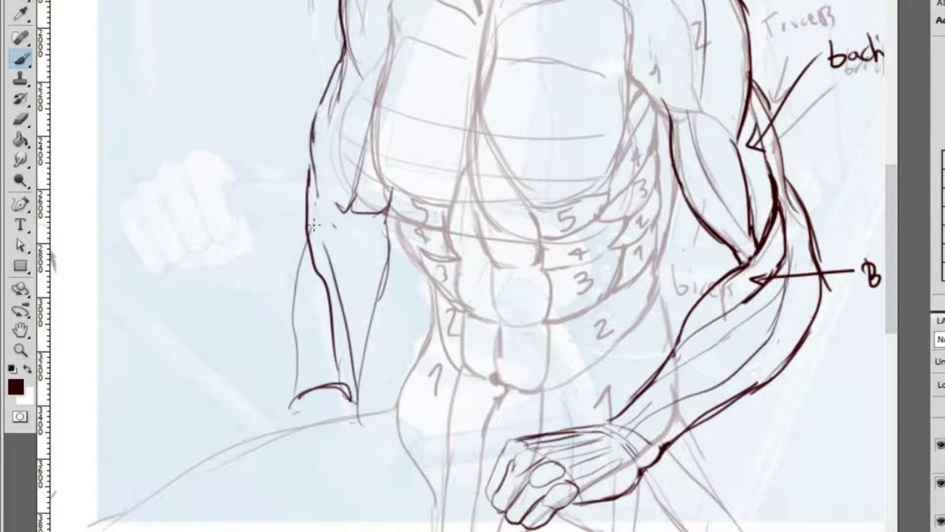
{"action": "key", "text": "ctrl+z"}
{"action": "left_click_drag", "start_coordinate": [310, 171], "coordinate": [356, 395]}
{"action": "key", "text": "ctrl+z"}
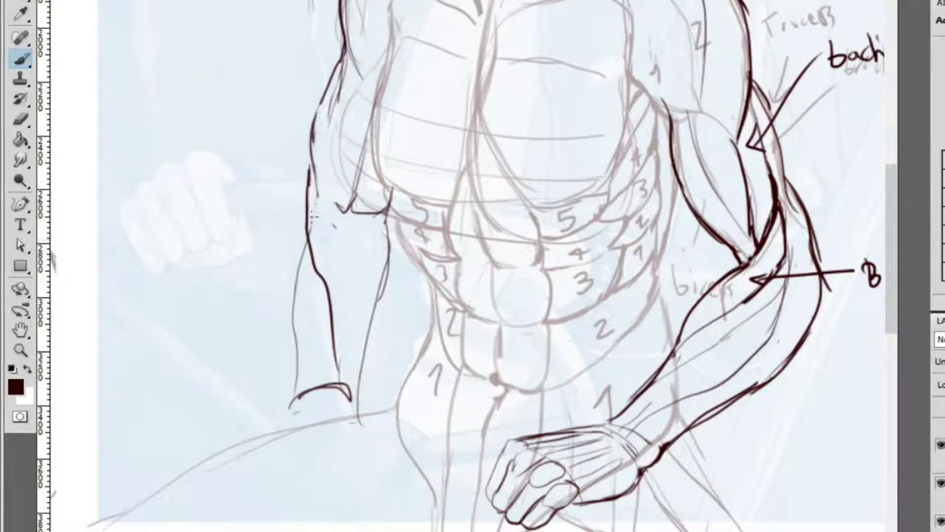
{"action": "key", "text": "e"}
{"action": "left_click_drag", "start_coordinate": [314, 190], "coordinate": [337, 312]}
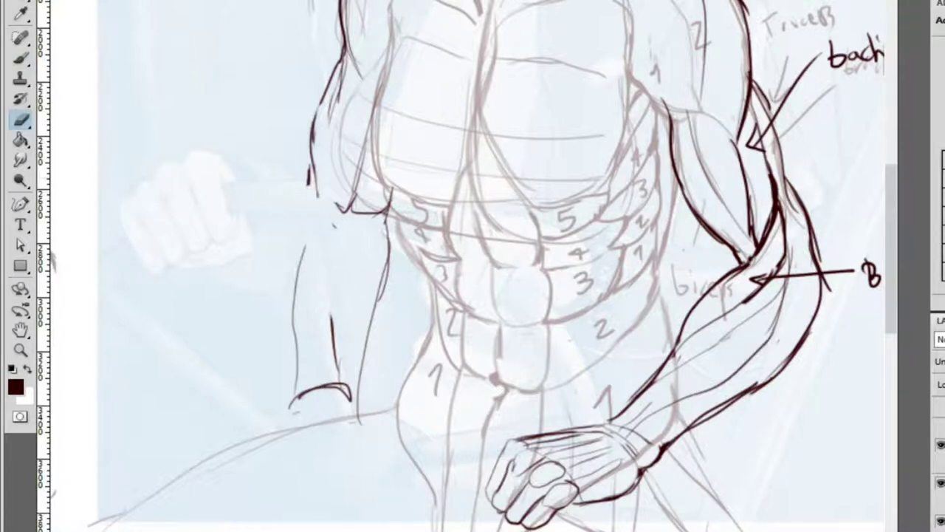
Draw both edges of the forearm muscle sweeping from the right elbow diagonally down to the inner wrist
{"action": "key", "text": "b"}
{"action": "left_click_drag", "start_coordinate": [318, 194], "coordinate": [308, 266]}
{"action": "key", "text": "ctrl+z"}
{"action": "left_click_drag", "start_coordinate": [324, 174], "coordinate": [318, 267]}
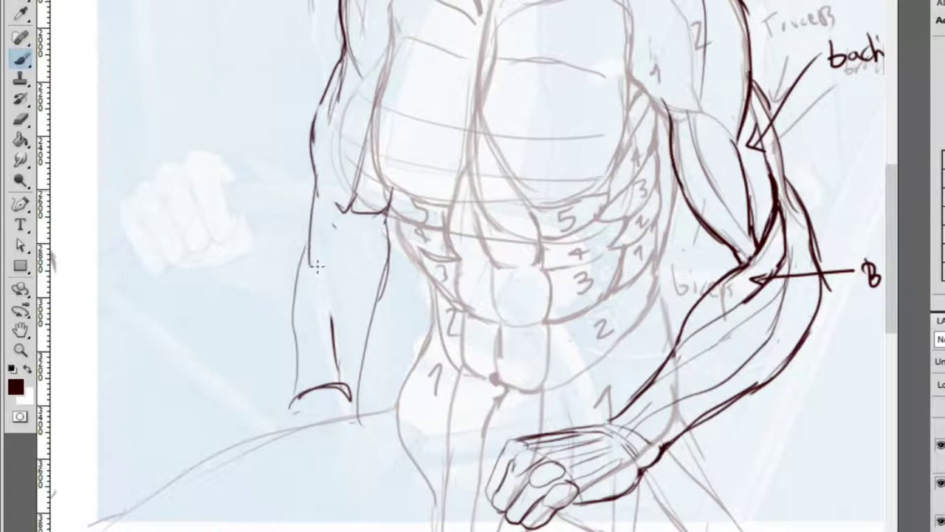
{"action": "left_click_drag", "start_coordinate": [307, 235], "coordinate": [349, 404]}
{"action": "mouse_move", "coordinate": [319, 193]}
{"action": "left_mouse_down"}
{"action": "mouse_move", "coordinate": [353, 326]}
{"action": "mouse_move", "coordinate": [350, 378]}
{"action": "left_mouse_up"}
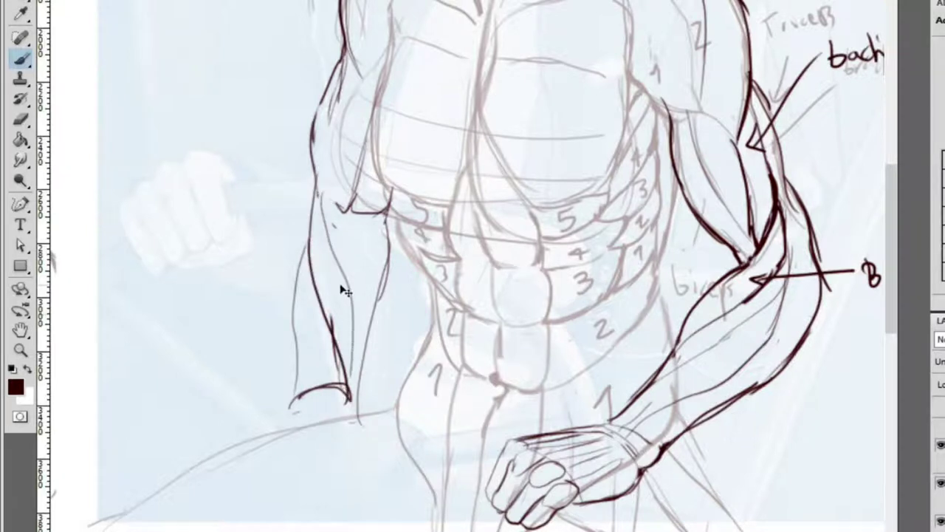
{"action": "key", "text": "ctrl+z"}
{"action": "left_click_drag", "start_coordinate": [330, 229], "coordinate": [350, 378]}
{"action": "left_click_drag", "start_coordinate": [340, 316], "coordinate": [361, 406]}
Draw a line down the middle of the right forearm from below the diagonal muscle to the wrist
{"action": "key", "text": "z"}
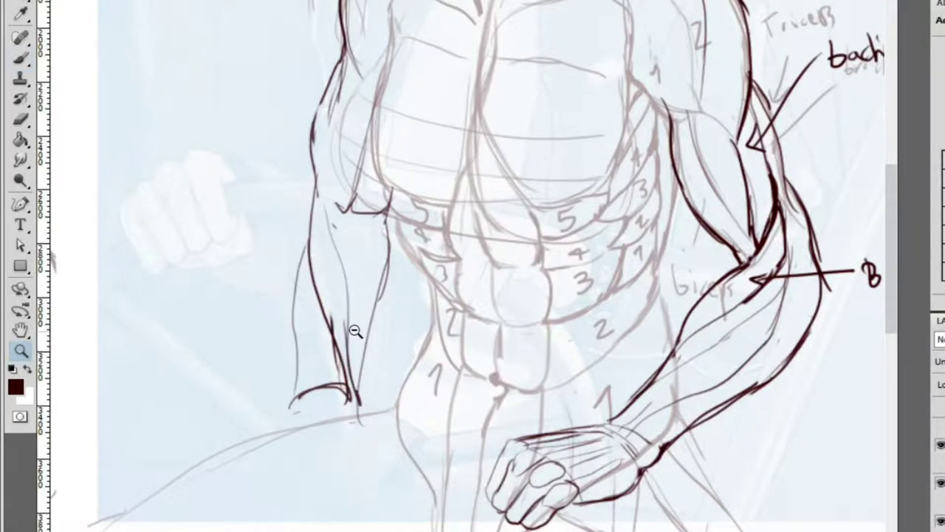
{"action": "left_click_drag", "start_coordinate": [356, 331], "coordinate": [382, 317]}
{"action": "key", "text": "b"}
{"action": "mouse_move", "coordinate": [323, 431]}
{"action": "left_mouse_down"}
{"action": "mouse_move", "coordinate": [309, 257]}
{"action": "mouse_move", "coordinate": [319, 340]}
{"action": "left_mouse_up"}
{"action": "key", "text": "e"}
{"action": "key", "text": "b"}
{"action": "left_click_drag", "start_coordinate": [319, 269], "coordinate": [316, 386]}
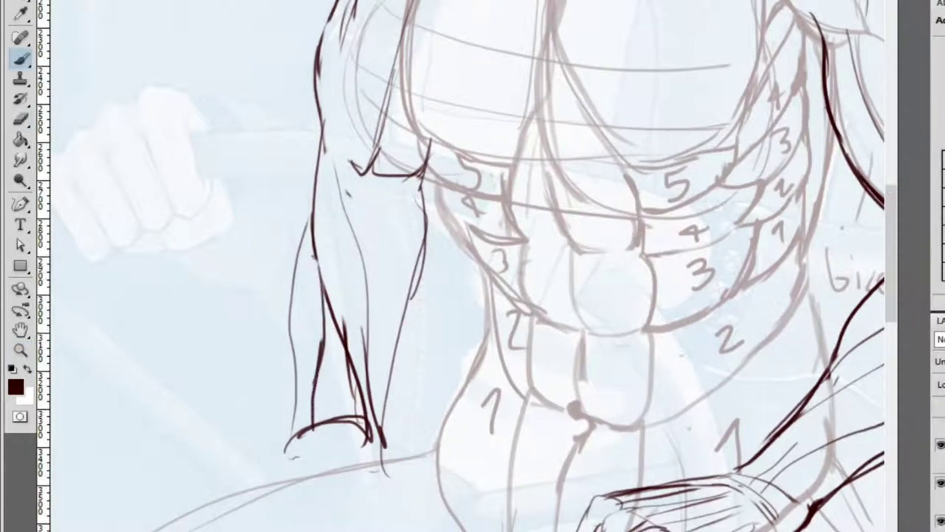
Strengthen the outer contour of the right forearm down to the wrist and mark the outer wrist bone
{"action": "left_click_drag", "start_coordinate": [307, 223], "coordinate": [299, 428]}
{"action": "mouse_move", "coordinate": [304, 362]}
{"action": "left_mouse_down"}
{"action": "mouse_move", "coordinate": [307, 410]}
{"action": "mouse_move", "coordinate": [306, 353]}
{"action": "mouse_move", "coordinate": [305, 426]}
{"action": "mouse_move", "coordinate": [302, 342]}
{"action": "left_mouse_up"}
{"action": "key", "text": "e"}
{"action": "key", "text": "b"}
{"action": "mouse_move", "coordinate": [296, 435]}
{"action": "left_mouse_down"}
{"action": "mouse_move", "coordinate": [302, 247]}
{"action": "mouse_move", "coordinate": [315, 251]}
{"action": "mouse_move", "coordinate": [325, 437]}
{"action": "left_mouse_up"}
{"action": "left_click_drag", "start_coordinate": [389, 369], "coordinate": [372, 349]}
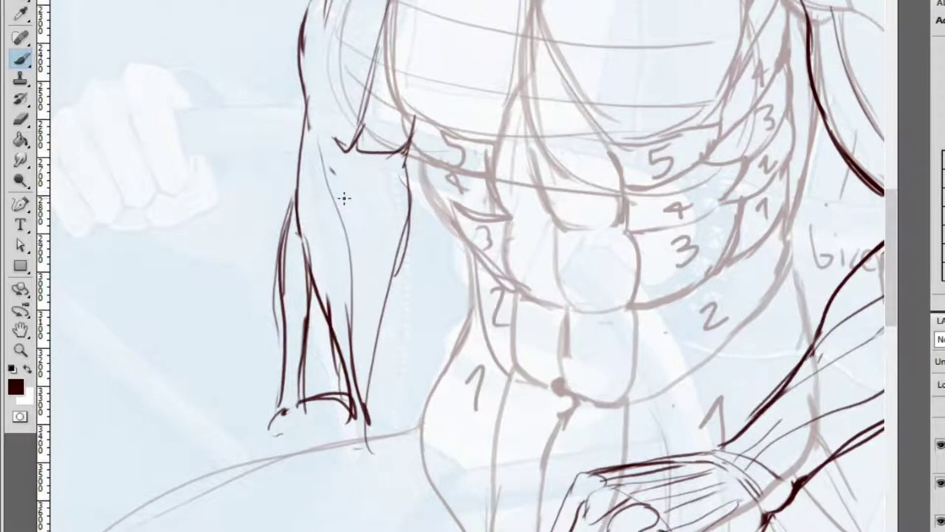
Erase the light guide line inside the right forearm and draw both long edges of the brachioradialis from elbow to wrist
{"action": "key", "text": "e"}
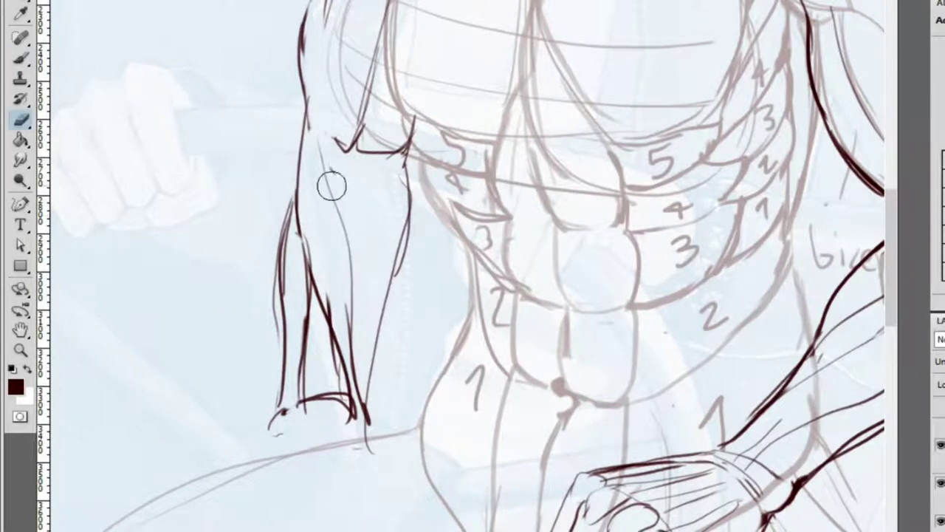
{"action": "mouse_move", "coordinate": [332, 185]}
{"action": "left_mouse_down"}
{"action": "mouse_move", "coordinate": [332, 214]}
{"action": "mouse_move", "coordinate": [333, 170]}
{"action": "left_mouse_up"}
{"action": "key", "text": "b"}
{"action": "left_click_drag", "start_coordinate": [303, 115], "coordinate": [351, 347]}
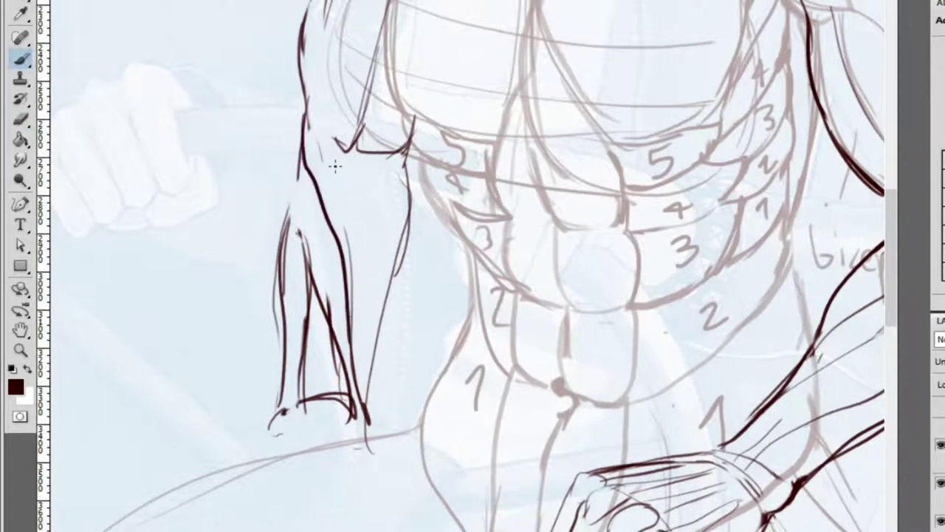
{"action": "key", "text": "ctrl+z"}
{"action": "left_click_drag", "start_coordinate": [299, 129], "coordinate": [355, 360]}
{"action": "left_click_drag", "start_coordinate": [341, 144], "coordinate": [369, 410]}
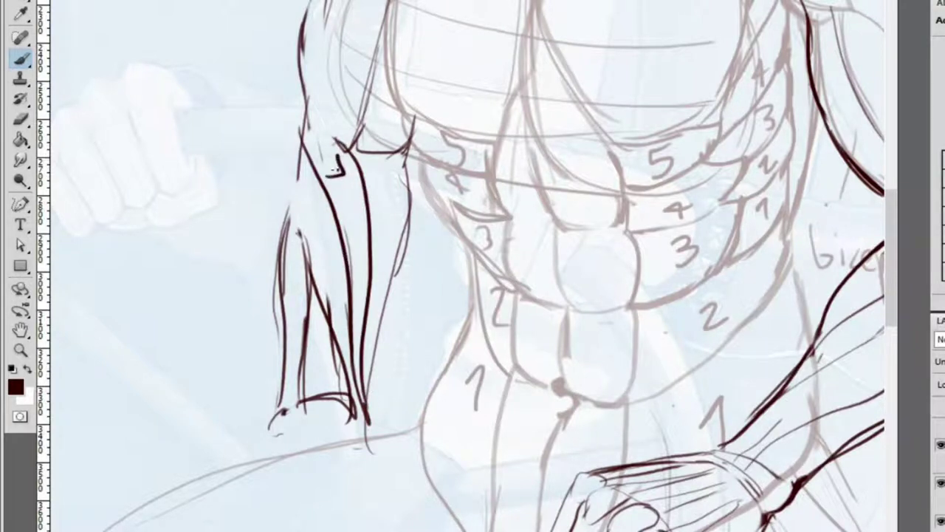
Add an arrow to the muscle at the right elbow and hand-letter the label "brachioradialis" beside it
{"action": "left_click_drag", "start_coordinate": [336, 173], "coordinate": [193, 141]}
{"action": "mouse_move", "coordinate": [79, 101]}
{"action": "left_mouse_down"}
{"action": "mouse_move", "coordinate": [94, 130]}
{"action": "mouse_move", "coordinate": [109, 131]}
{"action": "left_mouse_up"}
{"action": "left_click", "coordinate": [116, 116]}
{"action": "mouse_move", "coordinate": [123, 123]}
{"action": "left_mouse_down"}
{"action": "mouse_move", "coordinate": [118, 132]}
{"action": "mouse_move", "coordinate": [127, 133]}
{"action": "left_mouse_up"}
{"action": "mouse_move", "coordinate": [134, 93]}
{"action": "left_mouse_down"}
{"action": "mouse_move", "coordinate": [136, 133]}
{"action": "mouse_move", "coordinate": [150, 133]}
{"action": "left_mouse_up"}
{"action": "mouse_move", "coordinate": [156, 118]}
{"action": "left_mouse_down"}
{"action": "mouse_move", "coordinate": [157, 132]}
{"action": "mouse_move", "coordinate": [191, 103]}
{"action": "left_mouse_up"}
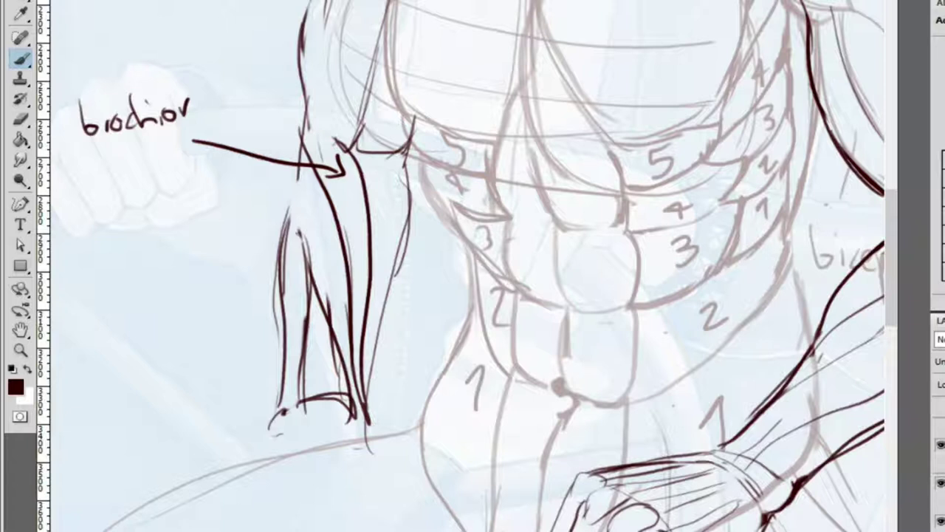
{"action": "left_click_drag", "start_coordinate": [195, 102], "coordinate": [207, 110]}
{"action": "left_click_drag", "start_coordinate": [213, 75], "coordinate": [215, 111]}
{"action": "left_click", "coordinate": [222, 88]}
{"action": "mouse_move", "coordinate": [219, 97]}
{"action": "left_mouse_down"}
{"action": "mouse_move", "coordinate": [221, 109]}
{"action": "mouse_move", "coordinate": [226, 93]}
{"action": "mouse_move", "coordinate": [239, 93]}
{"action": "left_mouse_up"}
{"action": "left_click", "coordinate": [232, 62]}
{"action": "left_click_drag", "start_coordinate": [247, 55], "coordinate": [246, 95]}
{"action": "mouse_move", "coordinate": [255, 71]}
{"action": "left_mouse_down"}
{"action": "mouse_move", "coordinate": [256, 85]}
{"action": "mouse_move", "coordinate": [318, 159]}
{"action": "left_mouse_up"}
Draw the muscle's upper end across the right elbow and extend a contour up the outer upper arm
{"action": "key", "text": "e"}
{"action": "key", "text": "b"}
{"action": "mouse_move", "coordinate": [299, 93]}
{"action": "left_mouse_down"}
{"action": "mouse_move", "coordinate": [318, 174]}
{"action": "mouse_move", "coordinate": [344, 164]}
{"action": "left_mouse_up"}
{"action": "left_click_drag", "start_coordinate": [318, 59], "coordinate": [335, 151]}
{"action": "left_click_drag", "start_coordinate": [318, 222], "coordinate": [356, 37]}
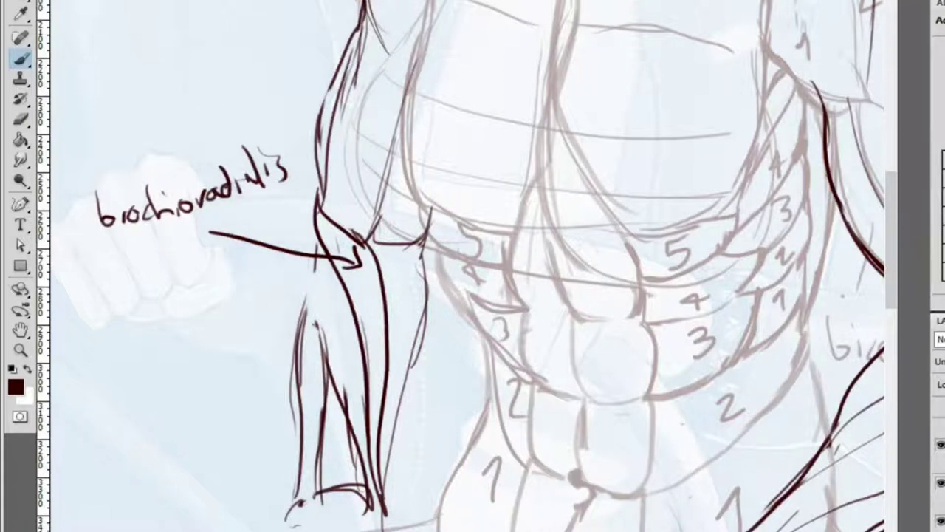
Hand-letter the label "brachialis" beside the right upper arm with an arrow to its outer muscle
{"action": "mouse_move", "coordinate": [76, 93]}
{"action": "left_mouse_down"}
{"action": "mouse_move", "coordinate": [114, 124]}
{"action": "mouse_move", "coordinate": [152, 111]}
{"action": "left_mouse_up"}
{"action": "mouse_move", "coordinate": [137, 77]}
{"action": "left_mouse_down"}
{"action": "mouse_move", "coordinate": [143, 103]}
{"action": "mouse_move", "coordinate": [160, 116]}
{"action": "left_mouse_up"}
{"action": "left_click_drag", "start_coordinate": [167, 98], "coordinate": [173, 113]}
{"action": "left_click", "coordinate": [167, 87]}
{"action": "left_click_drag", "start_coordinate": [189, 81], "coordinate": [195, 98]}
{"action": "mouse_move", "coordinate": [193, 58]}
{"action": "left_mouse_down"}
{"action": "mouse_move", "coordinate": [199, 89]}
{"action": "mouse_move", "coordinate": [213, 87]}
{"action": "left_mouse_up"}
{"action": "mouse_move", "coordinate": [235, 64]}
{"action": "left_mouse_down"}
{"action": "mouse_move", "coordinate": [221, 84]}
{"action": "mouse_move", "coordinate": [295, 92]}
{"action": "mouse_move", "coordinate": [292, 110]}
{"action": "left_mouse_up"}
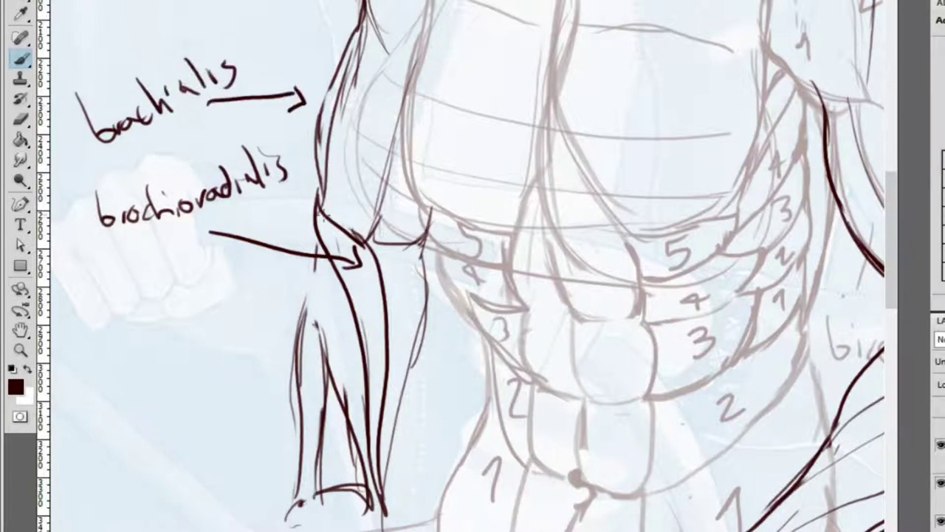
Darken the outer and inner edges of the right brachialis and the tapering lower end of the biceps at the elbow
{"action": "left_click_drag", "start_coordinate": [323, 217], "coordinate": [341, 53]}
{"action": "key", "text": "ctrl+z"}
{"action": "left_click_drag", "start_coordinate": [320, 219], "coordinate": [365, 34]}
{"action": "left_click_drag", "start_coordinate": [361, 52], "coordinate": [353, 254]}
{"action": "mouse_move", "coordinate": [390, 145]}
{"action": "left_mouse_down"}
{"action": "mouse_move", "coordinate": [359, 243]}
{"action": "mouse_move", "coordinate": [424, 226]}
{"action": "left_mouse_up"}
{"action": "left_click_drag", "start_coordinate": [412, 125], "coordinate": [385, 269]}
Draw the lower edge of the right deltoid across the upper arm and carry it up along the armpit
{"action": "key", "text": "e"}
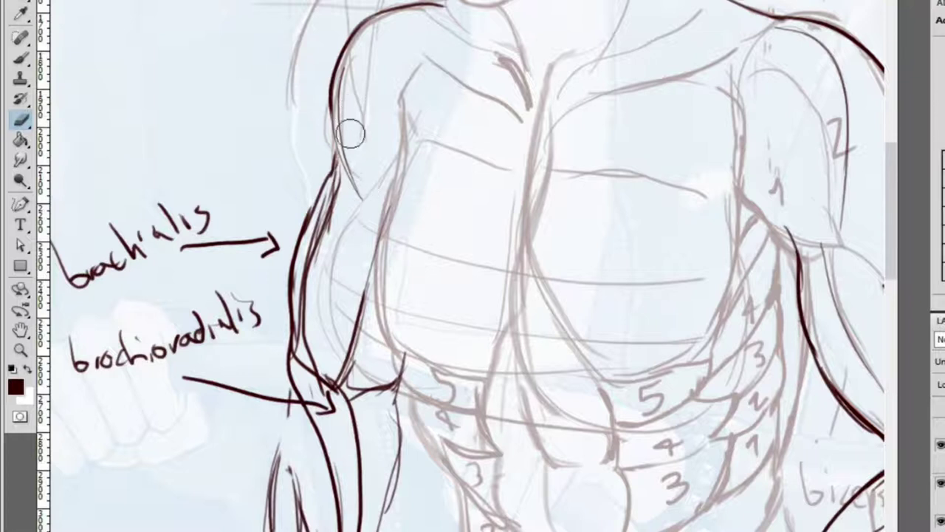
{"action": "key", "text": "b"}
{"action": "mouse_move", "coordinate": [327, 204]}
{"action": "left_mouse_down"}
{"action": "mouse_move", "coordinate": [378, 116]}
{"action": "mouse_move", "coordinate": [410, 107]}
{"action": "left_mouse_up"}
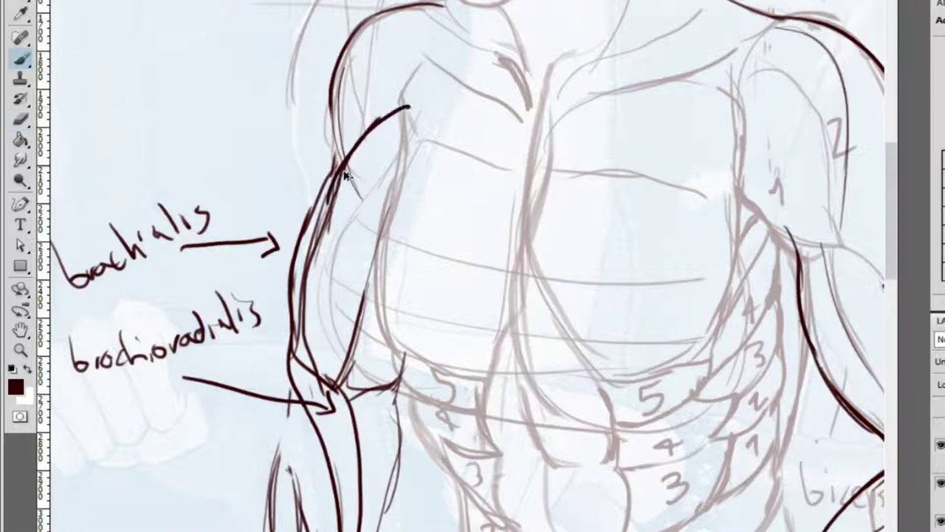
{"action": "key", "text": "ctrl+z"}
{"action": "key", "text": "ctrl+z"}
{"action": "mouse_move", "coordinate": [336, 193]}
{"action": "left_mouse_down"}
{"action": "mouse_move", "coordinate": [409, 89]}
{"action": "mouse_move", "coordinate": [414, 37]}
{"action": "left_mouse_up"}
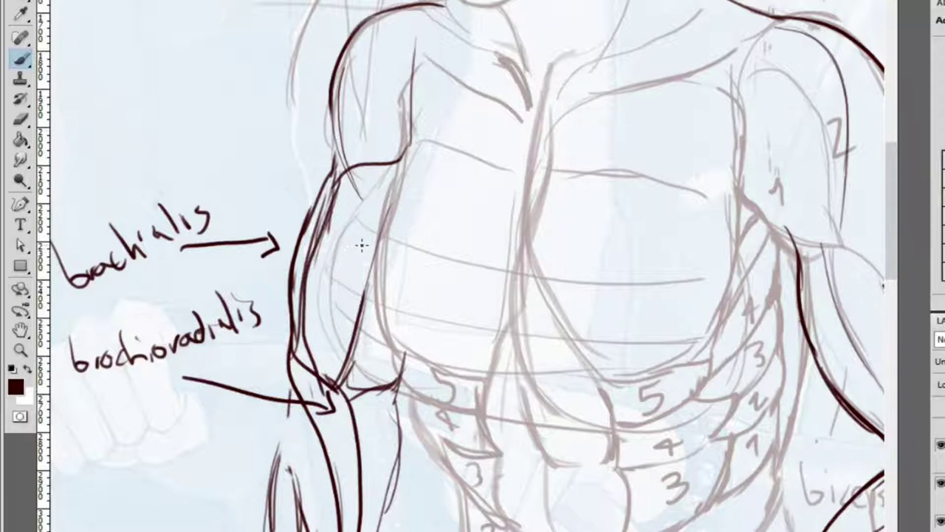
Darken the outer contour of the right deltoid and outline the muscle's upper edge along the shoulder
{"action": "left_click_drag", "start_coordinate": [335, 182], "coordinate": [332, 71]}
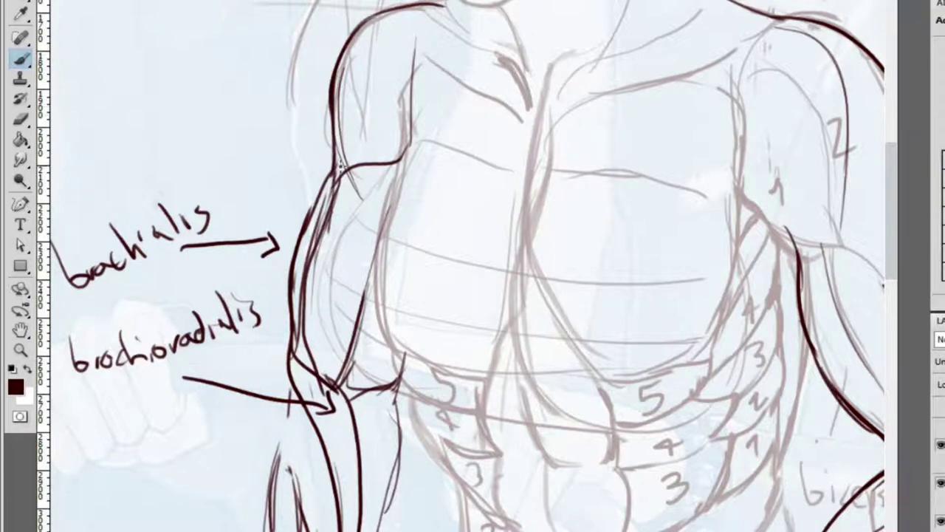
{"action": "left_click_drag", "start_coordinate": [340, 167], "coordinate": [371, 30]}
{"action": "mouse_move", "coordinate": [331, 68]}
{"action": "left_mouse_down"}
{"action": "mouse_move", "coordinate": [423, 25]}
{"action": "mouse_move", "coordinate": [464, 37]}
{"action": "left_mouse_up"}
{"action": "left_click_drag", "start_coordinate": [461, 34], "coordinate": [376, 38]}
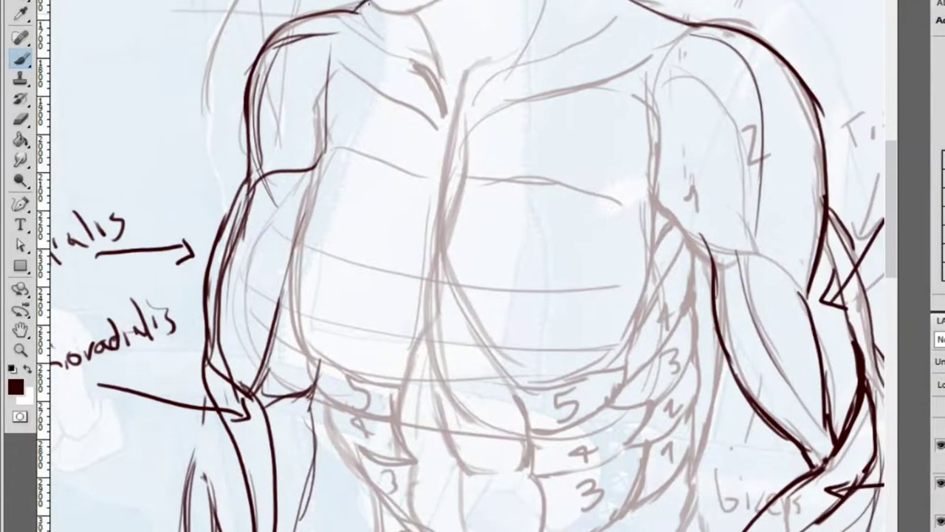
Draw the right collarbone from the neck to the breastbone and darken the slope from the neck to the left shoulder
{"action": "scroll", "coordinate": [361, 9], "scroll_direction": "up", "scroll_amount": 5}
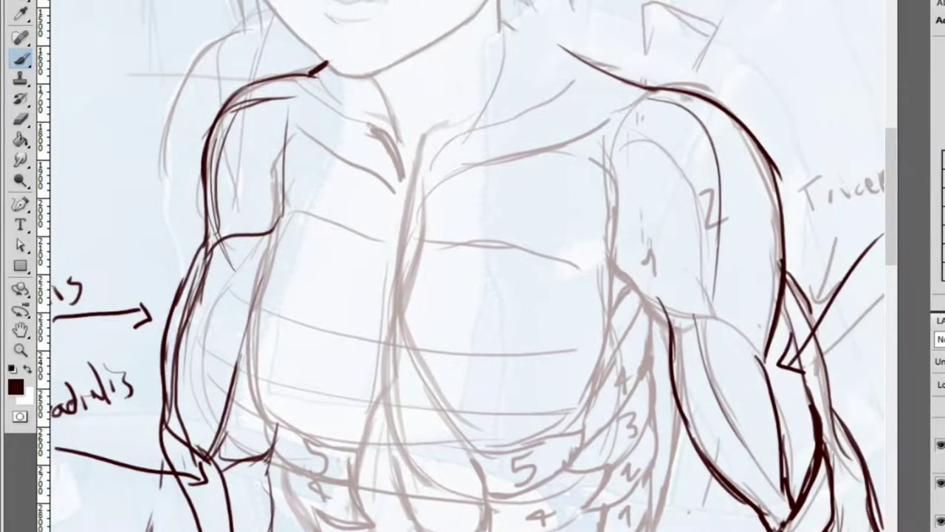
{"action": "left_click_drag", "start_coordinate": [324, 84], "coordinate": [390, 103]}
{"action": "left_click_drag", "start_coordinate": [510, 24], "coordinate": [613, 75]}
{"action": "key", "text": "ctrl+z"}
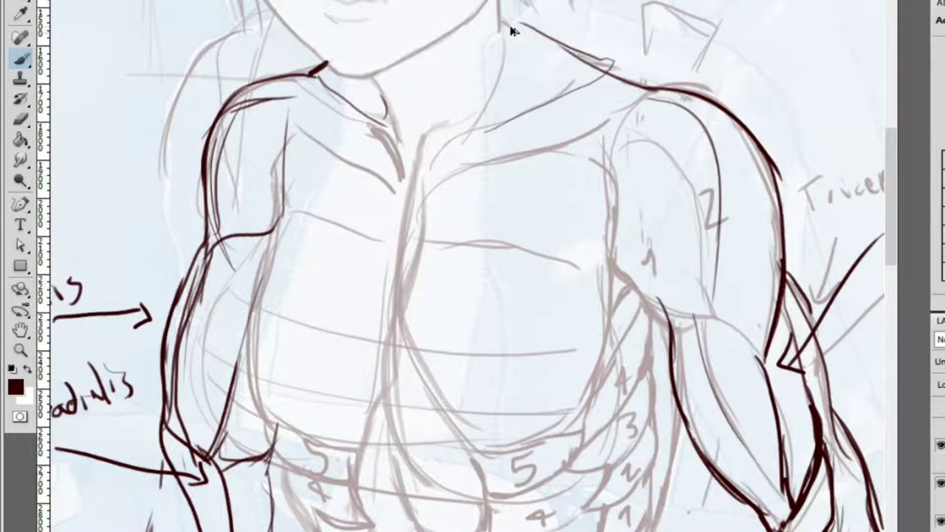
{"action": "left_click_drag", "start_coordinate": [513, 30], "coordinate": [609, 87]}
Draw the left collarbone from the breastbone to the shoulder and redraw the neck-to-shoulder slope above it
{"action": "key", "text": "z"}
{"action": "left_click", "coordinate": [583, 119]}
{"action": "left_click", "coordinate": [597, 122]}
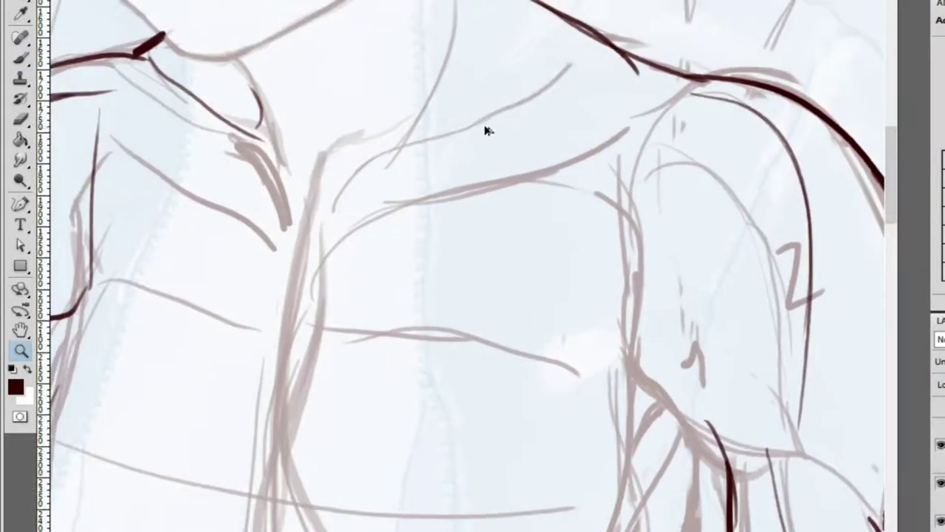
{"action": "key", "text": "b"}
{"action": "left_click_drag", "start_coordinate": [342, 213], "coordinate": [635, 65]}
{"action": "left_click_drag", "start_coordinate": [494, 0], "coordinate": [638, 58]}
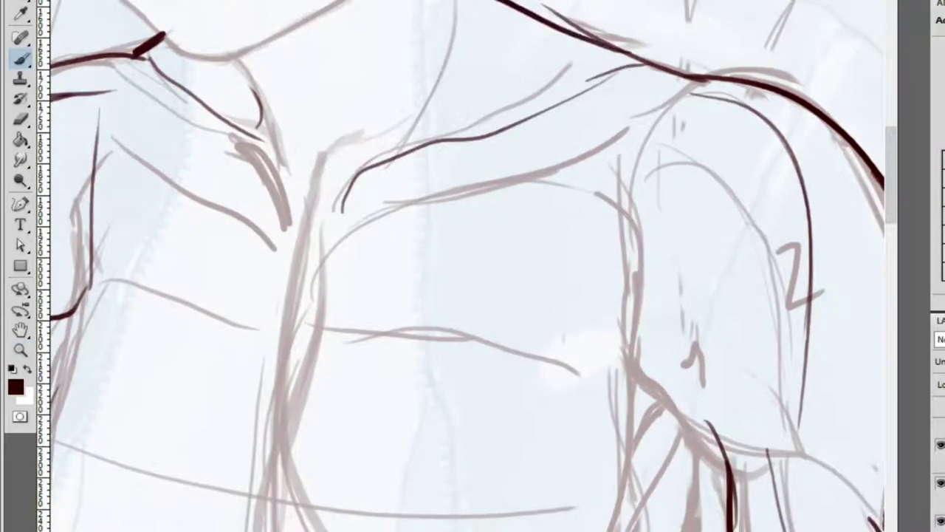
{"action": "key", "text": "ctrl+z"}
{"action": "left_click_drag", "start_coordinate": [533, 0], "coordinate": [667, 79]}
{"action": "key", "text": "z"}
{"action": "left_click", "coordinate": [556, 51], "text": "alt"}
{"action": "left_click", "coordinate": [596, 55], "text": "alt"}
{"action": "left_click", "coordinate": [578, 29], "text": "alt"}
{"action": "key", "text": "b"}
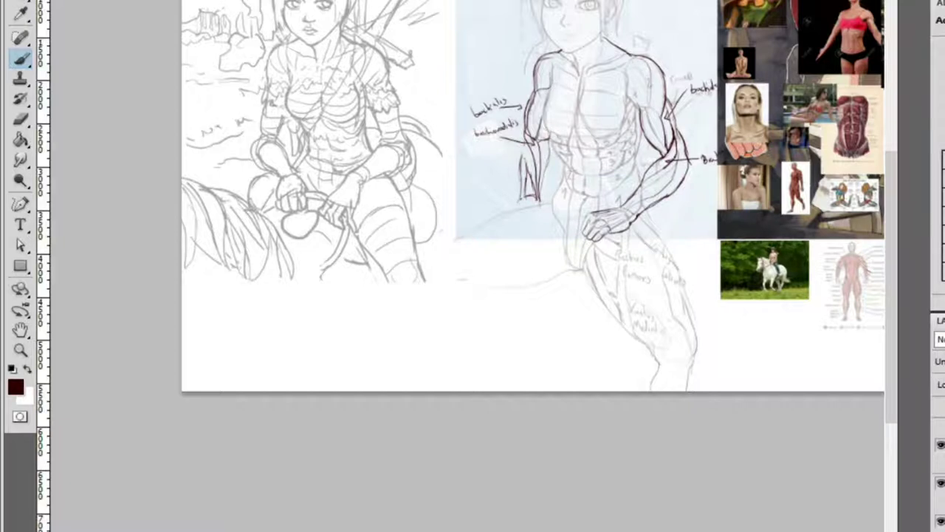
Redraw the outer and inner contours of the right forearm from the elbow toward the wrist
{"action": "key", "text": "z"}
{"action": "left_click", "coordinate": [514, 137]}
{"action": "left_click", "coordinate": [515, 137]}
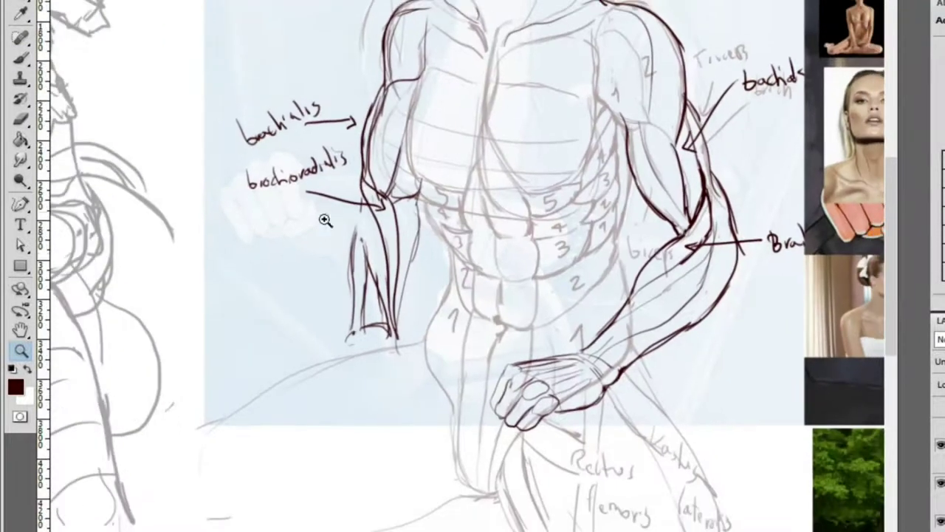
{"action": "left_click", "coordinate": [514, 136]}
{"action": "key", "text": "b"}
{"action": "left_click_drag", "start_coordinate": [478, 62], "coordinate": [452, 349]}
{"action": "key", "text": "ctrl+z"}
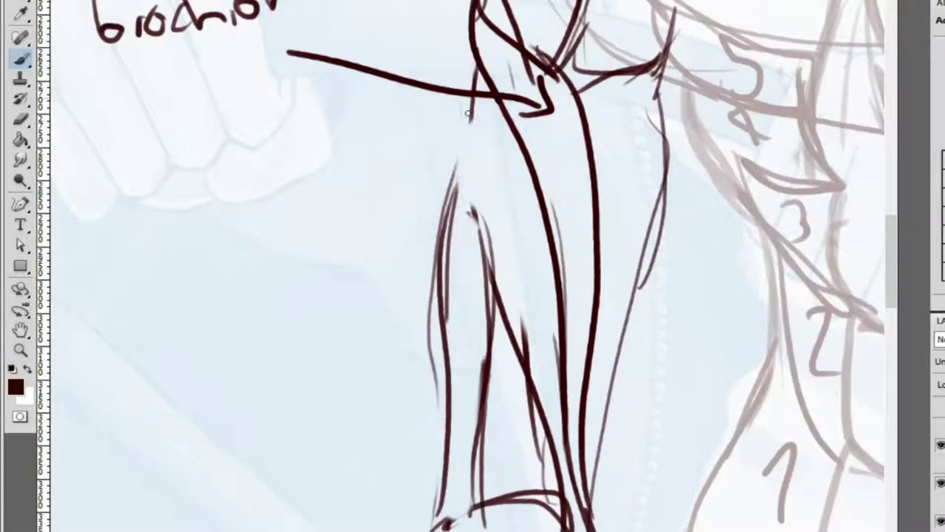
{"action": "left_click_drag", "start_coordinate": [475, 70], "coordinate": [442, 316]}
{"action": "left_click_drag", "start_coordinate": [659, 78], "coordinate": [627, 428]}
{"action": "key", "text": "z"}
{"action": "left_click", "coordinate": [627, 429], "text": "alt"}
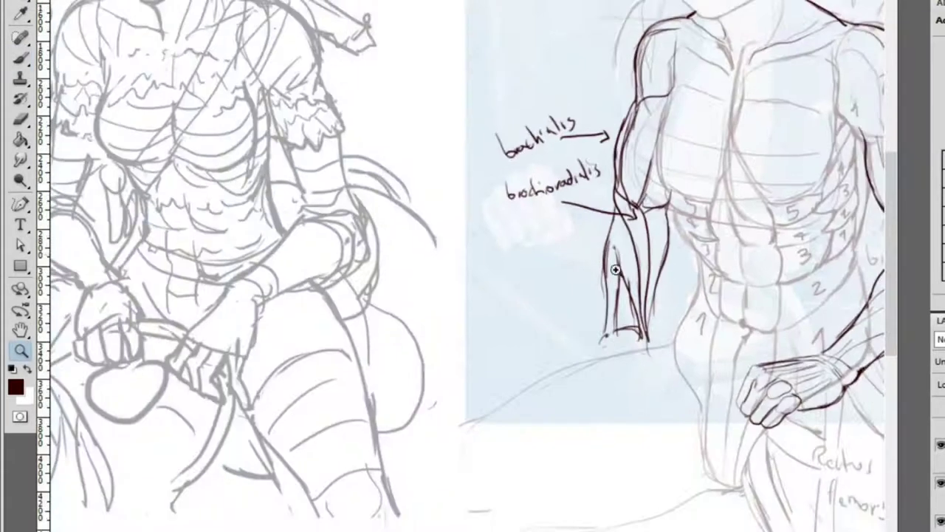
{"action": "key", "text": "e"}
{"action": "key", "text": "z"}
{"action": "key", "text": "b"}
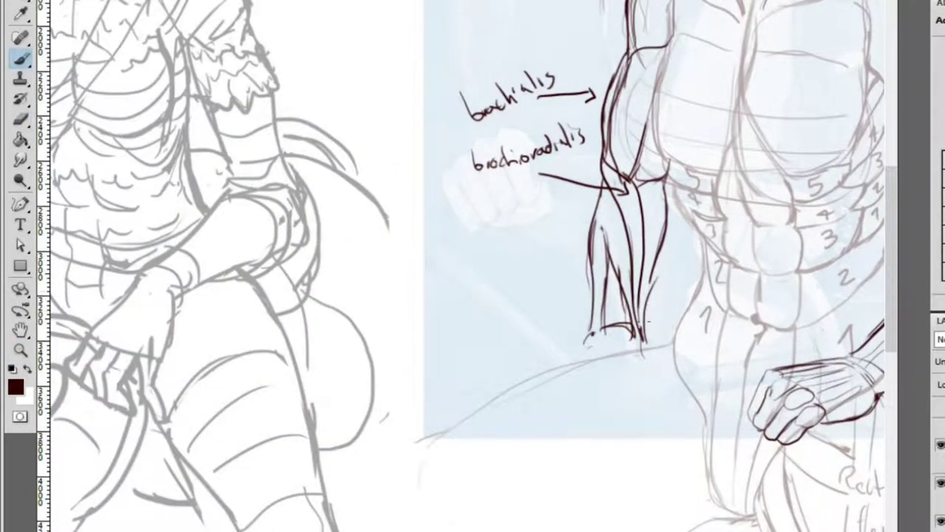
{"action": "key", "text": "z"}
{"action": "left_click", "coordinate": [647, 317], "text": "alt"}
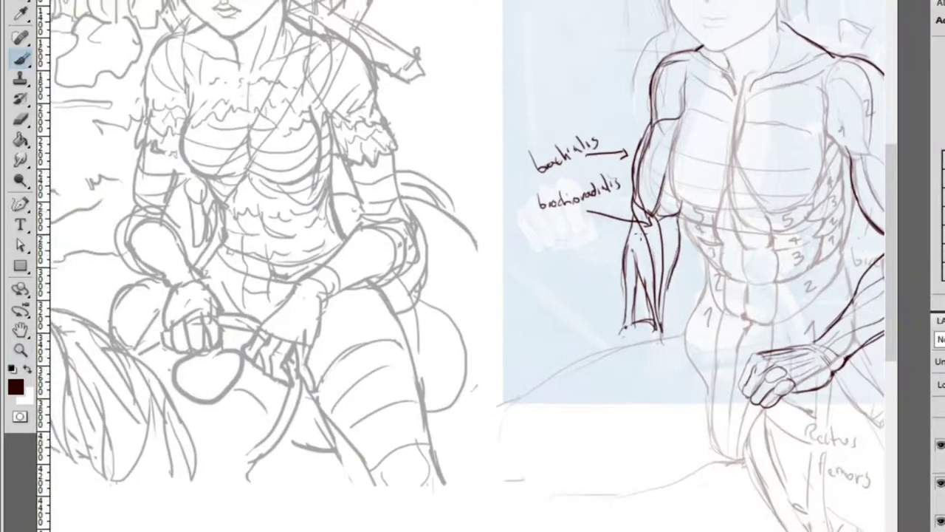
Paste the red torso muscle render onto the canvas and place it below the horse photo with the other references
{"action": "left_click_drag", "start_coordinate": [834, 142], "coordinate": [412, 112]}
{"action": "key", "text": "z"}
{"action": "mouse_move", "coordinate": [748, 268]}
{"action": "left_mouse_down"}
{"action": "mouse_move", "coordinate": [657, 376]}
{"action": "mouse_move", "coordinate": [576, 193]}
{"action": "mouse_move", "coordinate": [618, 88]}
{"action": "left_mouse_up"}
{"action": "mouse_move", "coordinate": [552, 211]}
{"action": "left_mouse_down"}
{"action": "mouse_move", "coordinate": [791, 311]}
{"action": "mouse_move", "coordinate": [935, 350]}
{"action": "left_mouse_up"}
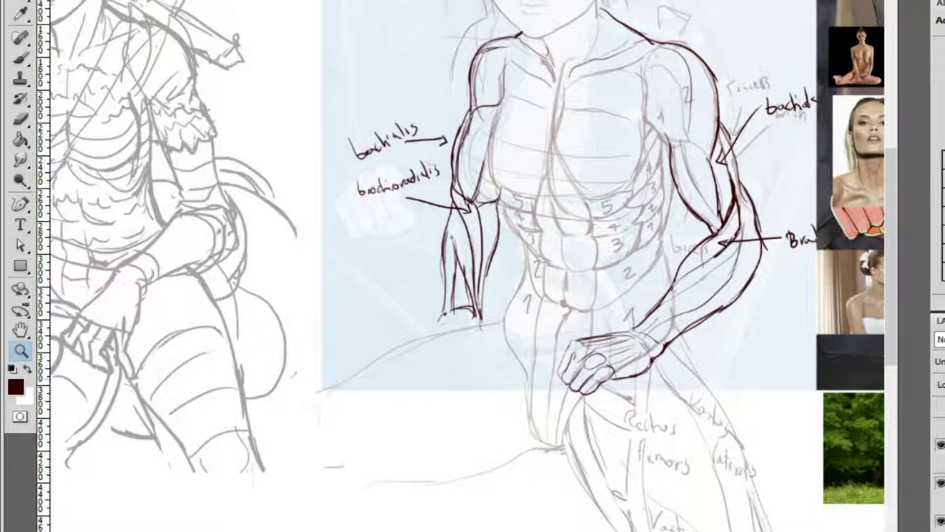
{"action": "key", "text": "ctrl+v"}
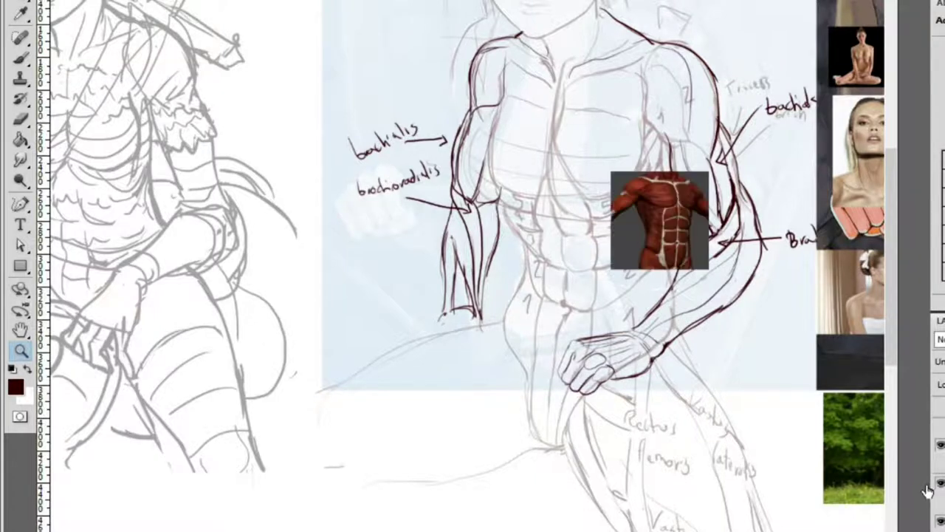
{"action": "left_click_drag", "start_coordinate": [665, 221], "coordinate": [639, 420]}
Examine the side, rib and abdominal muscles on the pasted torso reference up close
{"action": "key", "text": "z"}
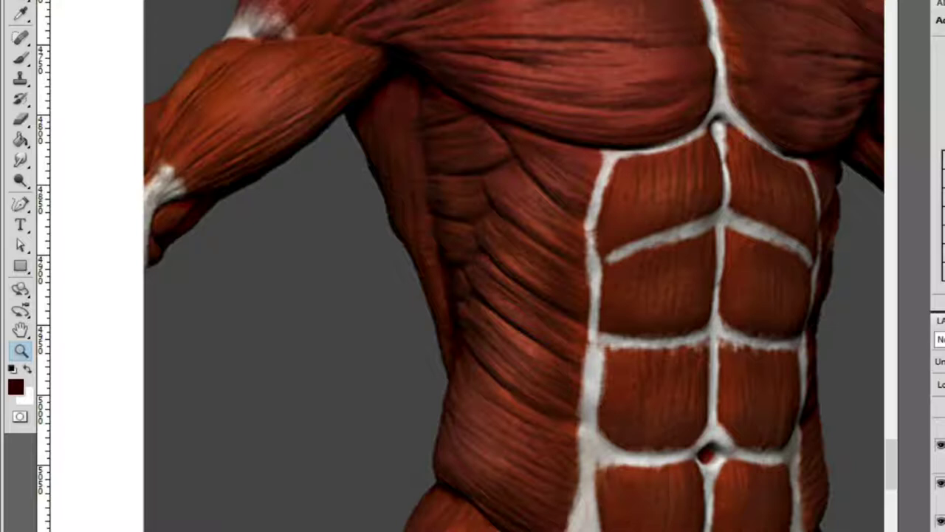
{"action": "left_click", "coordinate": [703, 443], "text": "alt"}
{"action": "scroll", "coordinate": [665, 394], "scroll_direction": "down", "scroll_amount": 2}
{"action": "scroll", "coordinate": [665, 394], "scroll_direction": "right", "scroll_amount": 2}
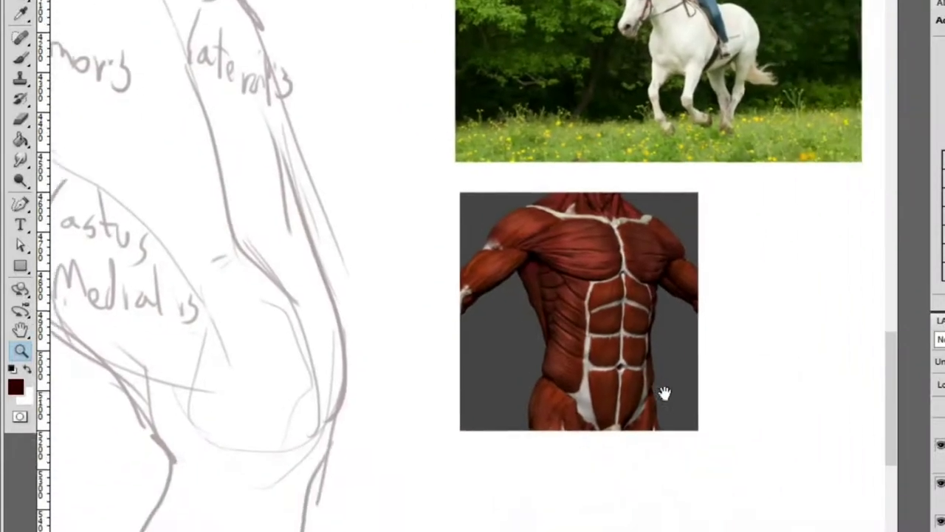
{"action": "left_click", "coordinate": [677, 354]}
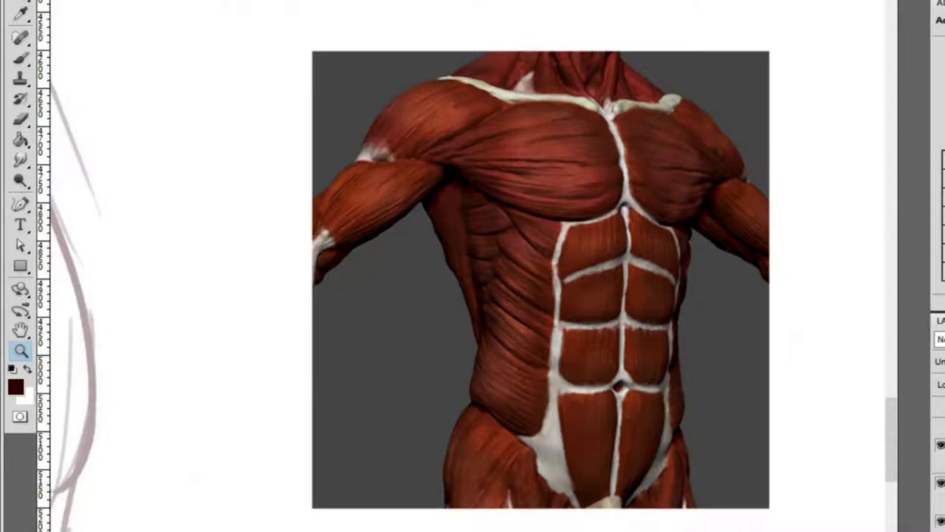
{"action": "left_click_drag", "start_coordinate": [782, 503], "coordinate": [559, 436]}
{"action": "left_click", "coordinate": [559, 435], "text": "alt"}
{"action": "left_click", "coordinate": [373, 314]}
{"action": "left_click", "coordinate": [423, 312]}
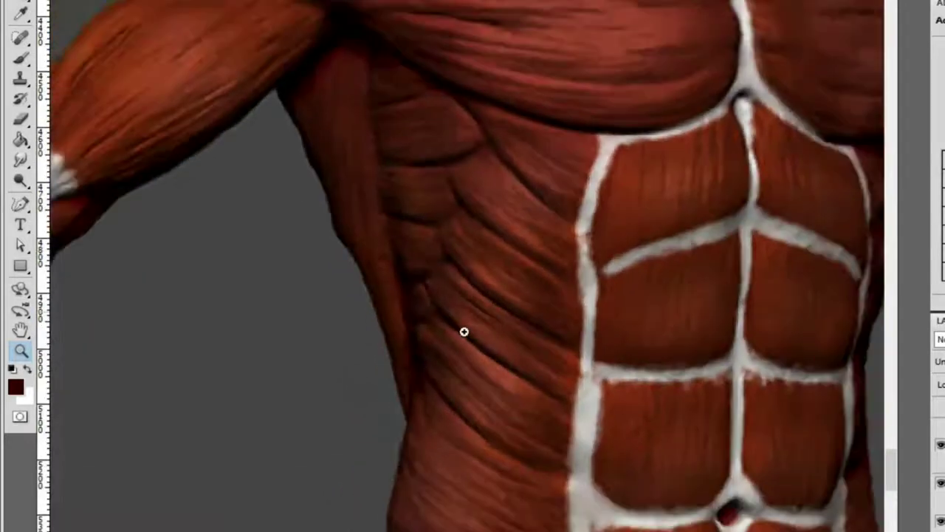
{"action": "left_click", "coordinate": [465, 331], "text": "alt"}
{"action": "left_click", "coordinate": [435, 332]}
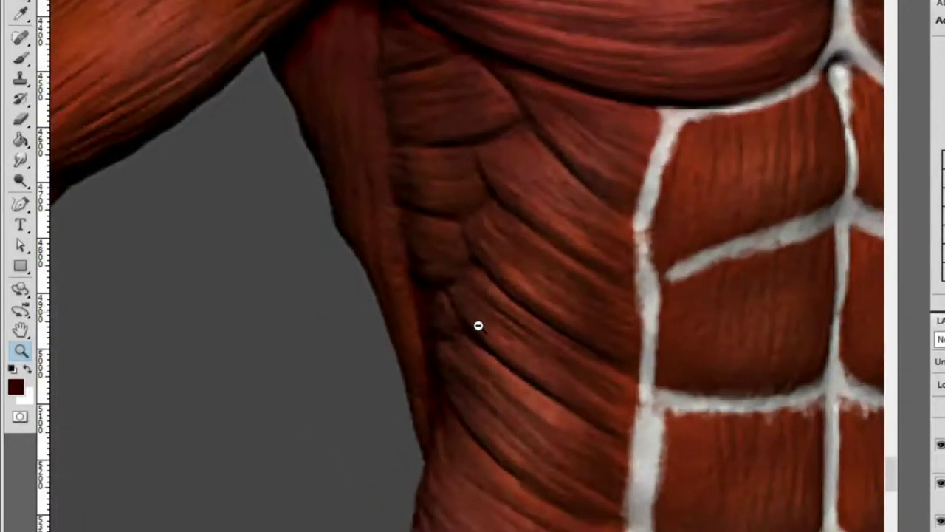
{"action": "left_click", "coordinate": [478, 326], "text": "alt"}
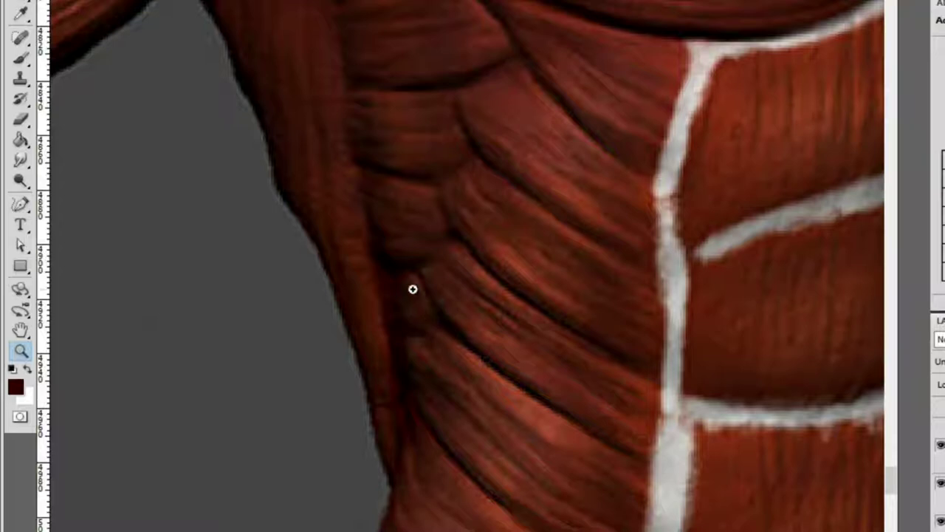
{"action": "left_click", "coordinate": [566, 228], "text": "alt"}
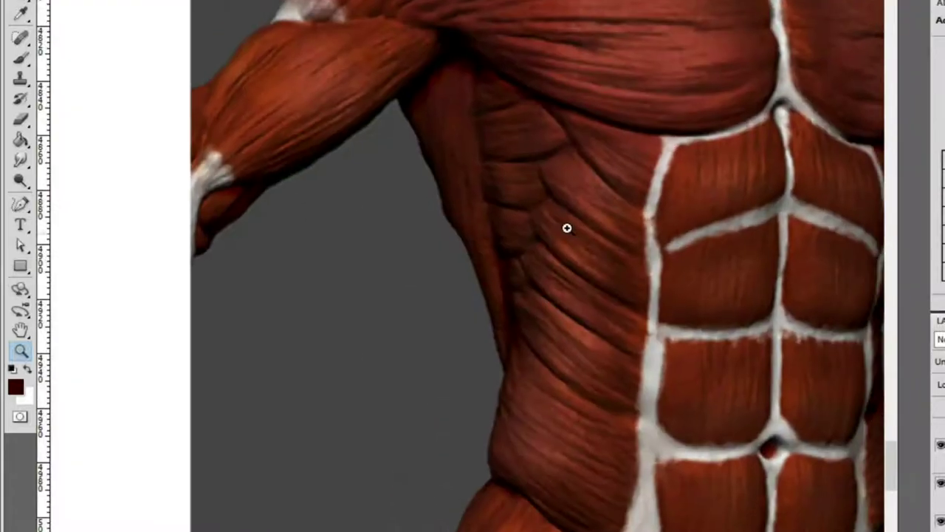
{"action": "left_click_drag", "start_coordinate": [818, 332], "coordinate": [603, 298]}
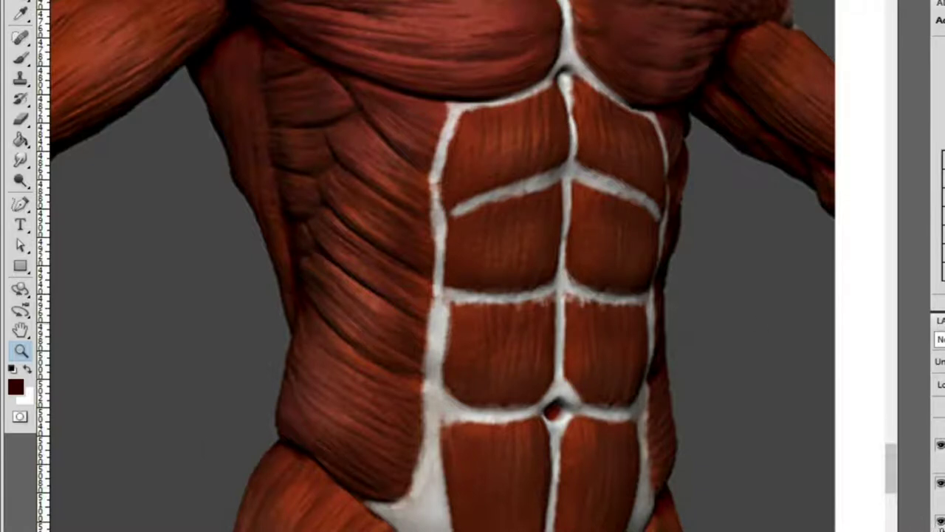
{"action": "left_click", "coordinate": [625, 215], "text": "alt"}
{"action": "left_click", "coordinate": [613, 259]}
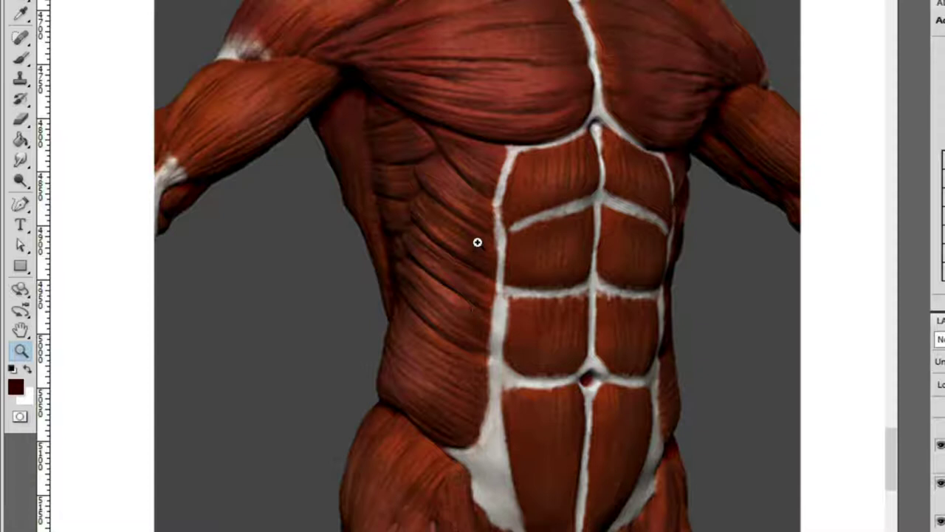
Examine the serratus anterior, external oblique and rectus abdominis on the front view of the coloured torso muscle chart
{"action": "left_click", "coordinate": [616, 308], "text": "alt"}
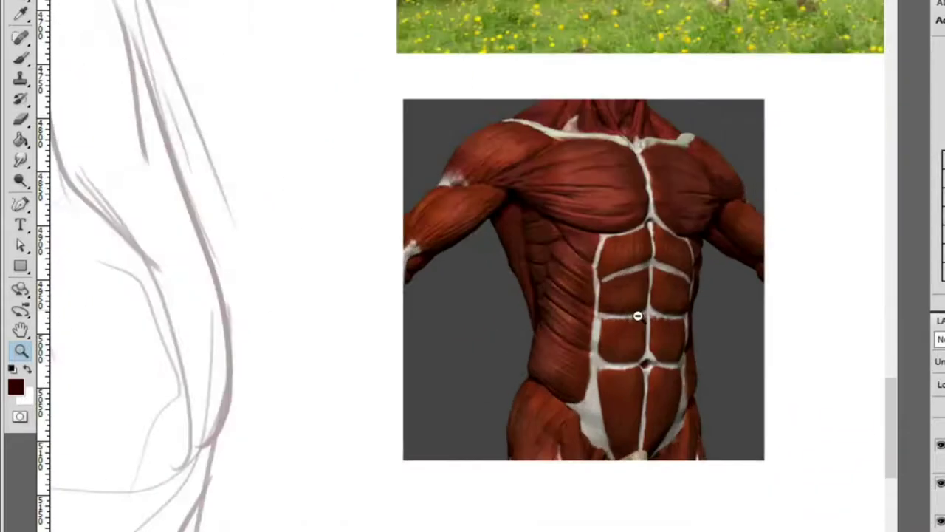
{"action": "scroll", "coordinate": [681, 180], "scroll_direction": "up", "scroll_amount": 5}
{"action": "left_click", "coordinate": [686, 359], "text": "alt"}
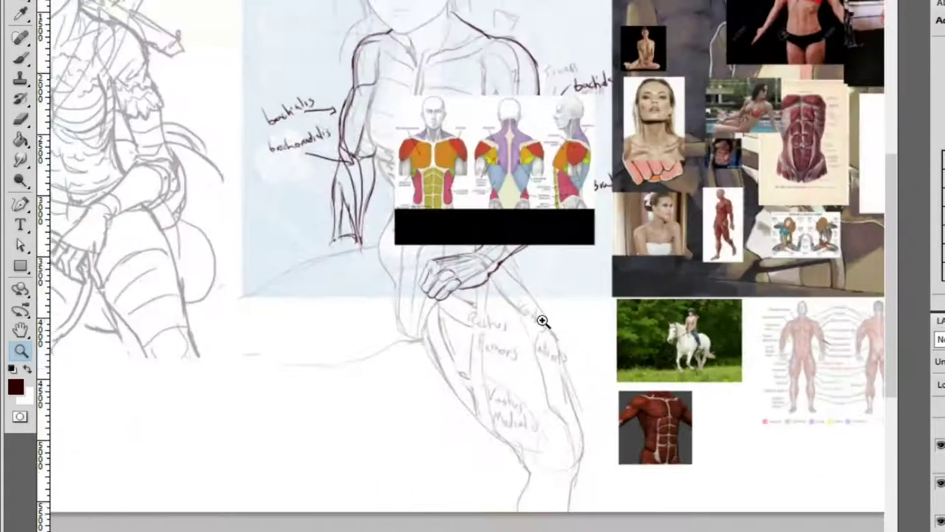
{"action": "left_click", "coordinate": [542, 320], "text": "alt"}
{"action": "left_click", "coordinate": [419, 250]}
{"action": "left_click", "coordinate": [419, 250]}
{"action": "left_click", "coordinate": [658, 226]}
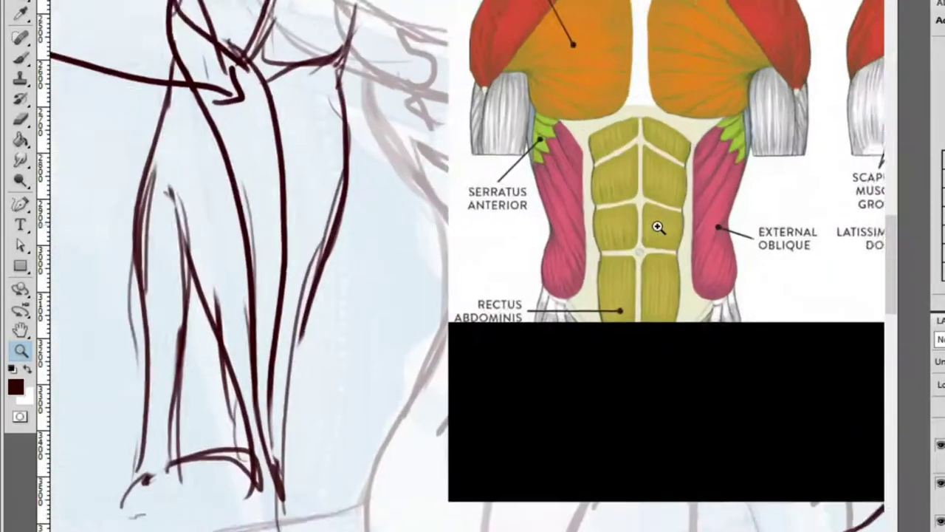
{"action": "left_click", "coordinate": [585, 262]}
{"action": "scroll", "coordinate": [638, 155], "scroll_direction": "right", "scroll_amount": 3}
{"action": "scroll", "coordinate": [638, 155], "scroll_direction": "up", "scroll_amount": 2}
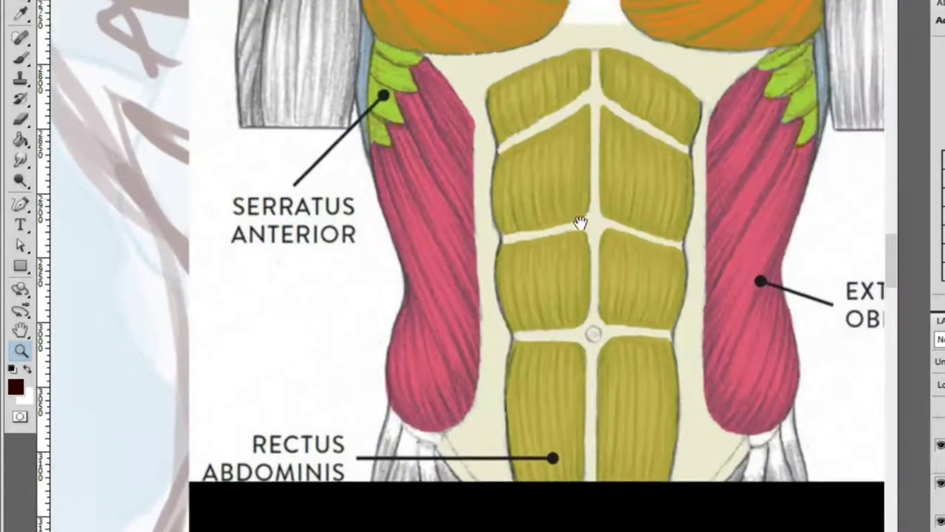
{"action": "left_click", "coordinate": [665, 263], "text": "alt"}
{"action": "left_click", "coordinate": [665, 264], "text": "alt"}
Examine the chest, rib and side muscles on the red torso render again for comparison with the coloured chart
{"action": "left_click_drag", "start_coordinate": [664, 263], "coordinate": [721, 405]}
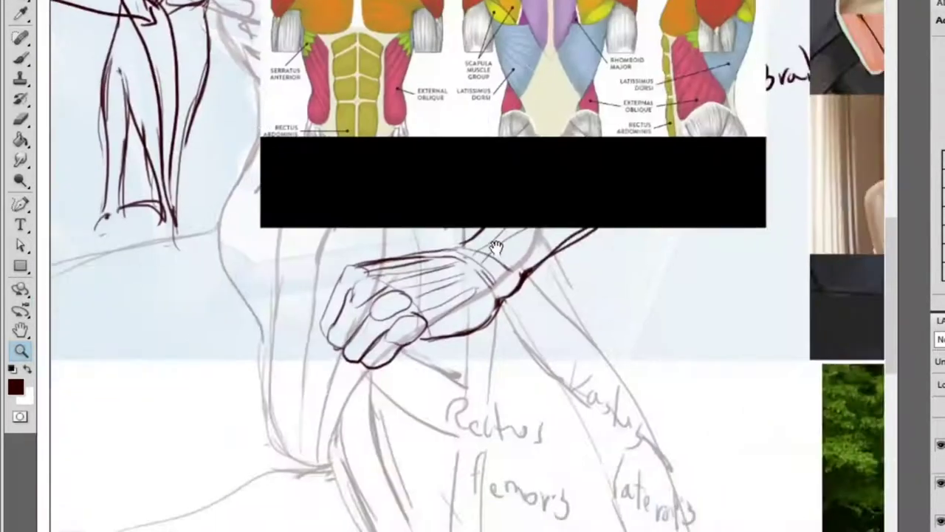
{"action": "left_click", "coordinate": [721, 406], "text": "ctrl"}
{"action": "left_click", "coordinate": [605, 517]}
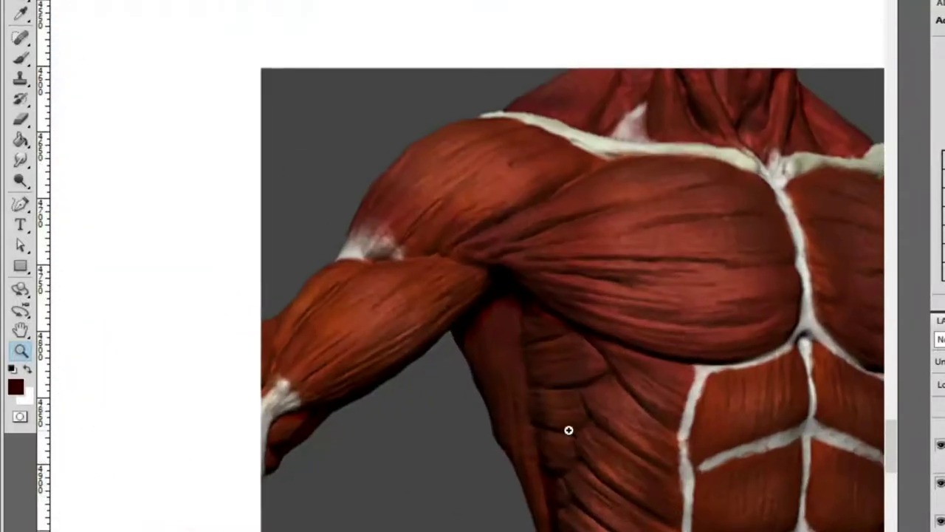
{"action": "left_click", "coordinate": [757, 401], "text": "alt"}
{"action": "left_click", "coordinate": [680, 333]}
{"action": "left_click", "coordinate": [521, 322], "text": "alt"}
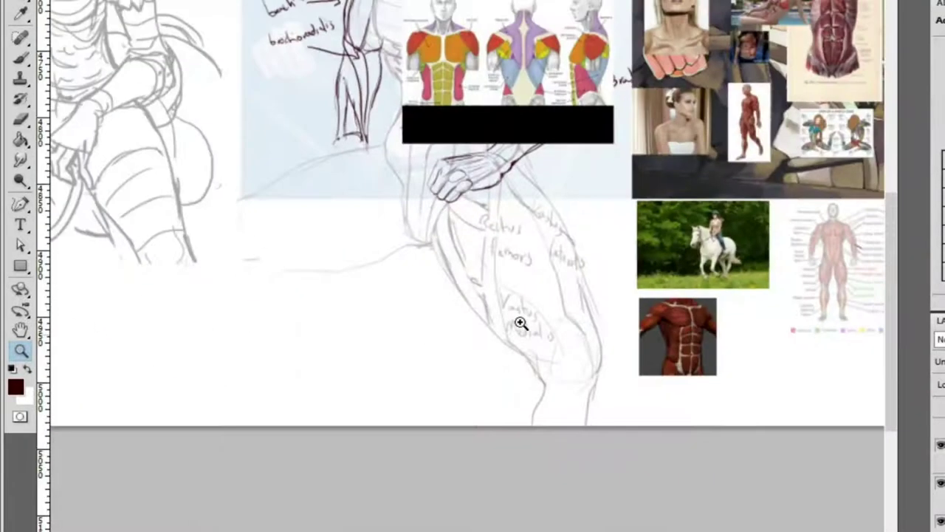
{"action": "left_click", "coordinate": [605, 333]}
{"action": "left_click", "coordinate": [605, 334]}
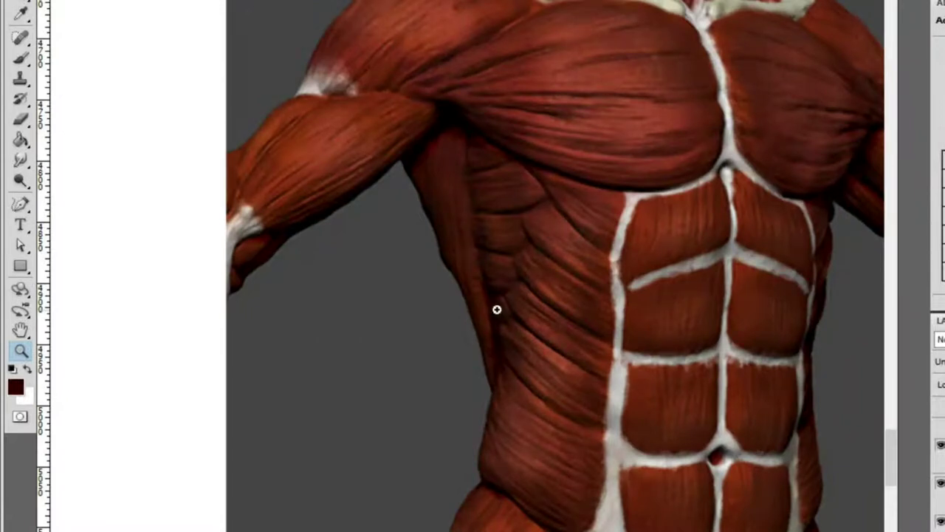
{"action": "mouse_move", "coordinate": [497, 310]}
{"action": "left_mouse_down"}
{"action": "mouse_move", "coordinate": [537, 57]}
{"action": "mouse_move", "coordinate": [468, 188]}
{"action": "mouse_move", "coordinate": [443, 192]}
{"action": "mouse_move", "coordinate": [545, 183]}
{"action": "mouse_move", "coordinate": [602, 211]}
{"action": "left_mouse_up"}
Compare the serratus and oblique shapes on the coloured torso chart with those on the pale full-body muscle chart
{"action": "key", "text": "b"}
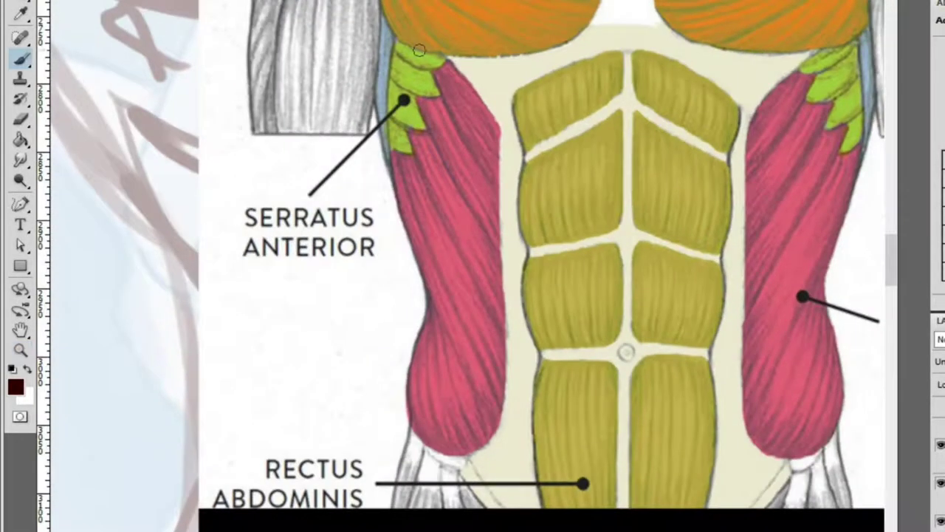
{"action": "key", "text": "z"}
{"action": "left_click_drag", "start_coordinate": [419, 50], "coordinate": [553, 148]}
{"action": "mouse_move", "coordinate": [779, 254]}
{"action": "left_mouse_down"}
{"action": "mouse_move", "coordinate": [454, 126]}
{"action": "mouse_move", "coordinate": [264, 74]}
{"action": "mouse_move", "coordinate": [344, 67]}
{"action": "mouse_move", "coordinate": [427, 233]}
{"action": "mouse_move", "coordinate": [448, 234]}
{"action": "left_mouse_up"}
{"action": "key", "text": "b"}
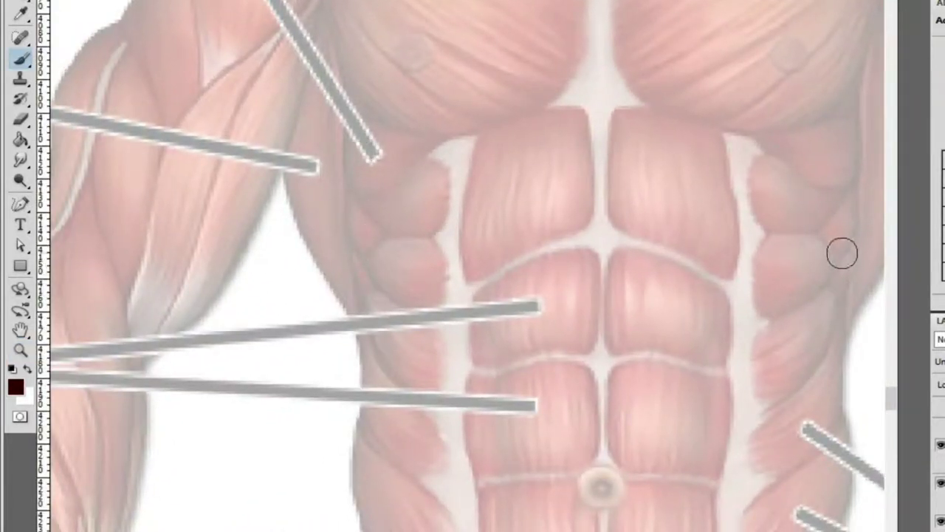
{"action": "key", "text": "z"}
{"action": "left_click", "coordinate": [829, 220], "text": "alt"}
{"action": "mouse_move", "coordinate": [830, 221]}
{"action": "left_mouse_down"}
{"action": "mouse_move", "coordinate": [749, 236]}
{"action": "mouse_move", "coordinate": [713, 276]}
{"action": "mouse_move", "coordinate": [812, 270]}
{"action": "left_mouse_up"}
{"action": "key", "text": "b"}
{"action": "mouse_move", "coordinate": [897, 211]}
{"action": "left_mouse_down"}
{"action": "mouse_move", "coordinate": [787, 245]}
{"action": "mouse_move", "coordinate": [650, 264]}
{"action": "left_mouse_up"}
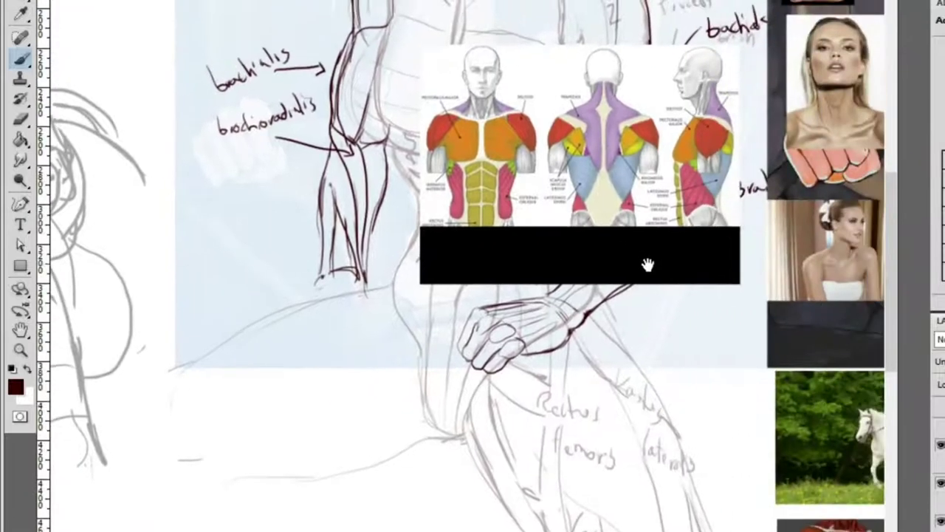
{"action": "key", "text": "z"}
{"action": "mouse_move", "coordinate": [475, 162]}
{"action": "left_mouse_down"}
{"action": "mouse_move", "coordinate": [596, 158]}
{"action": "mouse_move", "coordinate": [474, 162]}
{"action": "left_mouse_up"}
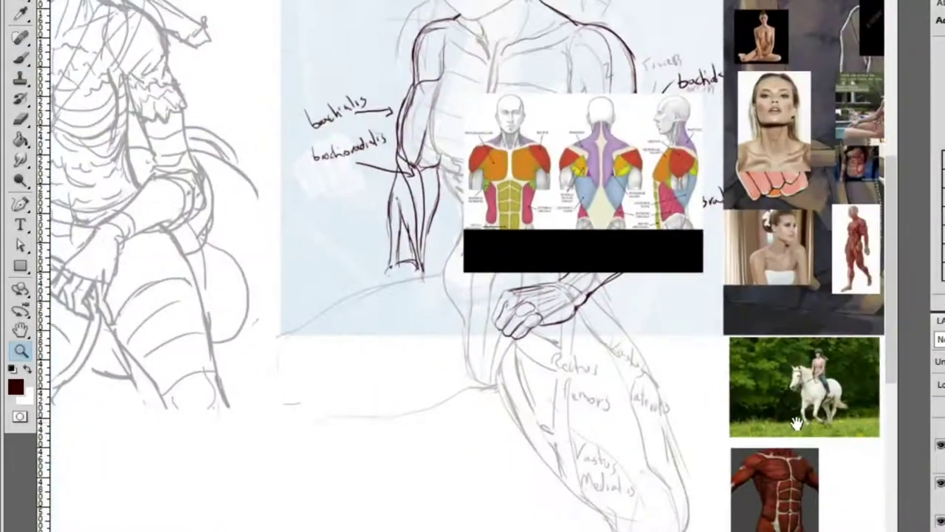
{"action": "left_click_drag", "start_coordinate": [797, 423], "coordinate": [594, 305]}
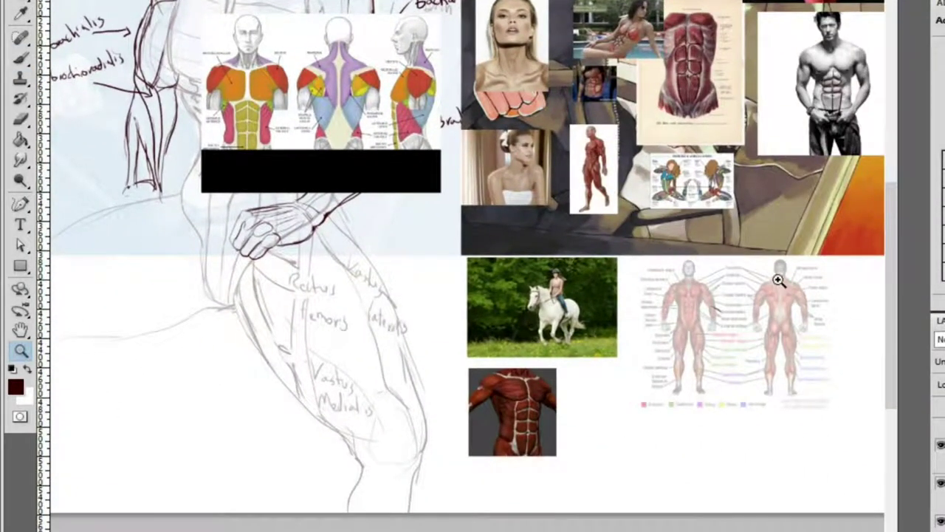
{"action": "scroll", "coordinate": [707, 207], "scroll_direction": "up", "scroll_amount": 3}
{"action": "scroll", "coordinate": [702, 208], "scroll_direction": "left", "scroll_amount": 8}
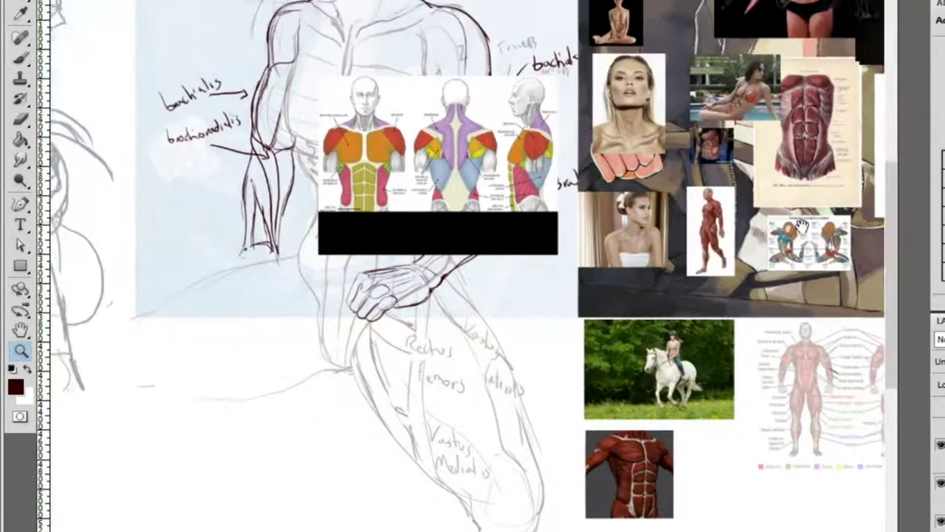
Sketch the right hand below the wrist as a simple block with a row of four knuckle ovals
{"action": "left_click", "coordinate": [372, 271]}
{"action": "key", "text": "b"}
{"action": "mouse_move", "coordinate": [405, 264]}
{"action": "left_mouse_down"}
{"action": "mouse_move", "coordinate": [389, 323]}
{"action": "mouse_move", "coordinate": [440, 345]}
{"action": "mouse_move", "coordinate": [473, 262]}
{"action": "mouse_move", "coordinate": [489, 356]}
{"action": "left_mouse_up"}
{"action": "key", "text": "e"}
{"action": "key", "text": "b"}
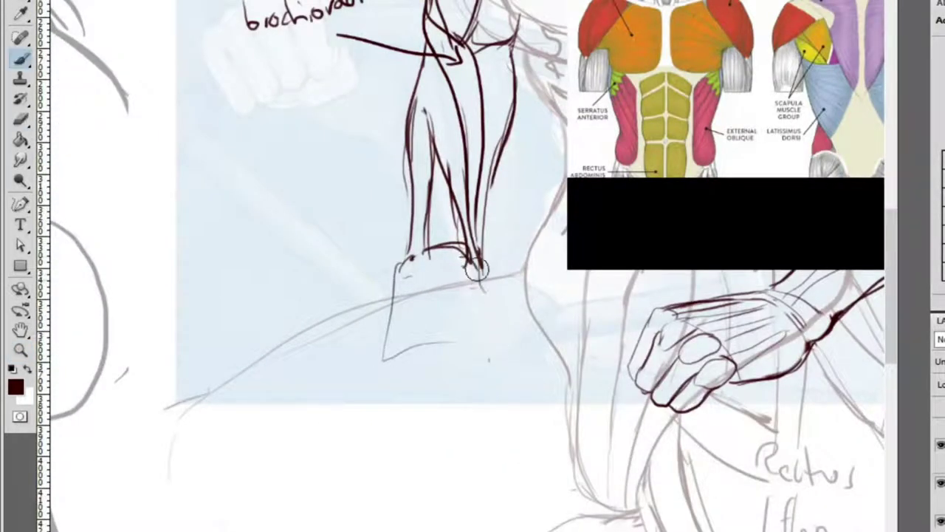
{"action": "mouse_move", "coordinate": [477, 259]}
{"action": "left_mouse_down"}
{"action": "mouse_move", "coordinate": [495, 330]}
{"action": "mouse_move", "coordinate": [398, 363]}
{"action": "mouse_move", "coordinate": [383, 354]}
{"action": "mouse_move", "coordinate": [393, 333]}
{"action": "left_mouse_up"}
{"action": "mouse_move", "coordinate": [418, 330]}
{"action": "left_mouse_down"}
{"action": "mouse_move", "coordinate": [422, 348]}
{"action": "mouse_move", "coordinate": [426, 329]}
{"action": "mouse_move", "coordinate": [448, 347]}
{"action": "mouse_move", "coordinate": [487, 354]}
{"action": "mouse_move", "coordinate": [446, 340]}
{"action": "mouse_move", "coordinate": [499, 167]}
{"action": "left_mouse_up"}
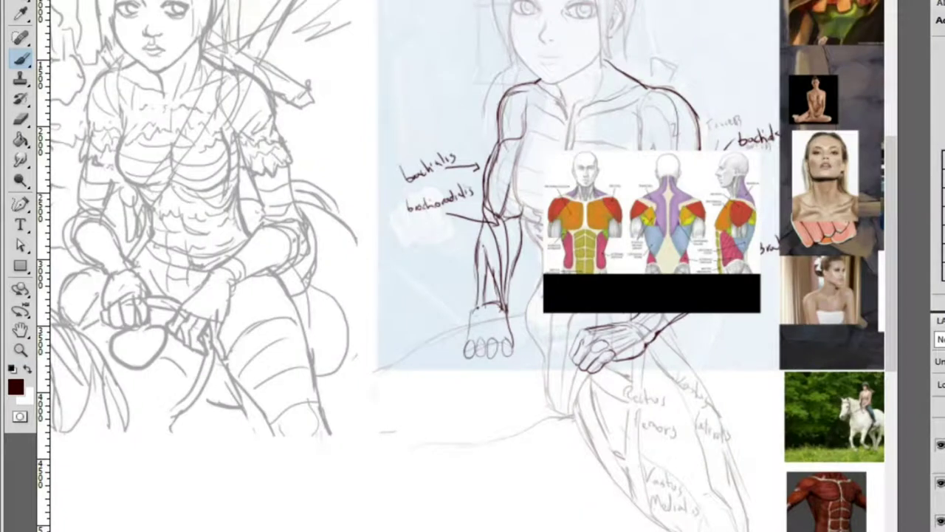
Sketch a few short diagonal strokes in the empty area beside the seated character's head
{"action": "scroll", "coordinate": [687, 320], "scroll_direction": "down", "scroll_amount": 5}
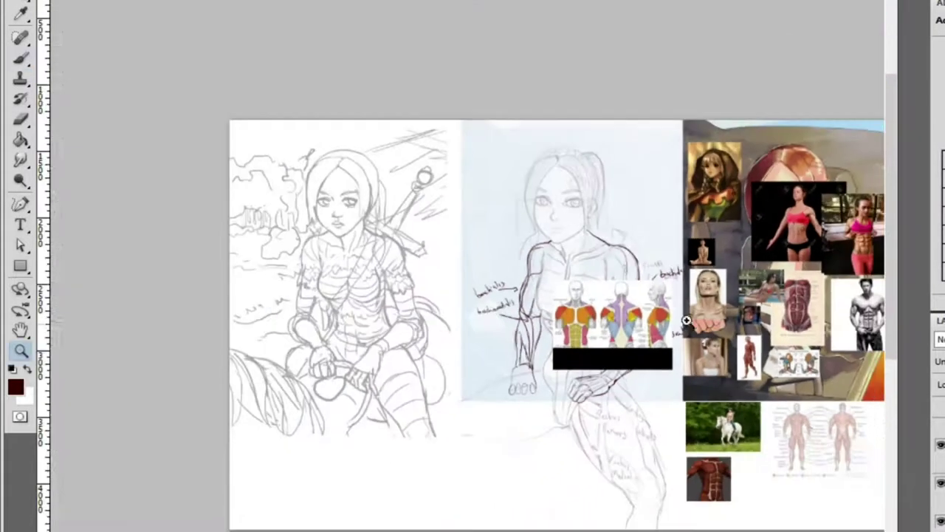
{"action": "scroll", "coordinate": [580, 237], "scroll_direction": "up", "scroll_amount": 2}
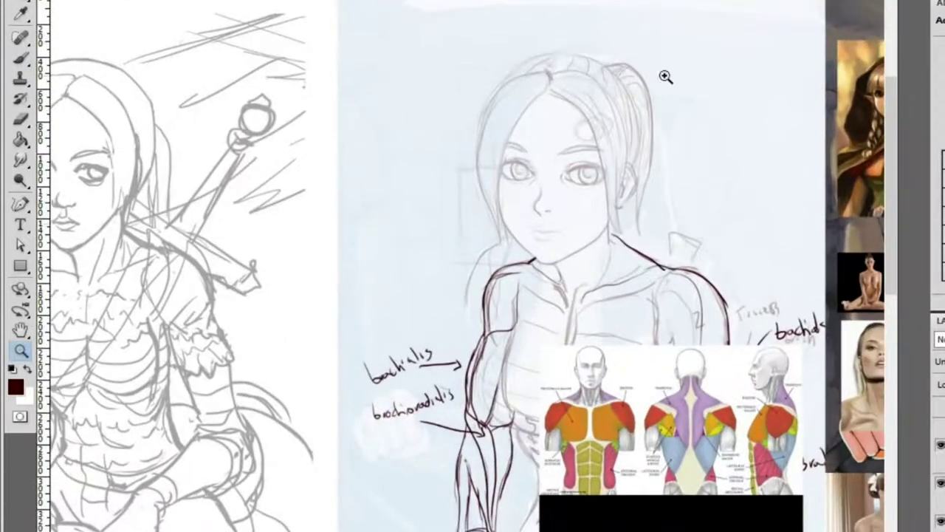
{"action": "key", "text": "b"}
{"action": "mouse_move", "coordinate": [367, 47]}
{"action": "left_mouse_down"}
{"action": "mouse_move", "coordinate": [402, 111]}
{"action": "mouse_move", "coordinate": [369, 46]}
{"action": "mouse_move", "coordinate": [411, 90]}
{"action": "left_mouse_up"}
{"action": "mouse_move", "coordinate": [414, 33]}
{"action": "left_mouse_down"}
{"action": "mouse_move", "coordinate": [423, 54]}
{"action": "mouse_move", "coordinate": [456, 73]}
{"action": "left_mouse_up"}
{"action": "mouse_move", "coordinate": [448, 18]}
{"action": "left_mouse_down"}
{"action": "mouse_move", "coordinate": [449, 73]}
{"action": "mouse_move", "coordinate": [446, 18]}
{"action": "left_mouse_up"}
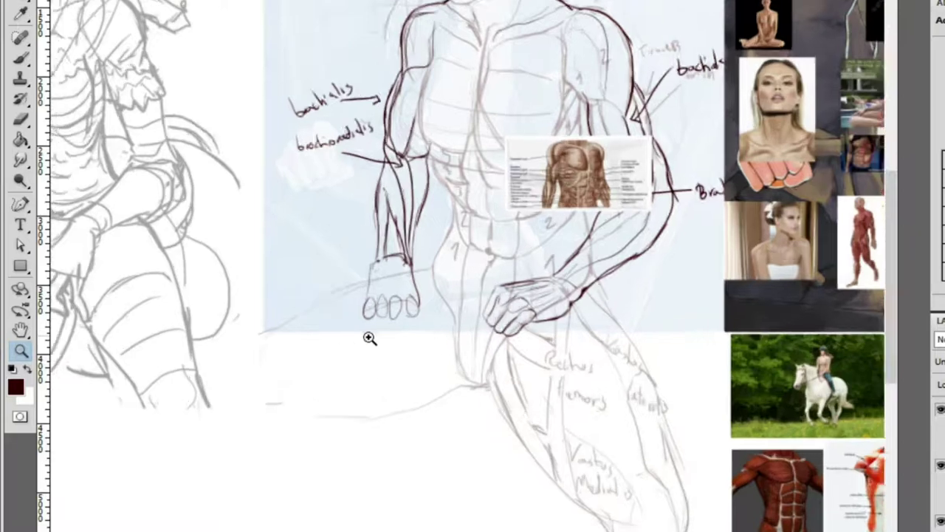
Check the right hand and forearm sketch against the brachioradialis and wrist extensors on the pale full-body muscle chart
{"action": "left_click_drag", "start_coordinate": [370, 337], "coordinate": [461, 222]}
{"action": "scroll", "coordinate": [502, 190], "scroll_direction": "down", "scroll_amount": 2}
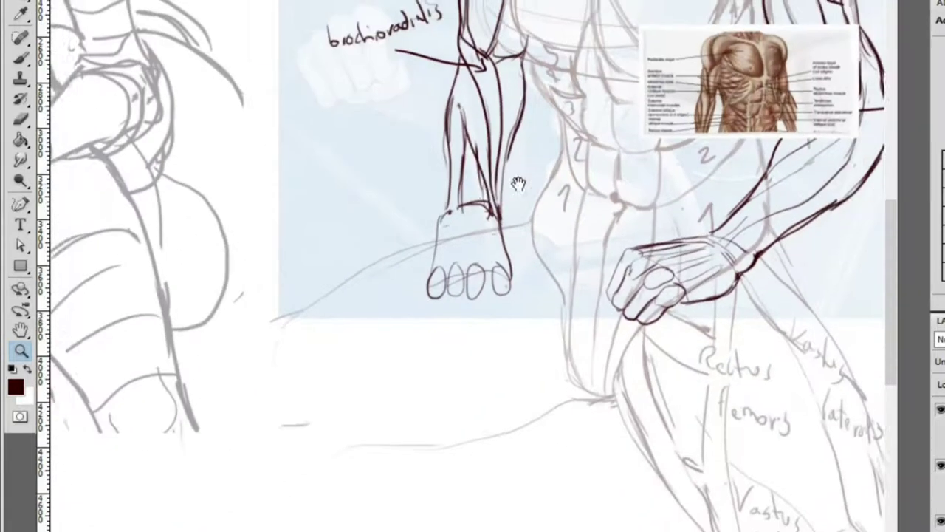
{"action": "mouse_move", "coordinate": [872, 281]}
{"action": "left_mouse_down"}
{"action": "mouse_move", "coordinate": [639, 312]}
{"action": "mouse_move", "coordinate": [572, 243]}
{"action": "mouse_move", "coordinate": [566, 274]}
{"action": "mouse_move", "coordinate": [649, 259]}
{"action": "left_mouse_up"}
{"action": "scroll", "coordinate": [682, 244], "scroll_direction": "down", "scroll_amount": 2}
{"action": "left_click_drag", "start_coordinate": [846, 38], "coordinate": [689, 184]}
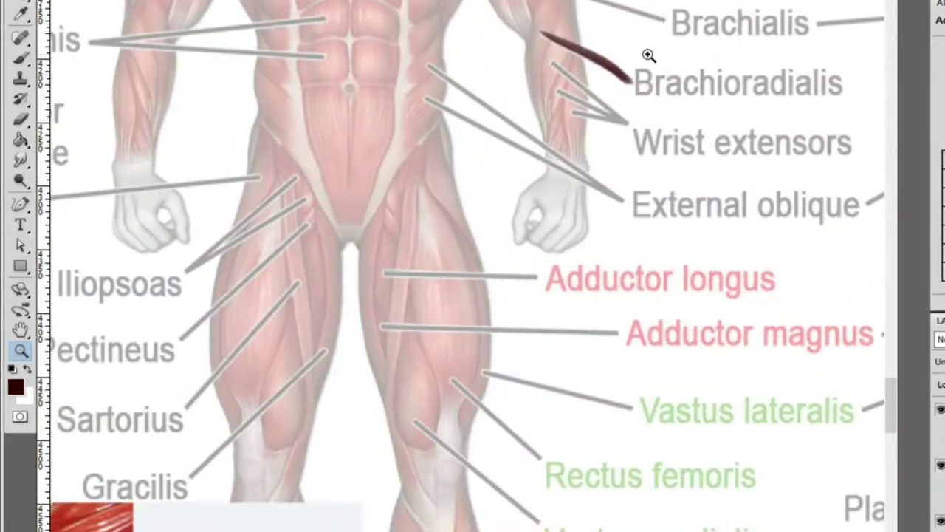
{"action": "left_click_drag", "start_coordinate": [647, 57], "coordinate": [537, 132]}
{"action": "key", "text": "b"}
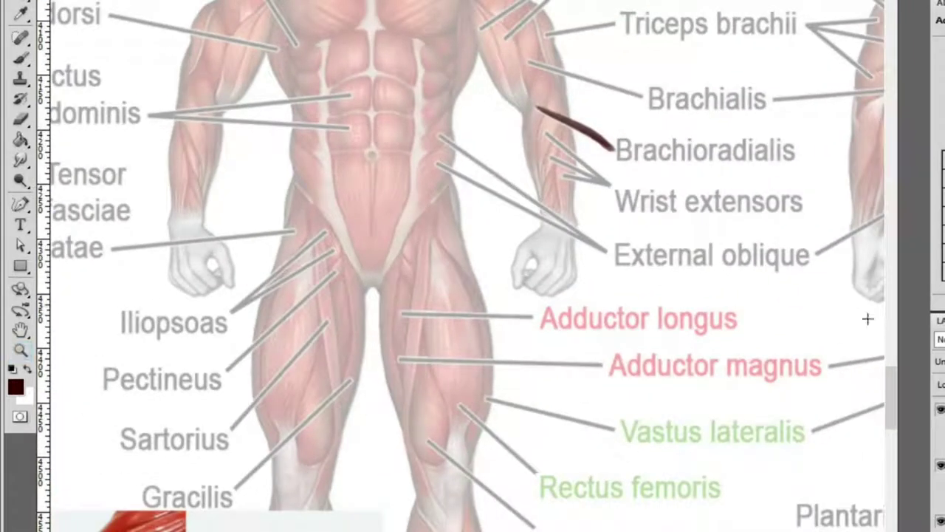
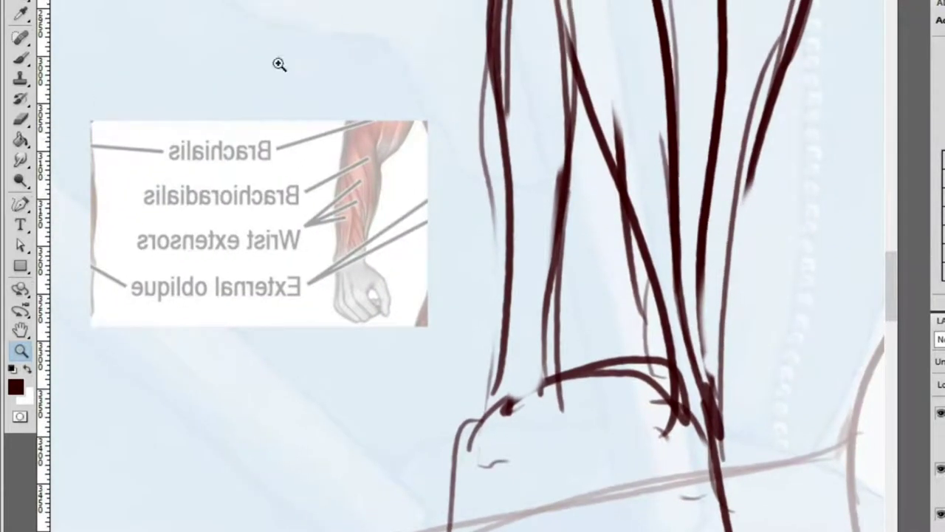
Study the brachioradialis and wrist extensors on the mirrored forearm reference and compare them with the right forearm sketch
{"action": "scroll", "coordinate": [264, 193], "scroll_direction": "up", "scroll_amount": 5}
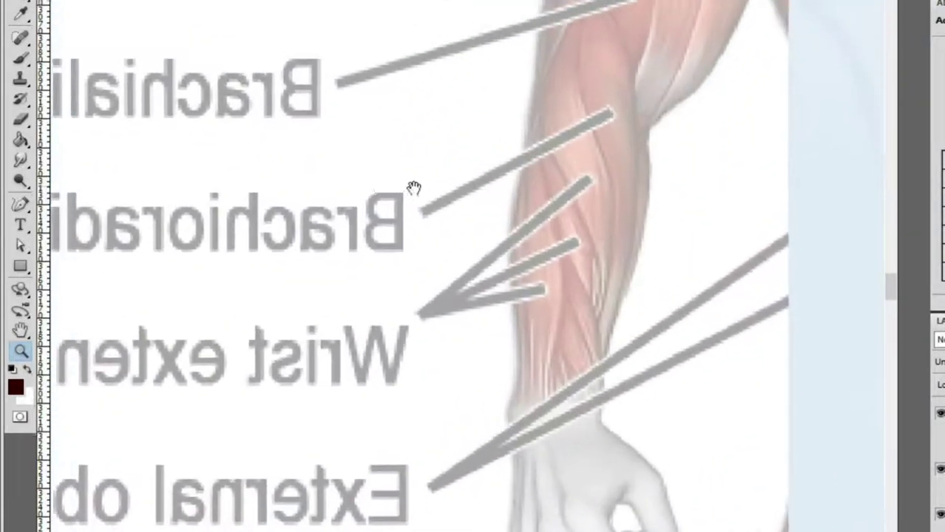
{"action": "scroll", "coordinate": [709, 181], "scroll_direction": "down", "scroll_amount": 3}
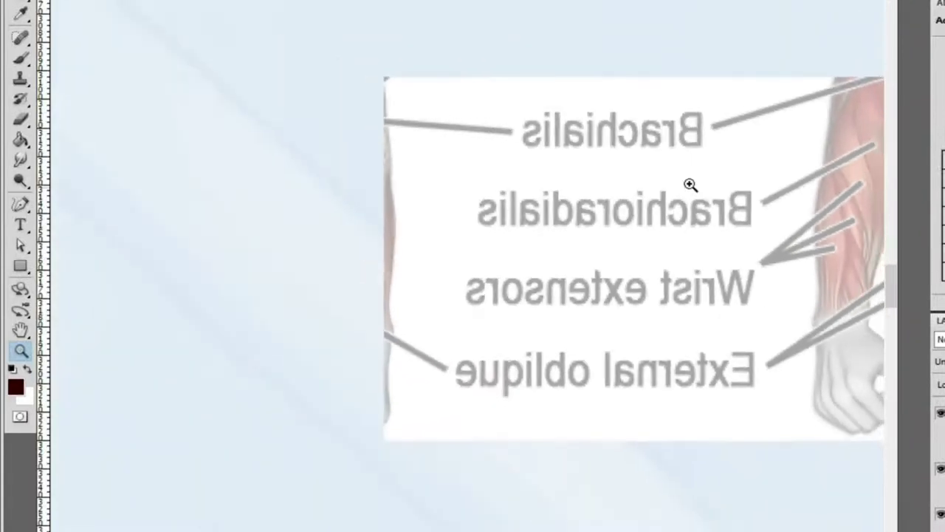
{"action": "scroll", "coordinate": [715, 179], "scroll_direction": "up", "scroll_amount": 3}
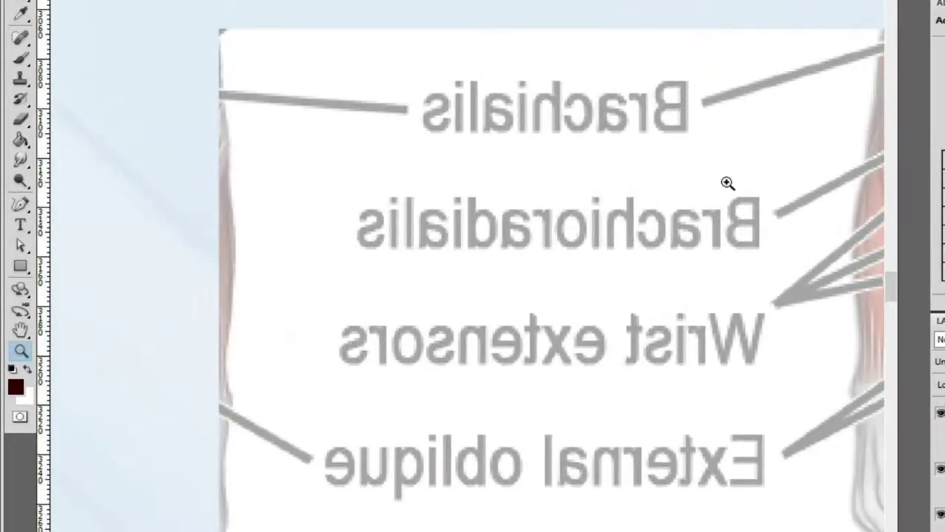
{"action": "scroll", "coordinate": [727, 182], "scroll_direction": "right", "scroll_amount": 4}
{"action": "scroll", "coordinate": [727, 182], "scroll_direction": "down", "scroll_amount": 2}
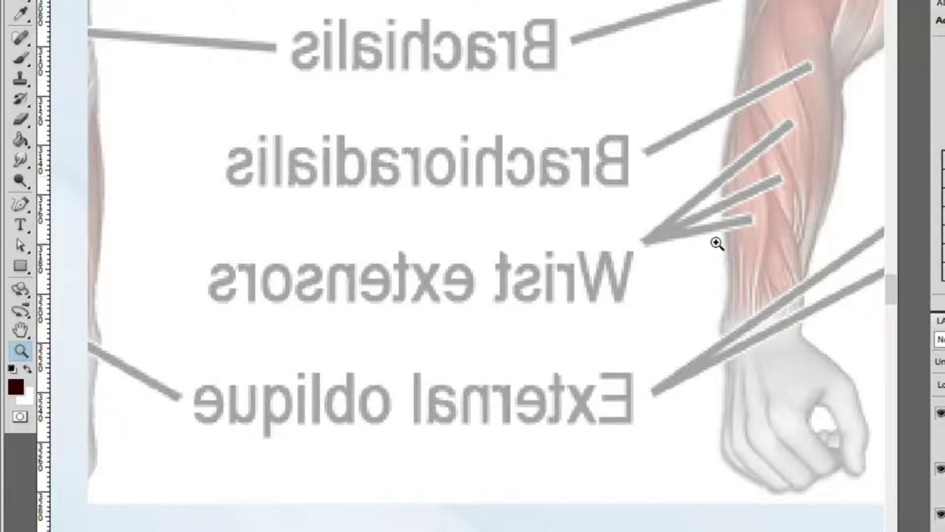
{"action": "scroll", "coordinate": [694, 244], "scroll_direction": "down", "scroll_amount": 4}
{"action": "scroll", "coordinate": [633, 220], "scroll_direction": "right", "scroll_amount": 4}
{"action": "scroll", "coordinate": [633, 220], "scroll_direction": "down", "scroll_amount": 2}
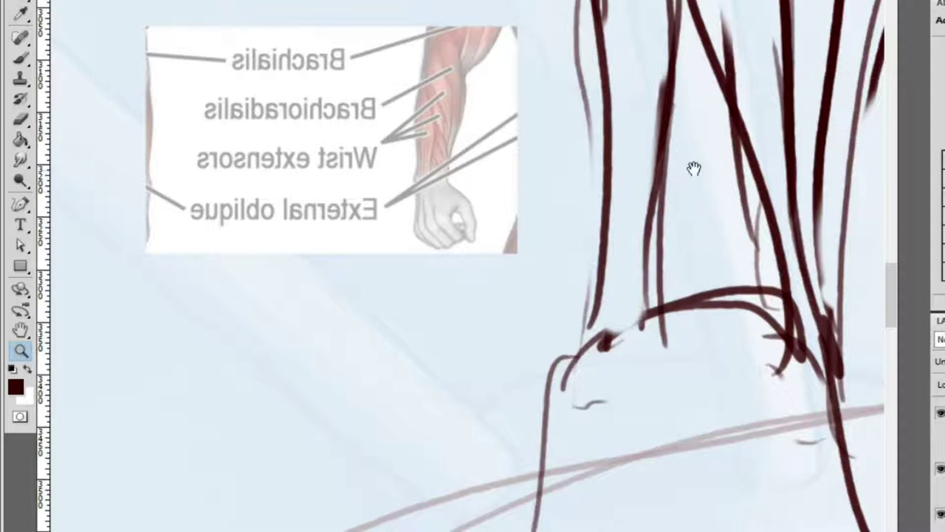
{"action": "scroll", "coordinate": [680, 181], "scroll_direction": "right", "scroll_amount": 3}
{"action": "scroll", "coordinate": [681, 181], "scroll_direction": "up", "scroll_amount": 2}
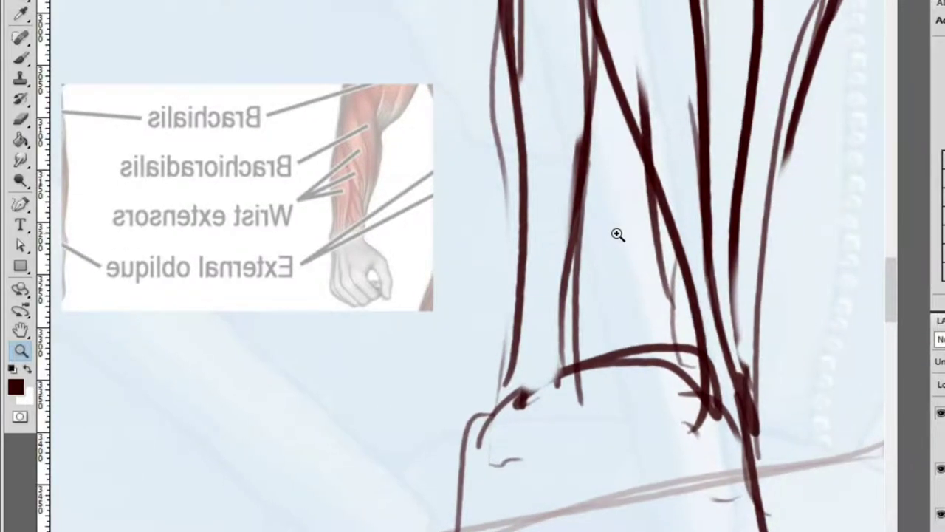
{"action": "scroll", "coordinate": [618, 221], "scroll_direction": "down", "scroll_amount": 1}
{"action": "scroll", "coordinate": [628, 229], "scroll_direction": "up", "scroll_amount": 2}
Erase the long diagonal inside the right forearm and draw a curved muscle line from mid-forearm to the wrist
{"action": "key", "text": "e"}
{"action": "mouse_move", "coordinate": [643, 96]}
{"action": "left_mouse_down"}
{"action": "mouse_move", "coordinate": [669, 141]}
{"action": "mouse_move", "coordinate": [558, 66]}
{"action": "mouse_move", "coordinate": [654, 197]}
{"action": "mouse_move", "coordinate": [655, 296]}
{"action": "mouse_move", "coordinate": [687, 347]}
{"action": "left_mouse_up"}
{"action": "key", "text": "b"}
{"action": "mouse_move", "coordinate": [591, 171]}
{"action": "left_mouse_down"}
{"action": "mouse_move", "coordinate": [597, 243]}
{"action": "mouse_move", "coordinate": [679, 394]}
{"action": "left_mouse_up"}
{"action": "left_click_drag", "start_coordinate": [628, 318], "coordinate": [593, 161]}
{"action": "scroll", "coordinate": [595, 161], "scroll_direction": "down", "scroll_amount": 1}
{"action": "scroll", "coordinate": [655, 211], "scroll_direction": "up", "scroll_amount": 1}
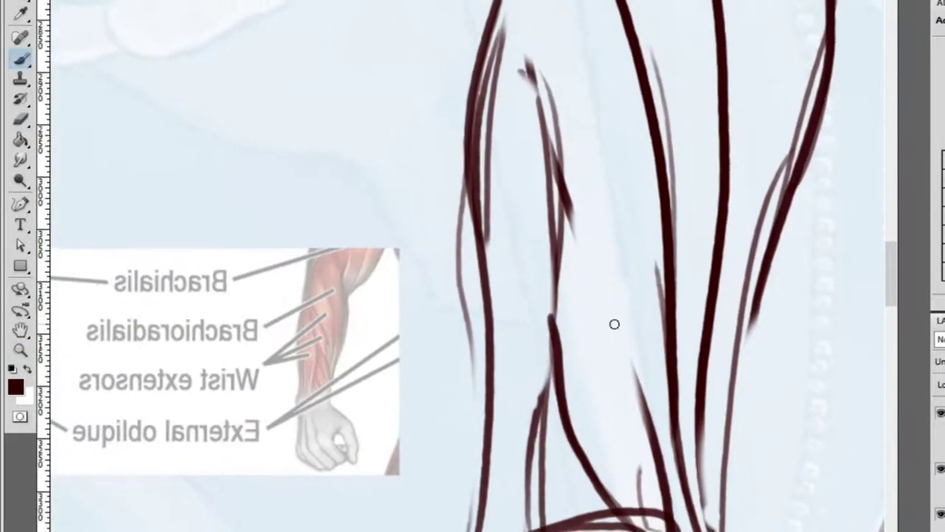
Draw a thin diagonal muscle line down to the right wrist and redraw the inner forearm line above it straighter
{"action": "left_click_drag", "start_coordinate": [570, 226], "coordinate": [642, 398]}
{"action": "left_click", "coordinate": [655, 239], "text": "ctrl+alt"}
{"action": "left_click", "coordinate": [542, 359], "text": "ctrl"}
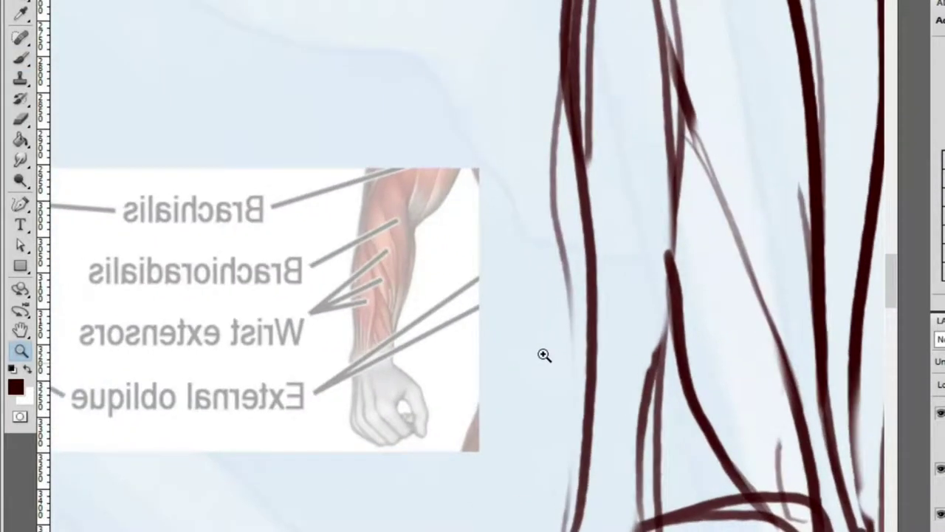
{"action": "left_click", "coordinate": [514, 352], "text": "ctrl+alt"}
{"action": "key", "text": "b"}
{"action": "mouse_move", "coordinate": [613, 334]}
{"action": "left_mouse_down"}
{"action": "mouse_move", "coordinate": [631, 0]}
{"action": "mouse_move", "coordinate": [635, 285]}
{"action": "left_mouse_up"}
Add a curved muscle contour across the middle of the right forearm, following the wrist extensors on the mirrored reference
{"action": "left_click", "coordinate": [460, 305], "text": "ctrl"}
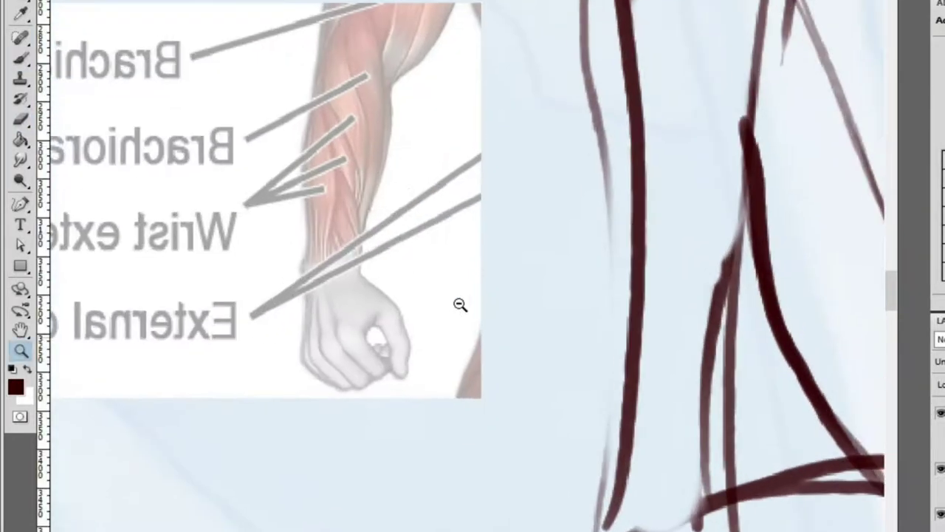
{"action": "left_click", "coordinate": [460, 304], "text": "ctrl+alt"}
{"action": "key", "text": "b"}
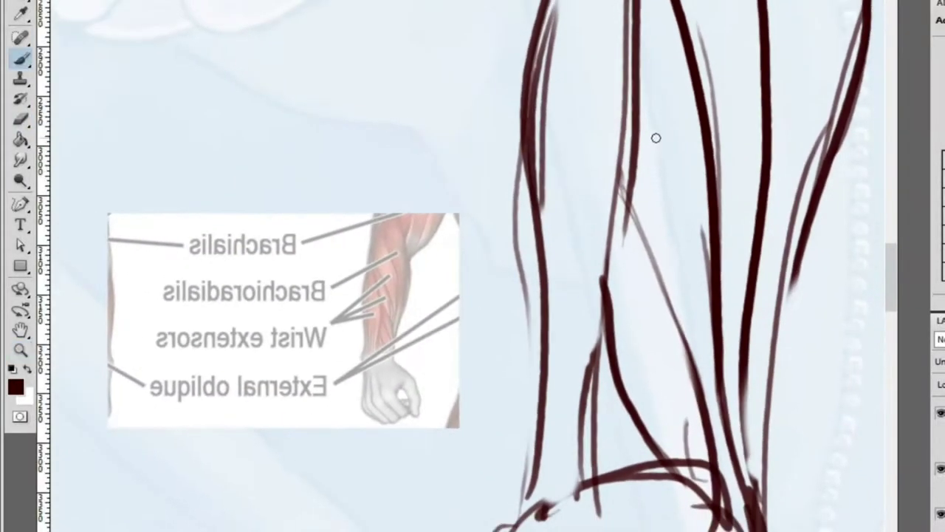
{"action": "mouse_move", "coordinate": [632, 96]}
{"action": "left_mouse_down"}
{"action": "mouse_move", "coordinate": [706, 239]}
{"action": "mouse_move", "coordinate": [709, 280]}
{"action": "left_mouse_up"}
{"action": "key", "text": "z"}
{"action": "left_click", "coordinate": [513, 272]}
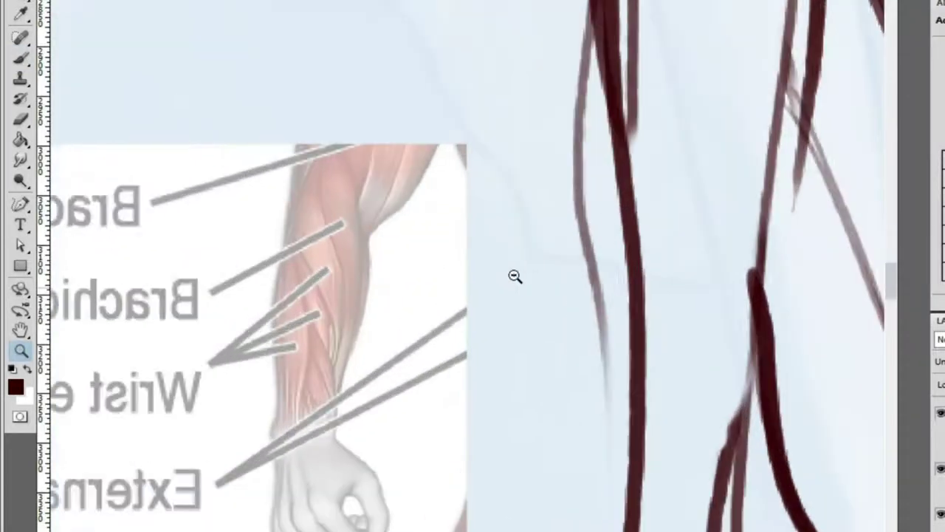
{"action": "left_click", "coordinate": [514, 270], "text": "alt"}
{"action": "left_click", "coordinate": [637, 271], "text": "alt"}
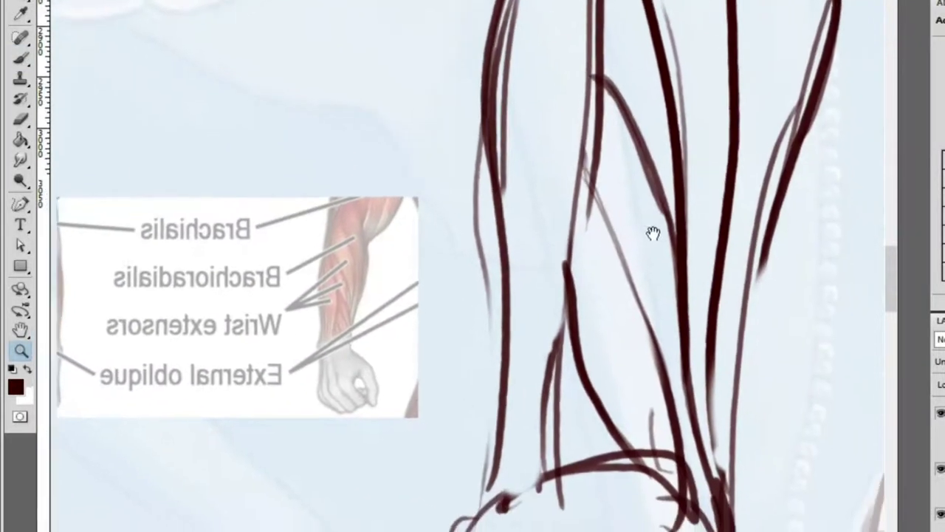
Draw the knuckle arc and long tendon lines across the back of the right hand below the wrist
{"action": "left_click_drag", "start_coordinate": [589, 416], "coordinate": [526, 59]}
{"action": "left_click", "coordinate": [461, 270], "text": "alt"}
{"action": "key", "text": "b"}
{"action": "mouse_move", "coordinate": [408, 370]}
{"action": "left_mouse_down"}
{"action": "mouse_move", "coordinate": [428, 158]}
{"action": "mouse_move", "coordinate": [433, 369]}
{"action": "mouse_move", "coordinate": [482, 136]}
{"action": "mouse_move", "coordinate": [501, 371]}
{"action": "mouse_move", "coordinate": [538, 127]}
{"action": "mouse_move", "coordinate": [566, 359]}
{"action": "left_mouse_up"}
{"action": "left_click_drag", "start_coordinate": [627, 380], "coordinate": [606, 164]}
{"action": "left_click_drag", "start_coordinate": [642, 208], "coordinate": [657, 342]}
{"action": "key", "text": "z"}
{"action": "left_click", "coordinate": [657, 342], "text": "alt"}
Sketch the knuckles and the folded finger segments below them on the right hand
{"action": "left_click", "coordinate": [616, 508]}
{"action": "key", "text": "b"}
{"action": "mouse_move", "coordinate": [443, 211]}
{"action": "left_mouse_down"}
{"action": "mouse_move", "coordinate": [517, 336]}
{"action": "mouse_move", "coordinate": [508, 191]}
{"action": "left_mouse_up"}
{"action": "mouse_move", "coordinate": [526, 260]}
{"action": "left_mouse_down"}
{"action": "mouse_move", "coordinate": [591, 372]}
{"action": "mouse_move", "coordinate": [573, 197]}
{"action": "left_mouse_up"}
{"action": "mouse_move", "coordinate": [597, 300]}
{"action": "left_mouse_down"}
{"action": "mouse_move", "coordinate": [652, 348]}
{"action": "mouse_move", "coordinate": [661, 214]}
{"action": "left_mouse_up"}
{"action": "mouse_move", "coordinate": [665, 331]}
{"action": "left_mouse_down"}
{"action": "mouse_move", "coordinate": [687, 361]}
{"action": "mouse_move", "coordinate": [766, 186]}
{"action": "left_mouse_up"}
{"action": "left_click_drag", "start_coordinate": [740, 153], "coordinate": [752, 179]}
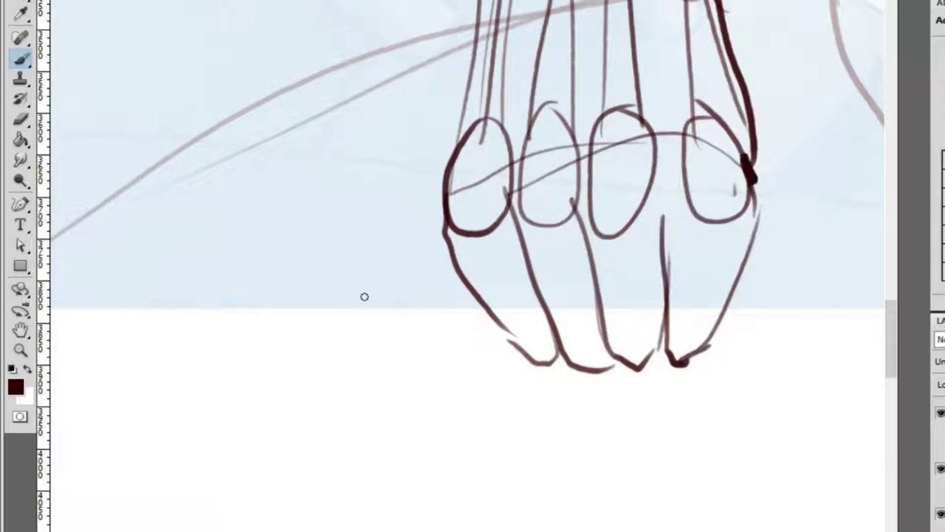
{"action": "mouse_move", "coordinate": [235, 346]}
{"action": "left_mouse_down"}
{"action": "mouse_move", "coordinate": [91, 186]}
{"action": "mouse_move", "coordinate": [392, 155]}
{"action": "mouse_move", "coordinate": [348, 346]}
{"action": "mouse_move", "coordinate": [163, 353]}
{"action": "left_mouse_up"}
{"action": "left_click_drag", "start_coordinate": [413, 249], "coordinate": [468, 249]}
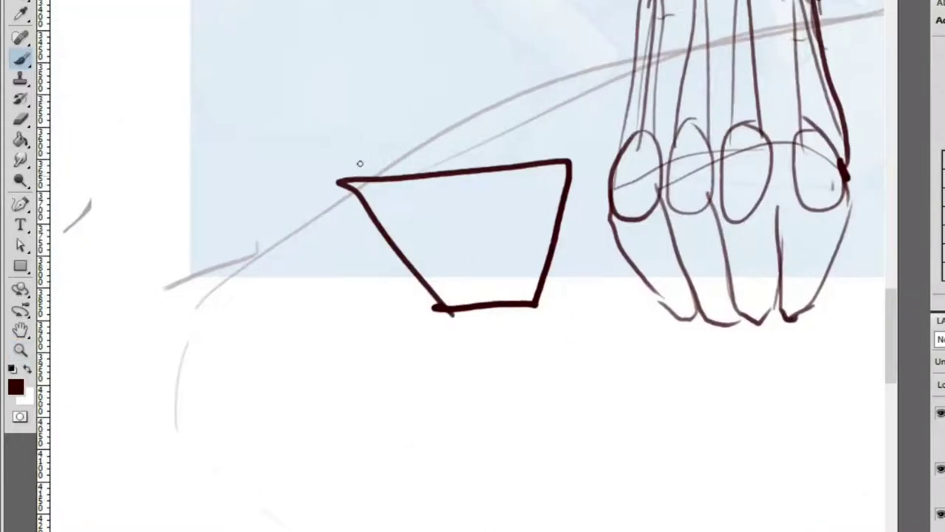
{"action": "left_click_drag", "start_coordinate": [356, 176], "coordinate": [446, 2]}
{"action": "mouse_move", "coordinate": [548, 0]}
{"action": "left_mouse_down"}
{"action": "mouse_move", "coordinate": [601, 158]}
{"action": "mouse_move", "coordinate": [427, 179]}
{"action": "left_mouse_up"}
{"action": "key", "text": "ctrl+alt+z"}
{"action": "key", "text": "ctrl+alt+z"}
{"action": "key", "text": "ctrl+alt+z"}
{"action": "key", "text": "ctrl+alt+z"}
{"action": "key", "text": "ctrl+alt+z"}
{"action": "key", "text": "ctrl+alt+z"}
{"action": "key", "text": "ctrl+alt+z"}
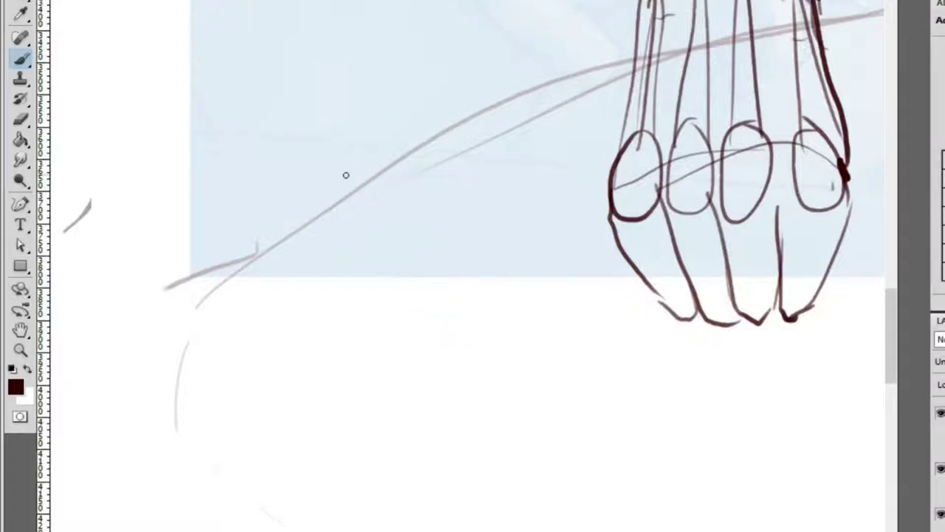
Sketch a simplified two-part block of the right hand beside it, with the palm above and the fingers below
{"action": "mouse_move", "coordinate": [336, 179]}
{"action": "left_mouse_down"}
{"action": "mouse_move", "coordinate": [526, 172]}
{"action": "mouse_move", "coordinate": [537, 211]}
{"action": "mouse_move", "coordinate": [513, 307]}
{"action": "mouse_move", "coordinate": [366, 323]}
{"action": "mouse_move", "coordinate": [314, 173]}
{"action": "mouse_move", "coordinate": [305, 180]}
{"action": "mouse_move", "coordinate": [389, 19]}
{"action": "mouse_move", "coordinate": [513, 85]}
{"action": "mouse_move", "coordinate": [358, 175]}
{"action": "mouse_move", "coordinate": [406, 187]}
{"action": "mouse_move", "coordinate": [360, 183]}
{"action": "mouse_move", "coordinate": [483, 192]}
{"action": "mouse_move", "coordinate": [368, 282]}
{"action": "mouse_move", "coordinate": [391, 325]}
{"action": "mouse_move", "coordinate": [506, 328]}
{"action": "left_mouse_up"}
{"action": "key", "text": "e"}
{"action": "key", "text": "b"}
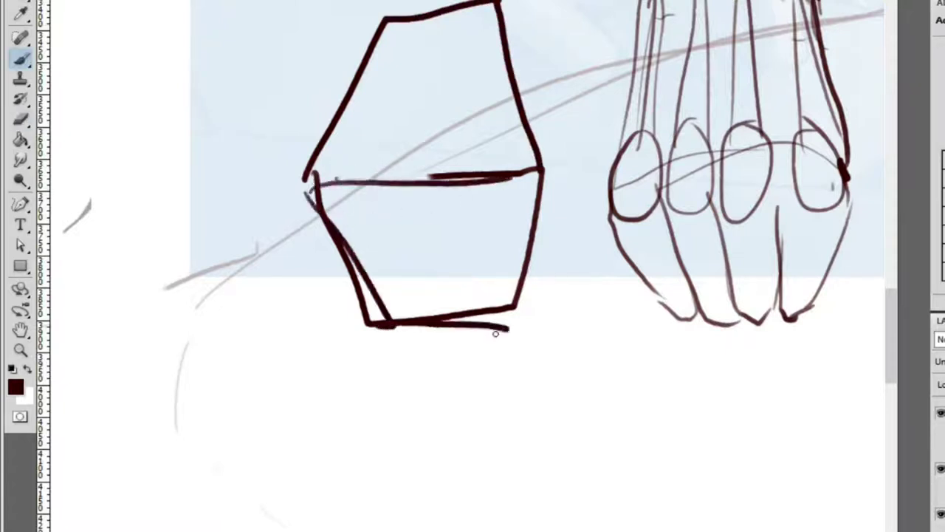
Extend the hand block upward with a tapered forearm block that widens from the wrist toward the elbow
{"action": "key", "text": "z"}
{"action": "left_click_drag", "start_coordinate": [495, 101], "coordinate": [478, 99]}
{"action": "left_click", "coordinate": [478, 98], "text": "alt"}
{"action": "scroll", "coordinate": [473, 266], "scroll_direction": "up", "scroll_amount": 5}
{"action": "key", "text": "b"}
{"action": "mouse_move", "coordinate": [459, 316]}
{"action": "left_mouse_down"}
{"action": "mouse_move", "coordinate": [412, 161]}
{"action": "mouse_move", "coordinate": [442, 86]}
{"action": "mouse_move", "coordinate": [514, 93]}
{"action": "mouse_move", "coordinate": [533, 170]}
{"action": "mouse_move", "coordinate": [520, 310]}
{"action": "left_mouse_up"}
{"action": "mouse_move", "coordinate": [564, 281]}
{"action": "left_mouse_down"}
{"action": "mouse_move", "coordinate": [546, 176]}
{"action": "mouse_move", "coordinate": [585, 179]}
{"action": "left_mouse_up"}
{"action": "left_click", "coordinate": [421, 74], "text": "ctrl"}
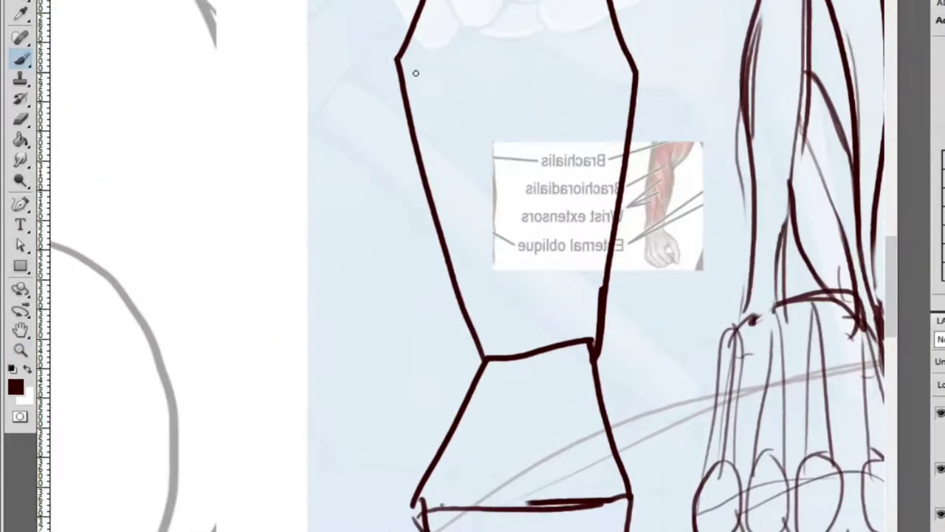
{"action": "left_click_drag", "start_coordinate": [397, 56], "coordinate": [589, 49]}
{"action": "key", "text": "ctrl+z"}
Sketch a simplified two-plane block of the left hand just beneath it, over the thigh
{"action": "left_click_drag", "start_coordinate": [637, 185], "coordinate": [411, 122]}
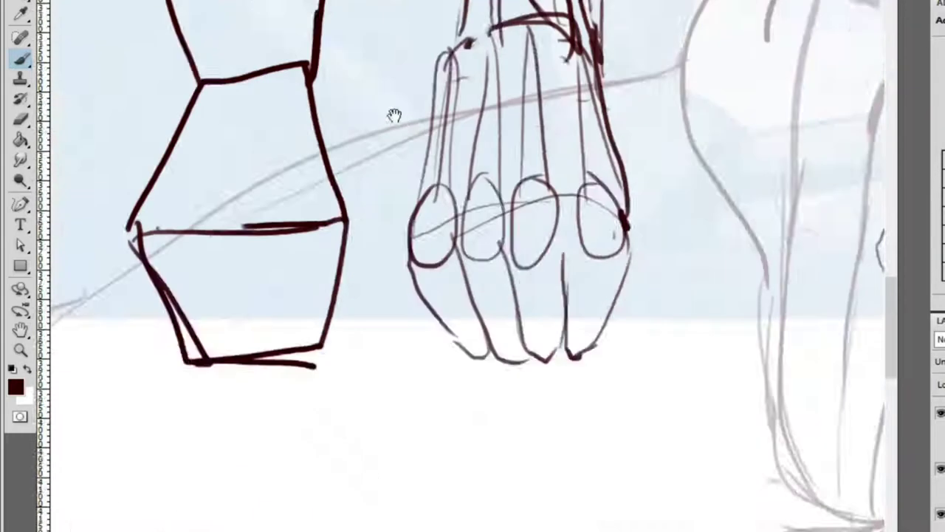
{"action": "left_click", "coordinate": [458, 209], "text": "alt"}
{"action": "mouse_move", "coordinate": [458, 209]}
{"action": "left_mouse_down"}
{"action": "mouse_move", "coordinate": [682, 106]}
{"action": "mouse_move", "coordinate": [559, 180]}
{"action": "left_mouse_up"}
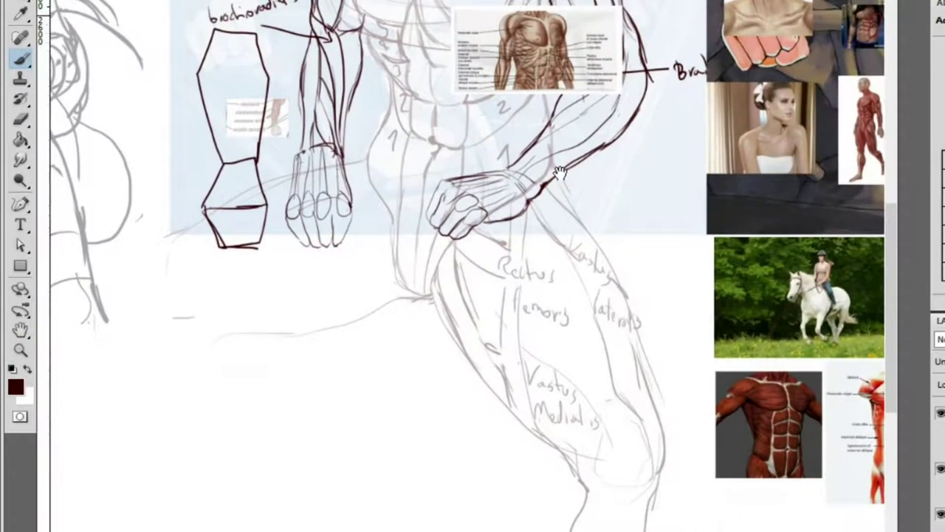
{"action": "left_click", "coordinate": [502, 194], "text": "ctrl"}
{"action": "left_click", "coordinate": [464, 189]}
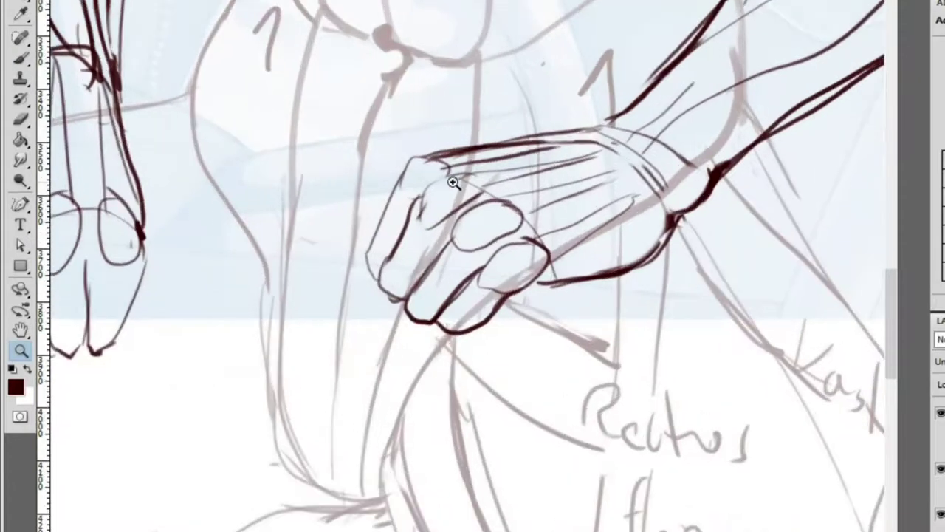
{"action": "key", "text": "b"}
{"action": "mouse_move", "coordinate": [413, 159]}
{"action": "left_mouse_down"}
{"action": "mouse_move", "coordinate": [531, 279]}
{"action": "mouse_move", "coordinate": [681, 205]}
{"action": "mouse_move", "coordinate": [581, 128]}
{"action": "mouse_move", "coordinate": [415, 159]}
{"action": "mouse_move", "coordinate": [378, 274]}
{"action": "mouse_move", "coordinate": [467, 336]}
{"action": "mouse_move", "coordinate": [556, 279]}
{"action": "left_mouse_up"}
{"action": "left_click_drag", "start_coordinate": [589, 140], "coordinate": [436, 265]}
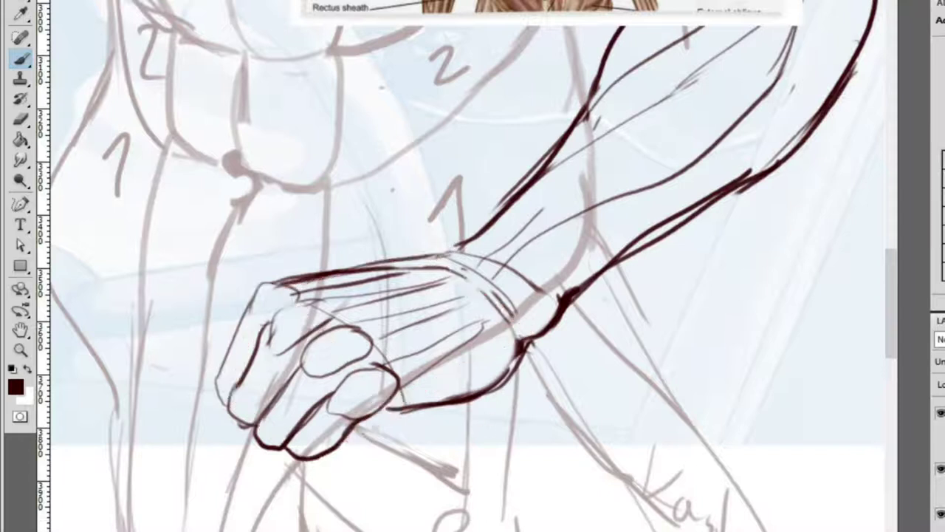
{"action": "left_click_drag", "start_coordinate": [427, 531], "coordinate": [575, 524]}
{"action": "mouse_move", "coordinate": [455, 457]}
{"action": "left_mouse_down"}
{"action": "mouse_move", "coordinate": [606, 407]}
{"action": "mouse_move", "coordinate": [703, 463]}
{"action": "mouse_move", "coordinate": [650, 517]}
{"action": "left_mouse_up"}
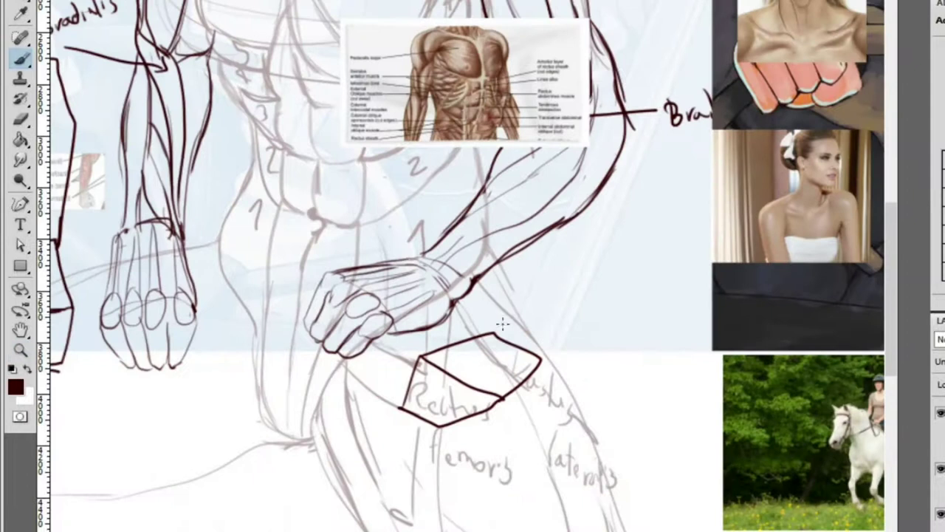
Try to extend the left hand block into a forearm block beside the arm, and undo the block study
{"action": "left_click_drag", "start_coordinate": [495, 330], "coordinate": [589, 213]}
{"action": "mouse_move", "coordinate": [693, 218]}
{"action": "left_mouse_down"}
{"action": "mouse_move", "coordinate": [517, 368]}
{"action": "mouse_move", "coordinate": [687, 214]}
{"action": "left_mouse_up"}
{"action": "key", "text": "ctrl+z"}
{"action": "mouse_move", "coordinate": [488, 329]}
{"action": "left_mouse_down"}
{"action": "mouse_move", "coordinate": [587, 201]}
{"action": "mouse_move", "coordinate": [575, 148]}
{"action": "left_mouse_up"}
{"action": "left_click_drag", "start_coordinate": [668, 85], "coordinate": [687, 212]}
{"action": "key", "text": "ctrl+z"}
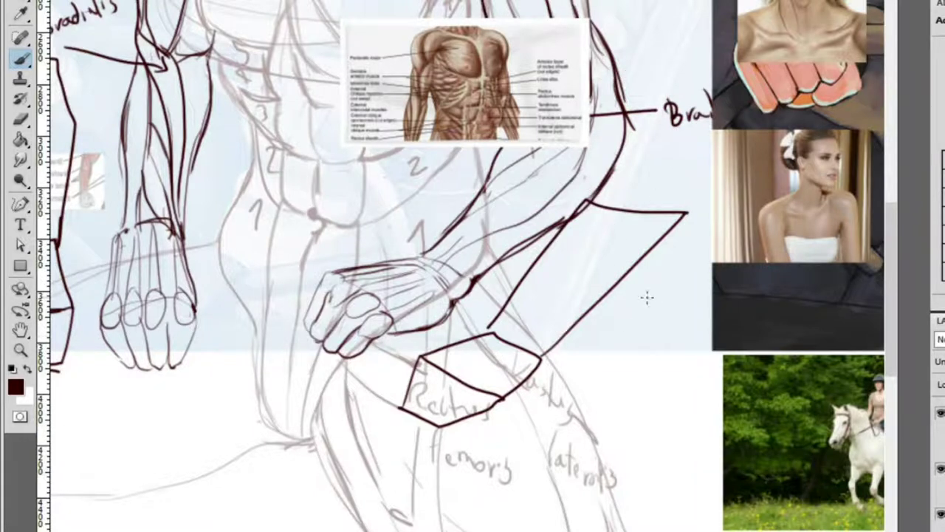
{"action": "key", "text": "ctrl+alt+z"}
{"action": "key", "text": "ctrl+alt+z"}
{"action": "key", "text": "ctrl+alt+z"}
{"action": "key", "text": "ctrl+alt+z"}
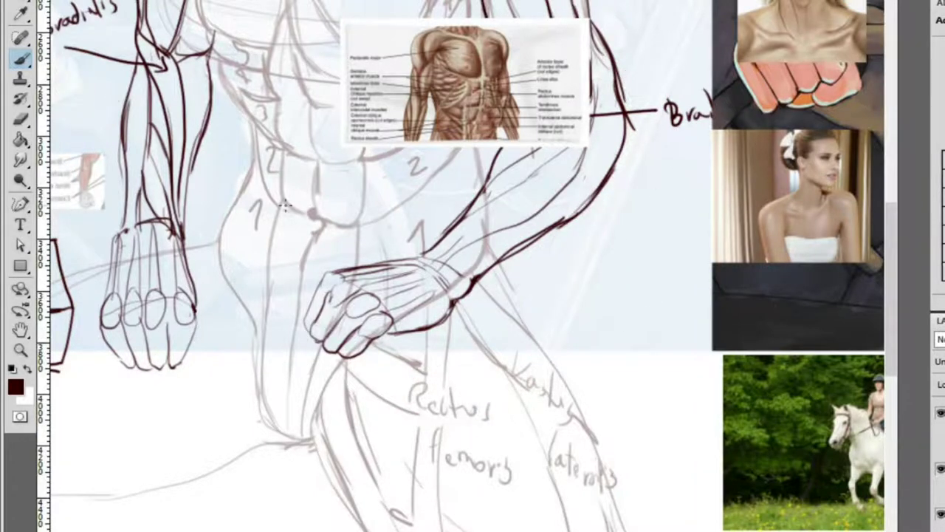
Sketch stacked forearm and upper-arm blocks above the simplified block of the right hand
{"action": "scroll", "coordinate": [259, 210], "scroll_direction": "left", "scroll_amount": 5}
{"action": "key", "text": "z"}
{"action": "key", "text": "ctrl+minus"}
{"action": "key", "text": "ctrl+plus"}
{"action": "key", "text": "b"}
{"action": "left_click_drag", "start_coordinate": [137, 70], "coordinate": [192, 213]}
{"action": "scroll", "coordinate": [473, 266], "scroll_direction": "up", "scroll_amount": 5}
{"action": "scroll", "coordinate": [472, 266], "scroll_direction": "left", "scroll_amount": 2}
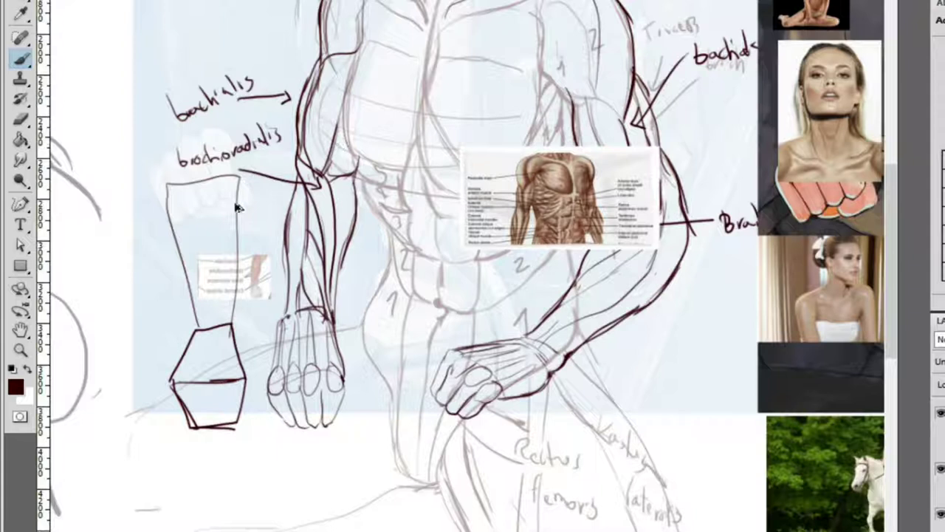
{"action": "key", "text": "ctrl+z"}
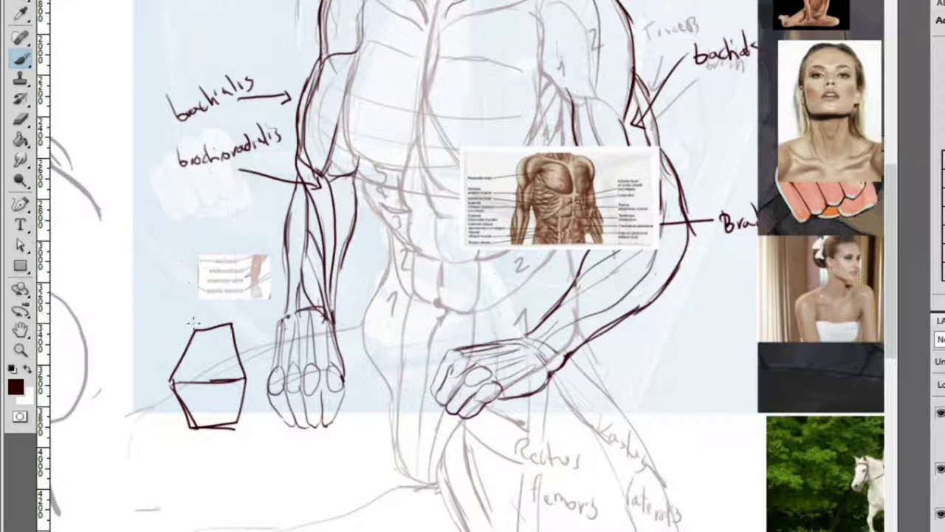
{"action": "left_click_drag", "start_coordinate": [234, 221], "coordinate": [235, 323]}
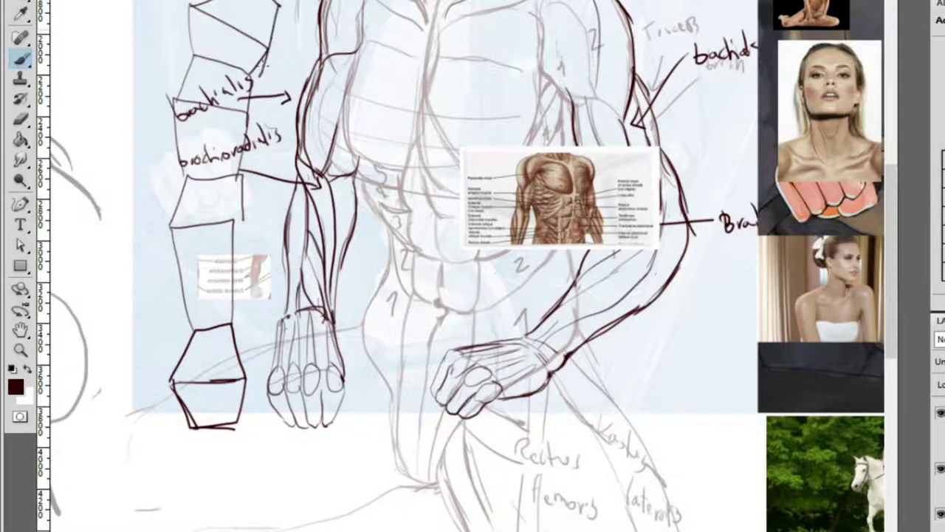
{"action": "scroll", "coordinate": [325, 72], "scroll_direction": "down", "scroll_amount": 3}
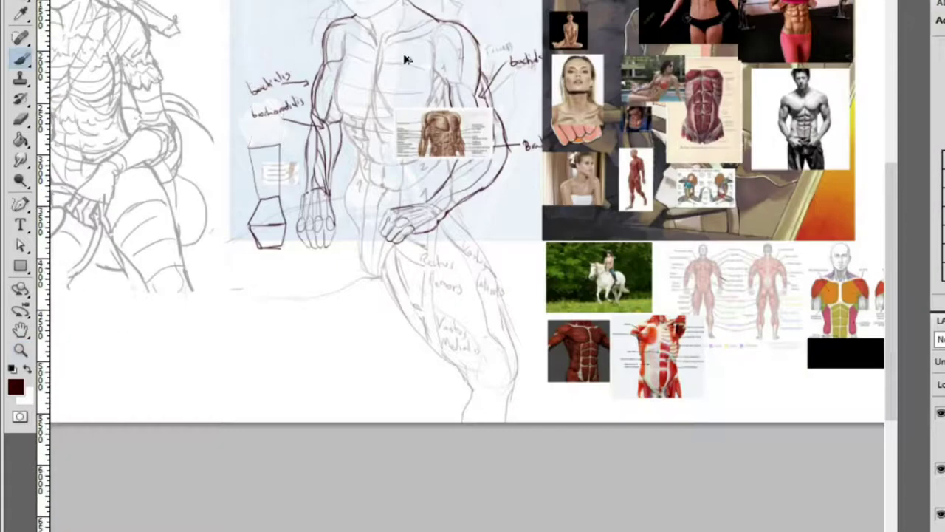
Sketch an angular block with palm and finger planes beneath the left hand, over the Rectus Femoris label
{"action": "key", "text": "z"}
{"action": "left_click", "coordinate": [543, 246]}
{"action": "left_click", "coordinate": [314, 239]}
{"action": "left_click", "coordinate": [369, 305]}
{"action": "key", "text": "b"}
{"action": "mouse_move", "coordinate": [274, 325]}
{"action": "left_mouse_down"}
{"action": "mouse_move", "coordinate": [286, 286]}
{"action": "mouse_move", "coordinate": [374, 330]}
{"action": "mouse_move", "coordinate": [306, 355]}
{"action": "mouse_move", "coordinate": [269, 316]}
{"action": "left_mouse_up"}
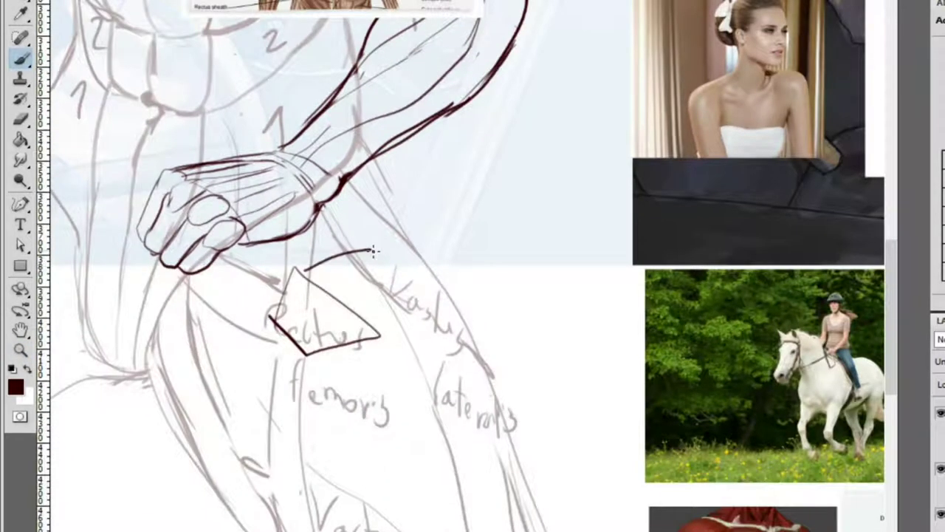
{"action": "left_click_drag", "start_coordinate": [371, 250], "coordinate": [378, 338]}
{"action": "mouse_move", "coordinate": [373, 246]}
{"action": "left_mouse_down"}
{"action": "mouse_move", "coordinate": [491, 106]}
{"action": "mouse_move", "coordinate": [460, 259]}
{"action": "mouse_move", "coordinate": [440, 270]}
{"action": "left_mouse_up"}
Continue the left hand block with forearm and upper-arm blocks following the bent left arm
{"action": "mouse_move", "coordinate": [476, 97]}
{"action": "left_mouse_down"}
{"action": "mouse_move", "coordinate": [562, 58]}
{"action": "mouse_move", "coordinate": [581, 156]}
{"action": "left_mouse_up"}
{"action": "left_click_drag", "start_coordinate": [607, 74], "coordinate": [581, 209]}
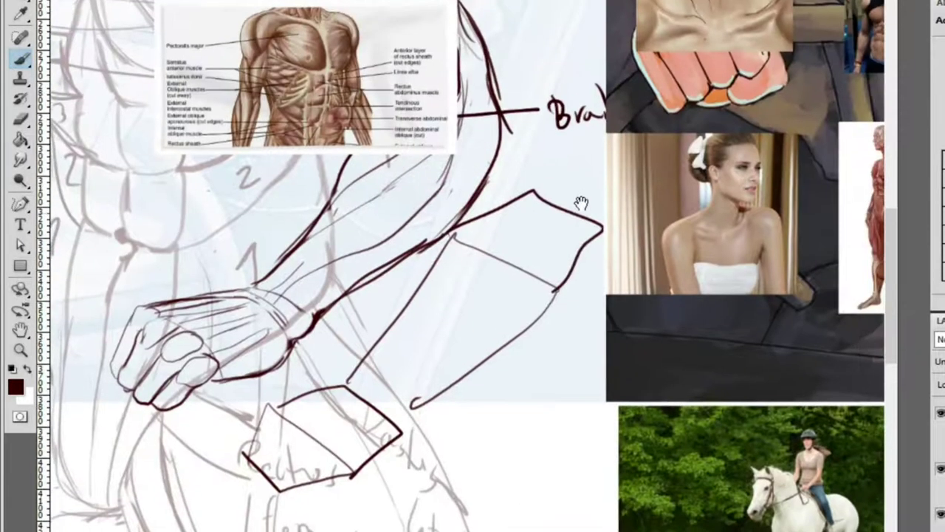
{"action": "mouse_move", "coordinate": [524, 186]}
{"action": "left_mouse_down"}
{"action": "mouse_move", "coordinate": [496, 137]}
{"action": "mouse_move", "coordinate": [602, 214]}
{"action": "left_mouse_up"}
{"action": "mouse_move", "coordinate": [502, 114]}
{"action": "left_mouse_down"}
{"action": "mouse_move", "coordinate": [566, 42]}
{"action": "mouse_move", "coordinate": [599, 100]}
{"action": "left_mouse_up"}
{"action": "mouse_move", "coordinate": [528, 38]}
{"action": "left_mouse_down"}
{"action": "mouse_move", "coordinate": [545, 117]}
{"action": "mouse_move", "coordinate": [591, 219]}
{"action": "mouse_move", "coordinate": [637, 222]}
{"action": "left_mouse_up"}
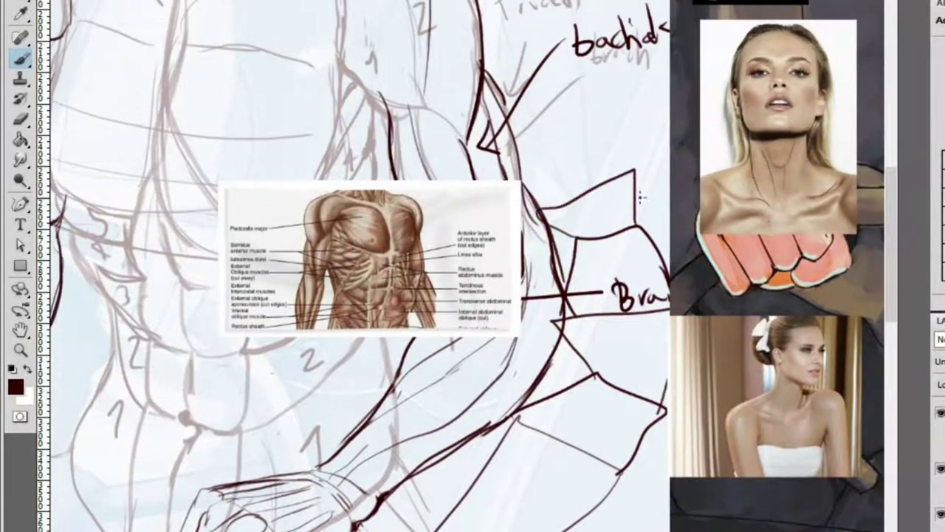
{"action": "mouse_move", "coordinate": [640, 165]}
{"action": "left_mouse_down"}
{"action": "mouse_move", "coordinate": [551, 121]}
{"action": "mouse_move", "coordinate": [491, 153]}
{"action": "left_mouse_up"}
{"action": "key", "text": "z"}
{"action": "left_click", "coordinate": [552, 187], "text": "alt"}
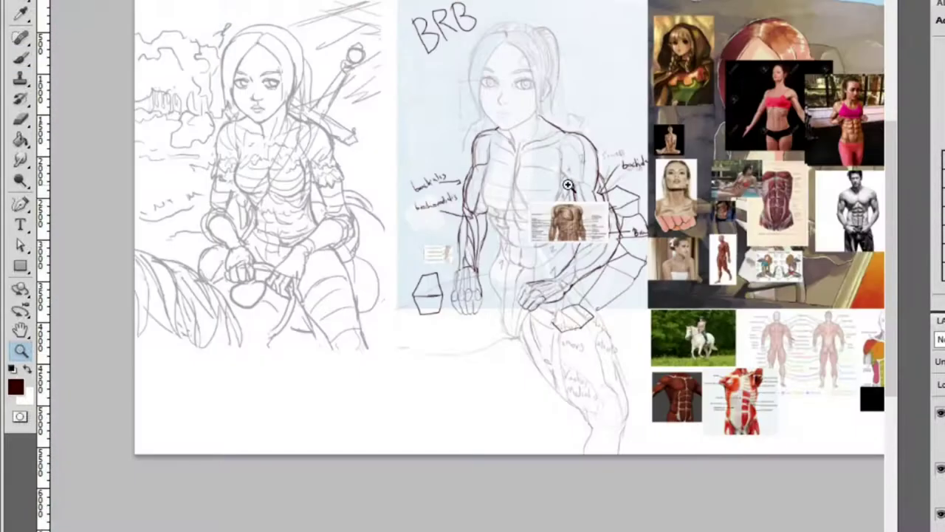
Lasso the right thigh on the front-view muscle chart and copy it next to the character sketch
{"action": "key", "text": "b"}
{"action": "mouse_move", "coordinate": [639, 219]}
{"action": "left_mouse_down"}
{"action": "mouse_move", "coordinate": [620, 258]}
{"action": "mouse_move", "coordinate": [637, 235]}
{"action": "left_mouse_up"}
{"action": "key", "text": "z"}
{"action": "mouse_move", "coordinate": [546, 328]}
{"action": "left_mouse_down"}
{"action": "mouse_move", "coordinate": [650, 351]}
{"action": "mouse_move", "coordinate": [522, 256]}
{"action": "left_mouse_up"}
{"action": "mouse_move", "coordinate": [631, 274]}
{"action": "left_mouse_down"}
{"action": "mouse_move", "coordinate": [586, 391]}
{"action": "mouse_move", "coordinate": [500, 288]}
{"action": "mouse_move", "coordinate": [627, 266]}
{"action": "left_mouse_up"}
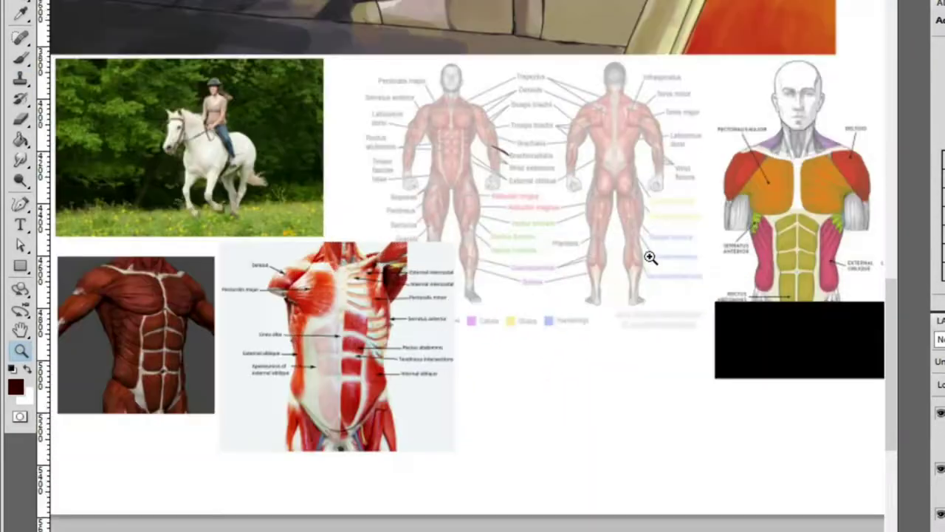
{"action": "left_click_drag", "start_coordinate": [513, 239], "coordinate": [587, 200]}
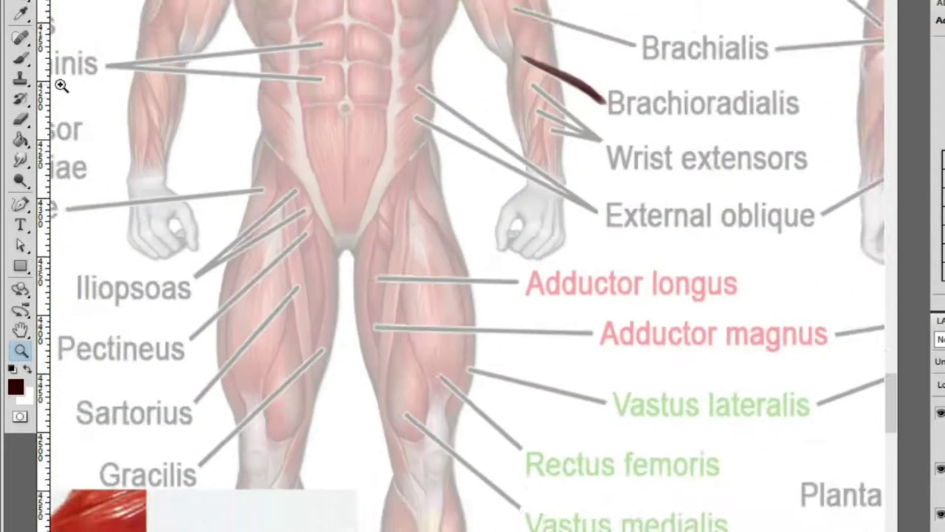
{"action": "key", "text": "b"}
{"action": "mouse_move", "coordinate": [347, 257]}
{"action": "left_mouse_down"}
{"action": "mouse_move", "coordinate": [243, 125]}
{"action": "mouse_move", "coordinate": [211, 296]}
{"action": "mouse_move", "coordinate": [235, 464]}
{"action": "mouse_move", "coordinate": [344, 378]}
{"action": "mouse_move", "coordinate": [328, 460]}
{"action": "mouse_move", "coordinate": [325, 444]}
{"action": "left_mouse_up"}
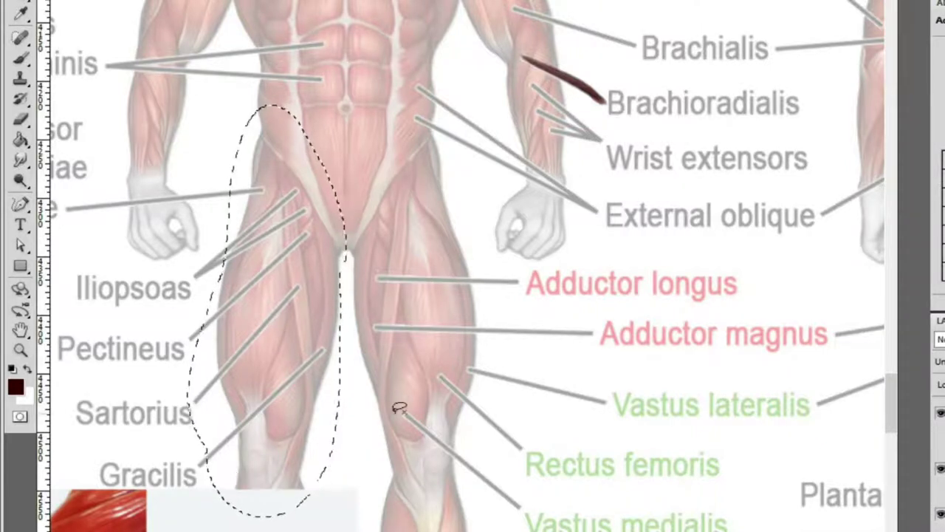
{"action": "key", "text": "z"}
{"action": "left_click", "coordinate": [239, 323], "text": "alt"}
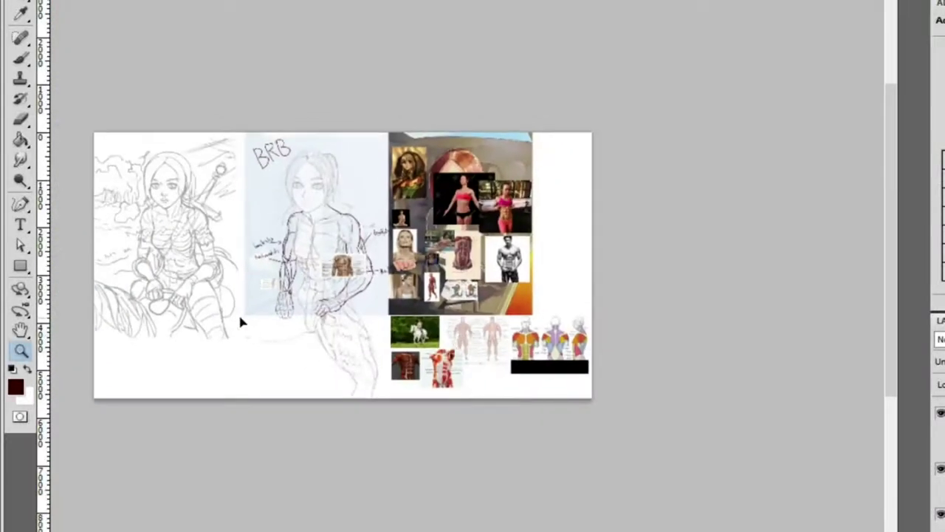
{"action": "left_click_drag", "start_coordinate": [243, 296], "coordinate": [255, 328]}
{"action": "key", "text": "v"}
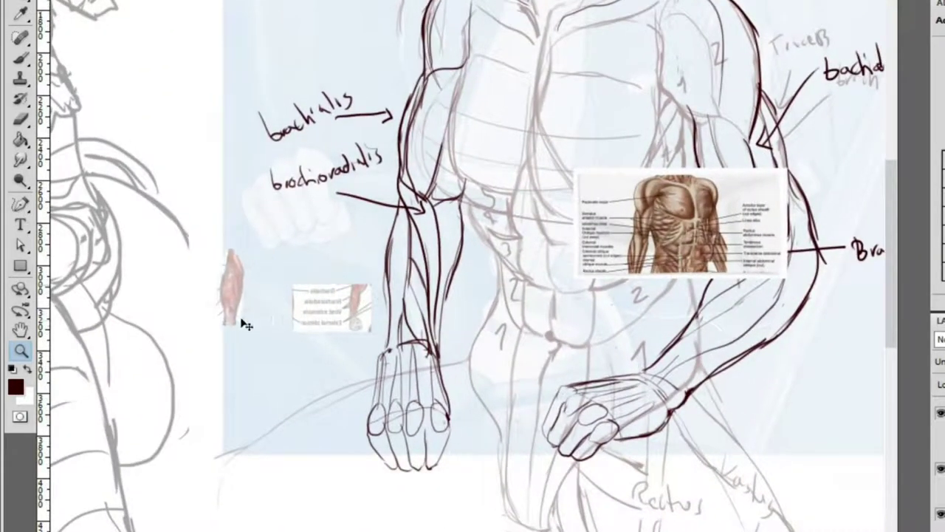
Enlarge the copied thigh reference, rotate it nearly horizontal and place it beside the right forearm
{"action": "key", "text": "ctrl+t"}
{"action": "left_click_drag", "start_coordinate": [370, 391], "coordinate": [253, 374]}
{"action": "left_click_drag", "start_coordinate": [271, 297], "coordinate": [562, 307]}
{"action": "left_click_drag", "start_coordinate": [472, 287], "coordinate": [316, 314]}
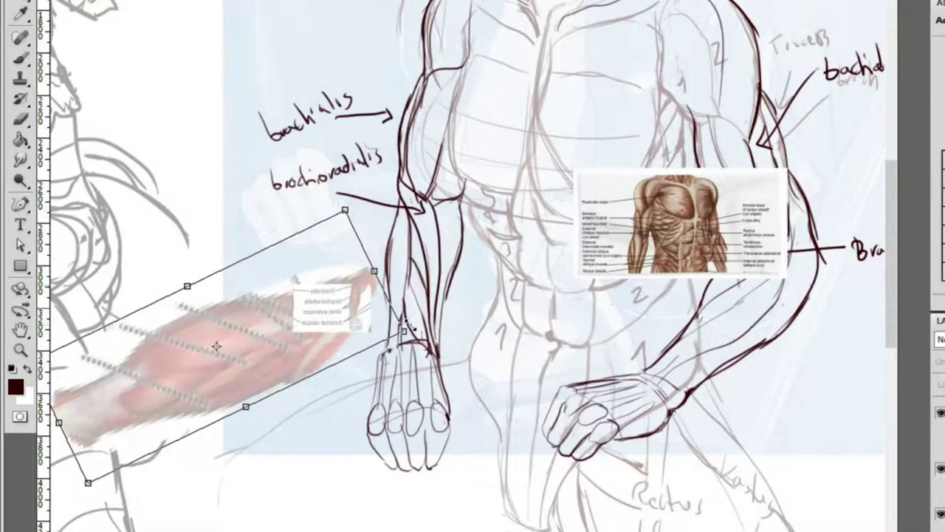
{"action": "left_click_drag", "start_coordinate": [404, 330], "coordinate": [354, 321]}
{"action": "key", "text": "Return"}
Try rough contour lines for the right leg below the right hand, and undo them
{"action": "key", "text": "z"}
{"action": "left_click_drag", "start_coordinate": [451, 463], "coordinate": [602, 316]}
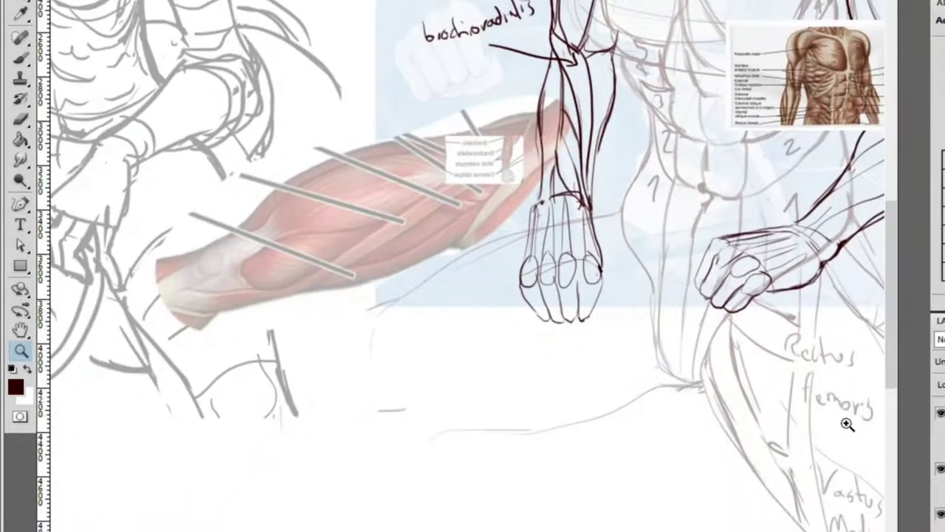
{"action": "left_click_drag", "start_coordinate": [604, 388], "coordinate": [486, 358]}
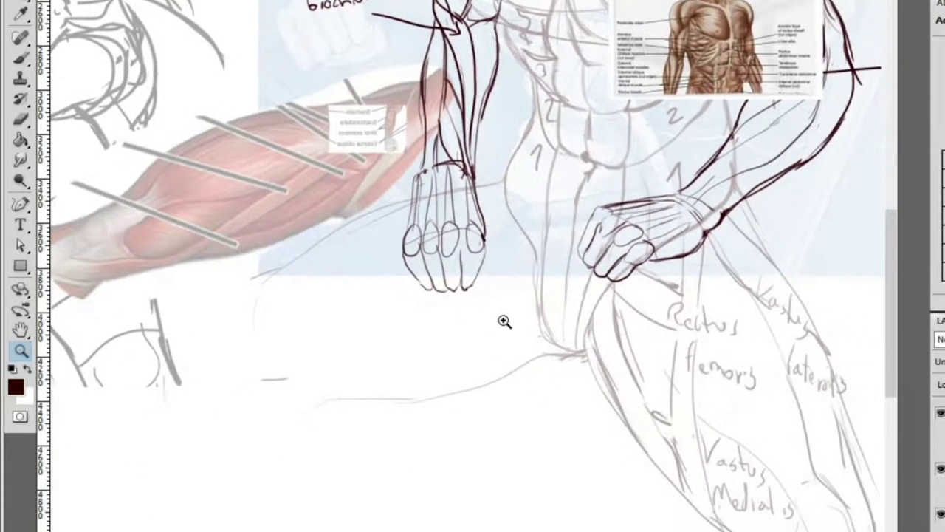
{"action": "left_click", "coordinate": [498, 278], "text": "alt"}
{"action": "left_click", "coordinate": [505, 359]}
{"action": "key", "text": "b"}
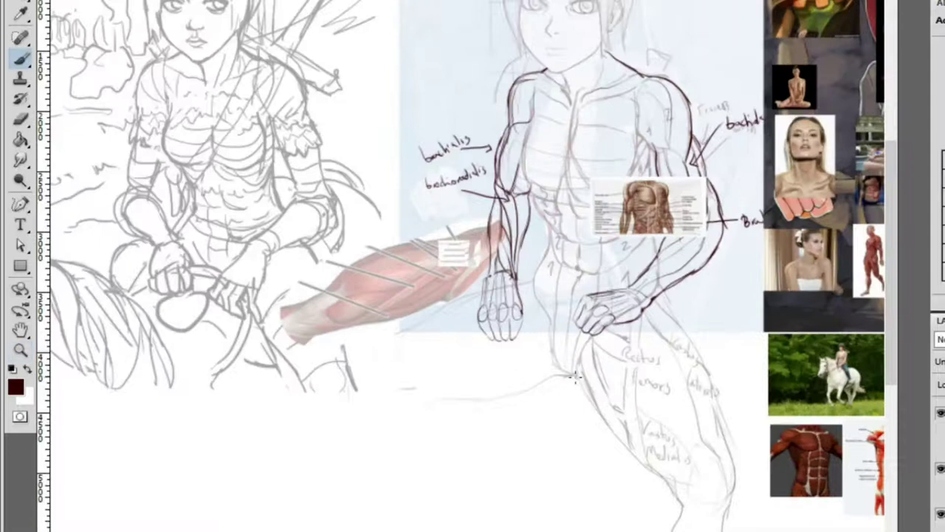
{"action": "left_click_drag", "start_coordinate": [542, 290], "coordinate": [436, 223]}
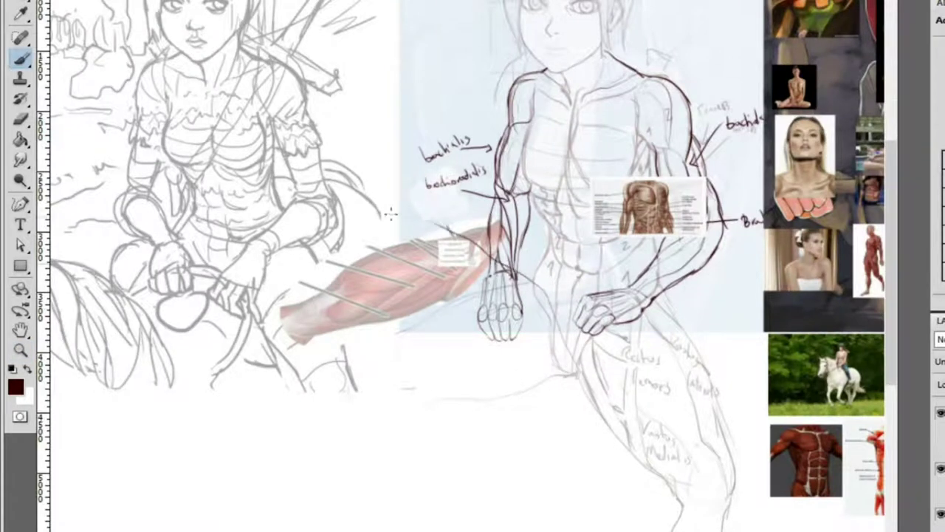
{"action": "key", "text": "ctrl+z"}
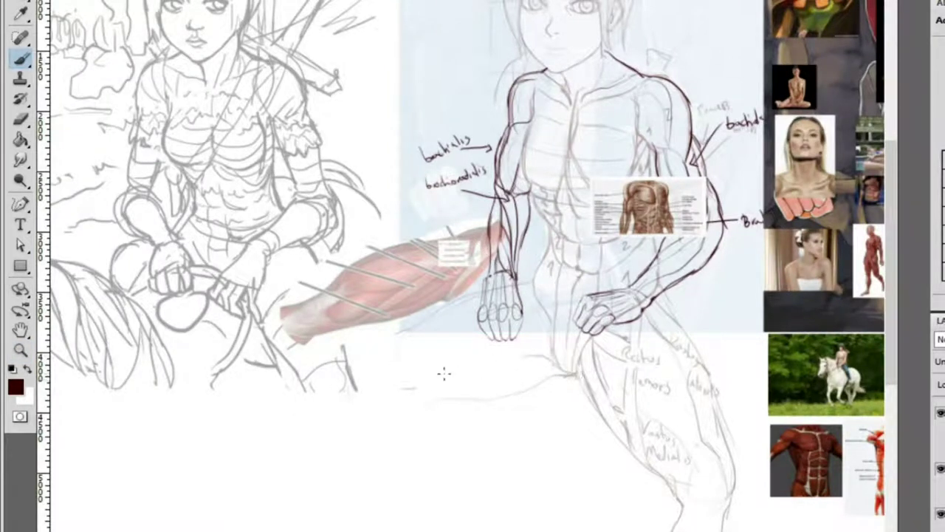
{"action": "left_click", "coordinate": [372, 416], "text": "ctrl"}
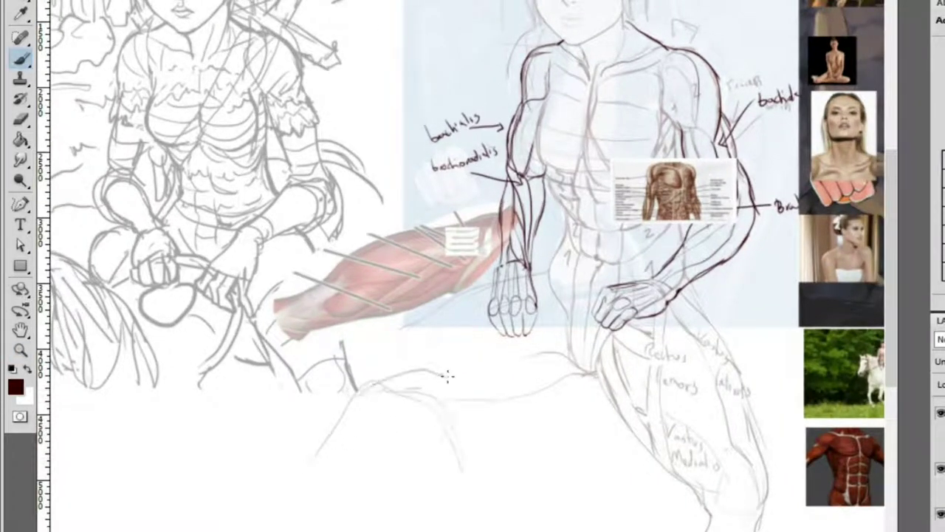
{"action": "key", "text": "ctrl+alt+z"}
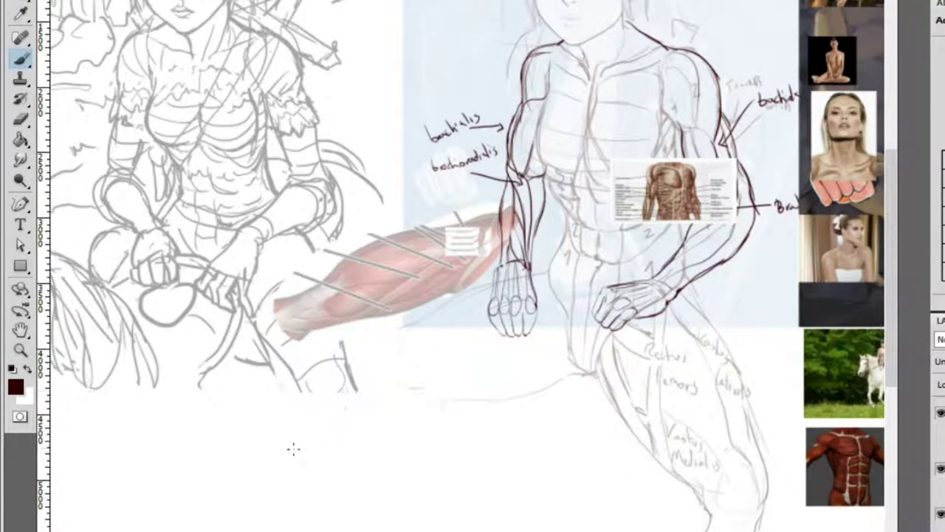
Sketch rough curved contours below the thigh reference, running from the knee area toward the hip
{"action": "left_click_drag", "start_coordinate": [409, 416], "coordinate": [411, 493]}
{"action": "mouse_move", "coordinate": [447, 388]}
{"action": "left_mouse_down"}
{"action": "mouse_move", "coordinate": [601, 371]}
{"action": "mouse_move", "coordinate": [493, 371]}
{"action": "mouse_move", "coordinate": [617, 412]}
{"action": "left_mouse_up"}
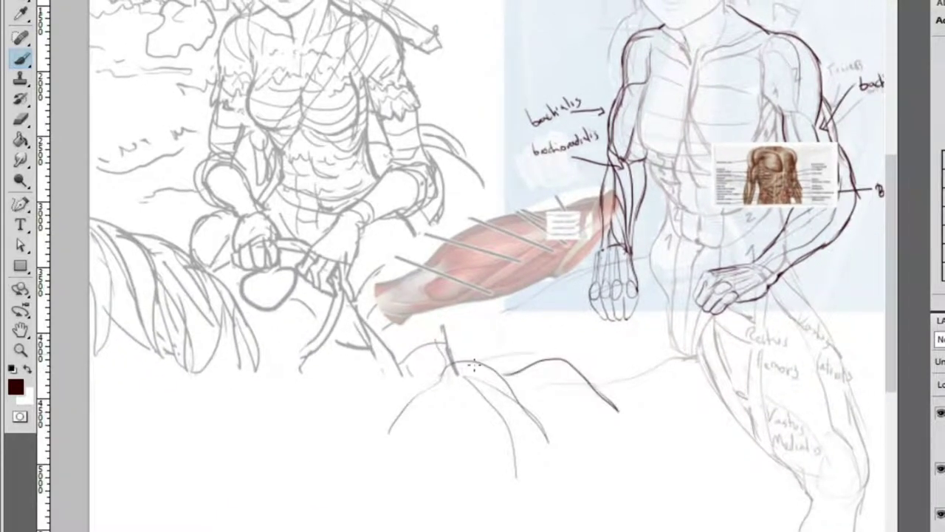
{"action": "mouse_move", "coordinate": [590, 372]}
{"action": "left_mouse_down"}
{"action": "mouse_move", "coordinate": [709, 471]}
{"action": "mouse_move", "coordinate": [724, 458]}
{"action": "left_mouse_up"}
{"action": "key", "text": "e"}
{"action": "scroll", "coordinate": [724, 458], "scroll_direction": "up", "scroll_amount": 1}
{"action": "key", "text": "b"}
{"action": "mouse_move", "coordinate": [587, 353]}
{"action": "left_mouse_down"}
{"action": "mouse_move", "coordinate": [658, 403]}
{"action": "mouse_move", "coordinate": [637, 445]}
{"action": "left_mouse_up"}
Add flowing wavy lines hanging down from the new contours between the knee area and the hip
{"action": "key", "text": "z"}
{"action": "left_click", "coordinate": [676, 479]}
{"action": "key", "text": "b"}
{"action": "left_click_drag", "start_coordinate": [647, 443], "coordinate": [669, 473]}
{"action": "left_click_drag", "start_coordinate": [633, 377], "coordinate": [651, 372]}
{"action": "mouse_move", "coordinate": [514, 371]}
{"action": "left_mouse_down"}
{"action": "mouse_move", "coordinate": [520, 421]}
{"action": "mouse_move", "coordinate": [532, 317]}
{"action": "left_mouse_up"}
{"action": "key", "text": "z"}
{"action": "mouse_move", "coordinate": [601, 379]}
{"action": "left_mouse_down"}
{"action": "mouse_move", "coordinate": [498, 403]}
{"action": "mouse_move", "coordinate": [525, 436]}
{"action": "left_mouse_up"}
{"action": "key", "text": "z"}
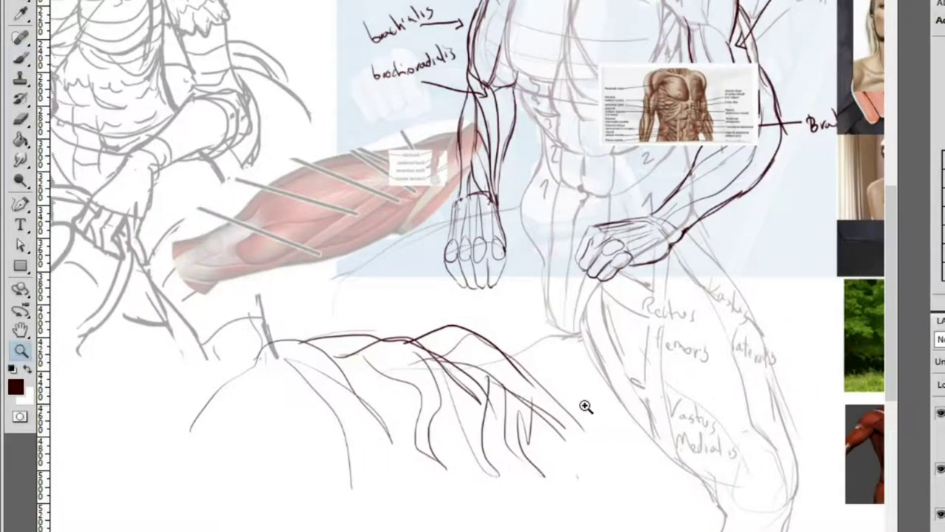
Sketch the outlines of two pointed horse ears where the flowing contours meet the seated character's knee area
{"action": "key", "text": "ctrl+0"}
{"action": "left_click", "coordinate": [556, 375]}
{"action": "left_click", "coordinate": [556, 375]}
{"action": "mouse_move", "coordinate": [556, 375]}
{"action": "left_mouse_down"}
{"action": "mouse_move", "coordinate": [667, 221]}
{"action": "mouse_move", "coordinate": [756, 251]}
{"action": "mouse_move", "coordinate": [549, 225]}
{"action": "mouse_move", "coordinate": [247, 312]}
{"action": "mouse_move", "coordinate": [376, 281]}
{"action": "mouse_move", "coordinate": [714, 323]}
{"action": "mouse_move", "coordinate": [815, 280]}
{"action": "mouse_move", "coordinate": [707, 268]}
{"action": "mouse_move", "coordinate": [500, 312]}
{"action": "mouse_move", "coordinate": [526, 350]}
{"action": "left_mouse_up"}
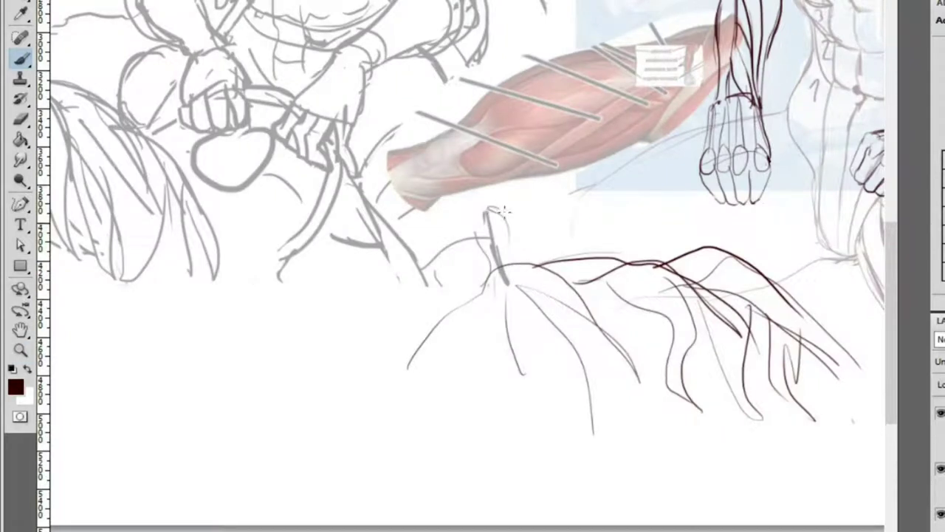
{"action": "left_click_drag", "start_coordinate": [387, 221], "coordinate": [432, 305]}
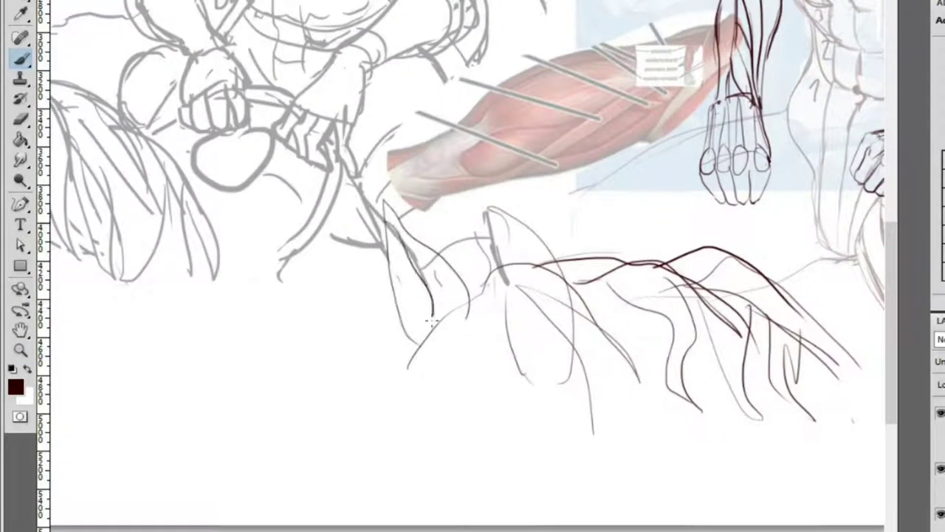
Locate the white horse reference photo and sketch curved brow lines between and below the two ears
{"action": "scroll", "coordinate": [544, 360], "scroll_direction": "right", "scroll_amount": 10}
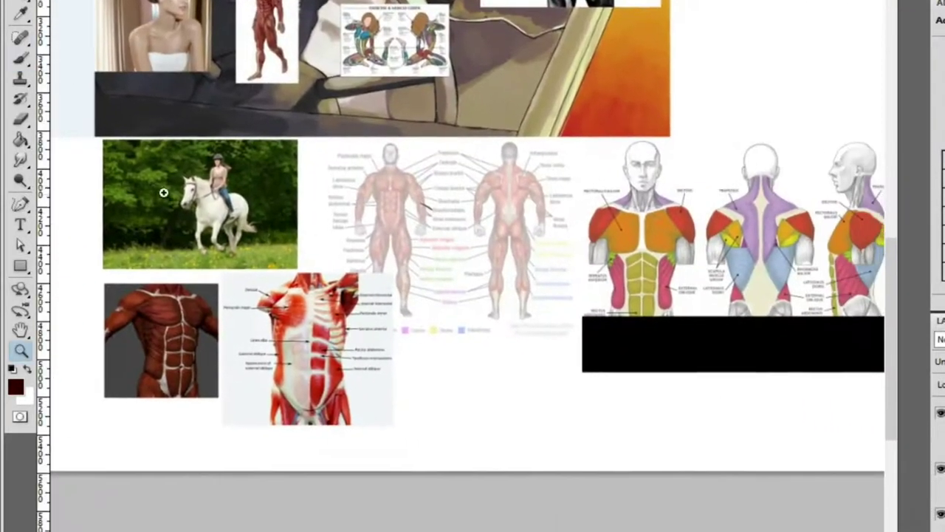
{"action": "key", "text": "z"}
{"action": "mouse_move", "coordinate": [165, 190]}
{"action": "left_mouse_down"}
{"action": "mouse_move", "coordinate": [679, 276]}
{"action": "mouse_move", "coordinate": [401, 261]}
{"action": "left_mouse_up"}
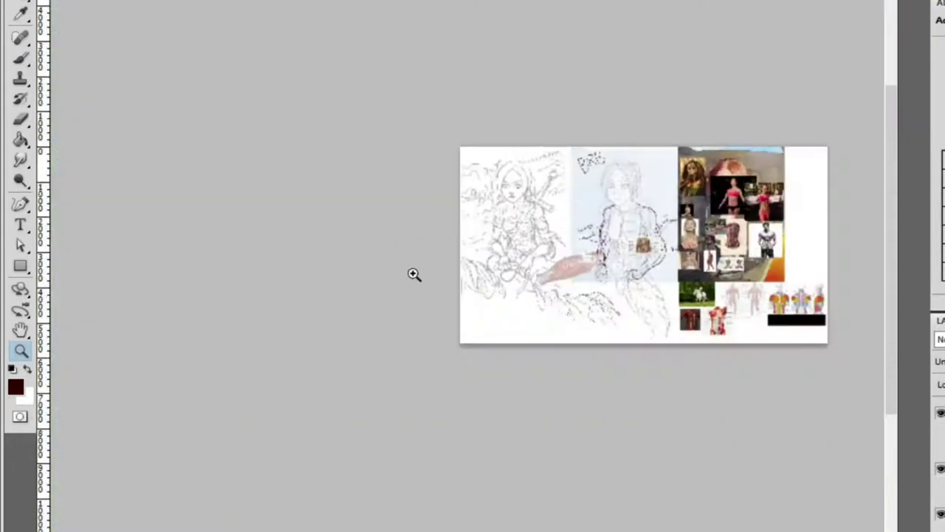
{"action": "left_click", "coordinate": [608, 350]}
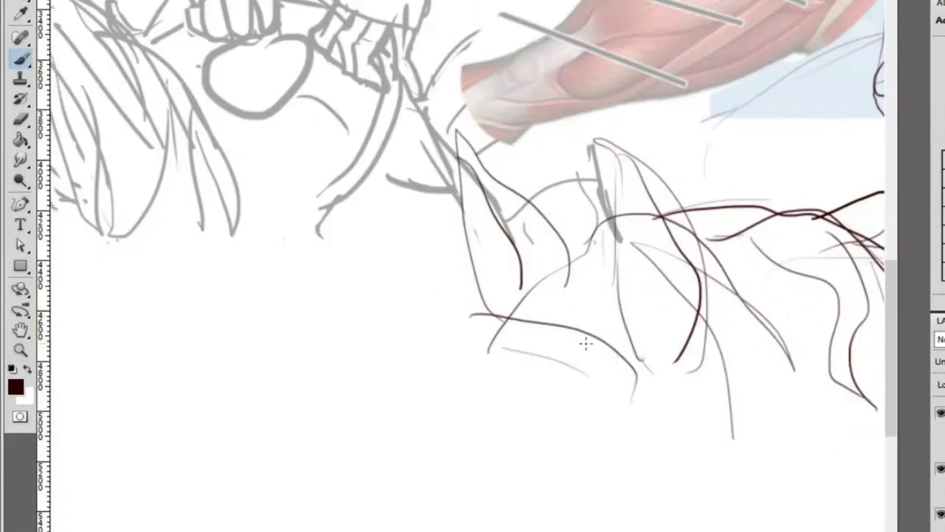
Examine the horse's head, bridle, bit ring and reins closely in the white horse reference photo
{"action": "key", "text": "z"}
{"action": "left_click_drag", "start_coordinate": [474, 347], "coordinate": [451, 345]}
{"action": "scroll", "coordinate": [551, 155], "scroll_direction": "right", "scroll_amount": 10}
{"action": "left_click_drag", "start_coordinate": [551, 155], "coordinate": [578, 142]}
{"action": "scroll", "coordinate": [577, 143], "scroll_direction": "down", "scroll_amount": 2}
{"action": "scroll", "coordinate": [450, 64], "scroll_direction": "up", "scroll_amount": 5}
{"action": "scroll", "coordinate": [443, 32], "scroll_direction": "down", "scroll_amount": 3}
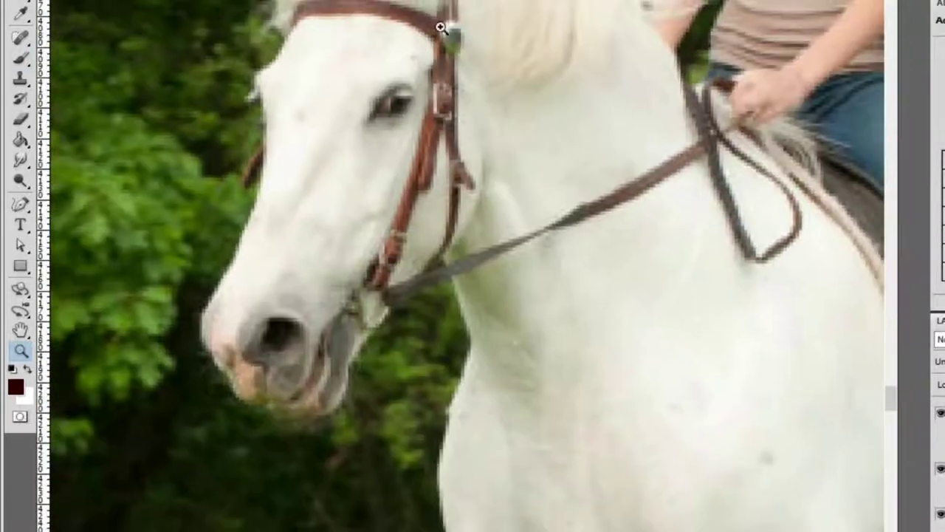
{"action": "key", "text": "b"}
{"action": "scroll", "coordinate": [475, 42], "scroll_direction": "up", "scroll_amount": 2}
{"action": "scroll", "coordinate": [475, 43], "scroll_direction": "down", "scroll_amount": 1}
{"action": "scroll", "coordinate": [494, 438], "scroll_direction": "up", "scroll_amount": 7}
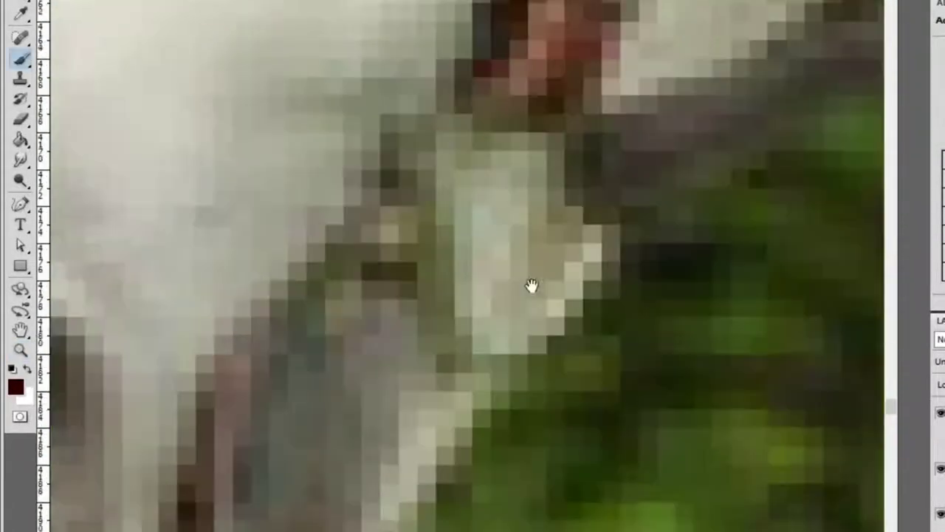
{"action": "scroll", "coordinate": [581, 266], "scroll_direction": "down", "scroll_amount": 2}
{"action": "key", "text": "z"}
{"action": "scroll", "coordinate": [615, 268], "scroll_direction": "down", "scroll_amount": 3}
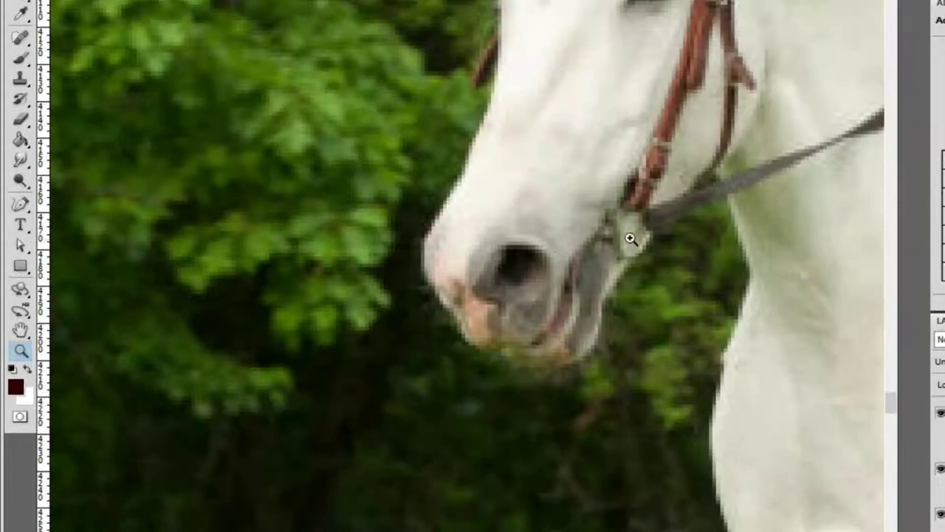
{"action": "scroll", "coordinate": [660, 262], "scroll_direction": "up", "scroll_amount": 1}
{"action": "left_click_drag", "start_coordinate": [570, 264], "coordinate": [567, 269]}
{"action": "key", "text": "b"}
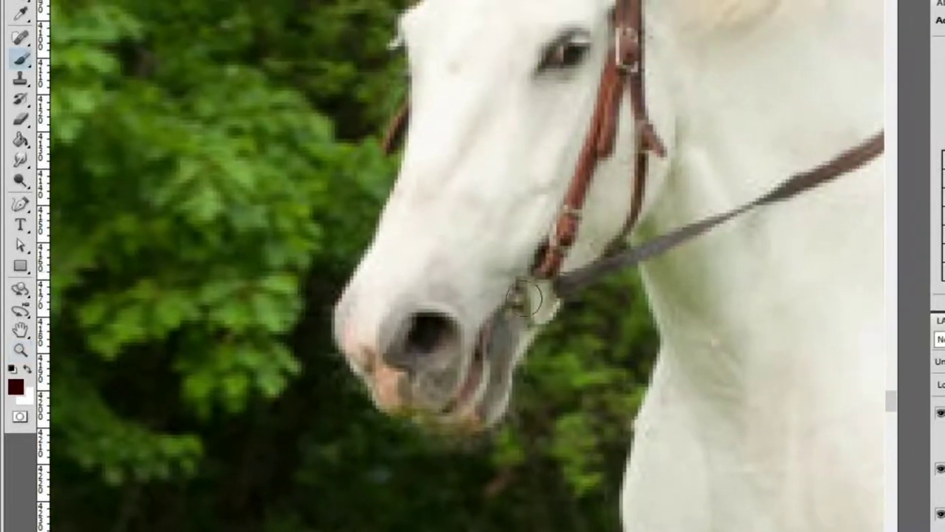
Mark the horse's eye with dark strokes at the end of the brow line and compare it with the horse photo
{"action": "scroll", "coordinate": [605, 296], "scroll_direction": "down", "scroll_amount": 5}
{"action": "key", "text": "z"}
{"action": "scroll", "coordinate": [243, 393], "scroll_direction": "down", "scroll_amount": 1}
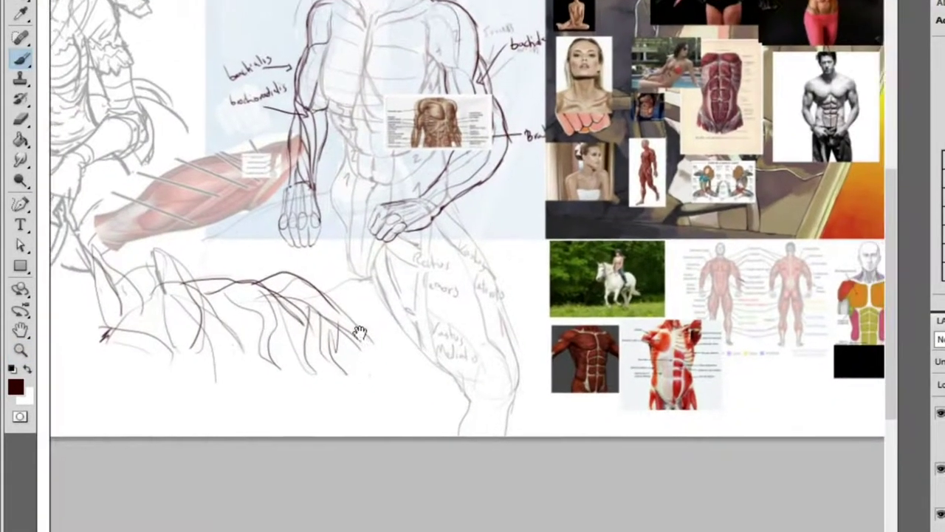
{"action": "left_click", "coordinate": [618, 276]}
{"action": "left_click_drag", "start_coordinate": [618, 276], "coordinate": [734, 238]}
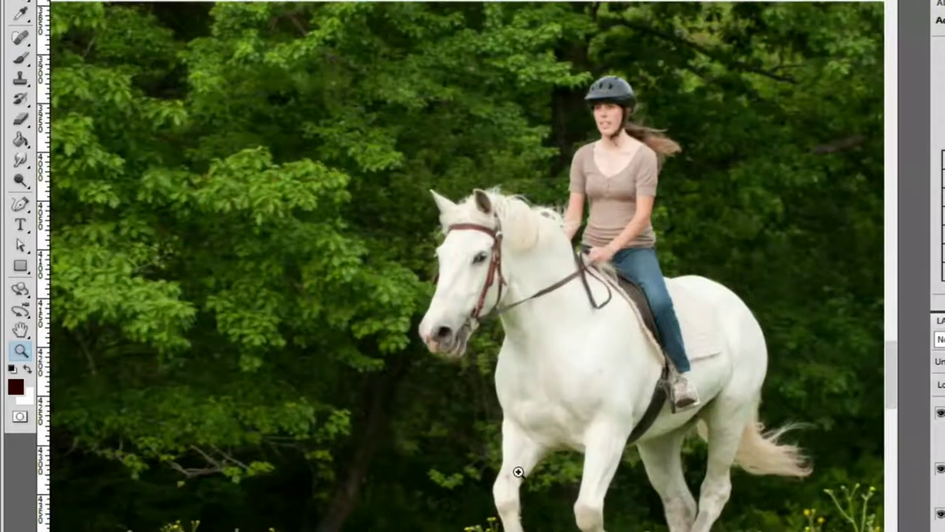
{"action": "scroll", "coordinate": [581, 394], "scroll_direction": "down", "scroll_amount": 5}
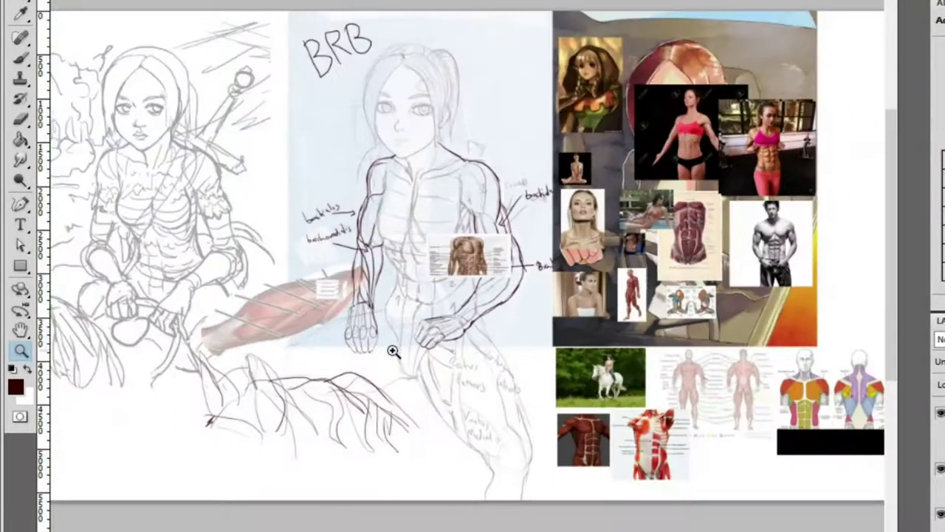
Sketch the curved cheek strap running down from the nearer horse ear, checking the bridle in the photo
{"action": "scroll", "coordinate": [259, 446], "scroll_direction": "up", "scroll_amount": 3}
{"action": "key", "text": "b"}
{"action": "mouse_move", "coordinate": [310, 346]}
{"action": "left_mouse_down"}
{"action": "mouse_move", "coordinate": [326, 395]}
{"action": "mouse_move", "coordinate": [296, 457]}
{"action": "mouse_move", "coordinate": [291, 436]}
{"action": "mouse_move", "coordinate": [309, 476]}
{"action": "mouse_move", "coordinate": [260, 477]}
{"action": "left_mouse_up"}
{"action": "key", "text": "z"}
{"action": "left_click", "coordinate": [843, 324]}
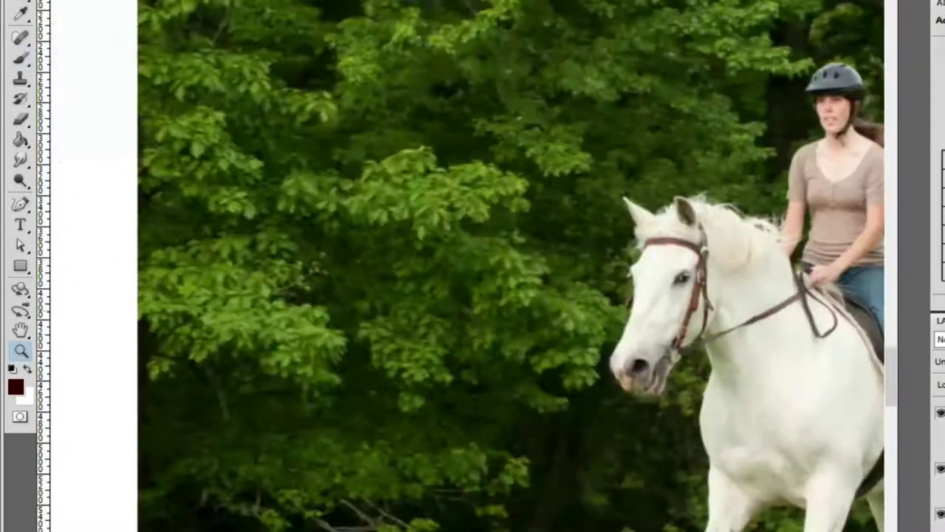
{"action": "scroll", "coordinate": [627, 373], "scroll_direction": "down", "scroll_amount": 5}
{"action": "scroll", "coordinate": [406, 498], "scroll_direction": "up", "scroll_amount": 3}
Draw the round bridle ring below the cheek strap, with strap lines continuing down to the canvas edge
{"action": "key", "text": "b"}
{"action": "left_click_drag", "start_coordinate": [399, 524], "coordinate": [417, 480]}
{"action": "mouse_move", "coordinate": [477, 434]}
{"action": "left_mouse_down"}
{"action": "mouse_move", "coordinate": [477, 526]}
{"action": "mouse_move", "coordinate": [450, 456]}
{"action": "left_mouse_up"}
{"action": "scroll", "coordinate": [492, 450], "scroll_direction": "down", "scroll_amount": 3}
{"action": "left_click_drag", "start_coordinate": [591, 353], "coordinate": [366, 335]}
{"action": "key", "text": "z"}
{"action": "left_click", "coordinate": [624, 347]}
{"action": "scroll", "coordinate": [675, 359], "scroll_direction": "down", "scroll_amount": 5}
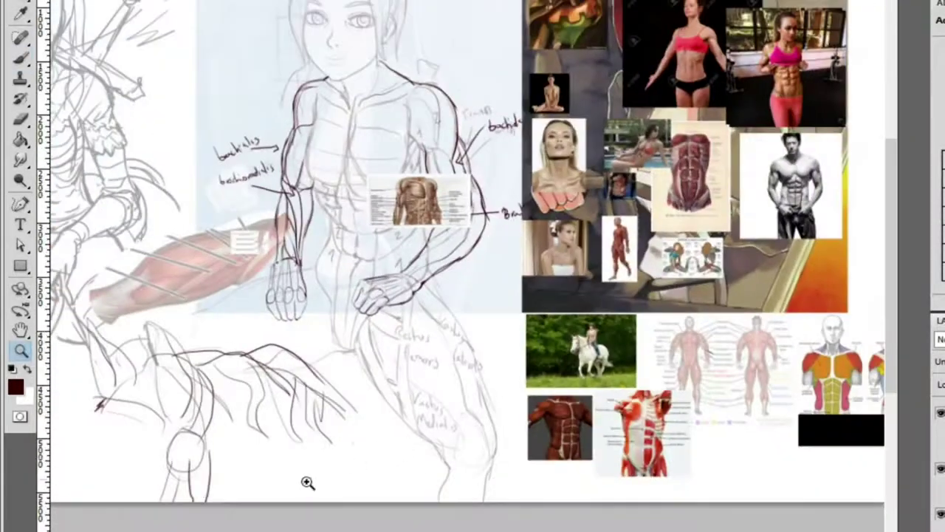
Draw the horse's chest contour curving from the end of the mane down to the canvas edge
{"action": "key", "text": "b"}
{"action": "mouse_move", "coordinate": [385, 497]}
{"action": "left_mouse_down"}
{"action": "mouse_move", "coordinate": [355, 387]}
{"action": "mouse_move", "coordinate": [369, 506]}
{"action": "left_mouse_up"}
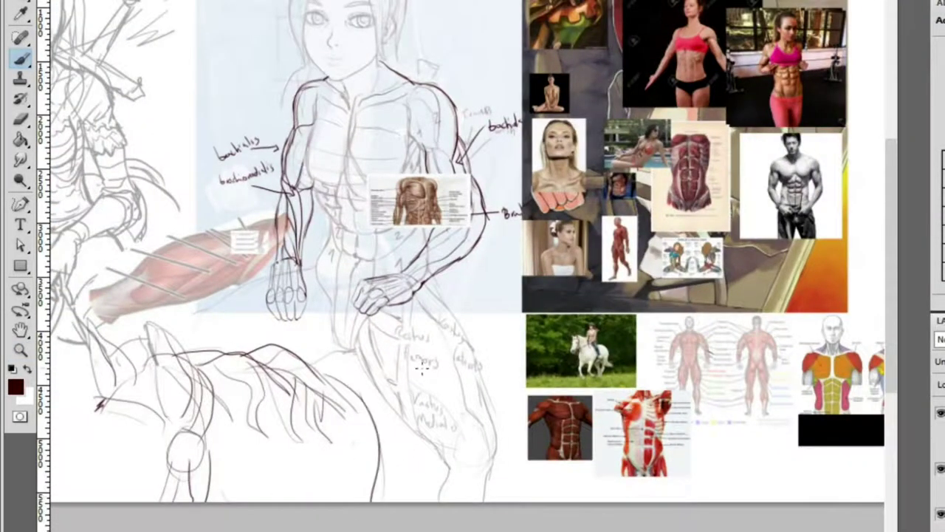
{"action": "key", "text": "z"}
{"action": "left_click", "coordinate": [601, 357]}
{"action": "scroll", "coordinate": [601, 357], "scroll_direction": "up", "scroll_amount": 5}
{"action": "scroll", "coordinate": [627, 352], "scroll_direction": "down", "scroll_amount": 6}
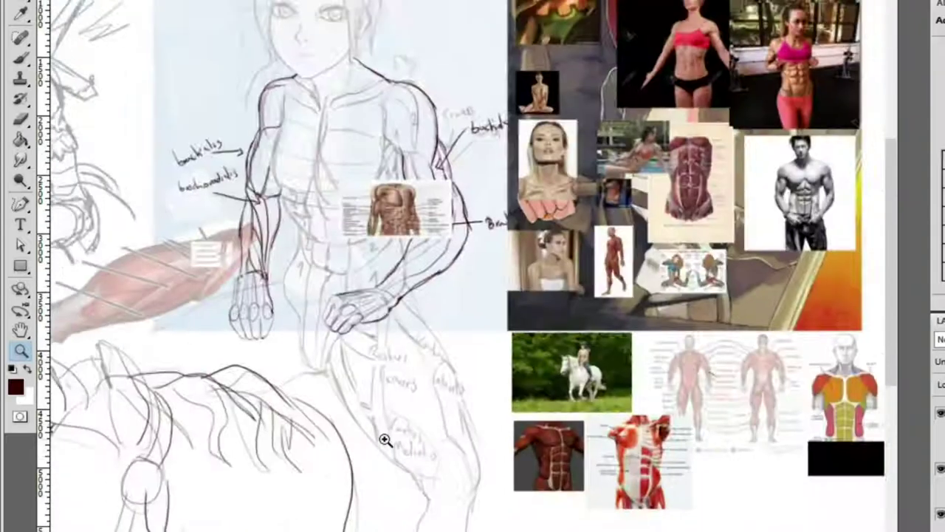
{"action": "scroll", "coordinate": [307, 448], "scroll_direction": "up", "scroll_amount": 1}
{"action": "key", "text": "b"}
{"action": "key", "text": "z"}
{"action": "scroll", "coordinate": [713, 310], "scroll_direction": "up", "scroll_amount": 6}
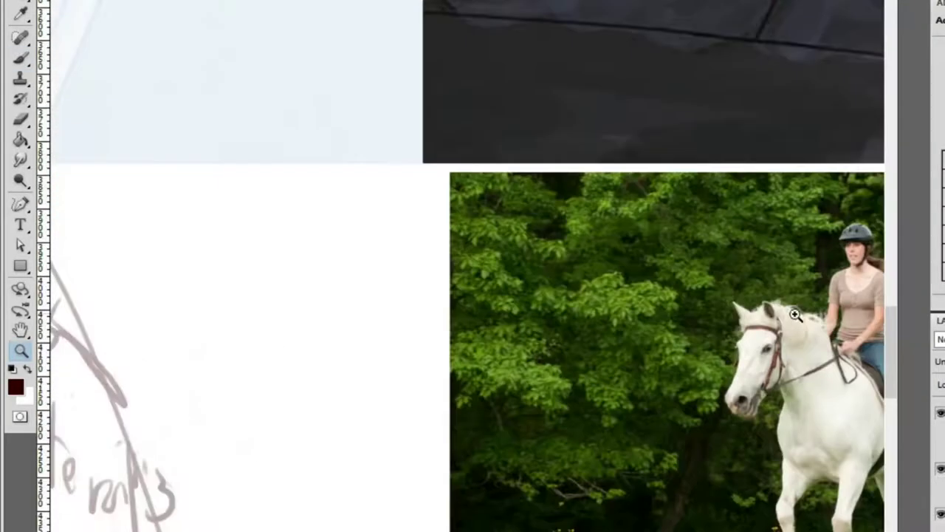
Extend the horse's topline from the mane to the character's crotch, comparing it with the rider's seat in the photo
{"action": "scroll", "coordinate": [600, 292], "scroll_direction": "down", "scroll_amount": 6}
{"action": "scroll", "coordinate": [277, 504], "scroll_direction": "up", "scroll_amount": 1}
{"action": "key", "text": "b"}
{"action": "mouse_move", "coordinate": [140, 373]}
{"action": "left_mouse_down"}
{"action": "mouse_move", "coordinate": [360, 362]}
{"action": "mouse_move", "coordinate": [288, 354]}
{"action": "left_mouse_up"}
{"action": "key", "text": "z"}
{"action": "scroll", "coordinate": [644, 261], "scroll_direction": "down", "scroll_amount": 5}
{"action": "scroll", "coordinate": [673, 252], "scroll_direction": "up", "scroll_amount": 7}
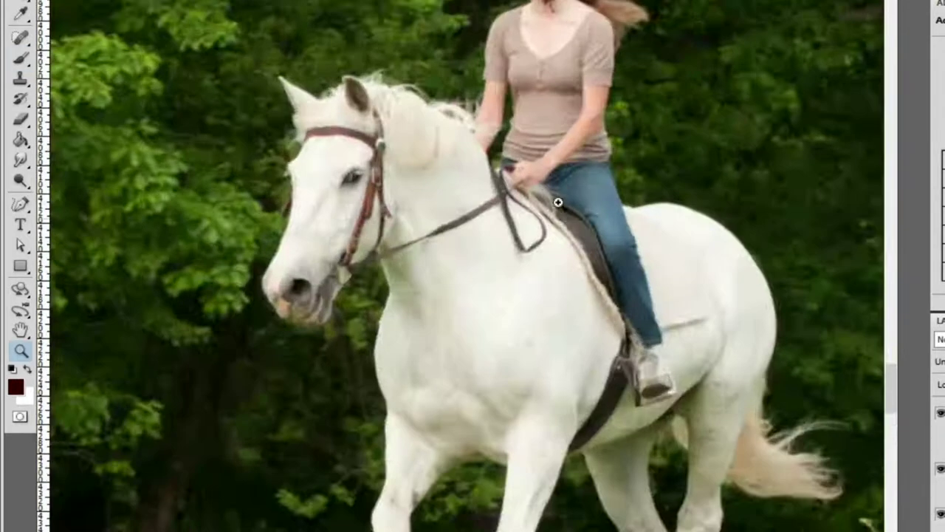
{"action": "scroll", "coordinate": [673, 250], "scroll_direction": "down", "scroll_amount": 6}
{"action": "scroll", "coordinate": [433, 274], "scroll_direction": "up", "scroll_amount": 1}
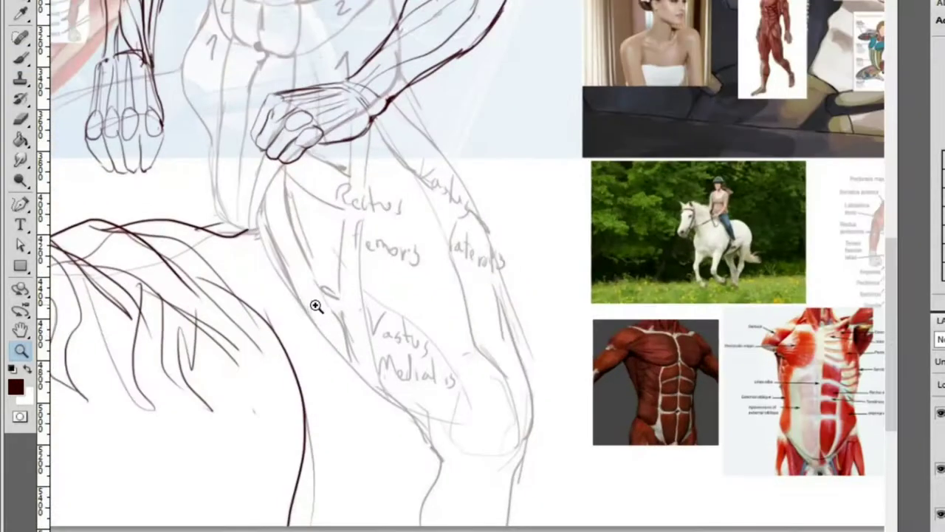
Sketch the raised saddle front over the horse's withers, erase overlapping lines and reinforce the chest contour
{"action": "scroll", "coordinate": [313, 306], "scroll_direction": "up", "scroll_amount": 2}
{"action": "key", "text": "b"}
{"action": "mouse_move", "coordinate": [390, 319]}
{"action": "left_mouse_down"}
{"action": "mouse_move", "coordinate": [501, 383]}
{"action": "mouse_move", "coordinate": [520, 410]}
{"action": "left_mouse_up"}
{"action": "key", "text": "e"}
{"action": "mouse_move", "coordinate": [407, 336]}
{"action": "left_mouse_down"}
{"action": "mouse_move", "coordinate": [436, 348]}
{"action": "mouse_move", "coordinate": [382, 334]}
{"action": "mouse_move", "coordinate": [428, 319]}
{"action": "mouse_move", "coordinate": [510, 378]}
{"action": "mouse_move", "coordinate": [532, 442]}
{"action": "mouse_move", "coordinate": [477, 388]}
{"action": "mouse_move", "coordinate": [507, 434]}
{"action": "left_mouse_up"}
{"action": "key", "text": "b"}
{"action": "left_click_drag", "start_coordinate": [370, 331], "coordinate": [352, 365]}
{"action": "scroll", "coordinate": [358, 347], "scroll_direction": "down", "scroll_amount": 2}
{"action": "scroll", "coordinate": [494, 385], "scroll_direction": "up", "scroll_amount": 3}
{"action": "mouse_move", "coordinate": [465, 414]}
{"action": "left_mouse_down"}
{"action": "mouse_move", "coordinate": [433, 329]}
{"action": "mouse_move", "coordinate": [491, 528]}
{"action": "left_mouse_up"}
{"action": "key", "text": "b"}
{"action": "left_click_drag", "start_coordinate": [663, 342], "coordinate": [505, 402]}
{"action": "scroll", "coordinate": [505, 402], "scroll_direction": "down", "scroll_amount": 2}
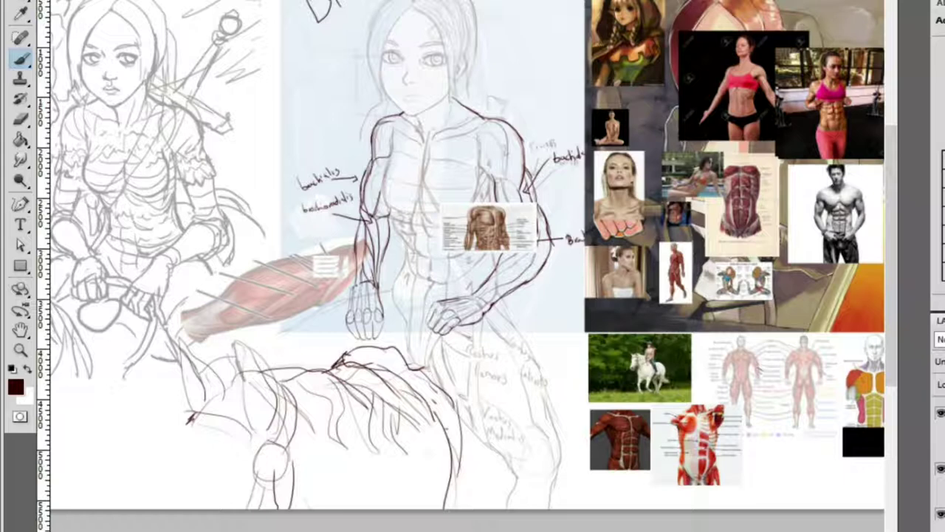
Try straight double rein lines running from below the saddle front to the canvas edge
{"action": "key", "text": "z"}
{"action": "mouse_move", "coordinate": [310, 325]}
{"action": "left_mouse_down"}
{"action": "mouse_move", "coordinate": [509, 267]}
{"action": "mouse_move", "coordinate": [838, 317]}
{"action": "left_mouse_up"}
{"action": "mouse_move", "coordinate": [713, 390]}
{"action": "left_mouse_down"}
{"action": "mouse_move", "coordinate": [656, 386]}
{"action": "mouse_move", "coordinate": [300, 454]}
{"action": "mouse_move", "coordinate": [472, 269]}
{"action": "mouse_move", "coordinate": [512, 186]}
{"action": "mouse_move", "coordinate": [420, 377]}
{"action": "mouse_move", "coordinate": [341, 475]}
{"action": "mouse_move", "coordinate": [513, 222]}
{"action": "left_mouse_up"}
{"action": "left_click", "coordinate": [258, 527]}
{"action": "key", "text": "b"}
{"action": "scroll", "coordinate": [436, 489], "scroll_direction": "down", "scroll_amount": 3}
{"action": "left_click_drag", "start_coordinate": [596, 206], "coordinate": [586, 210]}
{"action": "key", "text": "z"}
{"action": "left_click_drag", "start_coordinate": [375, 275], "coordinate": [536, 278]}
{"action": "mouse_move", "coordinate": [409, 511]}
{"action": "left_mouse_down"}
{"action": "mouse_move", "coordinate": [519, 401]}
{"action": "mouse_move", "coordinate": [623, 217]}
{"action": "mouse_move", "coordinate": [479, 214]}
{"action": "mouse_move", "coordinate": [226, 339]}
{"action": "left_mouse_up"}
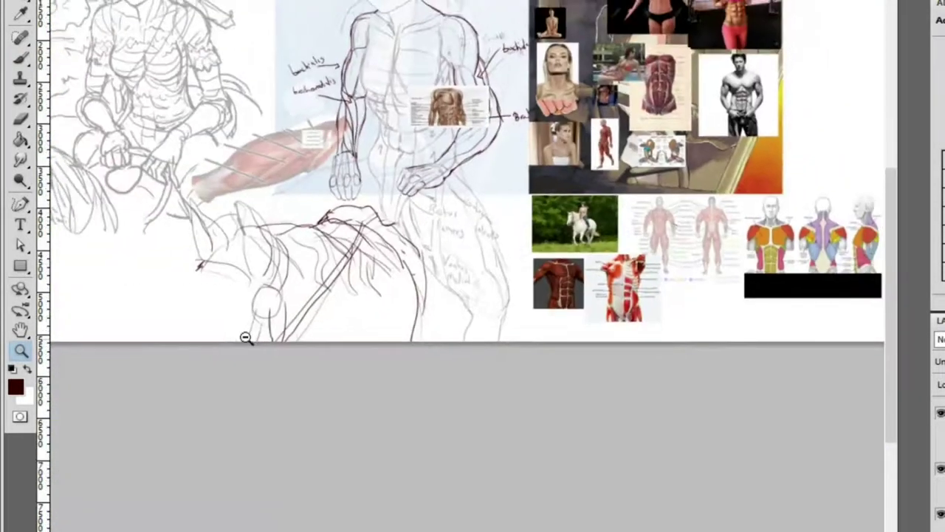
{"action": "left_click", "coordinate": [226, 339]}
{"action": "key", "text": "ctrl+alt+z"}
{"action": "key", "text": "ctrl+alt+z"}
Draw two parallel curved rein lines from the mane to the canvas edge, plus a short stroke beside the bridle strap
{"action": "key", "text": "b"}
{"action": "mouse_move", "coordinate": [378, 346]}
{"action": "left_mouse_down"}
{"action": "mouse_move", "coordinate": [464, 251]}
{"action": "mouse_move", "coordinate": [475, 199]}
{"action": "mouse_move", "coordinate": [456, 308]}
{"action": "mouse_move", "coordinate": [369, 414]}
{"action": "mouse_move", "coordinate": [441, 305]}
{"action": "mouse_move", "coordinate": [479, 209]}
{"action": "left_mouse_up"}
{"action": "key", "text": "ctrl+alt+z"}
{"action": "key", "text": "ctrl+alt+z"}
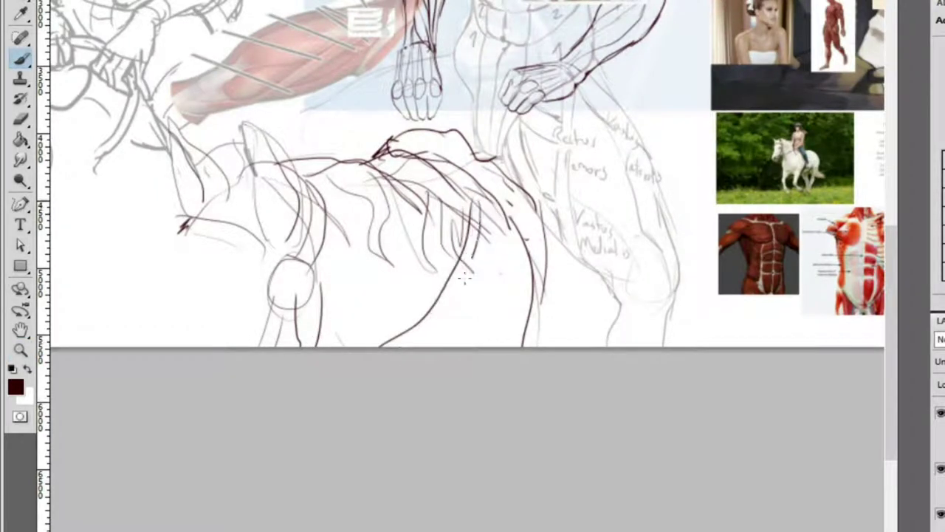
{"action": "mouse_move", "coordinate": [399, 346]}
{"action": "left_mouse_down"}
{"action": "mouse_move", "coordinate": [485, 220]}
{"action": "mouse_move", "coordinate": [432, 323]}
{"action": "mouse_move", "coordinate": [393, 345]}
{"action": "left_mouse_up"}
{"action": "key", "text": "ctrl+alt+z"}
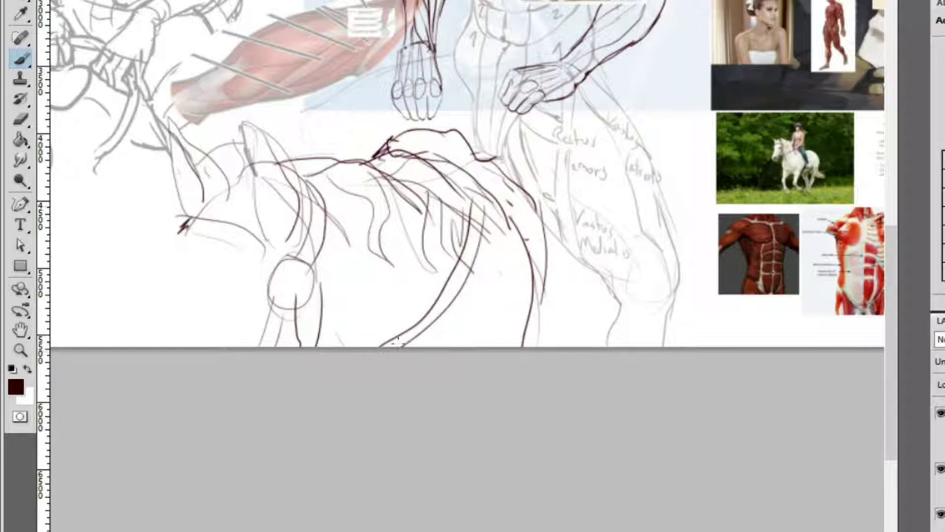
{"action": "left_click_drag", "start_coordinate": [314, 343], "coordinate": [351, 341]}
Draw the right knee's curve and the thigh's upper contour rising from it toward the right hand
{"action": "scroll", "coordinate": [520, 229], "scroll_direction": "up", "scroll_amount": 3}
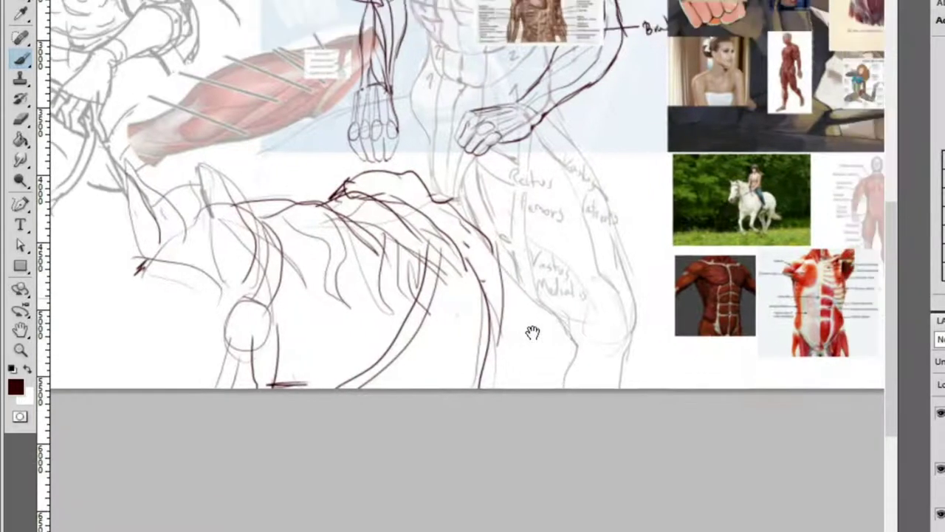
{"action": "left_click_drag", "start_coordinate": [247, 131], "coordinate": [340, 206]}
{"action": "scroll", "coordinate": [424, 323], "scroll_direction": "down", "scroll_amount": 5}
{"action": "scroll", "coordinate": [424, 322], "scroll_direction": "down", "scroll_amount": 2}
{"action": "mouse_move", "coordinate": [329, 284]}
{"action": "left_mouse_down"}
{"action": "mouse_move", "coordinate": [364, 246]}
{"action": "mouse_move", "coordinate": [436, 231]}
{"action": "mouse_move", "coordinate": [411, 232]}
{"action": "mouse_move", "coordinate": [626, 123]}
{"action": "left_mouse_up"}
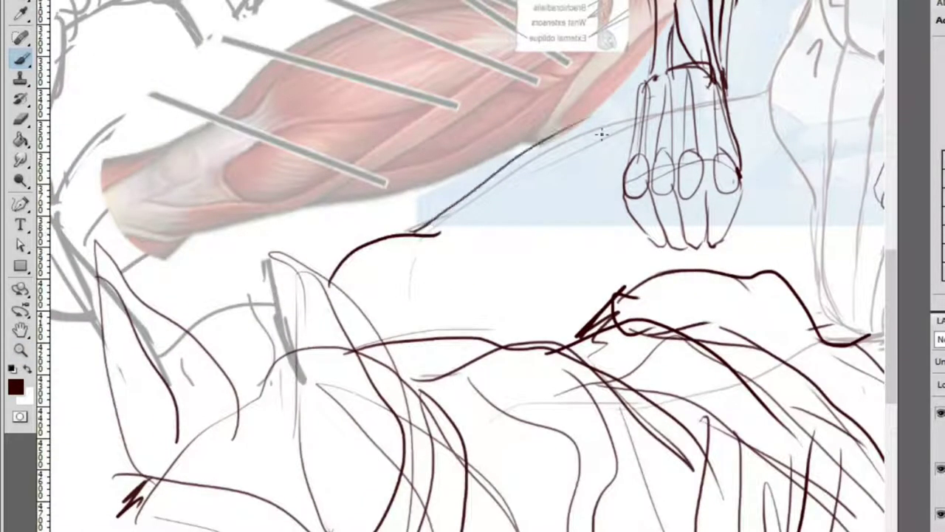
{"action": "key", "text": "ctrl+z"}
{"action": "left_click_drag", "start_coordinate": [415, 230], "coordinate": [634, 116]}
{"action": "key", "text": "z"}
Sketch the right leg's lower contour from the knee to the saddle, add an inner thigh line and erase the excess
{"action": "key", "text": "b"}
{"action": "left_click_drag", "start_coordinate": [339, 275], "coordinate": [459, 260]}
{"action": "mouse_move", "coordinate": [390, 314]}
{"action": "left_mouse_down"}
{"action": "mouse_move", "coordinate": [450, 286]}
{"action": "mouse_move", "coordinate": [613, 284]}
{"action": "left_mouse_up"}
{"action": "left_click_drag", "start_coordinate": [441, 240], "coordinate": [628, 142]}
{"action": "mouse_move", "coordinate": [465, 293]}
{"action": "left_mouse_down"}
{"action": "mouse_move", "coordinate": [495, 340]}
{"action": "mouse_move", "coordinate": [487, 302]}
{"action": "mouse_move", "coordinate": [435, 307]}
{"action": "mouse_move", "coordinate": [465, 340]}
{"action": "left_mouse_up"}
{"action": "key", "text": "e"}
{"action": "mouse_move", "coordinate": [436, 302]}
{"action": "left_mouse_down"}
{"action": "mouse_move", "coordinate": [522, 306]}
{"action": "mouse_move", "coordinate": [561, 280]}
{"action": "left_mouse_up"}
Sketch the angled saddle edge between the right fingertips and the hip, erasing the overlaps around it
{"action": "scroll", "coordinate": [522, 306], "scroll_direction": "right", "scroll_amount": 5}
{"action": "key", "text": "b"}
{"action": "mouse_move", "coordinate": [628, 247]}
{"action": "left_mouse_down"}
{"action": "mouse_move", "coordinate": [670, 219]}
{"action": "mouse_move", "coordinate": [694, 237]}
{"action": "left_mouse_up"}
{"action": "mouse_move", "coordinate": [674, 253]}
{"action": "left_mouse_down"}
{"action": "mouse_move", "coordinate": [694, 233]}
{"action": "mouse_move", "coordinate": [605, 308]}
{"action": "left_mouse_up"}
{"action": "key", "text": "e"}
{"action": "mouse_move", "coordinate": [551, 290]}
{"action": "left_mouse_down"}
{"action": "mouse_move", "coordinate": [581, 263]}
{"action": "mouse_move", "coordinate": [562, 250]}
{"action": "left_mouse_up"}
{"action": "key", "text": "b"}
{"action": "key", "text": "e"}
{"action": "left_click_drag", "start_coordinate": [531, 299], "coordinate": [563, 295]}
{"action": "key", "text": "b"}
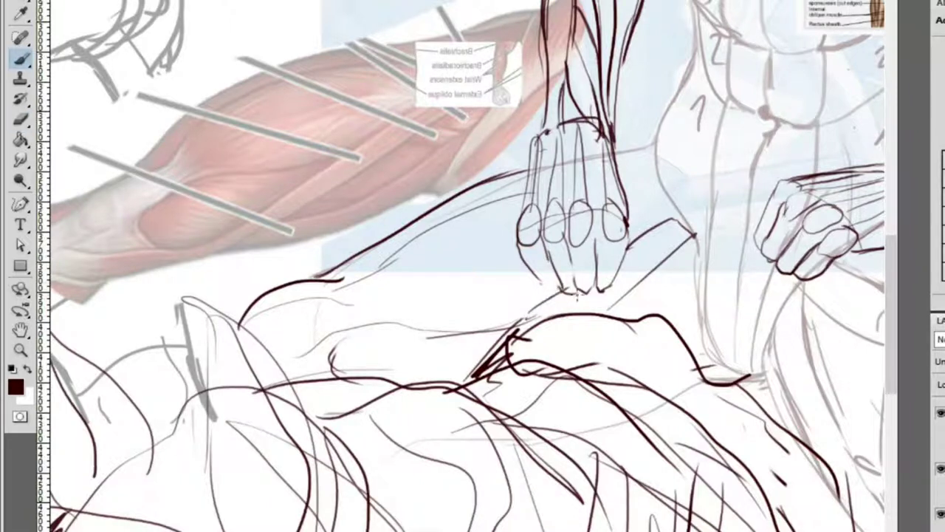
Reinforce the right leg's lower contour and the inner line along the upper thigh
{"action": "left_click_drag", "start_coordinate": [372, 323], "coordinate": [515, 314]}
{"action": "key", "text": "e"}
{"action": "key", "text": "b"}
{"action": "mouse_move", "coordinate": [359, 279]}
{"action": "left_mouse_down"}
{"action": "mouse_move", "coordinate": [430, 248]}
{"action": "mouse_move", "coordinate": [457, 210]}
{"action": "mouse_move", "coordinate": [519, 191]}
{"action": "left_mouse_up"}
{"action": "left_click", "coordinate": [701, 195], "text": "ctrl"}
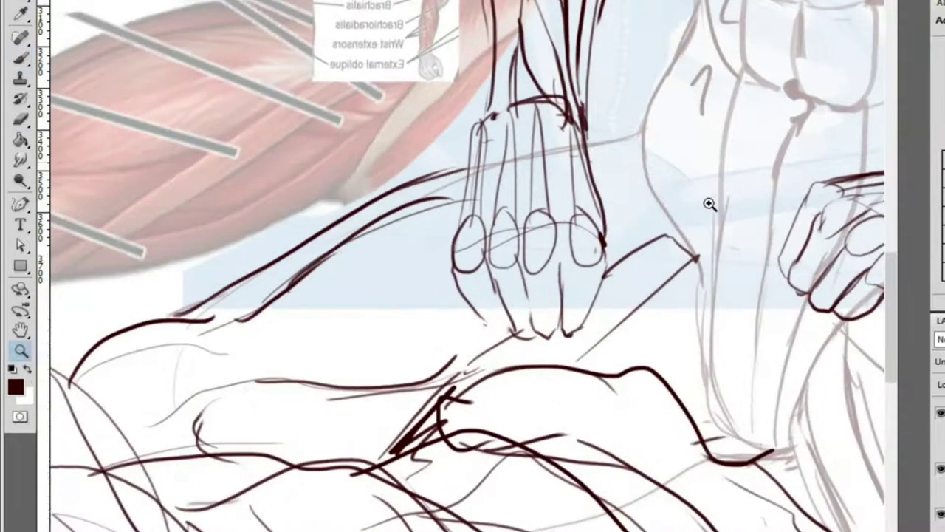
Redraw the hip contour beside the right hand with dark lines from the waist down to the saddle, retrying misplaced strokes
{"action": "mouse_move", "coordinate": [580, 173]}
{"action": "left_mouse_down"}
{"action": "mouse_move", "coordinate": [656, 157]}
{"action": "mouse_move", "coordinate": [562, 126]}
{"action": "mouse_move", "coordinate": [613, 200]}
{"action": "mouse_move", "coordinate": [542, 204]}
{"action": "mouse_move", "coordinate": [519, 222]}
{"action": "mouse_move", "coordinate": [564, 390]}
{"action": "left_mouse_up"}
{"action": "left_click", "coordinate": [584, 355], "text": "ctrl+alt"}
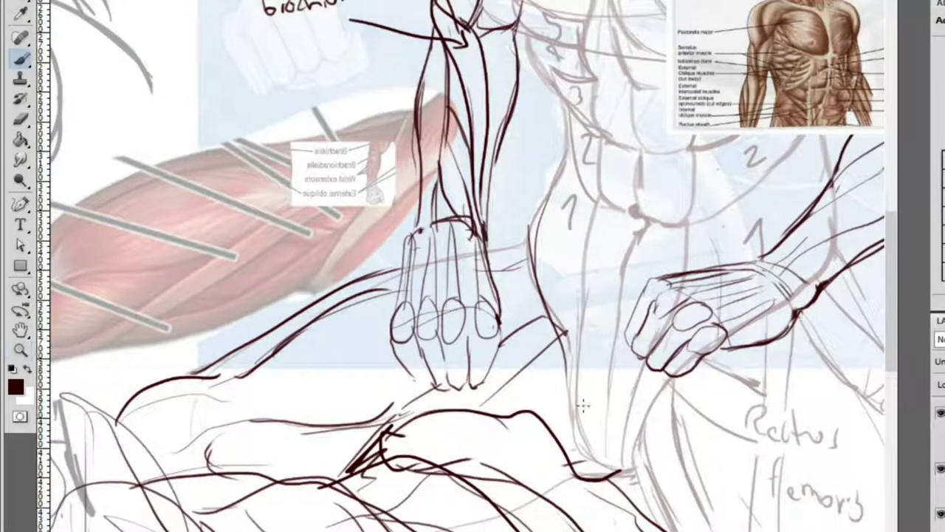
{"action": "left_click_drag", "start_coordinate": [561, 340], "coordinate": [564, 470]}
{"action": "left_click_drag", "start_coordinate": [553, 322], "coordinate": [585, 444]}
{"action": "key", "text": "ctrl+z"}
{"action": "key", "text": "ctrl+z"}
{"action": "mouse_move", "coordinate": [557, 329]}
{"action": "left_mouse_down"}
{"action": "mouse_move", "coordinate": [566, 423]}
{"action": "mouse_move", "coordinate": [583, 444]}
{"action": "left_mouse_up"}
{"action": "key", "text": "ctrl+z"}
{"action": "left_click_drag", "start_coordinate": [557, 331], "coordinate": [583, 455]}
{"action": "left_click", "coordinate": [547, 247], "text": "ctrl"}
{"action": "left_click_drag", "start_coordinate": [534, 225], "coordinate": [579, 387]}
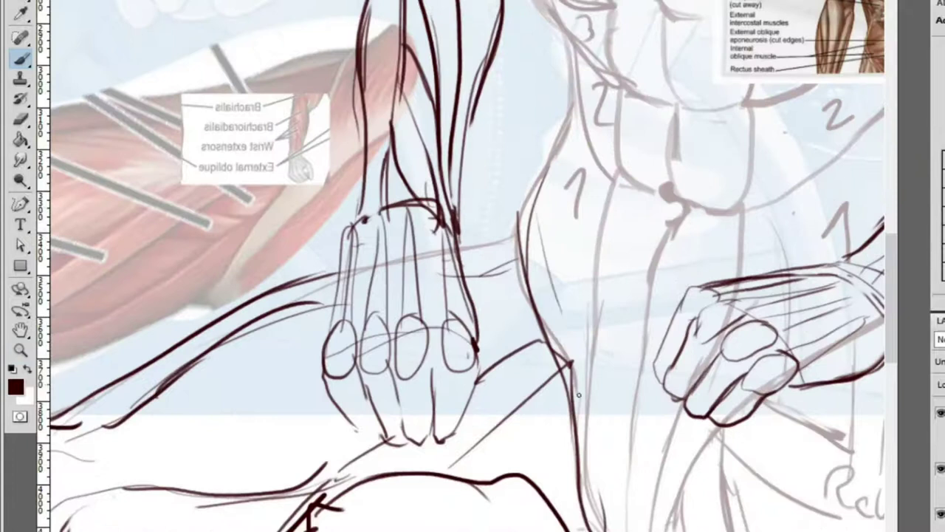
{"action": "left_click", "coordinate": [583, 377], "text": "ctrl+alt"}
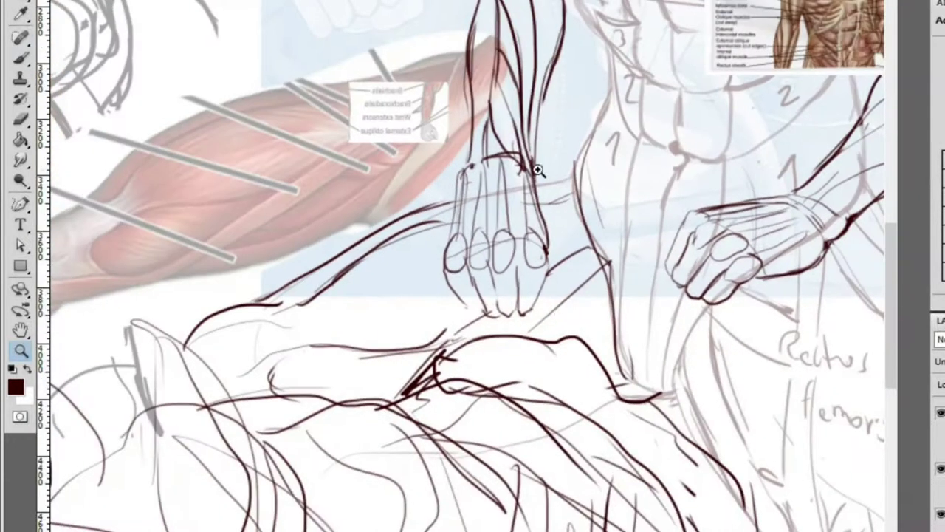
{"action": "left_click_drag", "start_coordinate": [124, 238], "coordinate": [296, 189]}
{"action": "left_click", "coordinate": [295, 189], "text": "ctrl"}
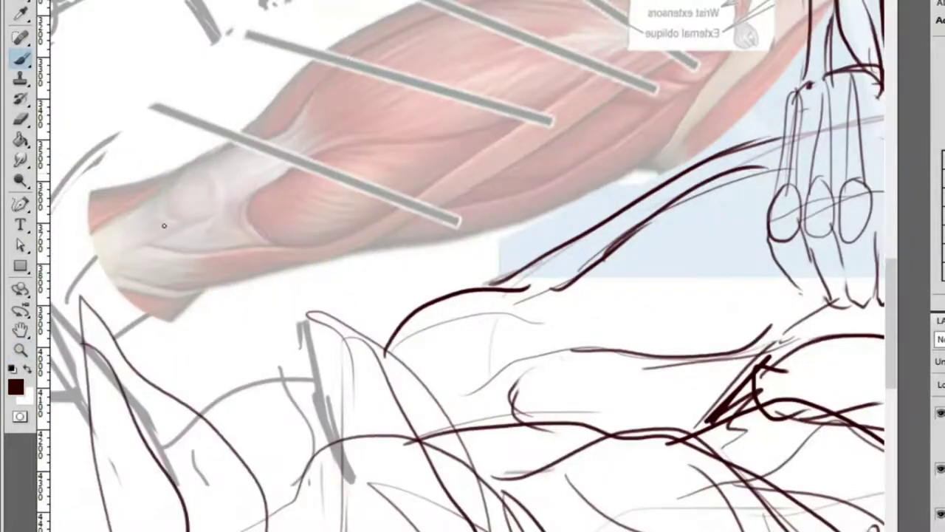
{"action": "left_click_drag", "start_coordinate": [505, 251], "coordinate": [413, 205]}
{"action": "left_click", "coordinate": [502, 240], "text": "ctrl"}
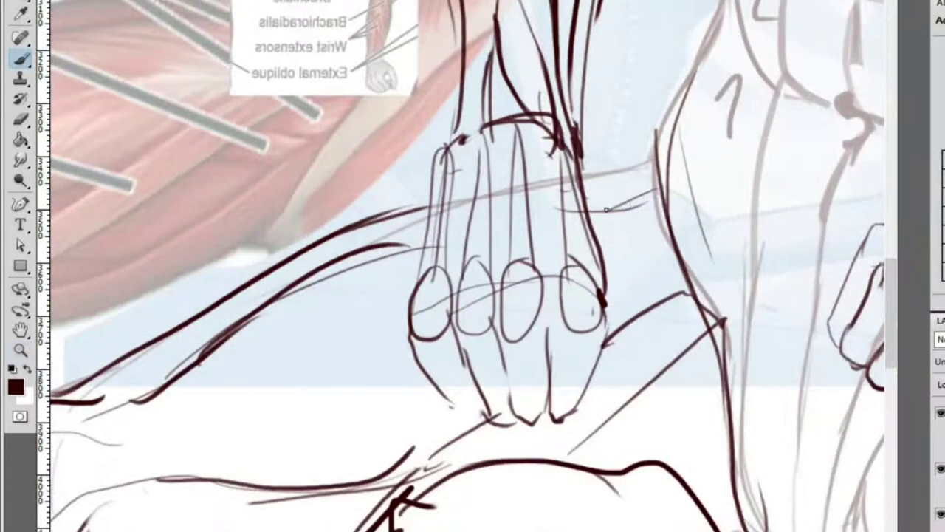
Examine how the rider holds the reins in the white-horse reference photo
{"action": "left_click", "coordinate": [490, 246], "text": "alt"}
{"action": "left_click", "coordinate": [541, 212], "text": "alt"}
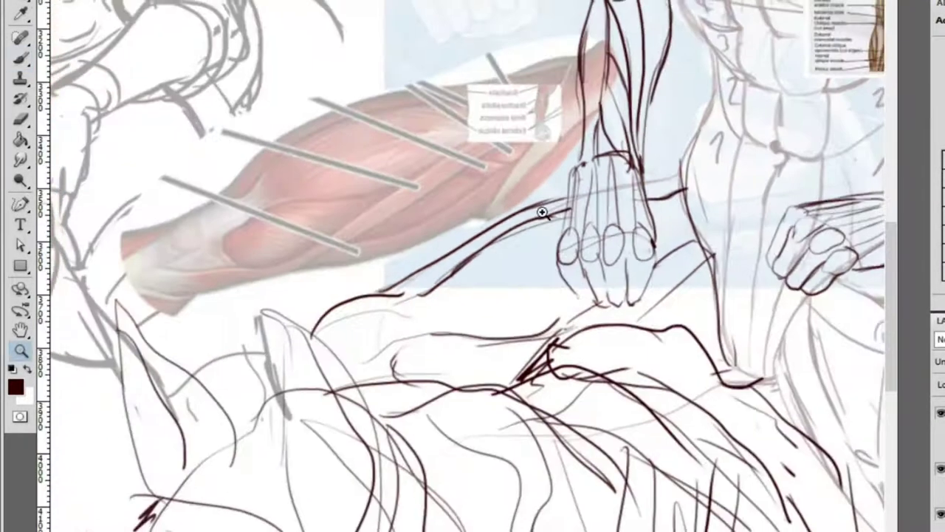
{"action": "left_click", "coordinate": [628, 274]}
{"action": "left_click", "coordinate": [507, 350]}
{"action": "left_click", "coordinate": [507, 350], "text": "alt"}
{"action": "left_click", "coordinate": [633, 338], "text": "alt"}
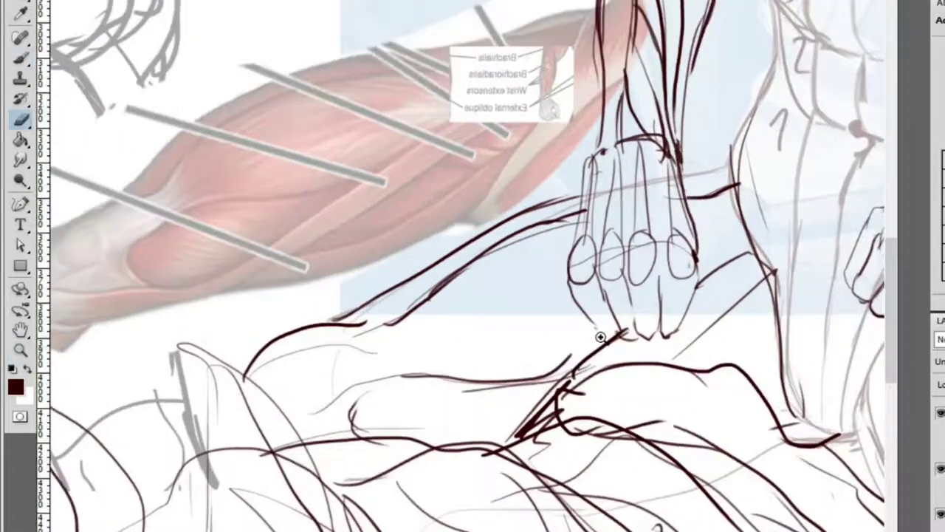
{"action": "left_click", "coordinate": [541, 338], "text": "alt"}
{"action": "left_click", "coordinate": [541, 338], "text": "alt"}
{"action": "scroll", "coordinate": [691, 346], "scroll_direction": "down", "scroll_amount": 3}
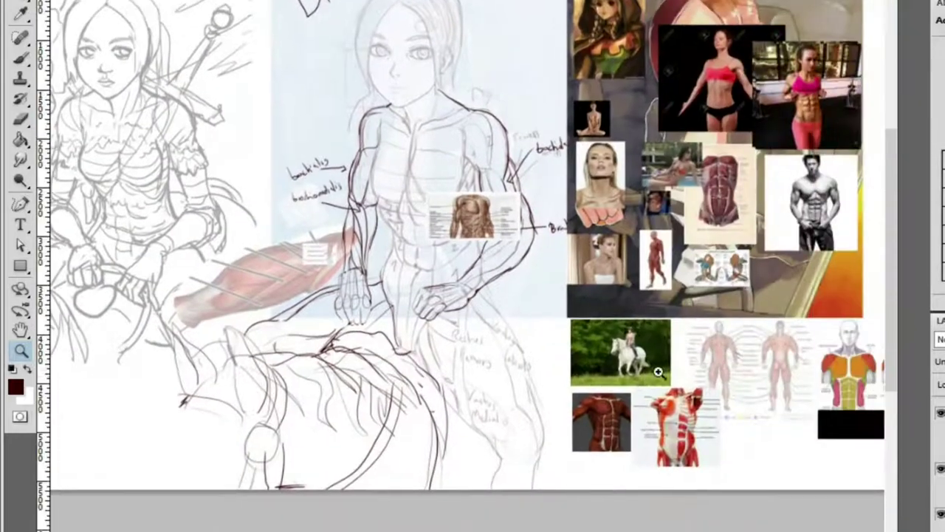
{"action": "scroll", "coordinate": [635, 406], "scroll_direction": "up", "scroll_amount": 8}
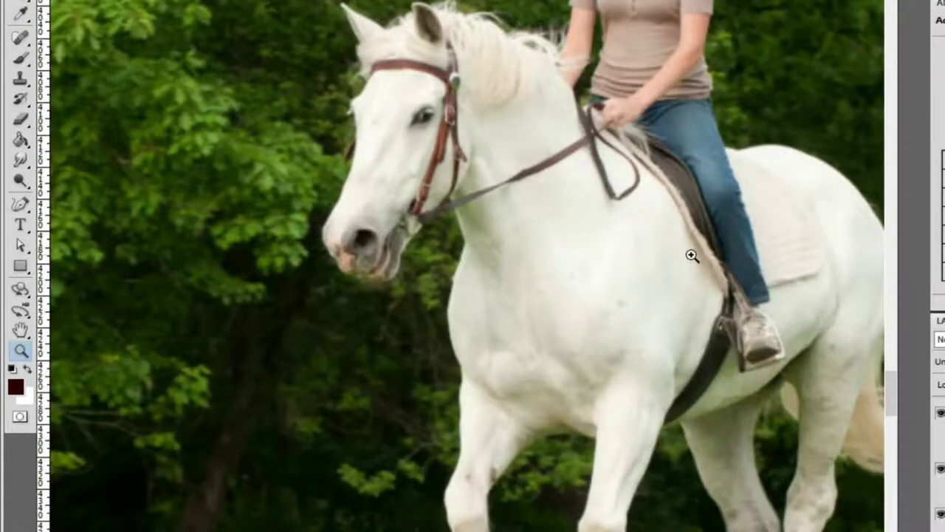
{"action": "scroll", "coordinate": [692, 257], "scroll_direction": "up", "scroll_amount": 4}
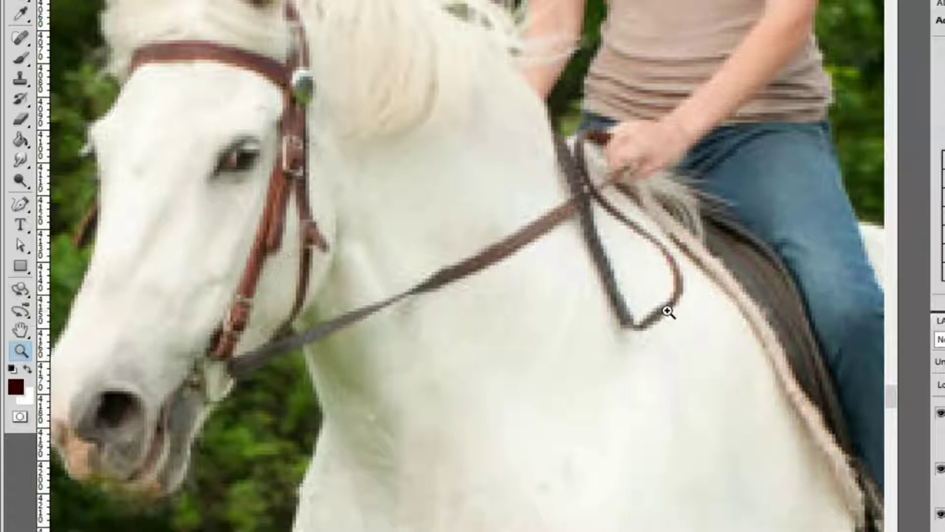
{"action": "scroll", "coordinate": [669, 309], "scroll_direction": "down", "scroll_amount": 6}
{"action": "scroll", "coordinate": [399, 332], "scroll_direction": "up", "scroll_amount": 5}
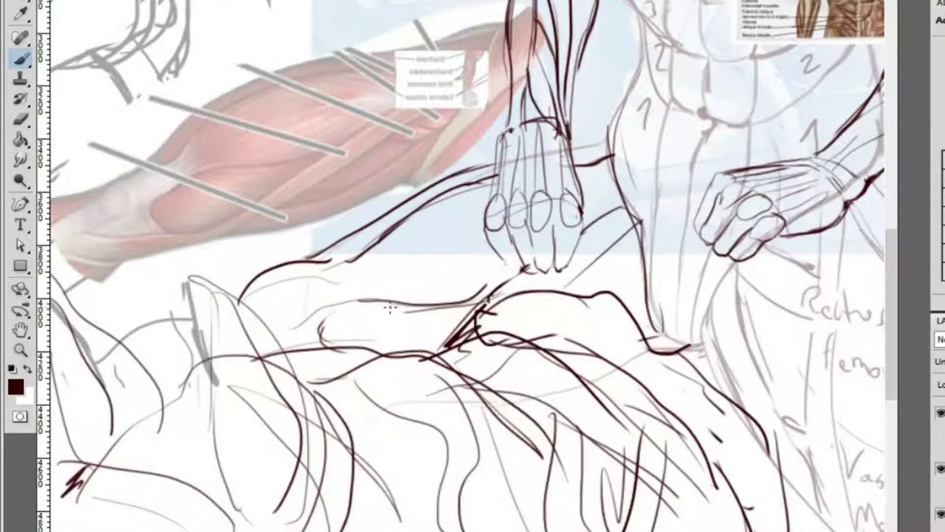
Sketch the rein running from the horse's neck into the straight arm's hand and hanging down to the other hand, erasing overlapping torso lines
{"action": "left_click_drag", "start_coordinate": [389, 309], "coordinate": [486, 215]}
{"action": "left_click_drag", "start_coordinate": [418, 302], "coordinate": [480, 230]}
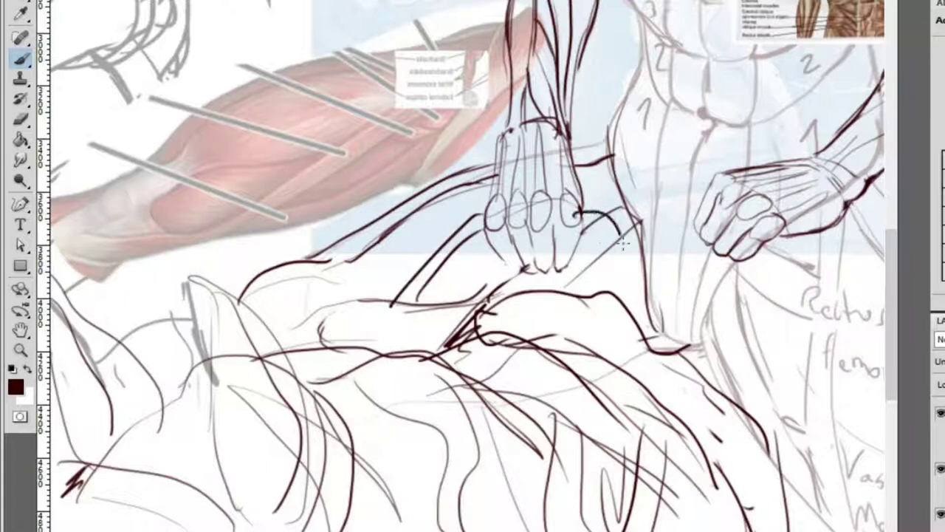
{"action": "left_click_drag", "start_coordinate": [615, 231], "coordinate": [647, 531]}
{"action": "mouse_move", "coordinate": [779, 530]}
{"action": "left_mouse_down"}
{"action": "mouse_move", "coordinate": [717, 409]}
{"action": "mouse_move", "coordinate": [716, 375]}
{"action": "mouse_move", "coordinate": [692, 334]}
{"action": "mouse_move", "coordinate": [692, 220]}
{"action": "left_mouse_up"}
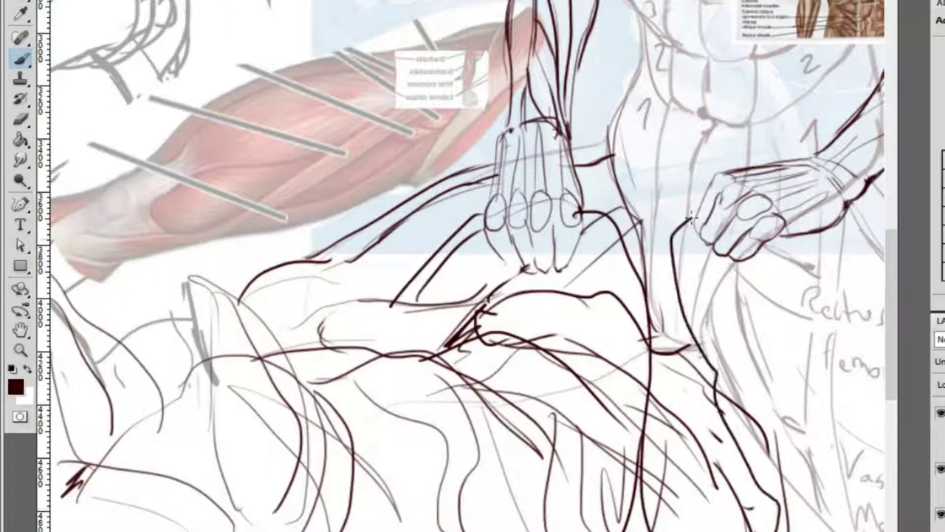
{"action": "key", "text": "e"}
{"action": "left_click_drag", "start_coordinate": [644, 243], "coordinate": [644, 281]}
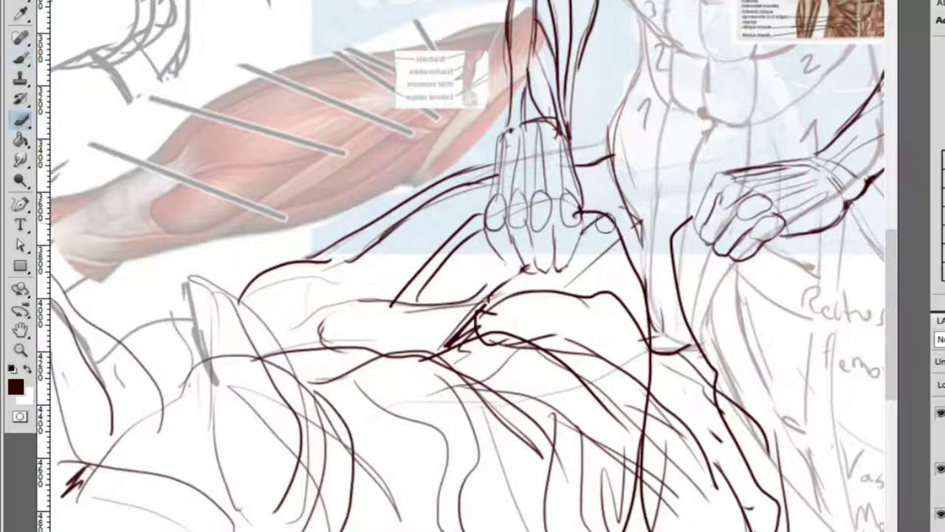
Draw the second parallel edge along the hanging rein between the two hands to give the strap its width
{"action": "key", "text": "b"}
{"action": "mouse_move", "coordinate": [622, 216]}
{"action": "left_mouse_down"}
{"action": "mouse_move", "coordinate": [658, 318]}
{"action": "mouse_move", "coordinate": [665, 428]}
{"action": "left_mouse_up"}
{"action": "left_click_drag", "start_coordinate": [659, 363], "coordinate": [668, 520]}
{"action": "mouse_move", "coordinate": [759, 512]}
{"action": "left_mouse_down"}
{"action": "mouse_move", "coordinate": [678, 333]}
{"action": "mouse_move", "coordinate": [676, 237]}
{"action": "mouse_move", "coordinate": [687, 201]}
{"action": "left_mouse_up"}
{"action": "key", "text": "e"}
{"action": "key", "text": "b"}
{"action": "left_click_drag", "start_coordinate": [665, 247], "coordinate": [711, 195]}
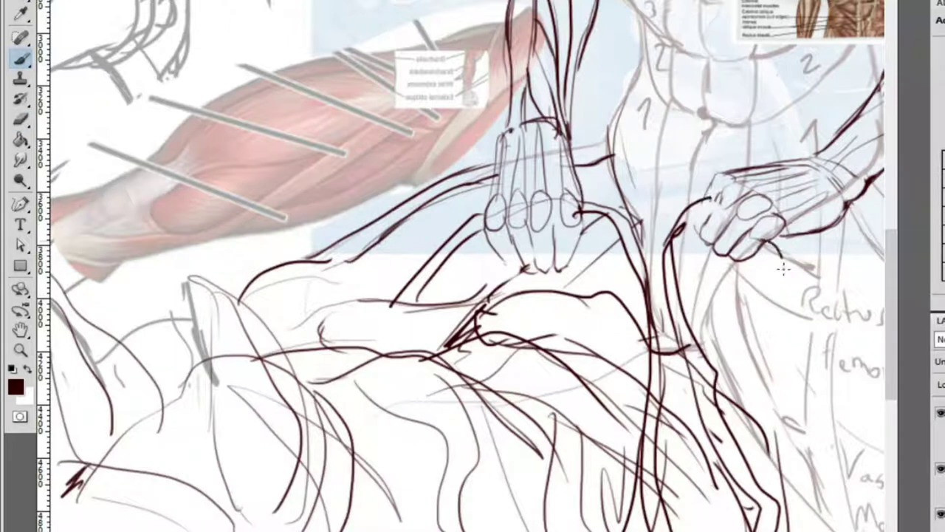
Draw the double-lined rein loop hanging below the bent arm's hand and continue it down across the horse's neck
{"action": "mouse_move", "coordinate": [774, 245]}
{"action": "left_mouse_down"}
{"action": "mouse_move", "coordinate": [786, 292]}
{"action": "mouse_move", "coordinate": [752, 333]}
{"action": "left_mouse_up"}
{"action": "left_click_drag", "start_coordinate": [633, 515], "coordinate": [593, 253]}
{"action": "key", "text": "e"}
{"action": "key", "text": "b"}
{"action": "mouse_move", "coordinate": [433, 435]}
{"action": "left_mouse_down"}
{"action": "mouse_move", "coordinate": [558, 264]}
{"action": "mouse_move", "coordinate": [609, 235]}
{"action": "mouse_move", "coordinate": [653, 127]}
{"action": "left_mouse_up"}
{"action": "left_click_drag", "start_coordinate": [624, 207], "coordinate": [692, 93]}
Study the route of the reins from the bit to the rider's hands in the horse photo
{"action": "scroll", "coordinate": [839, 120], "scroll_direction": "right", "scroll_amount": 5}
{"action": "key", "text": "z"}
{"action": "left_click", "coordinate": [721, 182]}
{"action": "left_click", "coordinate": [317, 182]}
{"action": "key", "text": "b"}
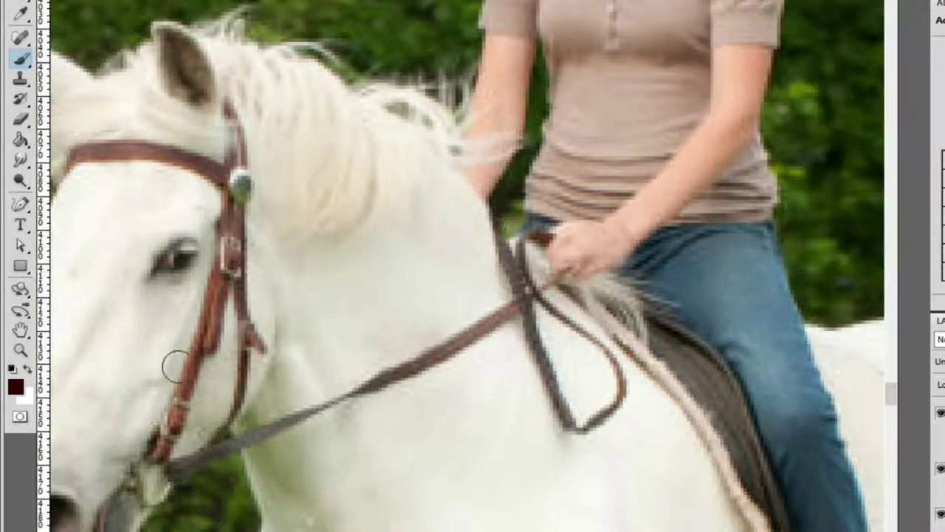
{"action": "left_click_drag", "start_coordinate": [258, 311], "coordinate": [425, 212]}
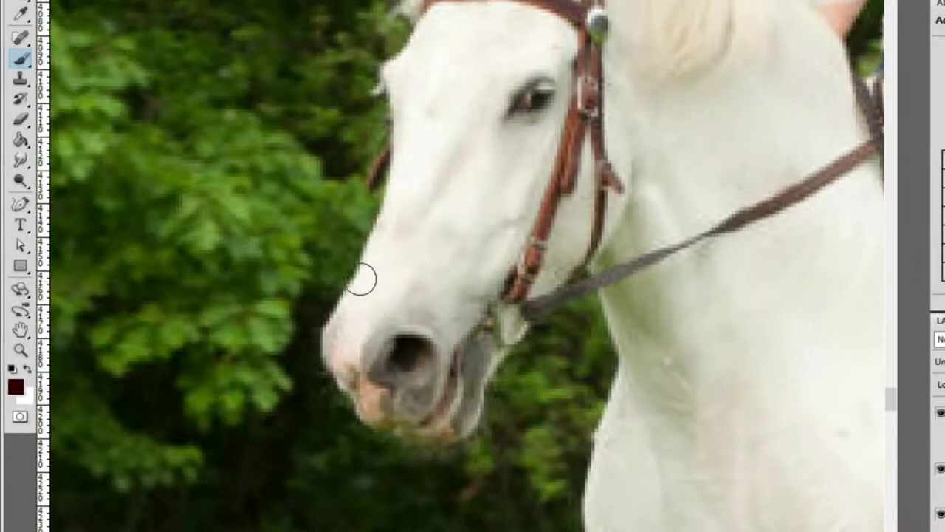
{"action": "key", "text": "z"}
{"action": "left_click", "coordinate": [575, 276], "text": "alt"}
{"action": "left_click", "coordinate": [507, 300], "text": "alt"}
{"action": "left_click", "coordinate": [562, 285]}
{"action": "left_click", "coordinate": [381, 177]}
{"action": "key", "text": "b"}
{"action": "key", "text": "h"}
{"action": "left_click_drag", "start_coordinate": [375, 210], "coordinate": [696, 230]}
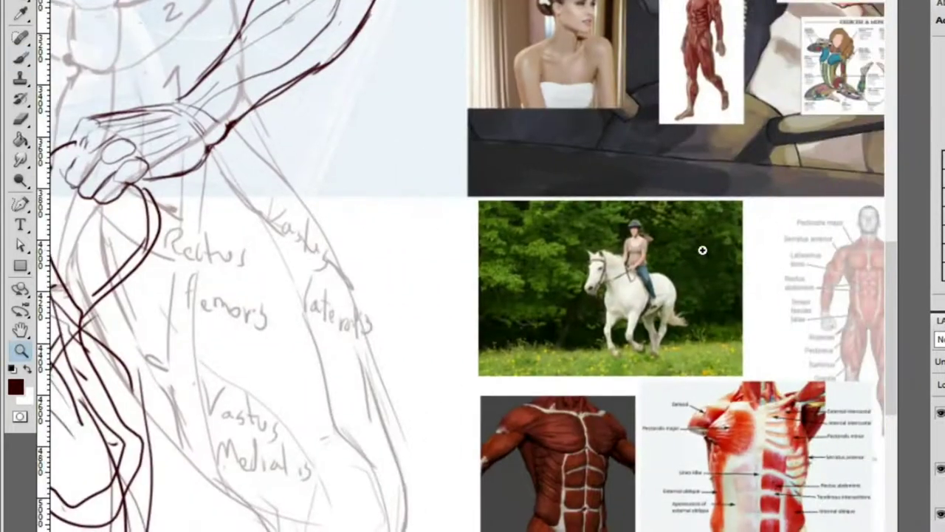
{"action": "key", "text": "x"}
{"action": "key", "text": "z"}
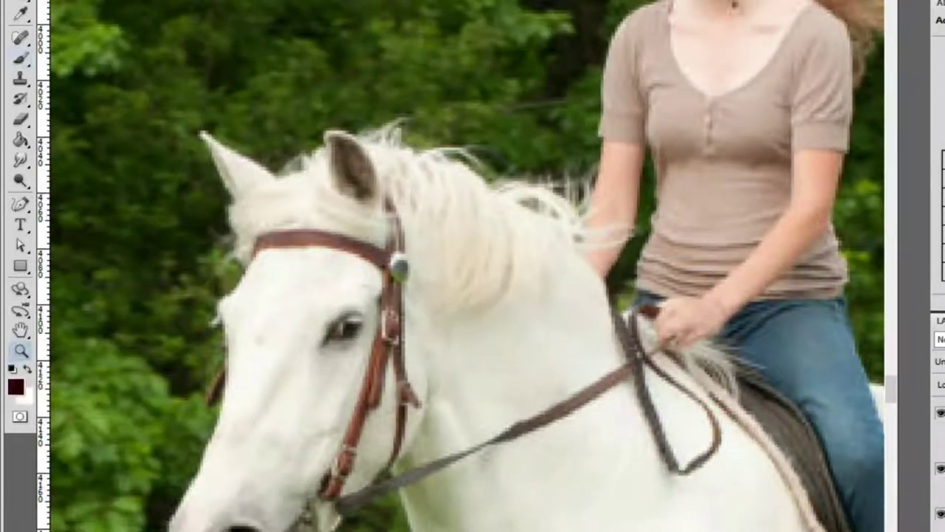
Trace the photo's near rein from bit to hand in red, and its slack loop and far side in magenta
{"action": "key", "text": "b"}
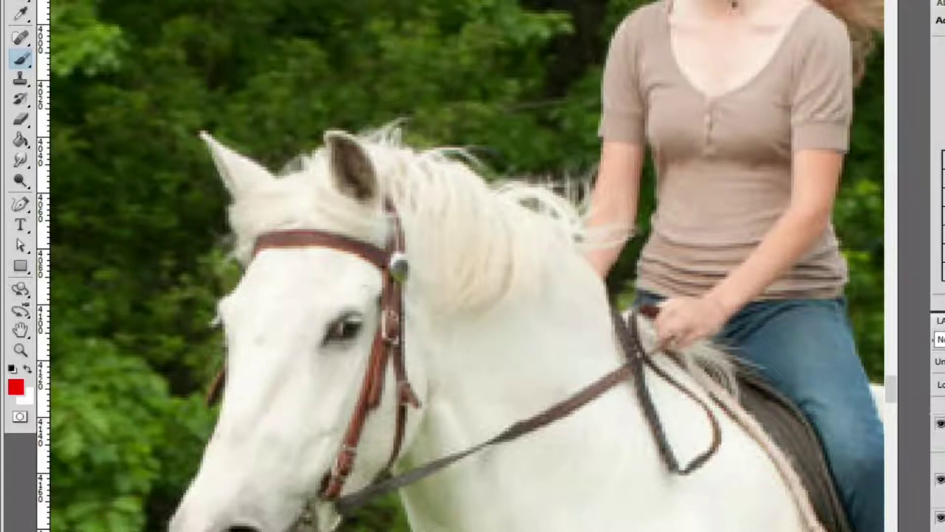
{"action": "mouse_move", "coordinate": [377, 493]}
{"action": "left_mouse_down"}
{"action": "mouse_move", "coordinate": [542, 424]}
{"action": "mouse_move", "coordinate": [625, 363]}
{"action": "mouse_move", "coordinate": [678, 346]}
{"action": "mouse_move", "coordinate": [625, 333]}
{"action": "mouse_move", "coordinate": [728, 443]}
{"action": "left_mouse_up"}
{"action": "key", "text": "ctrl+z"}
{"action": "mouse_move", "coordinate": [658, 330]}
{"action": "left_mouse_down"}
{"action": "mouse_move", "coordinate": [667, 379]}
{"action": "mouse_move", "coordinate": [685, 379]}
{"action": "mouse_move", "coordinate": [702, 454]}
{"action": "mouse_move", "coordinate": [650, 387]}
{"action": "left_mouse_up"}
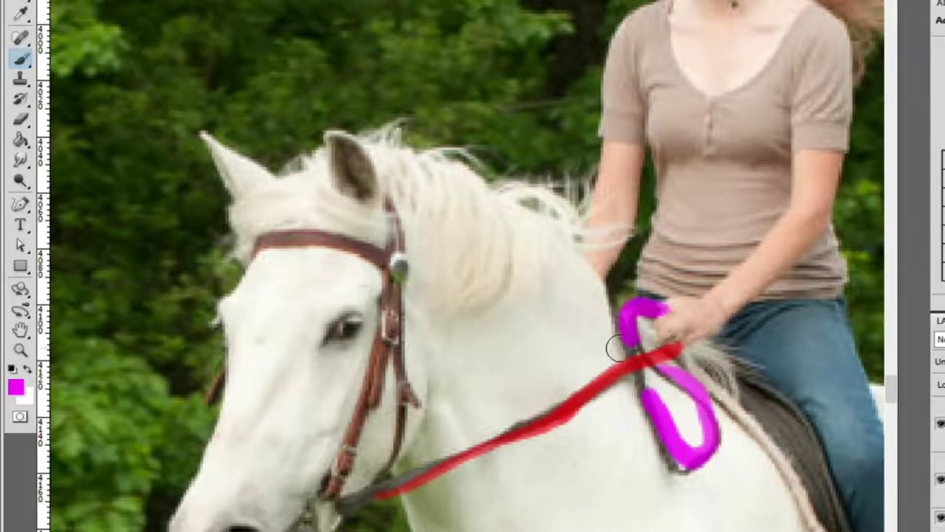
{"action": "left_click_drag", "start_coordinate": [615, 344], "coordinate": [584, 280]}
Erase excess magenta around the rein tracing beside the rider's hand with a smaller eraser
{"action": "key", "text": "z"}
{"action": "left_click", "coordinate": [645, 342]}
{"action": "key", "text": "e"}
{"action": "key", "text": "bracketleft"}
{"action": "key", "text": "bracketleft"}
{"action": "key", "text": "bracketleft"}
{"action": "key", "text": "bracketleft"}
{"action": "key", "text": "bracketleft"}
{"action": "key", "text": "bracketleft"}
{"action": "left_click_drag", "start_coordinate": [567, 216], "coordinate": [570, 265]}
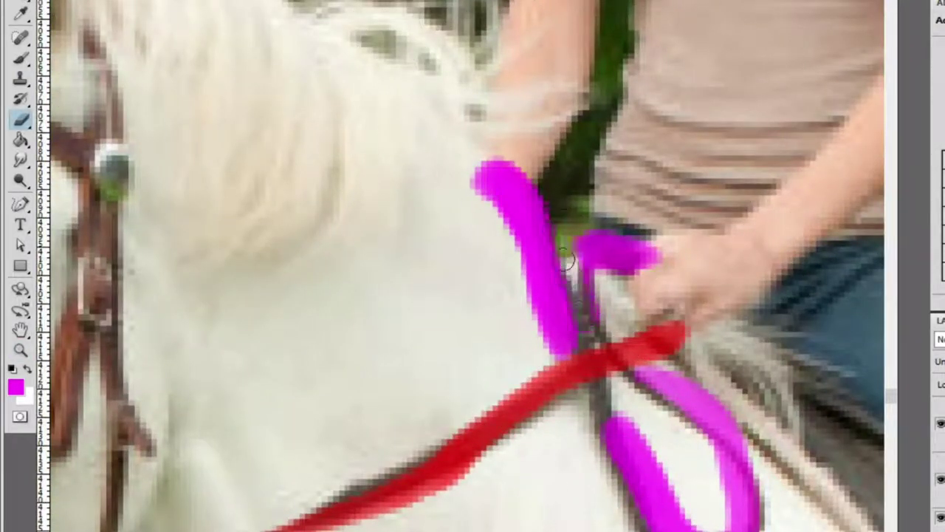
Refine the magenta tracing of the far rein and slack loop with thinner strokes where it crosses the red rein
{"action": "key", "text": "b"}
{"action": "mouse_move", "coordinate": [483, 177]}
{"action": "left_mouse_down"}
{"action": "mouse_move", "coordinate": [550, 325]}
{"action": "mouse_move", "coordinate": [556, 269]}
{"action": "left_mouse_up"}
{"action": "key", "text": "e"}
{"action": "key", "text": "b"}
{"action": "left_click_drag", "start_coordinate": [589, 392], "coordinate": [679, 523]}
{"action": "key", "text": "e"}
{"action": "key", "text": "b"}
{"action": "mouse_move", "coordinate": [610, 380]}
{"action": "left_mouse_down"}
{"action": "mouse_move", "coordinate": [715, 521]}
{"action": "mouse_move", "coordinate": [624, 390]}
{"action": "mouse_move", "coordinate": [711, 510]}
{"action": "mouse_move", "coordinate": [677, 506]}
{"action": "mouse_move", "coordinate": [635, 401]}
{"action": "left_mouse_up"}
{"action": "key", "text": "e"}
{"action": "key", "text": "b"}
Trace the far rein's path in magenta from the rider's hand across the horse's neck and face to the muzzle
{"action": "scroll", "coordinate": [661, 376], "scroll_direction": "down", "scroll_amount": 2}
{"action": "scroll", "coordinate": [636, 362], "scroll_direction": "up", "scroll_amount": 1}
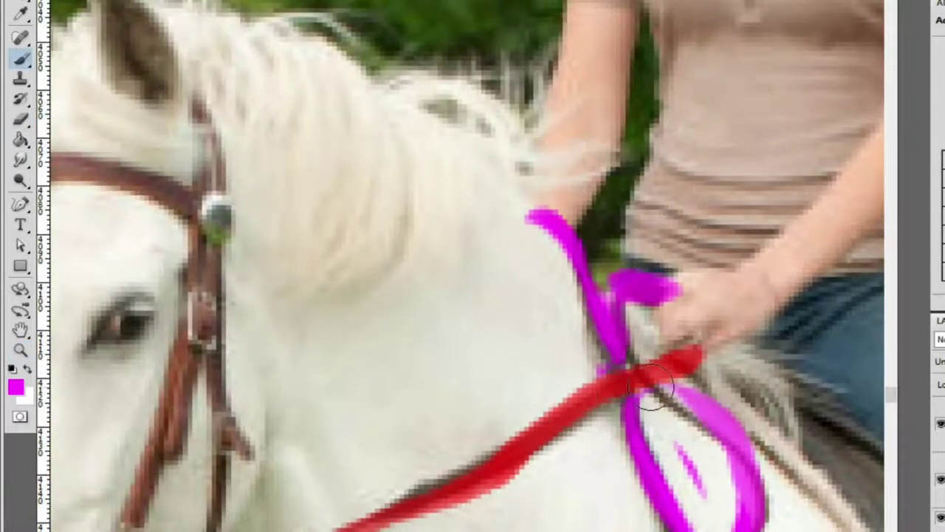
{"action": "left_click_drag", "start_coordinate": [492, 431], "coordinate": [784, 209]}
{"action": "mouse_move", "coordinate": [814, 9]}
{"action": "left_mouse_down"}
{"action": "mouse_move", "coordinate": [711, 60]}
{"action": "mouse_move", "coordinate": [551, 166]}
{"action": "mouse_move", "coordinate": [358, 227]}
{"action": "mouse_move", "coordinate": [208, 294]}
{"action": "mouse_move", "coordinate": [160, 356]}
{"action": "left_mouse_up"}
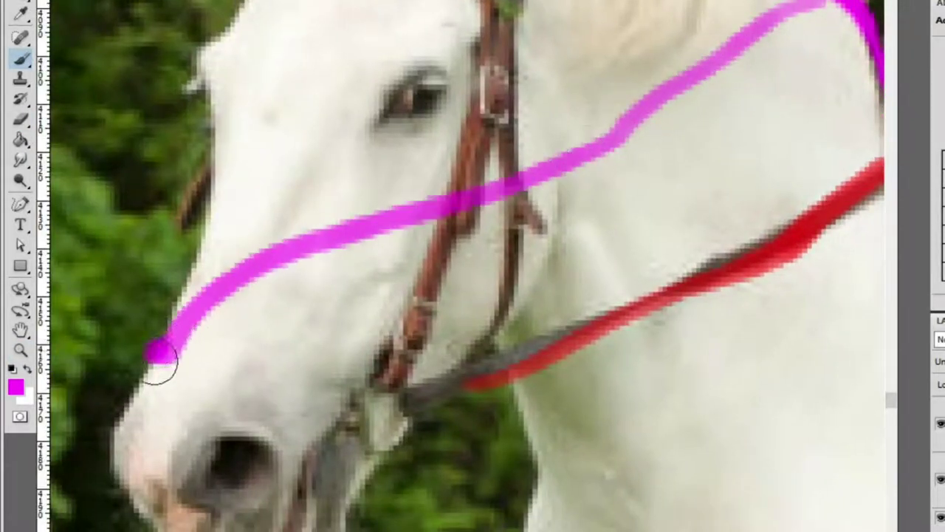
Compare the sketched reins with the traced reference photo, toggling a layer's visibility off and on
{"action": "key", "text": "z"}
{"action": "scroll", "coordinate": [369, 329], "scroll_direction": "down", "scroll_amount": 5}
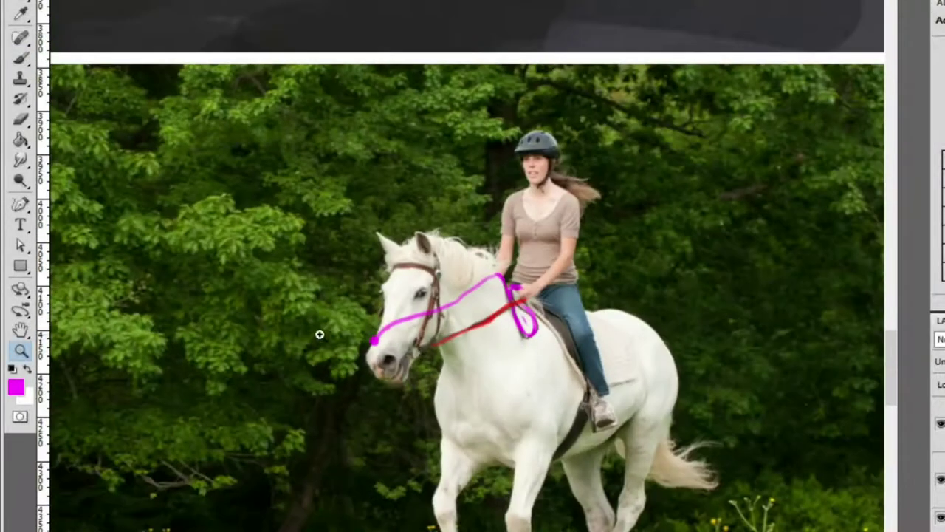
{"action": "scroll", "coordinate": [320, 339], "scroll_direction": "down", "scroll_amount": 2}
{"action": "key", "text": "ctrl+Tab"}
{"action": "scroll", "coordinate": [623, 270], "scroll_direction": "down", "scroll_amount": 5}
{"action": "scroll", "coordinate": [584, 172], "scroll_direction": "up", "scroll_amount": 5}
{"action": "key", "text": "b"}
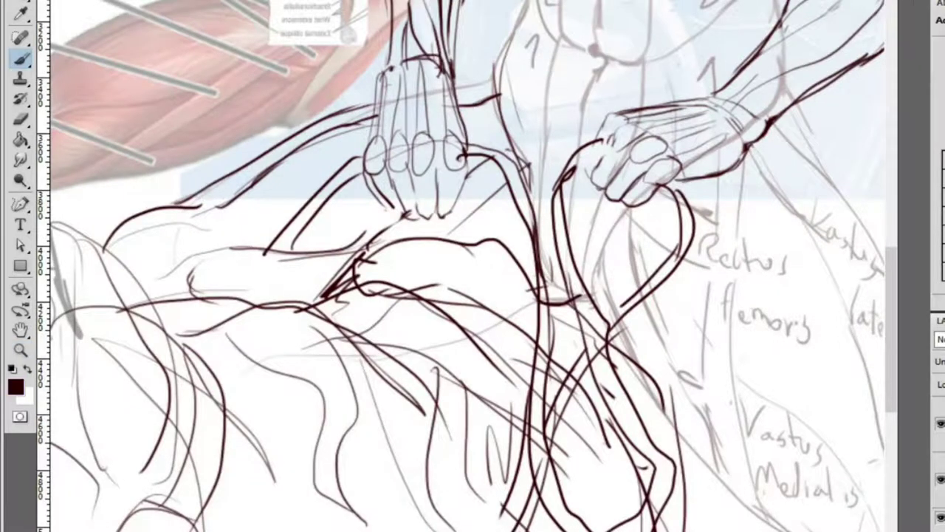
{"action": "scroll", "coordinate": [682, 344], "scroll_direction": "down", "scroll_amount": 5}
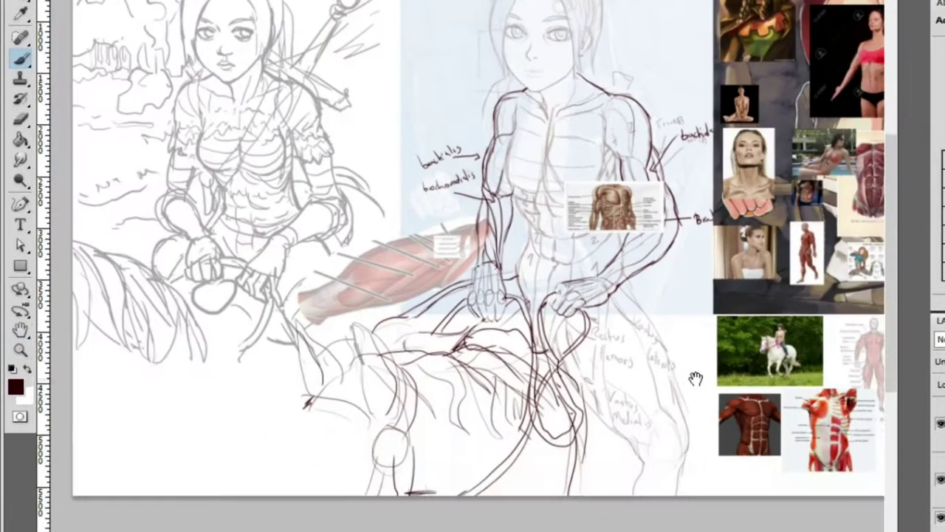
{"action": "left_click_drag", "start_coordinate": [695, 378], "coordinate": [699, 291]}
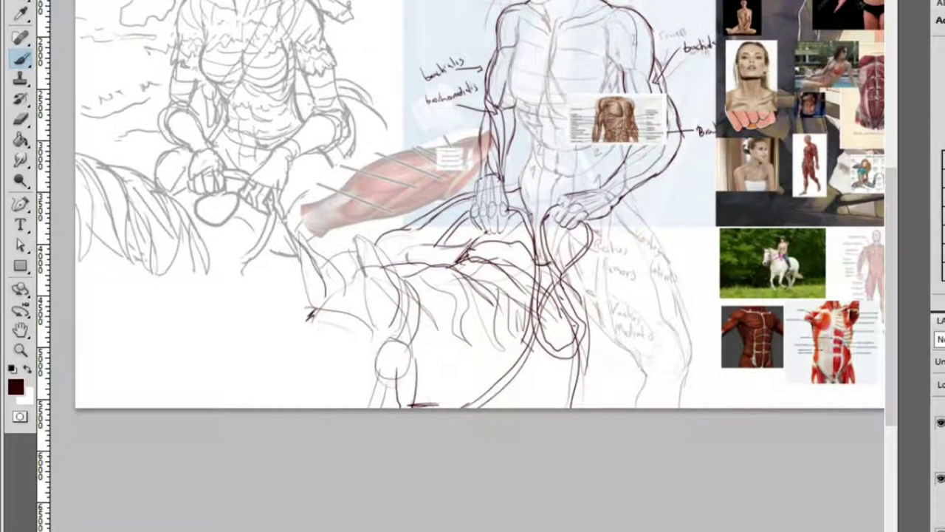
{"action": "left_click", "coordinate": [940, 422]}
{"action": "left_click", "coordinate": [940, 421]}
{"action": "scroll", "coordinate": [789, 293], "scroll_direction": "up", "scroll_amount": 1}
{"action": "left_click_drag", "start_coordinate": [789, 293], "coordinate": [710, 361]}
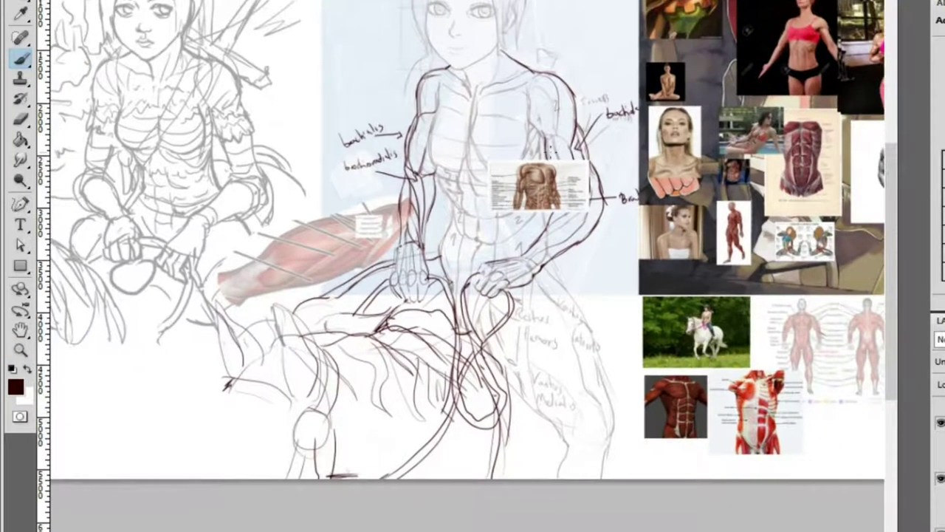
{"action": "key", "text": "z"}
{"action": "left_click", "coordinate": [554, 180]}
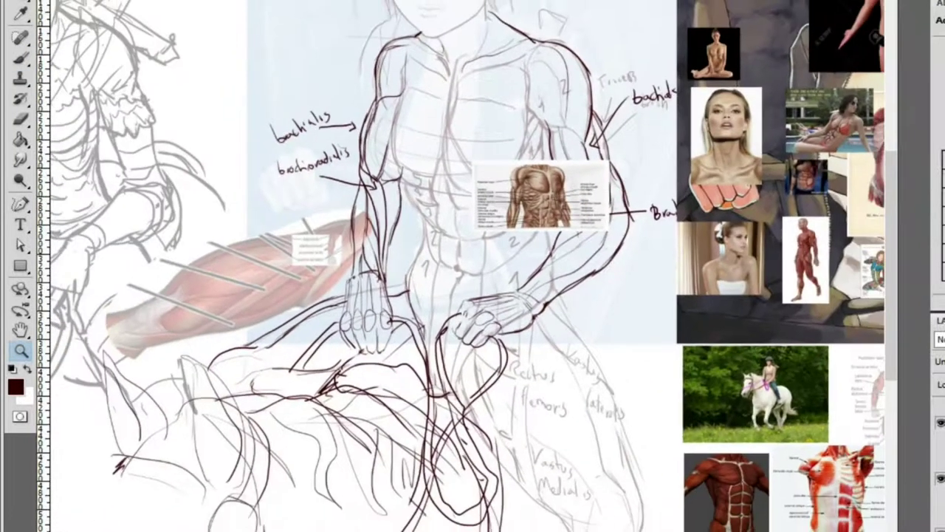
{"action": "key", "text": "b"}
{"action": "left_click_drag", "start_coordinate": [559, 302], "coordinate": [470, 274]}
{"action": "key", "text": "z"}
{"action": "mouse_move", "coordinate": [650, 317]}
{"action": "left_mouse_down"}
{"action": "mouse_move", "coordinate": [762, 312]}
{"action": "mouse_move", "coordinate": [549, 302]}
{"action": "left_mouse_up"}
{"action": "left_click", "coordinate": [548, 302]}
{"action": "key", "text": "b"}
{"action": "mouse_move", "coordinate": [517, 258]}
{"action": "left_mouse_down"}
{"action": "mouse_move", "coordinate": [608, 337]}
{"action": "mouse_move", "coordinate": [620, 412]}
{"action": "left_mouse_up"}
{"action": "key", "text": "ctrl+z"}
{"action": "mouse_move", "coordinate": [565, 281]}
{"action": "left_mouse_down"}
{"action": "mouse_move", "coordinate": [615, 420]}
{"action": "mouse_move", "coordinate": [679, 418]}
{"action": "mouse_move", "coordinate": [661, 417]}
{"action": "left_mouse_up"}
{"action": "key", "text": "z"}
{"action": "key", "text": "e"}
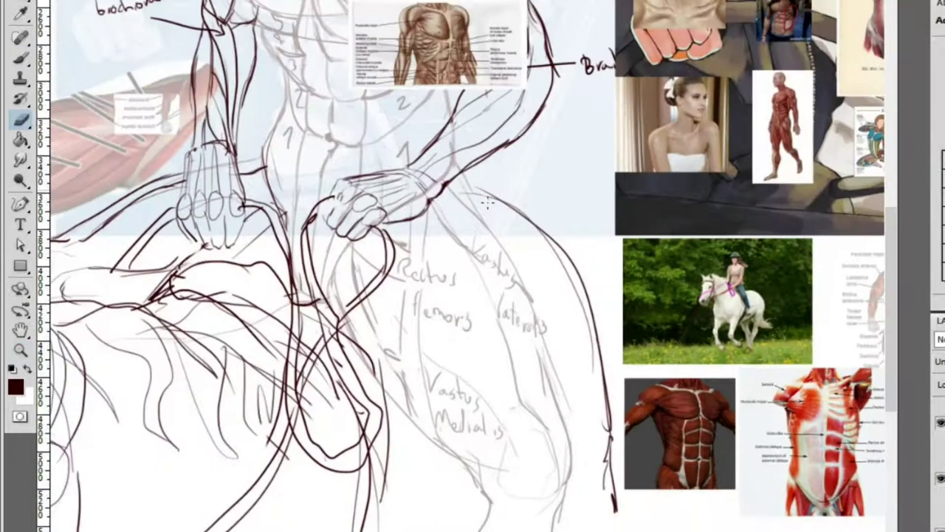
{"action": "key", "text": "b"}
{"action": "key", "text": "ctrl+alt+z"}
{"action": "key", "text": "ctrl+alt+z"}
{"action": "key", "text": "ctrl+alt+z"}
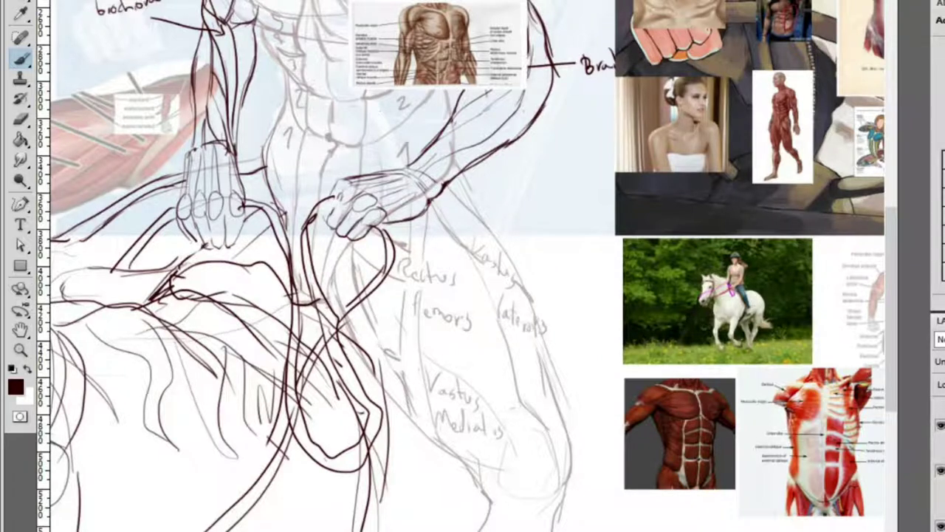
Draw the horse's hindquarters as a curve from behind the bent arm's wrist, around the rider's thigh, to the canvas's lower edge
{"action": "left_click_drag", "start_coordinate": [465, 188], "coordinate": [567, 235]}
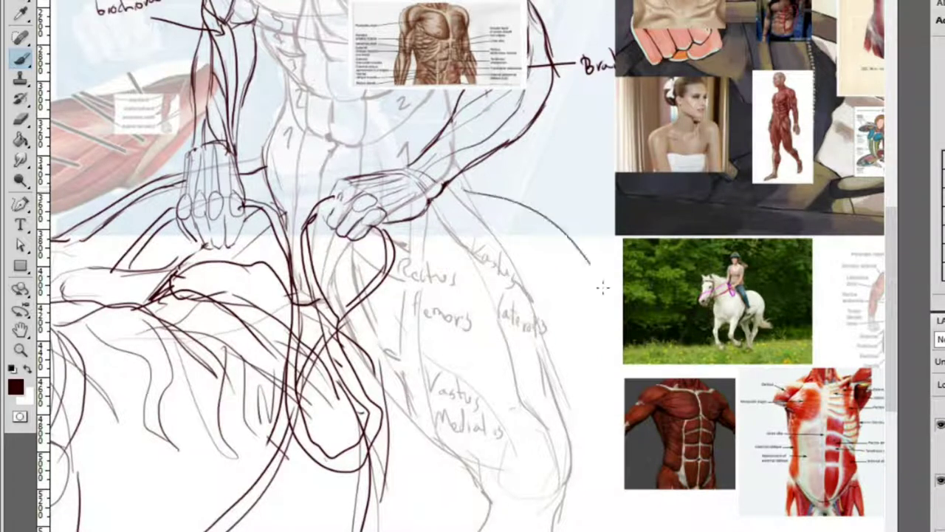
{"action": "left_click_drag", "start_coordinate": [613, 328], "coordinate": [625, 529]}
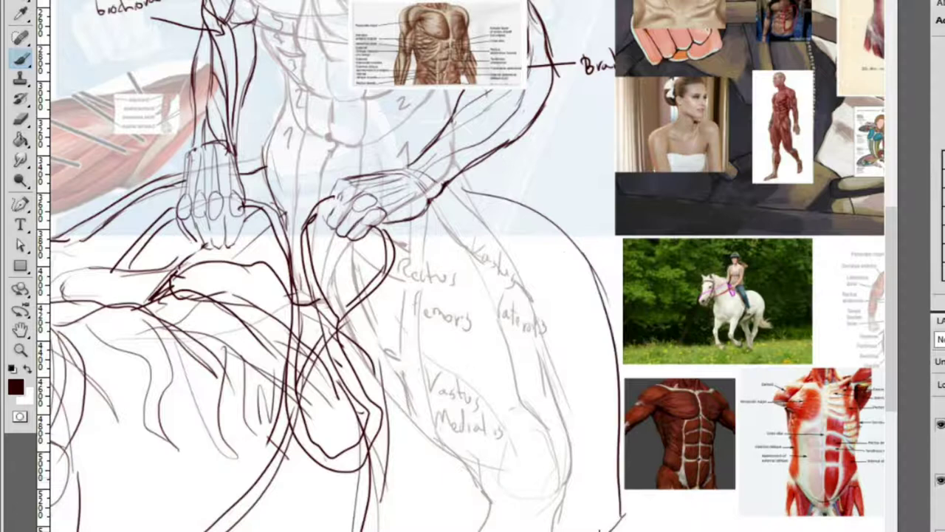
{"action": "key", "text": "z"}
{"action": "left_click", "coordinate": [624, 510], "text": "alt"}
{"action": "mouse_move", "coordinate": [720, 341]}
{"action": "left_mouse_down"}
{"action": "mouse_move", "coordinate": [770, 364]}
{"action": "mouse_move", "coordinate": [854, 323]}
{"action": "mouse_move", "coordinate": [679, 359]}
{"action": "mouse_move", "coordinate": [701, 495]}
{"action": "mouse_move", "coordinate": [756, 342]}
{"action": "left_mouse_up"}
{"action": "key", "text": "b"}
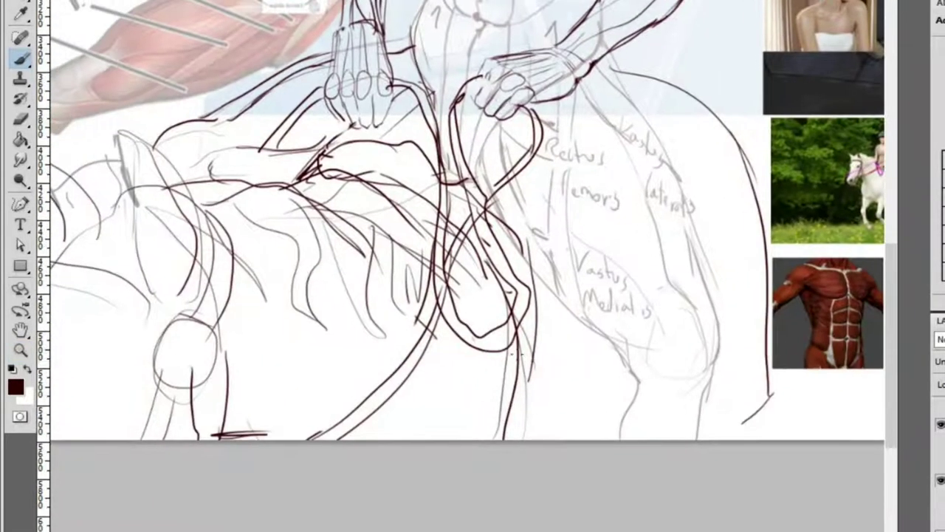
Sketch a curved line running outward behind the rider's bent elbow
{"action": "key", "text": "z"}
{"action": "mouse_move", "coordinate": [653, 387]}
{"action": "left_mouse_down"}
{"action": "mouse_move", "coordinate": [517, 381]}
{"action": "mouse_move", "coordinate": [721, 376]}
{"action": "mouse_move", "coordinate": [695, 399]}
{"action": "mouse_move", "coordinate": [756, 439]}
{"action": "mouse_move", "coordinate": [680, 448]}
{"action": "mouse_move", "coordinate": [607, 437]}
{"action": "mouse_move", "coordinate": [631, 308]}
{"action": "left_mouse_up"}
{"action": "key", "text": "b"}
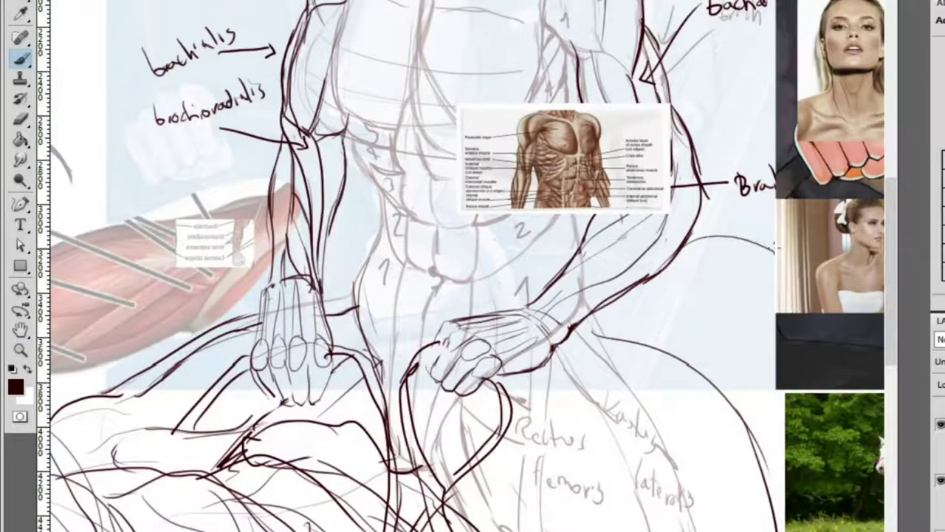
{"action": "key", "text": "z"}
{"action": "mouse_move", "coordinate": [771, 314]}
{"action": "left_mouse_down"}
{"action": "mouse_move", "coordinate": [661, 200]}
{"action": "mouse_move", "coordinate": [813, 229]}
{"action": "mouse_move", "coordinate": [806, 303]}
{"action": "mouse_move", "coordinate": [739, 318]}
{"action": "mouse_move", "coordinate": [755, 300]}
{"action": "mouse_move", "coordinate": [837, 288]}
{"action": "left_mouse_up"}
{"action": "key", "text": "b"}
{"action": "left_click_drag", "start_coordinate": [773, 296], "coordinate": [617, 230]}
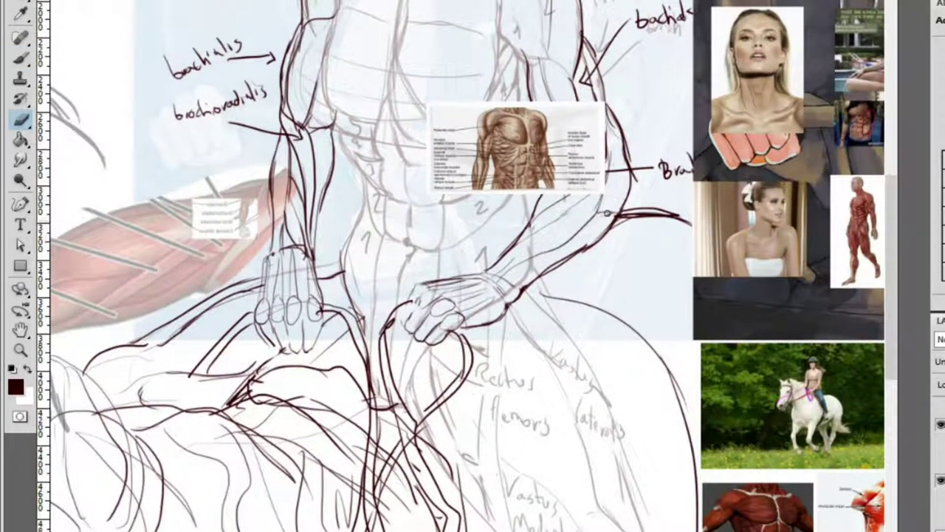
Extend the line behind the elbow inward with a short stroke across the forearm's outer contour
{"action": "key", "text": "z"}
{"action": "left_click", "coordinate": [643, 218]}
{"action": "left_click_drag", "start_coordinate": [569, 219], "coordinate": [518, 218]}
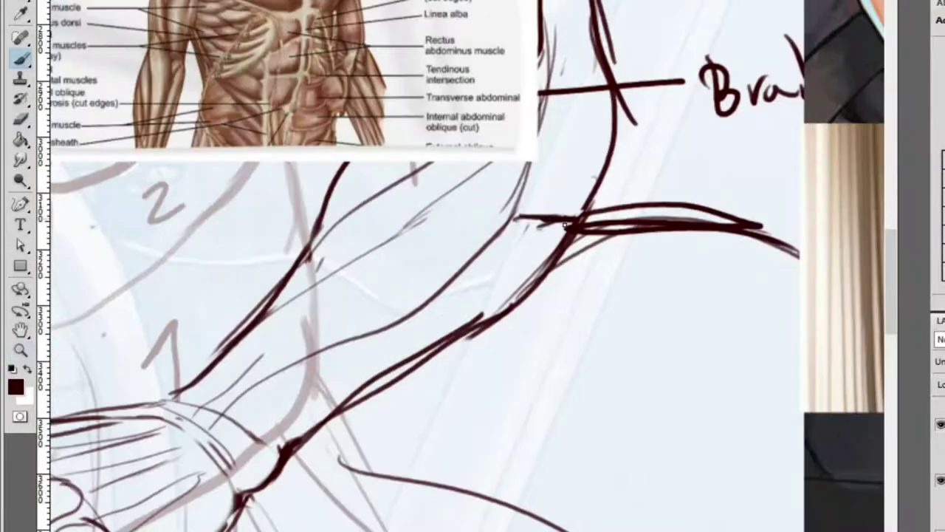
{"action": "key", "text": "z"}
{"action": "left_click", "coordinate": [754, 263], "text": "alt"}
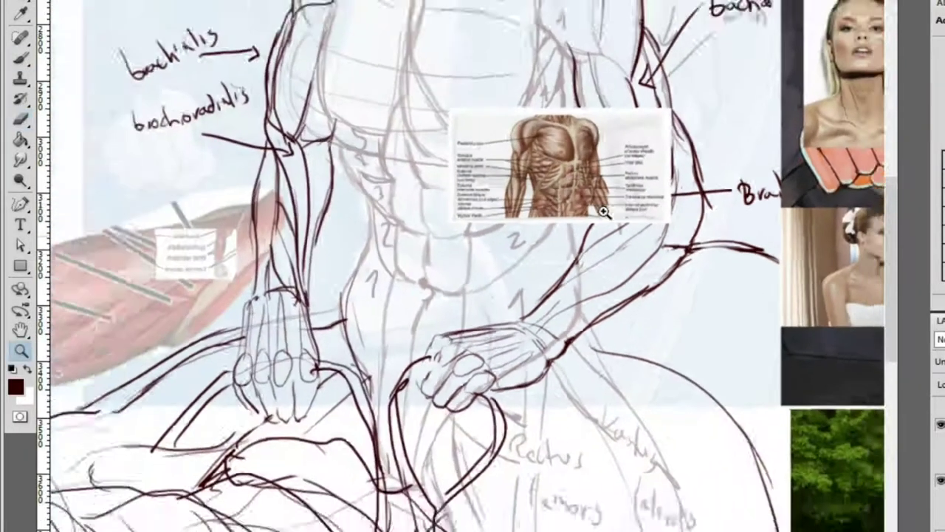
{"action": "key", "text": "z"}
{"action": "left_click_drag", "start_coordinate": [738, 219], "coordinate": [679, 218]}
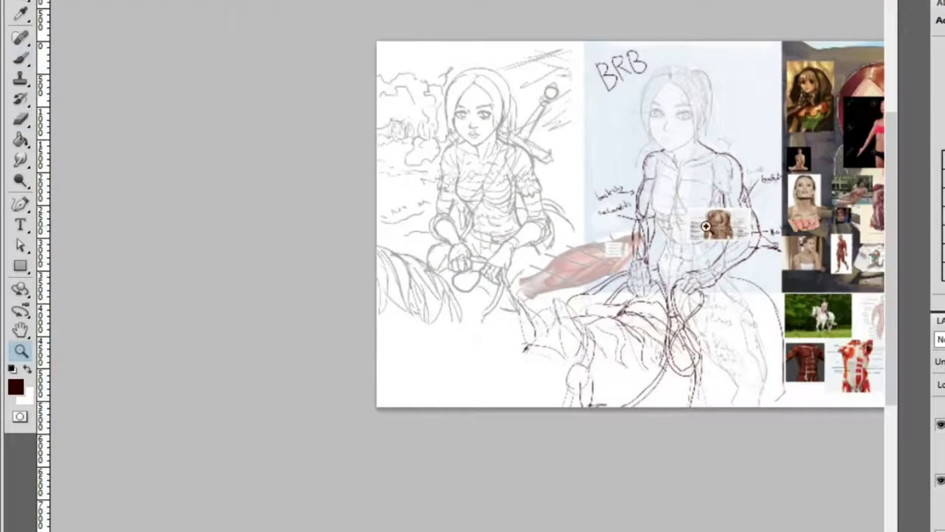
Begin the background beside the woman's head with a distant ridge line and a forked, branching tree trunk
{"action": "left_click", "coordinate": [679, 217]}
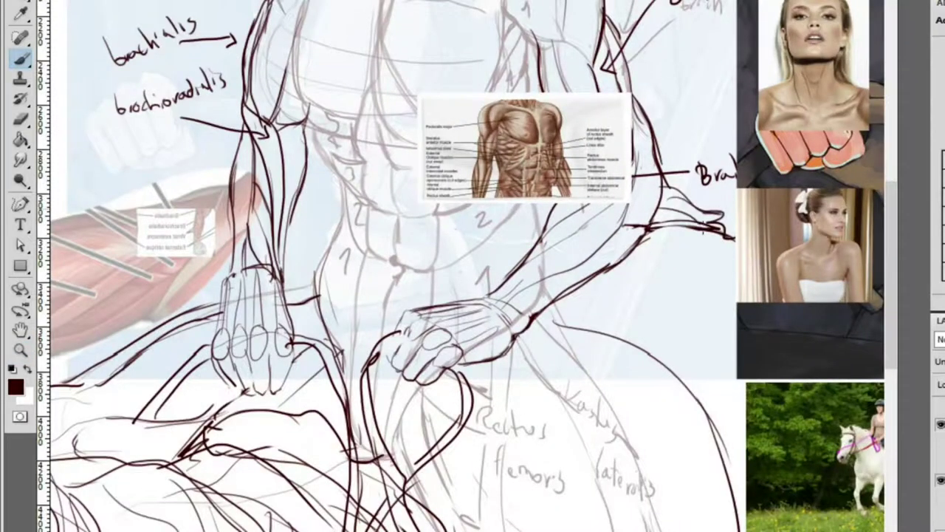
{"action": "key", "text": "z"}
{"action": "mouse_move", "coordinate": [698, 222]}
{"action": "left_mouse_down"}
{"action": "mouse_move", "coordinate": [591, 221]}
{"action": "mouse_move", "coordinate": [642, 267]}
{"action": "left_mouse_up"}
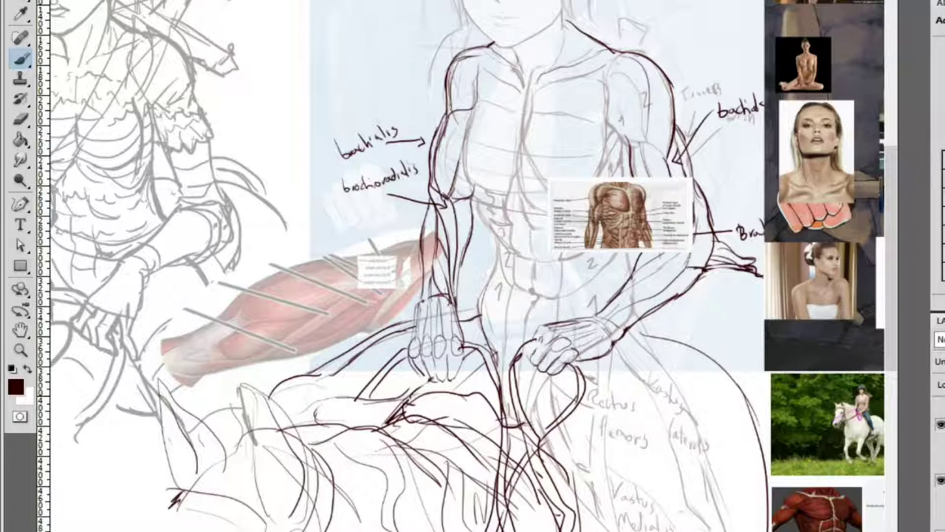
{"action": "key", "text": "d"}
{"action": "key", "text": "x"}
{"action": "key", "text": "x"}
{"action": "key", "text": "z"}
{"action": "mouse_move", "coordinate": [707, 301]}
{"action": "left_mouse_down"}
{"action": "mouse_move", "coordinate": [296, 170]}
{"action": "mouse_move", "coordinate": [338, 148]}
{"action": "mouse_move", "coordinate": [609, 244]}
{"action": "mouse_move", "coordinate": [492, 268]}
{"action": "mouse_move", "coordinate": [558, 275]}
{"action": "left_mouse_up"}
{"action": "mouse_move", "coordinate": [785, 252]}
{"action": "left_mouse_down"}
{"action": "mouse_move", "coordinate": [605, 155]}
{"action": "mouse_move", "coordinate": [506, 74]}
{"action": "mouse_move", "coordinate": [414, 57]}
{"action": "left_mouse_up"}
{"action": "key", "text": "b"}
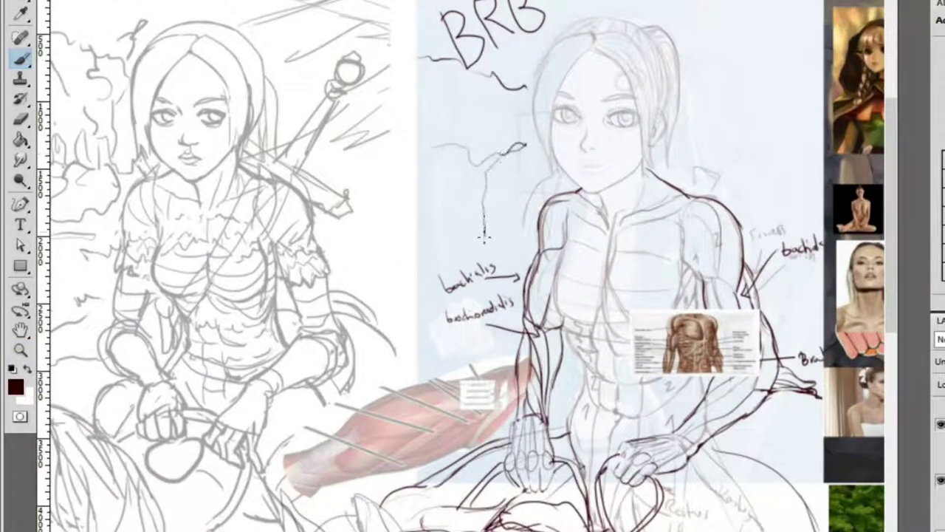
{"action": "left_click_drag", "start_coordinate": [500, 208], "coordinate": [525, 153]}
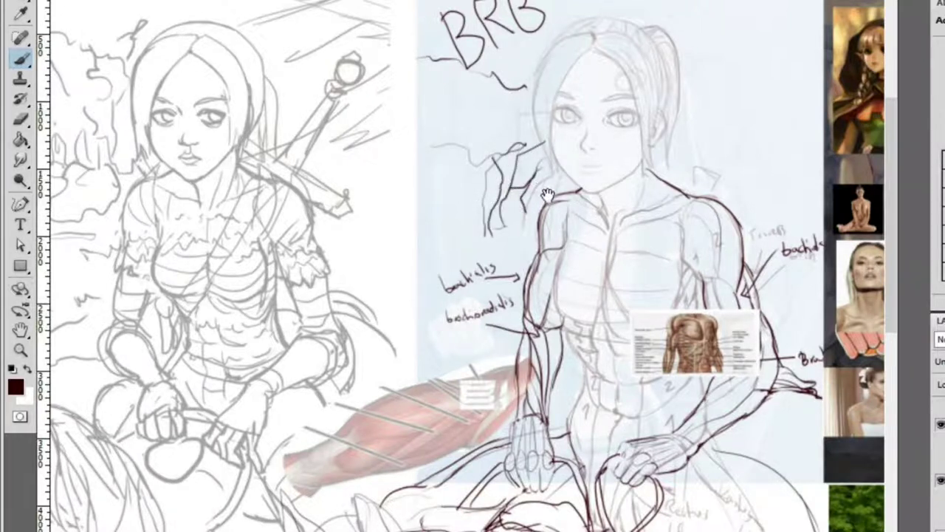
{"action": "left_click_drag", "start_coordinate": [545, 190], "coordinate": [604, 175]}
Examine the painted reference of the woman at the steering wheel with the sketch layers hidden
{"action": "key", "text": "ctrl+plus"}
{"action": "key", "text": "ctrl+plus"}
{"action": "key", "text": "z"}
{"action": "key", "text": "ctrl+minus"}
{"action": "key", "text": "ctrl+minus"}
{"action": "key", "text": "ctrl+minus"}
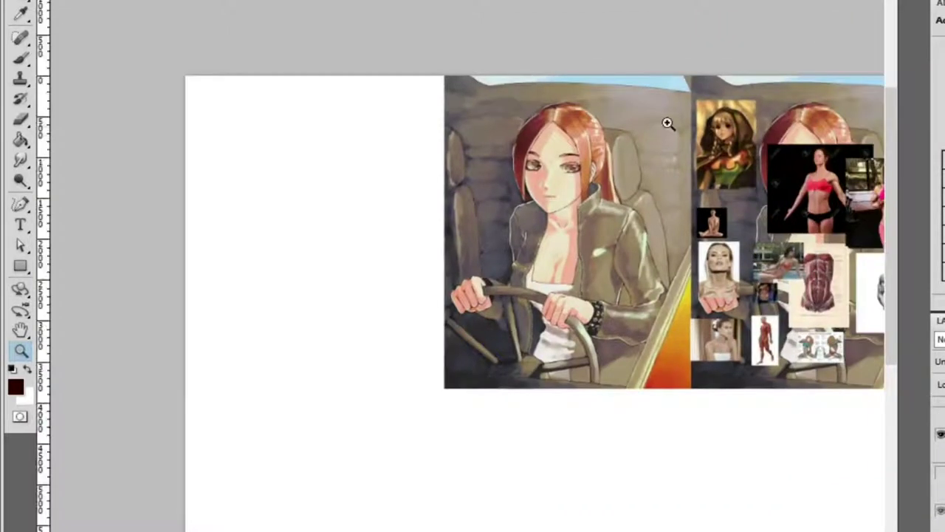
{"action": "left_click", "coordinate": [658, 131]}
{"action": "mouse_move", "coordinate": [732, 10]}
{"action": "left_mouse_down"}
{"action": "mouse_move", "coordinate": [717, 116]}
{"action": "mouse_move", "coordinate": [758, 126]}
{"action": "mouse_move", "coordinate": [606, 164]}
{"action": "left_mouse_up"}
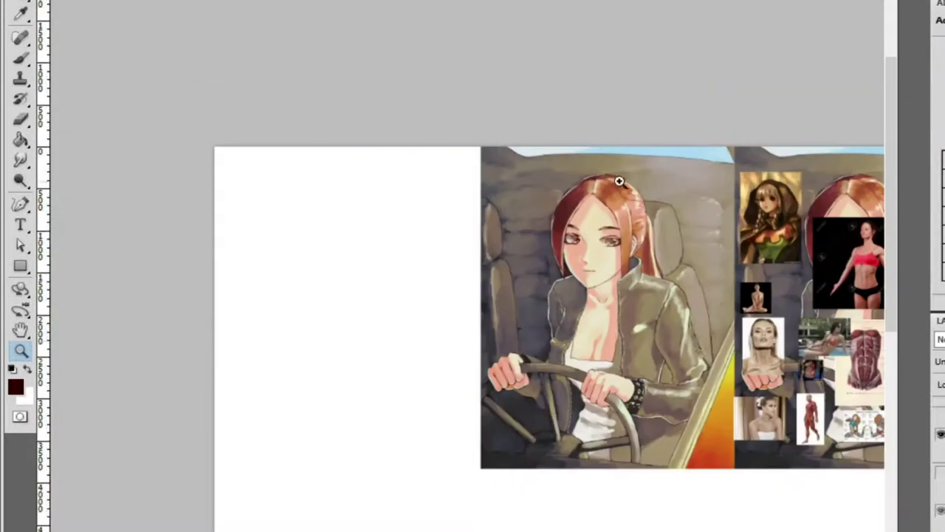
{"action": "left_click_drag", "start_coordinate": [606, 273], "coordinate": [756, 234]}
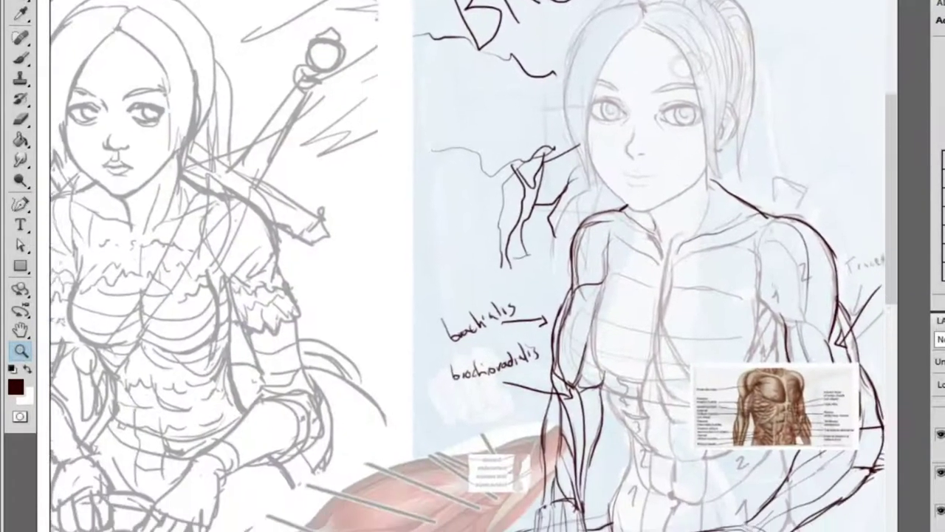
Sketch the jagged treetop line next to the forked trunk and a second hill contour beneath the distant ridge
{"action": "key", "text": "b"}
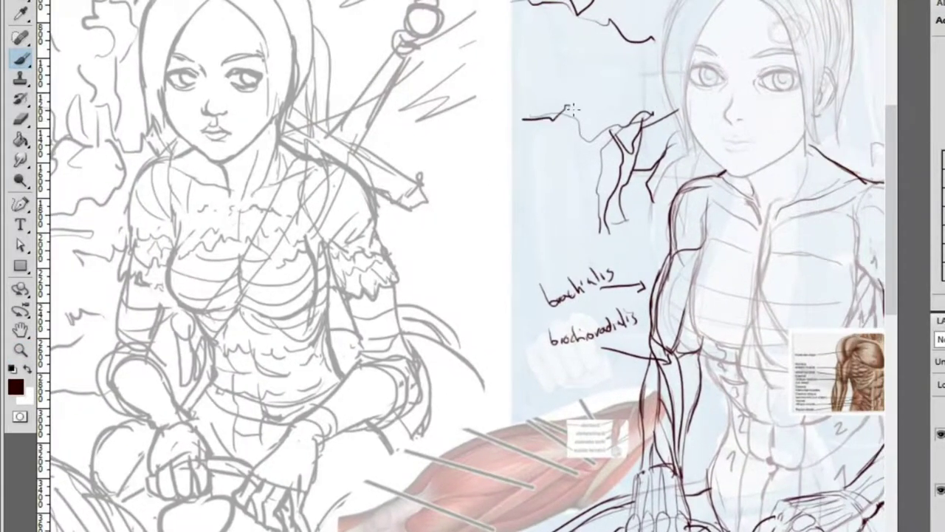
{"action": "scroll", "coordinate": [595, 121], "scroll_direction": "down", "scroll_amount": 3}
{"action": "scroll", "coordinate": [628, 71], "scroll_direction": "up", "scroll_amount": 4}
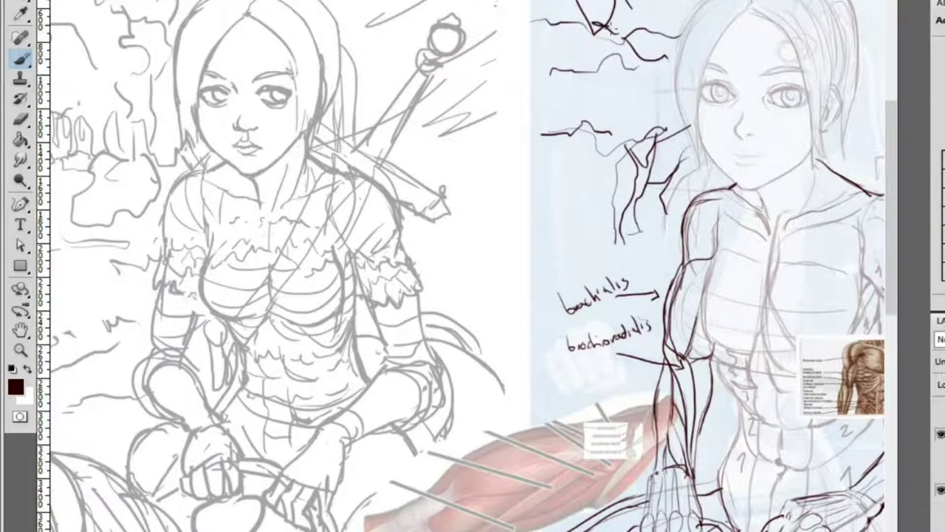
{"action": "scroll", "coordinate": [446, 186], "scroll_direction": "up", "scroll_amount": 3}
Draw curved trunk outlines with a forked top beneath the treetop line, filling the space beside the first tree
{"action": "mouse_move", "coordinate": [642, 112]}
{"action": "left_mouse_down"}
{"action": "mouse_move", "coordinate": [625, 158]}
{"action": "mouse_move", "coordinate": [641, 256]}
{"action": "left_mouse_up"}
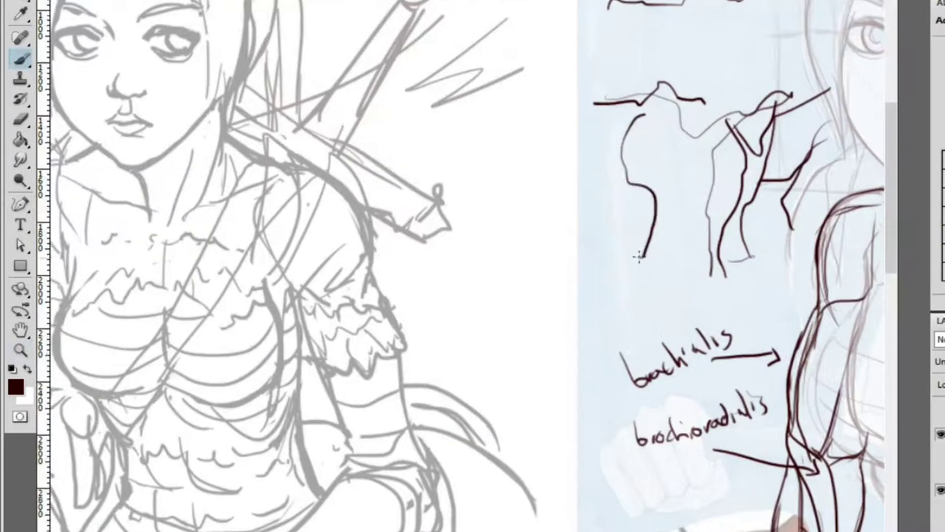
{"action": "left_click_drag", "start_coordinate": [639, 203], "coordinate": [605, 130]}
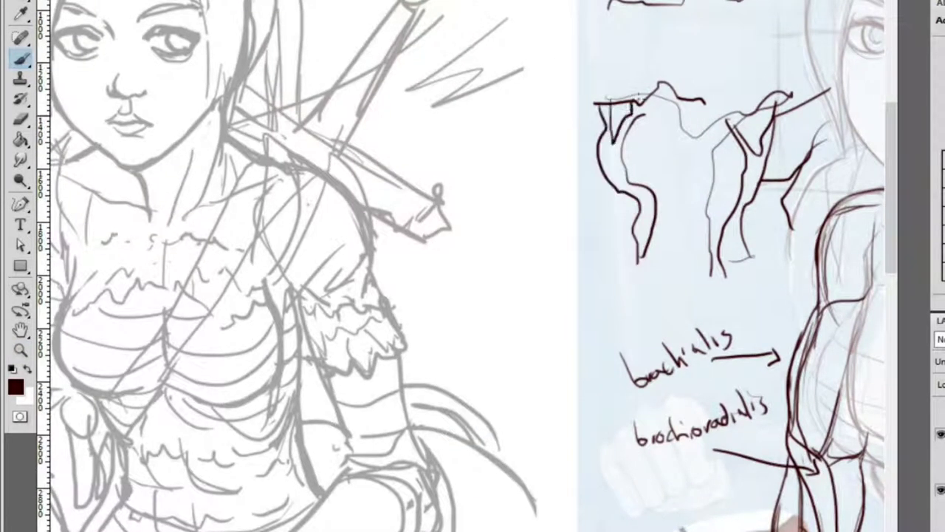
{"action": "left_click_drag", "start_coordinate": [666, 107], "coordinate": [669, 198]}
{"action": "left_click_drag", "start_coordinate": [705, 270], "coordinate": [686, 197]}
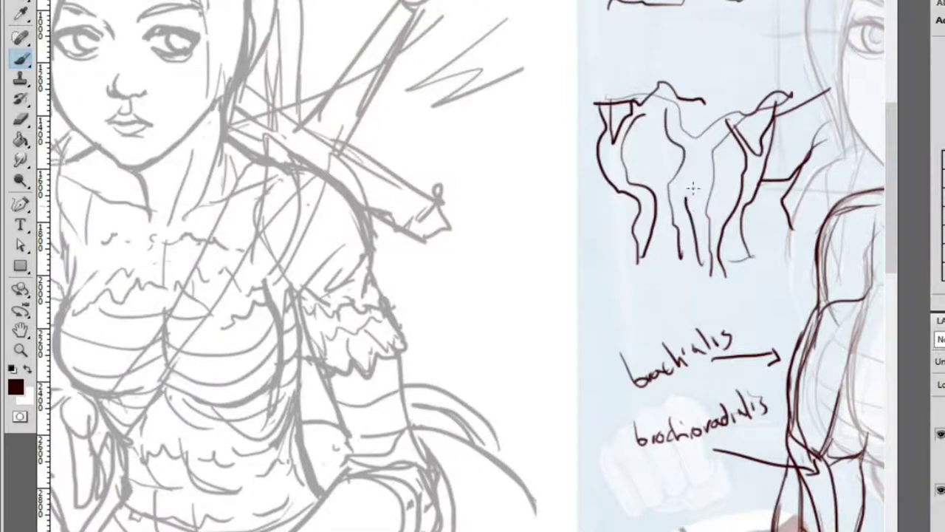
Add V-shaped branch forks and inner trunk contours between the trees, plus a trunk line at the group's outer edge
{"action": "scroll", "coordinate": [785, 144], "scroll_direction": "down", "scroll_amount": 5}
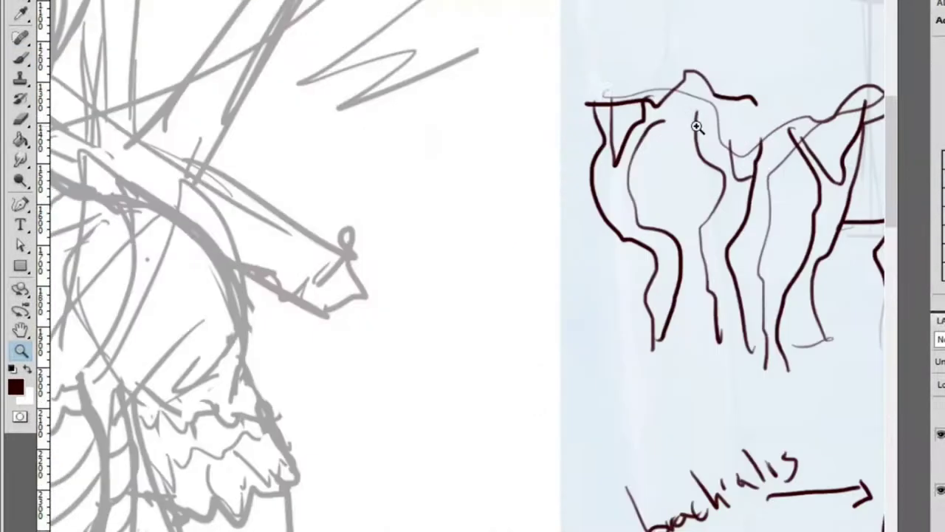
{"action": "scroll", "coordinate": [724, 137], "scroll_direction": "up", "scroll_amount": 6}
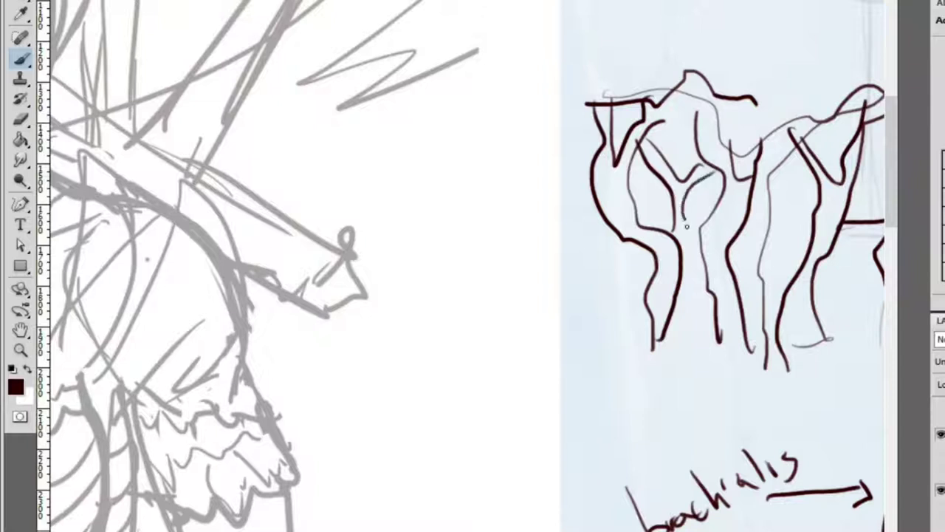
{"action": "left_click_drag", "start_coordinate": [684, 211], "coordinate": [691, 340]}
{"action": "left_click_drag", "start_coordinate": [606, 232], "coordinate": [587, 344]}
Erase the lower ends of the tree trunks with an enlarged Eraser
{"action": "key", "text": "z"}
{"action": "left_click", "coordinate": [695, 192], "text": "alt"}
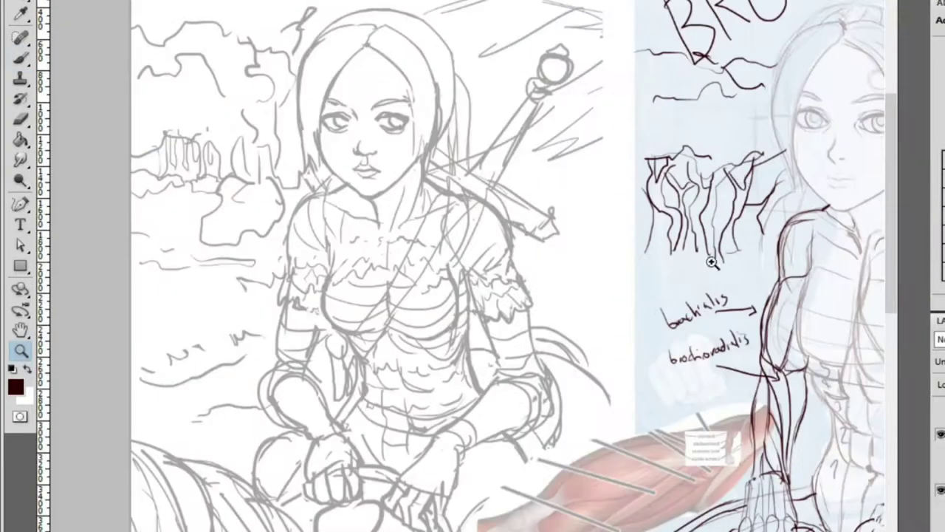
{"action": "left_click", "coordinate": [721, 244]}
{"action": "key", "text": "b"}
{"action": "key", "text": "e"}
{"action": "mouse_move", "coordinate": [750, 218]}
{"action": "left_mouse_down"}
{"action": "mouse_move", "coordinate": [658, 232]}
{"action": "mouse_move", "coordinate": [731, 200]}
{"action": "left_mouse_up"}
{"action": "key", "text": "bracketright"}
{"action": "key", "text": "bracketright"}
{"action": "key", "text": "bracketright"}
{"action": "key", "text": "bracketright"}
{"action": "key", "text": "bracketright"}
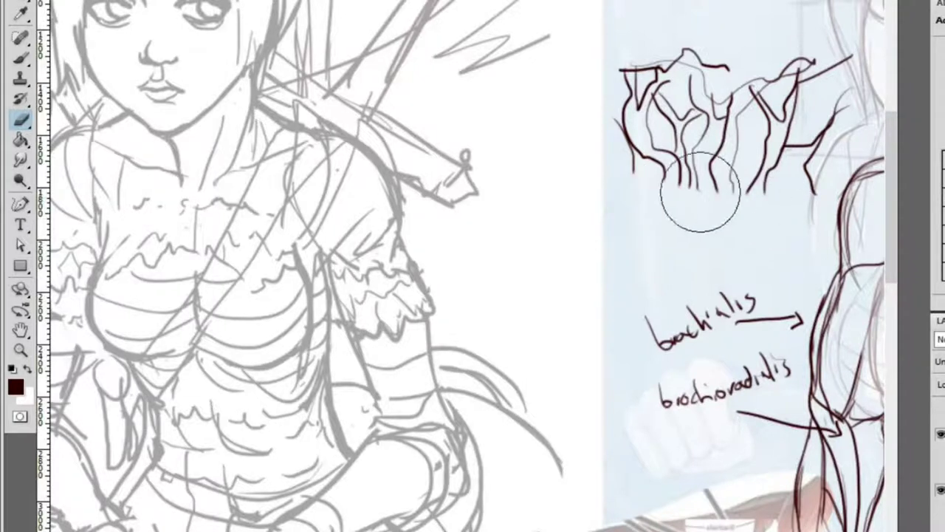
Draw a wavy ground line along the base of the tree trunks up to the woman's shoulder
{"action": "key", "text": "b"}
{"action": "left_click", "coordinate": [700, 217], "text": "alt"}
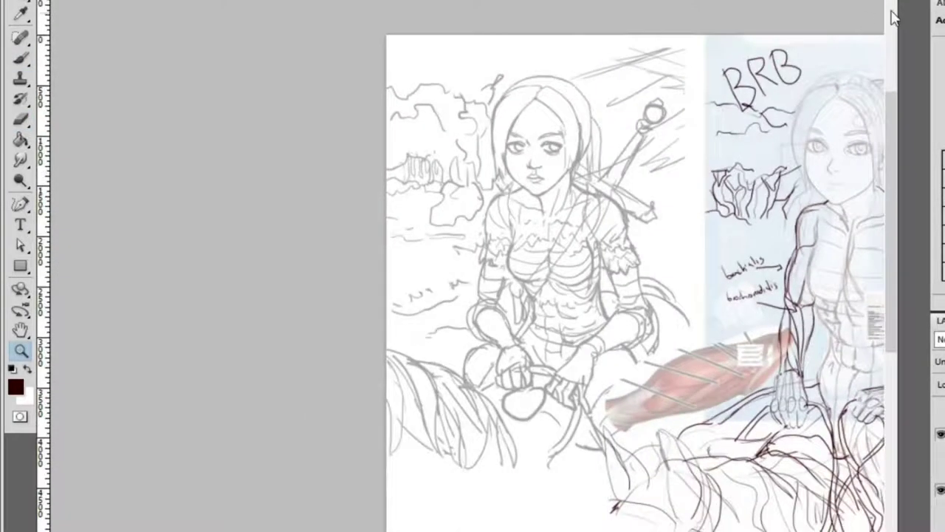
{"action": "left_click", "coordinate": [844, 221]}
{"action": "key", "text": "b"}
{"action": "left_click_drag", "start_coordinate": [672, 193], "coordinate": [753, 188]}
{"action": "key", "text": "z"}
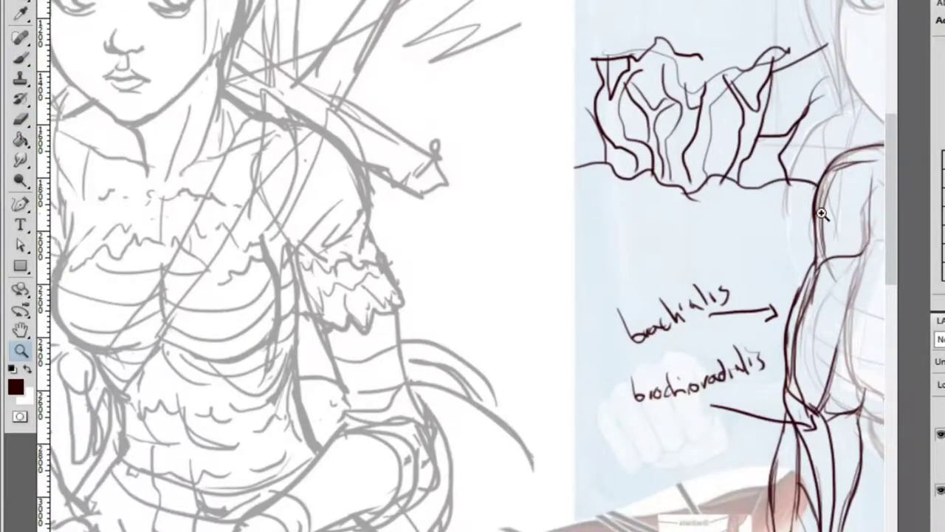
Sketch uneven terrain contours between the trees and the brachialis label, extending to the woman's upper arm
{"action": "left_click", "coordinate": [812, 200], "text": "alt"}
{"action": "left_click", "coordinate": [691, 236]}
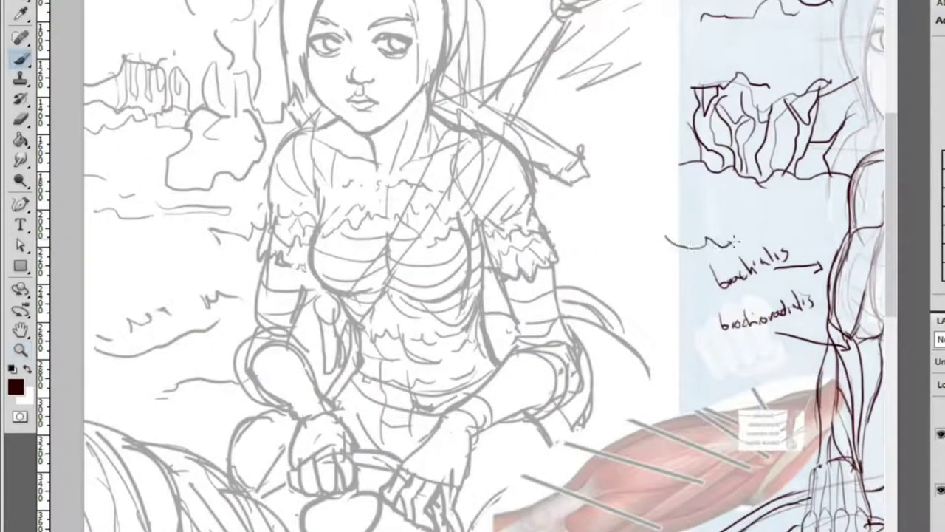
{"action": "left_click_drag", "start_coordinate": [784, 233], "coordinate": [840, 239]}
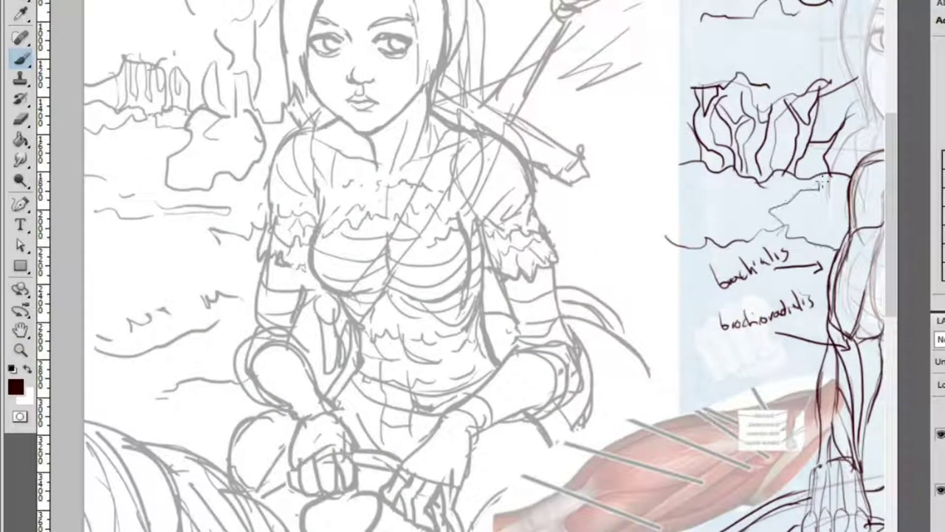
{"action": "scroll", "coordinate": [821, 187], "scroll_direction": "down", "scroll_amount": 2}
{"action": "scroll", "coordinate": [574, 86], "scroll_direction": "up", "scroll_amount": 1}
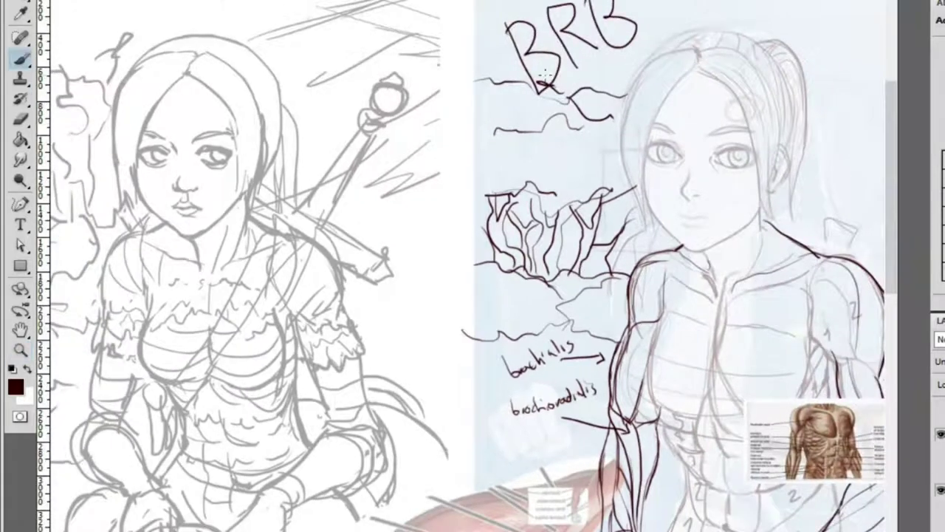
Remove the handwritten BRB letters from the background sketch
{"action": "left_click_drag", "start_coordinate": [499, 74], "coordinate": [480, 68]}
{"action": "key", "text": "ctrl+z"}
{"action": "left_click_drag", "start_coordinate": [472, 265], "coordinate": [261, 197]}
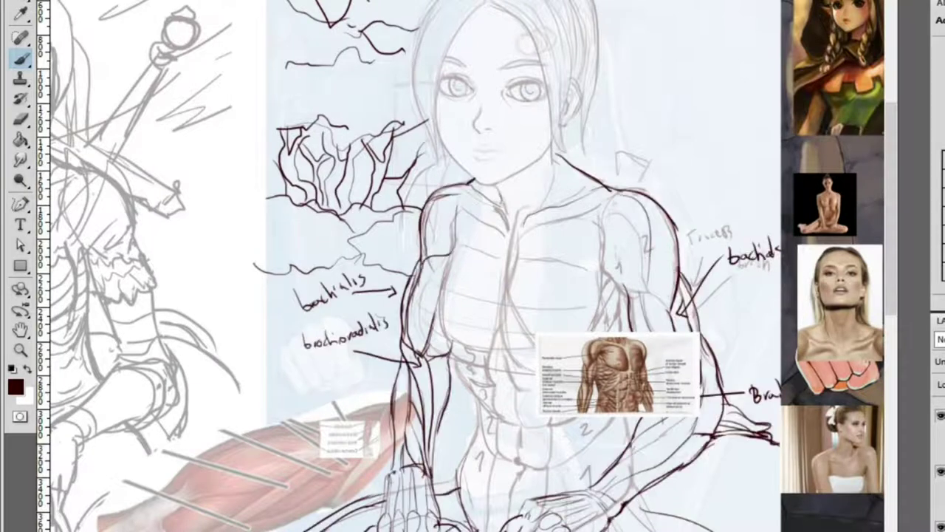
{"action": "key", "text": "ctrl+z"}
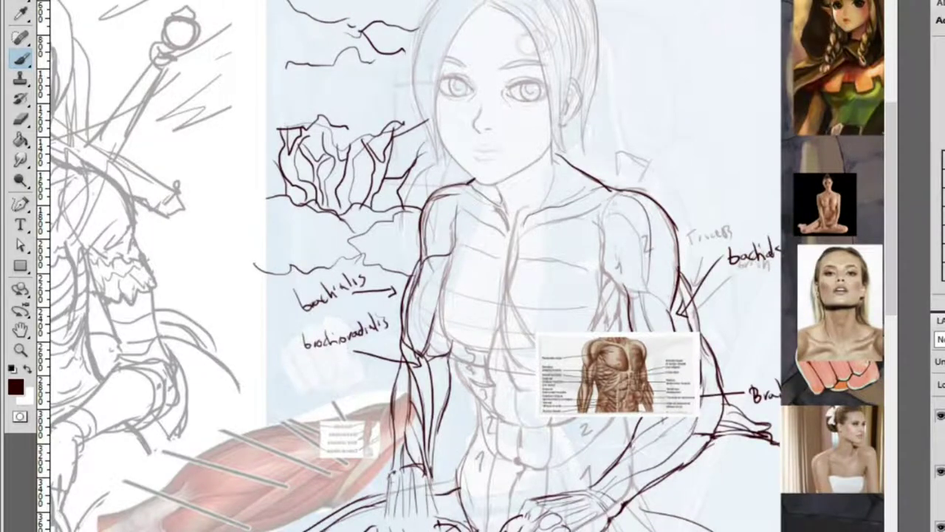
{"action": "key", "text": "ctrl+z"}
{"action": "key", "text": "ctrl+z"}
Continue the distant ridge line on the ponytail side of the woman's head toward the edge of the blue area
{"action": "key", "text": "z"}
{"action": "left_click", "coordinate": [837, 208], "text": "alt"}
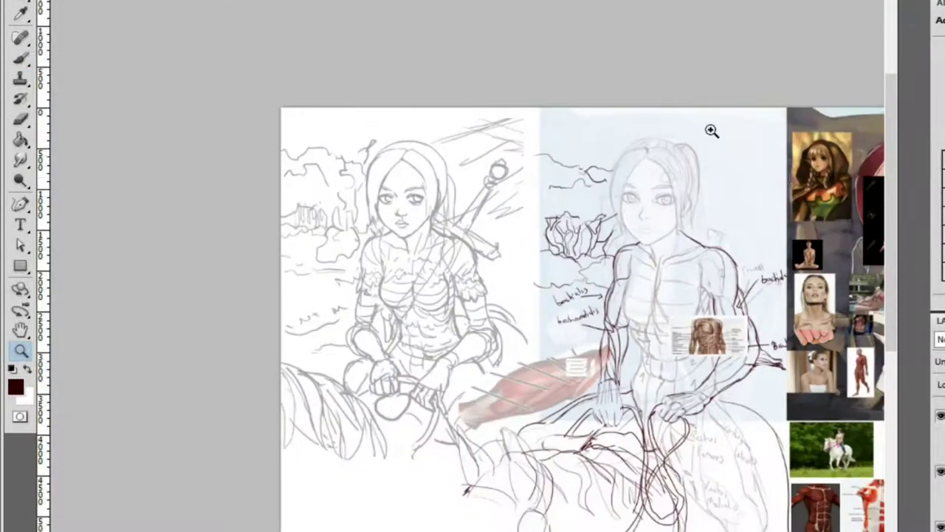
{"action": "left_click", "coordinate": [836, 208]}
{"action": "key", "text": "b"}
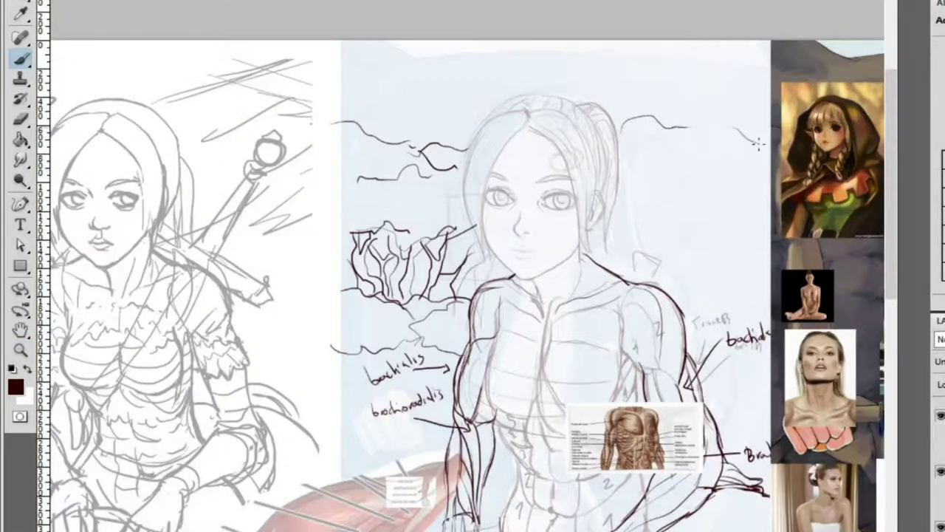
{"action": "key", "text": "z"}
Sketch the sword's crossguard behind the shoulder on the ponytail side, with a pointed outer tip and a darker inner end
{"action": "scroll", "coordinate": [669, 140], "scroll_direction": "down", "scroll_amount": 5}
{"action": "scroll", "coordinate": [636, 133], "scroll_direction": "right", "scroll_amount": 3}
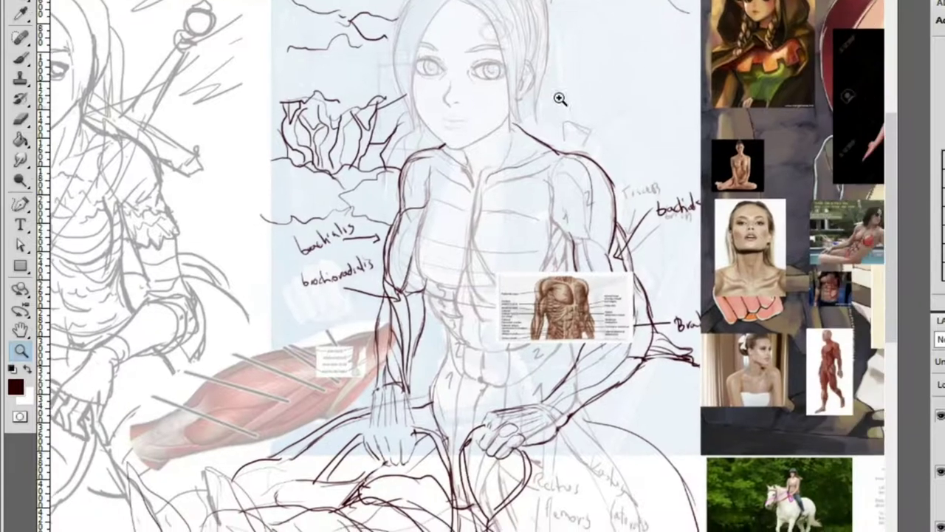
{"action": "left_click", "coordinate": [548, 90]}
{"action": "key", "text": "b"}
{"action": "mouse_move", "coordinate": [578, 152]}
{"action": "left_mouse_down"}
{"action": "mouse_move", "coordinate": [593, 174]}
{"action": "mouse_move", "coordinate": [691, 213]}
{"action": "left_mouse_up"}
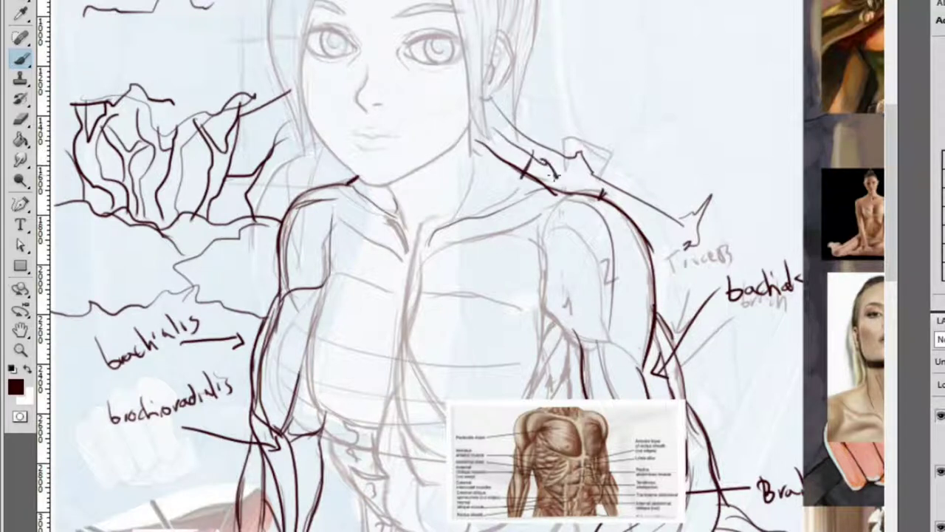
{"action": "left_click_drag", "start_coordinate": [533, 158], "coordinate": [539, 183]}
{"action": "left_click_drag", "start_coordinate": [499, 134], "coordinate": [534, 151]}
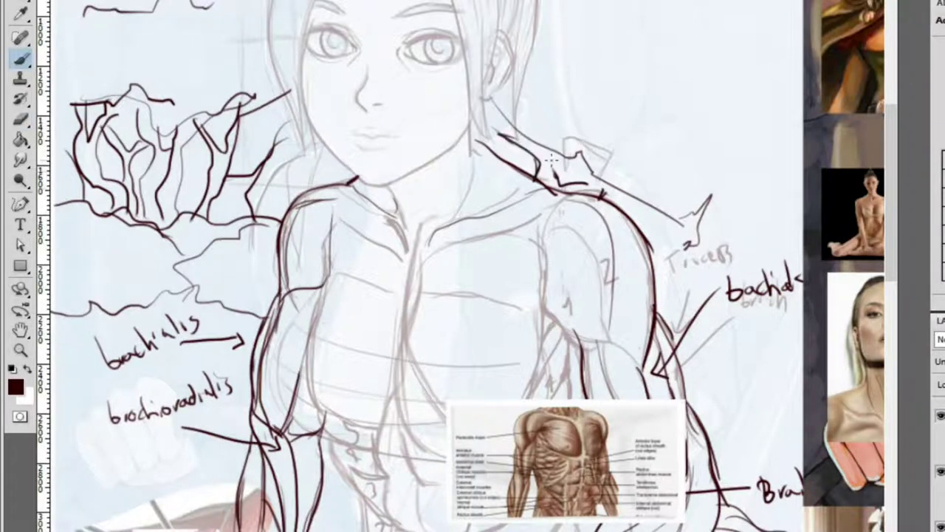
{"action": "left_click_drag", "start_coordinate": [585, 183], "coordinate": [676, 235]}
{"action": "mouse_move", "coordinate": [561, 148]}
{"action": "left_mouse_down"}
{"action": "mouse_move", "coordinate": [620, 207]}
{"action": "mouse_move", "coordinate": [679, 244]}
{"action": "left_mouse_up"}
{"action": "key", "text": "ctrl+alt+z"}
{"action": "key", "text": "ctrl+alt+z"}
{"action": "key", "text": "ctrl+alt+z"}
Reinforce the crossguard's edge toward its outer tip with darker strokes
{"action": "left_click_drag", "start_coordinate": [576, 162], "coordinate": [687, 215]}
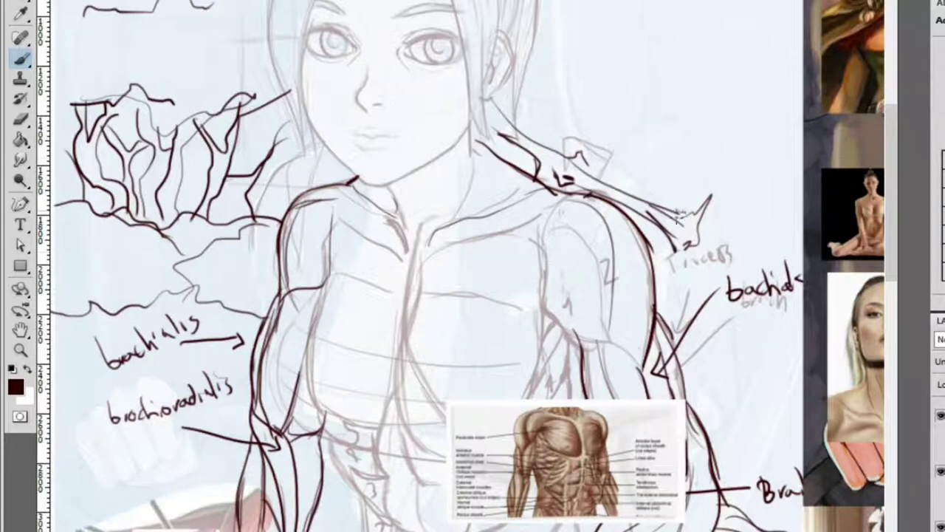
{"action": "left_click", "coordinate": [640, 197], "text": "alt"}
{"action": "left_click", "coordinate": [640, 197], "text": "alt"}
{"action": "left_click", "coordinate": [633, 186]}
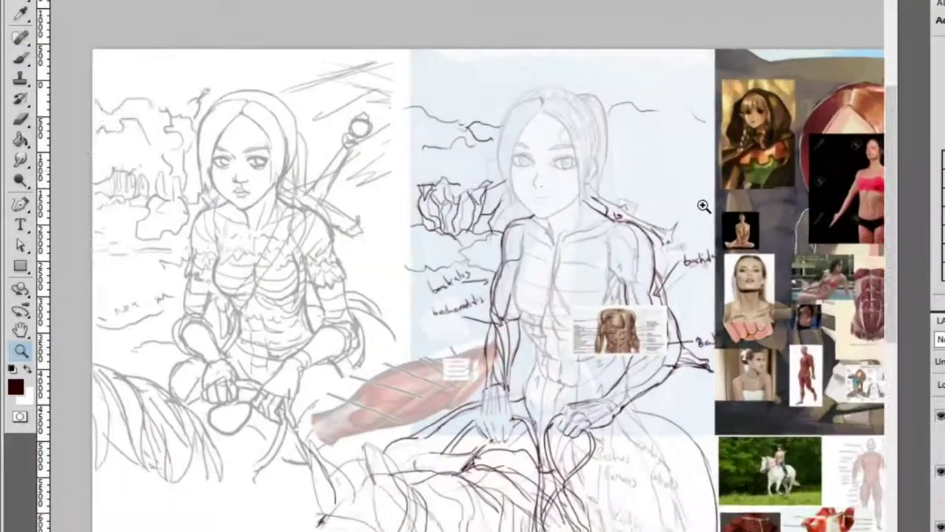
Try a single long diagonal stroke for the sword's grip, rising from the crossguard behind the shoulder
{"action": "left_click", "coordinate": [667, 175]}
{"action": "key", "text": "b"}
{"action": "left_click_drag", "start_coordinate": [563, 251], "coordinate": [672, 56]}
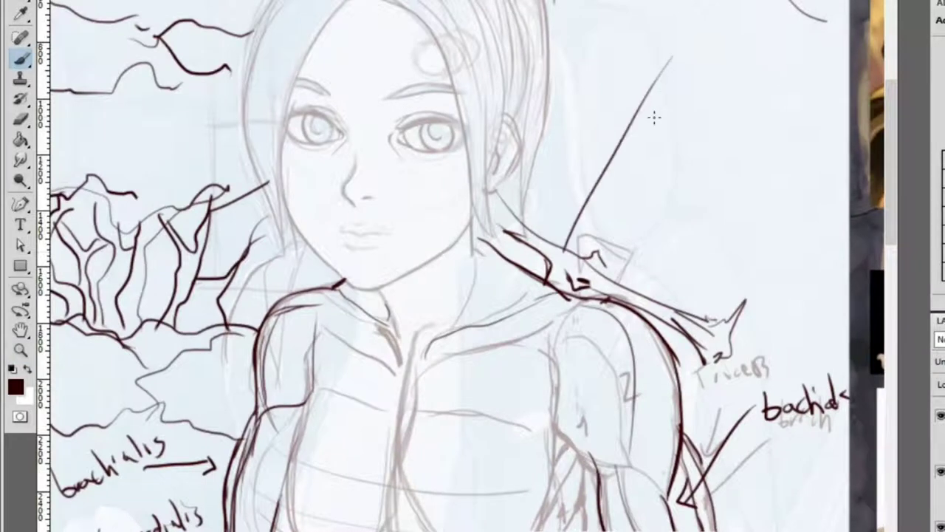
{"action": "key", "text": "ctrl+z"}
{"action": "left_click_drag", "start_coordinate": [562, 271], "coordinate": [673, 81]}
{"action": "key", "text": "ctrl+z"}
Try to outline both sides of the sword's grip with parallel diagonal lines running down to the crossguard
{"action": "left_click_drag", "start_coordinate": [681, 44], "coordinate": [573, 246]}
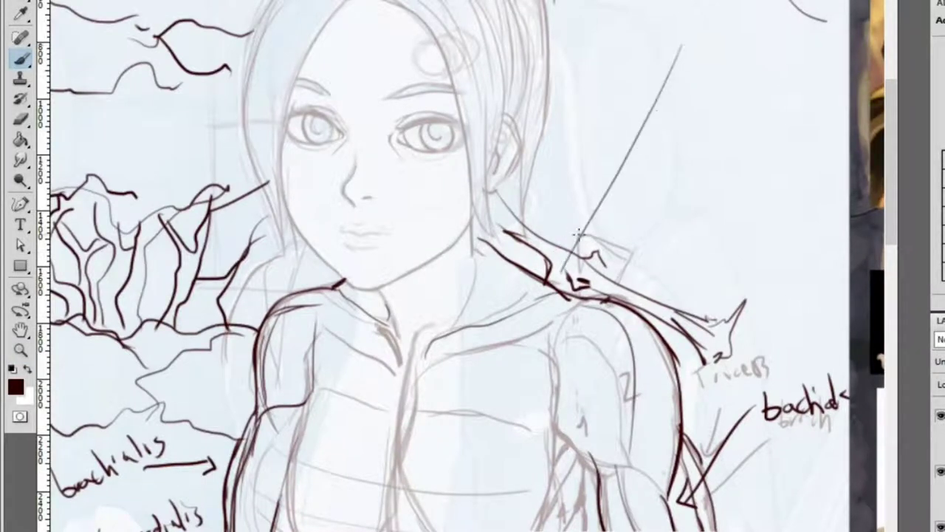
{"action": "mouse_move", "coordinate": [687, 95]}
{"action": "left_mouse_down"}
{"action": "mouse_move", "coordinate": [615, 249]}
{"action": "mouse_move", "coordinate": [634, 205]}
{"action": "left_mouse_up"}
{"action": "left_click_drag", "start_coordinate": [639, 192], "coordinate": [597, 280]}
{"action": "key", "text": "z"}
{"action": "left_click", "coordinate": [569, 161], "text": "alt"}
{"action": "left_click", "coordinate": [697, 186]}
{"action": "key", "text": "b"}
{"action": "key", "text": "ctrl+z"}
Examine the crossguard's placement against the woman's shoulder, torso and the surrounding background
{"action": "key", "text": "z"}
{"action": "left_click", "coordinate": [525, 222], "text": "alt"}
{"action": "left_click", "coordinate": [525, 222]}
{"action": "key", "text": "b"}
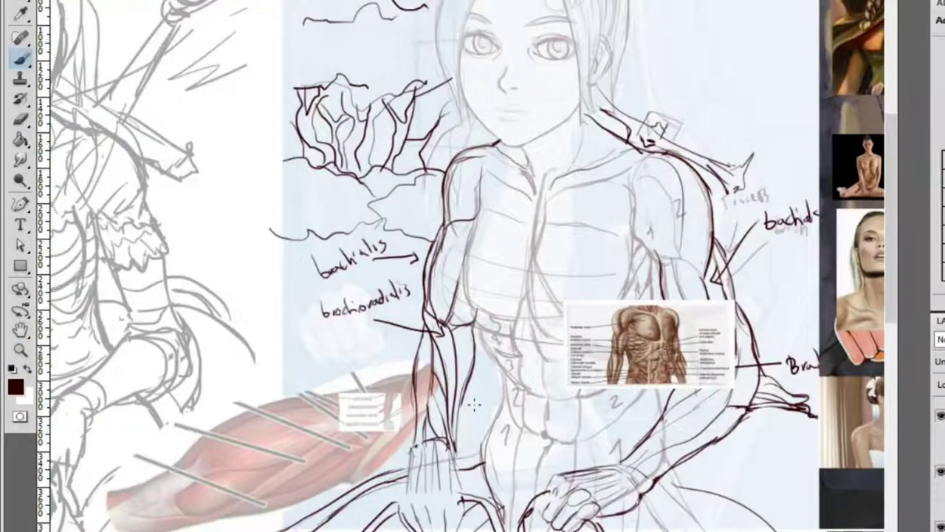
{"action": "mouse_move", "coordinate": [626, 140]}
{"action": "left_mouse_down"}
{"action": "mouse_move", "coordinate": [513, 317]}
{"action": "mouse_move", "coordinate": [463, 434]}
{"action": "mouse_move", "coordinate": [662, 177]}
{"action": "left_mouse_up"}
{"action": "key", "text": "z"}
{"action": "left_click", "coordinate": [627, 255], "text": "alt"}
{"action": "key", "text": "b"}
{"action": "key", "text": "z"}
{"action": "left_click", "coordinate": [628, 255]}
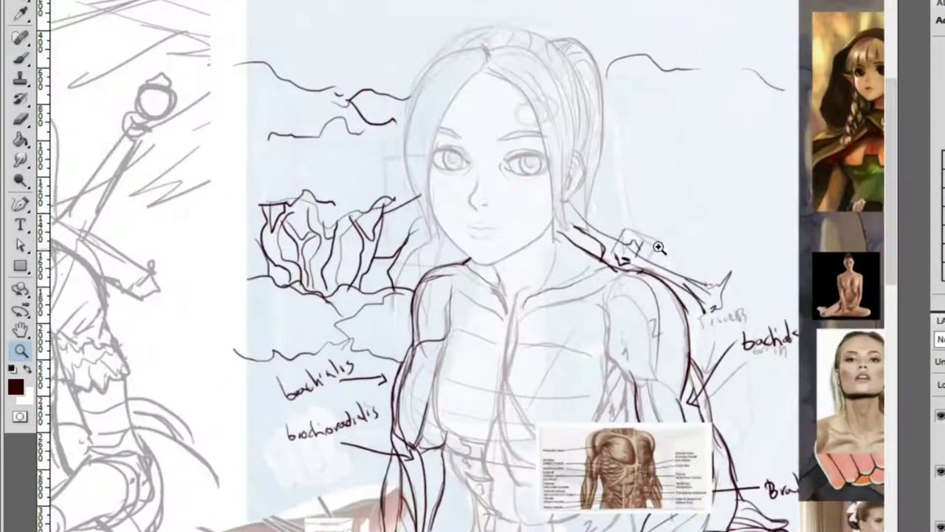
Redraw the upper edge of the sword's crossguard where it runs from the neck toward the grip
{"action": "left_click", "coordinate": [599, 251]}
{"action": "key", "text": "b"}
{"action": "left_click_drag", "start_coordinate": [554, 231], "coordinate": [592, 260]}
{"action": "key", "text": "ctrl+z"}
{"action": "left_click_drag", "start_coordinate": [546, 214], "coordinate": [602, 272]}
{"action": "mouse_move", "coordinate": [620, 235]}
{"action": "left_mouse_down"}
{"action": "mouse_move", "coordinate": [565, 201]}
{"action": "mouse_move", "coordinate": [610, 236]}
{"action": "left_mouse_up"}
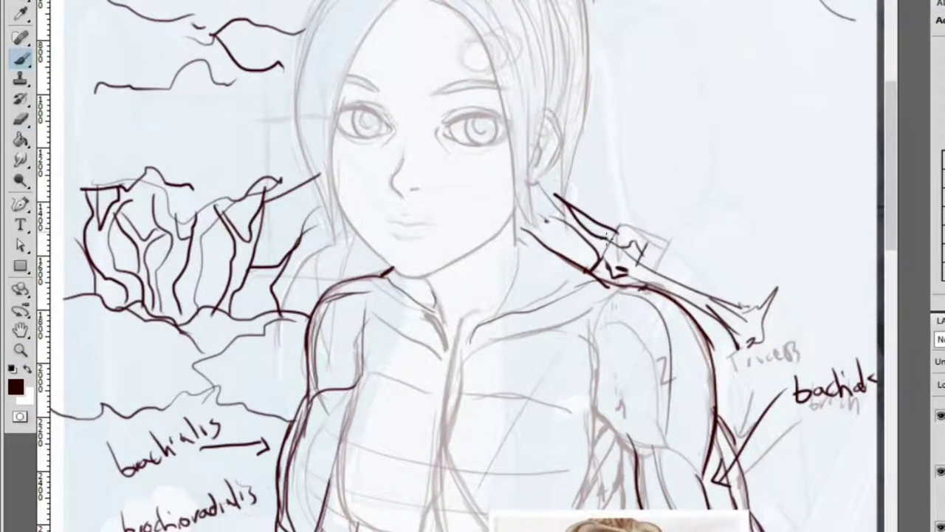
{"action": "key", "text": "ctrl+z"}
{"action": "left_click_drag", "start_coordinate": [549, 195], "coordinate": [606, 240]}
Erase the stray lines at the crossguard's outer end and redraw it as a flared, pointed tip
{"action": "key", "text": "e"}
{"action": "left_click_drag", "start_coordinate": [738, 311], "coordinate": [780, 285]}
{"action": "key", "text": "b"}
{"action": "mouse_move", "coordinate": [679, 286]}
{"action": "left_mouse_down"}
{"action": "mouse_move", "coordinate": [756, 323]}
{"action": "mouse_move", "coordinate": [756, 341]}
{"action": "mouse_move", "coordinate": [729, 360]}
{"action": "left_mouse_up"}
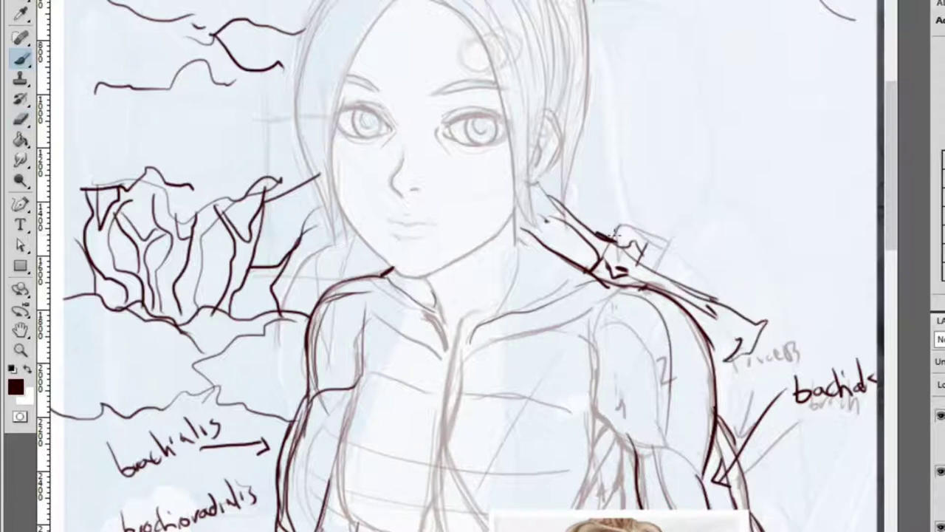
Outline both sides of the sword's grip with long diagonal strokes rising from the crossguard behind the shoulder
{"action": "mouse_move", "coordinate": [619, 236]}
{"action": "left_mouse_down"}
{"action": "mouse_move", "coordinate": [726, 84]}
{"action": "mouse_move", "coordinate": [690, 129]}
{"action": "mouse_move", "coordinate": [705, 98]}
{"action": "left_mouse_up"}
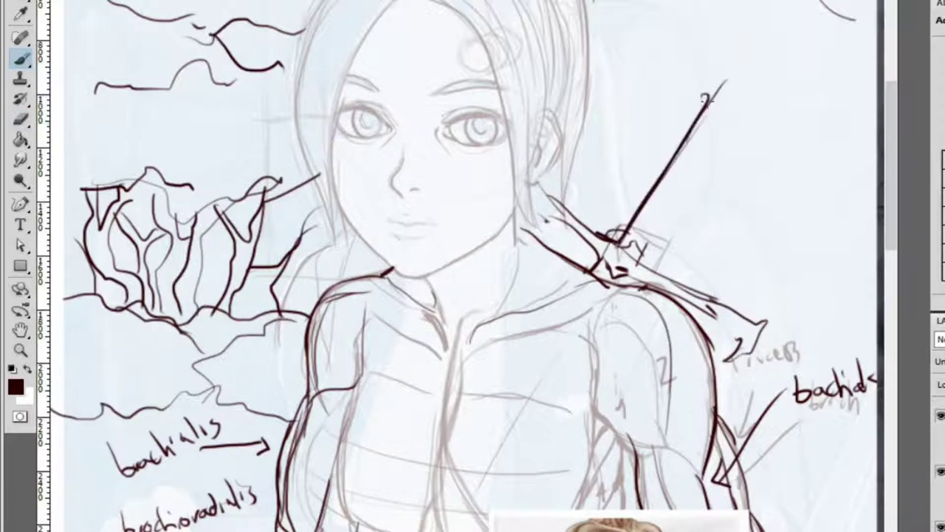
{"action": "left_click_drag", "start_coordinate": [663, 240], "coordinate": [722, 118]}
{"action": "left_click_drag", "start_coordinate": [639, 258], "coordinate": [719, 111]}
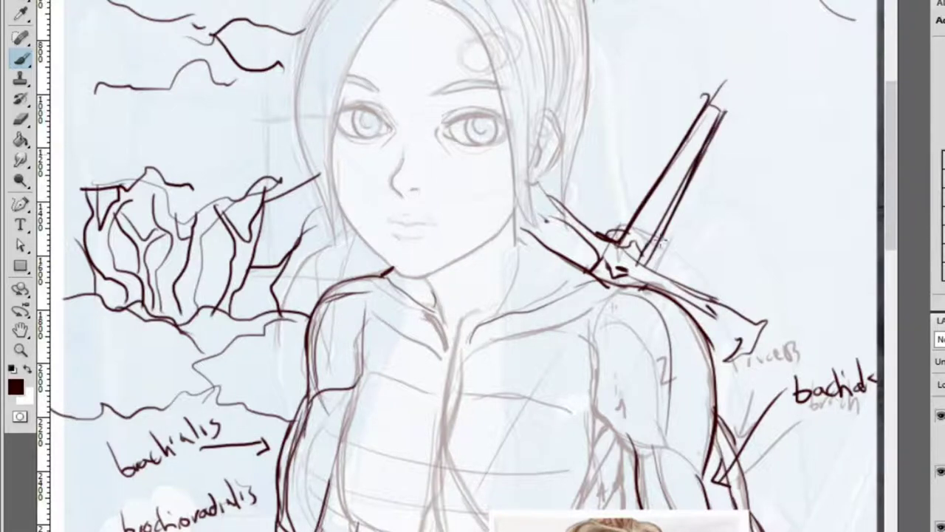
Fill the grip with short crosswise wrapping lines and strengthen its edge nearest the head
{"action": "key", "text": "z"}
{"action": "left_click", "coordinate": [690, 292]}
{"action": "left_click", "coordinate": [701, 297]}
{"action": "key", "text": "b"}
{"action": "mouse_move", "coordinate": [610, 183]}
{"action": "left_mouse_down"}
{"action": "mouse_move", "coordinate": [659, 176]}
{"action": "mouse_move", "coordinate": [709, 106]}
{"action": "left_mouse_up"}
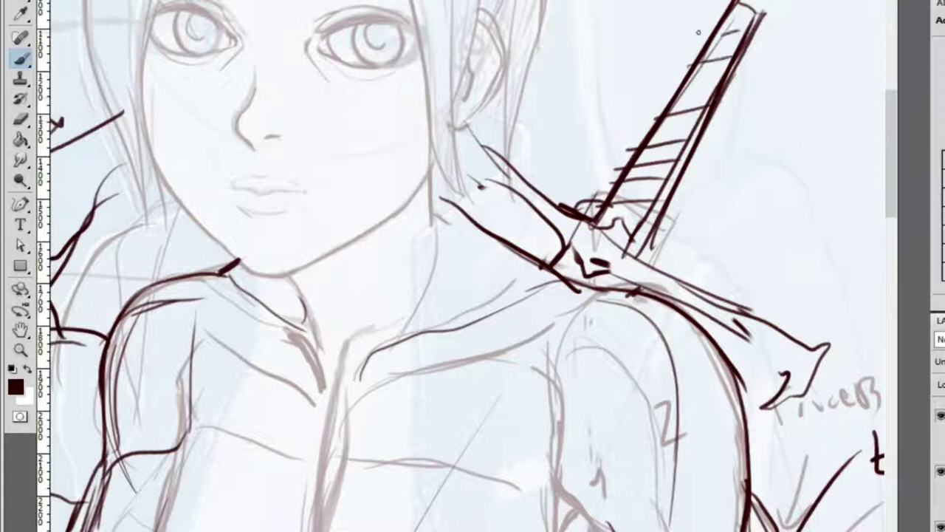
{"action": "left_click_drag", "start_coordinate": [714, 6], "coordinate": [587, 225]}
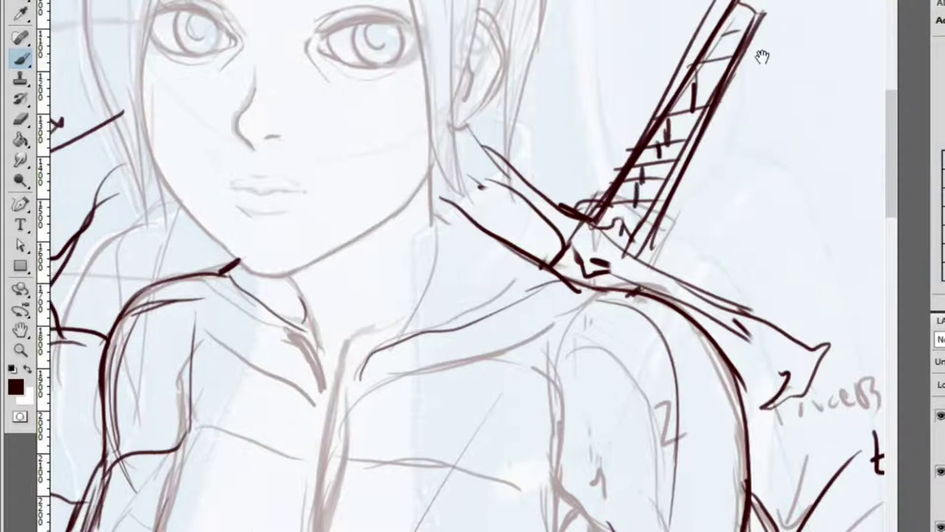
Draw a small collar at the upper end of the grip and a large oval pommel above it
{"action": "scroll", "coordinate": [677, 180], "scroll_direction": "down", "scroll_amount": 5}
{"action": "scroll", "coordinate": [702, 178], "scroll_direction": "up", "scroll_amount": 6}
{"action": "mouse_move", "coordinate": [687, 219]}
{"action": "left_mouse_down"}
{"action": "mouse_move", "coordinate": [644, 214]}
{"action": "mouse_move", "coordinate": [715, 236]}
{"action": "left_mouse_up"}
{"action": "mouse_move", "coordinate": [673, 199]}
{"action": "left_mouse_down"}
{"action": "mouse_move", "coordinate": [792, 74]}
{"action": "mouse_move", "coordinate": [676, 198]}
{"action": "mouse_move", "coordinate": [783, 81]}
{"action": "left_mouse_up"}
Decorate the pommel with a small central ring, petal shapes, inner curls and hooked outer edges
{"action": "key", "text": "z"}
{"action": "left_click", "coordinate": [707, 74], "text": "alt"}
{"action": "left_click", "coordinate": [818, 111]}
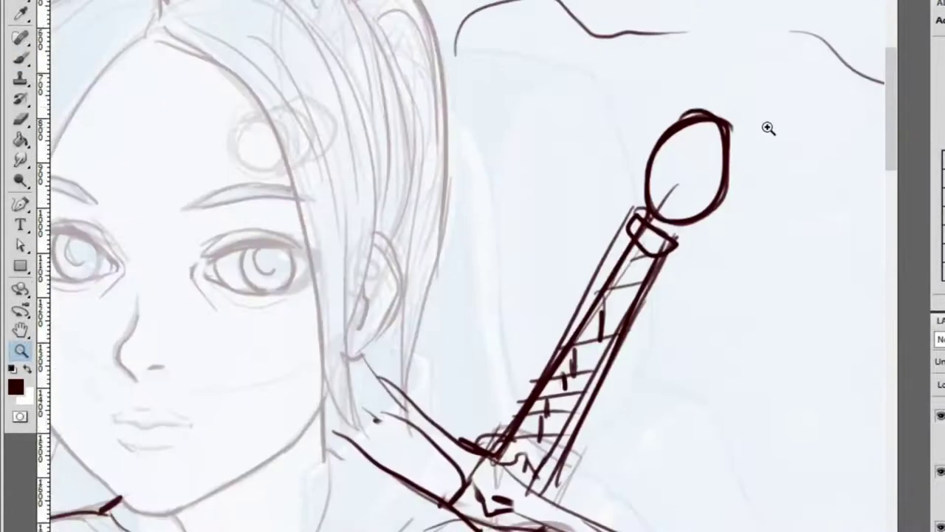
{"action": "left_click", "coordinate": [799, 121]}
{"action": "key", "text": "b"}
{"action": "left_click_drag", "start_coordinate": [497, 227], "coordinate": [473, 111]}
{"action": "mouse_move", "coordinate": [443, 103]}
{"action": "left_mouse_down"}
{"action": "mouse_move", "coordinate": [373, 192]}
{"action": "mouse_move", "coordinate": [406, 232]}
{"action": "left_mouse_up"}
{"action": "mouse_move", "coordinate": [435, 151]}
{"action": "left_mouse_down"}
{"action": "mouse_move", "coordinate": [424, 207]}
{"action": "mouse_move", "coordinate": [441, 262]}
{"action": "left_mouse_up"}
{"action": "mouse_move", "coordinate": [502, 240]}
{"action": "left_mouse_down"}
{"action": "mouse_move", "coordinate": [460, 253]}
{"action": "mouse_move", "coordinate": [510, 244]}
{"action": "left_mouse_up"}
{"action": "mouse_move", "coordinate": [547, 284]}
{"action": "left_mouse_down"}
{"action": "mouse_move", "coordinate": [553, 268]}
{"action": "mouse_move", "coordinate": [643, 340]}
{"action": "mouse_move", "coordinate": [576, 388]}
{"action": "left_mouse_up"}
{"action": "mouse_move", "coordinate": [603, 289]}
{"action": "left_mouse_down"}
{"action": "mouse_move", "coordinate": [536, 313]}
{"action": "mouse_move", "coordinate": [480, 319]}
{"action": "left_mouse_up"}
{"action": "left_click", "coordinate": [510, 236], "text": "alt"}
{"action": "left_click", "coordinate": [517, 244], "text": "ctrl"}
{"action": "mouse_move", "coordinate": [490, 266]}
{"action": "left_mouse_down"}
{"action": "mouse_move", "coordinate": [474, 282]}
{"action": "mouse_move", "coordinate": [438, 257]}
{"action": "mouse_move", "coordinate": [432, 297]}
{"action": "left_mouse_up"}
{"action": "mouse_move", "coordinate": [484, 299]}
{"action": "left_mouse_down"}
{"action": "mouse_move", "coordinate": [511, 305]}
{"action": "mouse_move", "coordinate": [521, 386]}
{"action": "mouse_move", "coordinate": [579, 358]}
{"action": "left_mouse_up"}
{"action": "left_click_drag", "start_coordinate": [535, 347], "coordinate": [528, 302]}
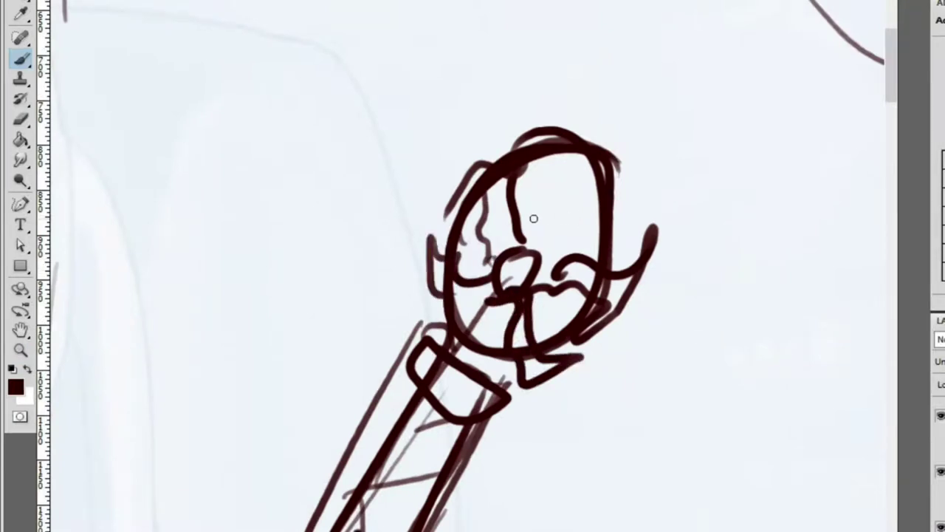
Add short curved accents and fine lines inside the upper half of the pommel
{"action": "left_click", "coordinate": [619, 267], "text": "alt"}
{"action": "left_click", "coordinate": [591, 340], "text": "ctrl"}
{"action": "left_click_drag", "start_coordinate": [555, 206], "coordinate": [687, 198]}
{"action": "left_click_drag", "start_coordinate": [591, 158], "coordinate": [668, 214]}
{"action": "left_click_drag", "start_coordinate": [517, 92], "coordinate": [577, 137]}
{"action": "mouse_move", "coordinate": [513, 129]}
{"action": "left_mouse_down"}
{"action": "mouse_move", "coordinate": [565, 148]}
{"action": "mouse_move", "coordinate": [621, 139]}
{"action": "left_mouse_up"}
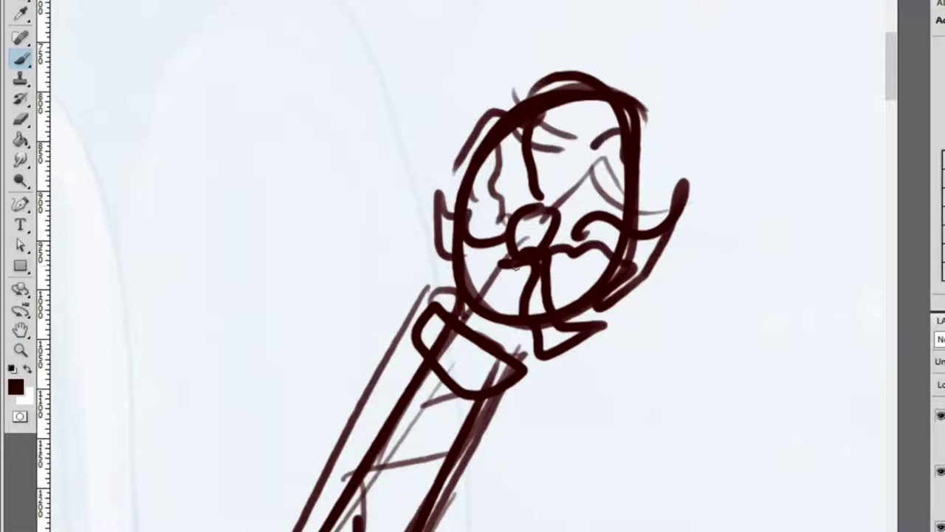
Try a small round knob on the far end of the pommel
{"action": "key", "text": "z"}
{"action": "left_click", "coordinate": [530, 276], "text": "alt"}
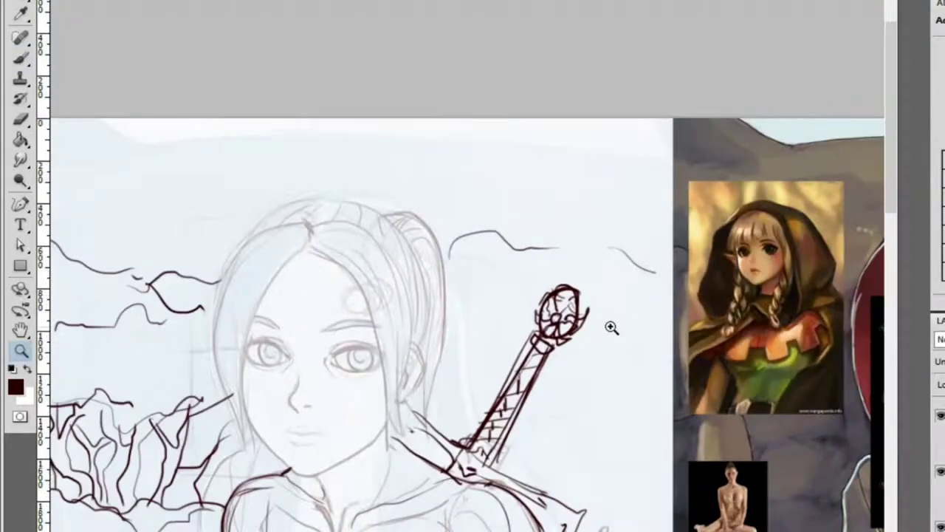
{"action": "left_click", "coordinate": [606, 323], "text": "alt"}
{"action": "left_click", "coordinate": [627, 312]}
{"action": "left_click", "coordinate": [639, 271]}
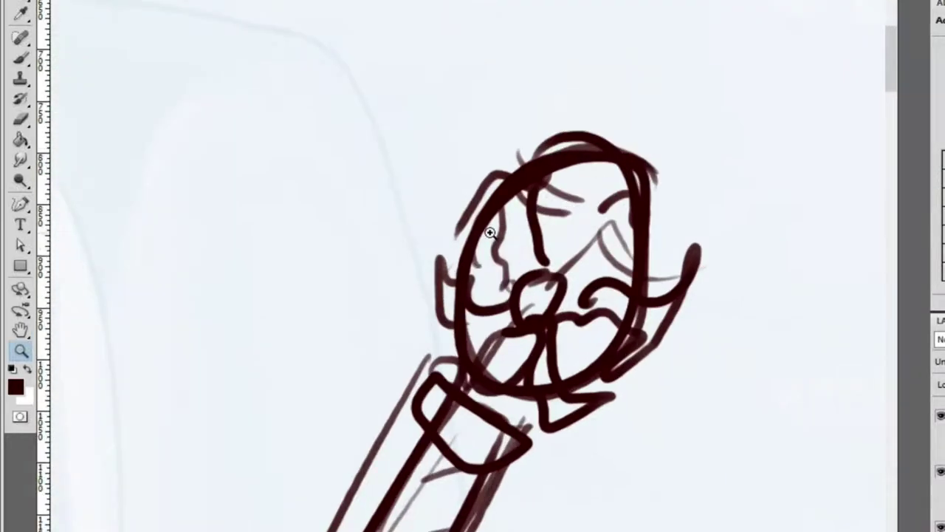
{"action": "key", "text": "b"}
{"action": "mouse_move", "coordinate": [652, 129]}
{"action": "left_mouse_down"}
{"action": "mouse_move", "coordinate": [642, 154]}
{"action": "mouse_move", "coordinate": [586, 122]}
{"action": "mouse_move", "coordinate": [652, 133]}
{"action": "left_mouse_up"}
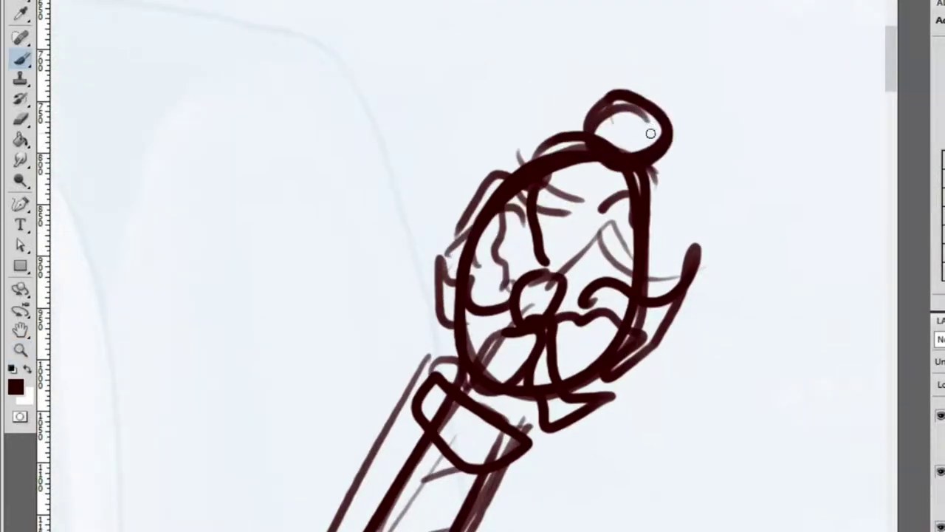
{"action": "key", "text": "ctrl+z"}
Draw a triangular spike on the pommel's far end and trim its point with a smaller eraser
{"action": "mouse_move", "coordinate": [595, 137]}
{"action": "left_mouse_down"}
{"action": "mouse_move", "coordinate": [687, 51]}
{"action": "mouse_move", "coordinate": [665, 170]}
{"action": "left_mouse_up"}
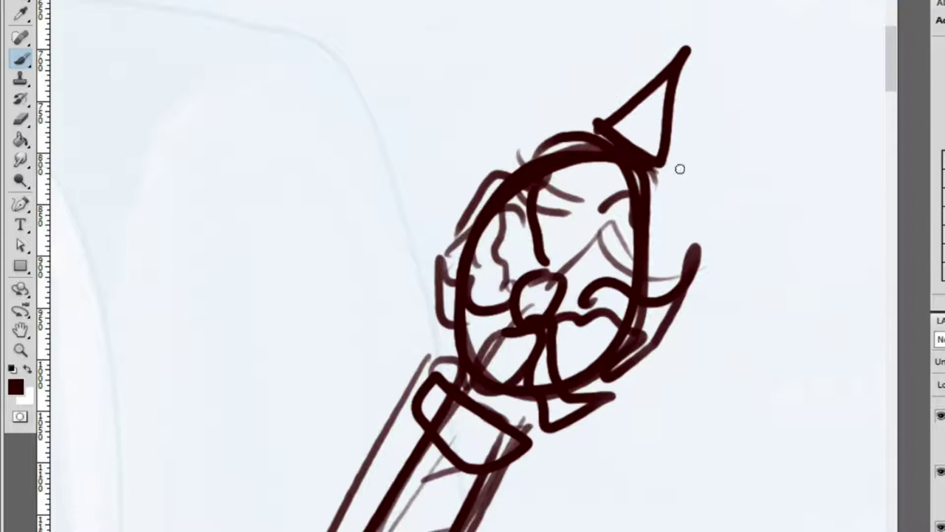
{"action": "key", "text": "z"}
{"action": "left_click", "coordinate": [722, 151], "text": "alt"}
{"action": "left_click", "coordinate": [723, 151]}
{"action": "key", "text": "e"}
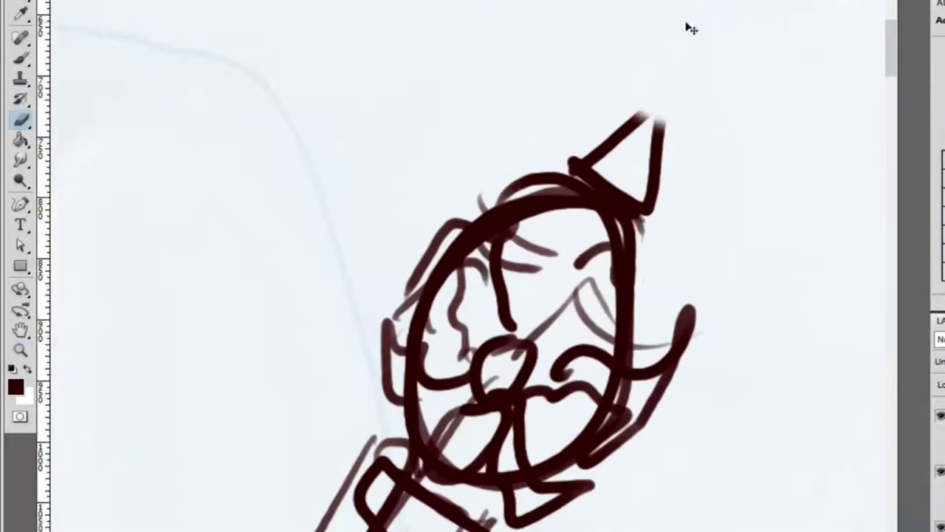
{"action": "key", "text": "bracketleft"}
{"action": "key", "text": "bracketleft"}
{"action": "key", "text": "bracketleft"}
{"action": "key", "text": "bracketleft"}
{"action": "key", "text": "bracketleft"}
{"action": "key", "text": "bracketleft"}
{"action": "left_click_drag", "start_coordinate": [695, 21], "coordinate": [709, 215]}
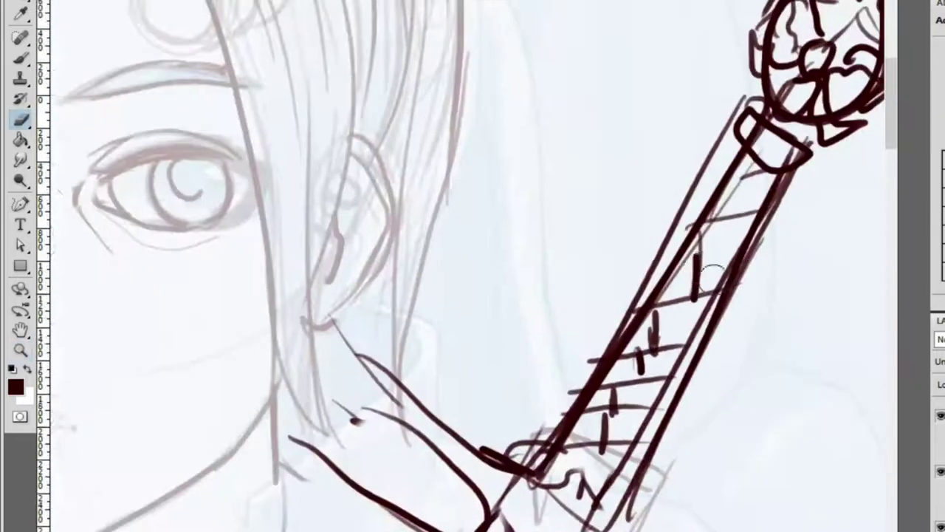
Rework the collar beneath the pommel into two stacked bands with dark edges, erasing the overlapping lines
{"action": "key", "text": "b"}
{"action": "mouse_move", "coordinate": [730, 159]}
{"action": "left_mouse_down"}
{"action": "mouse_move", "coordinate": [769, 193]}
{"action": "mouse_move", "coordinate": [795, 194]}
{"action": "left_mouse_up"}
{"action": "key", "text": "e"}
{"action": "key", "text": "b"}
{"action": "scroll", "coordinate": [686, 269], "scroll_direction": "down", "scroll_amount": 3}
{"action": "scroll", "coordinate": [616, 295], "scroll_direction": "up", "scroll_amount": 2}
{"action": "key", "text": "e"}
{"action": "mouse_move", "coordinate": [616, 296]}
{"action": "left_mouse_down"}
{"action": "mouse_move", "coordinate": [616, 288]}
{"action": "mouse_move", "coordinate": [570, 294]}
{"action": "mouse_move", "coordinate": [610, 238]}
{"action": "left_mouse_up"}
{"action": "key", "text": "b"}
{"action": "key", "text": "e"}
{"action": "mouse_move", "coordinate": [555, 251]}
{"action": "left_mouse_down"}
{"action": "mouse_move", "coordinate": [546, 230]}
{"action": "mouse_move", "coordinate": [567, 235]}
{"action": "mouse_move", "coordinate": [542, 252]}
{"action": "mouse_move", "coordinate": [580, 265]}
{"action": "left_mouse_up"}
{"action": "key", "text": "b"}
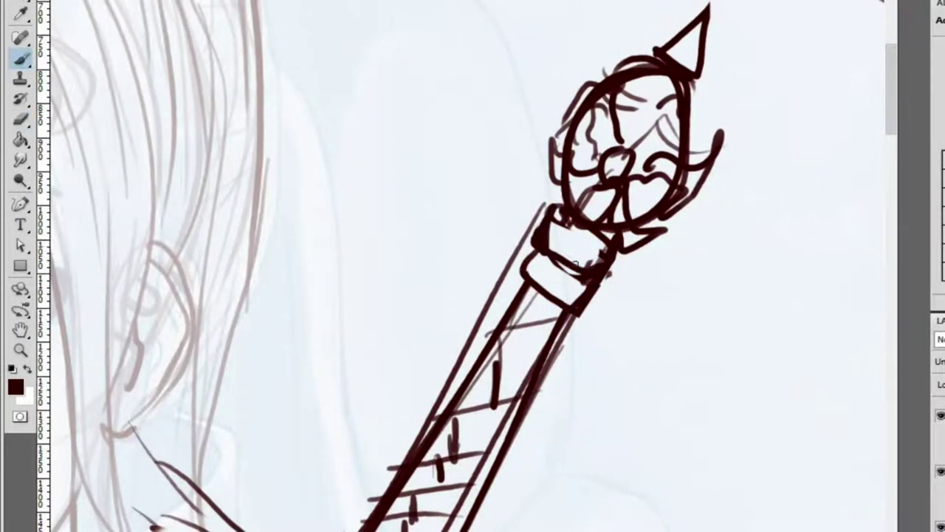
Outline a plain band at the collar's lower edge and draw swirls in the band above it
{"action": "mouse_move", "coordinate": [523, 277]}
{"action": "left_mouse_down"}
{"action": "mouse_move", "coordinate": [538, 318]}
{"action": "mouse_move", "coordinate": [572, 329]}
{"action": "left_mouse_up"}
{"action": "key", "text": "e"}
{"action": "key", "text": "b"}
{"action": "mouse_move", "coordinate": [516, 305]}
{"action": "left_mouse_down"}
{"action": "mouse_move", "coordinate": [577, 334]}
{"action": "mouse_move", "coordinate": [578, 325]}
{"action": "left_mouse_up"}
{"action": "key", "text": "z"}
{"action": "left_click", "coordinate": [544, 277]}
{"action": "key", "text": "b"}
{"action": "mouse_move", "coordinate": [517, 266]}
{"action": "left_mouse_down"}
{"action": "mouse_move", "coordinate": [576, 255]}
{"action": "mouse_move", "coordinate": [560, 322]}
{"action": "mouse_move", "coordinate": [510, 299]}
{"action": "mouse_move", "coordinate": [584, 321]}
{"action": "mouse_move", "coordinate": [587, 336]}
{"action": "left_mouse_up"}
{"action": "mouse_move", "coordinate": [587, 325]}
{"action": "left_mouse_down"}
{"action": "mouse_move", "coordinate": [549, 289]}
{"action": "mouse_move", "coordinate": [617, 205]}
{"action": "left_mouse_up"}
{"action": "scroll", "coordinate": [618, 205], "scroll_direction": "down", "scroll_amount": 6}
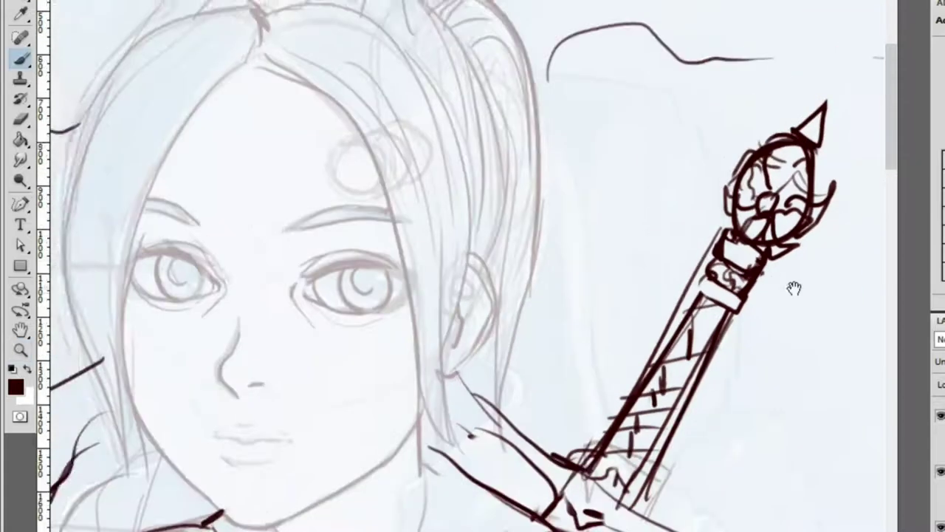
Fill the collar's upper band with scrollwork and clean up its edges
{"action": "left_click_drag", "start_coordinate": [726, 290], "coordinate": [631, 201]}
{"action": "scroll", "coordinate": [632, 201], "scroll_direction": "up", "scroll_amount": 5}
{"action": "mouse_move", "coordinate": [467, 167]}
{"action": "left_mouse_down"}
{"action": "mouse_move", "coordinate": [506, 105]}
{"action": "mouse_move", "coordinate": [624, 146]}
{"action": "left_mouse_up"}
{"action": "key", "text": "e"}
{"action": "mouse_move", "coordinate": [561, 176]}
{"action": "left_mouse_down"}
{"action": "mouse_move", "coordinate": [545, 120]}
{"action": "mouse_move", "coordinate": [582, 151]}
{"action": "left_mouse_up"}
{"action": "key", "text": "b"}
{"action": "scroll", "coordinate": [581, 151], "scroll_direction": "down", "scroll_amount": 5}
{"action": "scroll", "coordinate": [592, 148], "scroll_direction": "down", "scroll_amount": 5}
{"action": "scroll", "coordinate": [486, 418], "scroll_direction": "up", "scroll_amount": 5}
{"action": "key", "text": "b"}
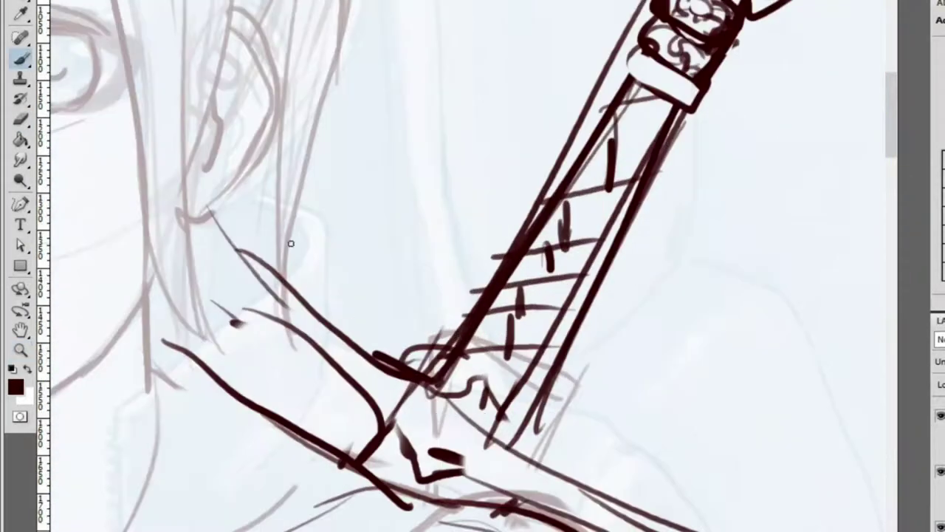
Clear stretches of the horse's hindquarters outline behind the rider's forearm and thigh
{"action": "scroll", "coordinate": [252, 274], "scroll_direction": "down", "scroll_amount": 5}
{"action": "scroll", "coordinate": [328, 337], "scroll_direction": "up", "scroll_amount": 3}
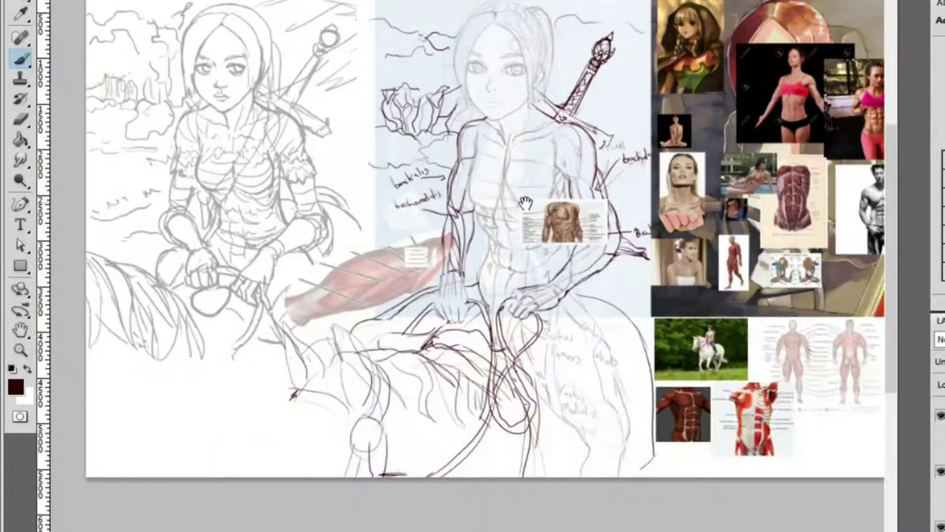
{"action": "left_click_drag", "start_coordinate": [526, 203], "coordinate": [525, 201]}
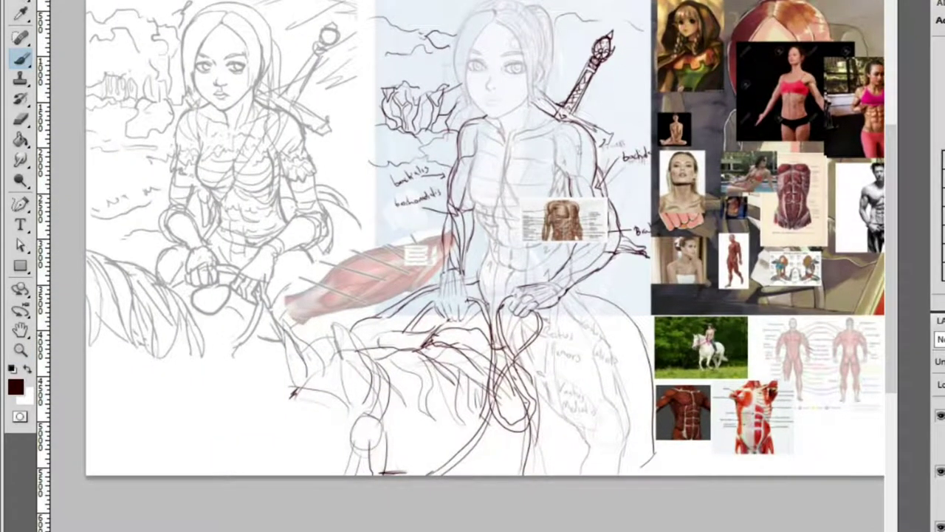
{"action": "key", "text": "ctrl+z"}
{"action": "key", "text": "ctrl+z"}
{"action": "scroll", "coordinate": [629, 379], "scroll_direction": "up", "scroll_amount": 2}
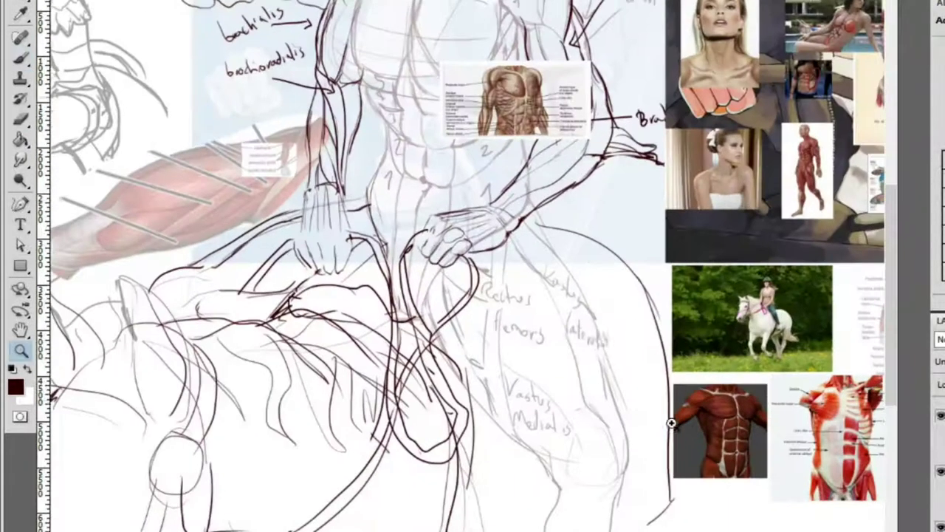
{"action": "key", "text": "b"}
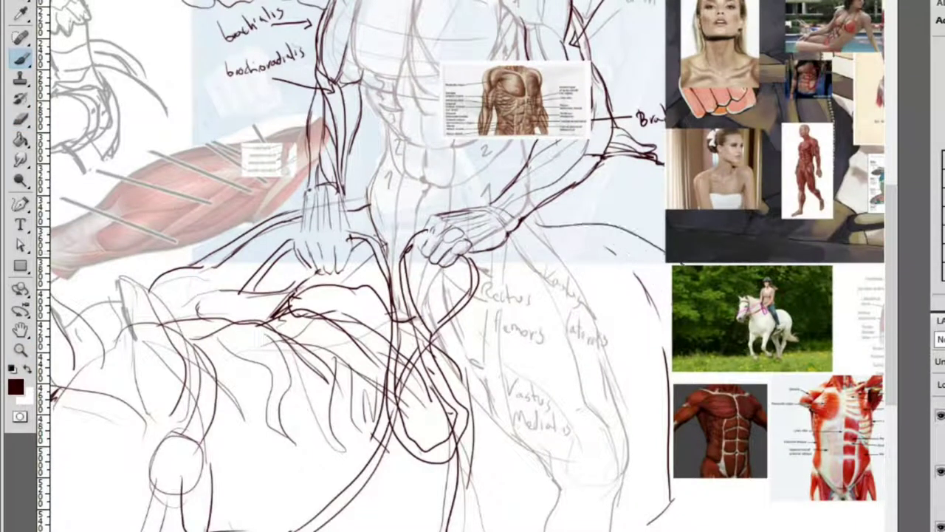
{"action": "key", "text": "z"}
{"action": "left_click", "coordinate": [659, 230]}
{"action": "key", "text": "b"}
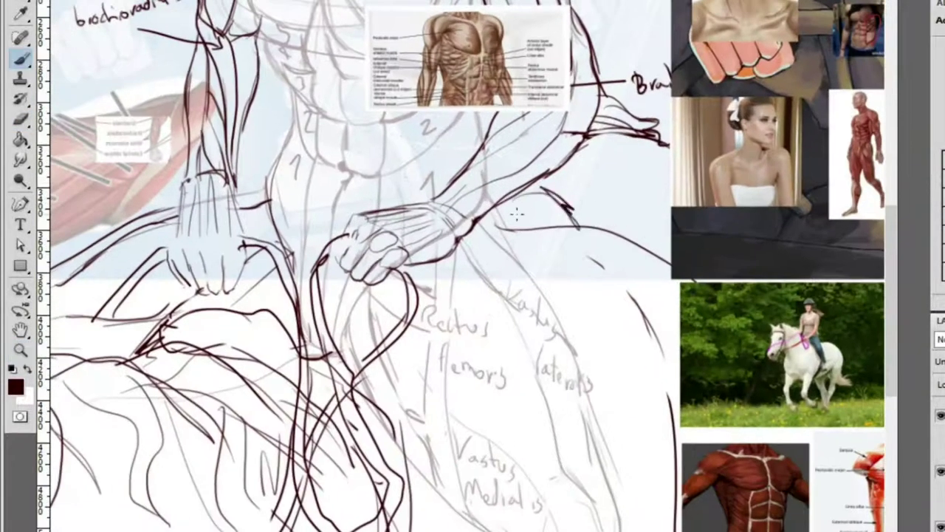
Redraw the top contour of the horse's hindquarters behind the forearm with short, overlapping strokes
{"action": "left_click_drag", "start_coordinate": [553, 188], "coordinate": [600, 225]}
{"action": "key", "text": "z"}
{"action": "left_click", "coordinate": [633, 197]}
{"action": "key", "text": "b"}
{"action": "left_click_drag", "start_coordinate": [506, 233], "coordinate": [591, 220]}
{"action": "mouse_move", "coordinate": [591, 219]}
{"action": "left_mouse_down"}
{"action": "mouse_move", "coordinate": [672, 260]}
{"action": "mouse_move", "coordinate": [642, 215]}
{"action": "left_mouse_up"}
{"action": "key", "text": "z"}
{"action": "key", "text": "b"}
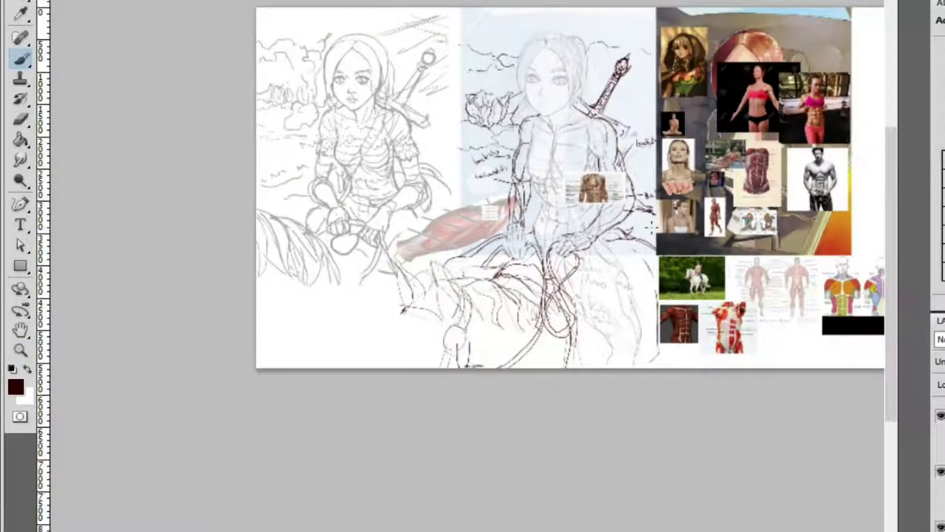
Examine the facial muscle reference beside the woman's face, focusing on the cheek and eye muscles
{"action": "key", "text": "z"}
{"action": "left_click_drag", "start_coordinate": [672, 80], "coordinate": [567, 92]}
{"action": "left_click", "coordinate": [567, 92], "text": "alt"}
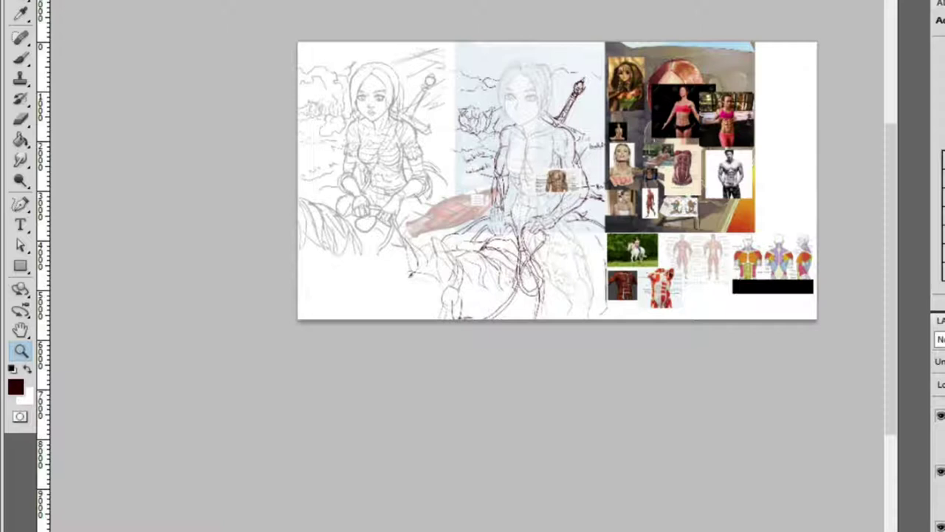
{"action": "mouse_move", "coordinate": [483, 136]}
{"action": "left_mouse_down"}
{"action": "mouse_move", "coordinate": [598, 216]}
{"action": "mouse_move", "coordinate": [594, 133]}
{"action": "mouse_move", "coordinate": [448, 136]}
{"action": "mouse_move", "coordinate": [510, 122]}
{"action": "mouse_move", "coordinate": [606, 136]}
{"action": "mouse_move", "coordinate": [580, 141]}
{"action": "left_mouse_up"}
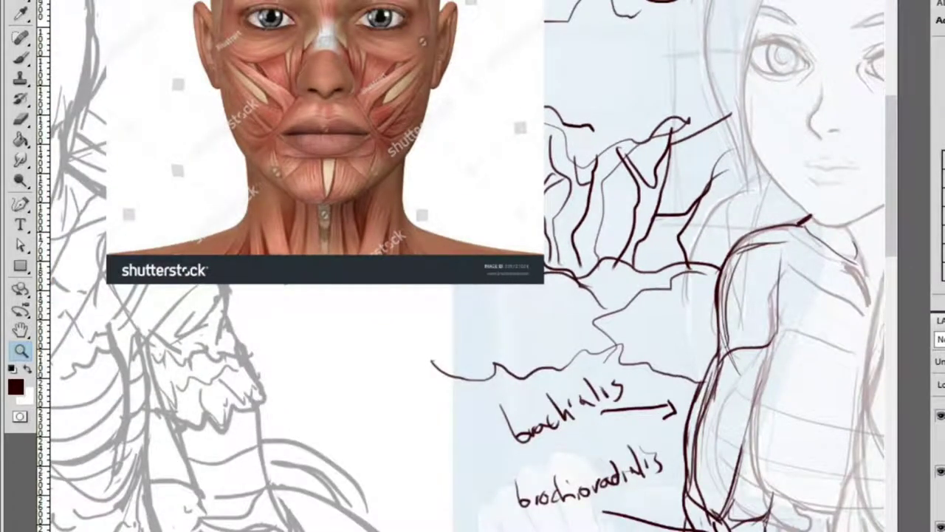
{"action": "left_click_drag", "start_coordinate": [721, 322], "coordinate": [640, 349]}
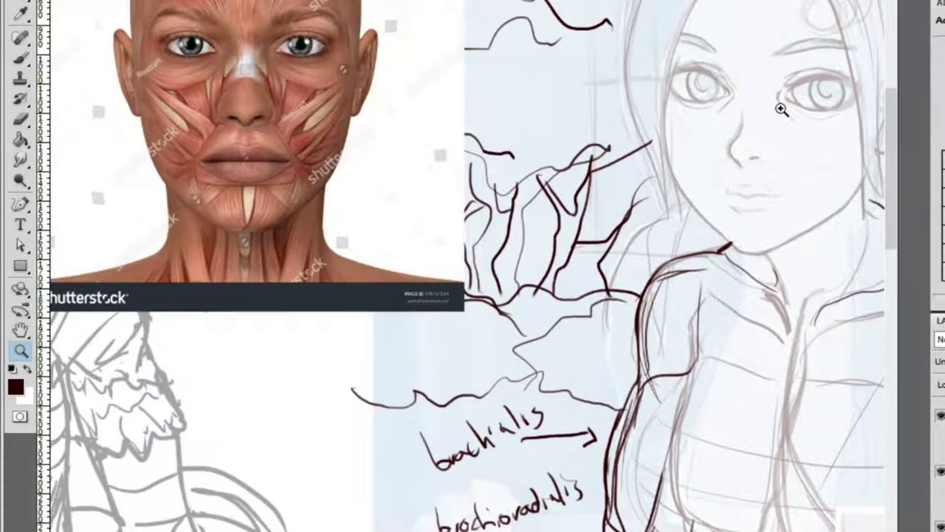
{"action": "left_click_drag", "start_coordinate": [228, 64], "coordinate": [261, 89]}
{"action": "key", "text": "b"}
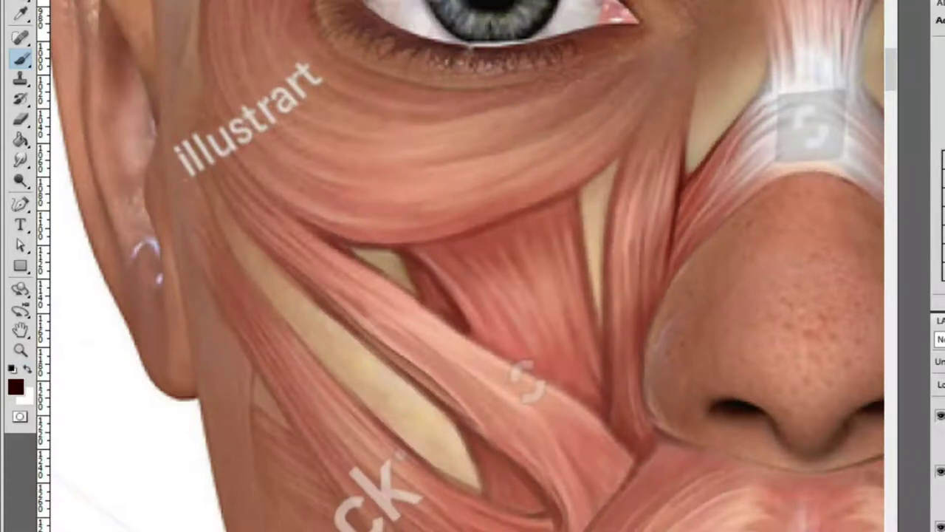
{"action": "left_click", "coordinate": [443, 194], "text": "alt+space"}
{"action": "left_click", "coordinate": [416, 152], "text": "alt+space"}
Mark the muscles around the eyes on the facial reference with dots below the eyes, on the lids and at the brow
{"action": "left_click_drag", "start_coordinate": [647, 103], "coordinate": [653, 108]}
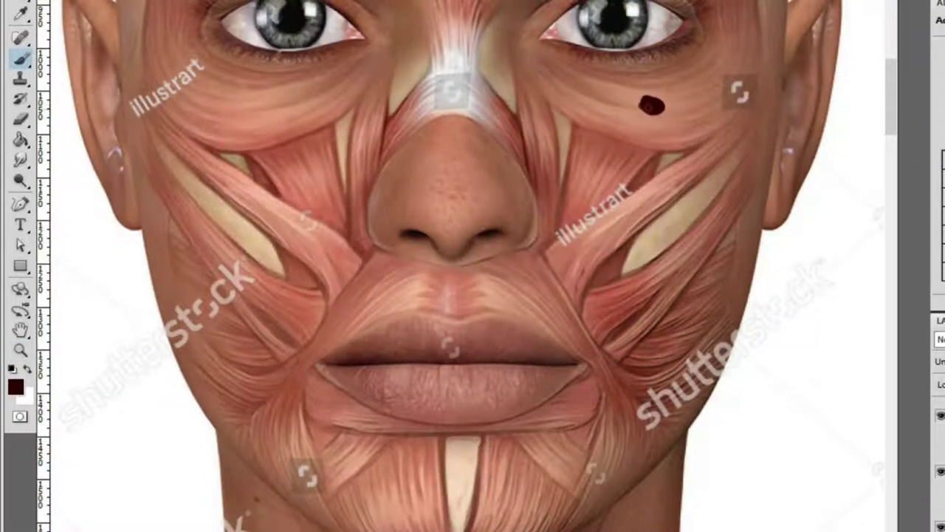
{"action": "left_click", "coordinate": [249, 106]}
{"action": "left_click", "coordinate": [270, 59], "text": "ctrl+space"}
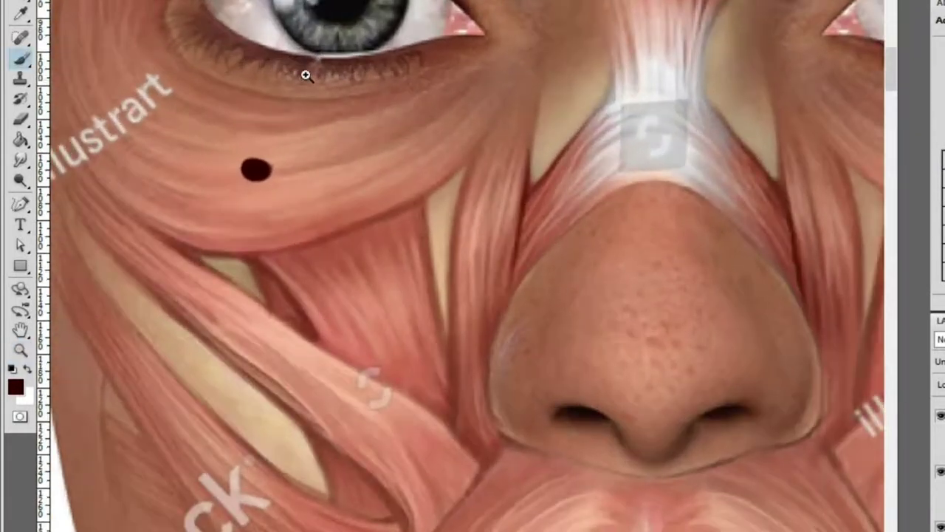
{"action": "left_click", "coordinate": [307, 75]}
{"action": "left_click_drag", "start_coordinate": [528, 62], "coordinate": [432, 108]}
{"action": "left_click", "coordinate": [433, 108], "text": "alt+space"}
{"action": "left_click", "coordinate": [321, 39]}
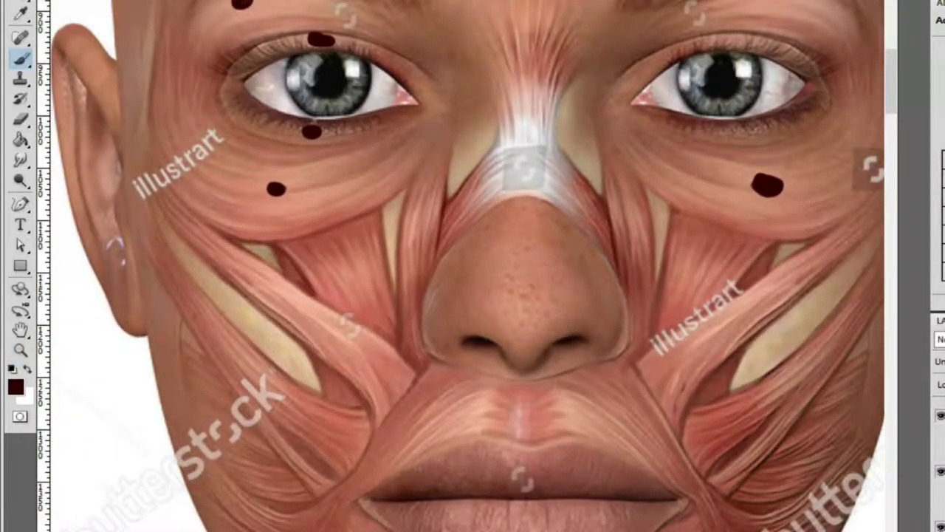
Try a horizontal stroke across the chin muscles of the facial reference and undo the latest marks
{"action": "left_click_drag", "start_coordinate": [367, 280], "coordinate": [348, 63]}
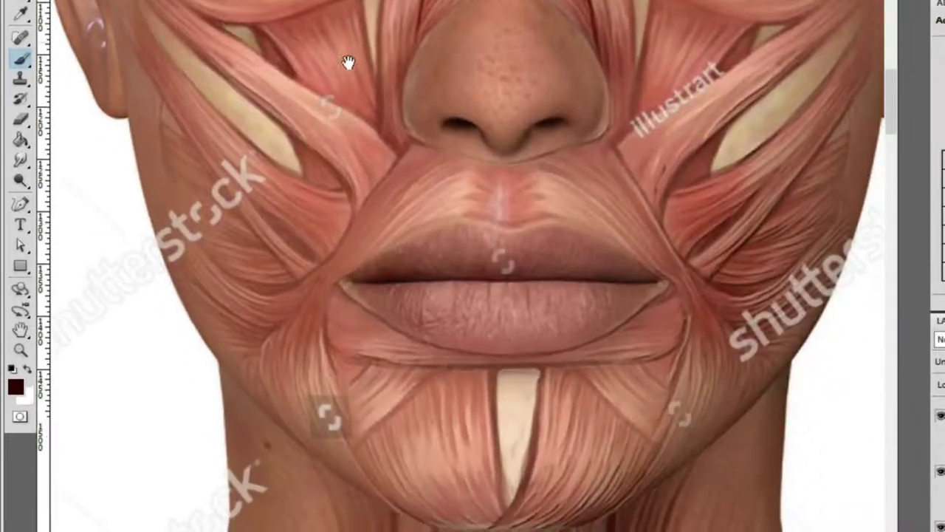
{"action": "left_click_drag", "start_coordinate": [302, 344], "coordinate": [328, 284]}
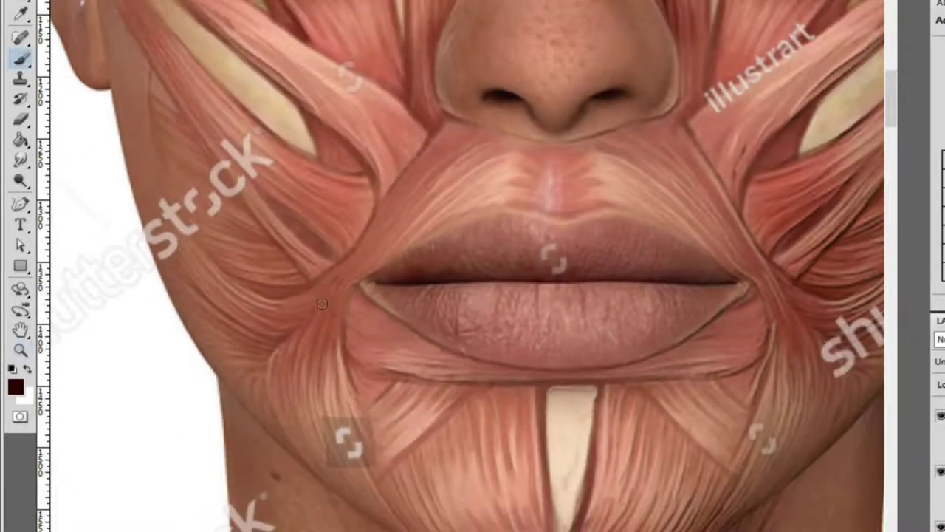
{"action": "key", "text": "ctrl+minus"}
{"action": "key", "text": "ctrl+minus"}
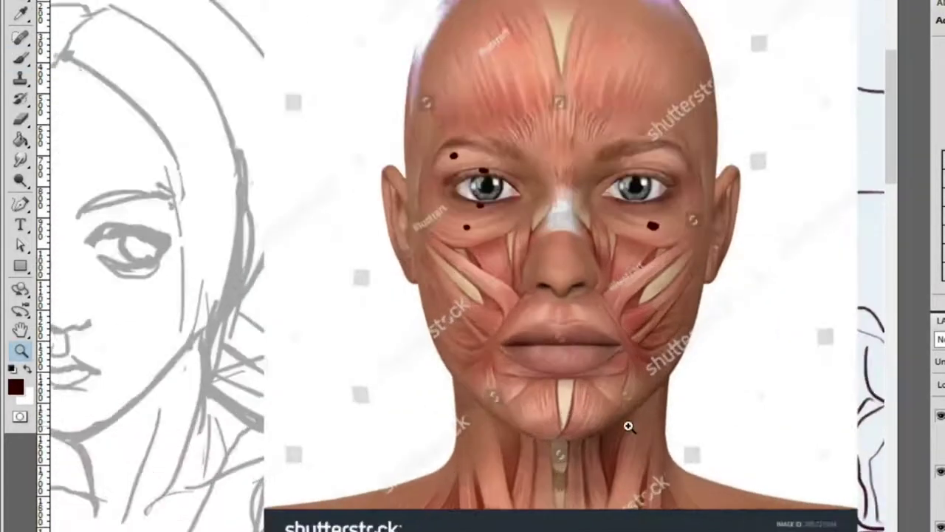
{"action": "left_click", "coordinate": [628, 426]}
{"action": "key", "text": "b"}
{"action": "left_click_drag", "start_coordinate": [434, 382], "coordinate": [581, 379]}
{"action": "key", "text": "ctrl+alt+z"}
{"action": "key", "text": "ctrl+alt+z"}
{"action": "key", "text": "ctrl+alt+z"}
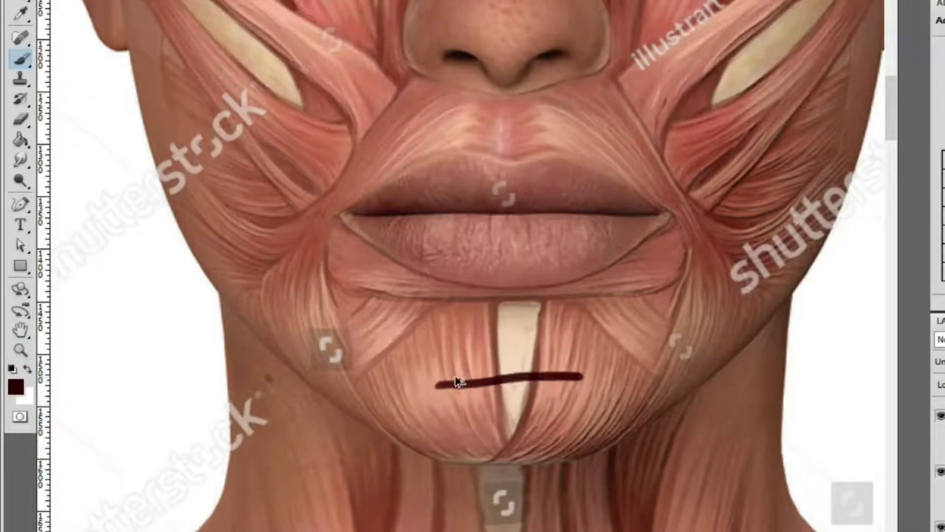
Mark the muscles on both sides of the chin, beside the lower lip and above the upper lip with short dabs
{"action": "left_click_drag", "start_coordinate": [431, 377], "coordinate": [452, 375]}
{"action": "left_click_drag", "start_coordinate": [560, 373], "coordinate": [581, 373]}
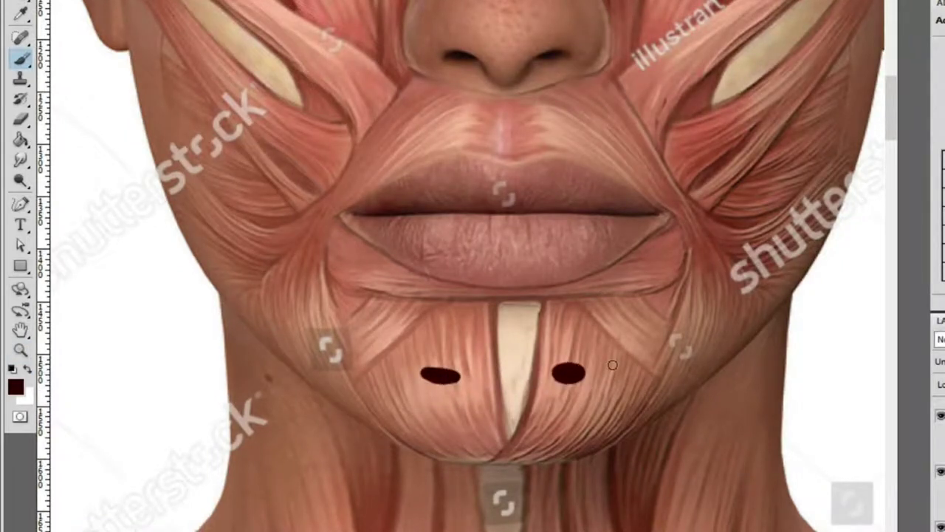
{"action": "mouse_move", "coordinate": [446, 175]}
{"action": "left_mouse_down"}
{"action": "mouse_move", "coordinate": [387, 300]}
{"action": "mouse_move", "coordinate": [418, 288]}
{"action": "left_mouse_up"}
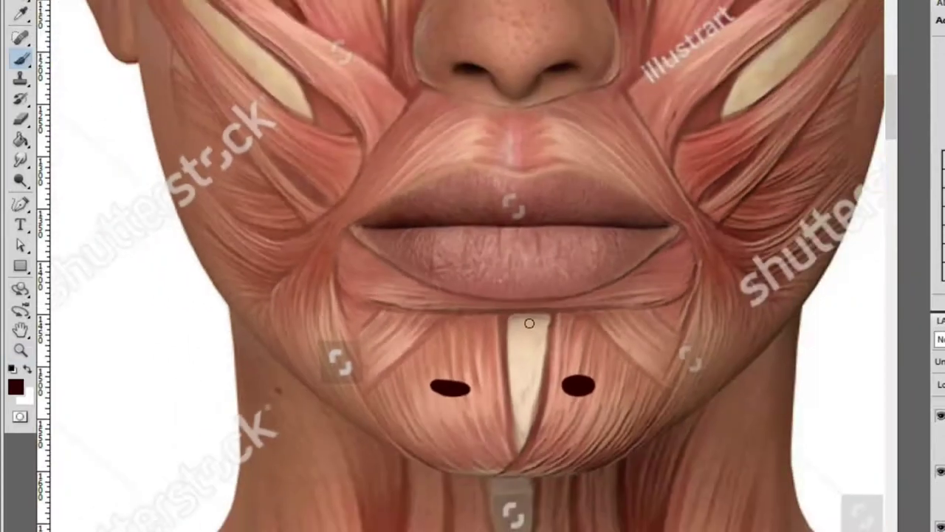
{"action": "left_click_drag", "start_coordinate": [363, 274], "coordinate": [369, 278]}
{"action": "left_click_drag", "start_coordinate": [662, 273], "coordinate": [667, 264]}
{"action": "left_click_drag", "start_coordinate": [430, 146], "coordinate": [418, 151]}
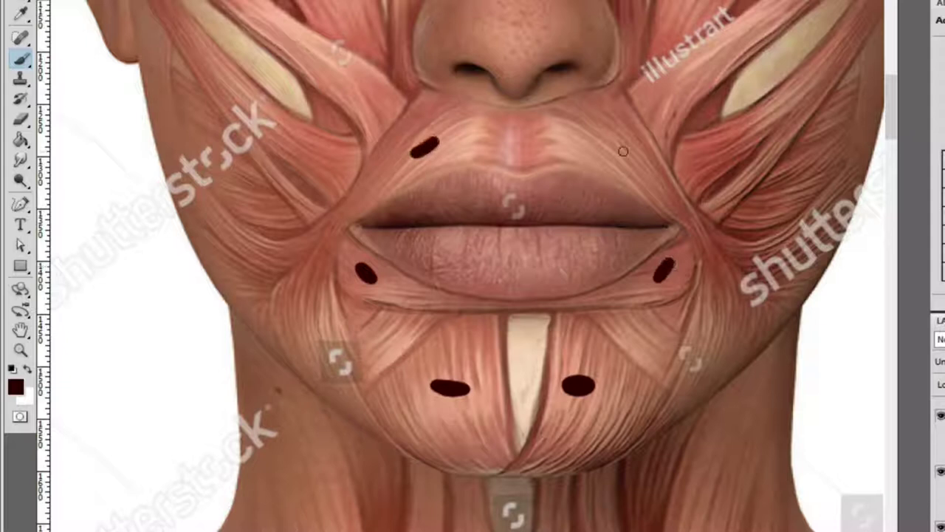
{"action": "left_click_drag", "start_coordinate": [589, 144], "coordinate": [604, 142]}
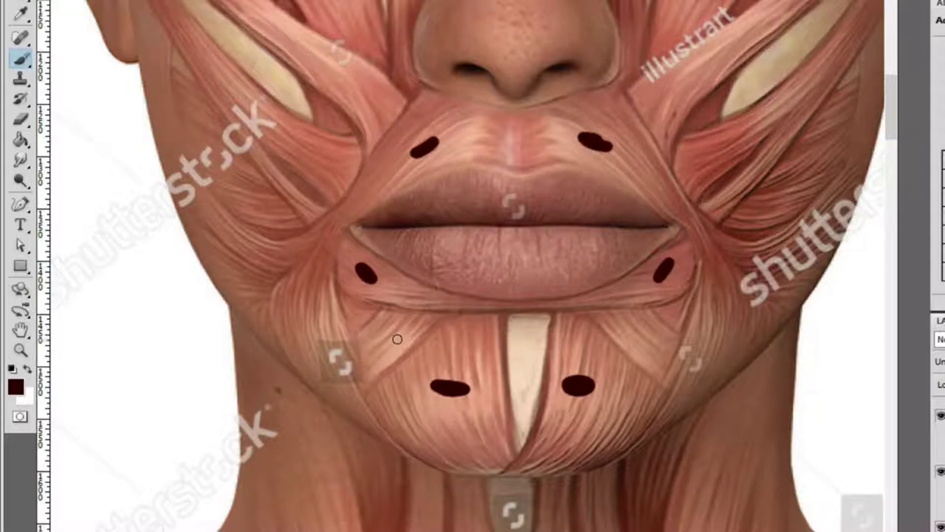
Mark the slanted muscles below both mouth corners and the mouth corners themselves on the facial reference
{"action": "left_click_drag", "start_coordinate": [383, 337], "coordinate": [388, 341]}
{"action": "left_click_drag", "start_coordinate": [302, 308], "coordinate": [304, 310]}
{"action": "left_click_drag", "start_coordinate": [638, 331], "coordinate": [649, 325]}
{"action": "left_click_drag", "start_coordinate": [709, 319], "coordinate": [718, 315]}
{"action": "left_click", "coordinate": [760, 285], "text": "ctrl+alt"}
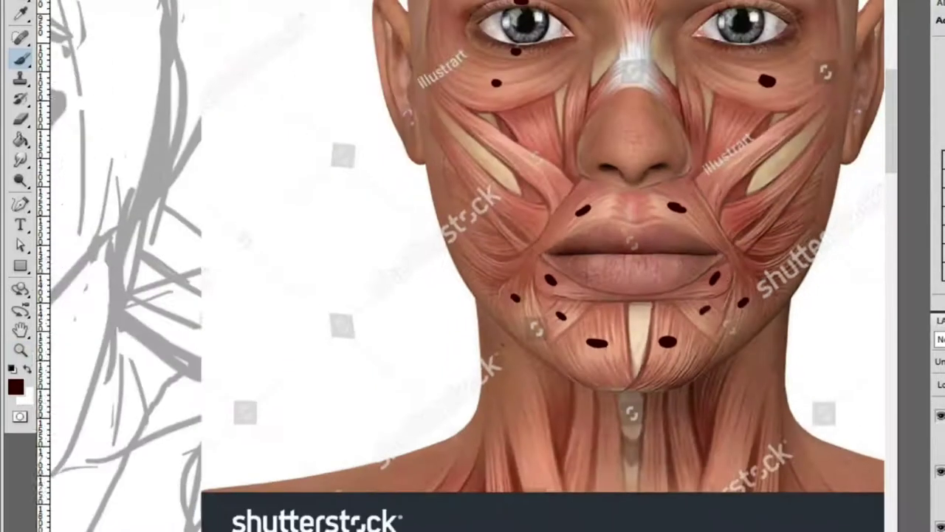
{"action": "left_click", "coordinate": [739, 262], "text": "ctrl"}
{"action": "mouse_move", "coordinate": [684, 262]}
{"action": "left_mouse_down"}
{"action": "mouse_move", "coordinate": [675, 264]}
{"action": "mouse_move", "coordinate": [687, 278]}
{"action": "left_mouse_up"}
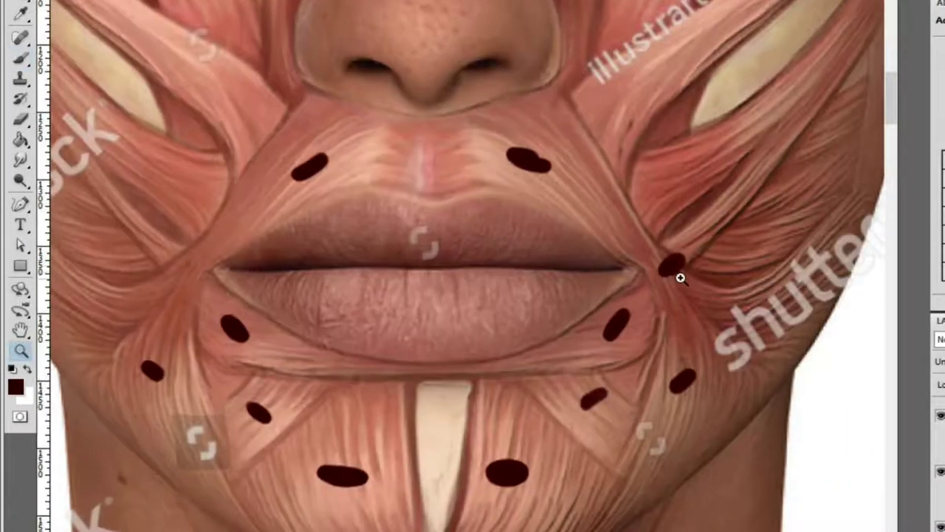
{"action": "left_click", "coordinate": [687, 278], "text": "alt"}
{"action": "key", "text": "b"}
{"action": "left_click_drag", "start_coordinate": [295, 276], "coordinate": [309, 281]}
Mark the left cheek's diagonal muscle bands and the muscles running beside the nose with short dabs
{"action": "scroll", "coordinate": [354, 234], "scroll_direction": "up", "scroll_amount": 3}
{"action": "scroll", "coordinate": [354, 234], "scroll_direction": "left", "scroll_amount": 3}
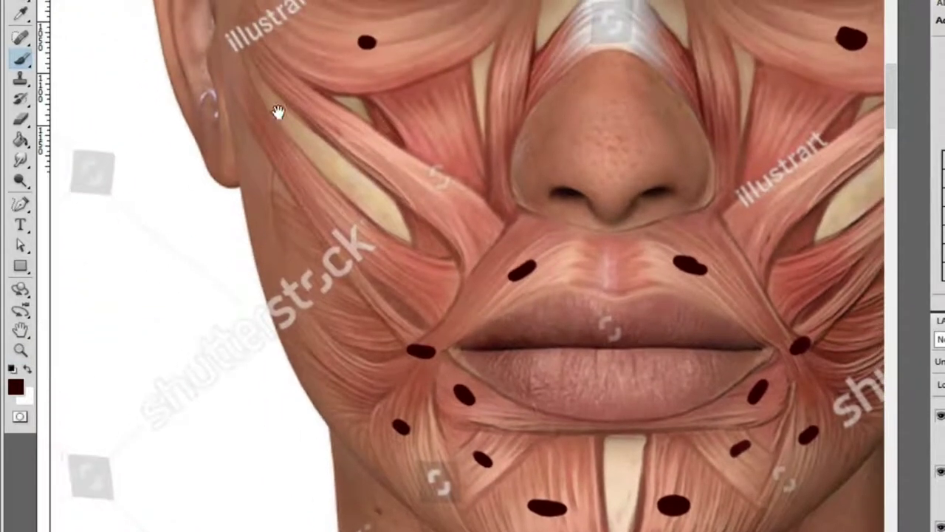
{"action": "scroll", "coordinate": [402, 204], "scroll_direction": "right", "scroll_amount": 3}
{"action": "left_click_drag", "start_coordinate": [266, 160], "coordinate": [286, 170]}
{"action": "left_click_drag", "start_coordinate": [316, 111], "coordinate": [322, 130]}
{"action": "left_click_drag", "start_coordinate": [391, 79], "coordinate": [393, 63]}
{"action": "left_click_drag", "start_coordinate": [224, 220], "coordinate": [249, 239]}
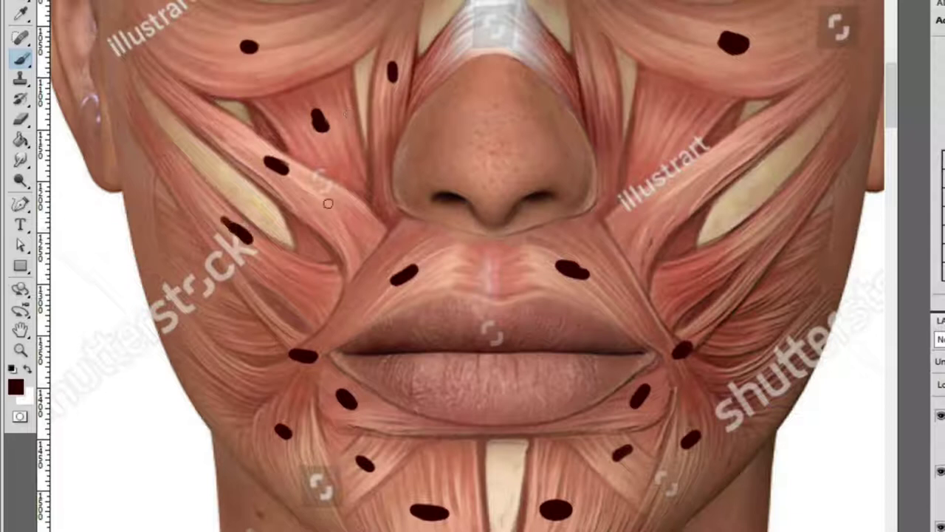
Mark the inner right cheek muscle, the nose, the space between the brows and the forehead muscles
{"action": "left_click_drag", "start_coordinate": [656, 108], "coordinate": [666, 118]}
{"action": "scroll", "coordinate": [633, 152], "scroll_direction": "up", "scroll_amount": 3}
{"action": "left_click_drag", "start_coordinate": [487, 207], "coordinate": [492, 215]}
{"action": "scroll", "coordinate": [536, 74], "scroll_direction": "up", "scroll_amount": 5}
{"action": "left_click_drag", "start_coordinate": [507, 56], "coordinate": [503, 82]}
{"action": "scroll", "coordinate": [546, 209], "scroll_direction": "up", "scroll_amount": 6}
{"action": "key", "text": "ctrl+z"}
{"action": "left_click_drag", "start_coordinate": [497, 130], "coordinate": [496, 147]}
{"action": "scroll", "coordinate": [497, 141], "scroll_direction": "down", "scroll_amount": 3}
{"action": "scroll", "coordinate": [627, 204], "scroll_direction": "up", "scroll_amount": 3}
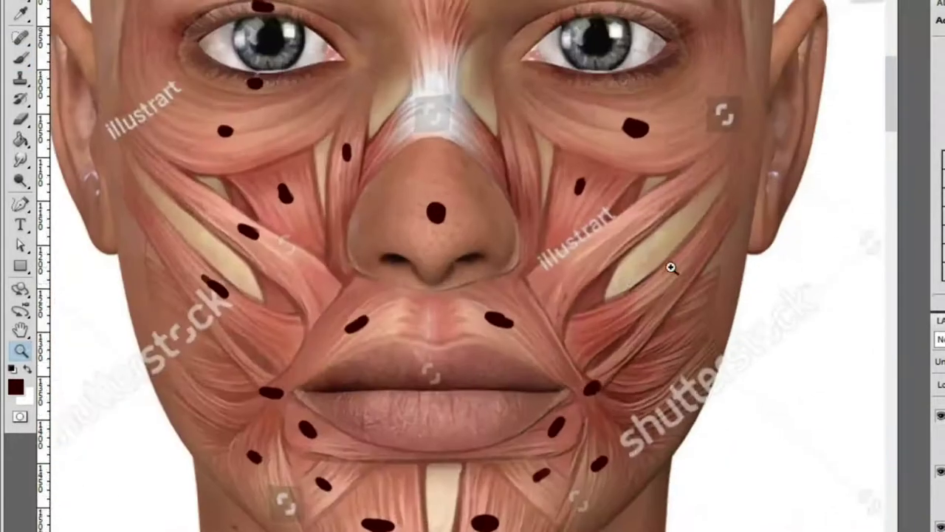
Mark the diagonal muscle bands on the right cheek and undo the last dab
{"action": "left_click", "coordinate": [619, 208]}
{"action": "scroll", "coordinate": [681, 268], "scroll_direction": "down", "scroll_amount": 3}
{"action": "left_click_drag", "start_coordinate": [695, 290], "coordinate": [702, 275]}
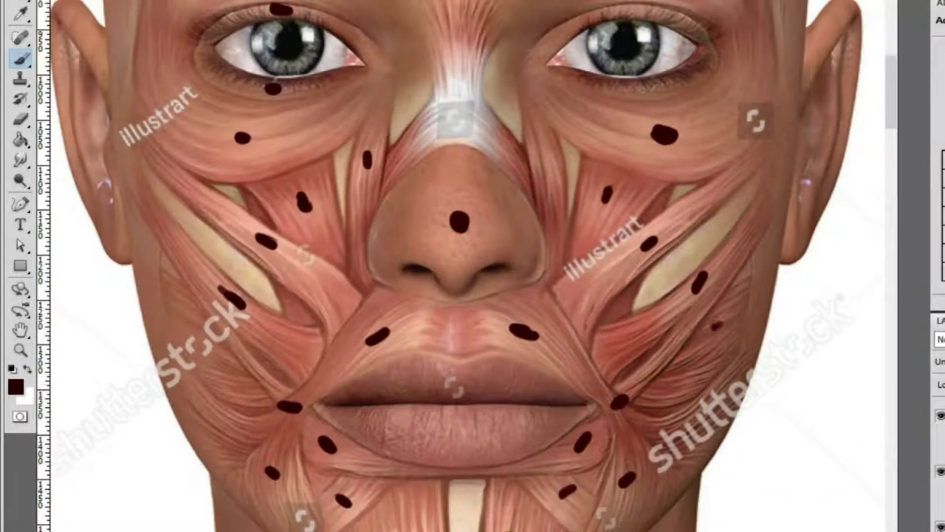
{"action": "scroll", "coordinate": [698, 377], "scroll_direction": "down", "scroll_amount": 1}
{"action": "key", "text": "ctrl+z"}
Mark both eyebrows and the outer part of the right upper eyelid on the facial reference
{"action": "scroll", "coordinate": [545, 186], "scroll_direction": "up", "scroll_amount": 5}
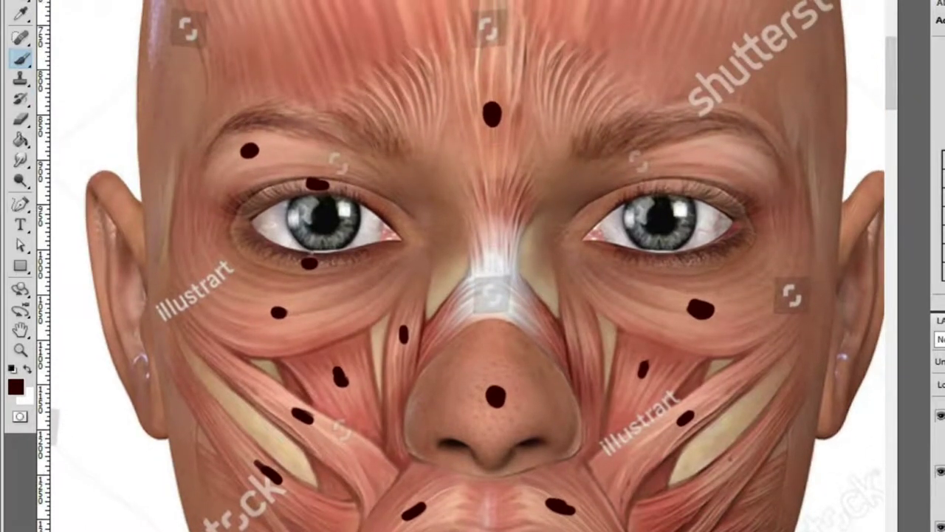
{"action": "key", "text": "z"}
{"action": "left_click", "coordinate": [243, 155]}
{"action": "left_click", "coordinate": [341, 128], "text": "alt"}
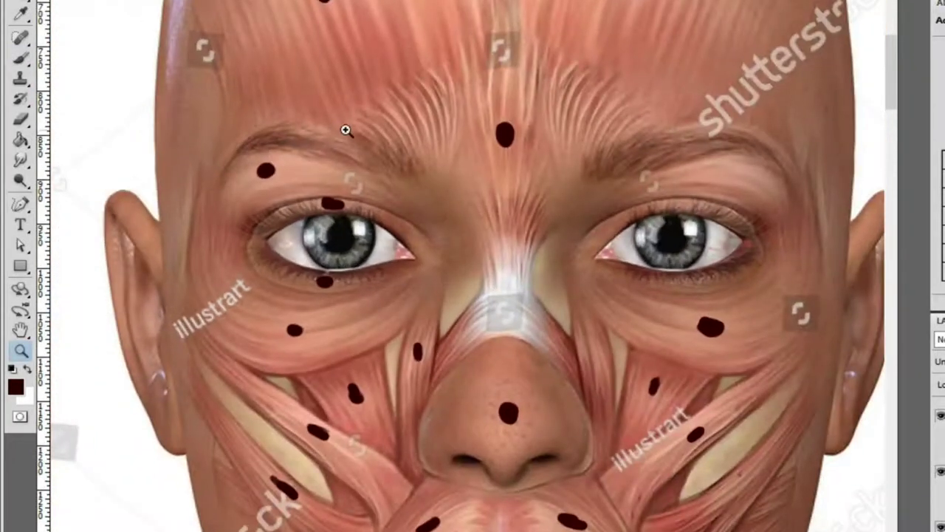
{"action": "key", "text": "b"}
{"action": "left_click_drag", "start_coordinate": [337, 135], "coordinate": [356, 135]}
{"action": "left_click_drag", "start_coordinate": [645, 137], "coordinate": [669, 137]}
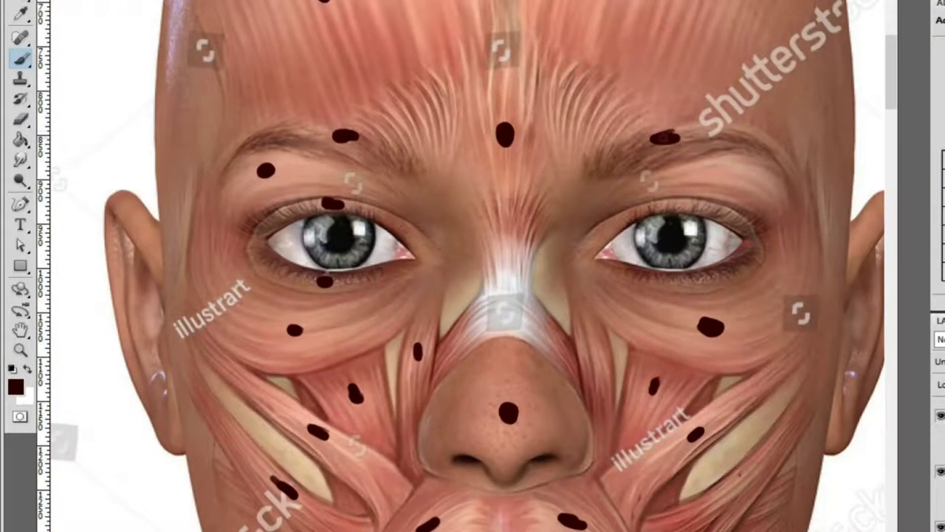
{"action": "key", "text": "z"}
{"action": "left_click", "coordinate": [627, 146], "text": "alt"}
{"action": "left_click", "coordinate": [776, 135]}
{"action": "left_click", "coordinate": [746, 169]}
{"action": "key", "text": "b"}
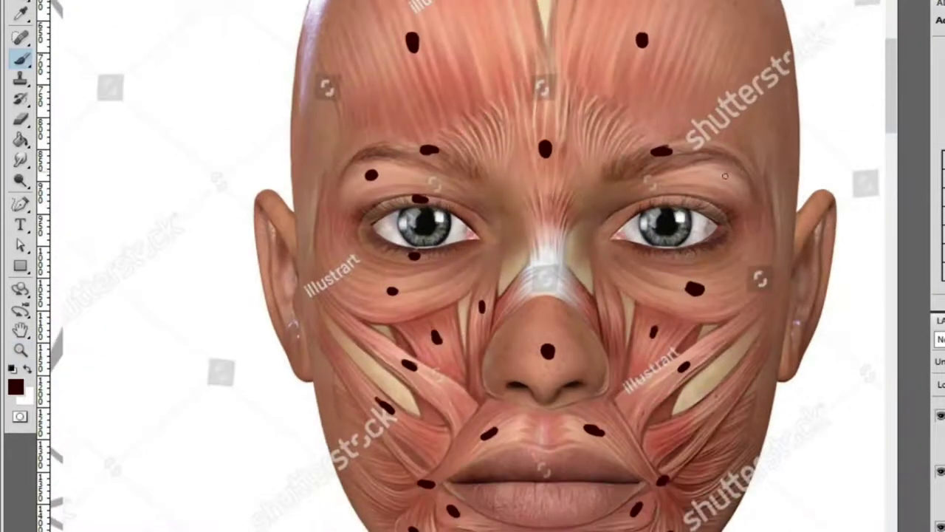
{"action": "key", "text": "z"}
{"action": "left_click", "coordinate": [739, 170], "text": "alt"}
{"action": "scroll", "coordinate": [738, 142], "scroll_direction": "down", "scroll_amount": 2}
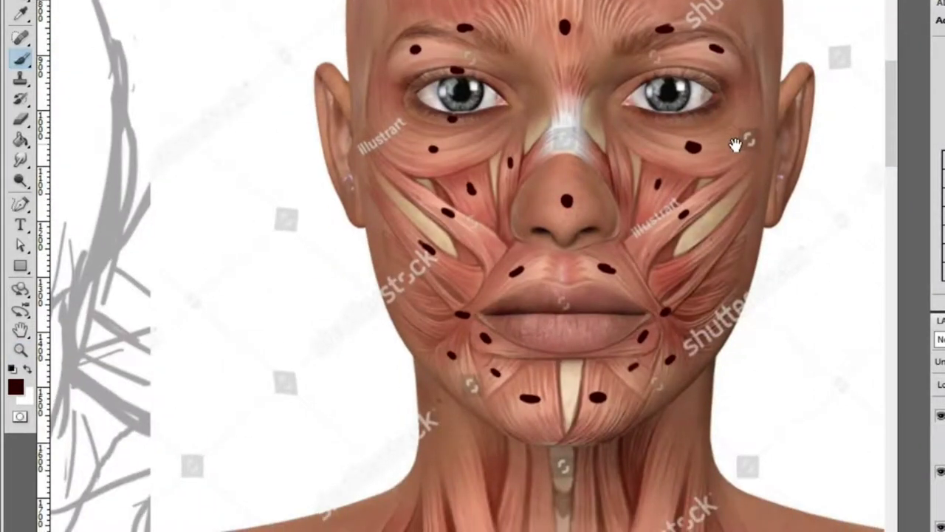
Mark the right cheek's lower diagonal band again and dab the upper cheek muscles in front of both ears
{"action": "key", "text": "z"}
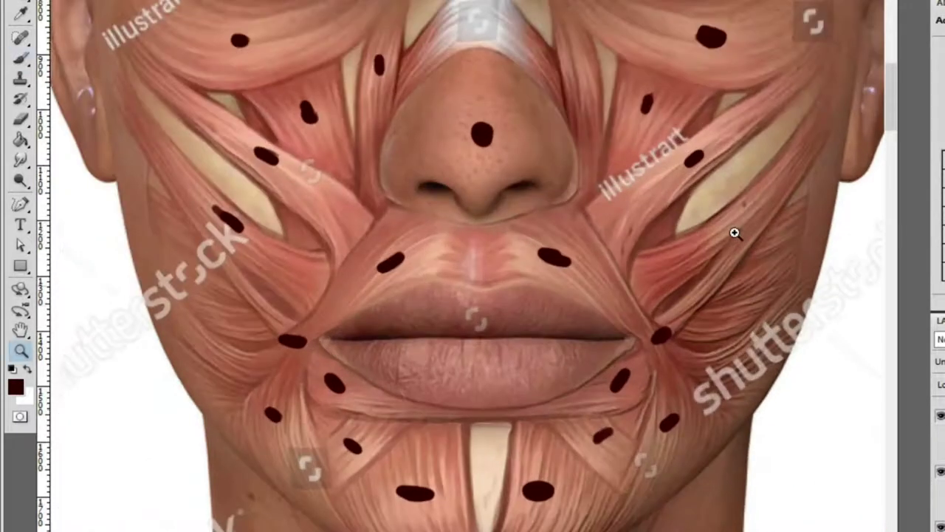
{"action": "left_click", "coordinate": [739, 234]}
{"action": "left_click", "coordinate": [753, 204], "text": "alt"}
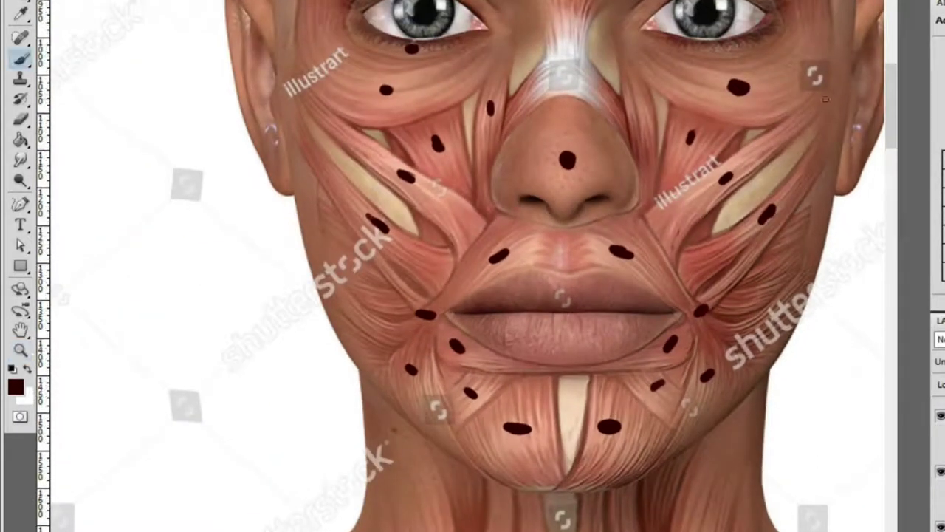
{"action": "mouse_move", "coordinate": [829, 113]}
{"action": "left_mouse_down"}
{"action": "mouse_move", "coordinate": [696, 227]}
{"action": "mouse_move", "coordinate": [693, 189]}
{"action": "left_mouse_up"}
{"action": "left_click_drag", "start_coordinate": [169, 215], "coordinate": [155, 196]}
{"action": "key", "text": "z"}
{"action": "left_click", "coordinate": [552, 301], "text": "alt"}
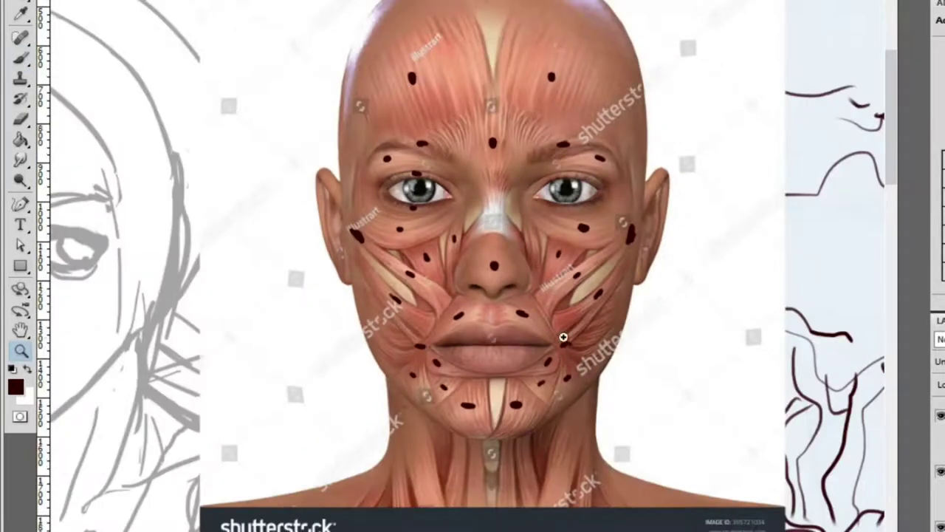
{"action": "left_click_drag", "start_coordinate": [599, 333], "coordinate": [597, 317]}
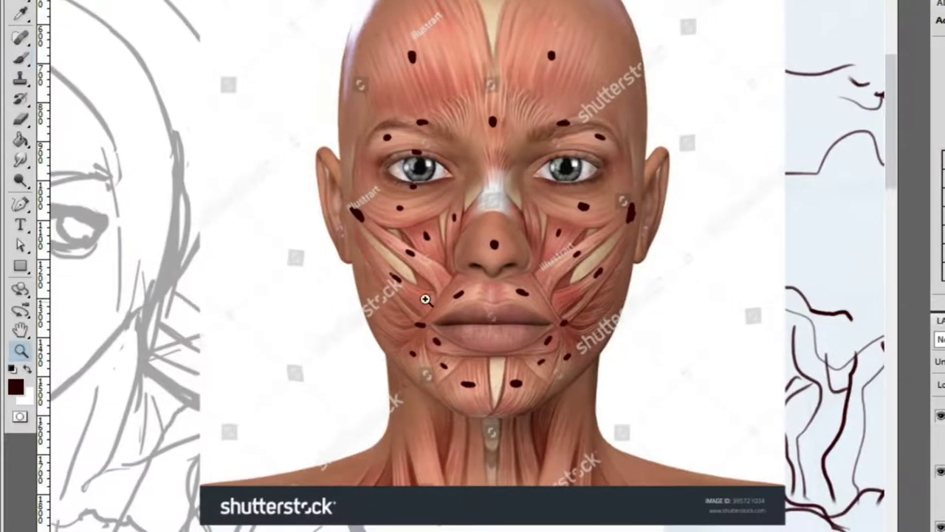
{"action": "left_click", "coordinate": [416, 302]}
{"action": "key", "text": "b"}
{"action": "left_click", "coordinate": [377, 257], "text": "shift"}
{"action": "key", "text": "ctrl+z"}
{"action": "left_click", "coordinate": [373, 260], "text": "shift"}
{"action": "key", "text": "ctrl+z"}
{"action": "left_click_drag", "start_coordinate": [367, 266], "coordinate": [500, 147]}
{"action": "key", "text": "ctrl+z"}
{"action": "key", "text": "ctrl+z"}
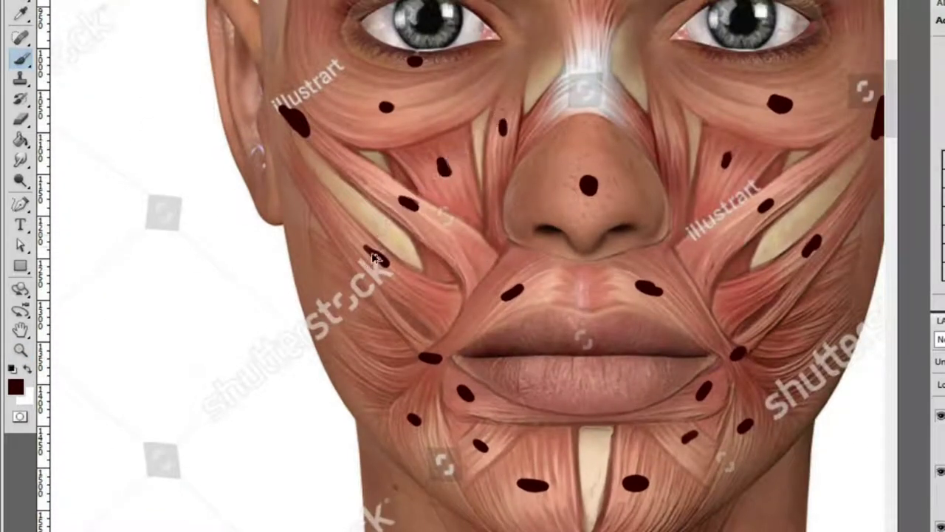
{"action": "key", "text": "ctrl+z"}
{"action": "key", "text": "ctrl+alt+z"}
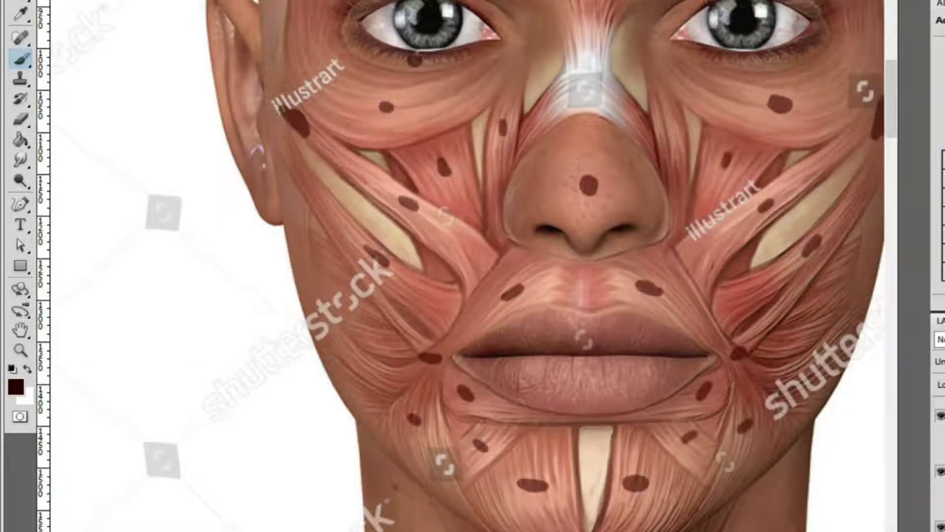
Connect the marks on each cheek with a curved line and draw a short stroke over the nose mark
{"action": "mouse_move", "coordinate": [368, 266]}
{"action": "left_mouse_down"}
{"action": "mouse_move", "coordinate": [417, 194]}
{"action": "mouse_move", "coordinate": [520, 113]}
{"action": "left_mouse_up"}
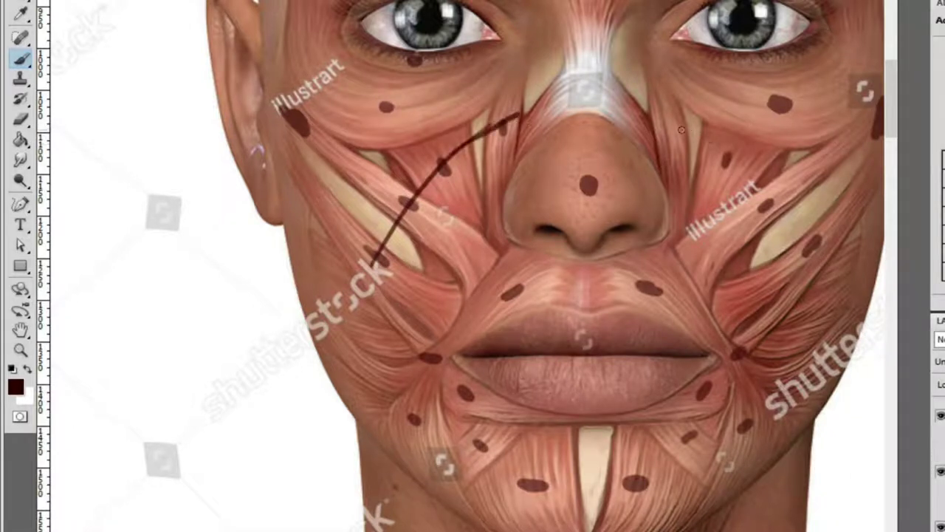
{"action": "mouse_move", "coordinate": [671, 130]}
{"action": "left_mouse_down"}
{"action": "mouse_move", "coordinate": [772, 210]}
{"action": "mouse_move", "coordinate": [805, 269]}
{"action": "left_mouse_up"}
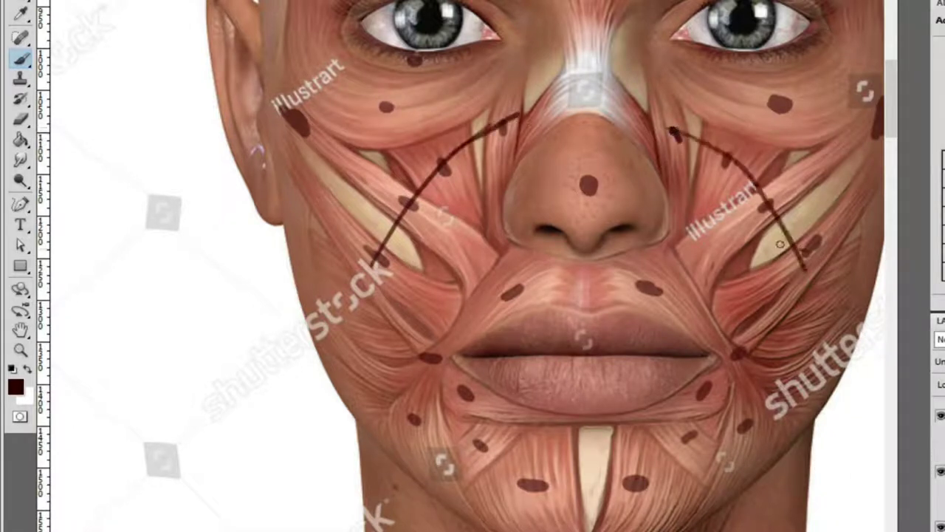
{"action": "left_click_drag", "start_coordinate": [579, 184], "coordinate": [602, 188]}
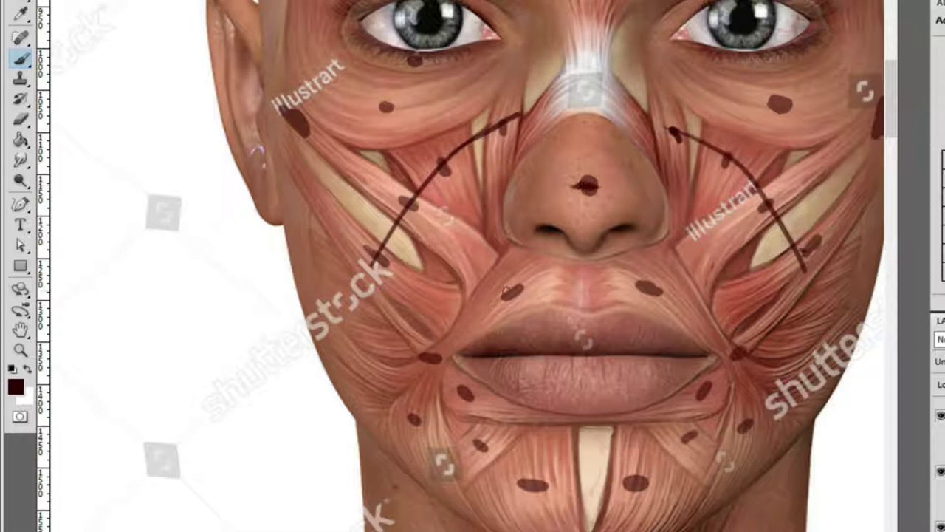
Connect the marks across the chin, at both mouth corners and above the upper lip with curved lines
{"action": "mouse_move", "coordinate": [416, 420]}
{"action": "left_mouse_down"}
{"action": "mouse_move", "coordinate": [561, 488]}
{"action": "mouse_move", "coordinate": [659, 480]}
{"action": "mouse_move", "coordinate": [688, 452]}
{"action": "mouse_move", "coordinate": [750, 422]}
{"action": "left_mouse_up"}
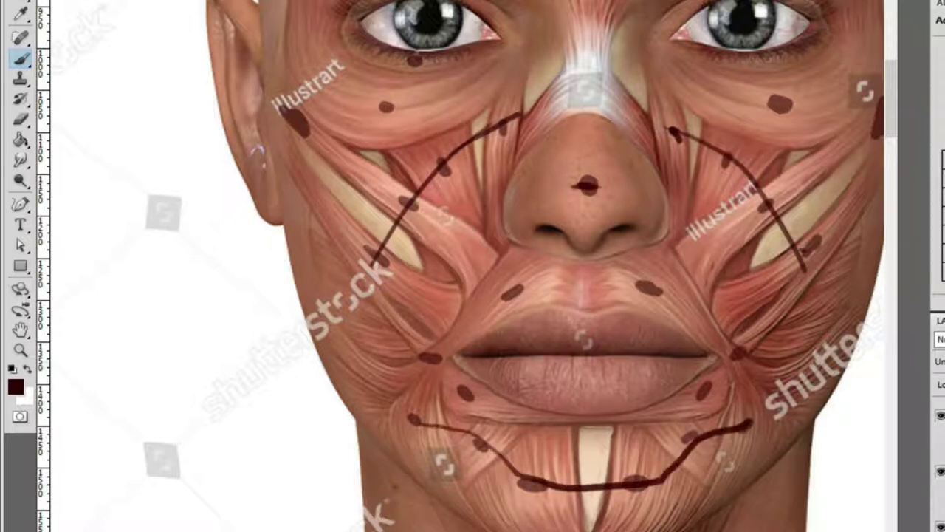
{"action": "left_click_drag", "start_coordinate": [428, 357], "coordinate": [464, 393]}
{"action": "mouse_move", "coordinate": [500, 297]}
{"action": "left_mouse_down"}
{"action": "mouse_move", "coordinate": [656, 285]}
{"action": "mouse_move", "coordinate": [694, 295]}
{"action": "mouse_move", "coordinate": [561, 281]}
{"action": "mouse_move", "coordinate": [656, 283]}
{"action": "left_mouse_up"}
{"action": "key", "text": "ctrl+z"}
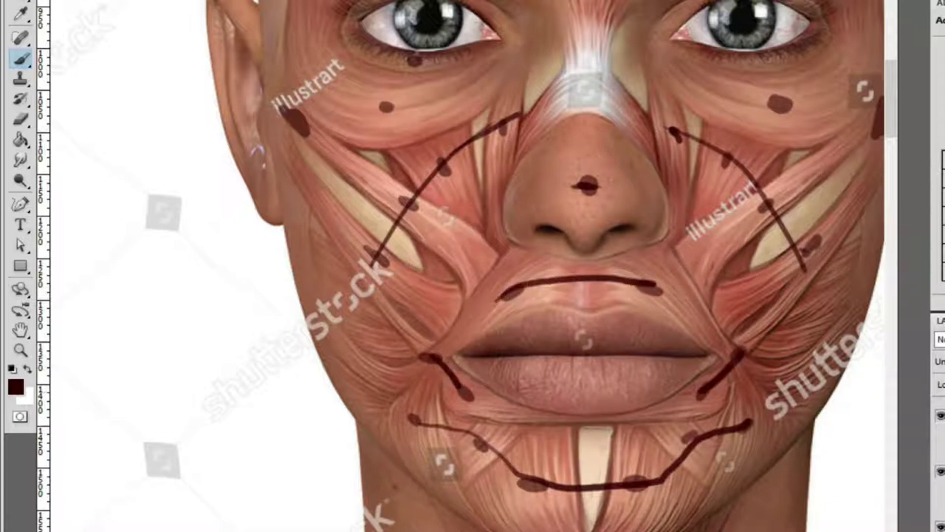
{"action": "key", "text": "z"}
{"action": "left_click", "coordinate": [728, 348], "text": "alt"}
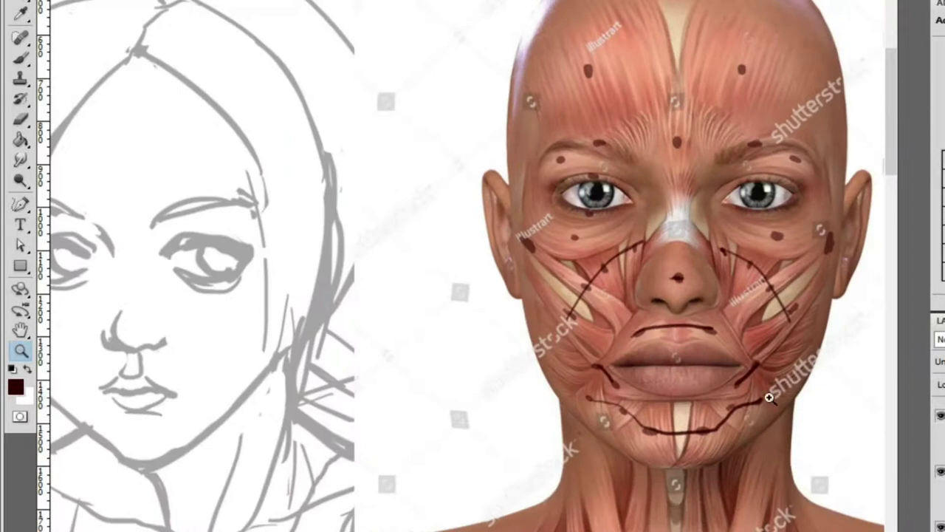
Place one dot on the upper lip and one on the lower lip of the facial reference
{"action": "left_click", "coordinate": [721, 422]}
{"action": "mouse_move", "coordinate": [690, 418]}
{"action": "left_mouse_down"}
{"action": "mouse_move", "coordinate": [716, 411]}
{"action": "mouse_move", "coordinate": [686, 397]}
{"action": "left_mouse_up"}
{"action": "key", "text": "b"}
{"action": "left_click", "coordinate": [596, 226]}
{"action": "left_click", "coordinate": [598, 271]}
{"action": "key", "text": "z"}
{"action": "left_click", "coordinate": [707, 285], "text": "alt"}
{"action": "left_click", "coordinate": [653, 275]}
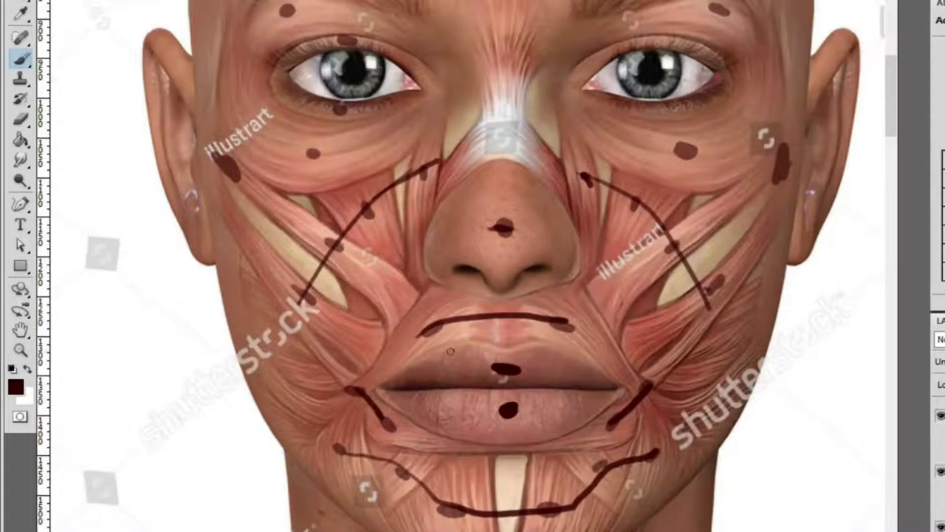
Draw a line linking the brow marks across the forehead and short lines joining the marks under both eyes
{"action": "scroll", "coordinate": [571, 91], "scroll_direction": "up", "scroll_amount": 2}
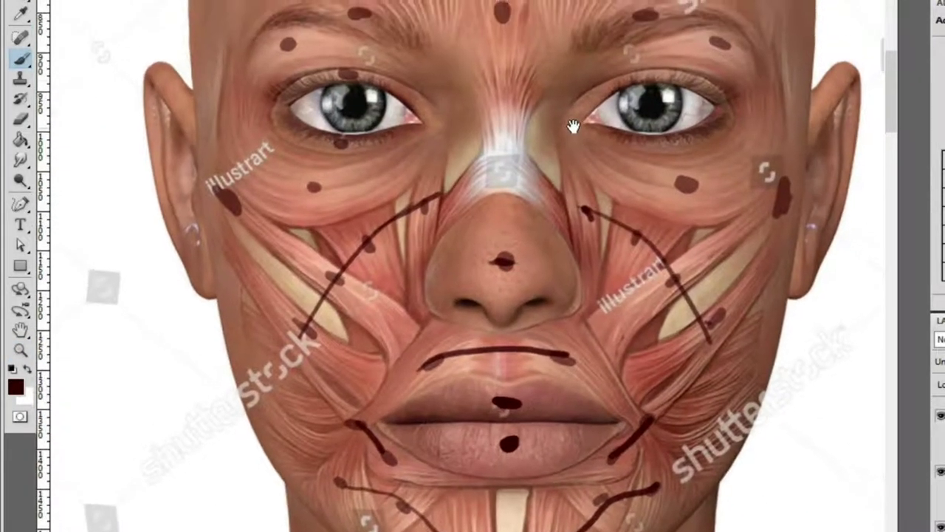
{"action": "left_click_drag", "start_coordinate": [276, 44], "coordinate": [369, 6]}
{"action": "mouse_move", "coordinate": [433, 4]}
{"action": "left_mouse_down"}
{"action": "mouse_move", "coordinate": [673, 7]}
{"action": "mouse_move", "coordinate": [736, 33]}
{"action": "left_mouse_up"}
{"action": "left_click_drag", "start_coordinate": [315, 180], "coordinate": [342, 138]}
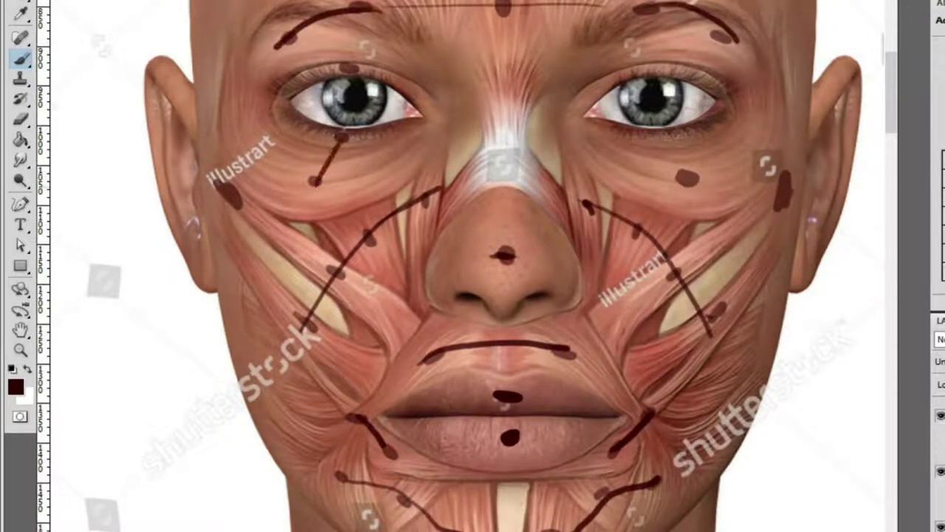
{"action": "left_click", "coordinate": [672, 138]}
{"action": "left_click_drag", "start_coordinate": [672, 138], "coordinate": [687, 177]}
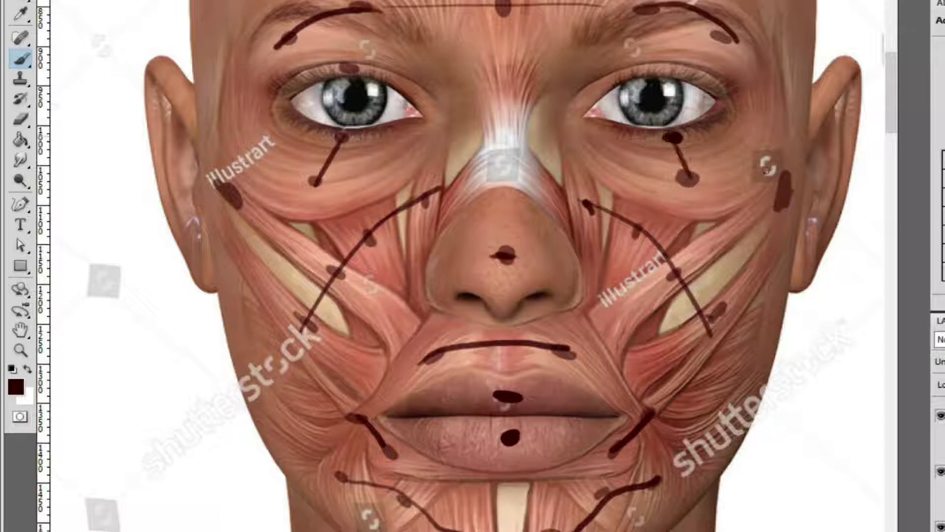
Undo the connecting lines drawn over the facial muscle reference
{"action": "left_click", "coordinate": [813, 188], "text": "alt+super"}
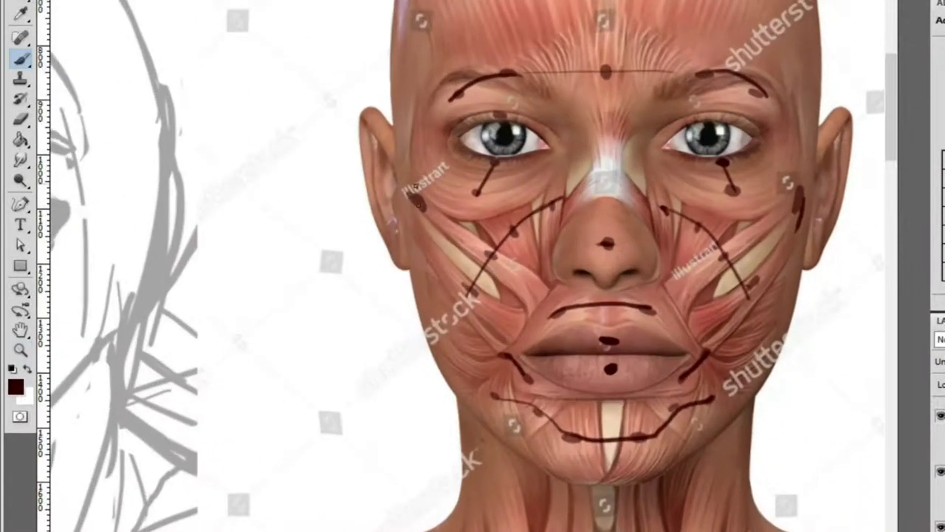
{"action": "key", "text": "super+minus"}
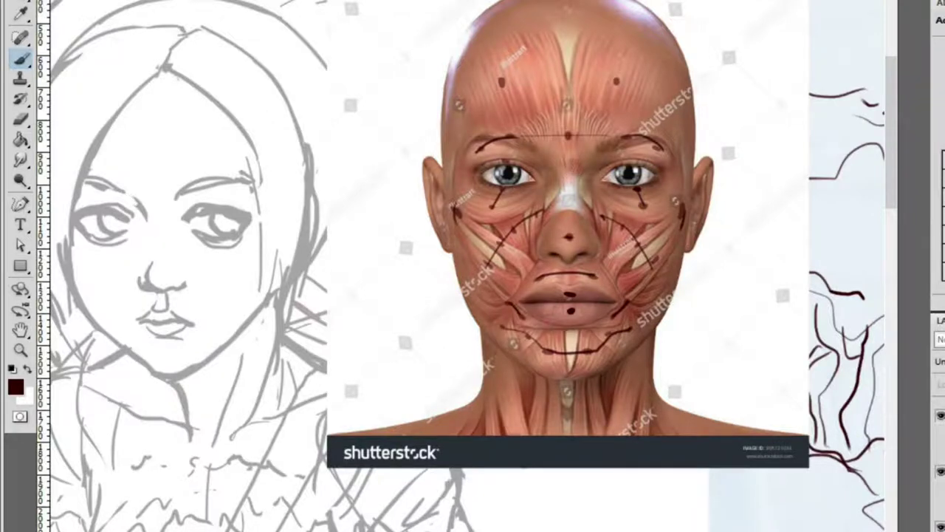
{"action": "key", "text": "super+alt+z"}
{"action": "key", "text": "super+alt+z"}
{"action": "key", "text": "super+alt+z"}
{"action": "scroll", "coordinate": [502, 304], "scroll_direction": "down", "scroll_amount": 10}
{"action": "scroll", "coordinate": [501, 304], "scroll_direction": "right", "scroll_amount": 5}
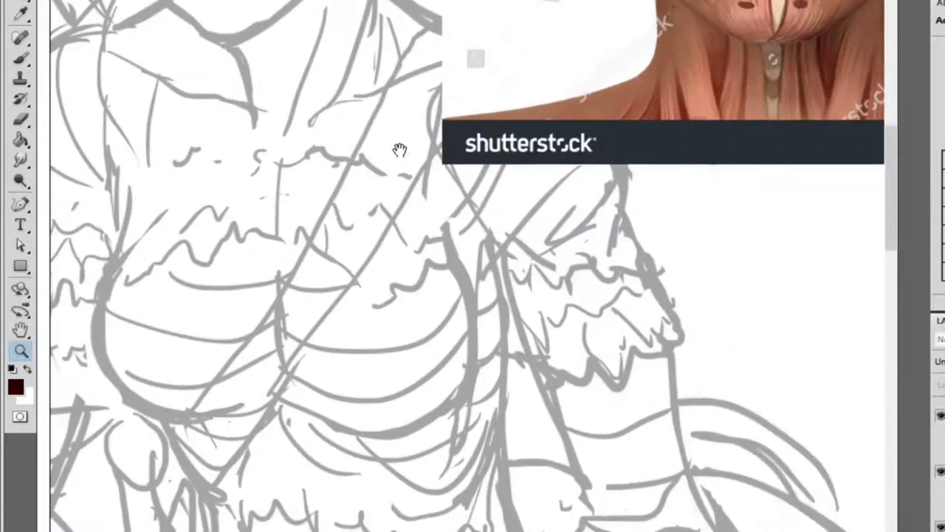
{"action": "key", "text": "super+minus"}
{"action": "key", "text": "super+minus"}
{"action": "key", "text": "super+minus"}
{"action": "left_click_drag", "start_coordinate": [746, 53], "coordinate": [807, 98]}
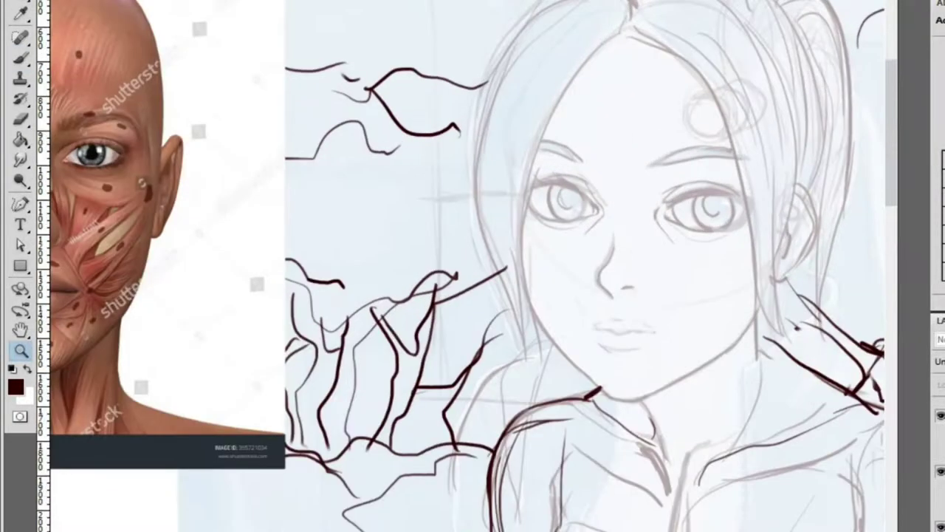
{"action": "key", "text": "super+alt+z"}
{"action": "key", "text": "super+alt+z"}
{"action": "key", "text": "super+alt+z"}
{"action": "key", "text": "super+shift+z"}
{"action": "key", "text": "super+shift+z"}
{"action": "key", "text": "super+shift+z"}
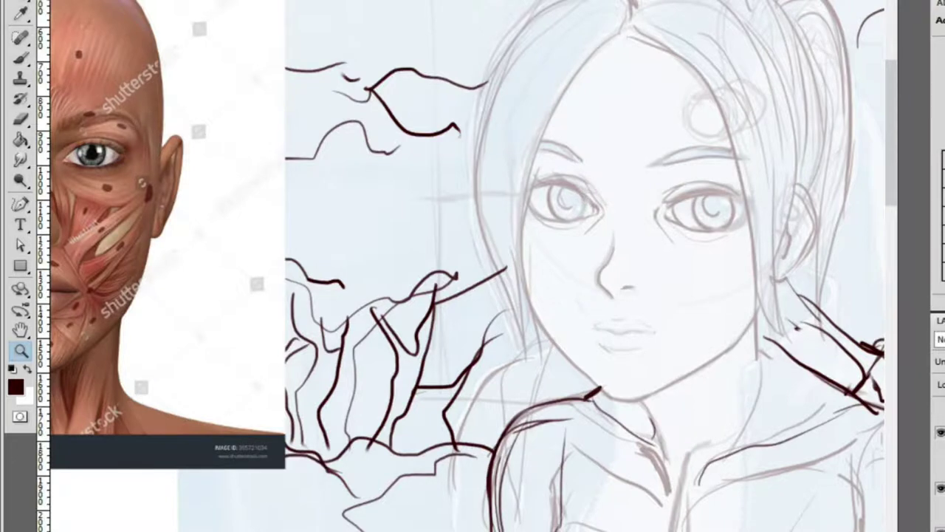
Ink the side of the woman's neck with a dark line running from the jaw down to the collar
{"action": "scroll", "coordinate": [648, 274], "scroll_direction": "down", "scroll_amount": 5}
{"action": "key", "text": "b"}
{"action": "left_click_drag", "start_coordinate": [511, 116], "coordinate": [541, 164]}
{"action": "mouse_move", "coordinate": [629, 175]}
{"action": "left_mouse_down"}
{"action": "mouse_move", "coordinate": [669, 8]}
{"action": "mouse_move", "coordinate": [676, 26]}
{"action": "mouse_move", "coordinate": [655, 16]}
{"action": "left_mouse_up"}
{"action": "key", "text": "e"}
{"action": "key", "text": "b"}
Draw four knuckle ovals at the ends of the finger bone lines on the hand resting by the horse's back
{"action": "scroll", "coordinate": [654, 16], "scroll_direction": "down", "scroll_amount": 5}
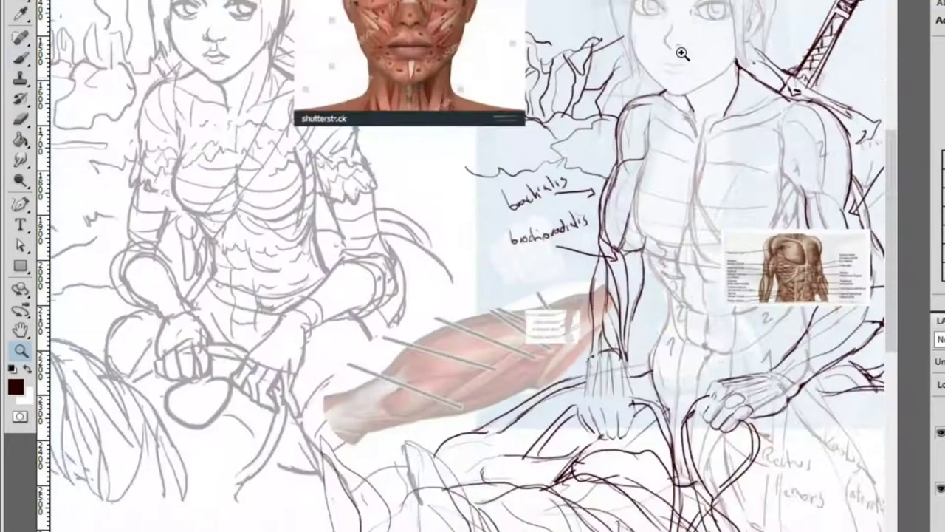
{"action": "left_click_drag", "start_coordinate": [794, 108], "coordinate": [693, 116]}
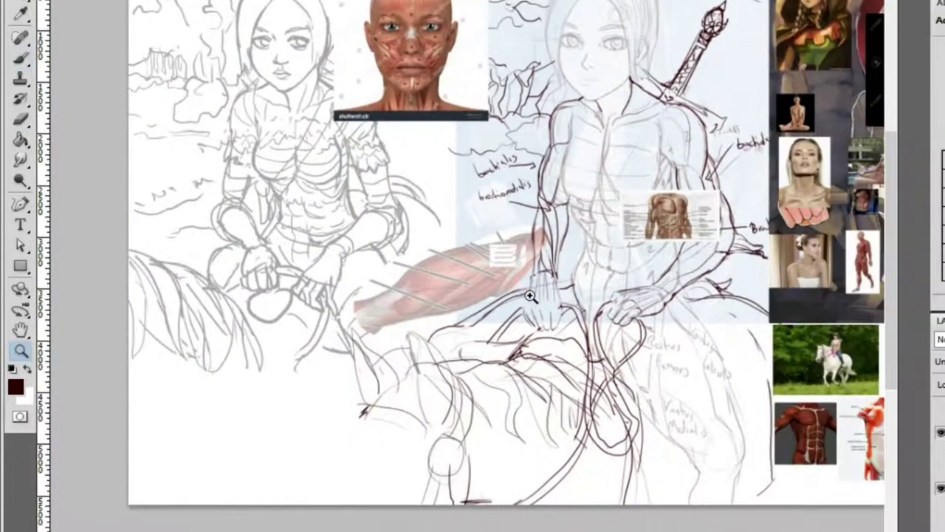
{"action": "scroll", "coordinate": [523, 285], "scroll_direction": "up", "scroll_amount": 5}
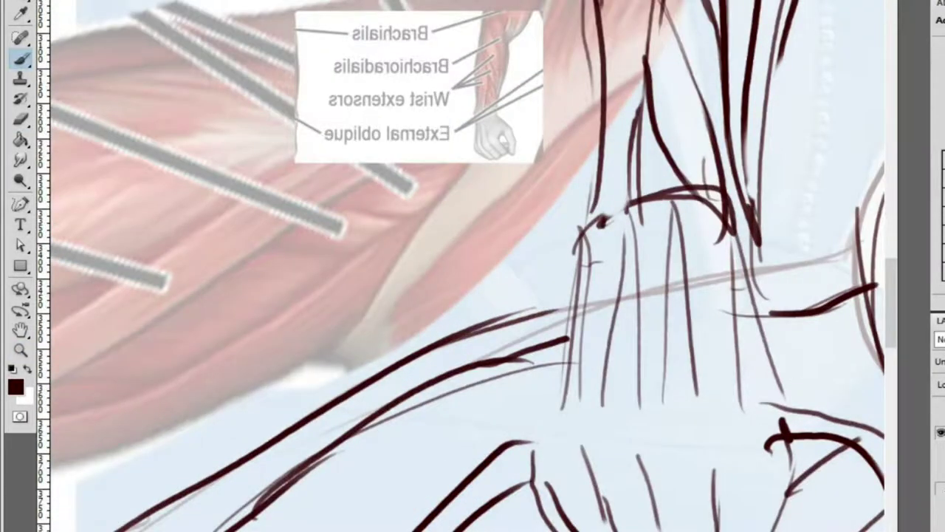
{"action": "mouse_move", "coordinate": [560, 405]}
{"action": "left_mouse_down"}
{"action": "mouse_move", "coordinate": [545, 451]}
{"action": "mouse_move", "coordinate": [579, 444]}
{"action": "left_mouse_up"}
{"action": "mouse_move", "coordinate": [613, 395]}
{"action": "left_mouse_down"}
{"action": "mouse_move", "coordinate": [618, 485]}
{"action": "mouse_move", "coordinate": [637, 458]}
{"action": "left_mouse_up"}
{"action": "left_click_drag", "start_coordinate": [678, 389], "coordinate": [701, 398]}
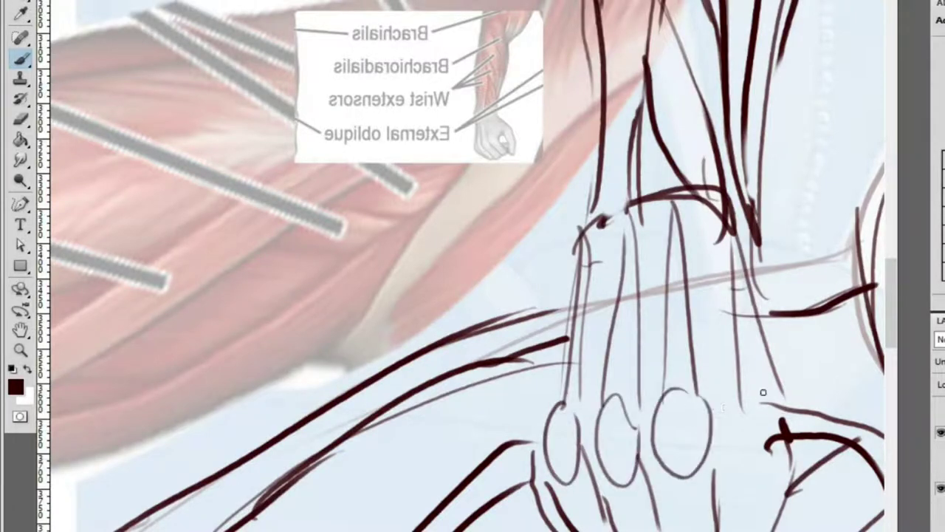
{"action": "left_click_drag", "start_coordinate": [768, 452], "coordinate": [746, 384]}
{"action": "left_click_drag", "start_coordinate": [746, 384], "coordinate": [770, 386]}
Draw a rounded arc over the tip of the woman's nose
{"action": "scroll", "coordinate": [717, 333], "scroll_direction": "down", "scroll_amount": 5}
{"action": "left_click", "coordinate": [591, 280], "text": "alt"}
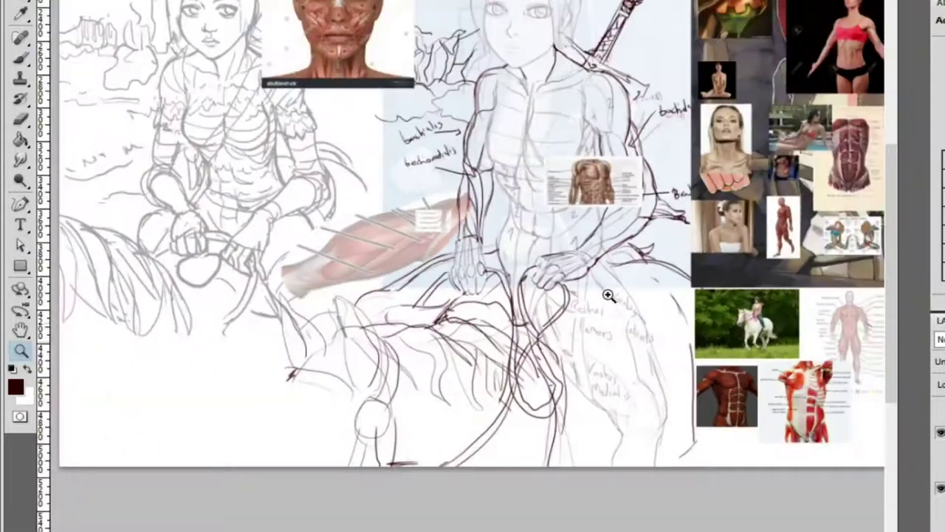
{"action": "left_click", "coordinate": [618, 321]}
{"action": "left_click", "coordinate": [616, 56]}
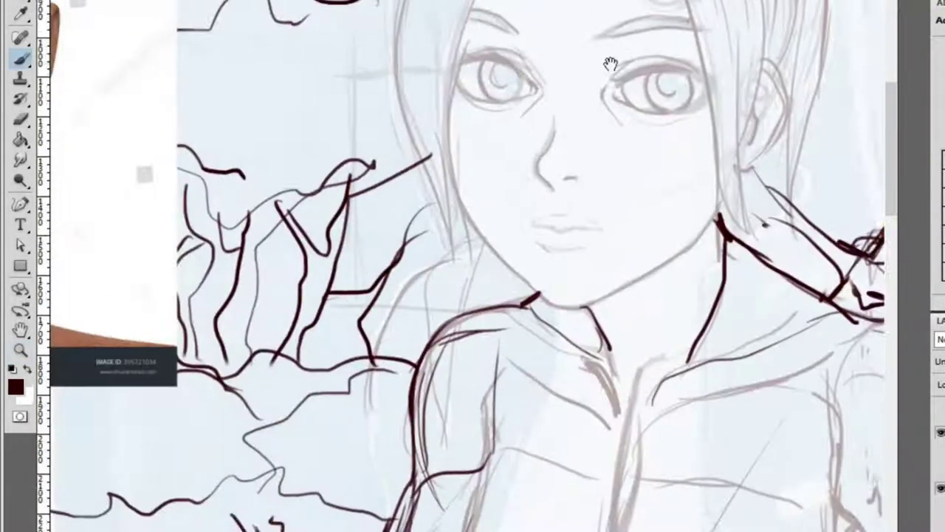
{"action": "left_click", "coordinate": [734, 165], "text": "alt"}
{"action": "left_click", "coordinate": [780, 116]}
{"action": "key", "text": "b"}
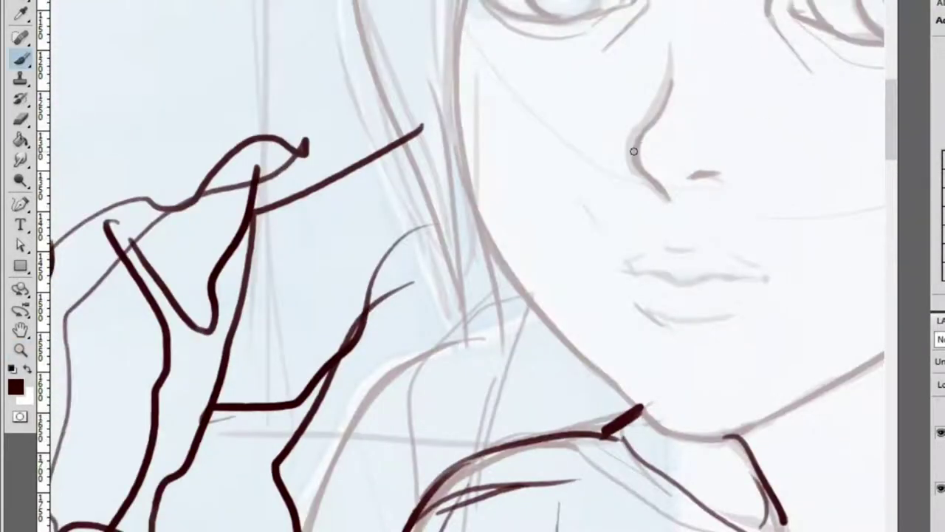
{"action": "mouse_move", "coordinate": [638, 143]}
{"action": "left_mouse_down"}
{"action": "mouse_move", "coordinate": [686, 105]}
{"action": "mouse_move", "coordinate": [726, 143]}
{"action": "left_mouse_up"}
Draw the underside of the woman's nose with a curved line to the nostril
{"action": "key", "text": "z"}
{"action": "left_click", "coordinate": [726, 142], "text": "alt"}
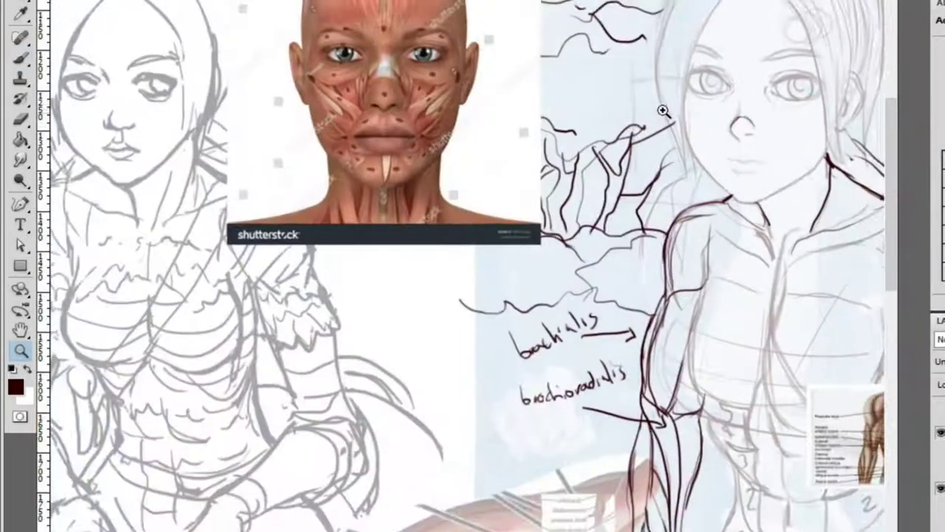
{"action": "left_click", "coordinate": [805, 145]}
{"action": "left_click", "coordinate": [731, 152]}
{"action": "key", "text": "b"}
{"action": "mouse_move", "coordinate": [625, 217]}
{"action": "left_mouse_down"}
{"action": "mouse_move", "coordinate": [667, 235]}
{"action": "mouse_move", "coordinate": [739, 233]}
{"action": "left_mouse_up"}
Draw the nose bridge line from between the eyes to the nose tip and tidy its upper end with the Eraser
{"action": "key", "text": "z"}
{"action": "left_click", "coordinate": [749, 232], "text": "alt"}
{"action": "left_click", "coordinate": [756, 171]}
{"action": "left_click", "coordinate": [756, 171]}
{"action": "key", "text": "b"}
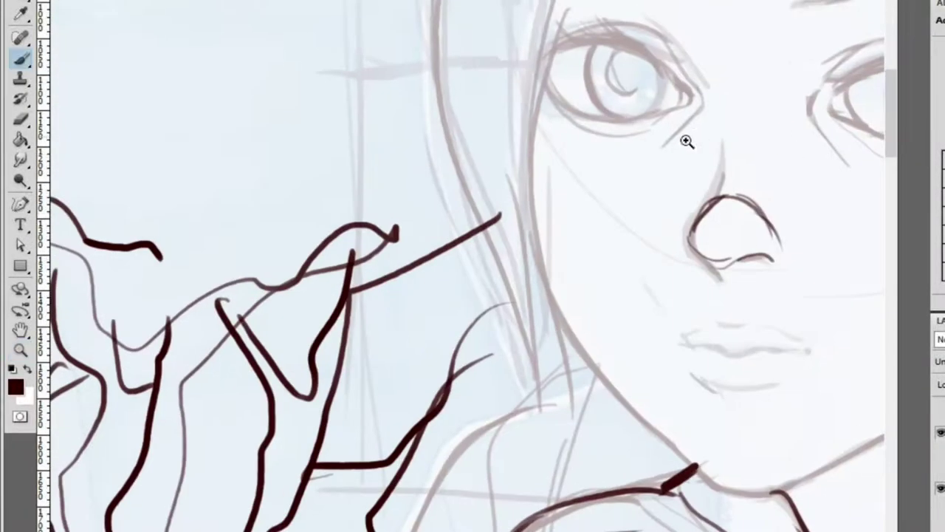
{"action": "left_click_drag", "start_coordinate": [749, 138], "coordinate": [702, 214]}
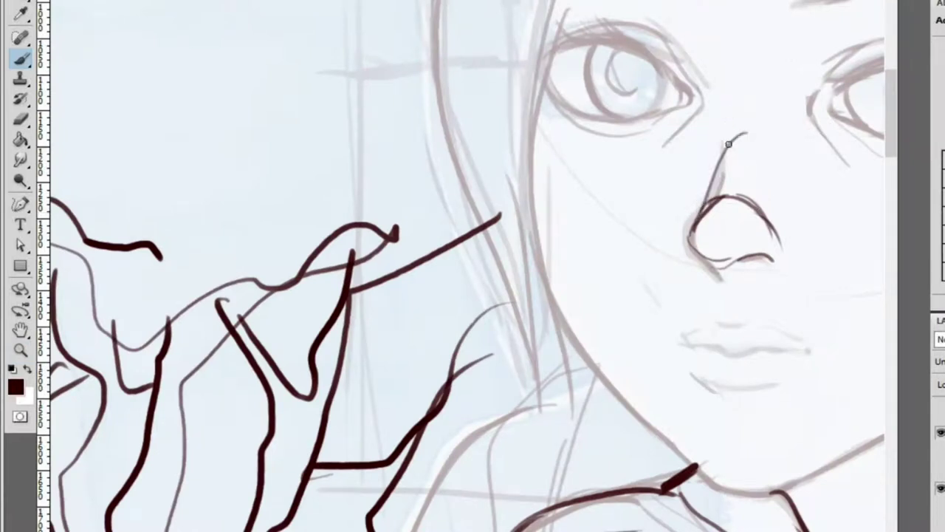
{"action": "key", "text": "z"}
{"action": "left_click", "coordinate": [804, 140], "text": "alt"}
{"action": "left_click", "coordinate": [797, 107]}
{"action": "left_click_drag", "start_coordinate": [783, 133], "coordinate": [746, 159]}
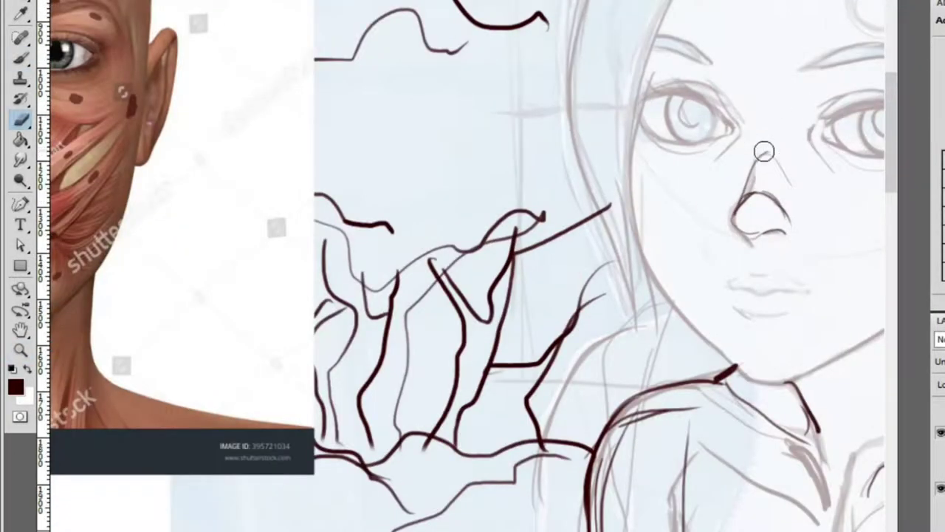
{"action": "key", "text": "z"}
{"action": "left_click", "coordinate": [766, 163], "text": "alt"}
{"action": "left_click", "coordinate": [718, 77], "text": "alt"}
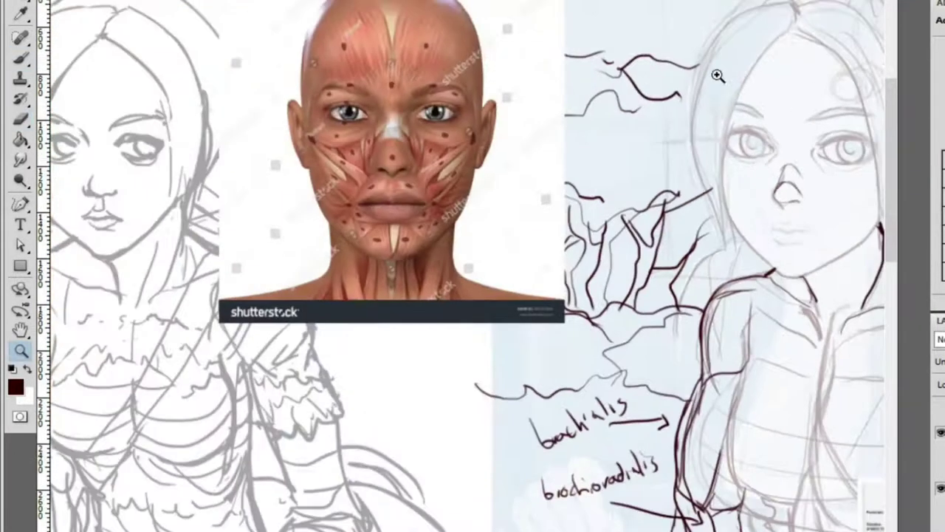
Draw curved cheek contours from the nose bridge under both eyes, redrawing the one under the eye nearer the sword
{"action": "left_click", "coordinate": [842, 182]}
{"action": "key", "text": "b"}
{"action": "mouse_move", "coordinate": [542, 146]}
{"action": "left_mouse_down"}
{"action": "mouse_move", "coordinate": [633, 180]}
{"action": "mouse_move", "coordinate": [643, 233]}
{"action": "mouse_move", "coordinate": [846, 181]}
{"action": "left_mouse_up"}
{"action": "key", "text": "z"}
{"action": "left_click", "coordinate": [663, 159], "text": "alt"}
{"action": "left_click", "coordinate": [796, 165], "text": "alt"}
{"action": "left_click", "coordinate": [783, 178]}
{"action": "key", "text": "b"}
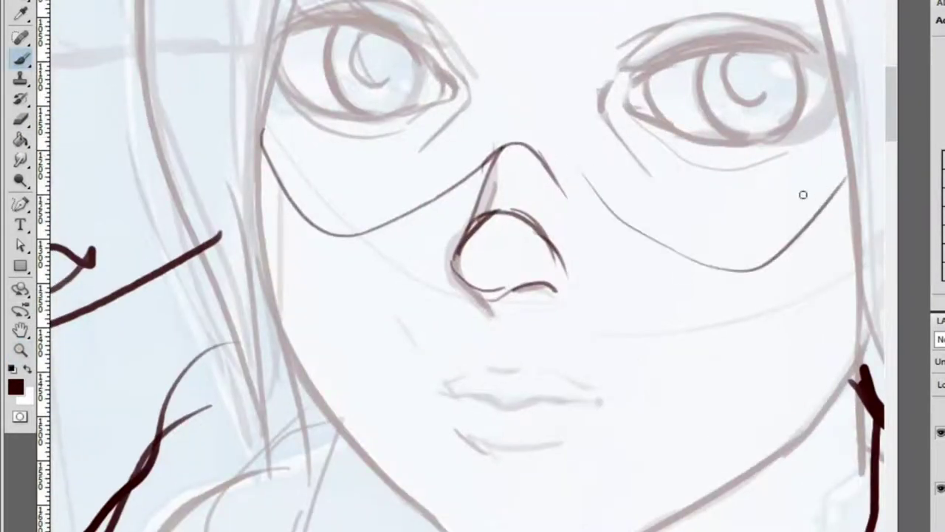
{"action": "key", "text": "ctrl+z"}
{"action": "mouse_move", "coordinate": [532, 170]}
{"action": "left_mouse_down"}
{"action": "mouse_move", "coordinate": [589, 205]}
{"action": "mouse_move", "coordinate": [816, 198]}
{"action": "left_mouse_up"}
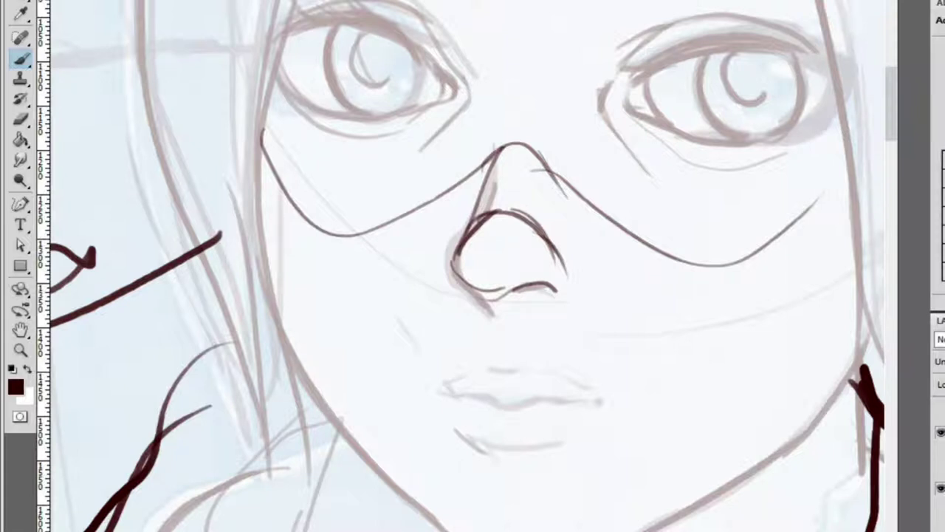
{"action": "key", "text": "z"}
{"action": "mouse_move", "coordinate": [730, 178]}
{"action": "left_mouse_down"}
{"action": "mouse_move", "coordinate": [521, 144]}
{"action": "mouse_move", "coordinate": [501, 260]}
{"action": "mouse_move", "coordinate": [421, 269]}
{"action": "left_mouse_up"}
{"action": "key", "text": "ctrl+v"}
{"action": "left_click_drag", "start_coordinate": [393, 348], "coordinate": [796, 271]}
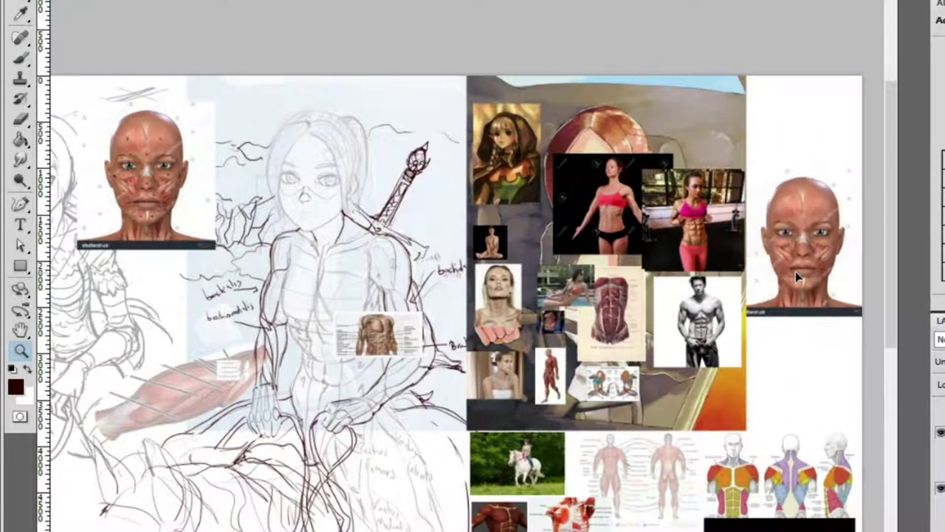
{"action": "key", "text": "ctrl+alt+z"}
{"action": "key", "text": "ctrl+alt+z"}
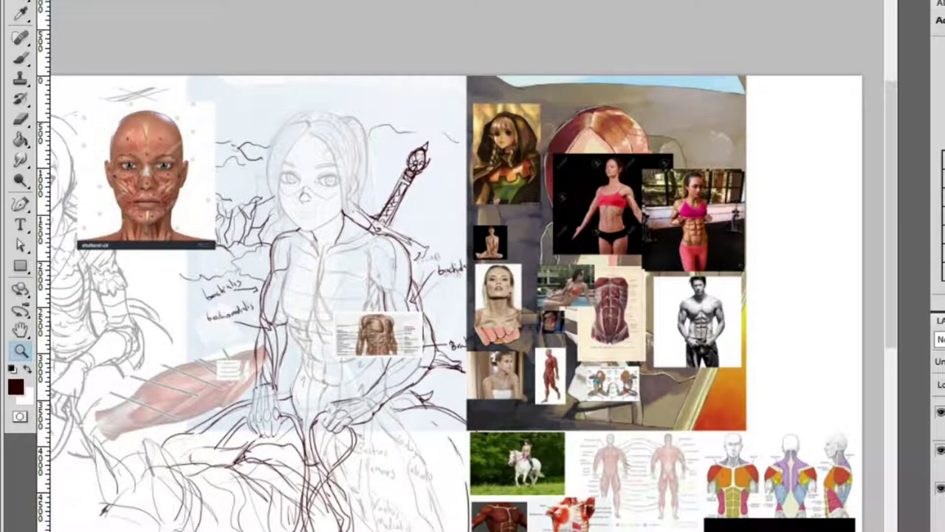
Paste the labelled facial muscle diagram, move it over the reference images and try changing its layer order
{"action": "key", "text": "ctrl+v"}
{"action": "left_click_drag", "start_coordinate": [325, 340], "coordinate": [634, 296]}
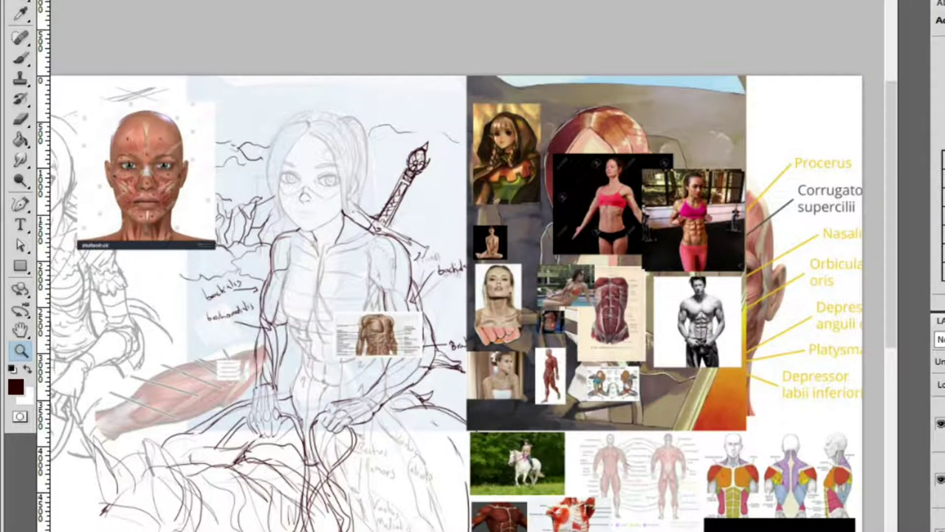
{"action": "key", "text": "ctrl+bracketright"}
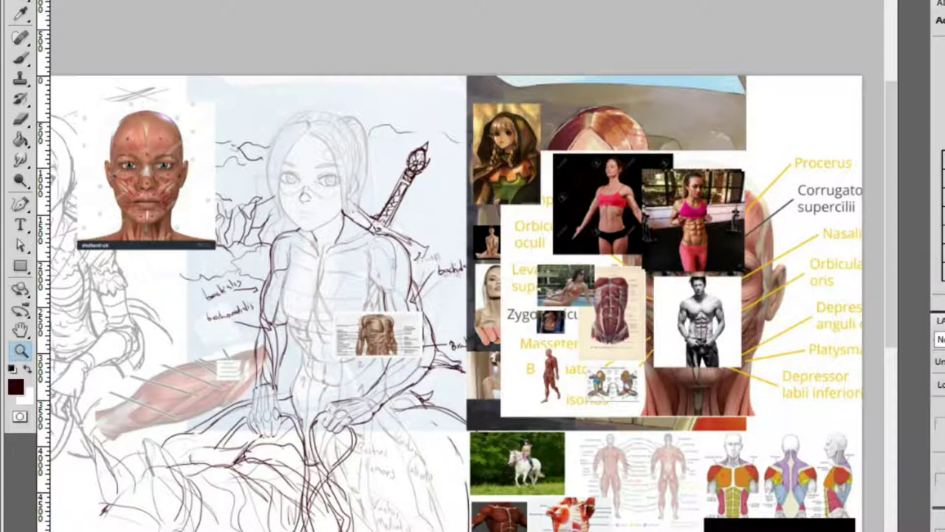
{"action": "key", "text": "ctrl+bracketleft"}
{"action": "left_click_drag", "start_coordinate": [850, 369], "coordinate": [817, 331]}
{"action": "left_click_drag", "start_coordinate": [591, 181], "coordinate": [613, 201]}
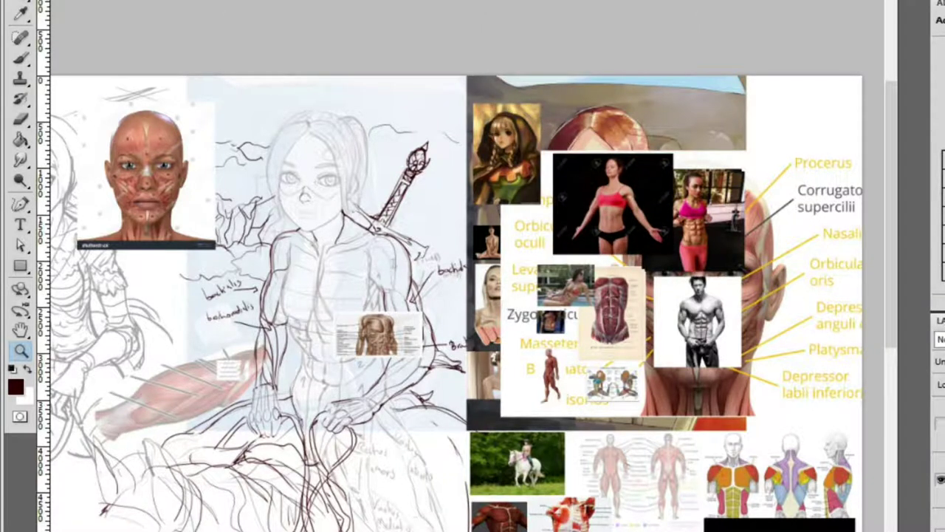
Paste the labelled facial muscle diagram again, delete the earlier copy and move the new one over the reference images
{"action": "key", "text": "ctrl+v"}
{"action": "key", "text": "Delete"}
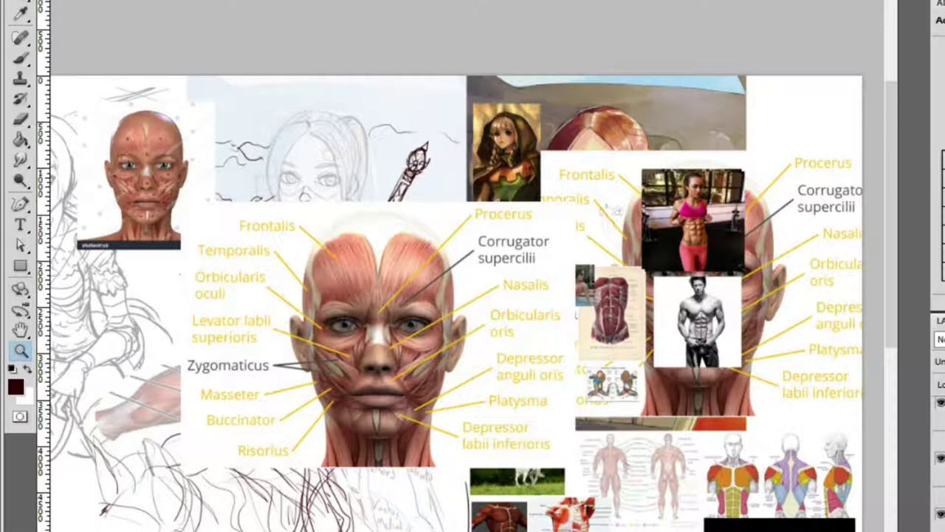
{"action": "key", "text": "Delete"}
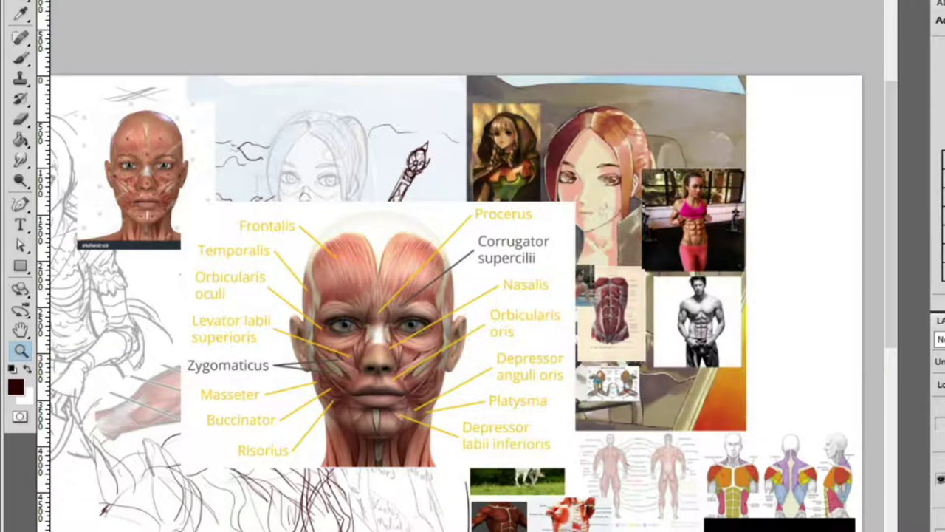
{"action": "left_click_drag", "start_coordinate": [435, 332], "coordinate": [759, 260]}
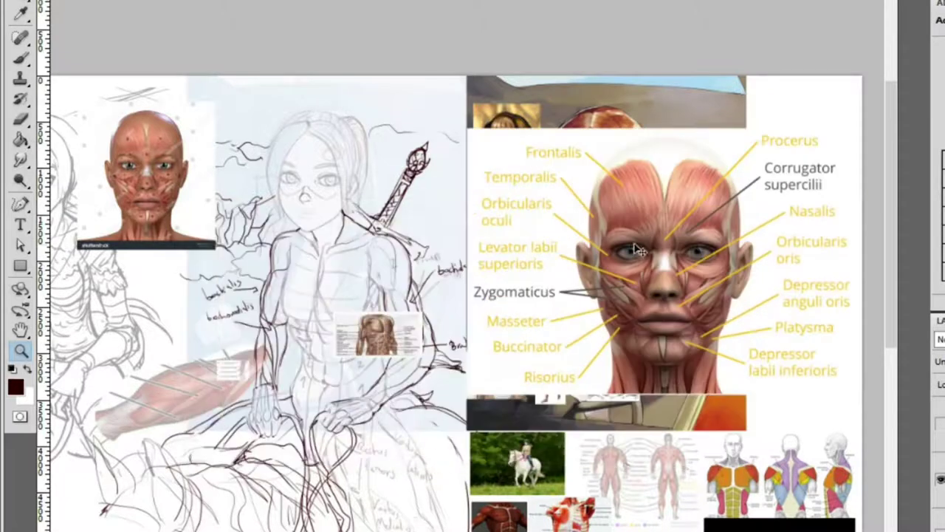
Scale the labelled facial diagram down and place it over the gym photo beside the painted portrait
{"action": "key", "text": "ctrl+t"}
{"action": "left_click_drag", "start_coordinate": [464, 129], "coordinate": [689, 312]}
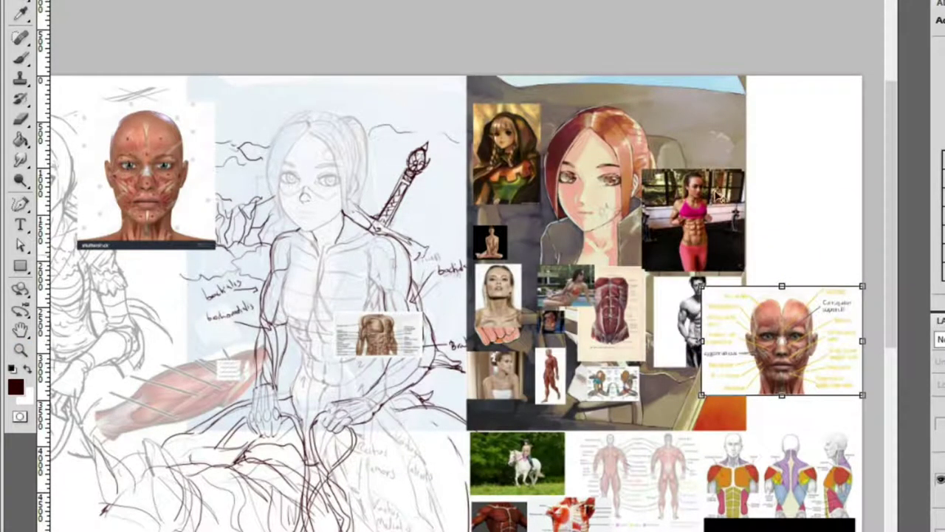
{"action": "left_click_drag", "start_coordinate": [834, 358], "coordinate": [709, 308]}
{"action": "key", "text": "Return"}
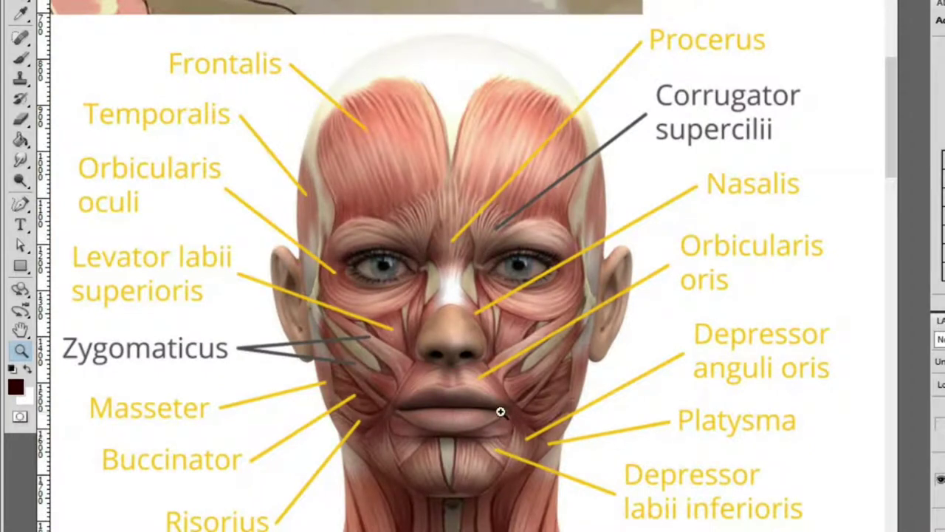
Place the photo of a woman's face directly beside the labelled facial muscle diagram
{"action": "left_click_drag", "start_coordinate": [573, 318], "coordinate": [500, 277]}
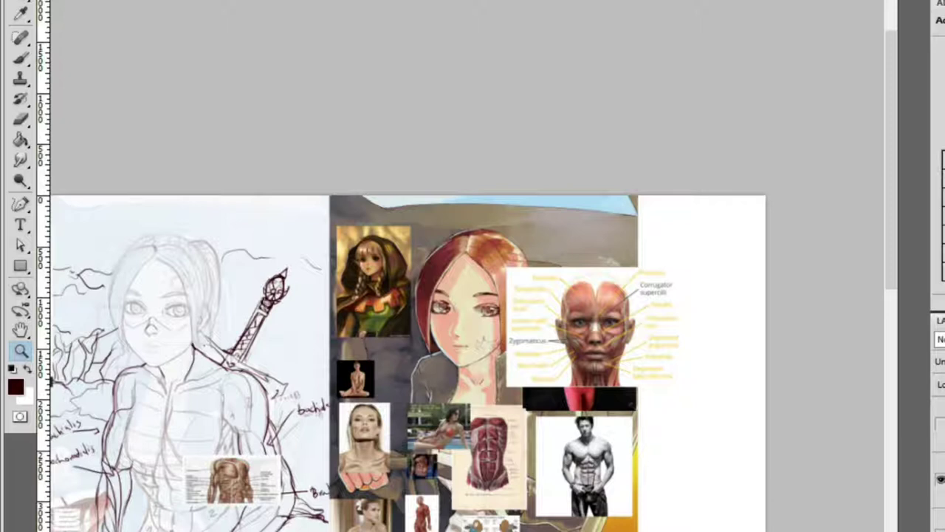
{"action": "left_click_drag", "start_coordinate": [837, 335], "coordinate": [504, 390]}
Mark the frontalis with a dark dot on the forehead of the woman's face photo
{"action": "left_click", "coordinate": [631, 382]}
{"action": "left_click", "coordinate": [691, 398]}
{"action": "left_click", "coordinate": [691, 398], "text": "alt"}
{"action": "left_click_drag", "start_coordinate": [697, 390], "coordinate": [633, 386]}
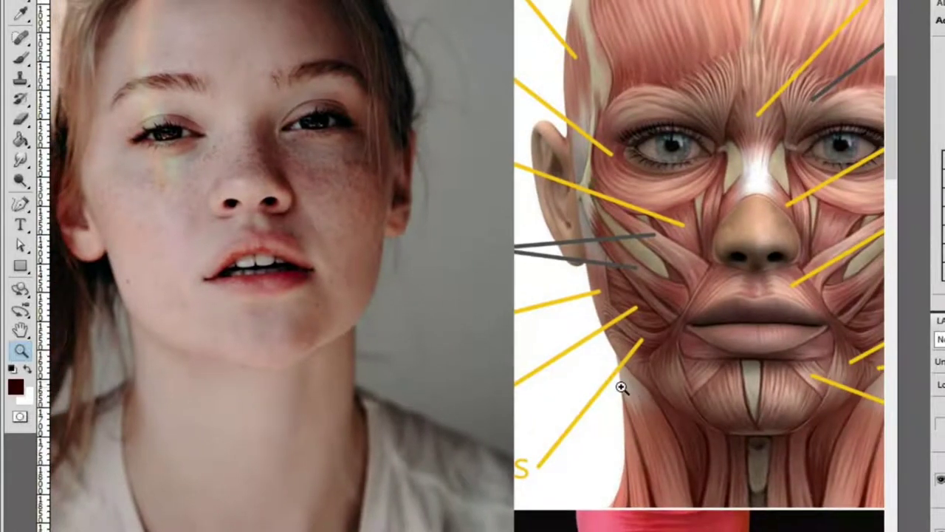
{"action": "left_click", "coordinate": [515, 211], "text": "alt"}
{"action": "left_click_drag", "start_coordinate": [515, 212], "coordinate": [501, 230]}
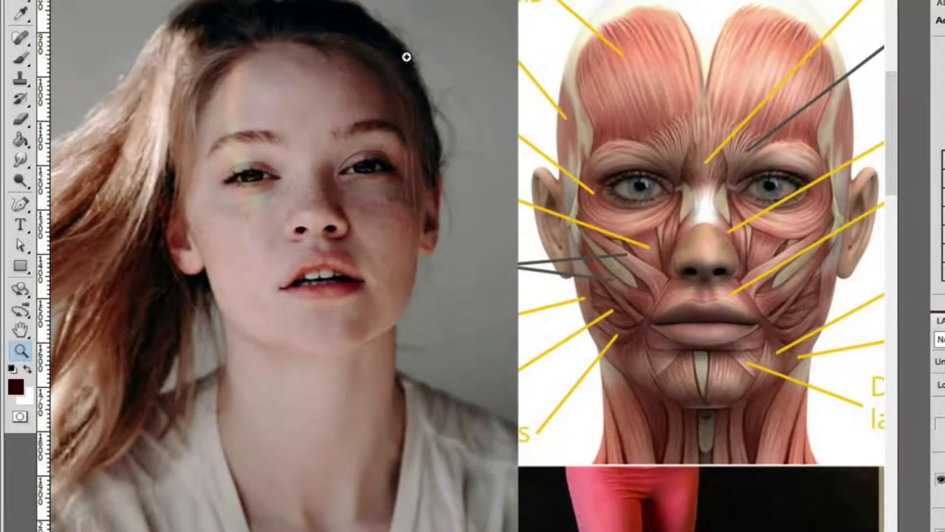
{"action": "left_click", "coordinate": [307, 127]}
{"action": "key", "text": "b"}
{"action": "left_click_drag", "start_coordinate": [253, 93], "coordinate": [259, 93]}
{"action": "key", "text": "z"}
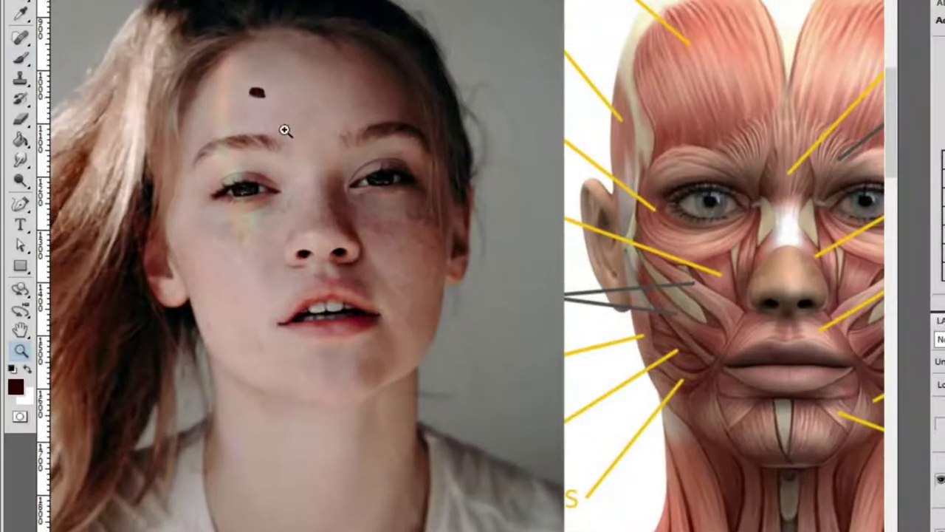
Add a dot above the eyebrow in the photo and matching dots on the diagram's brow and forehead
{"action": "key", "text": "b"}
{"action": "left_click_drag", "start_coordinate": [225, 131], "coordinate": [237, 131]}
{"action": "left_click_drag", "start_coordinate": [685, 157], "coordinate": [695, 155]}
{"action": "left_click_drag", "start_coordinate": [717, 59], "coordinate": [711, 56]}
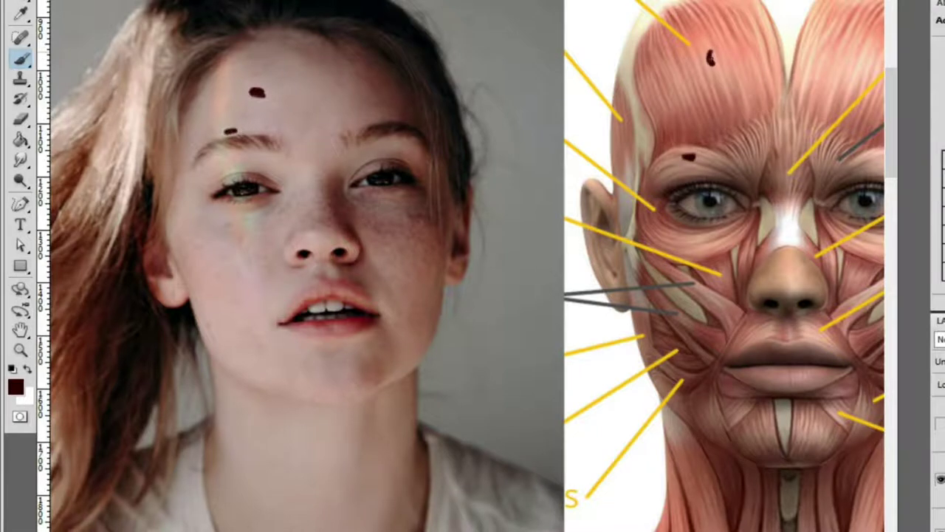
Mark the nose bridge between the eyes with a dot on both the muscle diagram and the face photo
{"action": "left_click_drag", "start_coordinate": [581, 201], "coordinate": [503, 116]}
{"action": "scroll", "coordinate": [503, 116], "scroll_direction": "up", "scroll_amount": 2}
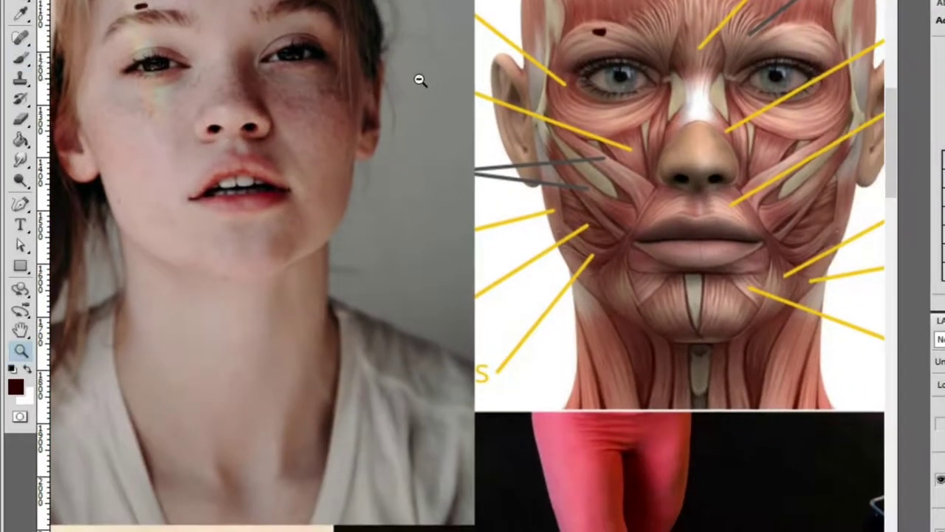
{"action": "scroll", "coordinate": [429, 81], "scroll_direction": "down", "scroll_amount": 2}
{"action": "scroll", "coordinate": [683, 100], "scroll_direction": "up", "scroll_amount": 1}
{"action": "left_click_drag", "start_coordinate": [683, 100], "coordinate": [679, 97]}
{"action": "left_click_drag", "start_coordinate": [149, 73], "coordinate": [151, 63]}
{"action": "left_click_drag", "start_coordinate": [263, 72], "coordinate": [399, 99]}
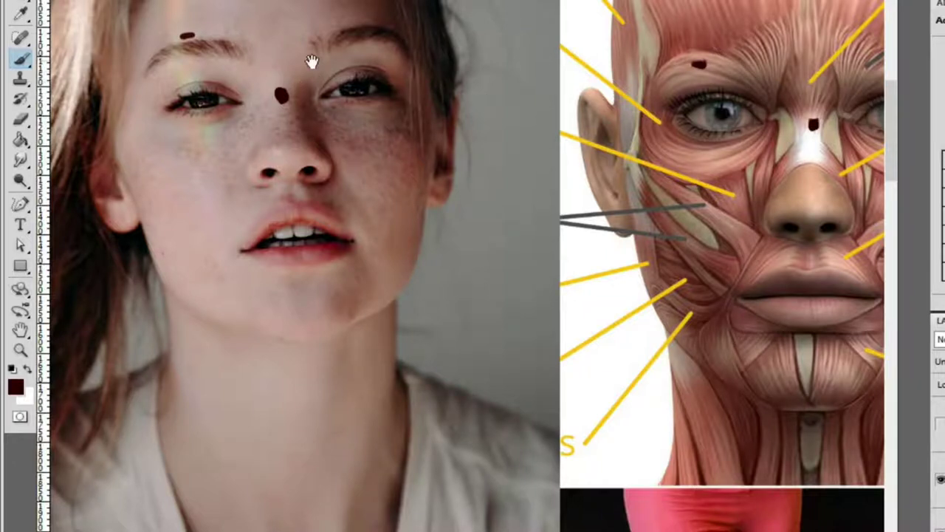
{"action": "left_click_drag", "start_coordinate": [316, 68], "coordinate": [393, 90]}
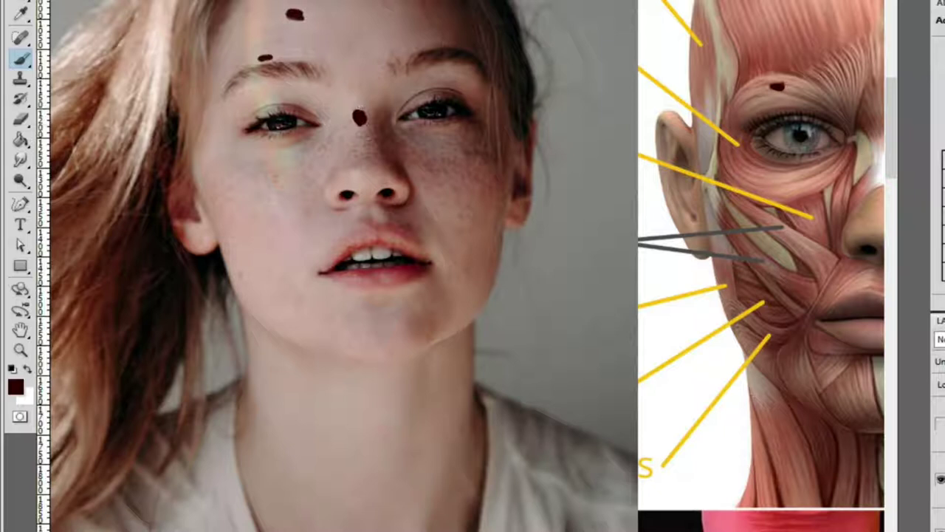
Mark the tip of the nose with a dark dot on both the face photo and the muscle diagram
{"action": "mouse_move", "coordinate": [516, 161]}
{"action": "left_mouse_down"}
{"action": "mouse_move", "coordinate": [479, 164]}
{"action": "mouse_move", "coordinate": [433, 152]}
{"action": "mouse_move", "coordinate": [441, 158]}
{"action": "left_mouse_up"}
{"action": "left_click", "coordinate": [282, 172]}
{"action": "left_click", "coordinate": [802, 230]}
Add a dot under the lower eyelid of the woman's right eye and a short diagonal stroke below it in the photo
{"action": "key", "text": "z"}
{"action": "left_click", "coordinate": [248, 178]}
{"action": "key", "text": "b"}
{"action": "left_click_drag", "start_coordinate": [191, 105], "coordinate": [210, 99]}
{"action": "mouse_move", "coordinate": [239, 148]}
{"action": "left_mouse_down"}
{"action": "mouse_move", "coordinate": [266, 136]}
{"action": "mouse_move", "coordinate": [262, 123]}
{"action": "left_mouse_up"}
{"action": "key", "text": "ctrl+z"}
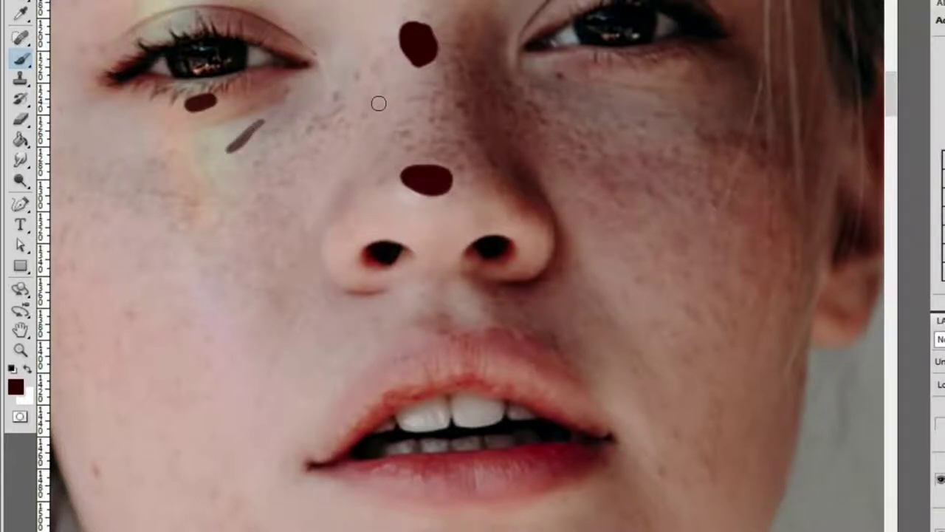
Mark the diagram's right eye with dots at its inner corner and on the lower eyelid
{"action": "key", "text": "z"}
{"action": "key", "text": "ctrl+minus"}
{"action": "scroll", "coordinate": [620, 194], "scroll_direction": "right", "scroll_amount": 3}
{"action": "left_click", "coordinate": [620, 194]}
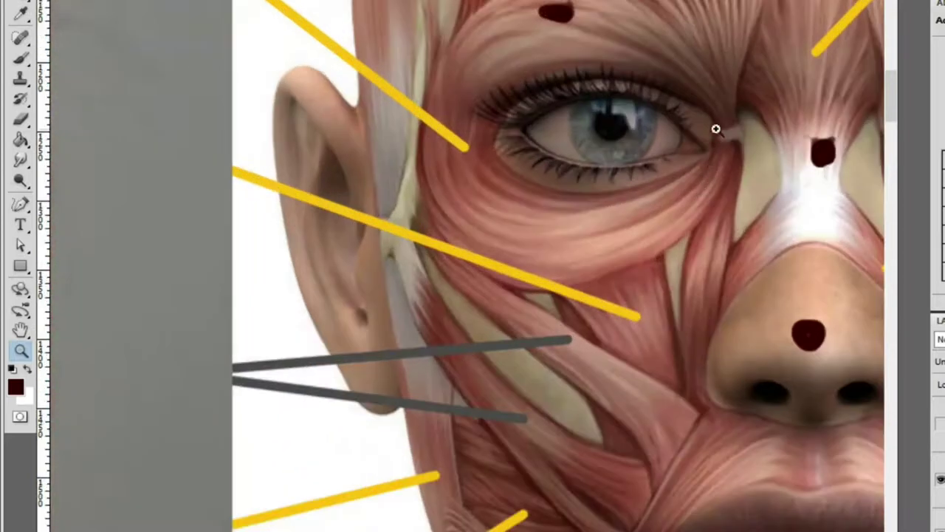
{"action": "key", "text": "b"}
{"action": "left_click", "coordinate": [701, 134]}
{"action": "left_click_drag", "start_coordinate": [572, 175], "coordinate": [595, 179]}
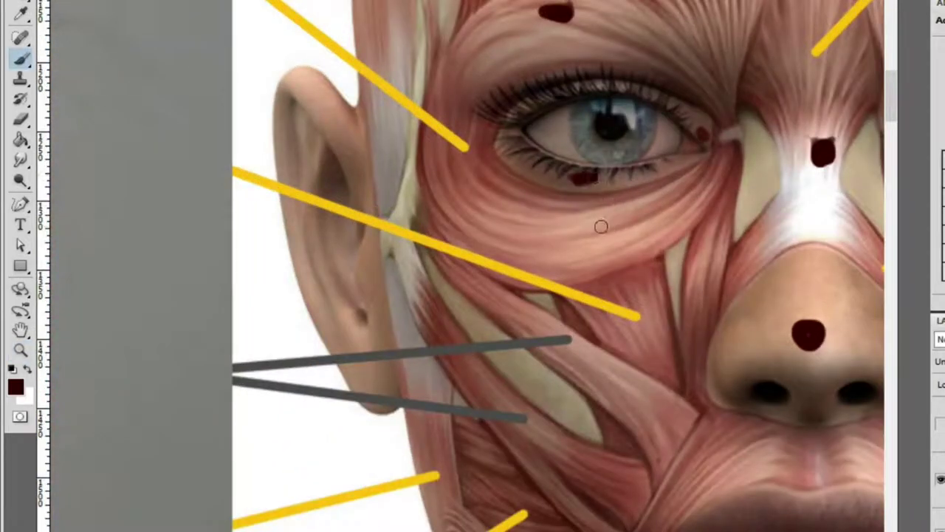
Mark the inner corner and upper eyelid of the woman's right eye with dots in the photo
{"action": "key", "text": "z"}
{"action": "key", "text": "ctrl+minus"}
{"action": "left_click", "coordinate": [274, 213]}
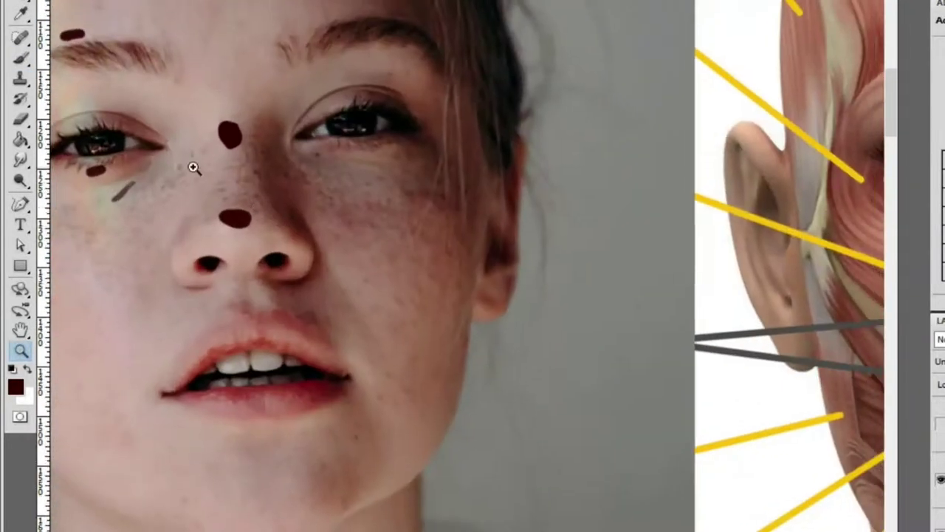
{"action": "left_click", "coordinate": [220, 184]}
{"action": "key", "text": "b"}
{"action": "left_click", "coordinate": [202, 140]}
{"action": "left_click_drag", "start_coordinate": [169, 132], "coordinate": [318, 131]}
{"action": "left_click", "coordinate": [234, 91]}
Complete the dots around the diagram's right eye on the upper eyelid and below the lower eyelid
{"action": "key", "text": "z"}
{"action": "key", "text": "ctrl+minus"}
{"action": "left_click", "coordinate": [777, 96]}
{"action": "left_click", "coordinate": [777, 95]}
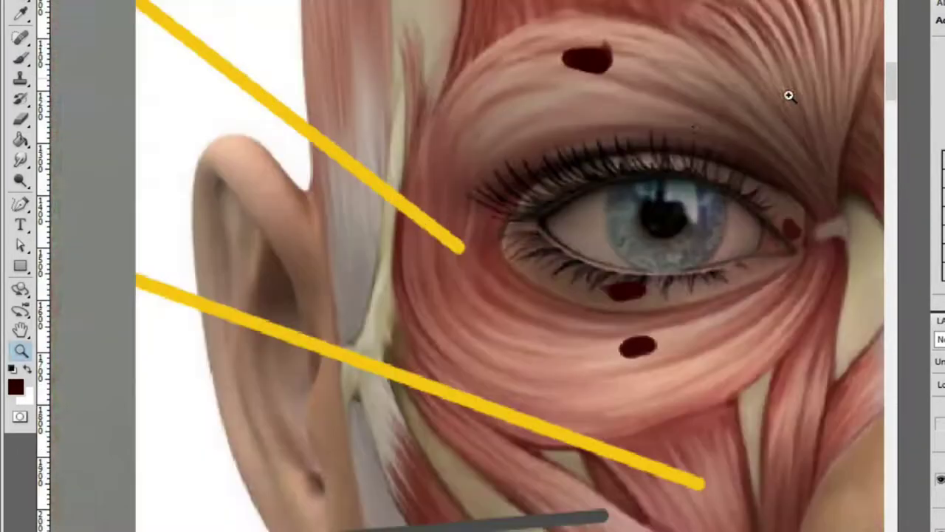
{"action": "key", "text": "b"}
{"action": "key", "text": "ctrl+minus"}
{"action": "key", "text": "ctrl+minus"}
{"action": "key", "text": "ctrl+plus"}
{"action": "key", "text": "z"}
{"action": "key", "text": "ctrl+minus"}
{"action": "left_click", "coordinate": [699, 152]}
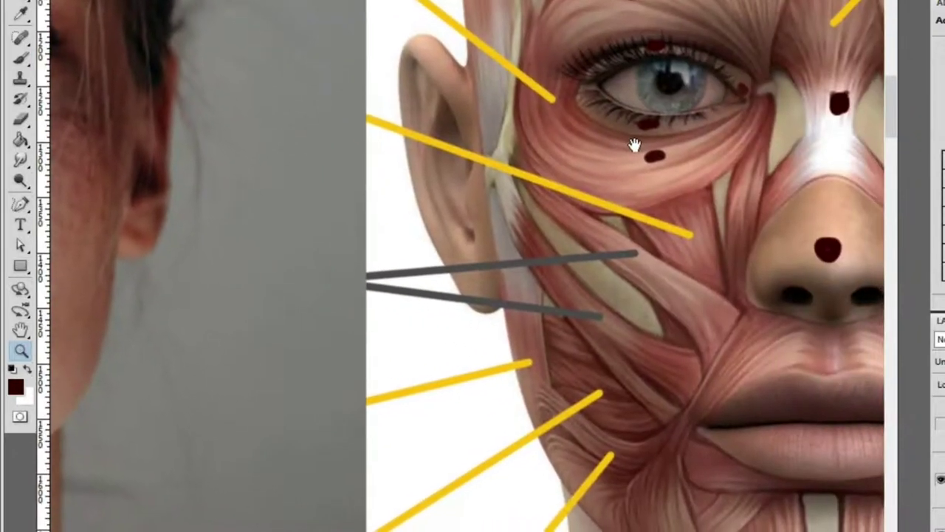
Try to mark the inner corner, upper lid and lower lid of the woman's left eye with dots
{"action": "left_click_drag", "start_coordinate": [635, 144], "coordinate": [677, 141]}
{"action": "left_click", "coordinate": [619, 148], "text": "alt"}
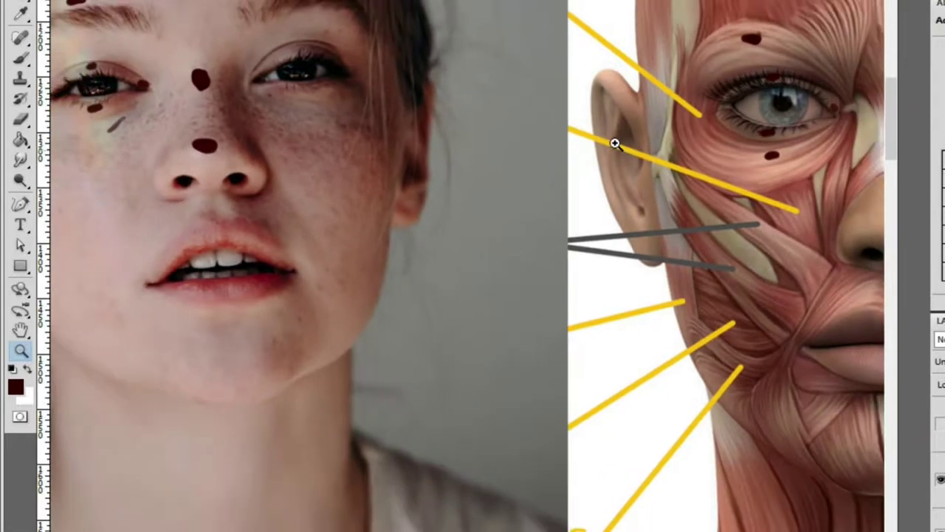
{"action": "left_click_drag", "start_coordinate": [431, 195], "coordinate": [553, 200]}
{"action": "left_click", "coordinate": [404, 91]}
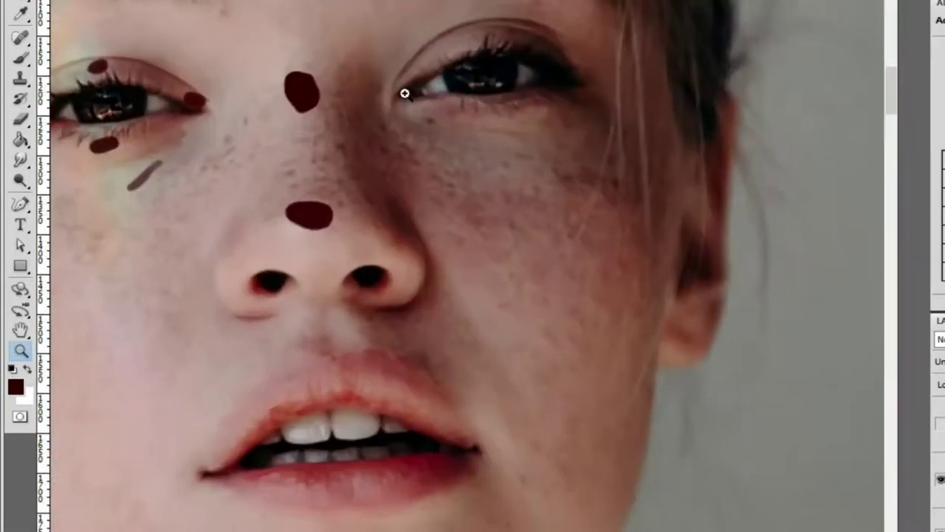
{"action": "left_click", "coordinate": [386, 95]}
{"action": "left_click", "coordinate": [437, 112]}
{"action": "key", "text": "b"}
{"action": "left_click", "coordinate": [411, 121]}
{"action": "key", "text": "z"}
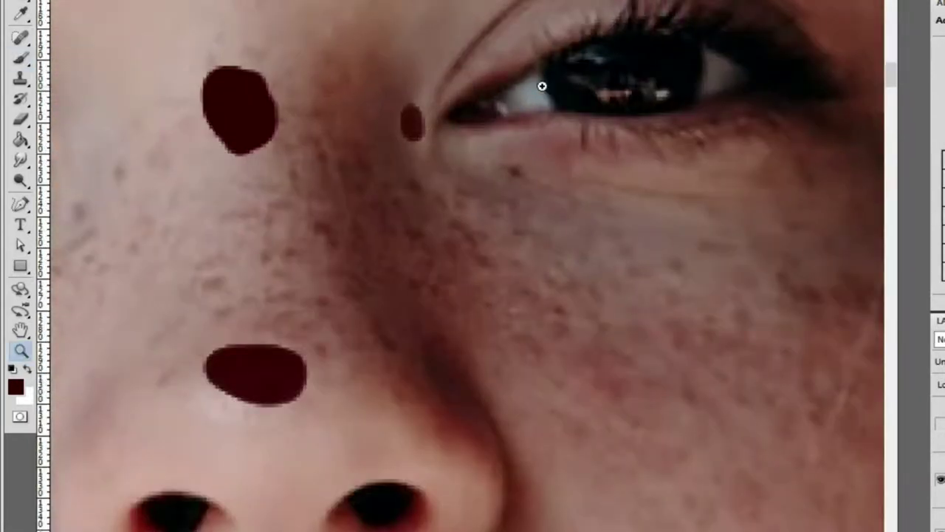
{"action": "left_click", "coordinate": [560, 91], "text": "alt"}
{"action": "key", "text": "b"}
{"action": "left_click", "coordinate": [570, 50]}
{"action": "left_click", "coordinate": [605, 122]}
{"action": "scroll", "coordinate": [584, 46], "scroll_direction": "right", "scroll_amount": 3}
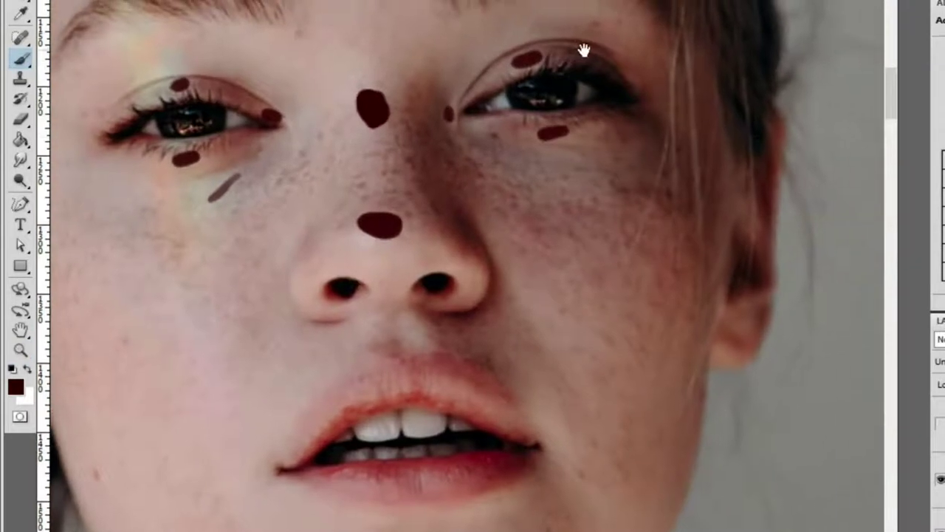
Try to mark the left brow area with a dot on both the diagram and the face photo
{"action": "left_click_drag", "start_coordinate": [546, 5], "coordinate": [602, 3]}
{"action": "left_click_drag", "start_coordinate": [730, 36], "coordinate": [756, 69]}
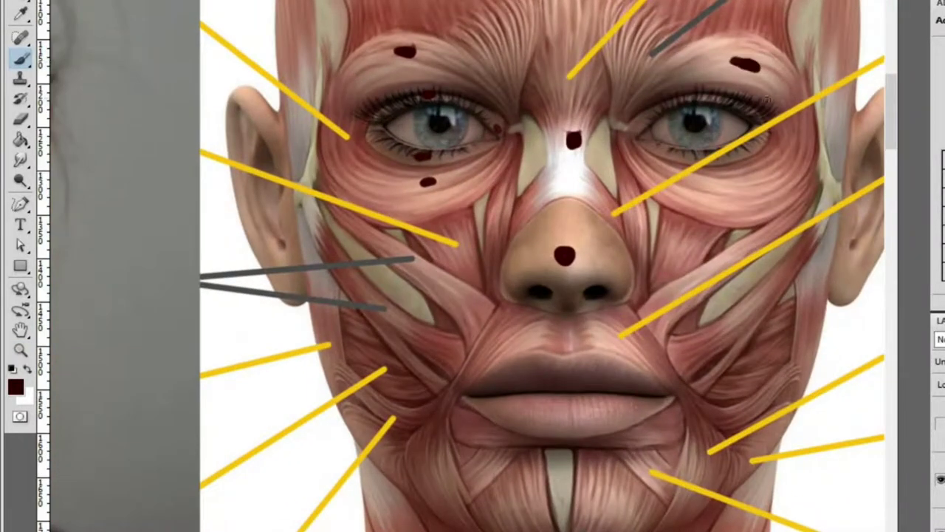
{"action": "left_click_drag", "start_coordinate": [522, 121], "coordinate": [633, 110]}
{"action": "key", "text": "z"}
{"action": "left_click", "coordinate": [569, 95], "text": "alt"}
{"action": "left_click", "coordinate": [413, 108]}
{"action": "left_click", "coordinate": [414, 107]}
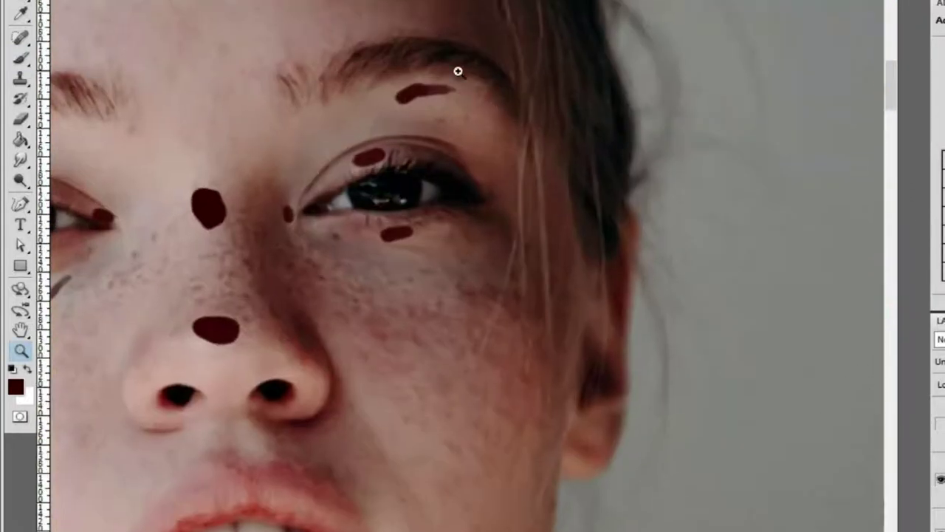
{"action": "key", "text": "b"}
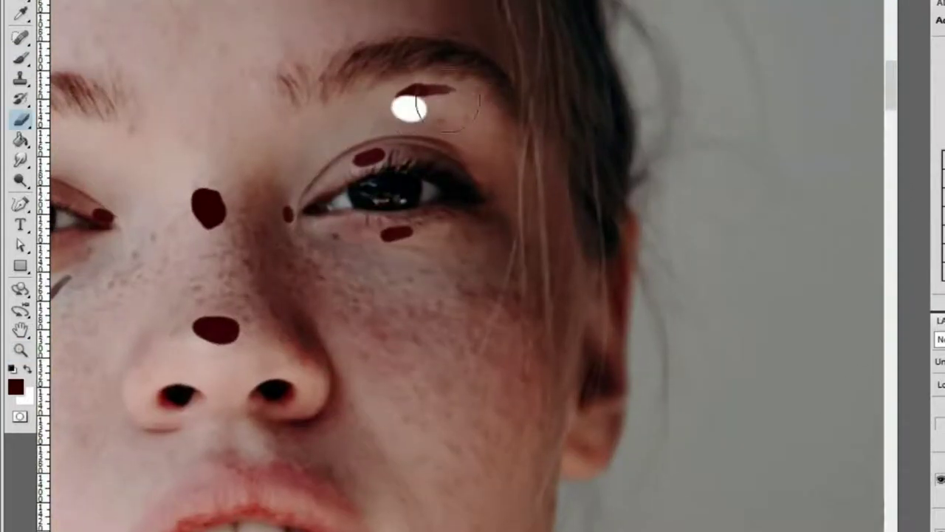
Undo the dots placed around the woman's left eye and brow
{"action": "key", "text": "ctrl+alt+z"}
{"action": "key", "text": "ctrl+alt+z"}
{"action": "key", "text": "ctrl+alt+z"}
{"action": "key", "text": "ctrl+alt+z"}
On a new layer, mark the woman's left eye with dots under the brow, on both eyelids and below the eye
{"action": "key", "text": "z"}
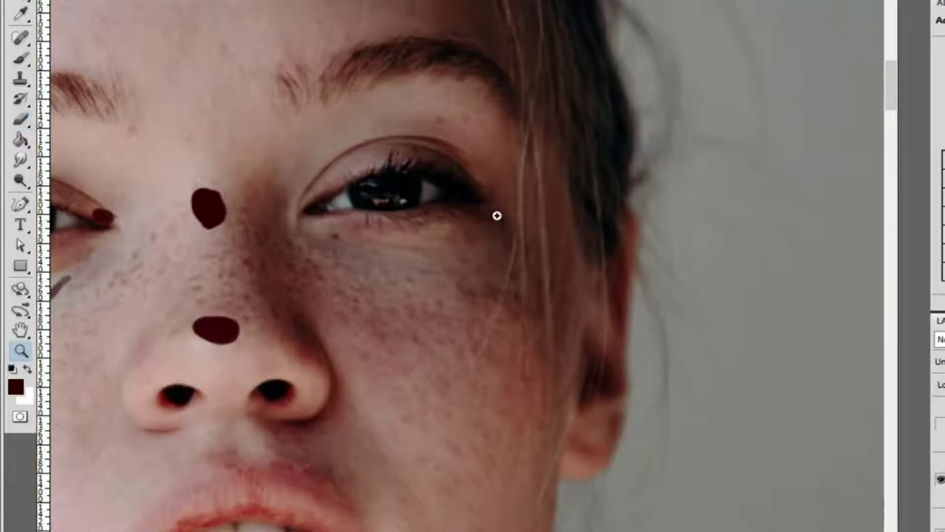
{"action": "left_click", "coordinate": [473, 196], "text": "alt"}
{"action": "left_click", "coordinate": [480, 203]}
{"action": "key", "text": "b"}
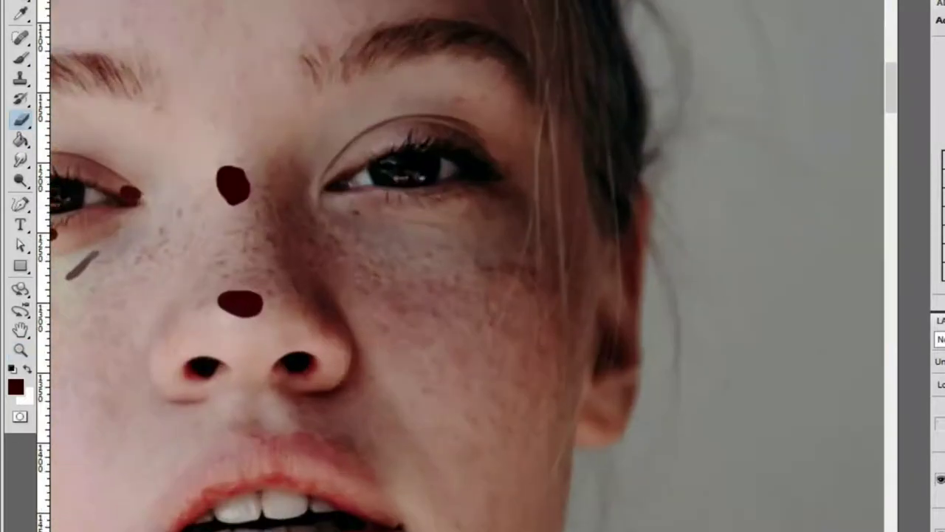
{"action": "key", "text": "ctrl+j"}
{"action": "key", "text": "b"}
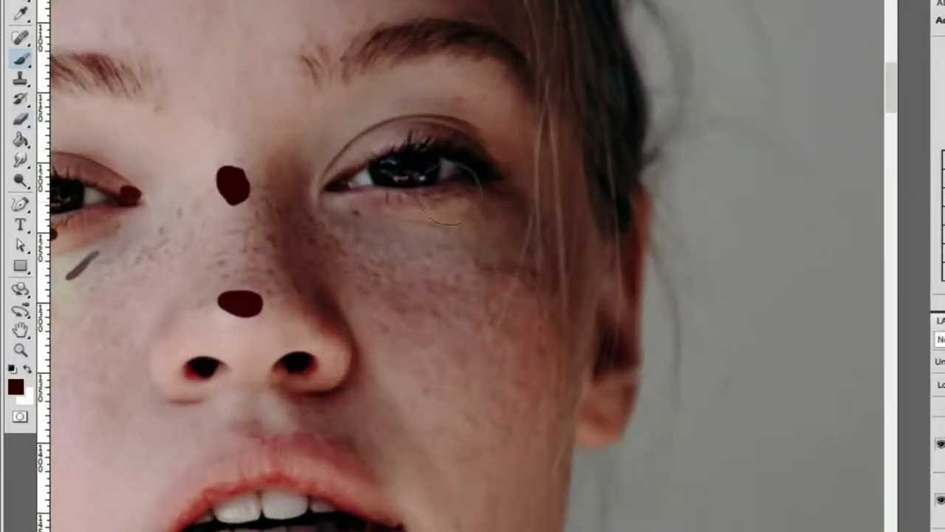
{"action": "left_click", "coordinate": [455, 66]}
{"action": "left_click", "coordinate": [404, 125]}
{"action": "left_click", "coordinate": [422, 205]}
{"action": "left_click_drag", "start_coordinate": [475, 238], "coordinate": [475, 173]}
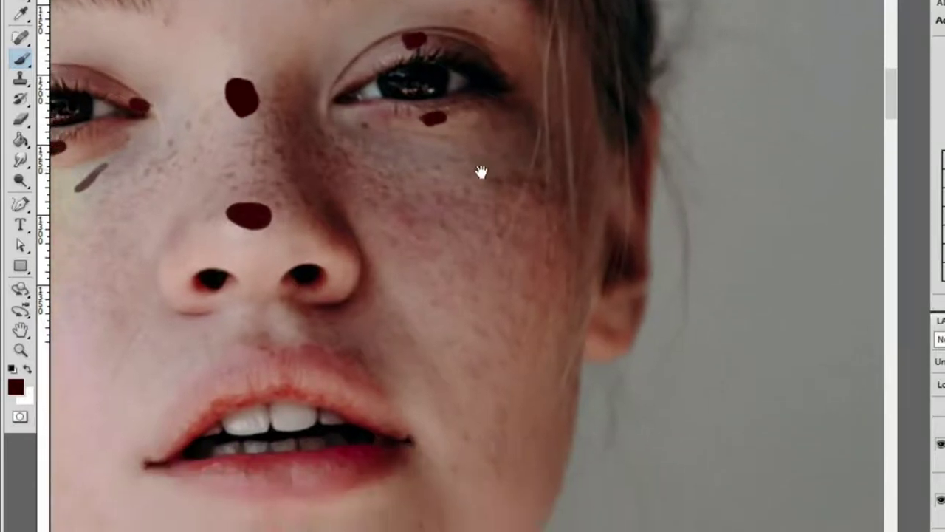
{"action": "key", "text": "ctrl+minus"}
{"action": "left_click", "coordinate": [443, 128]}
Draw a centreline down the photo's nose and chin and trace the face outline along both sides and the jaw
{"action": "key", "text": "z"}
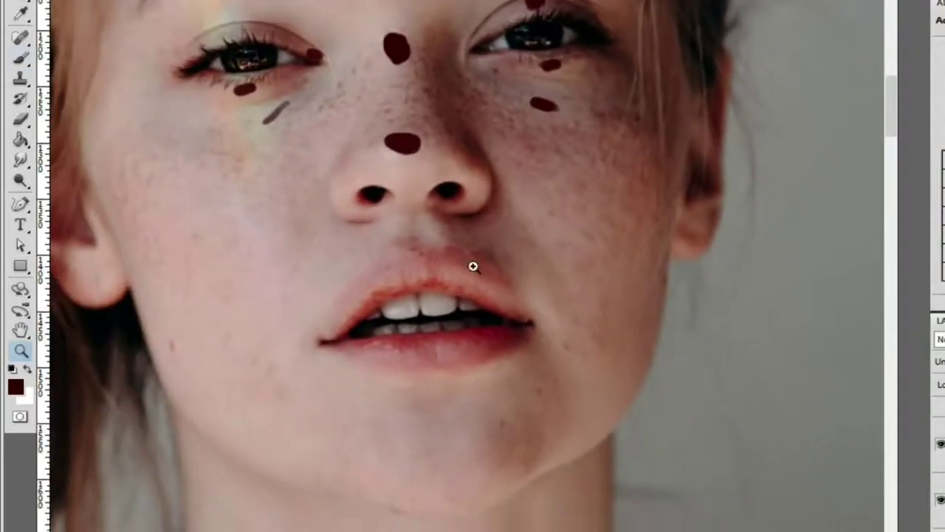
{"action": "mouse_move", "coordinate": [674, 1]}
{"action": "left_mouse_down"}
{"action": "mouse_move", "coordinate": [696, 110]}
{"action": "mouse_move", "coordinate": [713, 131]}
{"action": "left_mouse_up"}
{"action": "key", "text": "b"}
{"action": "mouse_move", "coordinate": [434, 26]}
{"action": "left_mouse_down"}
{"action": "mouse_move", "coordinate": [424, 72]}
{"action": "mouse_move", "coordinate": [444, 269]}
{"action": "left_mouse_up"}
{"action": "key", "text": "ctrl+minus"}
{"action": "left_click_drag", "start_coordinate": [726, 292], "coordinate": [665, 528]}
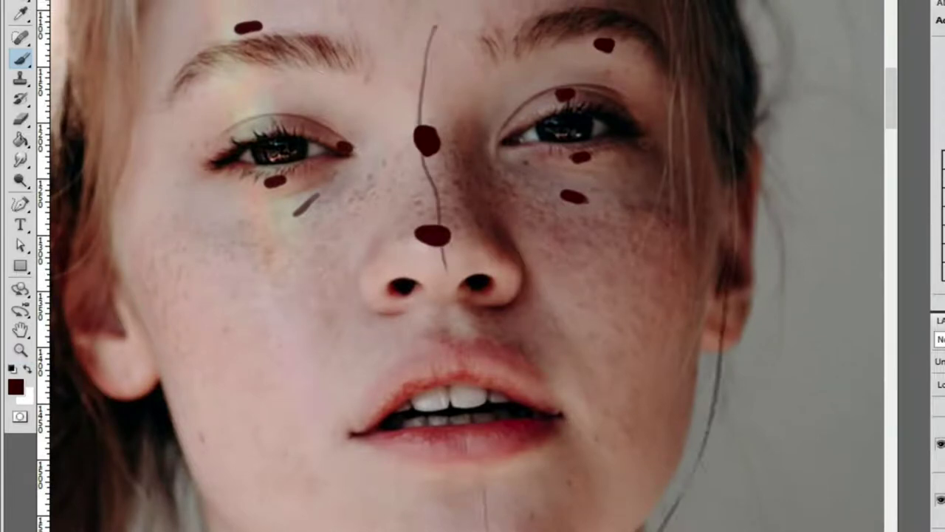
{"action": "key", "text": "ctrl+minus"}
{"action": "left_click_drag", "start_coordinate": [332, 74], "coordinate": [549, 419]}
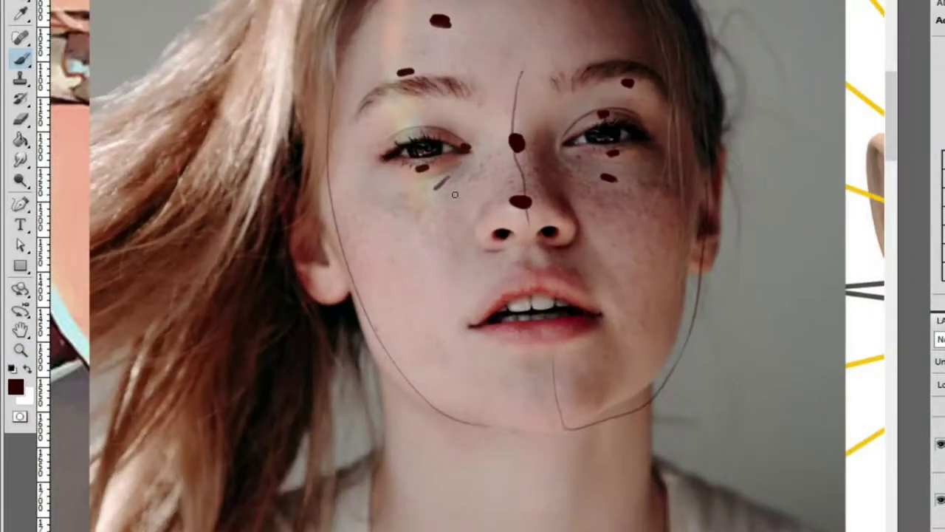
Mark the right cheekbone with a short dark stroke on both the face photo and the muscle diagram
{"action": "key", "text": "z"}
{"action": "left_click_drag", "start_coordinate": [409, 241], "coordinate": [455, 248]}
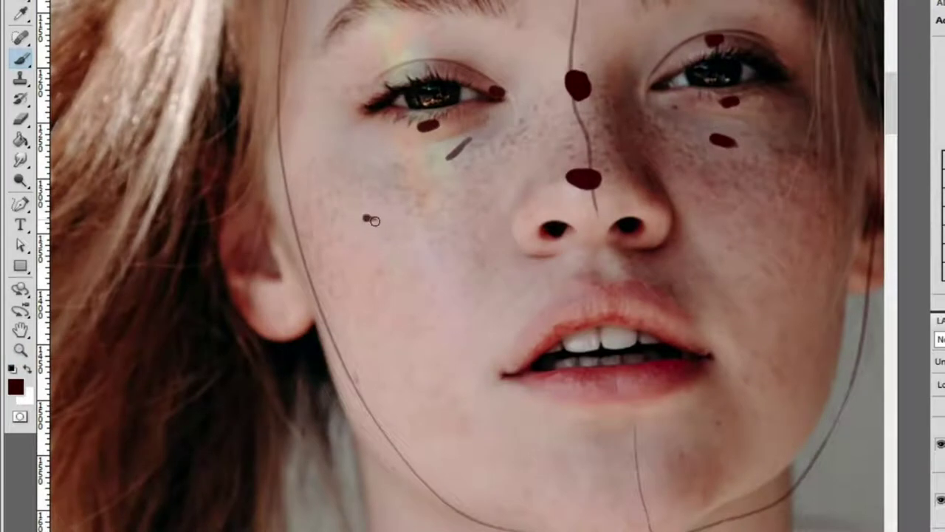
{"action": "left_click_drag", "start_coordinate": [348, 211], "coordinate": [389, 222]}
{"action": "key", "text": "z"}
{"action": "scroll", "coordinate": [672, 228], "scroll_direction": "down", "scroll_amount": 5}
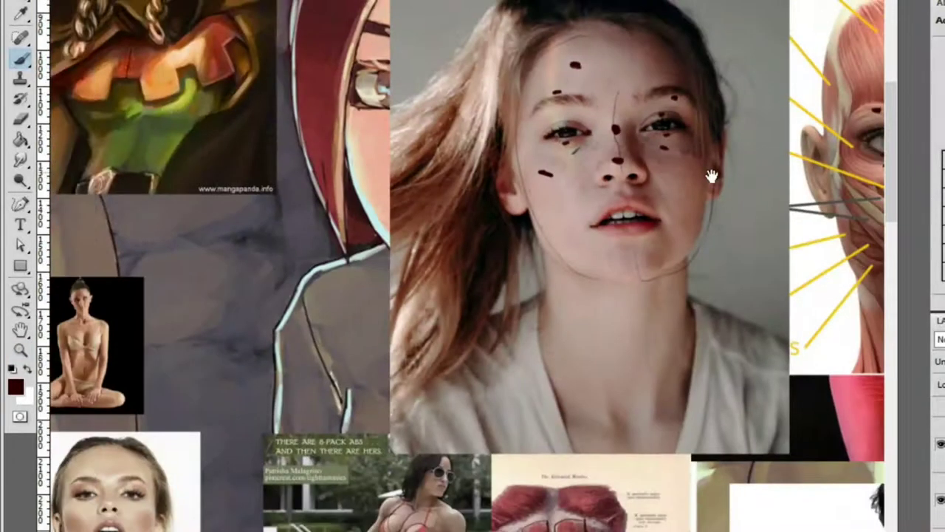
{"action": "scroll", "coordinate": [729, 197], "scroll_direction": "up", "scroll_amount": 8}
{"action": "key", "text": "b"}
{"action": "mouse_move", "coordinate": [624, 176]}
{"action": "left_mouse_down"}
{"action": "mouse_move", "coordinate": [615, 216]}
{"action": "mouse_move", "coordinate": [646, 192]}
{"action": "mouse_move", "coordinate": [642, 220]}
{"action": "mouse_move", "coordinate": [639, 181]}
{"action": "left_mouse_up"}
Add a vertical stroke beneath the cheekbone mark to form a T on the photo and the diagram
{"action": "scroll", "coordinate": [637, 181], "scroll_direction": "down", "scroll_amount": 5}
{"action": "scroll", "coordinate": [564, 196], "scroll_direction": "up", "scroll_amount": 6}
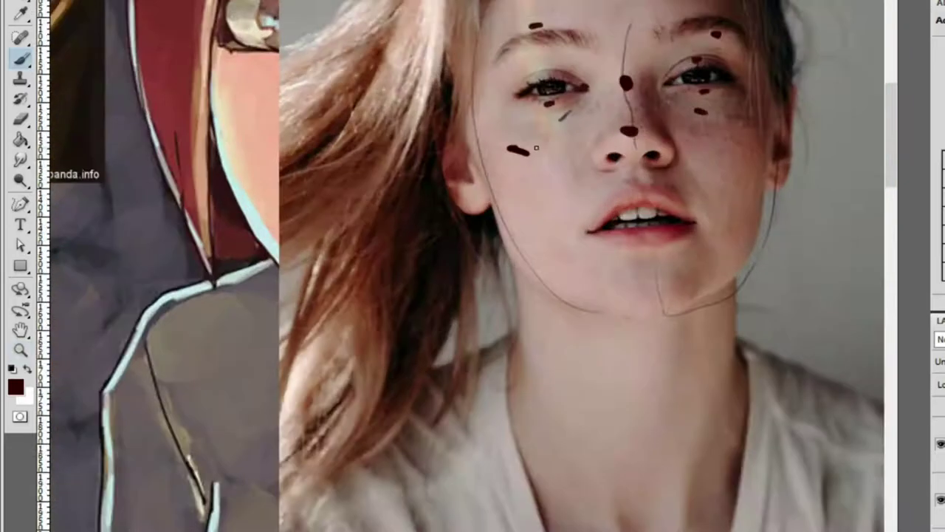
{"action": "left_click_drag", "start_coordinate": [518, 178], "coordinate": [519, 184]}
{"action": "scroll", "coordinate": [613, 159], "scroll_direction": "down", "scroll_amount": 3}
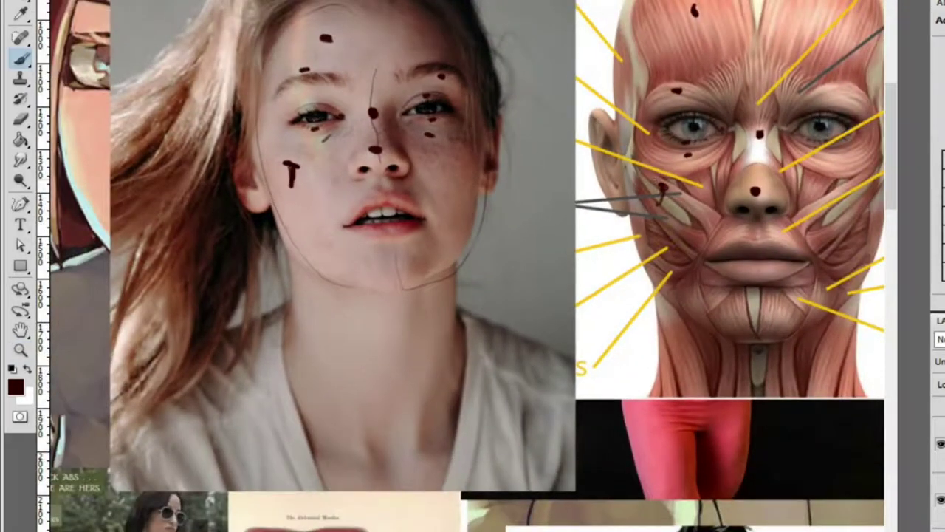
Examine the woman's left cheek and the landmarks placed across her face in the photo
{"action": "key", "text": "z"}
{"action": "left_click", "coordinate": [416, 209]}
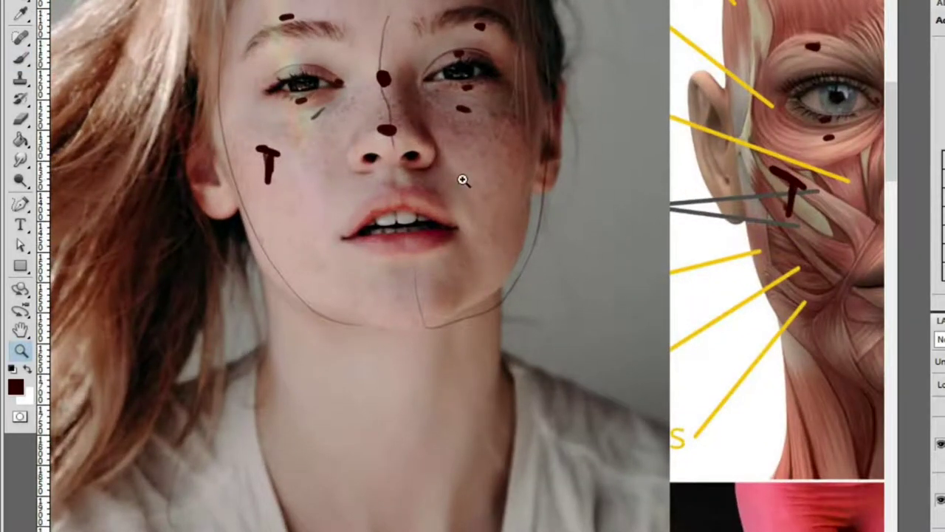
{"action": "left_click", "coordinate": [493, 136]}
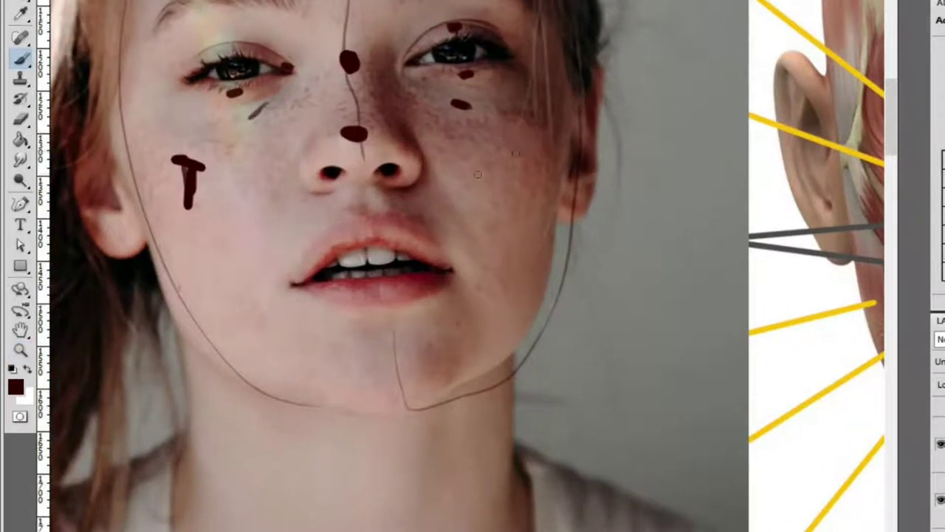
{"action": "scroll", "coordinate": [519, 127], "scroll_direction": "up", "scroll_amount": 3}
{"action": "scroll", "coordinate": [518, 127], "scroll_direction": "left", "scroll_amount": 3}
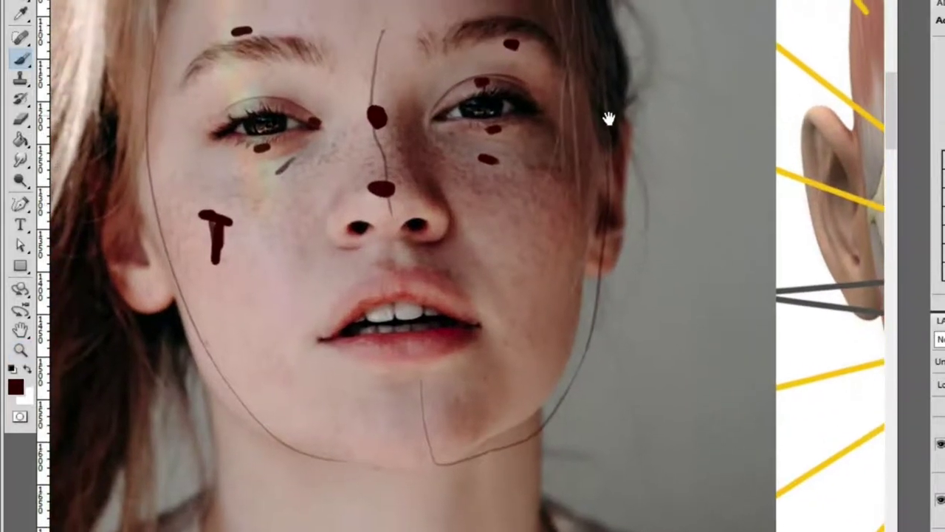
{"action": "scroll", "coordinate": [644, 137], "scroll_direction": "up", "scroll_amount": 3}
{"action": "scroll", "coordinate": [644, 137], "scroll_direction": "left", "scroll_amount": 4}
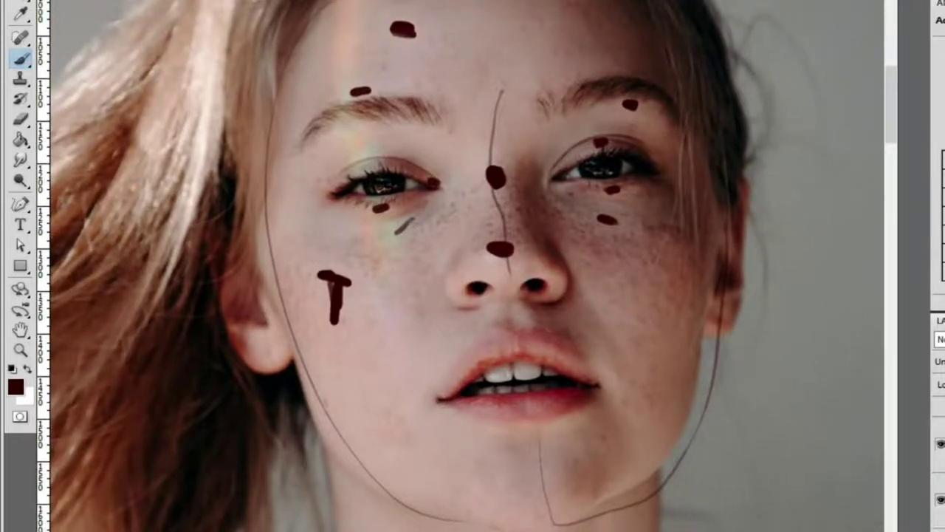
{"action": "left_click_drag", "start_coordinate": [680, 116], "coordinate": [685, 38]}
{"action": "key", "text": "z"}
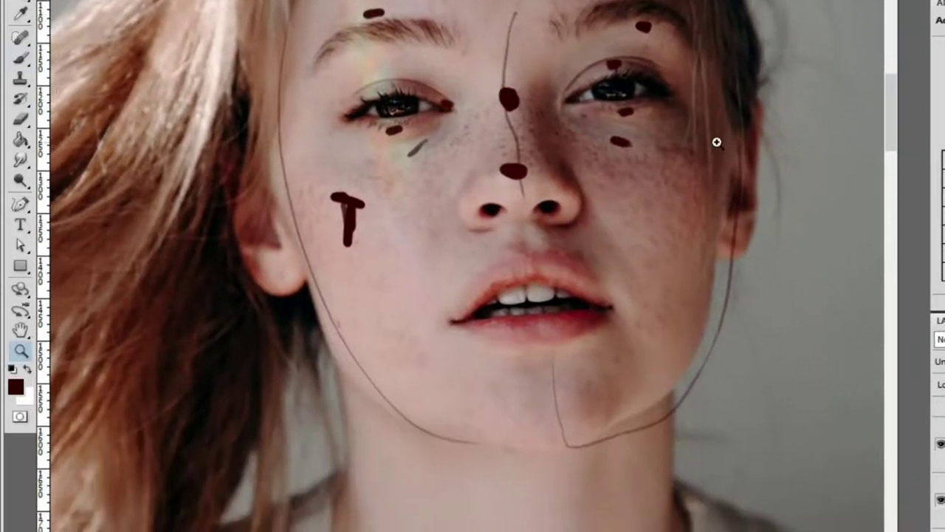
{"action": "left_click", "coordinate": [678, 145], "text": "alt"}
{"action": "left_click", "coordinate": [710, 144]}
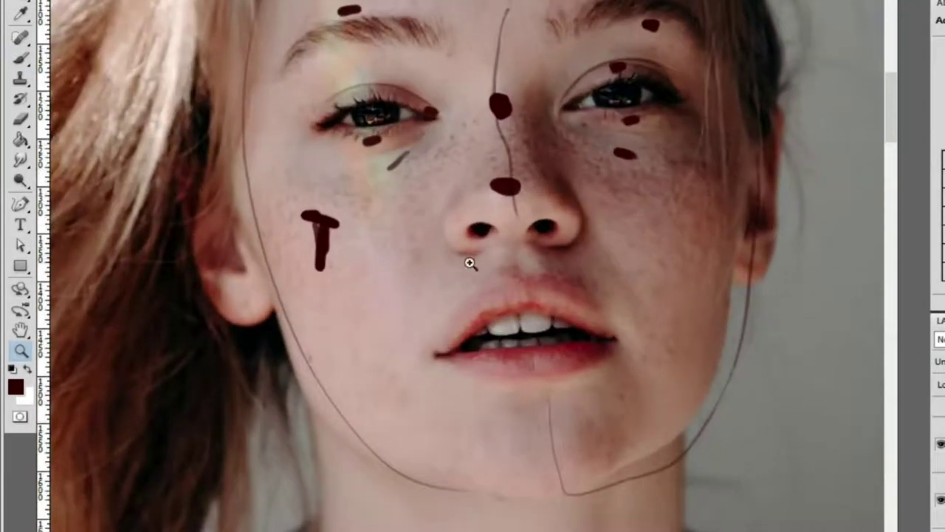
{"action": "left_click", "coordinate": [319, 268]}
{"action": "key", "text": "b"}
{"action": "left_click_drag", "start_coordinate": [373, 208], "coordinate": [384, 291]}
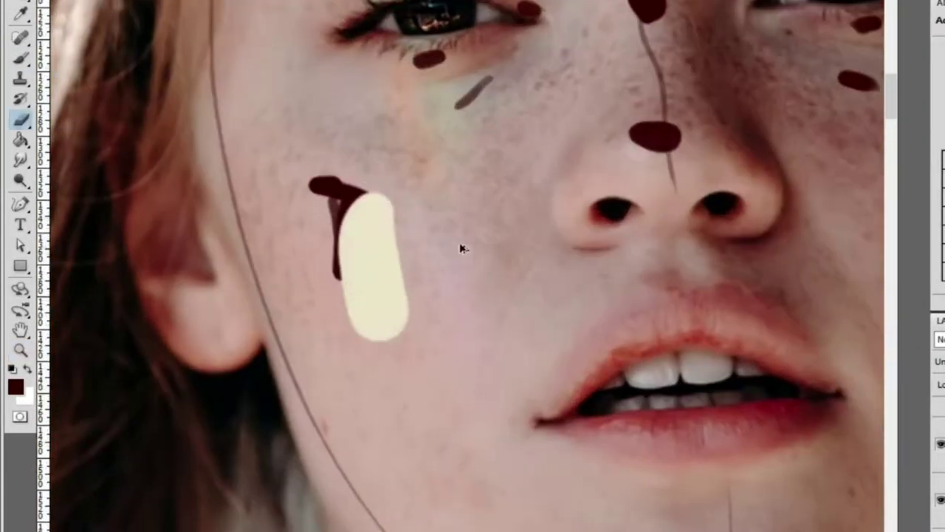
{"action": "key", "text": "ctrl+z"}
{"action": "left_click_drag", "start_coordinate": [696, 310], "coordinate": [592, 312]}
{"action": "scroll", "coordinate": [677, 319], "scroll_direction": "right", "scroll_amount": 5}
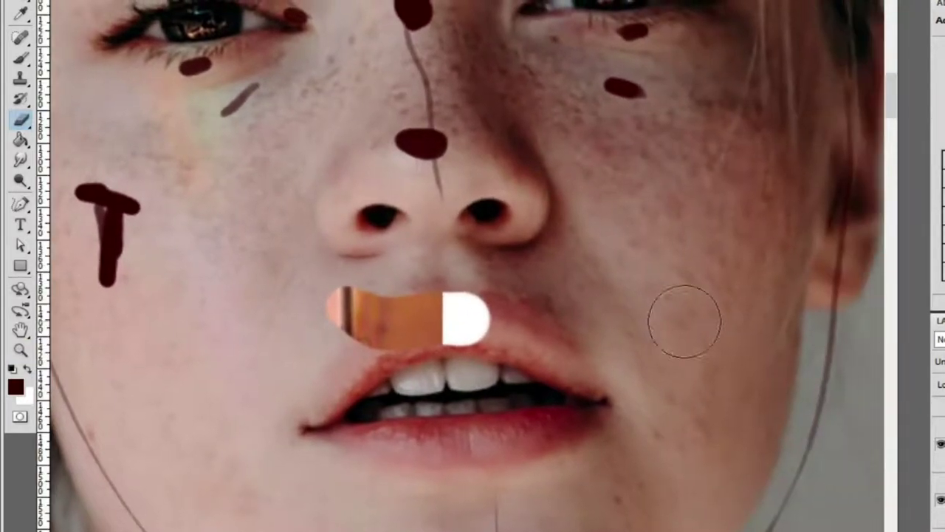
Mark the chin in the face photo with two short dark dots below the lower lip
{"action": "left_click", "coordinate": [678, 319], "text": "ctrl+alt"}
{"action": "left_click", "coordinate": [618, 513], "text": "ctrl"}
{"action": "left_click_drag", "start_coordinate": [539, 448], "coordinate": [559, 448]}
{"action": "left_click_drag", "start_coordinate": [622, 444], "coordinate": [643, 437]}
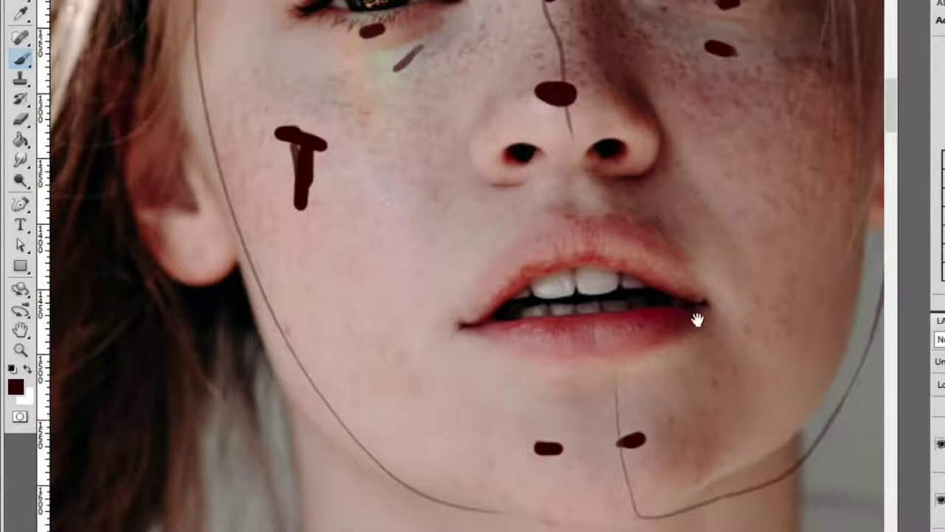
{"action": "left_click", "coordinate": [639, 281], "text": "ctrl+alt"}
{"action": "left_click", "coordinate": [648, 253], "text": "ctrl+alt"}
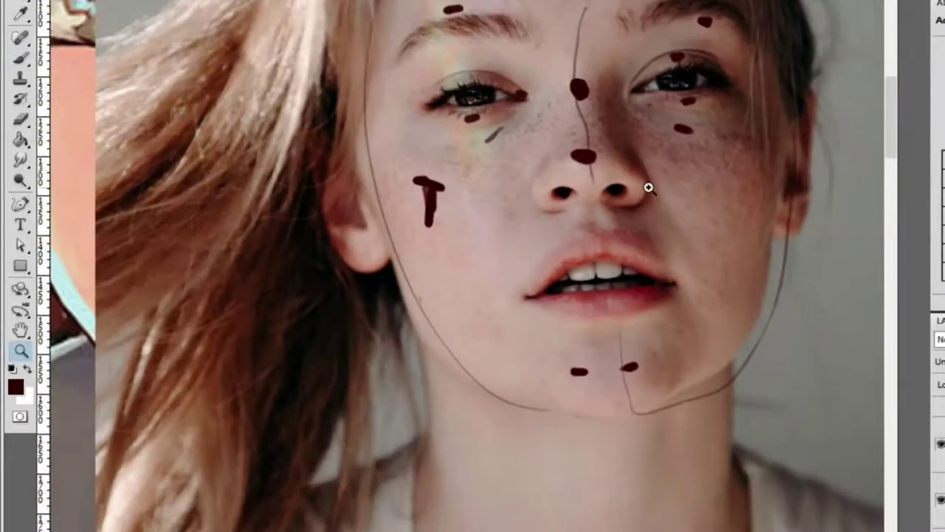
{"action": "left_click", "coordinate": [610, 198]}
{"action": "key", "text": "b"}
{"action": "left_click_drag", "start_coordinate": [478, 189], "coordinate": [500, 161]}
{"action": "key", "text": "ctrl+z"}
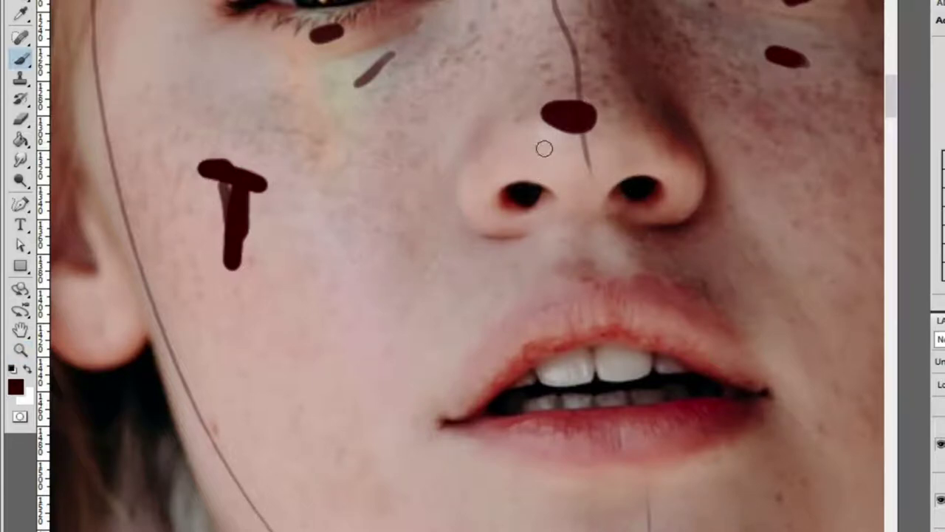
Mark the wing of the nose and the middle of the upper lip with short dark strokes on the photo and diagram
{"action": "key", "text": "h"}
{"action": "left_click_drag", "start_coordinate": [473, 192], "coordinate": [545, 276]}
{"action": "key", "text": "h"}
{"action": "left_click", "coordinate": [413, 254]}
{"action": "key", "text": "b"}
{"action": "mouse_move", "coordinate": [381, 219]}
{"action": "left_mouse_down"}
{"action": "mouse_move", "coordinate": [402, 208]}
{"action": "mouse_move", "coordinate": [403, 217]}
{"action": "mouse_move", "coordinate": [436, 214]}
{"action": "left_mouse_up"}
{"action": "key", "text": "z"}
{"action": "mouse_move", "coordinate": [418, 268]}
{"action": "left_mouse_down"}
{"action": "mouse_move", "coordinate": [386, 258]}
{"action": "mouse_move", "coordinate": [656, 284]}
{"action": "mouse_move", "coordinate": [632, 289]}
{"action": "left_mouse_up"}
{"action": "key", "text": "b"}
{"action": "key", "text": "z"}
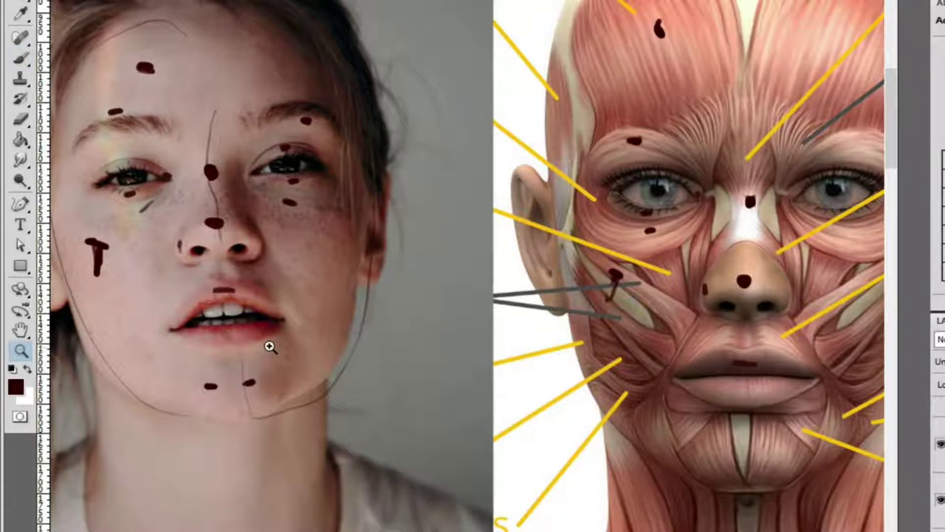
Mark the middle of the lower lip with a short dark stroke on both the face photo and the muscle diagram
{"action": "left_click", "coordinate": [259, 345]}
{"action": "key", "text": "b"}
{"action": "left_click_drag", "start_coordinate": [174, 323], "coordinate": [208, 322]}
{"action": "left_click_drag", "start_coordinate": [395, 332], "coordinate": [281, 316]}
{"action": "key", "text": "z"}
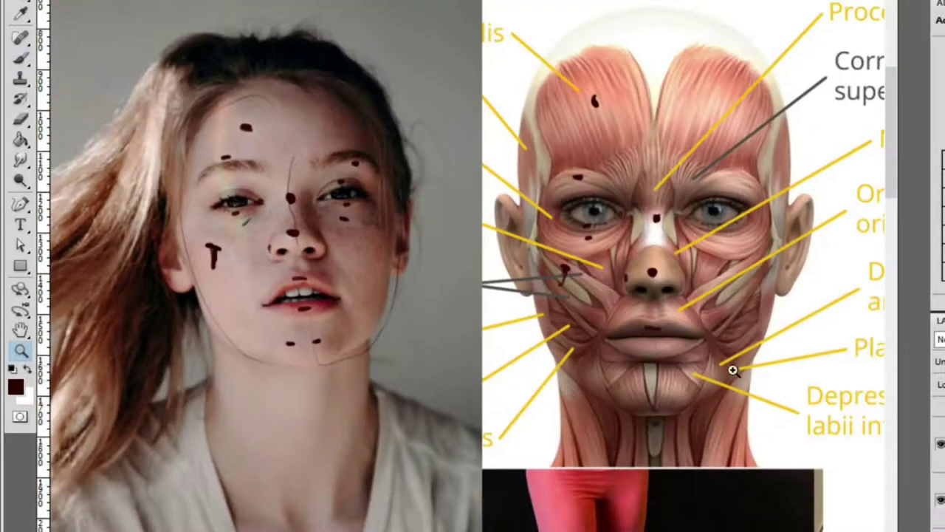
{"action": "left_click", "coordinate": [693, 407]}
{"action": "key", "text": "b"}
{"action": "left_click_drag", "start_coordinate": [629, 281], "coordinate": [656, 284]}
{"action": "left_click_drag", "start_coordinate": [399, 253], "coordinate": [739, 283]}
Try to circle one corner of the woman's mouth in the photo
{"action": "key", "text": "ctrl+0"}
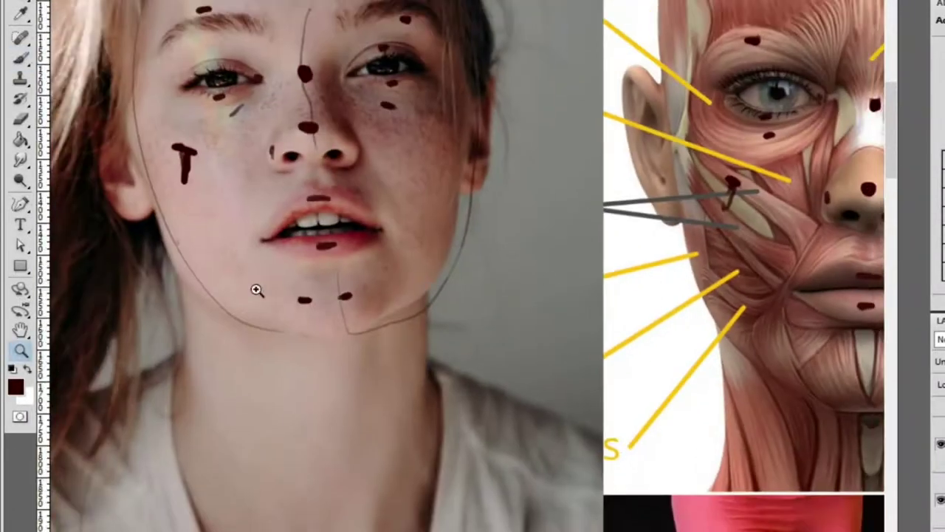
{"action": "left_click", "coordinate": [289, 285]}
{"action": "left_click_drag", "start_coordinate": [419, 180], "coordinate": [408, 195]}
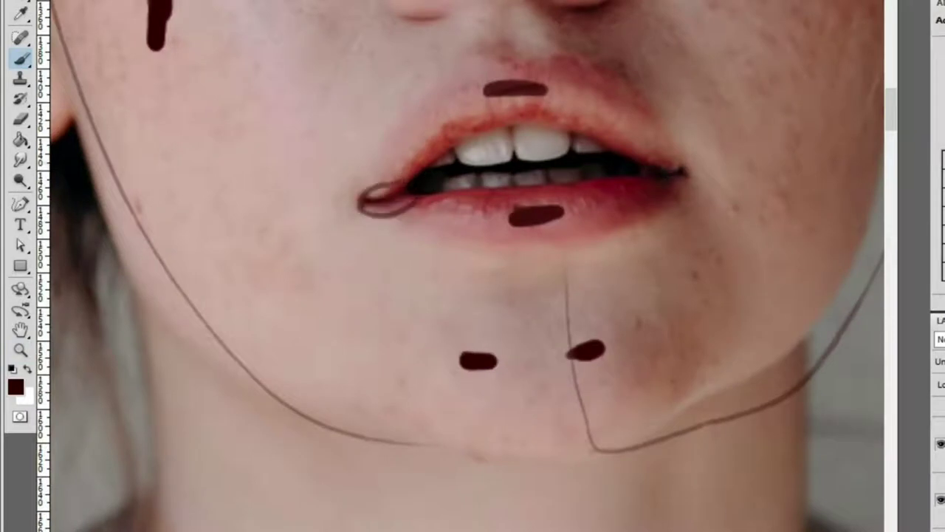
{"action": "key", "text": "ctrl+z"}
{"action": "scroll", "coordinate": [372, 196], "scroll_direction": "up", "scroll_amount": 2}
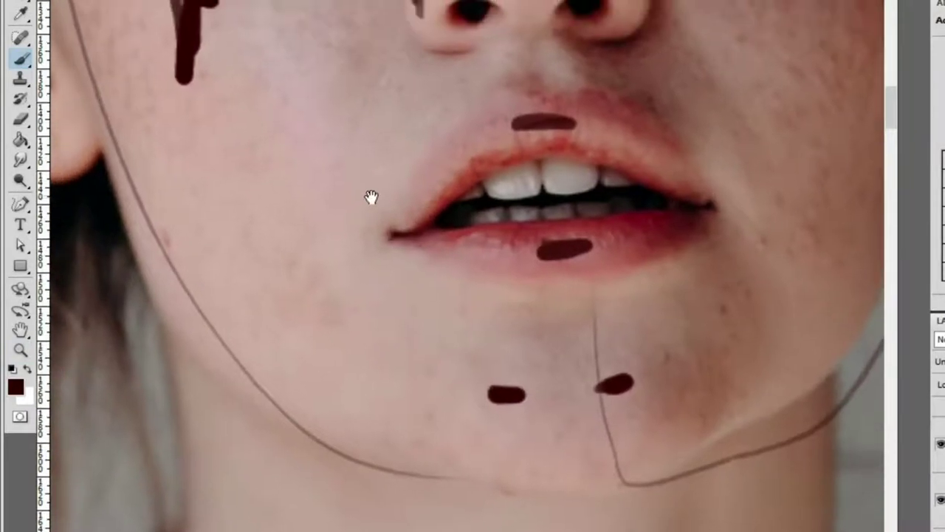
{"action": "key", "text": "ctrl+0"}
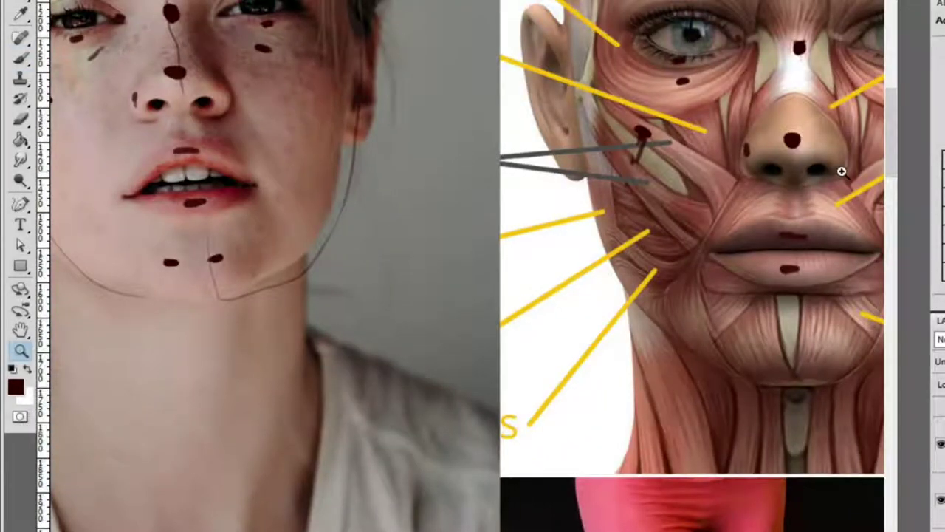
Mark two small dark dots between the nostrils and the upper lip on the muscle diagram and the face photo
{"action": "left_click", "coordinate": [840, 173]}
{"action": "left_click", "coordinate": [705, 236]}
{"action": "left_click", "coordinate": [786, 236]}
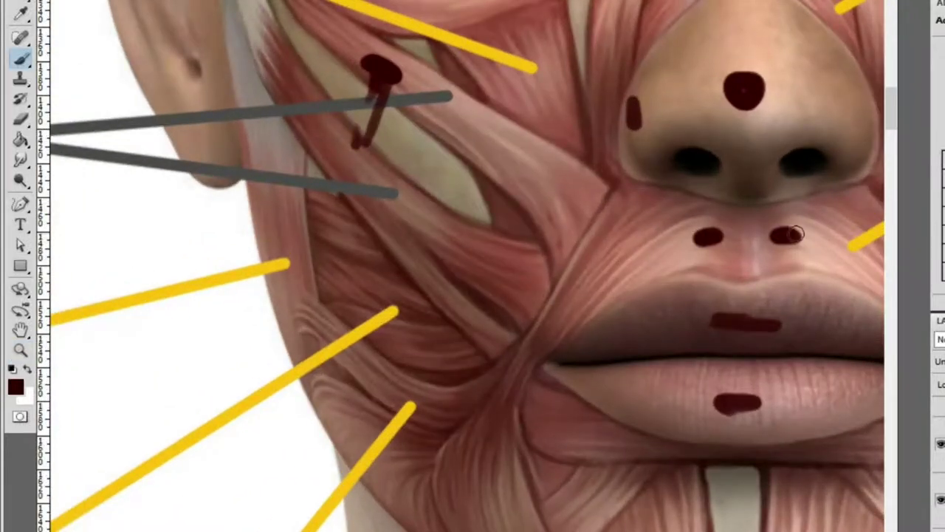
{"action": "key", "text": "z"}
{"action": "left_click", "coordinate": [794, 233], "text": "alt"}
{"action": "left_click", "coordinate": [626, 242], "text": "alt"}
{"action": "left_click", "coordinate": [369, 243]}
{"action": "left_click", "coordinate": [439, 207]}
{"action": "key", "text": "b"}
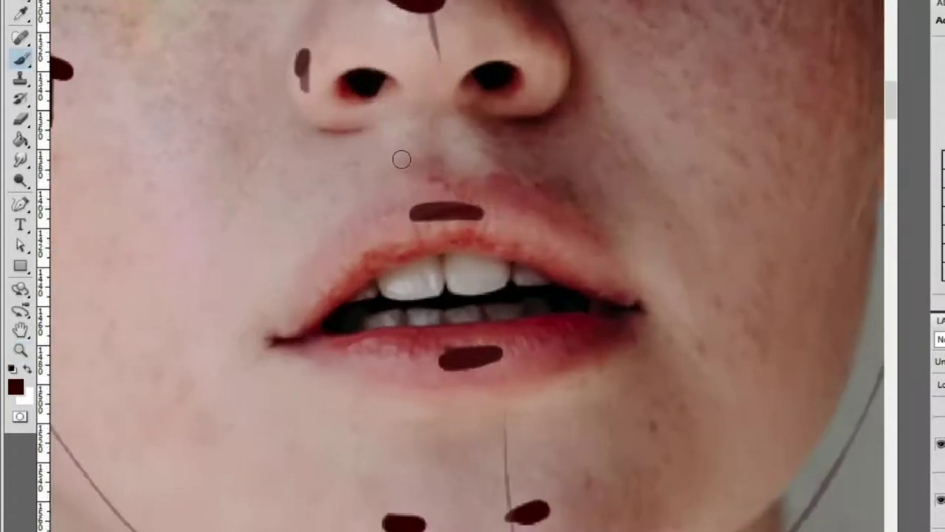
{"action": "left_click_drag", "start_coordinate": [386, 153], "coordinate": [407, 149]}
{"action": "mouse_move", "coordinate": [465, 149]}
{"action": "left_mouse_down"}
{"action": "mouse_move", "coordinate": [482, 146]}
{"action": "mouse_move", "coordinate": [416, 229]}
{"action": "mouse_move", "coordinate": [517, 135]}
{"action": "left_mouse_up"}
Try to circle the area between the nose and the upper lip in the face photo
{"action": "key", "text": "z"}
{"action": "left_click", "coordinate": [477, 155], "text": "alt"}
{"action": "left_click", "coordinate": [476, 172]}
{"action": "key", "text": "b"}
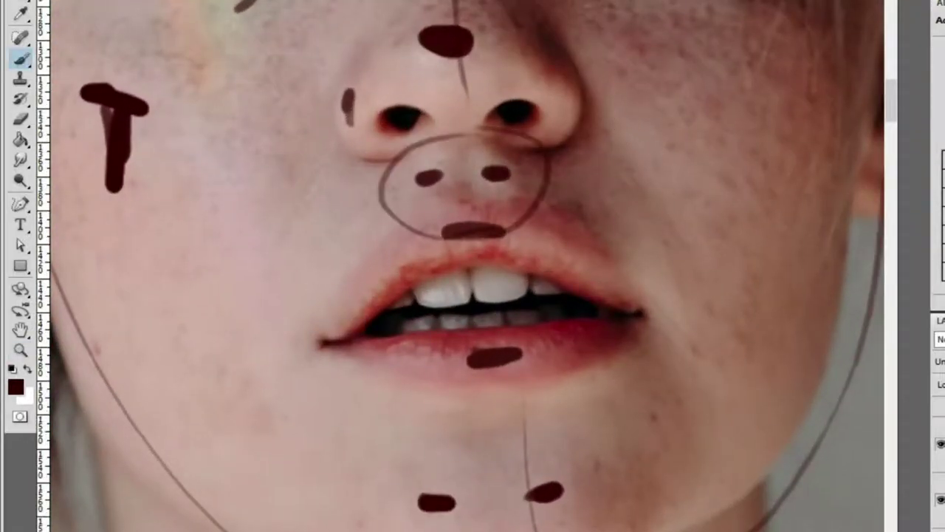
{"action": "key", "text": "ctrl+z"}
Try to circle the muscle junction beside one mouth corner on the diagram
{"action": "key", "text": "z"}
{"action": "left_click", "coordinate": [668, 296], "text": "alt"}
{"action": "scroll", "coordinate": [625, 271], "scroll_direction": "right", "scroll_amount": 10}
{"action": "left_click", "coordinate": [639, 240]}
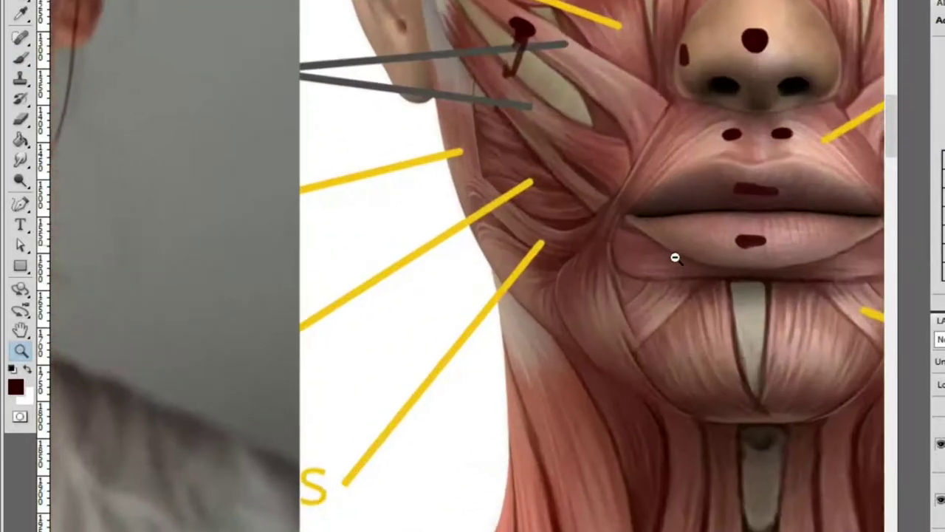
{"action": "left_click", "coordinate": [675, 257], "text": "alt"}
{"action": "left_click", "coordinate": [601, 227], "text": "alt"}
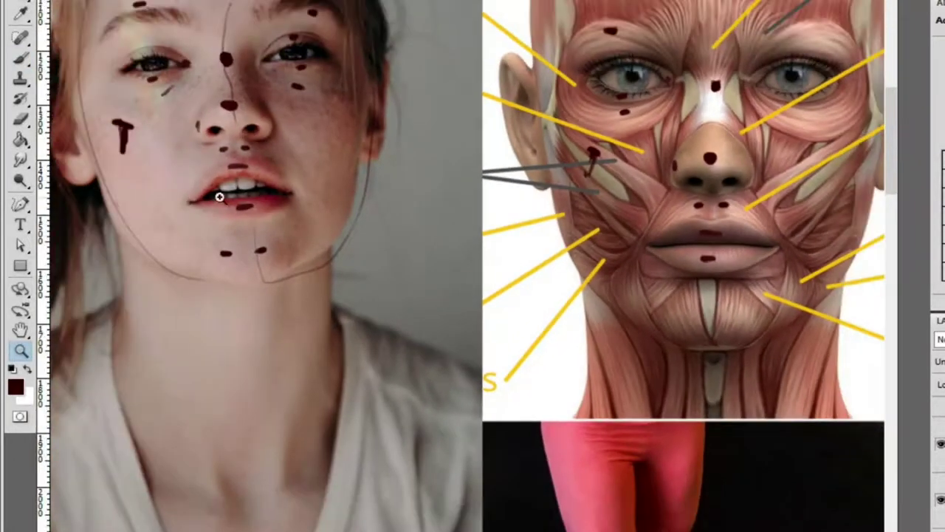
{"action": "left_click", "coordinate": [785, 252]}
{"action": "key", "text": "b"}
{"action": "mouse_move", "coordinate": [768, 222]}
{"action": "left_mouse_down"}
{"action": "mouse_move", "coordinate": [851, 265]}
{"action": "mouse_move", "coordinate": [806, 202]}
{"action": "left_mouse_up"}
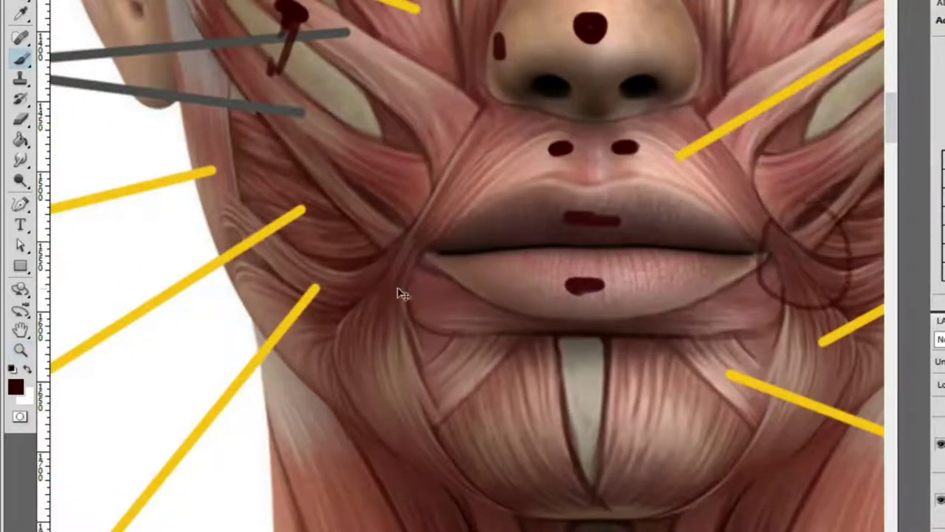
{"action": "key", "text": "ctrl+z"}
Try circling the muscle junction beside the opposite mouth corner on the diagram and compare it with the photo
{"action": "left_click_drag", "start_coordinate": [426, 221], "coordinate": [430, 230]}
{"action": "key", "text": "z"}
{"action": "left_click", "coordinate": [597, 259], "text": "alt"}
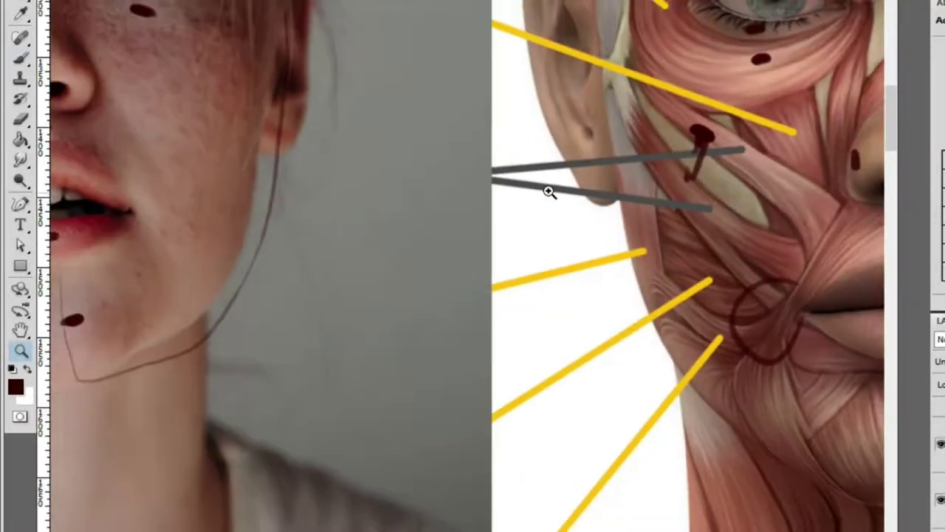
{"action": "left_click", "coordinate": [548, 192], "text": "alt"}
{"action": "left_click", "coordinate": [504, 207]}
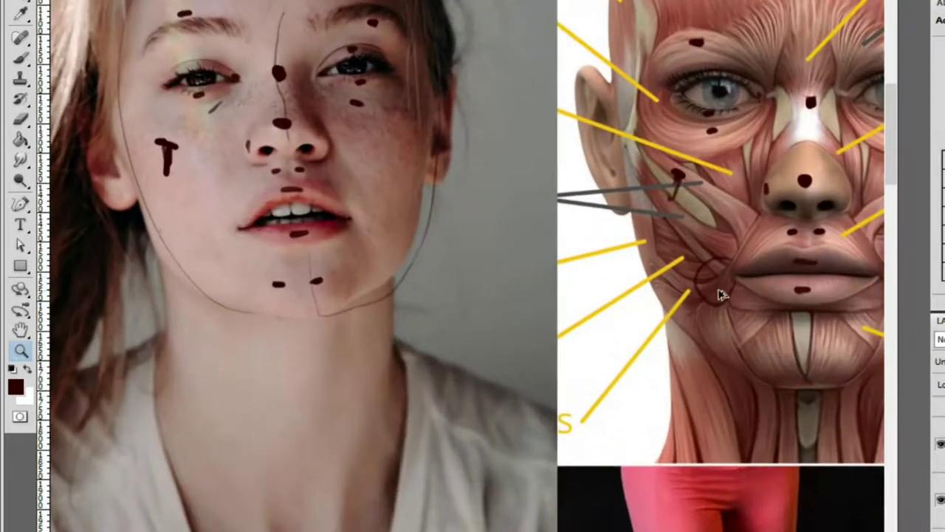
{"action": "left_click", "coordinate": [808, 281]}
{"action": "left_click", "coordinate": [720, 281]}
{"action": "key", "text": "b"}
{"action": "key", "text": "z"}
{"action": "left_click", "coordinate": [690, 274], "text": "alt"}
{"action": "key", "text": "b"}
{"action": "mouse_move", "coordinate": [620, 314]}
{"action": "left_mouse_down"}
{"action": "mouse_move", "coordinate": [702, 273]}
{"action": "mouse_move", "coordinate": [669, 310]}
{"action": "left_mouse_up"}
{"action": "key", "text": "z"}
{"action": "left_click", "coordinate": [672, 309], "text": "alt"}
{"action": "left_click", "coordinate": [526, 200], "text": "alt"}
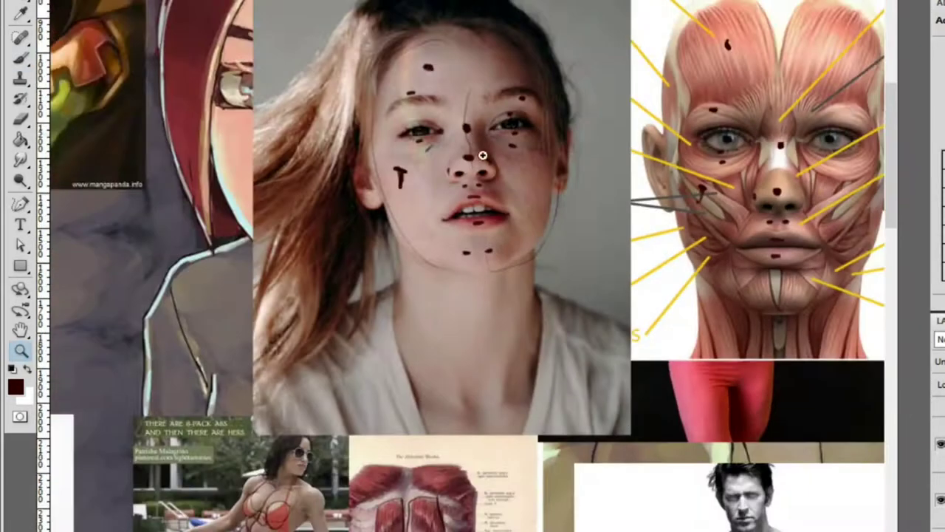
Try marking the cheeks beside both mouth corners in the photo with large dark dots
{"action": "left_click", "coordinate": [608, 219]}
{"action": "key", "text": "b"}
{"action": "left_click_drag", "start_coordinate": [600, 288], "coordinate": [635, 292]}
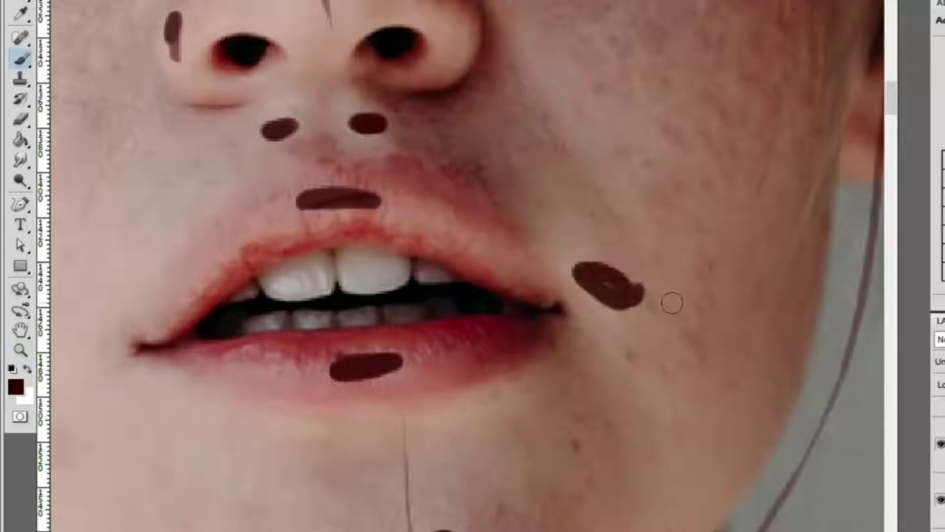
{"action": "key", "text": "z"}
{"action": "left_click", "coordinate": [662, 270], "text": "alt"}
{"action": "left_click", "coordinate": [356, 350]}
{"action": "key", "text": "b"}
{"action": "left_click_drag", "start_coordinate": [362, 274], "coordinate": [369, 314]}
{"action": "key", "text": "z"}
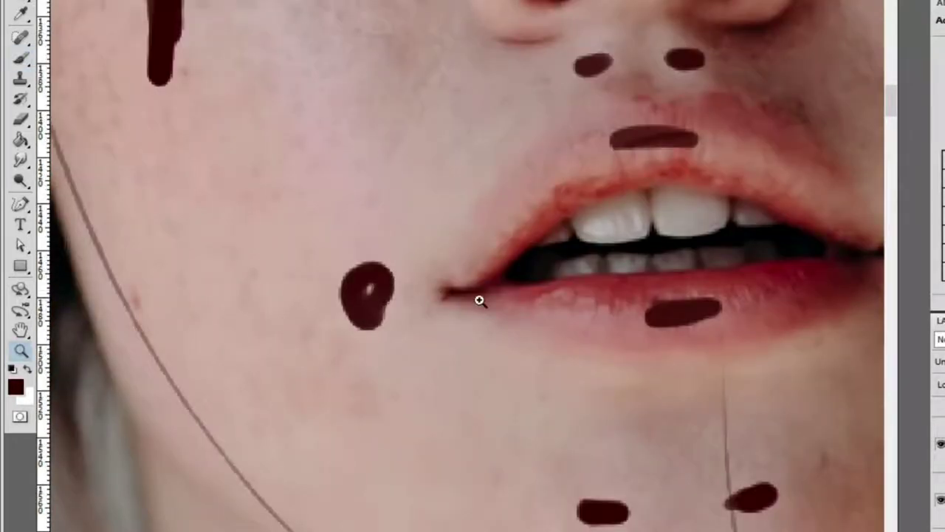
{"action": "left_click", "coordinate": [458, 302], "text": "alt"}
Check the muscle junctions around the mouth on the diagram and undo the dots beside the mouth in the photo
{"action": "key", "text": "b"}
{"action": "mouse_move", "coordinate": [650, 74]}
{"action": "left_mouse_down"}
{"action": "mouse_move", "coordinate": [377, 61]}
{"action": "mouse_move", "coordinate": [236, 5]}
{"action": "left_mouse_up"}
{"action": "key", "text": "z"}
{"action": "left_click", "coordinate": [684, 255]}
{"action": "key", "text": "b"}
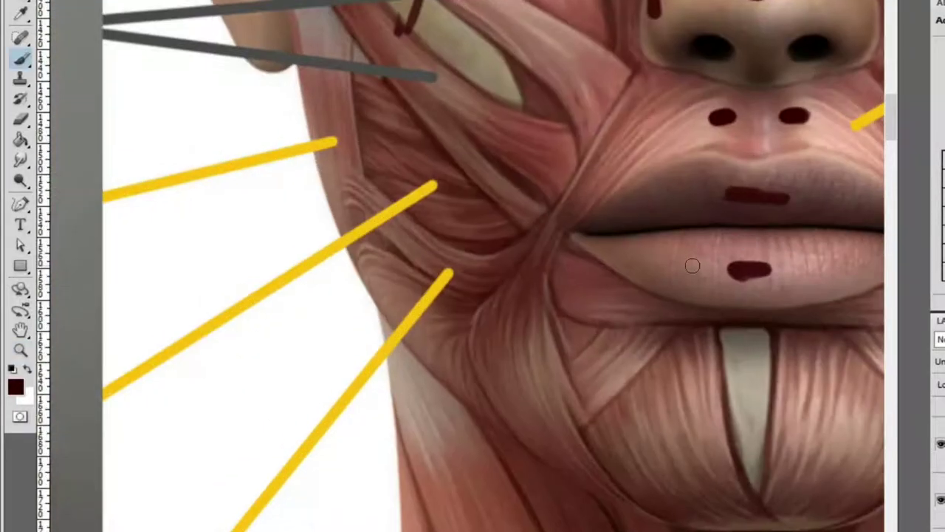
{"action": "key", "text": "z"}
{"action": "left_click", "coordinate": [664, 269], "text": "alt"}
{"action": "left_click", "coordinate": [300, 207]}
{"action": "left_click", "coordinate": [481, 243]}
{"action": "key", "text": "ctrl+z"}
{"action": "key", "text": "ctrl+r"}
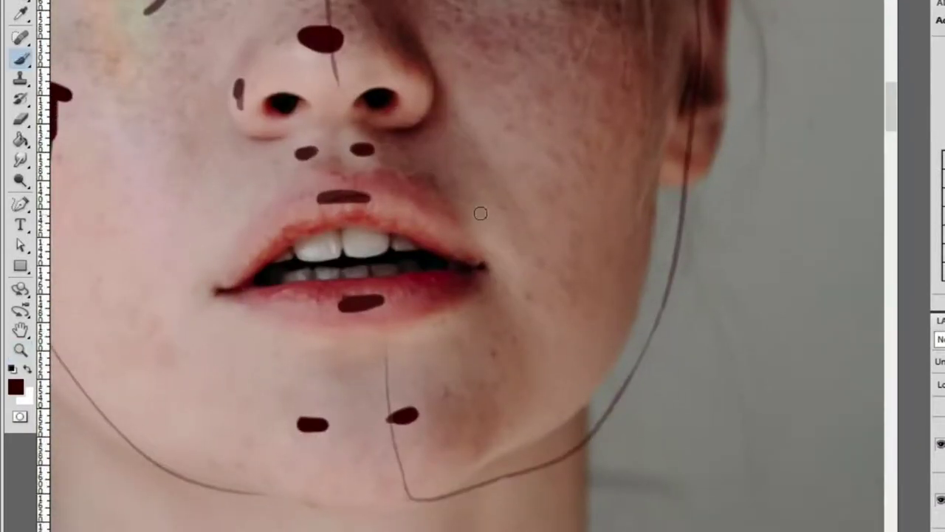
Mark a dark dot just above each mouth corner on the face photo and the muscle diagram
{"action": "left_click", "coordinate": [483, 215]}
{"action": "left_click", "coordinate": [204, 241]}
{"action": "key", "text": "z"}
{"action": "left_click", "coordinate": [330, 166], "text": "alt"}
{"action": "left_click", "coordinate": [330, 165], "text": "alt"}
{"action": "left_click", "coordinate": [566, 186]}
{"action": "key", "text": "b"}
{"action": "left_click", "coordinate": [673, 222]}
{"action": "key", "text": "ctrl+plus"}
{"action": "left_click_drag", "start_coordinate": [768, 209], "coordinate": [641, 204]}
{"action": "left_click", "coordinate": [739, 179]}
Examine the mouth and chin landmarks on the face photo against the muscle diagram
{"action": "key", "text": "z"}
{"action": "left_click", "coordinate": [729, 228], "text": "alt"}
{"action": "left_click", "coordinate": [560, 299], "text": "alt"}
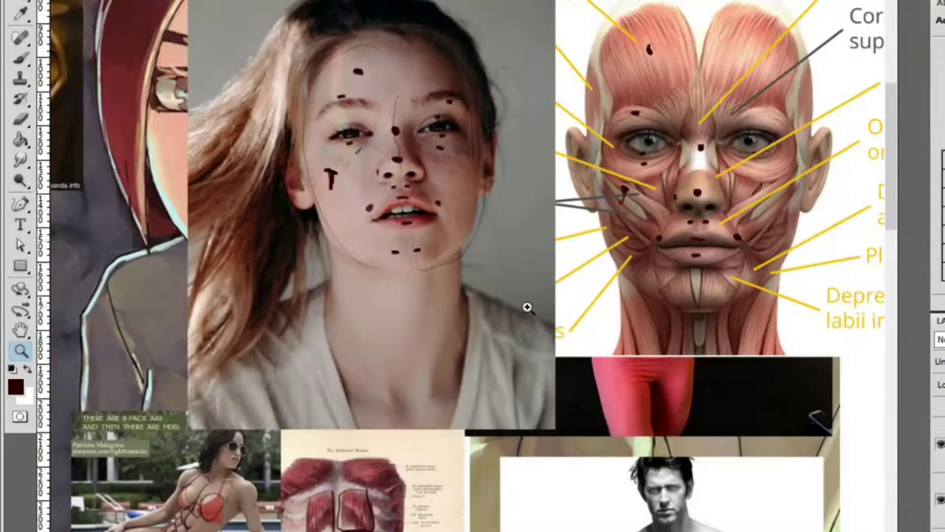
{"action": "left_click", "coordinate": [366, 235]}
{"action": "left_click", "coordinate": [402, 218]}
{"action": "left_click", "coordinate": [413, 111]}
{"action": "left_click", "coordinate": [365, 177], "text": "alt"}
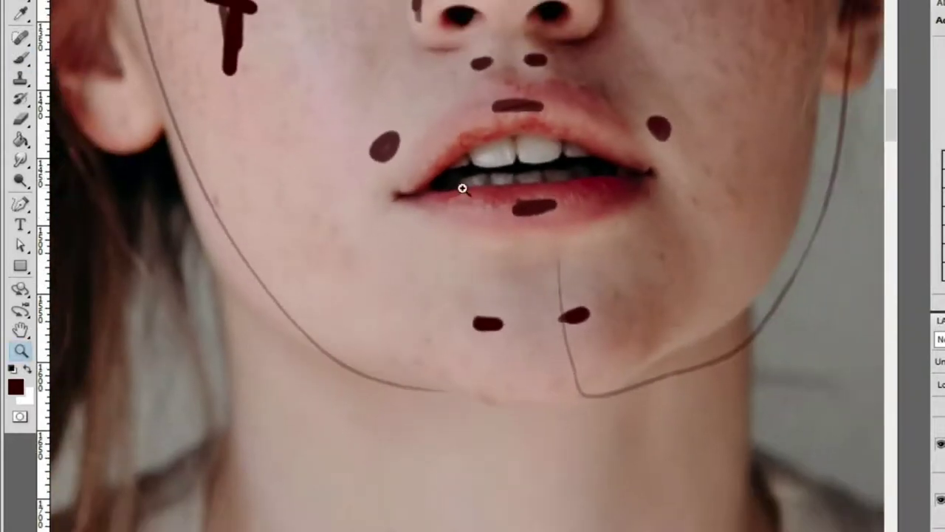
{"action": "left_click_drag", "start_coordinate": [721, 235], "coordinate": [549, 268]}
{"action": "left_click", "coordinate": [542, 279]}
{"action": "key", "text": "b"}
{"action": "mouse_move", "coordinate": [465, 158]}
{"action": "left_mouse_down"}
{"action": "mouse_move", "coordinate": [581, 215]}
{"action": "mouse_move", "coordinate": [566, 247]}
{"action": "mouse_move", "coordinate": [772, 229]}
{"action": "mouse_move", "coordinate": [650, 197]}
{"action": "left_mouse_up"}
{"action": "key", "text": "z"}
{"action": "key", "text": "b"}
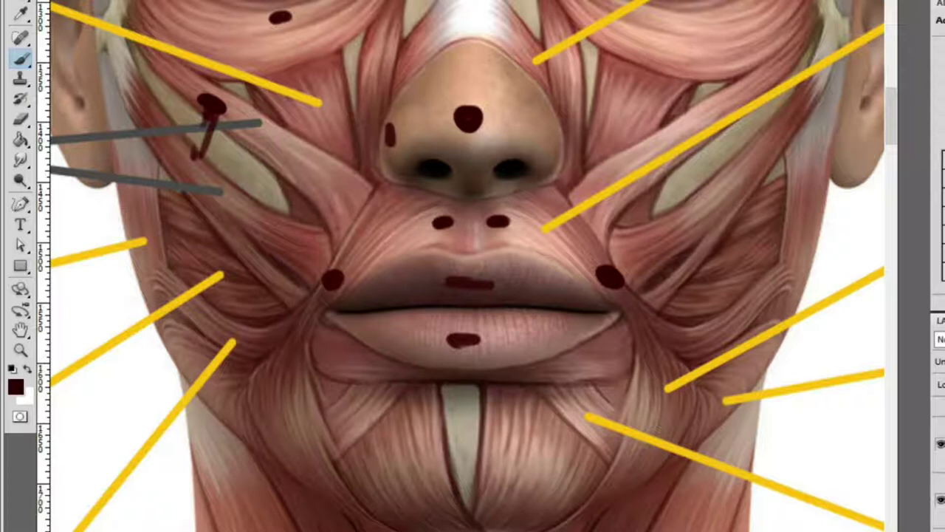
Move the grey anatomical head reference onto the blank canvas beside the muscle diagram
{"action": "scroll", "coordinate": [775, 173], "scroll_direction": "down", "scroll_amount": 5}
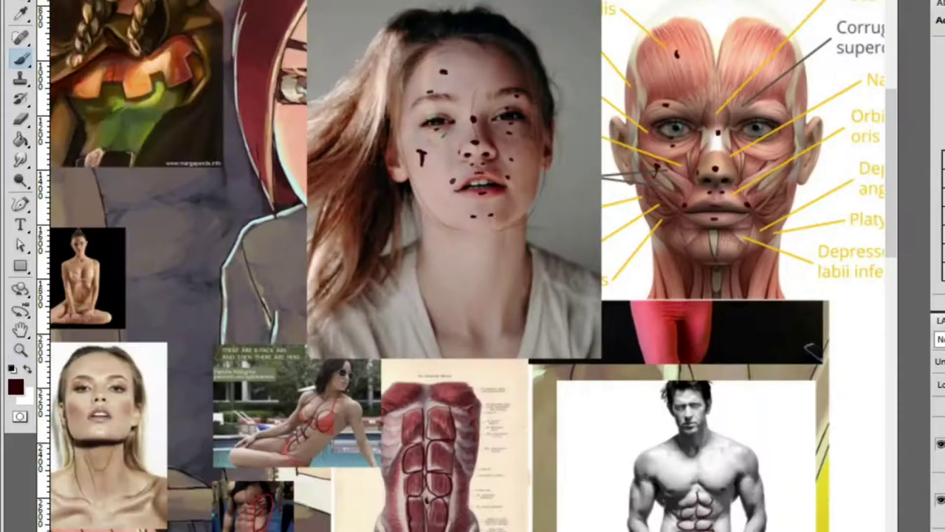
{"action": "key", "text": "z"}
{"action": "scroll", "coordinate": [460, 199], "scroll_direction": "down", "scroll_amount": 3}
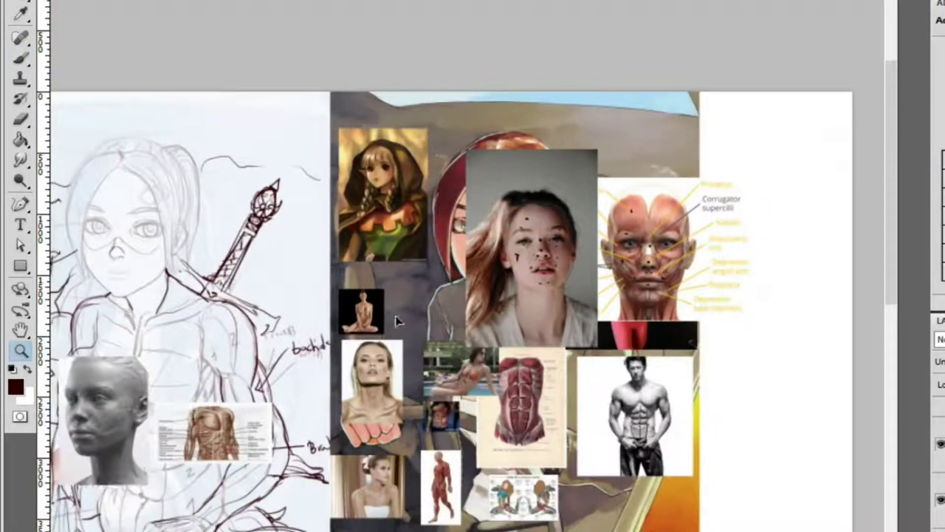
{"action": "mouse_move", "coordinate": [657, 292]}
{"action": "left_mouse_down"}
{"action": "mouse_move", "coordinate": [722, 307]}
{"action": "mouse_move", "coordinate": [737, 320]}
{"action": "left_mouse_up"}
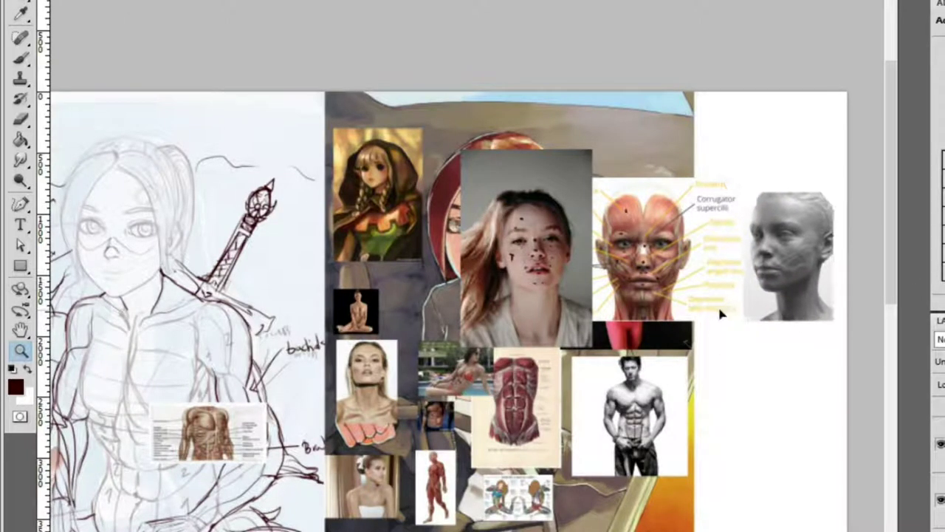
Try to outline the front edge of the bumpy gland on the grey head's cheek
{"action": "scroll", "coordinate": [887, 310], "scroll_direction": "up", "scroll_amount": 2}
{"action": "scroll", "coordinate": [894, 314], "scroll_direction": "up", "scroll_amount": 2}
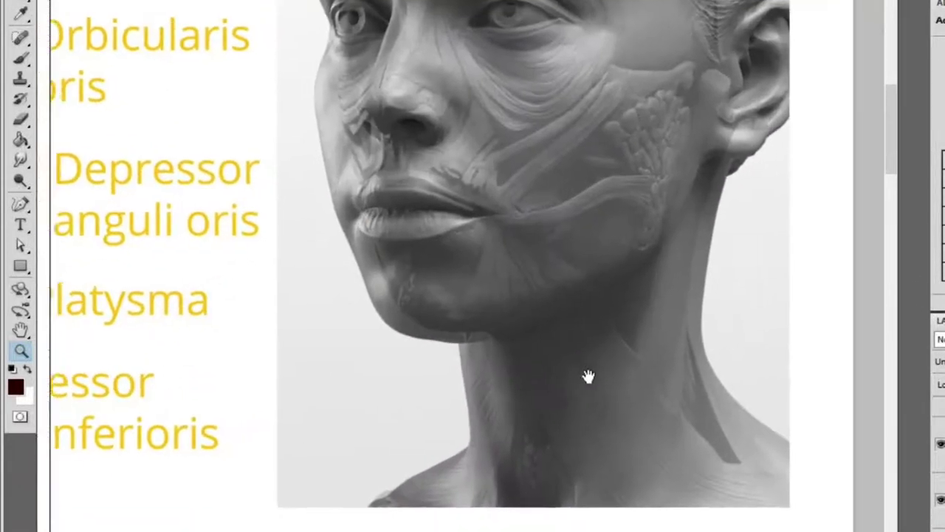
{"action": "scroll", "coordinate": [687, 177], "scroll_direction": "up", "scroll_amount": 3}
{"action": "scroll", "coordinate": [712, 194], "scroll_direction": "down", "scroll_amount": 5}
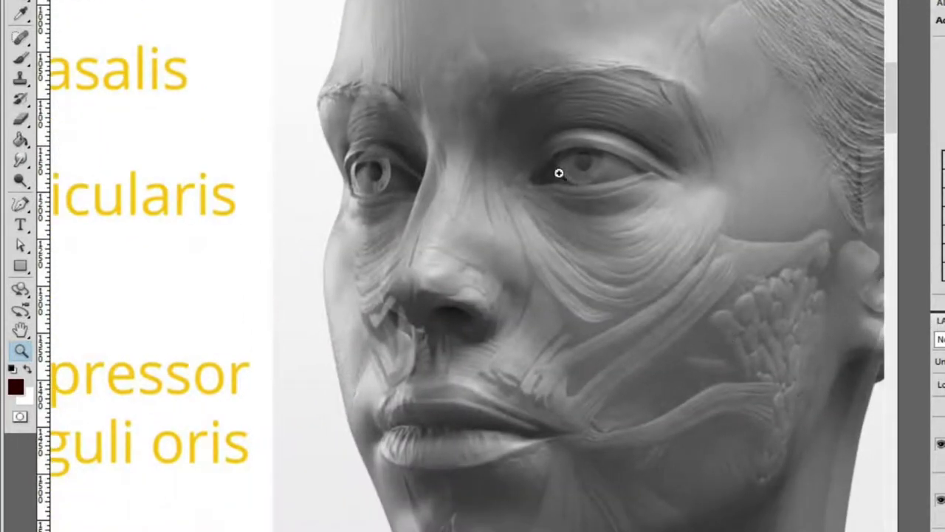
{"action": "key", "text": "b"}
{"action": "left_click_drag", "start_coordinate": [768, 294], "coordinate": [713, 364]}
{"action": "key", "text": "z"}
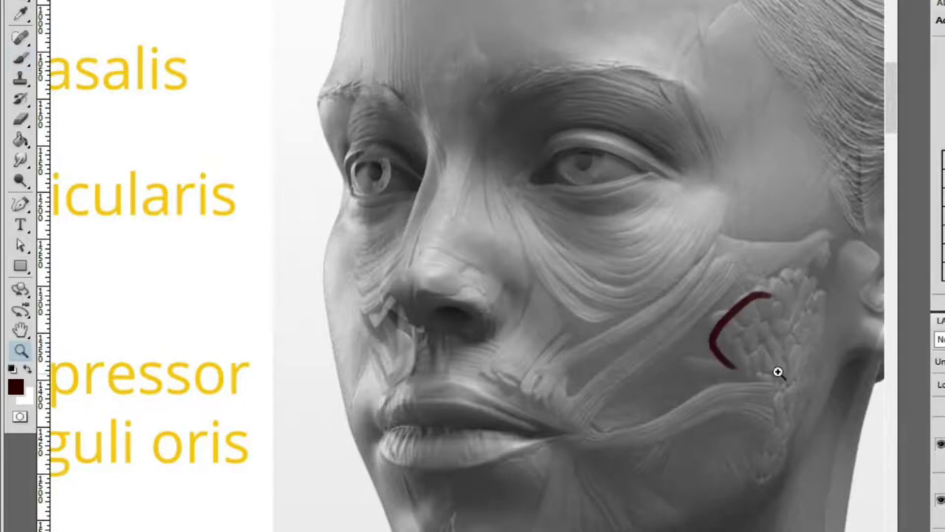
{"action": "left_click", "coordinate": [731, 310]}
{"action": "key", "text": "ctrl+z"}
Try to trace a larger outline around the gland and rear jaw area on the grey head
{"action": "key", "text": "b"}
{"action": "mouse_move", "coordinate": [674, 264]}
{"action": "left_mouse_down"}
{"action": "mouse_move", "coordinate": [605, 325]}
{"action": "mouse_move", "coordinate": [664, 418]}
{"action": "left_mouse_up"}
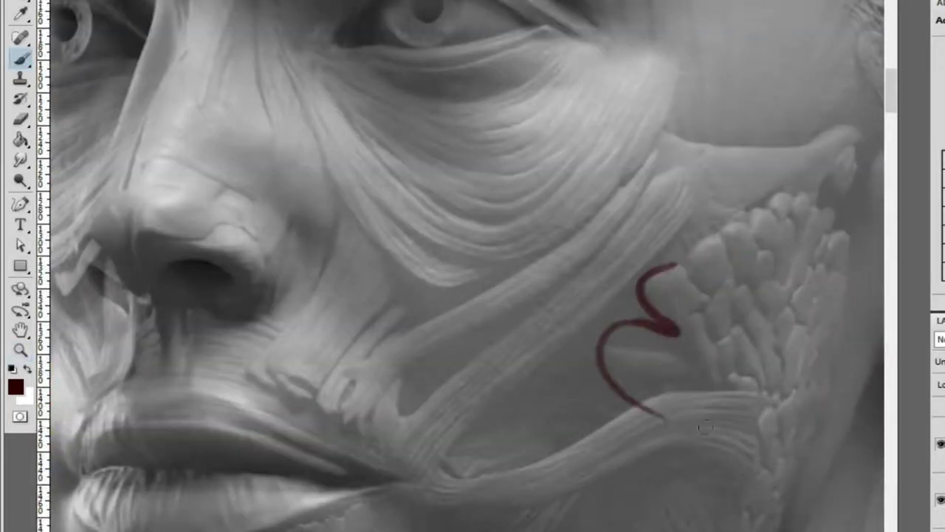
{"action": "left_click_drag", "start_coordinate": [739, 454], "coordinate": [714, 529]}
{"action": "mouse_move", "coordinate": [799, 530]}
{"action": "left_mouse_down"}
{"action": "mouse_move", "coordinate": [813, 201]}
{"action": "mouse_move", "coordinate": [691, 251]}
{"action": "left_mouse_up"}
{"action": "key", "text": "ctrl+alt+z"}
{"action": "key", "text": "ctrl+alt+z"}
{"action": "key", "text": "ctrl+alt+z"}
{"action": "key", "text": "ctrl+alt+z"}
{"action": "key", "text": "ctrl+alt+z"}
Mark a dark red dot on the grey head's far cheek, just above the mouth corner
{"action": "left_click_drag", "start_coordinate": [512, 332], "coordinate": [666, 340]}
{"action": "key", "text": "z"}
{"action": "left_click", "coordinate": [648, 292], "text": "alt"}
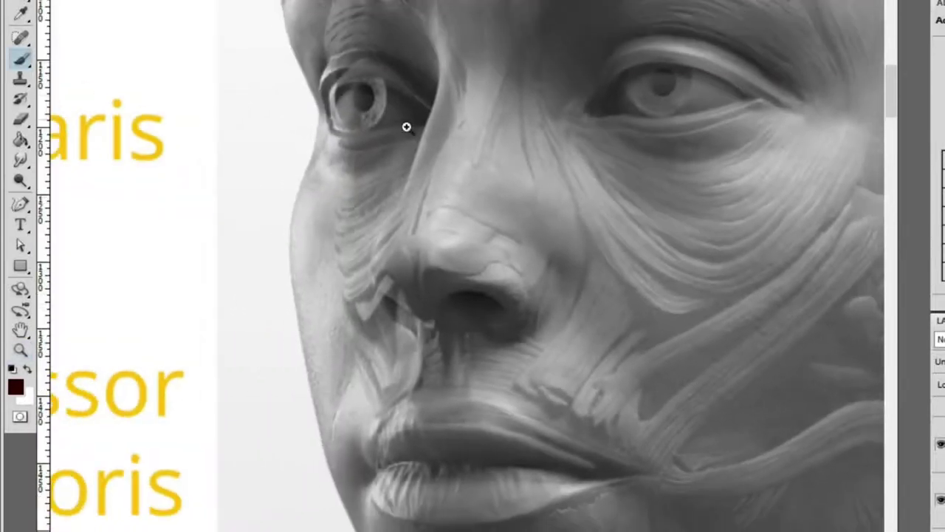
{"action": "left_click_drag", "start_coordinate": [553, 312], "coordinate": [482, 87]}
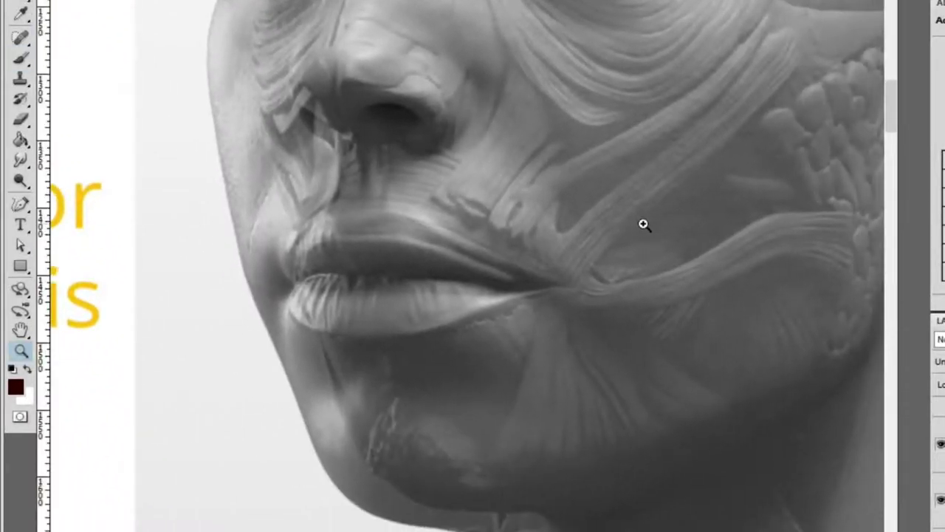
{"action": "left_click", "coordinate": [645, 227], "text": "alt"}
{"action": "key", "text": "b"}
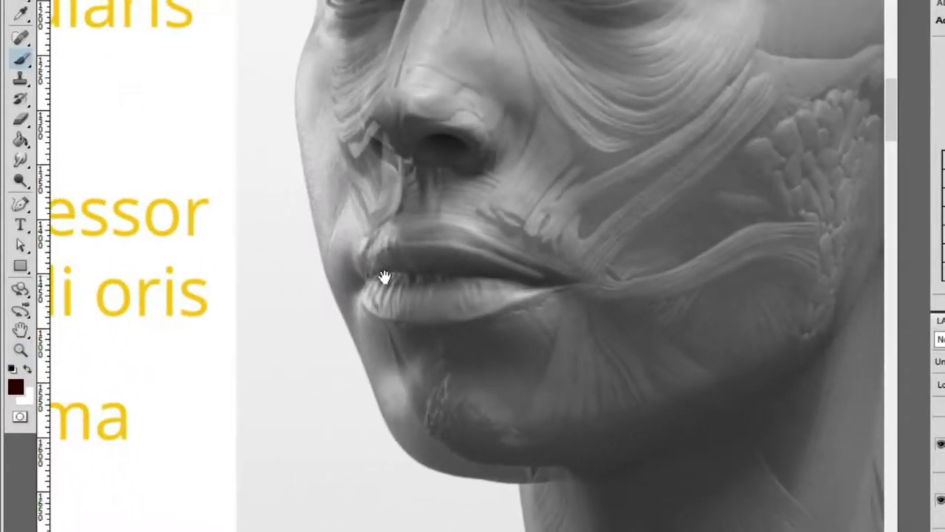
{"action": "scroll", "coordinate": [502, 184], "scroll_direction": "up", "scroll_amount": 3}
{"action": "left_click", "coordinate": [505, 116]}
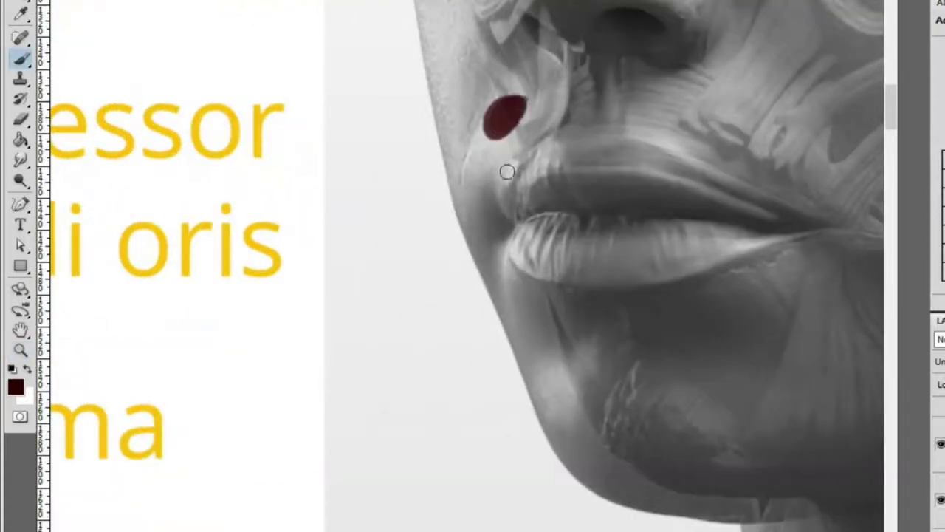
Try marking large dark red dots on the grey head's far jaw edge, near cheek and above its upper lip
{"action": "left_click_drag", "start_coordinate": [469, 214], "coordinate": [473, 217]}
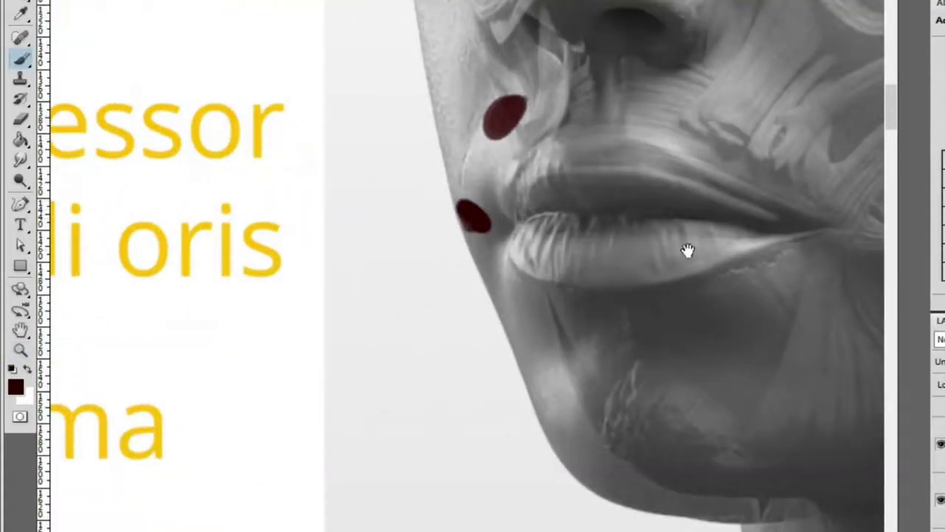
{"action": "left_click_drag", "start_coordinate": [661, 248], "coordinate": [476, 198]}
{"action": "left_click", "coordinate": [727, 166]}
{"action": "left_click", "coordinate": [597, 103]}
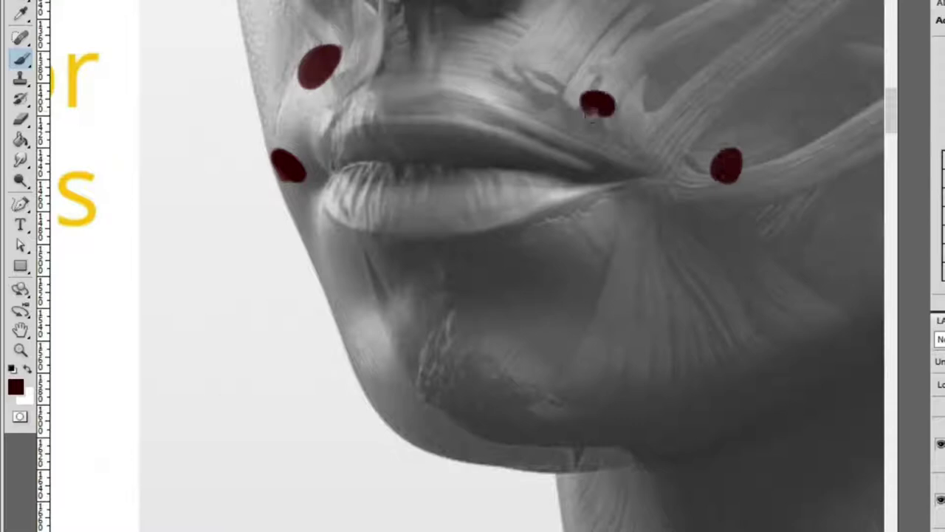
{"action": "left_click", "coordinate": [325, 238]}
Undo the large dark red dots around the grey head's mouth
{"action": "key", "text": "e"}
{"action": "mouse_move", "coordinate": [286, 169]}
{"action": "left_mouse_down"}
{"action": "mouse_move", "coordinate": [302, 138]}
{"action": "mouse_move", "coordinate": [296, 118]}
{"action": "left_mouse_up"}
{"action": "key", "text": "ctrl+alt+z"}
{"action": "key", "text": "ctrl+alt+z"}
{"action": "key", "text": "ctrl+alt+z"}
{"action": "key", "text": "ctrl+alt+z"}
{"action": "key", "text": "ctrl+alt+z"}
{"action": "key", "text": "ctrl+alt+z"}
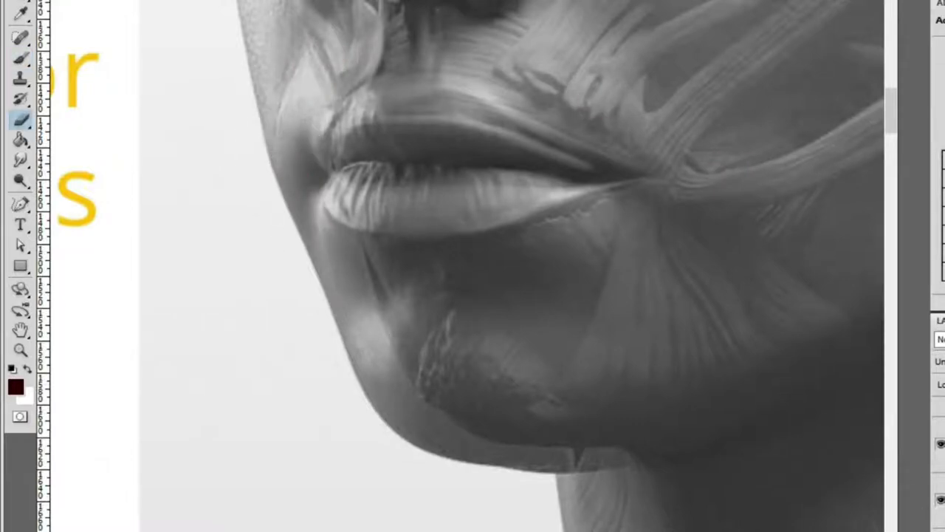
With a smaller brush, mark three dark red dots down the grey head's far cheek, mouth side and chin edge
{"action": "key", "text": "b"}
{"action": "key", "text": "bracketleft"}
{"action": "key", "text": "bracketleft"}
{"action": "key", "text": "bracketleft"}
{"action": "key", "text": "bracketleft"}
{"action": "key", "text": "bracketleft"}
{"action": "key", "text": "bracketleft"}
{"action": "left_click", "coordinate": [314, 64]}
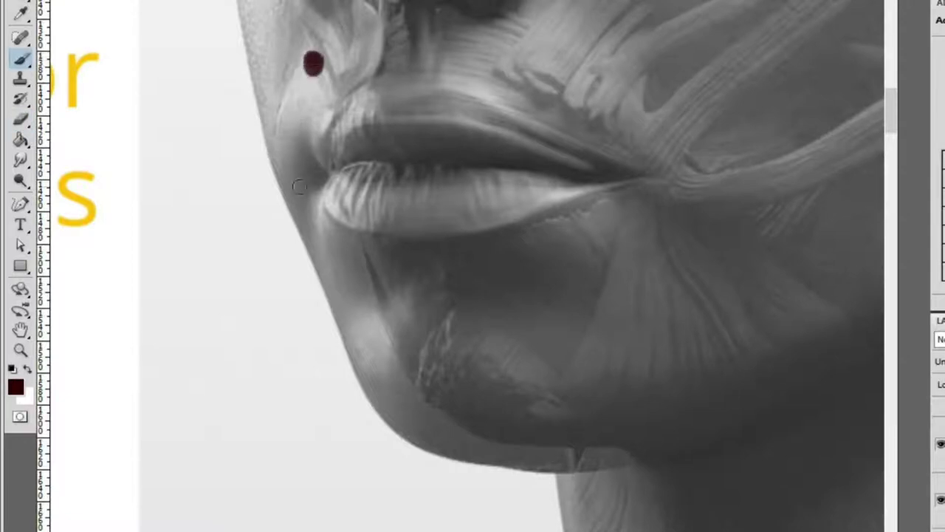
{"action": "left_click", "coordinate": [286, 173]}
{"action": "left_click_drag", "start_coordinate": [330, 272], "coordinate": [323, 233]}
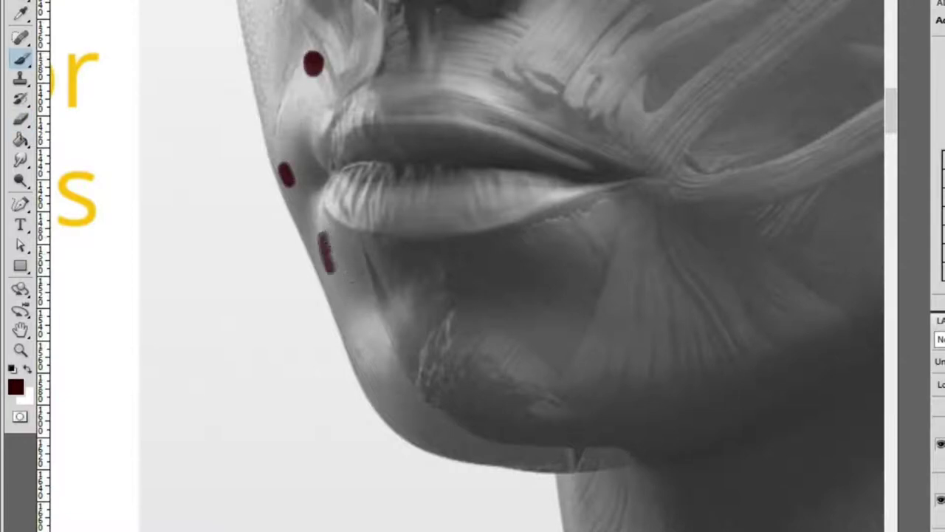
Mark matching dark red dots below, beside and above the near mouth corner of the grey head
{"action": "left_click", "coordinate": [634, 264]}
{"action": "left_click", "coordinate": [713, 152]}
{"action": "left_click", "coordinate": [584, 66]}
{"action": "mouse_move", "coordinate": [557, 23]}
{"action": "left_mouse_down"}
{"action": "mouse_move", "coordinate": [660, 221]}
{"action": "mouse_move", "coordinate": [656, 210]}
{"action": "left_mouse_up"}
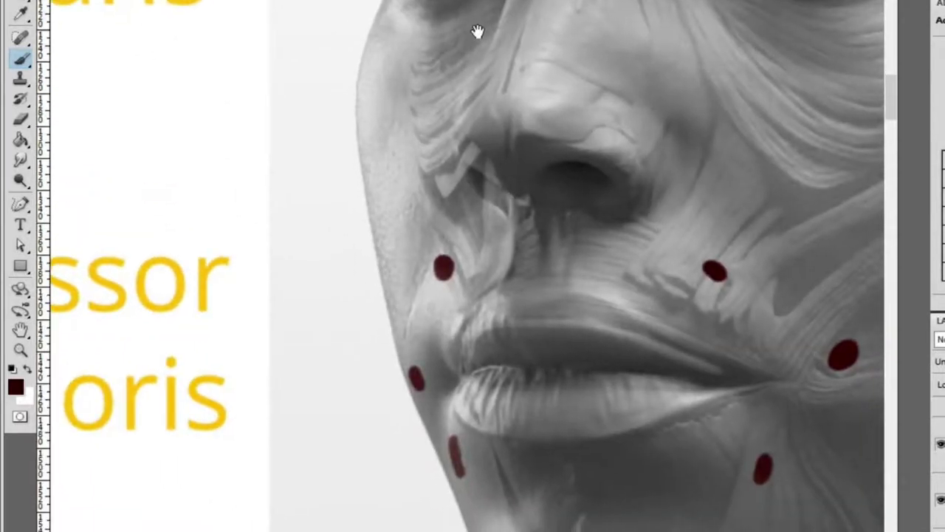
Draw dark strokes along the jaw edge on the hair side of the woman's face in the photo
{"action": "scroll", "coordinate": [476, 31], "scroll_direction": "down", "scroll_amount": 5}
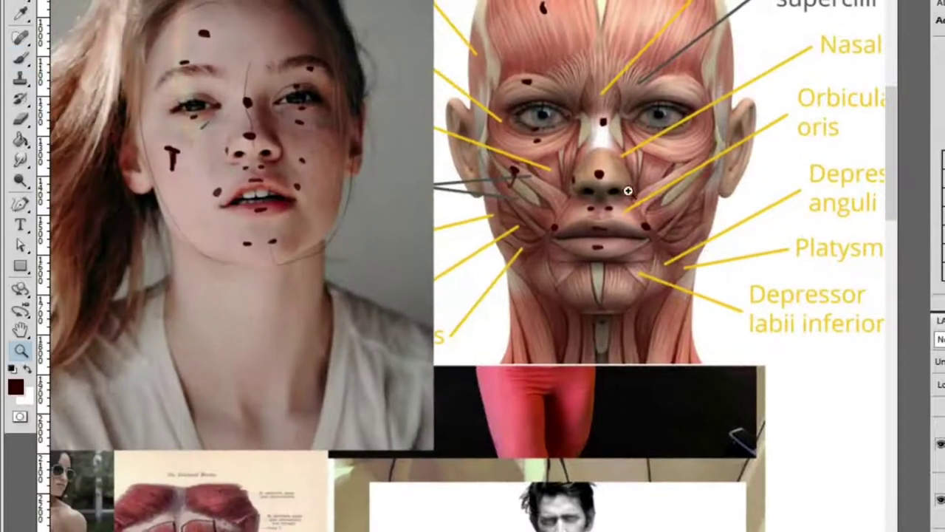
{"action": "scroll", "coordinate": [630, 186], "scroll_direction": "down", "scroll_amount": 1}
{"action": "left_click", "coordinate": [344, 217]}
{"action": "left_click", "coordinate": [166, 211]}
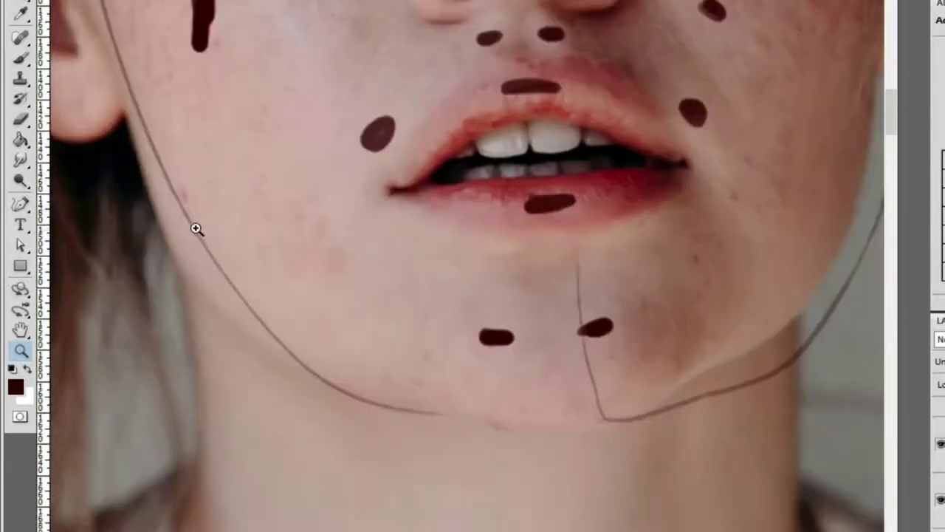
{"action": "key", "text": "b"}
{"action": "left_click_drag", "start_coordinate": [169, 195], "coordinate": [313, 334]}
{"action": "left_click_drag", "start_coordinate": [212, 285], "coordinate": [394, 373]}
{"action": "left_click_drag", "start_coordinate": [533, 330], "coordinate": [399, 292]}
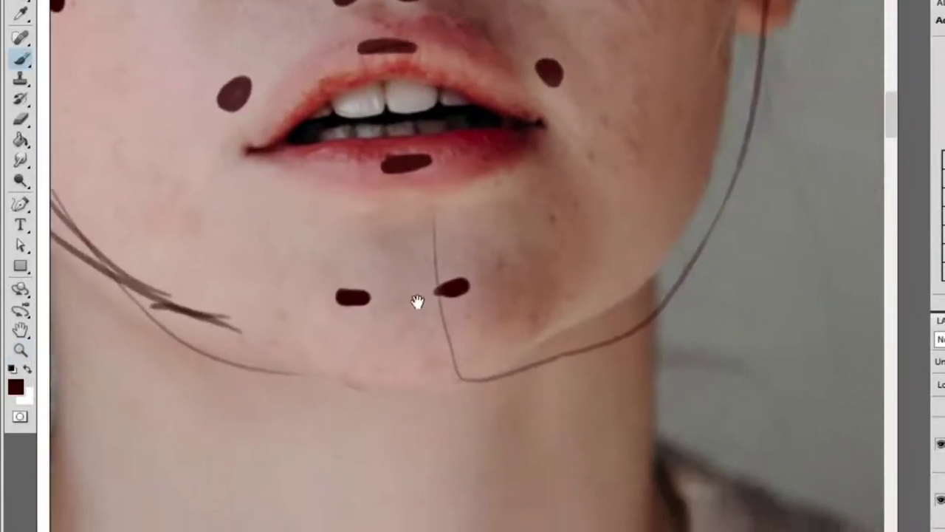
Mark a dark dot on the hair-side jaw outline and a thick dark stroke along the opposite jaw edge in the photo
{"action": "scroll", "coordinate": [399, 292], "scroll_direction": "down", "scroll_amount": 5}
{"action": "key", "text": "z"}
{"action": "scroll", "coordinate": [749, 305], "scroll_direction": "up", "scroll_amount": 3}
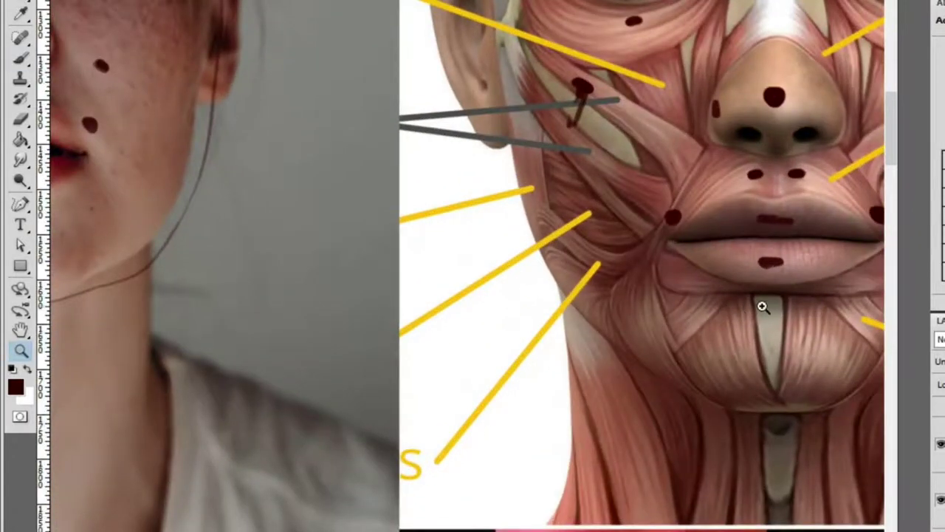
{"action": "scroll", "coordinate": [749, 305], "scroll_direction": "down", "scroll_amount": 5}
{"action": "scroll", "coordinate": [523, 289], "scroll_direction": "up", "scroll_amount": 4}
{"action": "left_click", "coordinate": [633, 280], "text": "alt"}
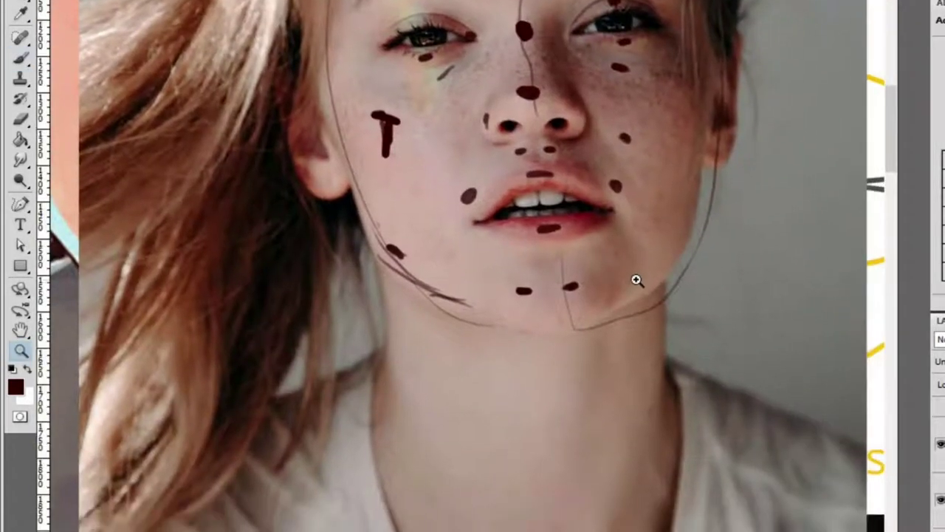
{"action": "left_click", "coordinate": [633, 281]}
{"action": "key", "text": "b"}
{"action": "left_click_drag", "start_coordinate": [706, 229], "coordinate": [654, 295]}
Sample the skin tone from the photo just under the woman's chin as the brush colour
{"action": "key", "text": "z"}
{"action": "left_click", "coordinate": [663, 309], "text": "alt"}
{"action": "left_click", "coordinate": [663, 309], "text": "alt"}
{"action": "left_click", "coordinate": [550, 295]}
{"action": "key", "text": "b"}
{"action": "key", "text": "z"}
{"action": "left_click", "coordinate": [567, 343]}
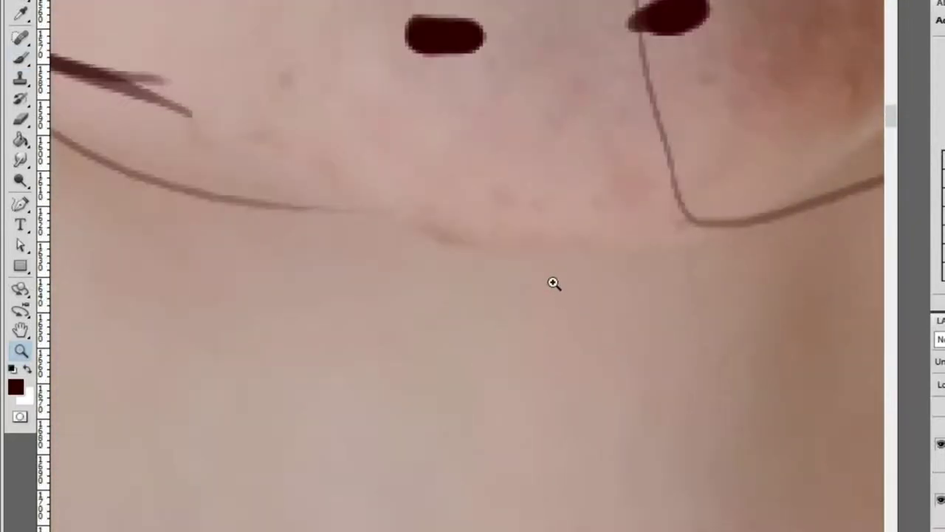
{"action": "key", "text": "b"}
{"action": "left_click", "coordinate": [548, 276], "text": "alt"}
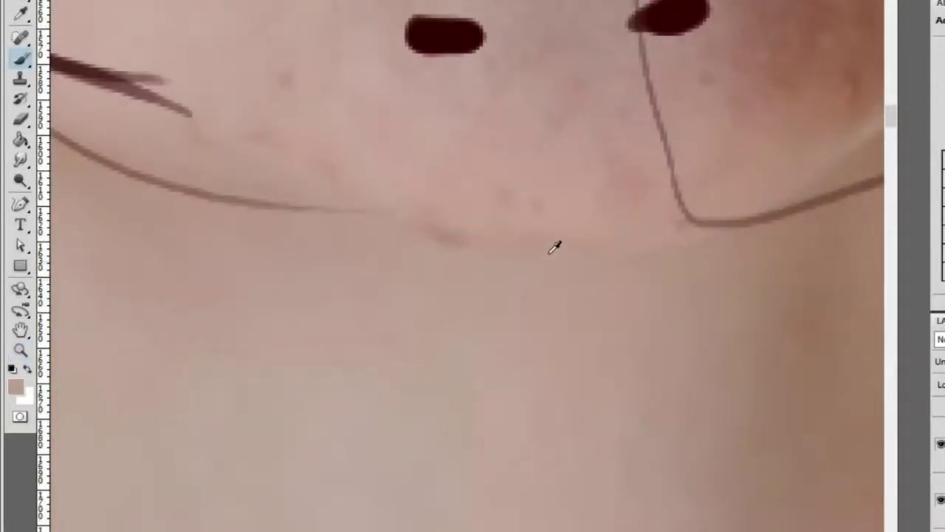
{"action": "key", "text": "z"}
{"action": "left_click", "coordinate": [693, 310]}
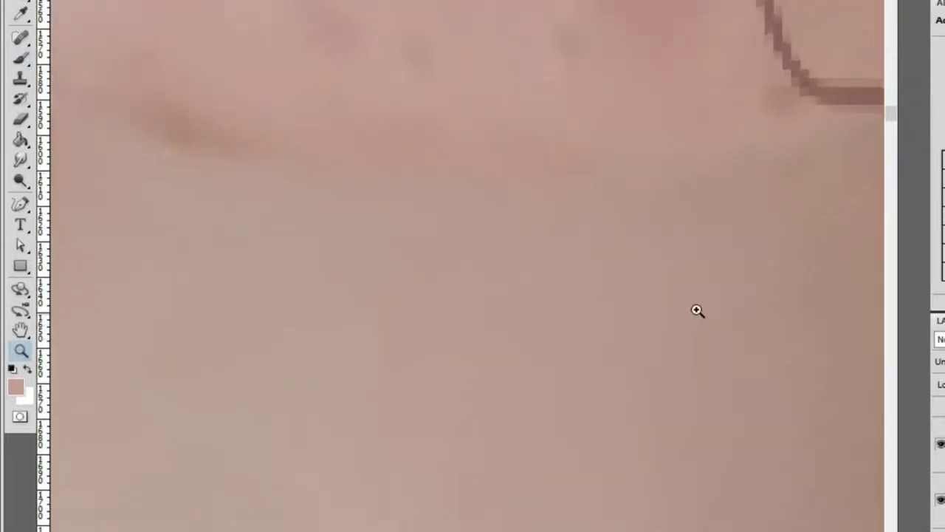
{"action": "left_click", "coordinate": [584, 274], "text": "alt"}
{"action": "left_click", "coordinate": [754, 331], "text": "alt"}
{"action": "left_click", "coordinate": [754, 331]}
{"action": "key", "text": "b"}
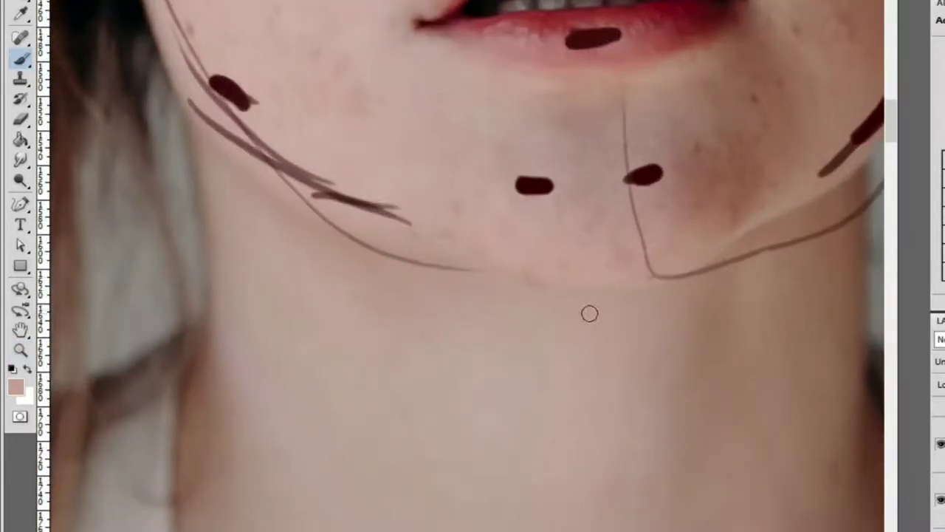
Paint over the chin guideline's corner with the sampled skin tone, blending the chin into the neck with a larger brush
{"action": "key", "text": "z"}
{"action": "left_click", "coordinate": [632, 247], "text": "alt"}
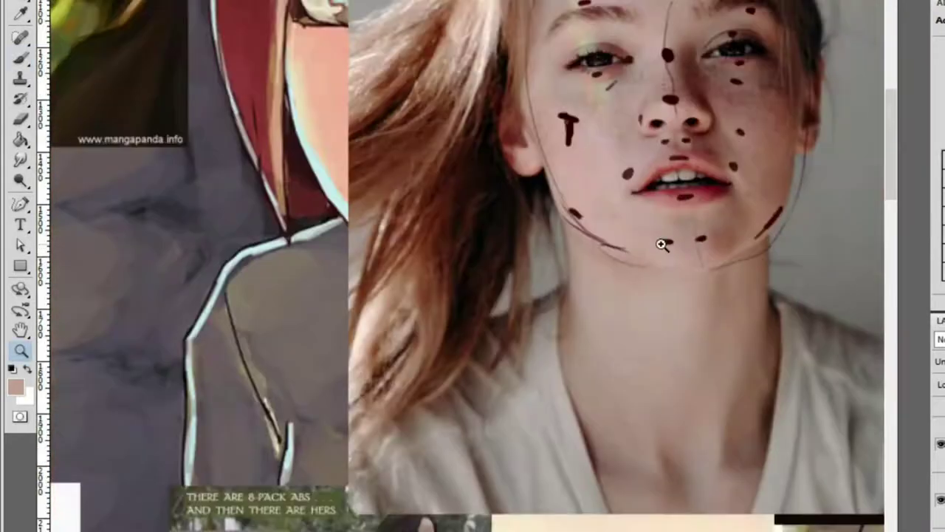
{"action": "left_click", "coordinate": [717, 264]}
{"action": "left_click", "coordinate": [717, 264]}
{"action": "key", "text": "b"}
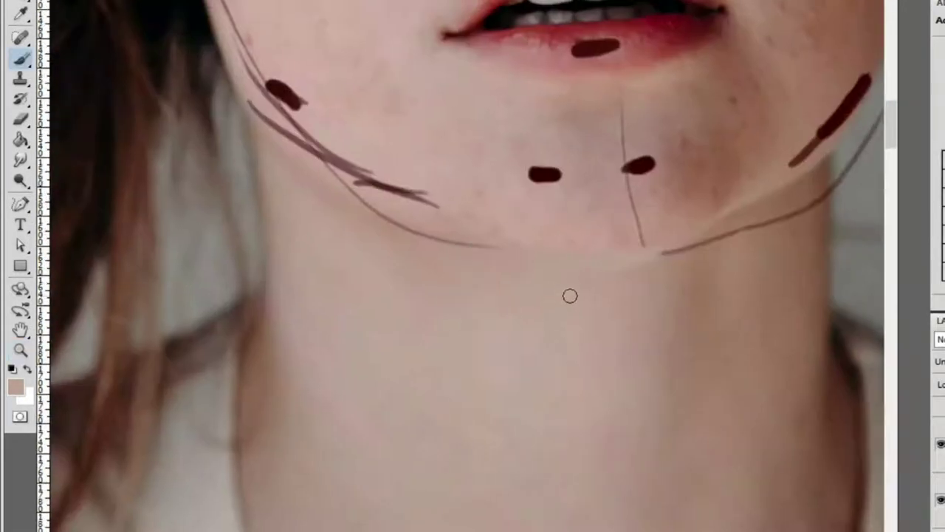
{"action": "key", "text": "bracketright"}
{"action": "key", "text": "bracketright"}
{"action": "key", "text": "bracketright"}
{"action": "key", "text": "bracketright"}
{"action": "key", "text": "bracketright"}
{"action": "key", "text": "bracketright"}
{"action": "key", "text": "bracketleft"}
{"action": "key", "text": "bracketleft"}
{"action": "key", "text": "bracketleft"}
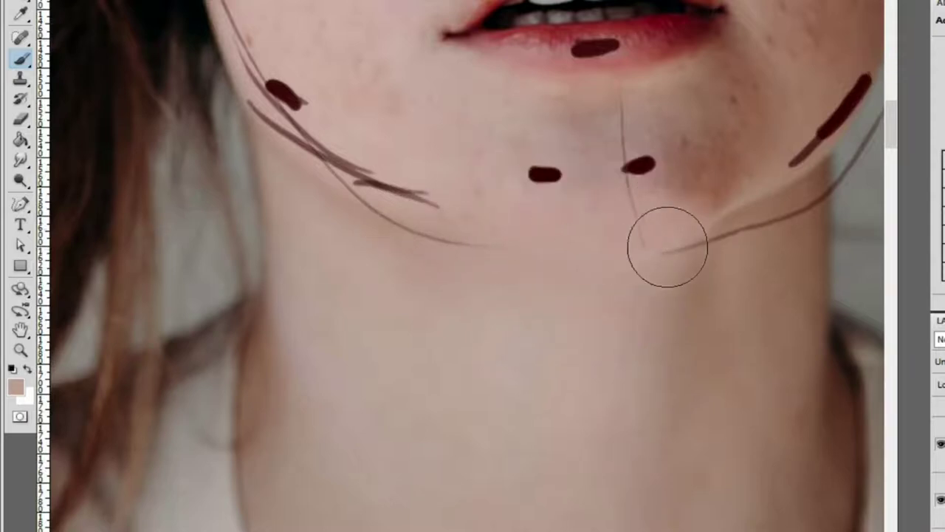
Paint skin tone over the lower chin toward the shaded side of the jaw
{"action": "key", "text": "z"}
{"action": "left_click", "coordinate": [658, 247], "text": "alt"}
{"action": "left_click", "coordinate": [655, 196]}
{"action": "key", "text": "b"}
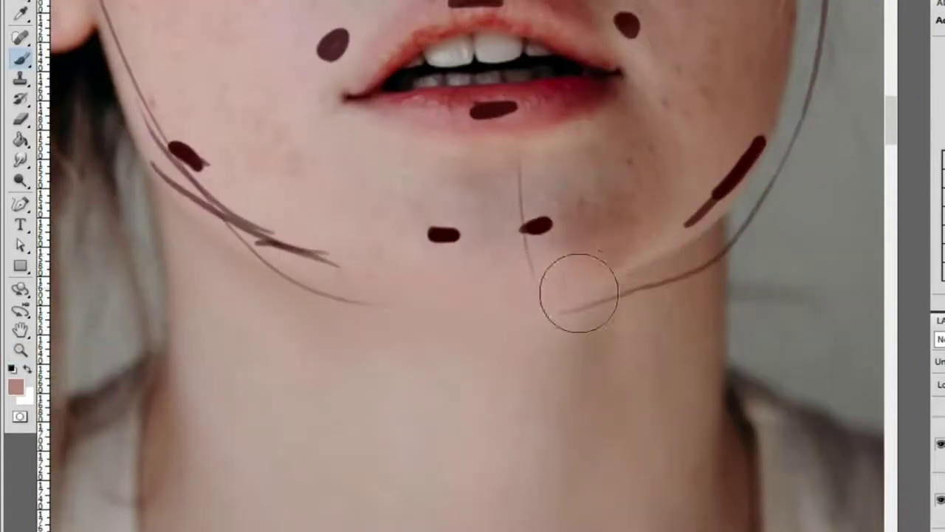
{"action": "mouse_move", "coordinate": [672, 240]}
{"action": "left_mouse_down"}
{"action": "mouse_move", "coordinate": [647, 248]}
{"action": "mouse_move", "coordinate": [638, 268]}
{"action": "mouse_move", "coordinate": [522, 356]}
{"action": "mouse_move", "coordinate": [527, 333]}
{"action": "mouse_move", "coordinate": [623, 323]}
{"action": "left_mouse_up"}
Hide the layer holding the jaw strokes and the repainted chin
{"action": "key", "text": "z"}
{"action": "left_click", "coordinate": [718, 230], "text": "alt"}
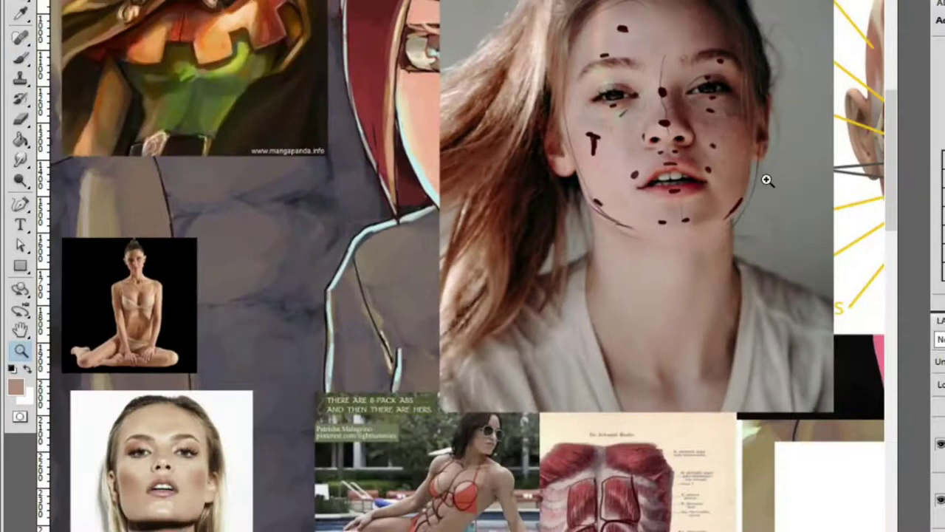
{"action": "left_click", "coordinate": [742, 164]}
{"action": "left_click", "coordinate": [940, 443]}
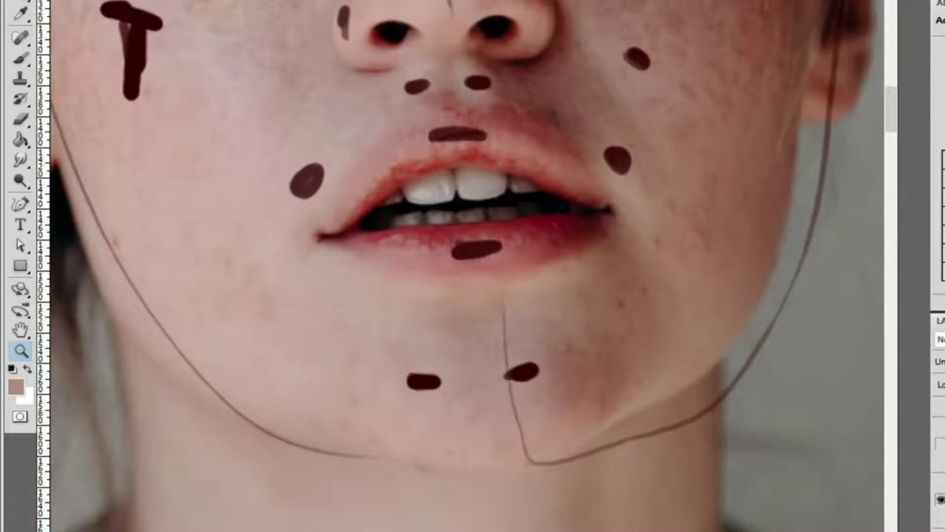
Try tracing the real jaw edge below the curved guideline on the hair side with a small brush
{"action": "left_click", "coordinate": [686, 439]}
{"action": "key", "text": "b"}
{"action": "scroll", "coordinate": [679, 247], "scroll_direction": "down", "scroll_amount": 4}
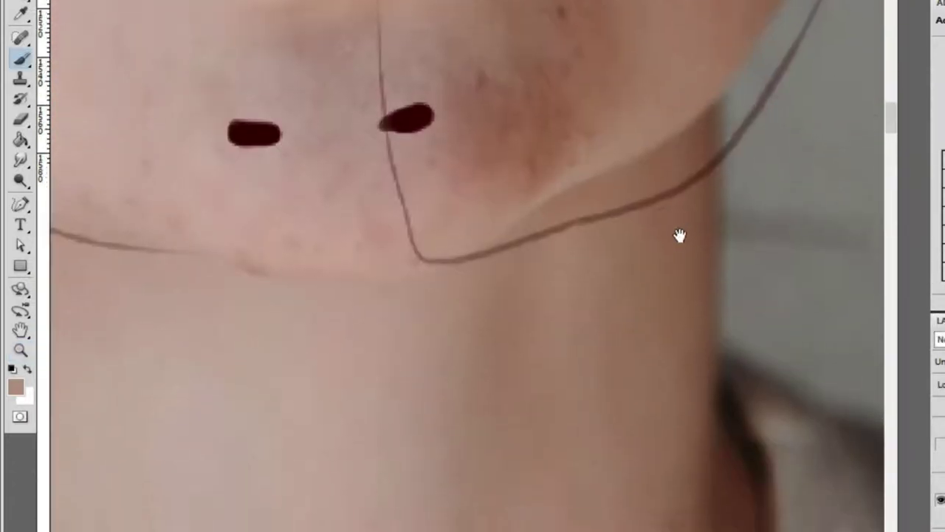
{"action": "left_click_drag", "start_coordinate": [341, 269], "coordinate": [654, 342]}
{"action": "key", "text": "ctrl+minus"}
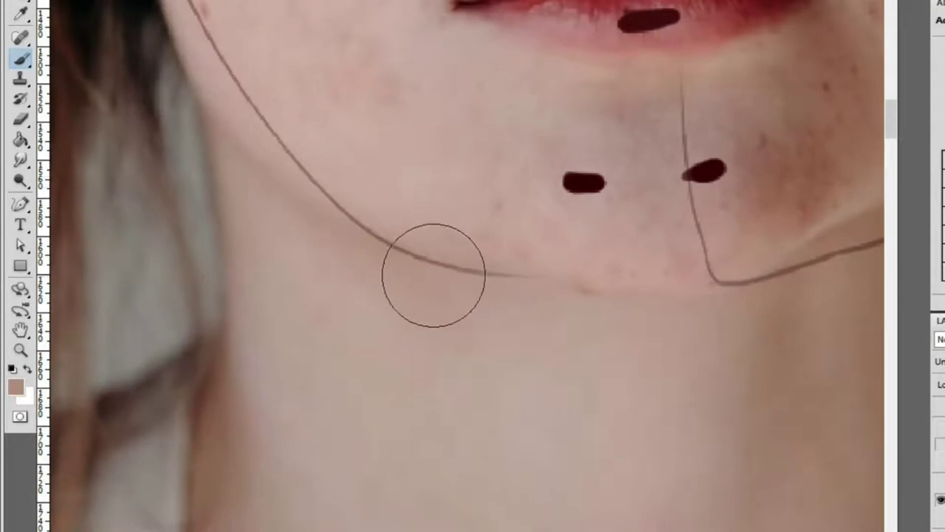
{"action": "key", "text": "bracketleft"}
{"action": "key", "text": "bracketleft"}
{"action": "key", "text": "bracketleft"}
{"action": "key", "text": "bracketleft"}
{"action": "key", "text": "bracketleft"}
{"action": "key", "text": "bracketleft"}
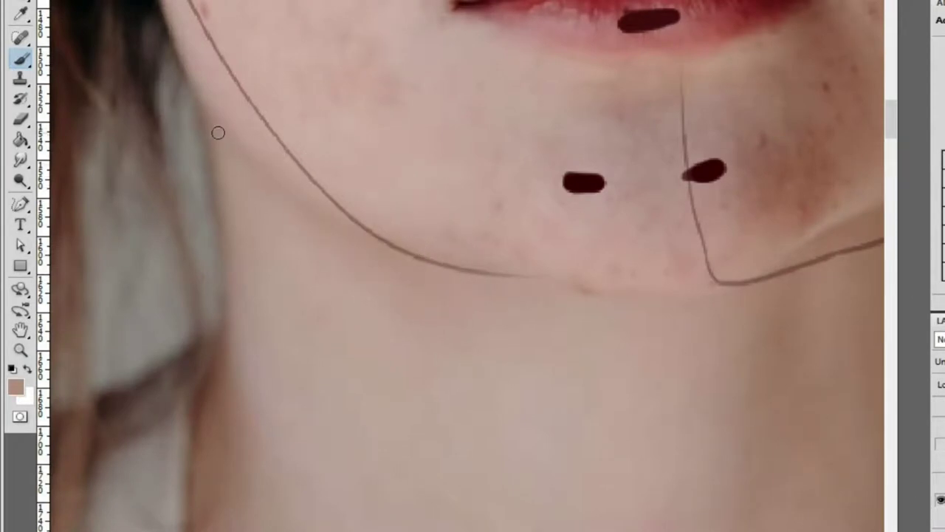
{"action": "left_click_drag", "start_coordinate": [240, 149], "coordinate": [379, 126]}
{"action": "key", "text": "ctrl+plus"}
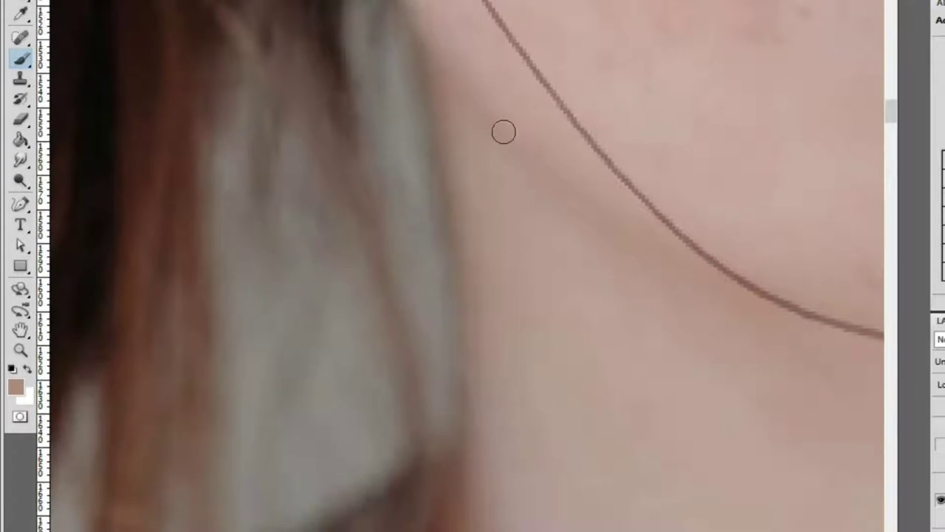
{"action": "left_click_drag", "start_coordinate": [506, 145], "coordinate": [461, 135]}
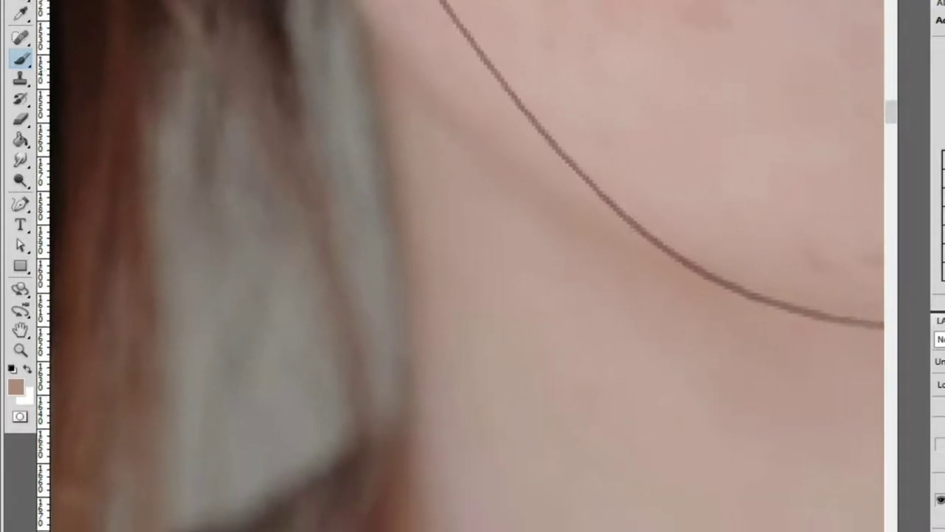
{"action": "mouse_move", "coordinate": [362, 39]}
{"action": "left_mouse_down"}
{"action": "mouse_move", "coordinate": [578, 219]}
{"action": "mouse_move", "coordinate": [731, 277]}
{"action": "left_mouse_up"}
{"action": "key", "text": "ctrl+minus"}
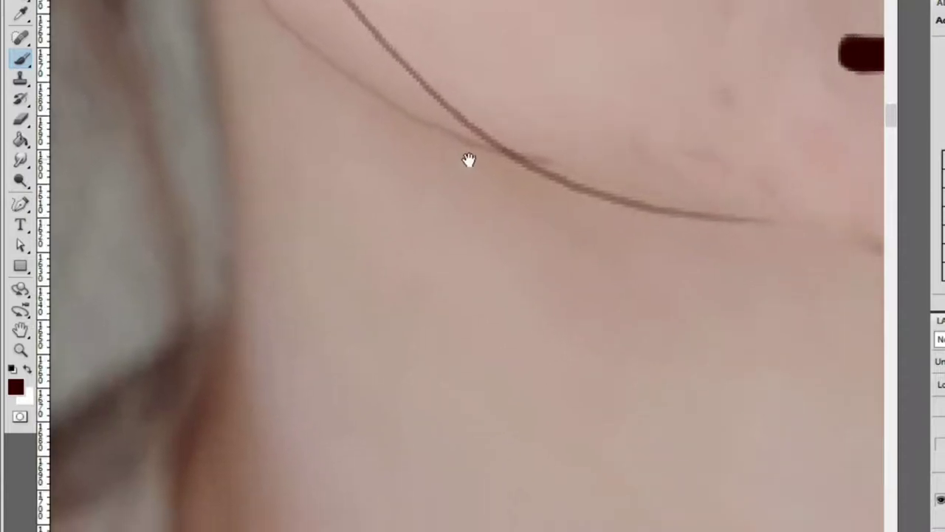
Try redrawing the hair-side jaw contour with short overlapping strokes from the hair toward the guideline, and undo it
{"action": "key", "text": "z"}
{"action": "key", "text": "ctrl+minus"}
{"action": "left_click", "coordinate": [454, 151]}
{"action": "key", "text": "b"}
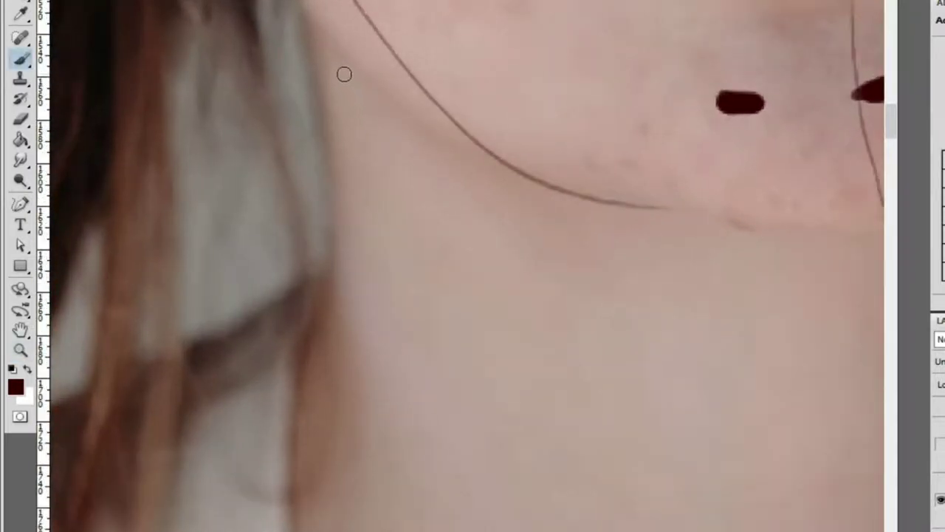
{"action": "left_click_drag", "start_coordinate": [333, 63], "coordinate": [382, 119]}
{"action": "left_click_drag", "start_coordinate": [319, 52], "coordinate": [538, 192]}
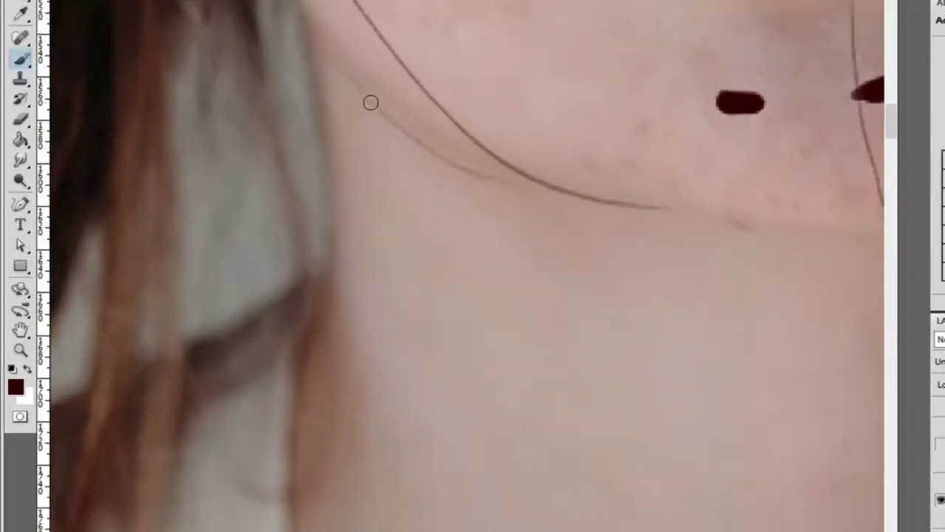
{"action": "key", "text": "ctrl+z"}
Paint a small brown shadow mark on the shaded side of the woman's chin
{"action": "scroll", "coordinate": [477, 163], "scroll_direction": "right", "scroll_amount": 5}
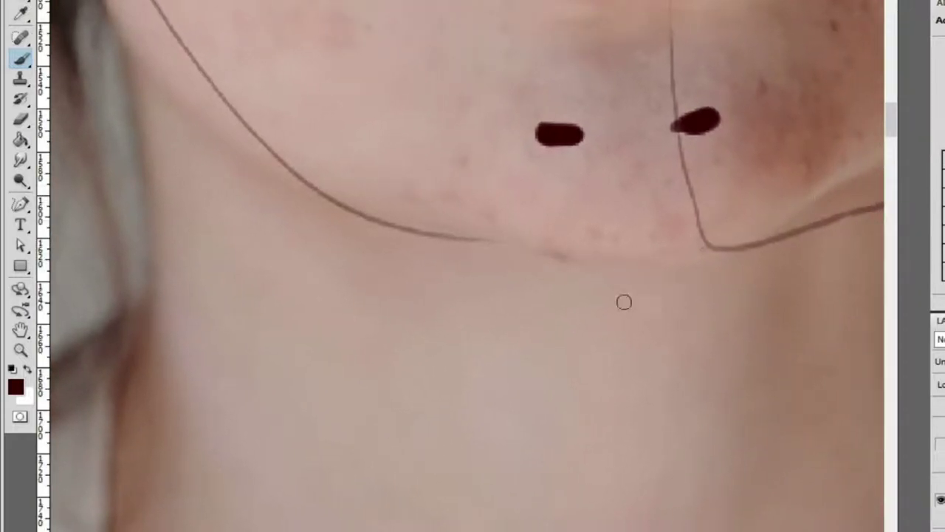
{"action": "scroll", "coordinate": [695, 270], "scroll_direction": "right", "scroll_amount": 7}
{"action": "scroll", "coordinate": [695, 270], "scroll_direction": "up", "scroll_amount": 3}
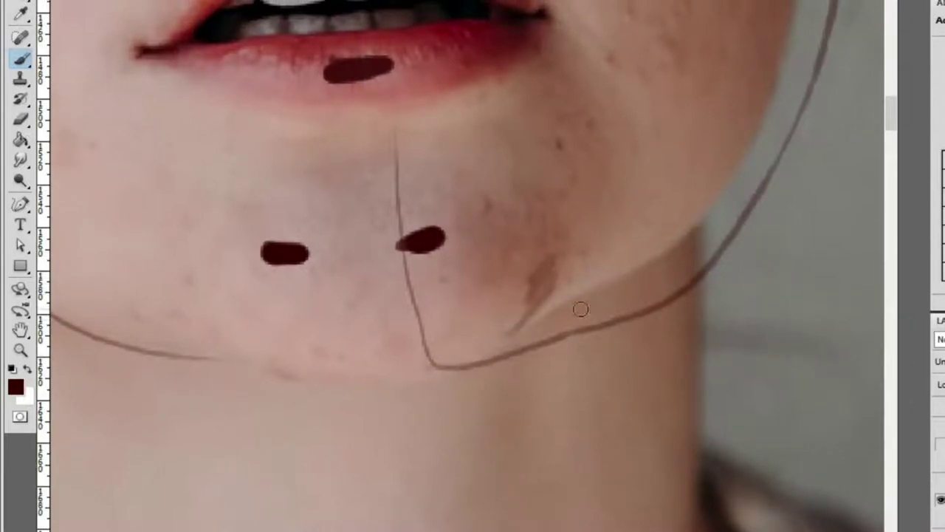
Try shading the underside of the jaw on the shadowed side, where it meets the neck
{"action": "key", "text": "z"}
{"action": "left_click", "coordinate": [623, 236], "text": "alt"}
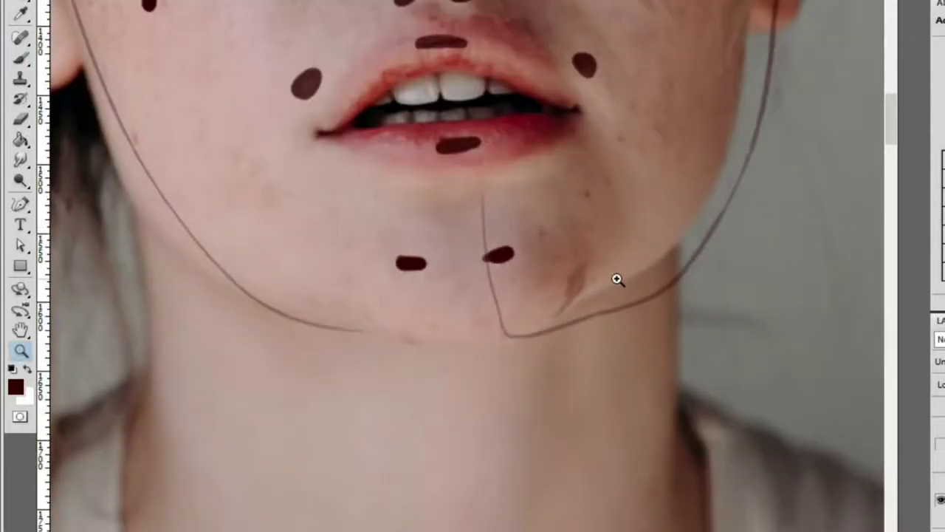
{"action": "left_click", "coordinate": [610, 286]}
{"action": "key", "text": "b"}
{"action": "left_click_drag", "start_coordinate": [562, 320], "coordinate": [668, 255]}
{"action": "key", "text": "ctrl+z"}
{"action": "left_click_drag", "start_coordinate": [558, 333], "coordinate": [650, 266]}
{"action": "left_click_drag", "start_coordinate": [606, 310], "coordinate": [650, 369]}
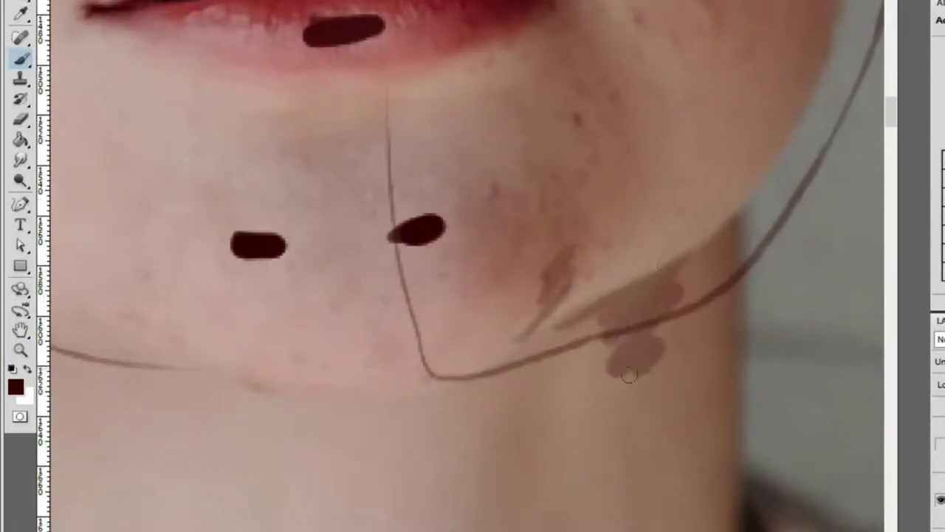
{"action": "key", "text": "z"}
{"action": "left_click", "coordinate": [591, 269], "text": "alt"}
{"action": "left_click", "coordinate": [747, 216], "text": "alt"}
{"action": "left_click", "coordinate": [717, 237]}
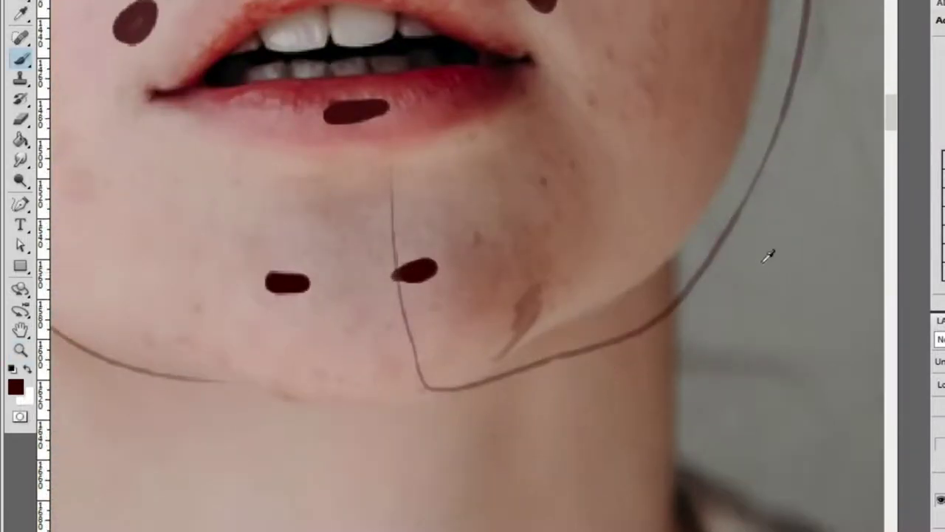
{"action": "scroll", "coordinate": [731, 244], "scroll_direction": "up", "scroll_amount": 2}
{"action": "left_click", "coordinate": [703, 228]}
{"action": "left_click", "coordinate": [699, 170], "text": "alt"}
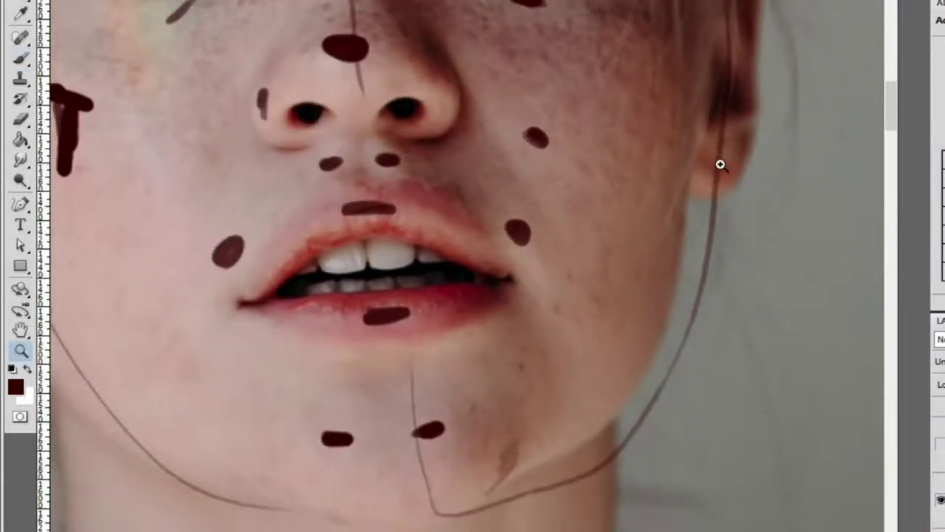
Erase the stretch of the far cheek's contour line where it rises toward the nose bridge on the sketched woman's face
{"action": "left_click", "coordinate": [716, 167], "text": "alt"}
{"action": "key", "text": "b"}
{"action": "key", "text": "ctrl+0"}
{"action": "key", "text": "z"}
{"action": "left_click", "coordinate": [635, 157]}
{"action": "left_click_drag", "start_coordinate": [610, 168], "coordinate": [643, 187]}
{"action": "left_click", "coordinate": [585, 131]}
{"action": "left_click", "coordinate": [489, 131]}
{"action": "key", "text": "b"}
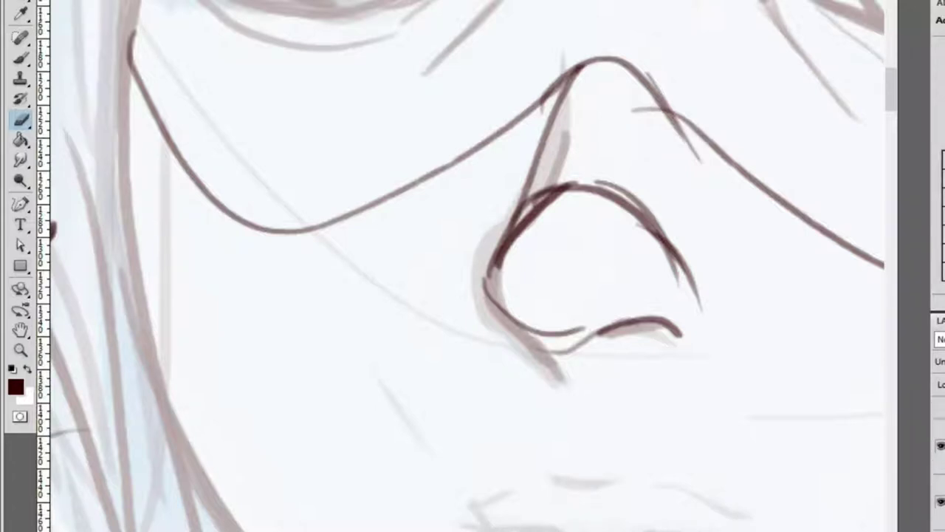
{"action": "scroll", "coordinate": [941, 482], "scroll_direction": "down", "scroll_amount": 2}
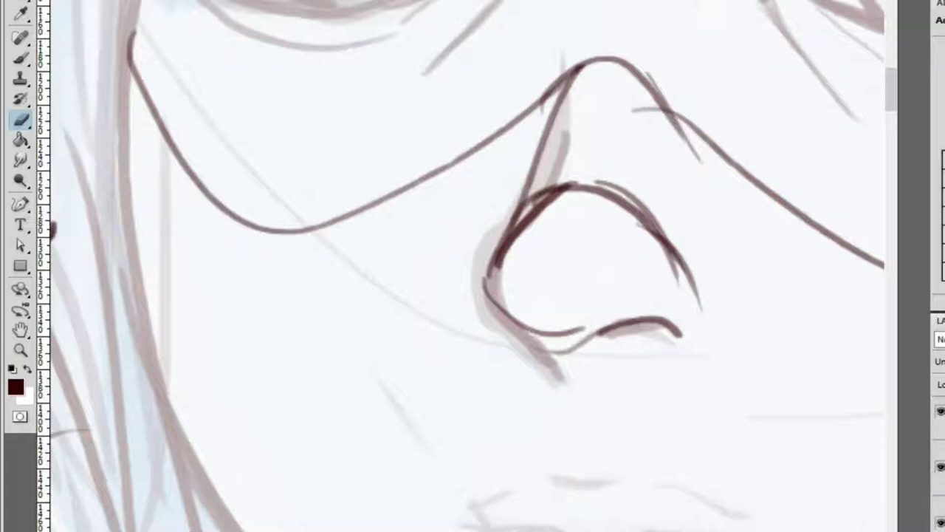
{"action": "scroll", "coordinate": [940, 458], "scroll_direction": "up", "scroll_amount": 1}
{"action": "scroll", "coordinate": [941, 466], "scroll_direction": "down", "scroll_amount": 1}
{"action": "left_click", "coordinate": [940, 463]}
{"action": "left_click", "coordinate": [940, 463]}
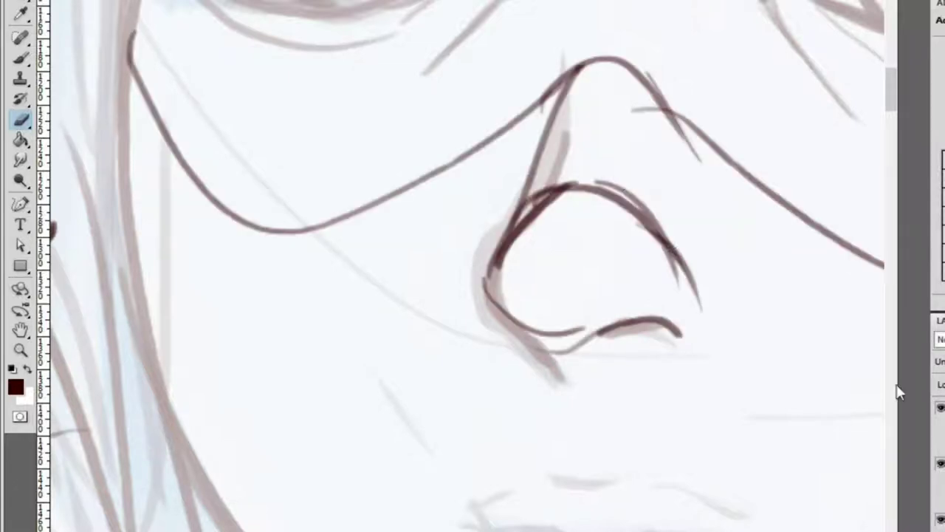
{"action": "mouse_move", "coordinate": [484, 118]}
{"action": "left_mouse_down"}
{"action": "mouse_move", "coordinate": [492, 91]}
{"action": "mouse_move", "coordinate": [474, 130]}
{"action": "mouse_move", "coordinate": [519, 97]}
{"action": "left_mouse_up"}
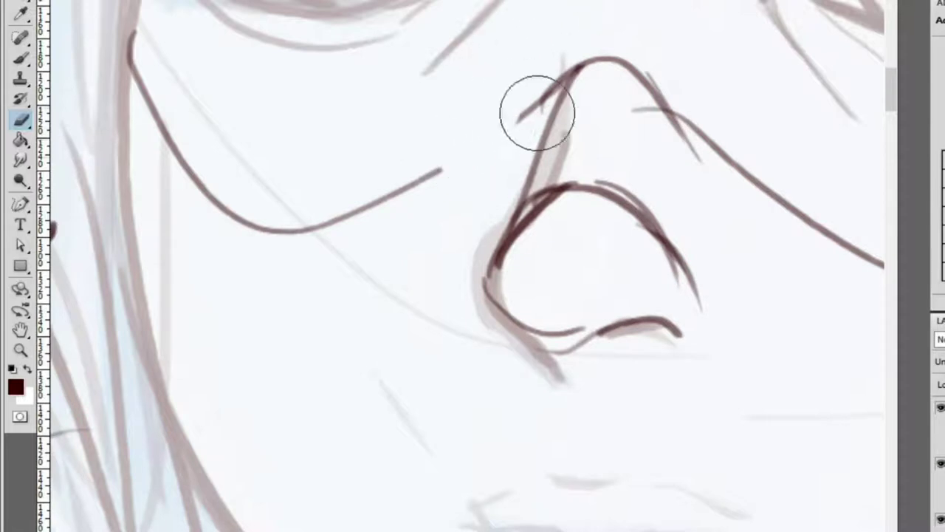
{"action": "left_click", "coordinate": [941, 463]}
{"action": "left_click", "coordinate": [940, 463]}
Redraw the erased link between the far cheek contour and the nose bridge in a lighter brown sampled from the drawing
{"action": "key", "text": "b"}
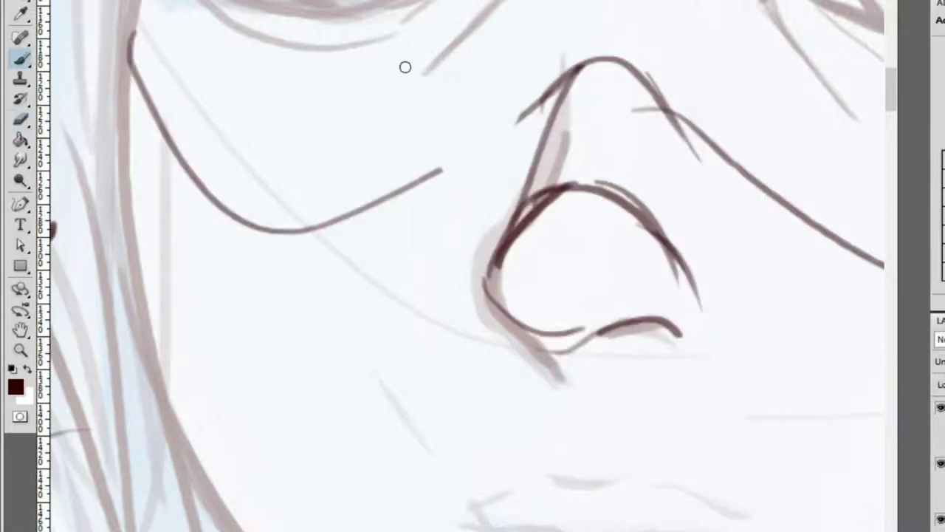
{"action": "left_click", "coordinate": [561, 183], "text": "alt"}
{"action": "mouse_move", "coordinate": [436, 174]}
{"action": "left_mouse_down"}
{"action": "mouse_move", "coordinate": [504, 110]}
{"action": "mouse_move", "coordinate": [567, 84]}
{"action": "mouse_move", "coordinate": [578, 127]}
{"action": "mouse_move", "coordinate": [559, 149]}
{"action": "left_mouse_up"}
{"action": "key", "text": "z"}
{"action": "left_click", "coordinate": [605, 103], "text": "alt"}
{"action": "left_click", "coordinate": [560, 149]}
{"action": "left_click", "coordinate": [554, 135]}
{"action": "key", "text": "b"}
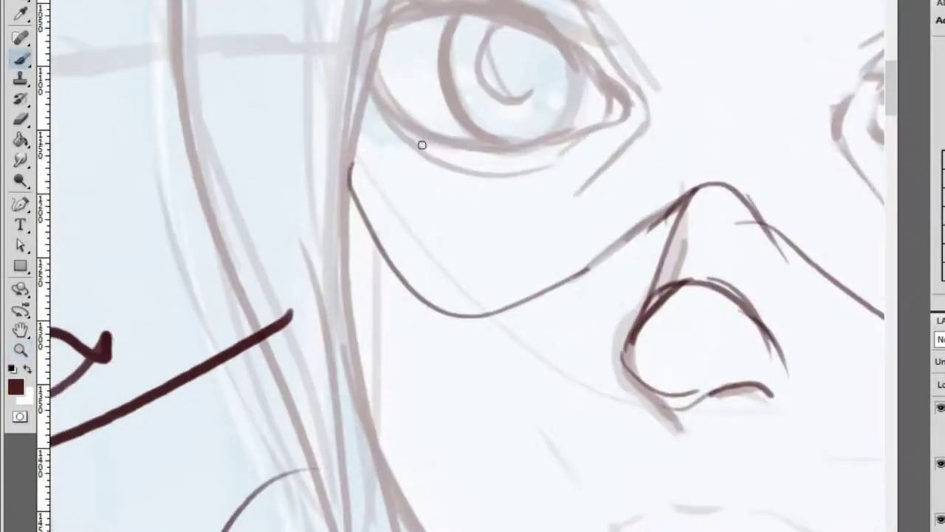
Draw the lower eyelid line of the eye nearest the ponytail, redoing strokes until the curve follows the rough sketch
{"action": "key", "text": "z"}
{"action": "left_click", "coordinate": [709, 113], "text": "alt"}
{"action": "left_click", "coordinate": [648, 170]}
{"action": "left_click", "coordinate": [720, 126]}
{"action": "mouse_move", "coordinate": [720, 126]}
{"action": "left_mouse_down"}
{"action": "mouse_move", "coordinate": [763, 126]}
{"action": "mouse_move", "coordinate": [746, 127]}
{"action": "left_mouse_up"}
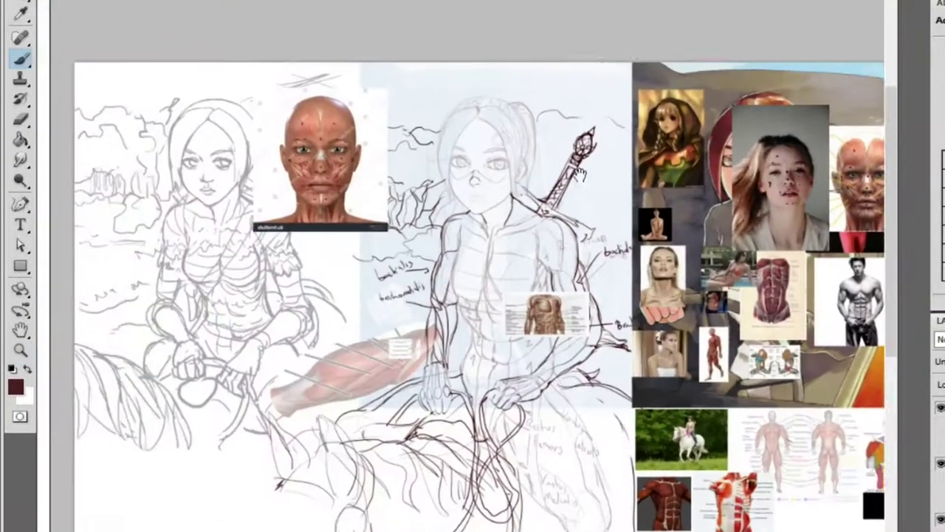
{"action": "left_click_drag", "start_coordinate": [579, 174], "coordinate": [657, 194]}
{"action": "key", "text": "z"}
{"action": "key", "text": "b"}
{"action": "left_click_drag", "start_coordinate": [432, 242], "coordinate": [565, 258]}
{"action": "left_click_drag", "start_coordinate": [417, 237], "coordinate": [566, 261]}
{"action": "key", "text": "ctrl+z"}
{"action": "mouse_move", "coordinate": [412, 236]}
{"action": "left_mouse_down"}
{"action": "mouse_move", "coordinate": [464, 248]}
{"action": "mouse_move", "coordinate": [638, 235]}
{"action": "mouse_move", "coordinate": [465, 253]}
{"action": "mouse_move", "coordinate": [674, 209]}
{"action": "left_mouse_up"}
{"action": "key", "text": "ctrl+z"}
{"action": "key", "text": "ctrl+z"}
{"action": "mouse_move", "coordinate": [402, 235]}
{"action": "left_mouse_down"}
{"action": "mouse_move", "coordinate": [618, 251]}
{"action": "mouse_move", "coordinate": [666, 227]}
{"action": "left_mouse_up"}
{"action": "left_click_drag", "start_coordinate": [479, 272], "coordinate": [639, 252]}
{"action": "key", "text": "ctrl+z"}
{"action": "mouse_move", "coordinate": [442, 257]}
{"action": "left_mouse_down"}
{"action": "mouse_move", "coordinate": [543, 279]}
{"action": "mouse_move", "coordinate": [666, 244]}
{"action": "left_mouse_up"}
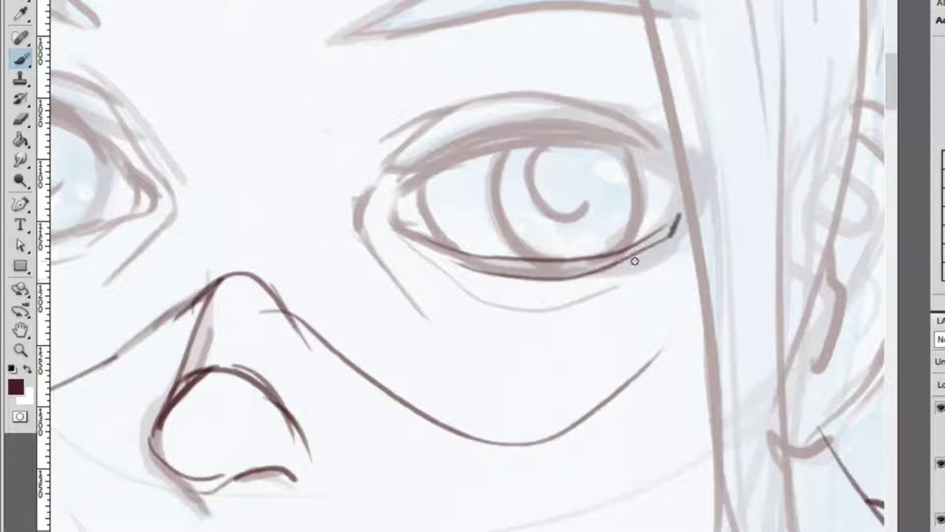
Reinforce the near eye's lower lid edge and trace the curved crease beneath it
{"action": "mouse_move", "coordinate": [415, 249]}
{"action": "left_mouse_down"}
{"action": "mouse_move", "coordinate": [517, 307]}
{"action": "mouse_move", "coordinate": [678, 247]}
{"action": "left_mouse_up"}
{"action": "key", "text": "ctrl+z"}
{"action": "mouse_move", "coordinate": [420, 253]}
{"action": "left_mouse_down"}
{"action": "mouse_move", "coordinate": [528, 316]}
{"action": "mouse_move", "coordinate": [676, 223]}
{"action": "left_mouse_up"}
{"action": "left_click_drag", "start_coordinate": [523, 311], "coordinate": [579, 310]}
{"action": "left_click_drag", "start_coordinate": [480, 321], "coordinate": [606, 296]}
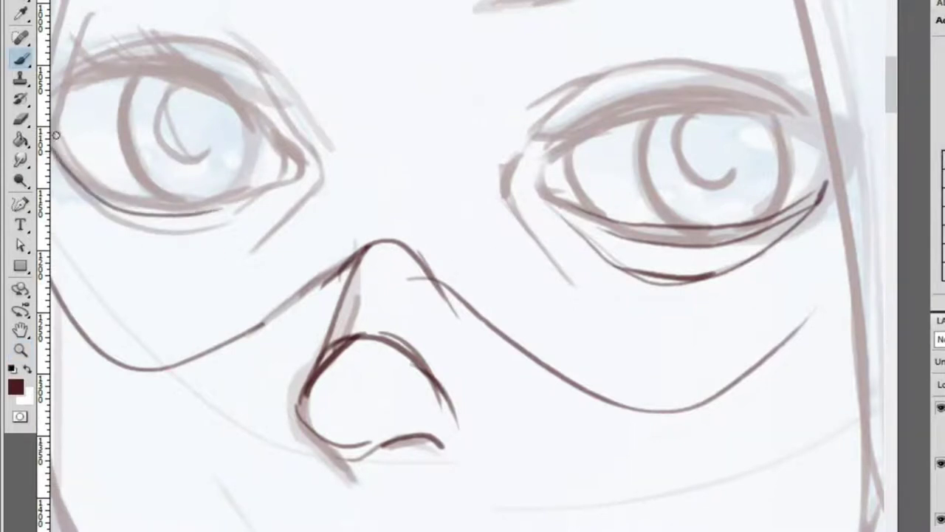
Trace the far eye's lower eyelid from the outer corner toward the inner corner with overlapping strokes
{"action": "left_click_drag", "start_coordinate": [61, 137], "coordinate": [160, 203]}
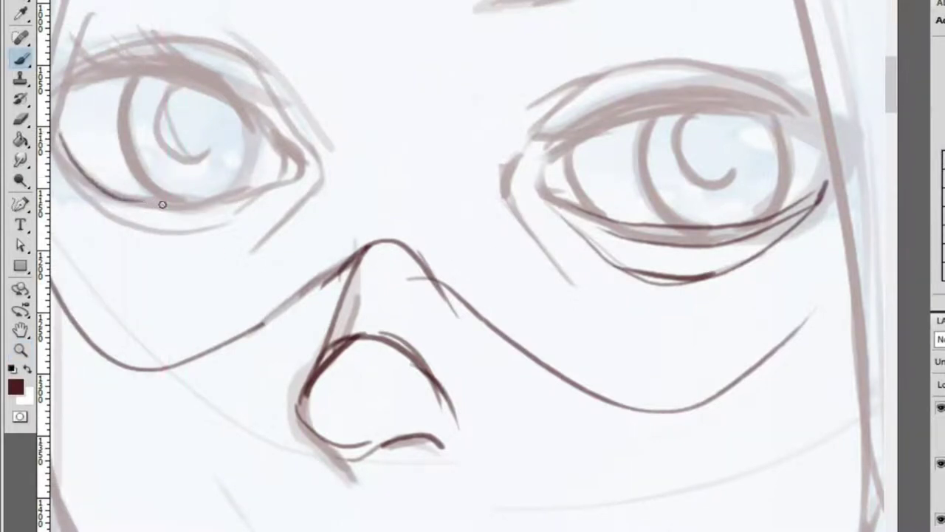
{"action": "mouse_move", "coordinate": [77, 174]}
{"action": "left_mouse_down"}
{"action": "mouse_move", "coordinate": [184, 207]}
{"action": "mouse_move", "coordinate": [287, 184]}
{"action": "left_mouse_up"}
{"action": "left_click_drag", "start_coordinate": [132, 200], "coordinate": [284, 191]}
{"action": "key", "text": "z"}
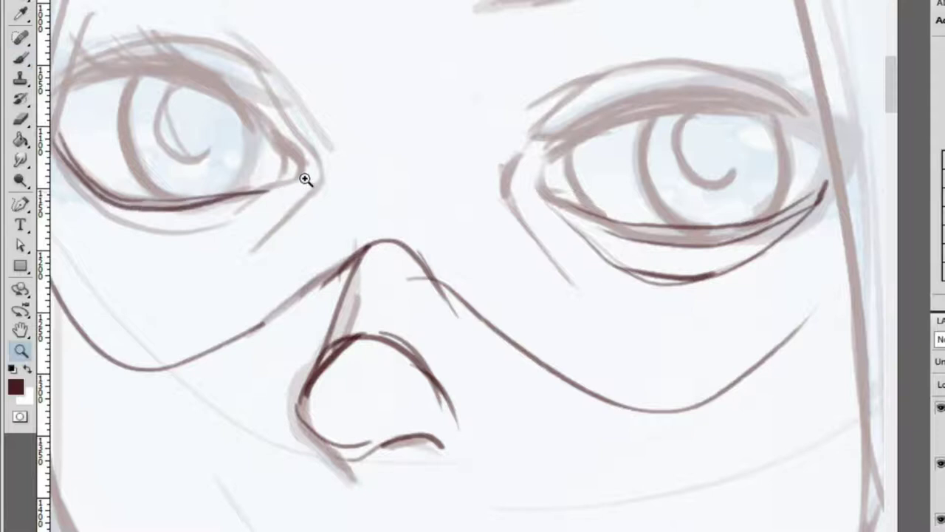
Draw the crease under the far eye, undo its inner extension, and add a fainter curve below it
{"action": "left_click", "coordinate": [234, 163], "text": "alt"}
{"action": "left_click", "coordinate": [234, 163], "text": "alt"}
{"action": "left_click_drag", "start_coordinate": [211, 195], "coordinate": [317, 198]}
{"action": "key", "text": "b"}
{"action": "left_click_drag", "start_coordinate": [207, 200], "coordinate": [413, 209]}
{"action": "key", "text": "ctrl+z"}
{"action": "mouse_move", "coordinate": [177, 139]}
{"action": "left_mouse_down"}
{"action": "mouse_move", "coordinate": [272, 258]}
{"action": "mouse_move", "coordinate": [320, 257]}
{"action": "mouse_move", "coordinate": [443, 210]}
{"action": "left_mouse_up"}
{"action": "key", "text": "z"}
{"action": "left_click", "coordinate": [392, 209], "text": "alt"}
{"action": "left_click", "coordinate": [350, 213], "text": "alt"}
{"action": "left_click", "coordinate": [350, 213], "text": "alt"}
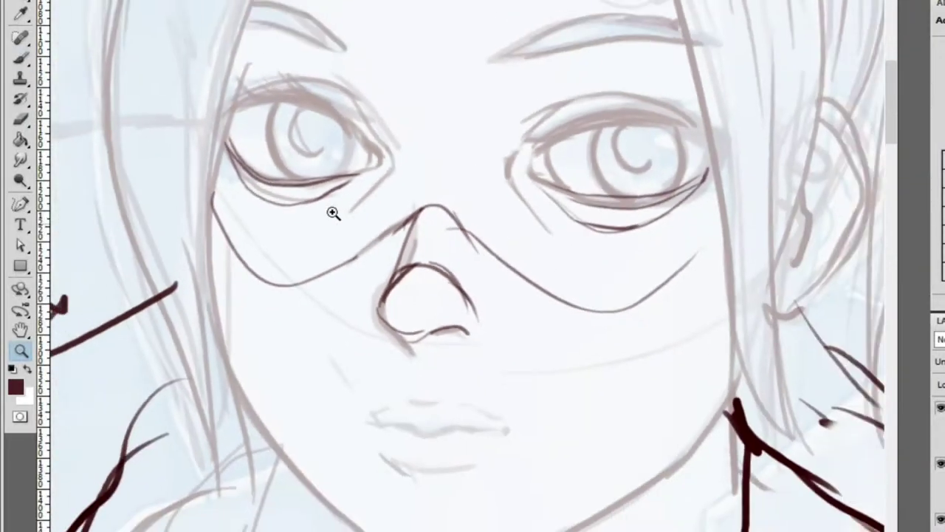
{"action": "left_click", "coordinate": [332, 211]}
{"action": "key", "text": "b"}
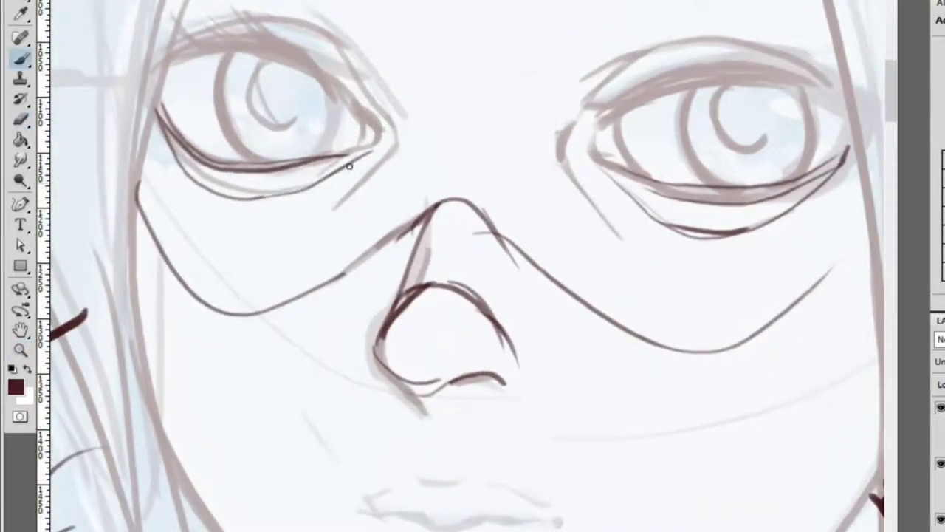
{"action": "key", "text": "ctrl+z"}
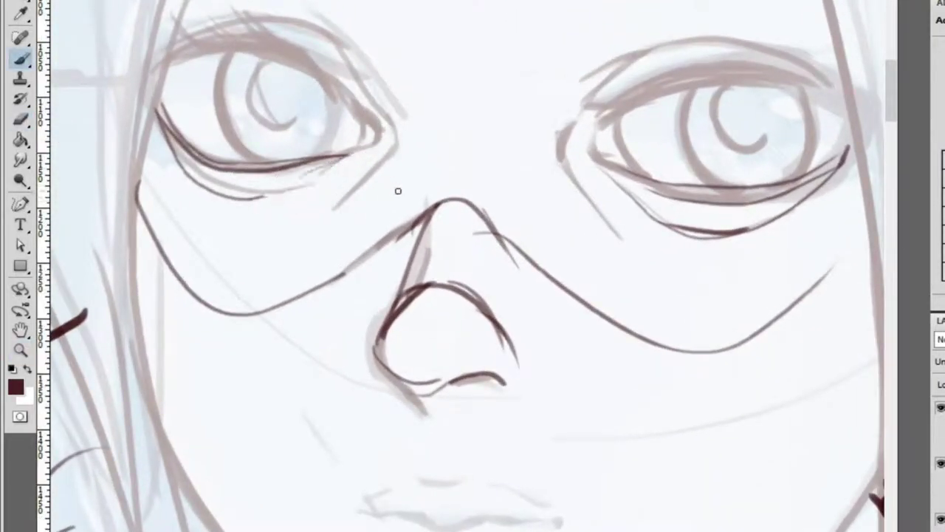
{"action": "left_click_drag", "start_coordinate": [415, 230], "coordinate": [433, 223]}
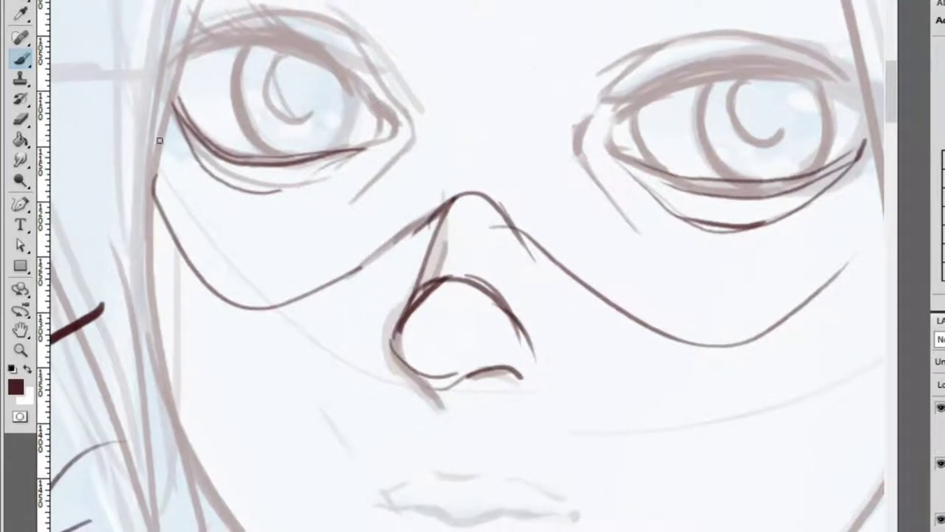
{"action": "left_click_drag", "start_coordinate": [325, 218], "coordinate": [378, 185]}
Compare the sketched face with the marked portrait photo and the facial muscle diagram
{"action": "scroll", "coordinate": [371, 195], "scroll_direction": "down", "scroll_amount": 6}
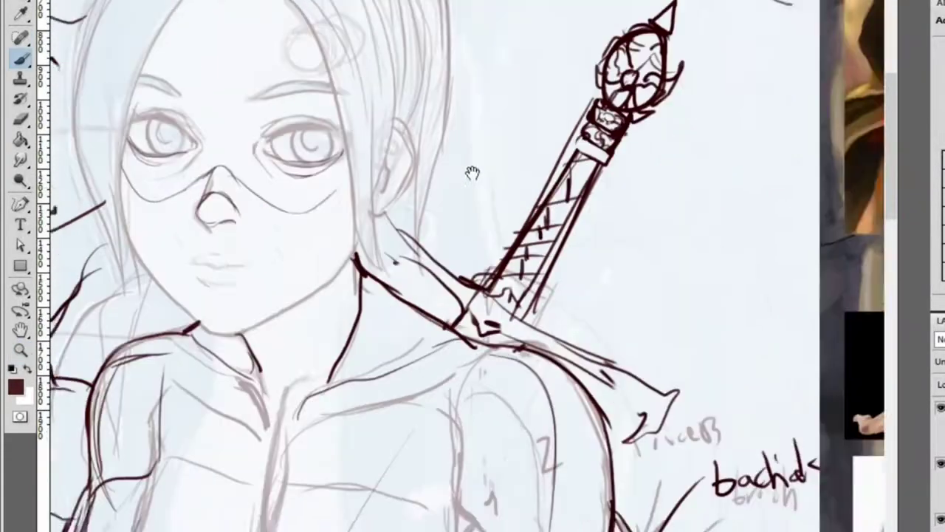
{"action": "scroll", "coordinate": [624, 223], "scroll_direction": "up", "scroll_amount": 5}
{"action": "scroll", "coordinate": [624, 222], "scroll_direction": "down", "scroll_amount": 3}
{"action": "scroll", "coordinate": [771, 189], "scroll_direction": "up", "scroll_amount": 6}
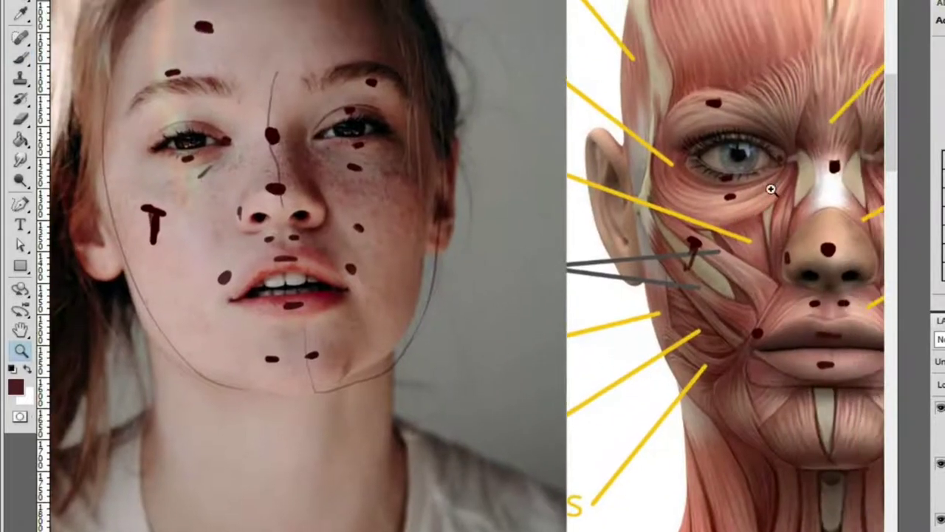
{"action": "scroll", "coordinate": [771, 190], "scroll_direction": "up", "scroll_amount": 2}
{"action": "mouse_move", "coordinate": [825, 197]}
{"action": "left_mouse_down"}
{"action": "mouse_move", "coordinate": [781, 215]}
{"action": "mouse_move", "coordinate": [569, 202]}
{"action": "mouse_move", "coordinate": [621, 205]}
{"action": "left_mouse_up"}
{"action": "scroll", "coordinate": [569, 202], "scroll_direction": "down", "scroll_amount": 2}
{"action": "scroll", "coordinate": [559, 212], "scroll_direction": "down", "scroll_amount": 5}
{"action": "scroll", "coordinate": [306, 200], "scroll_direction": "up", "scroll_amount": 4}
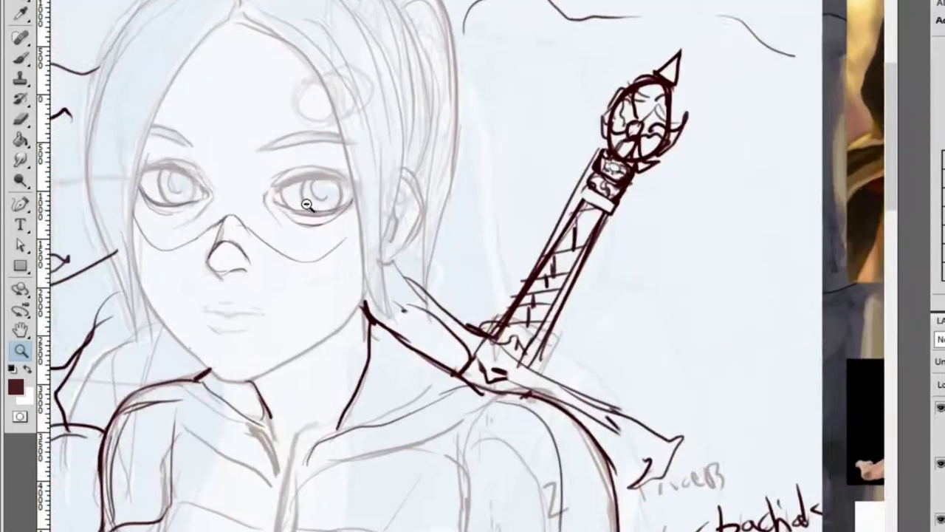
{"action": "scroll", "coordinate": [295, 204], "scroll_direction": "down", "scroll_amount": 3}
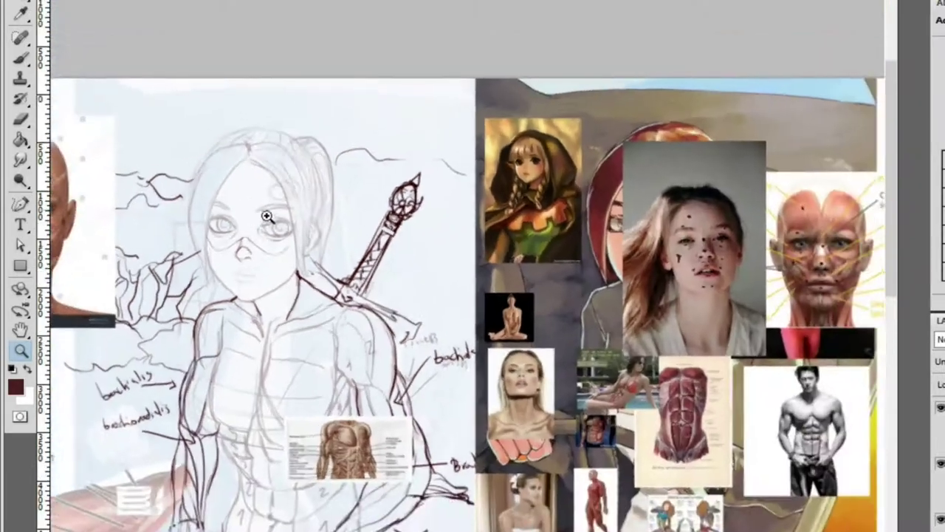
{"action": "left_click_drag", "start_coordinate": [266, 216], "coordinate": [119, 218]}
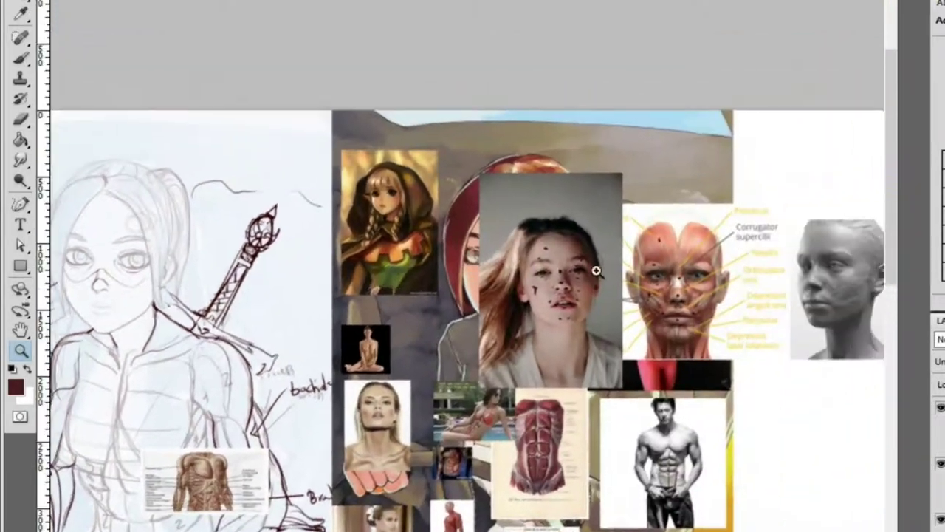
{"action": "scroll", "coordinate": [749, 312], "scroll_direction": "up", "scroll_amount": 5}
{"action": "scroll", "coordinate": [734, 322], "scroll_direction": "down", "scroll_amount": 5}
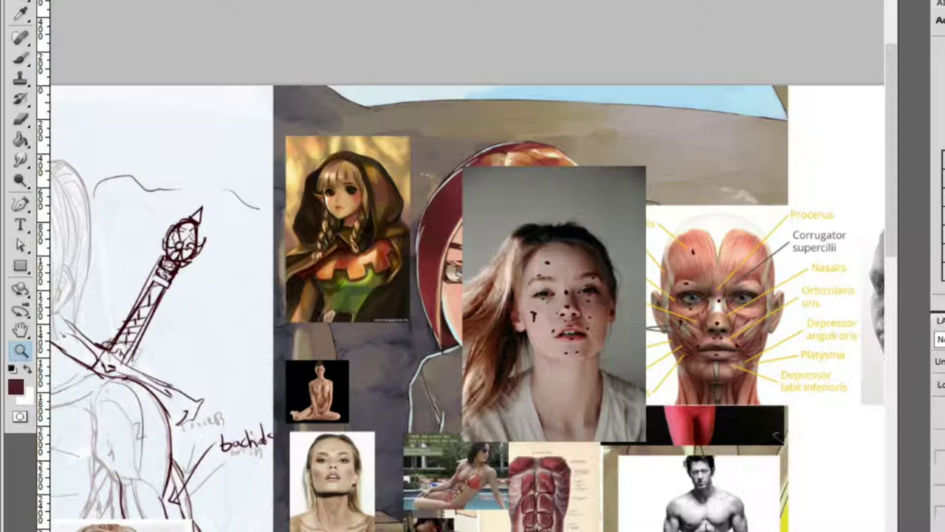
Move the labelled facial muscle diagram beside the sketched woman's head and frame both together
{"action": "left_click_drag", "start_coordinate": [774, 398], "coordinate": [452, 423]}
{"action": "scroll", "coordinate": [473, 332], "scroll_direction": "left", "scroll_amount": 5}
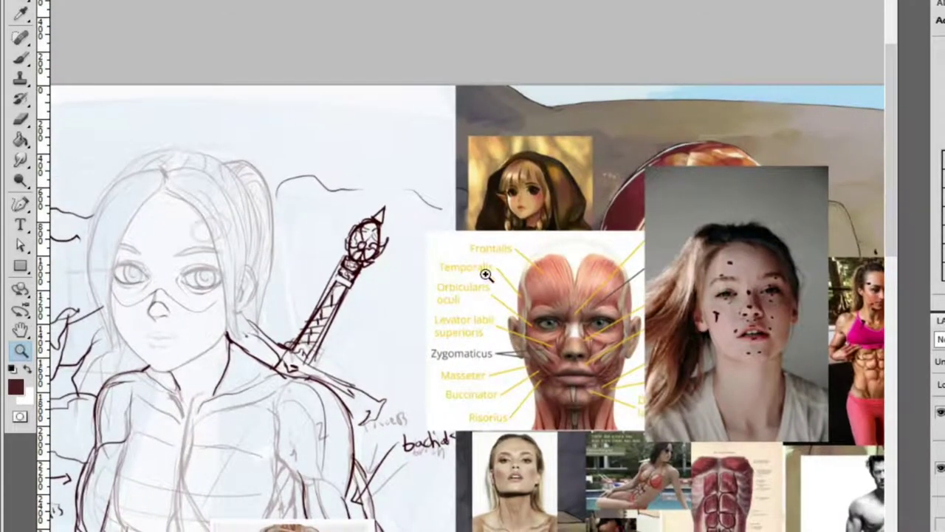
{"action": "mouse_move", "coordinate": [590, 359]}
{"action": "left_mouse_down"}
{"action": "mouse_move", "coordinate": [424, 264]}
{"action": "mouse_move", "coordinate": [451, 267]}
{"action": "left_mouse_up"}
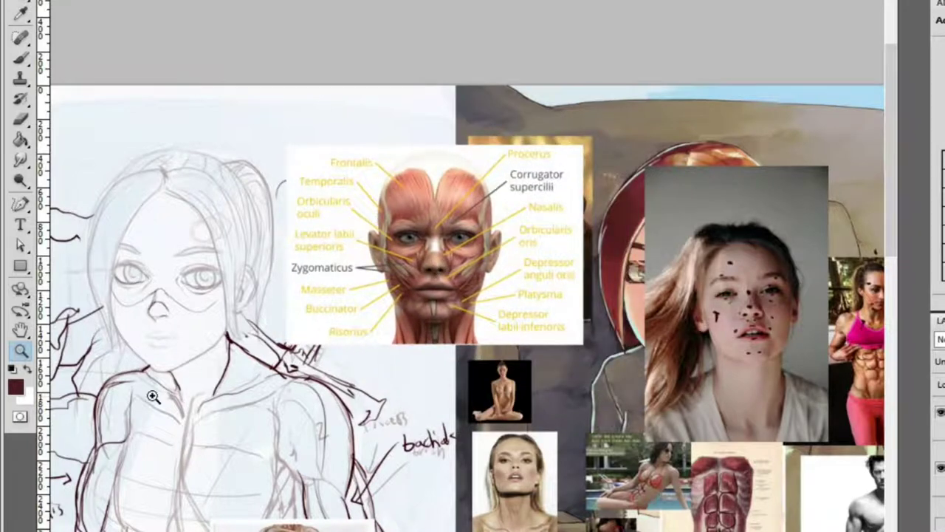
{"action": "left_click_drag", "start_coordinate": [184, 383], "coordinate": [259, 344]}
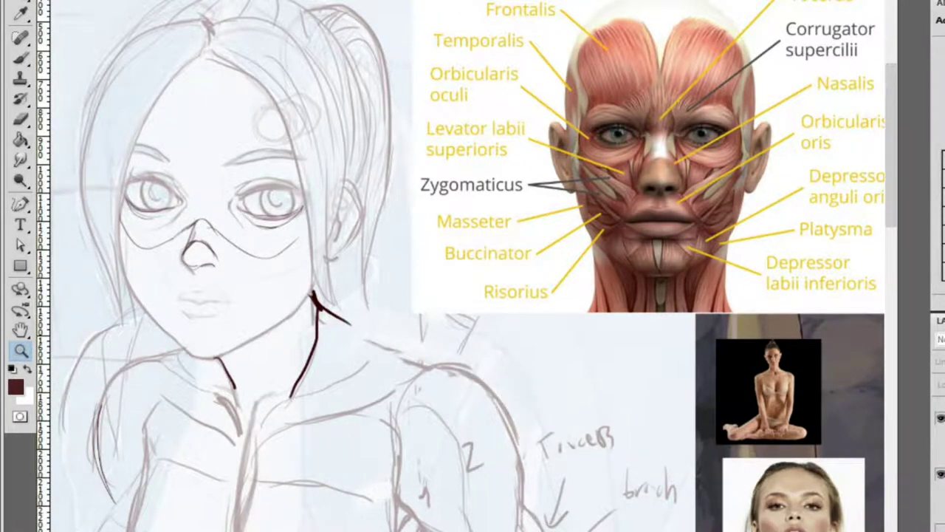
Draw the central dip of the mouth line, trim its upper end, and outline the far corner of the upper lip
{"action": "left_click", "coordinate": [941, 474]}
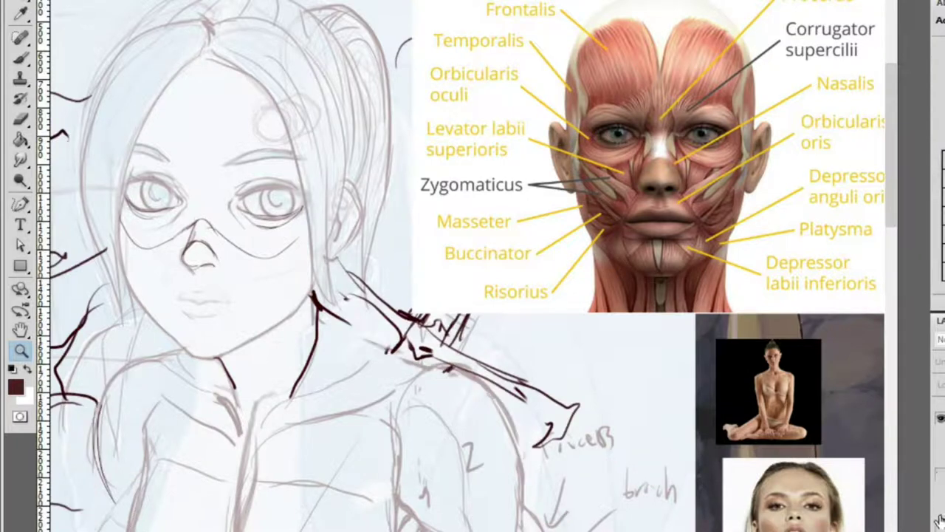
{"action": "left_click", "coordinate": [941, 475]}
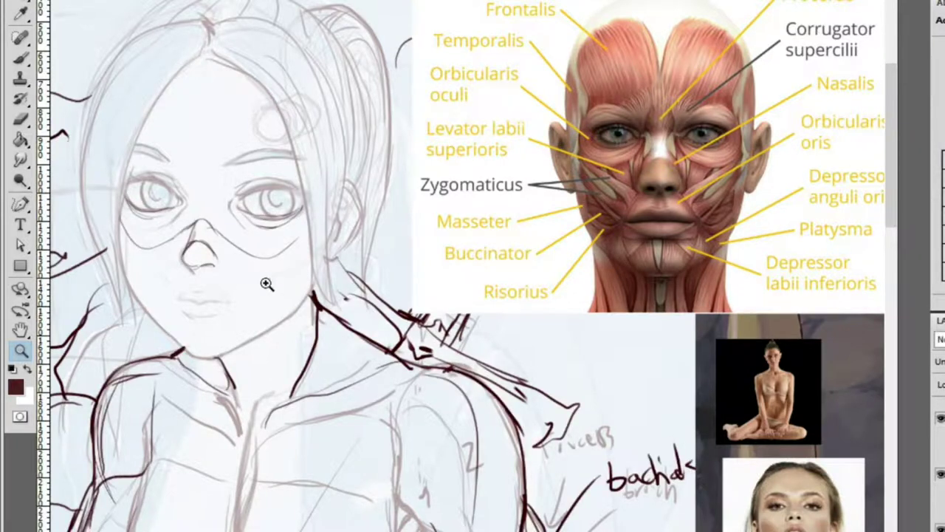
{"action": "left_click", "coordinate": [222, 310]}
{"action": "left_click", "coordinate": [154, 289]}
{"action": "key", "text": "b"}
{"action": "mouse_move", "coordinate": [304, 280]}
{"action": "left_mouse_down"}
{"action": "mouse_move", "coordinate": [362, 319]}
{"action": "mouse_move", "coordinate": [304, 275]}
{"action": "mouse_move", "coordinate": [328, 314]}
{"action": "mouse_move", "coordinate": [360, 319]}
{"action": "left_mouse_up"}
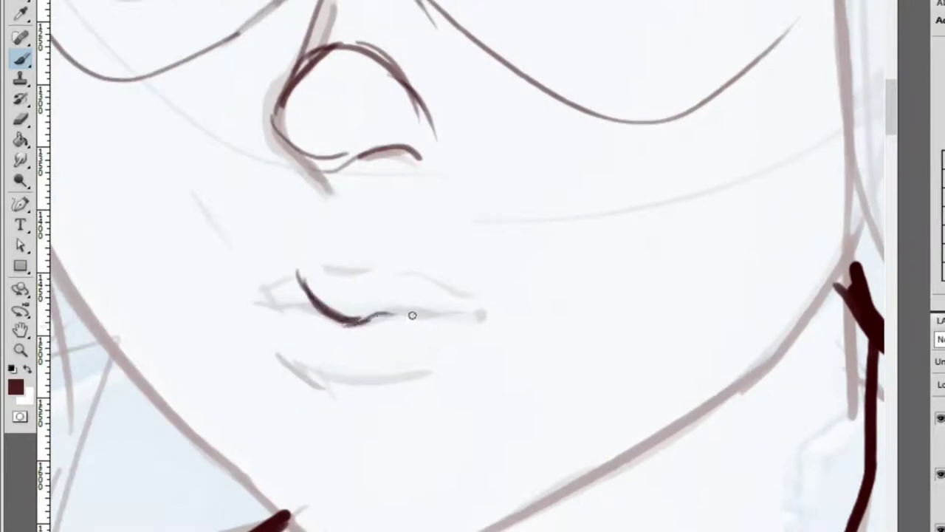
{"action": "key", "text": "e"}
{"action": "left_click_drag", "start_coordinate": [297, 259], "coordinate": [300, 278]}
{"action": "key", "text": "b"}
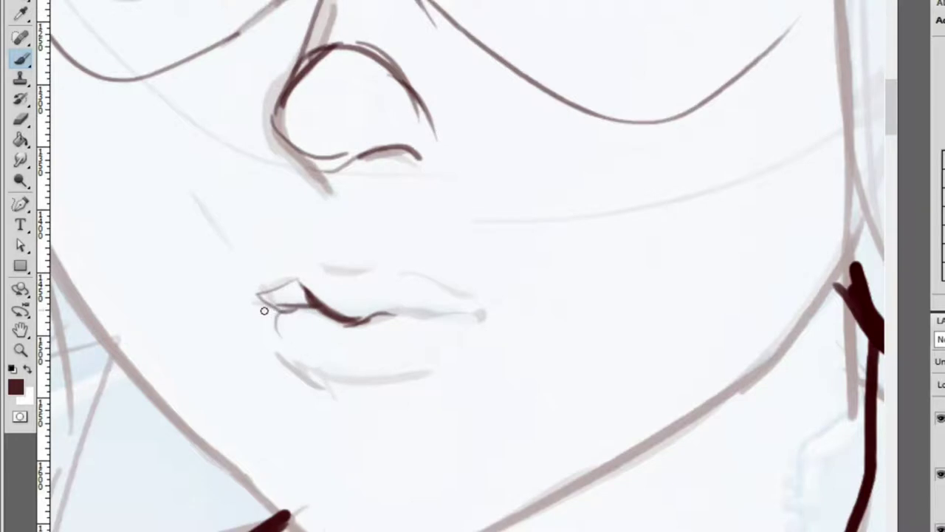
{"action": "left_click", "coordinate": [362, 359], "text": "alt"}
{"action": "scroll", "coordinate": [537, 314], "scroll_direction": "up", "scroll_amount": 2}
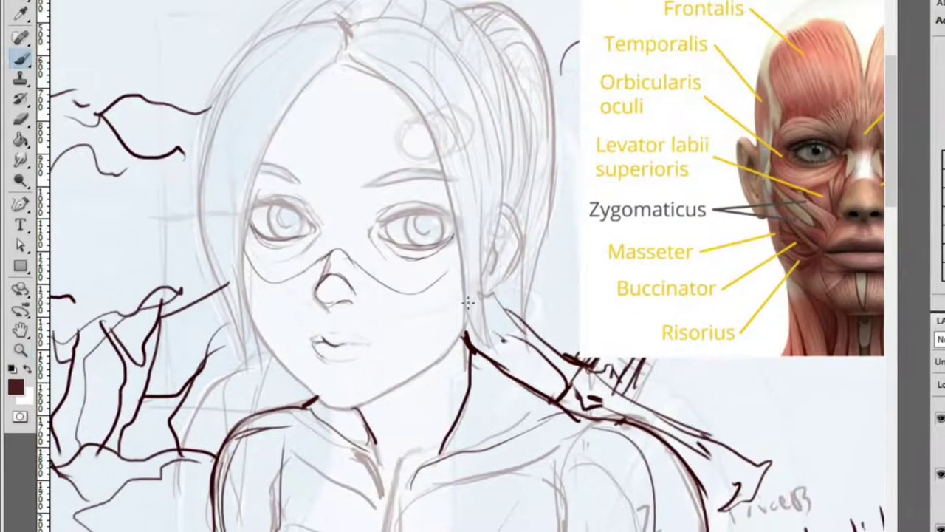
Extend the dark mouth line to both corners, trace the far side of the lower lip, and thicken the near corner
{"action": "key", "text": "z"}
{"action": "left_click", "coordinate": [319, 338]}
{"action": "left_click", "coordinate": [273, 296]}
{"action": "key", "text": "b"}
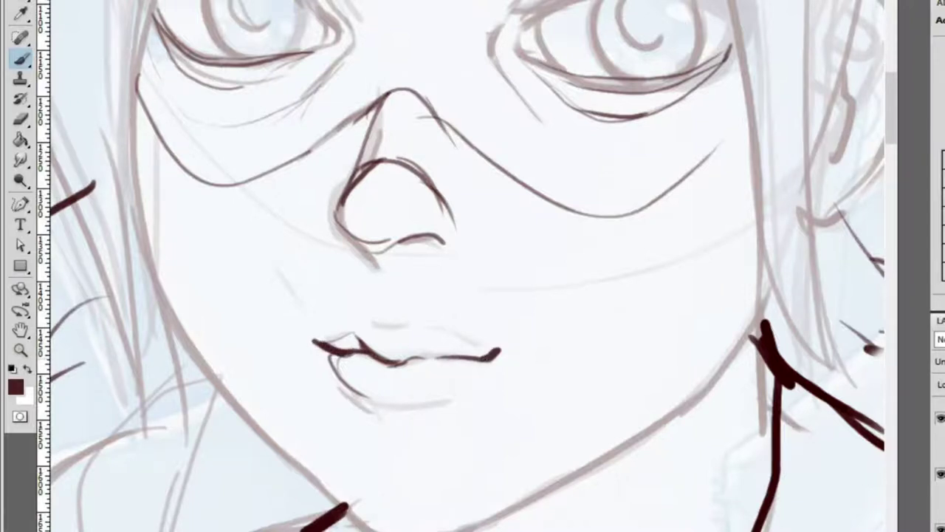
{"action": "key", "text": "z"}
{"action": "left_click", "coordinate": [488, 351], "text": "alt"}
{"action": "left_click", "coordinate": [481, 345]}
{"action": "key", "text": "b"}
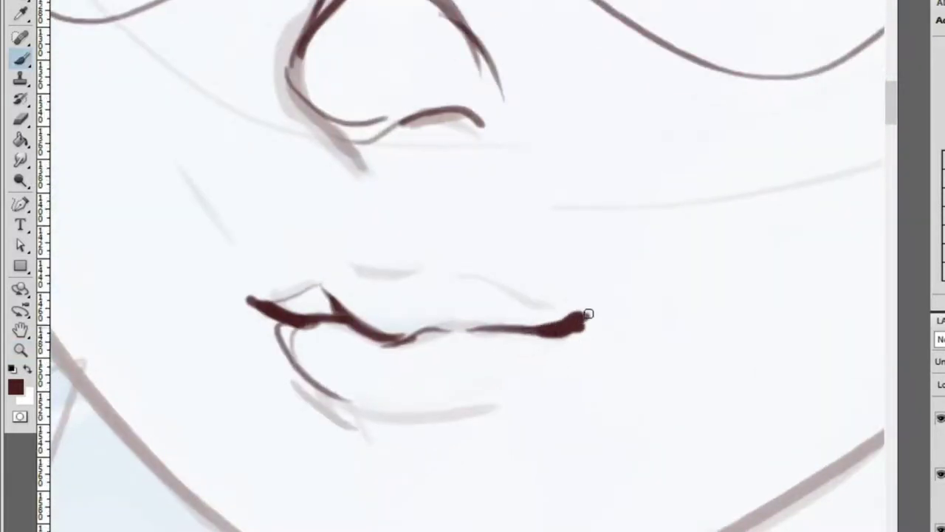
Erase the overly heavy tips of the mouth line and redraw both corners slightly lower
{"action": "key", "text": "z"}
{"action": "left_click", "coordinate": [589, 317], "text": "alt"}
{"action": "left_click", "coordinate": [576, 332]}
{"action": "left_click", "coordinate": [628, 366]}
{"action": "key", "text": "b"}
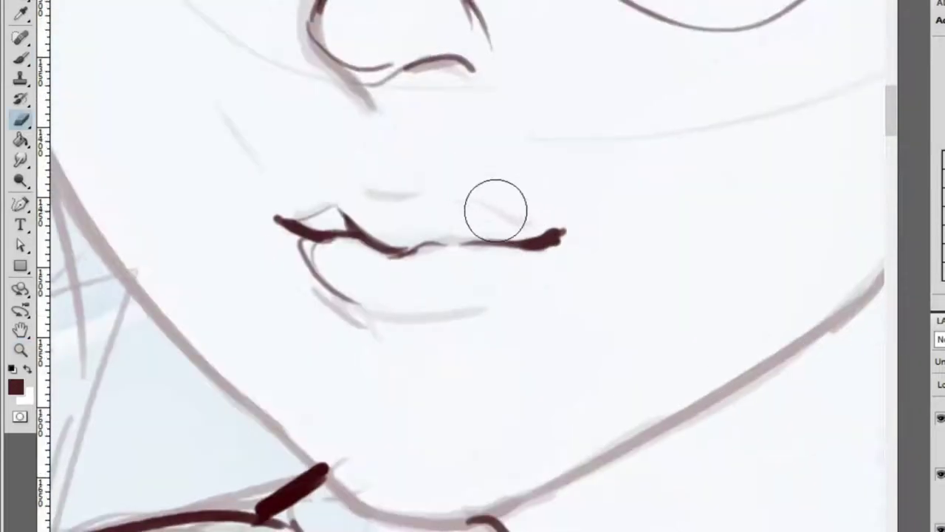
{"action": "key", "text": "e"}
{"action": "left_click_drag", "start_coordinate": [257, 205], "coordinate": [302, 224]}
{"action": "key", "text": "b"}
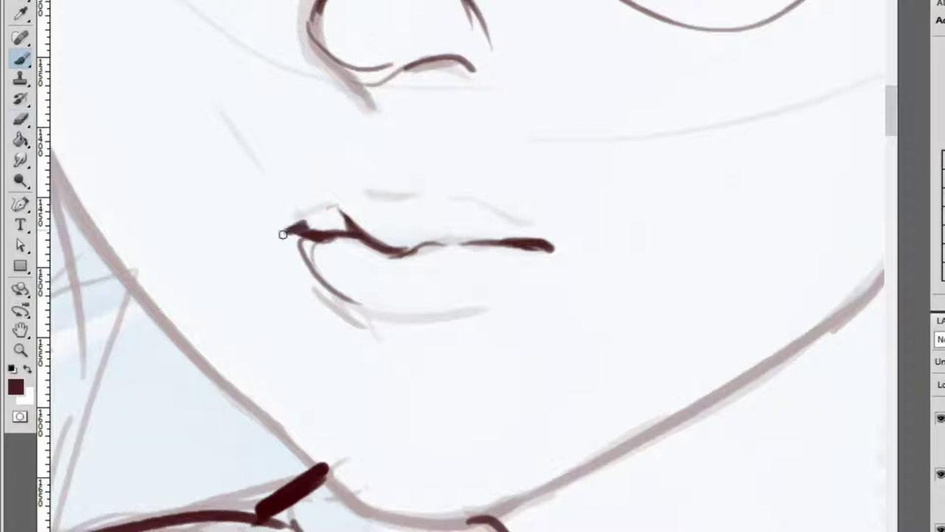
Darken the upper lid line of the woman's left eye with a thick curved stroke reaching the outer corner
{"action": "key", "text": "z"}
{"action": "left_click", "coordinate": [406, 192], "text": "alt"}
{"action": "left_click", "coordinate": [410, 159], "text": "alt"}
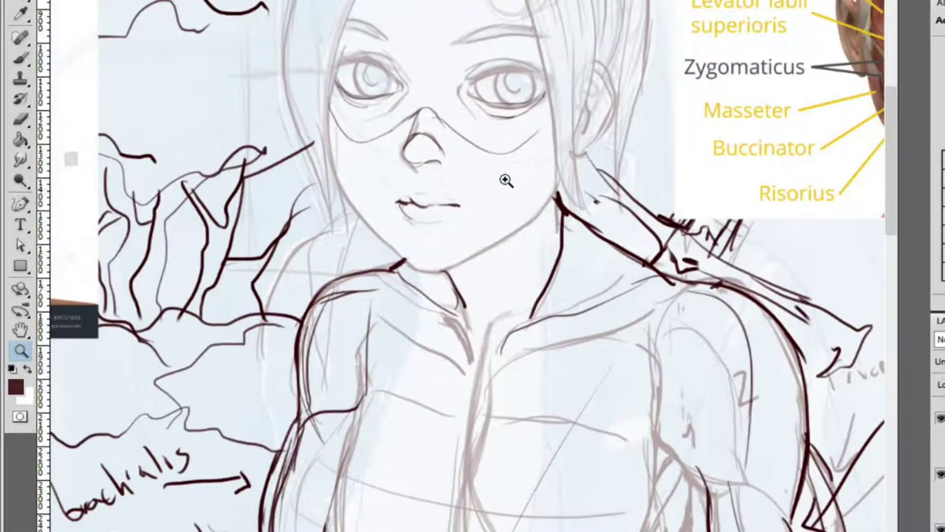
{"action": "left_click", "coordinate": [503, 60]}
{"action": "left_click", "coordinate": [521, 92]}
{"action": "left_click", "coordinate": [539, 115]}
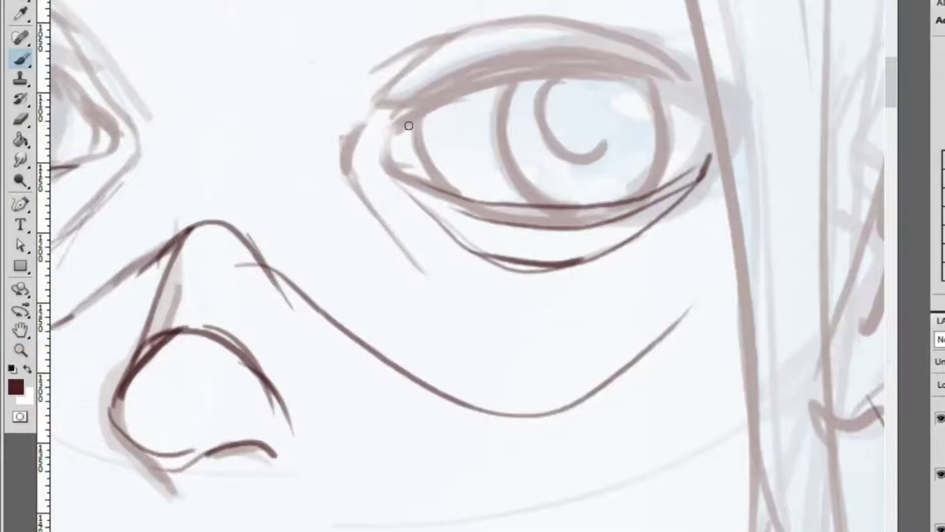
{"action": "key", "text": "b"}
{"action": "mouse_move", "coordinate": [395, 127]}
{"action": "left_mouse_down"}
{"action": "mouse_move", "coordinate": [653, 81]}
{"action": "mouse_move", "coordinate": [517, 82]}
{"action": "mouse_move", "coordinate": [701, 122]}
{"action": "left_mouse_up"}
{"action": "left_click_drag", "start_coordinate": [488, 83], "coordinate": [653, 78]}
{"action": "key", "text": "ctrl+alt+z"}
{"action": "key", "text": "ctrl+alt+z"}
Try filling her left eyebrow with crossing diagonal hatching strokes
{"action": "mouse_move", "coordinate": [432, 96]}
{"action": "left_mouse_down"}
{"action": "mouse_move", "coordinate": [467, 82]}
{"action": "mouse_move", "coordinate": [422, 110]}
{"action": "mouse_move", "coordinate": [501, 73]}
{"action": "mouse_move", "coordinate": [502, 81]}
{"action": "mouse_move", "coordinate": [495, 69]}
{"action": "mouse_move", "coordinate": [661, 103]}
{"action": "mouse_move", "coordinate": [463, 70]}
{"action": "mouse_move", "coordinate": [729, 121]}
{"action": "mouse_move", "coordinate": [509, 2]}
{"action": "mouse_move", "coordinate": [517, 29]}
{"action": "mouse_move", "coordinate": [449, 45]}
{"action": "mouse_move", "coordinate": [430, 77]}
{"action": "mouse_move", "coordinate": [551, 9]}
{"action": "mouse_move", "coordinate": [469, 70]}
{"action": "mouse_move", "coordinate": [517, 53]}
{"action": "mouse_move", "coordinate": [515, 34]}
{"action": "mouse_move", "coordinate": [509, 57]}
{"action": "mouse_move", "coordinate": [572, 15]}
{"action": "mouse_move", "coordinate": [533, 55]}
{"action": "mouse_move", "coordinate": [702, 0]}
{"action": "mouse_move", "coordinate": [742, 1]}
{"action": "mouse_move", "coordinate": [800, 22]}
{"action": "left_mouse_up"}
{"action": "scroll", "coordinate": [640, 99], "scroll_direction": "down", "scroll_amount": 3}
{"action": "scroll", "coordinate": [445, 87], "scroll_direction": "up", "scroll_amount": 4}
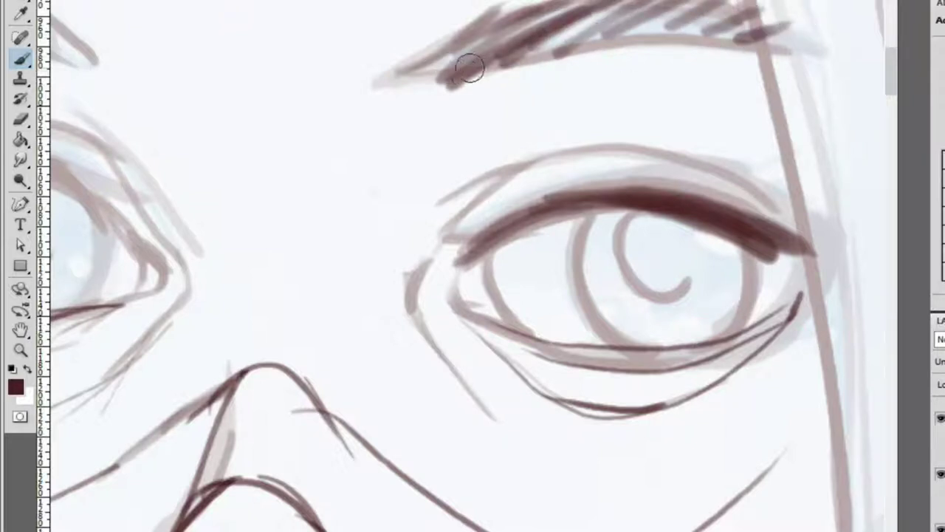
{"action": "mouse_move", "coordinate": [424, 61]}
{"action": "left_mouse_down"}
{"action": "mouse_move", "coordinate": [426, 42]}
{"action": "mouse_move", "coordinate": [616, 25]}
{"action": "mouse_move", "coordinate": [617, 3]}
{"action": "mouse_move", "coordinate": [770, 25]}
{"action": "mouse_move", "coordinate": [658, 17]}
{"action": "mouse_move", "coordinate": [757, 15]}
{"action": "mouse_move", "coordinate": [837, 29]}
{"action": "left_mouse_up"}
{"action": "left_click", "coordinate": [837, 30]}
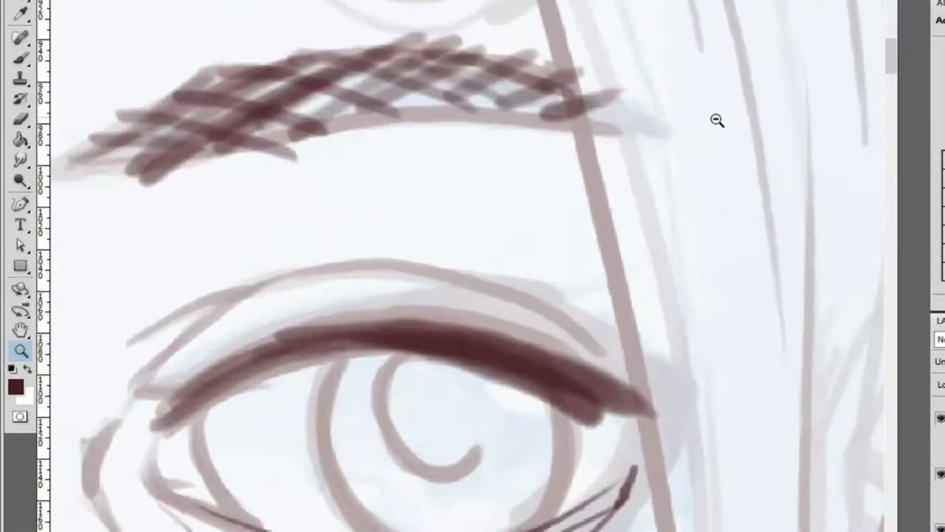
Examine the eyebrow shape and eye area on the facial muscle photo against the sketched face
{"action": "left_click", "coordinate": [735, 116], "text": "alt"}
{"action": "left_click", "coordinate": [187, 71]}
{"action": "left_click", "coordinate": [485, 131]}
{"action": "left_click", "coordinate": [545, 110], "text": "alt"}
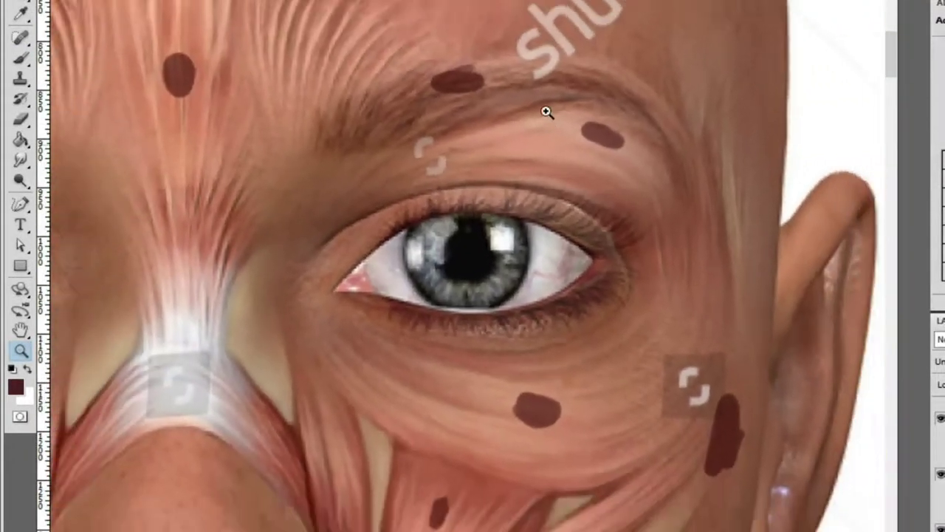
{"action": "left_click", "coordinate": [468, 105], "text": "alt"}
{"action": "left_click", "coordinate": [549, 120], "text": "alt"}
{"action": "left_click", "coordinate": [595, 163]}
{"action": "left_click", "coordinate": [595, 164]}
Undo the crossed brow hatching and redraw both eyebrows with dark strokes following their length
{"action": "key", "text": "b"}
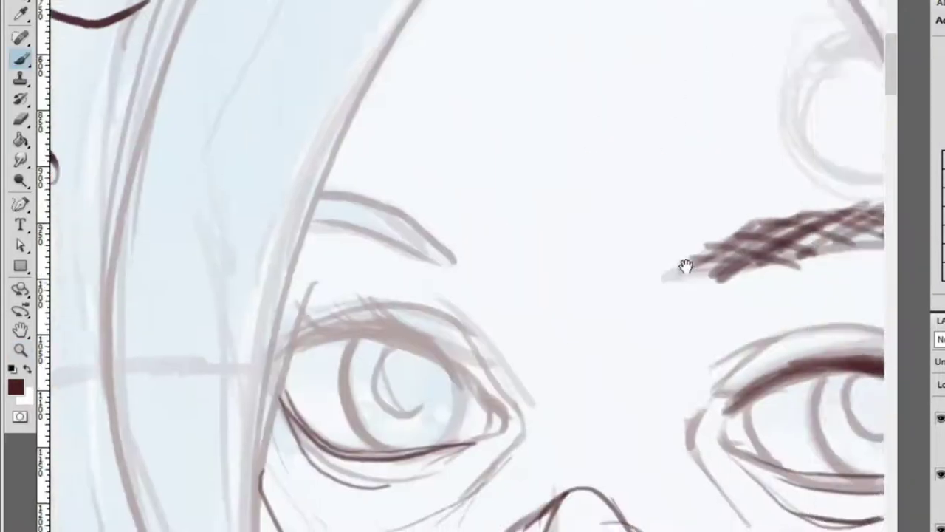
{"action": "key", "text": "ctrl+z"}
{"action": "mouse_move", "coordinate": [487, 171]}
{"action": "left_mouse_down"}
{"action": "mouse_move", "coordinate": [466, 175]}
{"action": "mouse_move", "coordinate": [565, 127]}
{"action": "left_mouse_up"}
{"action": "mouse_move", "coordinate": [605, 162]}
{"action": "left_mouse_down"}
{"action": "mouse_move", "coordinate": [610, 156]}
{"action": "mouse_move", "coordinate": [641, 173]}
{"action": "mouse_move", "coordinate": [595, 162]}
{"action": "mouse_move", "coordinate": [746, 129]}
{"action": "mouse_move", "coordinate": [739, 146]}
{"action": "mouse_move", "coordinate": [683, 142]}
{"action": "mouse_move", "coordinate": [832, 135]}
{"action": "mouse_move", "coordinate": [886, 143]}
{"action": "mouse_move", "coordinate": [791, 122]}
{"action": "mouse_move", "coordinate": [822, 126]}
{"action": "left_mouse_up"}
{"action": "key", "text": "h"}
{"action": "mouse_move", "coordinate": [509, 196]}
{"action": "left_mouse_down"}
{"action": "mouse_move", "coordinate": [466, 155]}
{"action": "mouse_move", "coordinate": [490, 189]}
{"action": "mouse_move", "coordinate": [516, 186]}
{"action": "mouse_move", "coordinate": [452, 156]}
{"action": "mouse_move", "coordinate": [477, 173]}
{"action": "mouse_move", "coordinate": [417, 161]}
{"action": "mouse_move", "coordinate": [479, 189]}
{"action": "left_mouse_up"}
{"action": "left_click", "coordinate": [491, 183], "text": "alt"}
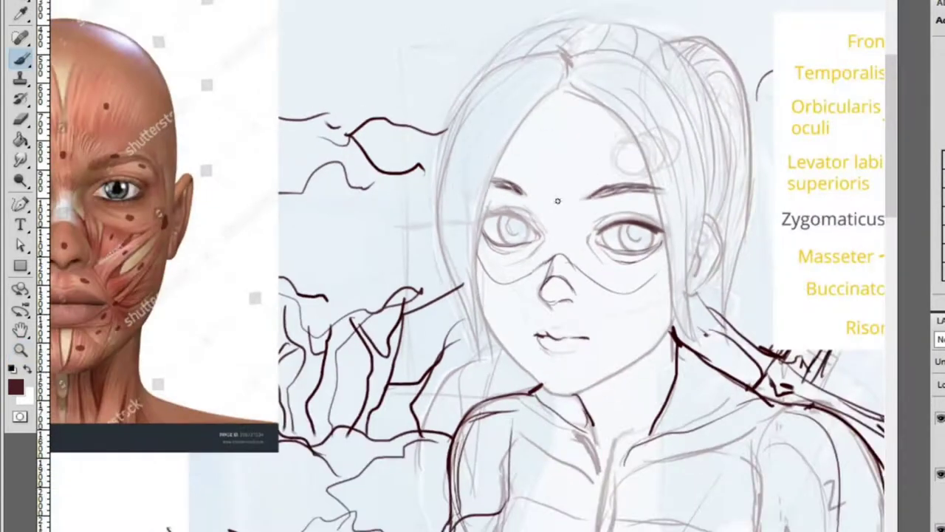
Check the brows on the facial muscle photo and fill her left eyebrow with denser overlapping strokes
{"action": "key", "text": "z"}
{"action": "left_click", "coordinate": [187, 156]}
{"action": "left_click", "coordinate": [219, 133]}
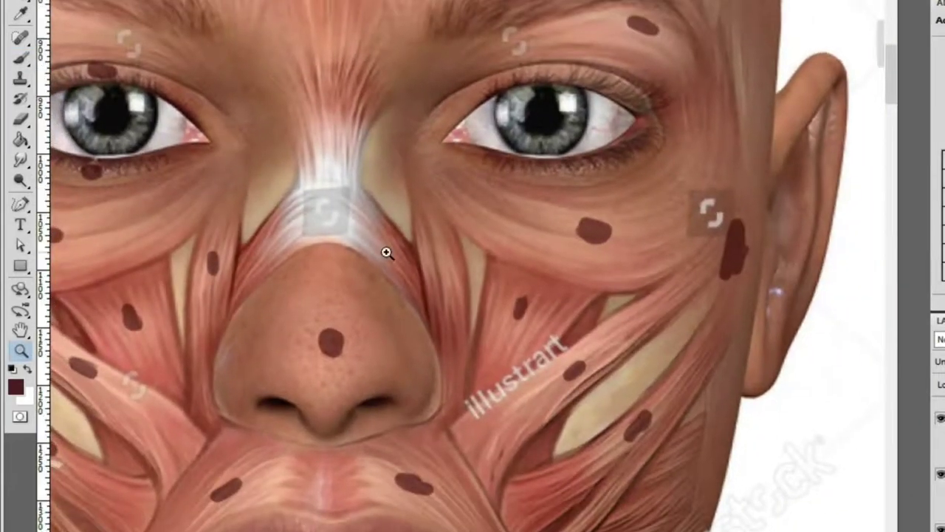
{"action": "left_click", "coordinate": [329, 236], "text": "alt"}
{"action": "left_click", "coordinate": [330, 236], "text": "alt"}
{"action": "left_click", "coordinate": [657, 264]}
{"action": "left_click", "coordinate": [657, 264]}
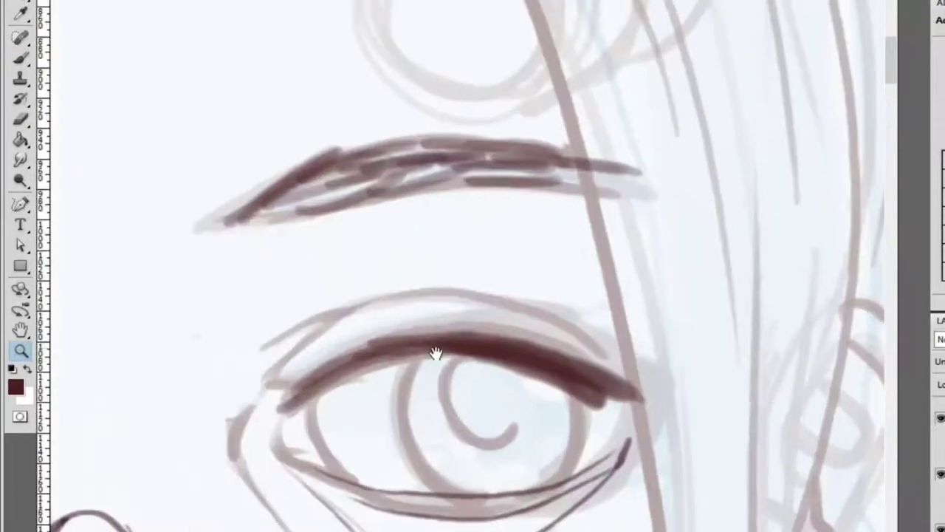
{"action": "left_click", "coordinate": [453, 100]}
{"action": "key", "text": "b"}
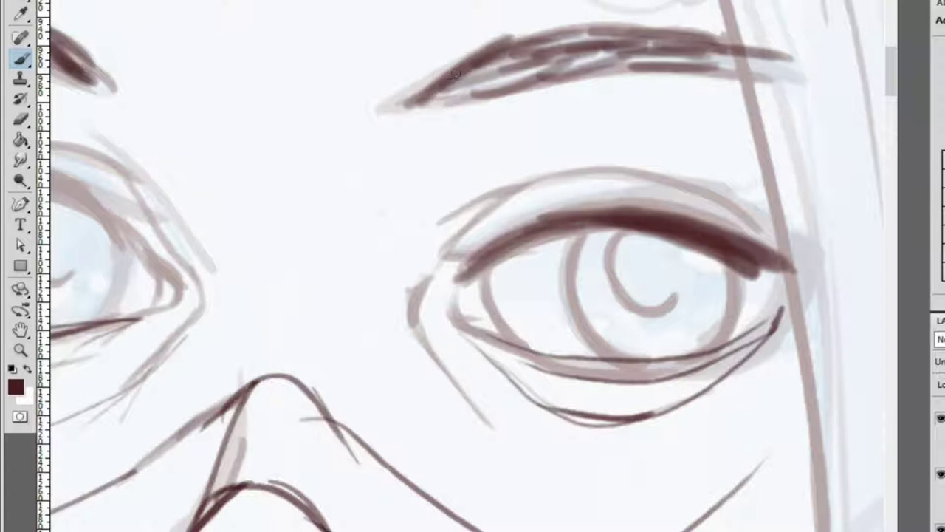
{"action": "left_click_drag", "start_coordinate": [446, 93], "coordinate": [503, 56]}
{"action": "left_click_drag", "start_coordinate": [482, 89], "coordinate": [584, 38]}
{"action": "left_click_drag", "start_coordinate": [524, 83], "coordinate": [606, 35]}
{"action": "mouse_move", "coordinate": [476, 90]}
{"action": "left_mouse_down"}
{"action": "mouse_move", "coordinate": [596, 56]}
{"action": "mouse_move", "coordinate": [728, 59]}
{"action": "mouse_move", "coordinate": [782, 78]}
{"action": "left_mouse_up"}
Trace a thick dark upper lid line on her right eye, redoing the stroke toward the inner corner
{"action": "key", "text": "z"}
{"action": "left_click", "coordinate": [633, 70], "text": "alt"}
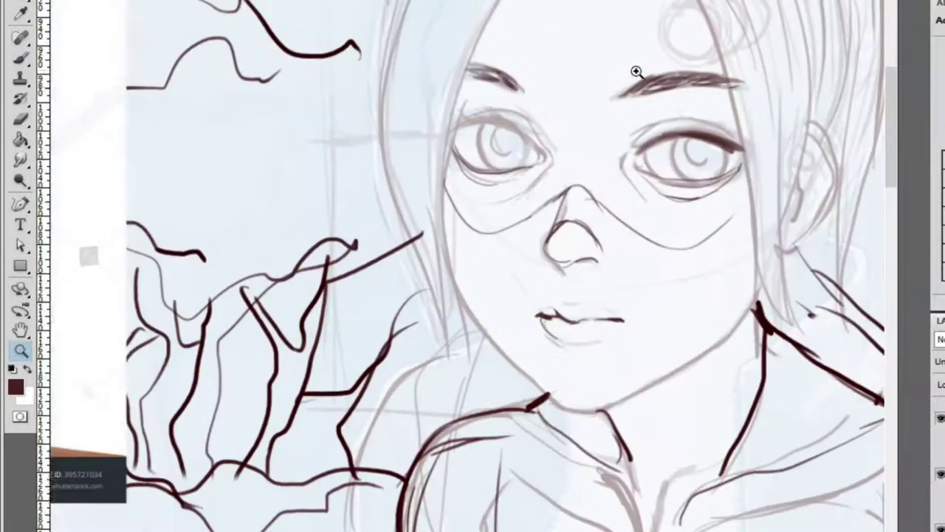
{"action": "left_click", "coordinate": [682, 172]}
{"action": "key", "text": "b"}
{"action": "mouse_move", "coordinate": [436, 118]}
{"action": "left_mouse_down"}
{"action": "mouse_move", "coordinate": [575, 93]}
{"action": "mouse_move", "coordinate": [628, 110]}
{"action": "left_mouse_up"}
{"action": "mouse_move", "coordinate": [517, 88]}
{"action": "left_mouse_down"}
{"action": "mouse_move", "coordinate": [639, 118]}
{"action": "mouse_move", "coordinate": [730, 172]}
{"action": "left_mouse_up"}
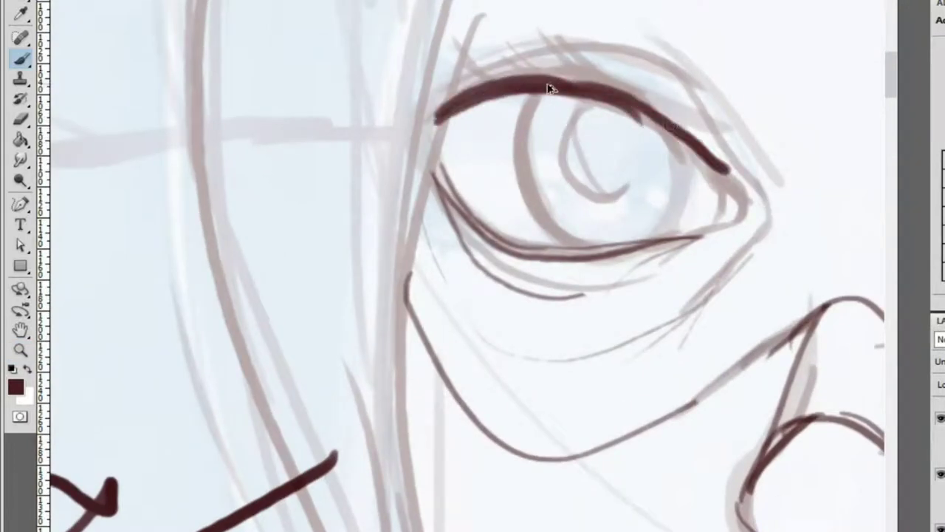
{"action": "key", "text": "ctrl+z"}
{"action": "left_click_drag", "start_coordinate": [531, 86], "coordinate": [696, 162]}
{"action": "key", "text": "ctrl+z"}
{"action": "left_click_drag", "start_coordinate": [524, 88], "coordinate": [700, 167]}
{"action": "mouse_move", "coordinate": [602, 100]}
{"action": "left_mouse_down"}
{"action": "mouse_move", "coordinate": [717, 179]}
{"action": "mouse_move", "coordinate": [142, 141]}
{"action": "left_mouse_up"}
{"action": "mouse_move", "coordinate": [619, 111]}
{"action": "left_mouse_down"}
{"action": "mouse_move", "coordinate": [517, 170]}
{"action": "mouse_move", "coordinate": [643, 111]}
{"action": "left_mouse_up"}
{"action": "left_click_drag", "start_coordinate": [591, 133], "coordinate": [716, 107]}
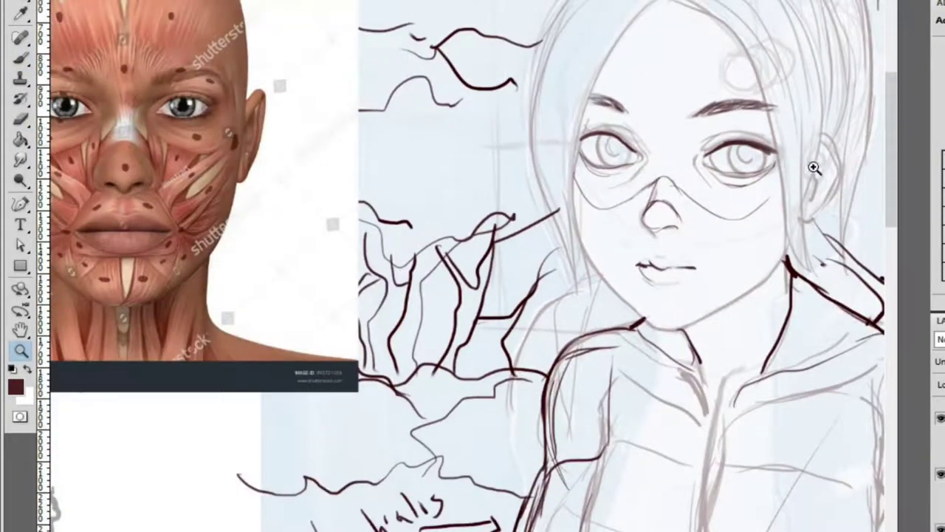
Extend the outer end of her right eye's upper lid into a thick dark wing over the hair line
{"action": "left_click_drag", "start_coordinate": [625, 119], "coordinate": [694, 131]}
{"action": "key", "text": "b"}
{"action": "mouse_move", "coordinate": [412, 180]}
{"action": "left_mouse_down"}
{"action": "mouse_move", "coordinate": [462, 183]}
{"action": "mouse_move", "coordinate": [484, 159]}
{"action": "left_mouse_up"}
{"action": "left_click_drag", "start_coordinate": [443, 194], "coordinate": [515, 189]}
{"action": "key", "text": "ctrl+0"}
{"action": "key", "text": "z"}
{"action": "left_click", "coordinate": [614, 231]}
{"action": "left_click", "coordinate": [550, 234]}
{"action": "key", "text": "b"}
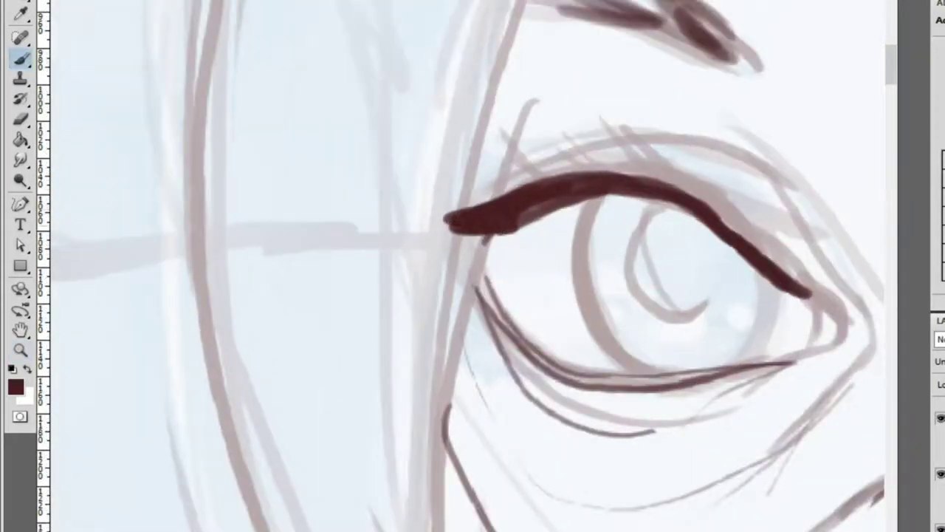
{"action": "left_click_drag", "start_coordinate": [465, 221], "coordinate": [442, 223]}
{"action": "key", "text": "ctrl+0"}
{"action": "key", "text": "z"}
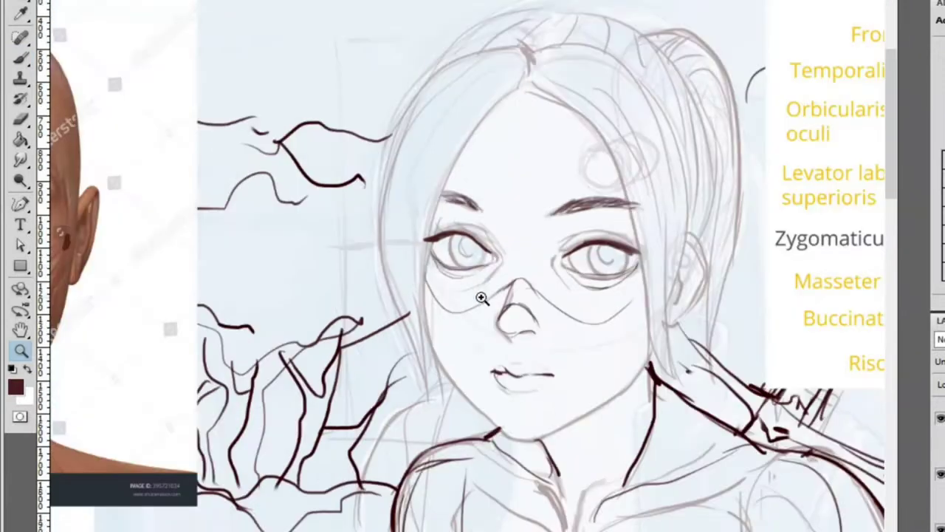
Thicken the outer lower lid of her right eye, add short lower lashes, and erase the overlong lash
{"action": "left_click", "coordinate": [481, 292]}
{"action": "left_click", "coordinate": [492, 320]}
{"action": "key", "text": "b"}
{"action": "left_click_drag", "start_coordinate": [352, 179], "coordinate": [394, 225]}
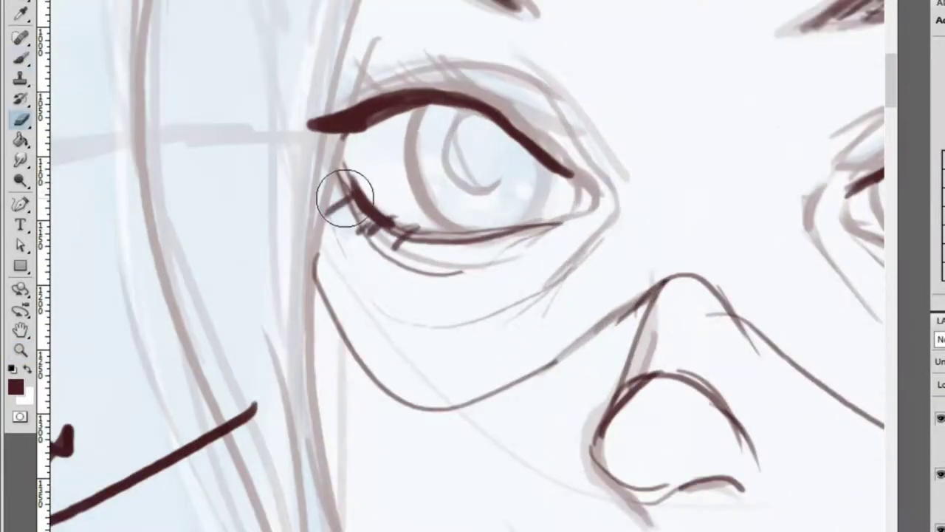
{"action": "left_click_drag", "start_coordinate": [336, 210], "coordinate": [367, 196]}
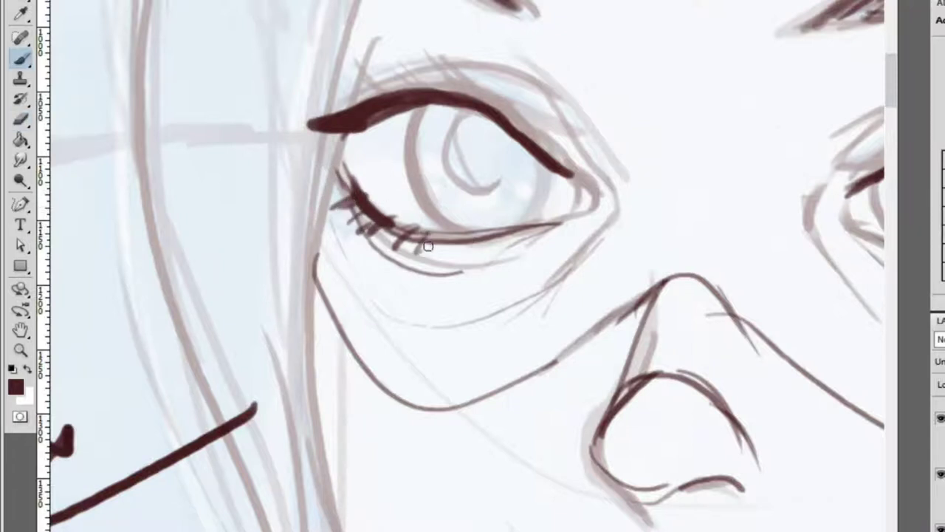
Add short lower lashes along her left eye's lower lid and erase the overlong one
{"action": "scroll", "coordinate": [481, 236], "scroll_direction": "down", "scroll_amount": 3}
{"action": "scroll", "coordinate": [794, 226], "scroll_direction": "up", "scroll_amount": 2}
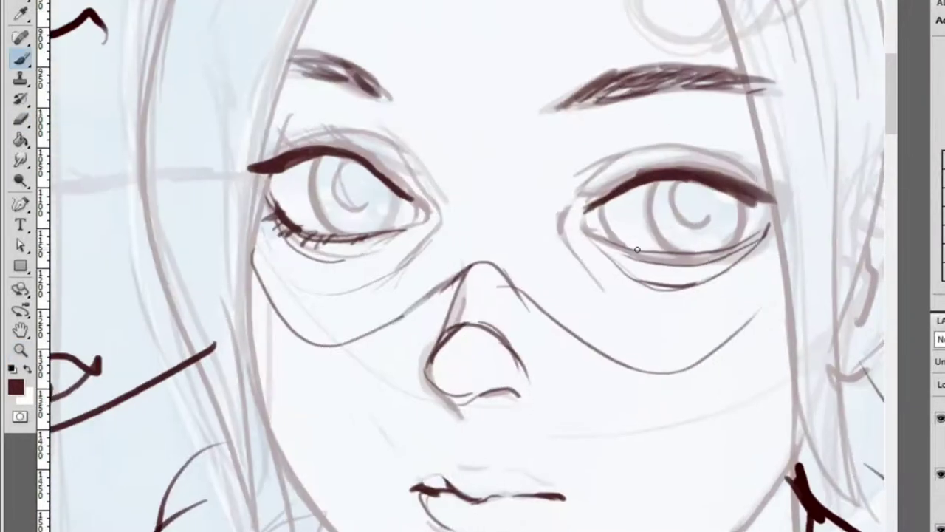
{"action": "key", "text": "e"}
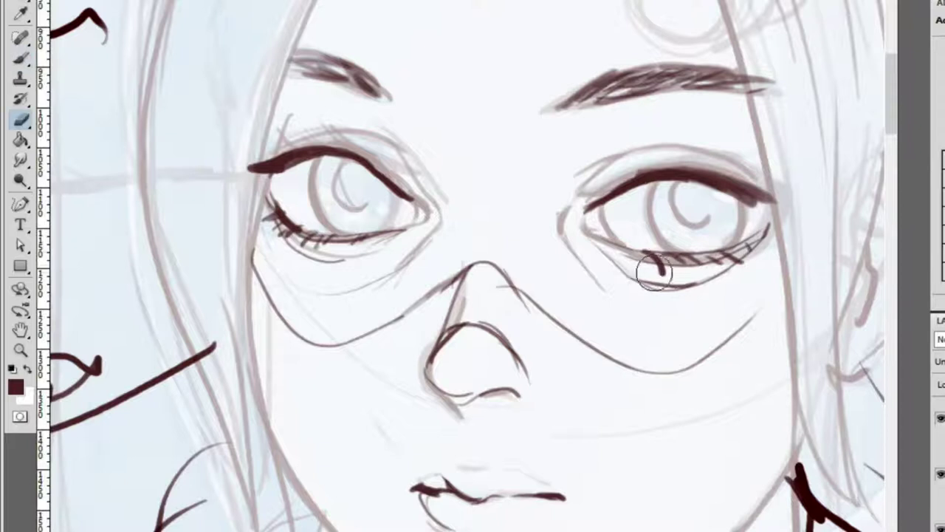
{"action": "key", "text": "z"}
{"action": "scroll", "coordinate": [686, 281], "scroll_direction": "down", "scroll_amount": 5}
{"action": "scroll", "coordinate": [695, 347], "scroll_direction": "up", "scroll_amount": 5}
{"action": "key", "text": "e"}
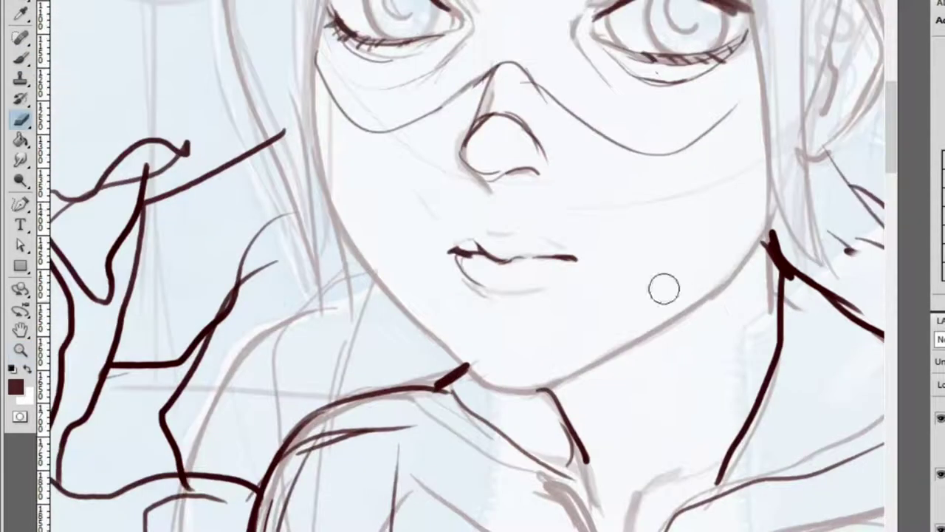
Consult the labelled muscle diagram and mark the dip above the upper lip with a short curved stroke
{"action": "scroll", "coordinate": [576, 237], "scroll_direction": "down", "scroll_amount": 5}
{"action": "key", "text": "z"}
{"action": "scroll", "coordinate": [854, 172], "scroll_direction": "up", "scroll_amount": 5}
{"action": "scroll", "coordinate": [854, 173], "scroll_direction": "down", "scroll_amount": 5}
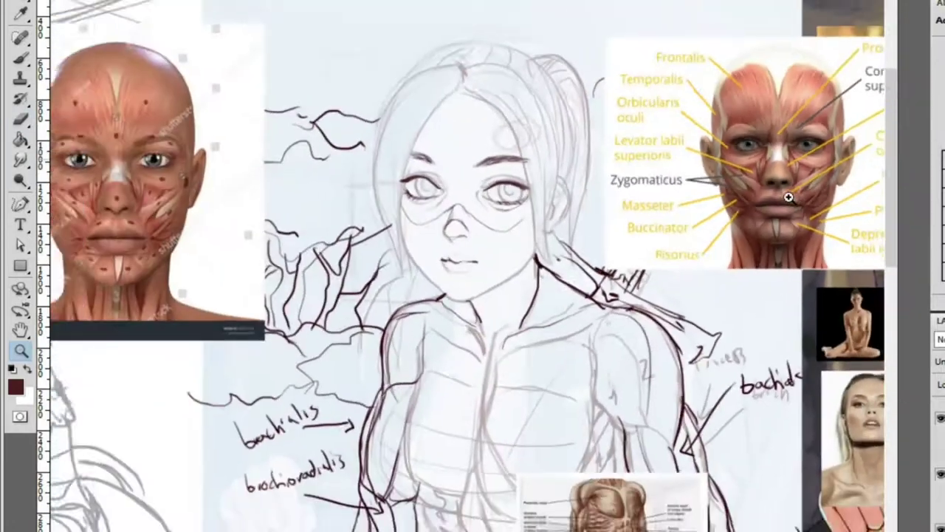
{"action": "scroll", "coordinate": [624, 240], "scroll_direction": "up", "scroll_amount": 6}
{"action": "scroll", "coordinate": [624, 240], "scroll_direction": "up", "scroll_amount": 2}
{"action": "key", "text": "e"}
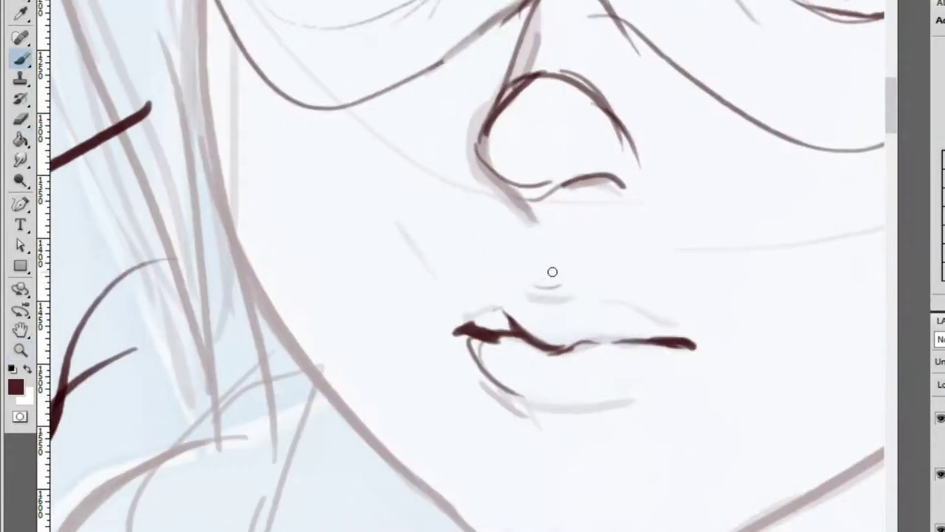
Check the nose on the muscle diagram and draw a dark curve under the sketched nose tip
{"action": "key", "text": "z"}
{"action": "scroll", "coordinate": [593, 178], "scroll_direction": "down", "scroll_amount": 5}
{"action": "scroll", "coordinate": [593, 178], "scroll_direction": "down", "scroll_amount": 2}
{"action": "scroll", "coordinate": [667, 173], "scroll_direction": "up", "scroll_amount": 6}
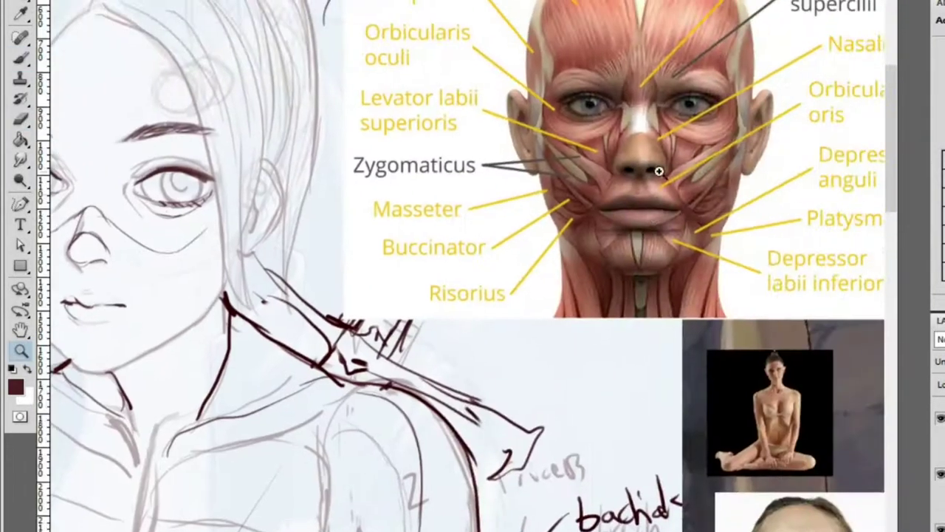
{"action": "scroll", "coordinate": [702, 173], "scroll_direction": "down", "scroll_amount": 3}
{"action": "scroll", "coordinate": [479, 277], "scroll_direction": "up", "scroll_amount": 5}
{"action": "key", "text": "b"}
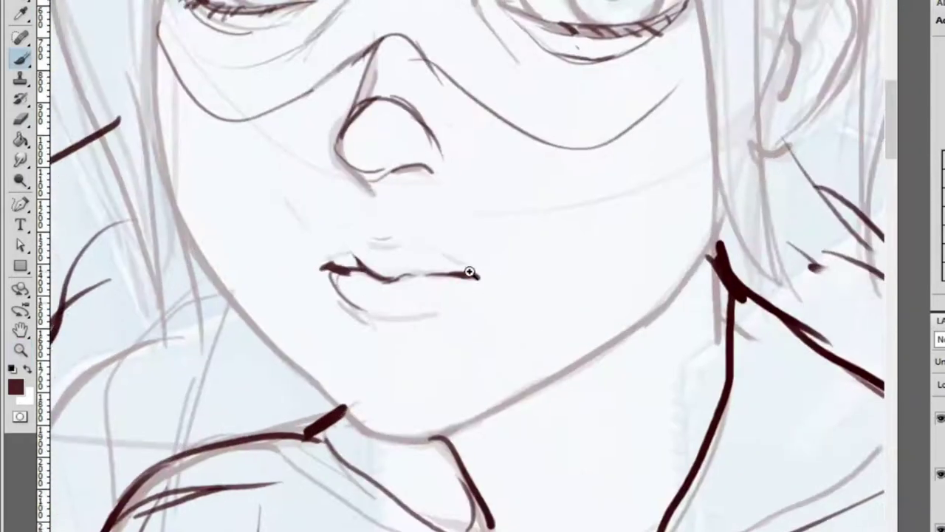
{"action": "key", "text": "ctrl+z"}
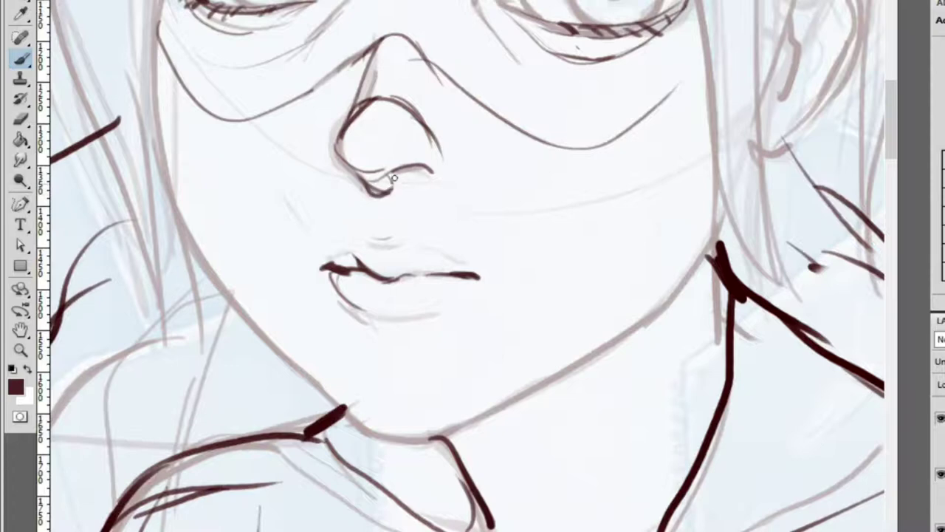
Draw the near nostril wing, outline the nostril opening, and clean up its lower edge with the eraser
{"action": "key", "text": "z"}
{"action": "scroll", "coordinate": [417, 182], "scroll_direction": "down", "scroll_amount": 3}
{"action": "scroll", "coordinate": [670, 95], "scroll_direction": "up", "scroll_amount": 6}
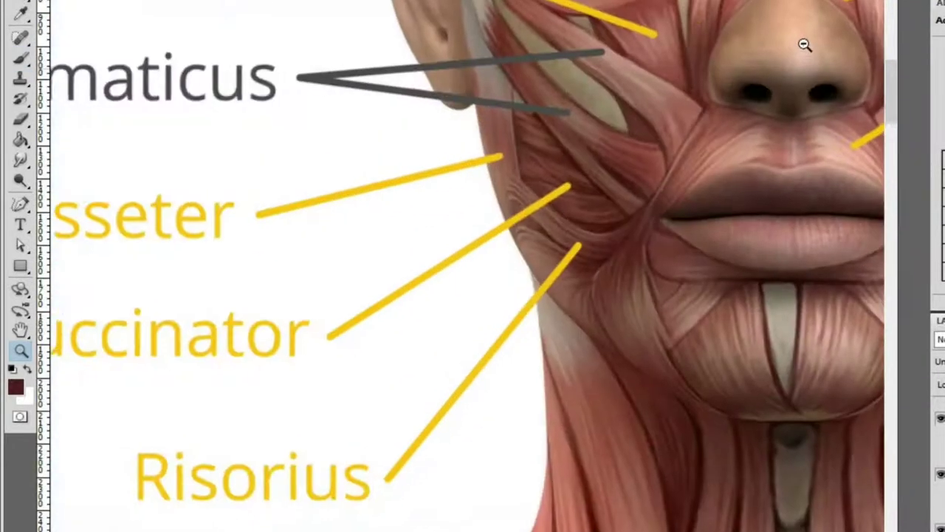
{"action": "scroll", "coordinate": [764, 53], "scroll_direction": "down", "scroll_amount": 3}
{"action": "scroll", "coordinate": [323, 178], "scroll_direction": "up", "scroll_amount": 5}
{"action": "key", "text": "b"}
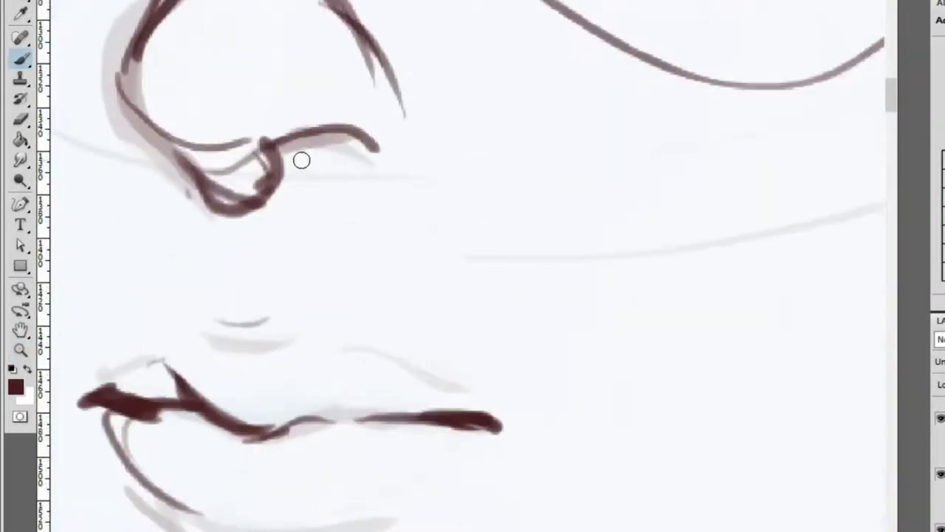
{"action": "mouse_move", "coordinate": [277, 174]}
{"action": "left_mouse_down"}
{"action": "mouse_move", "coordinate": [402, 148]}
{"action": "mouse_move", "coordinate": [379, 96]}
{"action": "left_mouse_up"}
{"action": "left_click_drag", "start_coordinate": [285, 139], "coordinate": [336, 146]}
{"action": "left_click", "coordinate": [306, 153], "text": "alt"}
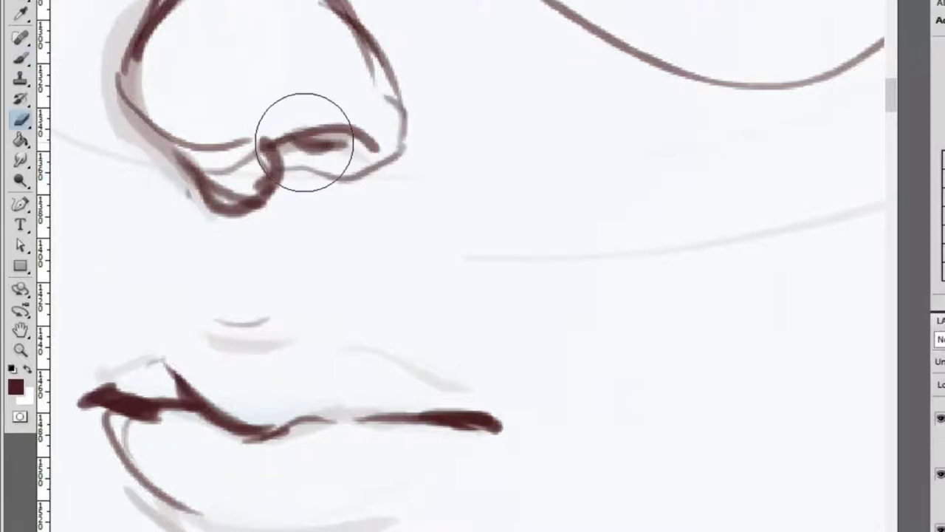
{"action": "mouse_move", "coordinate": [274, 143]}
{"action": "left_mouse_down"}
{"action": "mouse_move", "coordinate": [345, 152]}
{"action": "mouse_move", "coordinate": [325, 144]}
{"action": "left_mouse_up"}
{"action": "key", "text": "z"}
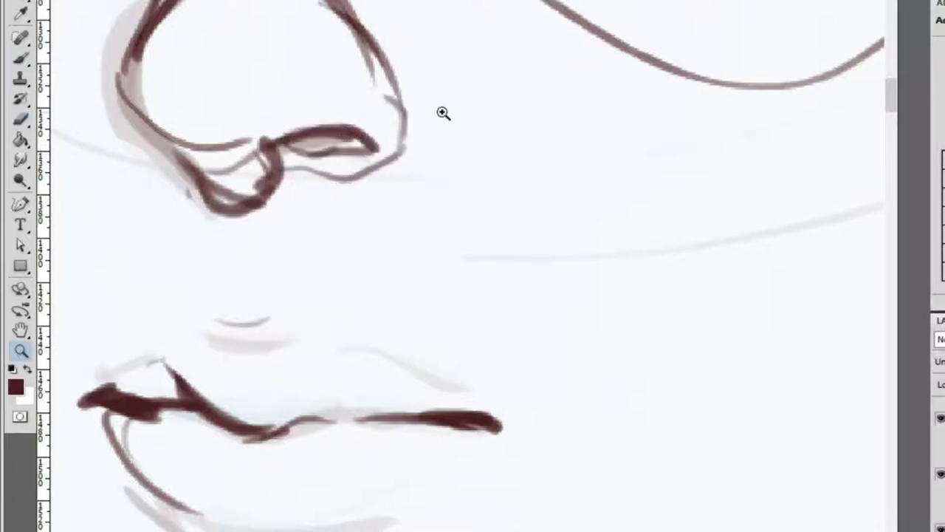
Thicken the contour on the far side of the nose tip down to its underside
{"action": "scroll", "coordinate": [429, 122], "scroll_direction": "down", "scroll_amount": 5}
{"action": "scroll", "coordinate": [422, 124], "scroll_direction": "up", "scroll_amount": 6}
{"action": "key", "text": "b"}
{"action": "left_click_drag", "start_coordinate": [323, 121], "coordinate": [389, 153]}
{"action": "mouse_move", "coordinate": [332, 119]}
{"action": "left_mouse_down"}
{"action": "mouse_move", "coordinate": [385, 163]}
{"action": "mouse_move", "coordinate": [409, 164]}
{"action": "left_mouse_up"}
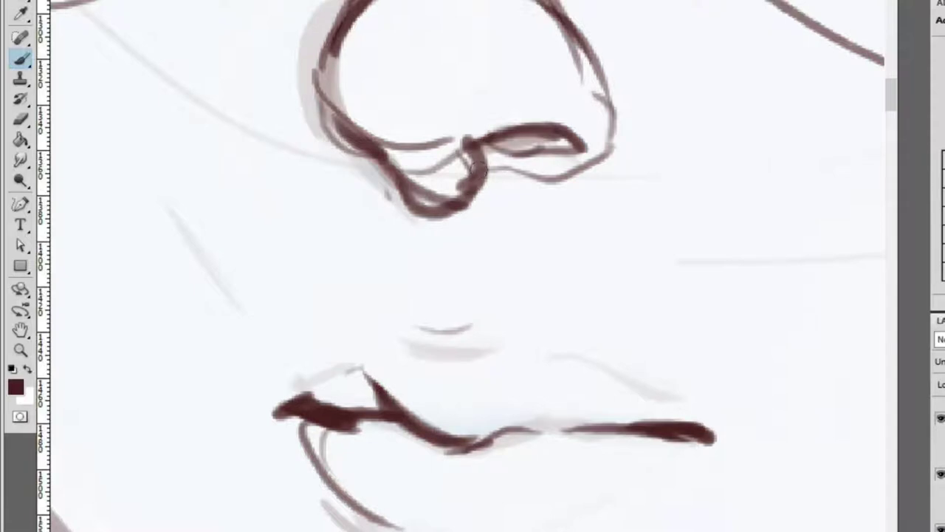
Draw the philtrum line from the nose toward the upper lip, correct its lower end, and touch up the lip edge
{"action": "mouse_move", "coordinate": [417, 217]}
{"action": "left_mouse_down"}
{"action": "mouse_move", "coordinate": [399, 302]}
{"action": "mouse_move", "coordinate": [401, 295]}
{"action": "mouse_move", "coordinate": [417, 339]}
{"action": "left_mouse_up"}
{"action": "key", "text": "e"}
{"action": "left_click_drag", "start_coordinate": [407, 271], "coordinate": [413, 336]}
{"action": "key", "text": "b"}
{"action": "mouse_move", "coordinate": [423, 216]}
{"action": "left_mouse_down"}
{"action": "mouse_move", "coordinate": [422, 258]}
{"action": "mouse_move", "coordinate": [406, 303]}
{"action": "left_mouse_up"}
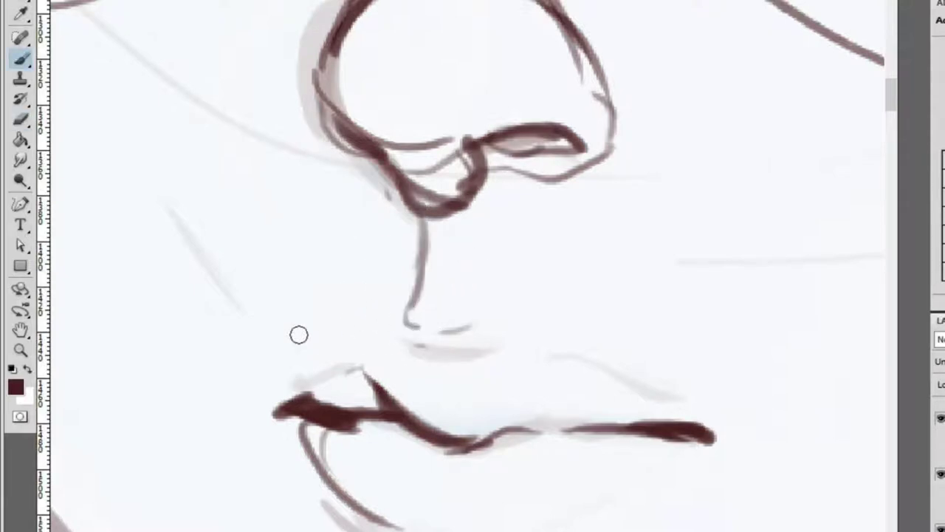
{"action": "left_click_drag", "start_coordinate": [298, 353], "coordinate": [392, 327]}
{"action": "mouse_move", "coordinate": [373, 395]}
{"action": "left_mouse_down"}
{"action": "mouse_move", "coordinate": [354, 373]}
{"action": "mouse_move", "coordinate": [379, 399]}
{"action": "left_mouse_up"}
Move the grey sculpted head reference from the canvas's far edge to beside the sketched woman's face
{"action": "scroll", "coordinate": [378, 399], "scroll_direction": "down", "scroll_amount": 5}
{"action": "scroll", "coordinate": [338, 207], "scroll_direction": "right", "scroll_amount": 6}
{"action": "scroll", "coordinate": [661, 217], "scroll_direction": "down", "scroll_amount": 3}
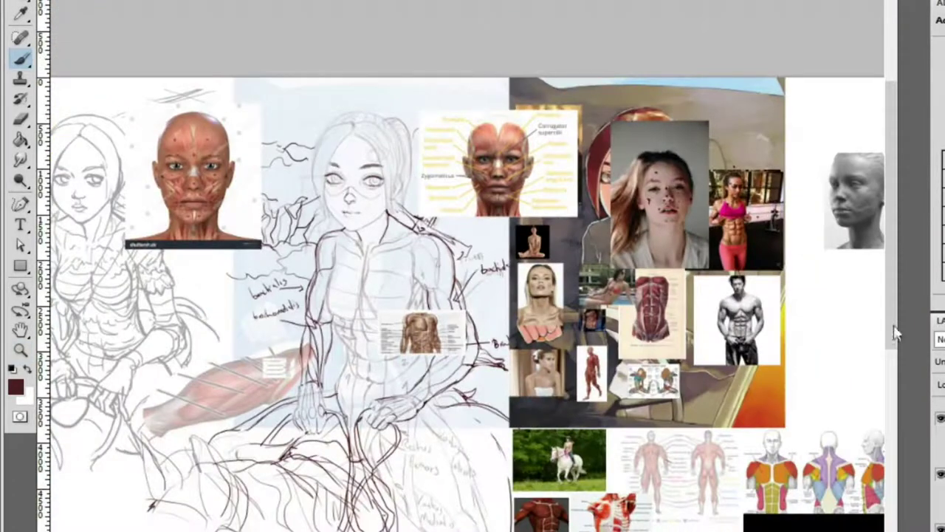
{"action": "key", "text": "z"}
{"action": "scroll", "coordinate": [763, 175], "scroll_direction": "right", "scroll_amount": 2}
{"action": "left_click_drag", "start_coordinate": [764, 175], "coordinate": [936, 254]}
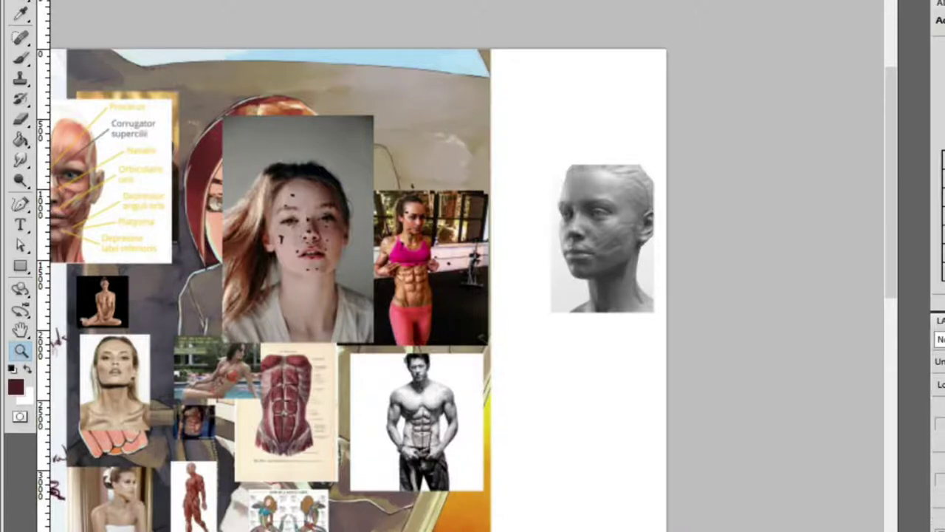
{"action": "left_click", "coordinate": [663, 312], "text": "alt"}
{"action": "mouse_move", "coordinate": [636, 281]}
{"action": "left_mouse_down"}
{"action": "mouse_move", "coordinate": [360, 267]}
{"action": "mouse_move", "coordinate": [352, 277]}
{"action": "mouse_move", "coordinate": [549, 248]}
{"action": "left_mouse_up"}
{"action": "mouse_move", "coordinate": [805, 155]}
{"action": "left_mouse_down"}
{"action": "mouse_move", "coordinate": [251, 164]}
{"action": "mouse_move", "coordinate": [155, 144]}
{"action": "mouse_move", "coordinate": [158, 170]}
{"action": "left_mouse_up"}
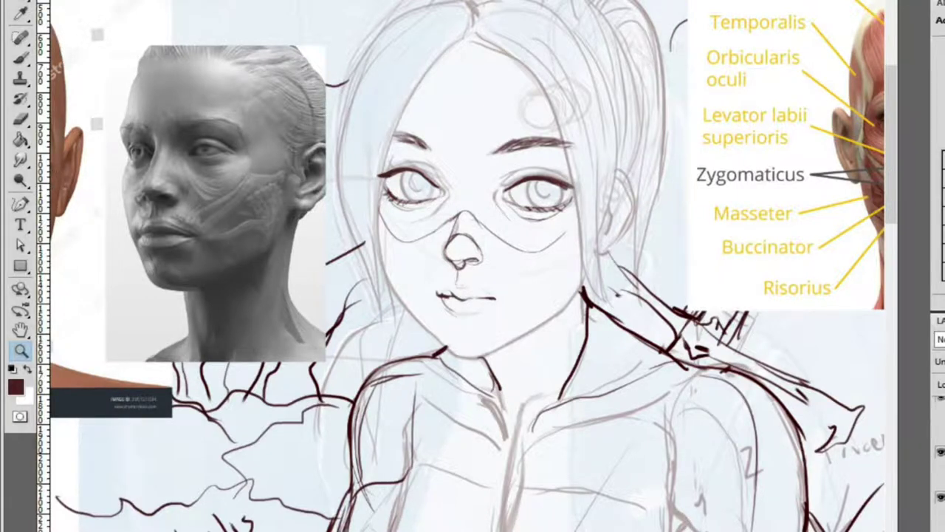
{"action": "left_click", "coordinate": [938, 475]}
{"action": "left_click", "coordinate": [941, 515]}
{"action": "left_click", "coordinate": [941, 515]}
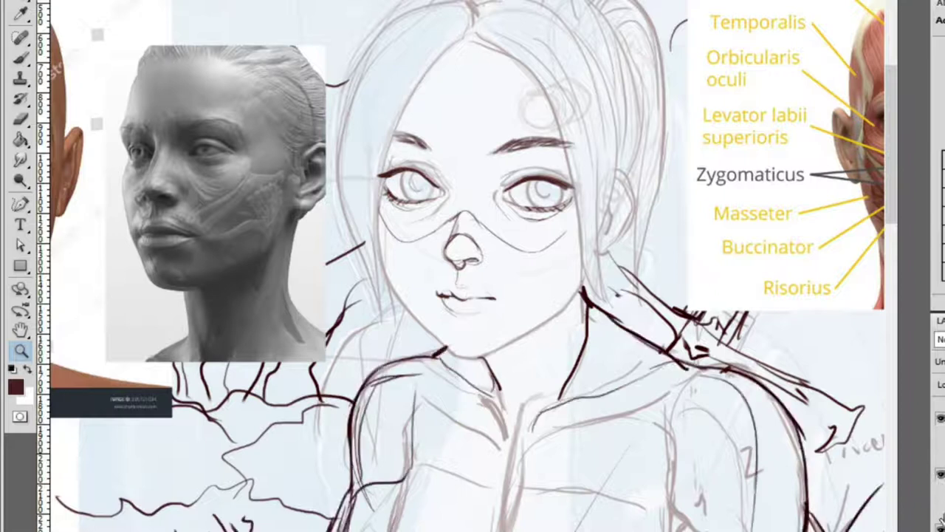
Examine the sketched face and compare its cheeks, nose and mouth with the muscle forms on the grey sculpted head
{"action": "left_click", "coordinate": [941, 520]}
{"action": "left_click", "coordinate": [941, 432]}
{"action": "left_click", "coordinate": [941, 432]}
{"action": "mouse_move", "coordinate": [381, 206]}
{"action": "left_mouse_down"}
{"action": "mouse_move", "coordinate": [395, 248]}
{"action": "mouse_move", "coordinate": [600, 250]}
{"action": "mouse_move", "coordinate": [544, 195]}
{"action": "mouse_move", "coordinate": [561, 185]}
{"action": "mouse_move", "coordinate": [556, 193]}
{"action": "left_mouse_up"}
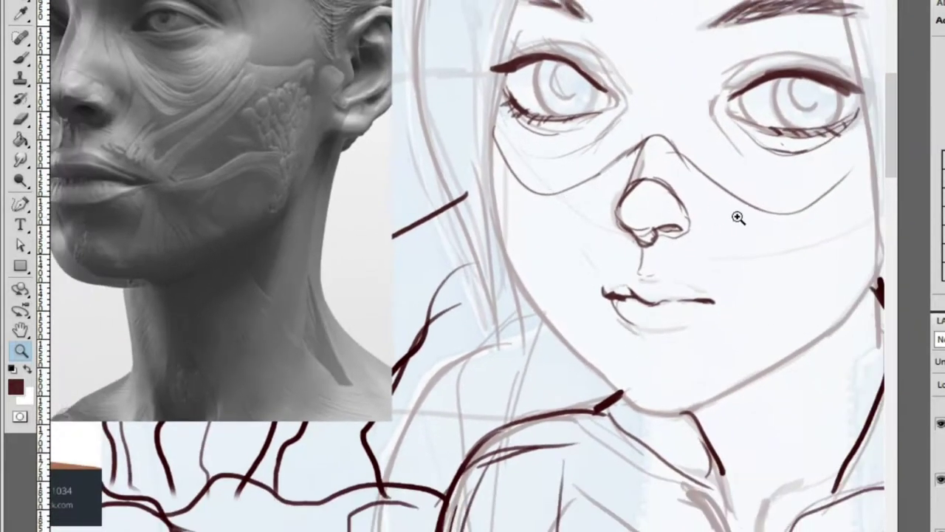
{"action": "left_click", "coordinate": [709, 222]}
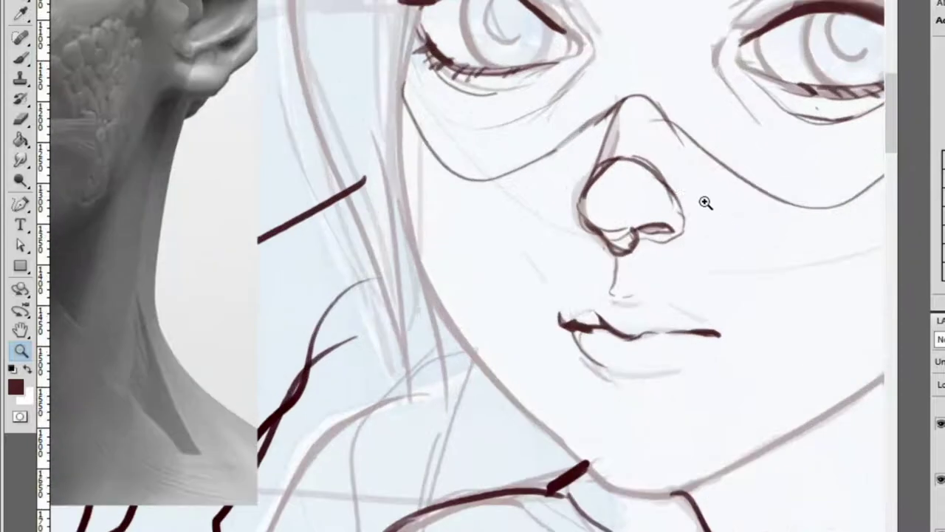
{"action": "left_click", "coordinate": [709, 194], "text": "alt"}
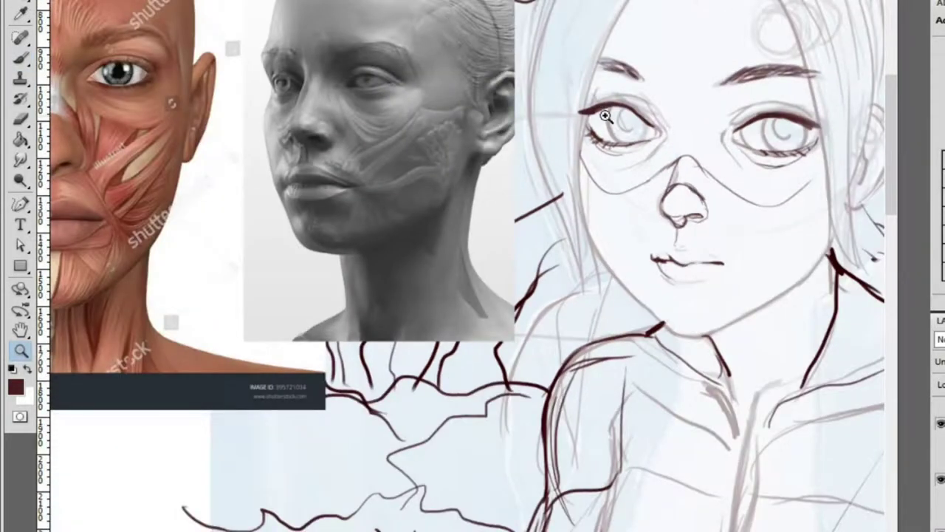
{"action": "left_click", "coordinate": [646, 152]}
{"action": "key", "text": "b"}
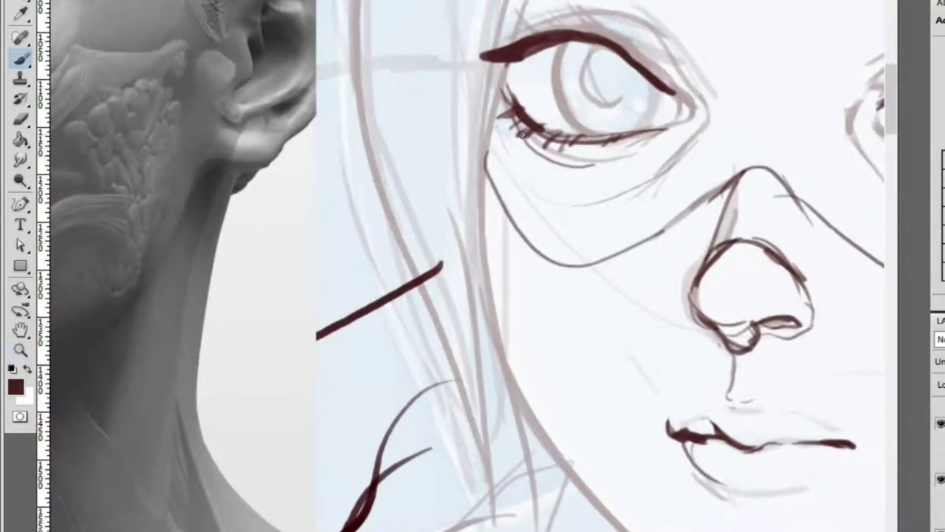
{"action": "key", "text": "z"}
{"action": "mouse_move", "coordinate": [682, 152]}
{"action": "left_mouse_down"}
{"action": "mouse_move", "coordinate": [472, 169]}
{"action": "mouse_move", "coordinate": [576, 45]}
{"action": "left_mouse_up"}
{"action": "key", "text": "b"}
{"action": "left_click_drag", "start_coordinate": [646, 230], "coordinate": [643, 296]}
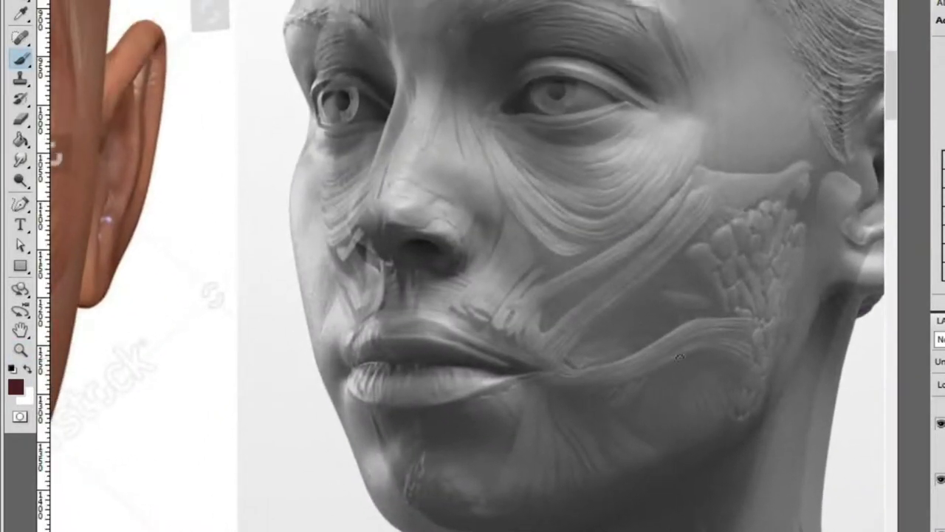
{"action": "left_click_drag", "start_coordinate": [693, 359], "coordinate": [625, 165]}
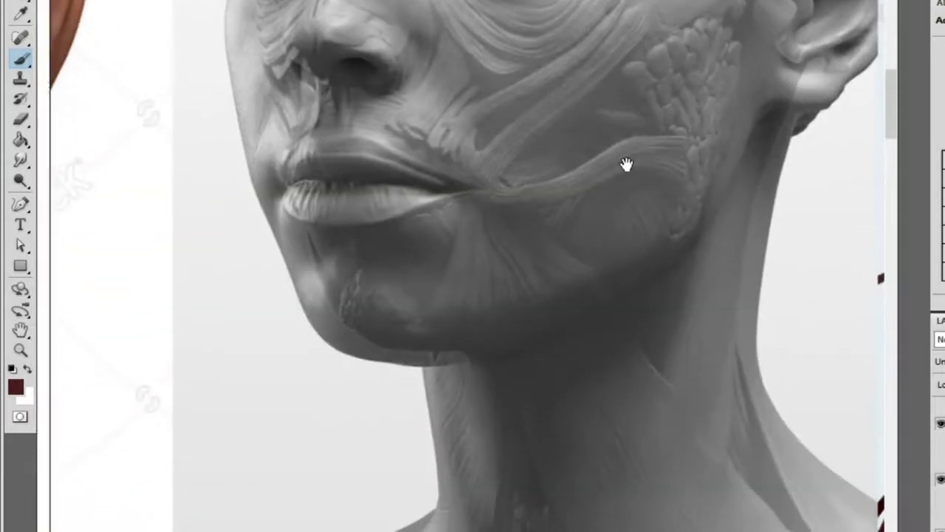
{"action": "scroll", "coordinate": [704, 196], "scroll_direction": "down", "scroll_amount": 3}
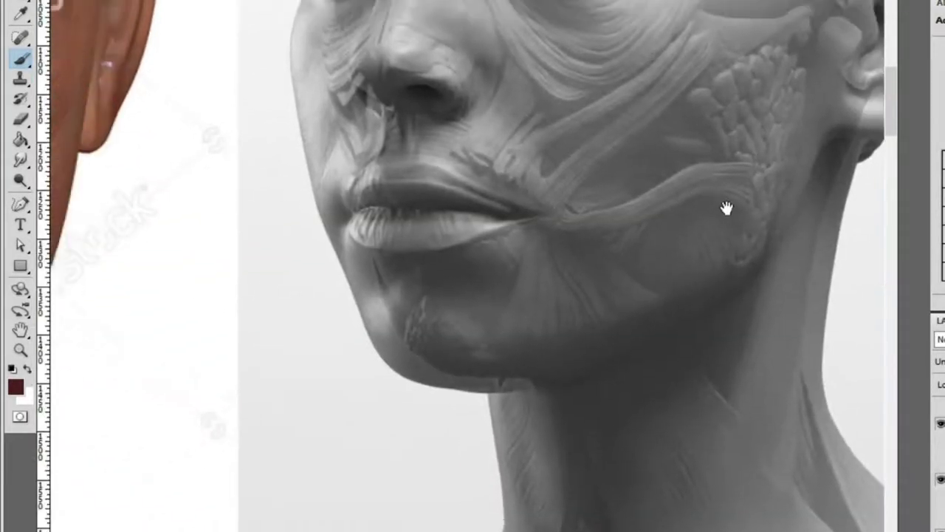
{"action": "left_click_drag", "start_coordinate": [667, 194], "coordinate": [742, 252]}
{"action": "left_click", "coordinate": [725, 253], "text": "alt"}
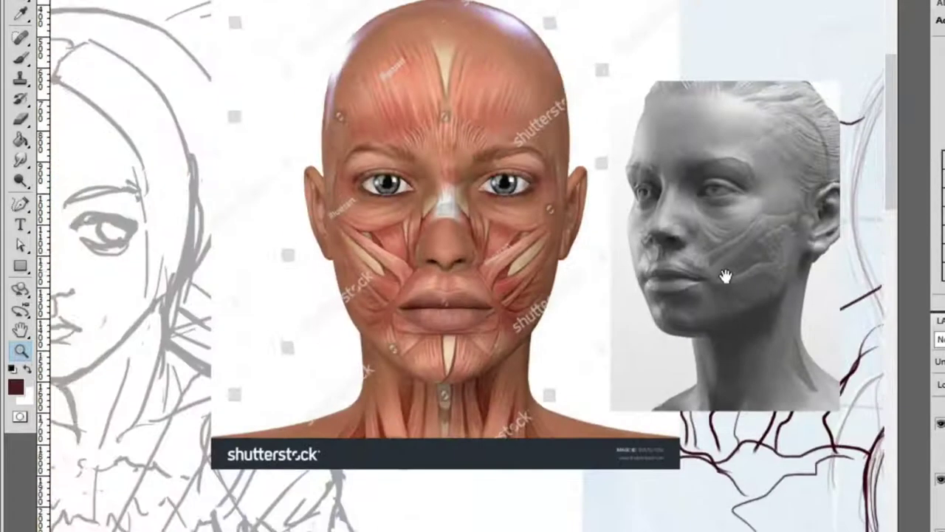
{"action": "left_click_drag", "start_coordinate": [728, 268], "coordinate": [460, 239]}
{"action": "left_click", "coordinate": [705, 266]}
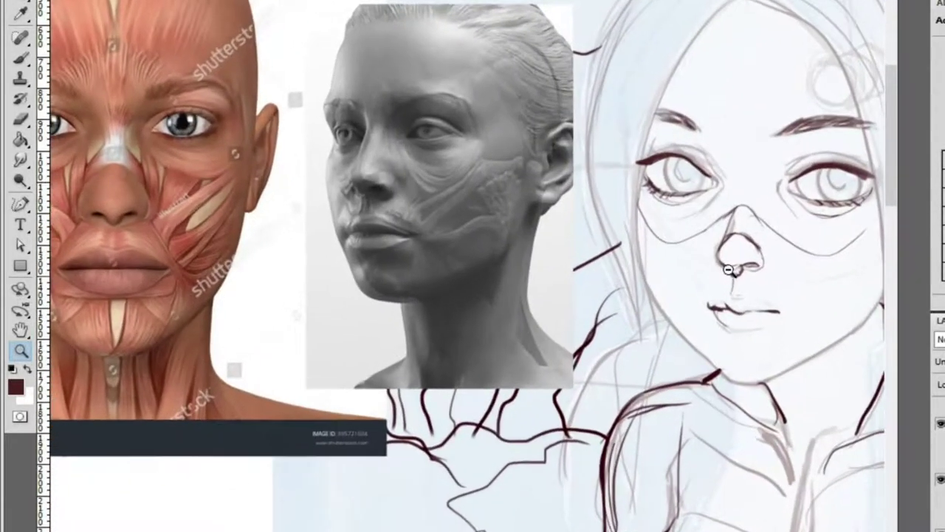
Draw a V-shaped forehead muscle division below the centre of the hairline and clean up its lower end
{"action": "key", "text": "b"}
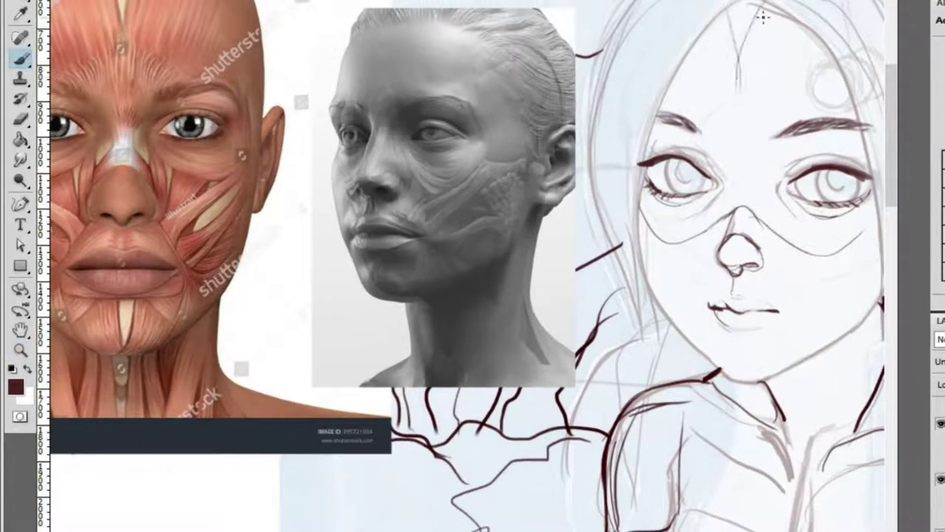
{"action": "key", "text": "e"}
{"action": "left_click_drag", "start_coordinate": [736, 63], "coordinate": [732, 76]}
{"action": "key", "text": "b"}
{"action": "left_click_drag", "start_coordinate": [732, 29], "coordinate": [732, 76]}
{"action": "key", "text": "z"}
{"action": "left_click", "coordinate": [753, 73], "text": "alt"}
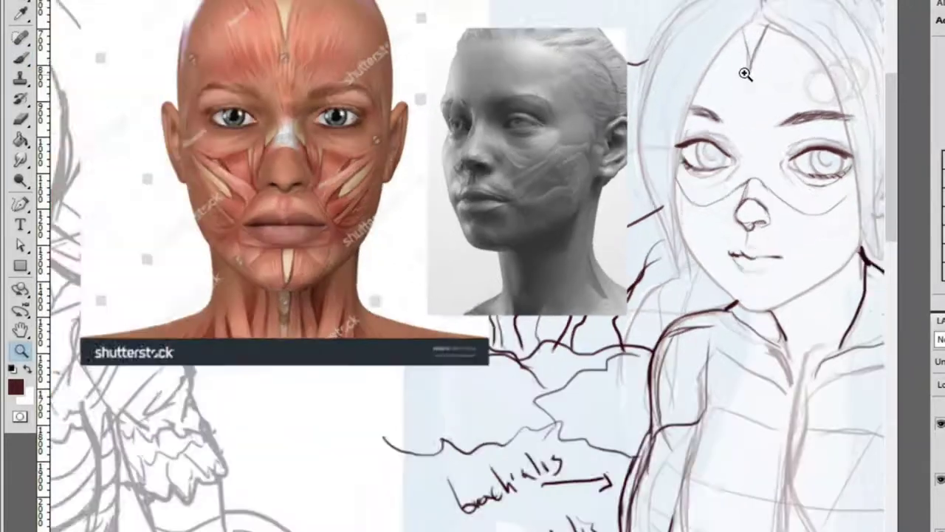
Draw slanted muscle lines from beneath the nose toward both corners of the sketched mouth
{"action": "left_click", "coordinate": [762, 240]}
{"action": "key", "text": "b"}
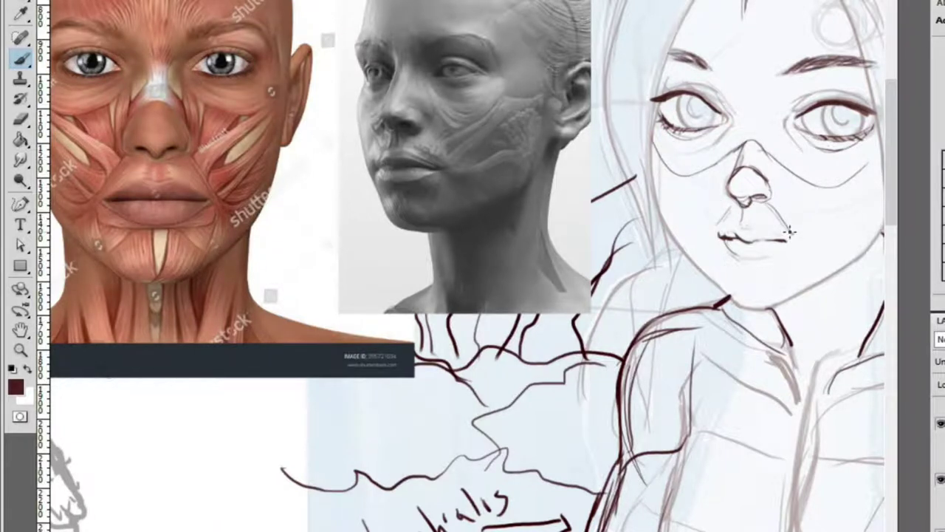
{"action": "key", "text": "z"}
{"action": "left_click", "coordinate": [810, 213]}
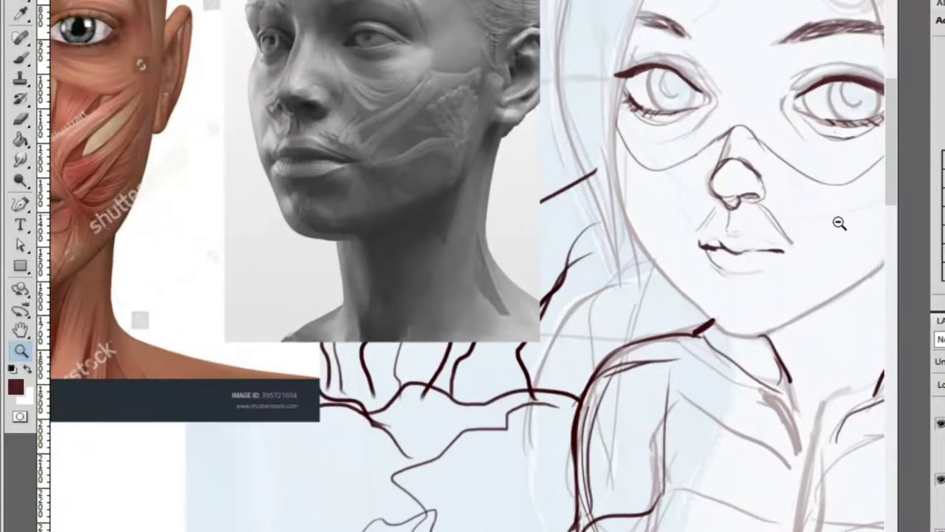
{"action": "key", "text": "z"}
{"action": "left_click", "coordinate": [792, 204]}
Add short slanted muscle strokes along both sides of the sketched nose
{"action": "key", "text": "b"}
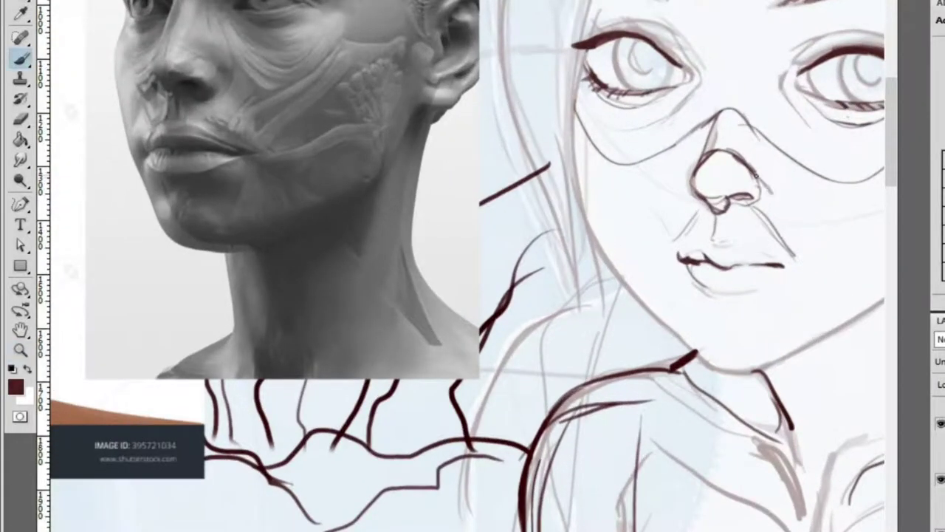
{"action": "key", "text": "z"}
{"action": "left_click", "coordinate": [768, 174], "text": "alt"}
{"action": "left_click", "coordinate": [768, 173], "text": "alt"}
{"action": "left_click", "coordinate": [768, 174], "text": "alt"}
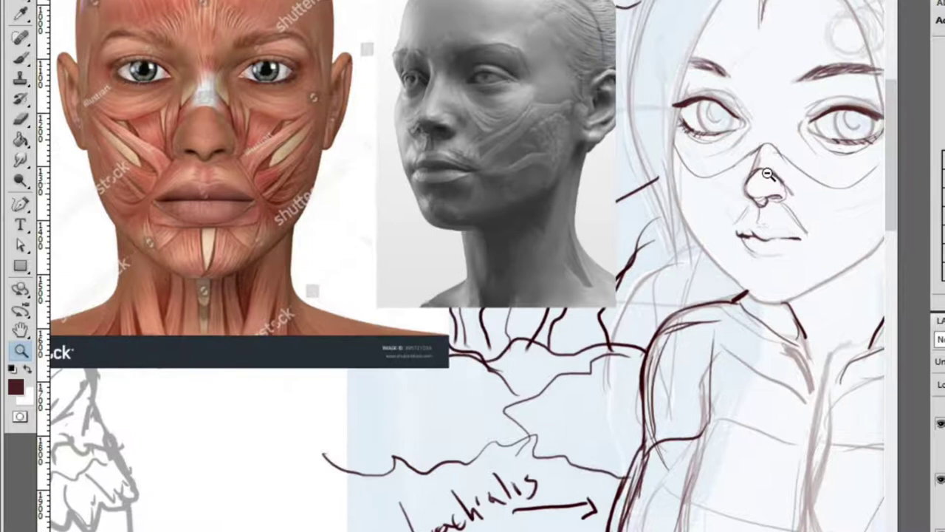
{"action": "left_click", "coordinate": [768, 173]}
{"action": "key", "text": "b"}
{"action": "key", "text": "z"}
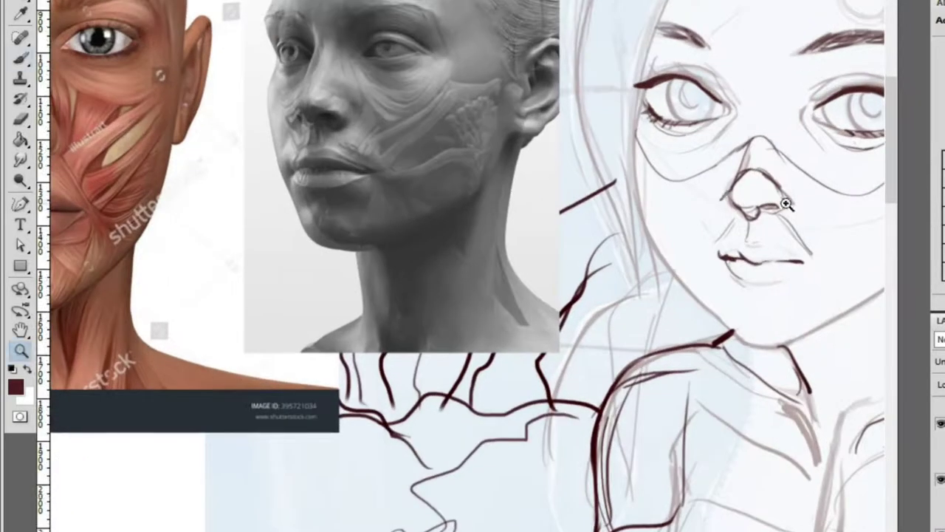
{"action": "left_click", "coordinate": [724, 196], "text": "alt"}
Draw curved muscle outlines below both corners of the sketched mouth, checking them against the front-view muscle reference
{"action": "left_click", "coordinate": [817, 250]}
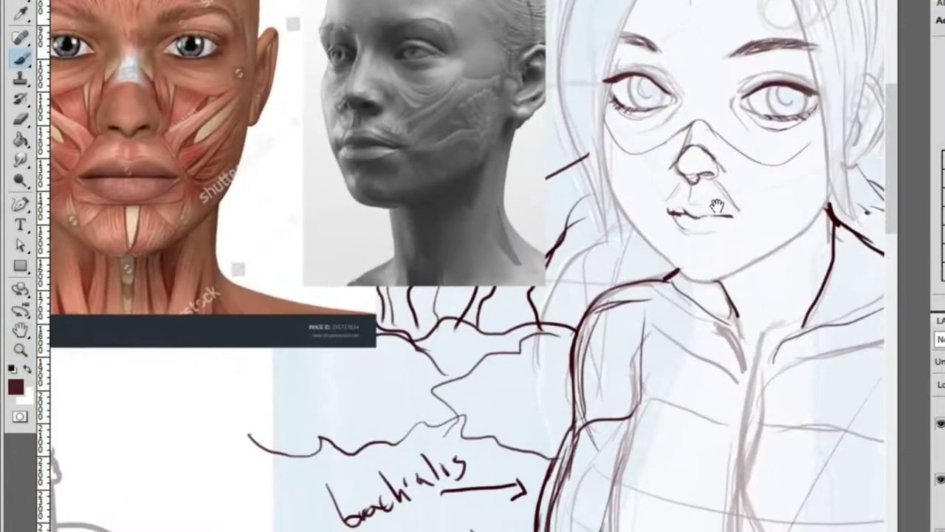
{"action": "left_click", "coordinate": [764, 228], "text": "ctrl"}
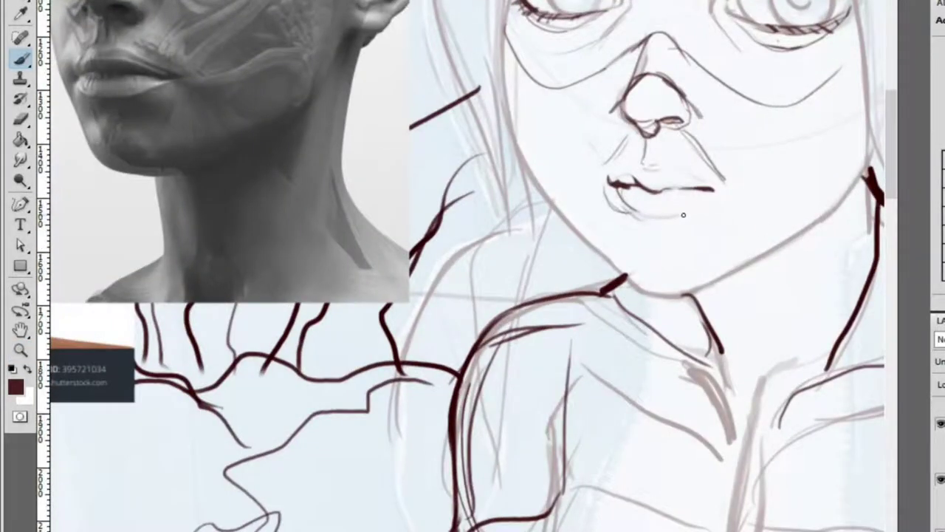
{"action": "key", "text": "ctrl+z"}
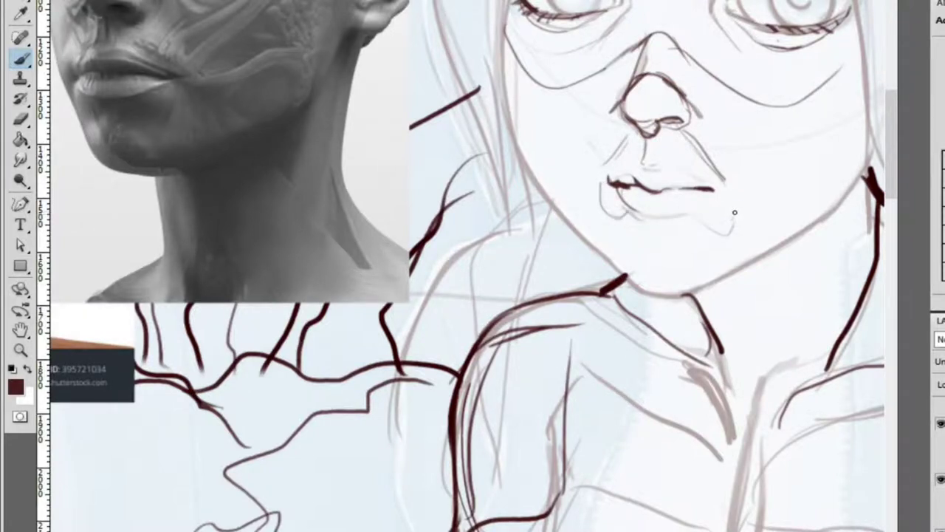
{"action": "left_click", "coordinate": [664, 214], "text": "ctrl+alt"}
{"action": "scroll", "coordinate": [458, 222], "scroll_direction": "left", "scroll_amount": 3}
{"action": "left_click", "coordinate": [263, 217], "text": "ctrl"}
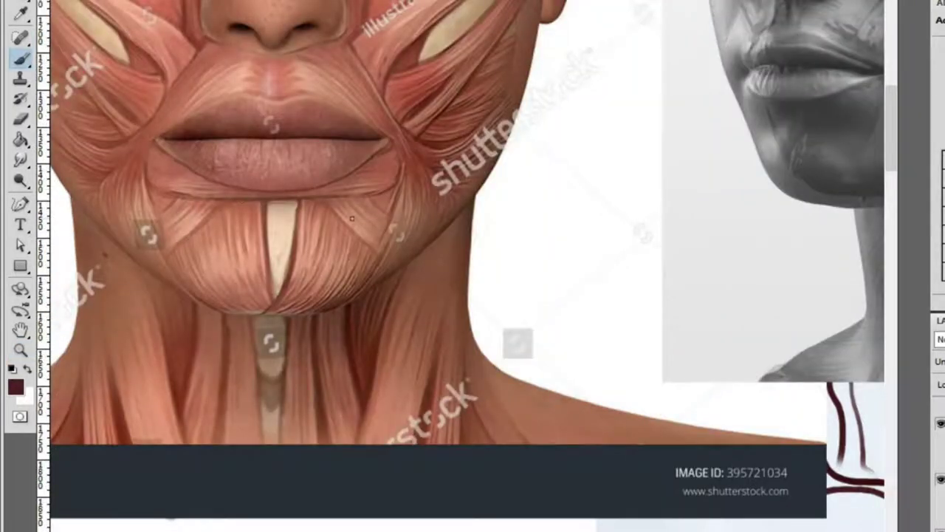
{"action": "key", "text": "ctrl+0"}
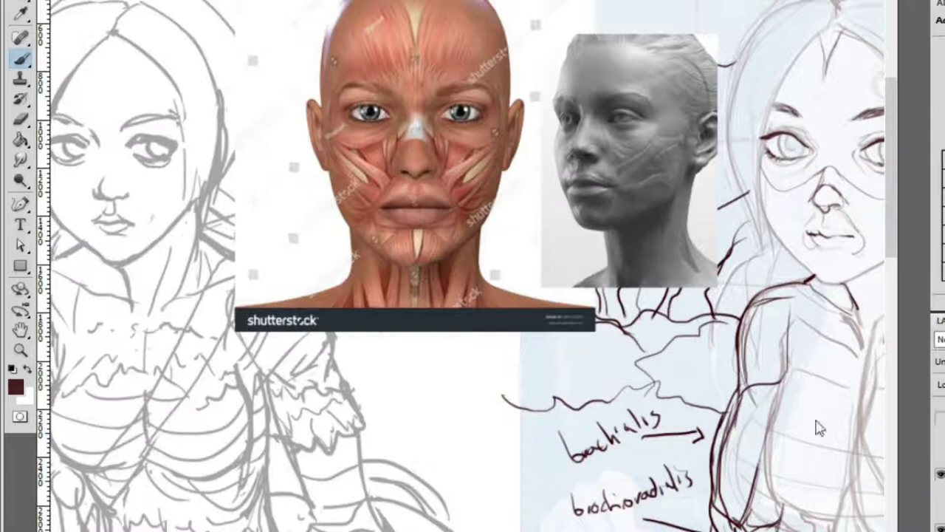
Trace the triangular muscles below both mouth corners on the front-view muscle reference, erasing stray parts of the outline
{"action": "left_click", "coordinate": [941, 475]}
{"action": "left_click", "coordinate": [941, 476]}
{"action": "key", "text": "z"}
{"action": "left_click_drag", "start_coordinate": [395, 203], "coordinate": [392, 203]}
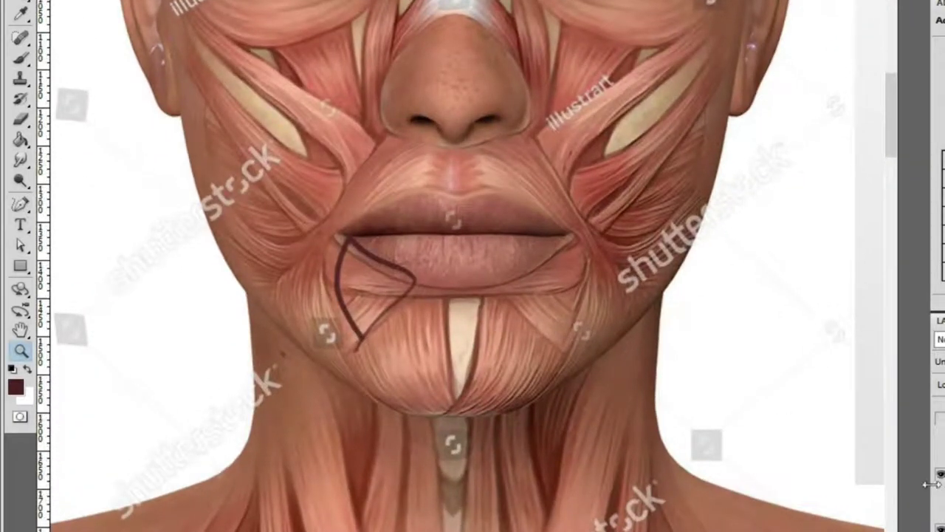
{"action": "key", "text": "e"}
{"action": "mouse_move", "coordinate": [398, 255]}
{"action": "left_mouse_down"}
{"action": "mouse_move", "coordinate": [366, 322]}
{"action": "mouse_move", "coordinate": [376, 353]}
{"action": "mouse_move", "coordinate": [364, 269]}
{"action": "mouse_move", "coordinate": [361, 336]}
{"action": "mouse_move", "coordinate": [319, 266]}
{"action": "left_mouse_up"}
{"action": "key", "text": "b"}
{"action": "mouse_move", "coordinate": [529, 282]}
{"action": "left_mouse_down"}
{"action": "mouse_move", "coordinate": [561, 255]}
{"action": "mouse_move", "coordinate": [580, 325]}
{"action": "mouse_move", "coordinate": [555, 276]}
{"action": "left_mouse_up"}
Trace the same muscle below the far mouth corner of the grey head and keep that reference visible
{"action": "key", "text": "ctrl+minus"}
{"action": "left_click_drag", "start_coordinate": [482, 217], "coordinate": [418, 147]}
{"action": "left_click", "coordinate": [418, 148], "text": "ctrl"}
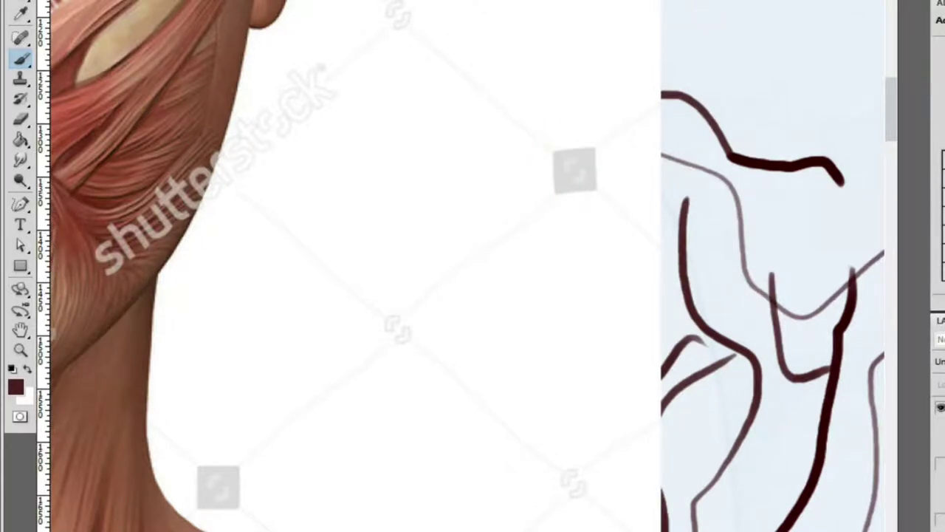
{"action": "key", "text": "z"}
{"action": "key", "text": "ctrl+minus"}
{"action": "mouse_move", "coordinate": [583, 283]}
{"action": "left_mouse_down"}
{"action": "mouse_move", "coordinate": [421, 209]}
{"action": "mouse_move", "coordinate": [430, 212]}
{"action": "left_mouse_up"}
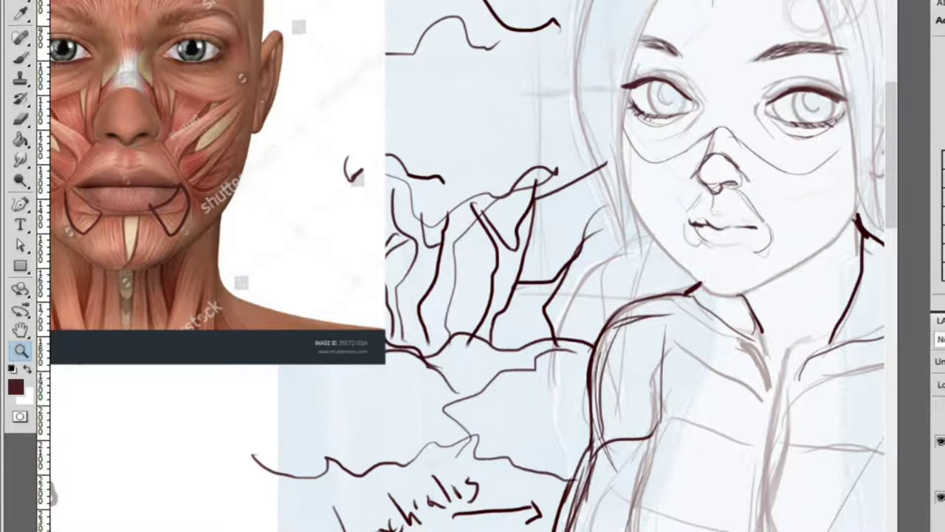
{"action": "left_click", "coordinate": [940, 441]}
{"action": "left_click", "coordinate": [940, 441]}
Outline the lower lip and darken the curved muscle contours below both corners of the sketched mouth
{"action": "left_click", "coordinate": [713, 275]}
{"action": "left_click", "coordinate": [713, 275]}
{"action": "key", "text": "b"}
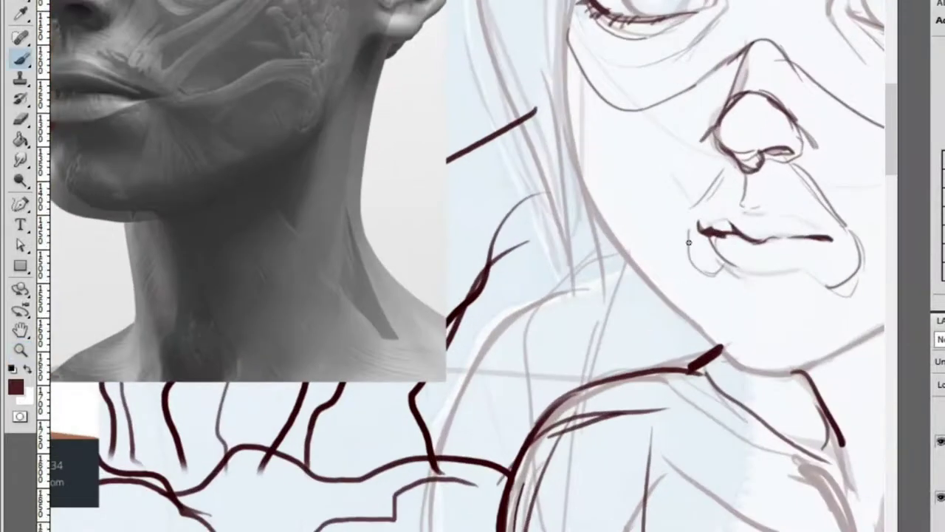
{"action": "left_click", "coordinate": [715, 270], "text": "ctrl+alt"}
{"action": "left_click", "coordinate": [792, 270], "text": "ctrl"}
{"action": "left_click_drag", "start_coordinate": [670, 226], "coordinate": [802, 263]}
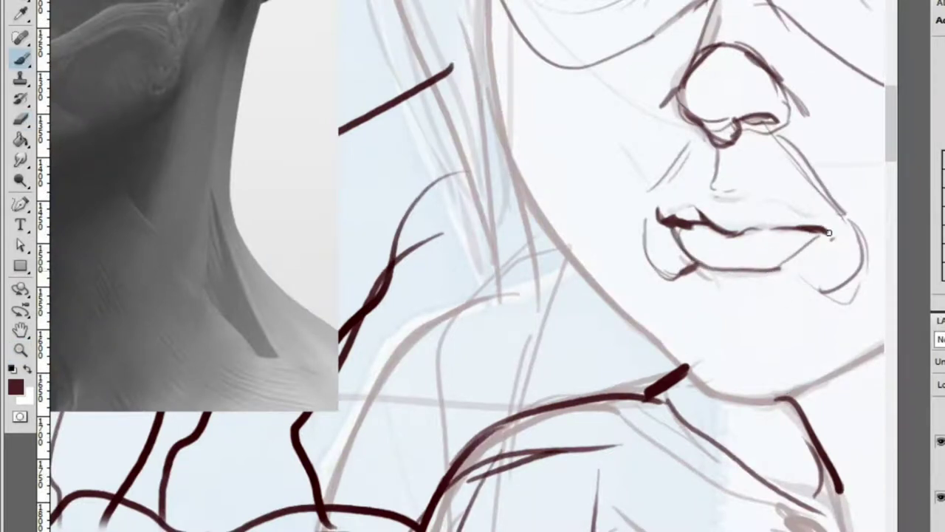
Erase excess lines around the near mouth corner and refine the muscle contour running down to the chin
{"action": "key", "text": "z"}
{"action": "left_click", "coordinate": [820, 245], "text": "alt"}
{"action": "left_click", "coordinate": [858, 280]}
{"action": "key", "text": "b"}
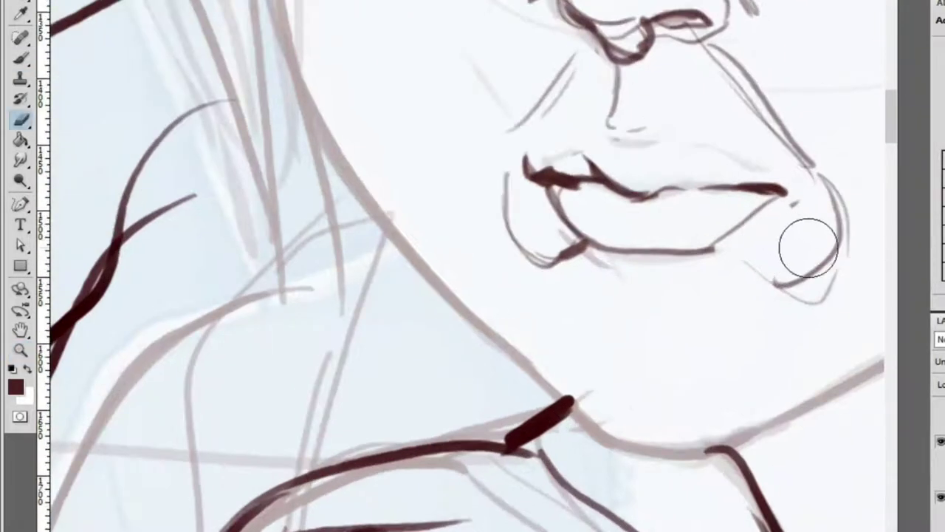
{"action": "key", "text": "z"}
{"action": "left_click", "coordinate": [800, 250], "text": "alt"}
{"action": "key", "text": "ctrl+0"}
{"action": "left_click", "coordinate": [454, 214]}
{"action": "key", "text": "b"}
{"action": "mouse_move", "coordinate": [872, 295]}
{"action": "left_mouse_down"}
{"action": "mouse_move", "coordinate": [401, 270]}
{"action": "mouse_move", "coordinate": [772, 298]}
{"action": "mouse_move", "coordinate": [652, 276]}
{"action": "left_mouse_up"}
Examine the traced mouth-corner muscle and the chin on the grey head reference
{"action": "key", "text": "z"}
{"action": "left_click", "coordinate": [325, 284], "text": "alt"}
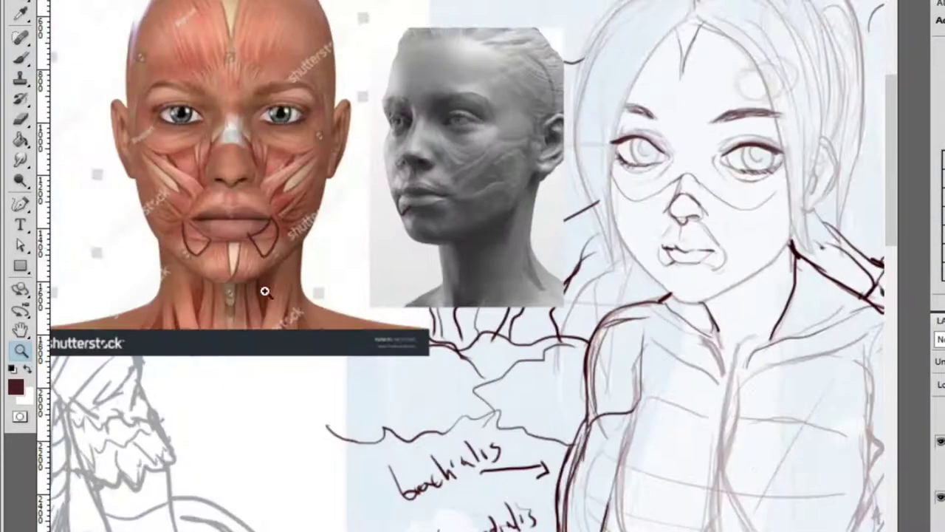
{"action": "left_click", "coordinate": [428, 246]}
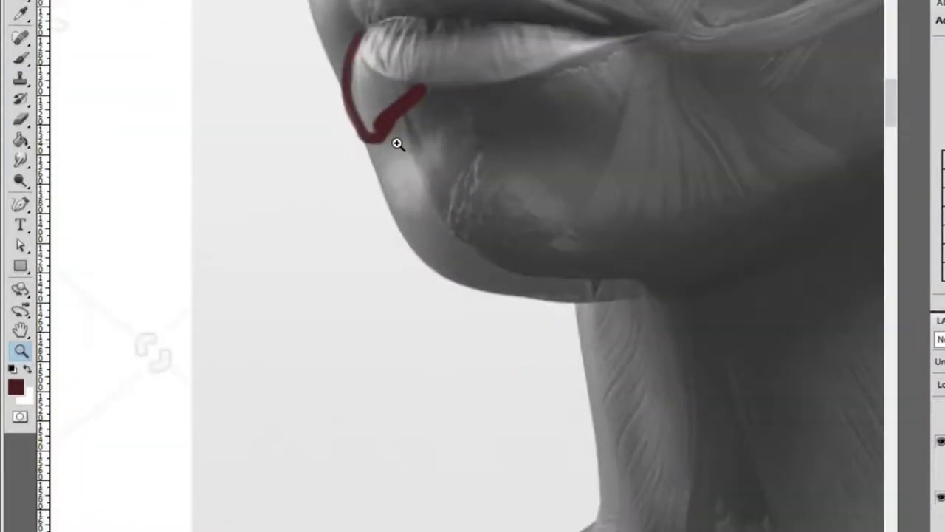
Trace the front contour of the chin on the grey head reference below the lower lip
{"action": "key", "text": "b"}
{"action": "mouse_move", "coordinate": [355, 68]}
{"action": "left_mouse_down"}
{"action": "mouse_move", "coordinate": [396, 151]}
{"action": "mouse_move", "coordinate": [412, 252]}
{"action": "left_mouse_up"}
{"action": "key", "text": "z"}
{"action": "left_click", "coordinate": [485, 154], "text": "alt"}
{"action": "left_click", "coordinate": [485, 155], "text": "alt"}
Draw a round chin outline on the character sketch, from the lower lip down to the jawline
{"action": "left_click", "coordinate": [583, 187]}
{"action": "left_click", "coordinate": [583, 186]}
{"action": "key", "text": "b"}
{"action": "left_click_drag", "start_coordinate": [602, 125], "coordinate": [554, 191]}
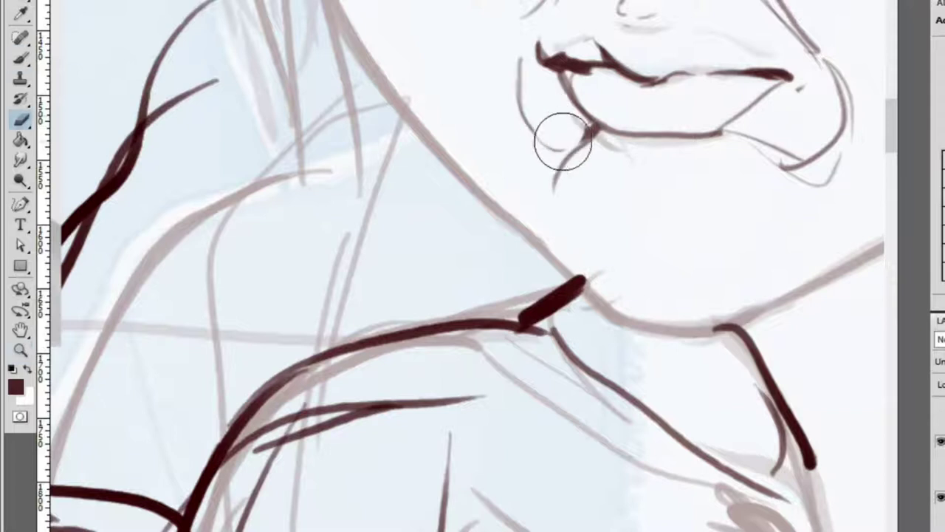
{"action": "left_click_drag", "start_coordinate": [600, 128], "coordinate": [623, 288]}
{"action": "key", "text": "z"}
{"action": "left_click", "coordinate": [702, 306], "text": "alt"}
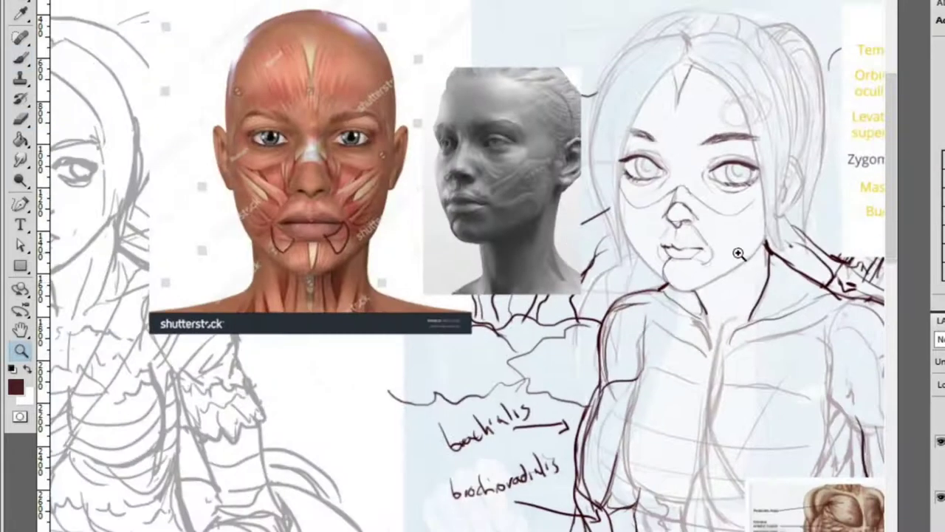
{"action": "left_click", "coordinate": [739, 243]}
{"action": "left_click", "coordinate": [694, 254]}
{"action": "key", "text": "b"}
{"action": "mouse_move", "coordinate": [654, 226]}
{"action": "left_mouse_down"}
{"action": "mouse_move", "coordinate": [696, 257]}
{"action": "mouse_move", "coordinate": [625, 407]}
{"action": "left_mouse_up"}
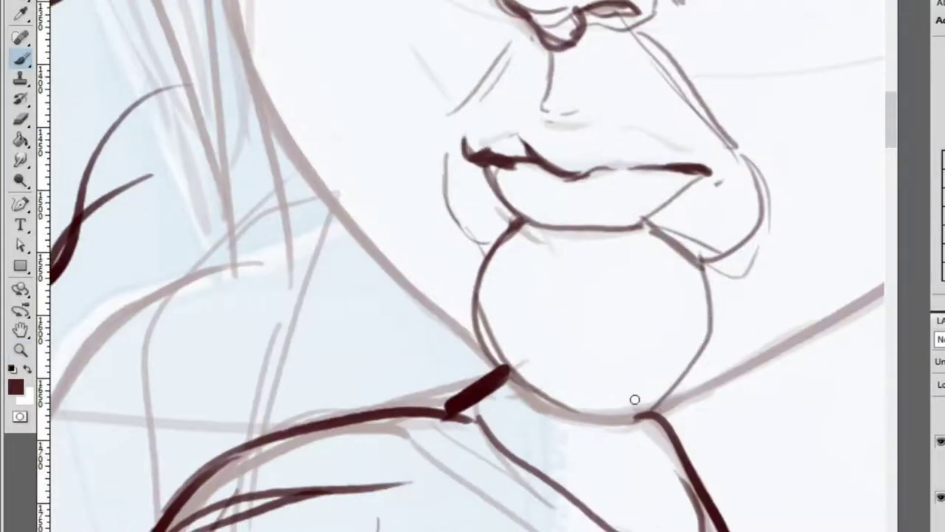
{"action": "left_click_drag", "start_coordinate": [705, 285], "coordinate": [720, 357]}
Darken the contour on the left side of the character's face, from the cheek down to the chin
{"action": "key", "text": "z"}
{"action": "left_click", "coordinate": [751, 283], "text": "alt"}
{"action": "key", "text": "b"}
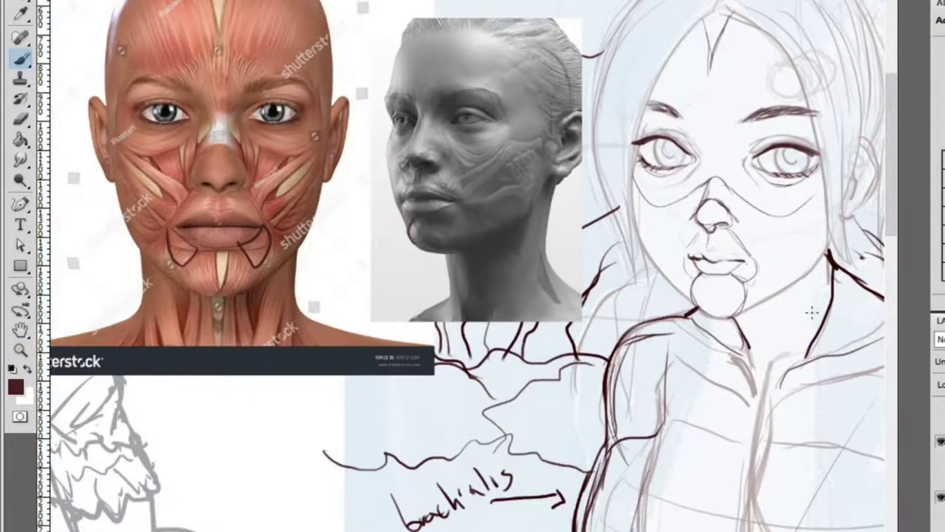
{"action": "key", "text": "z"}
{"action": "left_click", "coordinate": [667, 162]}
{"action": "key", "text": "b"}
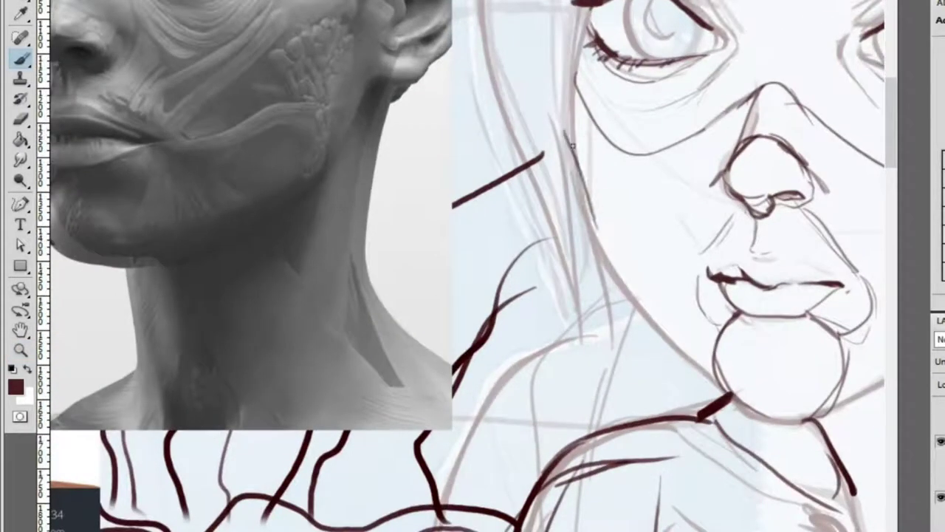
{"action": "left_click_drag", "start_coordinate": [772, 333], "coordinate": [476, 299]}
Draw a dark jawline under the chin and up the right side of the face to the jaw corner
{"action": "key", "text": "z"}
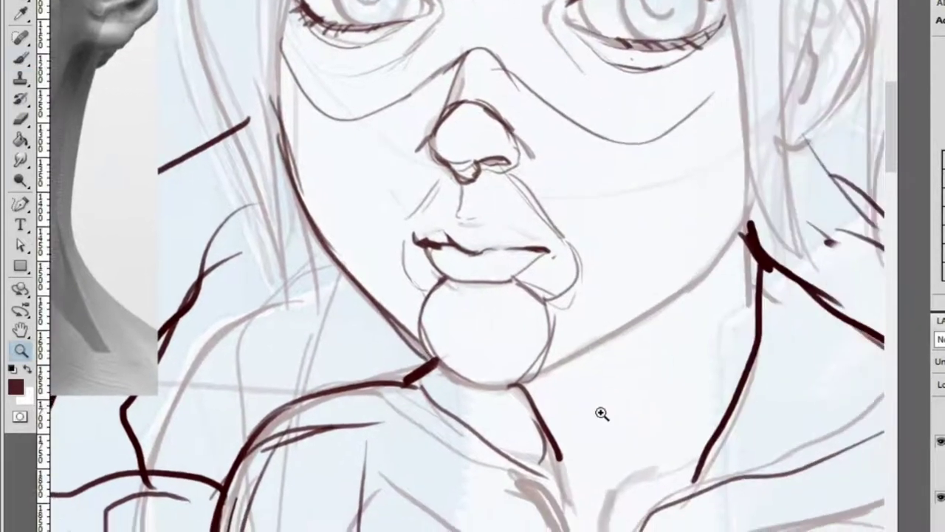
{"action": "left_click", "coordinate": [606, 404]}
{"action": "key", "text": "b"}
{"action": "mouse_move", "coordinate": [410, 377]}
{"action": "left_mouse_down"}
{"action": "mouse_move", "coordinate": [528, 366]}
{"action": "mouse_move", "coordinate": [705, 255]}
{"action": "left_mouse_up"}
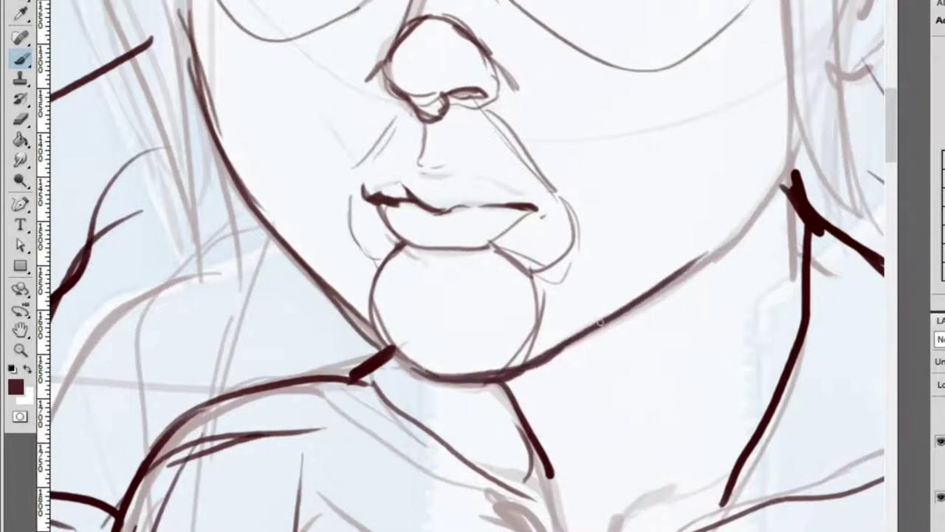
{"action": "left_click_drag", "start_coordinate": [618, 311], "coordinate": [785, 185]}
Thicken the right jawline and extend it past the jaw corner towards the ear
{"action": "key", "text": "z"}
{"action": "left_click", "coordinate": [737, 279], "text": "alt"}
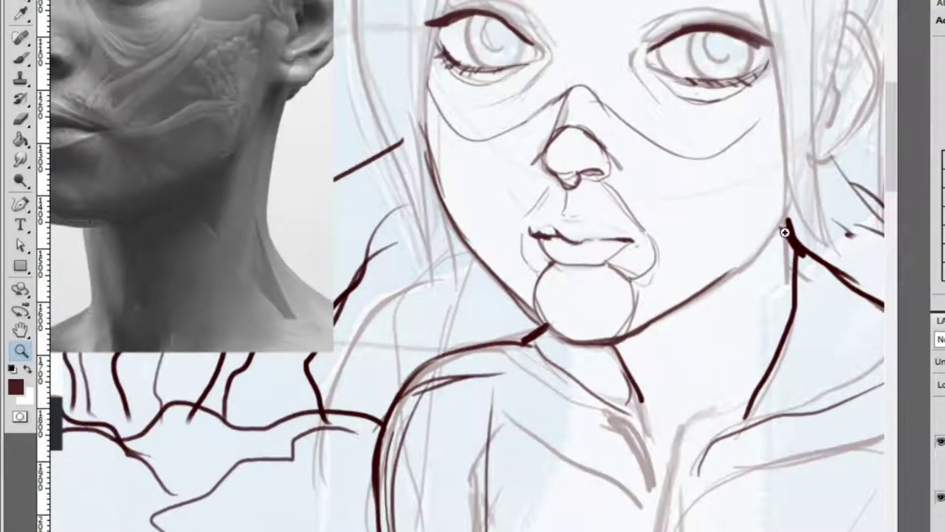
{"action": "left_click", "coordinate": [796, 225]}
{"action": "key", "text": "b"}
{"action": "mouse_move", "coordinate": [776, 252]}
{"action": "left_mouse_down"}
{"action": "mouse_move", "coordinate": [831, 81]}
{"action": "mouse_move", "coordinate": [753, 270]}
{"action": "left_mouse_up"}
{"action": "key", "text": "ctrl+z"}
{"action": "left_click_drag", "start_coordinate": [542, 405], "coordinate": [731, 283]}
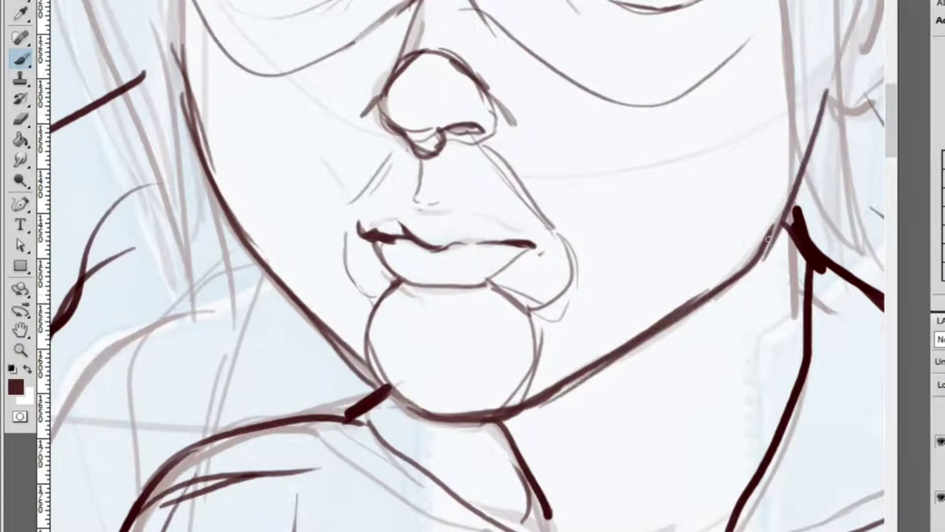
Clean up the right jaw corner with the eraser and redraw the contour up to the ear
{"action": "key", "text": "e"}
{"action": "key", "text": "b"}
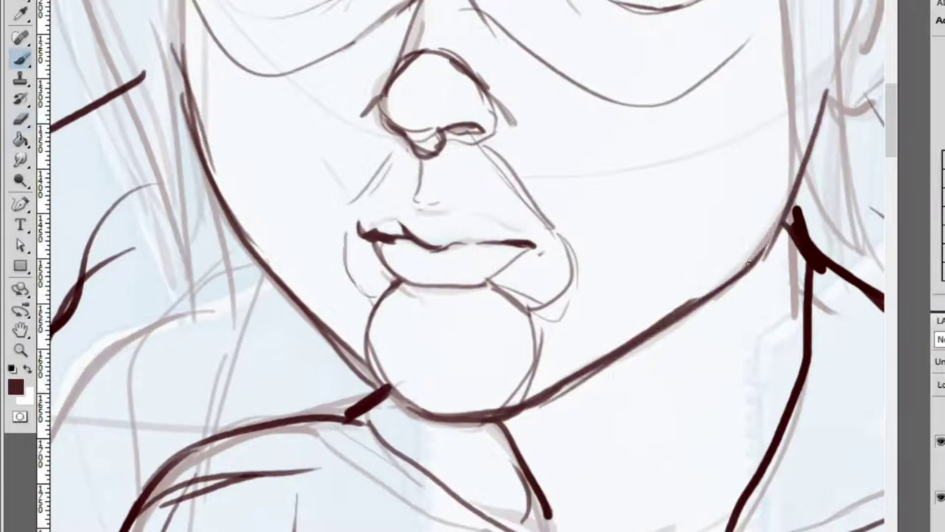
{"action": "key", "text": "e"}
{"action": "left_click_drag", "start_coordinate": [752, 264], "coordinate": [755, 285]}
{"action": "key", "text": "b"}
{"action": "mouse_move", "coordinate": [783, 214]}
{"action": "left_mouse_down"}
{"action": "mouse_move", "coordinate": [802, 205]}
{"action": "mouse_move", "coordinate": [730, 286]}
{"action": "left_mouse_up"}
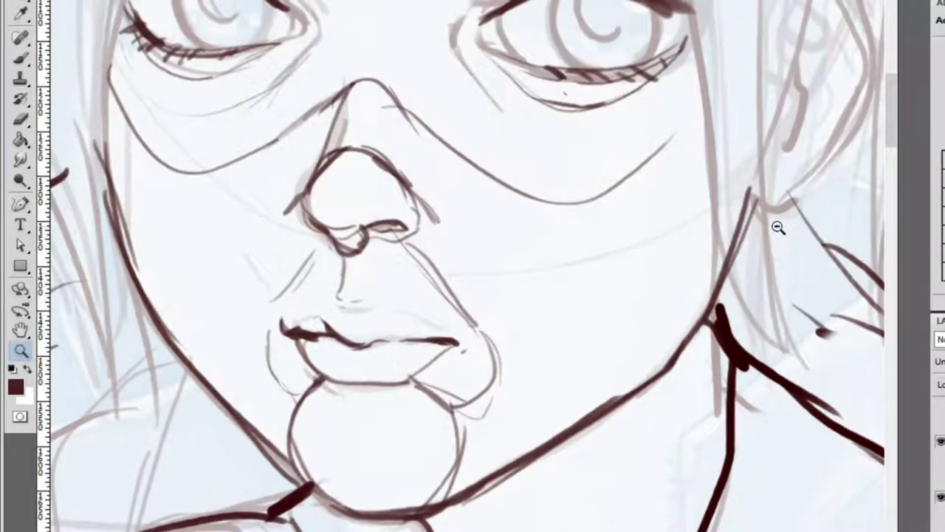
Sketch thin vertical guide lines and a short slanted stroke on the neck beneath the right jawline
{"action": "key", "text": "ctrl+minus"}
{"action": "key", "text": "ctrl+minus"}
{"action": "left_click_drag", "start_coordinate": [698, 423], "coordinate": [657, 204]}
{"action": "key", "text": "z"}
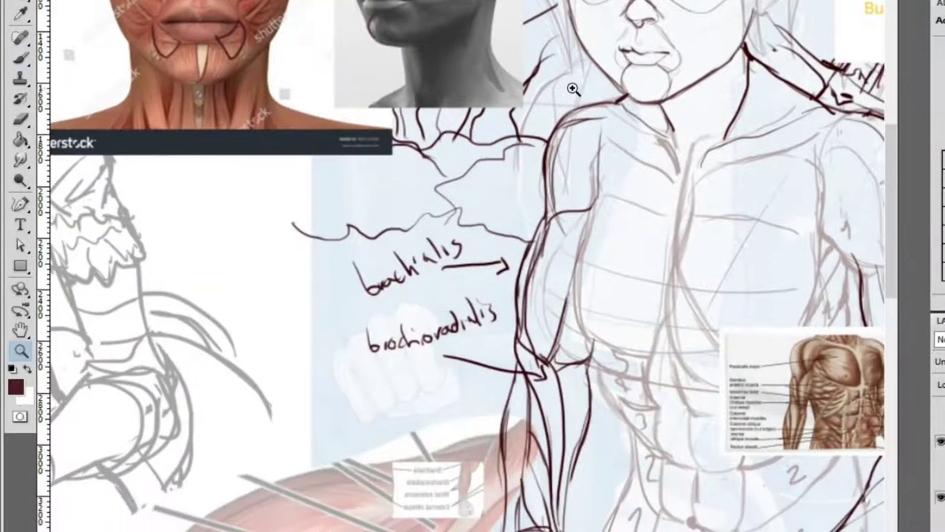
{"action": "left_click", "coordinate": [662, 47]}
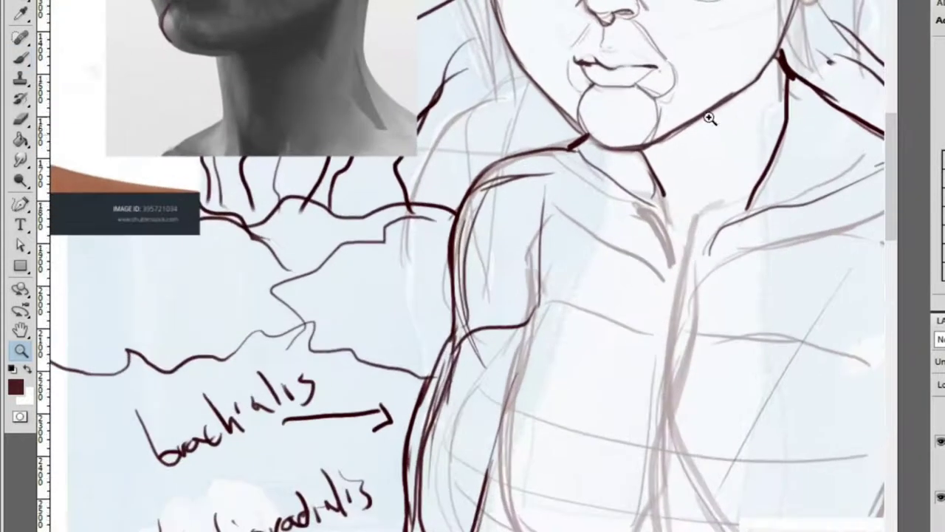
{"action": "key", "text": "b"}
{"action": "key", "text": "z"}
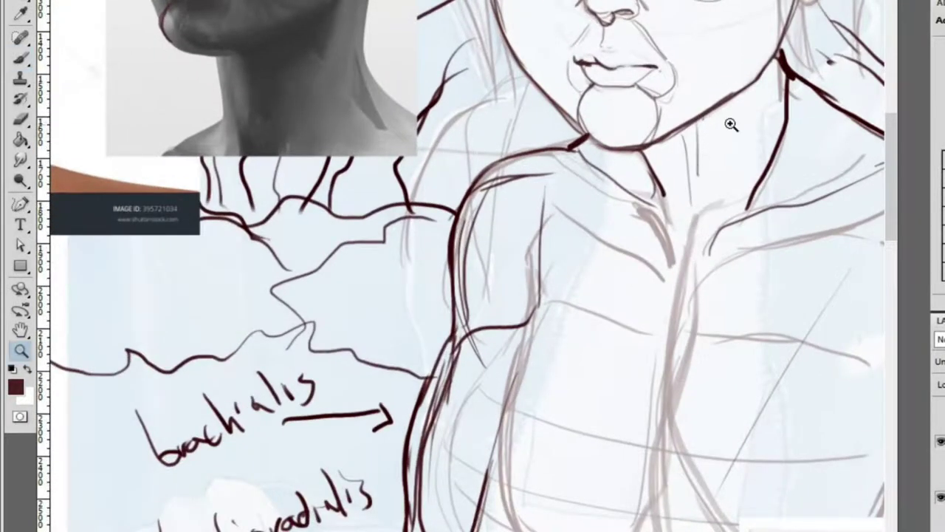
{"action": "left_click", "coordinate": [706, 119], "text": "alt"}
{"action": "left_click", "coordinate": [707, 126]}
{"action": "key", "text": "b"}
{"action": "key", "text": "z"}
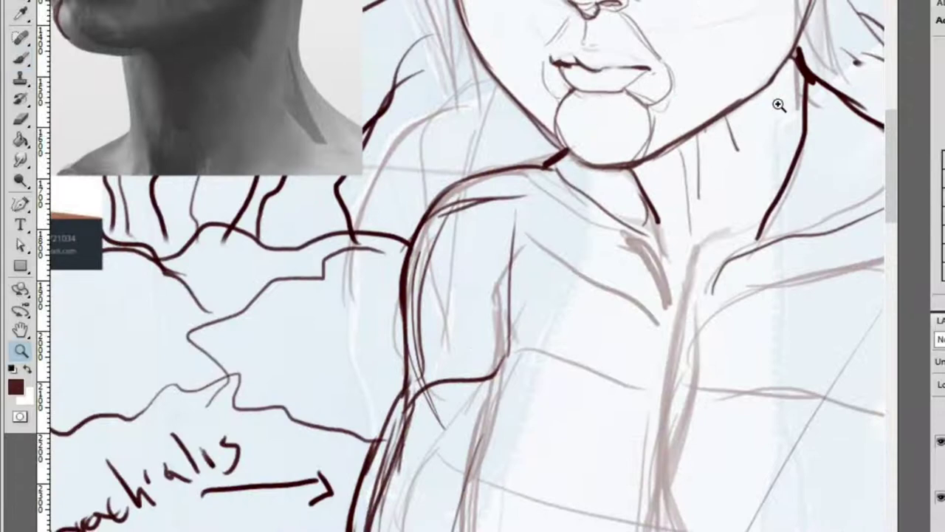
Draw the long side neck muscle from the jaw corner towards the pit of the neck, with a thick inner stroke
{"action": "left_click", "coordinate": [734, 99], "text": "alt"}
{"action": "left_click", "coordinate": [338, 152]}
{"action": "left_click", "coordinate": [279, 150], "text": "alt"}
{"action": "left_click", "coordinate": [766, 139]}
{"action": "key", "text": "b"}
{"action": "left_click_drag", "start_coordinate": [704, 116], "coordinate": [671, 273]}
{"action": "left_click_drag", "start_coordinate": [734, 96], "coordinate": [712, 184]}
{"action": "mouse_move", "coordinate": [725, 143]}
{"action": "left_mouse_down"}
{"action": "mouse_move", "coordinate": [746, 79]}
{"action": "mouse_move", "coordinate": [724, 254]}
{"action": "left_mouse_up"}
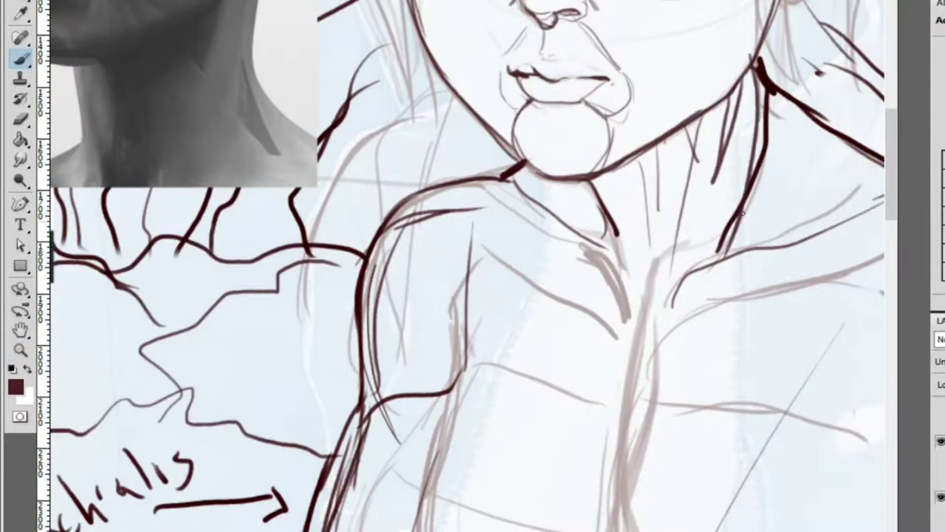
Trace the edges of the side neck muscle on the front-facing facial muscle reference
{"action": "key", "text": "z"}
{"action": "left_click", "coordinate": [724, 255], "text": "alt"}
{"action": "left_click", "coordinate": [436, 184]}
{"action": "left_click_drag", "start_coordinate": [559, 250], "coordinate": [520, 389]}
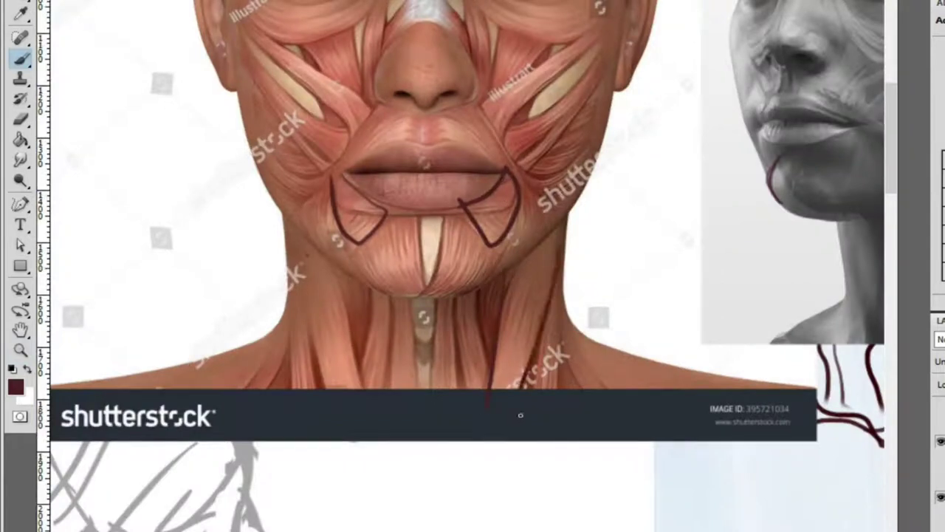
Erase the thick stroke below the sketch's right jaw corner and redraw the neck muscle edge there
{"action": "scroll", "coordinate": [557, 268], "scroll_direction": "right", "scroll_amount": 10}
{"action": "scroll", "coordinate": [558, 268], "scroll_direction": "down", "scroll_amount": 3}
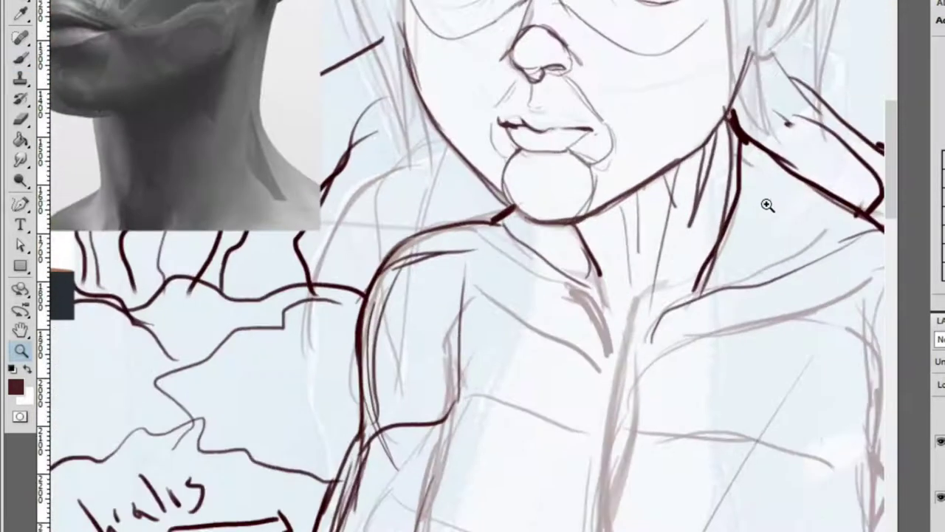
{"action": "key", "text": "b"}
{"action": "key", "text": "e"}
{"action": "left_click_drag", "start_coordinate": [704, 150], "coordinate": [687, 220]}
{"action": "key", "text": "b"}
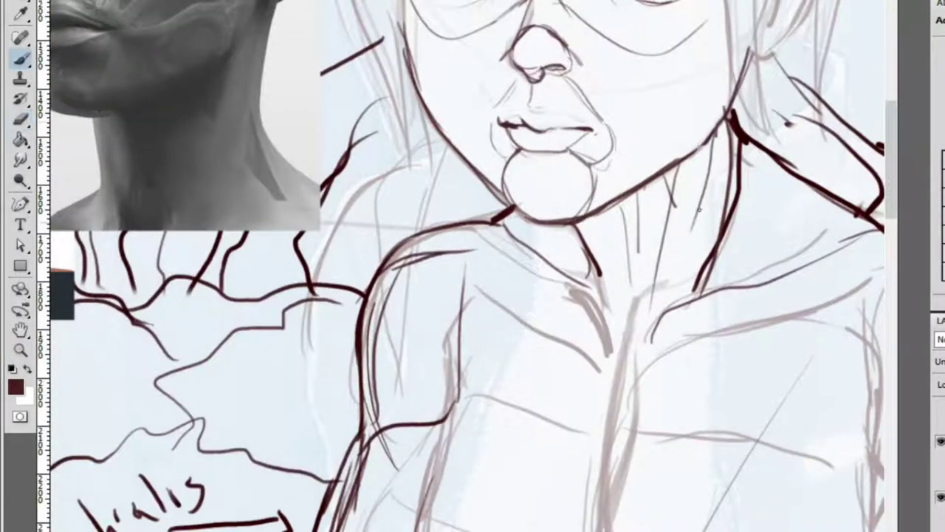
{"action": "key", "text": "e"}
{"action": "key", "text": "b"}
Reinforce the left edge of the character's neck below the chin with a second dark stroke
{"action": "key", "text": "z"}
{"action": "left_click", "coordinate": [549, 181], "text": "alt"}
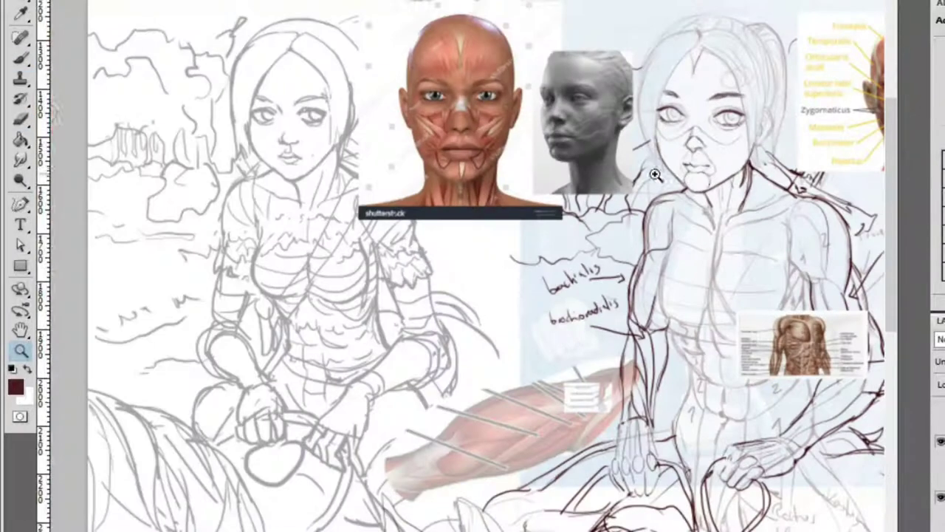
{"action": "left_click", "coordinate": [550, 181]}
{"action": "scroll", "coordinate": [601, 217], "scroll_direction": "right", "scroll_amount": 5}
{"action": "scroll", "coordinate": [834, 249], "scroll_direction": "down", "scroll_amount": 4}
{"action": "key", "text": "b"}
{"action": "left_click_drag", "start_coordinate": [733, 212], "coordinate": [766, 294]}
Examine the neck and shoulder muscles on the labelled male anatomy reference
{"action": "key", "text": "z"}
{"action": "left_click", "coordinate": [782, 220], "text": "alt"}
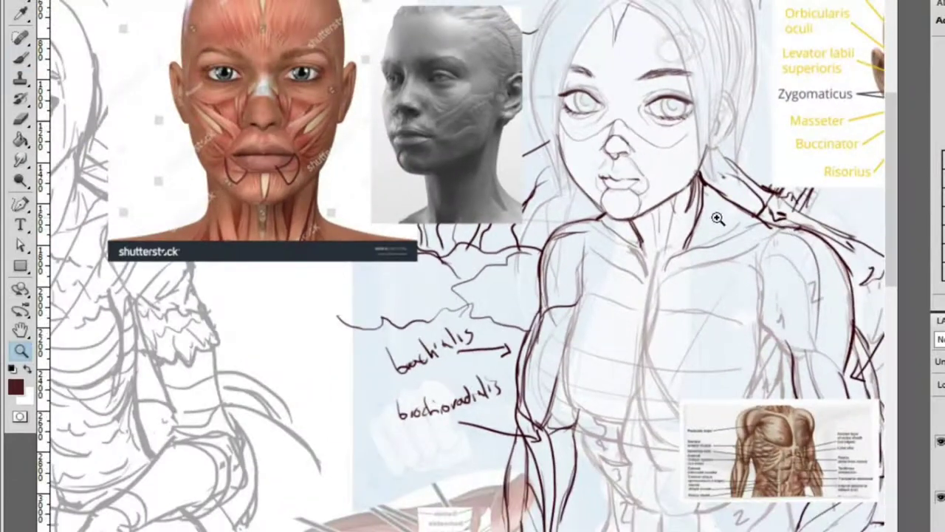
{"action": "left_click", "coordinate": [717, 218]}
{"action": "key", "text": "b"}
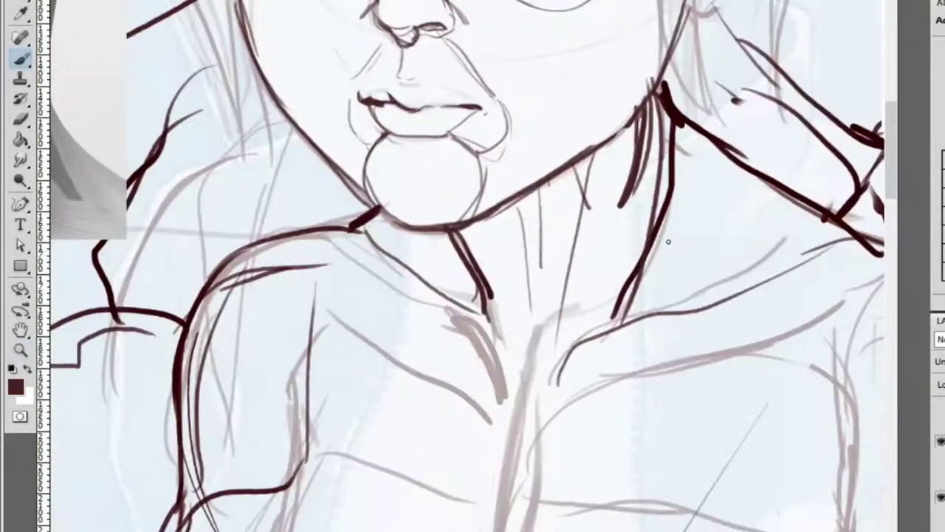
{"action": "key", "text": "ctrl+0"}
{"action": "key", "text": "ctrl+plus"}
{"action": "key", "text": "ctrl+0"}
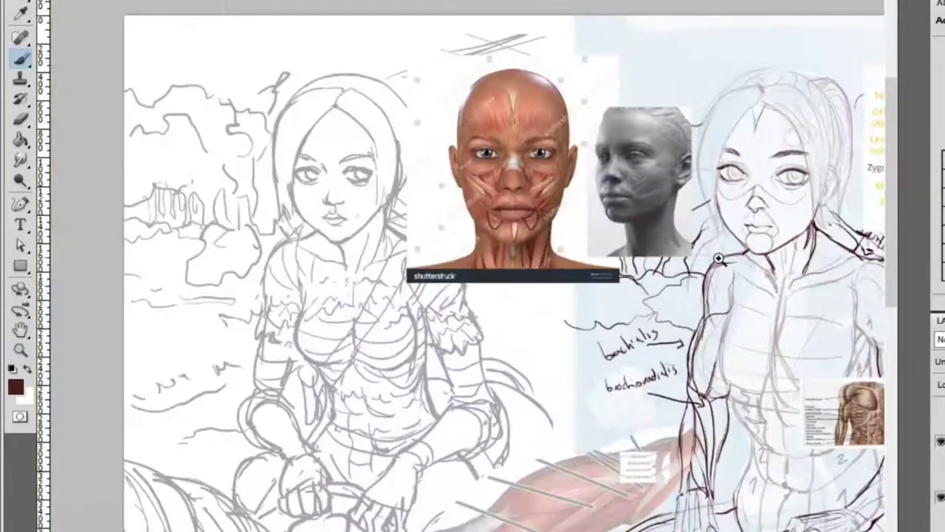
{"action": "key", "text": "ctrl+plus"}
{"action": "key", "text": "z"}
{"action": "left_click", "coordinate": [749, 382]}
{"action": "left_click", "coordinate": [743, 331]}
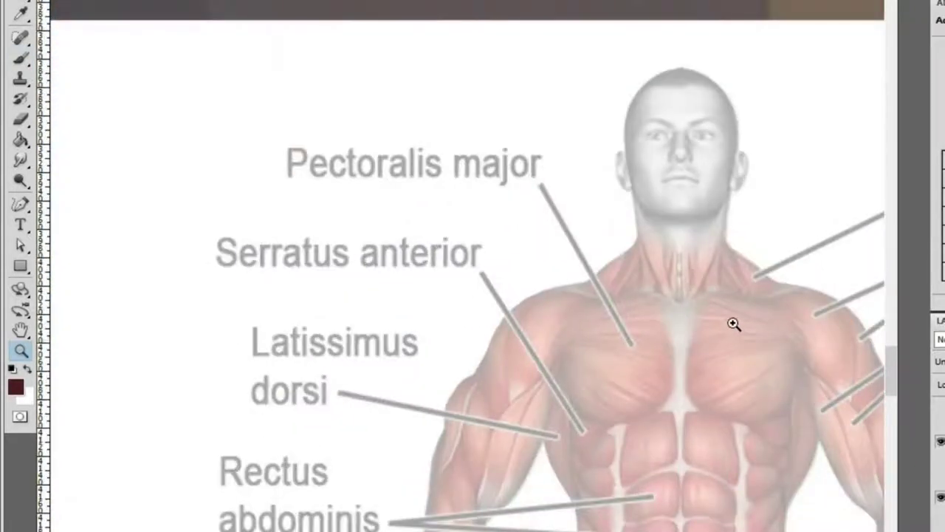
{"action": "left_click", "coordinate": [795, 217]}
{"action": "left_click", "coordinate": [795, 217], "text": "alt"}
{"action": "left_click_drag", "start_coordinate": [788, 212], "coordinate": [675, 254]}
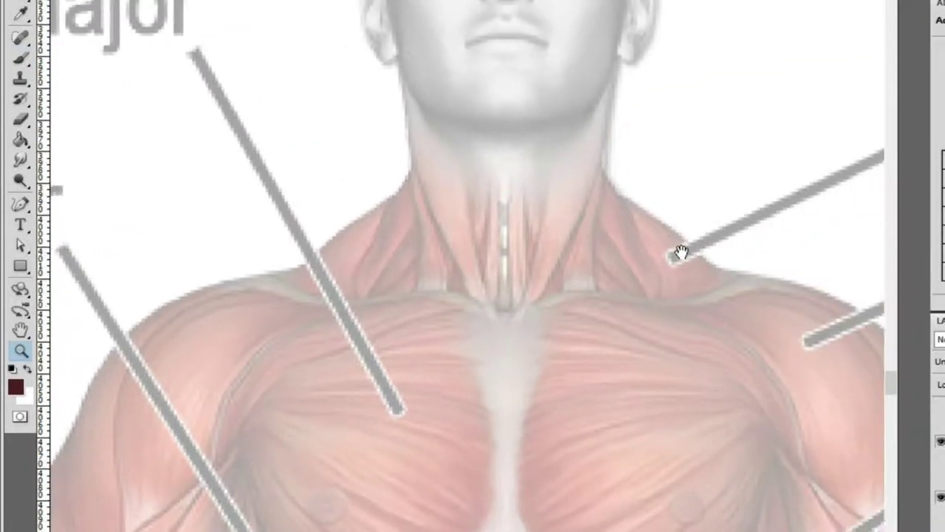
Mark the muscles between the neck and shoulder on the labelled male anatomy reference with dark strokes
{"action": "key", "text": "b"}
{"action": "left_click", "coordinate": [606, 280]}
{"action": "left_click", "coordinate": [614, 257]}
{"action": "mouse_move", "coordinate": [620, 228]}
{"action": "left_mouse_down"}
{"action": "mouse_move", "coordinate": [680, 232]}
{"action": "mouse_move", "coordinate": [642, 244]}
{"action": "left_mouse_up"}
Draw the curved muscle outline behind the neck down to the right collarbone, with smaller inner lines in the gap
{"action": "key", "text": "z"}
{"action": "left_click", "coordinate": [647, 226], "text": "alt"}
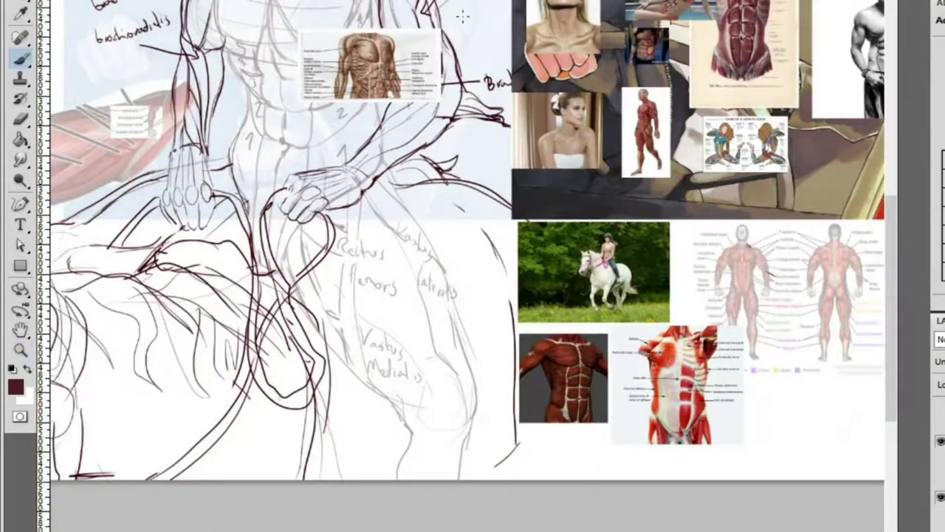
{"action": "left_click", "coordinate": [514, 255]}
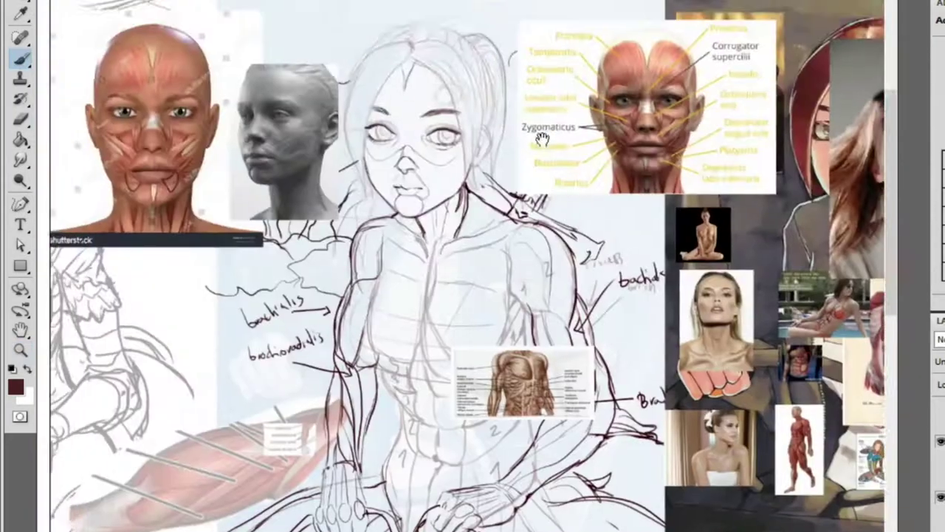
{"action": "left_click", "coordinate": [514, 255]}
{"action": "key", "text": "b"}
{"action": "left_click_drag", "start_coordinate": [458, 82], "coordinate": [521, 378]}
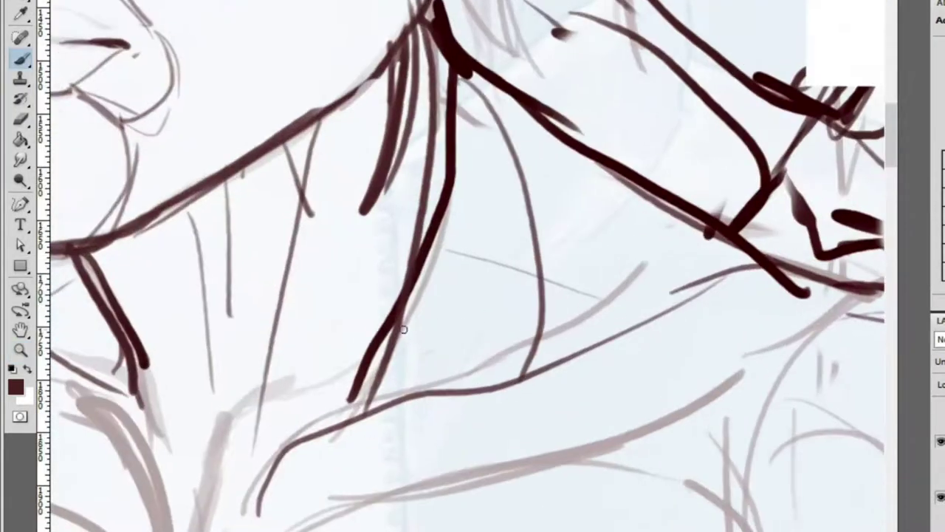
{"action": "left_click_drag", "start_coordinate": [405, 330], "coordinate": [519, 373]}
{"action": "left_click_drag", "start_coordinate": [452, 232], "coordinate": [513, 354]}
{"action": "mouse_move", "coordinate": [450, 193]}
{"action": "left_mouse_down"}
{"action": "mouse_move", "coordinate": [515, 310]}
{"action": "mouse_move", "coordinate": [521, 364]}
{"action": "left_mouse_up"}
{"action": "mouse_move", "coordinate": [457, 85]}
{"action": "left_mouse_down"}
{"action": "mouse_move", "coordinate": [476, 111]}
{"action": "mouse_move", "coordinate": [517, 380]}
{"action": "mouse_move", "coordinate": [540, 241]}
{"action": "mouse_move", "coordinate": [548, 386]}
{"action": "left_mouse_up"}
{"action": "key", "text": "ctrl+alt+z"}
{"action": "key", "text": "ctrl+alt+z"}
Remove the dark strokes from the neck area of the labelled male anatomy reference
{"action": "key", "text": "z"}
{"action": "left_click", "coordinate": [455, 245], "text": "alt"}
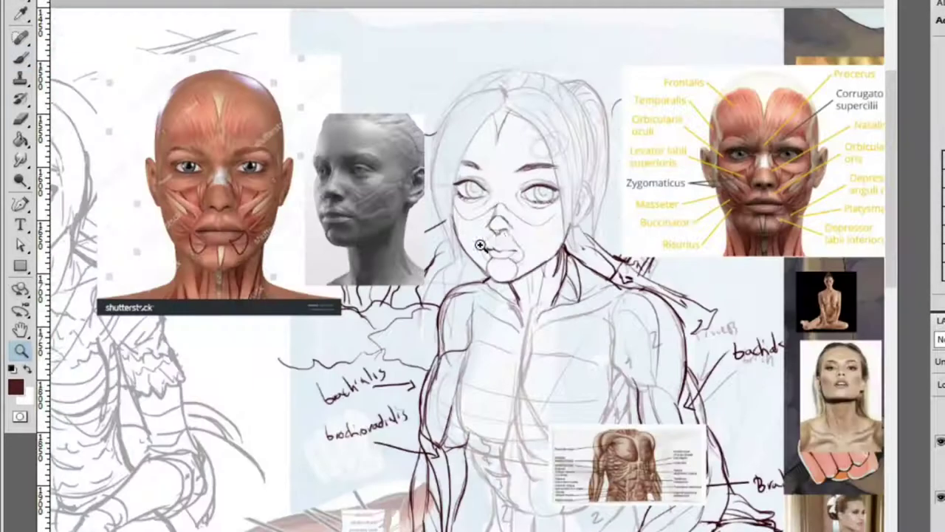
{"action": "left_click", "coordinate": [456, 246], "text": "alt"}
{"action": "left_click", "coordinate": [694, 442]}
{"action": "left_click", "coordinate": [694, 441]}
{"action": "left_click", "coordinate": [862, 227]}
{"action": "left_click", "coordinate": [158, 116]}
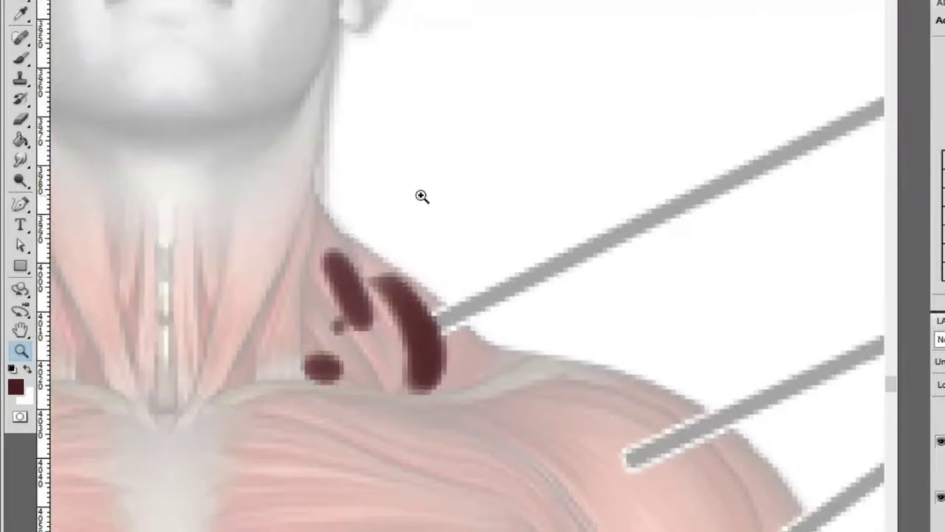
{"action": "key", "text": "b"}
{"action": "key", "text": "ctrl+alt+z"}
{"action": "key", "text": "ctrl+alt+z"}
{"action": "key", "text": "ctrl+alt+z"}
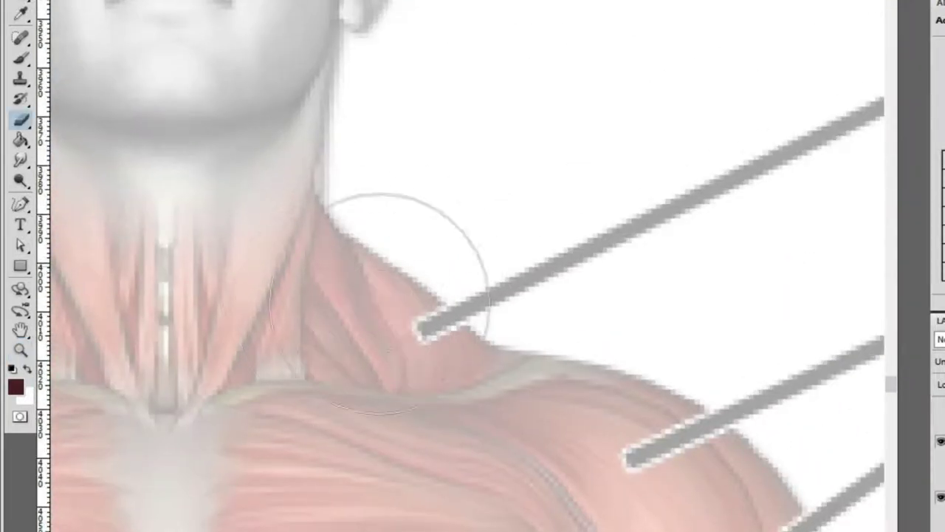
Examine how the front neck muscles meet the collarbones on the labelled male anatomy reference
{"action": "left_click", "coordinate": [465, 237], "text": "ctrl+alt"}
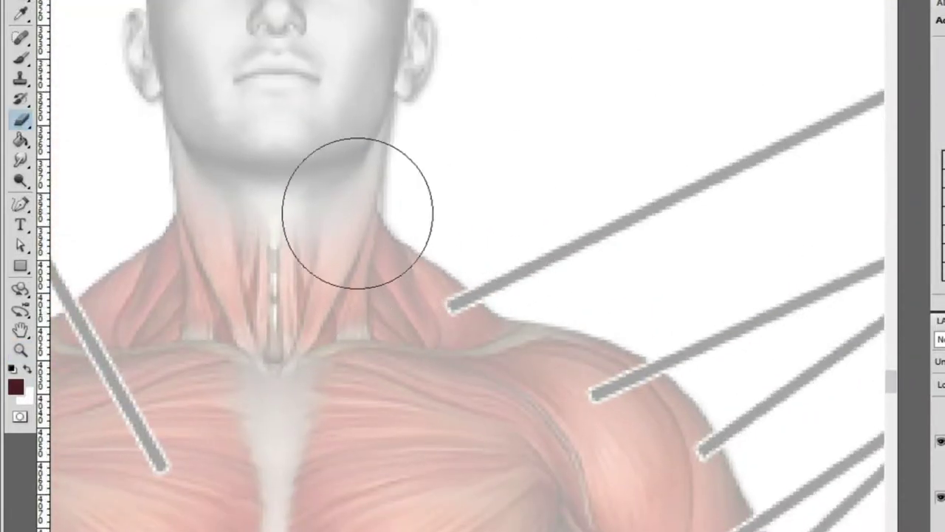
{"action": "key", "text": "z"}
{"action": "mouse_move", "coordinate": [287, 177]}
{"action": "left_mouse_down"}
{"action": "mouse_move", "coordinate": [248, 222]}
{"action": "mouse_move", "coordinate": [406, 129]}
{"action": "left_mouse_up"}
{"action": "key", "text": "ctrl+minus"}
{"action": "key", "text": "ctrl+minus"}
{"action": "key", "text": "ctrl+minus"}
{"action": "key", "text": "ctrl+minus"}
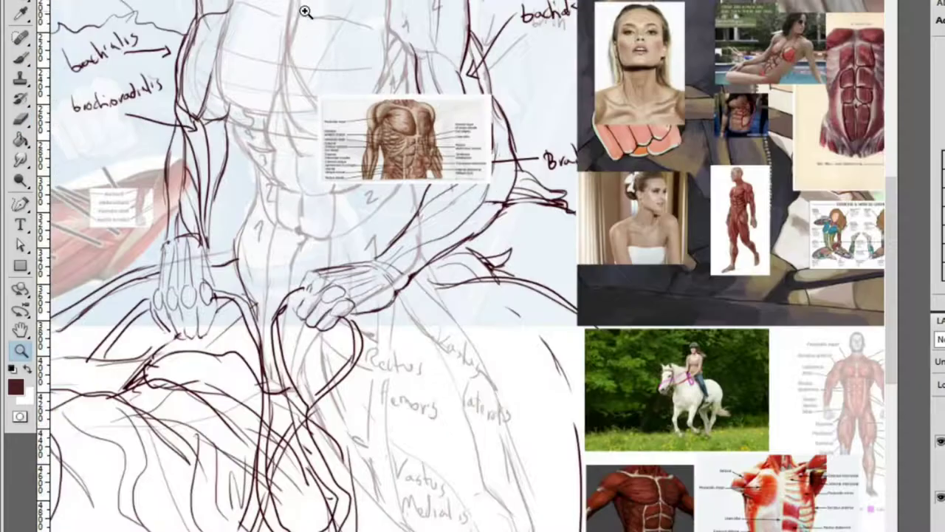
Draw three slanted lines for the front neck muscles, from under the chin to the pit of the neck
{"action": "left_click", "coordinate": [391, 223]}
{"action": "key", "text": "b"}
{"action": "key", "text": "z"}
{"action": "key", "text": "ctrl+minus"}
{"action": "key", "text": "ctrl+minus"}
{"action": "key", "text": "ctrl+minus"}
{"action": "key", "text": "ctrl+minus"}
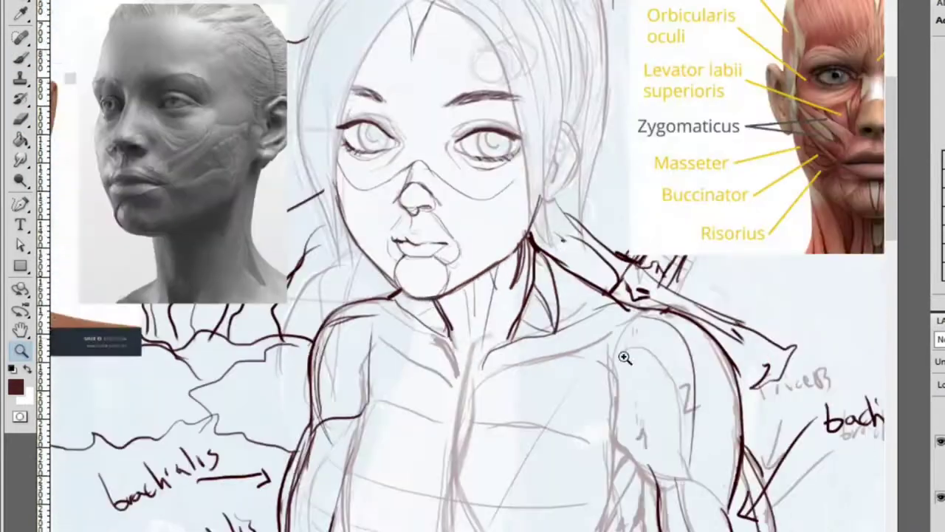
{"action": "left_click", "coordinate": [723, 164]}
{"action": "left_click", "coordinate": [665, 223]}
{"action": "key", "text": "b"}
{"action": "left_click_drag", "start_coordinate": [665, 223], "coordinate": [886, 166]}
{"action": "left_click_drag", "start_coordinate": [328, 199], "coordinate": [359, 309]}
{"action": "left_click_drag", "start_coordinate": [352, 202], "coordinate": [379, 307]}
{"action": "left_click_drag", "start_coordinate": [362, 173], "coordinate": [382, 260]}
Erase the loose strokes below the jaw and draw a thick slanted muscle line from the jaw down the neck
{"action": "key", "text": "ctrl+minus"}
{"action": "key", "text": "ctrl+minus"}
{"action": "key", "text": "ctrl+minus"}
{"action": "left_click_drag", "start_coordinate": [723, 316], "coordinate": [625, 306]}
{"action": "key", "text": "z"}
{"action": "left_click", "coordinate": [625, 305]}
{"action": "left_click_drag", "start_coordinate": [447, 254], "coordinate": [456, 322]}
{"action": "mouse_move", "coordinate": [494, 355]}
{"action": "left_mouse_down"}
{"action": "mouse_move", "coordinate": [460, 363]}
{"action": "mouse_move", "coordinate": [399, 355]}
{"action": "left_mouse_up"}
{"action": "key", "text": "b"}
{"action": "key", "text": "ctrl+plus"}
{"action": "key", "text": "ctrl+plus"}
{"action": "key", "text": "ctrl+plus"}
{"action": "key", "text": "ctrl+plus"}
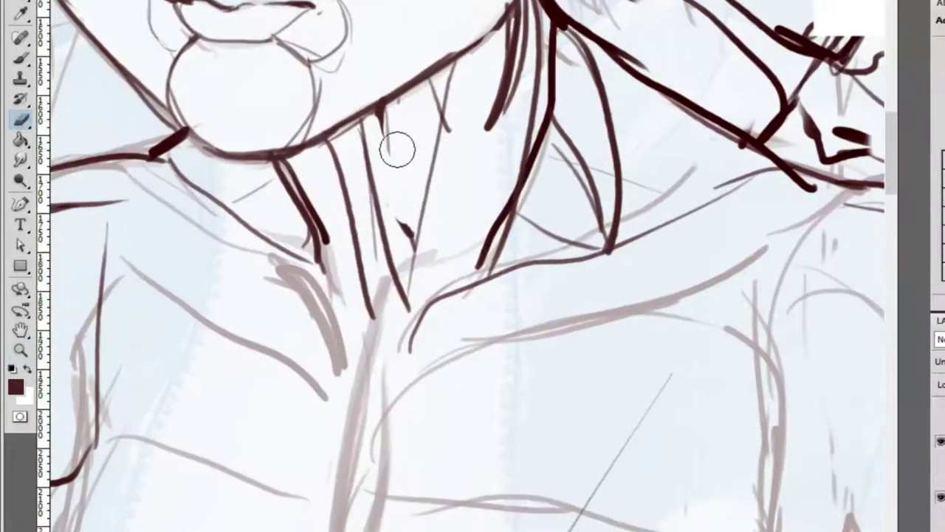
{"action": "left_click_drag", "start_coordinate": [401, 153], "coordinate": [392, 214]}
{"action": "key", "text": "b"}
{"action": "left_click_drag", "start_coordinate": [380, 108], "coordinate": [422, 220]}
Trim the left neck muscle line beneath the chin and redraw its thick upper end where it meets the jaw
{"action": "key", "text": "e"}
{"action": "left_click_drag", "start_coordinate": [277, 162], "coordinate": [272, 170]}
{"action": "left_click_drag", "start_coordinate": [323, 285], "coordinate": [285, 158]}
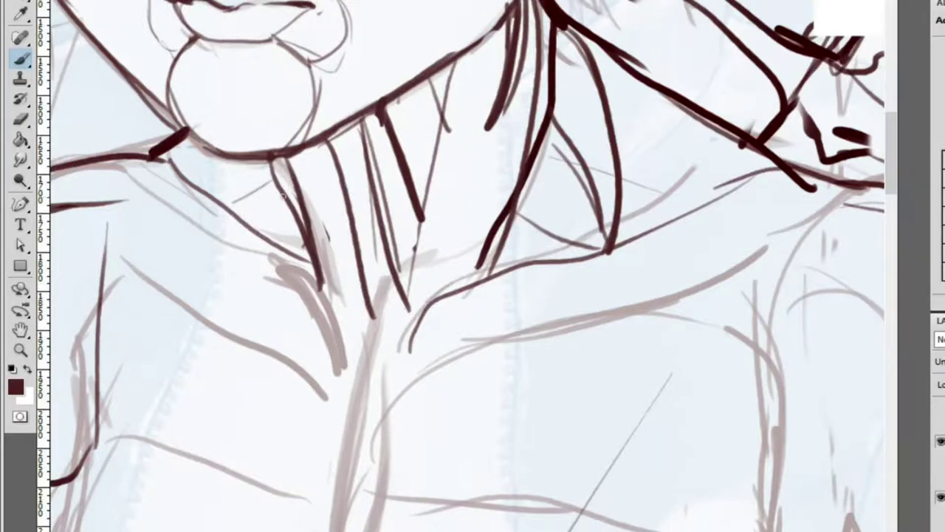
{"action": "key", "text": "z"}
{"action": "left_click", "coordinate": [370, 158], "text": "alt"}
{"action": "left_click", "coordinate": [527, 207], "text": "alt"}
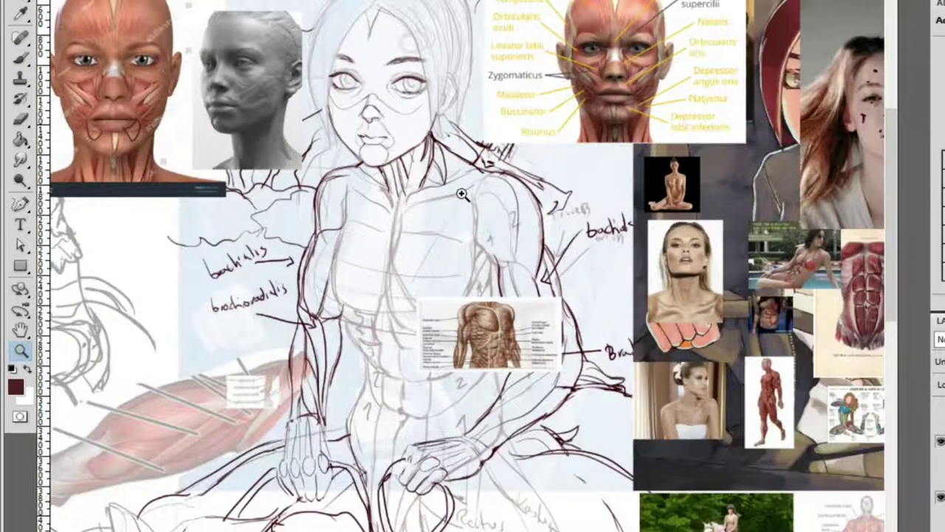
{"action": "left_click", "coordinate": [441, 193]}
{"action": "mouse_move", "coordinate": [268, 154]}
{"action": "left_mouse_down"}
{"action": "mouse_move", "coordinate": [449, 195]}
{"action": "mouse_move", "coordinate": [386, 105]}
{"action": "left_mouse_up"}
{"action": "key", "text": "b"}
{"action": "mouse_move", "coordinate": [499, 191]}
{"action": "left_mouse_down"}
{"action": "mouse_move", "coordinate": [528, 214]}
{"action": "mouse_move", "coordinate": [569, 284]}
{"action": "left_mouse_up"}
{"action": "key", "text": "z"}
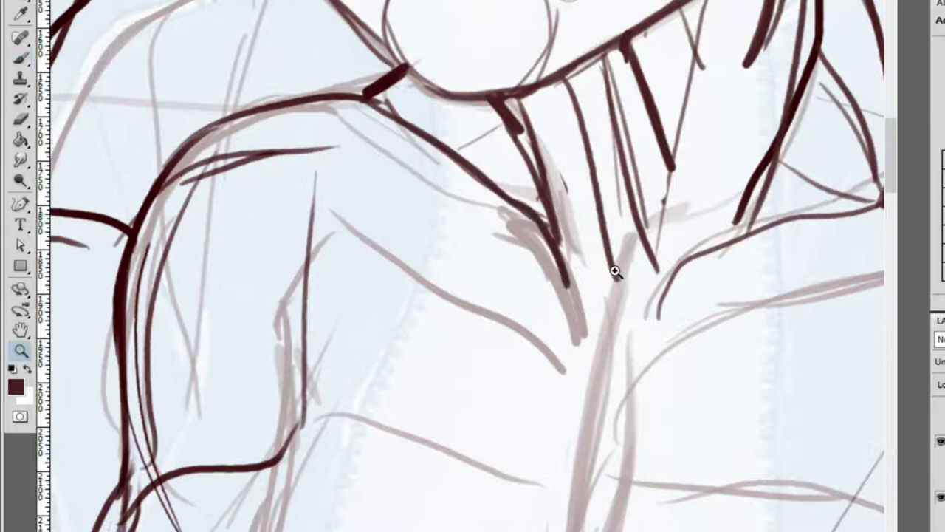
Draw a shallow downward curve across the bridge of the nose, joining the inner ends of the eyebrows
{"action": "left_click", "coordinate": [608, 274], "text": "alt"}
{"action": "key", "text": "b"}
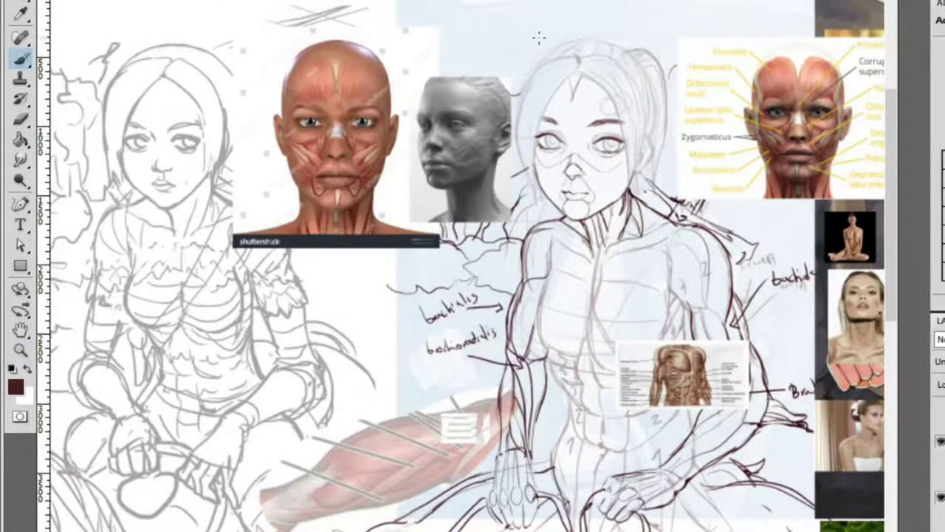
{"action": "key", "text": "z"}
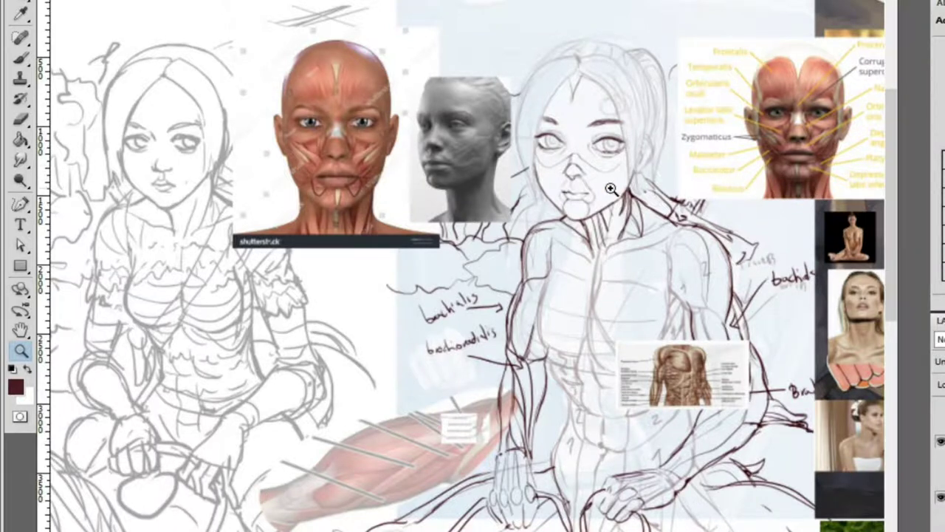
{"action": "left_click", "coordinate": [581, 134]}
{"action": "left_click", "coordinate": [713, 154]}
{"action": "left_click", "coordinate": [728, 160], "text": "alt"}
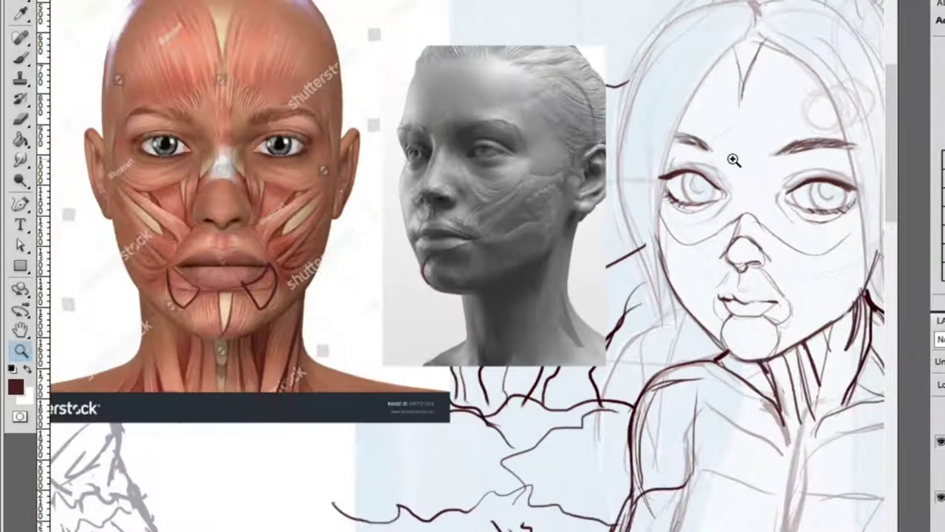
{"action": "left_click", "coordinate": [829, 160]}
{"action": "key", "text": "b"}
{"action": "mouse_move", "coordinate": [586, 142]}
{"action": "left_mouse_down"}
{"action": "mouse_move", "coordinate": [697, 180]}
{"action": "mouse_move", "coordinate": [733, 169]}
{"action": "left_mouse_up"}
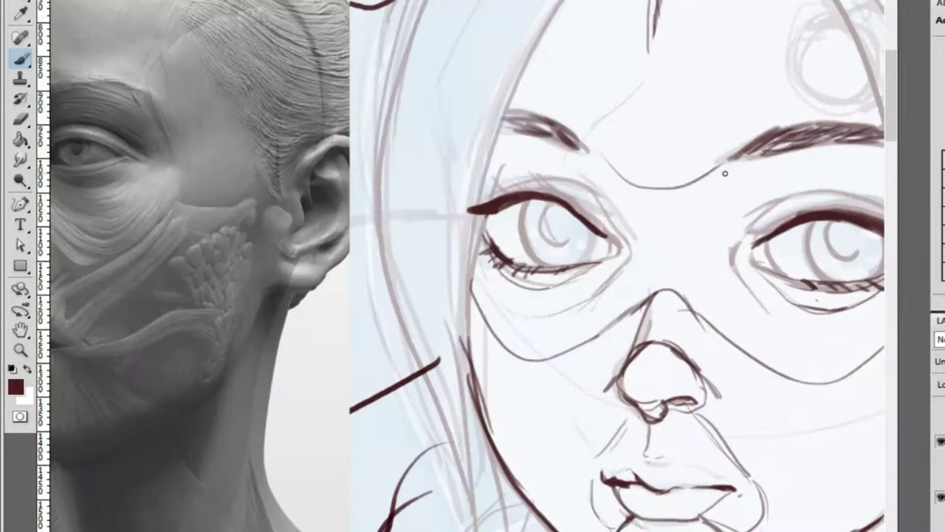
Darken the upper eyelid creases above both of the character's eyes
{"action": "key", "text": "ctrl+0"}
{"action": "key", "text": "z"}
{"action": "left_click", "coordinate": [792, 222]}
{"action": "left_click", "coordinate": [794, 223]}
{"action": "key", "text": "b"}
{"action": "mouse_move", "coordinate": [561, 215]}
{"action": "left_mouse_down"}
{"action": "mouse_move", "coordinate": [607, 210]}
{"action": "mouse_move", "coordinate": [690, 249]}
{"action": "left_mouse_up"}
{"action": "mouse_move", "coordinate": [738, 201]}
{"action": "left_mouse_down"}
{"action": "mouse_move", "coordinate": [628, 189]}
{"action": "mouse_move", "coordinate": [795, 141]}
{"action": "left_mouse_up"}
{"action": "key", "text": "z"}
{"action": "left_click", "coordinate": [598, 226]}
{"action": "key", "text": "b"}
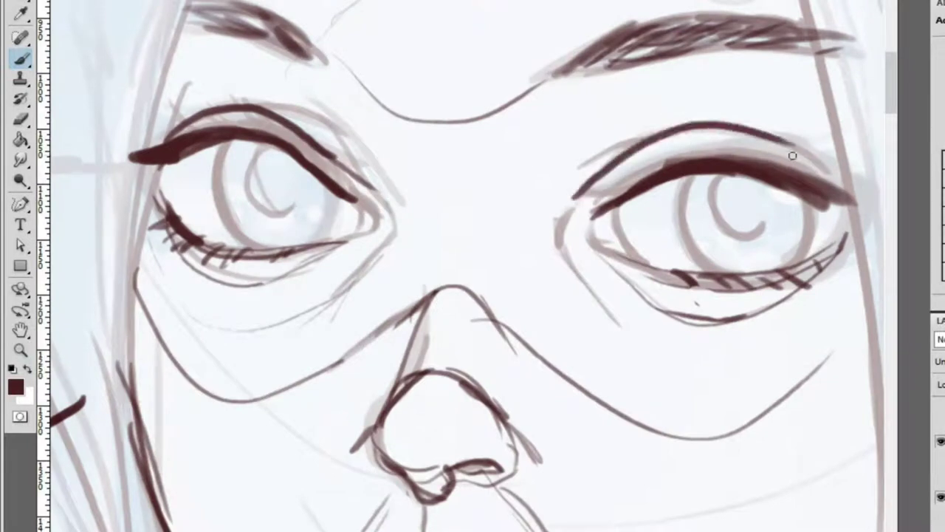
Examine the cheek and mouth muscles on the facial anatomy references against the character's face
{"action": "key", "text": "z"}
{"action": "scroll", "coordinate": [629, 152], "scroll_direction": "down", "scroll_amount": 4}
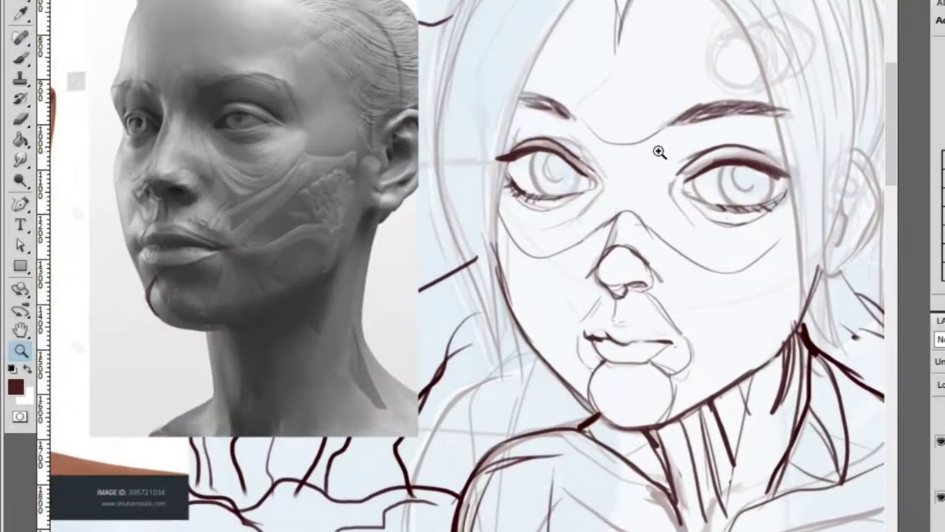
{"action": "scroll", "coordinate": [653, 217], "scroll_direction": "down", "scroll_amount": 2}
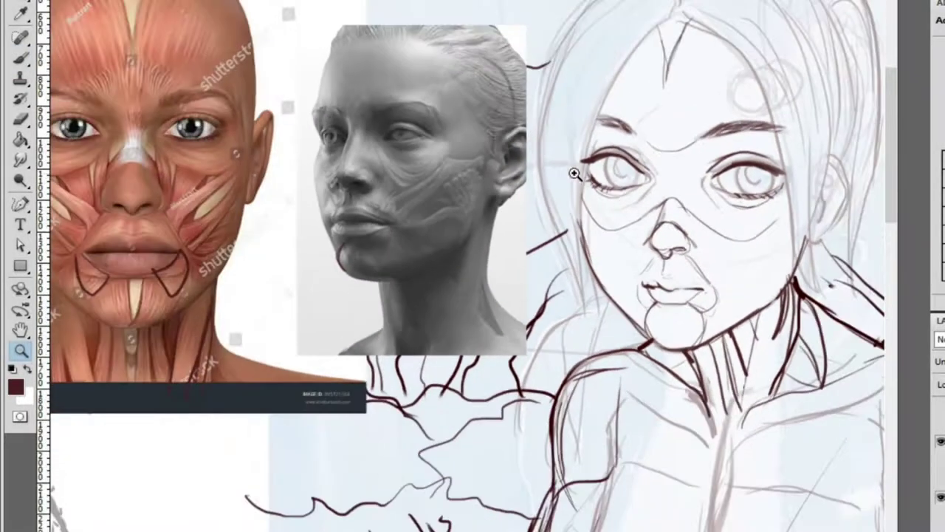
{"action": "scroll", "coordinate": [627, 226], "scroll_direction": "up", "scroll_amount": 3}
{"action": "scroll", "coordinate": [739, 191], "scroll_direction": "down", "scroll_amount": 2}
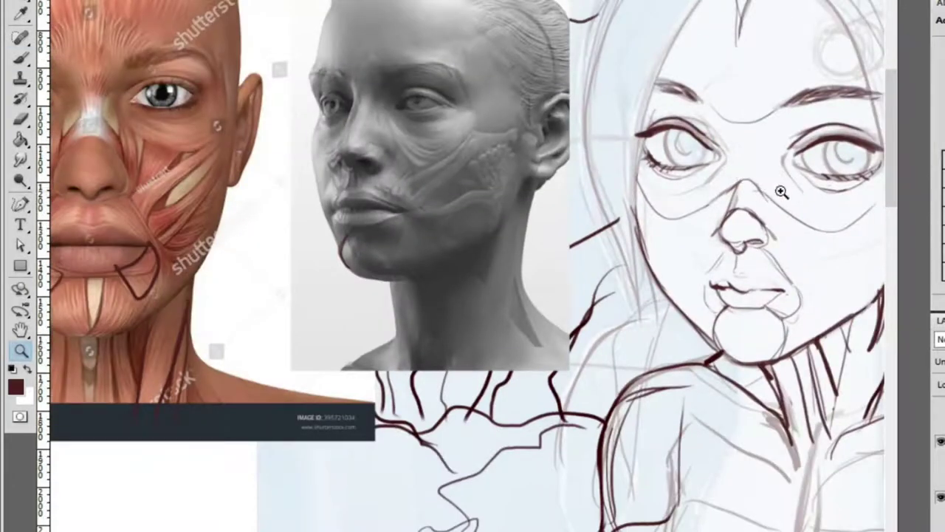
{"action": "scroll", "coordinate": [781, 193], "scroll_direction": "up", "scroll_amount": 2}
{"action": "key", "text": "b"}
{"action": "key", "text": "z"}
{"action": "scroll", "coordinate": [712, 160], "scroll_direction": "down", "scroll_amount": 3}
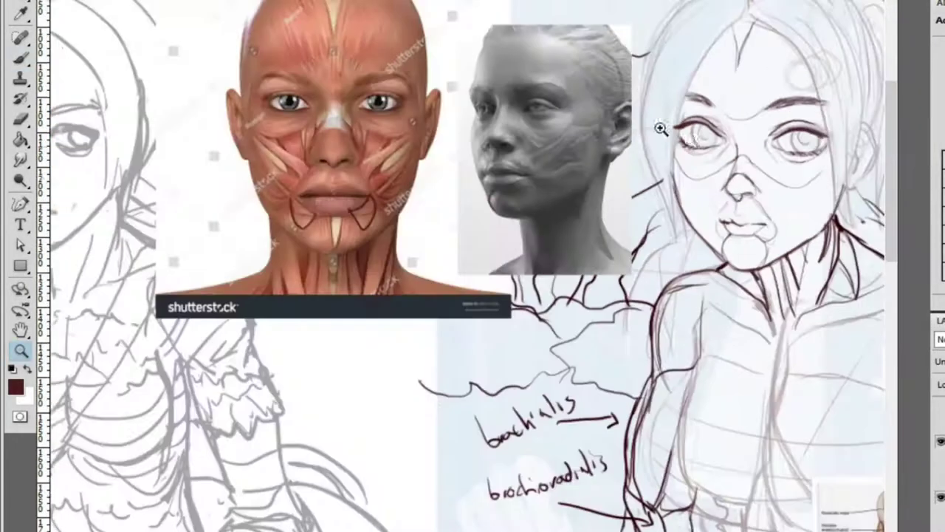
{"action": "scroll", "coordinate": [771, 142], "scroll_direction": "up", "scroll_amount": 2}
{"action": "scroll", "coordinate": [690, 215], "scroll_direction": "up", "scroll_amount": 2}
Redraw the left cheek contour in a dark line from beside the eye down toward the chin
{"action": "key", "text": "b"}
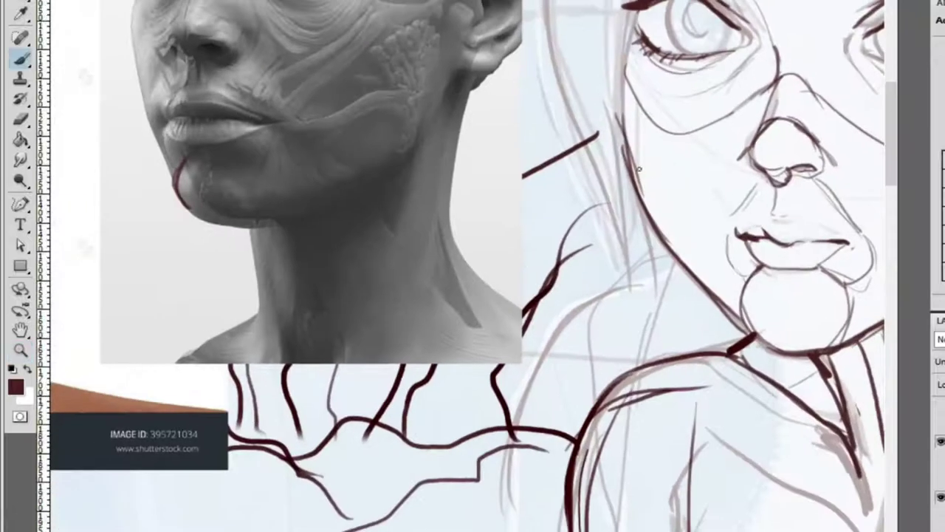
{"action": "key", "text": "e"}
{"action": "key", "text": "b"}
{"action": "mouse_move", "coordinate": [622, 107]}
{"action": "left_mouse_down"}
{"action": "mouse_move", "coordinate": [651, 212]}
{"action": "mouse_move", "coordinate": [627, 168]}
{"action": "mouse_move", "coordinate": [730, 323]}
{"action": "left_mouse_up"}
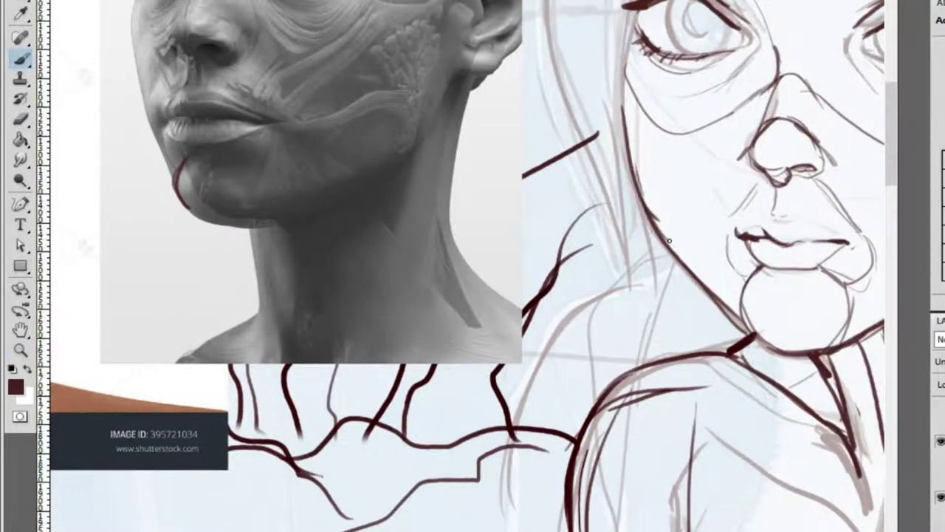
{"action": "key", "text": "e"}
{"action": "key", "text": "b"}
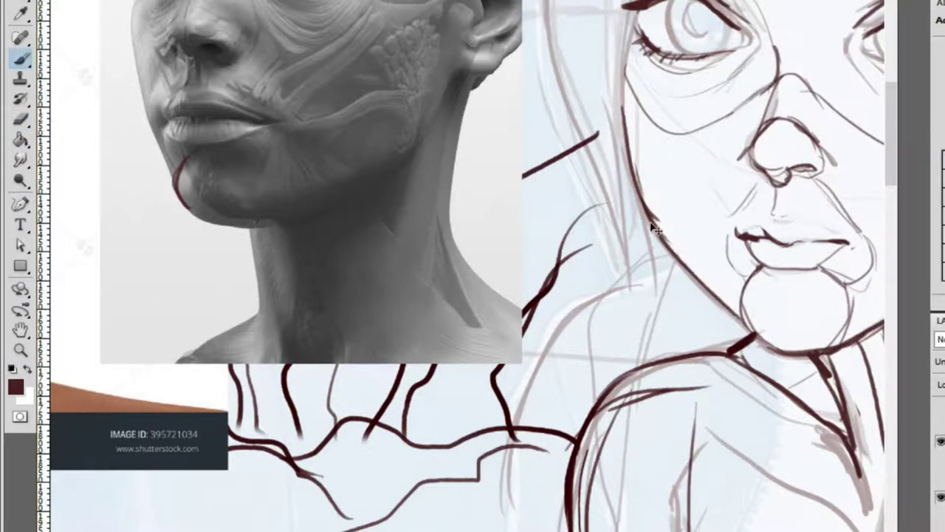
Check the proportions of the character's face, neck and shoulders against the full sketch and the facial references
{"action": "key", "text": "z"}
{"action": "left_click", "coordinate": [768, 118], "text": "alt"}
{"action": "left_click", "coordinate": [768, 118], "text": "alt"}
{"action": "left_click", "coordinate": [768, 118], "text": "alt"}
{"action": "key", "text": "b"}
{"action": "key", "text": "z"}
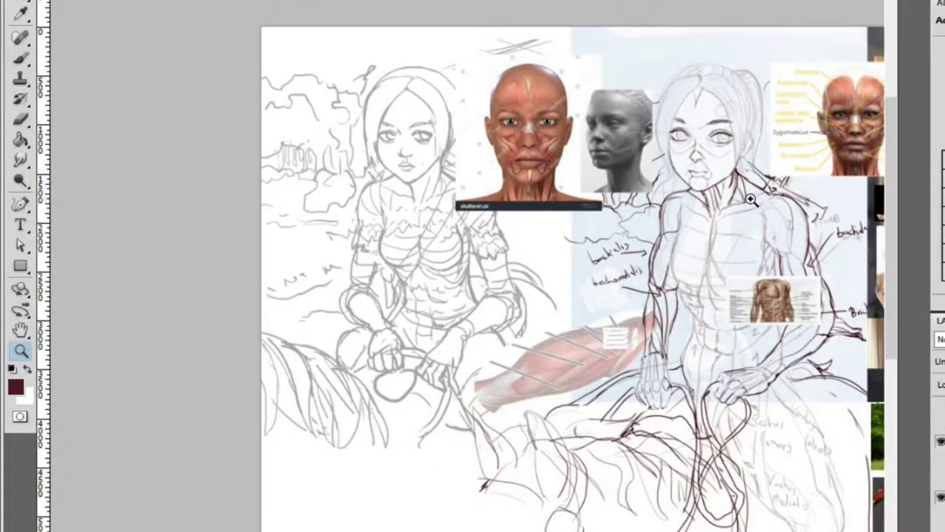
{"action": "left_click", "coordinate": [738, 118]}
{"action": "left_click", "coordinate": [737, 118]}
{"action": "left_click", "coordinate": [738, 118]}
{"action": "left_click", "coordinate": [738, 118], "text": "alt"}
{"action": "key", "text": "b"}
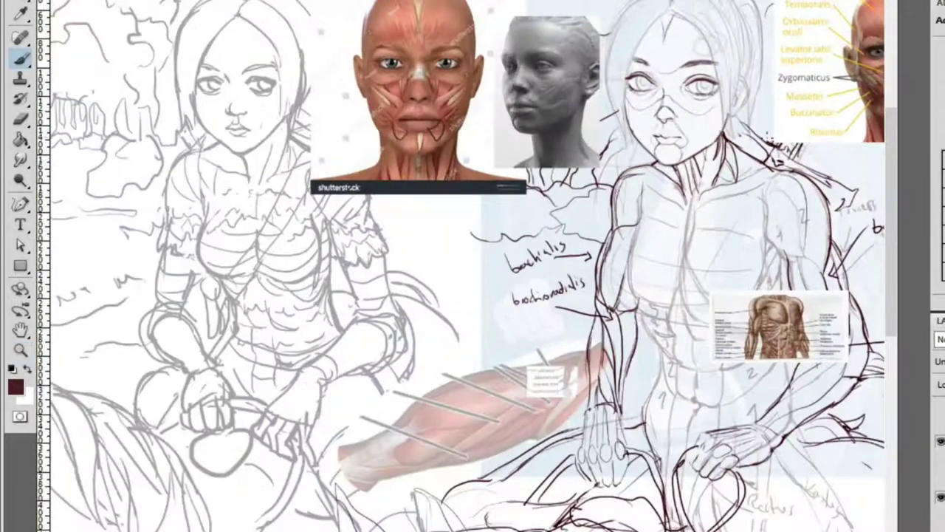
{"action": "left_click", "coordinate": [776, 89]}
{"action": "left_click", "coordinate": [812, 139]}
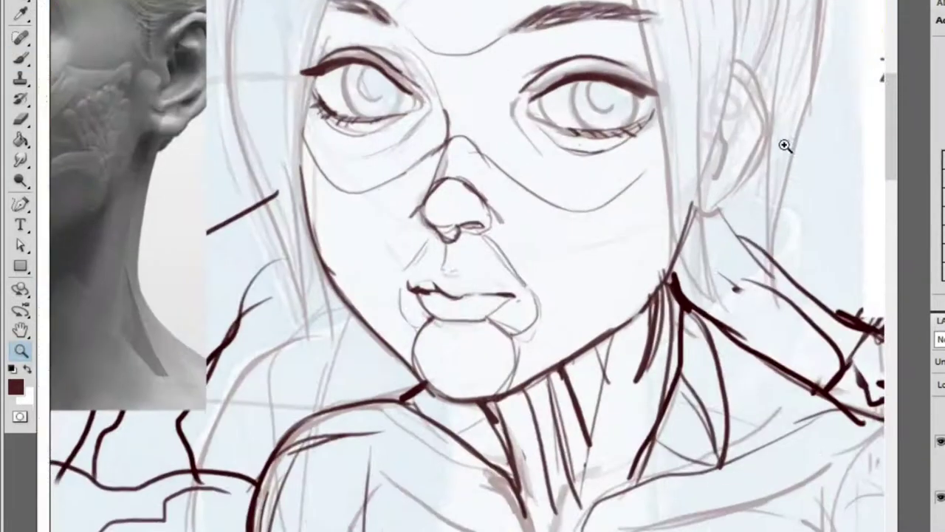
{"action": "key", "text": "z"}
{"action": "left_click", "coordinate": [716, 204], "text": "alt"}
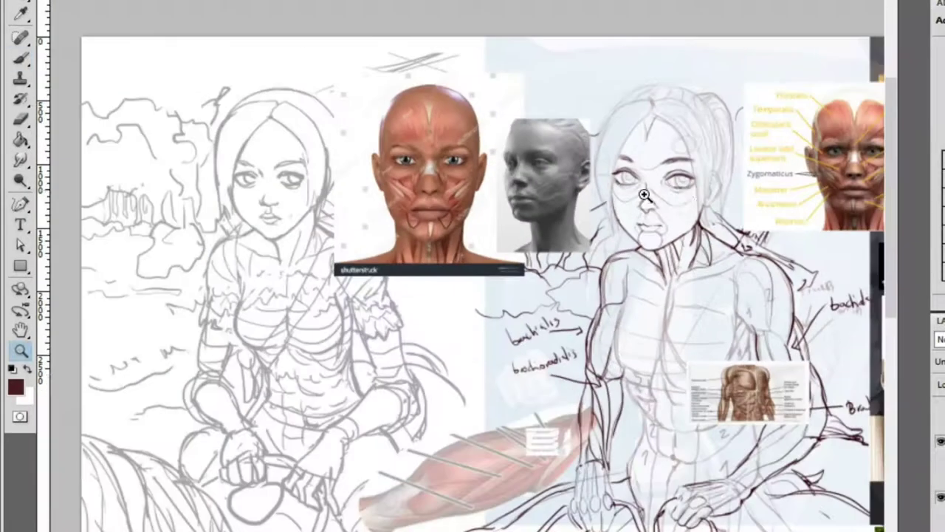
{"action": "left_click", "coordinate": [594, 86]}
{"action": "left_click", "coordinate": [573, 105]}
{"action": "key", "text": "b"}
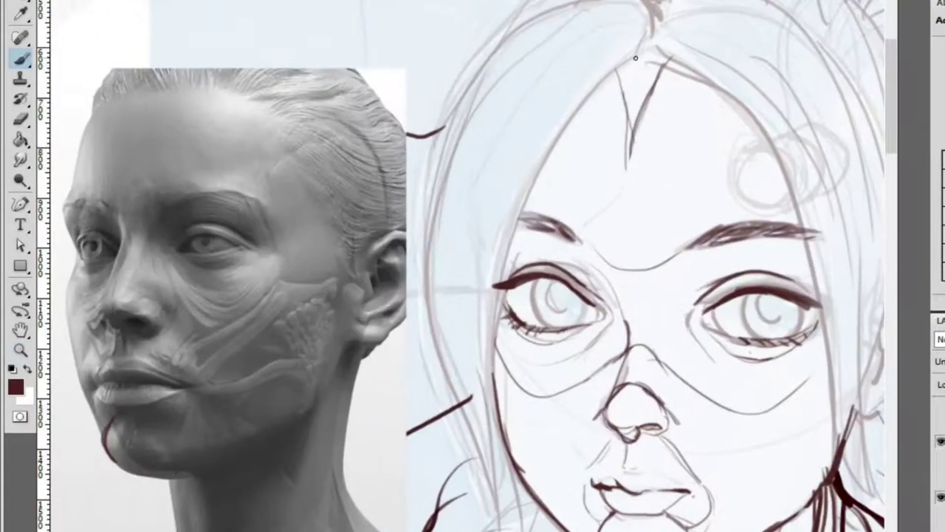
{"action": "left_click_drag", "start_coordinate": [595, 80], "coordinate": [501, 279]}
{"action": "key", "text": "z"}
{"action": "key", "text": "ctrl+0"}
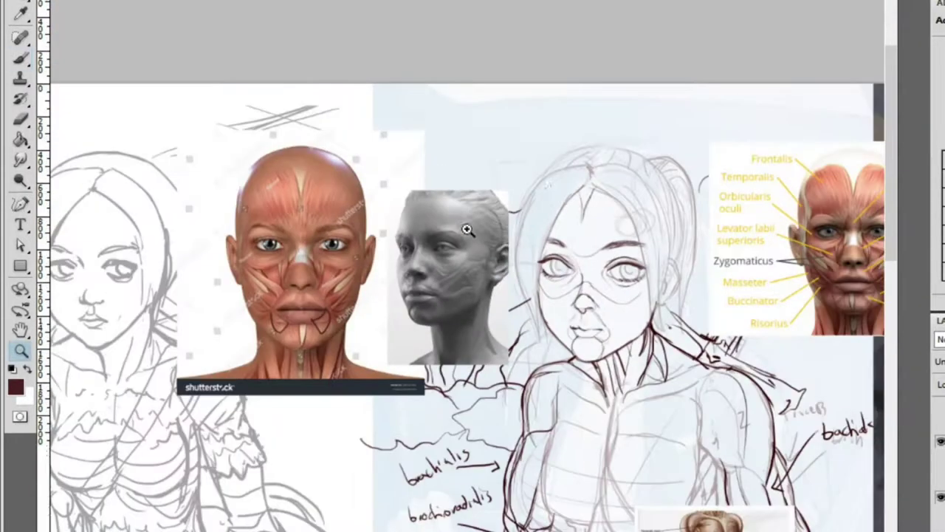
{"action": "left_click", "coordinate": [583, 238]}
{"action": "left_click", "coordinate": [583, 238]}
{"action": "key", "text": "b"}
{"action": "mouse_move", "coordinate": [588, 128]}
{"action": "left_mouse_down"}
{"action": "mouse_move", "coordinate": [489, 198]}
{"action": "mouse_move", "coordinate": [558, 138]}
{"action": "left_mouse_up"}
{"action": "key", "text": "ctrl+alt+z"}
{"action": "key", "text": "ctrl+alt+z"}
{"action": "key", "text": "ctrl+alt+z"}
Outline the left side of the hair with a dark curve rising over the crown to the parting
{"action": "mouse_move", "coordinate": [517, 181]}
{"action": "left_mouse_down"}
{"action": "mouse_move", "coordinate": [538, 154]}
{"action": "mouse_move", "coordinate": [608, 131]}
{"action": "left_mouse_up"}
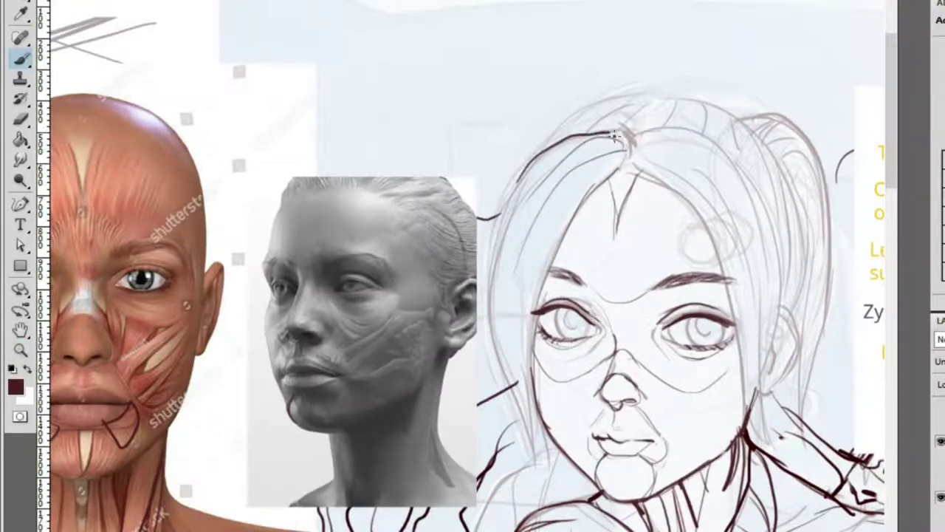
{"action": "key", "text": "ctrl+alt+z"}
{"action": "mouse_move", "coordinate": [521, 177]}
{"action": "left_mouse_down"}
{"action": "mouse_move", "coordinate": [622, 127]}
{"action": "mouse_move", "coordinate": [561, 137]}
{"action": "mouse_move", "coordinate": [606, 133]}
{"action": "mouse_move", "coordinate": [698, 94]}
{"action": "mouse_move", "coordinate": [647, 122]}
{"action": "left_mouse_up"}
Draw a dark muscle line from the jaw down to the pit of the neck, opposite the existing slanted line
{"action": "key", "text": "z"}
{"action": "key", "text": "b"}
{"action": "left_click_drag", "start_coordinate": [517, 325], "coordinate": [558, 22]}
{"action": "mouse_move", "coordinate": [574, 69]}
{"action": "left_mouse_down"}
{"action": "mouse_move", "coordinate": [555, 131]}
{"action": "mouse_move", "coordinate": [561, 11]}
{"action": "left_mouse_up"}
{"action": "key", "text": "b"}
{"action": "key", "text": "z"}
{"action": "mouse_move", "coordinate": [562, 96]}
{"action": "left_mouse_down"}
{"action": "mouse_move", "coordinate": [542, 93]}
{"action": "mouse_move", "coordinate": [623, 113]}
{"action": "left_mouse_up"}
{"action": "key", "text": "b"}
Refine the converging front neck muscle lines and thicken the jaw edge directly above them
{"action": "left_click_drag", "start_coordinate": [488, 89], "coordinate": [547, 317]}
{"action": "key", "text": "e"}
{"action": "mouse_move", "coordinate": [520, 59]}
{"action": "left_mouse_down"}
{"action": "mouse_move", "coordinate": [545, 185]}
{"action": "mouse_move", "coordinate": [540, 55]}
{"action": "left_mouse_up"}
{"action": "key", "text": "b"}
{"action": "left_click_drag", "start_coordinate": [552, 207], "coordinate": [547, 59]}
{"action": "left_click_drag", "start_coordinate": [486, 83], "coordinate": [565, 20]}
{"action": "key", "text": "z"}
{"action": "left_click_drag", "start_coordinate": [521, 84], "coordinate": [484, 85]}
{"action": "key", "text": "b"}
{"action": "key", "text": "z"}
{"action": "key", "text": "b"}
{"action": "mouse_move", "coordinate": [201, 69]}
{"action": "left_mouse_down"}
{"action": "mouse_move", "coordinate": [291, 93]}
{"action": "mouse_move", "coordinate": [232, 165]}
{"action": "mouse_move", "coordinate": [549, 143]}
{"action": "mouse_move", "coordinate": [595, 172]}
{"action": "left_mouse_up"}
{"action": "key", "text": "z"}
{"action": "key", "text": "b"}
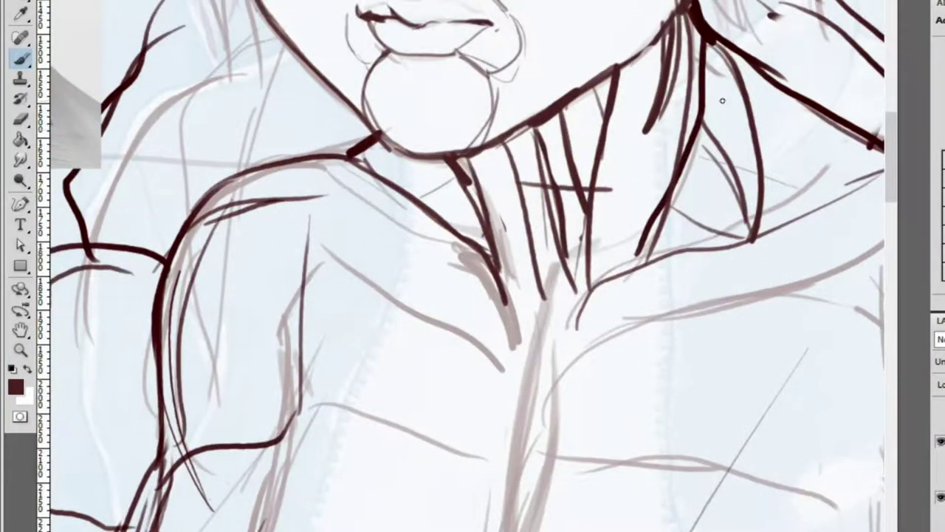
Erase the inner neck muscle line that runs down from beneath the chin
{"action": "key", "text": "z"}
{"action": "left_click_drag", "start_coordinate": [720, 135], "coordinate": [517, 141]}
{"action": "left_click", "coordinate": [359, 189]}
{"action": "left_click", "coordinate": [359, 189]}
{"action": "left_click", "coordinate": [358, 189], "text": "alt"}
{"action": "left_click", "coordinate": [612, 182]}
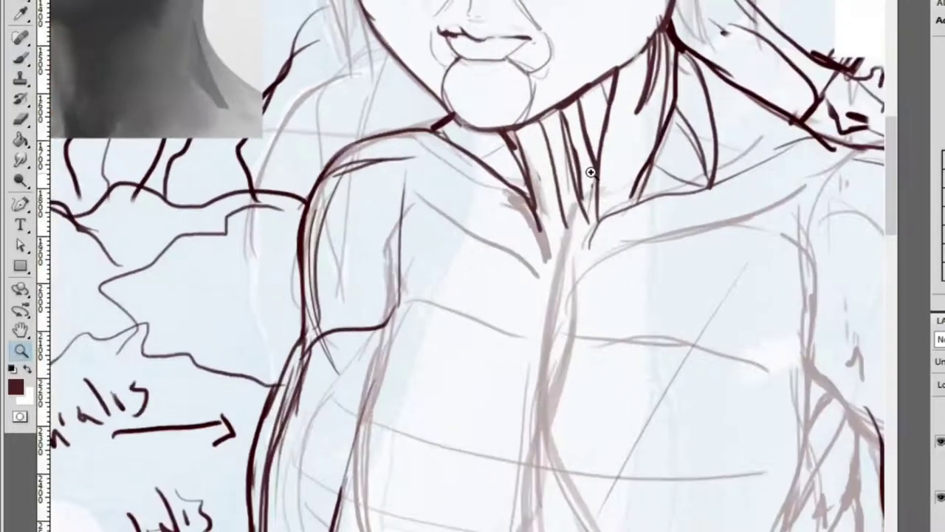
{"action": "left_click", "coordinate": [531, 155]}
{"action": "key", "text": "b"}
{"action": "key", "text": "e"}
{"action": "left_click_drag", "start_coordinate": [513, 120], "coordinate": [531, 232]}
Clean up the left neck muscle and redraw its curved inner edge from the chin to the pit of the neck
{"action": "key", "text": "b"}
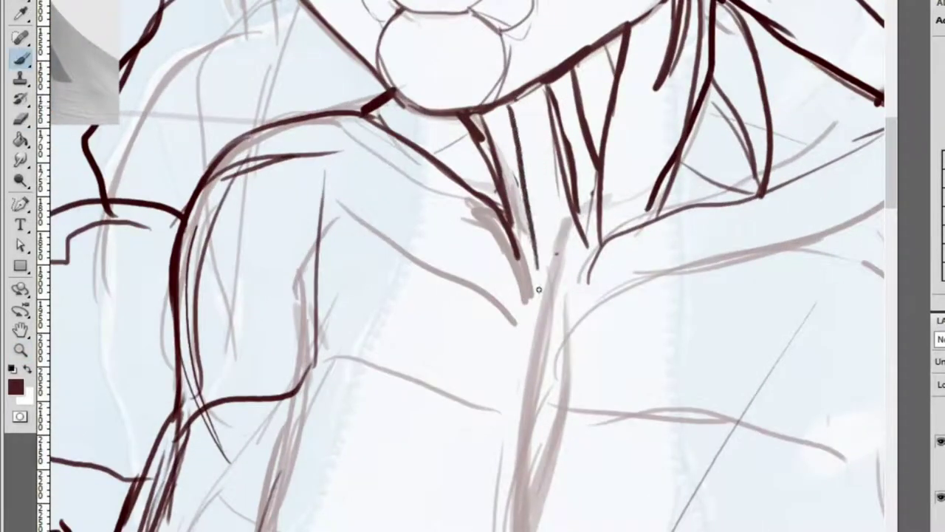
{"action": "key", "text": "ctrl+z"}
{"action": "key", "text": "ctrl+z"}
{"action": "key", "text": "ctrl+z"}
{"action": "key", "text": "ctrl+z"}
{"action": "key", "text": "e"}
{"action": "mouse_move", "coordinate": [500, 137]}
{"action": "left_mouse_down"}
{"action": "mouse_move", "coordinate": [532, 251]}
{"action": "mouse_move", "coordinate": [497, 125]}
{"action": "mouse_move", "coordinate": [513, 218]}
{"action": "left_mouse_up"}
{"action": "key", "text": "b"}
{"action": "mouse_move", "coordinate": [479, 120]}
{"action": "left_mouse_down"}
{"action": "mouse_move", "coordinate": [497, 192]}
{"action": "mouse_move", "coordinate": [495, 156]}
{"action": "mouse_move", "coordinate": [543, 273]}
{"action": "left_mouse_up"}
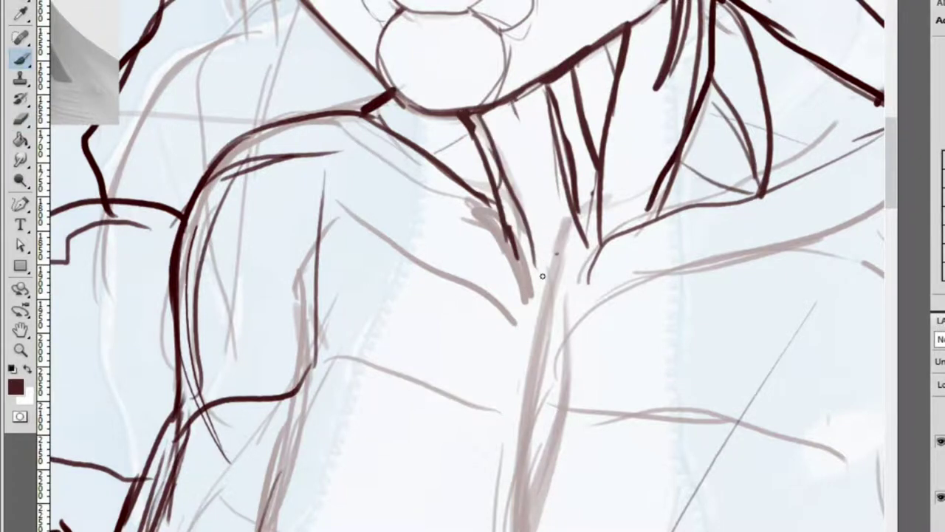
Draw the inner front neck muscle lines down to the pit of the neck and clean up their overlaps
{"action": "left_click_drag", "start_coordinate": [526, 137], "coordinate": [551, 279]}
{"action": "mouse_move", "coordinate": [537, 190]}
{"action": "left_mouse_down"}
{"action": "mouse_move", "coordinate": [537, 135]}
{"action": "mouse_move", "coordinate": [579, 153]}
{"action": "mouse_move", "coordinate": [598, 140]}
{"action": "mouse_move", "coordinate": [586, 135]}
{"action": "mouse_move", "coordinate": [593, 156]}
{"action": "left_mouse_up"}
{"action": "key", "text": "z"}
{"action": "key", "text": "e"}
{"action": "left_click_drag", "start_coordinate": [517, 153], "coordinate": [532, 197]}
{"action": "key", "text": "b"}
{"action": "left_click_drag", "start_coordinate": [724, 96], "coordinate": [647, 134]}
{"action": "left_click_drag", "start_coordinate": [605, 107], "coordinate": [613, 225]}
{"action": "key", "text": "z"}
{"action": "key", "text": "ctrl+0"}
Add short dark strokes to the neck muscles beneath the jaw
{"action": "left_click_drag", "start_coordinate": [421, 190], "coordinate": [500, 162]}
{"action": "key", "text": "ctrl+0"}
{"action": "left_click_drag", "start_coordinate": [710, 200], "coordinate": [768, 203]}
{"action": "key", "text": "b"}
{"action": "left_click_drag", "start_coordinate": [578, 174], "coordinate": [583, 193]}
{"action": "left_click_drag", "start_coordinate": [575, 170], "coordinate": [568, 210]}
{"action": "key", "text": "z"}
{"action": "key", "text": "ctrl+0"}
Number the neck muscles 1 to 4 on the front-view anatomy reference, from the throat outward
{"action": "mouse_move", "coordinate": [487, 307]}
{"action": "left_mouse_down"}
{"action": "mouse_move", "coordinate": [520, 307]}
{"action": "mouse_move", "coordinate": [428, 274]}
{"action": "mouse_move", "coordinate": [481, 228]}
{"action": "left_mouse_up"}
{"action": "key", "text": "b"}
{"action": "key", "text": "e"}
{"action": "key", "text": "b"}
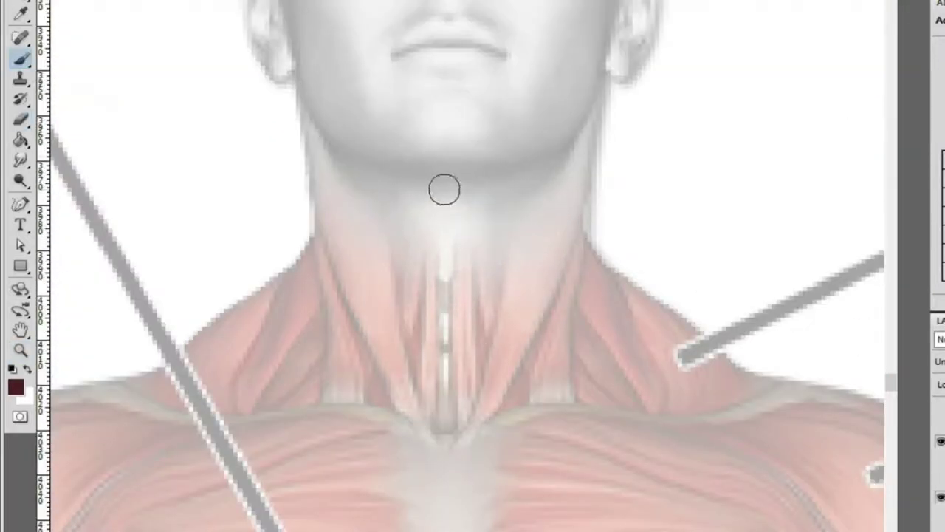
{"action": "mouse_move", "coordinate": [456, 233]}
{"action": "left_mouse_down"}
{"action": "mouse_move", "coordinate": [457, 220]}
{"action": "mouse_move", "coordinate": [494, 230]}
{"action": "left_mouse_up"}
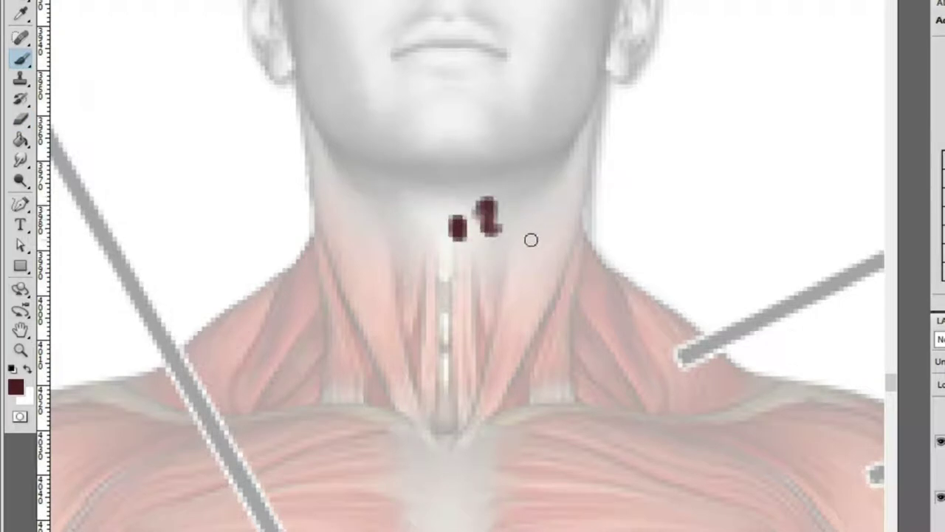
{"action": "left_click_drag", "start_coordinate": [556, 207], "coordinate": [546, 246]}
{"action": "left_click_drag", "start_coordinate": [590, 271], "coordinate": [575, 295]}
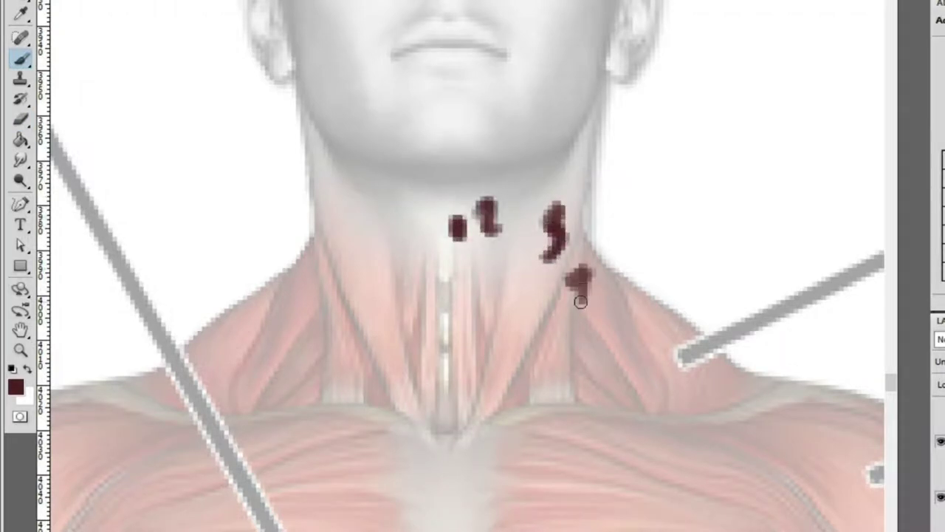
Mark the pit of the neck on the anatomy reference with a short upward-opening curve
{"action": "left_click", "coordinate": [477, 445], "text": "ctrl+alt"}
{"action": "left_click", "coordinate": [460, 445], "text": "ctrl"}
{"action": "mouse_move", "coordinate": [491, 399]}
{"action": "left_mouse_down"}
{"action": "mouse_move", "coordinate": [523, 423]}
{"action": "mouse_move", "coordinate": [572, 396]}
{"action": "left_mouse_up"}
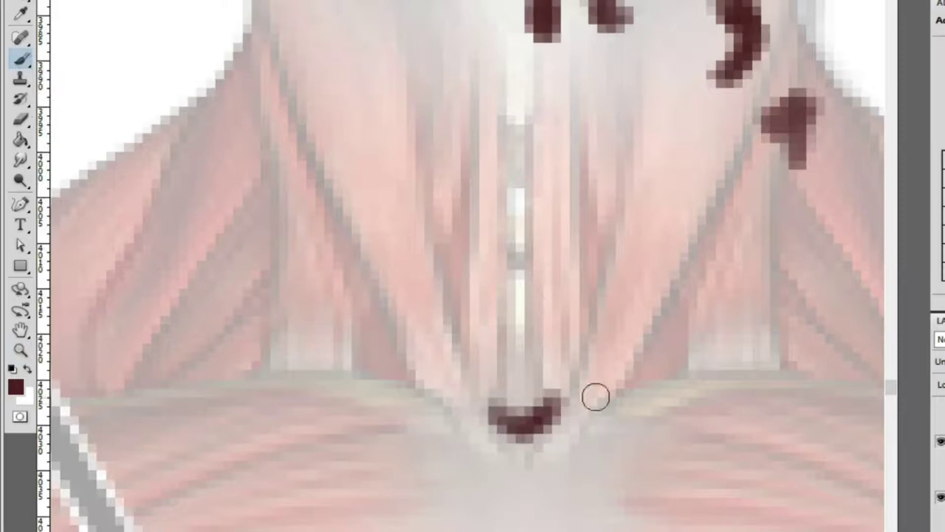
Draw a thick U-shaped curve at the pit of the neck on the character sketch
{"action": "key", "text": "z"}
{"action": "key", "text": "ctrl+0"}
{"action": "left_click", "coordinate": [286, 96]}
{"action": "left_click", "coordinate": [286, 96]}
{"action": "key", "text": "b"}
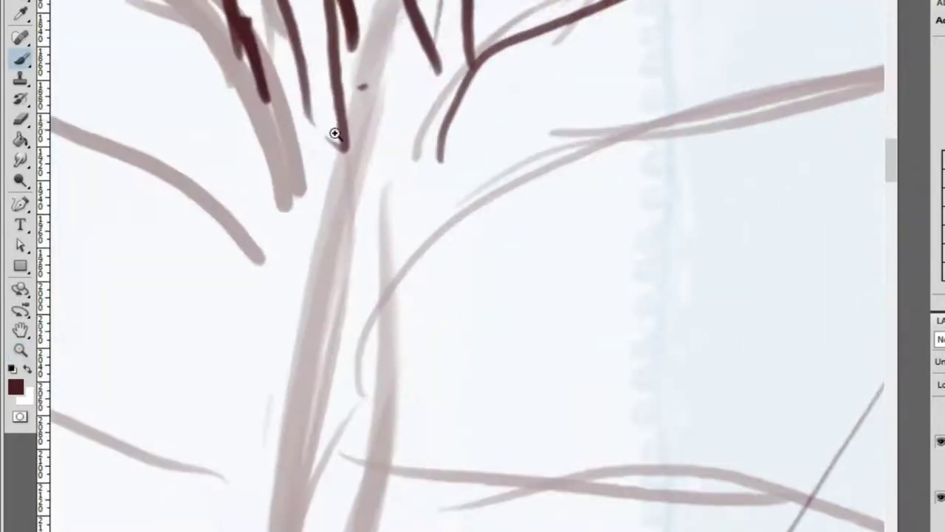
{"action": "mouse_move", "coordinate": [307, 100]}
{"action": "left_mouse_down"}
{"action": "mouse_move", "coordinate": [405, 110]}
{"action": "mouse_move", "coordinate": [425, 85]}
{"action": "mouse_move", "coordinate": [373, 155]}
{"action": "mouse_move", "coordinate": [427, 87]}
{"action": "left_mouse_up"}
{"action": "key", "text": "]"}
{"action": "key", "text": "]"}
{"action": "key", "text": "]"}
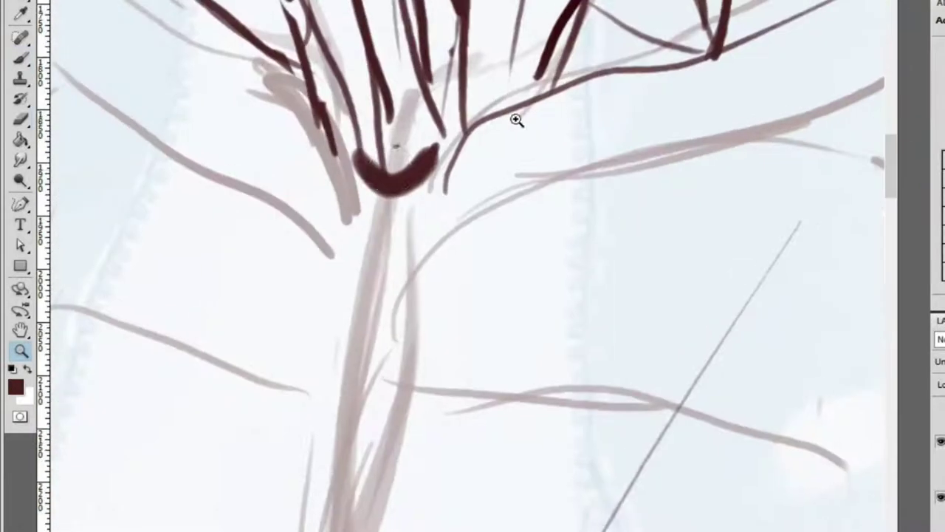
Erase part of the U-shaped curve at the pit of the neck and redraw the lines meeting it
{"action": "key", "text": "e"}
{"action": "left_click_drag", "start_coordinate": [369, 168], "coordinate": [406, 152]}
{"action": "key", "text": "b"}
{"action": "mouse_move", "coordinate": [373, 103]}
{"action": "left_mouse_down"}
{"action": "mouse_move", "coordinate": [382, 172]}
{"action": "mouse_move", "coordinate": [371, 168]}
{"action": "mouse_move", "coordinate": [401, 190]}
{"action": "mouse_move", "coordinate": [470, 153]}
{"action": "left_mouse_up"}
Number the character's neck muscles 1 to 4 to match the marked anatomy reference
{"action": "key", "text": "z"}
{"action": "left_click", "coordinate": [433, 96], "text": "alt"}
{"action": "left_click", "coordinate": [432, 96], "text": "alt"}
{"action": "left_click", "coordinate": [448, 30]}
{"action": "left_click", "coordinate": [447, 29]}
{"action": "key", "text": "e"}
{"action": "key", "text": "b"}
{"action": "mouse_move", "coordinate": [323, 35]}
{"action": "left_mouse_down"}
{"action": "mouse_move", "coordinate": [363, 63]}
{"action": "mouse_move", "coordinate": [473, 56]}
{"action": "mouse_move", "coordinate": [512, 68]}
{"action": "left_mouse_up"}
{"action": "key", "text": "z"}
{"action": "left_click", "coordinate": [429, 84], "text": "alt"}
{"action": "key", "text": "b"}
{"action": "key", "text": "ctrl+z"}
{"action": "left_click_drag", "start_coordinate": [396, 94], "coordinate": [475, 78]}
{"action": "key", "text": "z"}
{"action": "left_click", "coordinate": [459, 83], "text": "alt"}
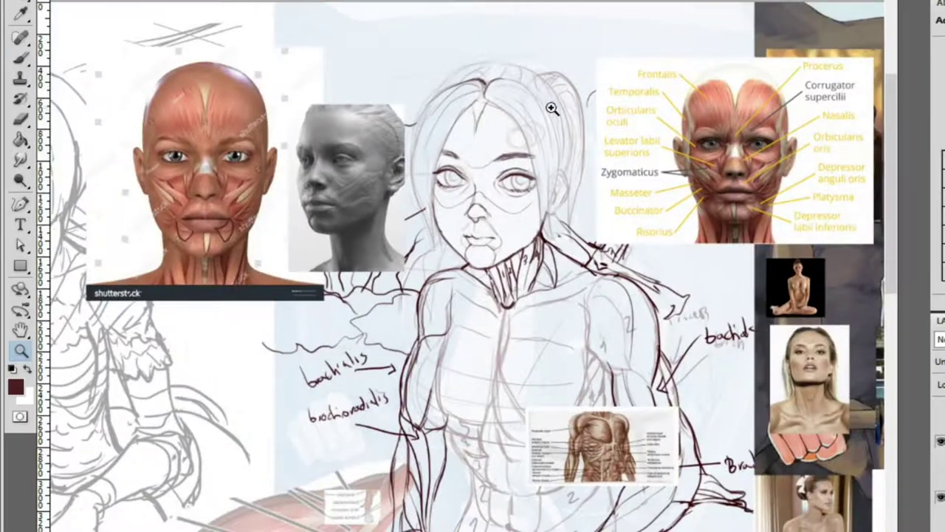
Darken the hairline from the centre parting down past the forehead and the hair strands beside it
{"action": "scroll", "coordinate": [517, 129], "scroll_direction": "down", "scroll_amount": 5}
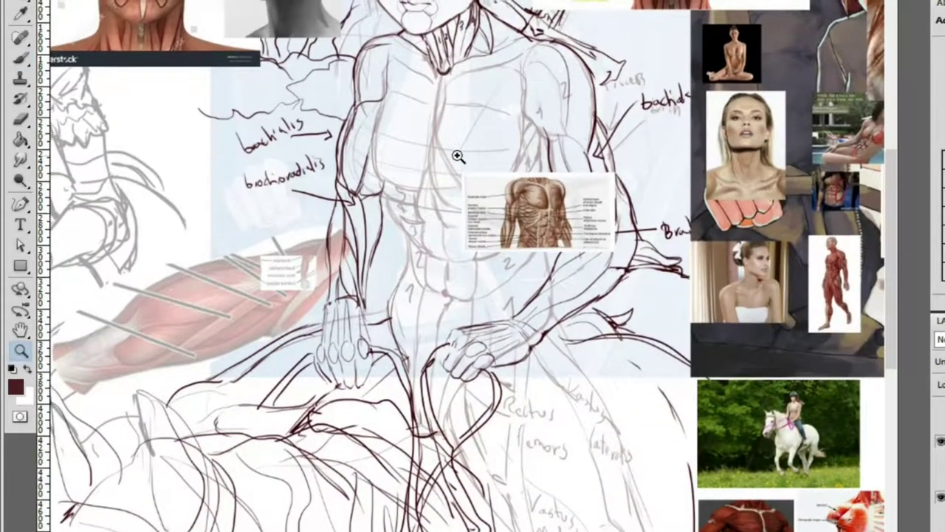
{"action": "left_click", "coordinate": [576, 181], "text": "alt"}
{"action": "scroll", "coordinate": [466, 33], "scroll_direction": "up", "scroll_amount": 5}
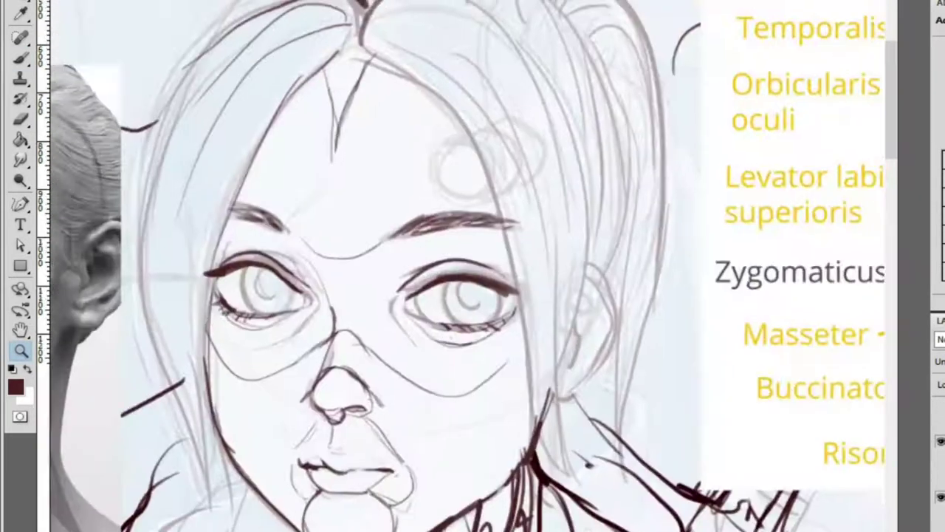
{"action": "key", "text": "b"}
{"action": "left_click_drag", "start_coordinate": [351, 23], "coordinate": [598, 275]}
{"action": "key", "text": "ctrl+z"}
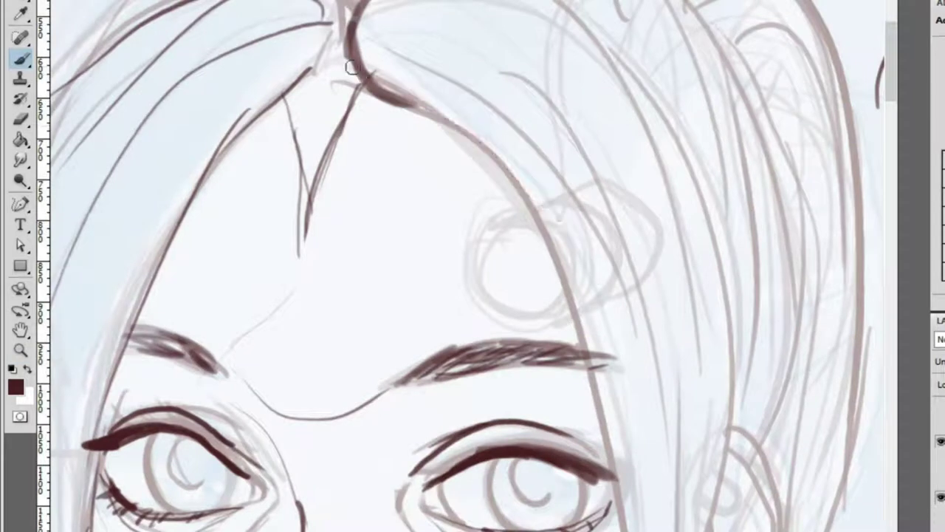
{"action": "left_click_drag", "start_coordinate": [356, 70], "coordinate": [583, 316]}
{"action": "mouse_move", "coordinate": [373, 15]}
{"action": "left_mouse_down"}
{"action": "mouse_move", "coordinate": [606, 217]}
{"action": "mouse_move", "coordinate": [620, 266]}
{"action": "left_mouse_up"}
{"action": "left_click_drag", "start_coordinate": [568, 4], "coordinate": [706, 203]}
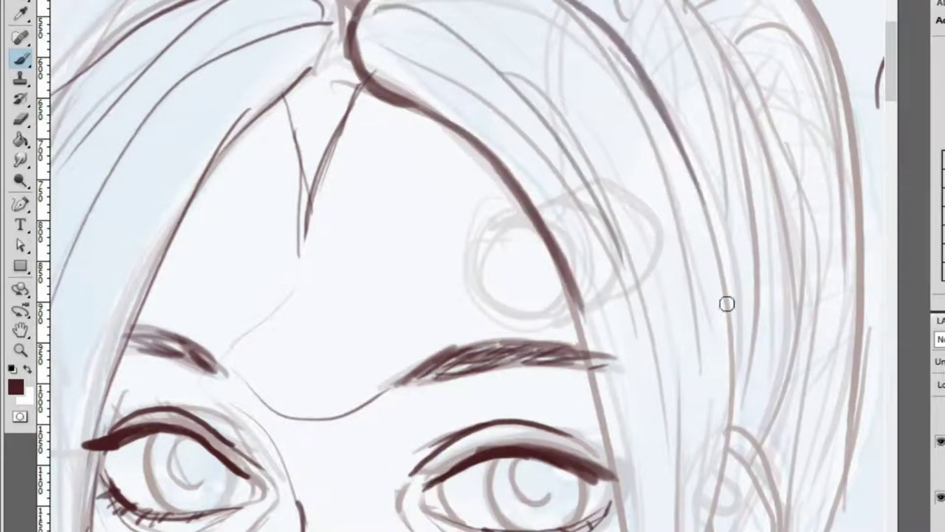
Redraw the outer contour of the hair on the side facing the grey head reference
{"action": "key", "text": "z"}
{"action": "left_click", "coordinate": [540, 91], "text": "alt"}
{"action": "left_click", "coordinate": [540, 91], "text": "alt"}
{"action": "left_click", "coordinate": [303, 85]}
{"action": "key", "text": "b"}
{"action": "left_click_drag", "start_coordinate": [285, 131], "coordinate": [540, 4]}
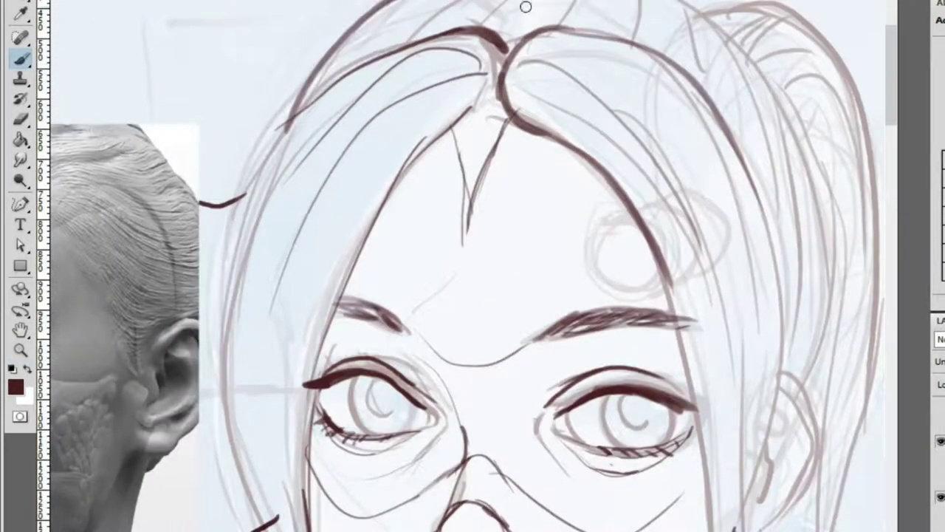
{"action": "key", "text": "ctrl+z"}
{"action": "left_click_drag", "start_coordinate": [287, 117], "coordinate": [394, 1]}
Darken the hair strands running from the crown down toward the character's visible ear
{"action": "mouse_move", "coordinate": [622, 59]}
{"action": "left_mouse_down"}
{"action": "mouse_move", "coordinate": [626, 1]}
{"action": "mouse_move", "coordinate": [679, 63]}
{"action": "left_mouse_up"}
{"action": "mouse_move", "coordinate": [691, 2]}
{"action": "left_mouse_down"}
{"action": "mouse_move", "coordinate": [747, 85]}
{"action": "mouse_move", "coordinate": [771, 198]}
{"action": "mouse_move", "coordinate": [766, 118]}
{"action": "left_mouse_up"}
{"action": "key", "text": "ctrl+z"}
{"action": "left_click_drag", "start_coordinate": [714, 22], "coordinate": [792, 306]}
{"action": "left_click_drag", "start_coordinate": [764, 65], "coordinate": [813, 398]}
{"action": "mouse_move", "coordinate": [847, 266]}
{"action": "left_mouse_down"}
{"action": "mouse_move", "coordinate": [782, 169]}
{"action": "mouse_move", "coordinate": [747, 303]}
{"action": "left_mouse_up"}
Compare the character's face and ear with the facial muscle and grey head references
{"action": "key", "text": "z"}
{"action": "mouse_move", "coordinate": [768, 296]}
{"action": "left_mouse_down"}
{"action": "mouse_move", "coordinate": [710, 297]}
{"action": "mouse_move", "coordinate": [771, 297]}
{"action": "mouse_move", "coordinate": [746, 298]}
{"action": "left_mouse_up"}
{"action": "mouse_move", "coordinate": [353, 255]}
{"action": "left_mouse_down"}
{"action": "mouse_move", "coordinate": [411, 179]}
{"action": "mouse_move", "coordinate": [347, 182]}
{"action": "left_mouse_up"}
{"action": "left_click", "coordinate": [411, 180]}
{"action": "left_click_drag", "start_coordinate": [458, 207], "coordinate": [480, 208]}
{"action": "left_click", "coordinate": [537, 222]}
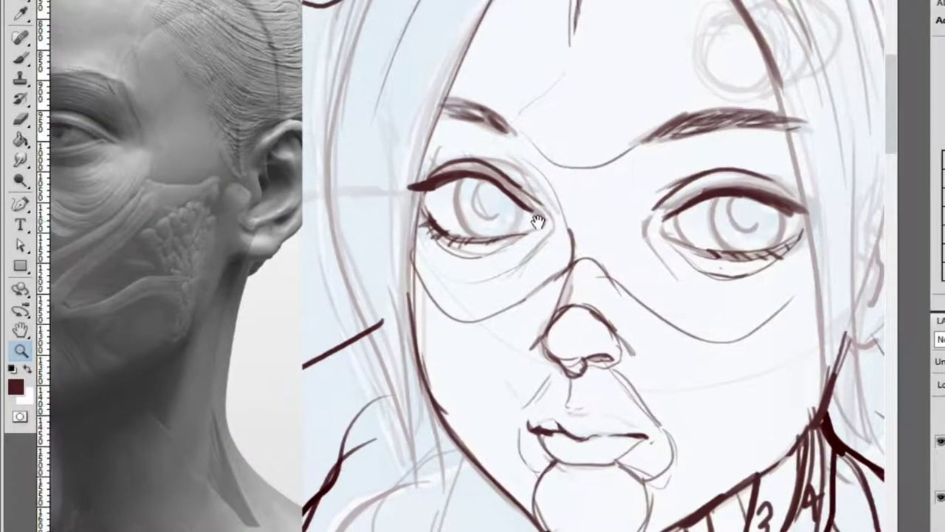
{"action": "left_click_drag", "start_coordinate": [537, 222], "coordinate": [537, 218]}
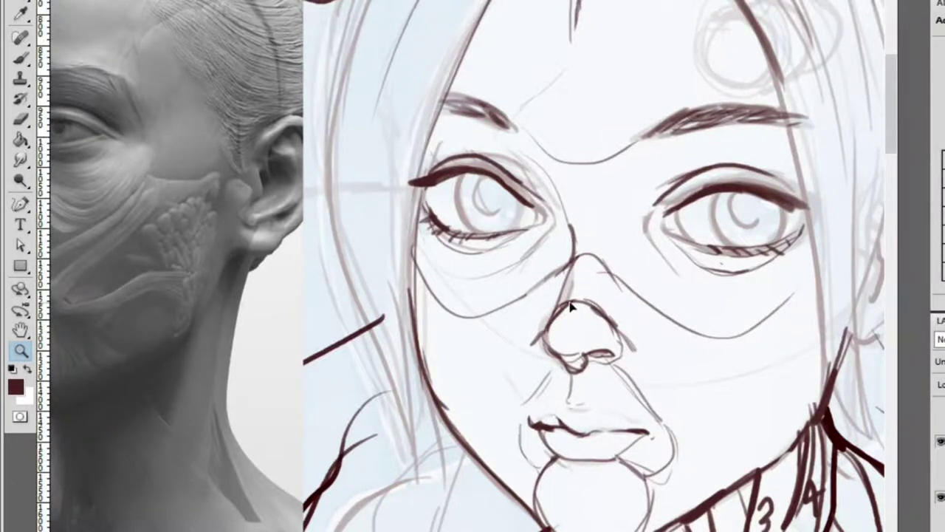
{"action": "left_click", "coordinate": [429, 236], "text": "alt"}
{"action": "left_click", "coordinate": [441, 312], "text": "alt"}
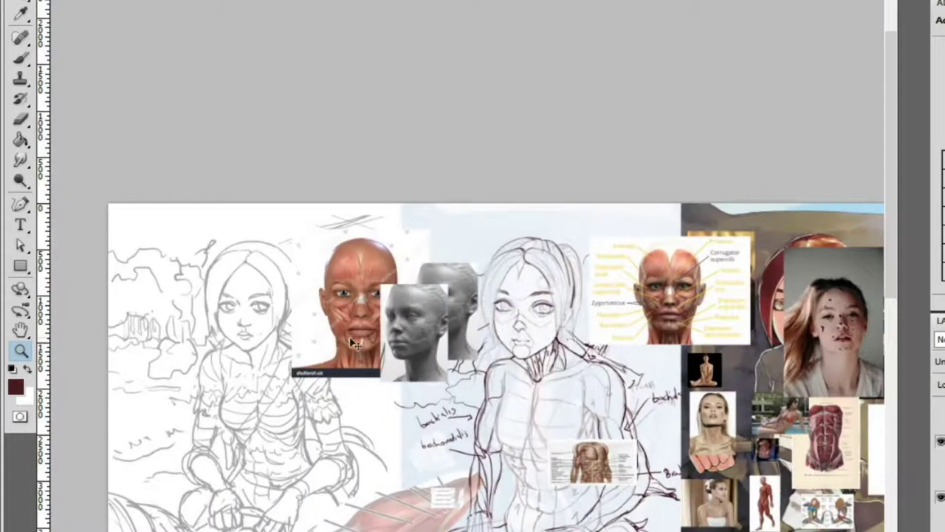
{"action": "left_click", "coordinate": [454, 303]}
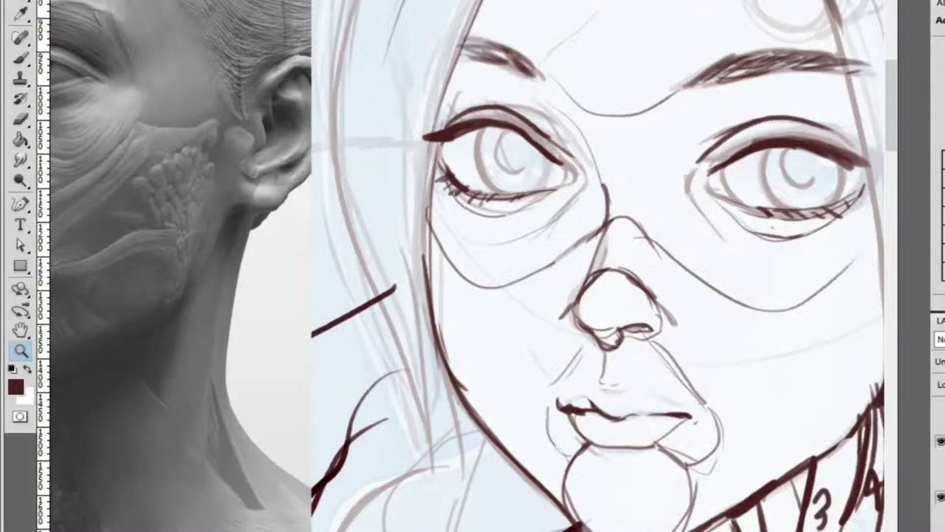
{"action": "scroll", "coordinate": [467, 266], "scroll_direction": "left", "scroll_amount": 4}
{"action": "scroll", "coordinate": [467, 266], "scroll_direction": "right", "scroll_amount": 6}
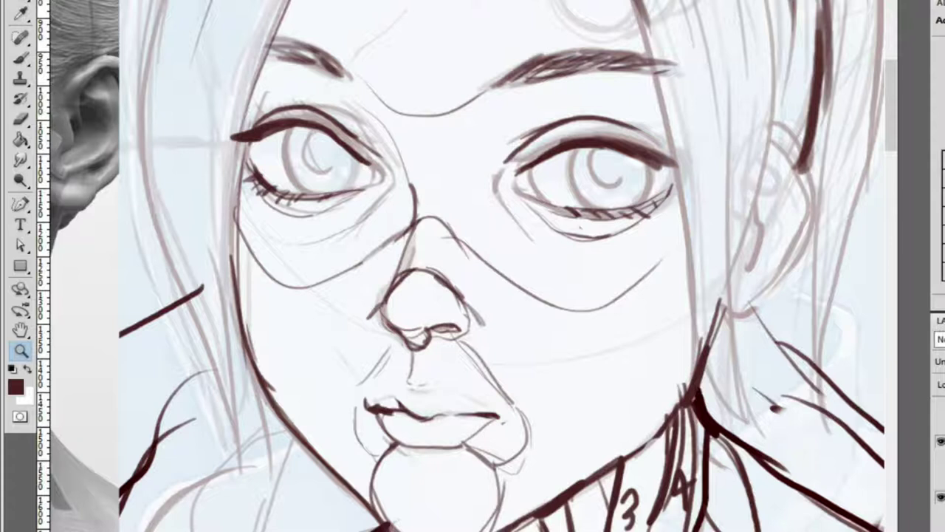
{"action": "scroll", "coordinate": [657, 180], "scroll_direction": "down", "scroll_amount": 3}
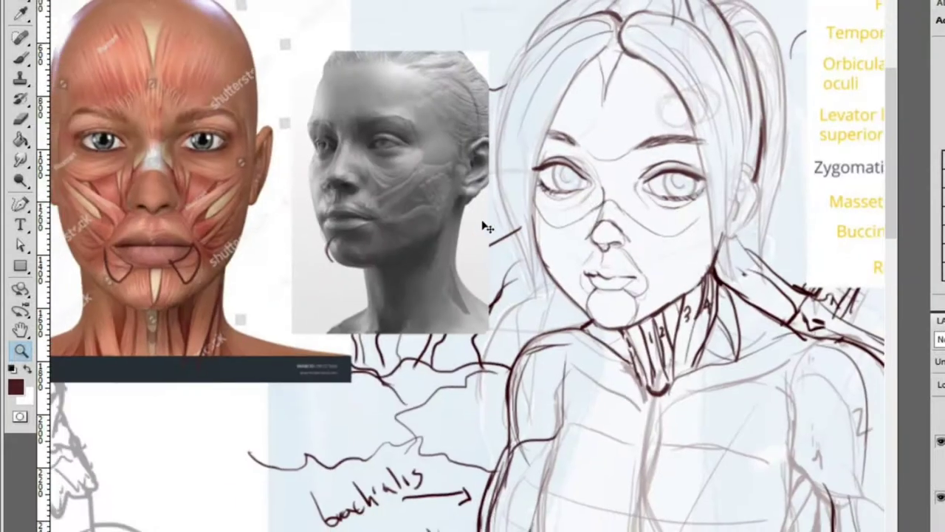
{"action": "scroll", "coordinate": [739, 369], "scroll_direction": "up", "scroll_amount": 1}
Move the ear photo over the grey head reference and fade the references for tracing in dark red
{"action": "key", "text": "v"}
{"action": "left_click_drag", "start_coordinate": [680, 460], "coordinate": [420, 109]}
{"action": "left_click", "coordinate": [519, 221]}
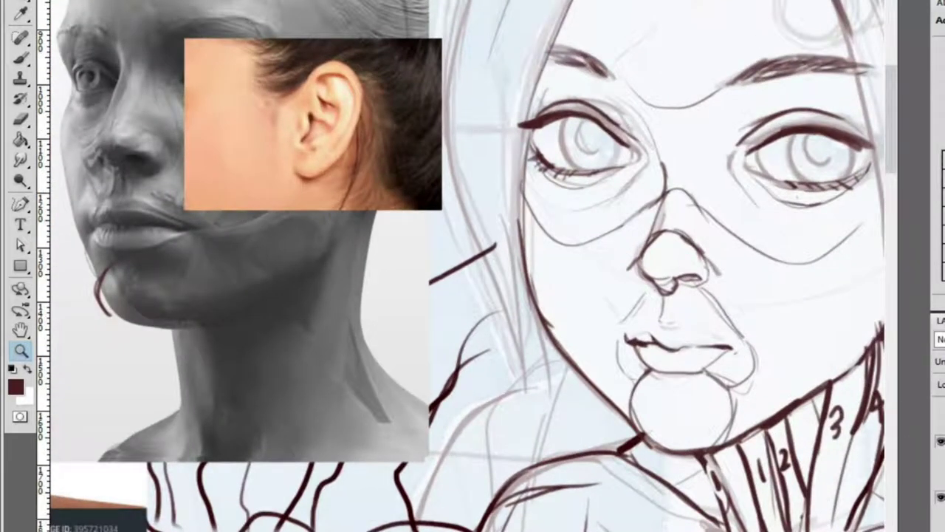
{"action": "key", "text": "d"}
{"action": "key", "text": "x"}
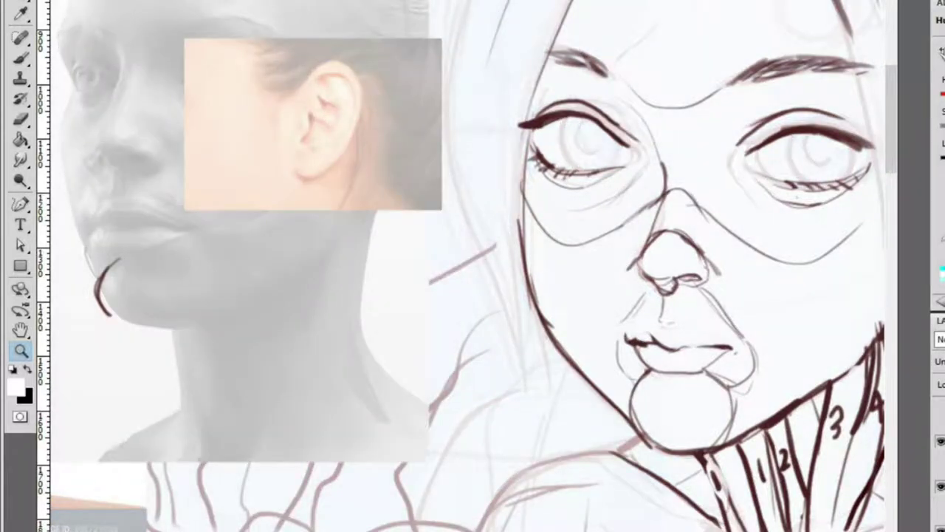
{"action": "key", "text": "x"}
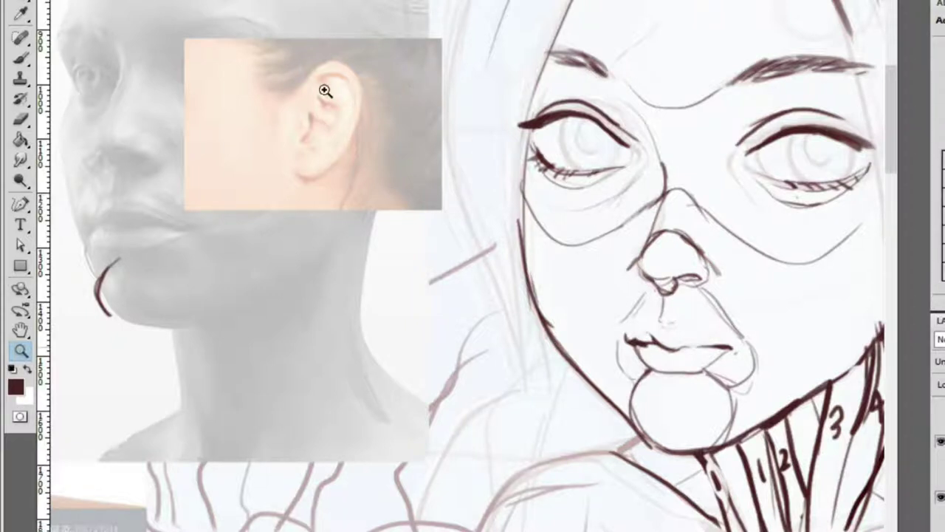
Trace the ear canal opening and its adjoining inner folds on the ear photo
{"action": "left_click", "coordinate": [342, 78]}
{"action": "left_click", "coordinate": [323, 120]}
{"action": "key", "text": "b"}
{"action": "key", "text": "ctrl+z"}
{"action": "mouse_move", "coordinate": [370, 139]}
{"action": "left_mouse_down"}
{"action": "mouse_move", "coordinate": [379, 250]}
{"action": "mouse_move", "coordinate": [343, 277]}
{"action": "mouse_move", "coordinate": [369, 181]}
{"action": "mouse_move", "coordinate": [354, 140]}
{"action": "mouse_move", "coordinate": [378, 223]}
{"action": "mouse_move", "coordinate": [379, 149]}
{"action": "mouse_move", "coordinate": [390, 170]}
{"action": "mouse_move", "coordinate": [382, 157]}
{"action": "mouse_move", "coordinate": [401, 137]}
{"action": "mouse_move", "coordinate": [492, 190]}
{"action": "left_mouse_up"}
{"action": "key", "text": "ctrl+z"}
{"action": "key", "text": "bracketright"}
{"action": "key", "text": "bracketleft"}
{"action": "mouse_move", "coordinate": [413, 148]}
{"action": "left_mouse_down"}
{"action": "mouse_move", "coordinate": [498, 204]}
{"action": "mouse_move", "coordinate": [450, 72]}
{"action": "mouse_move", "coordinate": [448, 2]}
{"action": "left_mouse_up"}
Trace the central inner fold and the curved ridge beneath the upper rim of the ear
{"action": "key", "text": "z"}
{"action": "left_click", "coordinate": [490, 140], "text": "alt"}
{"action": "left_click", "coordinate": [495, 133]}
{"action": "key", "text": "b"}
{"action": "mouse_move", "coordinate": [484, 159]}
{"action": "left_mouse_down"}
{"action": "mouse_move", "coordinate": [480, 137]}
{"action": "mouse_move", "coordinate": [522, 152]}
{"action": "mouse_move", "coordinate": [510, 158]}
{"action": "mouse_move", "coordinate": [474, 118]}
{"action": "left_mouse_up"}
{"action": "left_click_drag", "start_coordinate": [523, 165], "coordinate": [526, 159]}
{"action": "left_click_drag", "start_coordinate": [472, 29], "coordinate": [467, 2]}
{"action": "mouse_move", "coordinate": [550, 4]}
{"action": "left_mouse_down"}
{"action": "mouse_move", "coordinate": [612, 32]}
{"action": "mouse_move", "coordinate": [684, 181]}
{"action": "left_mouse_up"}
{"action": "mouse_move", "coordinate": [486, 109]}
{"action": "left_mouse_down"}
{"action": "mouse_move", "coordinate": [583, 196]}
{"action": "mouse_move", "coordinate": [554, 263]}
{"action": "left_mouse_up"}
{"action": "mouse_move", "coordinate": [522, 4]}
{"action": "left_mouse_down"}
{"action": "mouse_move", "coordinate": [560, 79]}
{"action": "mouse_move", "coordinate": [526, 87]}
{"action": "mouse_move", "coordinate": [586, 99]}
{"action": "mouse_move", "coordinate": [612, 157]}
{"action": "left_mouse_up"}
{"action": "key", "text": "ctrl+z"}
{"action": "key", "text": "ctrl+z"}
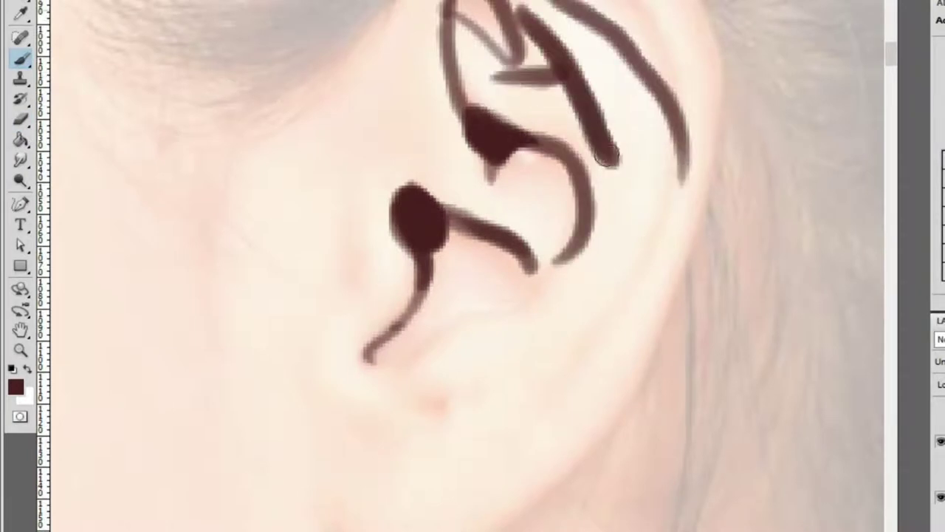
{"action": "key", "text": "ctrl+z"}
{"action": "scroll", "coordinate": [544, 95], "scroll_direction": "up", "scroll_amount": 3}
{"action": "key", "text": "ctrl+z"}
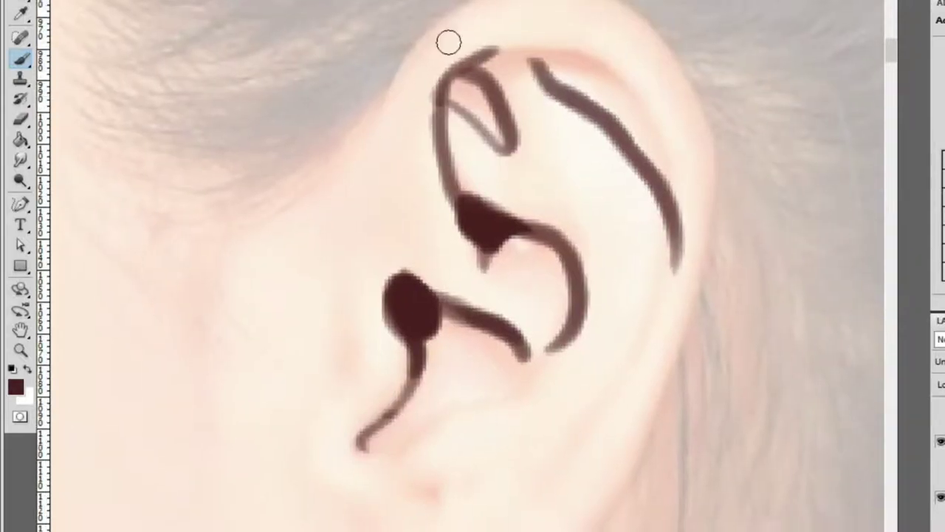
Trace the upper outer rim of the ear, redoing the first strokes
{"action": "mouse_move", "coordinate": [374, 141]}
{"action": "left_mouse_down"}
{"action": "mouse_move", "coordinate": [404, 48]}
{"action": "mouse_move", "coordinate": [489, 2]}
{"action": "left_mouse_up"}
{"action": "left_click_drag", "start_coordinate": [635, 1], "coordinate": [694, 159]}
{"action": "key", "text": "ctrl+alt+z"}
{"action": "key", "text": "ctrl+alt+z"}
{"action": "mouse_move", "coordinate": [384, 110]}
{"action": "left_mouse_down"}
{"action": "mouse_move", "coordinate": [416, 38]}
{"action": "mouse_move", "coordinate": [491, 1]}
{"action": "left_mouse_up"}
{"action": "left_click_drag", "start_coordinate": [606, 1], "coordinate": [705, 189]}
{"action": "left_click_drag", "start_coordinate": [654, 52], "coordinate": [705, 266]}
{"action": "left_click_drag", "start_coordinate": [687, 197], "coordinate": [657, 16]}
Trace the earlobe and continue a thick outline up the back edge of the ear
{"action": "mouse_move", "coordinate": [295, 411]}
{"action": "left_mouse_down"}
{"action": "mouse_move", "coordinate": [384, 487]}
{"action": "mouse_move", "coordinate": [447, 454]}
{"action": "mouse_move", "coordinate": [334, 451]}
{"action": "mouse_move", "coordinate": [337, 462]}
{"action": "mouse_move", "coordinate": [476, 421]}
{"action": "left_mouse_up"}
{"action": "left_click_drag", "start_coordinate": [454, 450], "coordinate": [649, 148]}
{"action": "key", "text": "ctrl+z"}
{"action": "mouse_move", "coordinate": [454, 454]}
{"action": "left_mouse_down"}
{"action": "mouse_move", "coordinate": [608, 279]}
{"action": "mouse_move", "coordinate": [695, 29]}
{"action": "left_mouse_up"}
{"action": "key", "text": "z"}
{"action": "left_click", "coordinate": [694, 33], "text": "alt"}
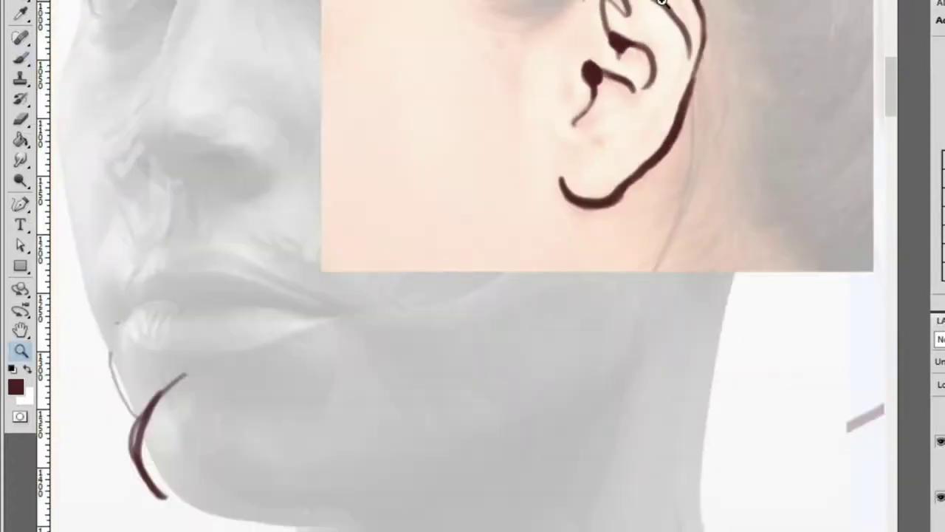
Trace the lower edge of the ear's inner hollow, joining it to the notch above the lobe
{"action": "left_click", "coordinate": [574, 155]}
{"action": "left_click", "coordinate": [573, 179]}
{"action": "key", "text": "b"}
{"action": "mouse_move", "coordinate": [432, 262]}
{"action": "left_mouse_down"}
{"action": "mouse_move", "coordinate": [633, 188]}
{"action": "mouse_move", "coordinate": [675, 152]}
{"action": "left_mouse_up"}
{"action": "key", "text": "z"}
{"action": "left_click", "coordinate": [592, 273], "text": "alt"}
{"action": "left_click", "coordinate": [592, 273], "text": "alt"}
{"action": "left_click", "coordinate": [545, 317]}
{"action": "key", "text": "b"}
{"action": "left_click_drag", "start_coordinate": [443, 427], "coordinate": [606, 333]}
{"action": "key", "text": "z"}
{"action": "left_click", "coordinate": [574, 321], "text": "alt"}
{"action": "key", "text": "b"}
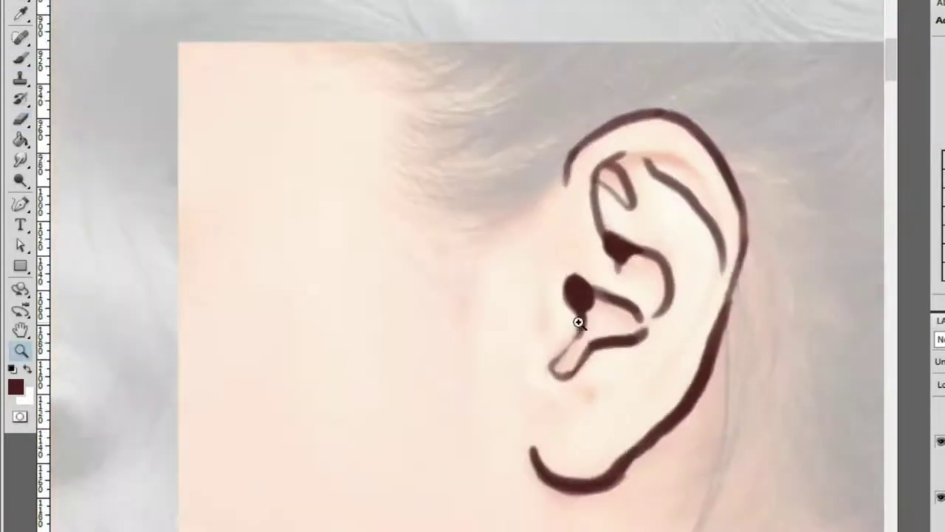
Add short contour strokes around the ear opening, lower notch, inner folds and outer rim
{"action": "key", "text": "z"}
{"action": "left_click", "coordinate": [628, 323]}
{"action": "key", "text": "b"}
{"action": "left_click_drag", "start_coordinate": [535, 278], "coordinate": [545, 307]}
{"action": "left_click_drag", "start_coordinate": [511, 362], "coordinate": [501, 401]}
{"action": "left_click_drag", "start_coordinate": [597, 403], "coordinate": [633, 376]}
{"action": "left_click_drag", "start_coordinate": [689, 148], "coordinate": [721, 184]}
{"action": "left_click_drag", "start_coordinate": [619, 168], "coordinate": [664, 182]}
{"action": "left_click_drag", "start_coordinate": [637, 49], "coordinate": [709, 54]}
{"action": "left_click_drag", "start_coordinate": [768, 97], "coordinate": [799, 168]}
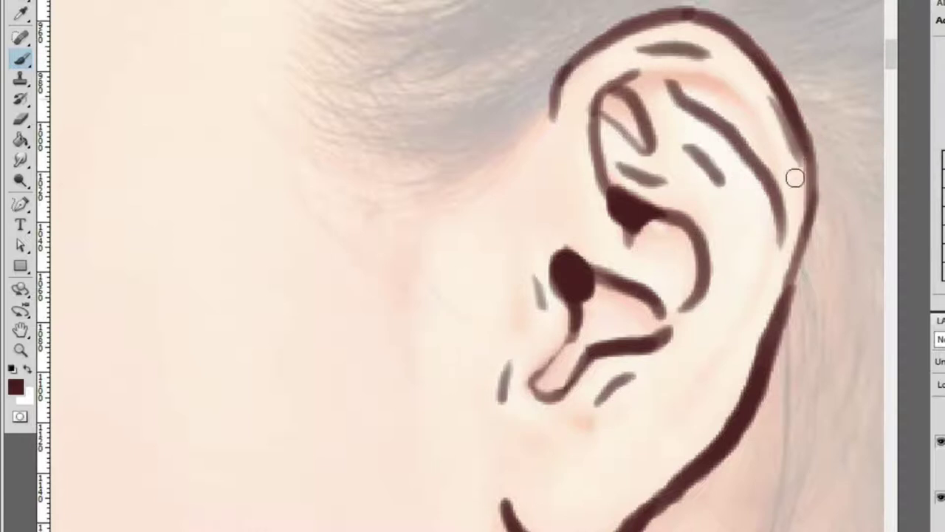
Add short contour strokes inside the ear's lower back edge and along the lobe
{"action": "left_click_drag", "start_coordinate": [697, 451], "coordinate": [746, 365]}
{"action": "left_click_drag", "start_coordinate": [569, 512], "coordinate": [633, 489]}
{"action": "key", "text": "z"}
{"action": "left_click", "coordinate": [696, 317]}
{"action": "left_click", "coordinate": [652, 279], "text": "alt"}
{"action": "left_click", "coordinate": [652, 279], "text": "alt"}
{"action": "left_click", "coordinate": [696, 274], "text": "alt"}
{"action": "key", "text": "b"}
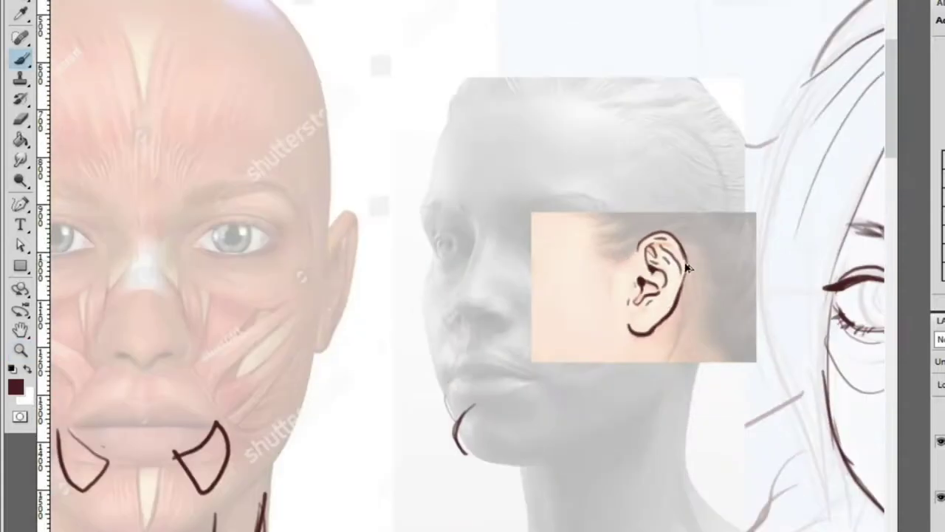
Draw a row of curved hair strokes sweeping across the temple toward the top of the traced ear
{"action": "key", "text": "z"}
{"action": "left_click", "coordinate": [700, 283]}
{"action": "left_click", "coordinate": [785, 293]}
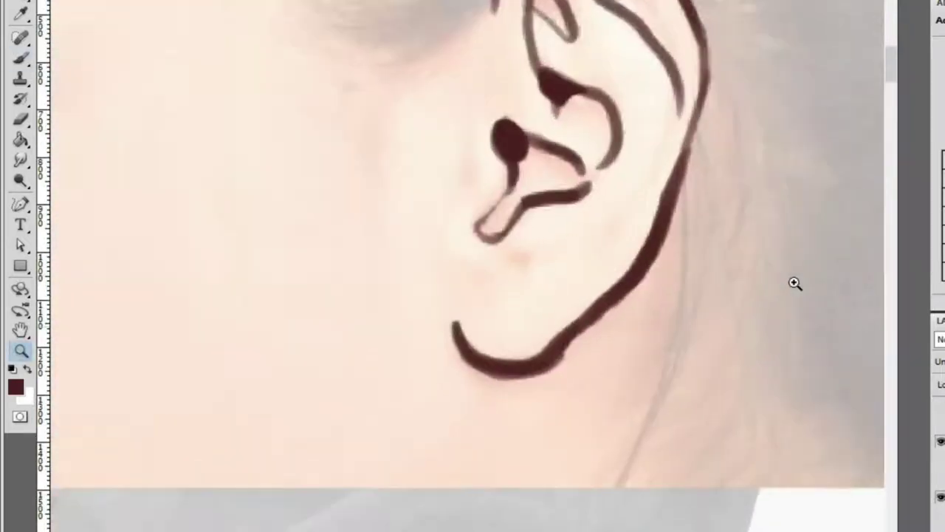
{"action": "left_click", "coordinate": [745, 239], "text": "alt"}
{"action": "left_click", "coordinate": [654, 217]}
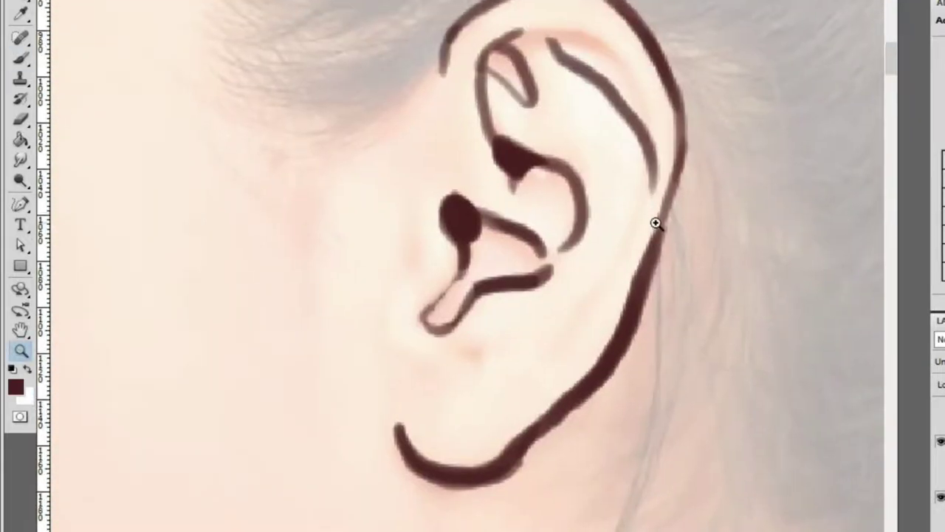
{"action": "left_click", "coordinate": [503, 32], "text": "alt"}
{"action": "left_click", "coordinate": [570, 219], "text": "alt"}
{"action": "key", "text": "b"}
{"action": "left_click_drag", "start_coordinate": [424, 238], "coordinate": [565, 212]}
{"action": "left_click_drag", "start_coordinate": [450, 280], "coordinate": [580, 210]}
{"action": "left_click_drag", "start_coordinate": [467, 306], "coordinate": [584, 230]}
{"action": "left_click_drag", "start_coordinate": [492, 322], "coordinate": [591, 259]}
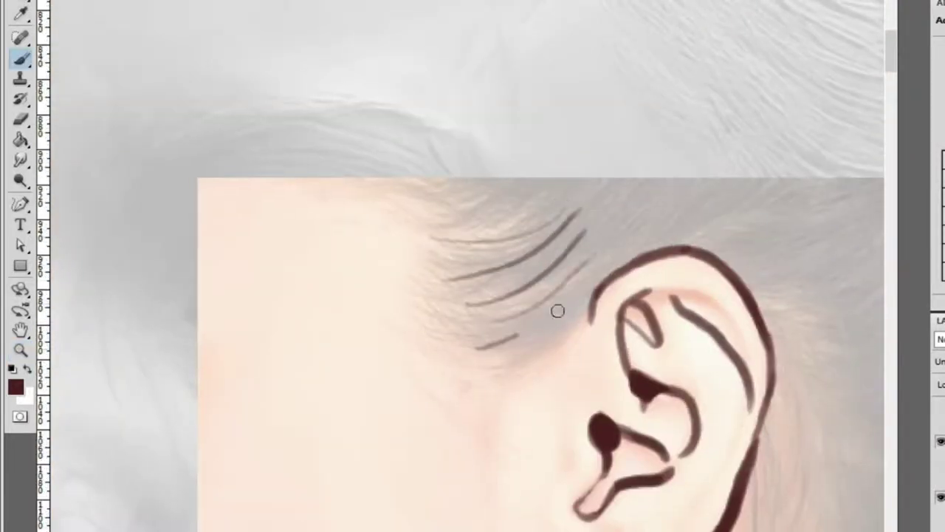
{"action": "left_click_drag", "start_coordinate": [476, 350], "coordinate": [579, 293]}
Bring the faded sketch and references back to full strength, and toggle the face line art off and on to compare
{"action": "left_click", "coordinate": [507, 289], "text": "alt"}
{"action": "left_click", "coordinate": [507, 289], "text": "alt"}
{"action": "left_click", "coordinate": [683, 284], "text": "alt"}
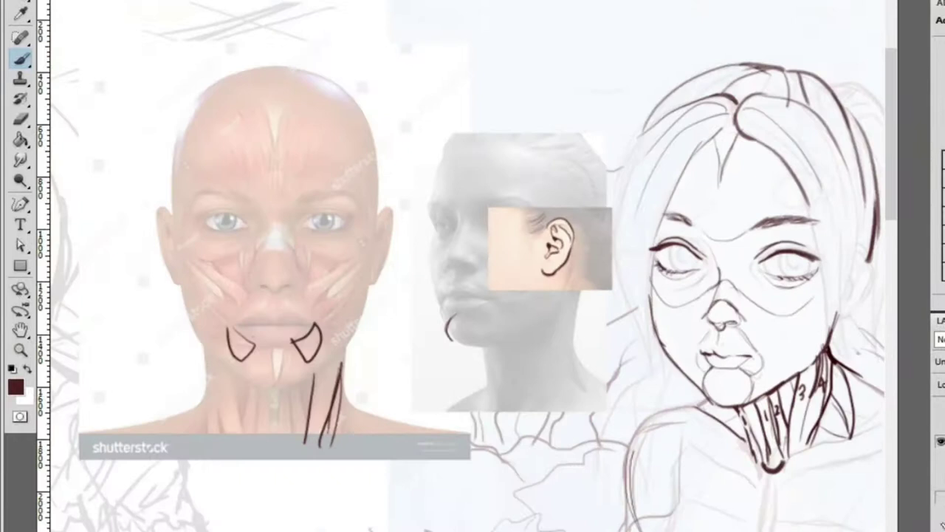
{"action": "left_click", "coordinate": [941, 514]}
{"action": "left_click_drag", "start_coordinate": [841, 483], "coordinate": [623, 332]}
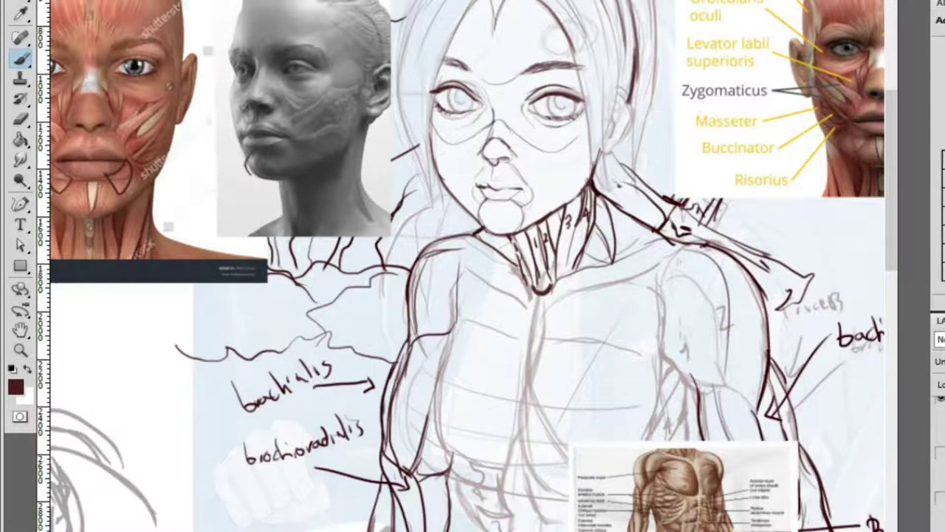
{"action": "left_click", "coordinate": [942, 413]}
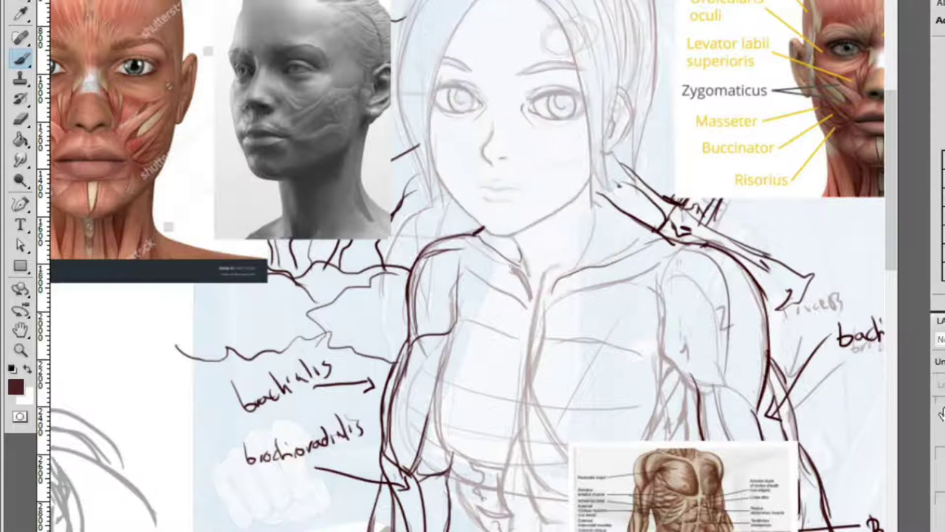
{"action": "left_click", "coordinate": [941, 416]}
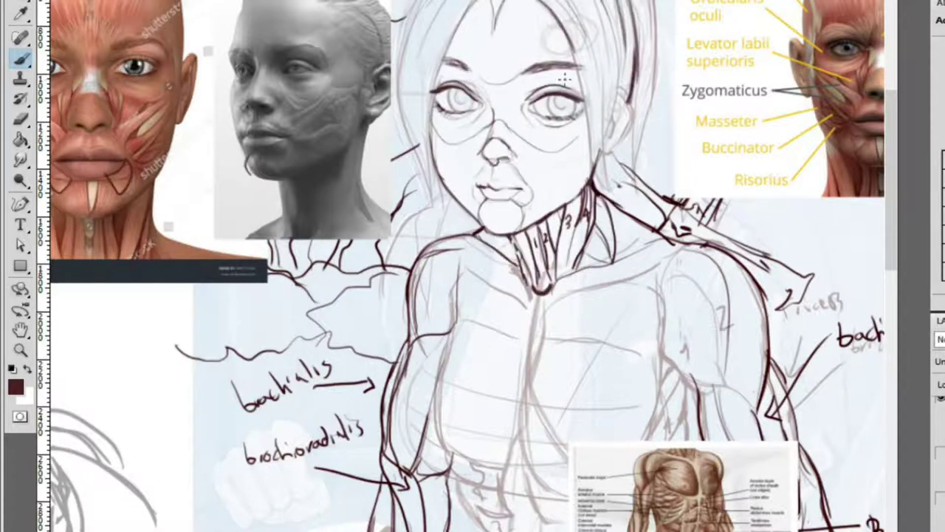
Paint a dark pupil inside the iris of the character's eye with short brush strokes
{"action": "left_click_drag", "start_coordinate": [572, 121], "coordinate": [753, 130]}
{"action": "key", "text": "z"}
{"action": "mouse_move", "coordinate": [517, 125]}
{"action": "left_mouse_down"}
{"action": "mouse_move", "coordinate": [638, 116]}
{"action": "mouse_move", "coordinate": [564, 110]}
{"action": "left_mouse_up"}
{"action": "scroll", "coordinate": [564, 110], "scroll_direction": "right", "scroll_amount": 10}
{"action": "left_click", "coordinate": [749, 186]}
{"action": "key", "text": "b"}
{"action": "mouse_move", "coordinate": [730, 194]}
{"action": "left_mouse_down"}
{"action": "mouse_move", "coordinate": [735, 231]}
{"action": "mouse_move", "coordinate": [728, 202]}
{"action": "mouse_move", "coordinate": [720, 221]}
{"action": "mouse_move", "coordinate": [716, 214]}
{"action": "mouse_move", "coordinate": [747, 234]}
{"action": "mouse_move", "coordinate": [665, 222]}
{"action": "mouse_move", "coordinate": [692, 207]}
{"action": "left_mouse_up"}
{"action": "key", "text": "z"}
{"action": "key", "text": "b"}
{"action": "mouse_move", "coordinate": [729, 249]}
{"action": "left_mouse_down"}
{"action": "mouse_move", "coordinate": [731, 201]}
{"action": "mouse_move", "coordinate": [746, 229]}
{"action": "left_mouse_up"}
{"action": "key", "text": "e"}
{"action": "key", "text": "b"}
{"action": "mouse_move", "coordinate": [739, 196]}
{"action": "left_mouse_down"}
{"action": "mouse_move", "coordinate": [761, 221]}
{"action": "mouse_move", "coordinate": [739, 255]}
{"action": "left_mouse_up"}
{"action": "mouse_move", "coordinate": [742, 222]}
{"action": "left_mouse_down"}
{"action": "mouse_move", "coordinate": [739, 201]}
{"action": "mouse_move", "coordinate": [687, 258]}
{"action": "mouse_move", "coordinate": [585, 141]}
{"action": "mouse_move", "coordinate": [568, 144]}
{"action": "mouse_move", "coordinate": [580, 141]}
{"action": "mouse_move", "coordinate": [553, 120]}
{"action": "mouse_move", "coordinate": [601, 126]}
{"action": "mouse_move", "coordinate": [636, 101]}
{"action": "left_mouse_up"}
Study the eye of the grey head reference up close and finish the solid dark pupil in the character's left-hand eye
{"action": "key", "text": "h"}
{"action": "key", "text": "z"}
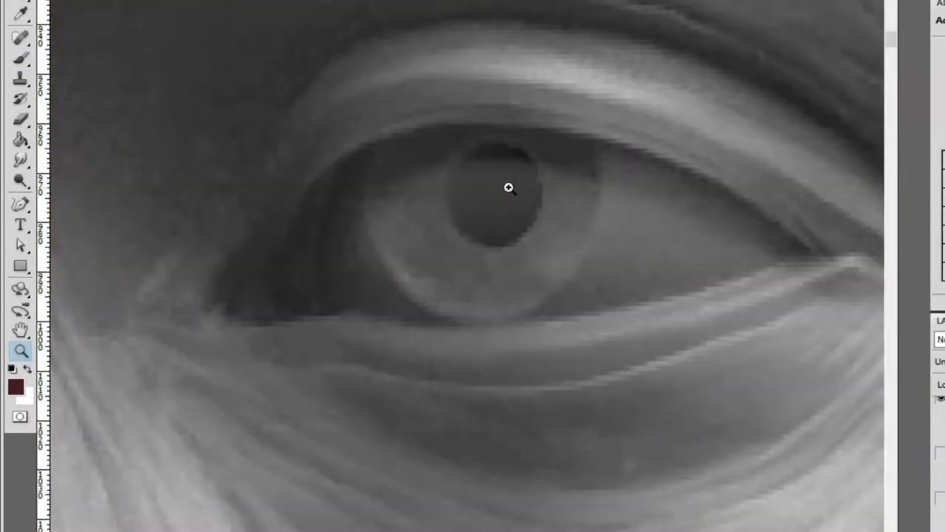
{"action": "mouse_move", "coordinate": [576, 194]}
{"action": "left_mouse_down"}
{"action": "mouse_move", "coordinate": [713, 291]}
{"action": "mouse_move", "coordinate": [743, 243]}
{"action": "mouse_move", "coordinate": [696, 232]}
{"action": "mouse_move", "coordinate": [753, 240]}
{"action": "mouse_move", "coordinate": [591, 254]}
{"action": "mouse_move", "coordinate": [613, 177]}
{"action": "left_mouse_up"}
{"action": "key", "text": "b"}
{"action": "key", "text": "z"}
{"action": "mouse_move", "coordinate": [703, 169]}
{"action": "left_mouse_down"}
{"action": "mouse_move", "coordinate": [603, 144]}
{"action": "mouse_move", "coordinate": [564, 184]}
{"action": "left_mouse_up"}
{"action": "key", "text": "b"}
{"action": "mouse_move", "coordinate": [491, 144]}
{"action": "left_mouse_down"}
{"action": "mouse_move", "coordinate": [542, 177]}
{"action": "mouse_move", "coordinate": [505, 132]}
{"action": "left_mouse_up"}
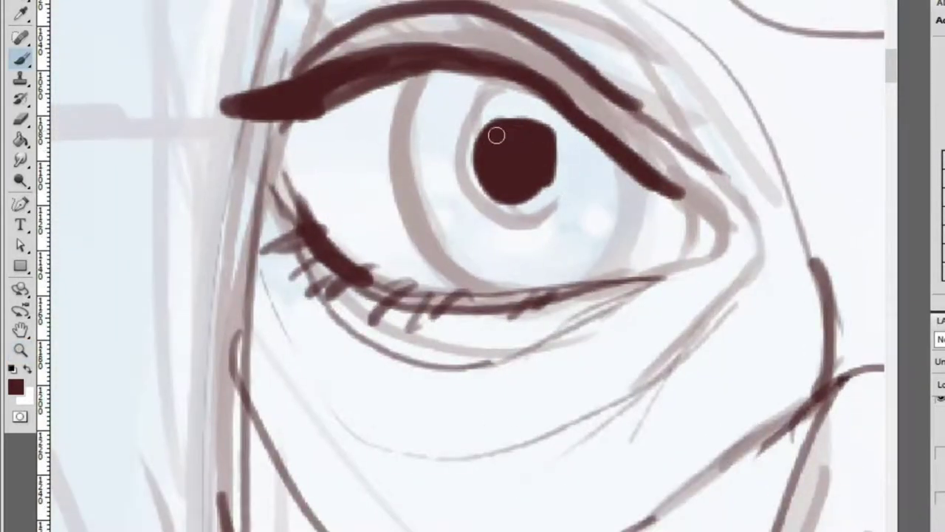
Draw a long hair strand falling beside the eye and cheek on the left of the face, redoing the first stroke
{"action": "key", "text": "z"}
{"action": "mouse_move", "coordinate": [535, 199]}
{"action": "left_mouse_down"}
{"action": "mouse_move", "coordinate": [548, 195]}
{"action": "mouse_move", "coordinate": [422, 169]}
{"action": "mouse_move", "coordinate": [367, 126]}
{"action": "mouse_move", "coordinate": [295, 127]}
{"action": "left_mouse_up"}
{"action": "mouse_move", "coordinate": [458, 126]}
{"action": "left_mouse_down"}
{"action": "mouse_move", "coordinate": [511, 126]}
{"action": "mouse_move", "coordinate": [460, 220]}
{"action": "mouse_move", "coordinate": [222, 207]}
{"action": "mouse_move", "coordinate": [420, 460]}
{"action": "mouse_move", "coordinate": [405, 289]}
{"action": "mouse_move", "coordinate": [424, 299]}
{"action": "mouse_move", "coordinate": [312, 247]}
{"action": "mouse_move", "coordinate": [407, 136]}
{"action": "mouse_move", "coordinate": [414, 15]}
{"action": "mouse_move", "coordinate": [401, 92]}
{"action": "mouse_move", "coordinate": [421, 141]}
{"action": "left_mouse_up"}
{"action": "key", "text": "b"}
{"action": "mouse_move", "coordinate": [413, 34]}
{"action": "left_mouse_down"}
{"action": "mouse_move", "coordinate": [385, 131]}
{"action": "mouse_move", "coordinate": [422, 216]}
{"action": "left_mouse_up"}
{"action": "key", "text": "ctrl+z"}
{"action": "left_click_drag", "start_coordinate": [401, 46], "coordinate": [427, 391]}
{"action": "left_click_drag", "start_coordinate": [408, 254], "coordinate": [447, 517]}
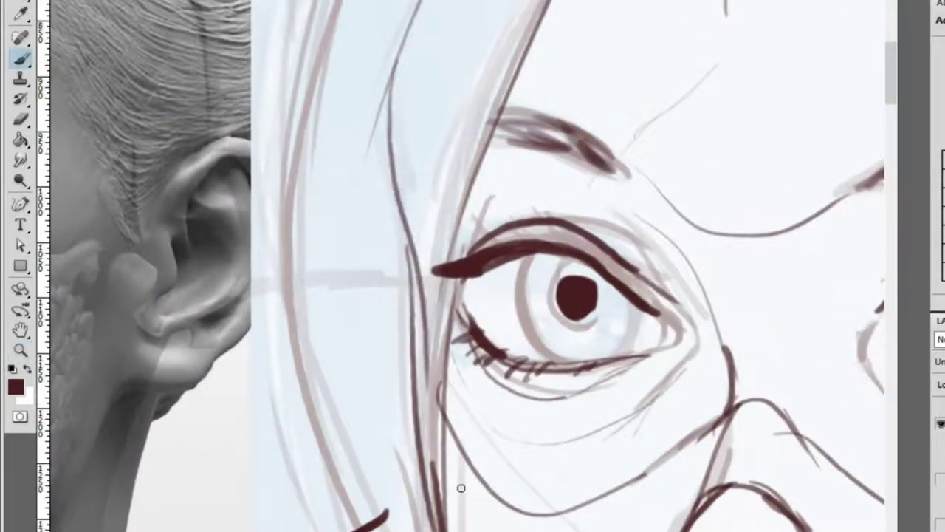
Reveal the painted illustration beneath the line art and review how the anatomy sketch sits over it
{"action": "key", "text": "z"}
{"action": "left_click_drag", "start_coordinate": [433, 264], "coordinate": [386, 226]}
{"action": "mouse_move", "coordinate": [506, 190]}
{"action": "left_mouse_down"}
{"action": "mouse_move", "coordinate": [665, 203]}
{"action": "mouse_move", "coordinate": [699, 191]}
{"action": "left_mouse_up"}
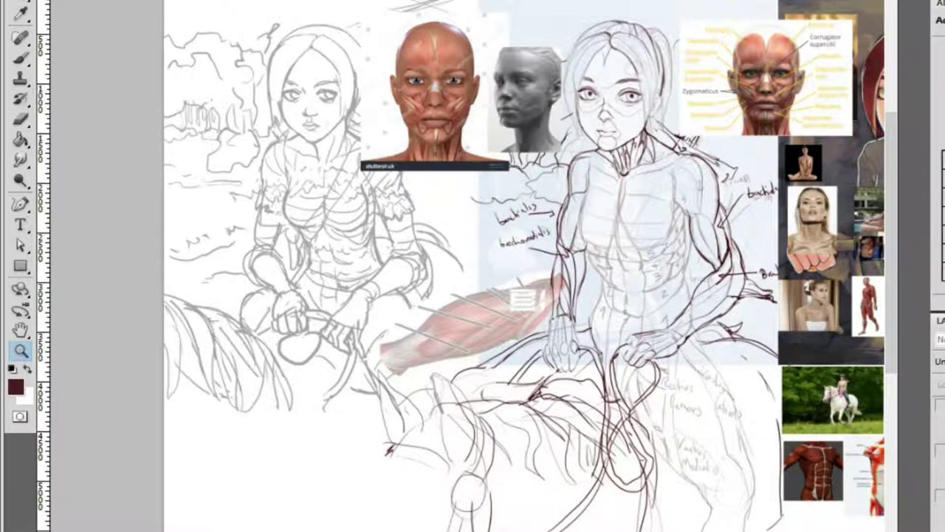
{"action": "mouse_move", "coordinate": [784, 362]}
{"action": "left_mouse_down"}
{"action": "mouse_move", "coordinate": [752, 359]}
{"action": "mouse_move", "coordinate": [706, 334]}
{"action": "left_mouse_up"}
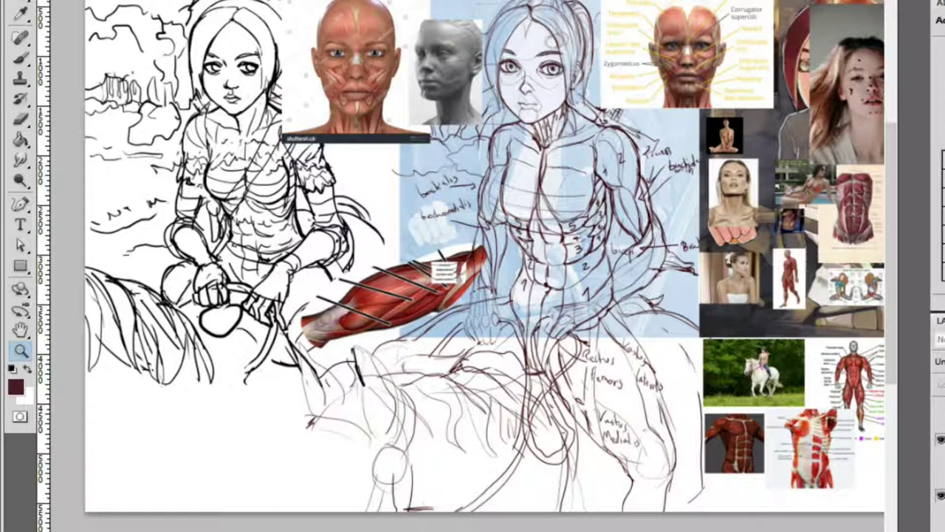
{"action": "left_click", "coordinate": [940, 511]}
{"action": "left_click", "coordinate": [532, 60]}
{"action": "left_click", "coordinate": [660, 67]}
{"action": "left_click", "coordinate": [790, 327]}
{"action": "scroll", "coordinate": [823, 351], "scroll_direction": "down", "scroll_amount": 3}
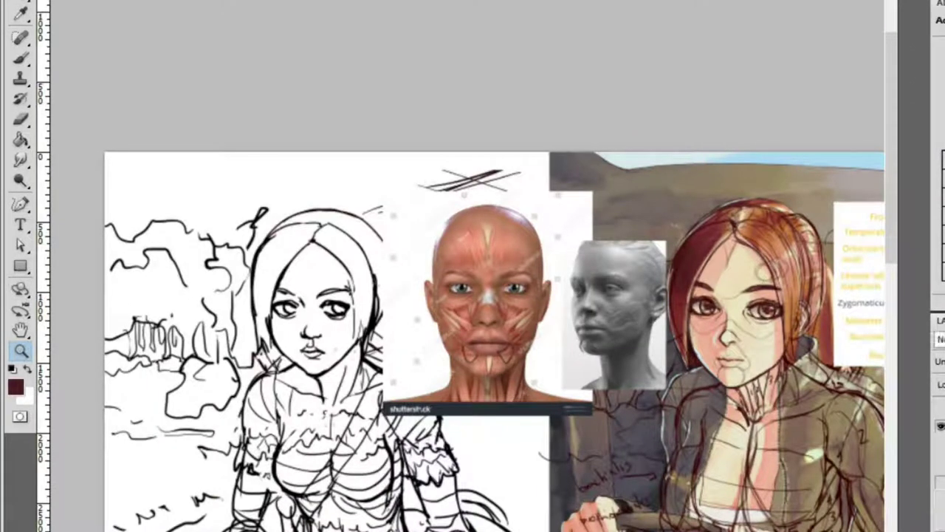
{"action": "scroll", "coordinate": [824, 232], "scroll_direction": "up", "scroll_amount": 5}
{"action": "scroll", "coordinate": [823, 232], "scroll_direction": "down", "scroll_amount": 4}
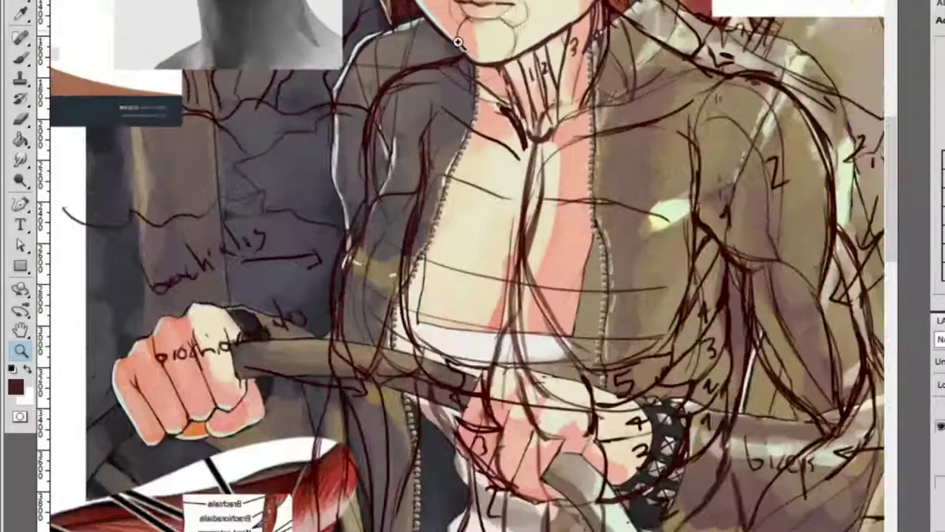
Sample a greyish-brown brush colour from the painted illustration near the character's shoulder
{"action": "left_click", "coordinate": [458, 42]}
{"action": "key", "text": "b"}
{"action": "left_click", "coordinate": [414, 141], "text": "alt"}
{"action": "scroll", "coordinate": [369, 121], "scroll_direction": "down", "scroll_amount": 3}
{"action": "key", "text": "z"}
{"action": "key", "text": "b"}
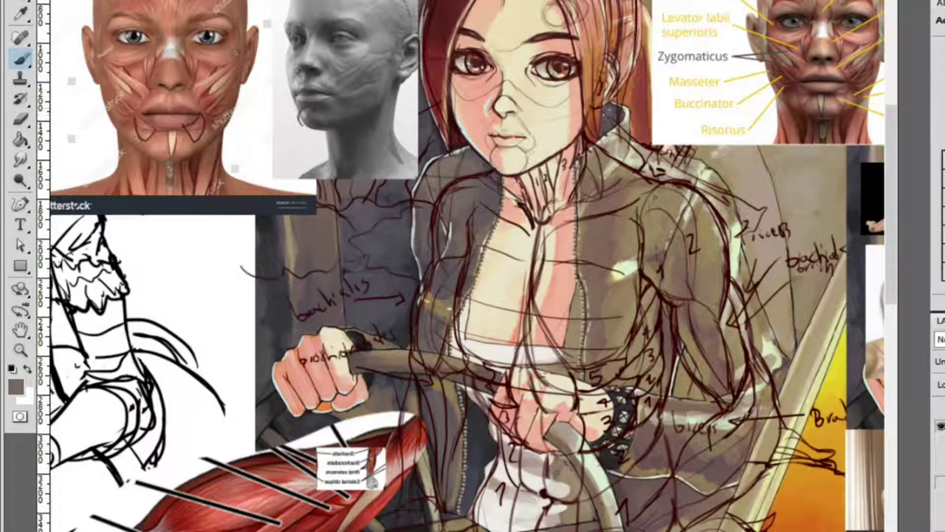
{"action": "key", "text": "z"}
{"action": "scroll", "coordinate": [616, 124], "scroll_direction": "down", "scroll_amount": 4}
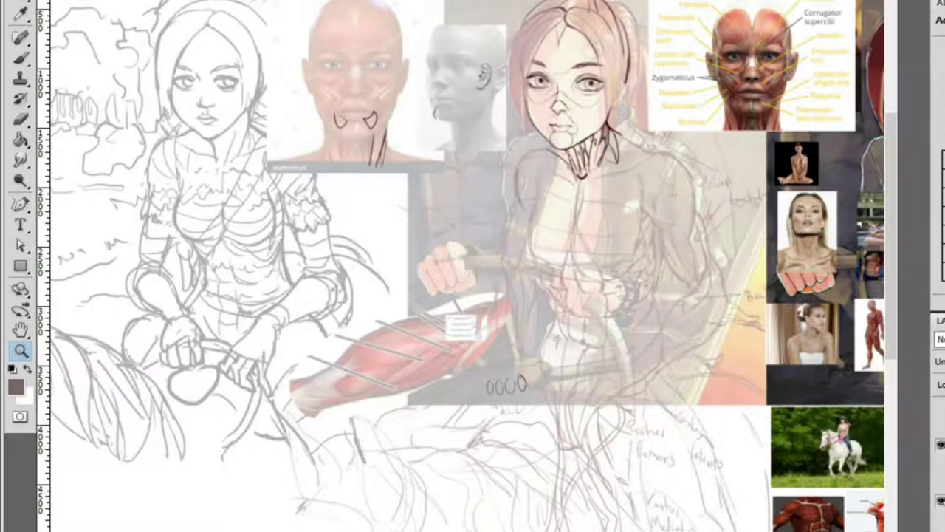
Toggle a layer's visibility to compare the sketch, and survey the anatomy and pose references beside the figure
{"action": "scroll", "coordinate": [473, 266], "scroll_direction": "down", "scroll_amount": 2}
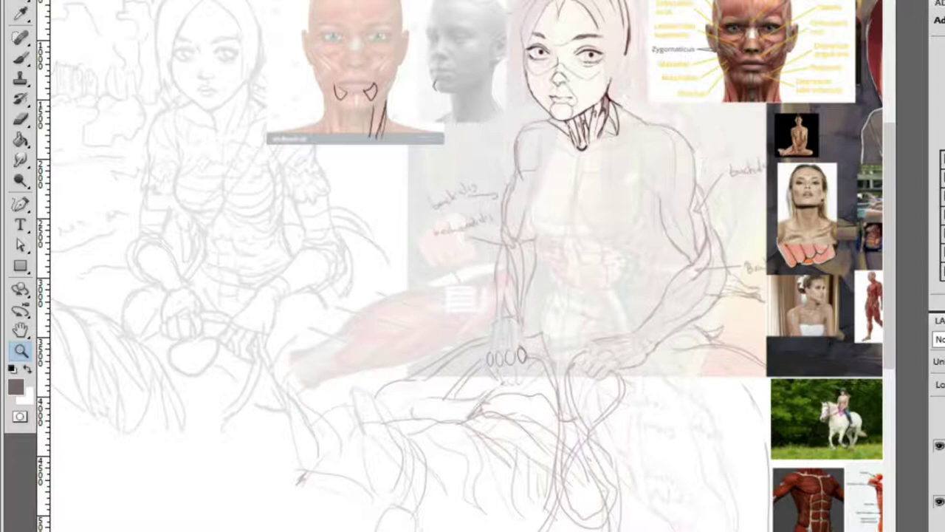
{"action": "left_click", "coordinate": [940, 447]}
{"action": "left_click", "coordinate": [940, 446]}
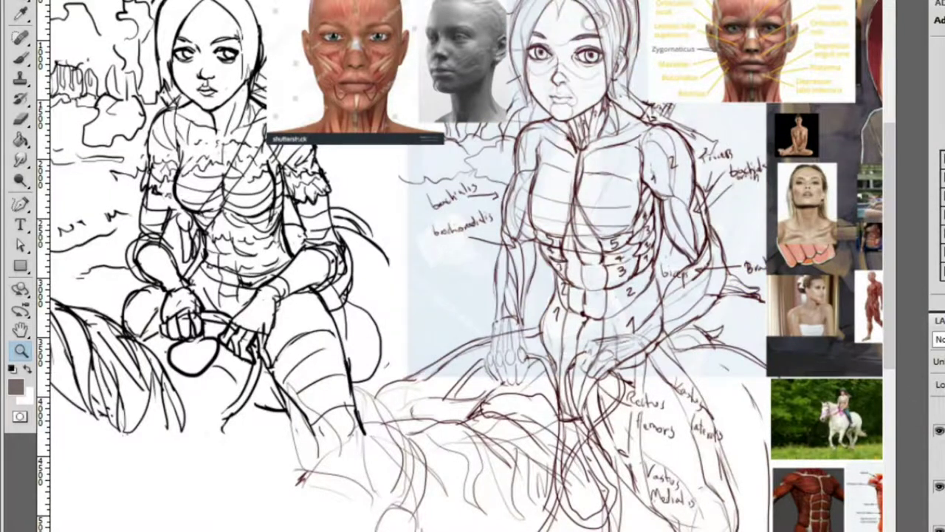
{"action": "left_click_drag", "start_coordinate": [731, 264], "coordinate": [683, 271]}
{"action": "left_click_drag", "start_coordinate": [752, 292], "coordinate": [649, 139]}
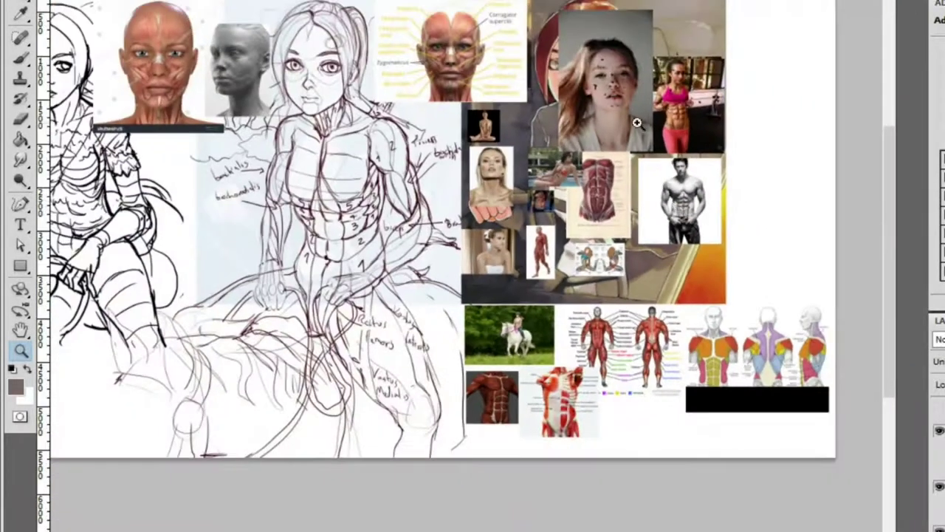
{"action": "left_click_drag", "start_coordinate": [641, 102], "coordinate": [818, 216]}
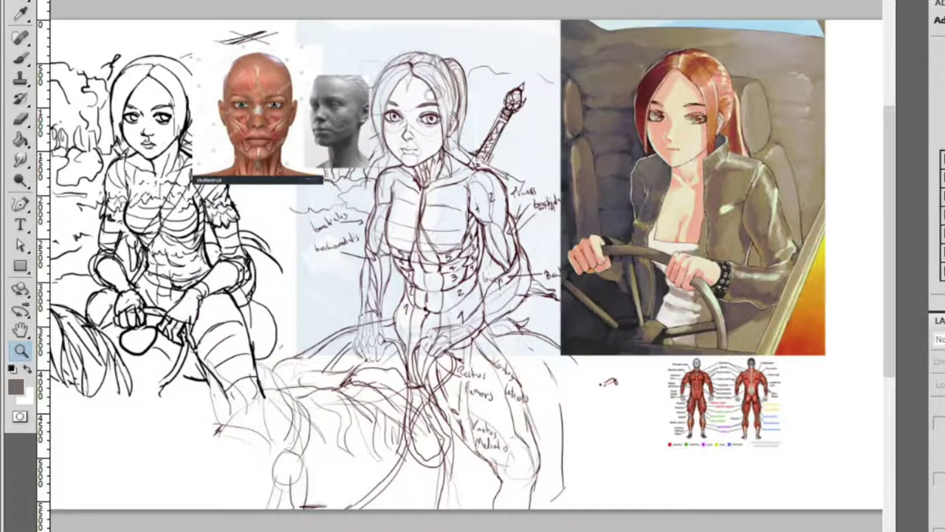
Turn on the white overlay that fades the sketches, and toggle neighbouring layers off and on to identify their contents
{"action": "left_click", "coordinate": [940, 473]}
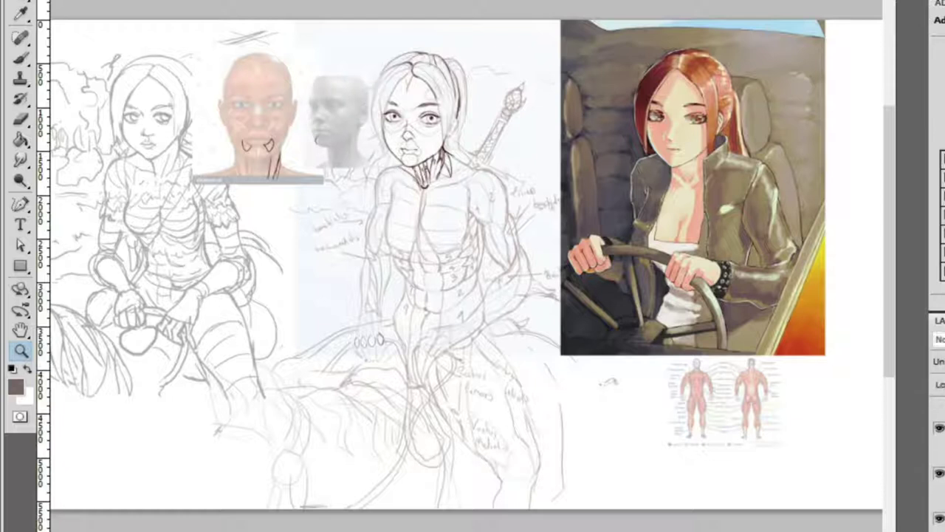
{"action": "key", "text": "h"}
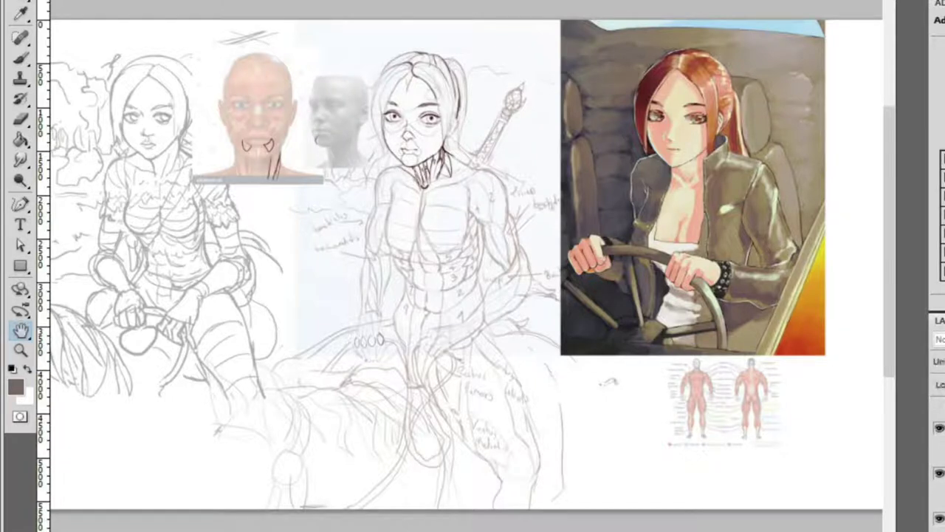
{"action": "key", "text": "z"}
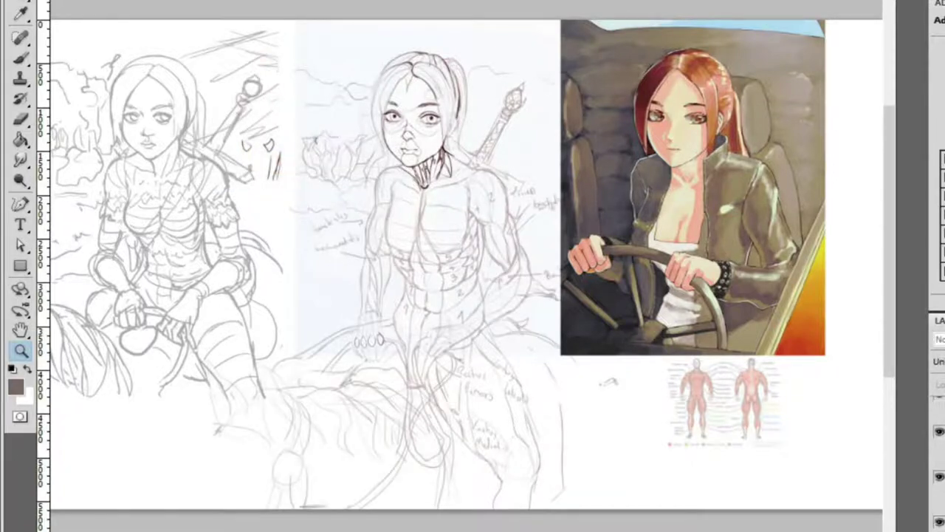
{"action": "left_click", "coordinate": [939, 477]}
{"action": "left_click", "coordinate": [939, 477]}
{"action": "scroll", "coordinate": [938, 465], "scroll_direction": "down", "scroll_amount": 2}
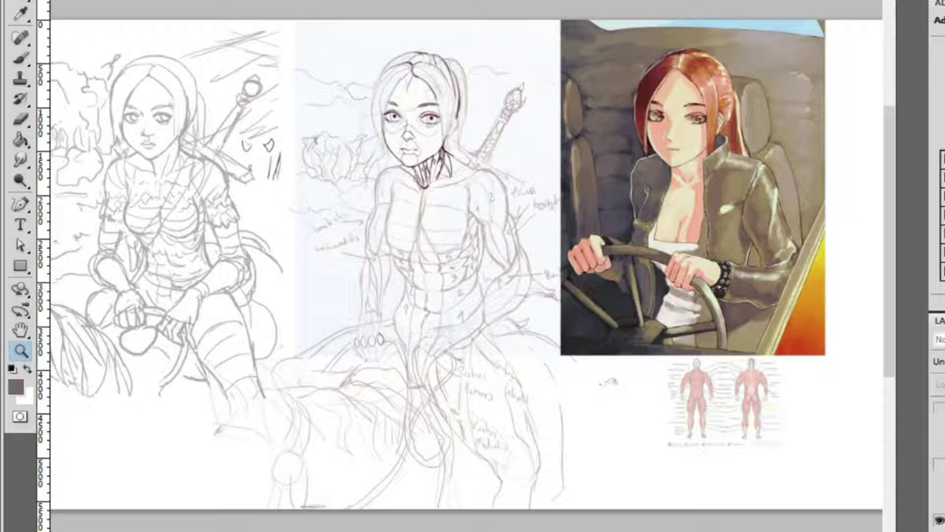
{"action": "left_click", "coordinate": [937, 520]}
{"action": "left_click", "coordinate": [938, 519]}
Select the small full-body muscle chart below the painted illustration with a rectangular marquee and delete it
{"action": "key", "text": "b"}
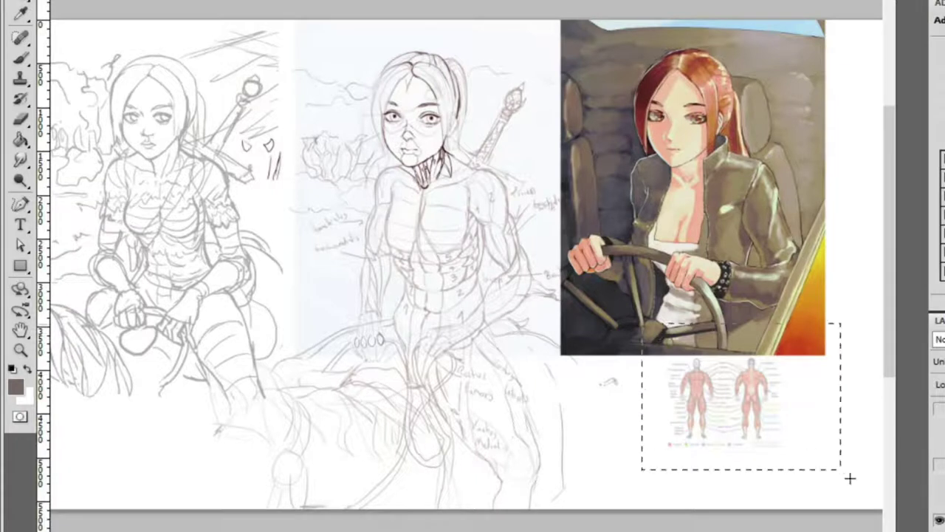
{"action": "key", "text": "ctrl+x"}
{"action": "key", "text": "ctrl+v"}
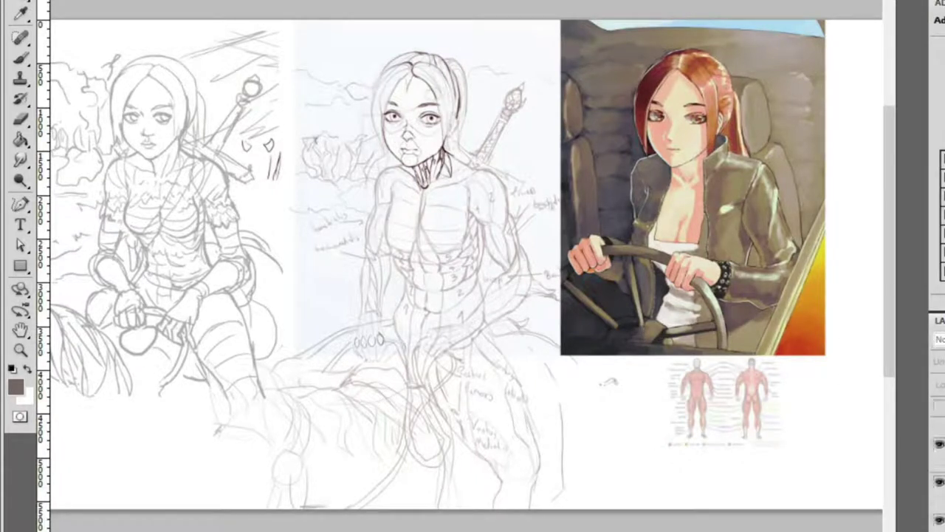
{"action": "key", "text": "Delete"}
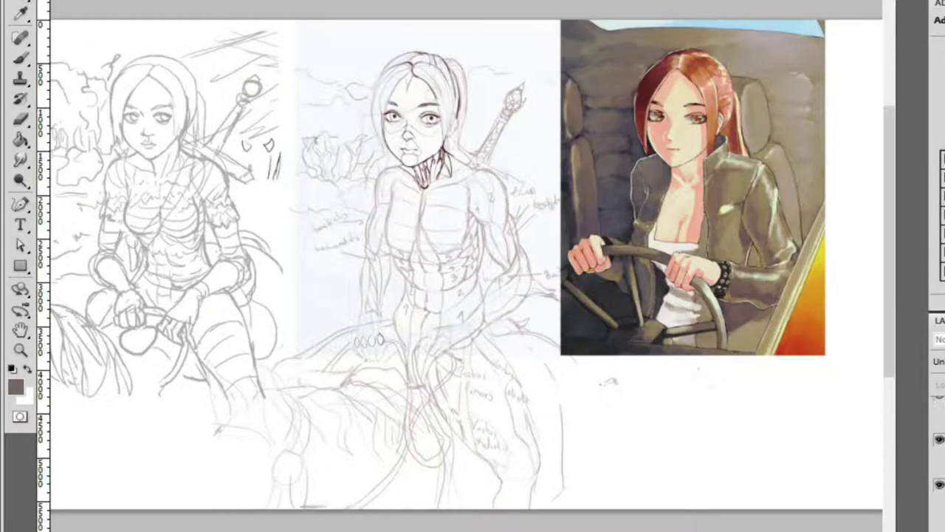
{"action": "left_click", "coordinate": [940, 430]}
{"action": "left_click", "coordinate": [939, 430]}
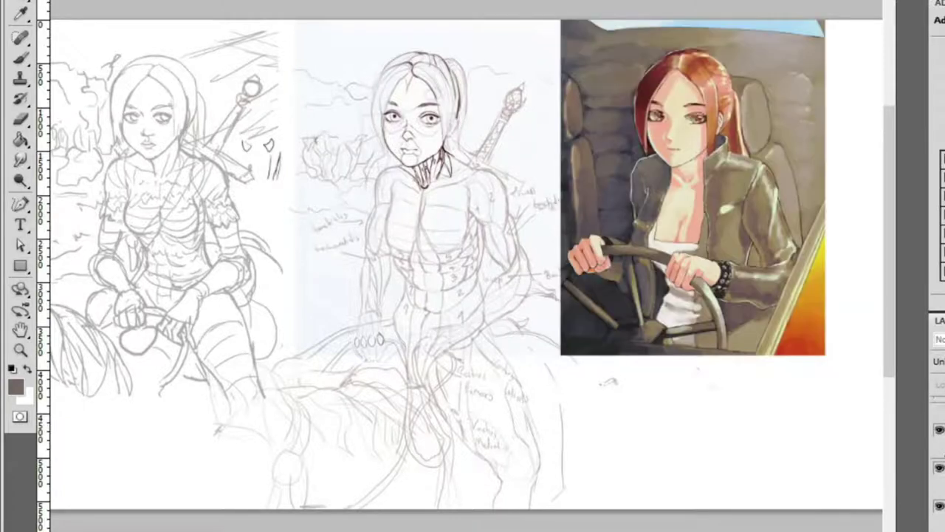
Examine the figure's torso and hands up close while toggling sketch layers off and on to see what each contains
{"action": "key", "text": "z"}
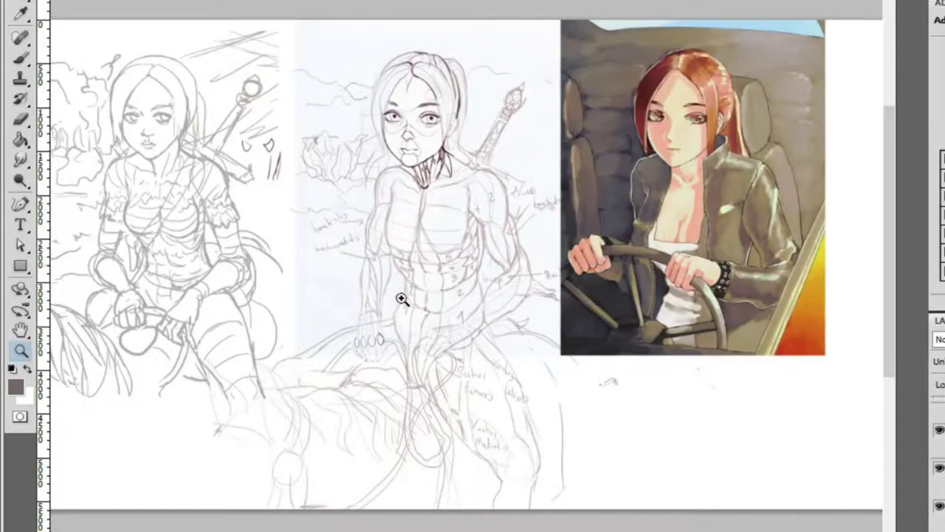
{"action": "left_click", "coordinate": [413, 277]}
{"action": "scroll", "coordinate": [928, 447], "scroll_direction": "down", "scroll_amount": 1}
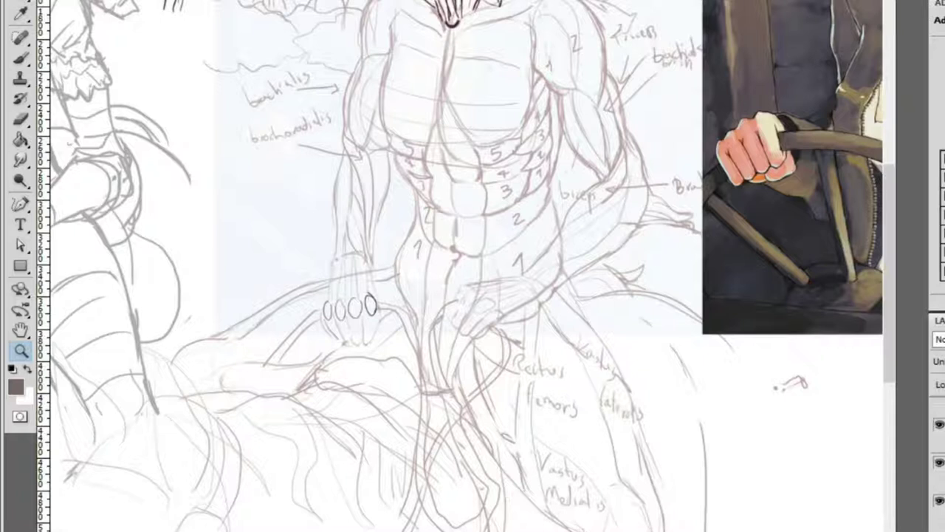
{"action": "left_click", "coordinate": [938, 467]}
{"action": "left_click", "coordinate": [938, 467]}
{"action": "left_click", "coordinate": [938, 479]}
{"action": "left_click", "coordinate": [940, 479]}
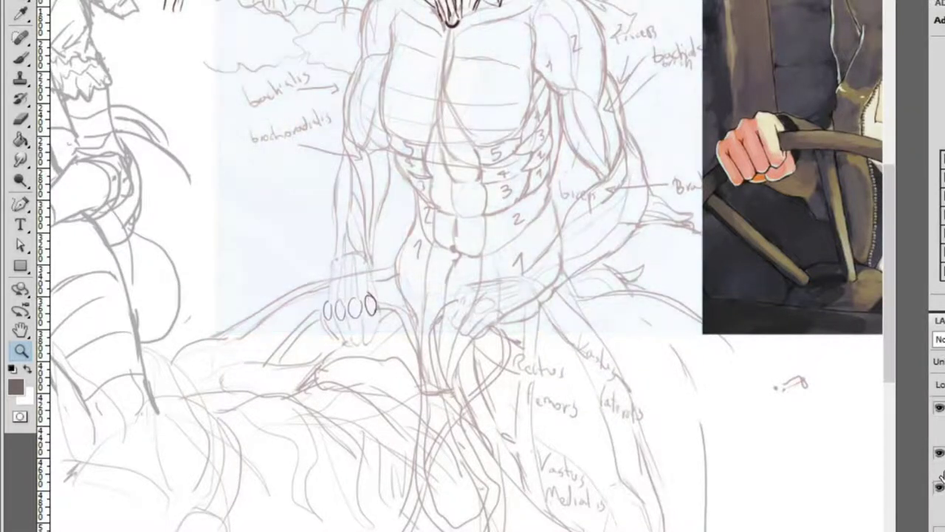
Undo the last Hue/Saturation lightening of the sketch lines and return to the figure's torso
{"action": "scroll", "coordinate": [731, 359], "scroll_direction": "up", "scroll_amount": 5}
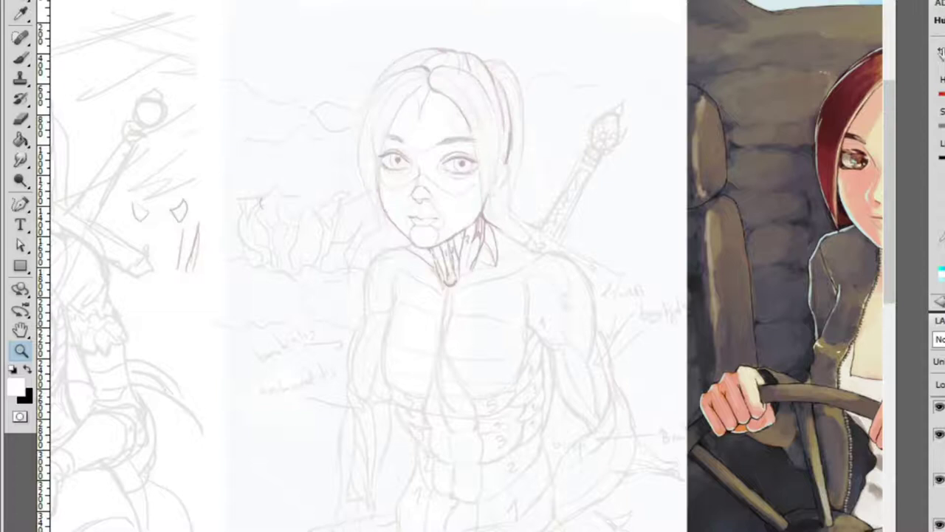
{"action": "key", "text": "ctrl+z"}
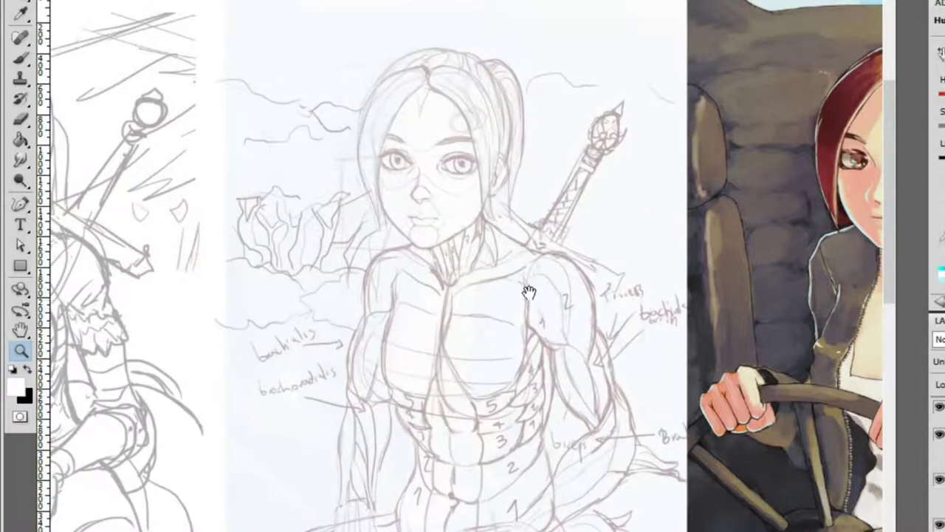
{"action": "left_click_drag", "start_coordinate": [523, 304], "coordinate": [565, 175]}
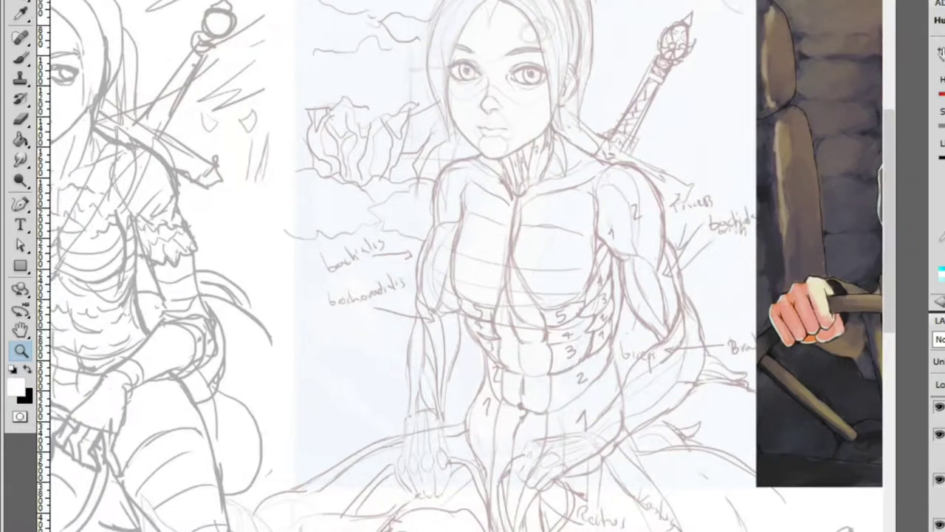
Ink the left edge of the face in dark red, from the cheek down to the chin
{"action": "left_click_drag", "start_coordinate": [432, 10], "coordinate": [500, 226]}
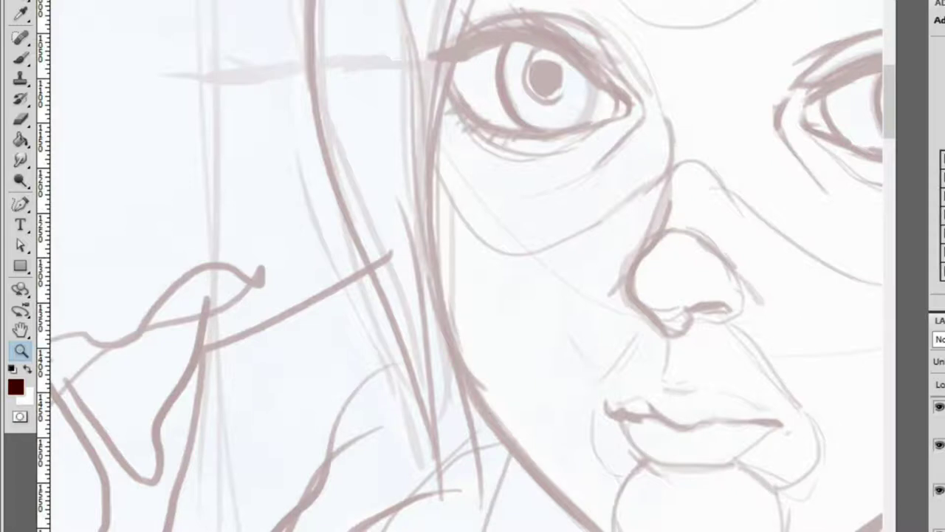
{"action": "left_click", "coordinate": [421, 274], "text": "alt"}
{"action": "left_click", "coordinate": [557, 372]}
{"action": "key", "text": "b"}
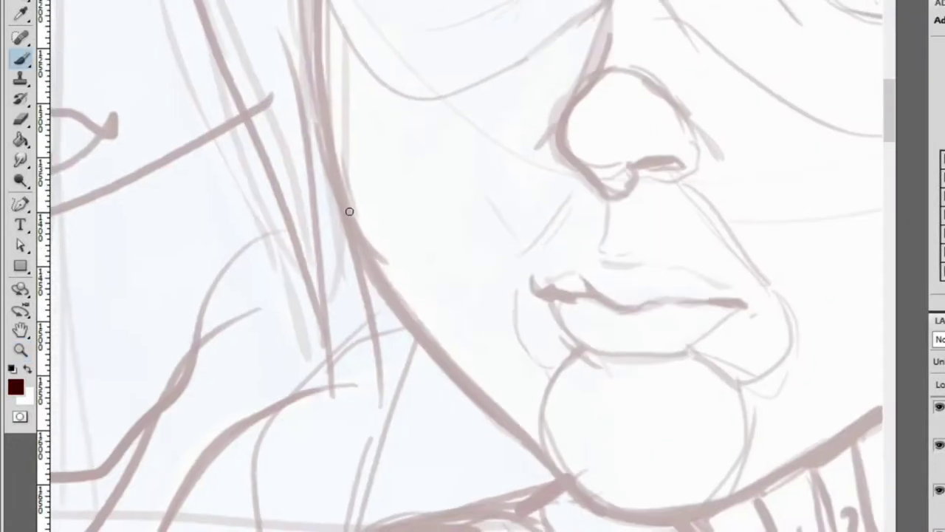
{"action": "left_click_drag", "start_coordinate": [333, 184], "coordinate": [422, 327]}
{"action": "mouse_move", "coordinate": [344, 211]}
{"action": "left_mouse_down"}
{"action": "mouse_move", "coordinate": [404, 310]}
{"action": "mouse_move", "coordinate": [549, 471]}
{"action": "left_mouse_up"}
{"action": "key", "text": "ctrl+alt+z"}
{"action": "key", "text": "ctrl+alt+z"}
{"action": "mouse_move", "coordinate": [333, 195]}
{"action": "left_mouse_down"}
{"action": "mouse_move", "coordinate": [400, 317]}
{"action": "mouse_move", "coordinate": [536, 475]}
{"action": "left_mouse_up"}
{"action": "key", "text": "ctrl+alt+z"}
{"action": "mouse_move", "coordinate": [337, 195]}
{"action": "left_mouse_down"}
{"action": "mouse_move", "coordinate": [517, 439]}
{"action": "mouse_move", "coordinate": [623, 517]}
{"action": "mouse_move", "coordinate": [418, 376]}
{"action": "mouse_move", "coordinate": [477, 386]}
{"action": "mouse_move", "coordinate": [587, 491]}
{"action": "mouse_move", "coordinate": [755, 466]}
{"action": "left_mouse_up"}
{"action": "key", "text": "ctrl+alt+z"}
{"action": "key", "text": "ctrl+alt+z"}
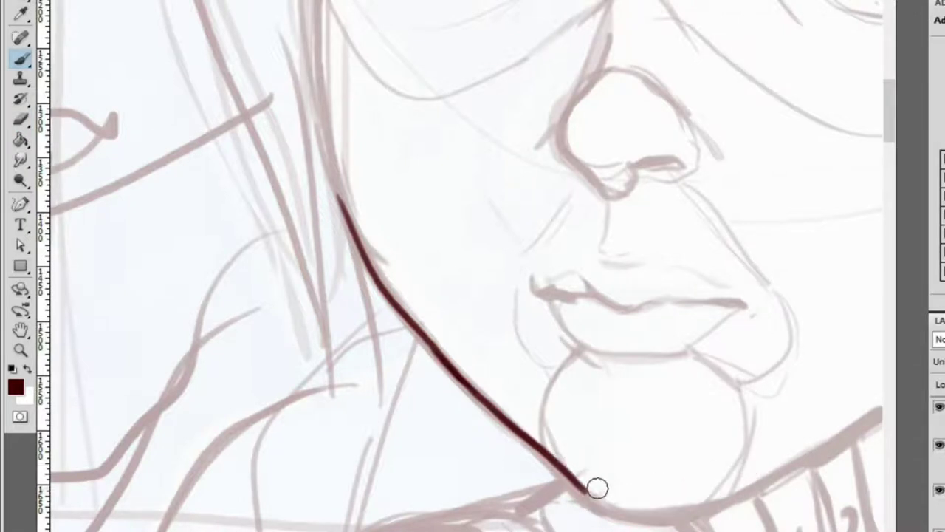
Ink the underside of the chin and continue the right jawline up toward the ear with a thicker stroke
{"action": "key", "text": "ctrl+space"}
{"action": "left_click", "coordinate": [677, 498], "text": "ctrl"}
{"action": "mouse_move", "coordinate": [545, 477]}
{"action": "left_mouse_down"}
{"action": "mouse_move", "coordinate": [731, 500]}
{"action": "mouse_move", "coordinate": [808, 473]}
{"action": "left_mouse_up"}
{"action": "key", "text": "ctrl+alt+z"}
{"action": "key", "text": "ctrl+alt+z"}
{"action": "mouse_move", "coordinate": [581, 485]}
{"action": "left_mouse_down"}
{"action": "mouse_move", "coordinate": [728, 490]}
{"action": "mouse_move", "coordinate": [869, 418]}
{"action": "left_mouse_up"}
{"action": "left_click_drag", "start_coordinate": [837, 424], "coordinate": [726, 447]}
{"action": "left_click", "coordinate": [726, 446], "text": "alt"}
{"action": "left_click_drag", "start_coordinate": [510, 526], "coordinate": [850, 310]}
{"action": "left_click_drag", "start_coordinate": [760, 388], "coordinate": [856, 300]}
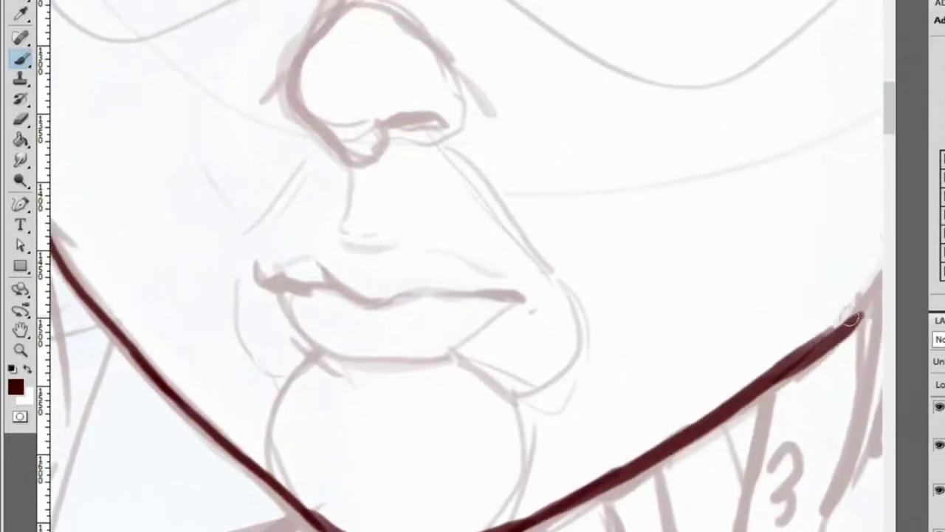
Ink the wavy line between the lips from one corner of the mouth to the other
{"action": "key", "text": "z"}
{"action": "left_click", "coordinate": [749, 356], "text": "alt"}
{"action": "left_click", "coordinate": [749, 355]}
{"action": "left_click", "coordinate": [696, 342]}
{"action": "key", "text": "b"}
{"action": "left_click_drag", "start_coordinate": [591, 251], "coordinate": [690, 291]}
{"action": "mouse_move", "coordinate": [621, 288]}
{"action": "left_mouse_down"}
{"action": "mouse_move", "coordinate": [692, 292]}
{"action": "mouse_move", "coordinate": [666, 311]}
{"action": "mouse_move", "coordinate": [789, 304]}
{"action": "mouse_move", "coordinate": [674, 330]}
{"action": "mouse_move", "coordinate": [647, 321]}
{"action": "mouse_move", "coordinate": [652, 299]}
{"action": "mouse_move", "coordinate": [795, 302]}
{"action": "left_mouse_up"}
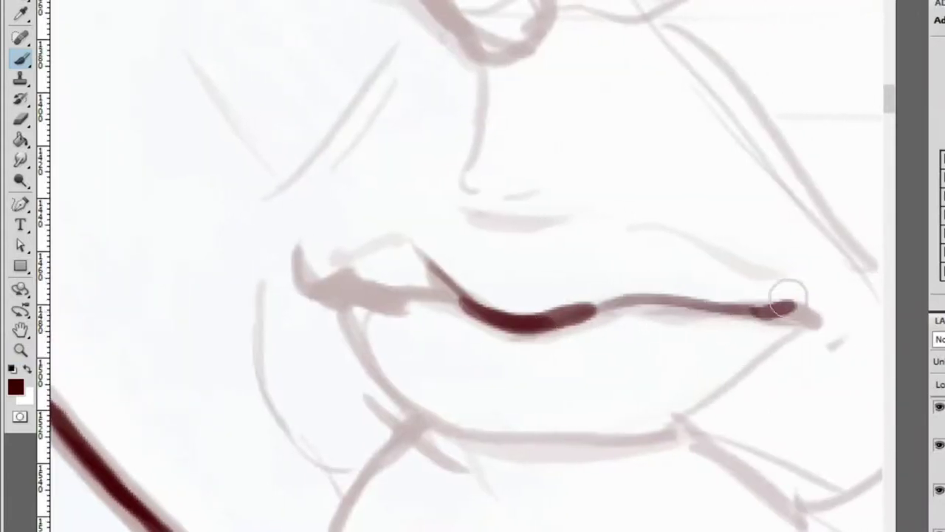
{"action": "left_click_drag", "start_coordinate": [555, 313], "coordinate": [778, 316]}
{"action": "mouse_move", "coordinate": [312, 265]}
{"action": "left_mouse_down"}
{"action": "mouse_move", "coordinate": [369, 296]}
{"action": "mouse_move", "coordinate": [482, 314]}
{"action": "left_mouse_up"}
{"action": "left_click", "coordinate": [416, 295], "text": "alt"}
Ink the left contour of the nose down to its base and the dark opening of the right nostril
{"action": "left_click", "coordinate": [598, 310], "text": "ctrl"}
{"action": "mouse_move", "coordinate": [455, 28]}
{"action": "left_mouse_down"}
{"action": "mouse_move", "coordinate": [443, 95]}
{"action": "mouse_move", "coordinate": [524, 180]}
{"action": "left_mouse_up"}
{"action": "key", "text": "ctrl+z"}
{"action": "mouse_move", "coordinate": [453, 23]}
{"action": "left_mouse_down"}
{"action": "mouse_move", "coordinate": [488, 153]}
{"action": "mouse_move", "coordinate": [528, 210]}
{"action": "left_mouse_up"}
{"action": "mouse_move", "coordinate": [591, 147]}
{"action": "left_mouse_down"}
{"action": "mouse_move", "coordinate": [655, 133]}
{"action": "mouse_move", "coordinate": [686, 141]}
{"action": "left_mouse_up"}
{"action": "key", "text": "z"}
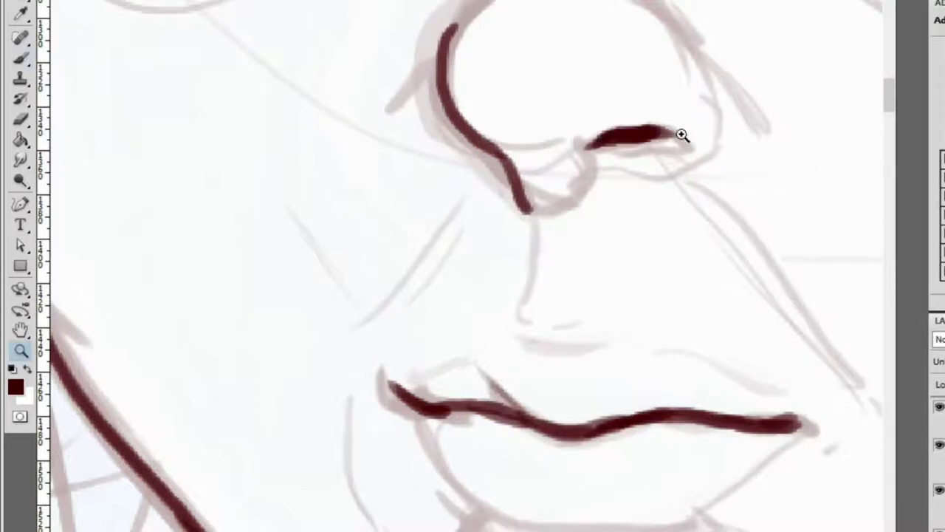
Ink the left edge of the neck from beneath the chin down toward the collarbone
{"action": "left_click", "coordinate": [696, 141], "text": "alt"}
{"action": "left_click", "coordinate": [610, 109], "text": "alt"}
{"action": "left_click", "coordinate": [660, 52], "text": "alt"}
{"action": "left_click", "coordinate": [707, 148]}
{"action": "key", "text": "b"}
{"action": "scroll", "coordinate": [405, 197], "scroll_direction": "down", "scroll_amount": 5}
{"action": "left_click_drag", "start_coordinate": [363, 31], "coordinate": [453, 201]}
{"action": "key", "text": "ctrl+z"}
{"action": "left_click_drag", "start_coordinate": [373, 33], "coordinate": [582, 528]}
Ink the outer curve of the shoulder on the left of the figure
{"action": "key", "text": "z"}
{"action": "left_click", "coordinate": [467, 162], "text": "alt"}
{"action": "left_click", "coordinate": [528, 74], "text": "alt"}
{"action": "left_click", "coordinate": [477, 243]}
{"action": "left_click", "coordinate": [213, 325], "text": "alt"}
{"action": "left_click", "coordinate": [212, 325]}
{"action": "key", "text": "b"}
{"action": "mouse_move", "coordinate": [271, 456]}
{"action": "left_mouse_down"}
{"action": "mouse_move", "coordinate": [322, 226]}
{"action": "mouse_move", "coordinate": [591, 129]}
{"action": "left_mouse_up"}
{"action": "key", "text": "ctrl+z"}
{"action": "left_click_drag", "start_coordinate": [291, 322], "coordinate": [543, 111]}
Continue the left shoulder line inward until it meets the chin
{"action": "mouse_move", "coordinate": [336, 226]}
{"action": "left_mouse_down"}
{"action": "mouse_move", "coordinate": [454, 137]}
{"action": "mouse_move", "coordinate": [519, 108]}
{"action": "left_mouse_up"}
{"action": "key", "text": "ctrl+z"}
{"action": "left_click_drag", "start_coordinate": [425, 144], "coordinate": [654, 74]}
{"action": "key", "text": "ctrl+z"}
{"action": "left_click_drag", "start_coordinate": [500, 127], "coordinate": [654, 79]}
{"action": "key", "text": "ctrl+z"}
{"action": "mouse_move", "coordinate": [483, 128]}
{"action": "left_mouse_down"}
{"action": "mouse_move", "coordinate": [649, 85]}
{"action": "mouse_move", "coordinate": [624, 91]}
{"action": "mouse_move", "coordinate": [684, 65]}
{"action": "left_mouse_up"}
Rework the lines where the left jaw and shoulder meet at the chin
{"action": "key", "text": "ctrl+minus"}
{"action": "key", "text": "ctrl+minus"}
{"action": "left_click", "coordinate": [777, 133]}
{"action": "left_click", "coordinate": [698, 185]}
{"action": "left_click_drag", "start_coordinate": [487, 175], "coordinate": [549, 152]}
{"action": "left_click_drag", "start_coordinate": [378, 160], "coordinate": [636, 115]}
{"action": "key", "text": "ctrl+z"}
{"action": "mouse_move", "coordinate": [328, 138]}
{"action": "left_mouse_down"}
{"action": "mouse_move", "coordinate": [633, 124]}
{"action": "mouse_move", "coordinate": [509, 176]}
{"action": "left_mouse_up"}
{"action": "key", "text": "ctrl+z"}
{"action": "key", "text": "ctrl+z"}
{"action": "mouse_move", "coordinate": [356, 163]}
{"action": "left_mouse_down"}
{"action": "mouse_move", "coordinate": [639, 122]}
{"action": "mouse_move", "coordinate": [488, 248]}
{"action": "left_mouse_up"}
Retrace the right jawline in one continuous stroke from the chin to just below the ear
{"action": "left_click_drag", "start_coordinate": [393, 271], "coordinate": [754, 53]}
{"action": "key", "text": "ctrl+z"}
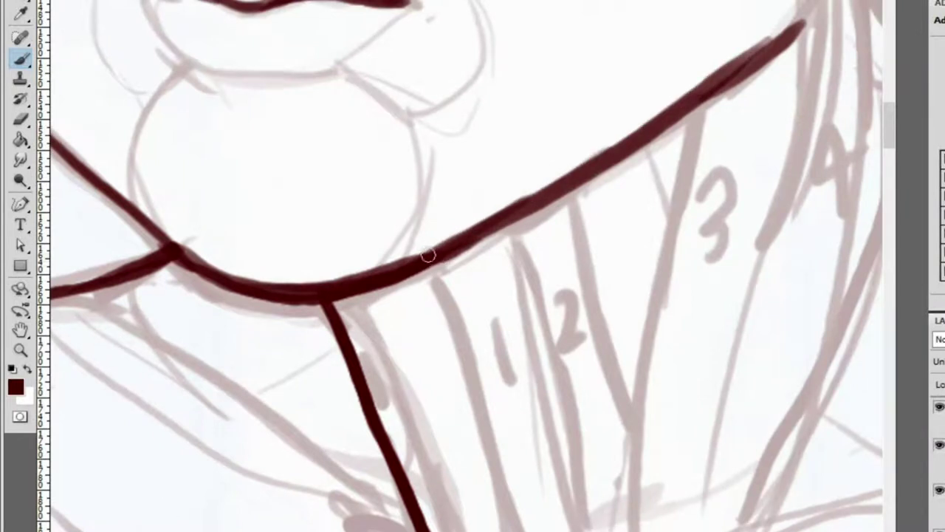
{"action": "left_click_drag", "start_coordinate": [443, 255], "coordinate": [753, 37]}
{"action": "key", "text": "ctrl+z"}
{"action": "left_click_drag", "start_coordinate": [218, 291], "coordinate": [794, 26]}
Ink the right neck and shoulder slope from the jaw corner down to the sword hilt
{"action": "key", "text": "z"}
{"action": "left_click", "coordinate": [603, 252]}
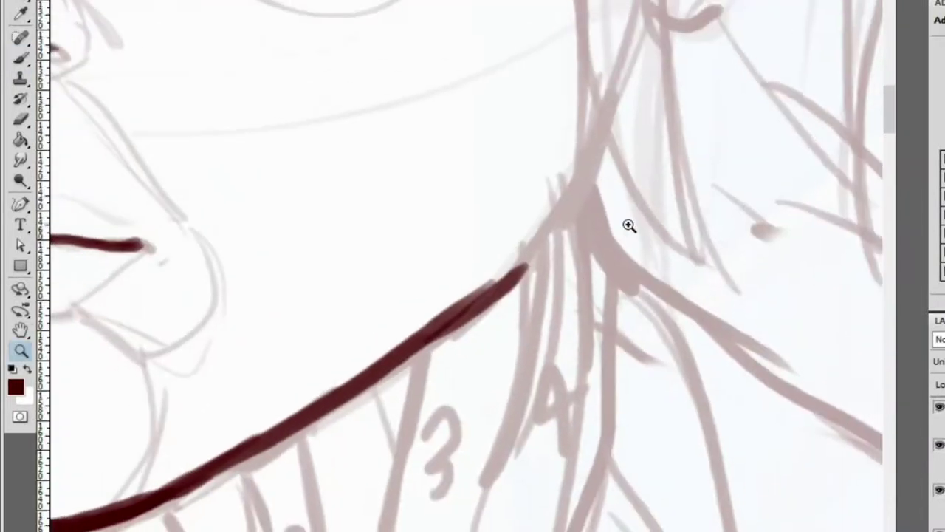
{"action": "key", "text": "b"}
{"action": "left_click_drag", "start_coordinate": [600, 186], "coordinate": [884, 389]}
{"action": "scroll", "coordinate": [544, 162], "scroll_direction": "down", "scroll_amount": 3}
{"action": "key", "text": "ctrl+z"}
{"action": "mouse_move", "coordinate": [428, 72]}
{"action": "left_mouse_down"}
{"action": "mouse_move", "coordinate": [445, 113]}
{"action": "mouse_move", "coordinate": [765, 338]}
{"action": "left_mouse_up"}
{"action": "key", "text": "ctrl+z"}
{"action": "mouse_move", "coordinate": [437, 48]}
{"action": "left_mouse_down"}
{"action": "mouse_move", "coordinate": [509, 176]}
{"action": "mouse_move", "coordinate": [543, 201]}
{"action": "mouse_move", "coordinate": [475, 137]}
{"action": "mouse_move", "coordinate": [791, 321]}
{"action": "left_mouse_up"}
{"action": "key", "text": "ctrl+z"}
{"action": "key", "text": "ctrl+z"}
{"action": "mouse_move", "coordinate": [436, 50]}
{"action": "left_mouse_down"}
{"action": "mouse_move", "coordinate": [528, 178]}
{"action": "mouse_move", "coordinate": [849, 395]}
{"action": "mouse_move", "coordinate": [475, 141]}
{"action": "mouse_move", "coordinate": [776, 333]}
{"action": "left_mouse_up"}
{"action": "key", "text": "ctrl+z"}
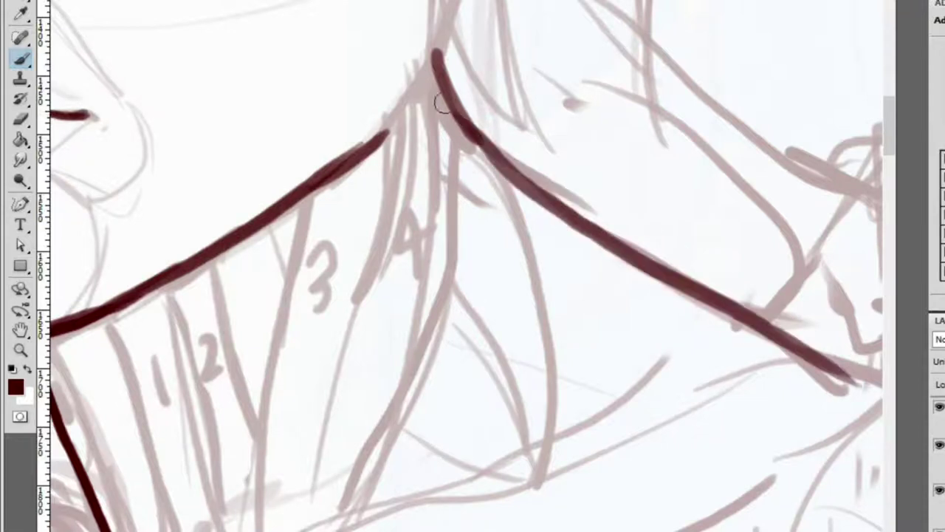
Ink the short line joining the jaw corner to the bottom of the right ear
{"action": "key", "text": "z"}
{"action": "key", "text": "ctrl+0"}
{"action": "left_click_drag", "start_coordinate": [743, 207], "coordinate": [658, 290]}
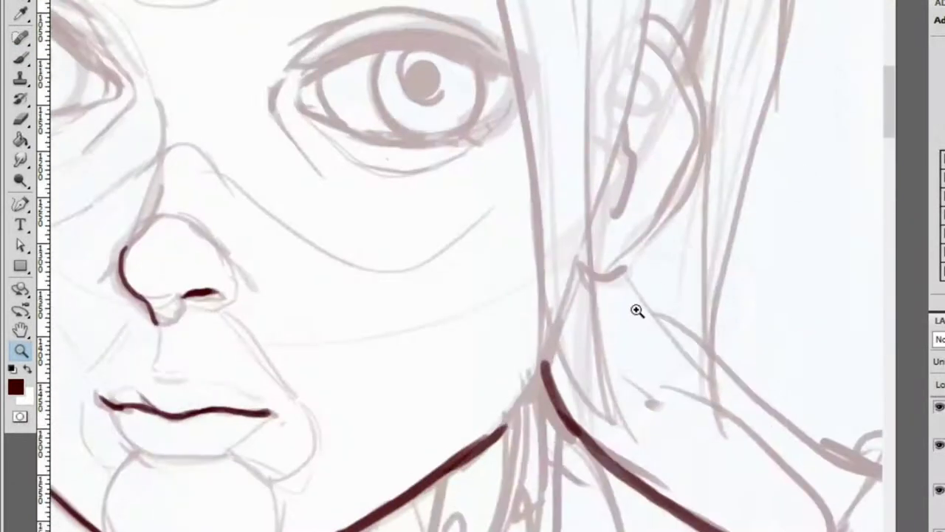
{"action": "left_click", "coordinate": [547, 356]}
{"action": "key", "text": "b"}
{"action": "mouse_move", "coordinate": [547, 414]}
{"action": "left_mouse_down"}
{"action": "mouse_move", "coordinate": [556, 325]}
{"action": "mouse_move", "coordinate": [591, 181]}
{"action": "left_mouse_up"}
{"action": "key", "text": "z"}
{"action": "left_click", "coordinate": [583, 252], "text": "alt"}
{"action": "left_click", "coordinate": [583, 252], "text": "alt"}
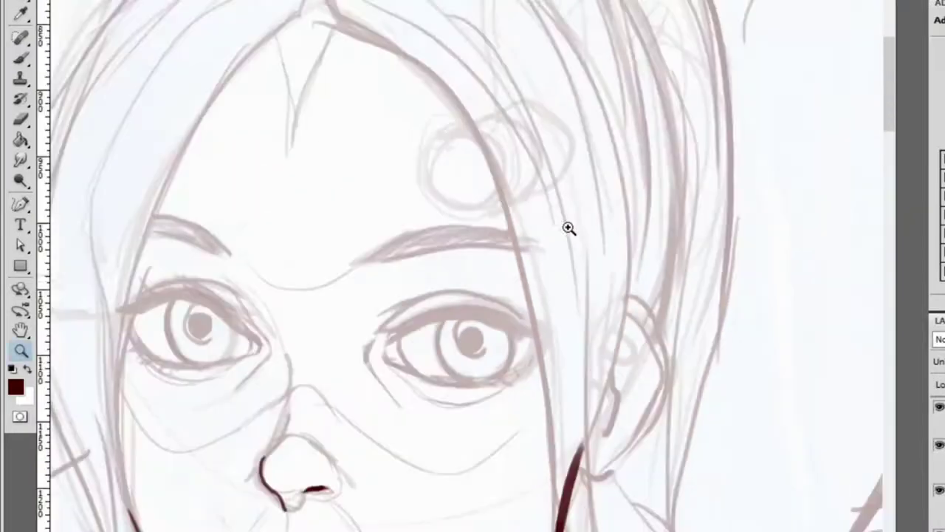
Ink the long hair strand that runs from the crown down across the right ear, thickening its lower end
{"action": "key", "text": "b"}
{"action": "left_click_drag", "start_coordinate": [561, 4], "coordinate": [623, 452]}
{"action": "mouse_move", "coordinate": [558, 10]}
{"action": "left_mouse_down"}
{"action": "mouse_move", "coordinate": [621, 197]}
{"action": "mouse_move", "coordinate": [609, 455]}
{"action": "left_mouse_up"}
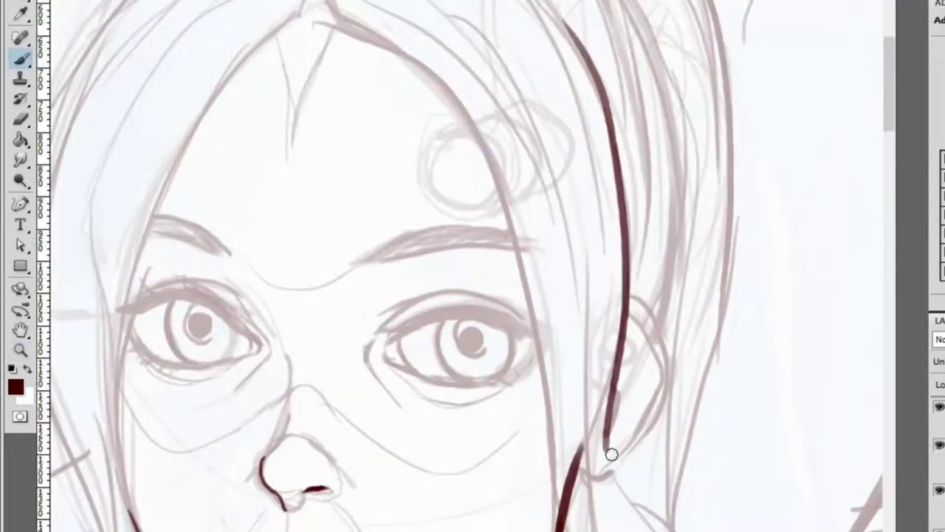
{"action": "left_click_drag", "start_coordinate": [618, 365], "coordinate": [606, 419]}
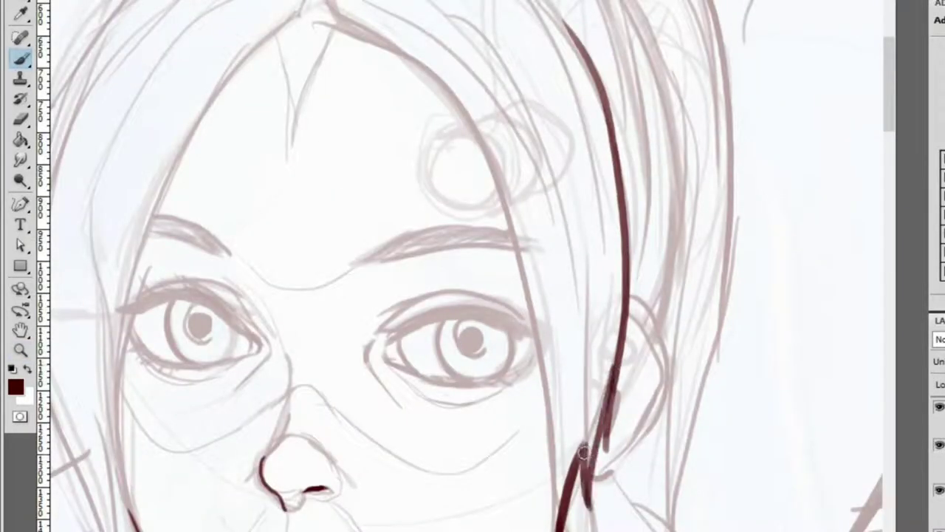
Ink the front hair strand from the parting down the right side of the face to the jaw
{"action": "left_click_drag", "start_coordinate": [378, 41], "coordinate": [522, 280]}
{"action": "key", "text": "ctrl+z"}
{"action": "mouse_move", "coordinate": [328, 13]}
{"action": "left_mouse_down"}
{"action": "mouse_move", "coordinate": [419, 64]}
{"action": "mouse_move", "coordinate": [525, 295]}
{"action": "left_mouse_up"}
{"action": "left_click_drag", "start_coordinate": [514, 219], "coordinate": [553, 425]}
{"action": "key", "text": "ctrl+z"}
{"action": "left_click_drag", "start_coordinate": [519, 236], "coordinate": [556, 509]}
{"action": "key", "text": "ctrl+z"}
{"action": "key", "text": "ctrl+z"}
{"action": "key", "text": "ctrl+z"}
{"action": "scroll", "coordinate": [451, 300], "scroll_direction": "down", "scroll_amount": 5}
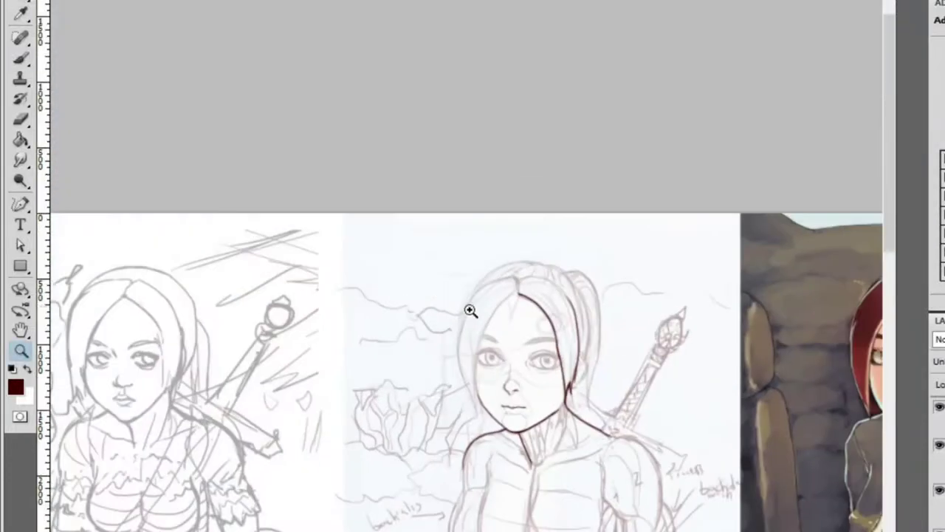
Ink a short line above the upper lip and the lower edge of the bottom lip
{"action": "scroll", "coordinate": [480, 332], "scroll_direction": "up", "scroll_amount": 8}
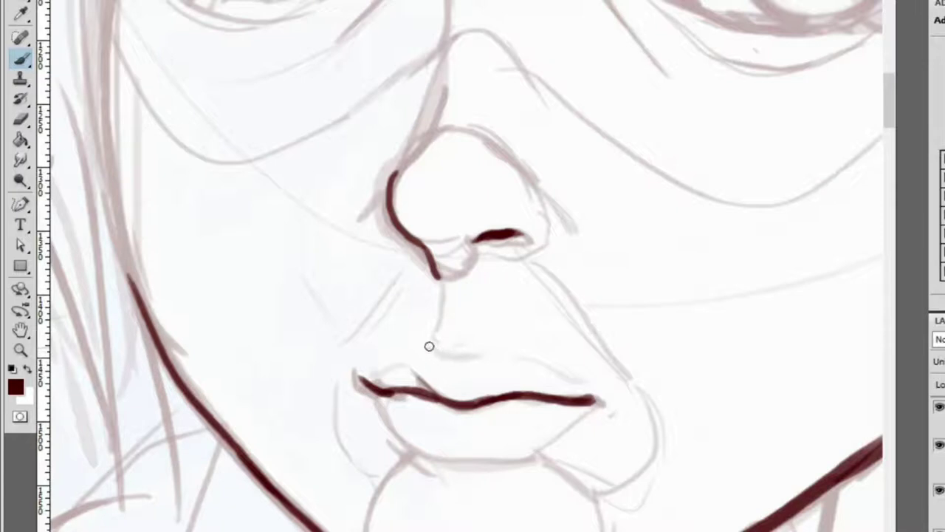
{"action": "mouse_move", "coordinate": [390, 416]}
{"action": "left_mouse_down"}
{"action": "mouse_move", "coordinate": [459, 458]}
{"action": "mouse_move", "coordinate": [491, 462]}
{"action": "left_mouse_up"}
{"action": "key", "text": "ctrl+z"}
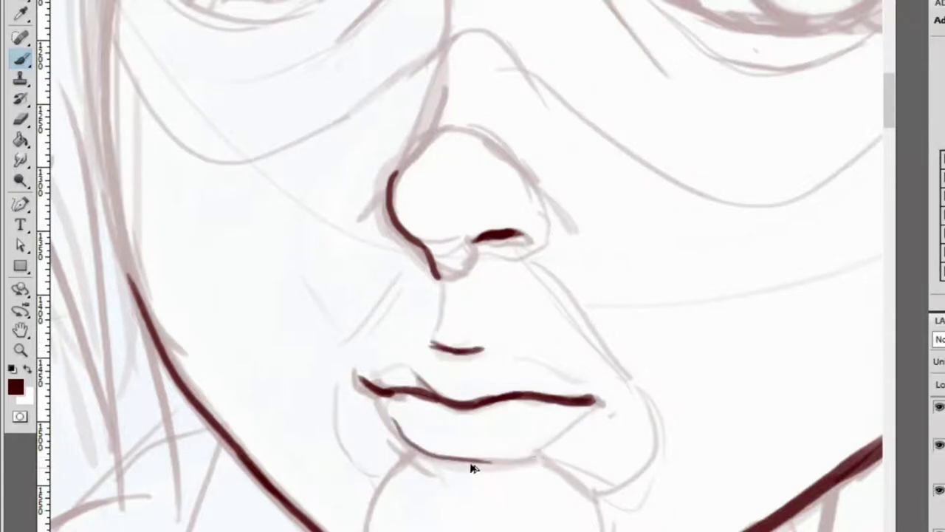
Ink the upper eyelid crease of the left eye as a thin arc
{"action": "scroll", "coordinate": [506, 348], "scroll_direction": "down", "scroll_amount": 3}
{"action": "scroll", "coordinate": [444, 186], "scroll_direction": "up", "scroll_amount": 3}
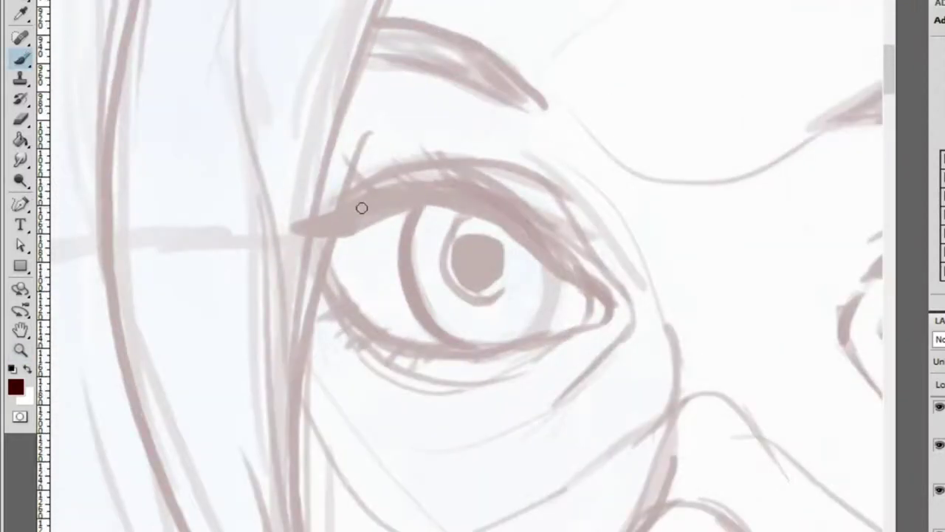
{"action": "left_click_drag", "start_coordinate": [398, 164], "coordinate": [543, 190]}
{"action": "key", "text": "ctrl+z"}
{"action": "left_click_drag", "start_coordinate": [328, 197], "coordinate": [571, 195]}
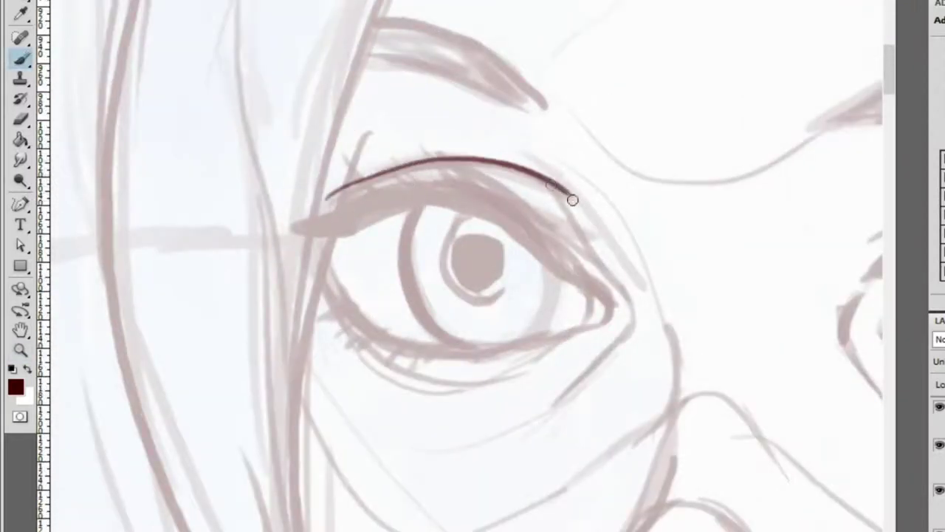
{"action": "scroll", "coordinate": [525, 176], "scroll_direction": "down", "scroll_amount": 4}
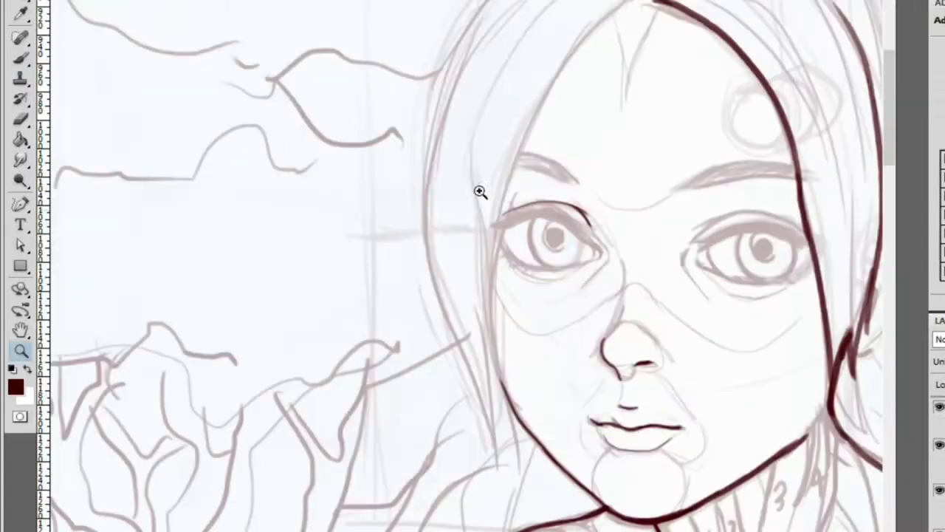
Ink the upper eyelid crease of the right eye from its inner corner outward
{"action": "scroll", "coordinate": [762, 251], "scroll_direction": "up", "scroll_amount": 3}
{"action": "key", "text": "z"}
{"action": "left_click", "coordinate": [633, 204]}
{"action": "key", "text": "b"}
{"action": "mouse_move", "coordinate": [547, 262]}
{"action": "left_mouse_down"}
{"action": "mouse_move", "coordinate": [617, 189]}
{"action": "mouse_move", "coordinate": [558, 239]}
{"action": "mouse_move", "coordinate": [654, 158]}
{"action": "left_mouse_up"}
{"action": "key", "text": "ctrl+z"}
{"action": "left_click_drag", "start_coordinate": [611, 186], "coordinate": [555, 256]}
{"action": "key", "text": "ctrl+z"}
{"action": "mouse_move", "coordinate": [646, 184]}
{"action": "left_mouse_down"}
{"action": "mouse_move", "coordinate": [537, 269]}
{"action": "mouse_move", "coordinate": [687, 153]}
{"action": "left_mouse_up"}
{"action": "key", "text": "ctrl+z"}
{"action": "key", "text": "ctrl+z"}
{"action": "left_click_drag", "start_coordinate": [543, 234], "coordinate": [754, 145]}
{"action": "mouse_move", "coordinate": [620, 197]}
{"action": "left_mouse_down"}
{"action": "mouse_move", "coordinate": [764, 147]}
{"action": "mouse_move", "coordinate": [666, 178]}
{"action": "mouse_move", "coordinate": [894, 156]}
{"action": "left_mouse_up"}
{"action": "mouse_move", "coordinate": [754, 164]}
{"action": "left_mouse_down"}
{"action": "mouse_move", "coordinate": [571, 125]}
{"action": "mouse_move", "coordinate": [643, 135]}
{"action": "mouse_move", "coordinate": [705, 162]}
{"action": "left_mouse_up"}
Undo the last crease strokes and redraw the outer part of the right eyelid crease down to the hair strand
{"action": "key", "text": "z"}
{"action": "left_click", "coordinate": [625, 120], "text": "alt"}
{"action": "key", "text": "b"}
{"action": "key", "text": "ctrl+z"}
{"action": "key", "text": "ctrl+z"}
{"action": "left_click_drag", "start_coordinate": [554, 111], "coordinate": [713, 159]}
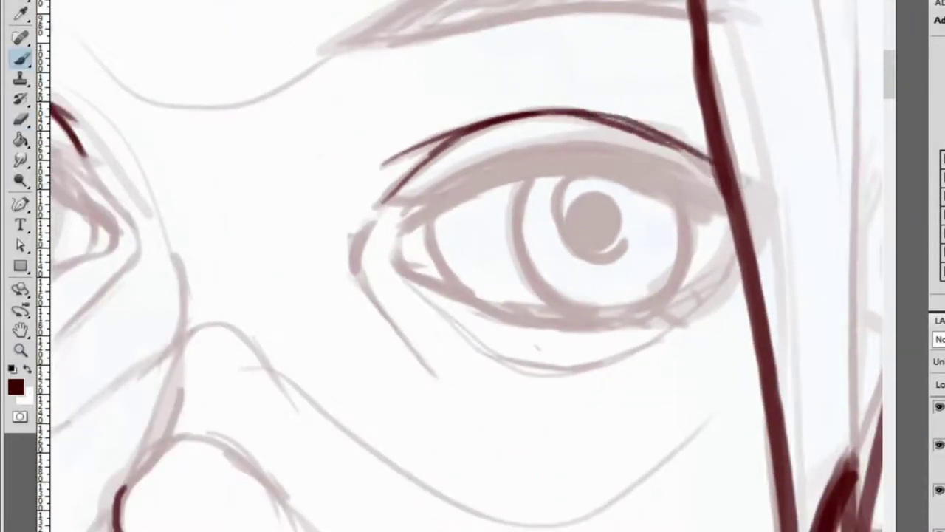
Ink the thick upper lash line of the right eye from the inner corner across the iris
{"action": "key", "text": "z"}
{"action": "left_click", "coordinate": [593, 119], "text": "alt"}
{"action": "left_click", "coordinate": [587, 181]}
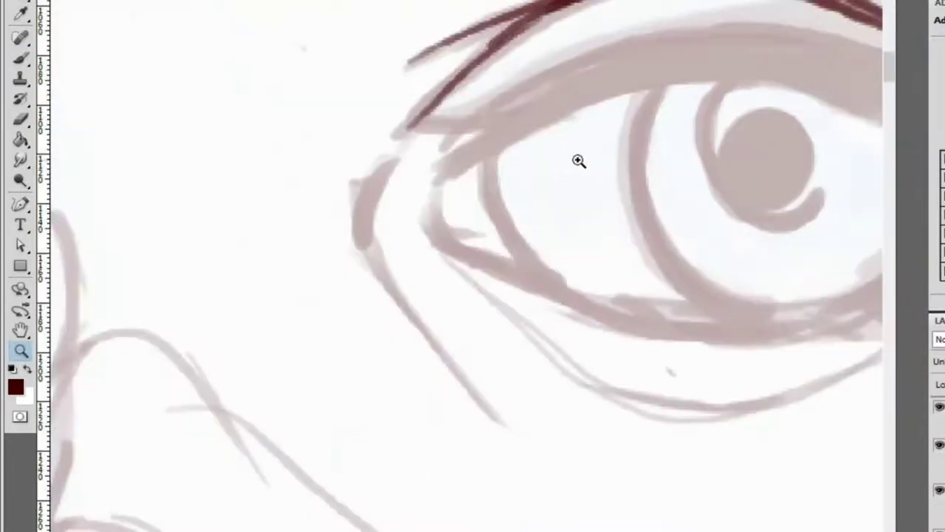
{"action": "key", "text": "b"}
{"action": "mouse_move", "coordinate": [441, 170]}
{"action": "left_mouse_down"}
{"action": "mouse_move", "coordinate": [570, 81]}
{"action": "mouse_move", "coordinate": [781, 41]}
{"action": "mouse_move", "coordinate": [796, 74]}
{"action": "left_mouse_up"}
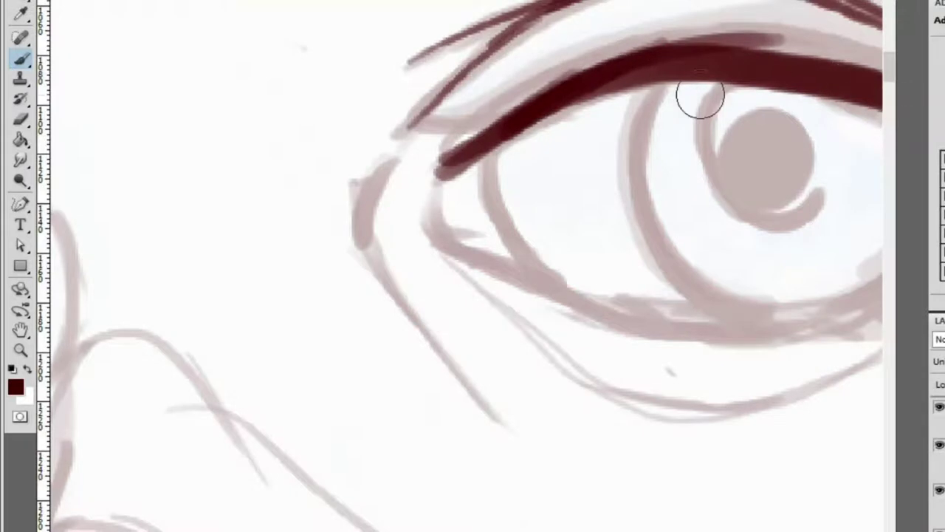
Examine the neck, shoulders and torso of the muscle sketch up close and within the whole figure
{"action": "key", "text": "z"}
{"action": "left_click", "coordinate": [650, 78], "text": "alt"}
{"action": "left_click", "coordinate": [727, 310], "text": "alt"}
{"action": "left_click_drag", "start_coordinate": [728, 396], "coordinate": [549, 57]}
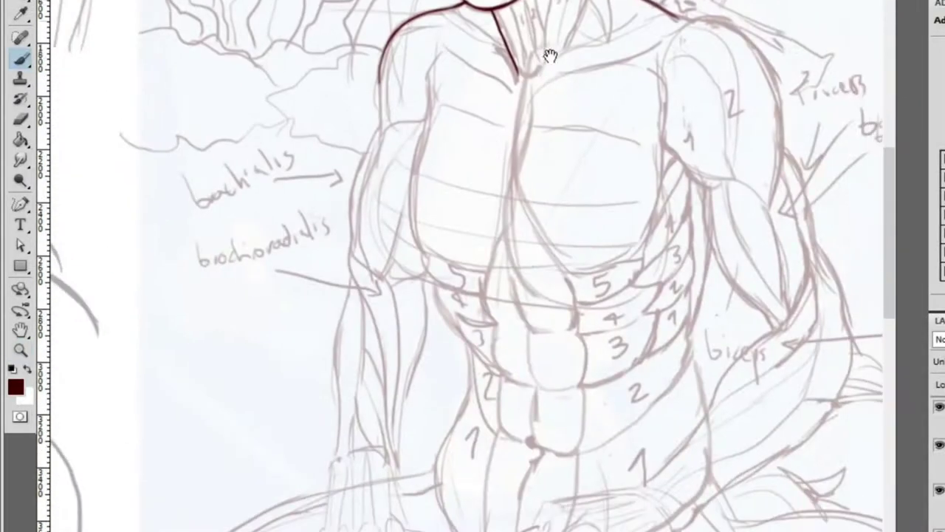
{"action": "left_click", "coordinate": [601, 52], "text": "alt"}
{"action": "left_click", "coordinate": [652, 11], "text": "alt"}
{"action": "left_click", "coordinate": [520, 105], "text": "ctrl"}
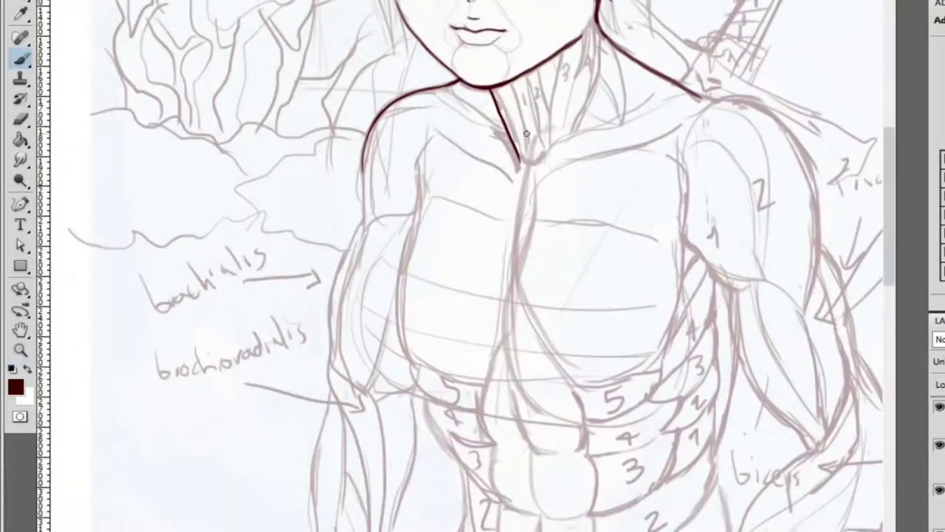
{"action": "left_click_drag", "start_coordinate": [512, 346], "coordinate": [545, 165]}
{"action": "left_click", "coordinate": [557, 152], "text": "alt"}
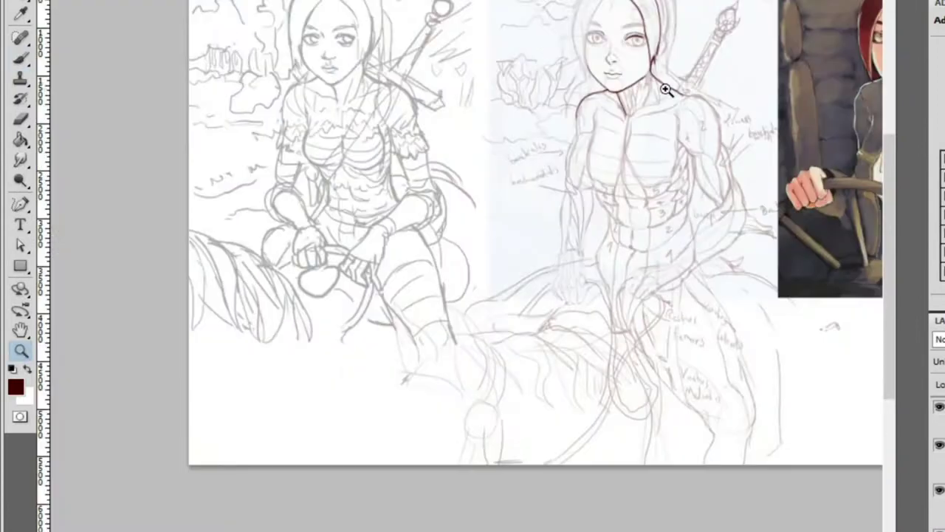
Ink the right part of the jaw line above the neck, extending it up to the hair strand
{"action": "left_click", "coordinate": [633, 8]}
{"action": "key", "text": "b"}
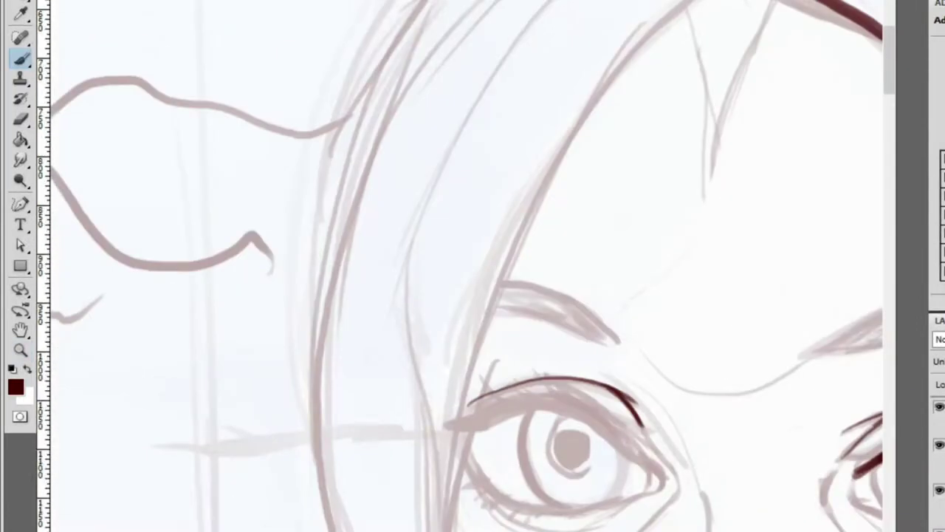
{"action": "left_click", "coordinate": [689, 46], "text": "alt"}
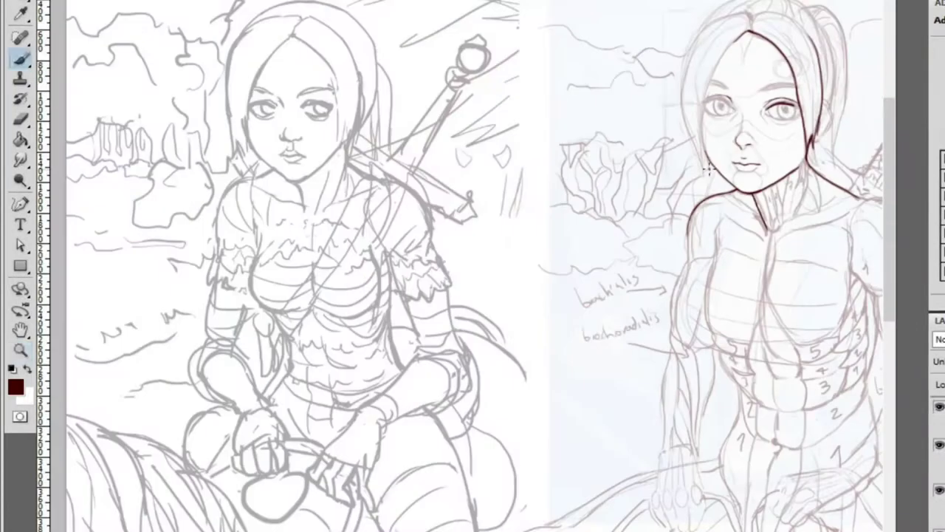
{"action": "left_click", "coordinate": [751, 265], "text": "ctrl"}
{"action": "left_click", "coordinate": [726, 208], "text": "alt"}
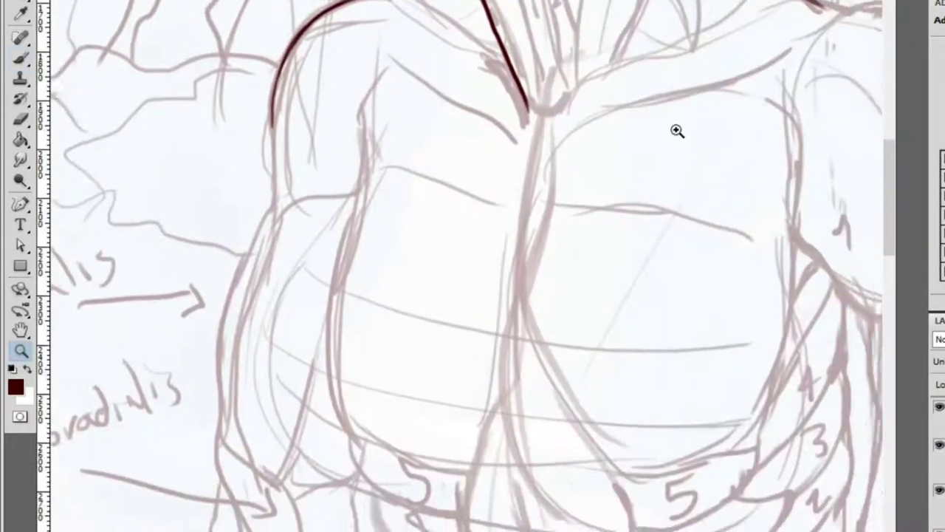
{"action": "scroll", "coordinate": [634, 105], "scroll_direction": "up", "scroll_amount": 3}
{"action": "scroll", "coordinate": [679, 126], "scroll_direction": "up", "scroll_amount": 5}
{"action": "scroll", "coordinate": [593, 201], "scroll_direction": "up", "scroll_amount": 2}
{"action": "key", "text": "b"}
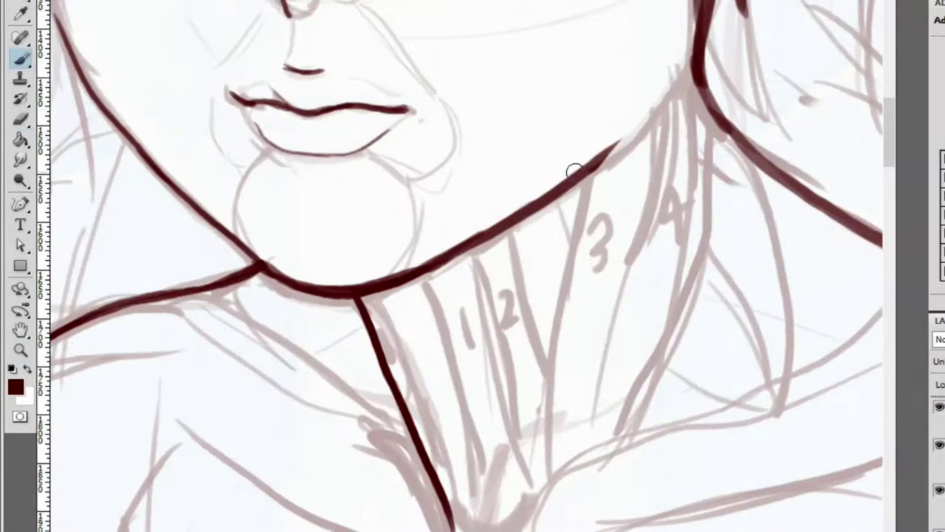
{"action": "left_click_drag", "start_coordinate": [574, 176], "coordinate": [671, 100]}
{"action": "mouse_move", "coordinate": [619, 147]}
{"action": "left_mouse_down"}
{"action": "mouse_move", "coordinate": [705, 20]}
{"action": "mouse_move", "coordinate": [667, 244]}
{"action": "left_mouse_up"}
Ink the thick upper lash line of the left eye to its inner corner, and its thinner lower lid line
{"action": "scroll", "coordinate": [628, 184], "scroll_direction": "down", "scroll_amount": 3}
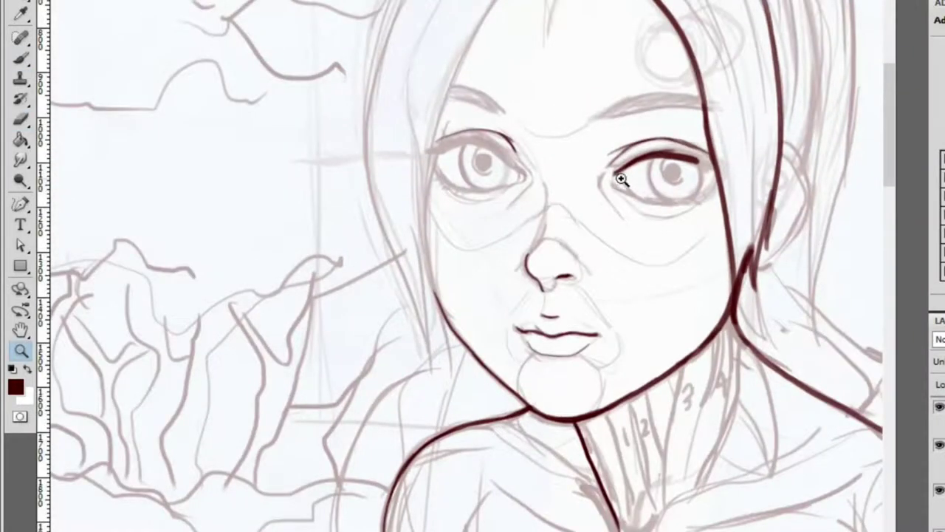
{"action": "scroll", "coordinate": [449, 133], "scroll_direction": "up", "scroll_amount": 4}
{"action": "mouse_move", "coordinate": [353, 151]}
{"action": "left_mouse_down"}
{"action": "mouse_move", "coordinate": [417, 156]}
{"action": "mouse_move", "coordinate": [454, 142]}
{"action": "left_mouse_up"}
{"action": "mouse_move", "coordinate": [403, 157]}
{"action": "left_mouse_down"}
{"action": "mouse_move", "coordinate": [460, 141]}
{"action": "mouse_move", "coordinate": [573, 155]}
{"action": "left_mouse_up"}
{"action": "mouse_move", "coordinate": [524, 137]}
{"action": "left_mouse_down"}
{"action": "mouse_move", "coordinate": [655, 221]}
{"action": "mouse_move", "coordinate": [659, 233]}
{"action": "mouse_move", "coordinate": [636, 254]}
{"action": "left_mouse_up"}
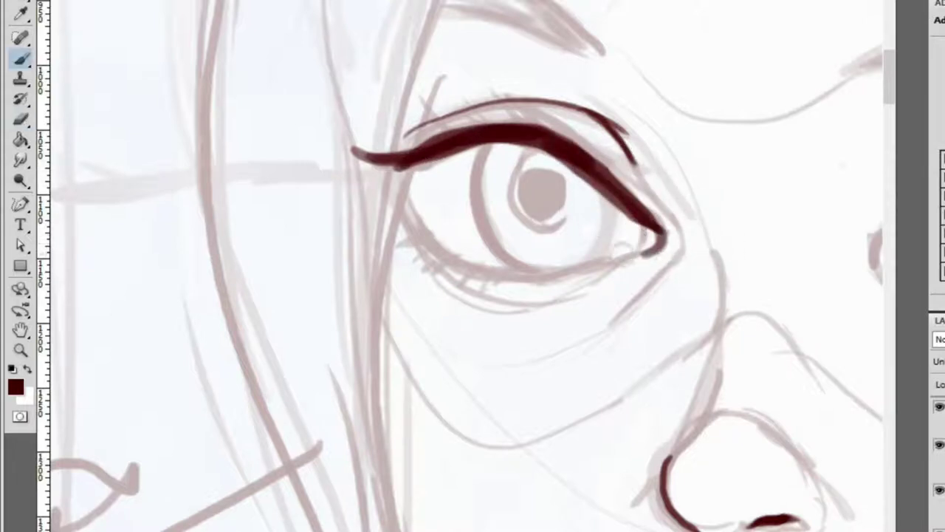
{"action": "left_click_drag", "start_coordinate": [447, 264], "coordinate": [654, 248]}
Ink the front hair strand along the left side of the face up to the forehead, undoing and redrawing the first strokes
{"action": "scroll", "coordinate": [640, 257], "scroll_direction": "down", "scroll_amount": 3}
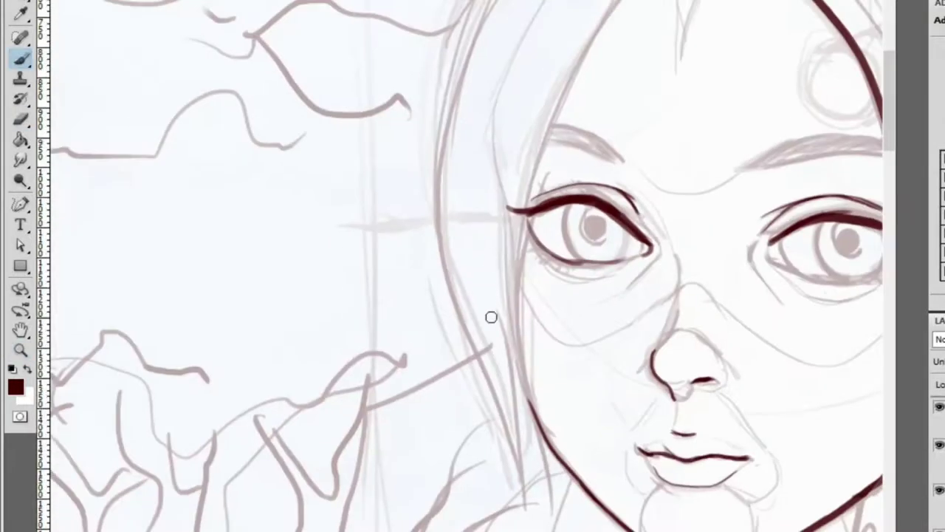
{"action": "mouse_move", "coordinate": [532, 463]}
{"action": "left_mouse_down"}
{"action": "mouse_move", "coordinate": [530, 336]}
{"action": "mouse_move", "coordinate": [551, 83]}
{"action": "left_mouse_up"}
{"action": "key", "text": "ctrl+z"}
{"action": "key", "text": "ctrl+z"}
{"action": "left_click_drag", "start_coordinate": [528, 286], "coordinate": [620, 3]}
{"action": "left_click_drag", "start_coordinate": [550, 103], "coordinate": [617, 4]}
Erase the lash end sticking out past the left hair strand and thicken the strand beside the left eye
{"action": "scroll", "coordinate": [586, 78], "scroll_direction": "up", "scroll_amount": 2}
{"action": "key", "text": "e"}
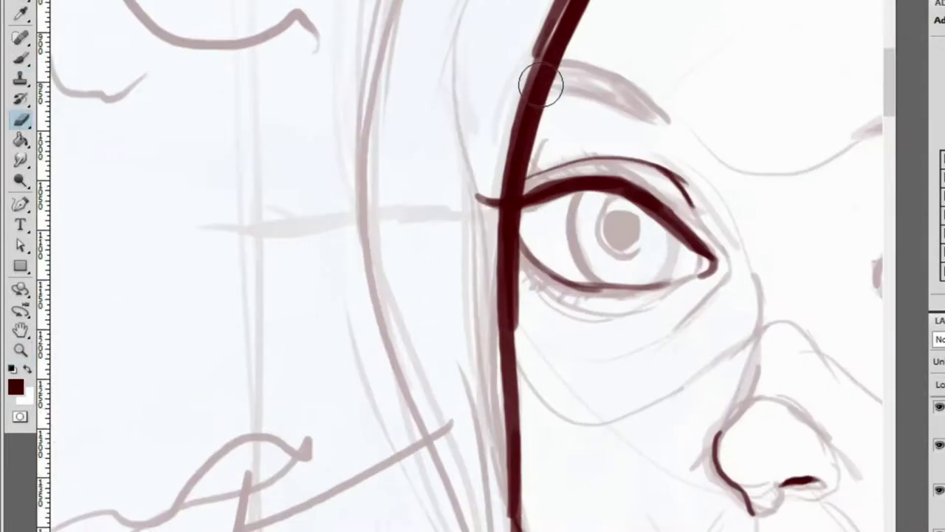
{"action": "left_click_drag", "start_coordinate": [496, 198], "coordinate": [488, 210]}
{"action": "key", "text": "b"}
{"action": "left_click_drag", "start_coordinate": [521, 454], "coordinate": [573, 30]}
{"action": "key", "text": "ctrl+z"}
{"action": "left_click_drag", "start_coordinate": [519, 416], "coordinate": [580, 2]}
Thicken the front hair edges over the forehead on both sides of the parting
{"action": "key", "text": "z"}
{"action": "scroll", "coordinate": [574, 42], "scroll_direction": "down", "scroll_amount": 4}
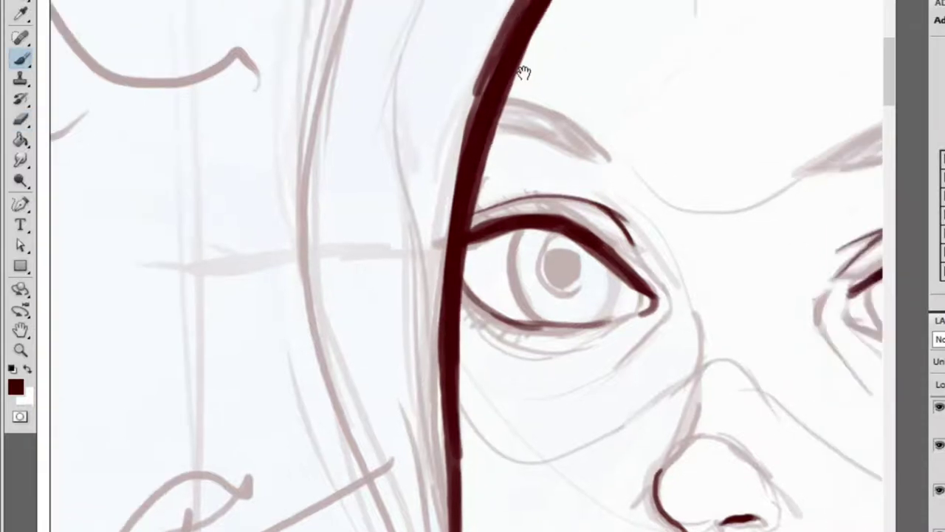
{"action": "scroll", "coordinate": [595, 39], "scroll_direction": "up", "scroll_amount": 4}
{"action": "key", "text": "b"}
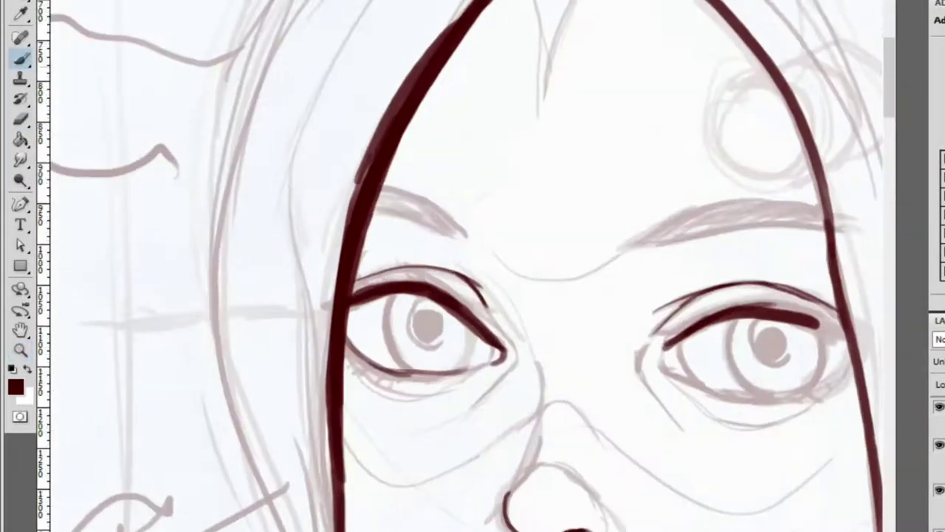
{"action": "scroll", "coordinate": [453, 68], "scroll_direction": "right", "scroll_amount": 3}
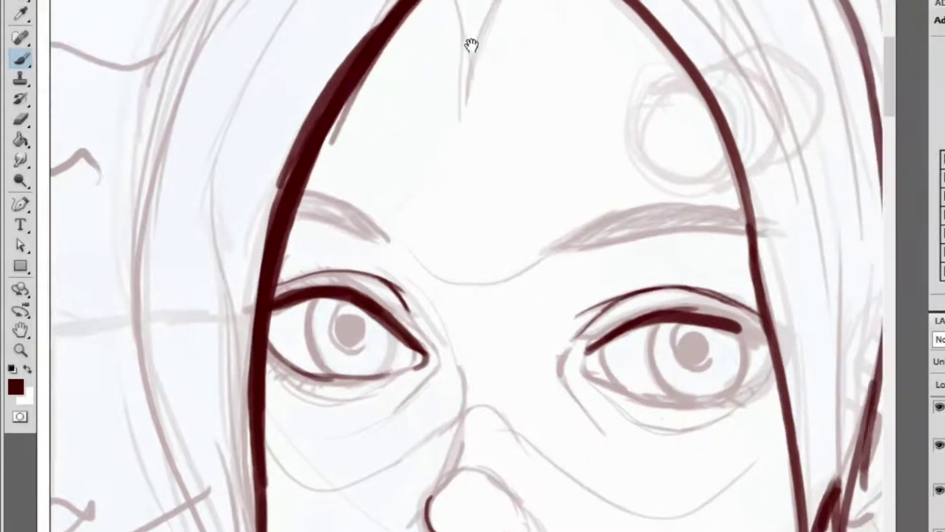
{"action": "left_click_drag", "start_coordinate": [591, 4], "coordinate": [690, 111]}
Ink the pointed hair tips beside the left jaw and the outer hair contour from the tip up past eye level
{"action": "key", "text": "z"}
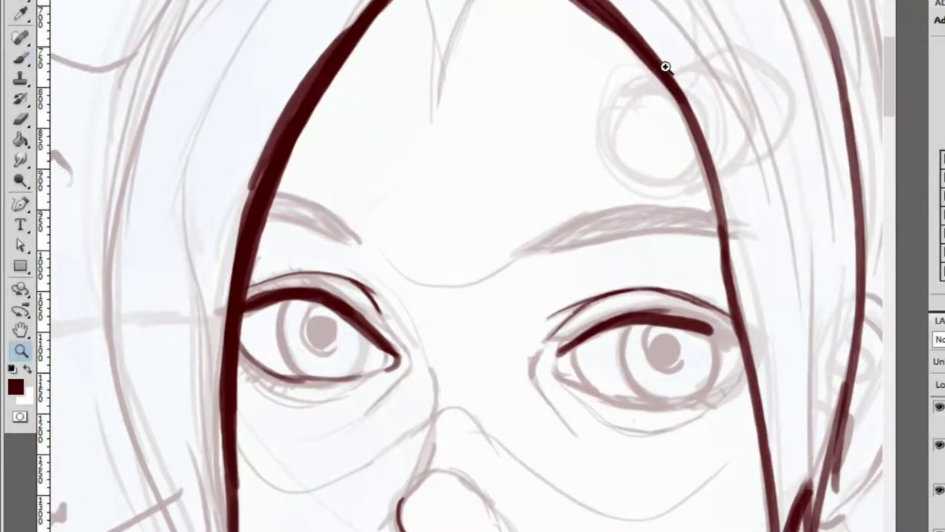
{"action": "scroll", "coordinate": [554, 19], "scroll_direction": "down", "scroll_amount": 4}
{"action": "scroll", "coordinate": [562, 83], "scroll_direction": "up", "scroll_amount": 6}
{"action": "key", "text": "b"}
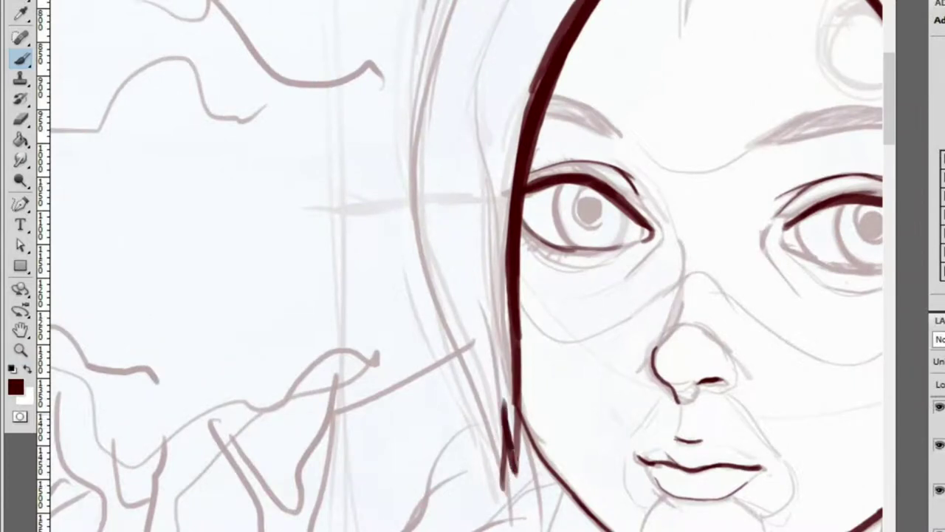
{"action": "left_click_drag", "start_coordinate": [495, 442], "coordinate": [424, 103]}
{"action": "key", "text": "ctrl+z"}
{"action": "mouse_move", "coordinate": [502, 498]}
{"action": "left_mouse_down"}
{"action": "mouse_move", "coordinate": [433, 299]}
{"action": "mouse_move", "coordinate": [428, 50]}
{"action": "left_mouse_up"}
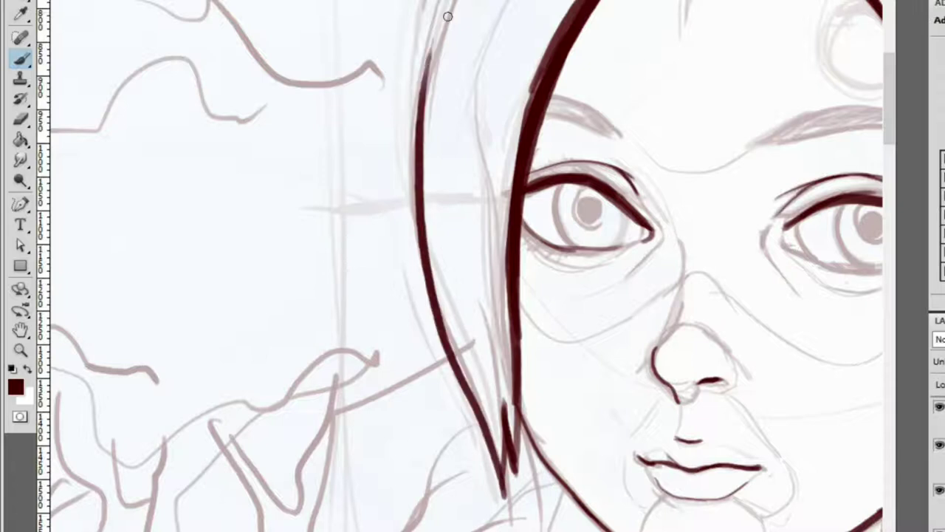
Continue the left outer hair contour upward along the side of the head, redrawing the stroke once
{"action": "scroll", "coordinate": [467, 71], "scroll_direction": "up", "scroll_amount": 4}
{"action": "mouse_move", "coordinate": [434, 303]}
{"action": "left_mouse_down"}
{"action": "mouse_move", "coordinate": [453, 124]}
{"action": "mouse_move", "coordinate": [547, 2]}
{"action": "left_mouse_up"}
{"action": "key", "text": "ctrl+z"}
{"action": "left_click_drag", "start_coordinate": [434, 247], "coordinate": [541, 14]}
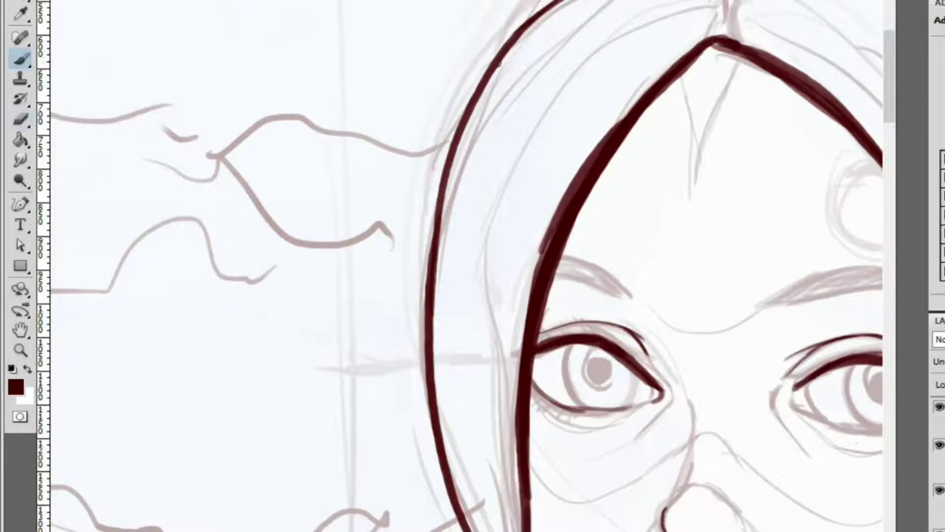
Ink the hair lock that curves from the left outer contour over to the centre parting
{"action": "key", "text": "z"}
{"action": "left_click", "coordinate": [589, 52]}
{"action": "key", "text": "b"}
{"action": "left_click_drag", "start_coordinate": [323, 86], "coordinate": [428, 184]}
Ink the outer contour of the crown from the left side toward the top of the head, undoing unsatisfactory strokes
{"action": "key", "text": "z"}
{"action": "left_click", "coordinate": [424, 184], "text": "alt"}
{"action": "left_click", "coordinate": [350, 159]}
{"action": "key", "text": "b"}
{"action": "mouse_move", "coordinate": [185, 312]}
{"action": "left_mouse_down"}
{"action": "mouse_move", "coordinate": [401, 59]}
{"action": "mouse_move", "coordinate": [805, 8]}
{"action": "left_mouse_up"}
{"action": "key", "text": "ctrl+z"}
{"action": "mouse_move", "coordinate": [163, 337]}
{"action": "left_mouse_down"}
{"action": "mouse_move", "coordinate": [480, 19]}
{"action": "mouse_move", "coordinate": [547, 2]}
{"action": "left_mouse_up"}
{"action": "key", "text": "ctrl+z"}
{"action": "key", "text": "ctrl+z"}
{"action": "left_click_drag", "start_coordinate": [191, 297], "coordinate": [569, 2]}
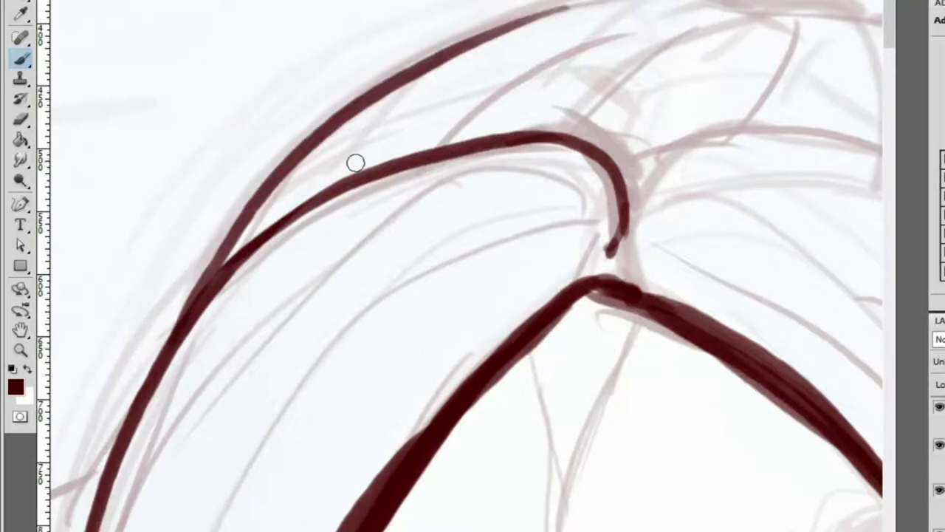
Try filling the right eyebrow with thick dark red strokes and undo them
{"action": "key", "text": "z"}
{"action": "left_click", "coordinate": [595, 23], "text": "alt"}
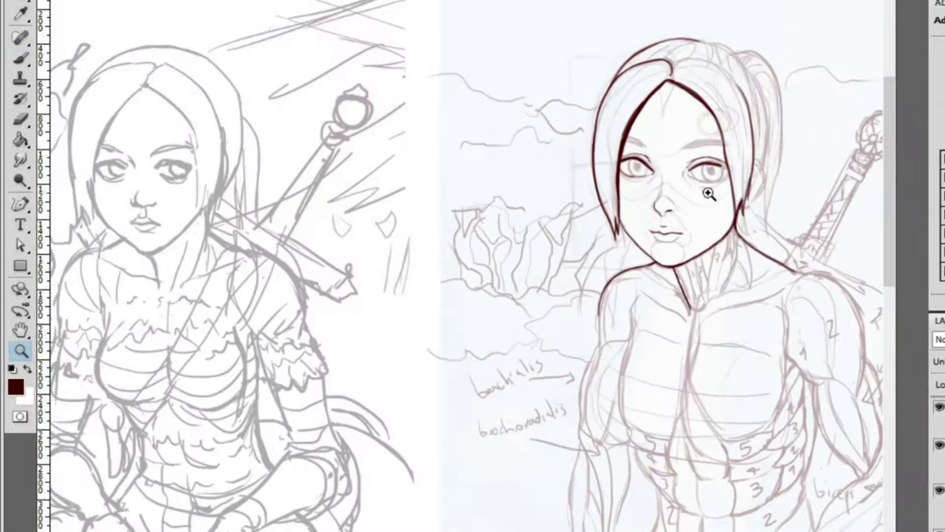
{"action": "left_click", "coordinate": [698, 177]}
{"action": "left_click", "coordinate": [602, 13]}
{"action": "key", "text": "b"}
{"action": "left_click_drag", "start_coordinate": [530, 41], "coordinate": [669, 1]}
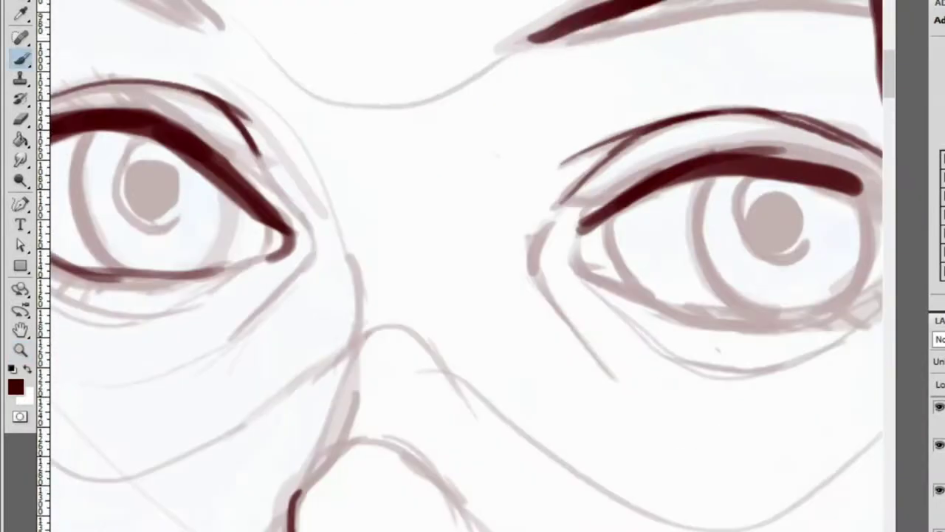
{"action": "mouse_move", "coordinate": [547, 39]}
{"action": "left_mouse_down"}
{"action": "mouse_move", "coordinate": [585, 12]}
{"action": "mouse_move", "coordinate": [600, 20]}
{"action": "mouse_move", "coordinate": [565, 28]}
{"action": "mouse_move", "coordinate": [611, 9]}
{"action": "left_mouse_up"}
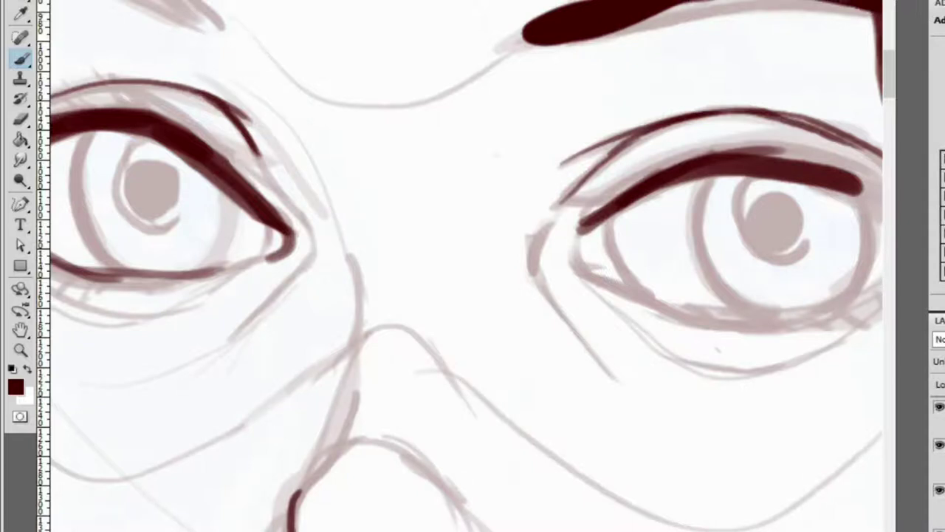
{"action": "key", "text": "z"}
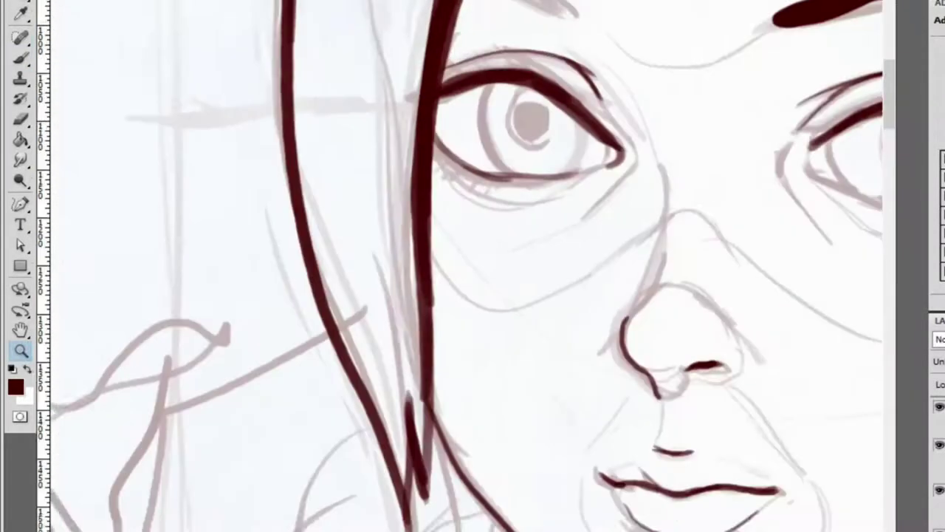
{"action": "left_click_drag", "start_coordinate": [749, 17], "coordinate": [563, 74]}
{"action": "key", "text": "b"}
{"action": "key", "text": "ctrl+alt+z"}
{"action": "key", "text": "ctrl+alt+z"}
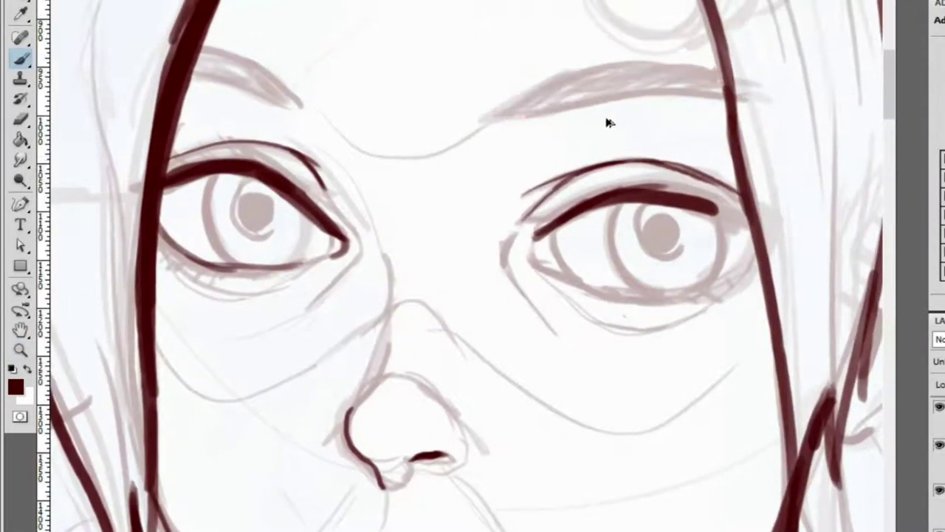
Ink the right eyebrow with overlapping strokes from its inner end to the hair strand
{"action": "scroll", "coordinate": [598, 105], "scroll_direction": "up", "scroll_amount": 2}
{"action": "mouse_move", "coordinate": [521, 112]}
{"action": "left_mouse_down"}
{"action": "mouse_move", "coordinate": [510, 101]}
{"action": "mouse_move", "coordinate": [643, 71]}
{"action": "mouse_move", "coordinate": [647, 85]}
{"action": "mouse_move", "coordinate": [619, 86]}
{"action": "mouse_move", "coordinate": [732, 61]}
{"action": "left_mouse_up"}
{"action": "key", "text": "ctrl+alt+z"}
{"action": "left_click_drag", "start_coordinate": [554, 96], "coordinate": [775, 80]}
{"action": "left_click_drag", "start_coordinate": [665, 89], "coordinate": [808, 74]}
{"action": "left_click_drag", "start_coordinate": [742, 81], "coordinate": [812, 74]}
{"action": "key", "text": "z"}
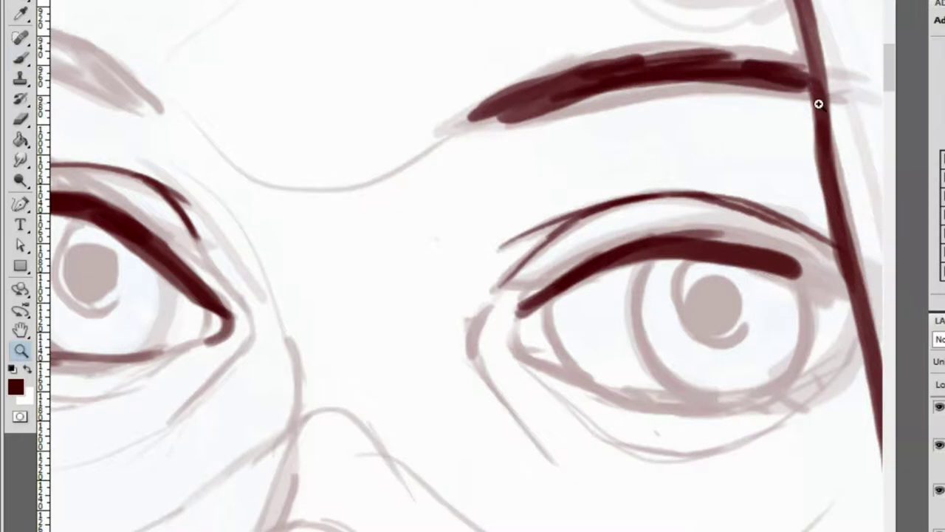
Ink the left eyebrow with short overlapping strokes from its inner end to the hair strand
{"action": "scroll", "coordinate": [825, 104], "scroll_direction": "down", "scroll_amount": 5}
{"action": "scroll", "coordinate": [696, 76], "scroll_direction": "up", "scroll_amount": 4}
{"action": "key", "text": "b"}
{"action": "left_click_drag", "start_coordinate": [650, 144], "coordinate": [676, 170]}
{"action": "mouse_move", "coordinate": [590, 134]}
{"action": "left_mouse_down"}
{"action": "mouse_move", "coordinate": [635, 144]}
{"action": "mouse_move", "coordinate": [546, 127]}
{"action": "left_mouse_up"}
{"action": "left_click_drag", "start_coordinate": [624, 139], "coordinate": [528, 118]}
Extend and thicken the right eye's upper lash line outward to the hair strand, undoing and redrawing the stroke
{"action": "key", "text": "z"}
{"action": "scroll", "coordinate": [677, 177], "scroll_direction": "down", "scroll_amount": 4}
{"action": "scroll", "coordinate": [840, 243], "scroll_direction": "down", "scroll_amount": 2}
{"action": "scroll", "coordinate": [839, 243], "scroll_direction": "up", "scroll_amount": 5}
{"action": "scroll", "coordinate": [760, 239], "scroll_direction": "up", "scroll_amount": 3}
{"action": "key", "text": "b"}
{"action": "mouse_move", "coordinate": [628, 104]}
{"action": "left_mouse_down"}
{"action": "mouse_move", "coordinate": [800, 150]}
{"action": "mouse_move", "coordinate": [839, 186]}
{"action": "left_mouse_up"}
{"action": "key", "text": "ctrl+z"}
{"action": "left_click_drag", "start_coordinate": [591, 106], "coordinate": [833, 183]}
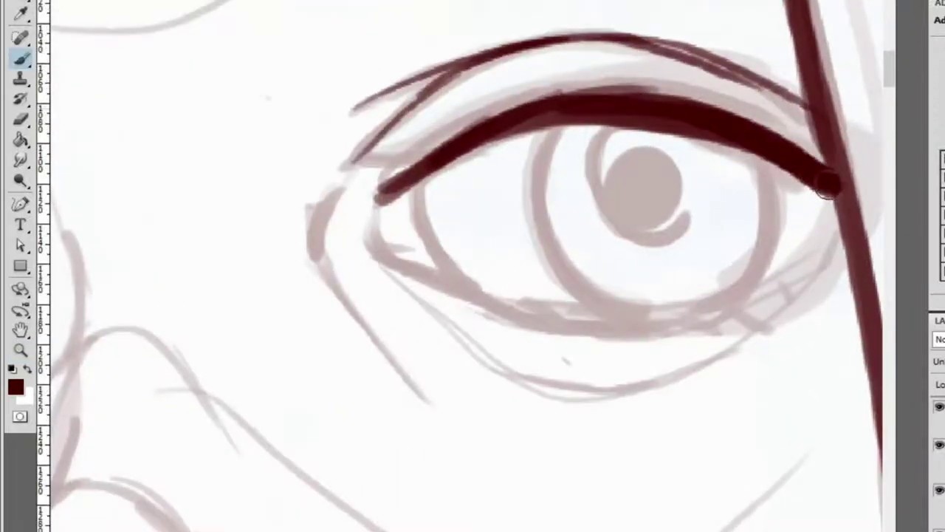
{"action": "key", "text": "ctrl+z"}
{"action": "left_click_drag", "start_coordinate": [591, 99], "coordinate": [842, 168]}
{"action": "left_click_drag", "start_coordinate": [635, 118], "coordinate": [842, 176]}
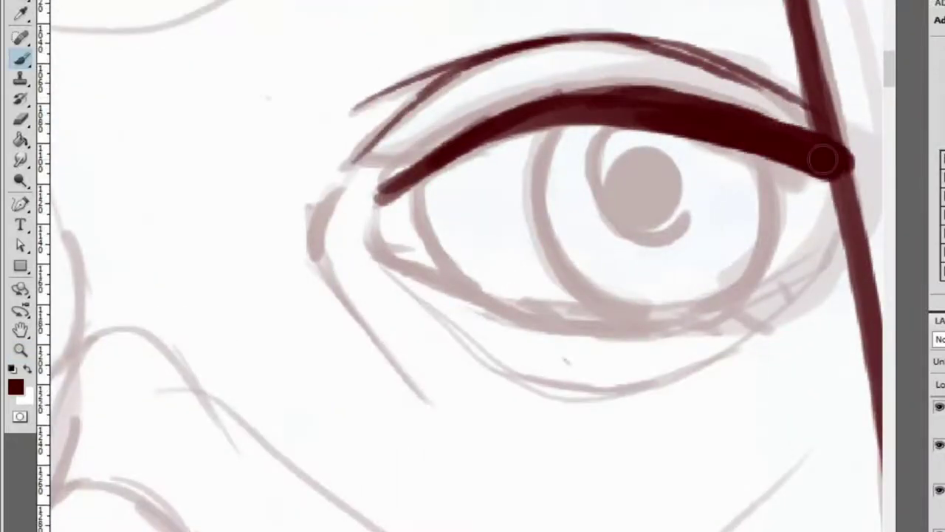
Ink the right eye's lower lid from the outer corner to below the iris and undo the extra inner stroke
{"action": "key", "text": "z"}
{"action": "scroll", "coordinate": [788, 151], "scroll_direction": "down", "scroll_amount": 2}
{"action": "scroll", "coordinate": [739, 154], "scroll_direction": "up", "scroll_amount": 1}
{"action": "key", "text": "b"}
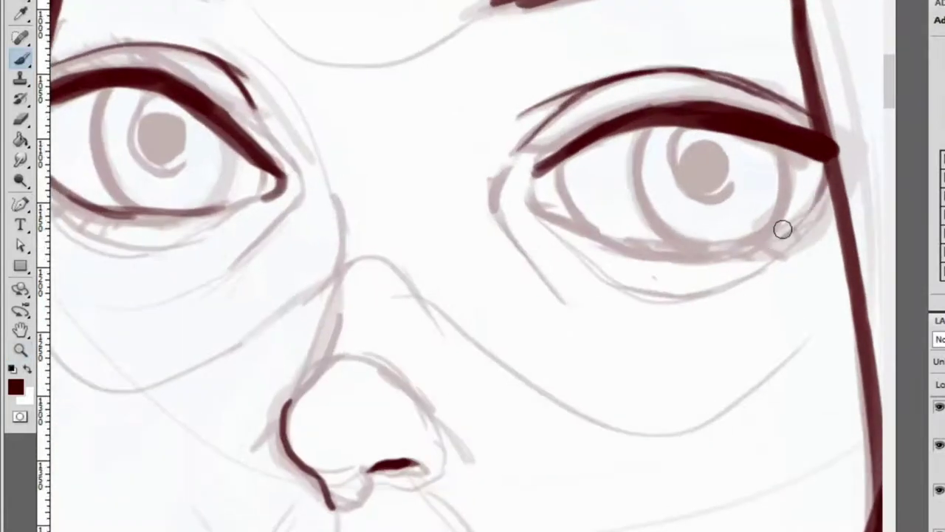
{"action": "left_click_drag", "start_coordinate": [622, 234], "coordinate": [818, 190]}
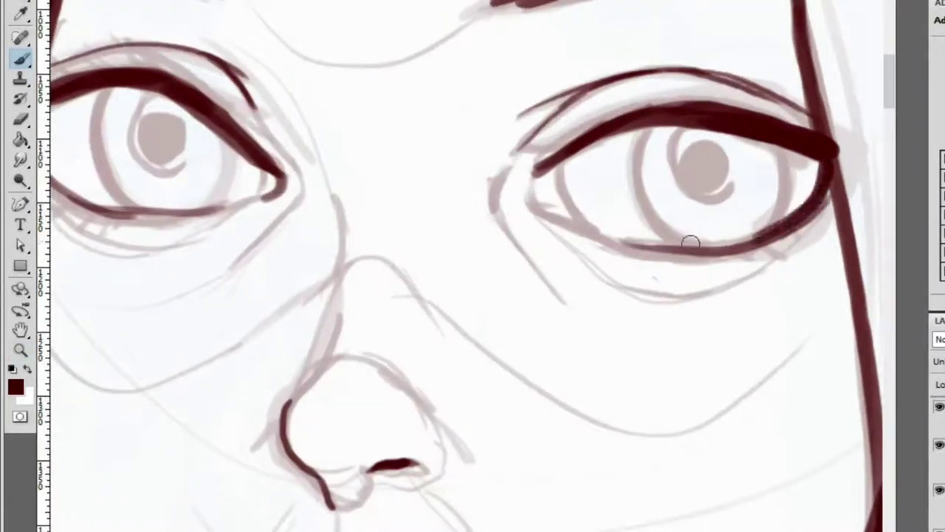
{"action": "left_click_drag", "start_coordinate": [637, 244], "coordinate": [595, 232]}
{"action": "key", "text": "ctrl+z"}
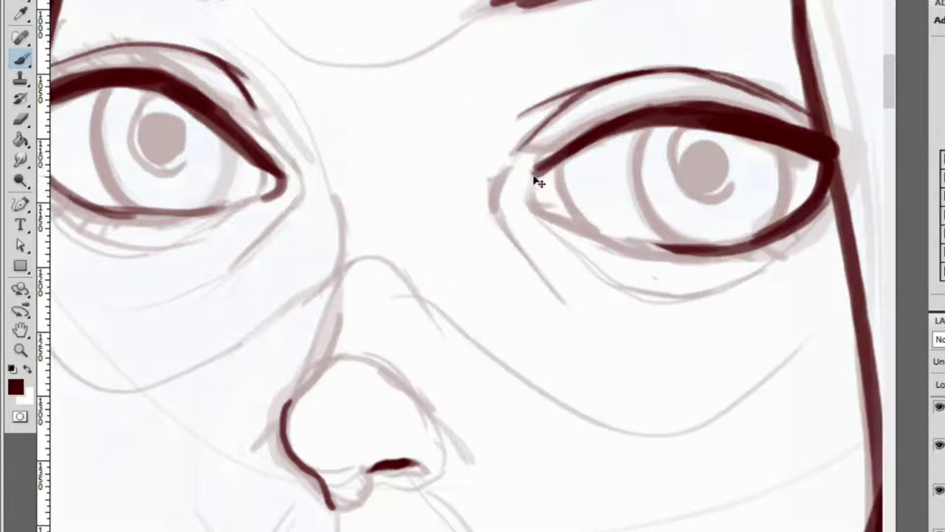
Check the inked head within the whole canvas and show the layer with the anatomy reference images
{"action": "key", "text": "z"}
{"action": "scroll", "coordinate": [650, 268], "scroll_direction": "down", "scroll_amount": 3}
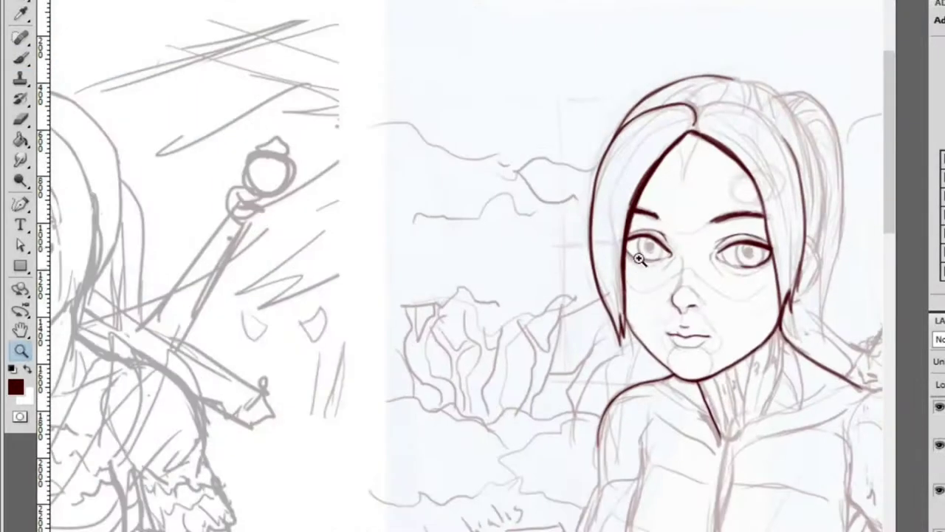
{"action": "scroll", "coordinate": [700, 133], "scroll_direction": "up", "scroll_amount": 1}
{"action": "scroll", "coordinate": [788, 236], "scroll_direction": "up", "scroll_amount": 1}
{"action": "scroll", "coordinate": [788, 237], "scroll_direction": "down", "scroll_amount": 3}
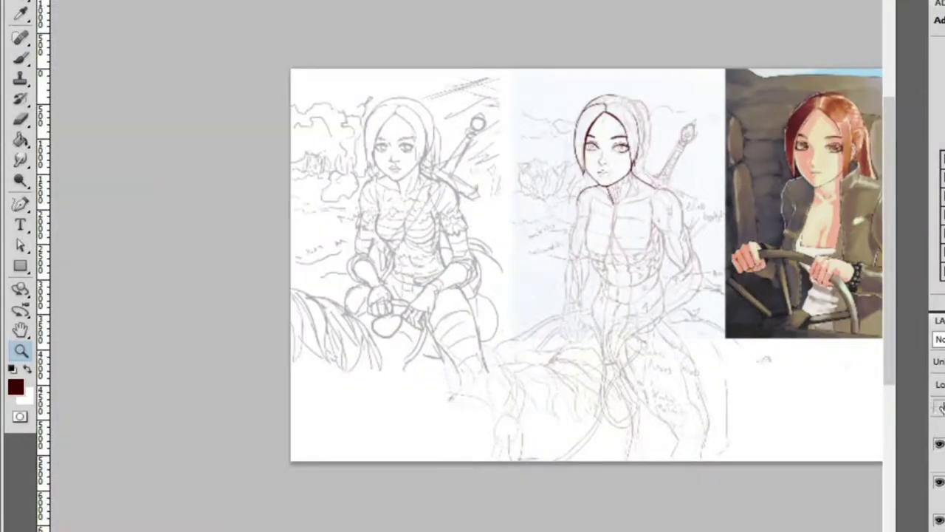
{"action": "left_click", "coordinate": [940, 405]}
Examine the eye and nose area on the facial muscle reference and on the grey muscle head
{"action": "scroll", "coordinate": [566, 118], "scroll_direction": "up", "scroll_amount": 3}
{"action": "scroll", "coordinate": [411, 244], "scroll_direction": "up", "scroll_amount": 2}
{"action": "scroll", "coordinate": [456, 166], "scroll_direction": "up", "scroll_amount": 2}
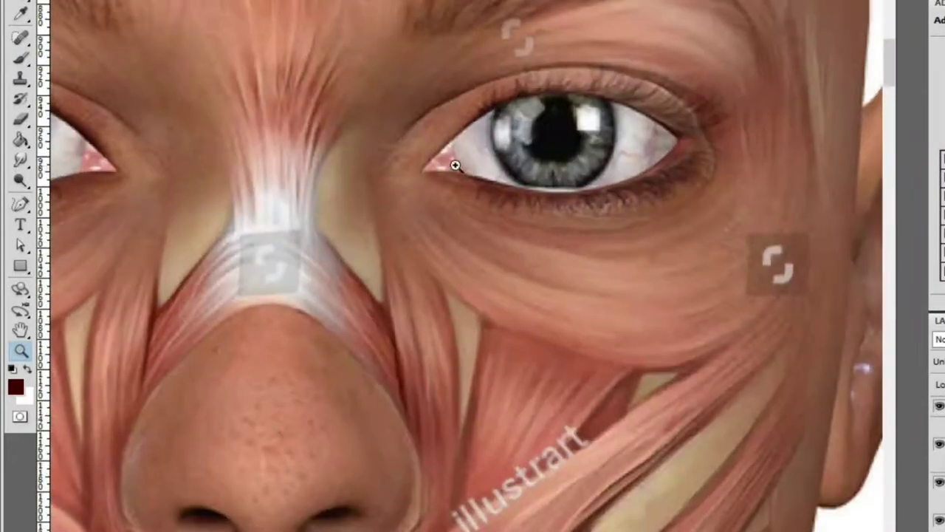
{"action": "scroll", "coordinate": [513, 188], "scroll_direction": "down", "scroll_amount": 2}
{"action": "scroll", "coordinate": [517, 195], "scroll_direction": "right", "scroll_amount": 5}
{"action": "scroll", "coordinate": [582, 202], "scroll_direction": "up", "scroll_amount": 2}
{"action": "scroll", "coordinate": [721, 196], "scroll_direction": "up", "scroll_amount": 2}
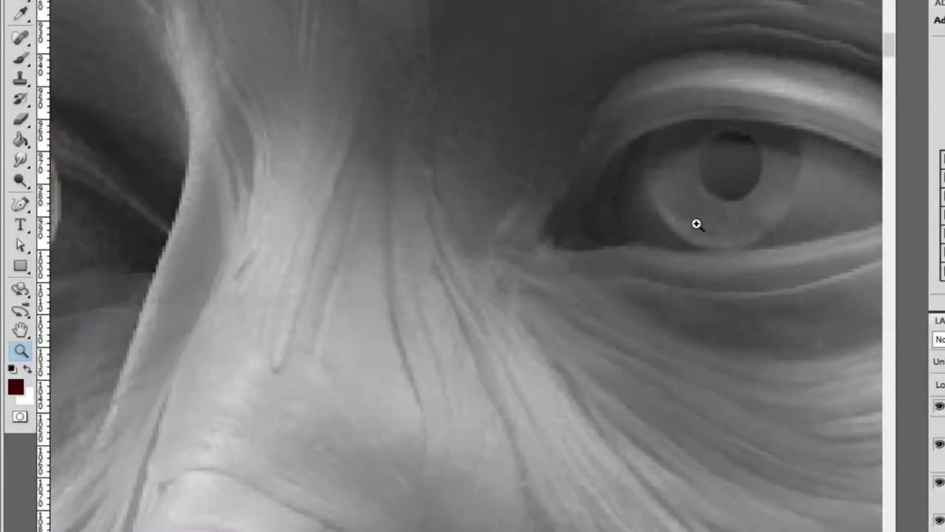
Examine both eyes up close in the marked portrait photo to study the lids and lashes
{"action": "scroll", "coordinate": [664, 232], "scroll_direction": "down", "scroll_amount": 2}
{"action": "scroll", "coordinate": [453, 211], "scroll_direction": "right", "scroll_amount": 5}
{"action": "scroll", "coordinate": [513, 192], "scroll_direction": "right", "scroll_amount": 6}
{"action": "scroll", "coordinate": [685, 181], "scroll_direction": "down", "scroll_amount": 3}
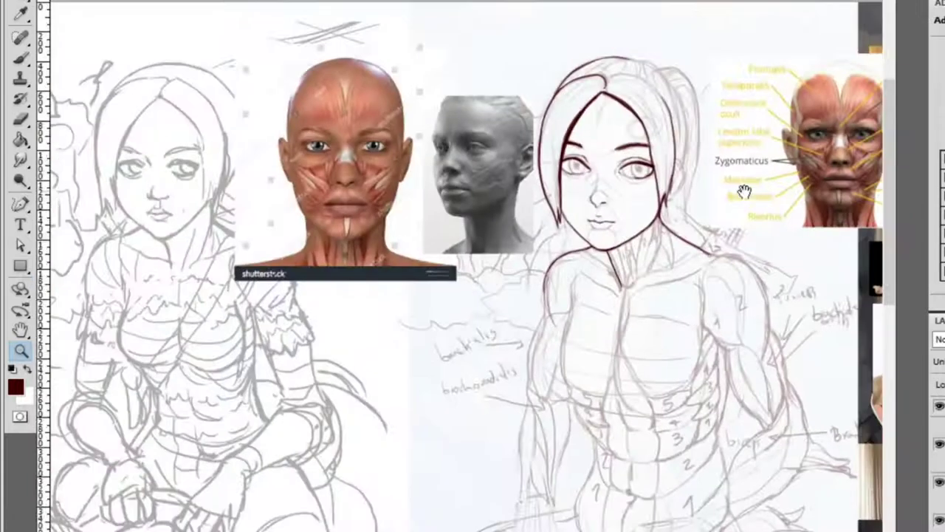
{"action": "scroll", "coordinate": [685, 180], "scroll_direction": "right", "scroll_amount": 6}
{"action": "scroll", "coordinate": [850, 173], "scroll_direction": "up", "scroll_amount": 5}
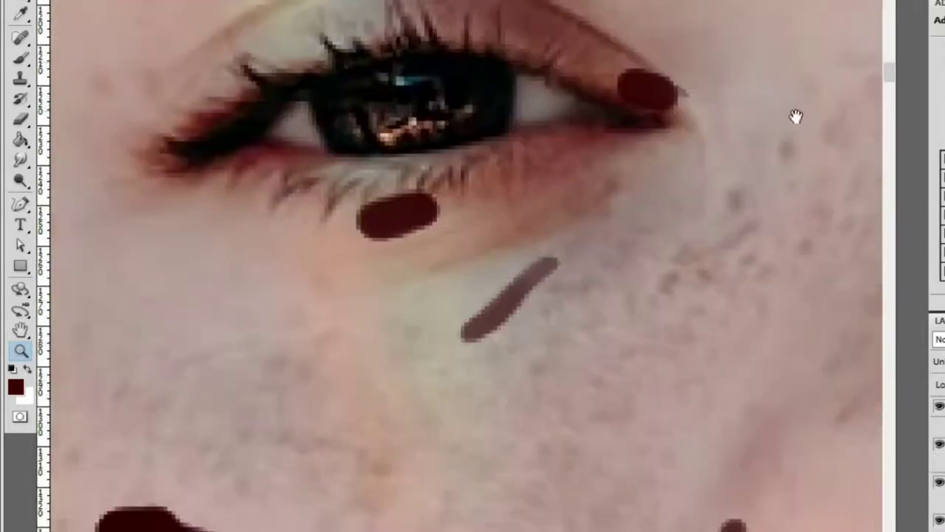
{"action": "scroll", "coordinate": [807, 111], "scroll_direction": "down", "scroll_amount": 3}
{"action": "scroll", "coordinate": [584, 217], "scroll_direction": "right", "scroll_amount": 1}
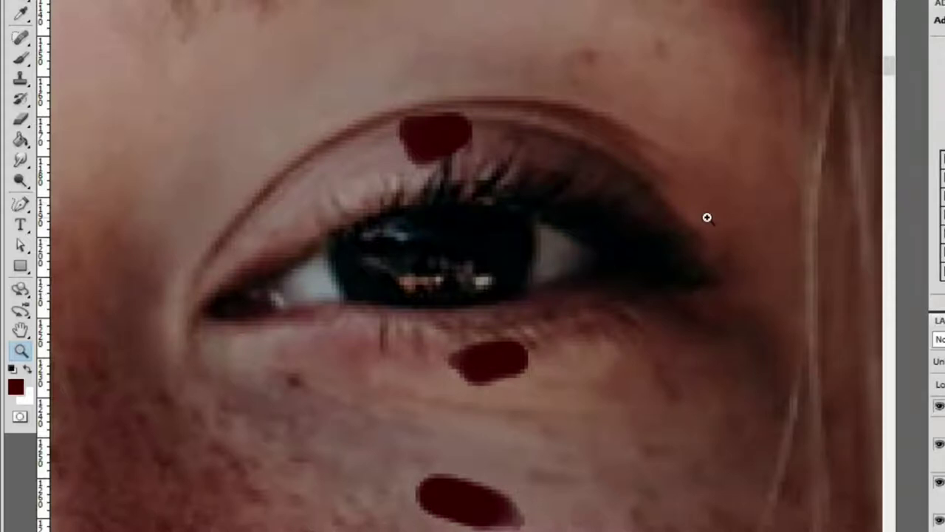
Hide the layer with the painted reference picture of the red-haired woman
{"action": "scroll", "coordinate": [691, 222], "scroll_direction": "down", "scroll_amount": 5}
{"action": "left_click", "coordinate": [938, 443]}
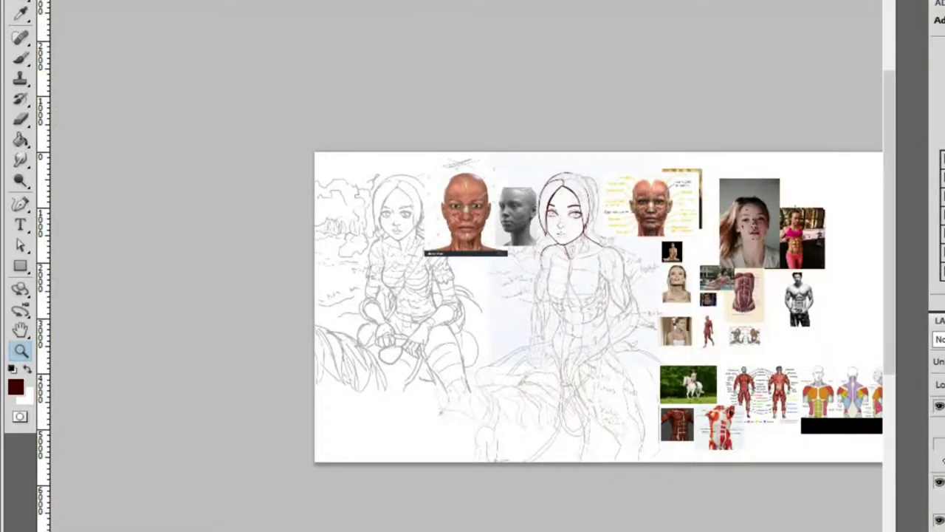
Show the painted picture of the red-haired woman and hide the layer with the anatomy reference images
{"action": "left_click", "coordinate": [939, 444]}
{"action": "left_click", "coordinate": [663, 232]}
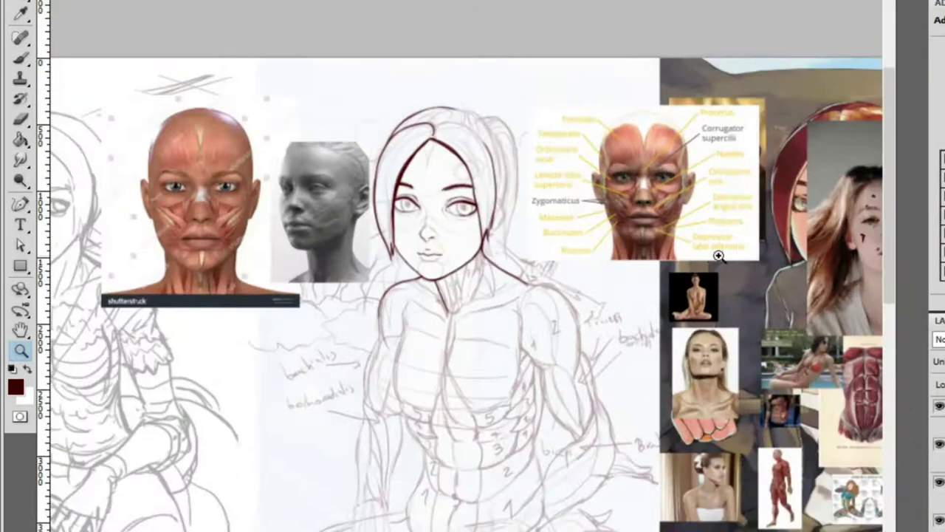
{"action": "left_click", "coordinate": [939, 443]}
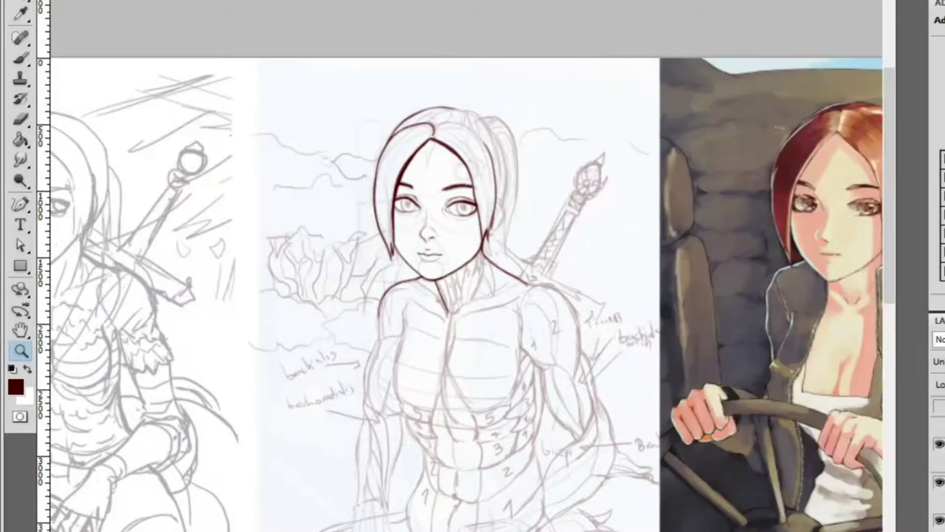
Try inking the tear duct curve at the inner corner of the character's left eye
{"action": "left_click", "coordinate": [497, 202]}
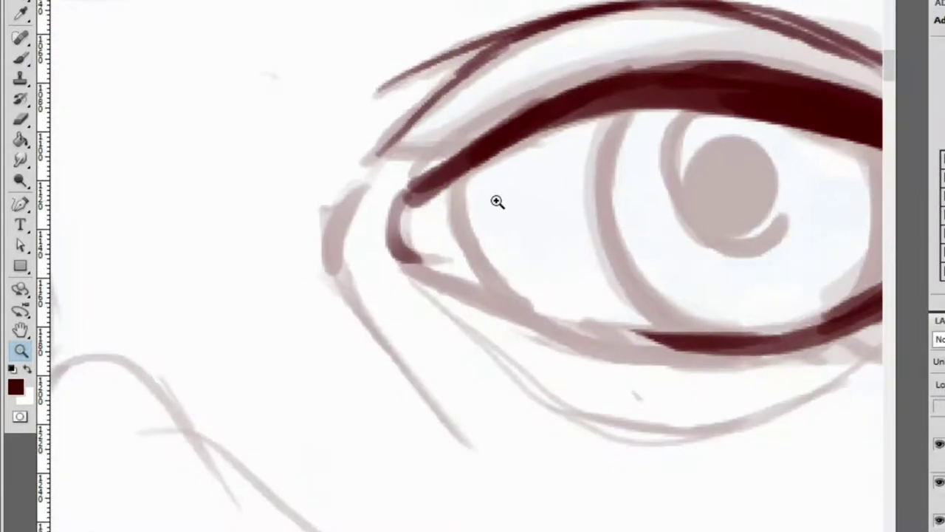
{"action": "key", "text": "b"}
{"action": "left_click_drag", "start_coordinate": [432, 169], "coordinate": [401, 226]}
{"action": "key", "text": "ctrl+z"}
{"action": "mouse_move", "coordinate": [453, 180]}
{"action": "left_mouse_down"}
{"action": "mouse_move", "coordinate": [436, 255]}
{"action": "mouse_move", "coordinate": [528, 288]}
{"action": "left_mouse_up"}
{"action": "left_click_drag", "start_coordinate": [384, 218], "coordinate": [498, 236]}
{"action": "key", "text": "ctrl+z"}
{"action": "key", "text": "e"}
{"action": "key", "text": "ctrl+alt+z"}
{"action": "key", "text": "b"}
Ink the lower lid of the character's left eye as a continuous line from the inner to the outer corner
{"action": "mouse_move", "coordinate": [392, 246]}
{"action": "left_mouse_down"}
{"action": "mouse_move", "coordinate": [477, 270]}
{"action": "mouse_move", "coordinate": [667, 365]}
{"action": "left_mouse_up"}
{"action": "key", "text": "e"}
{"action": "key", "text": "b"}
{"action": "left_click_drag", "start_coordinate": [561, 332], "coordinate": [881, 336]}
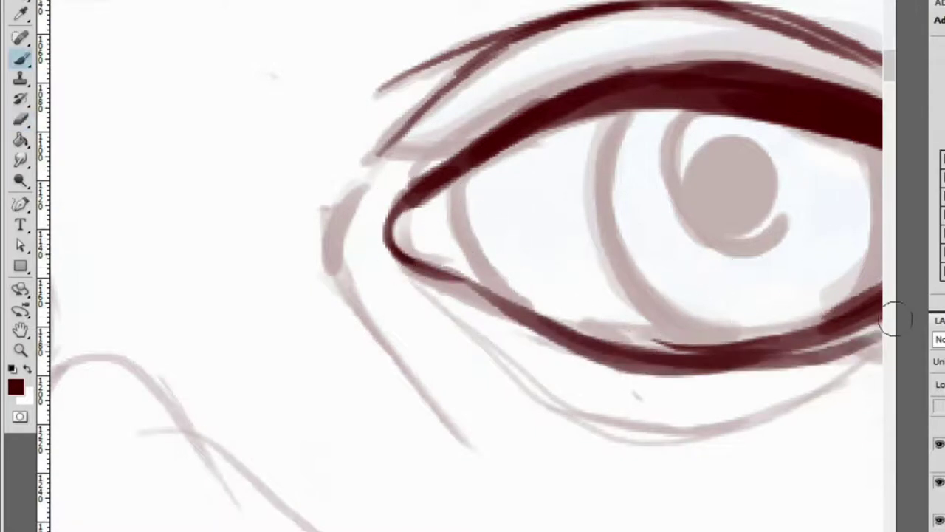
{"action": "mouse_move", "coordinate": [395, 221]}
{"action": "left_mouse_down"}
{"action": "mouse_move", "coordinate": [492, 262]}
{"action": "mouse_move", "coordinate": [515, 297]}
{"action": "mouse_move", "coordinate": [481, 246]}
{"action": "mouse_move", "coordinate": [844, 310]}
{"action": "left_mouse_up"}
{"action": "key", "text": "ctrl+z"}
{"action": "left_click_drag", "start_coordinate": [651, 298], "coordinate": [569, 253]}
{"action": "scroll", "coordinate": [570, 253], "scroll_direction": "down", "scroll_amount": 5}
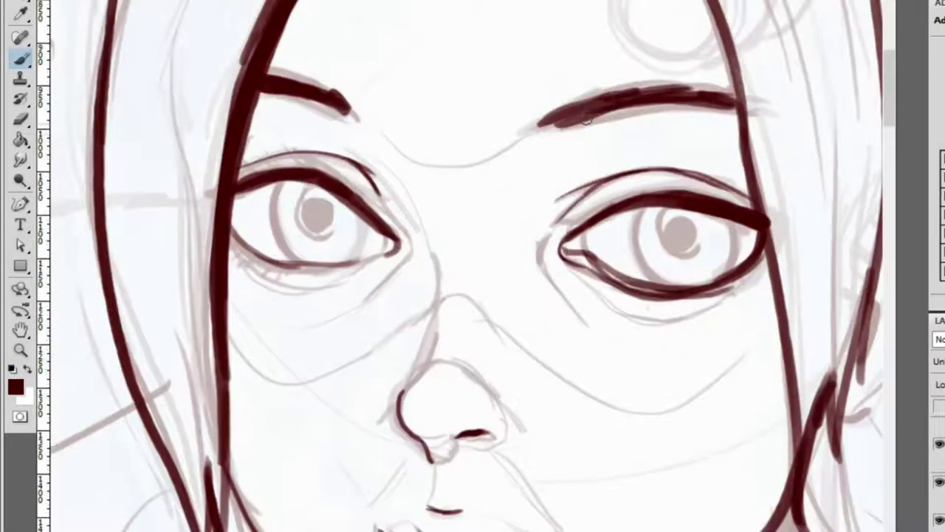
Ink the tear duct and a second line along the lower lid of the character's right eye
{"action": "scroll", "coordinate": [274, 259], "scroll_direction": "up", "scroll_amount": 4}
{"action": "mouse_move", "coordinate": [236, 196]}
{"action": "left_mouse_down"}
{"action": "mouse_move", "coordinate": [450, 246]}
{"action": "mouse_move", "coordinate": [478, 232]}
{"action": "mouse_move", "coordinate": [432, 260]}
{"action": "left_mouse_up"}
{"action": "key", "text": "e"}
{"action": "mouse_move", "coordinate": [484, 236]}
{"action": "left_mouse_down"}
{"action": "mouse_move", "coordinate": [489, 217]}
{"action": "mouse_move", "coordinate": [497, 224]}
{"action": "mouse_move", "coordinate": [470, 249]}
{"action": "mouse_move", "coordinate": [509, 234]}
{"action": "left_mouse_up"}
{"action": "key", "text": "b"}
{"action": "key", "text": "e"}
{"action": "key", "text": "b"}
{"action": "left_click_drag", "start_coordinate": [475, 197], "coordinate": [506, 236]}
Ink the tear duct curve and the short line inside the inner corner of the character's left eye
{"action": "key", "text": "z"}
{"action": "left_click", "coordinate": [517, 230], "text": "alt"}
{"action": "left_click", "coordinate": [645, 211]}
{"action": "key", "text": "b"}
{"action": "left_click_drag", "start_coordinate": [602, 173], "coordinate": [633, 222]}
{"action": "left_click_drag", "start_coordinate": [555, 210], "coordinate": [624, 221]}
{"action": "key", "text": "ctrl+z"}
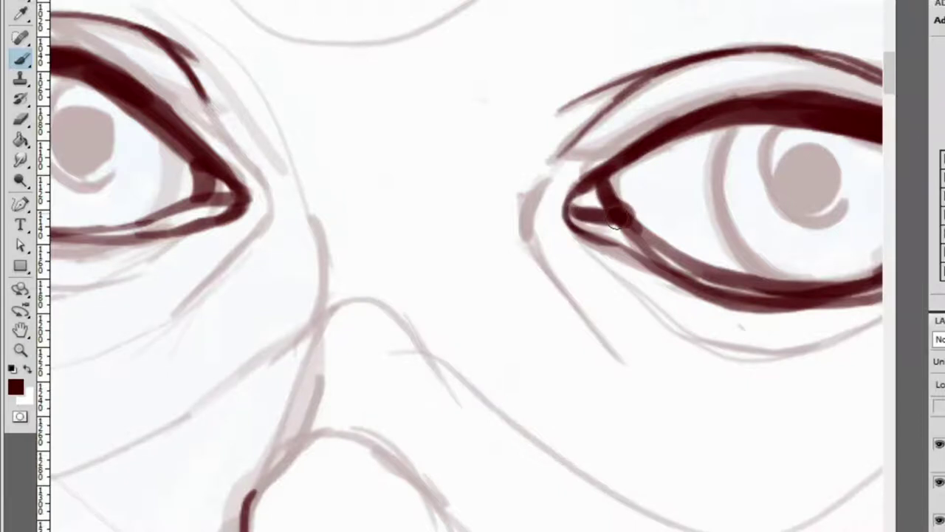
Erase the overlapping ink along the lower lid of the character's right eye with a smaller eraser
{"action": "key", "text": "z"}
{"action": "left_click", "coordinate": [606, 209], "text": "alt"}
{"action": "left_click", "coordinate": [452, 229]}
{"action": "key", "text": "e"}
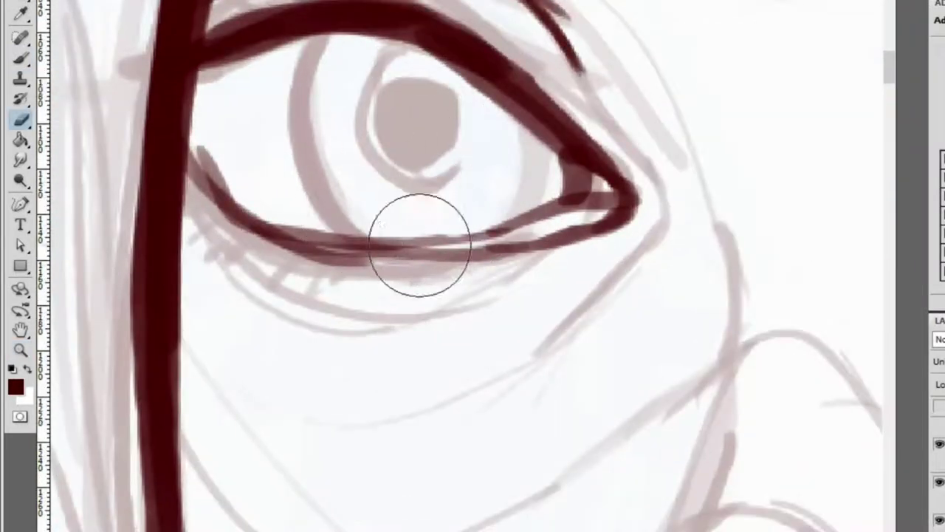
{"action": "key", "text": "bracketleft"}
{"action": "key", "text": "bracketleft"}
{"action": "key", "text": "bracketleft"}
{"action": "key", "text": "bracketleft"}
{"action": "left_click_drag", "start_coordinate": [301, 226], "coordinate": [458, 235]}
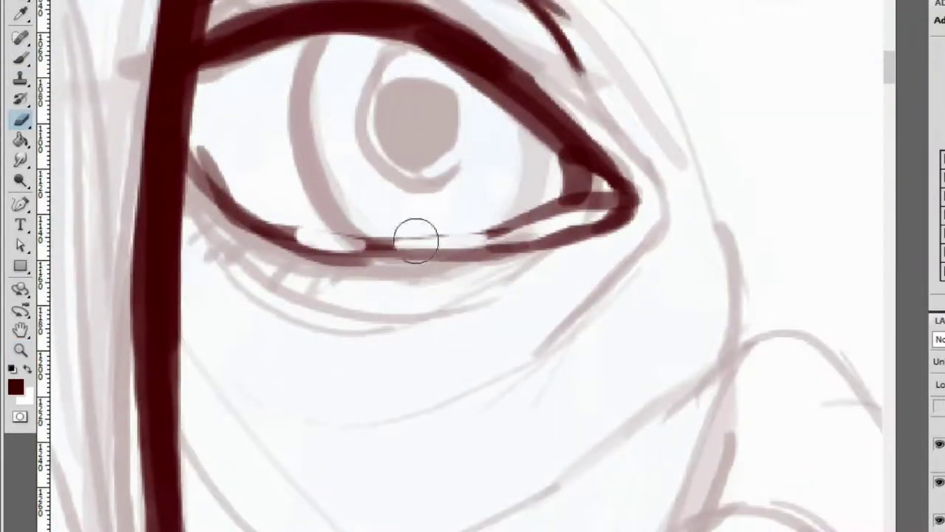
{"action": "key", "text": "ctrl+z"}
{"action": "key", "text": "ctrl+z"}
{"action": "key", "text": "ctrl+z"}
{"action": "mouse_move", "coordinate": [283, 233]}
{"action": "left_mouse_down"}
{"action": "mouse_move", "coordinate": [553, 228]}
{"action": "mouse_move", "coordinate": [579, 216]}
{"action": "left_mouse_up"}
Redraw the thin double line of the right eye's lower lid
{"action": "key", "text": "b"}
{"action": "mouse_move", "coordinate": [302, 251]}
{"action": "left_mouse_down"}
{"action": "mouse_move", "coordinate": [501, 246]}
{"action": "mouse_move", "coordinate": [560, 230]}
{"action": "left_mouse_up"}
{"action": "mouse_move", "coordinate": [290, 230]}
{"action": "left_mouse_down"}
{"action": "mouse_move", "coordinate": [565, 216]}
{"action": "mouse_move", "coordinate": [336, 238]}
{"action": "mouse_move", "coordinate": [545, 214]}
{"action": "left_mouse_up"}
{"action": "key", "text": "ctrl+z"}
Show the anatomy reference layer and examine the lid structure of the eye on the grey muscle head
{"action": "key", "text": "z"}
{"action": "left_click", "coordinate": [590, 226], "text": "alt"}
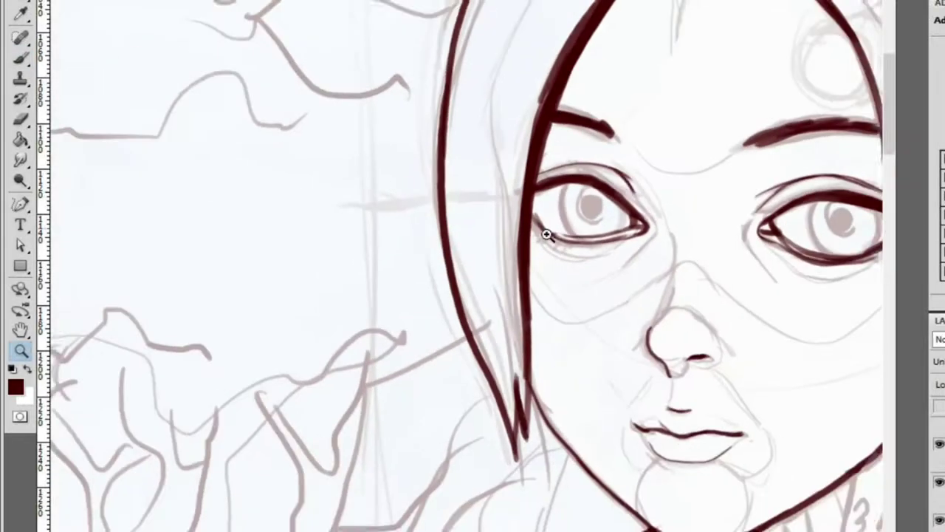
{"action": "left_click_drag", "start_coordinate": [671, 194], "coordinate": [597, 204]}
{"action": "left_click", "coordinate": [585, 165], "text": "alt"}
{"action": "left_click", "coordinate": [584, 165], "text": "alt"}
{"action": "left_click", "coordinate": [939, 405]}
{"action": "left_click", "coordinate": [347, 197]}
{"action": "left_click", "coordinate": [451, 150]}
{"action": "left_click_drag", "start_coordinate": [650, 413], "coordinate": [628, 378]}
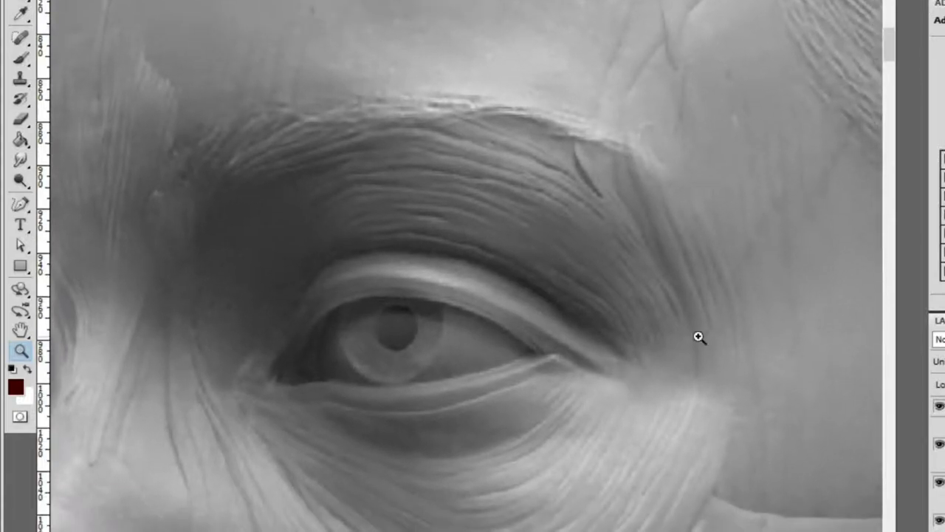
{"action": "left_click", "coordinate": [580, 281], "text": "alt"}
{"action": "left_click", "coordinate": [495, 302]}
Compare the inked lower lid of the character's right eye with the eye of the grey muscle head
{"action": "left_click", "coordinate": [559, 234]}
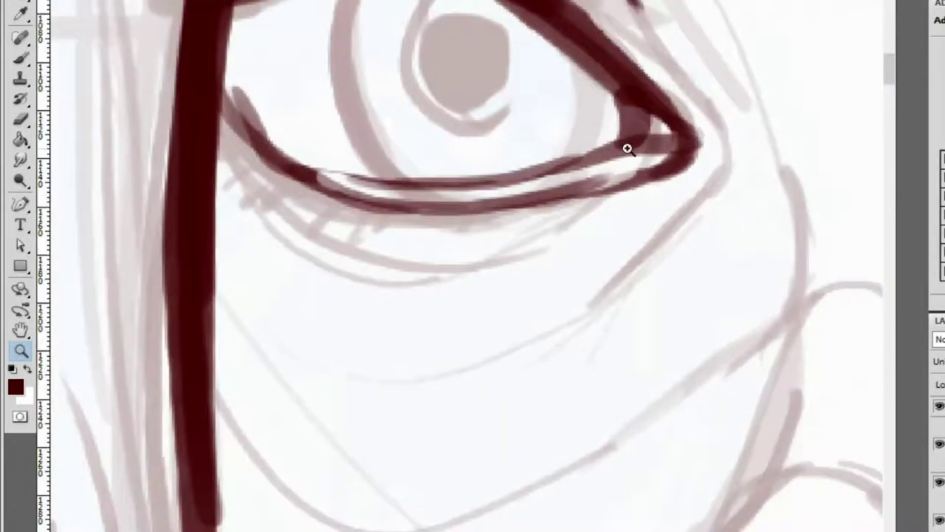
{"action": "key", "text": "b"}
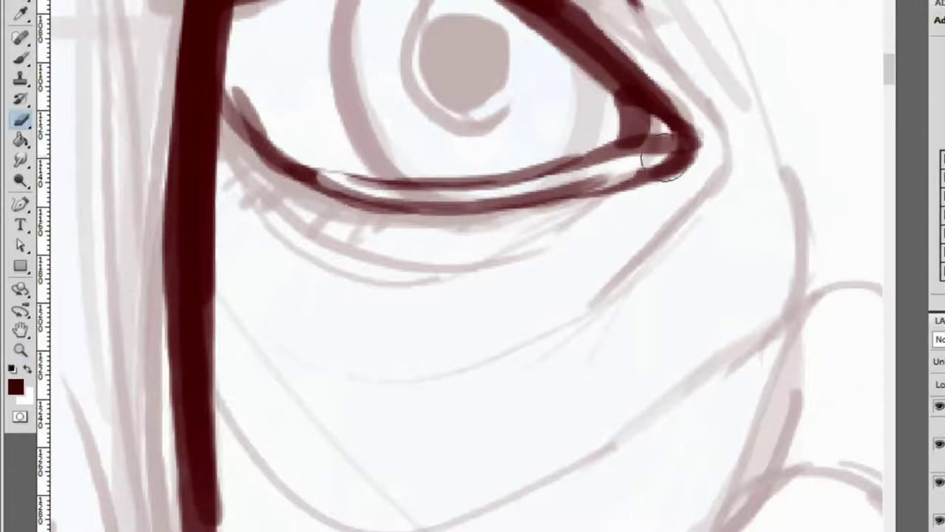
{"action": "left_click", "coordinate": [574, 190], "text": "alt"}
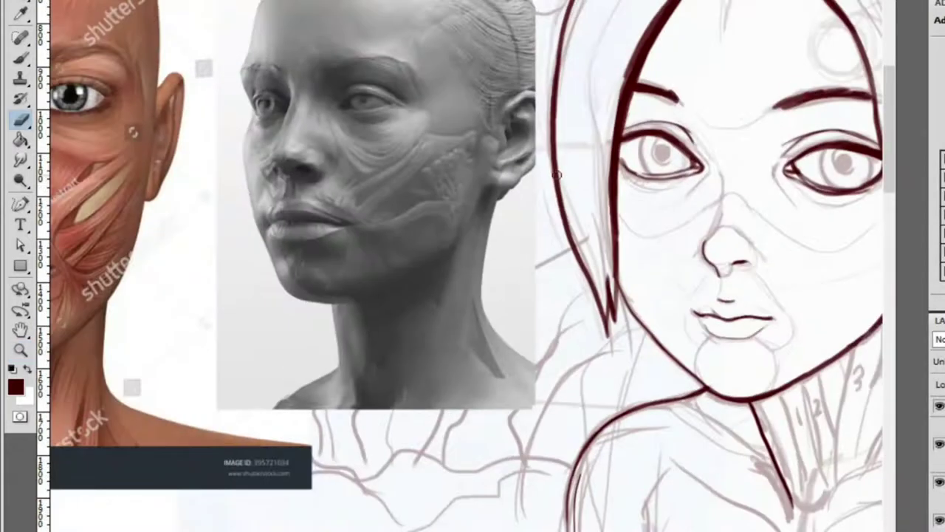
{"action": "left_click", "coordinate": [381, 115]}
{"action": "left_click", "coordinate": [380, 114], "text": "alt"}
{"action": "left_click", "coordinate": [549, 249]}
{"action": "scroll", "coordinate": [576, 258], "scroll_direction": "right", "scroll_amount": 3}
{"action": "left_click", "coordinate": [597, 271], "text": "alt"}
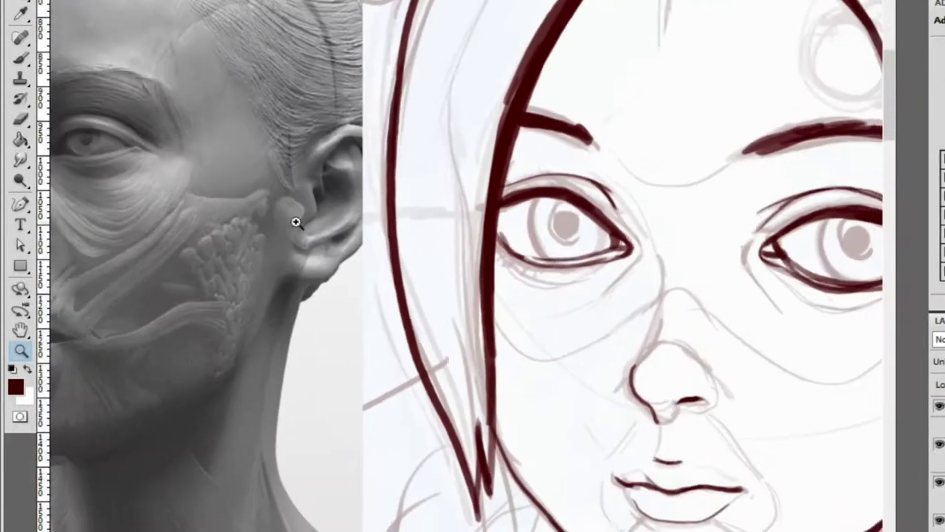
Erase the lower edge of the right eye's lower lid and redraw it further below the rim line
{"action": "left_click", "coordinate": [576, 237]}
{"action": "key", "text": "b"}
{"action": "mouse_move", "coordinate": [361, 190]}
{"action": "left_mouse_down"}
{"action": "mouse_move", "coordinate": [393, 250]}
{"action": "mouse_move", "coordinate": [575, 292]}
{"action": "mouse_move", "coordinate": [452, 251]}
{"action": "mouse_move", "coordinate": [365, 206]}
{"action": "mouse_move", "coordinate": [441, 264]}
{"action": "mouse_move", "coordinate": [625, 295]}
{"action": "left_mouse_up"}
{"action": "key", "text": "b"}
{"action": "left_click_drag", "start_coordinate": [457, 300], "coordinate": [689, 273]}
{"action": "key", "text": "ctrl+z"}
{"action": "mouse_move", "coordinate": [437, 278]}
{"action": "left_mouse_down"}
{"action": "mouse_move", "coordinate": [558, 302]}
{"action": "mouse_move", "coordinate": [429, 273]}
{"action": "mouse_move", "coordinate": [526, 305]}
{"action": "mouse_move", "coordinate": [685, 263]}
{"action": "mouse_move", "coordinate": [640, 283]}
{"action": "mouse_move", "coordinate": [712, 253]}
{"action": "left_mouse_up"}
{"action": "key", "text": "ctrl+z"}
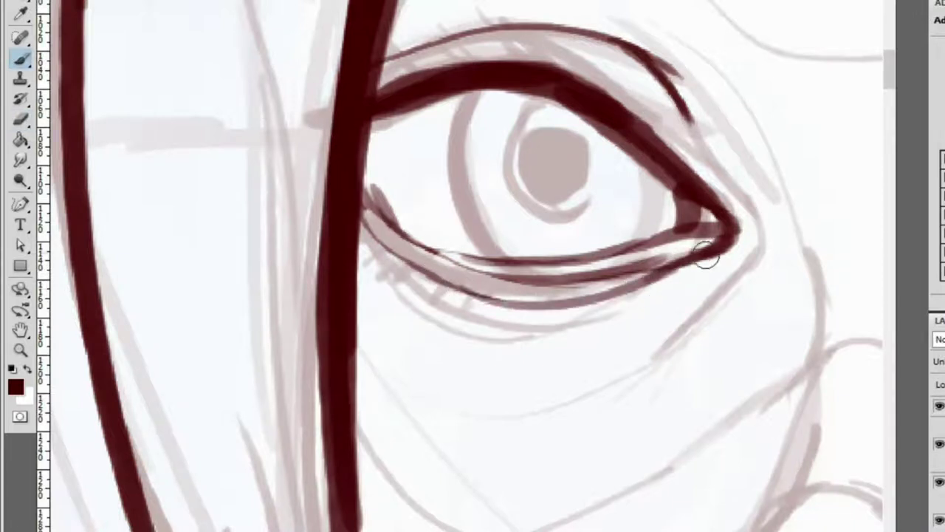
Rework the outer end of the right eye's lower lid where it meets the hair strand
{"action": "left_click_drag", "start_coordinate": [353, 191], "coordinate": [454, 243]}
{"action": "key", "text": "ctrl+z"}
{"action": "left_click_drag", "start_coordinate": [366, 189], "coordinate": [510, 251]}
{"action": "key", "text": "ctrl+z"}
{"action": "mouse_move", "coordinate": [363, 177]}
{"action": "left_mouse_down"}
{"action": "mouse_move", "coordinate": [429, 232]}
{"action": "mouse_move", "coordinate": [679, 260]}
{"action": "left_mouse_up"}
{"action": "key", "text": "ctrl+z"}
Erase the thick lower lid line of the character's left eye and ink a thin rim line in its place
{"action": "key", "text": "z"}
{"action": "left_click", "coordinate": [682, 279], "text": "alt"}
{"action": "left_click_drag", "start_coordinate": [872, 258], "coordinate": [574, 188]}
{"action": "key", "text": "b"}
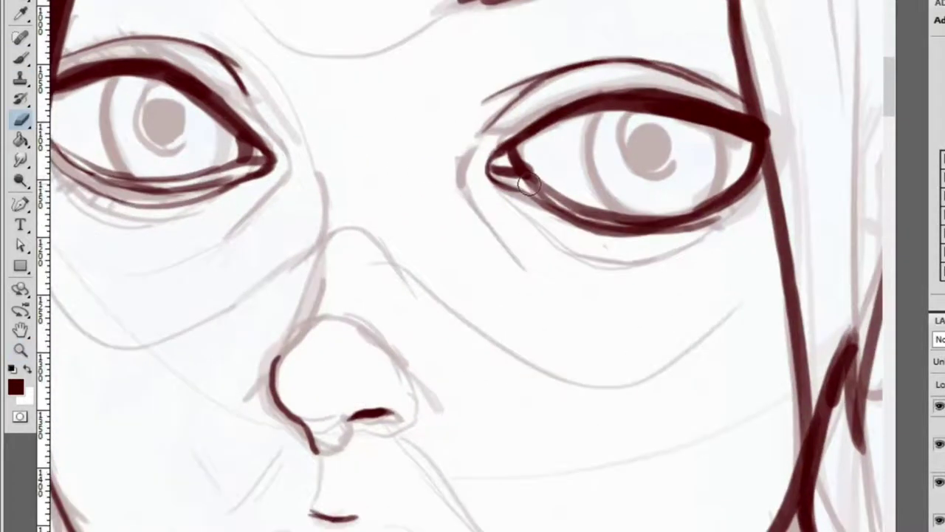
{"action": "key", "text": "ctrl+z"}
{"action": "key", "text": "b"}
{"action": "mouse_move", "coordinate": [544, 191]}
{"action": "left_mouse_down"}
{"action": "mouse_move", "coordinate": [597, 203]}
{"action": "mouse_move", "coordinate": [746, 177]}
{"action": "left_mouse_up"}
{"action": "key", "text": "e"}
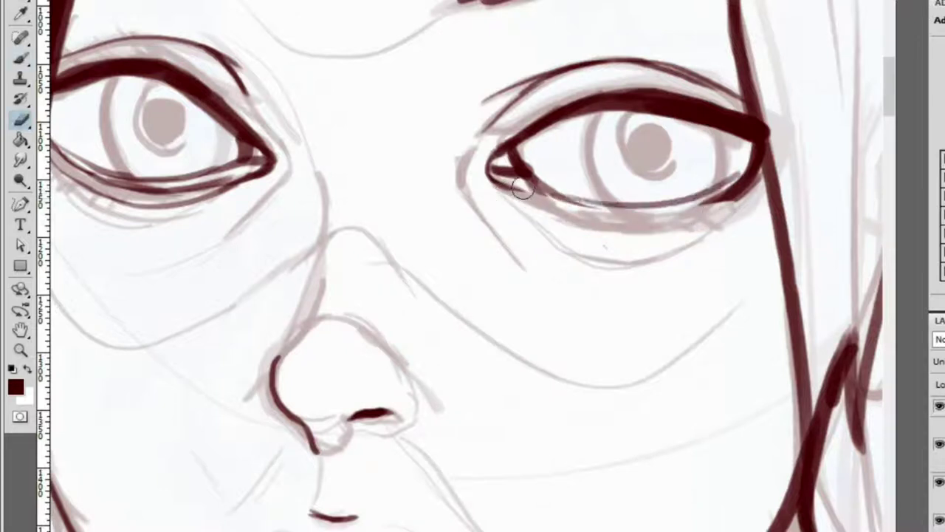
Ink a second line below the rim line to give the left eye's lower lid thickness
{"action": "key", "text": "b"}
{"action": "mouse_move", "coordinate": [492, 190]}
{"action": "left_mouse_down"}
{"action": "mouse_move", "coordinate": [608, 218]}
{"action": "mouse_move", "coordinate": [593, 194]}
{"action": "mouse_move", "coordinate": [520, 192]}
{"action": "mouse_move", "coordinate": [565, 212]}
{"action": "mouse_move", "coordinate": [504, 186]}
{"action": "mouse_move", "coordinate": [647, 212]}
{"action": "mouse_move", "coordinate": [700, 203]}
{"action": "mouse_move", "coordinate": [682, 209]}
{"action": "mouse_move", "coordinate": [743, 178]}
{"action": "left_mouse_up"}
{"action": "key", "text": "ctrl+z"}
{"action": "key", "text": "e"}
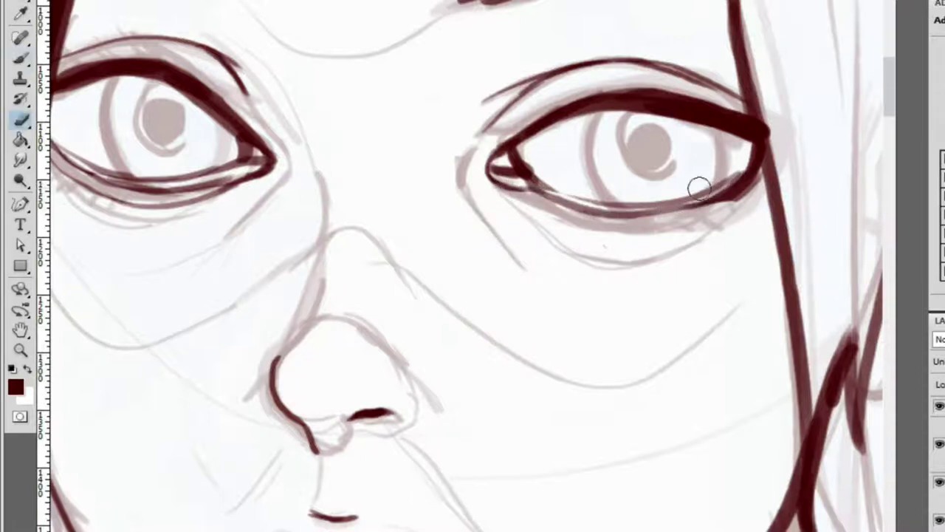
{"action": "key", "text": "b"}
{"action": "mouse_move", "coordinate": [594, 198]}
{"action": "left_mouse_down"}
{"action": "mouse_move", "coordinate": [726, 172]}
{"action": "mouse_move", "coordinate": [664, 199]}
{"action": "mouse_move", "coordinate": [726, 167]}
{"action": "left_mouse_up"}
{"action": "key", "text": "ctrl+z"}
{"action": "key", "text": "ctrl+z"}
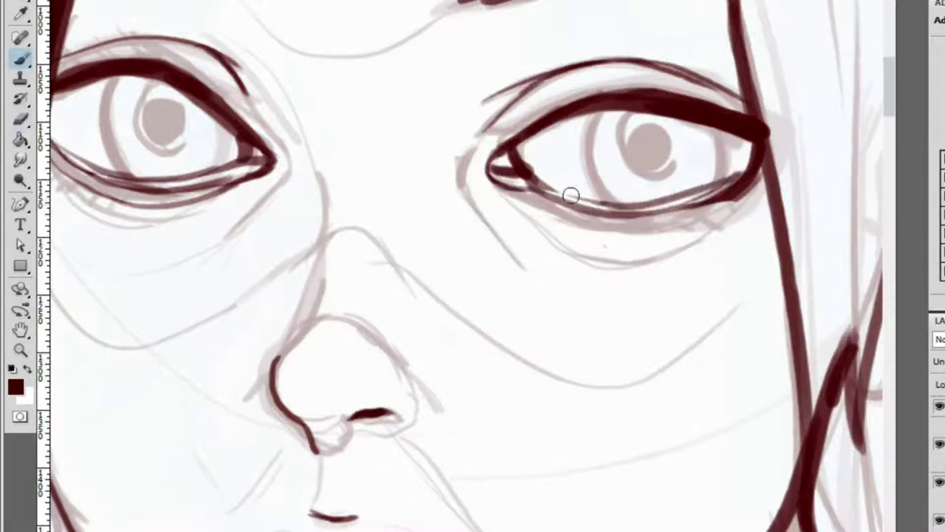
Ink the bottom contour of the left eye's lower lid and erase its stray ink
{"action": "mouse_move", "coordinate": [506, 195]}
{"action": "left_mouse_down"}
{"action": "mouse_move", "coordinate": [593, 225]}
{"action": "mouse_move", "coordinate": [712, 184]}
{"action": "left_mouse_up"}
{"action": "key", "text": "e"}
{"action": "mouse_move", "coordinate": [608, 219]}
{"action": "left_mouse_down"}
{"action": "mouse_move", "coordinate": [559, 210]}
{"action": "mouse_move", "coordinate": [704, 213]}
{"action": "mouse_move", "coordinate": [603, 229]}
{"action": "left_mouse_up"}
{"action": "key", "text": "b"}
{"action": "mouse_move", "coordinate": [548, 216]}
{"action": "left_mouse_down"}
{"action": "mouse_move", "coordinate": [659, 226]}
{"action": "mouse_move", "coordinate": [694, 199]}
{"action": "mouse_move", "coordinate": [659, 213]}
{"action": "mouse_move", "coordinate": [726, 193]}
{"action": "mouse_move", "coordinate": [681, 212]}
{"action": "mouse_move", "coordinate": [737, 181]}
{"action": "left_mouse_up"}
{"action": "key", "text": "e"}
{"action": "key", "text": "b"}
Erase the lower edge of the right eye's lower lid and ink a curved crease beneath the eye
{"action": "key", "text": "ctrl+minus"}
{"action": "key", "text": "ctrl+plus"}
{"action": "key", "text": "e"}
{"action": "left_click_drag", "start_coordinate": [249, 226], "coordinate": [485, 254]}
{"action": "key", "text": "b"}
{"action": "mouse_move", "coordinate": [226, 179]}
{"action": "left_mouse_down"}
{"action": "mouse_move", "coordinate": [285, 283]}
{"action": "mouse_move", "coordinate": [347, 299]}
{"action": "mouse_move", "coordinate": [343, 285]}
{"action": "mouse_move", "coordinate": [451, 261]}
{"action": "mouse_move", "coordinate": [544, 211]}
{"action": "left_mouse_up"}
{"action": "key", "text": "ctrl+z"}
{"action": "key", "text": "ctrl+z"}
{"action": "key", "text": "e"}
{"action": "left_click_drag", "start_coordinate": [287, 240], "coordinate": [318, 255]}
{"action": "key", "text": "b"}
{"action": "left_click_drag", "start_coordinate": [295, 277], "coordinate": [541, 206]}
{"action": "key", "text": "ctrl+z"}
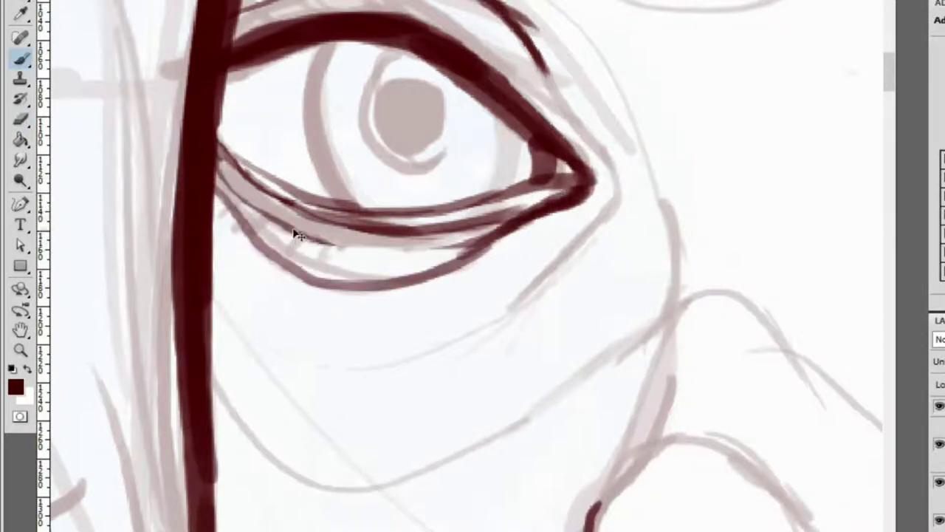
Redraw the lower edge line of the right eye's lower lid above the crease
{"action": "mouse_move", "coordinate": [296, 228]}
{"action": "left_mouse_down"}
{"action": "mouse_move", "coordinate": [466, 249]}
{"action": "mouse_move", "coordinate": [541, 224]}
{"action": "left_mouse_up"}
{"action": "key", "text": "ctrl+z"}
{"action": "left_click_drag", "start_coordinate": [345, 237], "coordinate": [538, 211]}
{"action": "key", "text": "ctrl+z"}
{"action": "left_click_drag", "start_coordinate": [300, 238], "coordinate": [524, 221]}
Ink a matching curved crease beneath the character's left eye
{"action": "key", "text": "z"}
{"action": "key", "text": "ctrl+minus"}
{"action": "left_click", "coordinate": [773, 270]}
{"action": "key", "text": "b"}
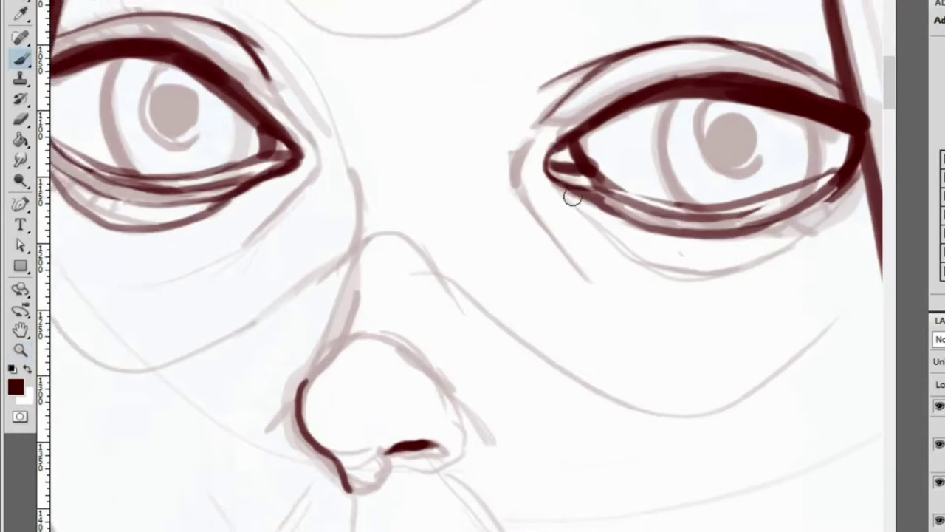
{"action": "left_click_drag", "start_coordinate": [583, 198], "coordinate": [769, 254]}
{"action": "mouse_move", "coordinate": [701, 262]}
{"action": "left_mouse_down"}
{"action": "mouse_move", "coordinate": [863, 168]}
{"action": "mouse_move", "coordinate": [729, 264]}
{"action": "mouse_move", "coordinate": [820, 214]}
{"action": "left_mouse_up"}
{"action": "key", "text": "ctrl+z"}
Examine the lids and surrounding folds of the eye on the grey muscle head up close
{"action": "key", "text": "z"}
{"action": "key", "text": "ctrl+minus"}
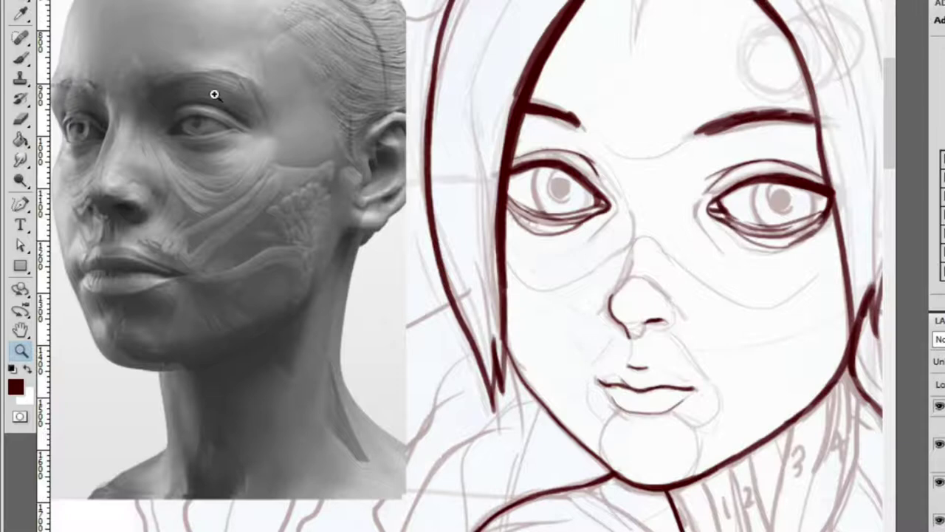
{"action": "left_click", "coordinate": [266, 72]}
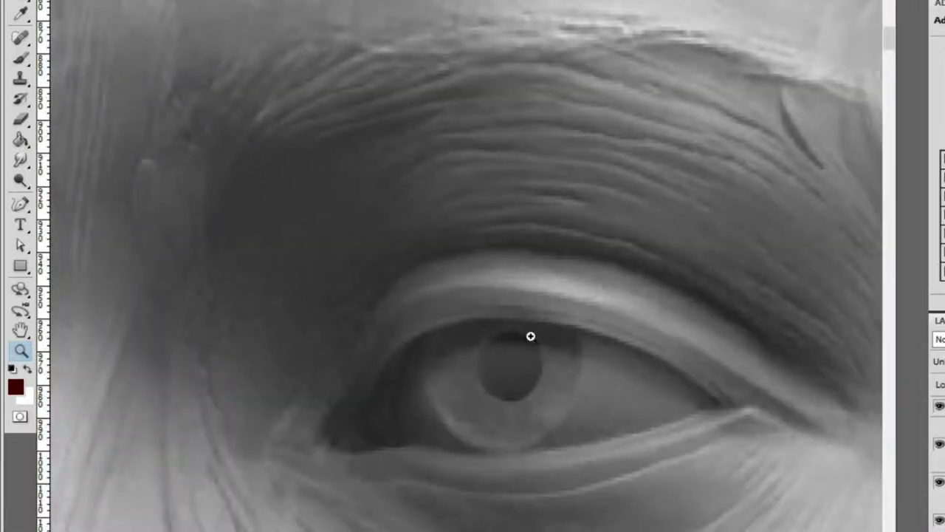
{"action": "left_click", "coordinate": [443, 370], "text": "alt"}
{"action": "left_click", "coordinate": [245, 344]}
{"action": "left_click", "coordinate": [274, 327]}
{"action": "left_click", "coordinate": [262, 329]}
{"action": "key", "text": "ctrl+minus"}
{"action": "key", "text": "ctrl+minus"}
{"action": "key", "text": "ctrl+minus"}
Check the inked lids and creases of both of the character's eyes up close
{"action": "left_click", "coordinate": [477, 342]}
{"action": "left_click", "coordinate": [468, 296]}
{"action": "key", "text": "b"}
{"action": "key", "text": "z"}
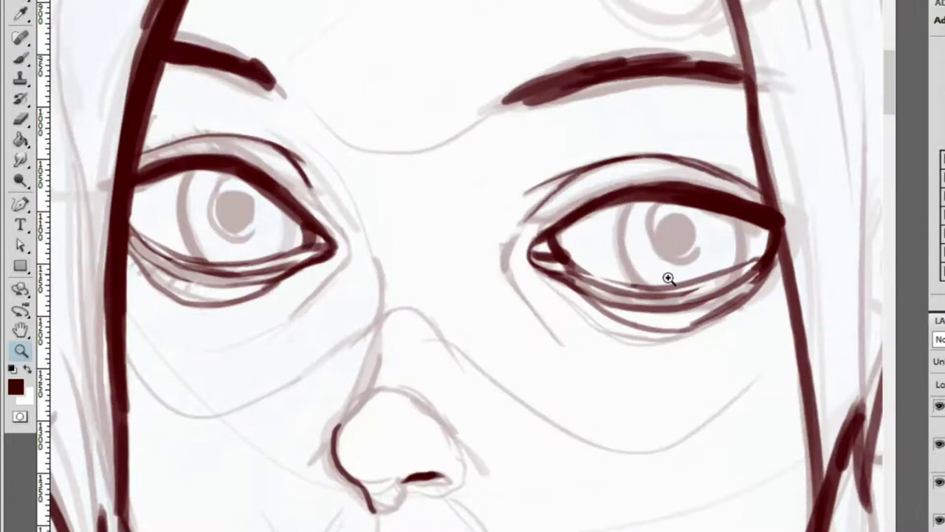
{"action": "left_click", "coordinate": [654, 272]}
{"action": "key", "text": "b"}
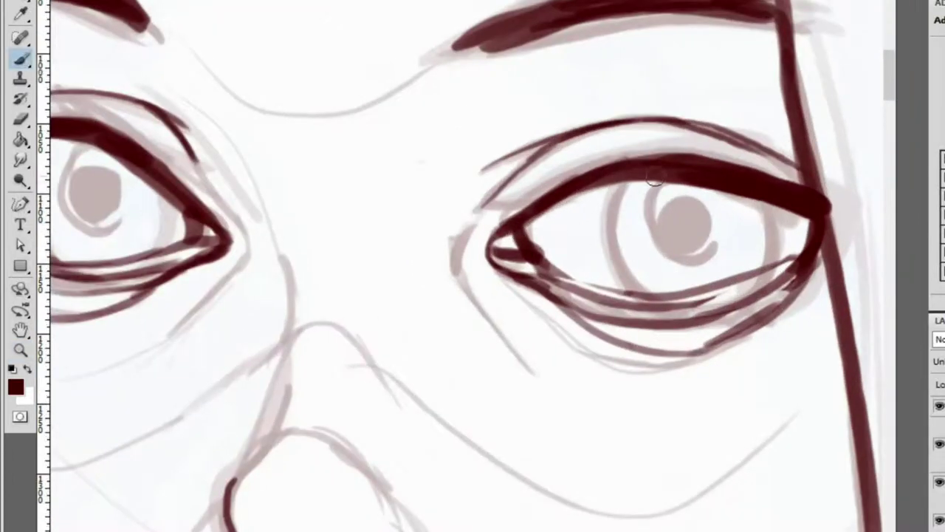
{"action": "scroll", "coordinate": [454, 194], "scroll_direction": "left", "scroll_amount": 6}
{"action": "key", "text": "z"}
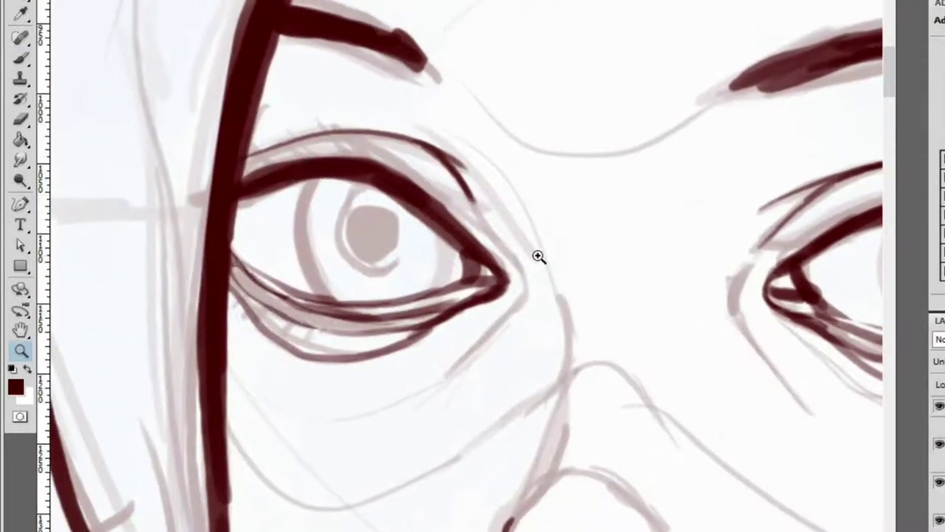
{"action": "scroll", "coordinate": [549, 251], "scroll_direction": "right", "scroll_amount": 5}
Examine the folds around the eyes and nose of the grey muscle head, comparing them with the character's face
{"action": "key", "text": "ctrl+minus"}
{"action": "key", "text": "ctrl+minus"}
{"action": "scroll", "coordinate": [275, 202], "scroll_direction": "left", "scroll_amount": 6}
{"action": "left_click", "coordinate": [443, 80]}
{"action": "left_click", "coordinate": [524, 51]}
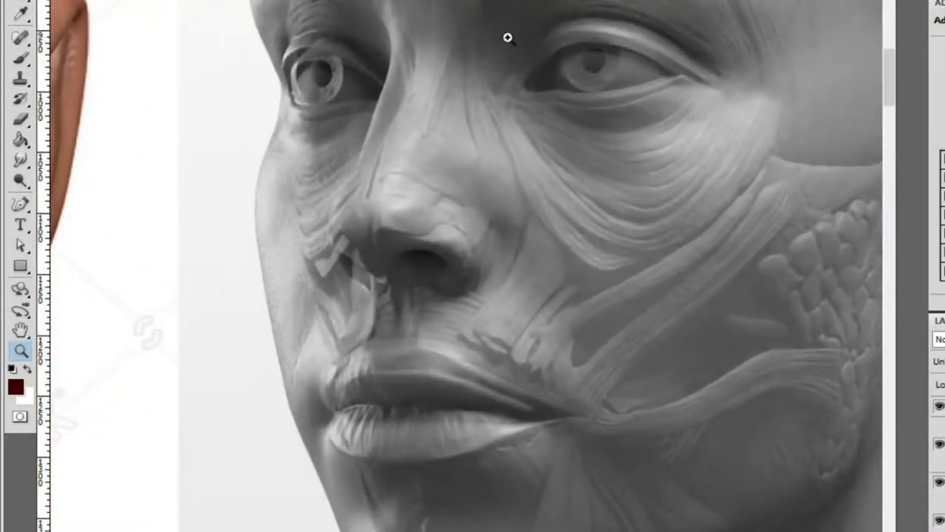
{"action": "key", "text": "ctrl+minus"}
{"action": "key", "text": "ctrl+minus"}
{"action": "left_click_drag", "start_coordinate": [497, 84], "coordinate": [589, 184]}
{"action": "key", "text": "b"}
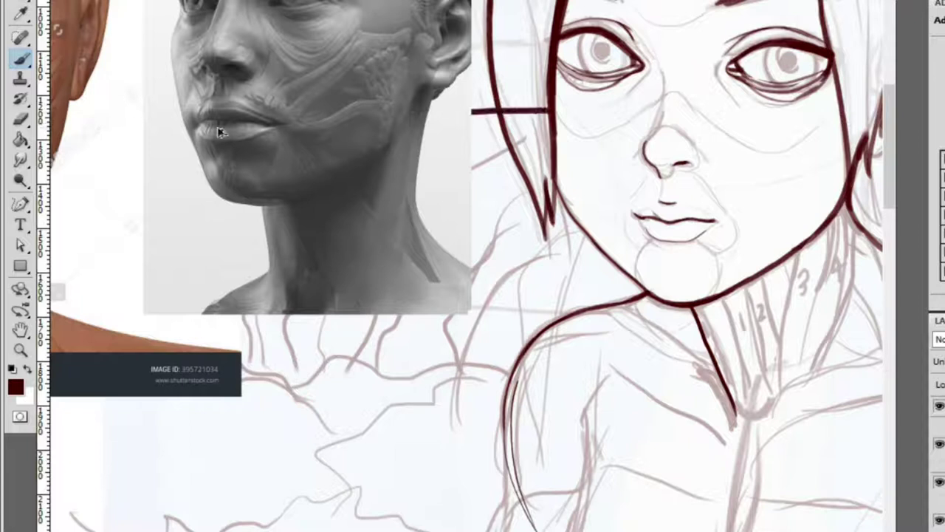
{"action": "key", "text": "z"}
{"action": "left_click", "coordinate": [522, 133], "text": "alt"}
{"action": "left_click", "coordinate": [502, 127], "text": "alt"}
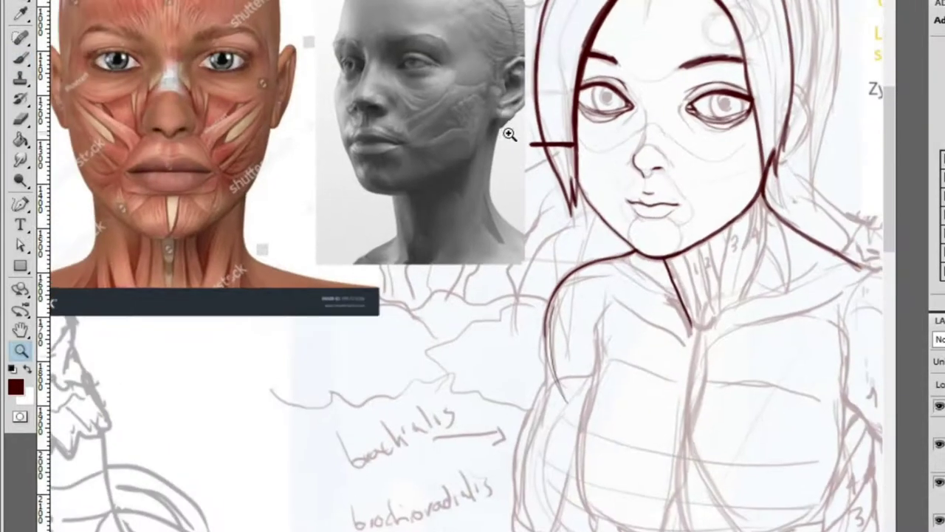
{"action": "left_click", "coordinate": [390, 137]}
{"action": "key", "text": "b"}
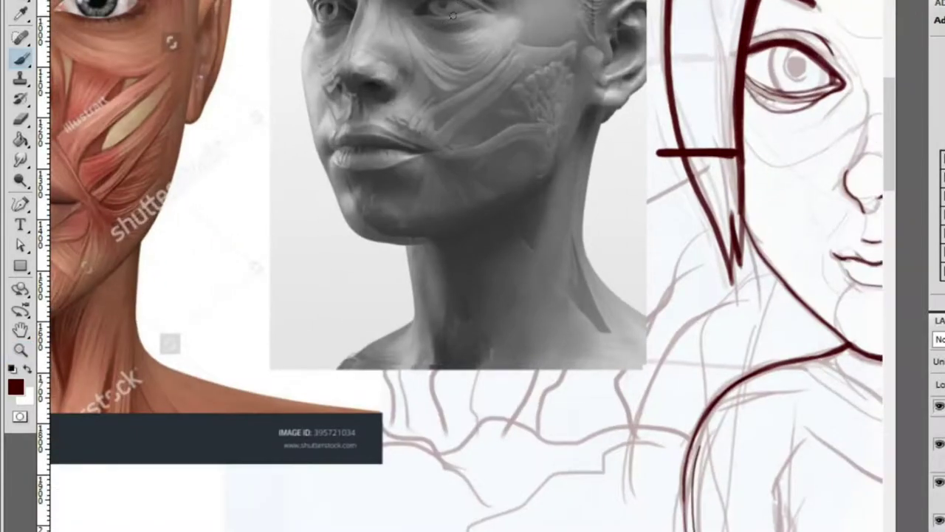
{"action": "key", "text": "z"}
{"action": "left_click", "coordinate": [472, 12], "text": "alt"}
{"action": "left_click", "coordinate": [553, 20]}
{"action": "left_click", "coordinate": [569, 42], "text": "alt"}
{"action": "left_click", "coordinate": [569, 43]}
Ink the folds around the inner corners of both of the character's eyes, following the faded sketch
{"action": "left_click", "coordinate": [212, 52], "text": "alt"}
{"action": "left_click_drag", "start_coordinate": [211, 52], "coordinate": [372, 107]}
{"action": "left_click_drag", "start_coordinate": [439, 147], "coordinate": [296, 140]}
{"action": "mouse_move", "coordinate": [495, 144]}
{"action": "left_mouse_down"}
{"action": "mouse_move", "coordinate": [512, 143]}
{"action": "mouse_move", "coordinate": [538, 116]}
{"action": "mouse_move", "coordinate": [554, 119]}
{"action": "left_mouse_up"}
{"action": "key", "text": "b"}
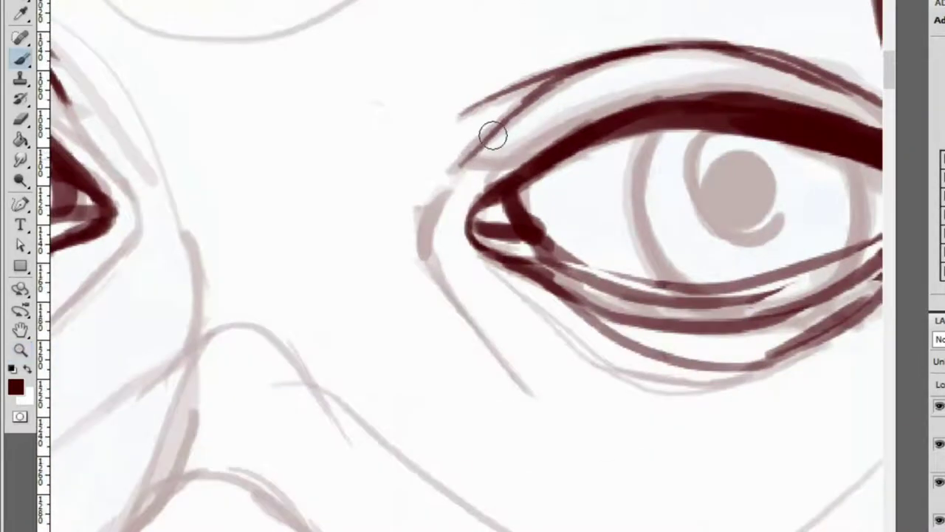
{"action": "key", "text": "z"}
{"action": "mouse_move", "coordinate": [473, 153]}
{"action": "left_mouse_down"}
{"action": "mouse_move", "coordinate": [422, 243]}
{"action": "mouse_move", "coordinate": [242, 209]}
{"action": "mouse_move", "coordinate": [285, 205]}
{"action": "mouse_move", "coordinate": [281, 234]}
{"action": "mouse_move", "coordinate": [270, 232]}
{"action": "mouse_move", "coordinate": [348, 232]}
{"action": "mouse_move", "coordinate": [325, 221]}
{"action": "mouse_move", "coordinate": [372, 198]}
{"action": "mouse_move", "coordinate": [333, 199]}
{"action": "mouse_move", "coordinate": [517, 237]}
{"action": "mouse_move", "coordinate": [576, 234]}
{"action": "left_mouse_up"}
{"action": "key", "text": "b"}
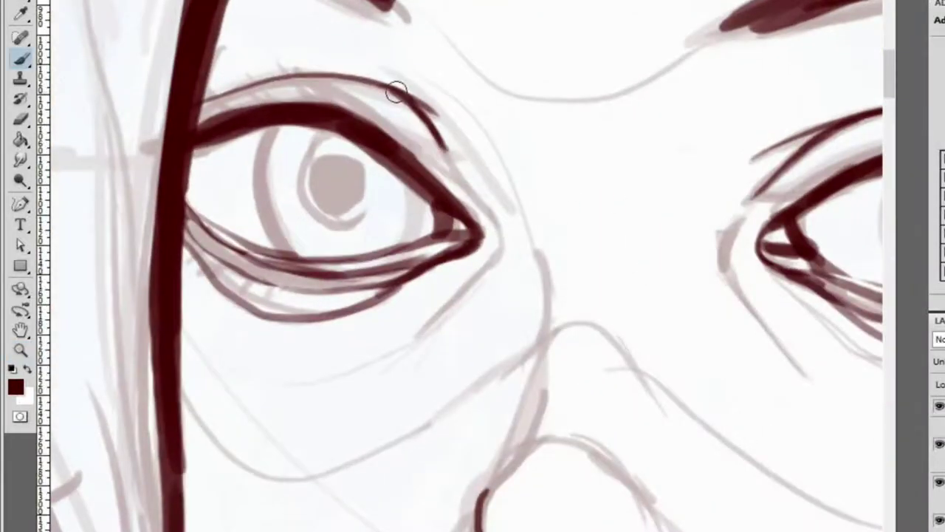
{"action": "left_click_drag", "start_coordinate": [748, 280], "coordinate": [557, 269]}
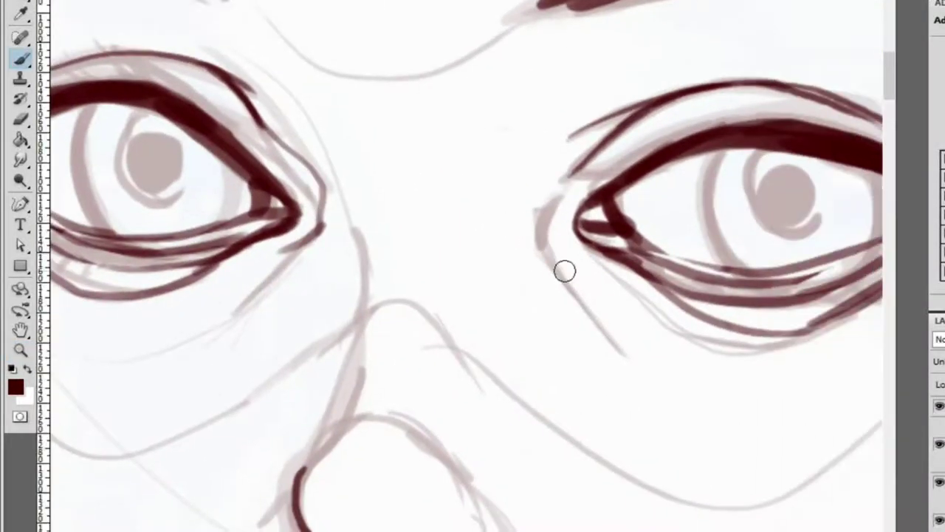
{"action": "key", "text": "z"}
{"action": "left_click_drag", "start_coordinate": [536, 208], "coordinate": [589, 118]}
{"action": "mouse_move", "coordinate": [657, 187]}
{"action": "left_mouse_down"}
{"action": "mouse_move", "coordinate": [721, 269]}
{"action": "mouse_move", "coordinate": [779, 268]}
{"action": "left_mouse_up"}
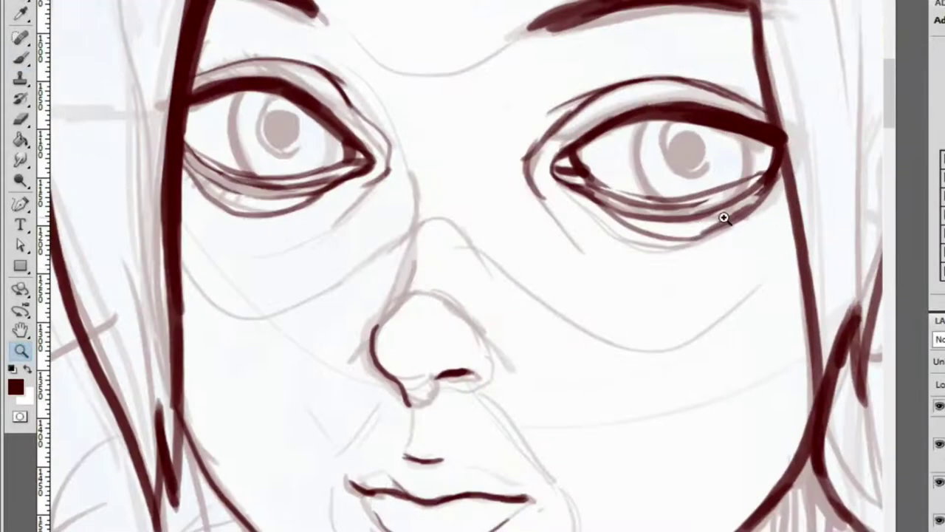
Ink the curved iris edges and the rounded pupil outlines in both of the character's eyes
{"action": "left_click", "coordinate": [722, 223]}
{"action": "key", "text": "b"}
{"action": "scroll", "coordinate": [727, 181], "scroll_direction": "down", "scroll_amount": 5}
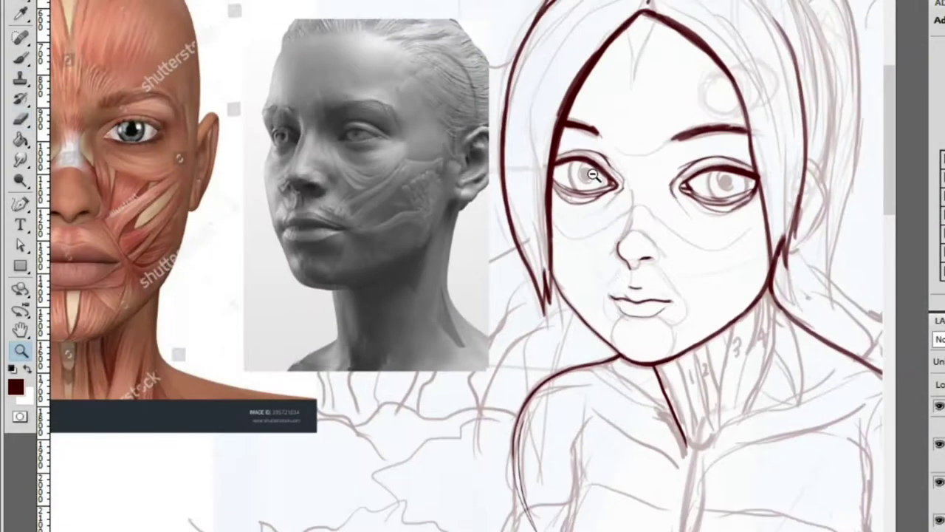
{"action": "scroll", "coordinate": [608, 189], "scroll_direction": "up", "scroll_amount": 4}
{"action": "mouse_move", "coordinate": [629, 184]}
{"action": "left_mouse_down"}
{"action": "mouse_move", "coordinate": [607, 179]}
{"action": "mouse_move", "coordinate": [589, 147]}
{"action": "mouse_move", "coordinate": [608, 281]}
{"action": "mouse_move", "coordinate": [652, 154]}
{"action": "mouse_move", "coordinate": [608, 219]}
{"action": "mouse_move", "coordinate": [634, 249]}
{"action": "left_mouse_up"}
{"action": "key", "text": "z"}
{"action": "scroll", "coordinate": [839, 169], "scroll_direction": "down", "scroll_amount": 5}
{"action": "scroll", "coordinate": [838, 168], "scroll_direction": "up", "scroll_amount": 5}
{"action": "key", "text": "b"}
{"action": "left_click_drag", "start_coordinate": [678, 172], "coordinate": [653, 214]}
{"action": "key", "text": "z"}
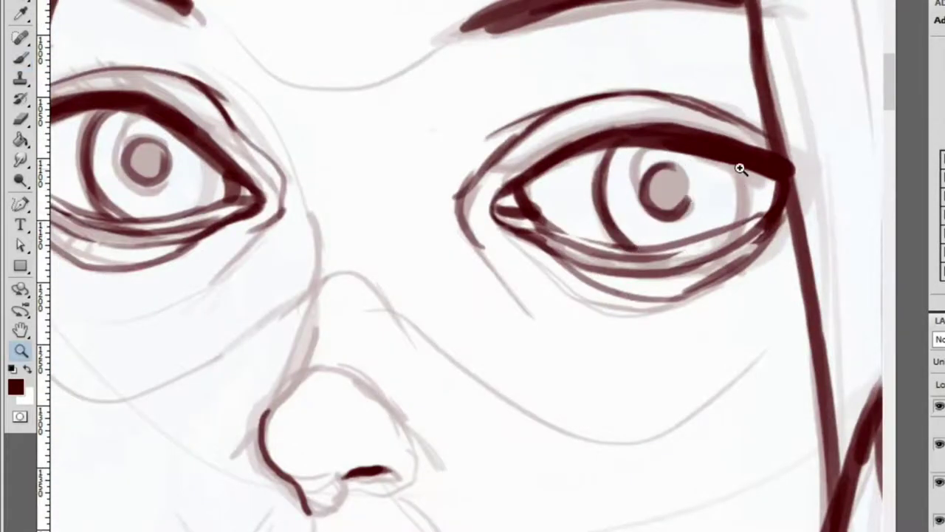
Erase parts of the jaw line between the pointed hair lock and the chin and re-ink it cleanly
{"action": "scroll", "coordinate": [604, 128], "scroll_direction": "down", "scroll_amount": 5}
{"action": "scroll", "coordinate": [720, 173], "scroll_direction": "up", "scroll_amount": 6}
{"action": "key", "text": "b"}
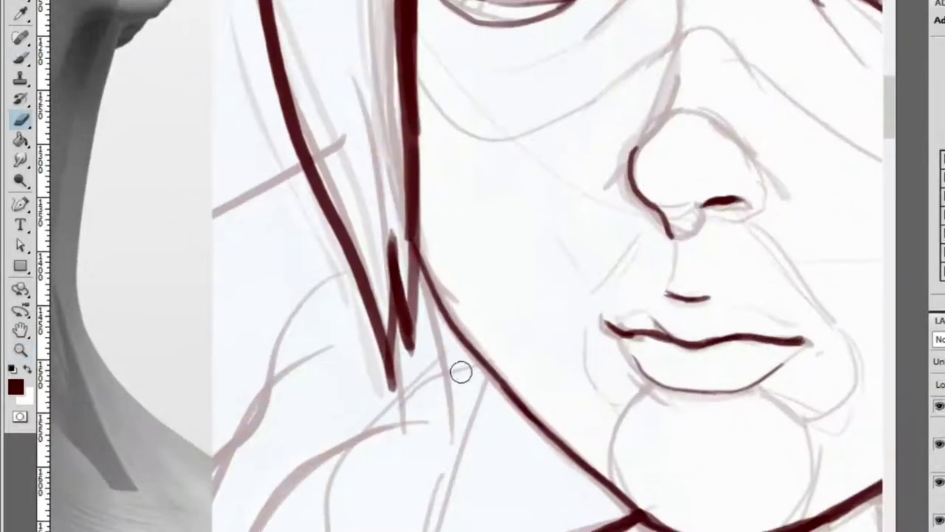
{"action": "mouse_move", "coordinate": [499, 408]}
{"action": "left_mouse_down"}
{"action": "mouse_move", "coordinate": [533, 425]}
{"action": "mouse_move", "coordinate": [513, 394]}
{"action": "left_mouse_up"}
{"action": "key", "text": "b"}
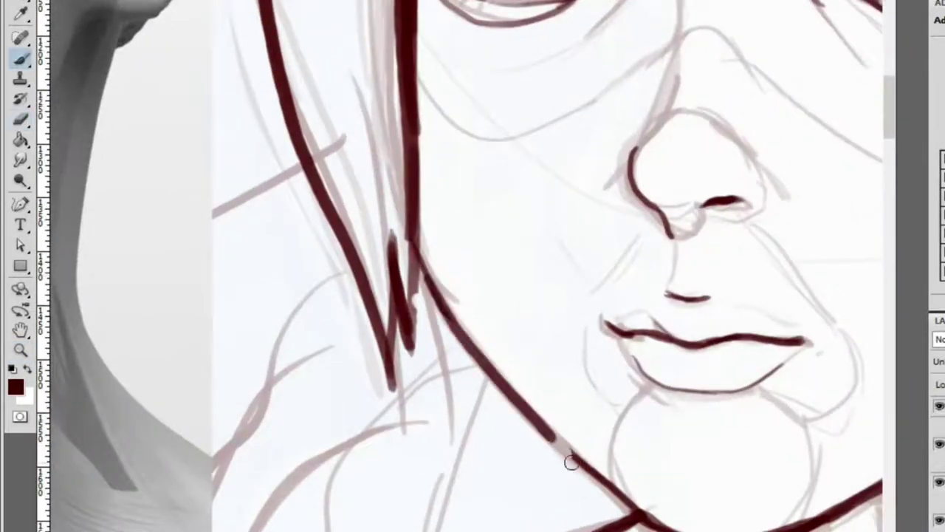
{"action": "mouse_move", "coordinate": [413, 240]}
{"action": "left_mouse_down"}
{"action": "mouse_move", "coordinate": [524, 403]}
{"action": "mouse_move", "coordinate": [602, 484]}
{"action": "left_mouse_up"}
{"action": "key", "text": "e"}
{"action": "mouse_move", "coordinate": [524, 410]}
{"action": "left_mouse_down"}
{"action": "mouse_move", "coordinate": [654, 519]}
{"action": "mouse_move", "coordinate": [557, 362]}
{"action": "mouse_move", "coordinate": [529, 143]}
{"action": "left_mouse_up"}
{"action": "key", "text": "b"}
{"action": "key", "text": "z"}
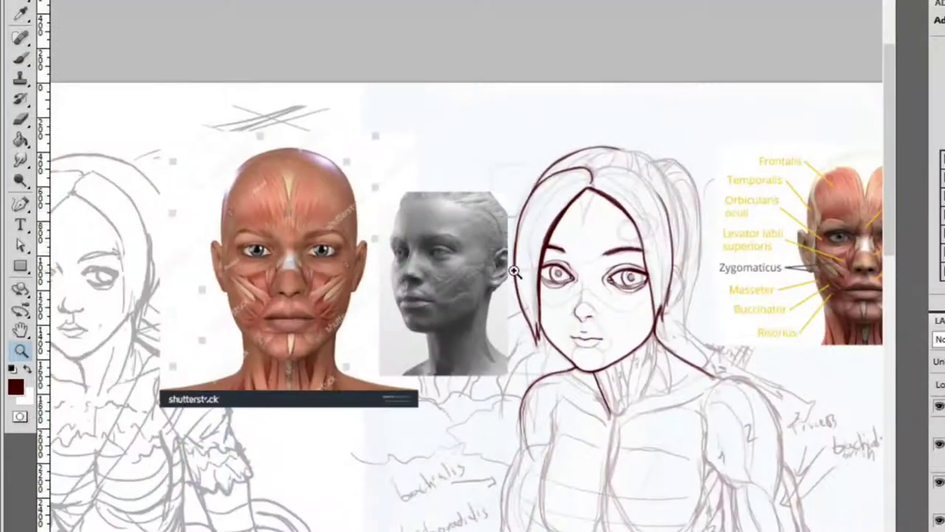
Erase the middle of the jaw line on the character's left side and redraw it from the chin toward the ear
{"action": "mouse_move", "coordinate": [638, 312]}
{"action": "left_mouse_down"}
{"action": "mouse_move", "coordinate": [684, 307]}
{"action": "mouse_move", "coordinate": [576, 416]}
{"action": "left_mouse_up"}
{"action": "left_click", "coordinate": [683, 307]}
{"action": "key", "text": "e"}
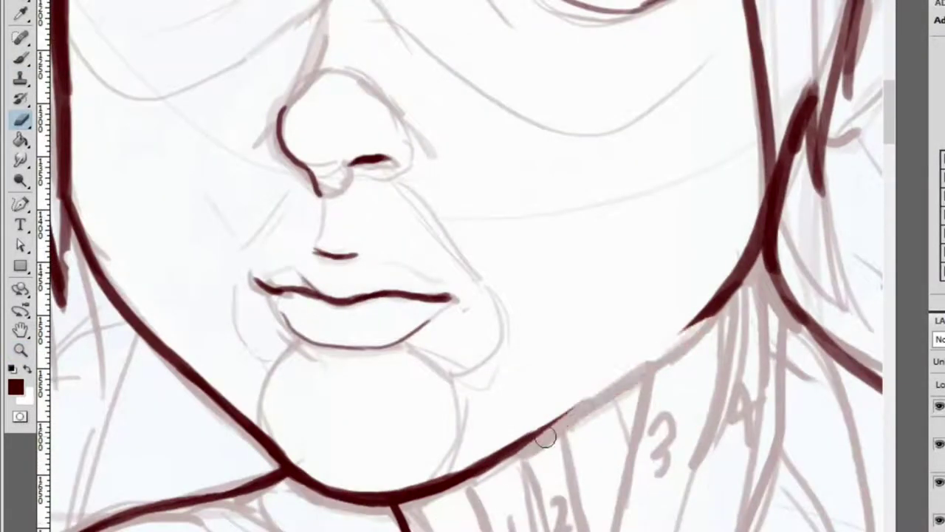
{"action": "key", "text": "b"}
{"action": "mouse_move", "coordinate": [713, 299]}
{"action": "left_mouse_down"}
{"action": "mouse_move", "coordinate": [505, 440]}
{"action": "mouse_move", "coordinate": [729, 283]}
{"action": "left_mouse_up"}
{"action": "key", "text": "ctrl+z"}
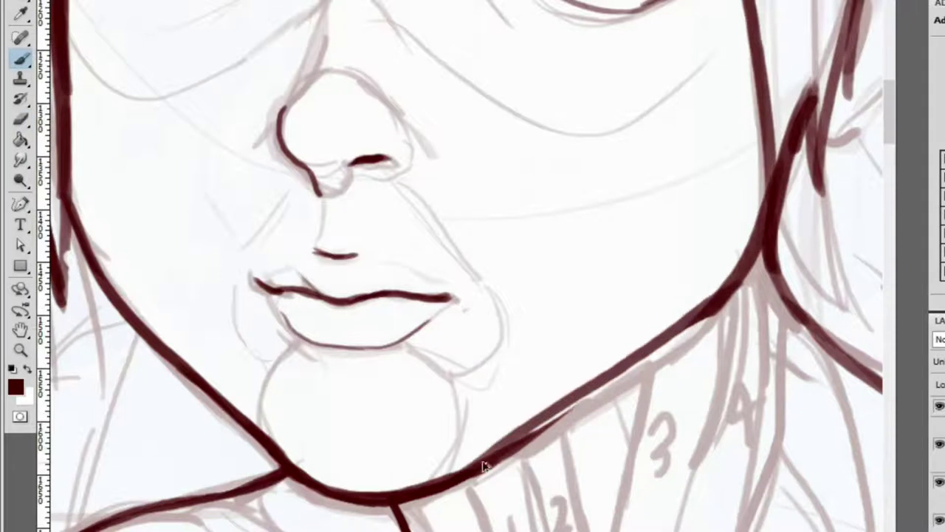
{"action": "key", "text": "ctrl+z"}
{"action": "left_click_drag", "start_coordinate": [480, 469], "coordinate": [747, 282]}
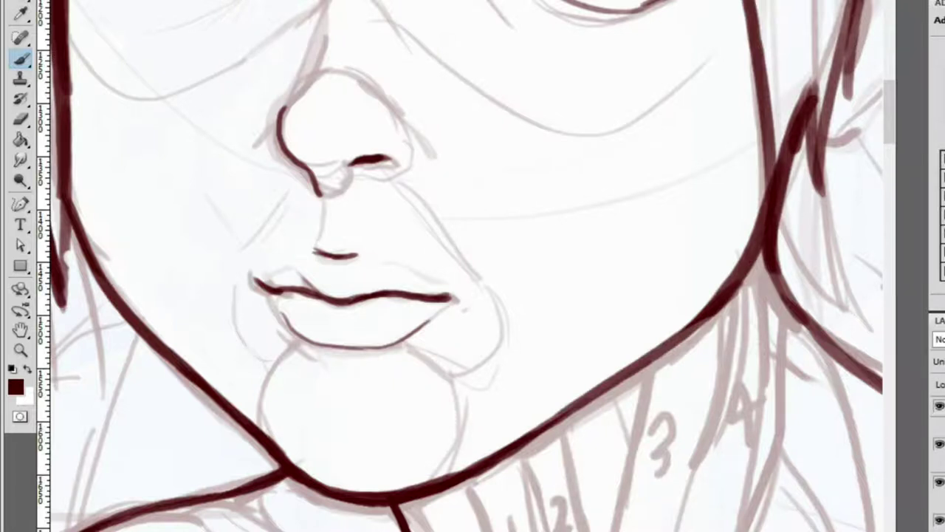
Ink the rounded upper outline of the nose tip, from the existing side contour over toward the far nostril
{"action": "key", "text": "ctrl+0"}
{"action": "left_click", "coordinate": [243, 65], "text": "ctrl"}
{"action": "left_click", "coordinate": [243, 65], "text": "ctrl"}
{"action": "left_click", "coordinate": [242, 65]}
{"action": "key", "text": "ctrl+0"}
{"action": "key", "text": "b"}
{"action": "left_click", "coordinate": [625, 235], "text": "ctrl"}
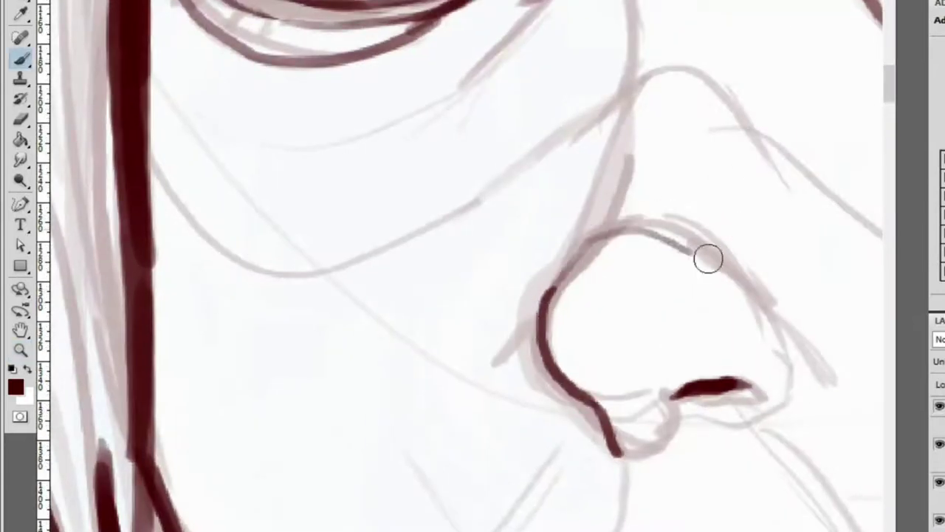
{"action": "scroll", "coordinate": [667, 186], "scroll_direction": "down", "scroll_amount": 5}
{"action": "scroll", "coordinate": [667, 185], "scroll_direction": "right", "scroll_amount": 4}
{"action": "mouse_move", "coordinate": [579, 155]}
{"action": "left_mouse_down"}
{"action": "mouse_move", "coordinate": [661, 233]}
{"action": "mouse_move", "coordinate": [657, 185]}
{"action": "mouse_move", "coordinate": [667, 253]}
{"action": "left_mouse_up"}
{"action": "key", "text": "z"}
{"action": "left_click", "coordinate": [649, 166], "text": "alt"}
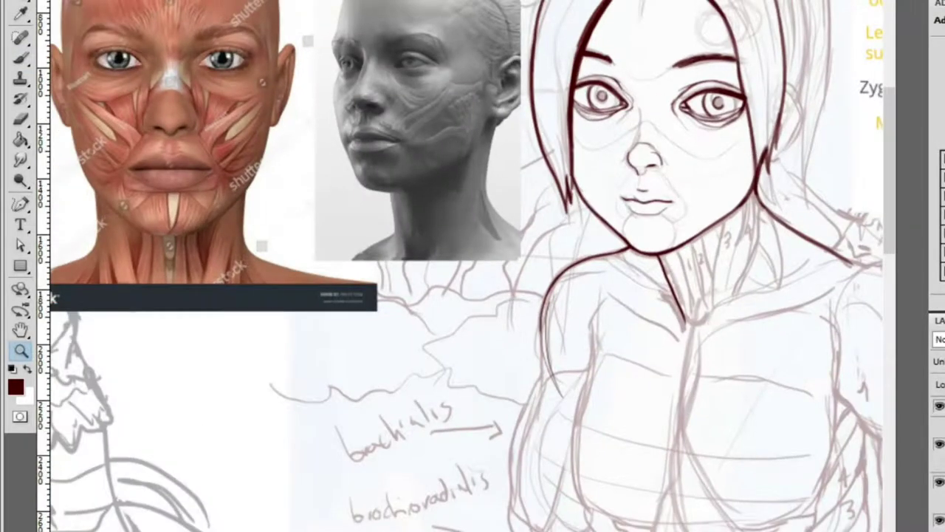
Ink the outer contour of the character's right upper arm just below the shoulder
{"action": "key", "text": "ctrl+alt+0"}
{"action": "key", "text": "b"}
{"action": "mouse_move", "coordinate": [425, 33]}
{"action": "left_mouse_down"}
{"action": "mouse_move", "coordinate": [428, 261]}
{"action": "mouse_move", "coordinate": [495, 29]}
{"action": "left_mouse_up"}
{"action": "key", "text": "z"}
{"action": "left_click_drag", "start_coordinate": [542, 64], "coordinate": [512, 72]}
{"action": "left_click", "coordinate": [513, 71], "text": "alt"}
{"action": "key", "text": "b"}
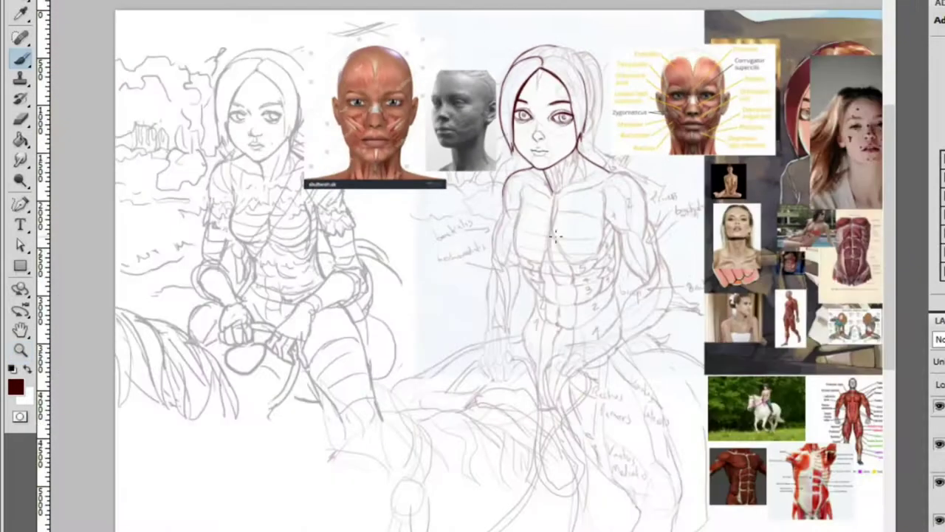
{"action": "key", "text": "z"}
{"action": "left_click", "coordinate": [559, 208]}
{"action": "left_click", "coordinate": [498, 190]}
{"action": "key", "text": "b"}
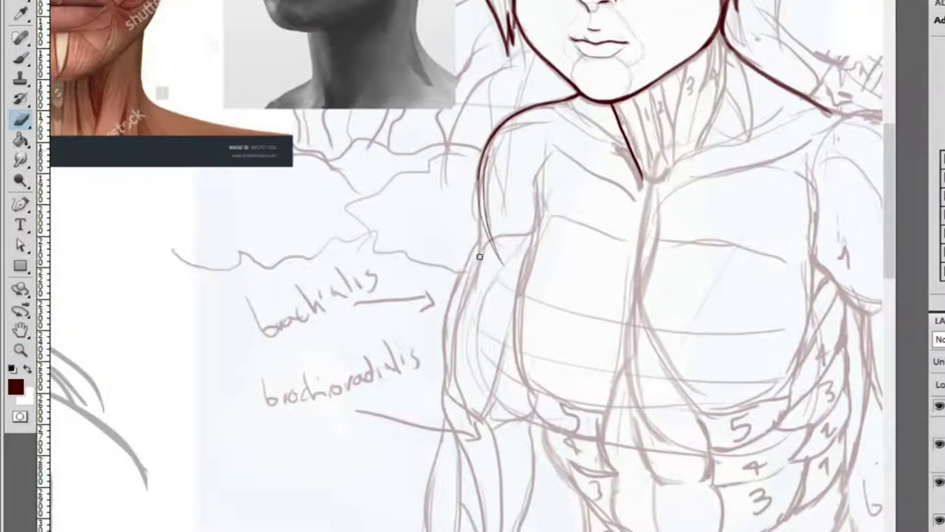
{"action": "key", "text": "z"}
{"action": "left_click", "coordinate": [500, 244], "text": "alt"}
{"action": "key", "text": "b"}
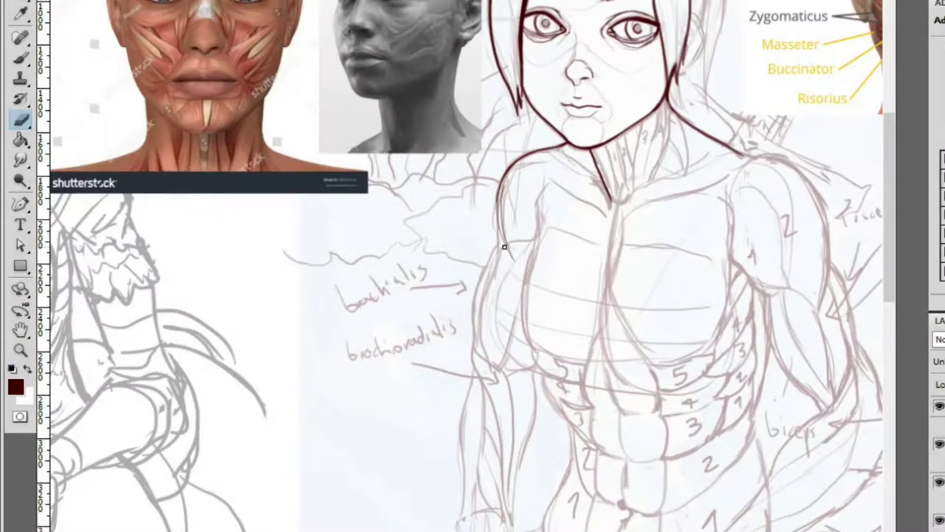
{"action": "key", "text": "z"}
{"action": "left_click", "coordinate": [501, 247]}
{"action": "key", "text": "b"}
{"action": "left_click_drag", "start_coordinate": [481, 193], "coordinate": [496, 18]}
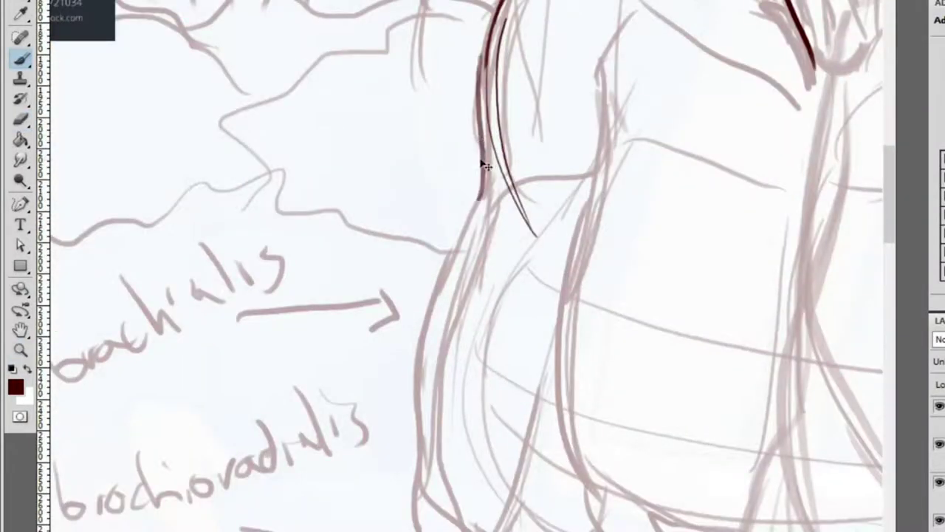
{"action": "key", "text": "ctrl+z"}
{"action": "left_click_drag", "start_coordinate": [477, 196], "coordinate": [484, 133]}
Continue the outer contour of the right arm past the brachialis area down to the elbow
{"action": "key", "text": "z"}
{"action": "left_click", "coordinate": [483, 84], "text": "alt"}
{"action": "left_click", "coordinate": [466, 43], "text": "alt"}
{"action": "left_click", "coordinate": [500, 56], "text": "alt"}
{"action": "left_click", "coordinate": [509, 68], "text": "alt"}
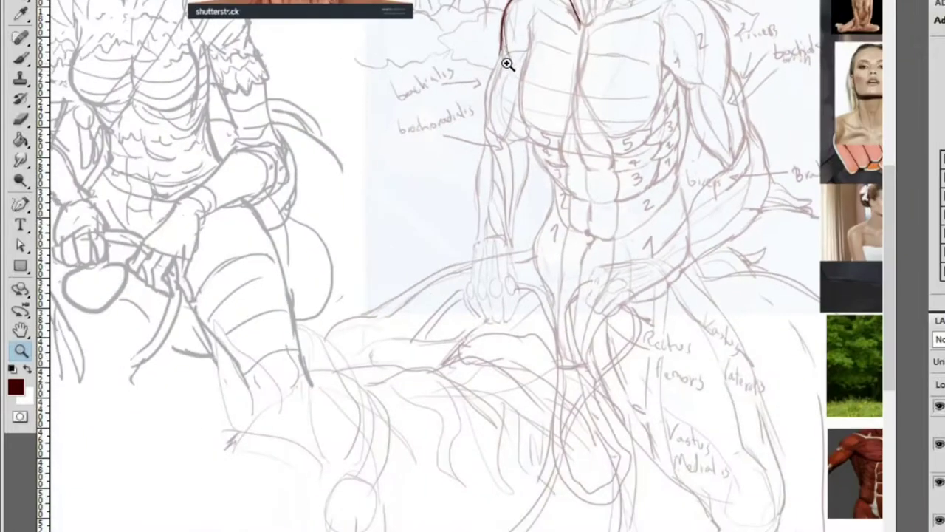
{"action": "left_click_drag", "start_coordinate": [521, 109], "coordinate": [640, 158]}
{"action": "left_click", "coordinate": [712, 195]}
{"action": "left_click", "coordinate": [691, 187]}
{"action": "left_click", "coordinate": [702, 198]}
{"action": "left_click", "coordinate": [616, 150]}
{"action": "key", "text": "b"}
{"action": "key", "text": "ctrl+z"}
{"action": "left_click_drag", "start_coordinate": [595, 2], "coordinate": [577, 171]}
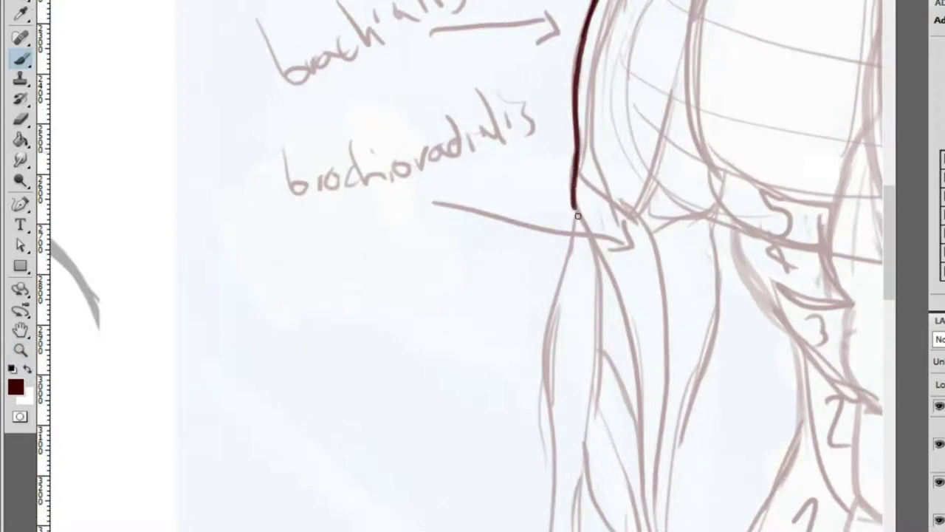
Ink the outer contour of the right forearm from the elbow down toward the wrist
{"action": "left_click_drag", "start_coordinate": [569, 224], "coordinate": [545, 348]}
{"action": "key", "text": "ctrl+z"}
{"action": "left_click_drag", "start_coordinate": [574, 199], "coordinate": [546, 400]}
{"action": "key", "text": "ctrl+z"}
{"action": "mouse_move", "coordinate": [574, 211]}
{"action": "left_mouse_down"}
{"action": "mouse_move", "coordinate": [545, 431]}
{"action": "mouse_move", "coordinate": [553, 531]}
{"action": "left_mouse_up"}
Ink the outer and lower curve of the character's right breast, running down to the upper ribs
{"action": "key", "text": "z"}
{"action": "left_click_drag", "start_coordinate": [600, 347], "coordinate": [595, 239]}
{"action": "left_click", "coordinate": [596, 239]}
{"action": "key", "text": "b"}
{"action": "left_click_drag", "start_coordinate": [600, 294], "coordinate": [591, 94]}
{"action": "key", "text": "ctrl+z"}
{"action": "left_click_drag", "start_coordinate": [530, 111], "coordinate": [567, 278]}
{"action": "key", "text": "ctrl+z"}
{"action": "mouse_move", "coordinate": [525, 136]}
{"action": "left_mouse_down"}
{"action": "mouse_move", "coordinate": [534, 249]}
{"action": "mouse_move", "coordinate": [622, 300]}
{"action": "mouse_move", "coordinate": [573, 280]}
{"action": "left_mouse_up"}
{"action": "key", "text": "ctrl+z"}
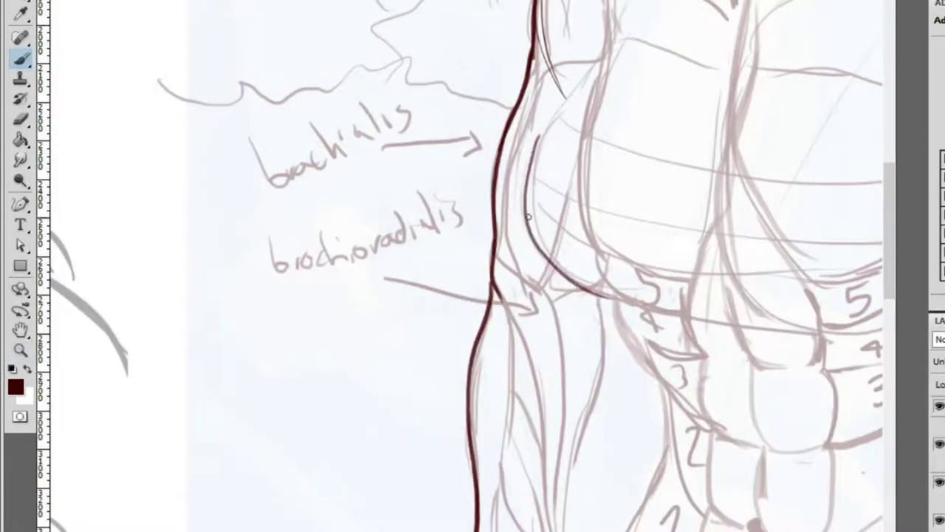
Ink the underside curve of the character's left breast, starting beside the sternum
{"action": "key", "text": "h"}
{"action": "mouse_move", "coordinate": [583, 133]}
{"action": "left_mouse_down"}
{"action": "mouse_move", "coordinate": [639, 175]}
{"action": "mouse_move", "coordinate": [574, 228]}
{"action": "mouse_move", "coordinate": [730, 243]}
{"action": "left_mouse_up"}
{"action": "key", "text": "ctrl+z"}
{"action": "mouse_move", "coordinate": [553, 184]}
{"action": "left_mouse_down"}
{"action": "mouse_move", "coordinate": [570, 215]}
{"action": "mouse_move", "coordinate": [738, 243]}
{"action": "left_mouse_up"}
{"action": "key", "text": "ctrl+z"}
{"action": "left_click_drag", "start_coordinate": [556, 204], "coordinate": [764, 175]}
{"action": "key", "text": "ctrl+z"}
{"action": "left_click_drag", "start_coordinate": [615, 255], "coordinate": [745, 201]}
{"action": "key", "text": "ctrl+z"}
{"action": "mouse_move", "coordinate": [535, 164]}
{"action": "left_mouse_down"}
{"action": "mouse_move", "coordinate": [550, 204]}
{"action": "mouse_move", "coordinate": [779, 97]}
{"action": "left_mouse_up"}
Ink the outer side of the left breast from the armpit down to its underside curve
{"action": "key", "text": "z"}
{"action": "left_click", "coordinate": [771, 126]}
{"action": "left_click", "coordinate": [770, 194]}
{"action": "left_click", "coordinate": [768, 185]}
{"action": "key", "text": "b"}
{"action": "left_click_drag", "start_coordinate": [719, 90], "coordinate": [728, 260]}
{"action": "key", "text": "ctrl+z"}
{"action": "mouse_move", "coordinate": [719, 111]}
{"action": "left_mouse_down"}
{"action": "mouse_move", "coordinate": [728, 193]}
{"action": "mouse_move", "coordinate": [719, 348]}
{"action": "left_mouse_up"}
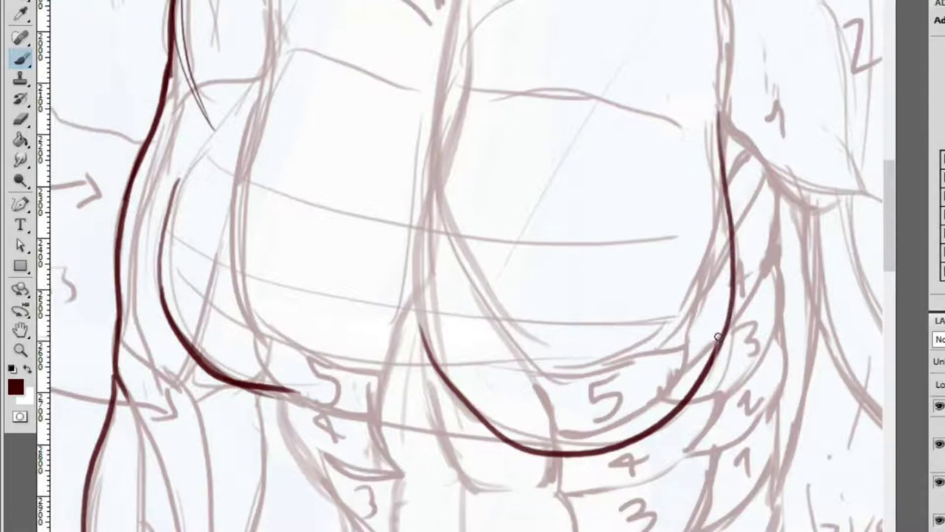
Erase the inner end of the left breast's underside curve and try redrawing it up toward the sternum
{"action": "key", "text": "e"}
{"action": "left_click_drag", "start_coordinate": [523, 445], "coordinate": [412, 184]}
{"action": "left_click_drag", "start_coordinate": [433, 347], "coordinate": [473, 26]}
{"action": "key", "text": "ctrl+alt+z"}
{"action": "key", "text": "ctrl+alt+z"}
{"action": "mouse_move", "coordinate": [440, 366]}
{"action": "left_mouse_down"}
{"action": "mouse_move", "coordinate": [517, 443]}
{"action": "mouse_move", "coordinate": [449, 316]}
{"action": "mouse_move", "coordinate": [443, 355]}
{"action": "mouse_move", "coordinate": [455, 377]}
{"action": "mouse_move", "coordinate": [605, 523]}
{"action": "mouse_move", "coordinate": [401, 344]}
{"action": "mouse_move", "coordinate": [405, 251]}
{"action": "left_mouse_up"}
{"action": "key", "text": "e"}
{"action": "left_click", "coordinate": [458, 369], "text": "ctrl"}
Ink the inner edge of the left breast from its underside curve up along the sternum
{"action": "key", "text": "b"}
{"action": "key", "text": "z"}
{"action": "left_click_drag", "start_coordinate": [490, 278], "coordinate": [416, 177]}
{"action": "left_click", "coordinate": [416, 178], "text": "alt"}
{"action": "key", "text": "b"}
{"action": "left_click_drag", "start_coordinate": [447, 245], "coordinate": [464, 144]}
{"action": "key", "text": "ctrl+z"}
{"action": "mouse_move", "coordinate": [447, 255]}
{"action": "left_mouse_down"}
{"action": "mouse_move", "coordinate": [466, 152]}
{"action": "mouse_move", "coordinate": [480, 133]}
{"action": "left_mouse_up"}
{"action": "key", "text": "ctrl+z"}
{"action": "mouse_move", "coordinate": [451, 277]}
{"action": "left_mouse_down"}
{"action": "mouse_move", "coordinate": [442, 215]}
{"action": "mouse_move", "coordinate": [443, 161]}
{"action": "left_mouse_up"}
{"action": "key", "text": "ctrl+z"}
{"action": "left_click_drag", "start_coordinate": [451, 254], "coordinate": [451, 191]}
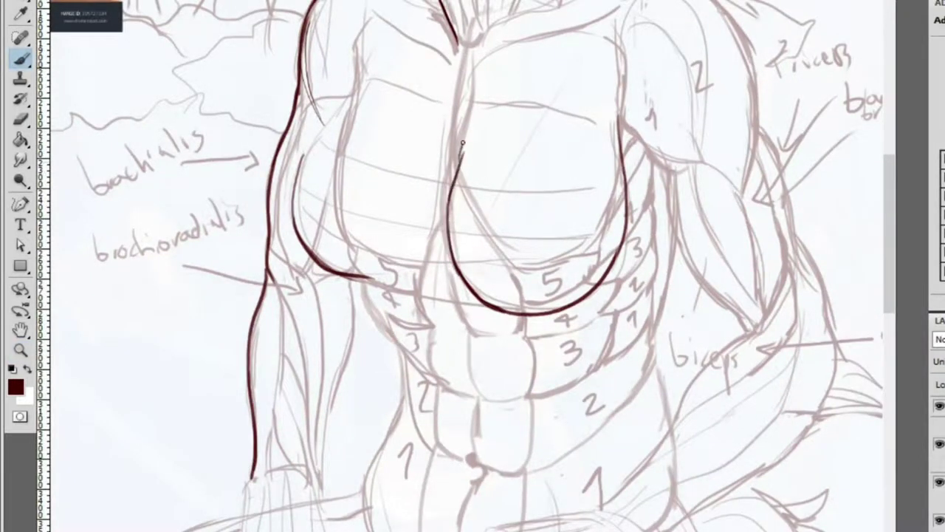
Look over the anatomy and pose reference images beside the sketch
{"action": "key", "text": "z"}
{"action": "left_click", "coordinate": [461, 145], "text": "alt"}
{"action": "key", "text": "b"}
{"action": "mouse_move", "coordinate": [619, 196]}
{"action": "left_mouse_down"}
{"action": "mouse_move", "coordinate": [410, 225]}
{"action": "mouse_move", "coordinate": [317, 211]}
{"action": "left_mouse_up"}
{"action": "key", "text": "z"}
{"action": "left_click", "coordinate": [751, 86]}
{"action": "left_click", "coordinate": [731, 87], "text": "alt"}
{"action": "scroll", "coordinate": [591, 222], "scroll_direction": "down", "scroll_amount": 5}
{"action": "scroll", "coordinate": [591, 222], "scroll_direction": "left", "scroll_amount": 4}
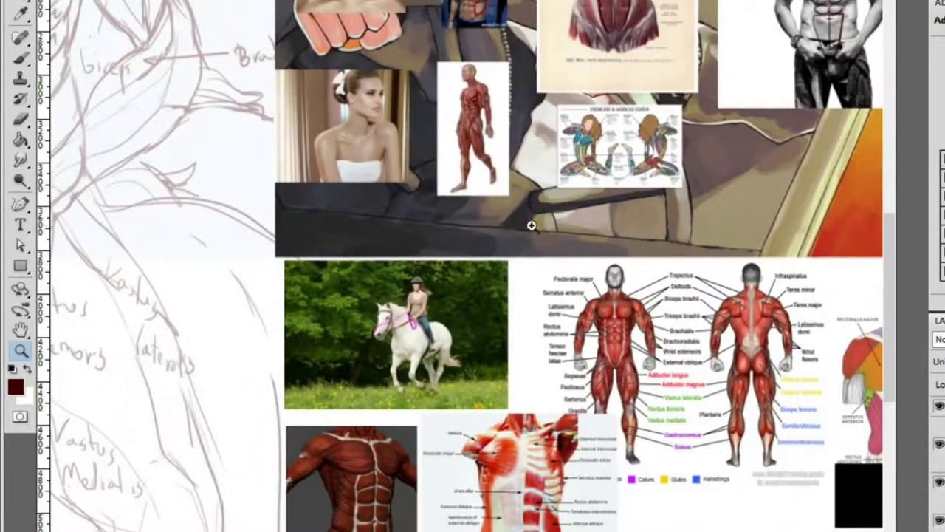
{"action": "scroll", "coordinate": [575, 240], "scroll_direction": "left", "scroll_amount": 3}
{"action": "left_click", "coordinate": [481, 110]}
{"action": "left_click", "coordinate": [432, 148], "text": "alt"}
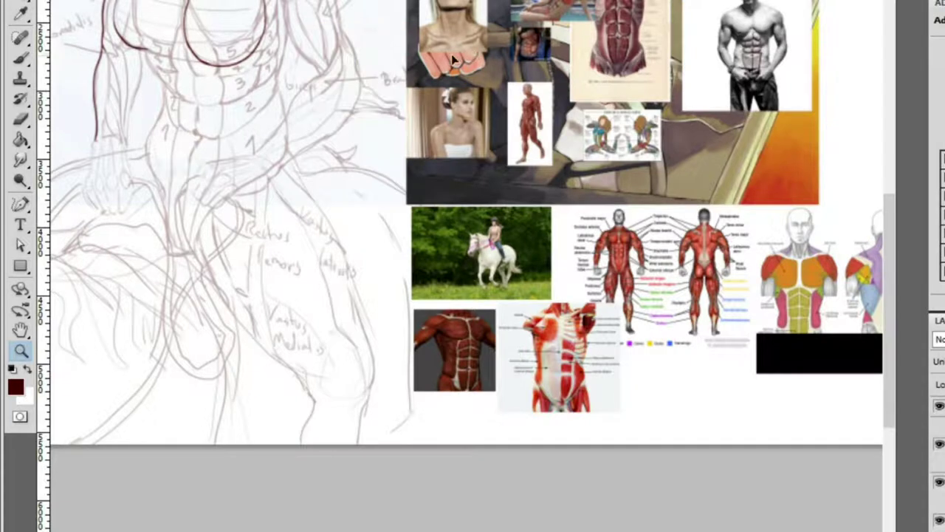
Hide the anatomy reference images, show the swimsuit photo reference and examine its chest and torso
{"action": "left_click", "coordinate": [936, 408]}
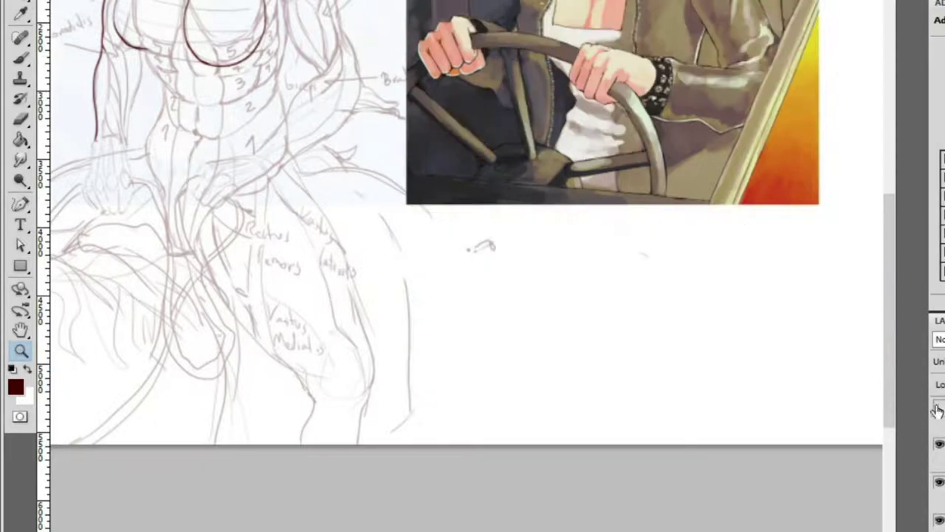
{"action": "left_click", "coordinate": [939, 499]}
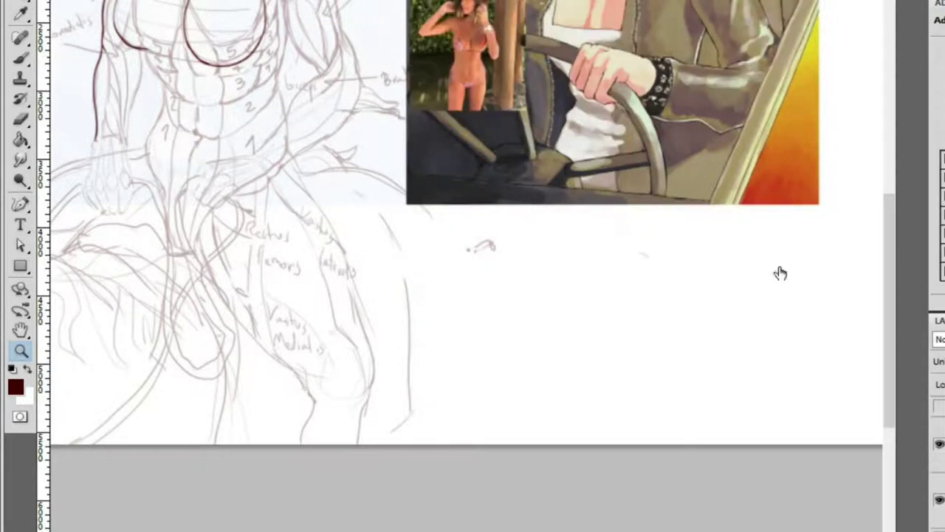
{"action": "left_click", "coordinate": [512, 14]}
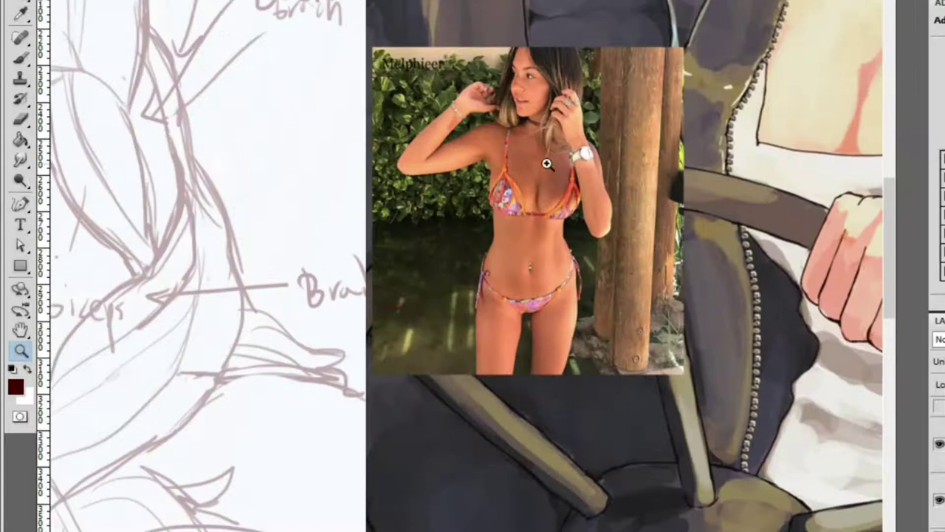
{"action": "left_click", "coordinate": [544, 143]}
{"action": "key", "text": "b"}
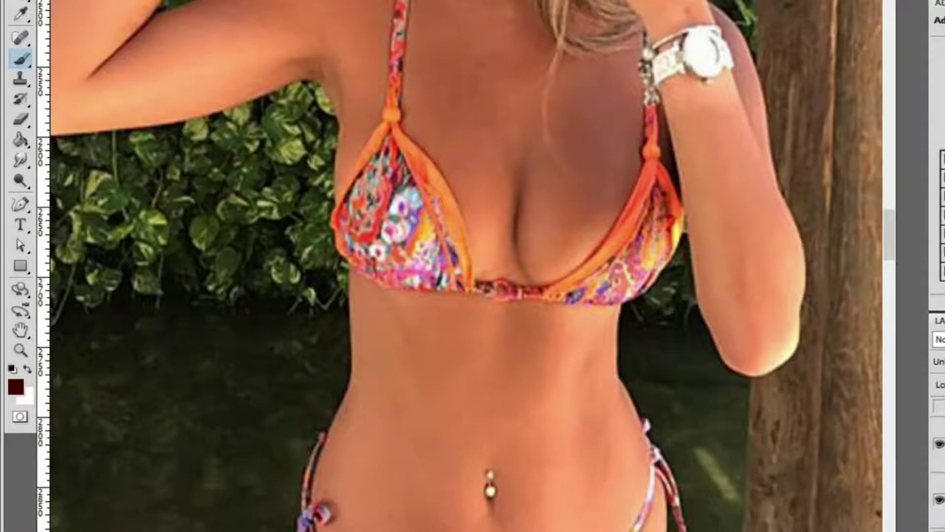
{"action": "key", "text": "z"}
{"action": "left_click", "coordinate": [751, 344], "text": "alt"}
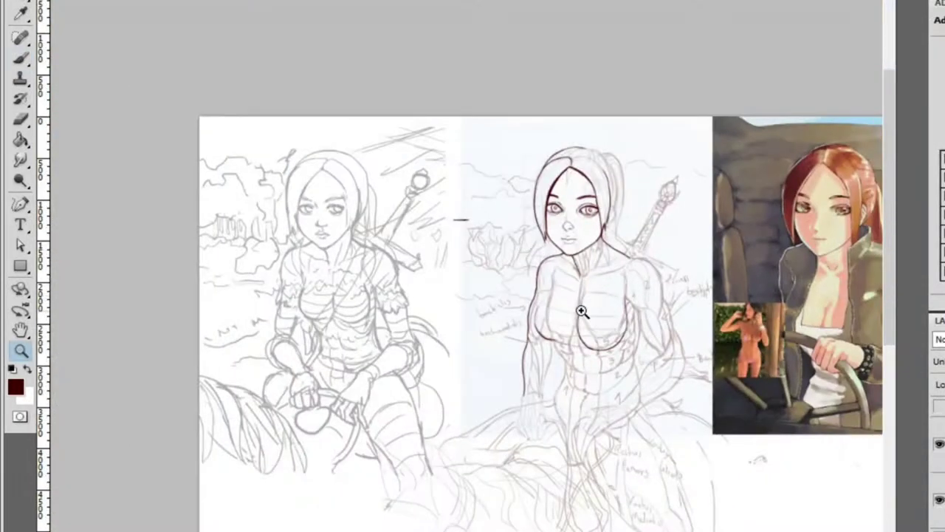
Erase the inked outer side of the character's right breast, keeping its underside curve
{"action": "left_click", "coordinate": [586, 304]}
{"action": "key", "text": "b"}
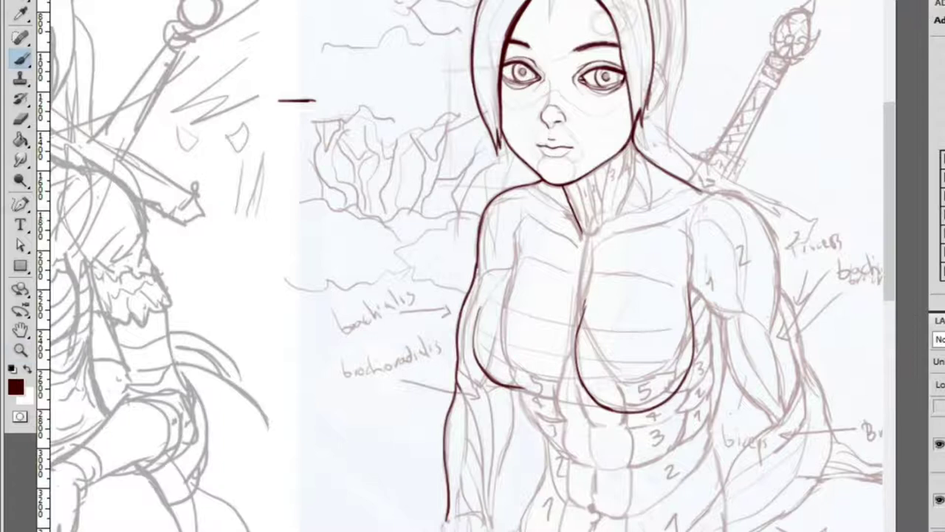
{"action": "key", "text": "z"}
{"action": "left_click", "coordinate": [616, 313]}
{"action": "left_click", "coordinate": [470, 291]}
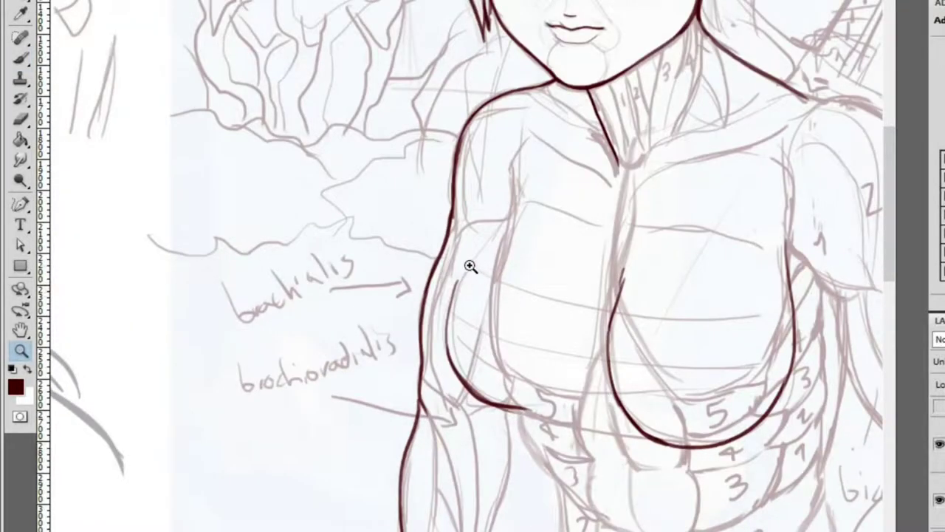
{"action": "left_click", "coordinate": [504, 352]}
{"action": "key", "text": "e"}
{"action": "mouse_move", "coordinate": [452, 235]}
{"action": "left_mouse_down"}
{"action": "mouse_move", "coordinate": [443, 422]}
{"action": "mouse_move", "coordinate": [452, 281]}
{"action": "left_mouse_up"}
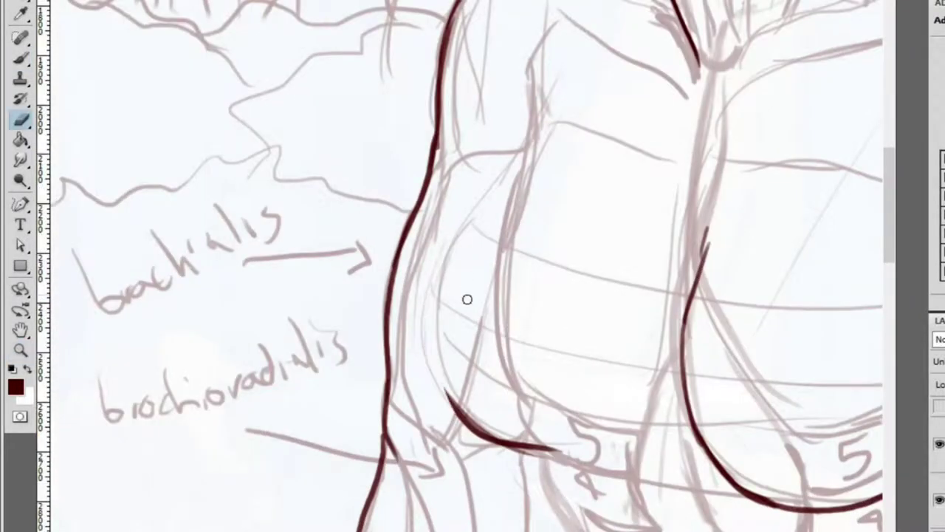
Ink the right breast's underside up to the sternum and redraw its outer side up to the armpit
{"action": "key", "text": "b"}
{"action": "left_click_drag", "start_coordinate": [517, 441], "coordinate": [663, 366]}
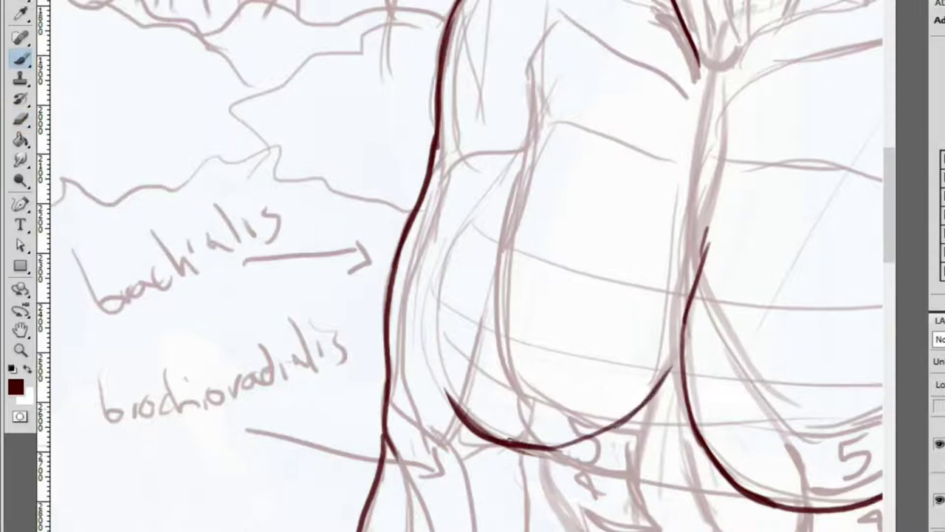
{"action": "left_click_drag", "start_coordinate": [446, 399], "coordinate": [525, 165]}
{"action": "left_click_drag", "start_coordinate": [462, 234], "coordinate": [549, 124]}
{"action": "scroll", "coordinate": [701, 238], "scroll_direction": "down", "scroll_amount": 2}
{"action": "scroll", "coordinate": [616, 126], "scroll_direction": "up", "scroll_amount": 1}
Try inking a curve across the top of the left breast from the sternum toward the armpit
{"action": "key", "text": "z"}
{"action": "left_click", "coordinate": [554, 148]}
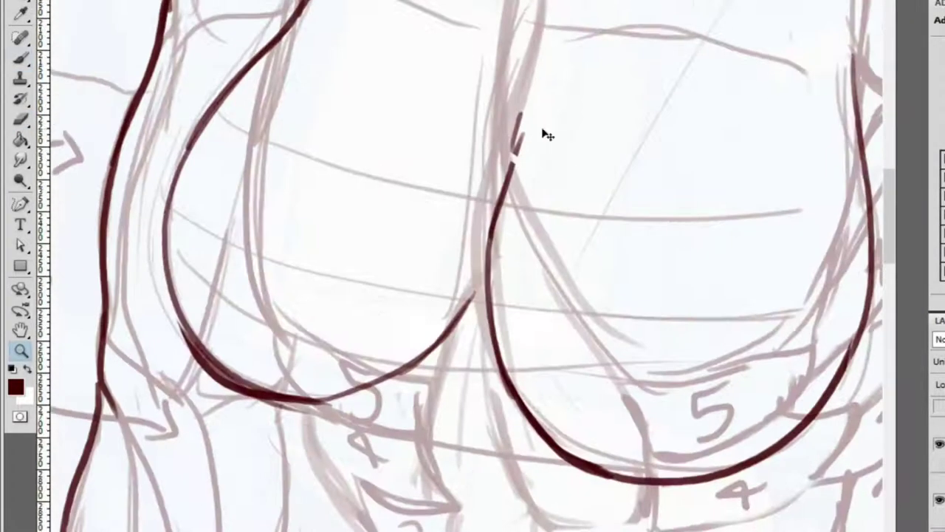
{"action": "left_click", "coordinate": [503, 99], "text": "alt"}
{"action": "left_click", "coordinate": [492, 105]}
{"action": "key", "text": "b"}
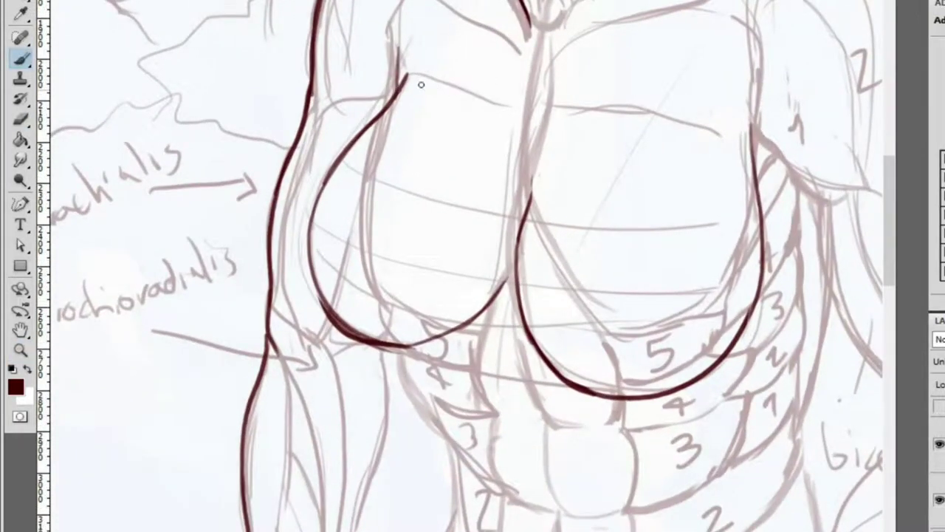
{"action": "left_click_drag", "start_coordinate": [546, 147], "coordinate": [746, 136]}
{"action": "key", "text": "ctrl+z"}
{"action": "left_click_drag", "start_coordinate": [531, 156], "coordinate": [742, 151]}
{"action": "key", "text": "ctrl+z"}
{"action": "left_click_drag", "start_coordinate": [545, 170], "coordinate": [706, 114]}
{"action": "key", "text": "ctrl+z"}
Ink a thin upper curve of the left breast from the cleavage out toward the armpit
{"action": "mouse_move", "coordinate": [525, 210]}
{"action": "left_mouse_down"}
{"action": "mouse_move", "coordinate": [692, 135]}
{"action": "mouse_move", "coordinate": [733, 129]}
{"action": "left_mouse_up"}
{"action": "key", "text": "ctrl+minus"}
{"action": "key", "text": "ctrl+minus"}
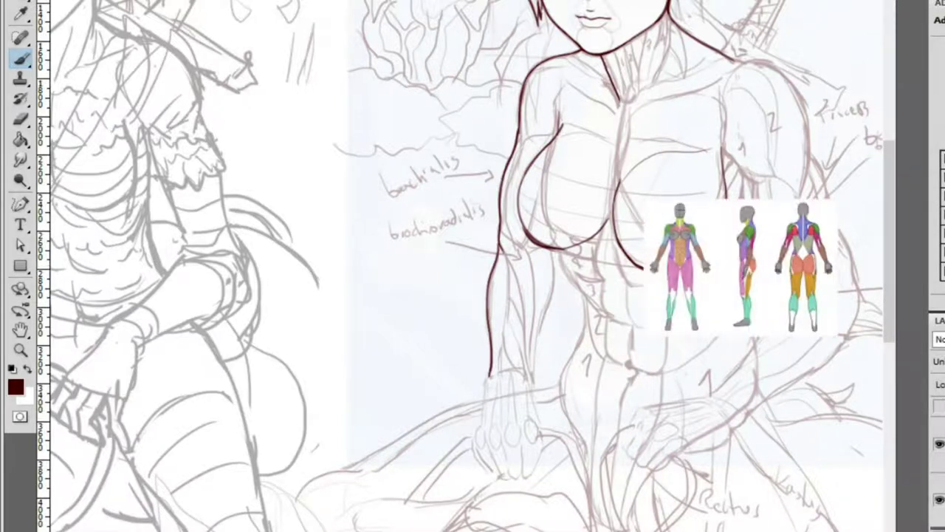
Examine the chest, shoulder and arm muscles on the front view of the coloured muscle diagram
{"action": "key", "text": "z"}
{"action": "left_click", "coordinate": [679, 236]}
{"action": "left_click", "coordinate": [709, 236]}
{"action": "left_click", "coordinate": [727, 239]}
{"action": "left_click_drag", "start_coordinate": [728, 239], "coordinate": [702, 237]}
{"action": "key", "text": "z"}
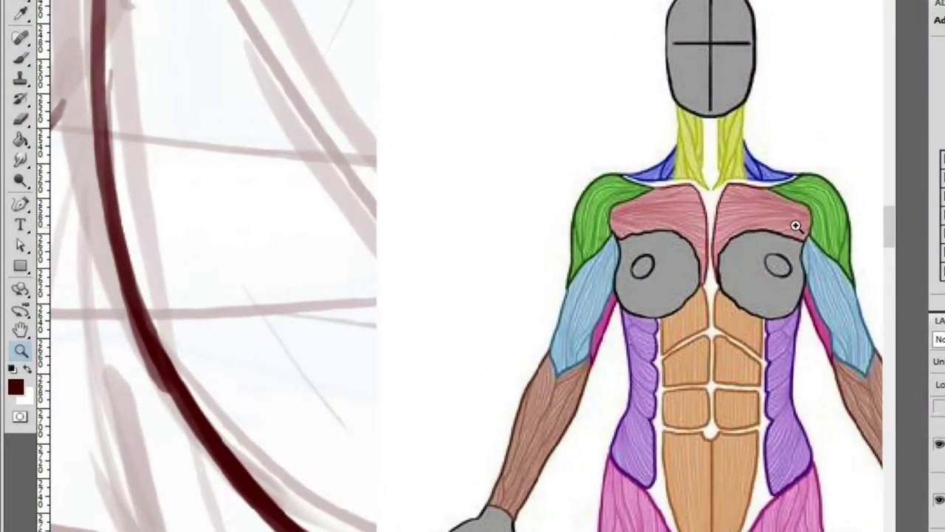
{"action": "left_click_drag", "start_coordinate": [805, 226], "coordinate": [713, 206]}
{"action": "left_click", "coordinate": [713, 206], "text": "alt"}
{"action": "left_click_drag", "start_coordinate": [761, 251], "coordinate": [808, 255]}
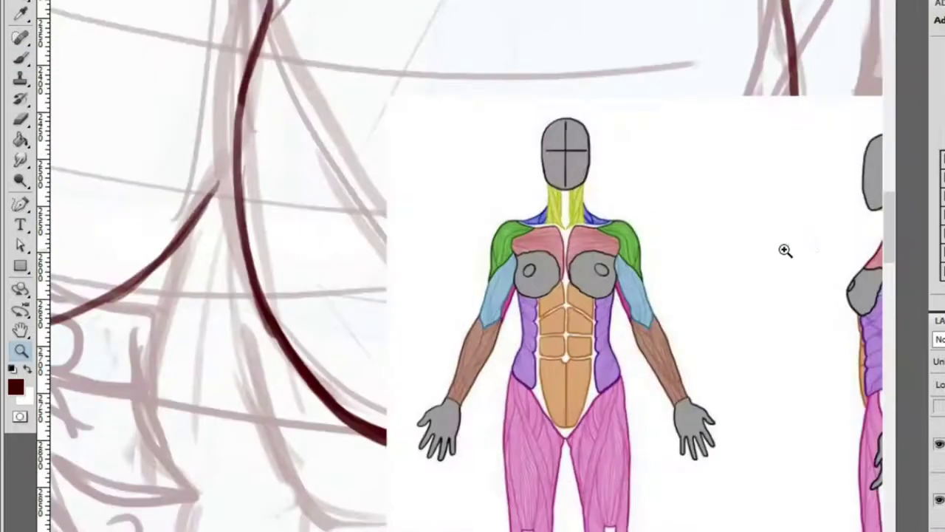
{"action": "left_click", "coordinate": [699, 274], "text": "alt"}
{"action": "key", "text": "b"}
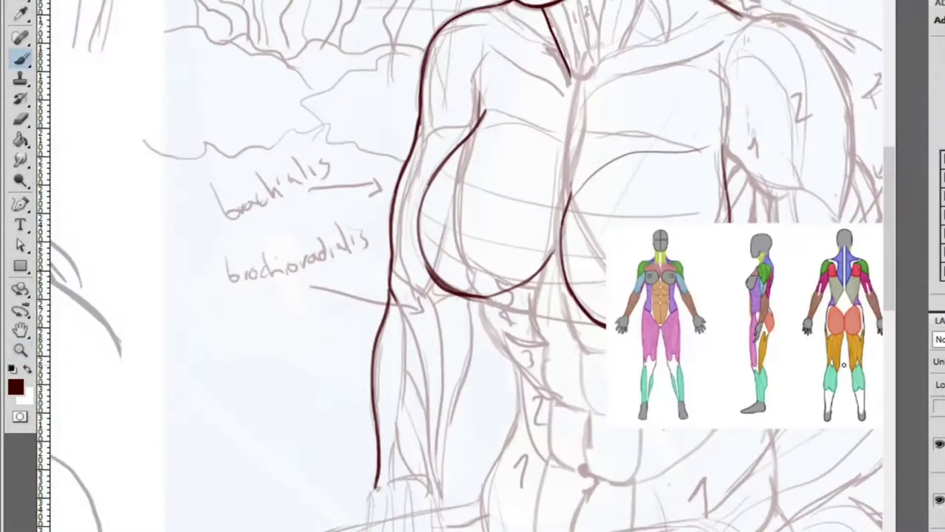
{"action": "key", "text": "z"}
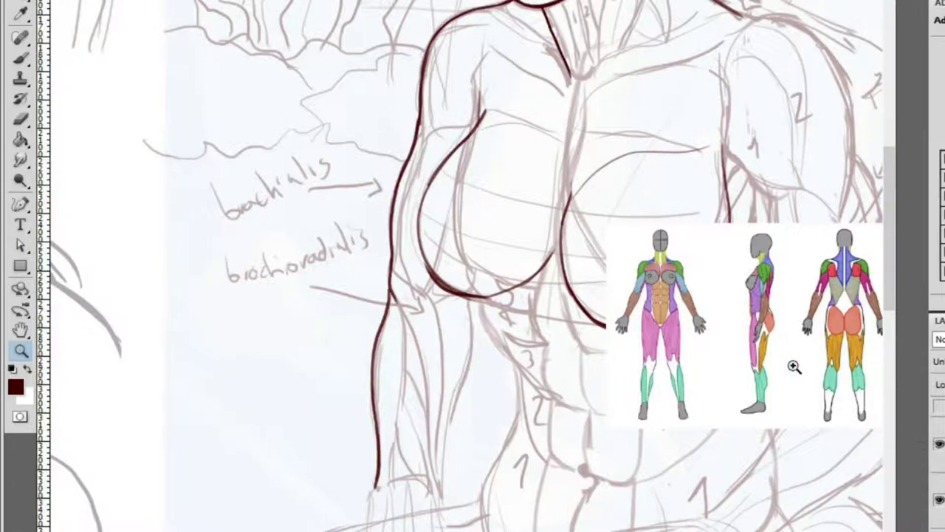
Move the coloured muscle diagram off the chest to beside the left arm
{"action": "left_click_drag", "start_coordinate": [605, 191], "coordinate": [635, 192]}
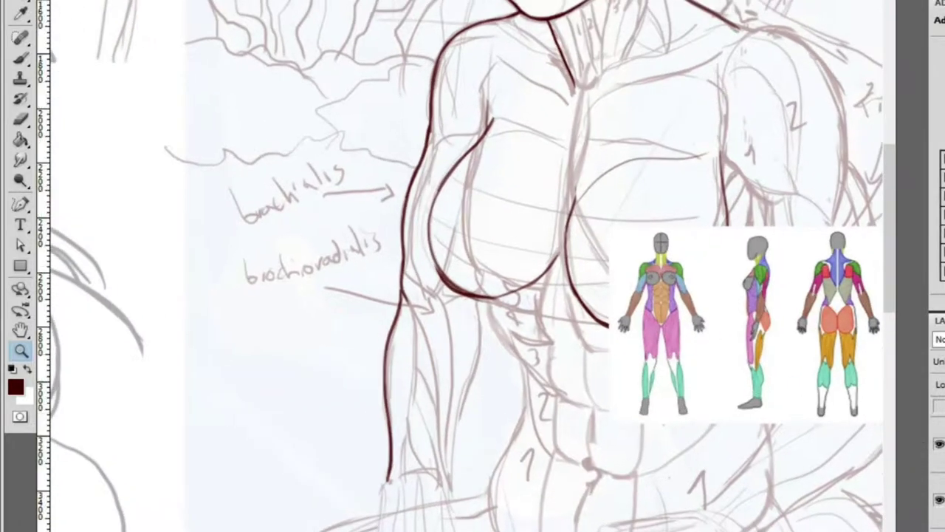
{"action": "left_click_drag", "start_coordinate": [793, 328], "coordinate": [944, 170]}
{"action": "mouse_move", "coordinate": [732, 257]}
{"action": "left_mouse_down"}
{"action": "mouse_move", "coordinate": [902, 133]}
{"action": "mouse_move", "coordinate": [891, 140]}
{"action": "mouse_move", "coordinate": [602, 66]}
{"action": "mouse_move", "coordinate": [633, 148]}
{"action": "mouse_move", "coordinate": [724, 124]}
{"action": "mouse_move", "coordinate": [547, 141]}
{"action": "mouse_move", "coordinate": [822, 192]}
{"action": "mouse_move", "coordinate": [763, 184]}
{"action": "mouse_move", "coordinate": [238, 281]}
{"action": "left_mouse_up"}
{"action": "scroll", "coordinate": [239, 281], "scroll_direction": "up", "scroll_amount": 4}
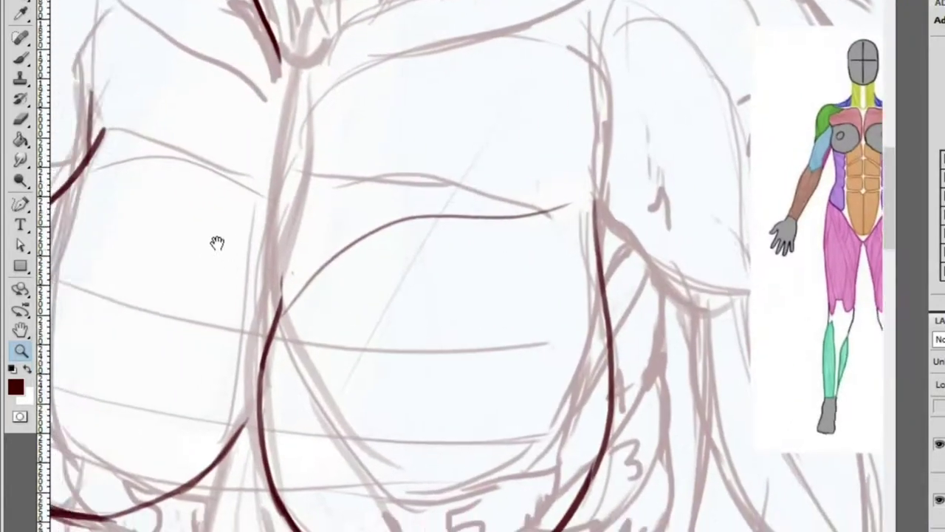
Ink the right breast's upper curve into the cleavage and redraw the left breast's upper curve toward the armpit
{"action": "key", "text": "b"}
{"action": "mouse_move", "coordinate": [126, 177]}
{"action": "left_mouse_down"}
{"action": "mouse_move", "coordinate": [331, 359]}
{"action": "mouse_move", "coordinate": [308, 385]}
{"action": "left_mouse_up"}
{"action": "key", "text": "e"}
{"action": "mouse_move", "coordinate": [362, 260]}
{"action": "left_mouse_down"}
{"action": "mouse_move", "coordinate": [403, 220]}
{"action": "mouse_move", "coordinate": [459, 196]}
{"action": "left_mouse_up"}
{"action": "key", "text": "b"}
{"action": "left_click_drag", "start_coordinate": [324, 340], "coordinate": [628, 186]}
Try adding fold strokes from the left armpit across the top of the left breast
{"action": "scroll", "coordinate": [628, 188], "scroll_direction": "up", "scroll_amount": 2}
{"action": "left_click_drag", "start_coordinate": [639, 244], "coordinate": [528, 206]}
{"action": "left_click_drag", "start_coordinate": [642, 198], "coordinate": [569, 202]}
{"action": "key", "text": "z"}
{"action": "scroll", "coordinate": [562, 192], "scroll_direction": "down", "scroll_amount": 4}
{"action": "scroll", "coordinate": [739, 203], "scroll_direction": "up", "scroll_amount": 3}
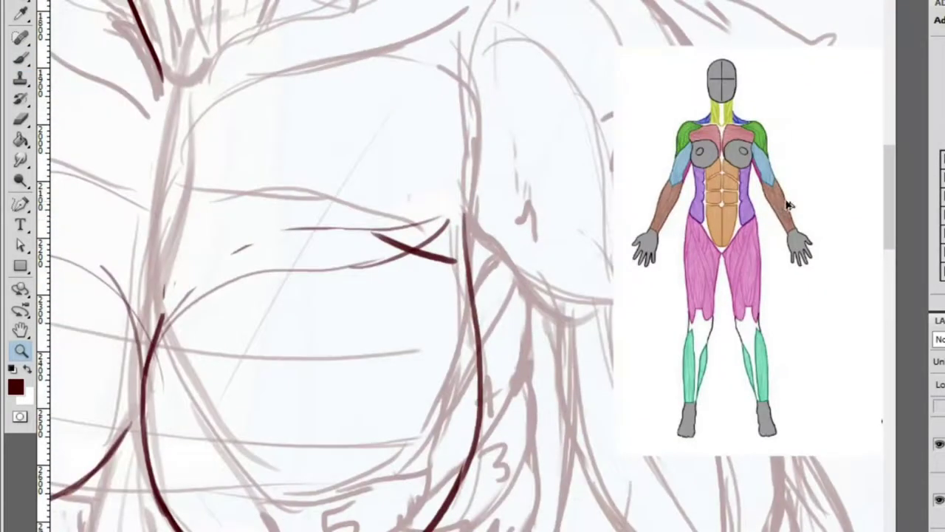
{"action": "scroll", "coordinate": [761, 181], "scroll_direction": "up", "scroll_amount": 4}
{"action": "scroll", "coordinate": [648, 170], "scroll_direction": "down", "scroll_amount": 5}
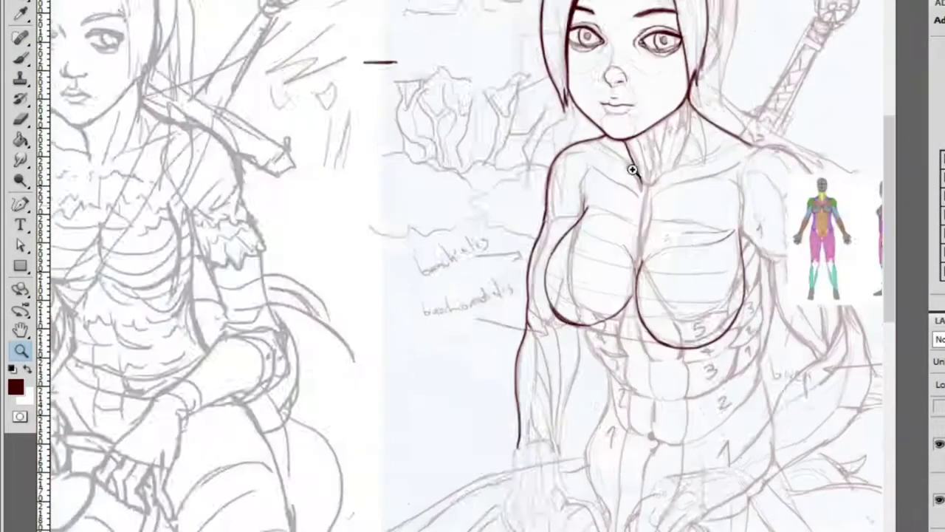
{"action": "scroll", "coordinate": [770, 300], "scroll_direction": "up", "scroll_amount": 5}
{"action": "scroll", "coordinate": [678, 246], "scroll_direction": "down", "scroll_amount": 2}
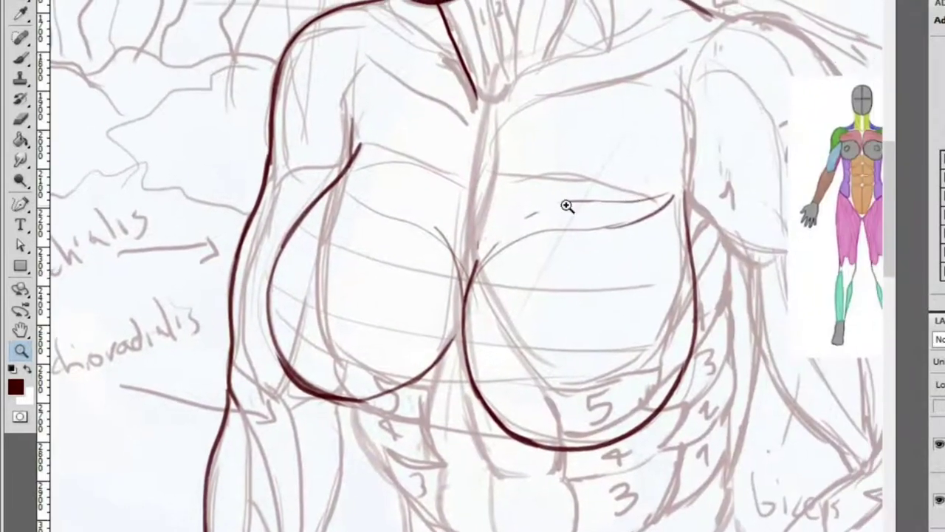
Clear most of the extra fold stroke above the left breast and ink the left pectoral's inner edge along the sternum
{"action": "key", "text": "b"}
{"action": "scroll", "coordinate": [599, 212], "scroll_direction": "up", "scroll_amount": 2}
{"action": "left_click_drag", "start_coordinate": [643, 170], "coordinate": [531, 170]}
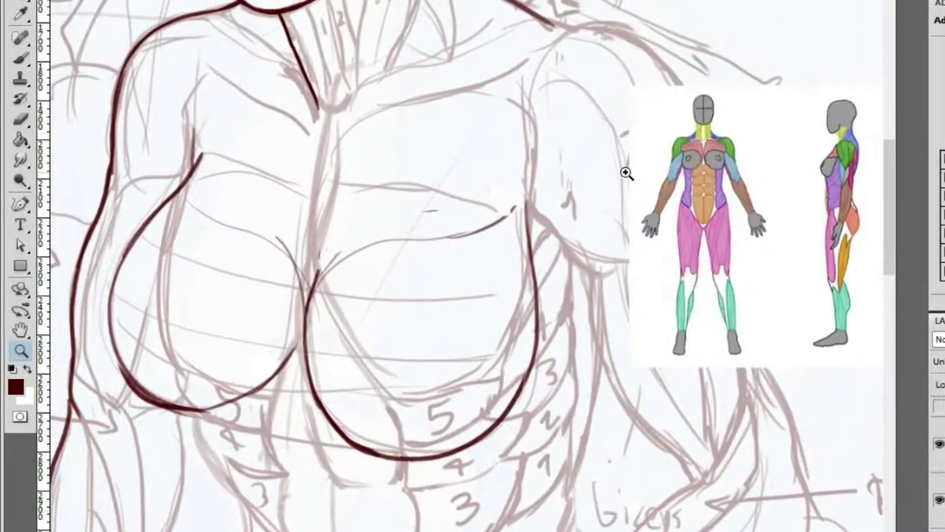
{"action": "left_click_drag", "start_coordinate": [347, 144], "coordinate": [325, 274]}
{"action": "left_click_drag", "start_coordinate": [350, 125], "coordinate": [331, 206]}
Check the muscle diagram, then ink the right pectoral's upper edge and the right collarbone toward the pit of the neck
{"action": "key", "text": "z"}
{"action": "scroll", "coordinate": [725, 177], "scroll_direction": "up", "scroll_amount": 6}
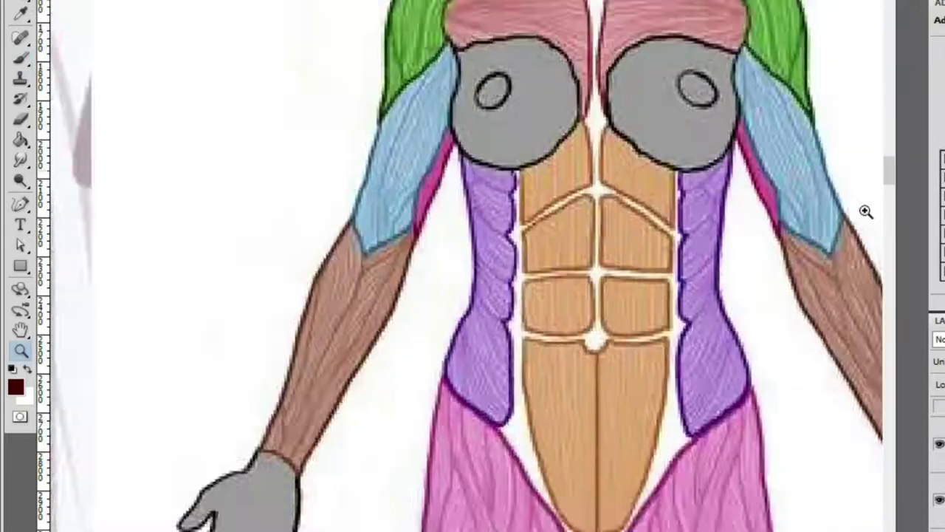
{"action": "scroll", "coordinate": [729, 197], "scroll_direction": "down", "scroll_amount": 6}
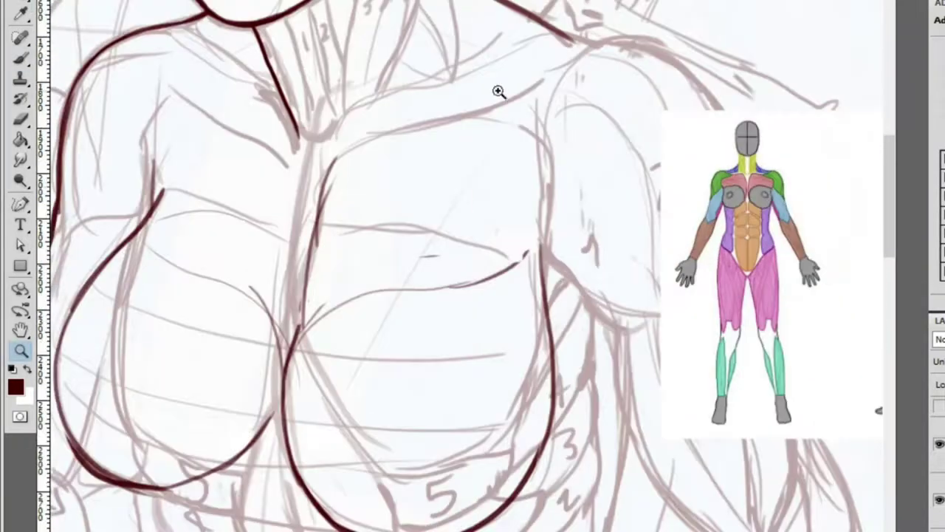
{"action": "key", "text": "b"}
{"action": "mouse_move", "coordinate": [145, 136]}
{"action": "left_mouse_down"}
{"action": "mouse_move", "coordinate": [174, 107]}
{"action": "mouse_move", "coordinate": [160, 113]}
{"action": "mouse_move", "coordinate": [228, 101]}
{"action": "mouse_move", "coordinate": [294, 141]}
{"action": "left_mouse_up"}
{"action": "left_click_drag", "start_coordinate": [225, 105], "coordinate": [289, 143]}
{"action": "key", "text": "e"}
{"action": "mouse_move", "coordinate": [238, 99]}
{"action": "left_mouse_down"}
{"action": "mouse_move", "coordinate": [300, 144]}
{"action": "mouse_move", "coordinate": [252, 96]}
{"action": "mouse_move", "coordinate": [294, 163]}
{"action": "mouse_move", "coordinate": [255, 96]}
{"action": "left_mouse_up"}
{"action": "key", "text": "b"}
{"action": "key", "text": "z"}
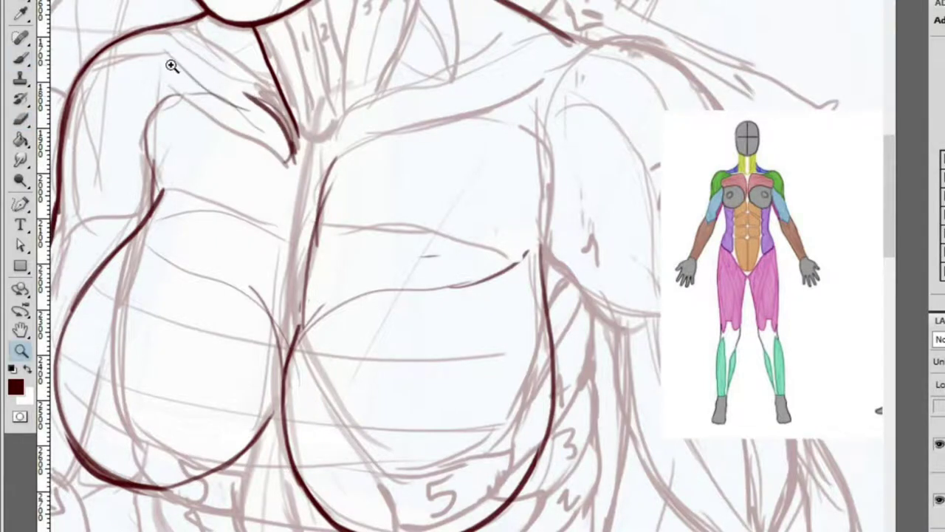
Ink the left collarbone line from the pit of the neck out toward the shoulder
{"action": "left_click", "coordinate": [183, 74]}
{"action": "key", "text": "b"}
{"action": "key", "text": "z"}
{"action": "left_click", "coordinate": [348, 144], "text": "alt"}
{"action": "left_click", "coordinate": [468, 156]}
{"action": "key", "text": "b"}
{"action": "left_click_drag", "start_coordinate": [442, 161], "coordinate": [513, 133]}
Ink the top of the left shoulder, continuing from the end of the neck line
{"action": "left_click_drag", "start_coordinate": [595, 95], "coordinate": [684, 109]}
{"action": "key", "text": "ctrl+z"}
{"action": "key", "text": "z"}
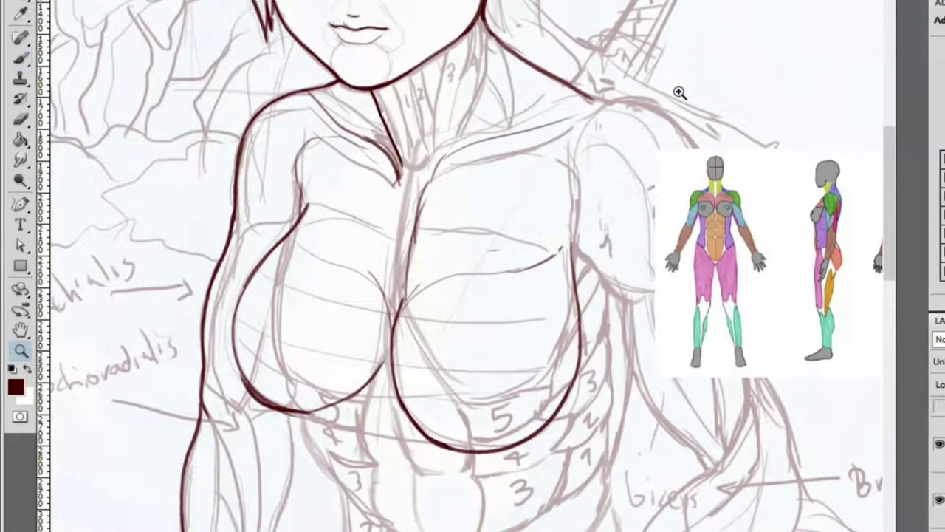
{"action": "left_click", "coordinate": [676, 103]}
{"action": "key", "text": "b"}
{"action": "mouse_move", "coordinate": [391, 107]}
{"action": "left_mouse_down"}
{"action": "mouse_move", "coordinate": [509, 127]}
{"action": "mouse_move", "coordinate": [697, 181]}
{"action": "left_mouse_up"}
{"action": "key", "text": "ctrl+minus"}
{"action": "key", "text": "ctrl+minus"}
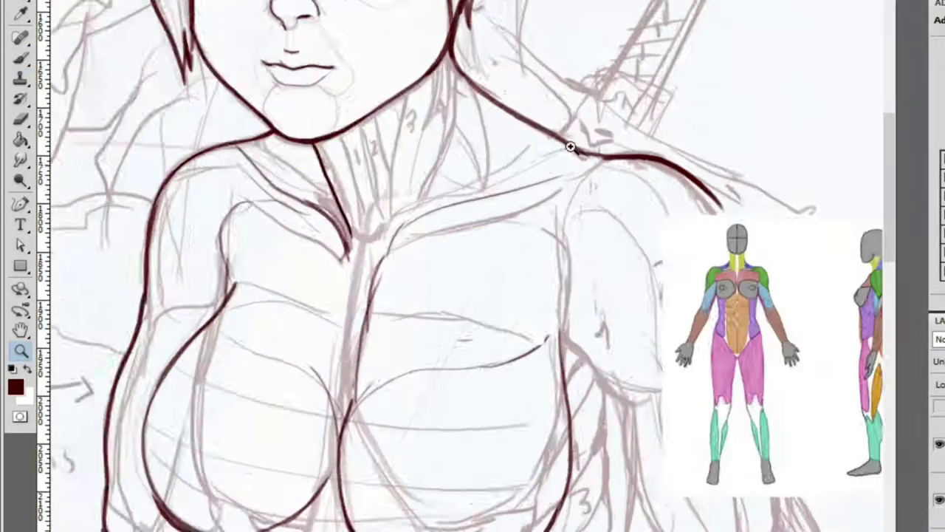
Trim the left shoulder line and ink the deltoid's outer contour down to the triceps, cleaning up its edge
{"action": "key", "text": "z"}
{"action": "key", "text": "e"}
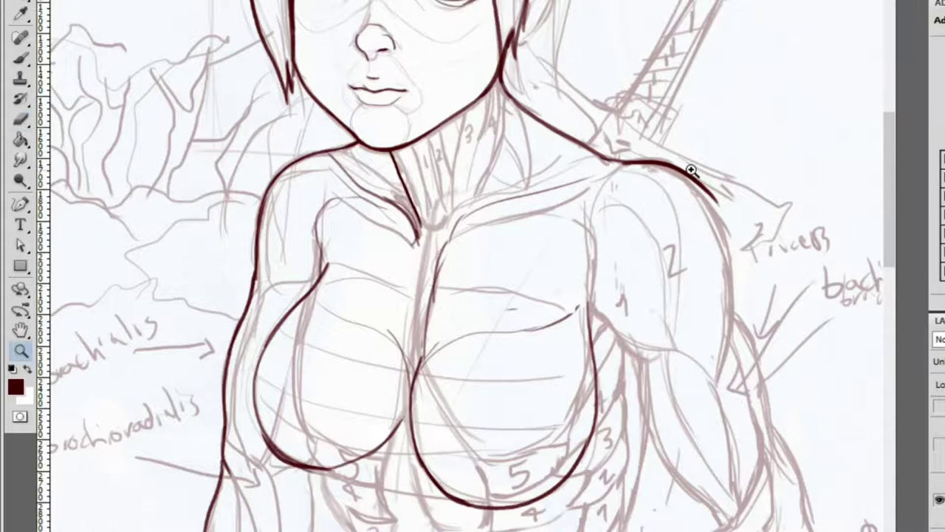
{"action": "scroll", "coordinate": [683, 168], "scroll_direction": "up", "scroll_amount": 2}
{"action": "left_click_drag", "start_coordinate": [681, 189], "coordinate": [648, 177]}
{"action": "key", "text": "b"}
{"action": "mouse_move", "coordinate": [591, 146]}
{"action": "left_mouse_down"}
{"action": "mouse_move", "coordinate": [671, 185]}
{"action": "mouse_move", "coordinate": [759, 432]}
{"action": "left_mouse_up"}
{"action": "key", "text": "e"}
{"action": "mouse_move", "coordinate": [731, 303]}
{"action": "left_mouse_down"}
{"action": "mouse_move", "coordinate": [754, 354]}
{"action": "mouse_move", "coordinate": [764, 487]}
{"action": "left_mouse_up"}
{"action": "key", "text": "b"}
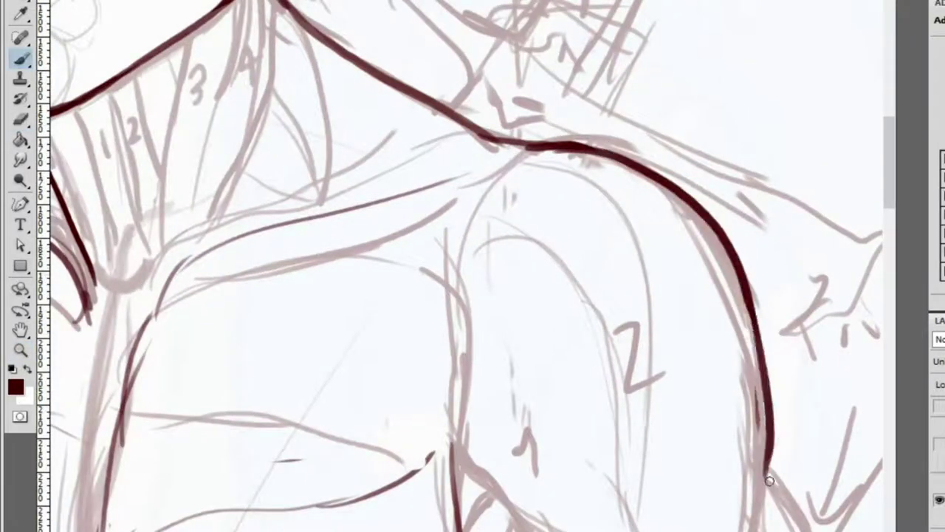
Ink the left side of the torso between the ribs and the arm, from the waist up toward the armpit
{"action": "key", "text": "z"}
{"action": "scroll", "coordinate": [645, 306], "scroll_direction": "down", "scroll_amount": 3}
{"action": "scroll", "coordinate": [721, 462], "scroll_direction": "up", "scroll_amount": 3}
{"action": "key", "text": "b"}
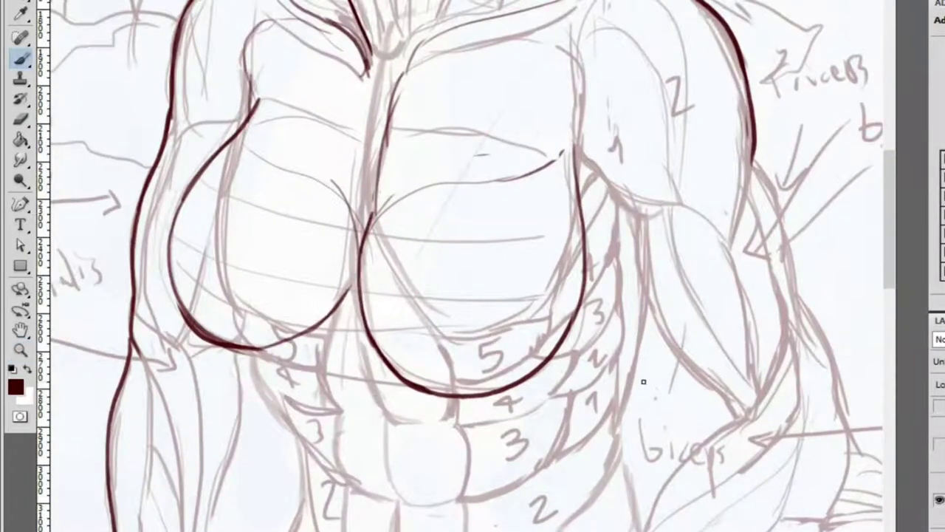
{"action": "key", "text": "z"}
{"action": "scroll", "coordinate": [643, 390], "scroll_direction": "up", "scroll_amount": 2}
{"action": "key", "text": "b"}
{"action": "left_click_drag", "start_coordinate": [634, 448], "coordinate": [647, 510]}
{"action": "left_click_drag", "start_coordinate": [634, 416], "coordinate": [677, 181]}
{"action": "key", "text": "z"}
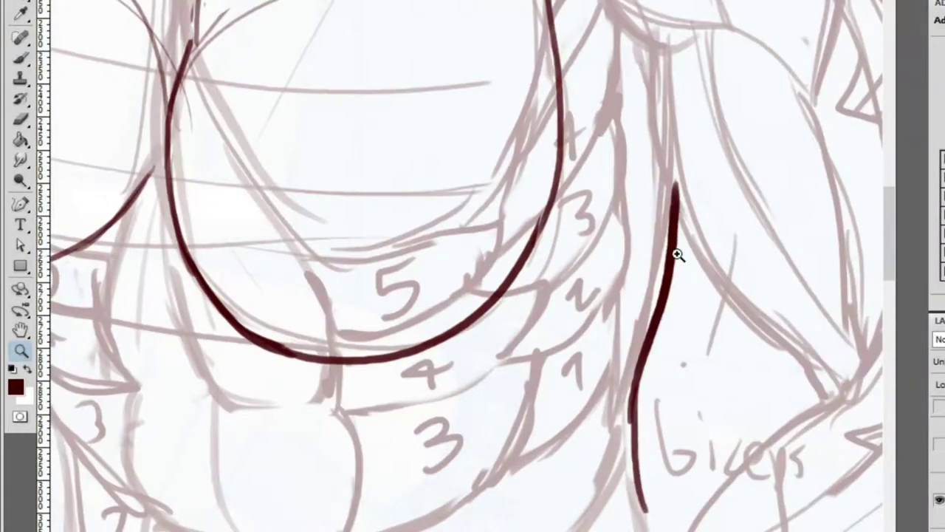
Ink the right side of the torso from beneath the right breast down along the ribs
{"action": "scroll", "coordinate": [452, 313], "scroll_direction": "down", "scroll_amount": 3}
{"action": "scroll", "coordinate": [452, 313], "scroll_direction": "up", "scroll_amount": 3}
{"action": "key", "text": "b"}
{"action": "mouse_move", "coordinate": [509, 155]}
{"action": "left_mouse_down"}
{"action": "mouse_move", "coordinate": [670, 365]}
{"action": "mouse_move", "coordinate": [556, 239]}
{"action": "mouse_move", "coordinate": [641, 342]}
{"action": "mouse_move", "coordinate": [649, 366]}
{"action": "left_mouse_up"}
{"action": "key", "text": "ctrl+z"}
{"action": "key", "text": "ctrl+z"}
{"action": "left_click_drag", "start_coordinate": [512, 153], "coordinate": [629, 340]}
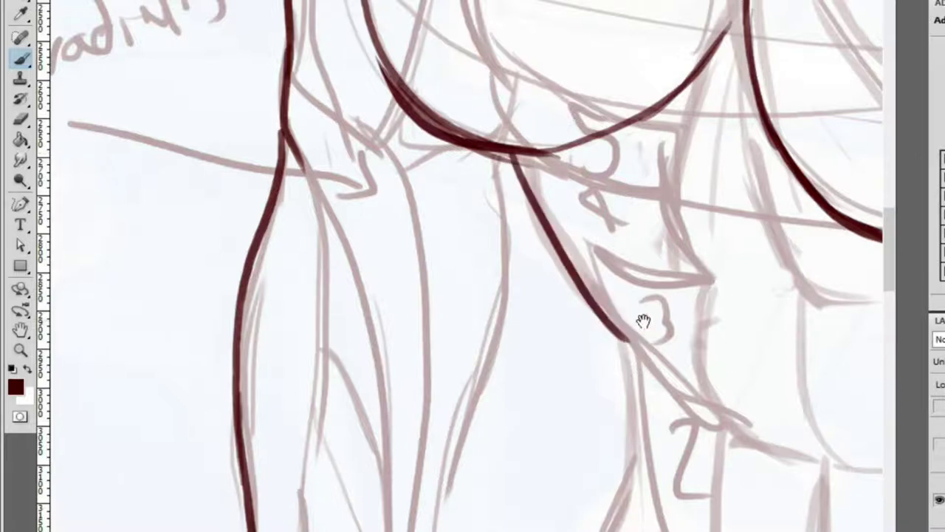
Continue the right torso contour from the end of the rib line down to the narrowest part of the waist
{"action": "key", "text": "z"}
{"action": "scroll", "coordinate": [522, 188], "scroll_direction": "down", "scroll_amount": 3}
{"action": "scroll", "coordinate": [361, 98], "scroll_direction": "up", "scroll_amount": 3}
{"action": "key", "text": "b"}
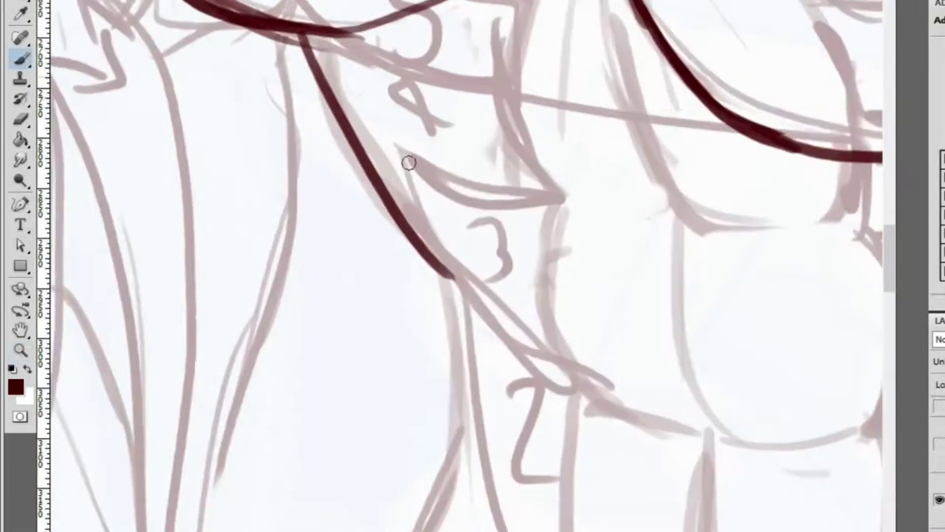
{"action": "mouse_move", "coordinate": [436, 272]}
{"action": "left_mouse_down"}
{"action": "mouse_move", "coordinate": [453, 410]}
{"action": "mouse_move", "coordinate": [454, 395]}
{"action": "left_mouse_up"}
{"action": "key", "text": "ctrl+z"}
{"action": "key", "text": "z"}
{"action": "scroll", "coordinate": [365, 261], "scroll_direction": "down", "scroll_amount": 4}
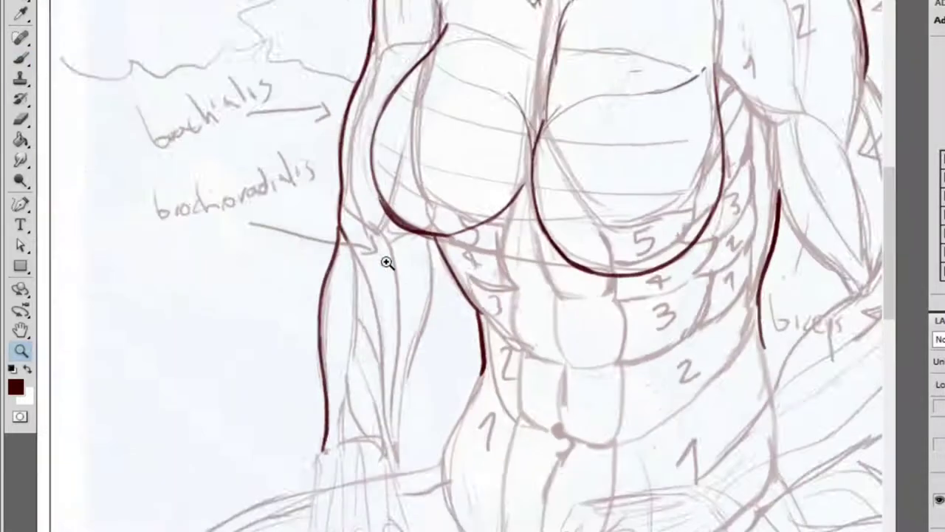
Extend the left waist line down to the forearm and ink the forearm's upper edge from the wrist to the elbow
{"action": "scroll", "coordinate": [638, 235], "scroll_direction": "up", "scroll_amount": 3}
{"action": "key", "text": "b"}
{"action": "left_click_drag", "start_coordinate": [634, 186], "coordinate": [648, 235]}
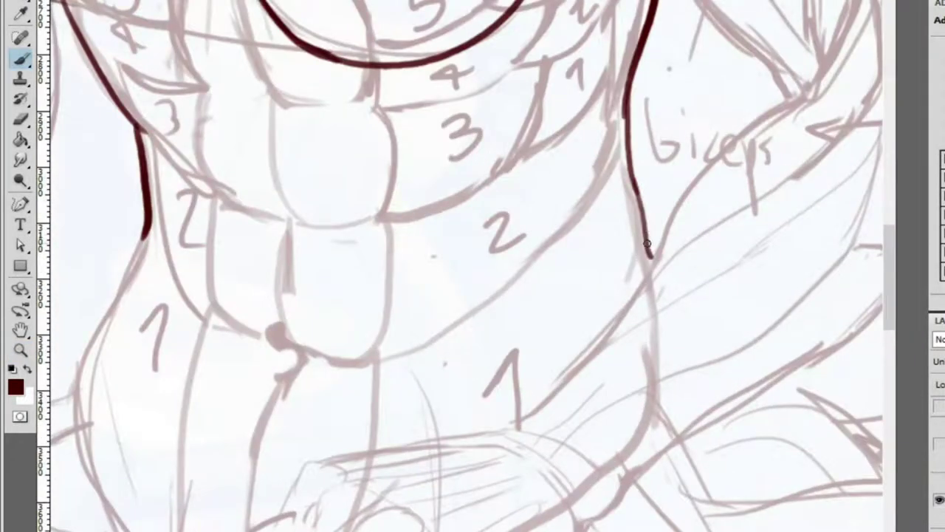
{"action": "mouse_move", "coordinate": [527, 413]}
{"action": "left_mouse_down"}
{"action": "mouse_move", "coordinate": [680, 189]}
{"action": "mouse_move", "coordinate": [801, 92]}
{"action": "left_mouse_up"}
{"action": "key", "text": "z"}
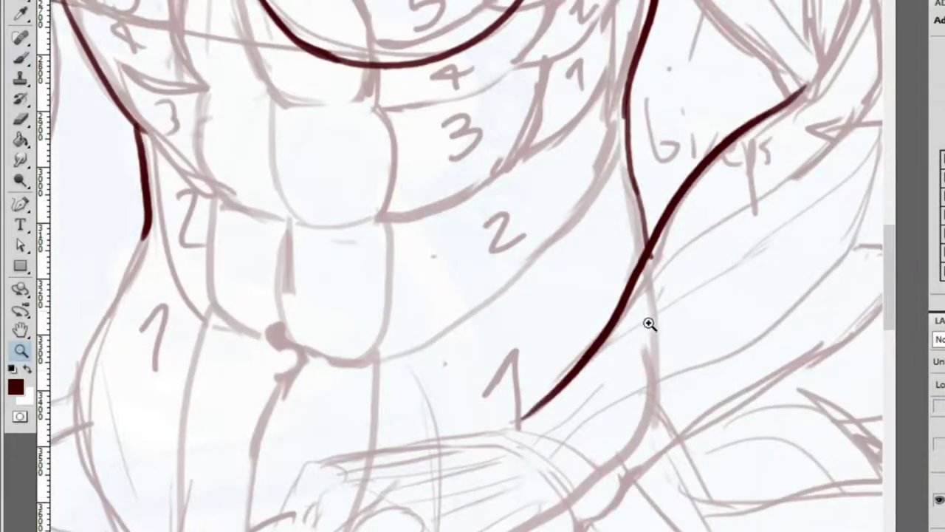
Thicken the left torso line beside the gap between the waist and the arm
{"action": "left_click", "coordinate": [687, 255]}
{"action": "key", "text": "b"}
{"action": "key", "text": "z"}
{"action": "scroll", "coordinate": [566, 427], "scroll_direction": "down", "scroll_amount": 5}
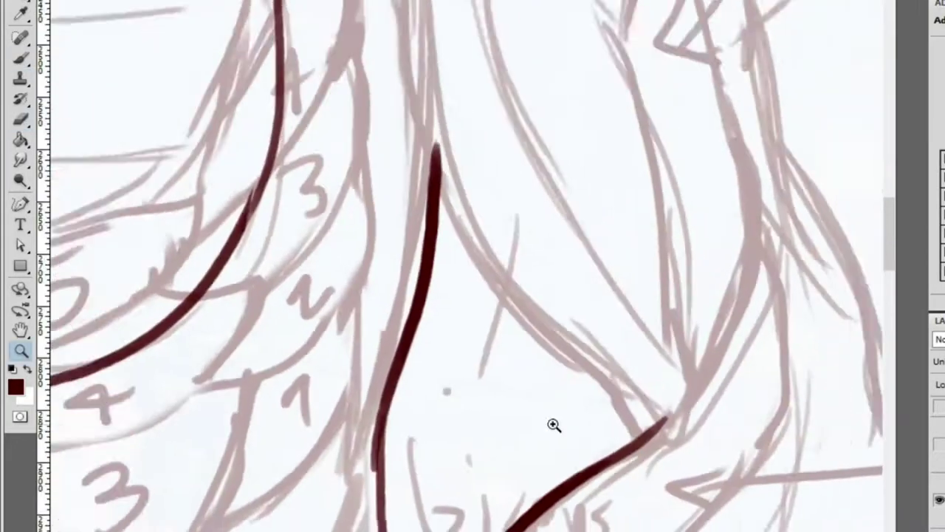
{"action": "key", "text": "b"}
{"action": "mouse_move", "coordinate": [469, 529]}
{"action": "left_mouse_down"}
{"action": "mouse_move", "coordinate": [458, 359]}
{"action": "mouse_move", "coordinate": [517, 98]}
{"action": "left_mouse_up"}
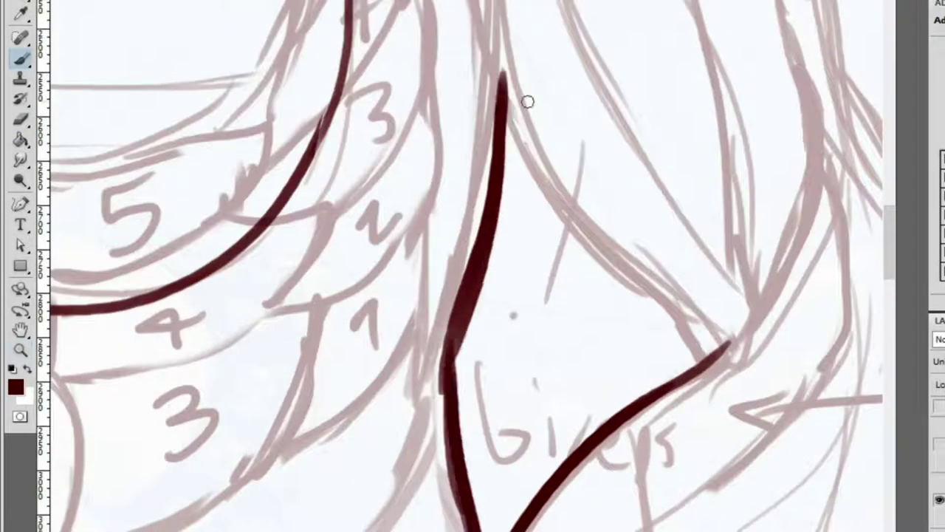
Ink the inner contour of the left upper arm from the armpit to the elbow and fill the corner where it meets the forearm
{"action": "mouse_move", "coordinate": [498, 22]}
{"action": "left_mouse_down"}
{"action": "mouse_move", "coordinate": [686, 313]}
{"action": "mouse_move", "coordinate": [700, 361]}
{"action": "left_mouse_up"}
{"action": "key", "text": "e"}
{"action": "key", "text": "b"}
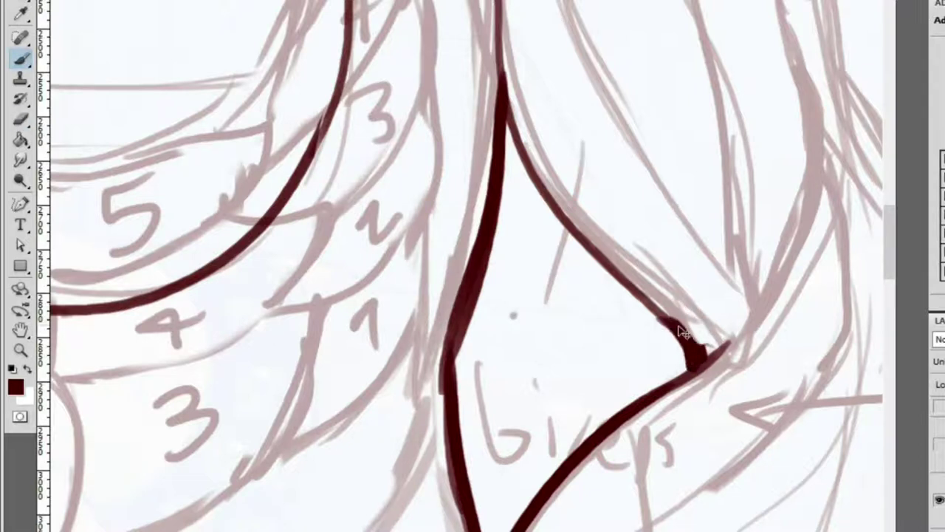
{"action": "left_click_drag", "start_coordinate": [681, 331], "coordinate": [700, 356]}
{"action": "scroll", "coordinate": [698, 355], "scroll_direction": "down", "scroll_amount": 5}
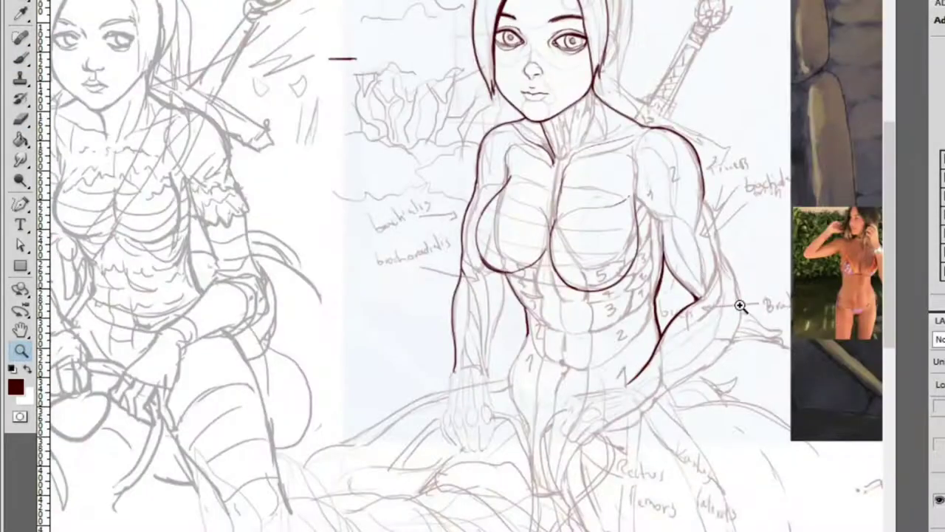
{"action": "scroll", "coordinate": [734, 296], "scroll_direction": "up", "scroll_amount": 6}
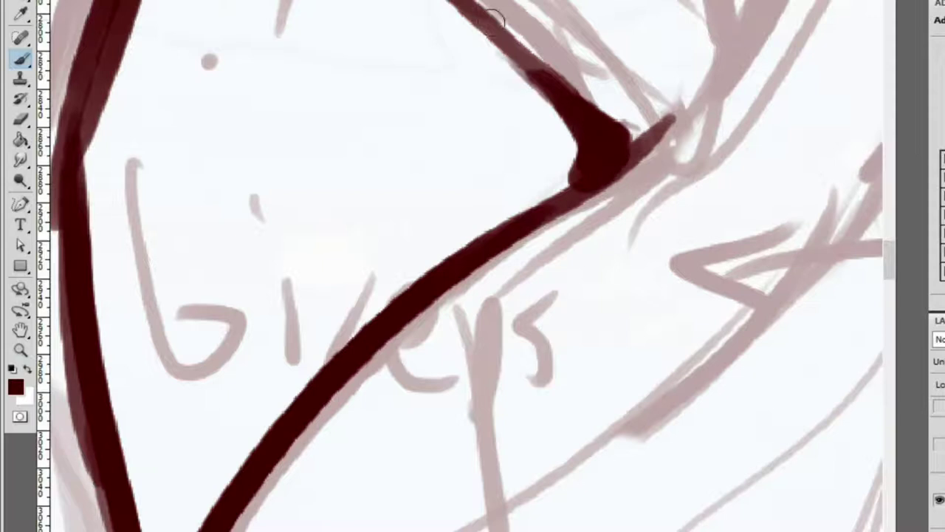
Ink the outer contour of the left arm from the bottom of the triceps line down toward the elbow
{"action": "key", "text": "z"}
{"action": "scroll", "coordinate": [508, 47], "scroll_direction": "down", "scroll_amount": 5}
{"action": "scroll", "coordinate": [508, 46], "scroll_direction": "down", "scroll_amount": 5}
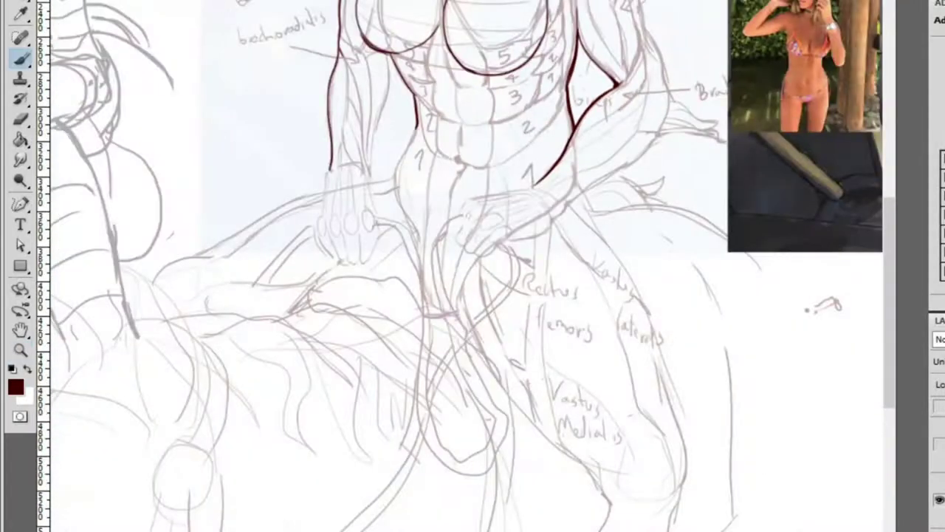
{"action": "scroll", "coordinate": [646, 121], "scroll_direction": "up", "scroll_amount": 8}
{"action": "key", "text": "b"}
{"action": "left_click_drag", "start_coordinate": [593, 111], "coordinate": [689, 441]}
{"action": "key", "text": "ctrl+z"}
{"action": "left_click_drag", "start_coordinate": [593, 112], "coordinate": [696, 485]}
{"action": "key", "text": "z"}
{"action": "scroll", "coordinate": [591, 127], "scroll_direction": "up", "scroll_amount": 2}
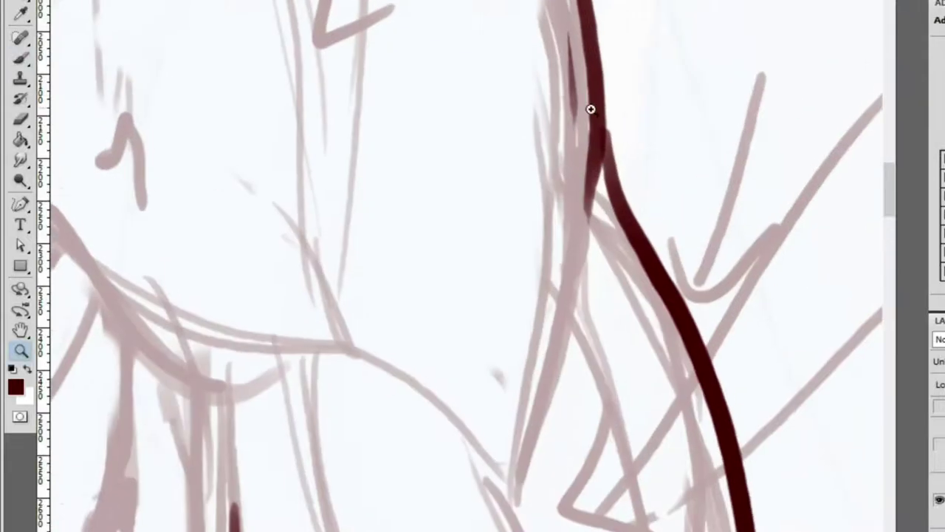
Rework the junction where the left triceps line runs into the outer arm contour
{"action": "key", "text": "b"}
{"action": "mouse_move", "coordinate": [593, 226]}
{"action": "left_mouse_down"}
{"action": "mouse_move", "coordinate": [606, 84]}
{"action": "mouse_move", "coordinate": [660, 262]}
{"action": "left_mouse_up"}
{"action": "key", "text": "ctrl+z"}
{"action": "key", "text": "ctrl+z"}
{"action": "mouse_move", "coordinate": [635, 218]}
{"action": "left_mouse_down"}
{"action": "mouse_move", "coordinate": [580, 53]}
{"action": "mouse_move", "coordinate": [604, 177]}
{"action": "mouse_move", "coordinate": [635, 221]}
{"action": "left_mouse_up"}
{"action": "key", "text": "ctrl+z"}
{"action": "left_click_drag", "start_coordinate": [595, 81], "coordinate": [593, 247]}
{"action": "key", "text": "ctrl+z"}
{"action": "mouse_move", "coordinate": [614, 162]}
{"action": "left_mouse_down"}
{"action": "mouse_move", "coordinate": [627, 202]}
{"action": "mouse_move", "coordinate": [667, 226]}
{"action": "mouse_move", "coordinate": [714, 399]}
{"action": "left_mouse_up"}
Redraw the left arm's outer contour below the triceps with a cleaner, thicker line down to the elbow
{"action": "key", "text": "z"}
{"action": "scroll", "coordinate": [522, 69], "scroll_direction": "down", "scroll_amount": 3}
{"action": "scroll", "coordinate": [644, 155], "scroll_direction": "up", "scroll_amount": 1}
{"action": "scroll", "coordinate": [664, 217], "scroll_direction": "up", "scroll_amount": 3}
{"action": "key", "text": "b"}
{"action": "key", "text": "ctrl+z"}
{"action": "mouse_move", "coordinate": [649, 190]}
{"action": "left_mouse_down"}
{"action": "mouse_move", "coordinate": [717, 348]}
{"action": "mouse_move", "coordinate": [724, 395]}
{"action": "left_mouse_up"}
{"action": "left_click_drag", "start_coordinate": [704, 314], "coordinate": [667, 137]}
{"action": "mouse_move", "coordinate": [615, 11]}
{"action": "left_mouse_down"}
{"action": "mouse_move", "coordinate": [663, 162]}
{"action": "mouse_move", "coordinate": [676, 258]}
{"action": "left_mouse_up"}
{"action": "key", "text": "ctrl+z"}
{"action": "left_click_drag", "start_coordinate": [613, 7], "coordinate": [685, 263]}
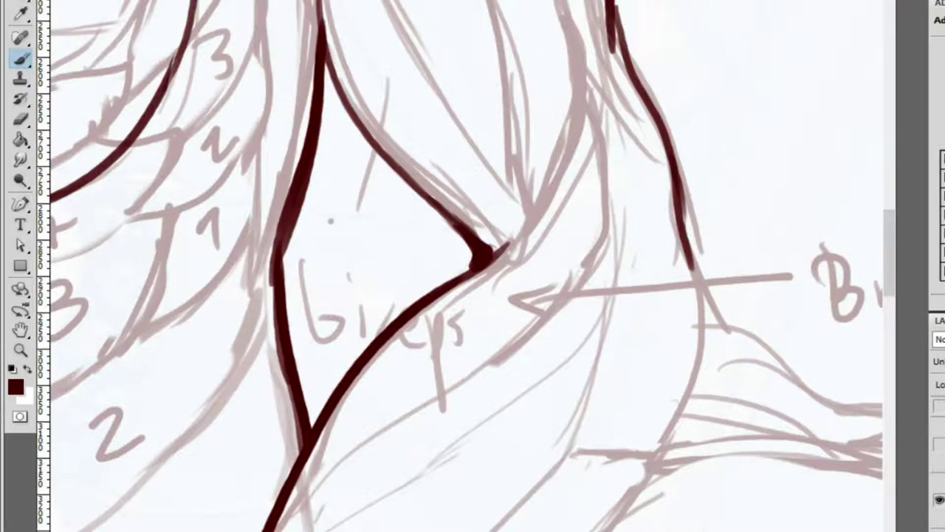
Ink the curve around the left elbow and onto the outer edge of the forearm
{"action": "left_click", "coordinate": [738, 274], "text": "ctrl"}
{"action": "mouse_move", "coordinate": [674, 214]}
{"action": "left_mouse_down"}
{"action": "mouse_move", "coordinate": [707, 348]}
{"action": "mouse_move", "coordinate": [698, 480]}
{"action": "left_mouse_up"}
{"action": "mouse_move", "coordinate": [713, 244]}
{"action": "left_mouse_down"}
{"action": "mouse_move", "coordinate": [713, 142]}
{"action": "mouse_move", "coordinate": [595, 319]}
{"action": "left_mouse_up"}
{"action": "left_click", "coordinate": [713, 142], "text": "alt"}
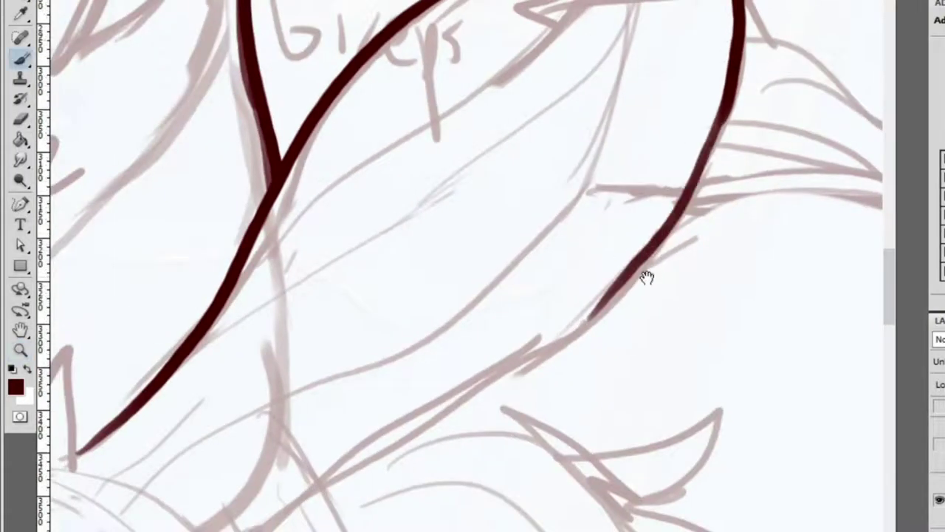
Ink the small curve at the left wrist and the forearm's lower edge from the wrist up to the elbow curve
{"action": "left_click", "coordinate": [650, 271], "text": "ctrl"}
{"action": "left_click", "coordinate": [735, 115], "text": "alt"}
{"action": "key", "text": "b"}
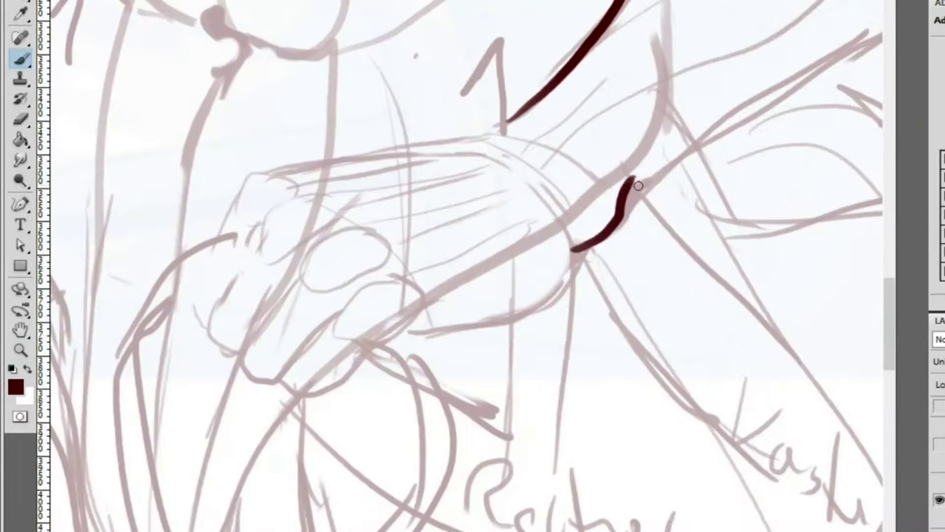
{"action": "left_click_drag", "start_coordinate": [700, 170], "coordinate": [601, 215]}
{"action": "key", "text": "ctrl+z"}
{"action": "left_click_drag", "start_coordinate": [540, 243], "coordinate": [834, 8]}
{"action": "key", "text": "ctrl+z"}
{"action": "mouse_move", "coordinate": [532, 247]}
{"action": "left_mouse_down"}
{"action": "mouse_move", "coordinate": [596, 183]}
{"action": "mouse_move", "coordinate": [833, 17]}
{"action": "mouse_move", "coordinate": [669, 159]}
{"action": "mouse_move", "coordinate": [857, 11]}
{"action": "left_mouse_up"}
{"action": "key", "text": "ctrl+z"}
{"action": "key", "text": "ctrl+z"}
{"action": "left_click_drag", "start_coordinate": [530, 250], "coordinate": [857, 9]}
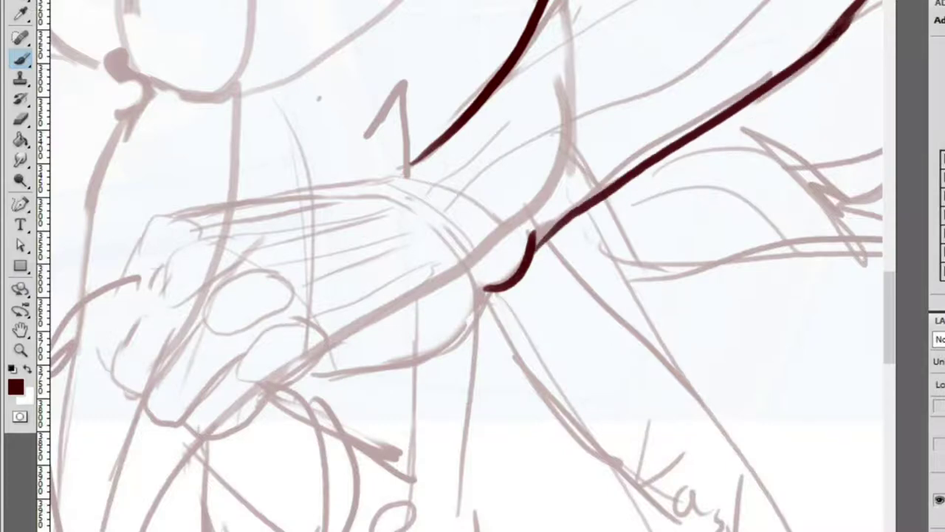
Ink the crease inside the left elbow, running up from the corner toward the biceps
{"action": "scroll", "coordinate": [743, 96], "scroll_direction": "down", "scroll_amount": 5}
{"action": "scroll", "coordinate": [828, 228], "scroll_direction": "up", "scroll_amount": 5}
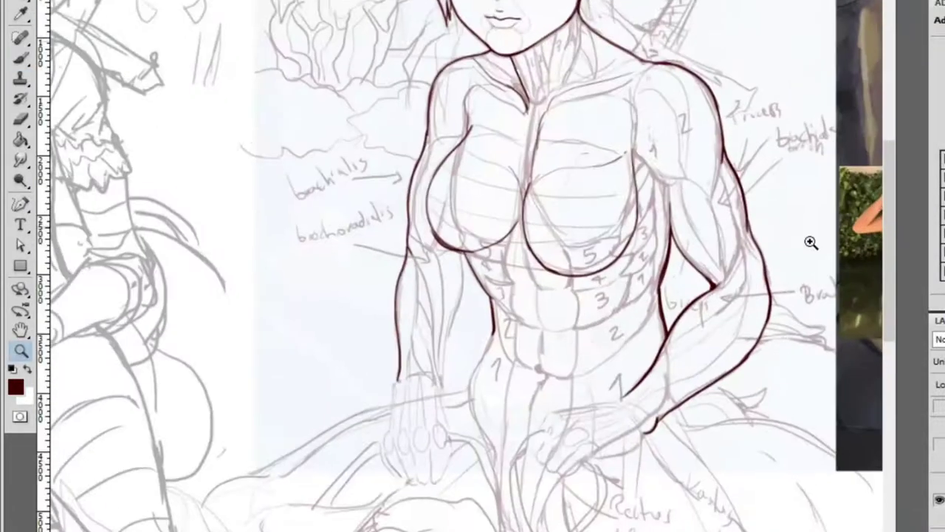
{"action": "left_click_drag", "start_coordinate": [589, 223], "coordinate": [653, 79]}
{"action": "scroll", "coordinate": [704, 137], "scroll_direction": "down", "scroll_amount": 1}
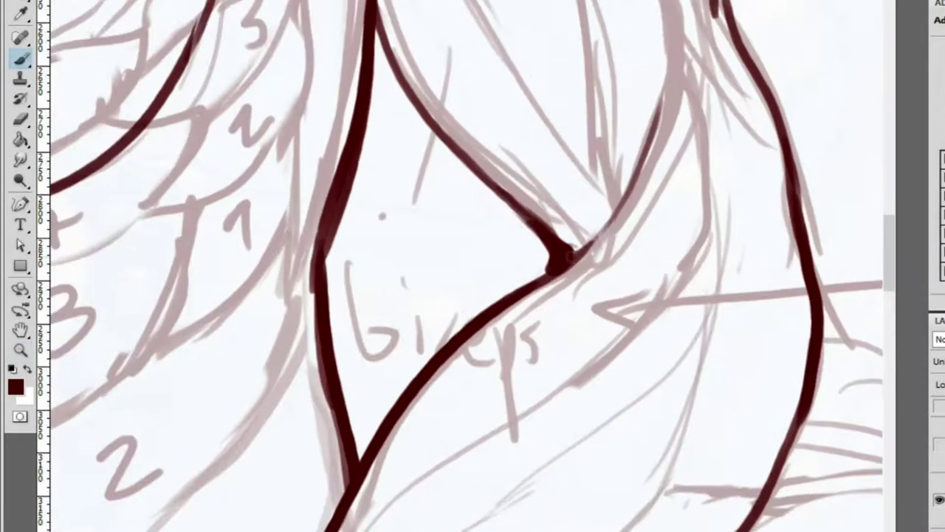
Ink the left armpit line from the edge of the breast down into the inner contour of the upper arm
{"action": "scroll", "coordinate": [575, 264], "scroll_direction": "down", "scroll_amount": 4}
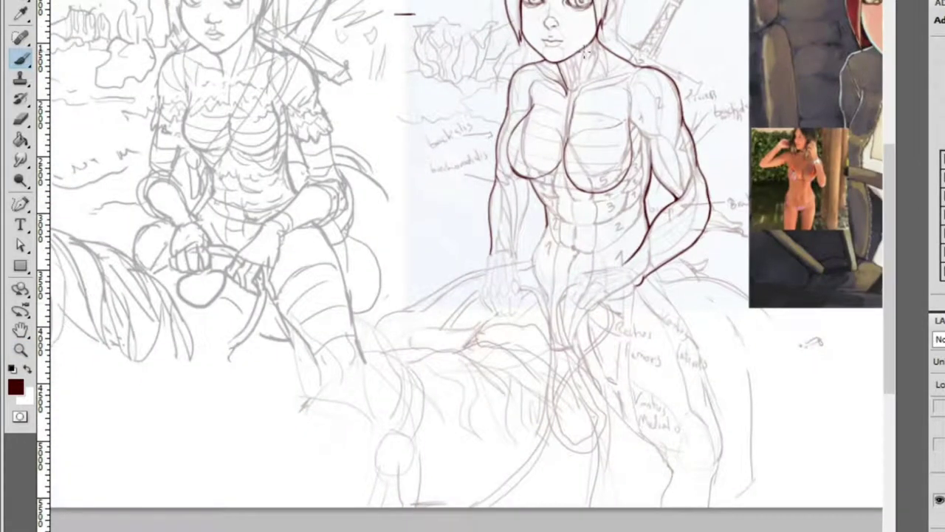
{"action": "key", "text": "z"}
{"action": "left_click", "coordinate": [675, 154]}
{"action": "key", "text": "b"}
{"action": "left_click_drag", "start_coordinate": [481, 37], "coordinate": [587, 150]}
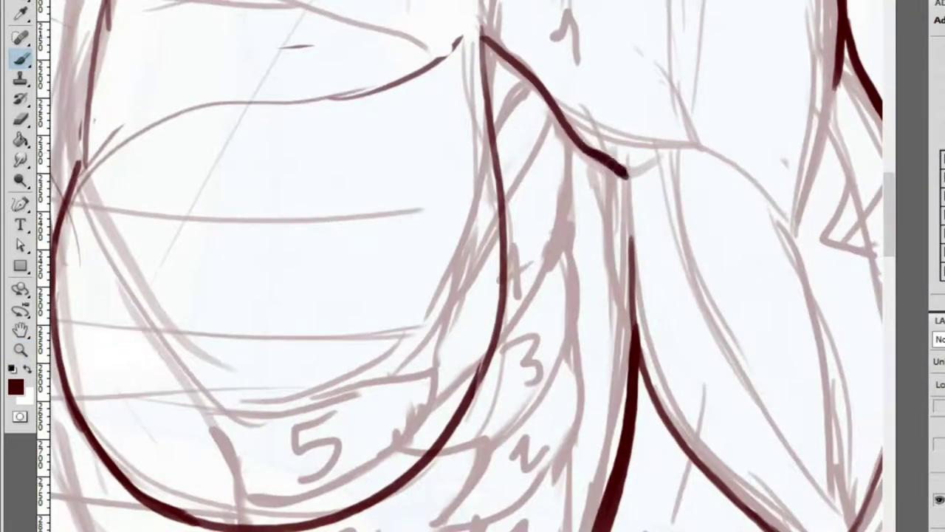
{"action": "key", "text": "ctrl+alt+z"}
{"action": "key", "text": "ctrl+alt+z"}
{"action": "left_click_drag", "start_coordinate": [555, 108], "coordinate": [625, 169]}
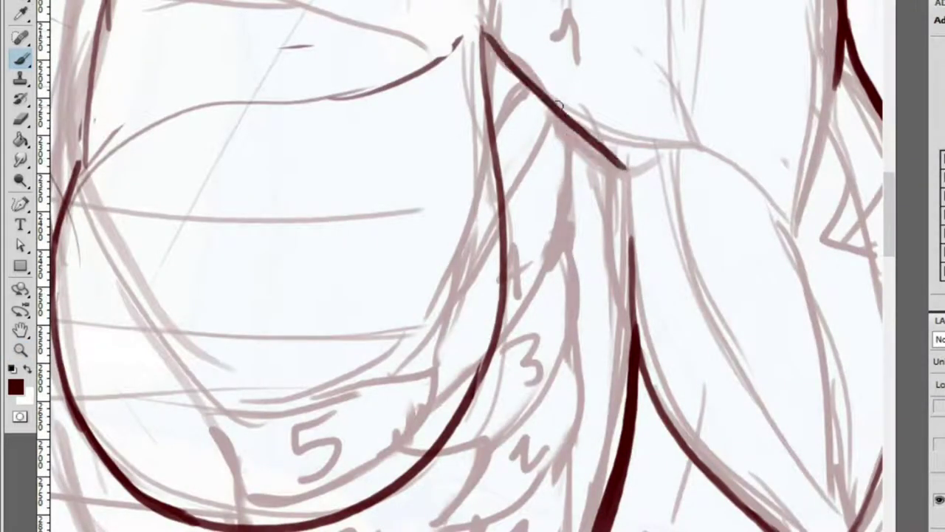
{"action": "key", "text": "ctrl+alt+z"}
{"action": "mouse_move", "coordinate": [536, 94]}
{"action": "left_mouse_down"}
{"action": "mouse_move", "coordinate": [606, 159]}
{"action": "mouse_move", "coordinate": [635, 284]}
{"action": "left_mouse_up"}
{"action": "left_click_drag", "start_coordinate": [605, 161], "coordinate": [643, 354]}
Clean up the inked lines around the left armpit, erasing stray parts along the breast edge
{"action": "key", "text": "z"}
{"action": "left_click", "coordinate": [566, 154], "text": "alt"}
{"action": "left_click", "coordinate": [653, 280]}
{"action": "key", "text": "b"}
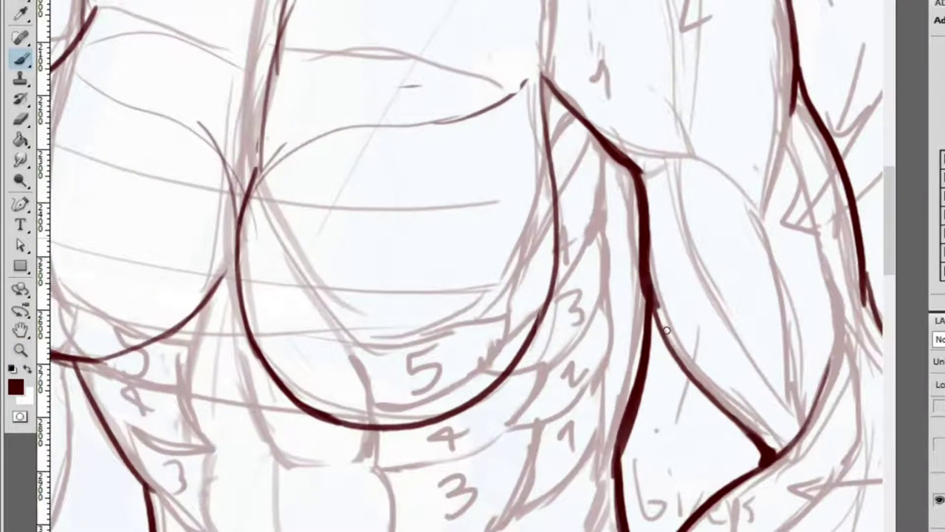
{"action": "key", "text": "z"}
{"action": "left_click", "coordinate": [598, 219], "text": "alt"}
{"action": "left_click", "coordinate": [717, 274]}
{"action": "left_click", "coordinate": [672, 274]}
{"action": "left_click", "coordinate": [628, 206]}
{"action": "left_click", "coordinate": [662, 214]}
{"action": "key", "text": "e"}
{"action": "mouse_move", "coordinate": [540, 133]}
{"action": "left_mouse_down"}
{"action": "mouse_move", "coordinate": [577, 190]}
{"action": "mouse_move", "coordinate": [562, 257]}
{"action": "left_mouse_up"}
{"action": "key", "text": "b"}
Ink the right waist curve down to the hip and the short line running from the hip toward the forearm
{"action": "key", "text": "z"}
{"action": "left_click", "coordinate": [628, 196], "text": "alt"}
{"action": "left_click", "coordinate": [526, 424]}
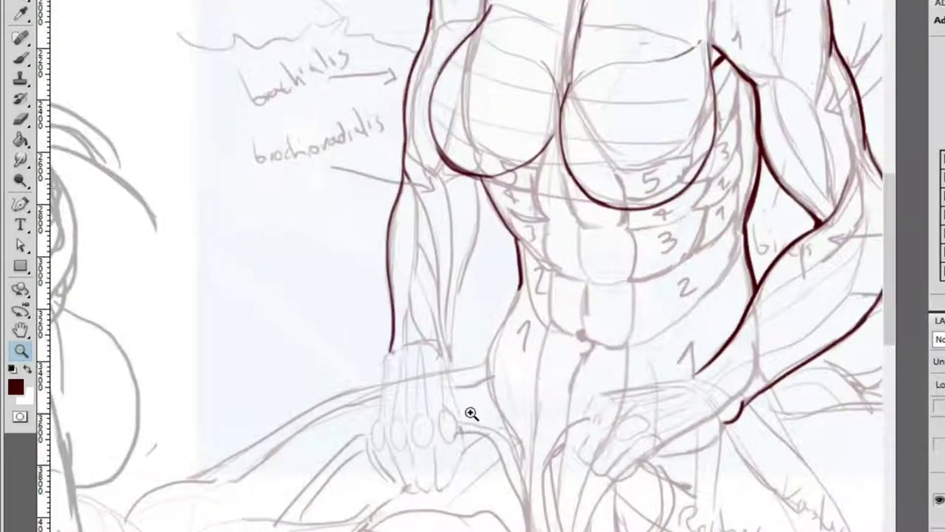
{"action": "left_click", "coordinate": [486, 401]}
{"action": "key", "text": "b"}
{"action": "left_click_drag", "start_coordinate": [527, 221], "coordinate": [592, 97]}
{"action": "key", "text": "z"}
{"action": "left_click", "coordinate": [481, 306]}
{"action": "key", "text": "b"}
{"action": "left_click_drag", "start_coordinate": [408, 298], "coordinate": [560, 266]}
{"action": "key", "text": "z"}
{"action": "left_click", "coordinate": [517, 226], "text": "alt"}
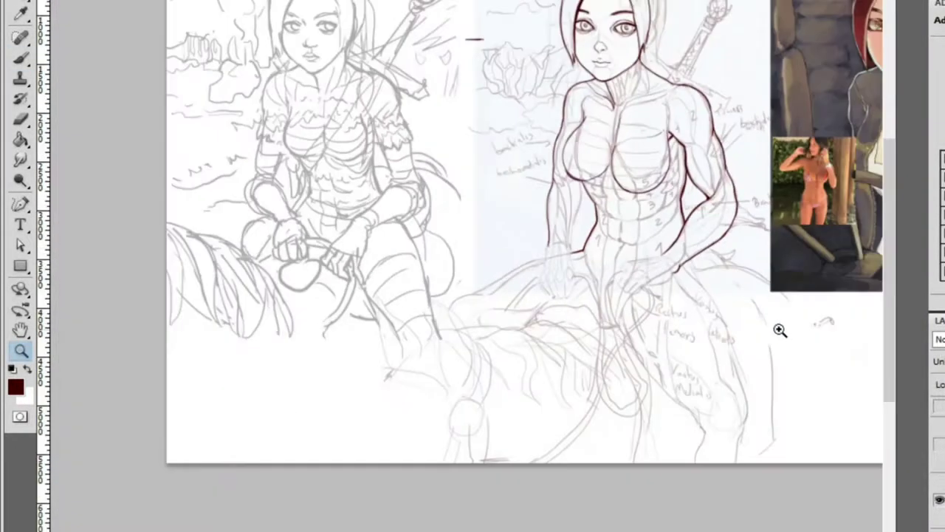
Ink the lower edge of the sword's crossguard behind the neck, with its stepped contour down to the left shoulder
{"action": "left_click", "coordinate": [707, 47]}
{"action": "left_click", "coordinate": [581, 32]}
{"action": "key", "text": "b"}
{"action": "mouse_move", "coordinate": [627, 84]}
{"action": "left_mouse_down"}
{"action": "mouse_move", "coordinate": [723, 106]}
{"action": "mouse_move", "coordinate": [776, 137]}
{"action": "left_mouse_up"}
{"action": "key", "text": "z"}
{"action": "left_click", "coordinate": [671, 306], "text": "alt"}
{"action": "left_click", "coordinate": [433, 221], "text": "alt"}
{"action": "key", "text": "b"}
{"action": "left_click_drag", "start_coordinate": [438, 219], "coordinate": [557, 313]}
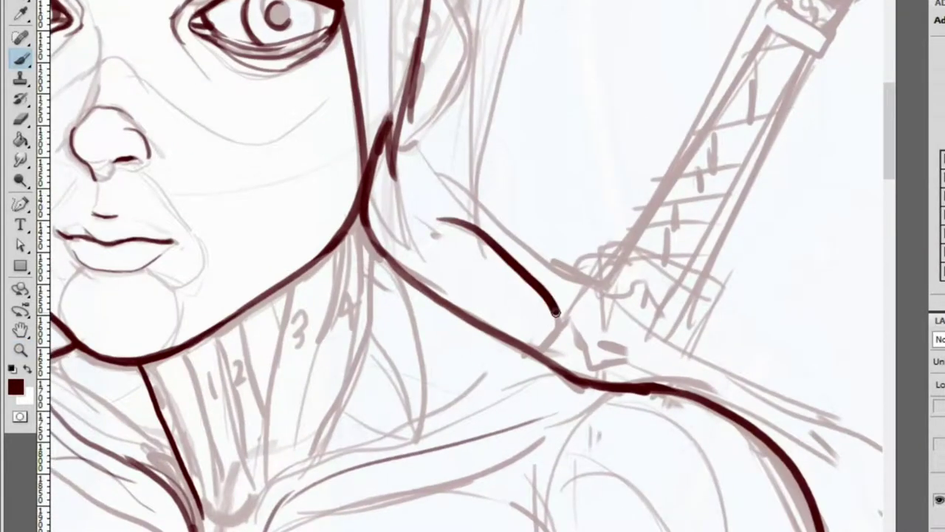
{"action": "scroll", "coordinate": [588, 353], "scroll_direction": "up", "scroll_amount": 3}
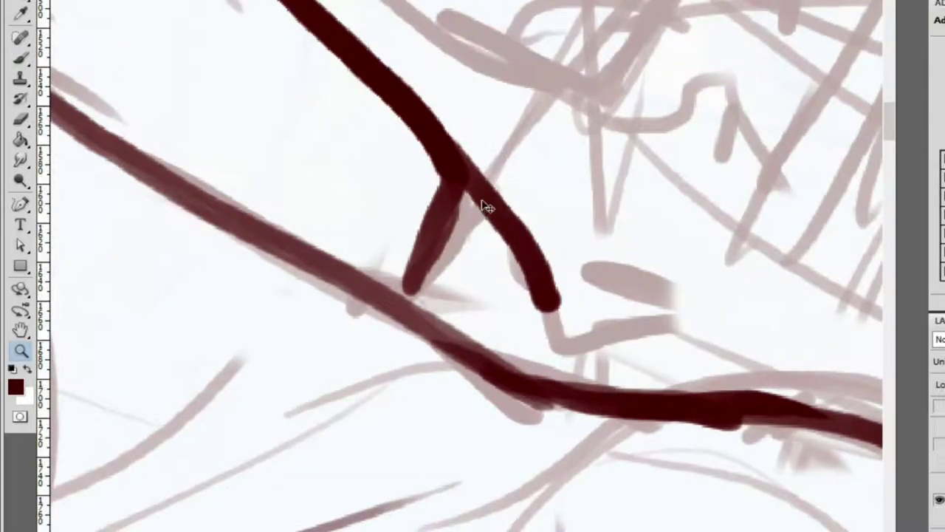
{"action": "key", "text": "ctrl+z"}
{"action": "mouse_move", "coordinate": [473, 188]}
{"action": "left_mouse_down"}
{"action": "mouse_move", "coordinate": [495, 283]}
{"action": "mouse_move", "coordinate": [582, 280]}
{"action": "mouse_move", "coordinate": [636, 374]}
{"action": "mouse_move", "coordinate": [720, 376]}
{"action": "left_mouse_up"}
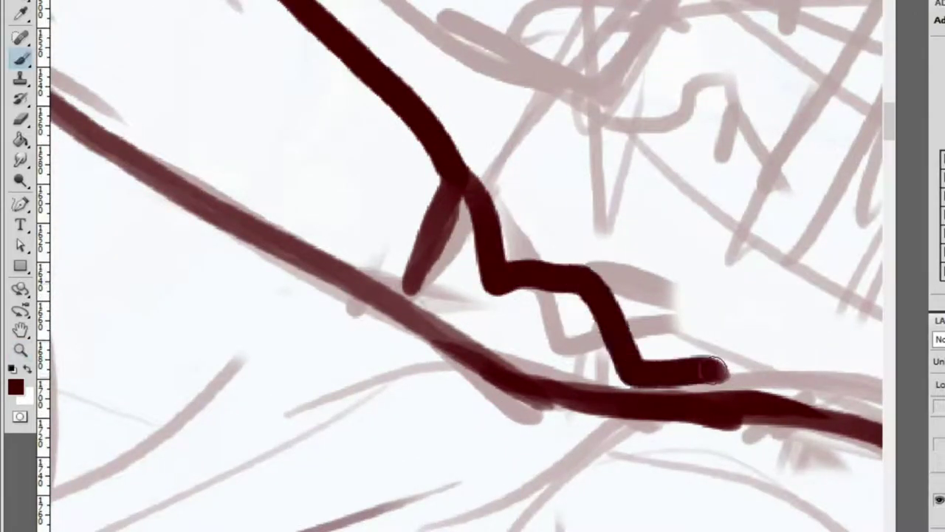
{"action": "mouse_move", "coordinate": [606, 258]}
{"action": "left_mouse_down"}
{"action": "mouse_move", "coordinate": [564, 122]}
{"action": "mouse_move", "coordinate": [743, 253]}
{"action": "left_mouse_up"}
{"action": "key", "text": "ctrl+z"}
Ink the upper edge of the crossguard from behind the neck to the base of the sword handle
{"action": "scroll", "coordinate": [743, 254], "scroll_direction": "down", "scroll_amount": 5}
{"action": "scroll", "coordinate": [671, 206], "scroll_direction": "up", "scroll_amount": 4}
{"action": "key", "text": "b"}
{"action": "mouse_move", "coordinate": [529, 81]}
{"action": "left_mouse_down"}
{"action": "mouse_move", "coordinate": [570, 85]}
{"action": "mouse_move", "coordinate": [613, 129]}
{"action": "mouse_move", "coordinate": [417, 120]}
{"action": "mouse_move", "coordinate": [599, 258]}
{"action": "mouse_move", "coordinate": [728, 312]}
{"action": "left_mouse_up"}
{"action": "key", "text": "z"}
Continue the crossguard's upper edge in a stepped contour past the sword handle and out over the left shoulder
{"action": "scroll", "coordinate": [672, 271], "scroll_direction": "down", "scroll_amount": 5}
{"action": "scroll", "coordinate": [473, 120], "scroll_direction": "up", "scroll_amount": 4}
{"action": "key", "text": "b"}
{"action": "mouse_move", "coordinate": [453, 162]}
{"action": "left_mouse_down"}
{"action": "mouse_move", "coordinate": [544, 257]}
{"action": "mouse_move", "coordinate": [636, 326]}
{"action": "left_mouse_up"}
{"action": "key", "text": "ctrl+z"}
{"action": "mouse_move", "coordinate": [452, 172]}
{"action": "left_mouse_down"}
{"action": "mouse_move", "coordinate": [677, 329]}
{"action": "mouse_move", "coordinate": [675, 321]}
{"action": "mouse_move", "coordinate": [672, 336]}
{"action": "left_mouse_up"}
{"action": "key", "text": "e"}
{"action": "key", "text": "z"}
{"action": "scroll", "coordinate": [636, 232], "scroll_direction": "down", "scroll_amount": 5}
{"action": "scroll", "coordinate": [762, 307], "scroll_direction": "up", "scroll_amount": 3}
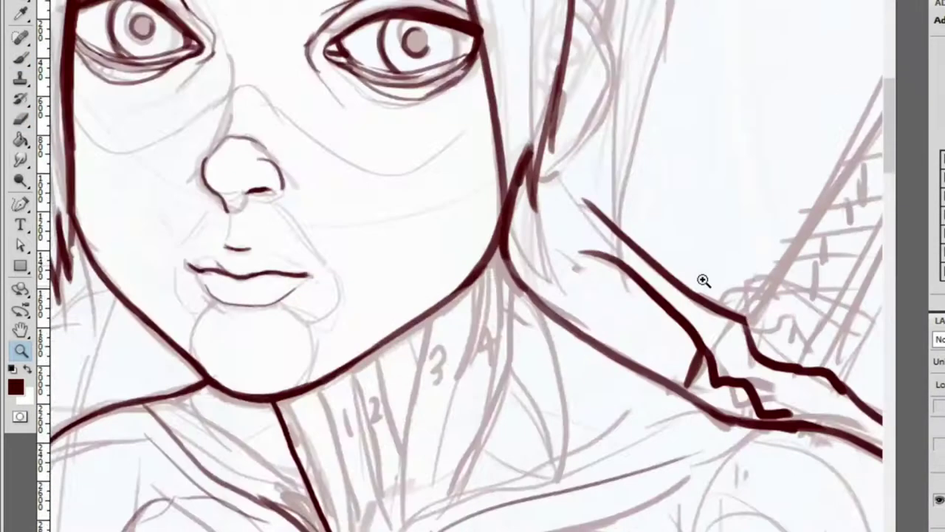
Ink the outer contour of the left ear from the top down to the earlobe
{"action": "scroll", "coordinate": [511, 106], "scroll_direction": "up", "scroll_amount": 2}
{"action": "scroll", "coordinate": [618, 161], "scroll_direction": "down", "scroll_amount": 2}
{"action": "scroll", "coordinate": [661, 139], "scroll_direction": "up", "scroll_amount": 4}
{"action": "key", "text": "b"}
{"action": "mouse_move", "coordinate": [545, 191]}
{"action": "left_mouse_down"}
{"action": "mouse_move", "coordinate": [694, 4]}
{"action": "mouse_move", "coordinate": [641, 172]}
{"action": "mouse_move", "coordinate": [595, 240]}
{"action": "left_mouse_up"}
{"action": "key", "text": "e"}
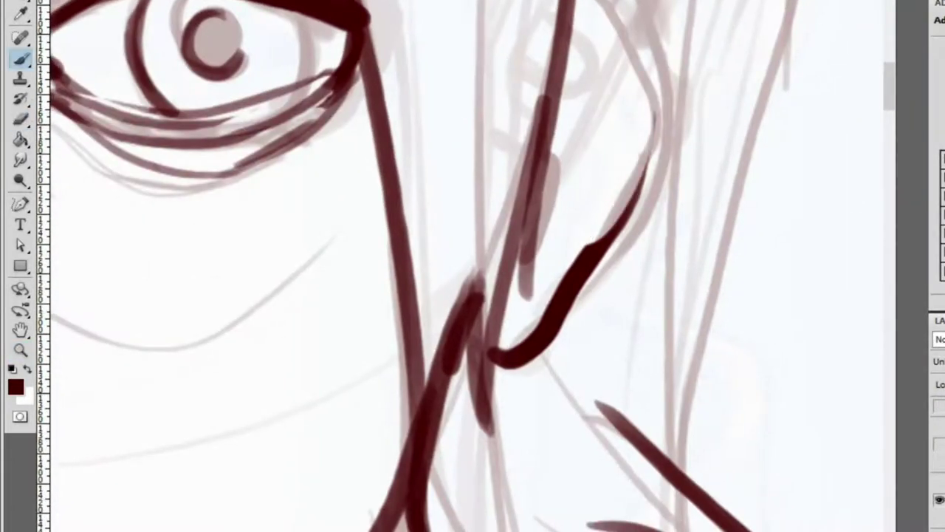
{"action": "left_click_drag", "start_coordinate": [651, 4], "coordinate": [602, 238]}
Ink the inner folds of the left ear between the hair strand and the ear's outer rim
{"action": "left_click_drag", "start_coordinate": [552, 111], "coordinate": [550, 209]}
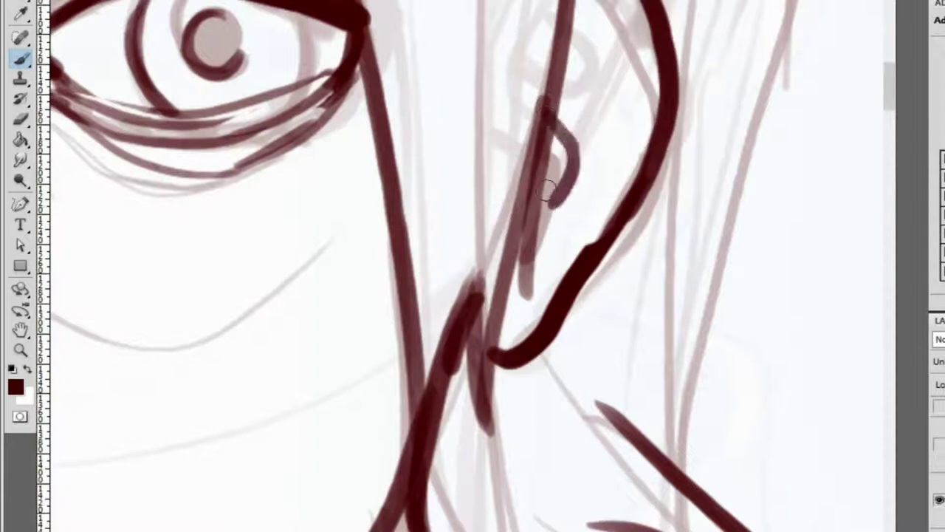
{"action": "left_click_drag", "start_coordinate": [601, 2], "coordinate": [617, 182]}
{"action": "left_click_drag", "start_coordinate": [579, 25], "coordinate": [565, 94]}
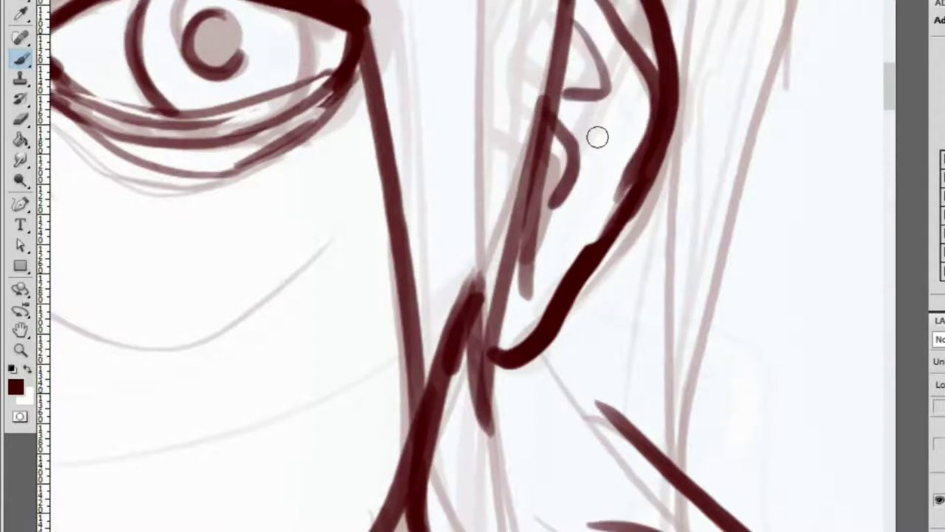
{"action": "key", "text": "z"}
{"action": "left_click", "coordinate": [546, 216], "text": "alt"}
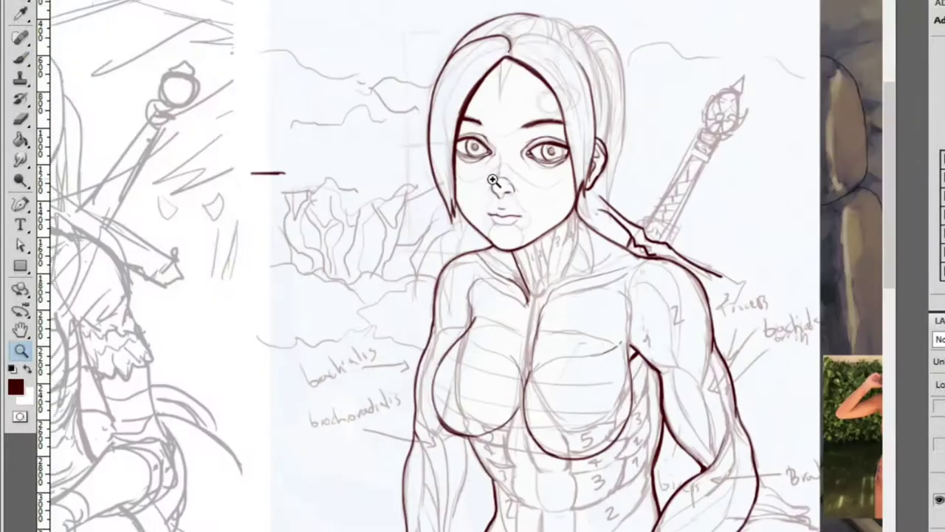
Ink the inner contour of the right forearm from below the breast down to the wrist
{"action": "left_click", "coordinate": [492, 171], "text": "alt"}
{"action": "left_click", "coordinate": [436, 141]}
{"action": "key", "text": "b"}
{"action": "left_click_drag", "start_coordinate": [458, 194], "coordinate": [204, 47]}
{"action": "key", "text": "ctrl+minus"}
{"action": "key", "text": "ctrl+minus"}
{"action": "key", "text": "z"}
{"action": "left_click", "coordinate": [480, 168]}
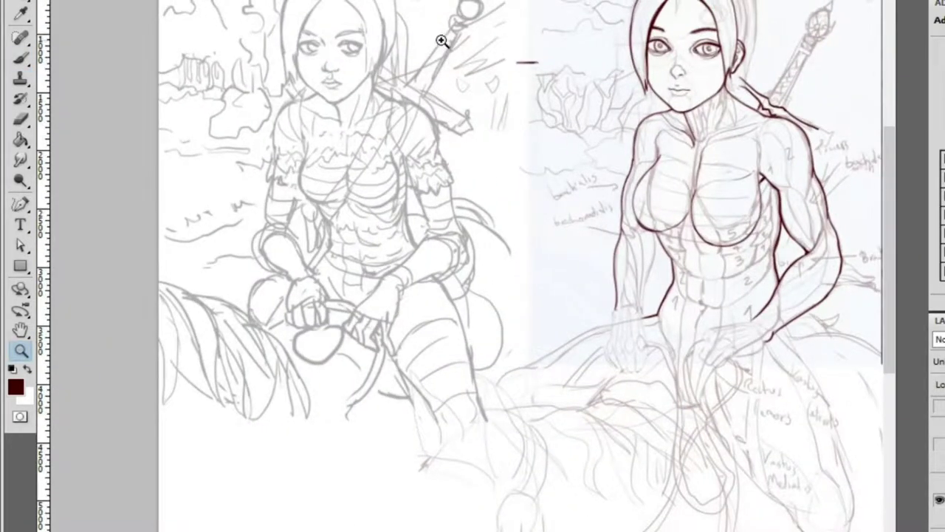
{"action": "left_click", "coordinate": [667, 274]}
{"action": "key", "text": "b"}
{"action": "left_click_drag", "start_coordinate": [695, 100], "coordinate": [625, 496]}
{"action": "key", "text": "ctrl+z"}
{"action": "left_click_drag", "start_coordinate": [698, 107], "coordinate": [635, 461]}
{"action": "scroll", "coordinate": [643, 89], "scroll_direction": "down", "scroll_amount": 5}
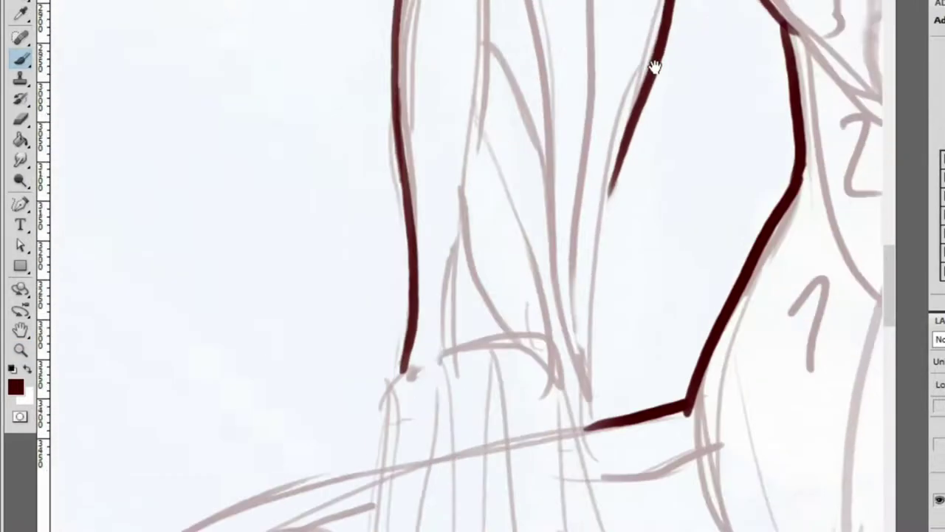
{"action": "mouse_move", "coordinate": [611, 384]}
{"action": "left_mouse_down"}
{"action": "mouse_move", "coordinate": [621, 202]}
{"action": "mouse_move", "coordinate": [626, 213]}
{"action": "mouse_move", "coordinate": [654, 166]}
{"action": "left_mouse_up"}
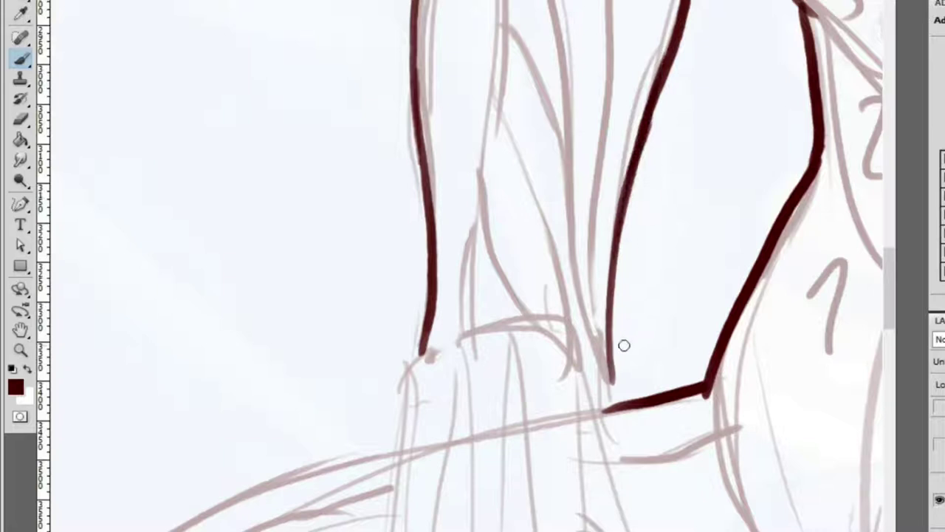
Ink the outer contour of the right wrist and back of the hand down to the little finger's knuckle
{"action": "scroll", "coordinate": [625, 339], "scroll_direction": "down", "scroll_amount": 3}
{"action": "scroll", "coordinate": [625, 340], "scroll_direction": "left", "scroll_amount": 3}
{"action": "key", "text": "e"}
{"action": "key", "text": "b"}
{"action": "left_click_drag", "start_coordinate": [579, 92], "coordinate": [554, 229]}
{"action": "left_click_drag", "start_coordinate": [560, 189], "coordinate": [519, 418]}
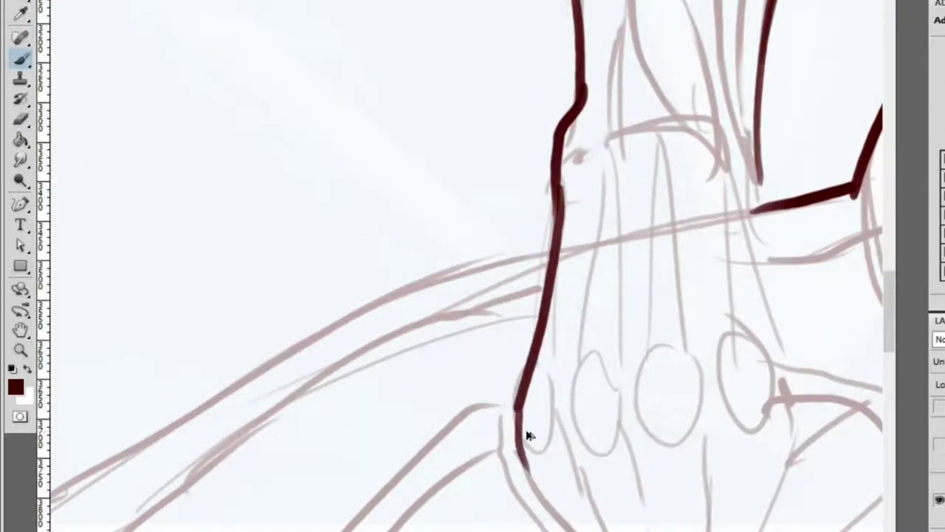
{"action": "key", "text": "ctrl+alt+z"}
{"action": "key", "text": "ctrl+alt+z"}
{"action": "mouse_move", "coordinate": [529, 476]}
{"action": "left_mouse_down"}
{"action": "mouse_move", "coordinate": [511, 340]}
{"action": "mouse_move", "coordinate": [554, 152]}
{"action": "mouse_move", "coordinate": [523, 232]}
{"action": "mouse_move", "coordinate": [559, 99]}
{"action": "mouse_move", "coordinate": [551, 136]}
{"action": "left_mouse_up"}
{"action": "key", "text": "e"}
{"action": "key", "text": "b"}
{"action": "key", "text": "e"}
{"action": "key", "text": "b"}
Ink the thumb-side edge of the right hand from the wrist to the index knuckle, cleaning up the overlap at the hip line
{"action": "key", "text": "z"}
{"action": "left_click", "coordinate": [607, 76], "text": "alt"}
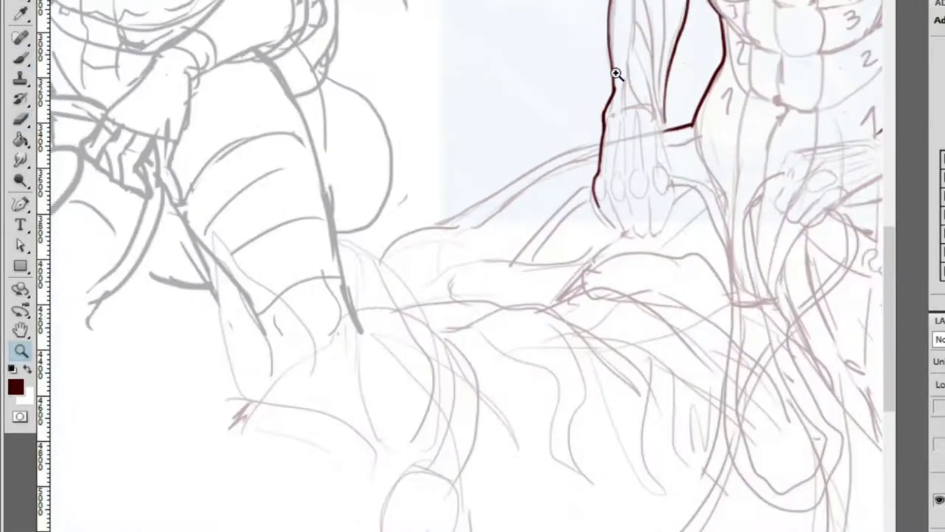
{"action": "left_click", "coordinate": [690, 107]}
{"action": "key", "text": "b"}
{"action": "mouse_move", "coordinate": [617, 71]}
{"action": "left_mouse_down"}
{"action": "mouse_move", "coordinate": [654, 234]}
{"action": "mouse_move", "coordinate": [657, 328]}
{"action": "left_mouse_up"}
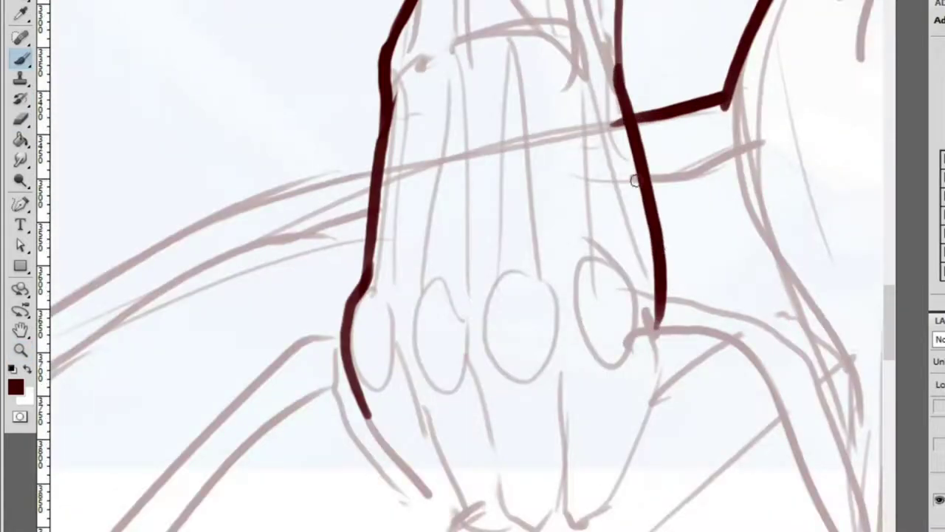
{"action": "key", "text": "ctrl+z"}
{"action": "left_click_drag", "start_coordinate": [619, 67], "coordinate": [630, 214]}
{"action": "key", "text": "ctrl+z"}
{"action": "key", "text": "e"}
{"action": "left_click_drag", "start_coordinate": [616, 120], "coordinate": [622, 163]}
{"action": "key", "text": "b"}
{"action": "mouse_move", "coordinate": [620, 68]}
{"action": "left_mouse_down"}
{"action": "mouse_move", "coordinate": [647, 290]}
{"action": "mouse_move", "coordinate": [633, 213]}
{"action": "mouse_move", "coordinate": [648, 326]}
{"action": "left_mouse_up"}
{"action": "key", "text": "ctrl+z"}
{"action": "key", "text": "z"}
Ink the right little finger's outer edge down to its tip and the line separating it from the ring finger
{"action": "left_click", "coordinate": [604, 399], "text": "alt"}
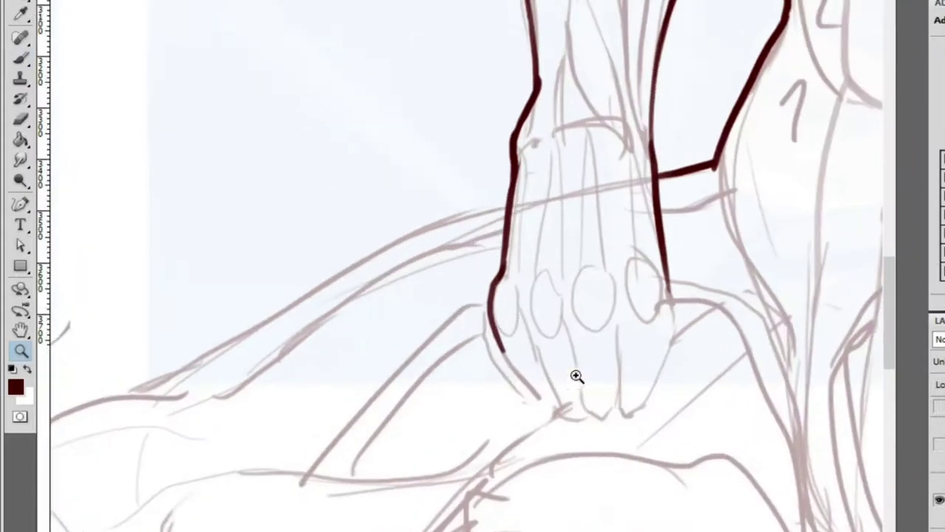
{"action": "left_click", "coordinate": [520, 384]}
{"action": "key", "text": "ctrl+z"}
{"action": "key", "text": "b"}
{"action": "mouse_move", "coordinate": [466, 258]}
{"action": "left_mouse_down"}
{"action": "mouse_move", "coordinate": [548, 415]}
{"action": "mouse_move", "coordinate": [613, 452]}
{"action": "left_mouse_up"}
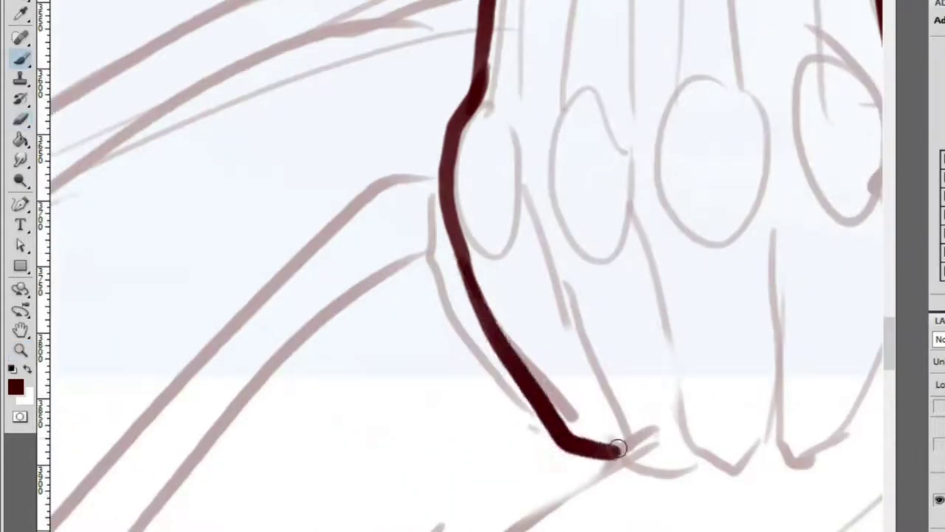
{"action": "key", "text": "ctrl+z"}
{"action": "mouse_move", "coordinate": [447, 235]}
{"action": "left_mouse_down"}
{"action": "mouse_move", "coordinate": [559, 413]}
{"action": "mouse_move", "coordinate": [613, 434]}
{"action": "left_mouse_up"}
{"action": "mouse_move", "coordinate": [531, 238]}
{"action": "left_mouse_down"}
{"action": "mouse_move", "coordinate": [654, 453]}
{"action": "mouse_move", "coordinate": [700, 458]}
{"action": "left_mouse_up"}
Ink the remaining fingertips of the right hand and the dividing lines between the fingers
{"action": "scroll", "coordinate": [606, 352], "scroll_direction": "down", "scroll_amount": 3}
{"action": "scroll", "coordinate": [605, 351], "scroll_direction": "right", "scroll_amount": 5}
{"action": "key", "text": "e"}
{"action": "key", "text": "b"}
{"action": "mouse_move", "coordinate": [526, 363]}
{"action": "left_mouse_down"}
{"action": "mouse_move", "coordinate": [506, 296]}
{"action": "mouse_move", "coordinate": [490, 131]}
{"action": "mouse_move", "coordinate": [536, 360]}
{"action": "mouse_move", "coordinate": [604, 362]}
{"action": "left_mouse_up"}
{"action": "key", "text": "ctrl+z"}
{"action": "key", "text": "e"}
{"action": "mouse_move", "coordinate": [494, 180]}
{"action": "left_mouse_down"}
{"action": "mouse_move", "coordinate": [498, 323]}
{"action": "mouse_move", "coordinate": [465, 362]}
{"action": "mouse_move", "coordinate": [524, 356]}
{"action": "mouse_move", "coordinate": [494, 171]}
{"action": "mouse_move", "coordinate": [492, 312]}
{"action": "left_mouse_up"}
{"action": "key", "text": "b"}
{"action": "key", "text": "e"}
{"action": "key", "text": "b"}
{"action": "left_click_drag", "start_coordinate": [489, 151], "coordinate": [517, 329]}
{"action": "key", "text": "ctrl+z"}
Ink the outer side of the right index finger from its knuckle down to the fingertip
{"action": "mouse_move", "coordinate": [607, 361]}
{"action": "left_mouse_down"}
{"action": "mouse_move", "coordinate": [589, 164]}
{"action": "mouse_move", "coordinate": [614, 338]}
{"action": "mouse_move", "coordinate": [688, 321]}
{"action": "mouse_move", "coordinate": [745, 37]}
{"action": "left_mouse_up"}
{"action": "key", "text": "ctrl+z"}
{"action": "left_click_drag", "start_coordinate": [725, 3], "coordinate": [698, 294]}
{"action": "key", "text": "ctrl+z"}
{"action": "mouse_move", "coordinate": [725, 3]}
{"action": "left_mouse_down"}
{"action": "mouse_move", "coordinate": [741, 112]}
{"action": "mouse_move", "coordinate": [704, 297]}
{"action": "left_mouse_up"}
{"action": "key", "text": "z"}
{"action": "left_click", "coordinate": [625, 112], "text": "alt"}
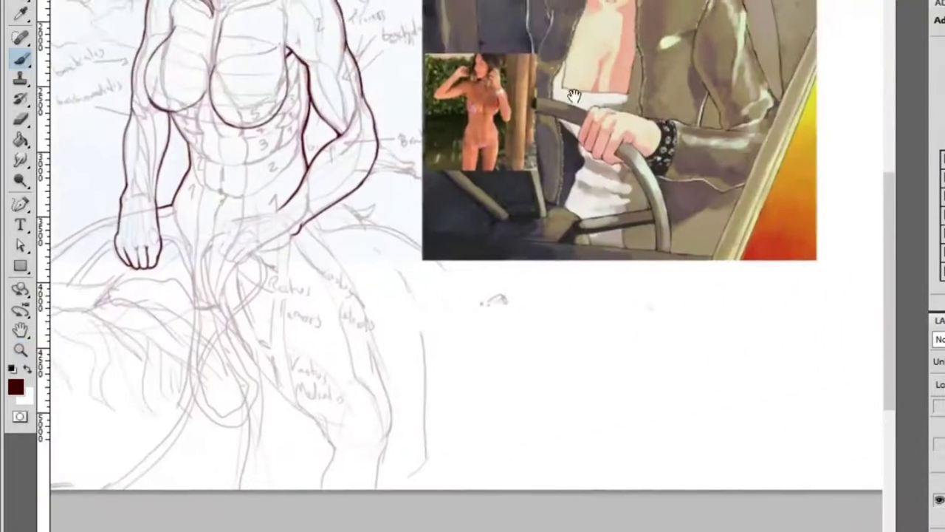
Ink the right thumb's outer contour, branching from the wrist and curving back toward the index finger
{"action": "left_click", "coordinate": [641, 147]}
{"action": "scroll", "coordinate": [641, 147], "scroll_direction": "left", "scroll_amount": 5}
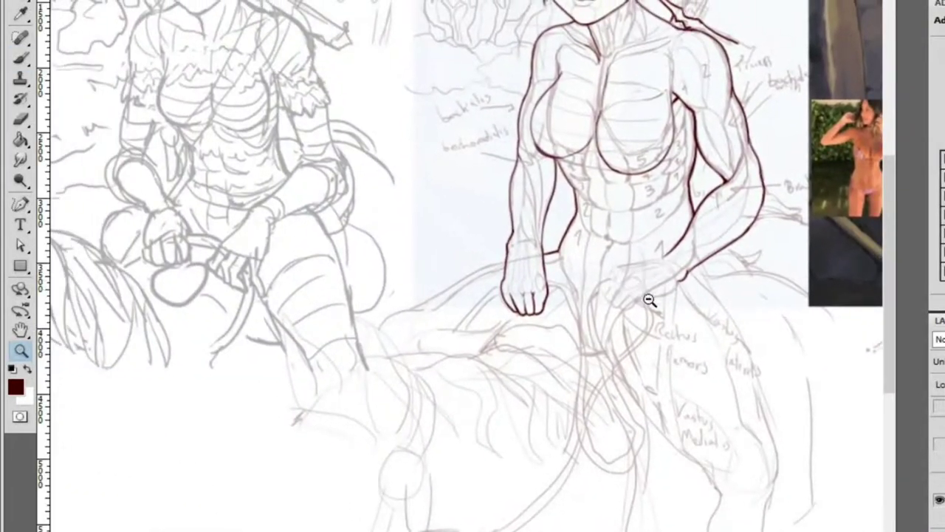
{"action": "left_click", "coordinate": [647, 300]}
{"action": "left_click", "coordinate": [433, 189]}
{"action": "key", "text": "b"}
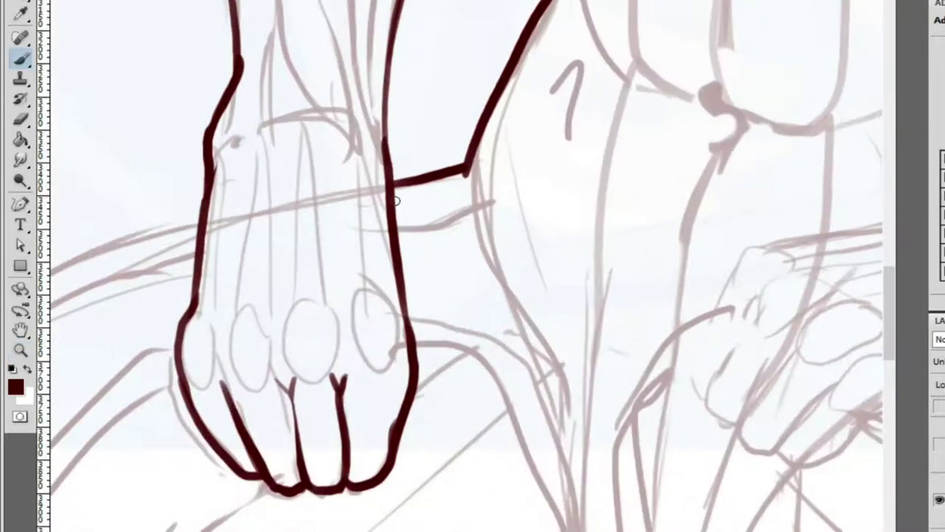
{"action": "left_click_drag", "start_coordinate": [406, 260], "coordinate": [432, 334]}
{"action": "key", "text": "ctrl+z"}
{"action": "left_click_drag", "start_coordinate": [393, 181], "coordinate": [431, 319]}
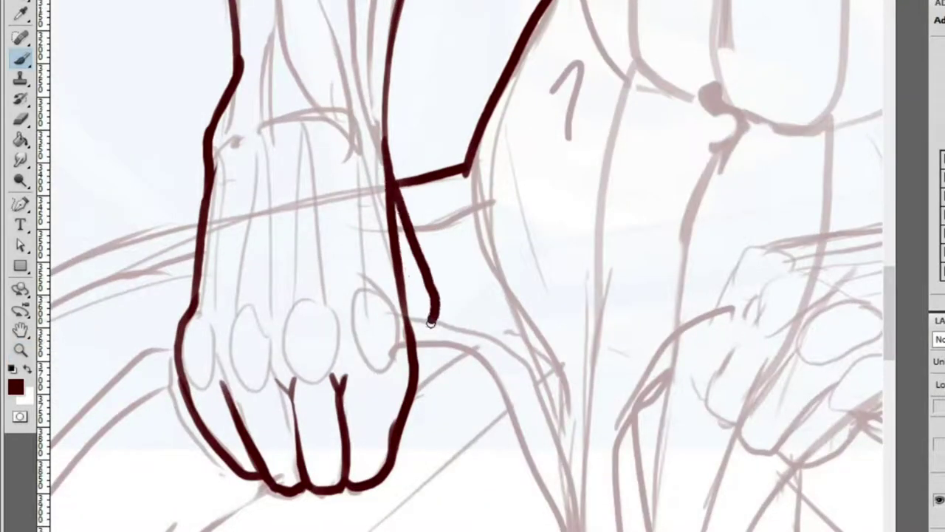
{"action": "scroll", "coordinate": [422, 367], "scroll_direction": "up", "scroll_amount": 1}
{"action": "key", "text": "z"}
{"action": "key", "text": "ctrl+0"}
{"action": "left_click", "coordinate": [517, 273]}
{"action": "left_click", "coordinate": [497, 268]}
{"action": "key", "text": "e"}
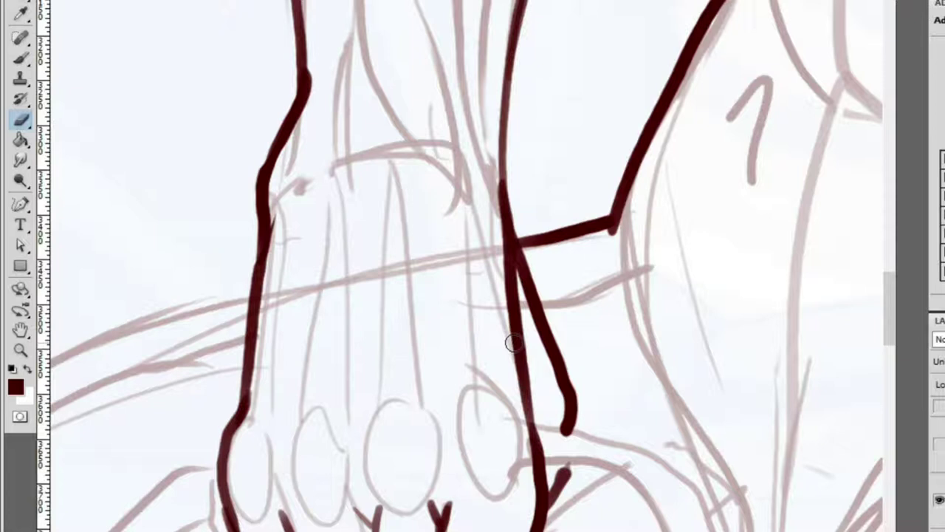
Ink curved knuckle lines for the ring and middle fingers of the right hand and trim their upper ends
{"action": "key", "text": "z"}
{"action": "left_click", "coordinate": [392, 503]}
{"action": "left_click", "coordinate": [393, 502]}
{"action": "key", "text": "b"}
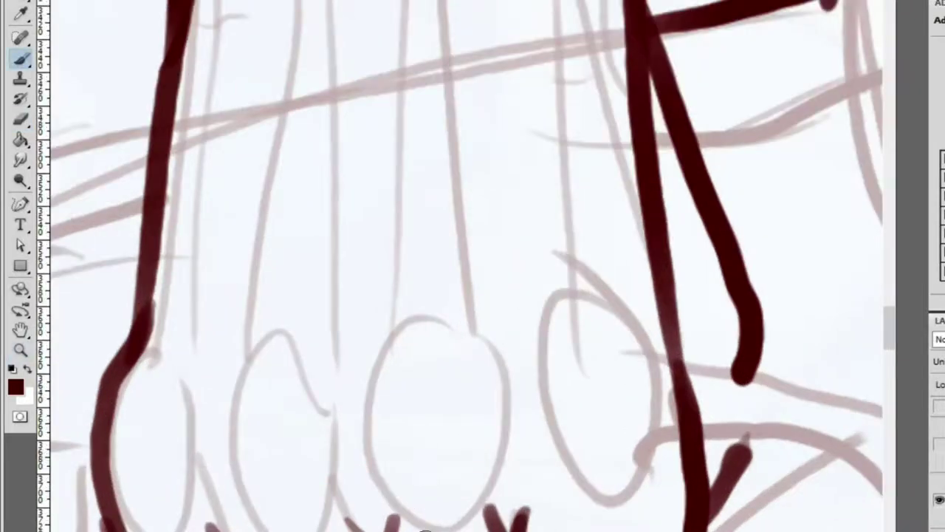
{"action": "left_click_drag", "start_coordinate": [430, 528], "coordinate": [375, 323]}
{"action": "left_click_drag", "start_coordinate": [240, 321], "coordinate": [274, 531]}
{"action": "left_click_drag", "start_coordinate": [307, 396], "coordinate": [409, 222]}
{"action": "key", "text": "e"}
{"action": "left_click_drag", "start_coordinate": [462, 169], "coordinate": [443, 281]}
{"action": "left_click_drag", "start_coordinate": [333, 159], "coordinate": [296, 298]}
{"action": "key", "text": "b"}
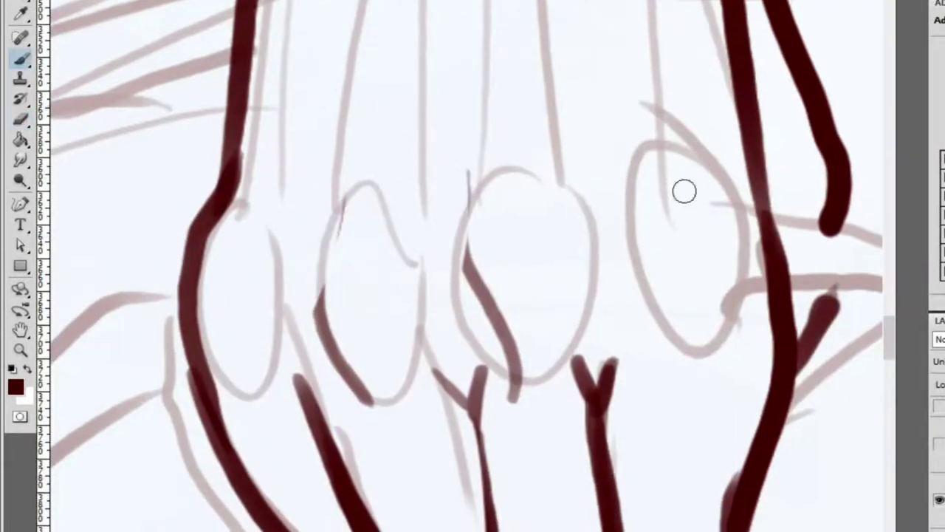
Erase and redraw the upper part of the middle finger's knuckle line on the right hand
{"action": "key", "text": "e"}
{"action": "left_click_drag", "start_coordinate": [467, 177], "coordinate": [487, 271]}
{"action": "key", "text": "b"}
{"action": "left_click_drag", "start_coordinate": [468, 173], "coordinate": [510, 333]}
{"action": "key", "text": "z"}
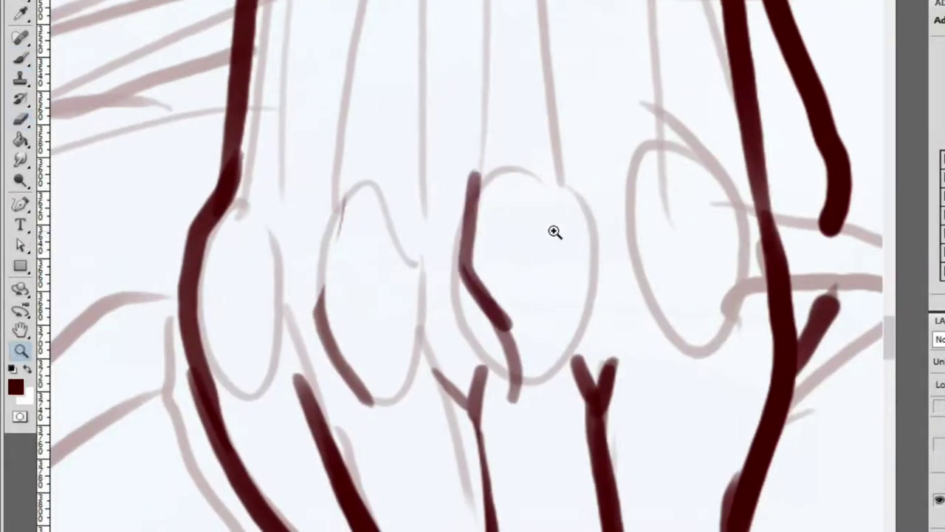
Ink curves on both sides of the right index knuckle and a short curve on the little finger's knuckle
{"action": "left_click", "coordinate": [536, 224], "text": "alt"}
{"action": "left_click", "coordinate": [614, 248]}
{"action": "key", "text": "b"}
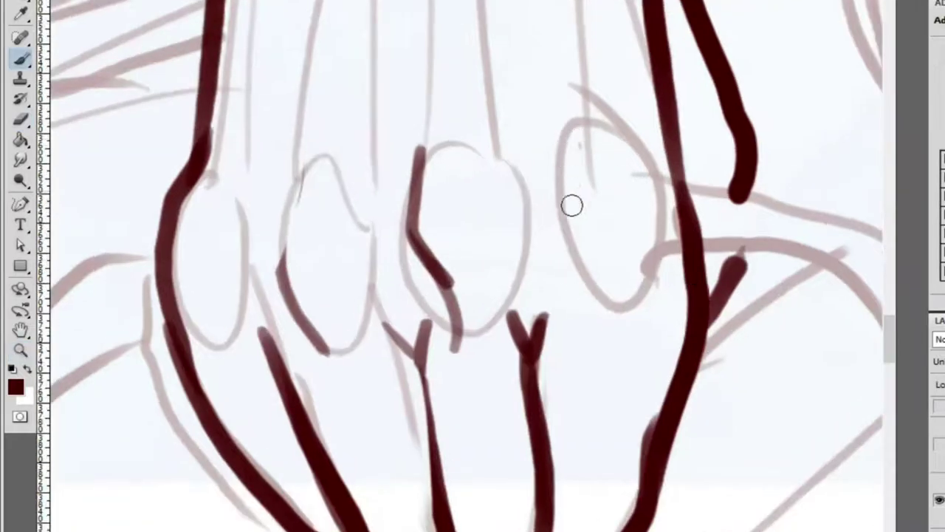
{"action": "mouse_move", "coordinate": [611, 89]}
{"action": "left_mouse_down"}
{"action": "mouse_move", "coordinate": [637, 194]}
{"action": "mouse_move", "coordinate": [624, 321]}
{"action": "left_mouse_up"}
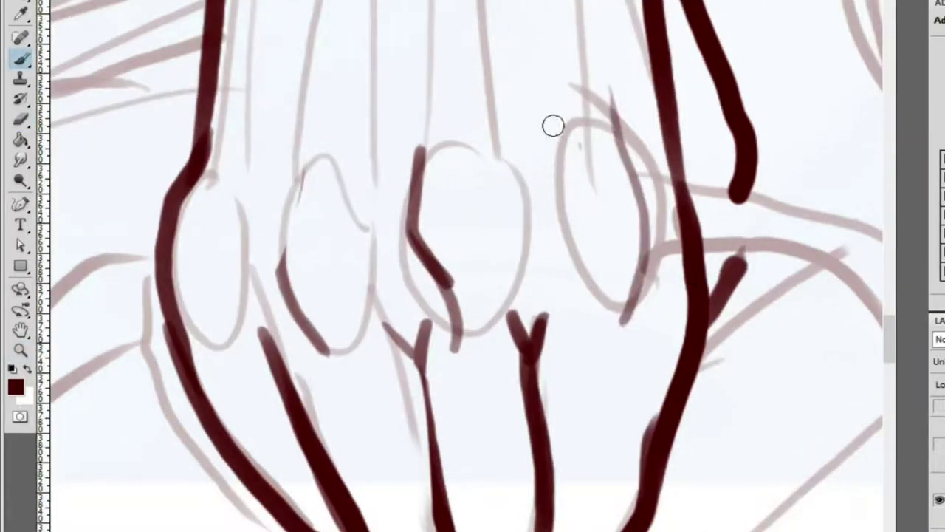
{"action": "left_click_drag", "start_coordinate": [557, 127], "coordinate": [590, 341]}
{"action": "left_click_drag", "start_coordinate": [181, 266], "coordinate": [205, 335]}
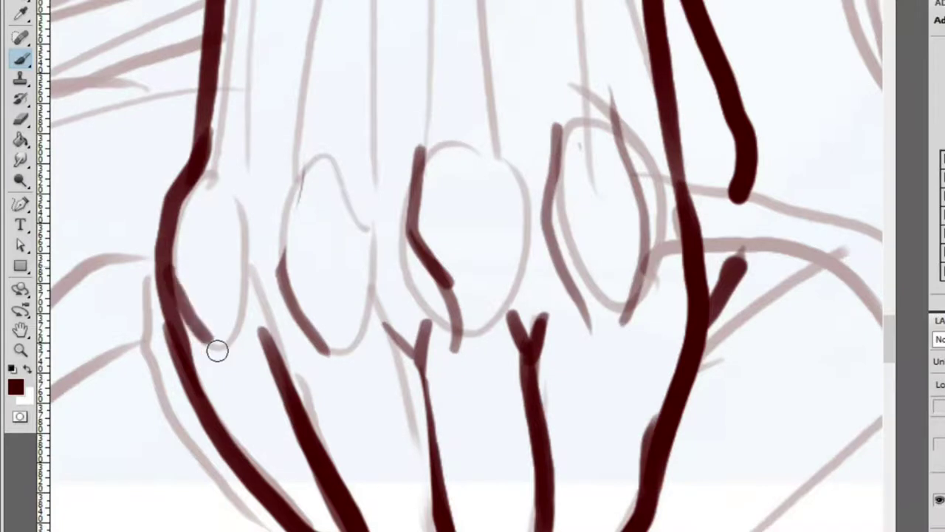
Ink a short horizontal line across the right wrist and try a second one above it
{"action": "key", "text": "z"}
{"action": "left_click", "coordinate": [238, 206], "text": "alt"}
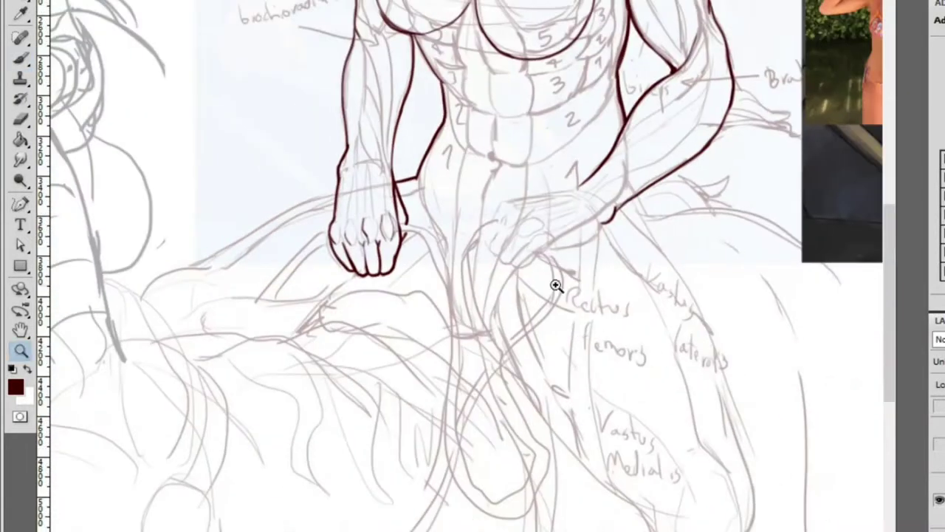
{"action": "left_click", "coordinate": [405, 147]}
{"action": "left_click", "coordinate": [420, 236]}
{"action": "key", "text": "b"}
{"action": "left_click_drag", "start_coordinate": [493, 252], "coordinate": [402, 253]}
{"action": "left_click_drag", "start_coordinate": [495, 209], "coordinate": [401, 207]}
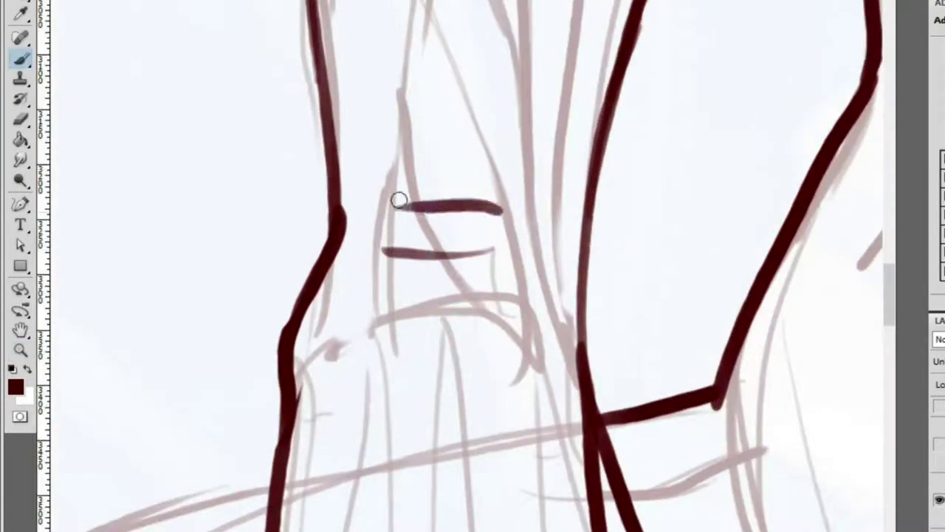
{"action": "key", "text": "z"}
{"action": "key", "text": "ctrl+z"}
Ink two muscle lines down the right upper forearm, from the outer elbow and from beneath the breast
{"action": "left_click", "coordinate": [535, 120], "text": "alt"}
{"action": "left_click", "coordinate": [524, 112], "text": "alt"}
{"action": "left_click", "coordinate": [524, 112], "text": "alt"}
{"action": "left_click", "coordinate": [545, 64]}
{"action": "left_click", "coordinate": [544, 64]}
{"action": "key", "text": "b"}
{"action": "left_click_drag", "start_coordinate": [524, 39], "coordinate": [643, 344]}
{"action": "mouse_move", "coordinate": [689, 35]}
{"action": "left_mouse_down"}
{"action": "mouse_move", "coordinate": [671, 89]}
{"action": "mouse_move", "coordinate": [733, 240]}
{"action": "mouse_move", "coordinate": [717, 212]}
{"action": "mouse_move", "coordinate": [691, 207]}
{"action": "left_mouse_up"}
{"action": "key", "text": "z"}
{"action": "left_click", "coordinate": [717, 158], "text": "alt"}
{"action": "key", "text": "b"}
{"action": "left_click", "coordinate": [671, 95], "text": "ctrl"}
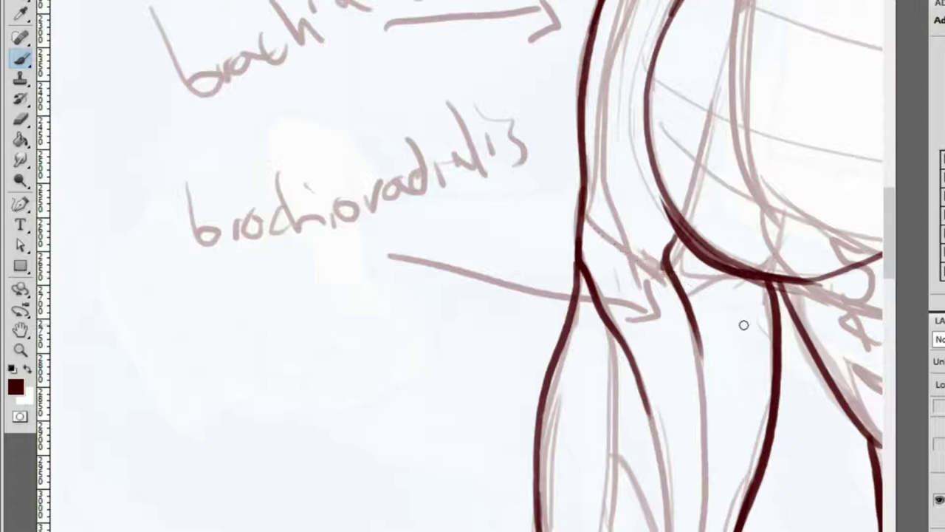
Ink the right elbow's crease, curving from the outer arm contour to the inner forearm muscle line
{"action": "key", "text": "z"}
{"action": "left_click", "coordinate": [744, 360]}
{"action": "key", "text": "e"}
{"action": "key", "text": "b"}
{"action": "left_click_drag", "start_coordinate": [640, 245], "coordinate": [552, 175]}
{"action": "key", "text": "z"}
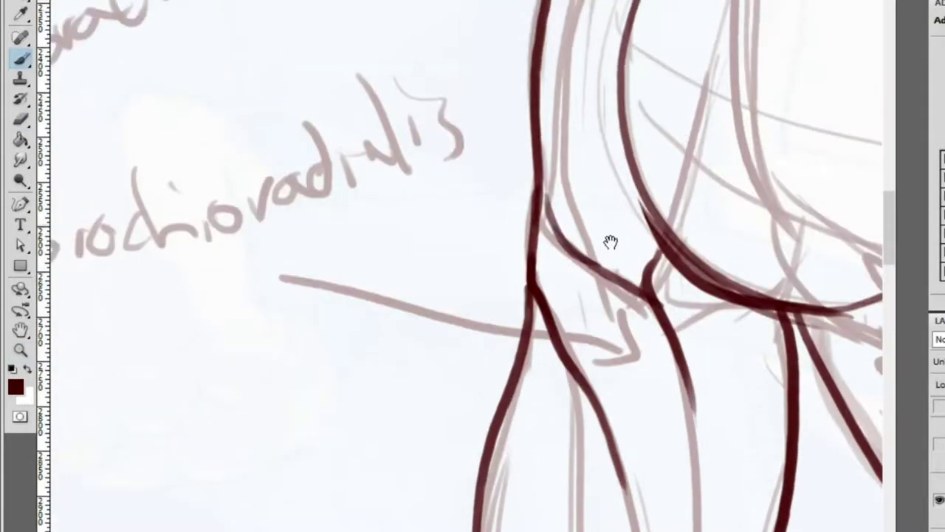
{"action": "left_click", "coordinate": [607, 234], "text": "alt"}
{"action": "key", "text": "b"}
{"action": "left_click_drag", "start_coordinate": [613, 339], "coordinate": [621, 114]}
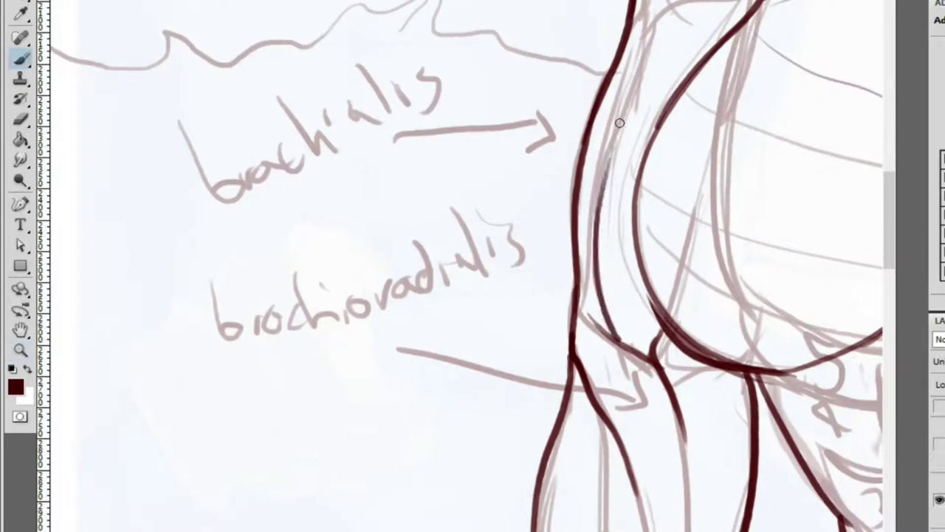
{"action": "key", "text": "ctrl+z"}
{"action": "mouse_move", "coordinate": [585, 314]}
{"action": "left_mouse_down"}
{"action": "mouse_move", "coordinate": [632, 45]}
{"action": "mouse_move", "coordinate": [605, 306]}
{"action": "left_mouse_up"}
{"action": "key", "text": "ctrl+z"}
{"action": "key", "text": "ctrl+z"}
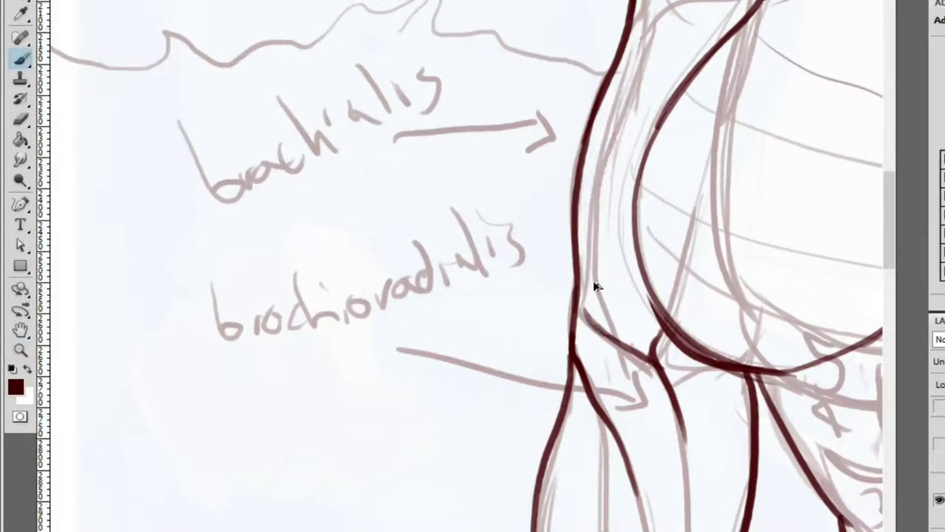
Ink the left elbow's crease, curving up from the inner elbow corner along the biceps
{"action": "key", "text": "z"}
{"action": "mouse_move", "coordinate": [625, 79]}
{"action": "left_mouse_down"}
{"action": "mouse_move", "coordinate": [591, 135]}
{"action": "mouse_move", "coordinate": [576, 140]}
{"action": "left_mouse_up"}
{"action": "left_click_drag", "start_coordinate": [665, 96], "coordinate": [739, 56]}
{"action": "key", "text": "b"}
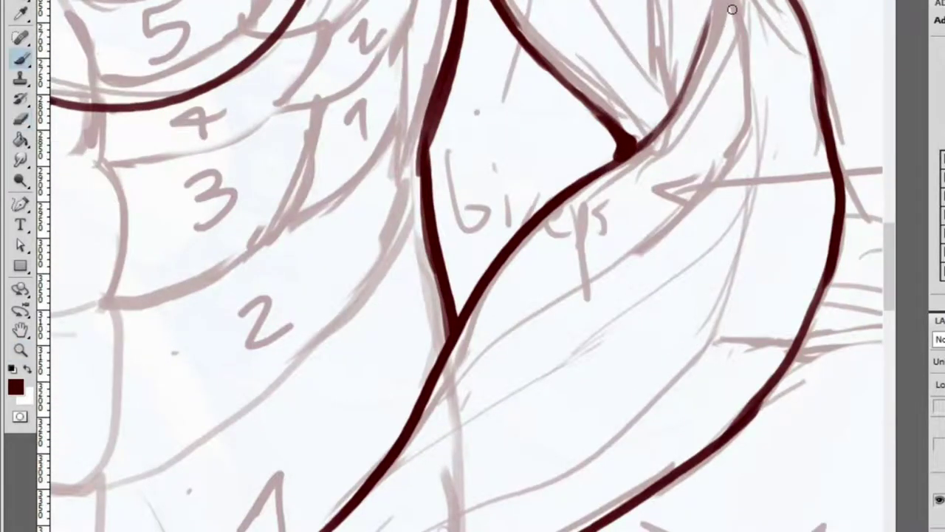
{"action": "left_click_drag", "start_coordinate": [647, 151], "coordinate": [709, 2]}
{"action": "key", "text": "ctrl+z"}
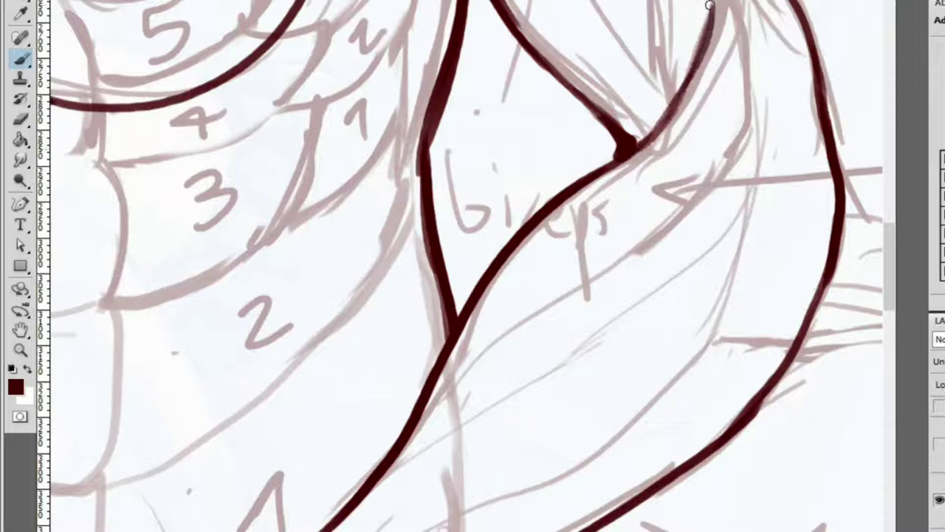
{"action": "scroll", "coordinate": [714, 66], "scroll_direction": "down", "scroll_amount": 3}
{"action": "scroll", "coordinate": [657, 105], "scroll_direction": "up", "scroll_amount": 4}
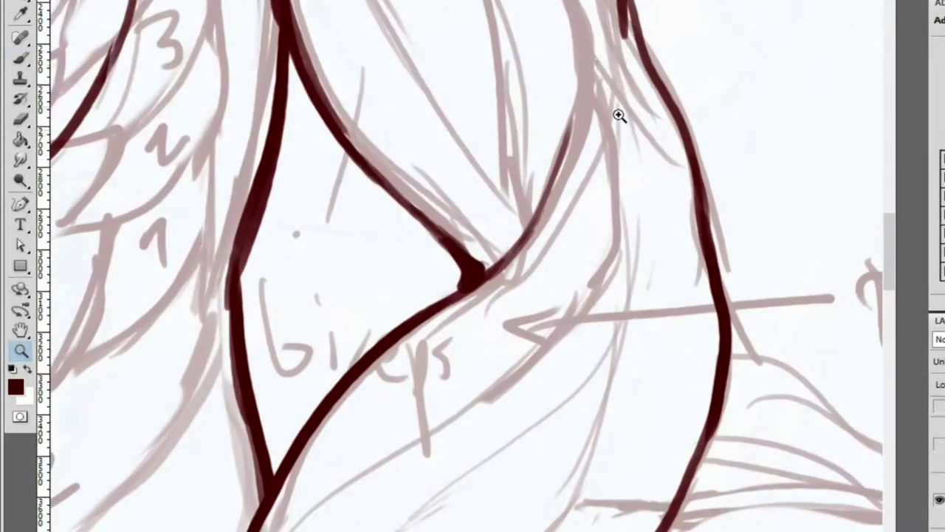
Ink the left forearm's muscle line, curving from beside the outer elbow down into the forearm
{"action": "left_click_drag", "start_coordinate": [602, 82], "coordinate": [584, 319]}
{"action": "scroll", "coordinate": [565, 226], "scroll_direction": "down", "scroll_amount": 3}
{"action": "scroll", "coordinate": [565, 226], "scroll_direction": "left", "scroll_amount": 2}
{"action": "left_click_drag", "start_coordinate": [398, 370], "coordinate": [666, 135]}
{"action": "key", "text": "ctrl+z"}
{"action": "left_click_drag", "start_coordinate": [544, 274], "coordinate": [701, 141]}
{"action": "scroll", "coordinate": [646, 76], "scroll_direction": "down", "scroll_amount": 3}
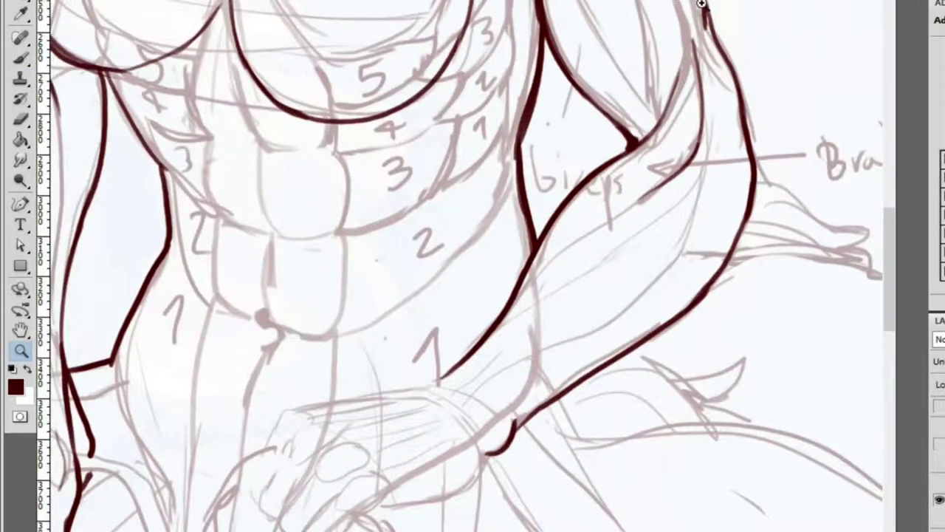
Ink the short line branching inward from the left upper arm's outer contour, just below the shoulder muscle
{"action": "scroll", "coordinate": [661, 75], "scroll_direction": "up", "scroll_amount": 4}
{"action": "left_click_drag", "start_coordinate": [667, 203], "coordinate": [688, 109]}
{"action": "key", "text": "z"}
{"action": "left_click_drag", "start_coordinate": [690, 34], "coordinate": [779, 65]}
{"action": "key", "text": "b"}
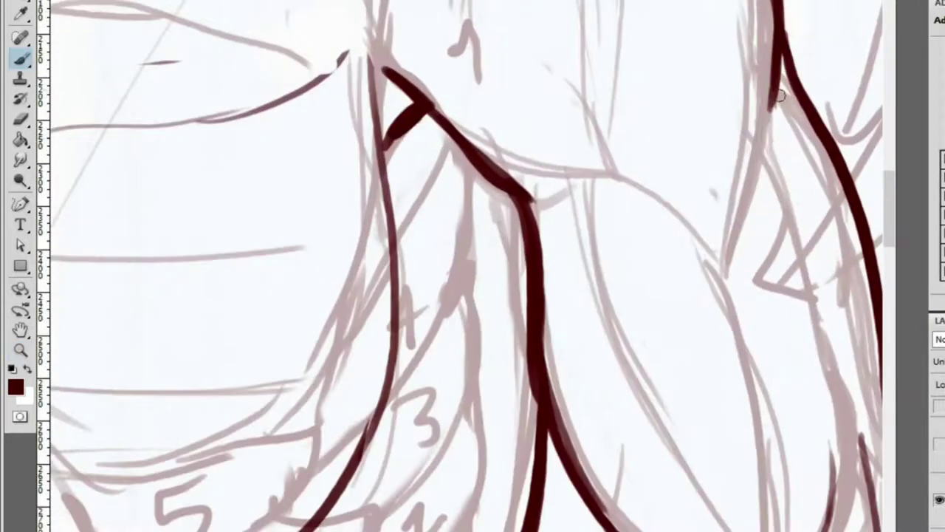
{"action": "mouse_move", "coordinate": [507, 167]}
{"action": "left_mouse_down"}
{"action": "mouse_move", "coordinate": [635, 194]}
{"action": "mouse_move", "coordinate": [655, 169]}
{"action": "mouse_move", "coordinate": [533, 46]}
{"action": "left_mouse_up"}
{"action": "key", "text": "z"}
{"action": "left_click", "coordinate": [646, 388]}
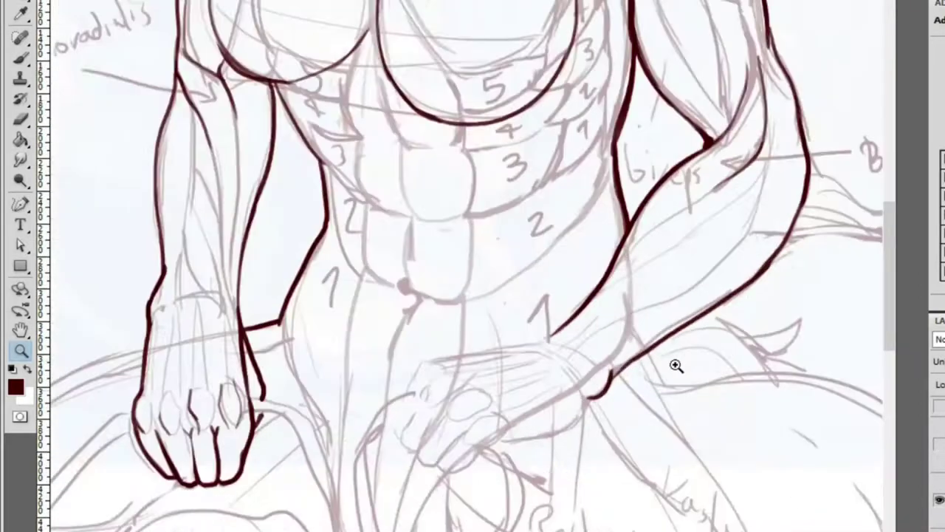
Ink the left hand's upper contour from the wrist across to the first knuckle and over it
{"action": "left_click", "coordinate": [450, 365]}
{"action": "left_click", "coordinate": [319, 380]}
{"action": "key", "text": "b"}
{"action": "mouse_move", "coordinate": [340, 352]}
{"action": "left_mouse_down"}
{"action": "mouse_move", "coordinate": [354, 312]}
{"action": "mouse_move", "coordinate": [508, 243]}
{"action": "mouse_move", "coordinate": [771, 201]}
{"action": "left_mouse_up"}
{"action": "key", "text": "ctrl+z"}
{"action": "left_click_drag", "start_coordinate": [444, 270], "coordinate": [571, 231]}
{"action": "left_click", "coordinate": [760, 205], "text": "shift"}
{"action": "key", "text": "ctrl+z"}
{"action": "key", "text": "ctrl+z"}
{"action": "mouse_move", "coordinate": [396, 269]}
{"action": "left_mouse_down"}
{"action": "mouse_move", "coordinate": [571, 234]}
{"action": "mouse_move", "coordinate": [739, 213]}
{"action": "mouse_move", "coordinate": [731, 218]}
{"action": "mouse_move", "coordinate": [780, 190]}
{"action": "left_mouse_up"}
{"action": "key", "text": "ctrl+minus"}
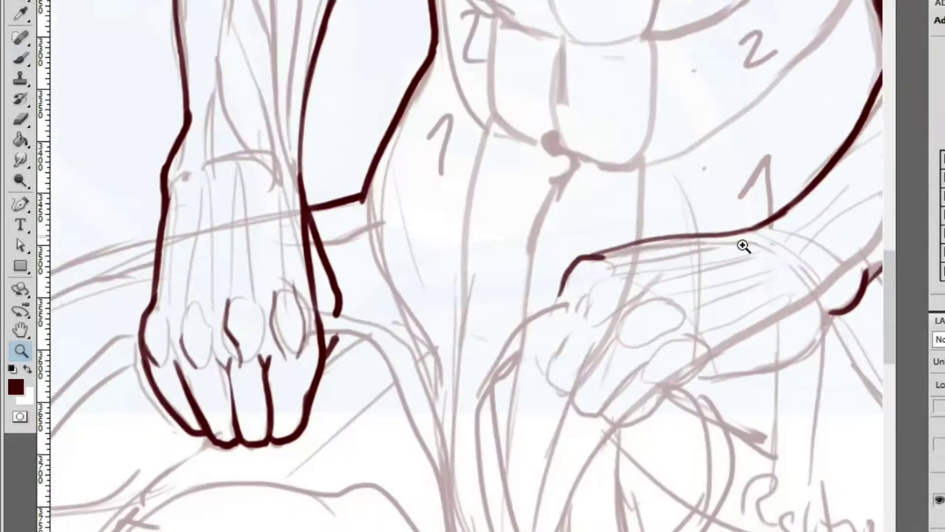
Ink the left hand's lower contour from the wrist bump along the palm edge toward the little finger
{"action": "scroll", "coordinate": [633, 344], "scroll_direction": "right", "scroll_amount": 3}
{"action": "key", "text": "z"}
{"action": "left_click", "coordinate": [601, 348]}
{"action": "key", "text": "b"}
{"action": "mouse_move", "coordinate": [573, 363]}
{"action": "left_mouse_down"}
{"action": "mouse_move", "coordinate": [700, 356]}
{"action": "mouse_move", "coordinate": [827, 258]}
{"action": "left_mouse_up"}
{"action": "key", "text": "ctrl+z"}
{"action": "mouse_move", "coordinate": [573, 366]}
{"action": "left_mouse_down"}
{"action": "mouse_move", "coordinate": [798, 309]}
{"action": "mouse_move", "coordinate": [827, 259]}
{"action": "left_mouse_up"}
{"action": "key", "text": "z"}
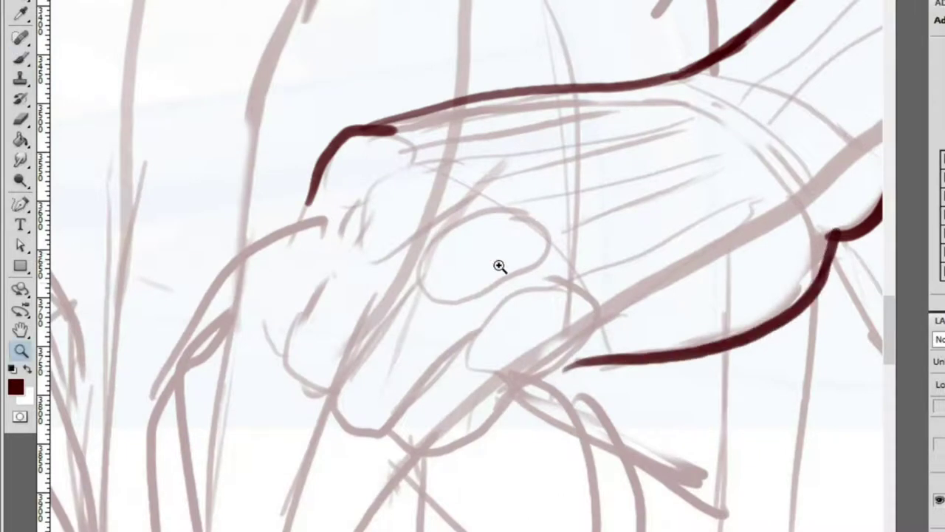
Ink three knuckle curves on the back of the left hand, running into tendon lines toward the wrist
{"action": "left_click", "coordinate": [538, 276]}
{"action": "key", "text": "b"}
{"action": "mouse_move", "coordinate": [399, 292]}
{"action": "left_mouse_down"}
{"action": "mouse_move", "coordinate": [515, 200]}
{"action": "mouse_move", "coordinate": [735, 136]}
{"action": "left_mouse_up"}
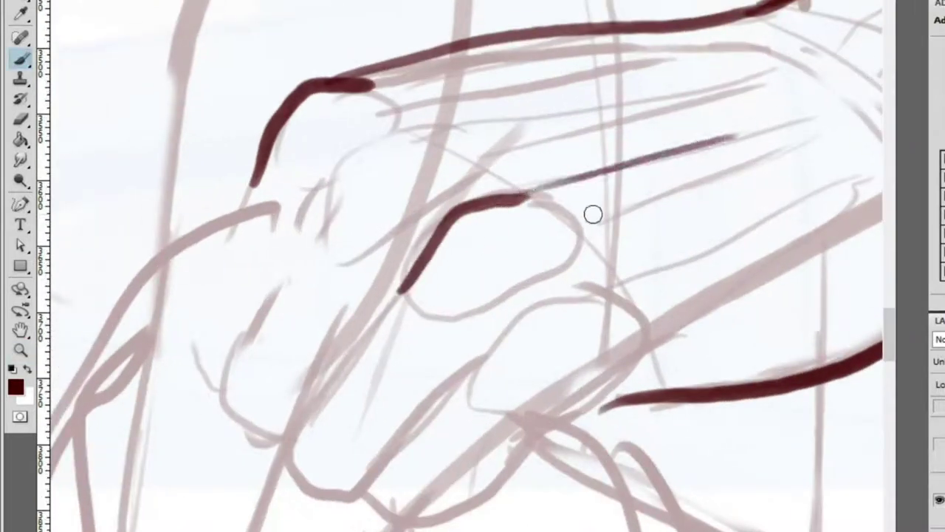
{"action": "mouse_move", "coordinate": [476, 366]}
{"action": "left_mouse_down"}
{"action": "mouse_move", "coordinate": [601, 285]}
{"action": "mouse_move", "coordinate": [786, 208]}
{"action": "left_mouse_up"}
{"action": "mouse_move", "coordinate": [308, 239]}
{"action": "left_mouse_down"}
{"action": "mouse_move", "coordinate": [342, 153]}
{"action": "mouse_move", "coordinate": [440, 127]}
{"action": "mouse_move", "coordinate": [640, 114]}
{"action": "left_mouse_up"}
{"action": "key", "text": "ctrl+z"}
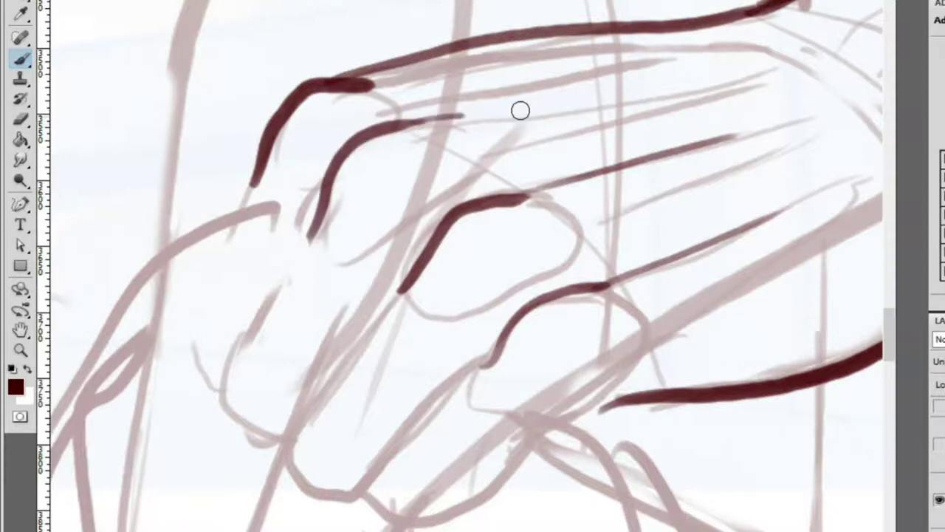
Ink the left hand's fingers down to rounded fingertips and bring the last finger up to the palm edge
{"action": "scroll", "coordinate": [474, 115], "scroll_direction": "down", "scroll_amount": 4}
{"action": "scroll", "coordinate": [749, 99], "scroll_direction": "up", "scroll_amount": 4}
{"action": "mouse_move", "coordinate": [464, 100]}
{"action": "left_mouse_down"}
{"action": "mouse_move", "coordinate": [430, 213]}
{"action": "mouse_move", "coordinate": [449, 281]}
{"action": "mouse_move", "coordinate": [467, 221]}
{"action": "mouse_move", "coordinate": [530, 107]}
{"action": "mouse_move", "coordinate": [453, 286]}
{"action": "mouse_move", "coordinate": [492, 319]}
{"action": "mouse_move", "coordinate": [516, 320]}
{"action": "mouse_move", "coordinate": [555, 262]}
{"action": "mouse_move", "coordinate": [522, 337]}
{"action": "mouse_move", "coordinate": [593, 359]}
{"action": "left_mouse_up"}
{"action": "key", "text": "ctrl+z"}
{"action": "key", "text": "ctrl+z"}
{"action": "mouse_move", "coordinate": [500, 330]}
{"action": "left_mouse_down"}
{"action": "mouse_move", "coordinate": [570, 379]}
{"action": "mouse_move", "coordinate": [634, 185]}
{"action": "mouse_move", "coordinate": [614, 188]}
{"action": "mouse_move", "coordinate": [633, 178]}
{"action": "left_mouse_up"}
{"action": "key", "text": "ctrl+z"}
{"action": "mouse_move", "coordinate": [591, 364]}
{"action": "left_mouse_down"}
{"action": "mouse_move", "coordinate": [694, 247]}
{"action": "mouse_move", "coordinate": [651, 411]}
{"action": "mouse_move", "coordinate": [745, 327]}
{"action": "mouse_move", "coordinate": [808, 292]}
{"action": "left_mouse_up"}
{"action": "left_click_drag", "start_coordinate": [800, 358], "coordinate": [622, 310]}
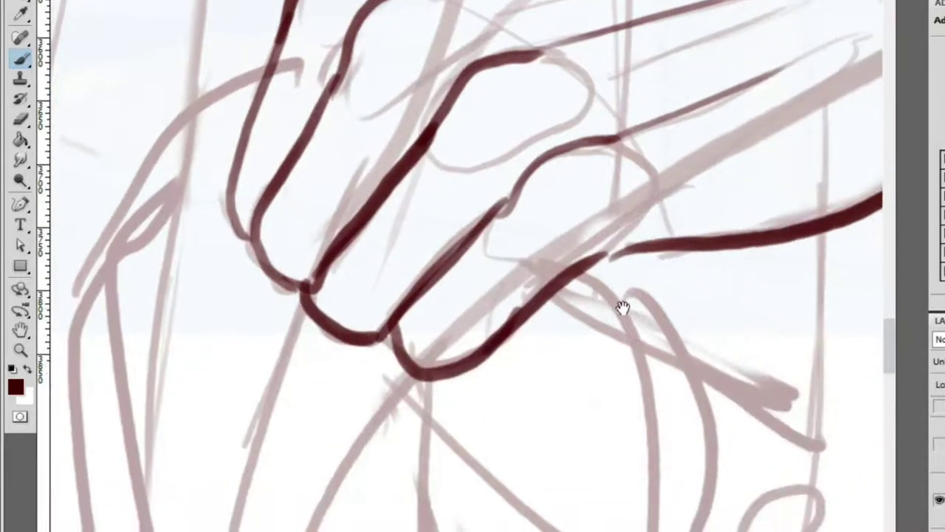
{"action": "left_click_drag", "start_coordinate": [578, 258], "coordinate": [696, 234]}
Clean up and re-ink the lower finger contours of the right fist
{"action": "key", "text": "z"}
{"action": "left_click", "coordinate": [717, 243], "text": "alt"}
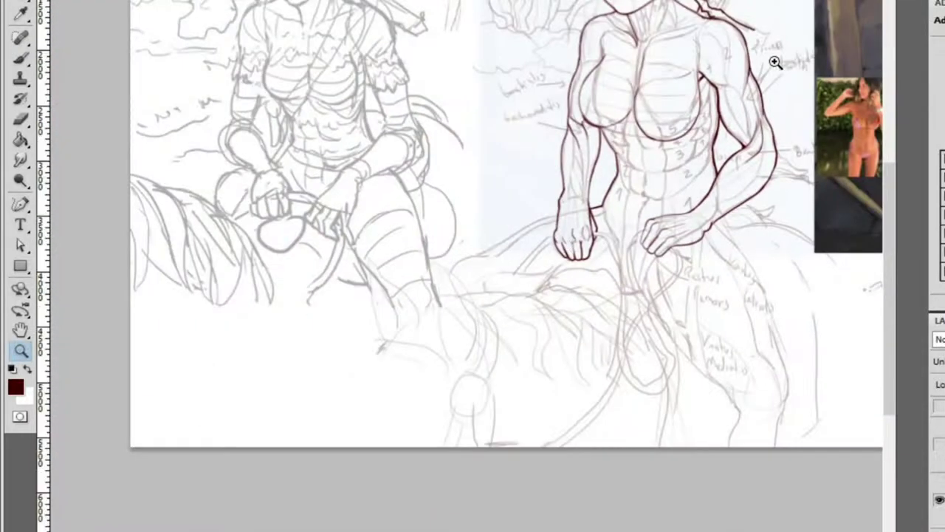
{"action": "left_click", "coordinate": [670, 273]}
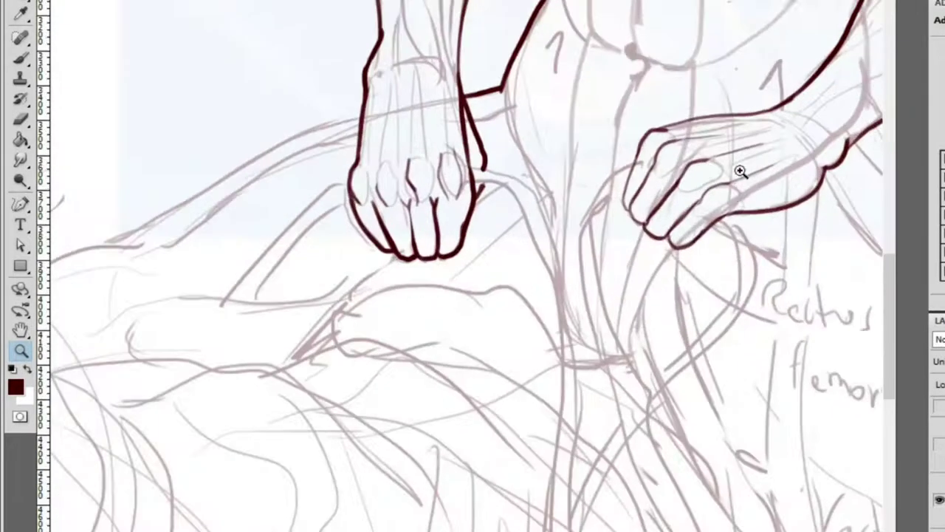
{"action": "left_click", "coordinate": [394, 147]}
{"action": "key", "text": "e"}
{"action": "left_click", "coordinate": [418, 396], "text": "ctrl"}
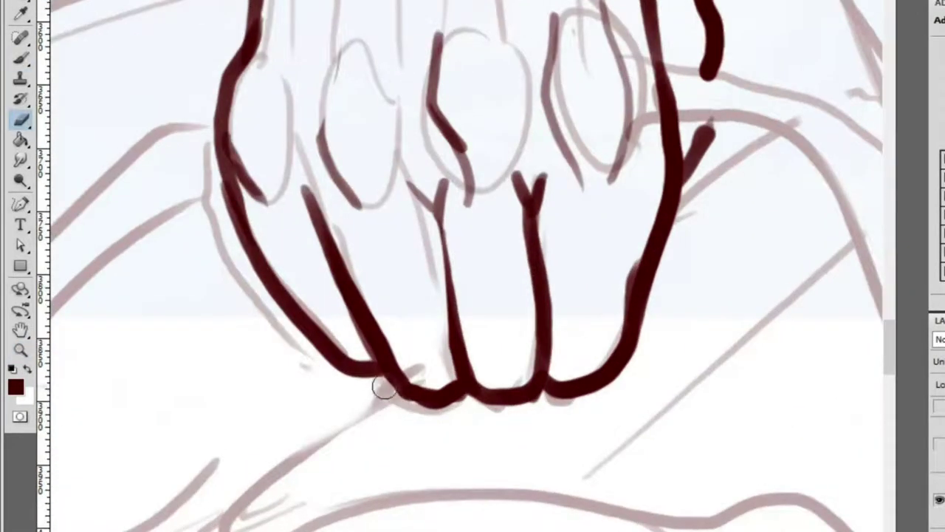
{"action": "key", "text": "b"}
{"action": "mouse_move", "coordinate": [388, 378]}
{"action": "left_mouse_down"}
{"action": "mouse_move", "coordinate": [463, 392]}
{"action": "mouse_move", "coordinate": [466, 411]}
{"action": "mouse_move", "coordinate": [500, 413]}
{"action": "mouse_move", "coordinate": [561, 398]}
{"action": "left_mouse_up"}
{"action": "key", "text": "e"}
{"action": "key", "text": "b"}
Re-ink the right forearm's inner contour above the wrist with a heavier line
{"action": "left_click", "coordinate": [585, 377], "text": "alt"}
{"action": "left_click", "coordinate": [672, 268], "text": "alt"}
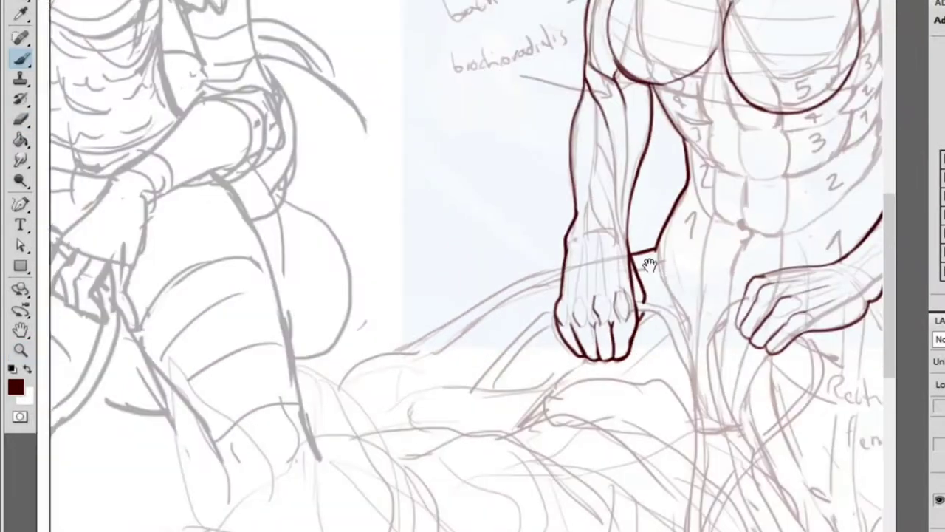
{"action": "left_click", "coordinate": [425, 206]}
{"action": "left_click", "coordinate": [440, 185]}
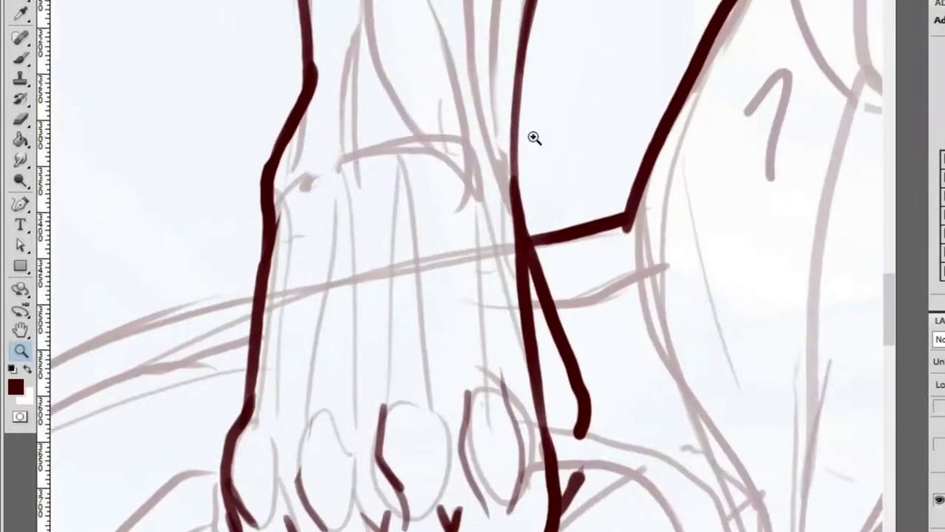
{"action": "key", "text": "b"}
{"action": "left_click_drag", "start_coordinate": [522, 202], "coordinate": [517, 4]}
{"action": "left_click_drag", "start_coordinate": [520, 140], "coordinate": [542, 7]}
{"action": "key", "text": "ctrl+z"}
{"action": "left_click_drag", "start_coordinate": [517, 201], "coordinate": [526, 3]}
Ink the navel as a small angular mark at the base of the abdominal muscles
{"action": "key", "text": "z"}
{"action": "left_click", "coordinate": [539, 59], "text": "alt"}
{"action": "left_click", "coordinate": [510, 17], "text": "alt"}
{"action": "left_click", "coordinate": [658, 95]}
{"action": "key", "text": "b"}
{"action": "left_click_drag", "start_coordinate": [573, 105], "coordinate": [556, 152]}
{"action": "key", "text": "z"}
{"action": "left_click", "coordinate": [580, 72], "text": "alt"}
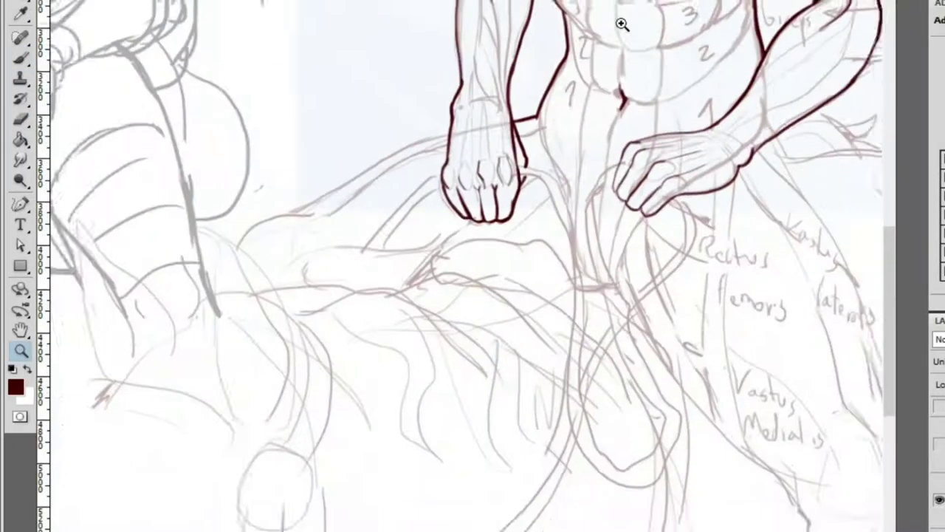
{"action": "left_click", "coordinate": [601, 32]}
{"action": "key", "text": "e"}
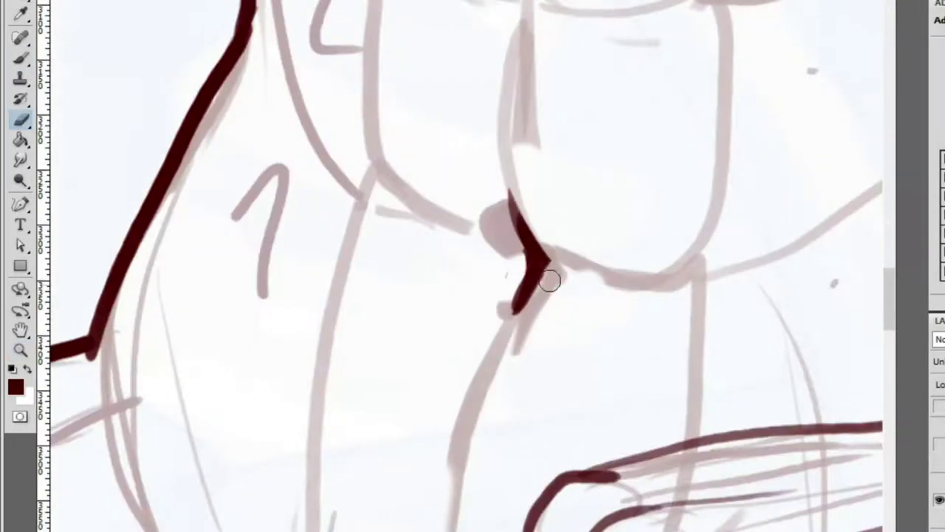
Thicken the inner lower contour of the right breast, from the cleavage down to its underside
{"action": "key", "text": "z"}
{"action": "left_click", "coordinate": [503, 293], "text": "alt"}
{"action": "left_click", "coordinate": [548, 161]}
{"action": "key", "text": "b"}
{"action": "key", "text": "z"}
{"action": "left_click", "coordinate": [532, 143], "text": "alt"}
{"action": "left_click", "coordinate": [470, 209]}
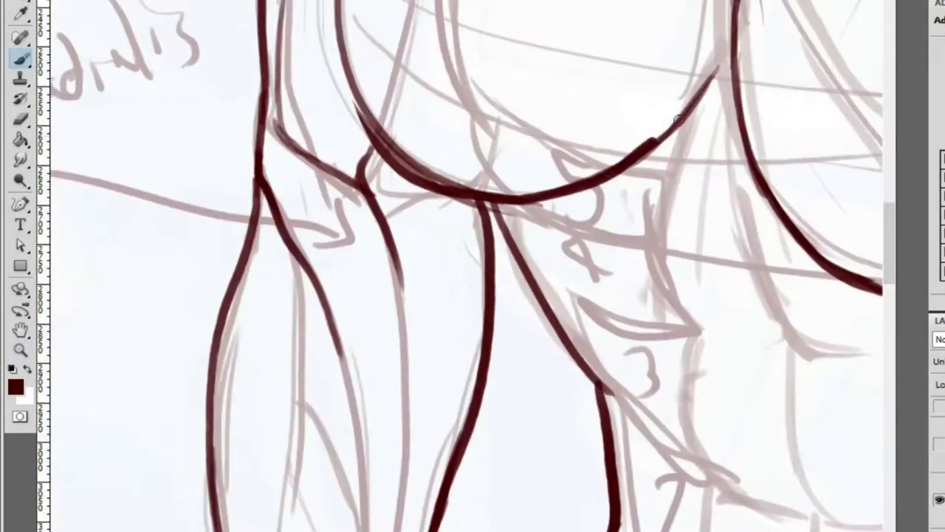
{"action": "key", "text": "z"}
{"action": "left_click", "coordinate": [471, 209], "text": "alt"}
{"action": "key", "text": "b"}
{"action": "mouse_move", "coordinate": [787, 45]}
{"action": "left_mouse_down"}
{"action": "mouse_move", "coordinate": [506, 101]}
{"action": "mouse_move", "coordinate": [341, 114]}
{"action": "mouse_move", "coordinate": [646, 104]}
{"action": "left_mouse_up"}
Ink a curved form line inside the lower outer part of the left breast
{"action": "key", "text": "ctrl+plus"}
{"action": "key", "text": "ctrl+plus"}
{"action": "key", "text": "ctrl+plus"}
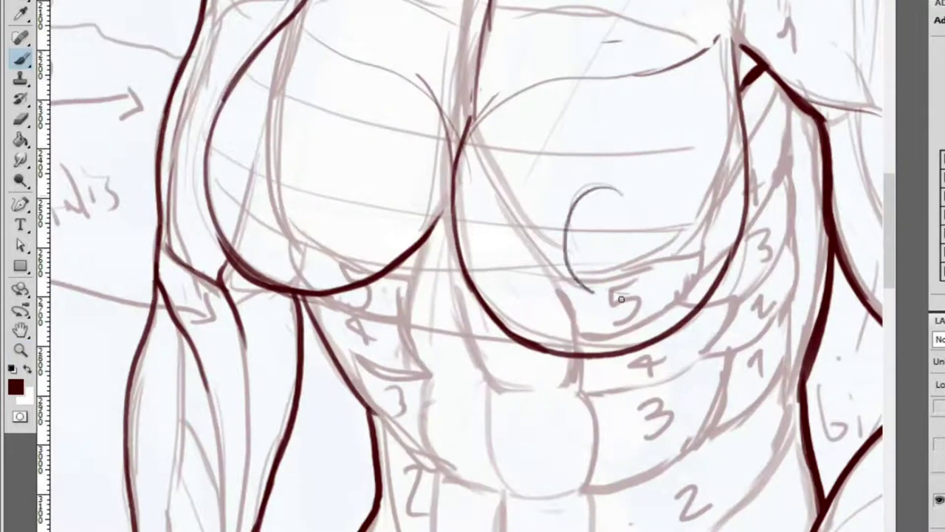
{"action": "key", "text": "ctrl+z"}
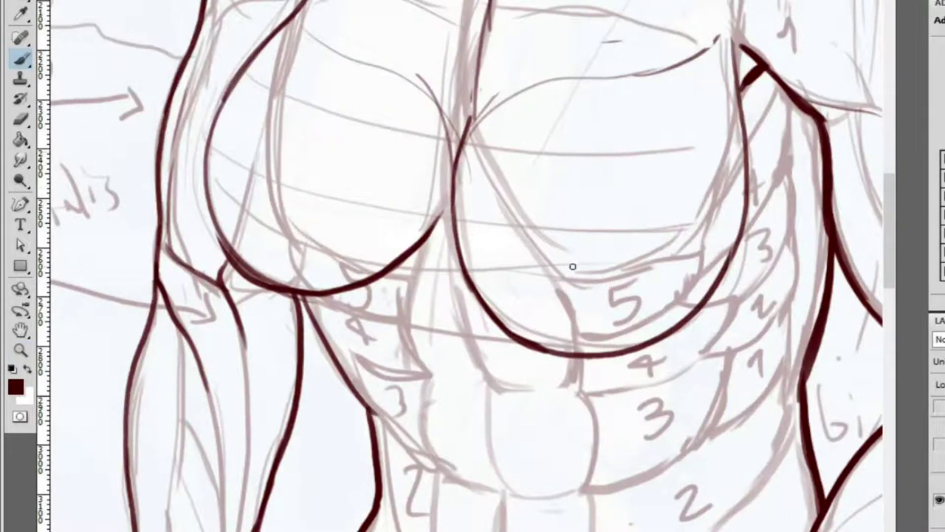
{"action": "left_click_drag", "start_coordinate": [573, 293], "coordinate": [648, 156]}
{"action": "key", "text": "ctrl+z"}
{"action": "mouse_move", "coordinate": [565, 269]}
{"action": "left_mouse_down"}
{"action": "mouse_move", "coordinate": [604, 298]}
{"action": "mouse_move", "coordinate": [632, 169]}
{"action": "left_mouse_up"}
{"action": "left_click_drag", "start_coordinate": [330, 141], "coordinate": [474, 7]}
{"action": "key", "text": "ctrl+z"}
{"action": "left_click_drag", "start_coordinate": [342, 107], "coordinate": [477, 4]}
{"action": "left_click_drag", "start_coordinate": [501, 59], "coordinate": [571, 151]}
{"action": "key", "text": "ctrl+z"}
{"action": "left_click_drag", "start_coordinate": [493, 6], "coordinate": [557, 150]}
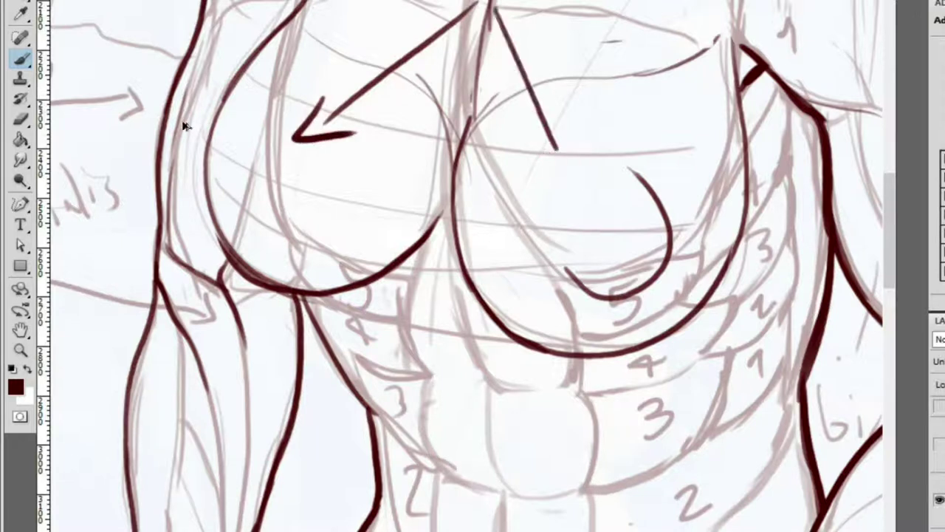
{"action": "key", "text": "ctrl+alt+z"}
{"action": "key", "text": "ctrl+alt+z"}
{"action": "key", "text": "ctrl+alt+z"}
{"action": "key", "text": "ctrl+z"}
Ink a matching curved form line inside the lower outer part of the right breast
{"action": "mouse_move", "coordinate": [235, 132]}
{"action": "left_mouse_down"}
{"action": "mouse_move", "coordinate": [219, 154]}
{"action": "mouse_move", "coordinate": [294, 225]}
{"action": "left_mouse_up"}
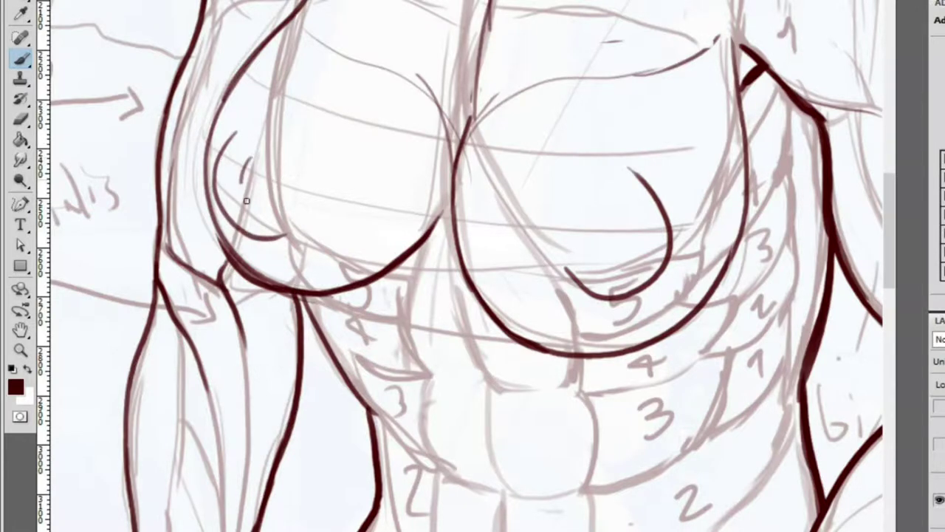
{"action": "key", "text": "ctrl+z"}
{"action": "key", "text": "z"}
{"action": "mouse_move", "coordinate": [464, 217]}
{"action": "left_mouse_down"}
{"action": "mouse_move", "coordinate": [369, 155]}
{"action": "mouse_move", "coordinate": [611, 258]}
{"action": "mouse_move", "coordinate": [505, 150]}
{"action": "left_mouse_up"}
{"action": "key", "text": "e"}
{"action": "key", "text": "z"}
{"action": "left_click", "coordinate": [540, 184], "text": "alt"}
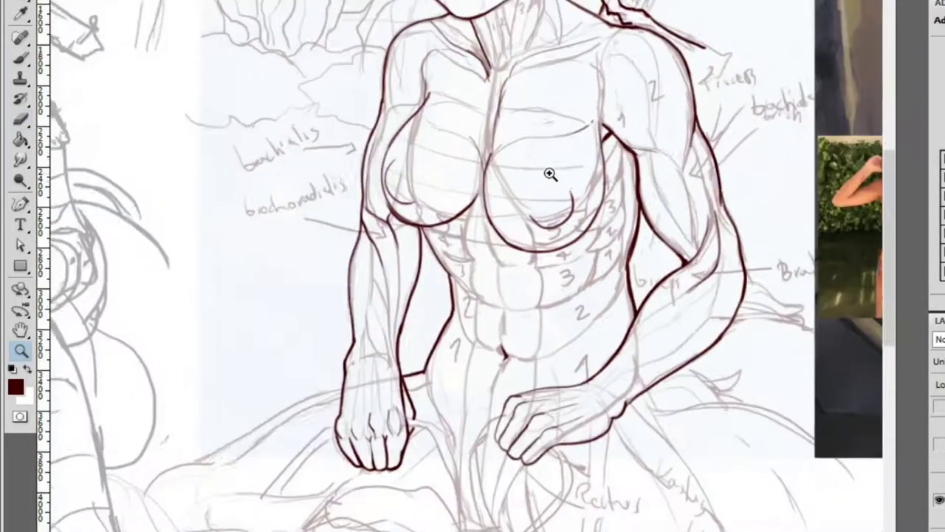
{"action": "left_click", "coordinate": [539, 170], "text": "alt"}
Ink the left thigh's outer contour from beneath the forearm down along the Vastus lateralis toward the knee
{"action": "key", "text": "b"}
{"action": "key", "text": "z"}
{"action": "left_click", "coordinate": [494, 184]}
{"action": "left_click", "coordinate": [546, 273]}
{"action": "left_click", "coordinate": [613, 296]}
{"action": "left_click", "coordinate": [650, 310], "text": "alt"}
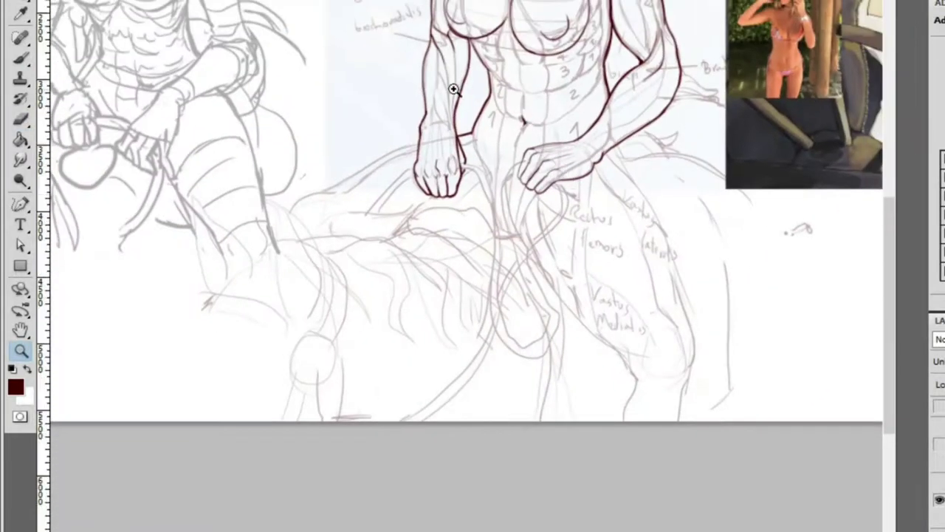
{"action": "left_click", "coordinate": [675, 217]}
{"action": "key", "text": "b"}
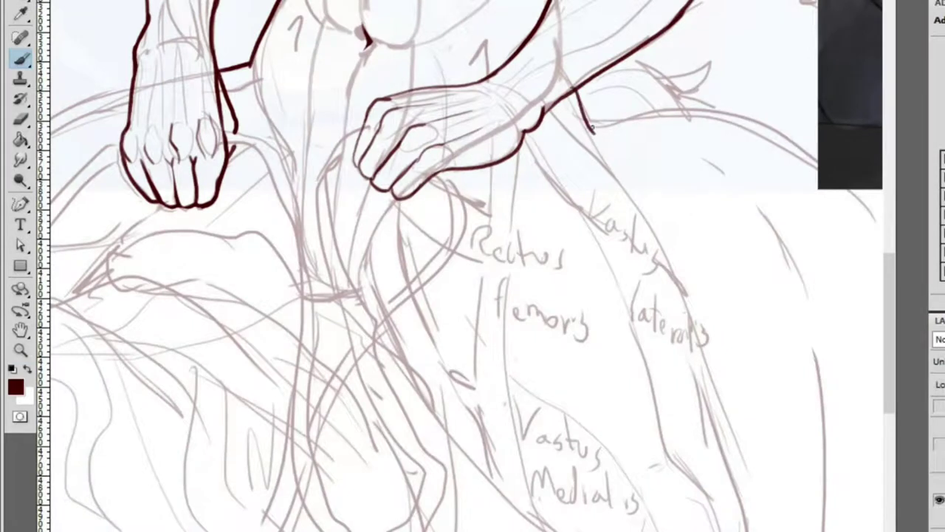
{"action": "left_click_drag", "start_coordinate": [636, 215], "coordinate": [680, 296]}
{"action": "key", "text": "ctrl+alt+z"}
{"action": "key", "text": "ctrl+alt+z"}
{"action": "left_click_drag", "start_coordinate": [611, 164], "coordinate": [714, 471]}
{"action": "key", "text": "ctrl+z"}
{"action": "left_click_drag", "start_coordinate": [610, 162], "coordinate": [720, 455]}
{"action": "left_click_drag", "start_coordinate": [673, 325], "coordinate": [661, 310]}
Continue the left leg's outer contour around the knee and down the upper calf
{"action": "left_click", "coordinate": [617, 168]}
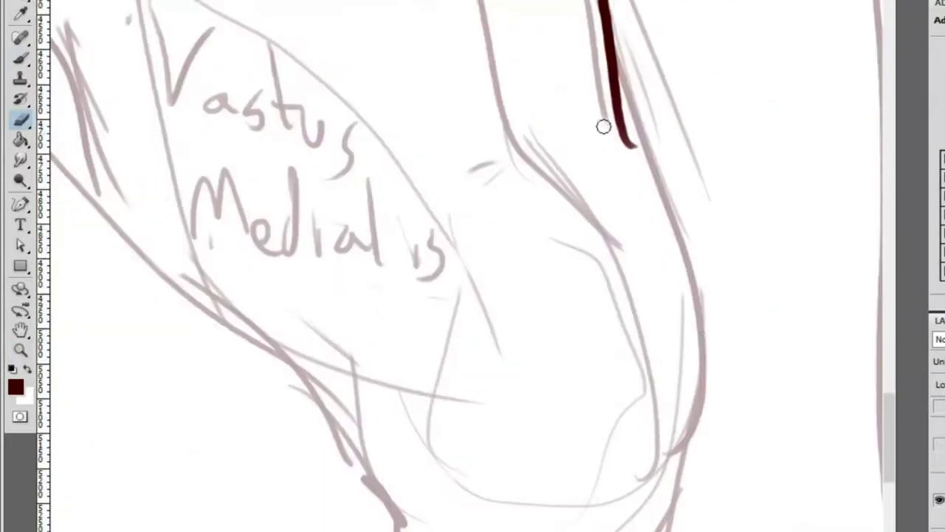
{"action": "key", "text": "ctrl+alt+z"}
{"action": "key", "text": "b"}
{"action": "mouse_move", "coordinate": [601, 3]}
{"action": "left_mouse_down"}
{"action": "mouse_move", "coordinate": [661, 184]}
{"action": "mouse_move", "coordinate": [711, 420]}
{"action": "mouse_move", "coordinate": [674, 529]}
{"action": "left_mouse_up"}
{"action": "key", "text": "ctrl+z"}
{"action": "left_click", "coordinate": [664, 443], "text": "alt"}
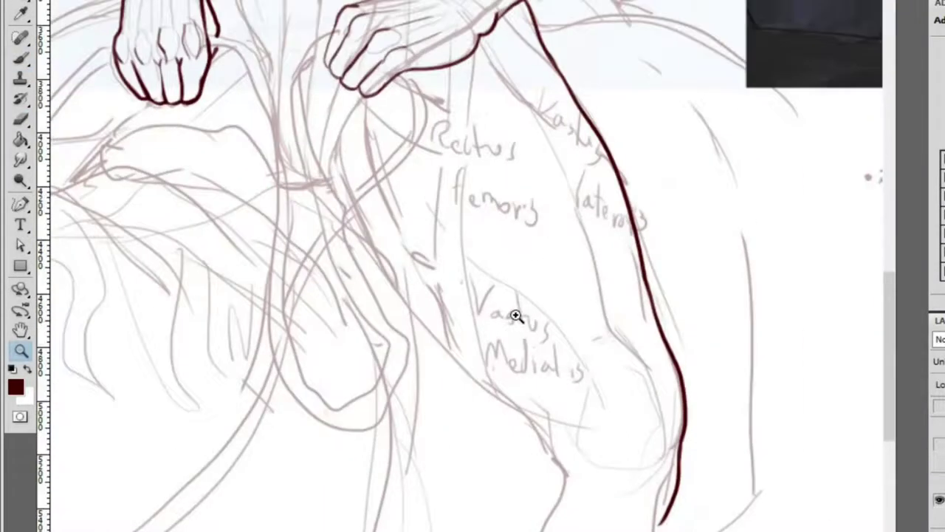
{"action": "left_click", "coordinate": [635, 517], "text": "ctrl"}
{"action": "key", "text": "ctrl+alt+z"}
{"action": "key", "text": "b"}
{"action": "key", "text": "ctrl+alt+z"}
{"action": "mouse_move", "coordinate": [742, 221]}
{"action": "left_mouse_down"}
{"action": "mouse_move", "coordinate": [696, 369]}
{"action": "mouse_move", "coordinate": [674, 529]}
{"action": "left_mouse_up"}
{"action": "key", "text": "ctrl+z"}
{"action": "left_click_drag", "start_coordinate": [743, 196], "coordinate": [650, 529]}
Ink the left thigh's inner contour from the upper thigh down past the Vastus medialis to the knee
{"action": "key", "text": "z"}
{"action": "left_click", "coordinate": [598, 325], "text": "alt"}
{"action": "left_click", "coordinate": [480, 192], "text": "alt"}
{"action": "left_click", "coordinate": [391, 59]}
{"action": "key", "text": "b"}
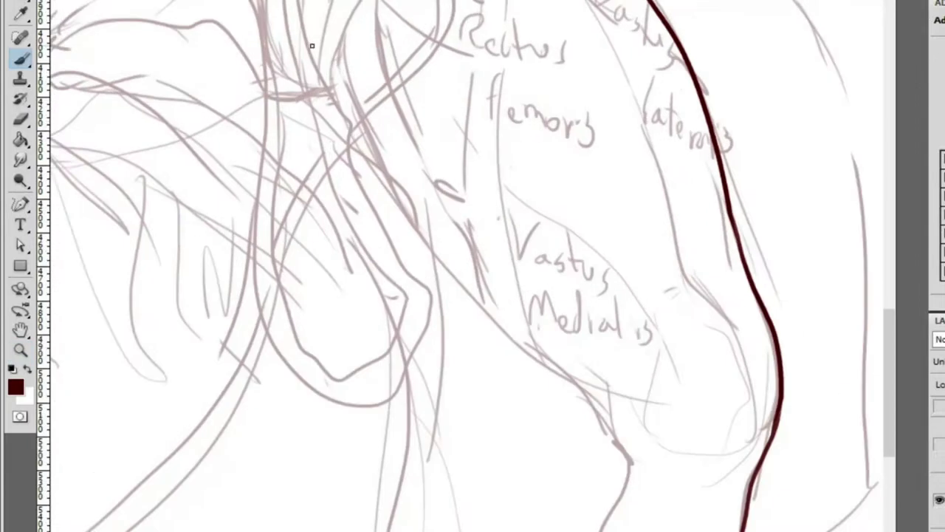
{"action": "left_click_drag", "start_coordinate": [391, 186], "coordinate": [590, 370]}
{"action": "key", "text": "ctrl+z"}
{"action": "mouse_move", "coordinate": [366, 141]}
{"action": "left_mouse_down"}
{"action": "mouse_move", "coordinate": [433, 251]}
{"action": "mouse_move", "coordinate": [599, 396]}
{"action": "left_mouse_up"}
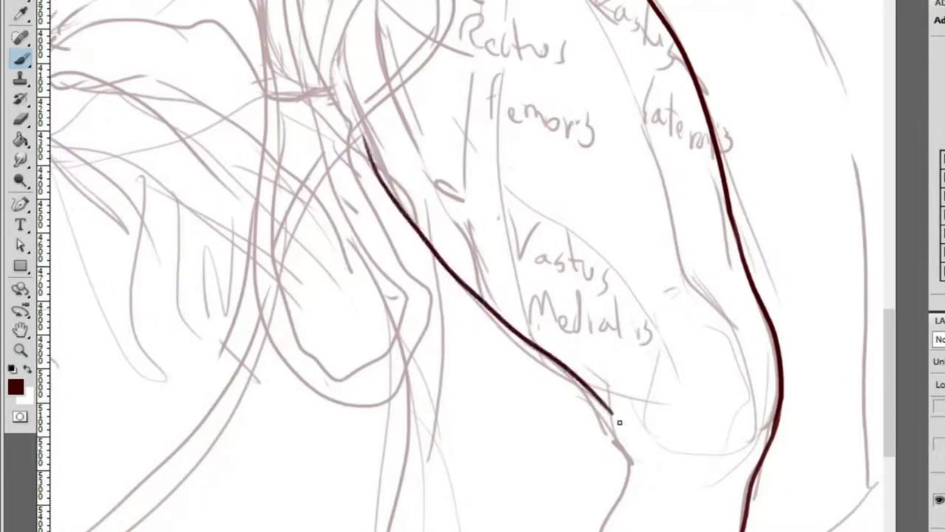
Extend and thicken the left leg's contour line around the inner knee
{"action": "key", "text": "z"}
{"action": "left_click", "coordinate": [618, 382]}
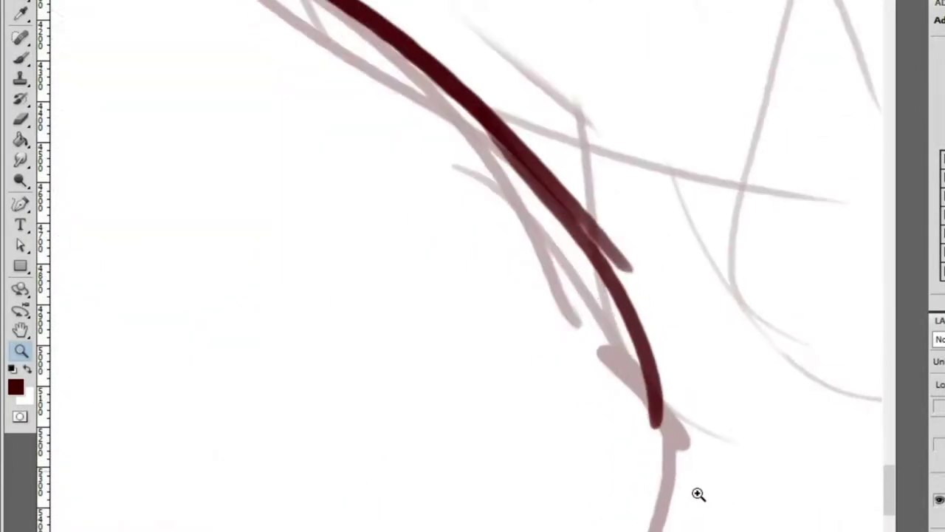
{"action": "key", "text": "b"}
{"action": "left_click_drag", "start_coordinate": [557, 217], "coordinate": [655, 428]}
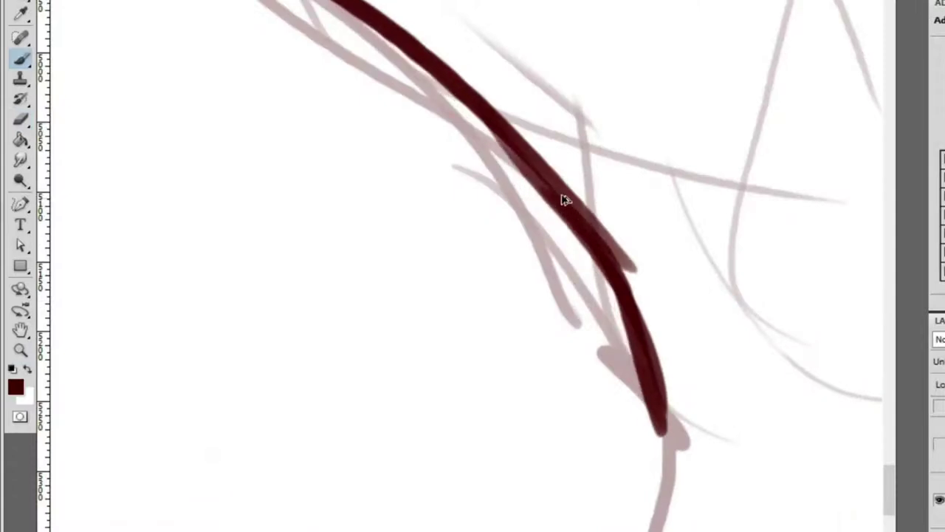
{"action": "key", "text": "ctrl+z"}
Ink the left lower leg's inner contour from the knee down to the canvas's bottom edge
{"action": "mouse_move", "coordinate": [552, 198]}
{"action": "left_mouse_down"}
{"action": "mouse_move", "coordinate": [675, 425]}
{"action": "mouse_move", "coordinate": [610, 190]}
{"action": "left_mouse_up"}
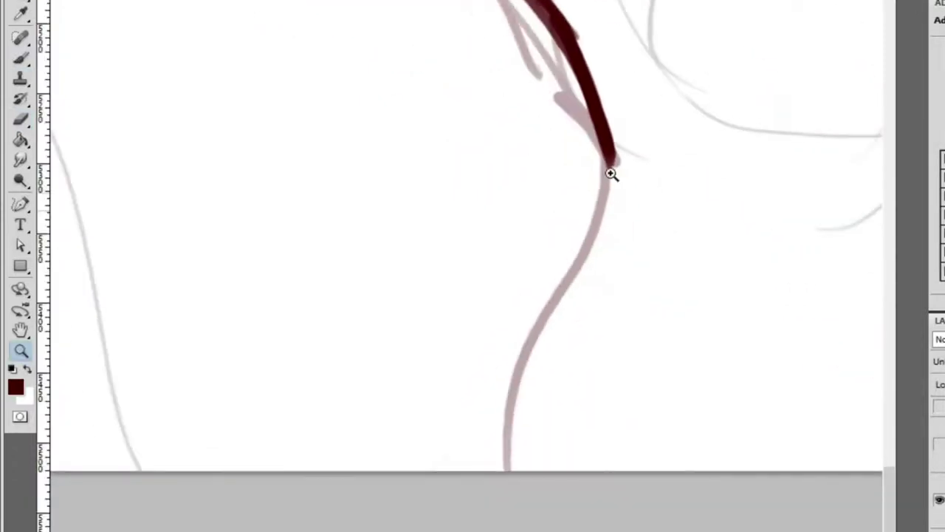
{"action": "mouse_move", "coordinate": [603, 158]}
{"action": "left_mouse_down"}
{"action": "mouse_move", "coordinate": [530, 514]}
{"action": "mouse_move", "coordinate": [583, 263]}
{"action": "mouse_move", "coordinate": [583, 115]}
{"action": "mouse_move", "coordinate": [592, 179]}
{"action": "mouse_move", "coordinate": [504, 388]}
{"action": "mouse_move", "coordinate": [508, 432]}
{"action": "mouse_move", "coordinate": [603, 218]}
{"action": "mouse_move", "coordinate": [584, 112]}
{"action": "left_mouse_up"}
{"action": "key", "text": "ctrl+z"}
{"action": "key", "text": "ctrl+z"}
{"action": "key", "text": "ctrl+z"}
{"action": "key", "text": "z"}
{"action": "left_click", "coordinate": [587, 103], "text": "alt"}
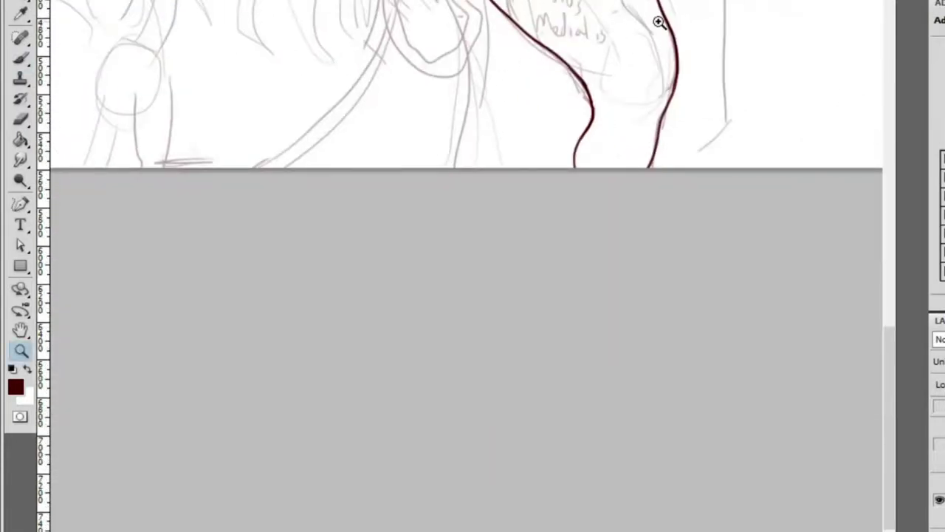
Ink the curved contour over the top of the character's right knee
{"action": "left_click", "coordinate": [667, 173]}
{"action": "mouse_move", "coordinate": [211, 296]}
{"action": "left_mouse_down"}
{"action": "mouse_move", "coordinate": [376, 317]}
{"action": "mouse_move", "coordinate": [359, 323]}
{"action": "left_mouse_up"}
{"action": "key", "text": "b"}
{"action": "mouse_move", "coordinate": [302, 319]}
{"action": "left_mouse_down"}
{"action": "mouse_move", "coordinate": [451, 228]}
{"action": "mouse_move", "coordinate": [510, 232]}
{"action": "mouse_move", "coordinate": [352, 306]}
{"action": "left_mouse_up"}
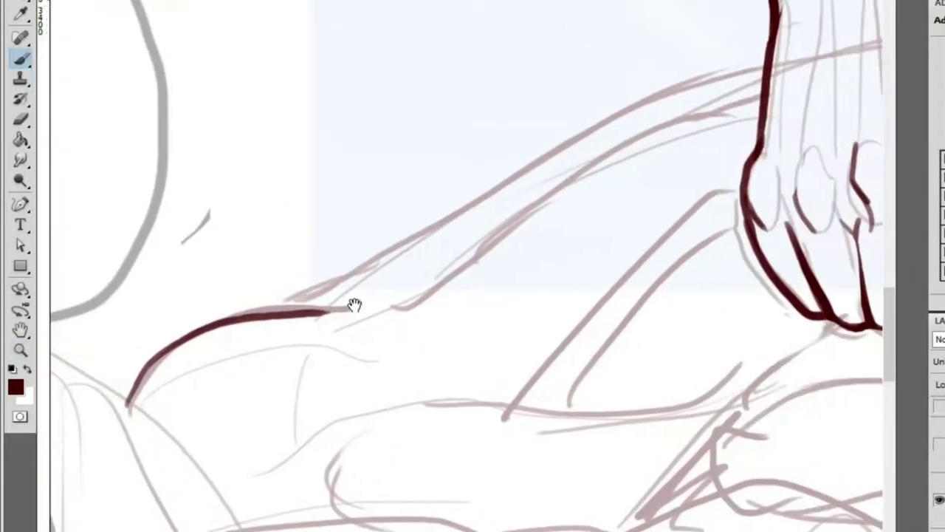
Ink the right thigh's upper contour in one long stroke from the knee up to the right wrist
{"action": "key", "text": "e"}
{"action": "key", "text": "b"}
{"action": "left_click_drag", "start_coordinate": [288, 313], "coordinate": [752, 48]}
{"action": "key", "text": "ctrl+z"}
{"action": "left_click_drag", "start_coordinate": [251, 317], "coordinate": [755, 61]}
{"action": "key", "text": "ctrl+z"}
{"action": "mouse_move", "coordinate": [253, 316]}
{"action": "left_mouse_down"}
{"action": "mouse_move", "coordinate": [310, 300]}
{"action": "mouse_move", "coordinate": [599, 120]}
{"action": "mouse_move", "coordinate": [753, 57]}
{"action": "left_mouse_up"}
{"action": "key", "text": "ctrl+z"}
{"action": "left_click_drag", "start_coordinate": [243, 323], "coordinate": [740, 77]}
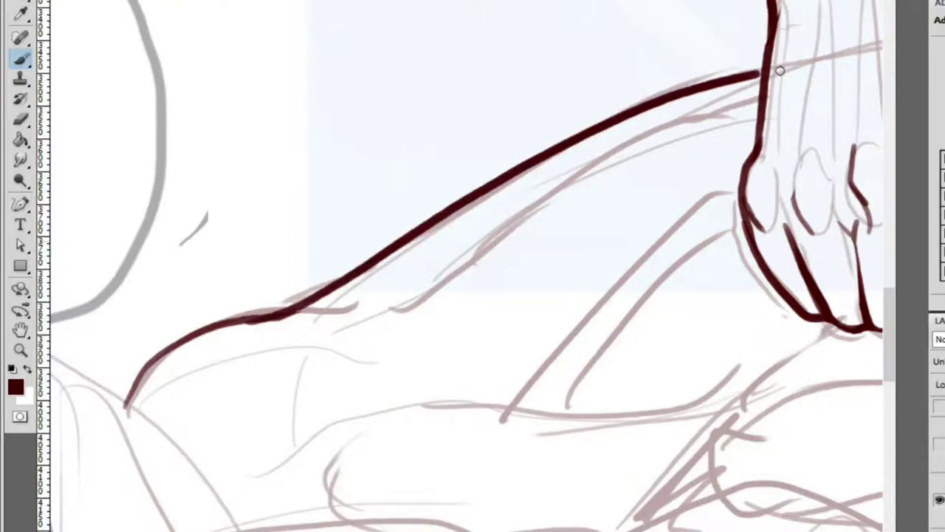
Thicken the contour where the right thigh's line joins the top of the knee
{"action": "scroll", "coordinate": [786, 68], "scroll_direction": "up", "scroll_amount": 2}
{"action": "key", "text": "e"}
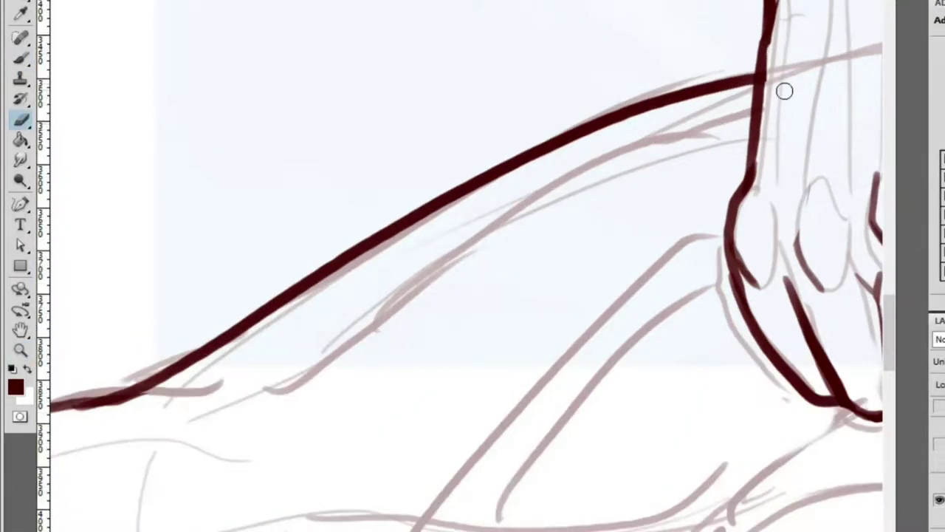
{"action": "scroll", "coordinate": [785, 88], "scroll_direction": "up", "scroll_amount": 1}
{"action": "key", "text": "z"}
{"action": "scroll", "coordinate": [657, 143], "scroll_direction": "down", "scroll_amount": 3}
{"action": "left_click", "coordinate": [582, 228]}
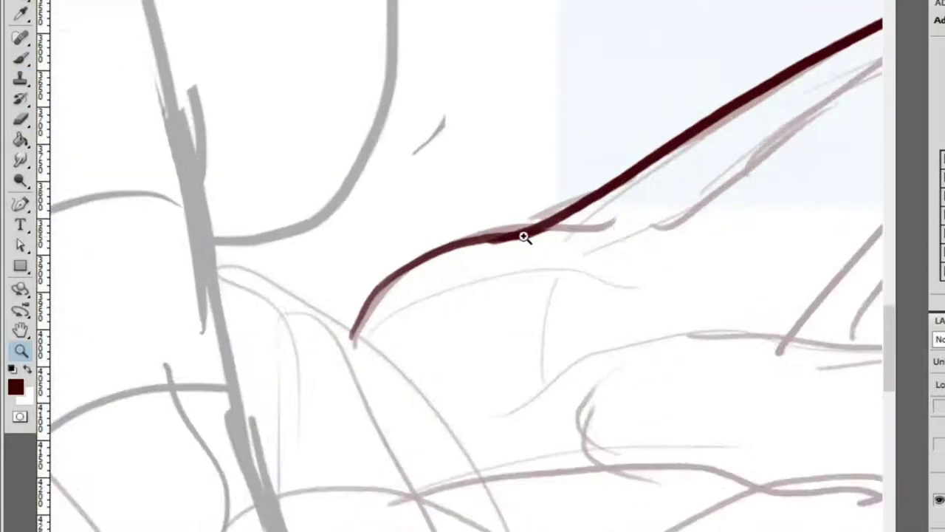
{"action": "left_click", "coordinate": [582, 229]}
{"action": "key", "text": "b"}
{"action": "left_click_drag", "start_coordinate": [458, 244], "coordinate": [739, 180]}
{"action": "key", "text": "ctrl+z"}
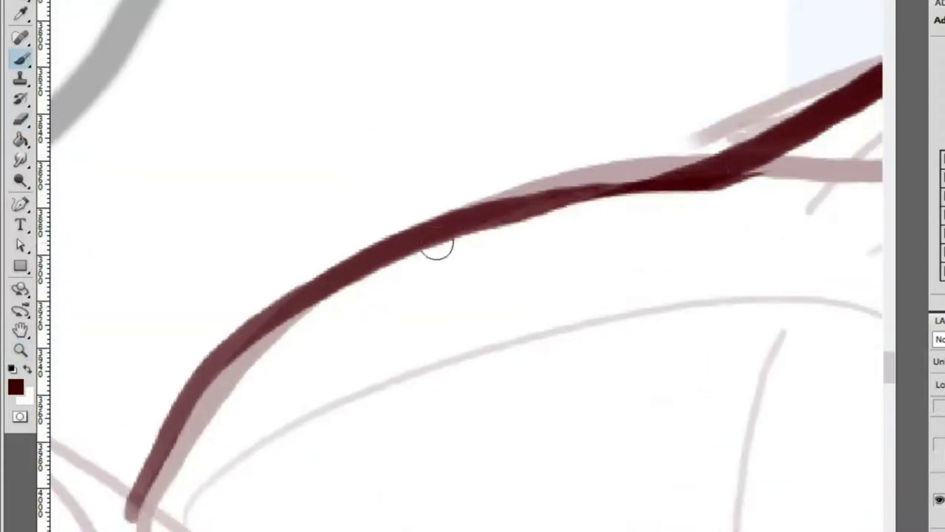
{"action": "left_click_drag", "start_coordinate": [441, 244], "coordinate": [695, 176]}
Reinforce the right knee's front contour from its lower end up to the top of the curve
{"action": "left_click_drag", "start_coordinate": [132, 508], "coordinate": [401, 228]}
{"action": "key", "text": "ctrl+z"}
{"action": "left_click_drag", "start_coordinate": [133, 513], "coordinate": [534, 243]}
Examine the inked figure as a whole and the uninked sketch around the hands and horse
{"action": "key", "text": "z"}
{"action": "scroll", "coordinate": [302, 296], "scroll_direction": "down", "scroll_amount": 2}
{"action": "scroll", "coordinate": [301, 296], "scroll_direction": "down", "scroll_amount": 3}
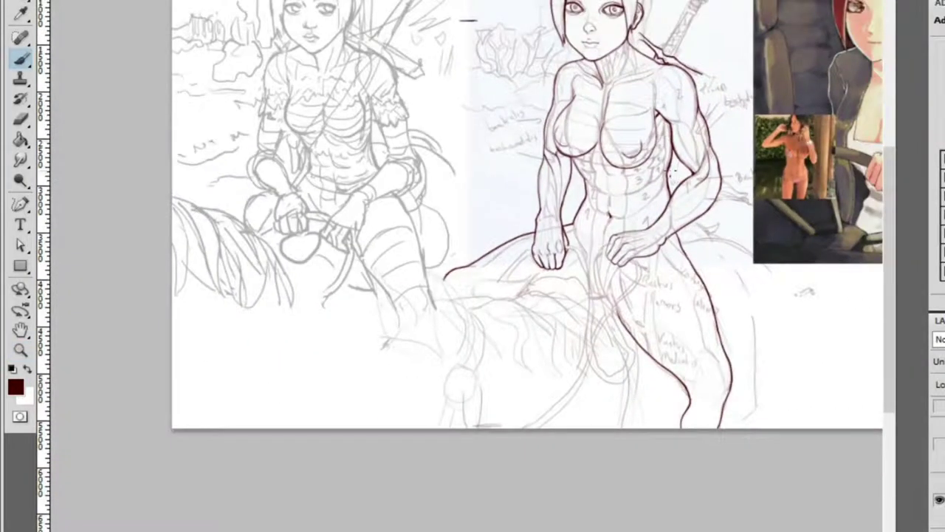
{"action": "scroll", "coordinate": [635, 311], "scroll_direction": "up", "scroll_amount": 5}
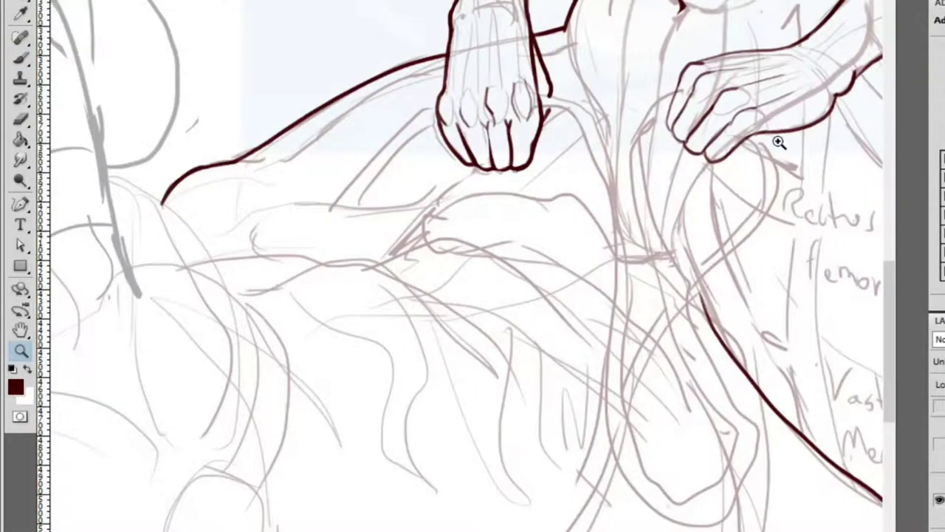
{"action": "scroll", "coordinate": [747, 178], "scroll_direction": "down", "scroll_amount": 5}
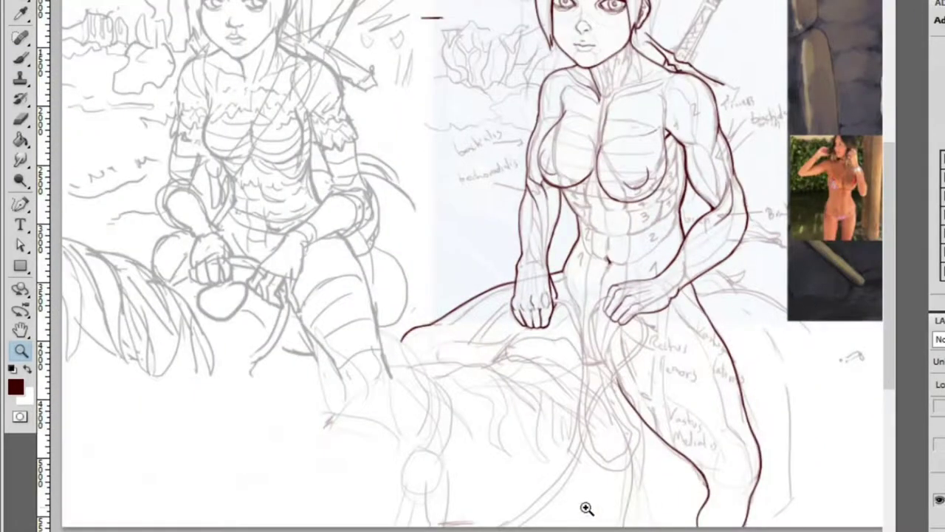
{"action": "scroll", "coordinate": [610, 511], "scroll_direction": "up", "scroll_amount": 4}
{"action": "key", "text": "b"}
{"action": "scroll", "coordinate": [749, 327], "scroll_direction": "down", "scroll_amount": 4}
{"action": "key", "text": "z"}
{"action": "key", "text": "b"}
{"action": "scroll", "coordinate": [755, 387], "scroll_direction": "right", "scroll_amount": 3}
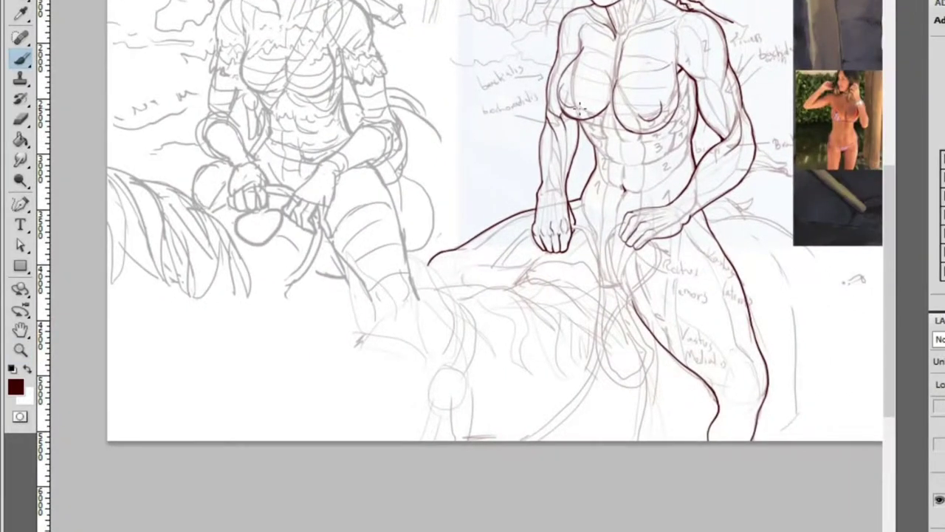
Ink the outer and inner edges of the rein loop hanging below the left hand
{"action": "key", "text": "z"}
{"action": "left_click", "coordinate": [692, 274]}
{"action": "left_click", "coordinate": [671, 232]}
{"action": "key", "text": "b"}
{"action": "left_click_drag", "start_coordinate": [656, 118], "coordinate": [707, 249]}
{"action": "key", "text": "ctrl+z"}
{"action": "left_click_drag", "start_coordinate": [661, 116], "coordinate": [706, 222]}
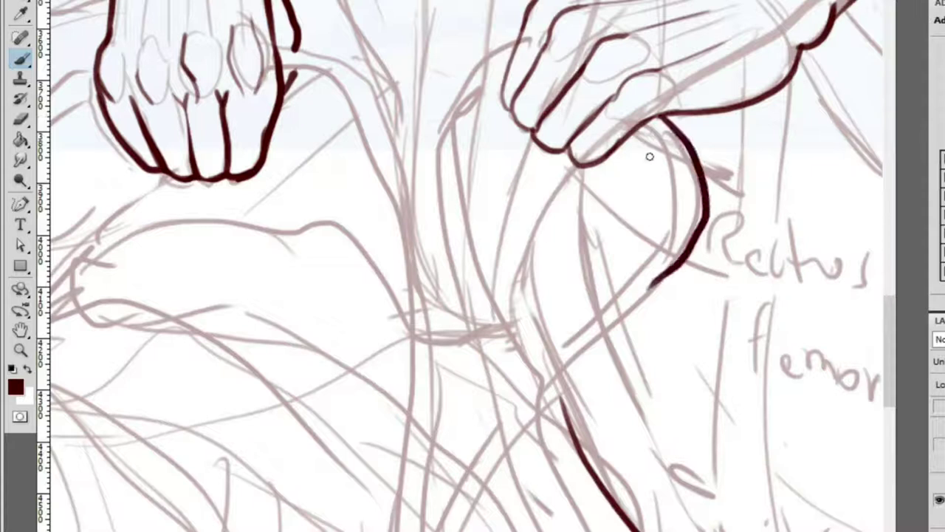
{"action": "left_click_drag", "start_coordinate": [670, 169], "coordinate": [653, 288]}
Ink the rein strand curving from the left hand's knuckles down toward the body's centre
{"action": "left_click_drag", "start_coordinate": [595, 324], "coordinate": [528, 422]}
{"action": "key", "text": "ctrl+z"}
{"action": "mouse_move", "coordinate": [566, 384]}
{"action": "left_mouse_down"}
{"action": "mouse_move", "coordinate": [624, 249]}
{"action": "mouse_move", "coordinate": [616, 211]}
{"action": "mouse_move", "coordinate": [596, 210]}
{"action": "left_mouse_up"}
{"action": "key", "text": "ctrl+z"}
{"action": "mouse_move", "coordinate": [554, 7]}
{"action": "left_mouse_down"}
{"action": "mouse_move", "coordinate": [537, 163]}
{"action": "mouse_move", "coordinate": [603, 88]}
{"action": "left_mouse_up"}
{"action": "key", "text": "ctrl+z"}
{"action": "left_click_drag", "start_coordinate": [529, 201], "coordinate": [599, 107]}
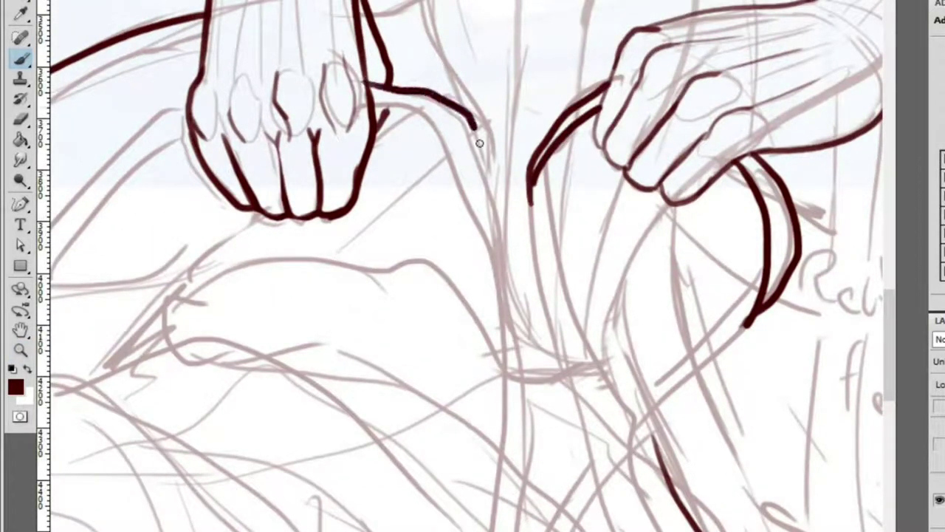
Ink the rein strand running from the right hand down toward the horse's neck
{"action": "left_click_drag", "start_coordinate": [475, 130], "coordinate": [506, 221]}
{"action": "key", "text": "z"}
{"action": "left_click", "coordinate": [377, 106]}
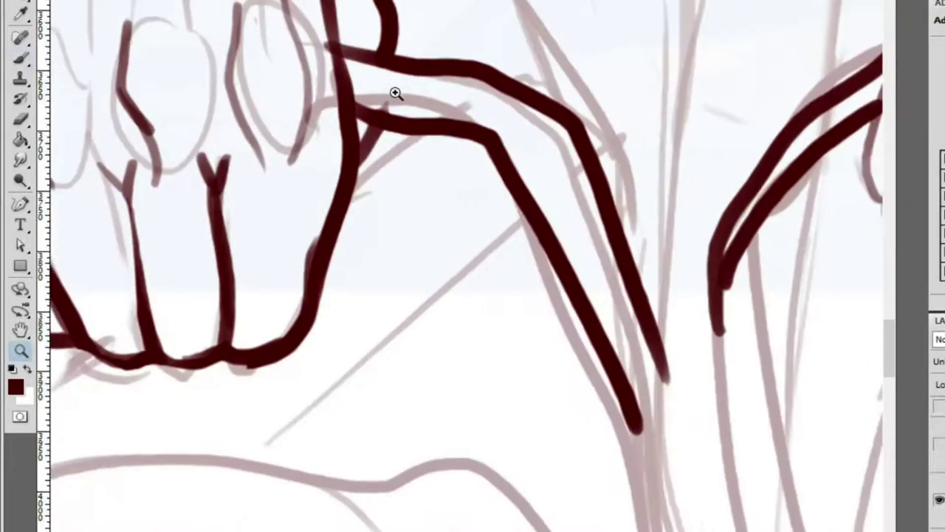
{"action": "left_click", "coordinate": [400, 113], "text": "alt"}
{"action": "left_click", "coordinate": [400, 113], "text": "alt"}
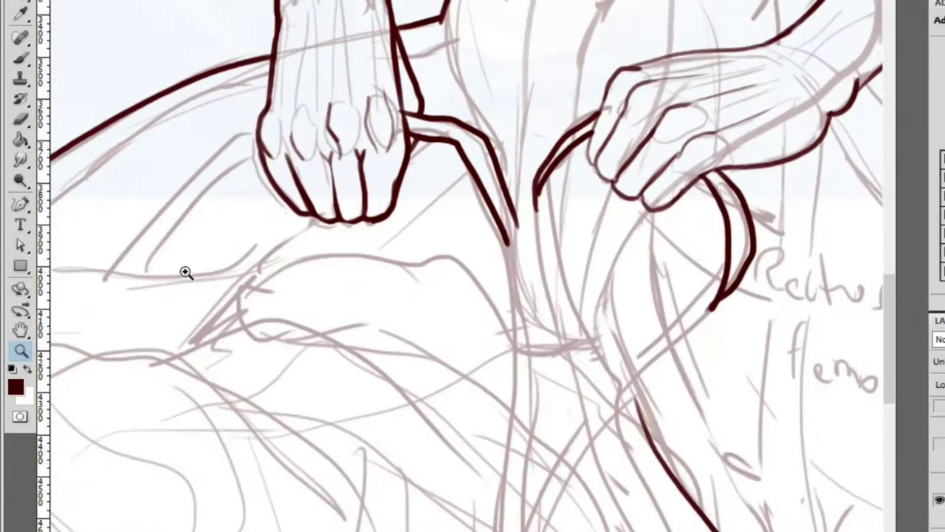
Ink the upper edge of the rein strap running from the right hand's knuckles diagonally down to the horse's neck
{"action": "left_click", "coordinate": [133, 268]}
{"action": "key", "text": "b"}
{"action": "mouse_move", "coordinate": [106, 292]}
{"action": "left_mouse_down"}
{"action": "mouse_move", "coordinate": [226, 119]}
{"action": "mouse_move", "coordinate": [354, 46]}
{"action": "left_mouse_up"}
{"action": "key", "text": "ctrl+minus"}
{"action": "key", "text": "ctrl+plus"}
{"action": "key", "text": "z"}
{"action": "left_click_drag", "start_coordinate": [293, 197], "coordinate": [390, 39]}
{"action": "key", "text": "ctrl+z"}
{"action": "left_click_drag", "start_coordinate": [244, 269], "coordinate": [397, 79]}
{"action": "key", "text": "z"}
{"action": "left_click", "coordinate": [396, 77]}
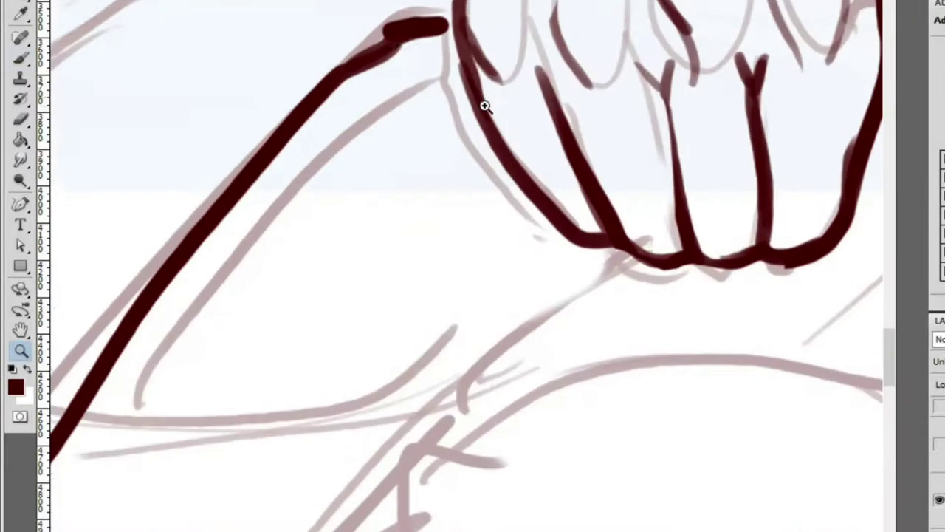
Ink the upper end of the outer rein line so it meets the fist
{"action": "key", "text": "b"}
{"action": "left_click_drag", "start_coordinate": [352, 53], "coordinate": [452, 22]}
{"action": "key", "text": "z"}
{"action": "left_click", "coordinate": [432, 54], "text": "alt"}
{"action": "key", "text": "b"}
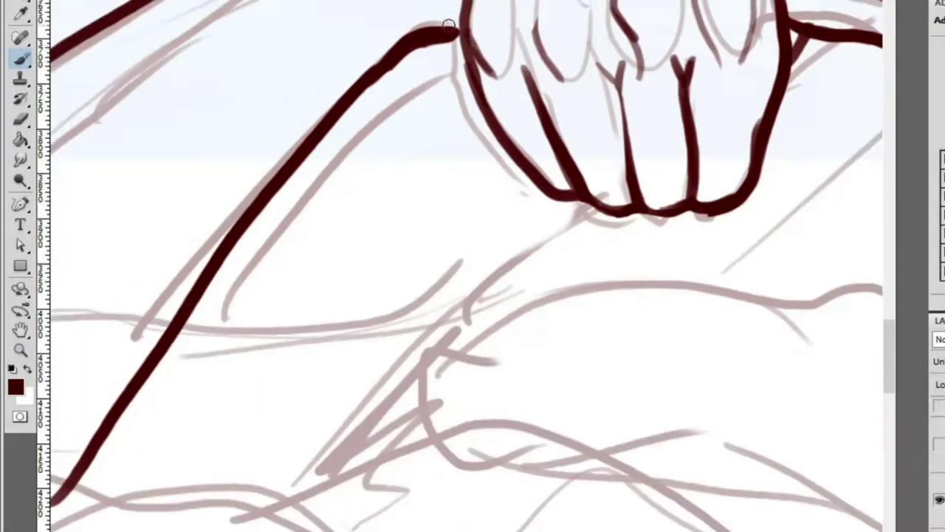
{"action": "key", "text": "z"}
{"action": "key", "text": "b"}
{"action": "mouse_move", "coordinate": [477, 64]}
{"action": "left_mouse_down"}
{"action": "mouse_move", "coordinate": [488, 63]}
{"action": "mouse_move", "coordinate": [308, 228]}
{"action": "mouse_move", "coordinate": [211, 389]}
{"action": "left_mouse_up"}
{"action": "key", "text": "ctrl+z"}
{"action": "left_click_drag", "start_coordinate": [116, 506], "coordinate": [376, 80]}
{"action": "key", "text": "ctrl+z"}
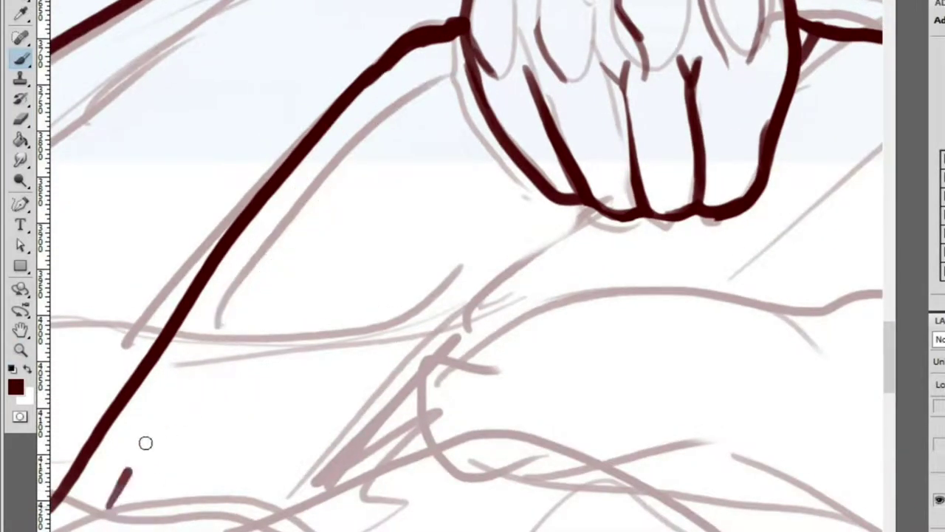
{"action": "left_click_drag", "start_coordinate": [111, 508], "coordinate": [414, 85]}
{"action": "key", "text": "ctrl+z"}
Ink the rein's second edge parallel to the first, from the horse's neck up to the fist
{"action": "mouse_move", "coordinate": [114, 507]}
{"action": "left_mouse_down"}
{"action": "mouse_move", "coordinate": [167, 394]}
{"action": "mouse_move", "coordinate": [433, 80]}
{"action": "mouse_move", "coordinate": [452, 74]}
{"action": "left_mouse_up"}
{"action": "key", "text": "z"}
{"action": "left_click", "coordinate": [477, 96]}
{"action": "key", "text": "b"}
{"action": "key", "text": "z"}
{"action": "key", "text": "b"}
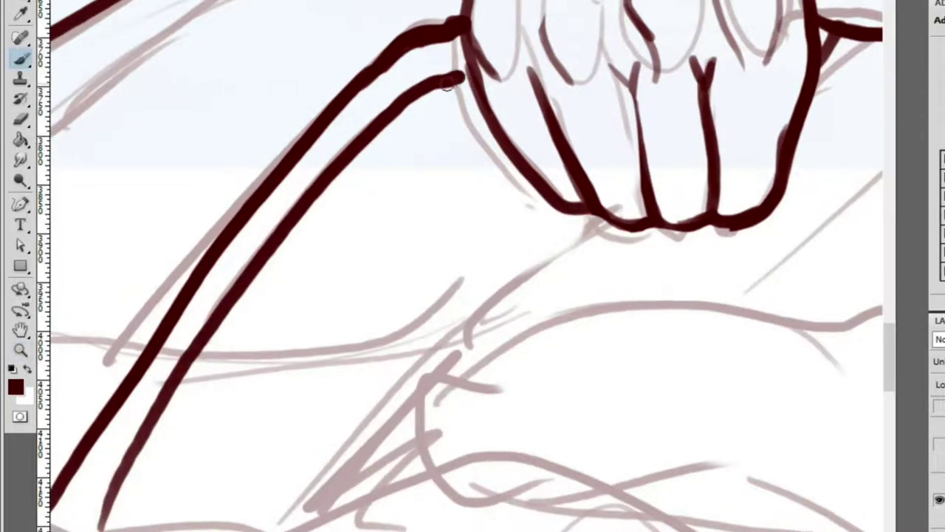
{"action": "key", "text": "z"}
{"action": "left_click", "coordinate": [408, 95], "text": "alt"}
{"action": "left_click", "coordinate": [472, 75], "text": "alt"}
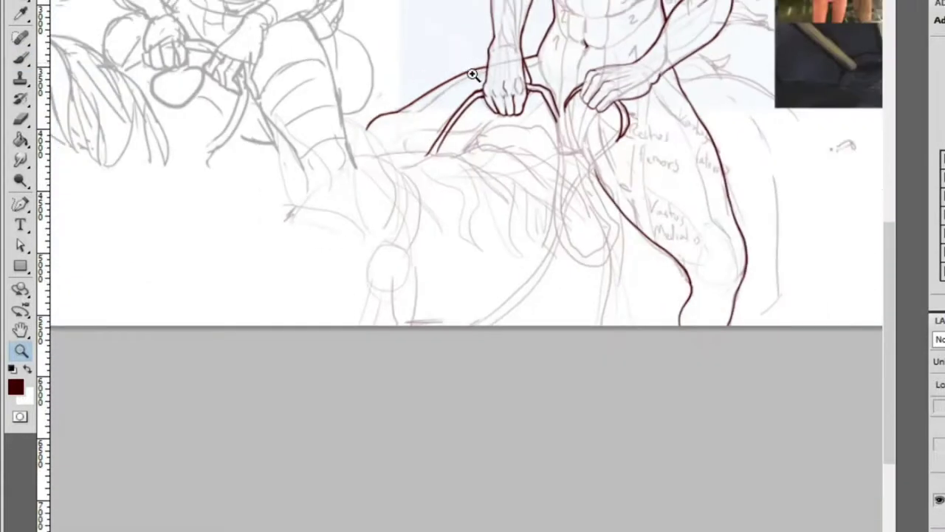
{"action": "left_click", "coordinate": [528, 151]}
{"action": "left_click", "coordinate": [611, 187]}
{"action": "left_click", "coordinate": [644, 147], "text": "alt"}
{"action": "left_click", "coordinate": [608, 152]}
{"action": "key", "text": "b"}
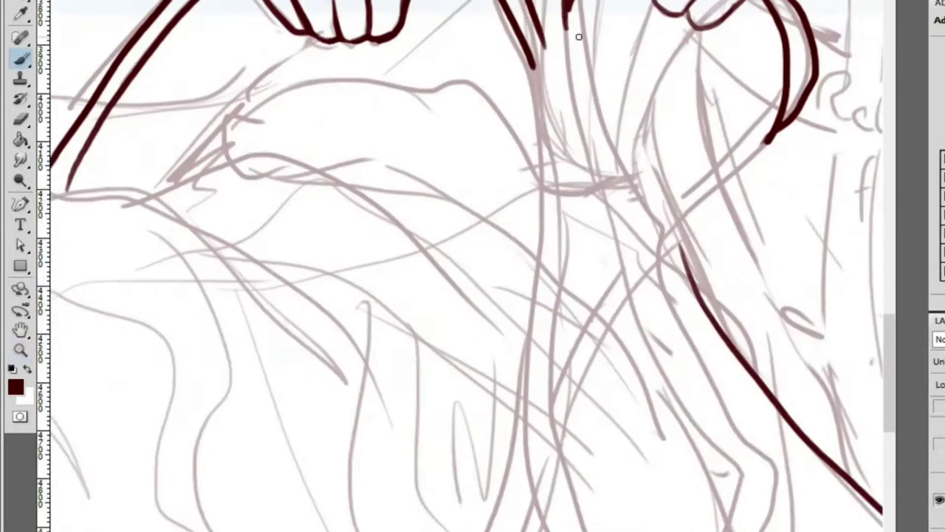
{"action": "left_click_drag", "start_coordinate": [588, 136], "coordinate": [747, 484]}
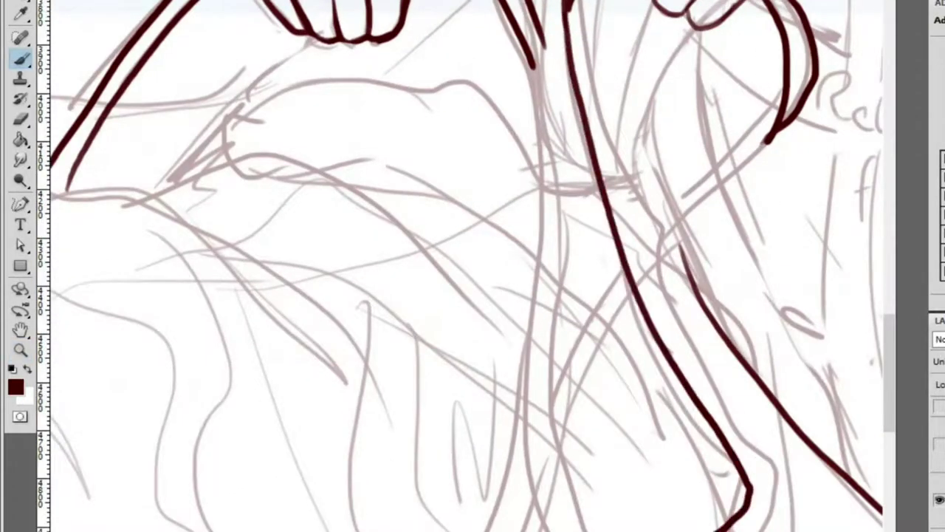
{"action": "scroll", "coordinate": [601, 460], "scroll_direction": "right", "scroll_amount": 3}
{"action": "scroll", "coordinate": [540, 444], "scroll_direction": "down", "scroll_amount": 5}
{"action": "key", "text": "e"}
{"action": "key", "text": "ctrl+z"}
Ink the inner and outer edges at the lower tip of the hanging rein loop with angular strokes
{"action": "key", "text": "b"}
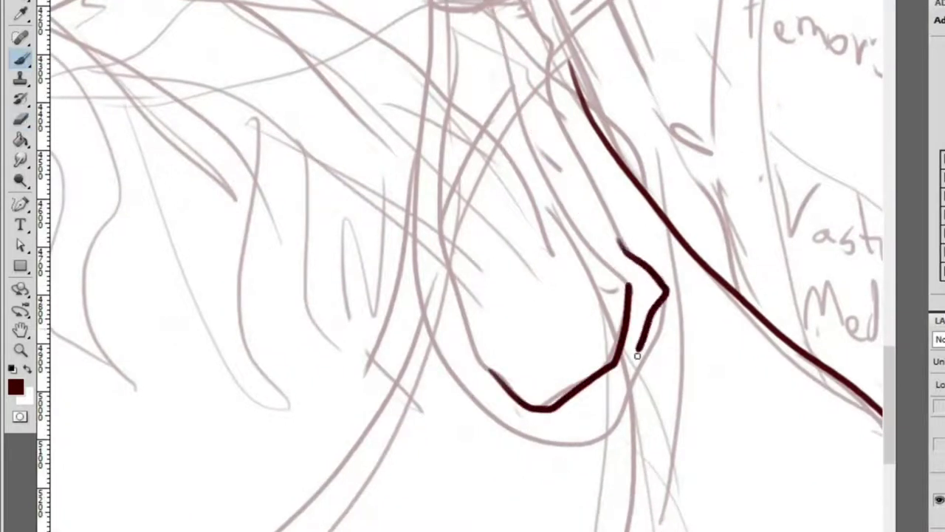
{"action": "key", "text": "ctrl+z"}
{"action": "left_click_drag", "start_coordinate": [652, 265], "coordinate": [642, 355]}
{"action": "key", "text": "ctrl+z"}
{"action": "mouse_move", "coordinate": [550, 443]}
{"action": "left_mouse_down"}
{"action": "mouse_move", "coordinate": [623, 401]}
{"action": "mouse_move", "coordinate": [660, 270]}
{"action": "left_mouse_up"}
{"action": "key", "text": "z"}
{"action": "left_click", "coordinate": [660, 274], "text": "alt"}
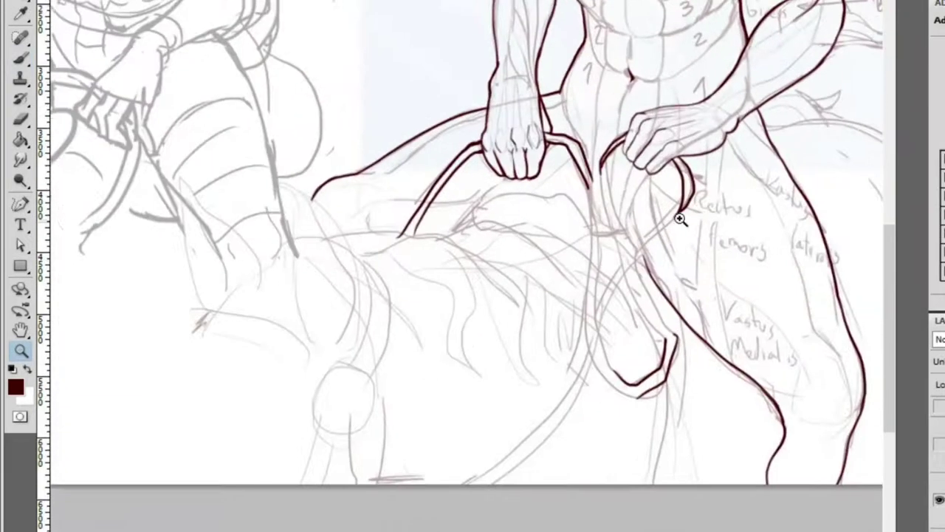
Ink both edges of the hanging loop's right side from the hand down to its tip, erasing the overlapping ends
{"action": "key", "text": "b"}
{"action": "scroll", "coordinate": [650, 236], "scroll_direction": "up", "scroll_amount": 3}
{"action": "mouse_move", "coordinate": [578, 139]}
{"action": "left_mouse_down"}
{"action": "mouse_move", "coordinate": [665, 395]}
{"action": "mouse_move", "coordinate": [739, 500]}
{"action": "left_mouse_up"}
{"action": "mouse_move", "coordinate": [604, 286]}
{"action": "left_mouse_down"}
{"action": "mouse_move", "coordinate": [629, 393]}
{"action": "mouse_move", "coordinate": [697, 506]}
{"action": "mouse_move", "coordinate": [540, 326]}
{"action": "left_mouse_up"}
{"action": "scroll", "coordinate": [705, 490], "scroll_direction": "up", "scroll_amount": 2}
{"action": "key", "text": "e"}
{"action": "mouse_move", "coordinate": [658, 483]}
{"action": "left_mouse_down"}
{"action": "mouse_move", "coordinate": [503, 172]}
{"action": "mouse_move", "coordinate": [596, 362]}
{"action": "left_mouse_up"}
{"action": "key", "text": "b"}
{"action": "left_click_drag", "start_coordinate": [523, 189], "coordinate": [714, 474]}
{"action": "key", "text": "e"}
{"action": "mouse_move", "coordinate": [800, 469]}
{"action": "left_mouse_down"}
{"action": "mouse_move", "coordinate": [761, 428]}
{"action": "mouse_move", "coordinate": [797, 497]}
{"action": "mouse_move", "coordinate": [797, 476]}
{"action": "mouse_move", "coordinate": [791, 514]}
{"action": "mouse_move", "coordinate": [768, 492]}
{"action": "left_mouse_up"}
{"action": "key", "text": "b"}
Ink the inner edge of the hanging loop's left side from beside the fist down to the loop's bottom
{"action": "key", "text": "z"}
{"action": "left_click", "coordinate": [662, 411], "text": "alt"}
{"action": "left_click", "coordinate": [637, 140]}
{"action": "key", "text": "b"}
{"action": "left_click_drag", "start_coordinate": [632, 92], "coordinate": [660, 210]}
{"action": "left_click_drag", "start_coordinate": [640, 338], "coordinate": [698, 528]}
Ink the outer edge of the hanging loop's left side and join it to the rein line coming from the fist
{"action": "left_click_drag", "start_coordinate": [636, 214], "coordinate": [625, 375]}
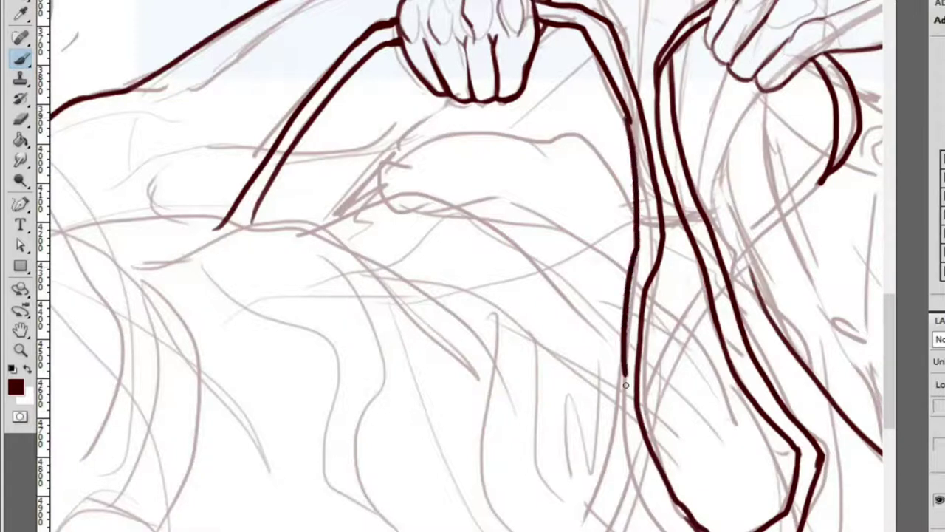
{"action": "key", "text": "ctrl+z"}
{"action": "left_click_drag", "start_coordinate": [616, 425], "coordinate": [624, 281]}
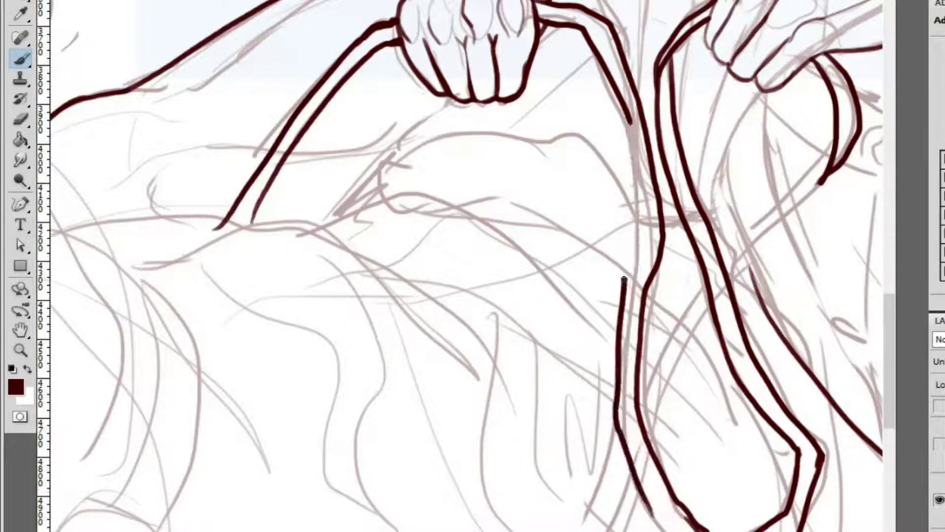
{"action": "scroll", "coordinate": [625, 311], "scroll_direction": "up", "scroll_amount": 2}
{"action": "key", "text": "z"}
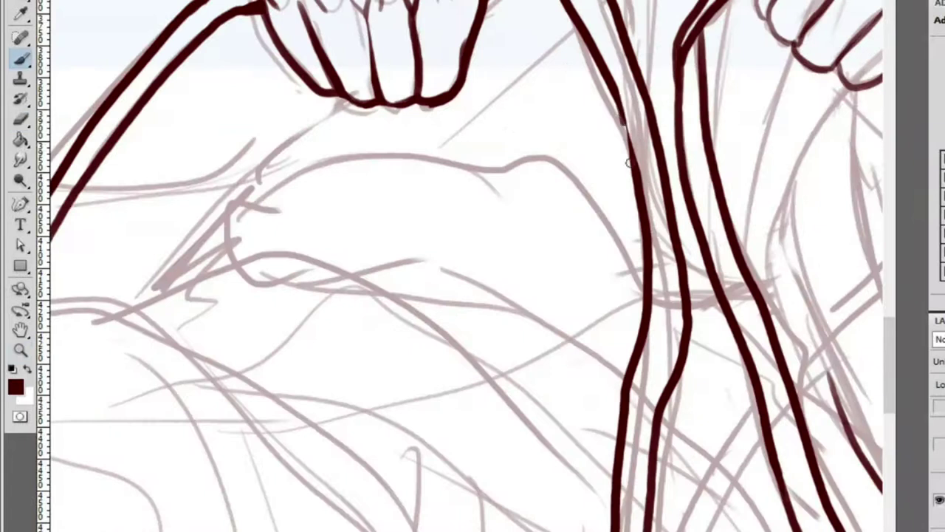
{"action": "left_click", "coordinate": [626, 133], "text": "alt"}
Close the bottom of the hanging loop by erasing the rough inner join and inking the missing parts of both edges
{"action": "left_click", "coordinate": [802, 443]}
{"action": "key", "text": "e"}
{"action": "mouse_move", "coordinate": [523, 279]}
{"action": "left_mouse_down"}
{"action": "mouse_move", "coordinate": [564, 350]}
{"action": "mouse_move", "coordinate": [593, 367]}
{"action": "left_mouse_up"}
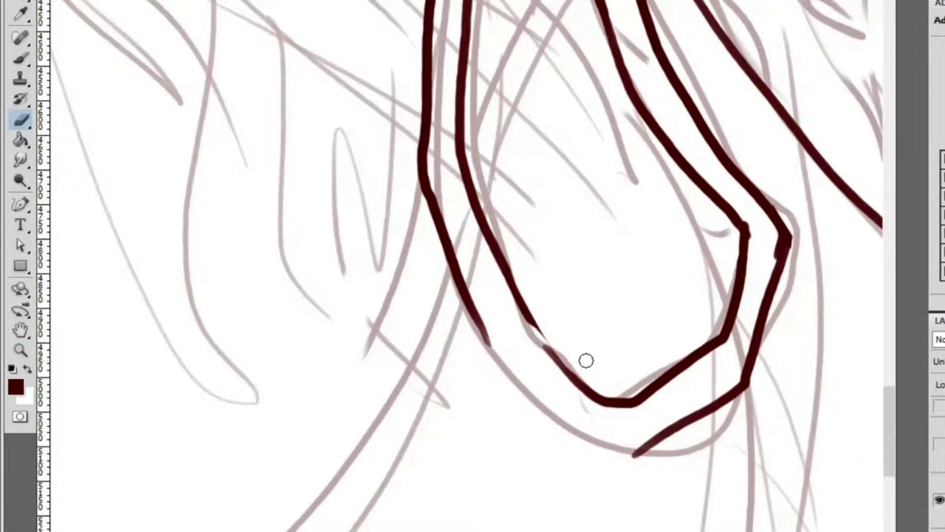
{"action": "key", "text": "b"}
{"action": "left_click_drag", "start_coordinate": [535, 331], "coordinate": [582, 388]}
{"action": "left_click_drag", "start_coordinate": [522, 382], "coordinate": [633, 450]}
{"action": "key", "text": "ctrl+z"}
{"action": "mouse_move", "coordinate": [479, 314]}
{"action": "left_mouse_down"}
{"action": "mouse_move", "coordinate": [495, 358]}
{"action": "mouse_move", "coordinate": [582, 428]}
{"action": "mouse_move", "coordinate": [636, 452]}
{"action": "mouse_move", "coordinate": [661, 444]}
{"action": "left_mouse_up"}
{"action": "key", "text": "z"}
{"action": "left_click", "coordinate": [678, 411], "text": "alt"}
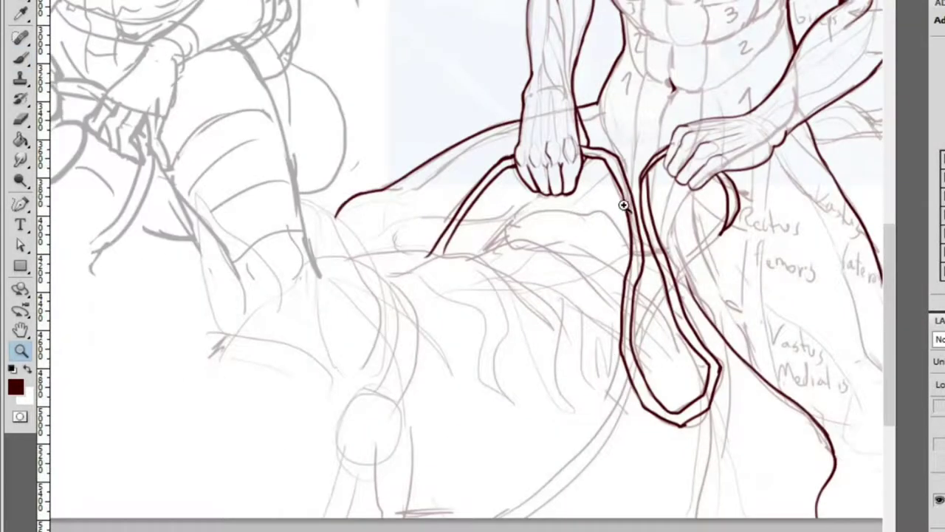
Ink both edges of the rein running diagonally from the bend under the other hand to the hanging loop
{"action": "left_click", "coordinate": [698, 350], "text": "alt"}
{"action": "left_click", "coordinate": [824, 451]}
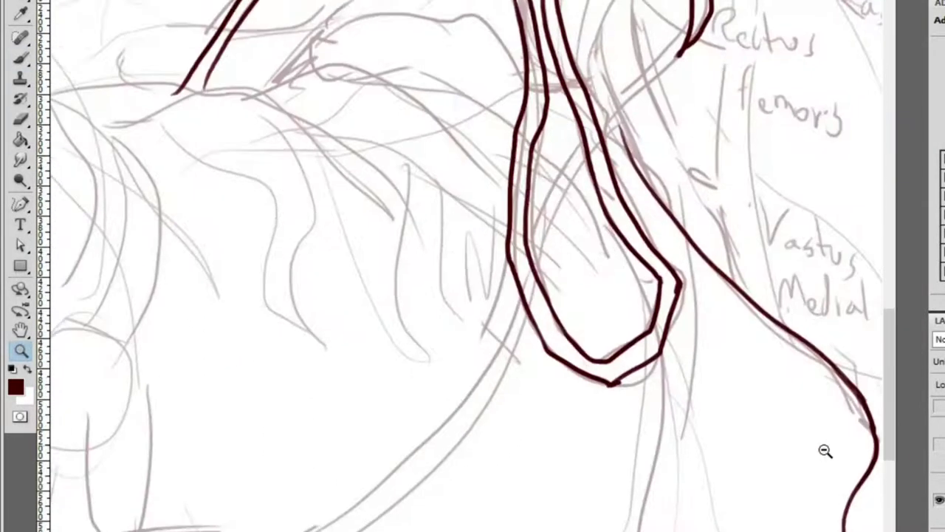
{"action": "key", "text": "ctrl+z"}
{"action": "key", "text": "ctrl+z"}
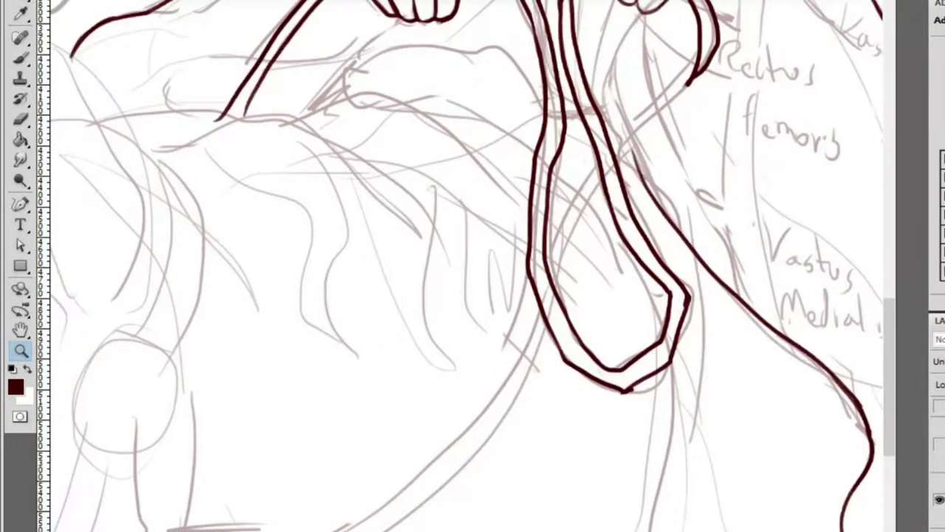
{"action": "left_click", "coordinate": [684, 342]}
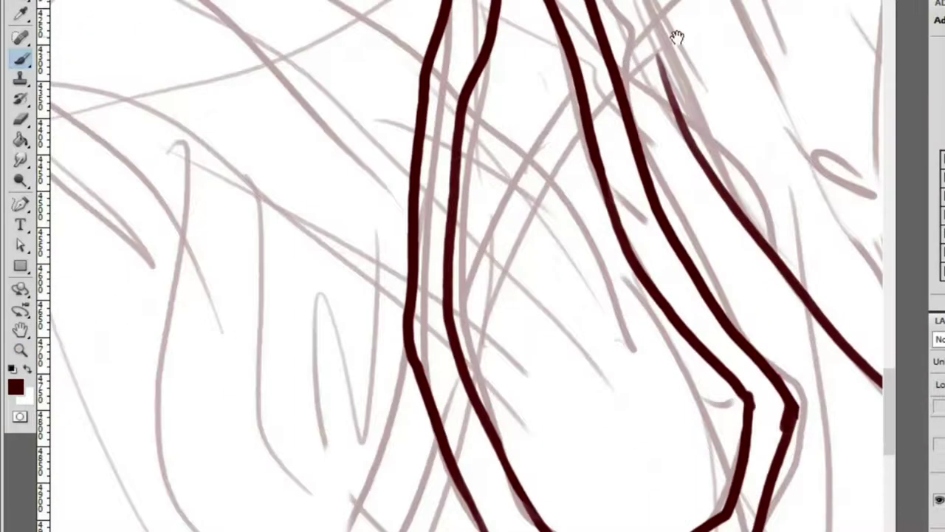
{"action": "left_click_drag", "start_coordinate": [667, 34], "coordinate": [604, 185]}
{"action": "mouse_move", "coordinate": [578, 221]}
{"action": "left_mouse_down"}
{"action": "mouse_move", "coordinate": [689, 86]}
{"action": "mouse_move", "coordinate": [773, 21]}
{"action": "left_mouse_up"}
{"action": "mouse_move", "coordinate": [583, 184]}
{"action": "left_mouse_down"}
{"action": "mouse_move", "coordinate": [656, 83]}
{"action": "mouse_move", "coordinate": [764, 5]}
{"action": "left_mouse_up"}
{"action": "key", "text": "z"}
{"action": "left_click", "coordinate": [645, 89], "text": "alt"}
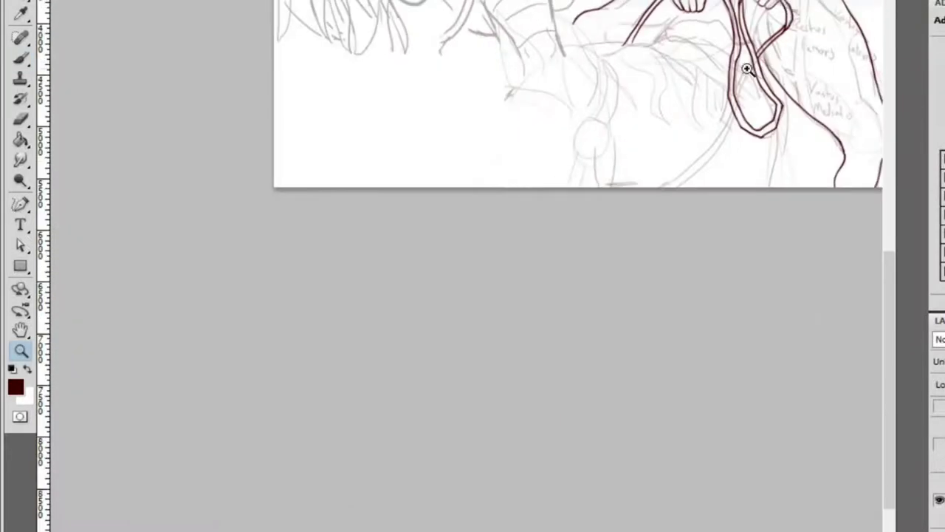
{"action": "left_click", "coordinate": [761, 55]}
{"action": "key", "text": "b"}
{"action": "mouse_move", "coordinate": [812, 44]}
{"action": "left_mouse_down"}
{"action": "mouse_move", "coordinate": [761, 133]}
{"action": "mouse_move", "coordinate": [770, 57]}
{"action": "mouse_move", "coordinate": [708, 163]}
{"action": "mouse_move", "coordinate": [676, 284]}
{"action": "mouse_move", "coordinate": [778, 55]}
{"action": "mouse_move", "coordinate": [707, 134]}
{"action": "mouse_move", "coordinate": [672, 238]}
{"action": "left_mouse_up"}
{"action": "key", "text": "ctrl+z"}
{"action": "key", "text": "ctrl+z"}
Continue the diagonal rein inside the hanging loop, inking it down to the loop's left side
{"action": "key", "text": "e"}
{"action": "key", "text": "b"}
{"action": "mouse_move", "coordinate": [661, 310]}
{"action": "left_mouse_down"}
{"action": "mouse_move", "coordinate": [592, 470]}
{"action": "mouse_move", "coordinate": [532, 529]}
{"action": "left_mouse_up"}
{"action": "key", "text": "z"}
{"action": "left_click", "coordinate": [555, 405], "text": "alt"}
{"action": "left_click", "coordinate": [545, 333], "text": "alt"}
{"action": "left_click", "coordinate": [593, 345], "text": "alt"}
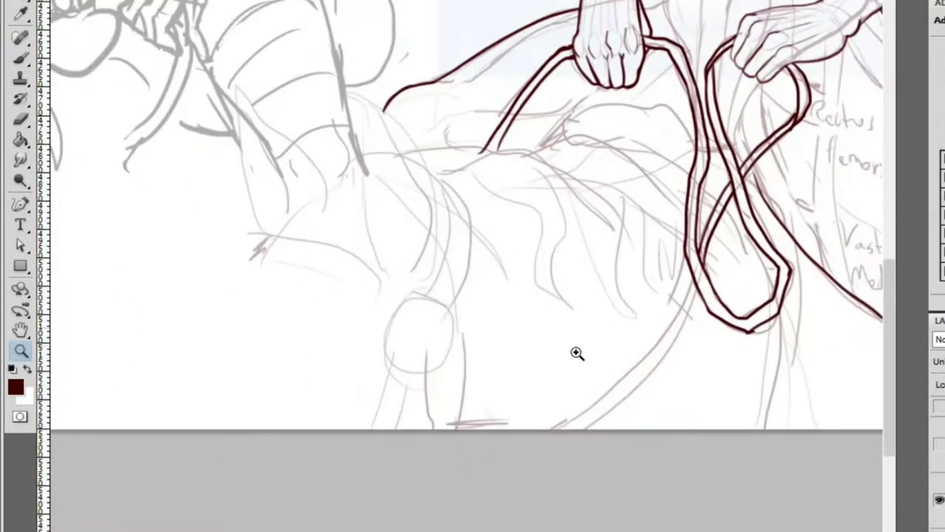
Ink both edges of the rein's tail from below the hanging loop down towards the canvas's lower edge
{"action": "key", "text": "b"}
{"action": "left_click_drag", "start_coordinate": [558, 429], "coordinate": [683, 304]}
{"action": "left_click", "coordinate": [694, 290], "text": "ctrl"}
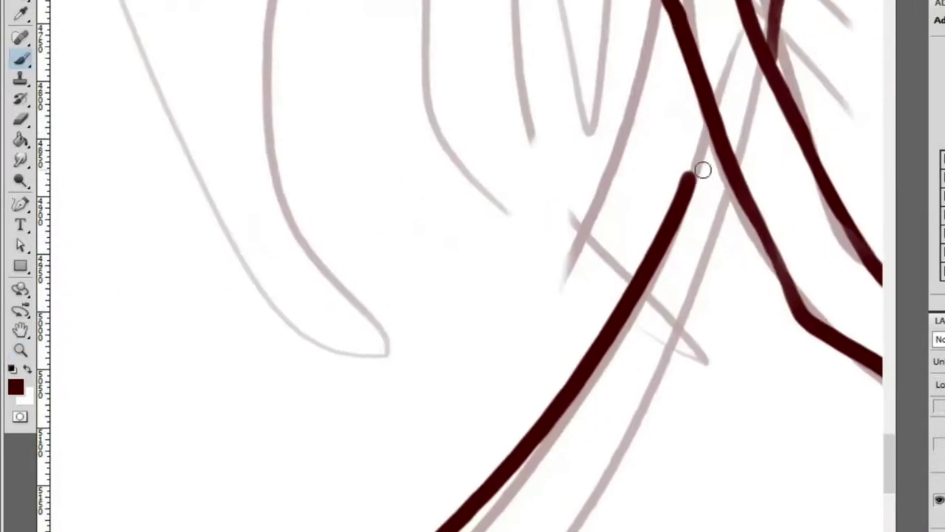
{"action": "left_click", "coordinate": [686, 175], "text": "alt"}
{"action": "left_click", "coordinate": [684, 169], "text": "alt"}
{"action": "mouse_move", "coordinate": [757, 186]}
{"action": "left_mouse_down"}
{"action": "mouse_move", "coordinate": [679, 325]}
{"action": "mouse_move", "coordinate": [531, 458]}
{"action": "left_mouse_up"}
{"action": "left_click", "coordinate": [650, 310], "text": "alt"}
{"action": "left_click", "coordinate": [640, 271], "text": "alt"}
{"action": "left_click", "coordinate": [518, 358], "text": "alt"}
Ink the far leg's front edge from the knee down to the horse's neck contour
{"action": "left_click", "coordinate": [518, 358]}
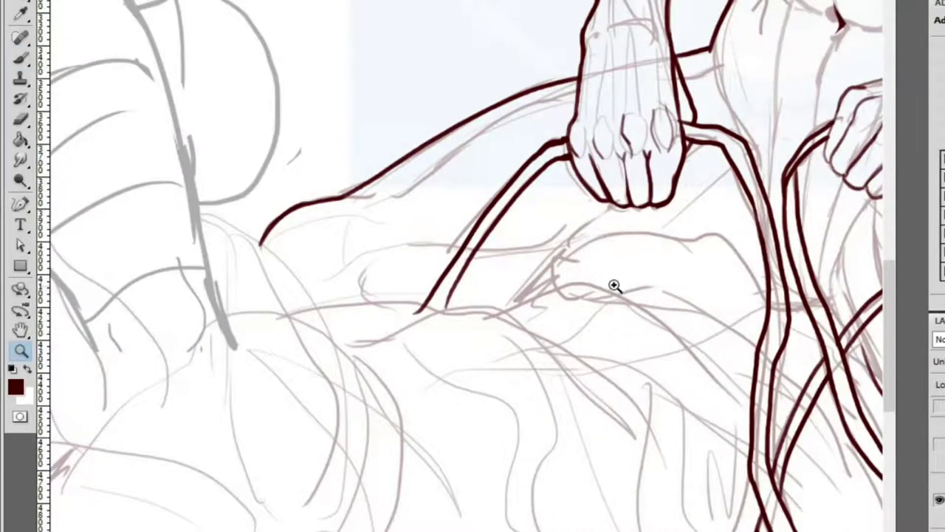
{"action": "left_click", "coordinate": [410, 341], "text": "alt"}
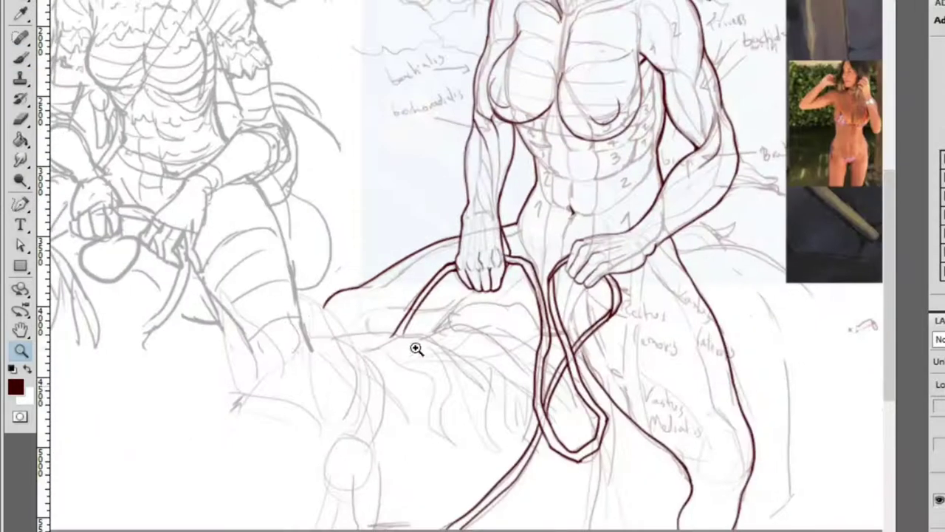
{"action": "left_click", "coordinate": [362, 337]}
{"action": "key", "text": "b"}
{"action": "left_click_drag", "start_coordinate": [178, 332], "coordinate": [188, 157]}
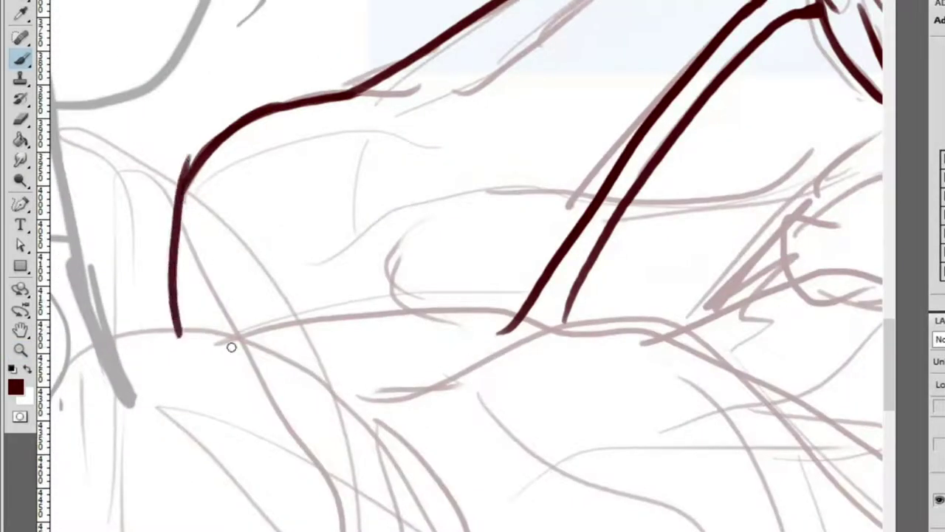
{"action": "key", "text": "ctrl+z"}
{"action": "left_click_drag", "start_coordinate": [172, 328], "coordinate": [185, 210]}
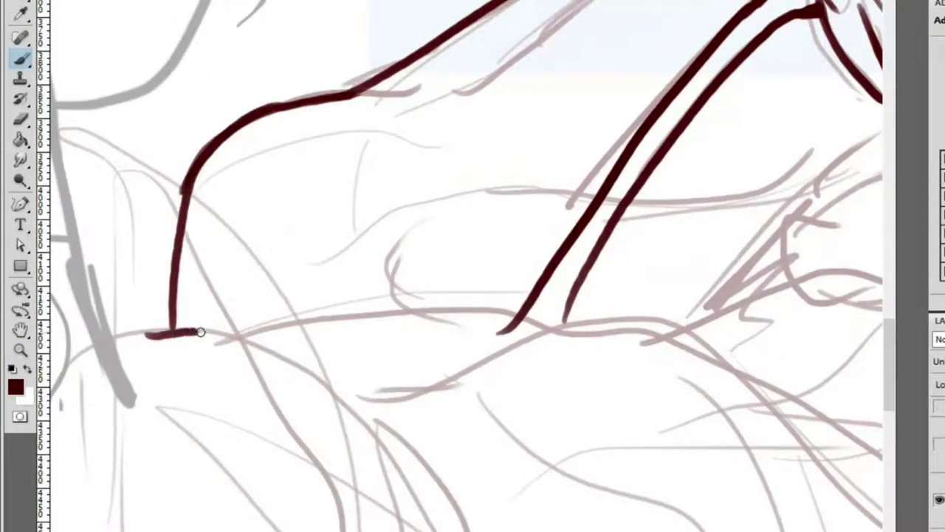
Ink the horse's neck contour from the far leg past the lower end of the held rein
{"action": "mouse_move", "coordinate": [190, 332]}
{"action": "left_mouse_down"}
{"action": "mouse_move", "coordinate": [229, 334]}
{"action": "mouse_move", "coordinate": [322, 386]}
{"action": "left_mouse_up"}
{"action": "left_click_drag", "start_coordinate": [397, 403], "coordinate": [501, 336]}
{"action": "left_click_drag", "start_coordinate": [559, 323], "coordinate": [728, 338]}
{"action": "key", "text": "z"}
{"action": "left_click", "coordinate": [504, 239], "text": "alt"}
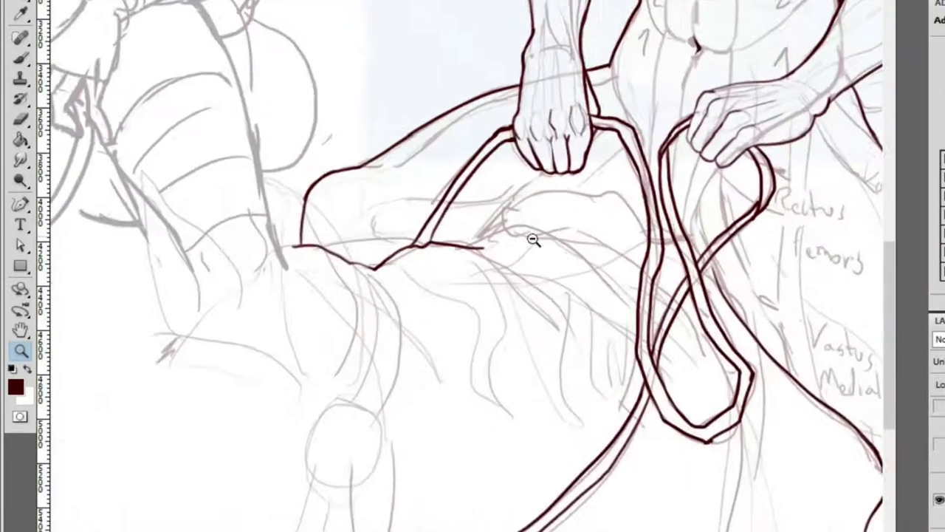
Ink the saddle front's jagged upper outline and its lower edge, reaching from the horse's neck to the hanging rein
{"action": "left_click", "coordinate": [534, 239]}
{"action": "key", "text": "b"}
{"action": "mouse_move", "coordinate": [305, 300]}
{"action": "left_mouse_down"}
{"action": "mouse_move", "coordinate": [485, 244]}
{"action": "mouse_move", "coordinate": [647, 271]}
{"action": "mouse_move", "coordinate": [648, 262]}
{"action": "mouse_move", "coordinate": [820, 332]}
{"action": "left_mouse_up"}
{"action": "mouse_move", "coordinate": [758, 282]}
{"action": "left_mouse_down"}
{"action": "mouse_move", "coordinate": [477, 203]}
{"action": "mouse_move", "coordinate": [345, 195]}
{"action": "left_mouse_up"}
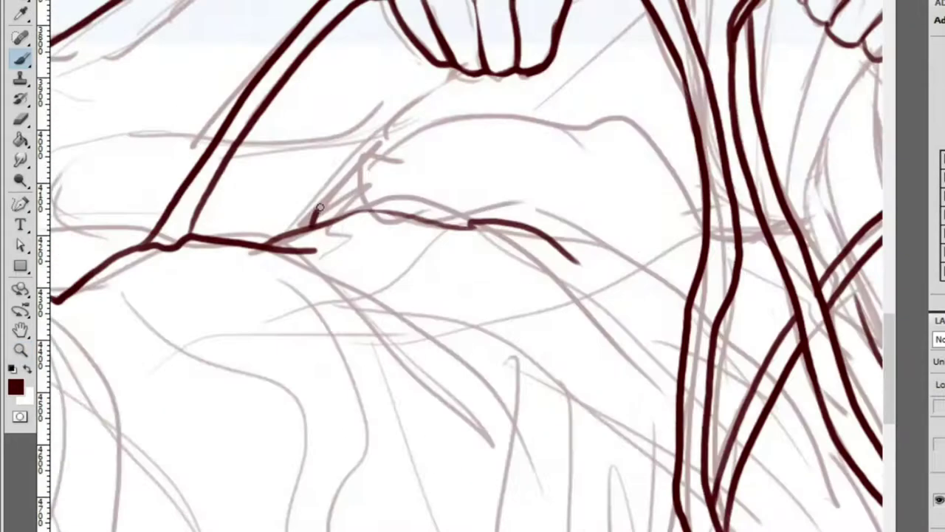
{"action": "mouse_move", "coordinate": [464, 120]}
{"action": "left_mouse_down"}
{"action": "mouse_move", "coordinate": [617, 113]}
{"action": "mouse_move", "coordinate": [714, 212]}
{"action": "left_mouse_up"}
{"action": "mouse_move", "coordinate": [537, 223]}
{"action": "left_mouse_down"}
{"action": "mouse_move", "coordinate": [640, 258]}
{"action": "mouse_move", "coordinate": [684, 290]}
{"action": "mouse_move", "coordinate": [681, 298]}
{"action": "left_mouse_up"}
{"action": "key", "text": "ctrl+z"}
{"action": "left_click", "coordinate": [551, 251], "text": "ctrl"}
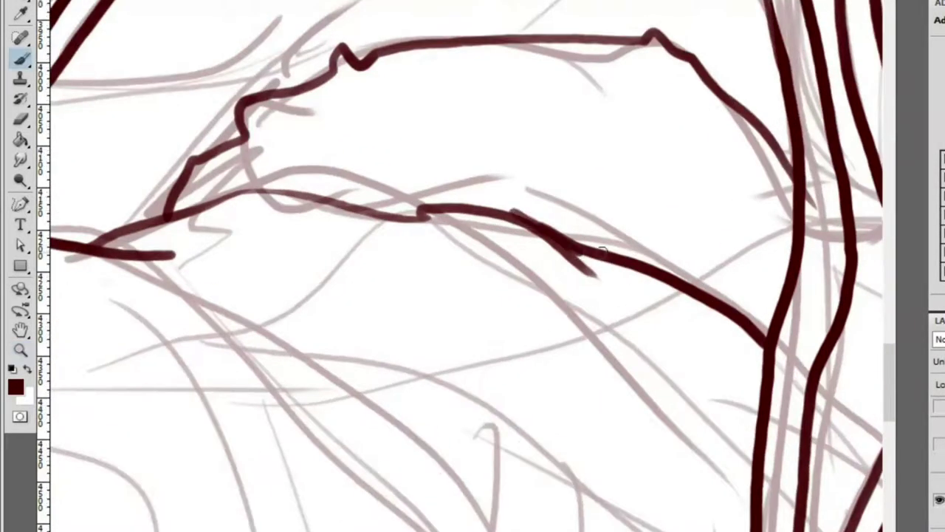
Continue the saddle's edge lines through the gaps between the reins and inside the hanging loop
{"action": "left_click", "coordinate": [717, 226], "text": "ctrl+alt"}
{"action": "left_click", "coordinate": [717, 226], "text": "ctrl+alt"}
{"action": "mouse_move", "coordinate": [717, 226]}
{"action": "left_mouse_down"}
{"action": "mouse_move", "coordinate": [796, 227]}
{"action": "mouse_move", "coordinate": [613, 215]}
{"action": "left_mouse_up"}
{"action": "left_click", "coordinate": [613, 214], "text": "ctrl"}
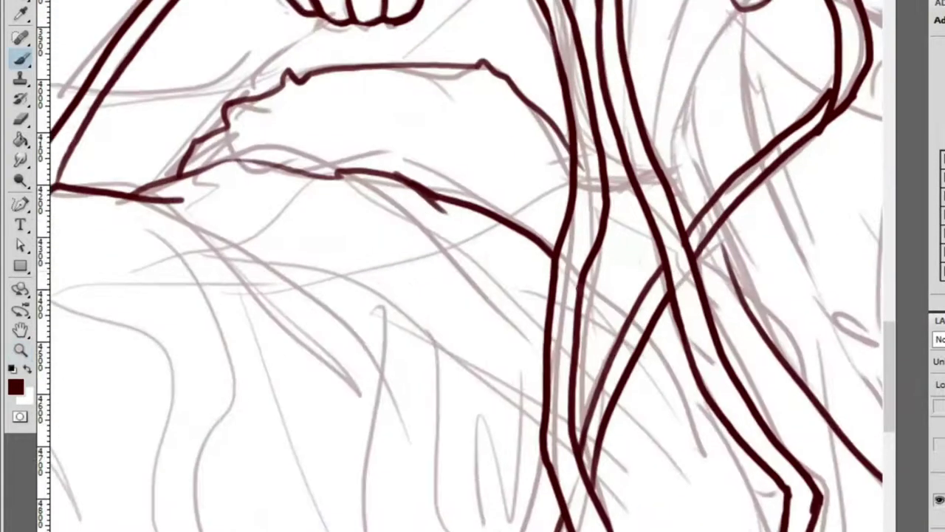
{"action": "mouse_move", "coordinate": [647, 258]}
{"action": "left_mouse_down"}
{"action": "mouse_move", "coordinate": [643, 274]}
{"action": "mouse_move", "coordinate": [565, 222]}
{"action": "mouse_move", "coordinate": [626, 317]}
{"action": "left_mouse_up"}
{"action": "key", "text": "ctrl+z"}
{"action": "mouse_move", "coordinate": [566, 212]}
{"action": "left_mouse_down"}
{"action": "mouse_move", "coordinate": [676, 378]}
{"action": "mouse_move", "coordinate": [646, 349]}
{"action": "left_mouse_up"}
{"action": "left_click", "coordinate": [591, 234], "text": "ctrl+alt"}
{"action": "left_click", "coordinate": [591, 234], "text": "alt"}
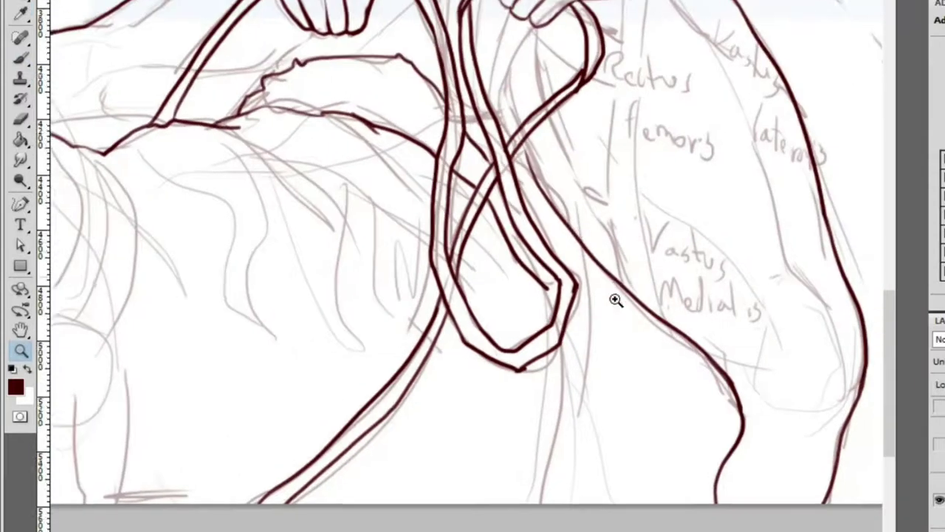
Show the reference images, examine the saddle, pad and girth in the horse-riding photo, and hide them again
{"action": "left_click", "coordinate": [654, 347], "text": "alt"}
{"action": "key", "text": "b"}
{"action": "mouse_move", "coordinate": [661, 353]}
{"action": "left_mouse_down"}
{"action": "mouse_move", "coordinate": [618, 311]}
{"action": "mouse_move", "coordinate": [907, 434]}
{"action": "mouse_move", "coordinate": [707, 265]}
{"action": "left_mouse_up"}
{"action": "key", "text": "z"}
{"action": "left_click", "coordinate": [517, 333]}
{"action": "left_click", "coordinate": [507, 269]}
{"action": "left_click", "coordinate": [510, 83]}
{"action": "left_click", "coordinate": [577, 127], "text": "alt"}
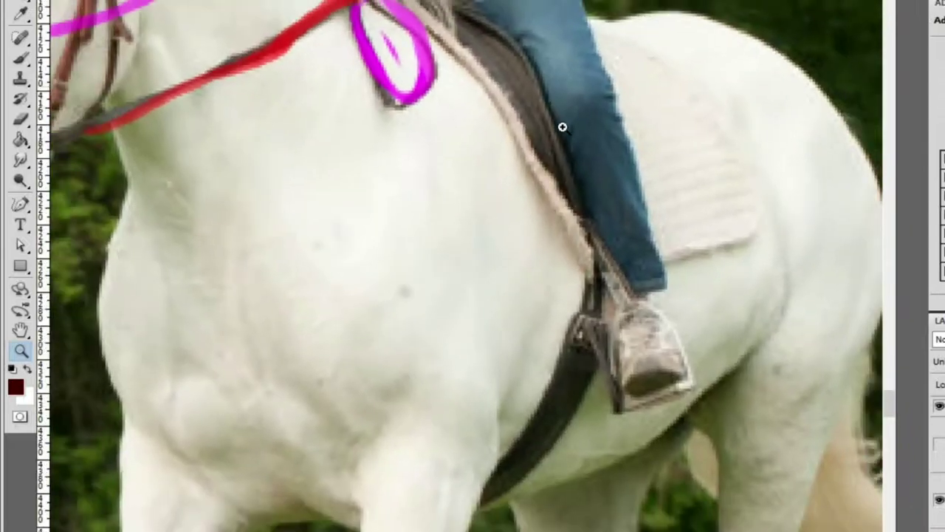
{"action": "left_click", "coordinate": [562, 128], "text": "alt"}
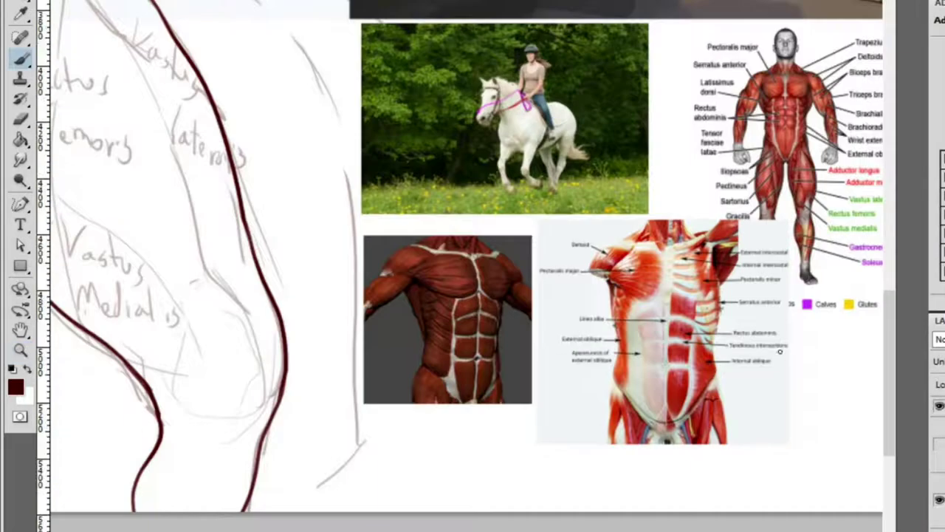
{"action": "left_click", "coordinate": [941, 421]}
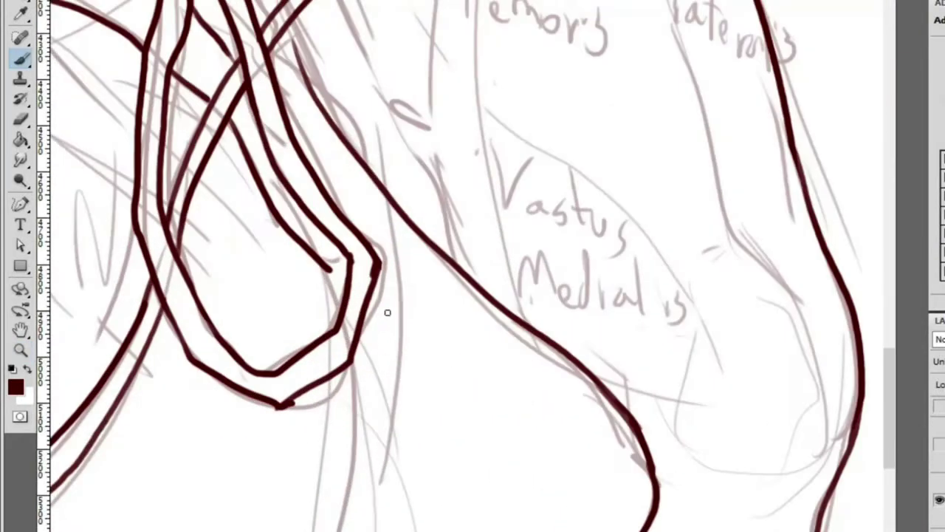
Ink two ragged edges running from the hanging loop down beside the near leg, cleaning their join at the loop
{"action": "left_click_drag", "start_coordinate": [364, 328], "coordinate": [448, 456]}
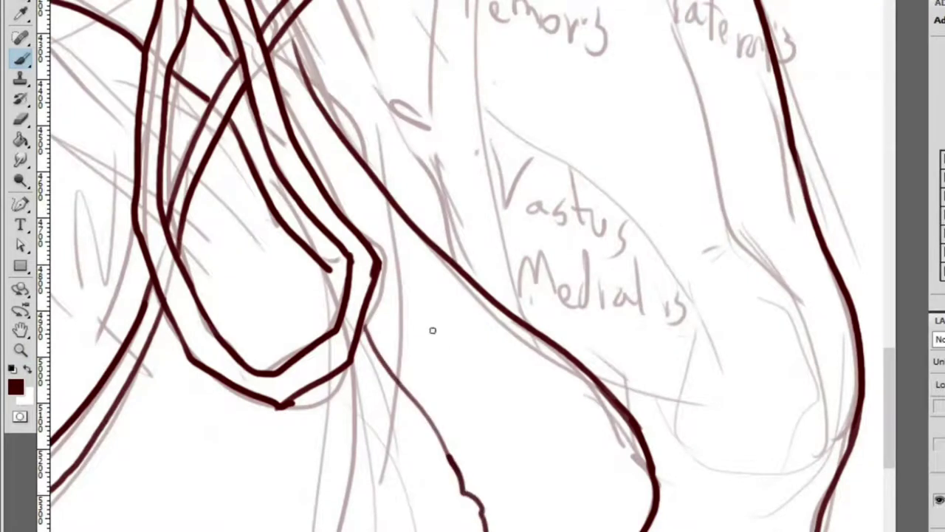
{"action": "left_click_drag", "start_coordinate": [464, 397], "coordinate": [517, 495]}
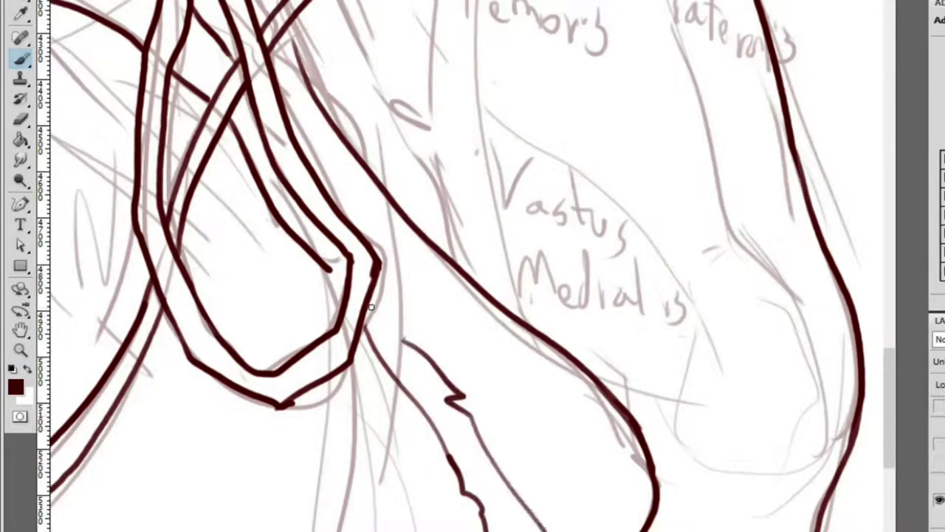
{"action": "key", "text": "z"}
{"action": "left_click", "coordinate": [333, 296]}
{"action": "key", "text": "b"}
{"action": "left_click_drag", "start_coordinate": [330, 251], "coordinate": [376, 334]}
{"action": "key", "text": "e"}
{"action": "left_click_drag", "start_coordinate": [379, 299], "coordinate": [373, 339]}
{"action": "key", "text": "z"}
{"action": "left_click", "coordinate": [413, 317], "text": "alt"}
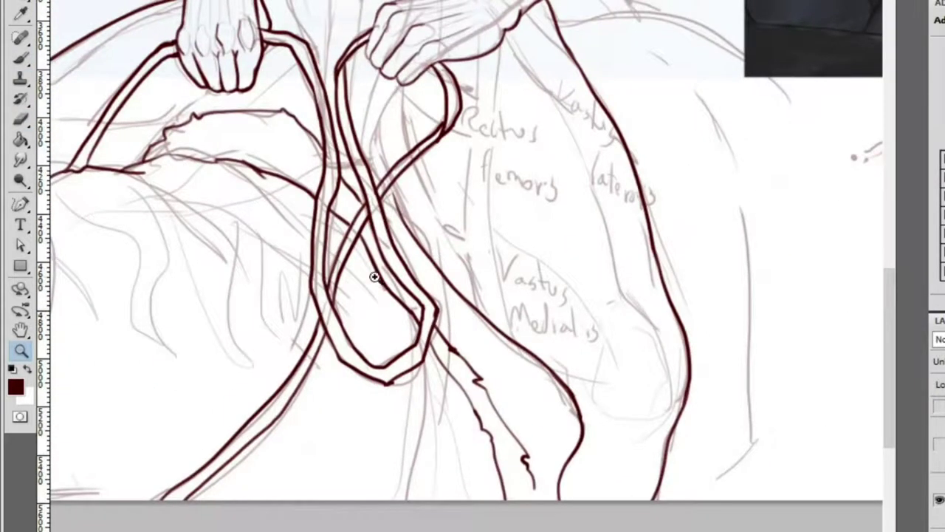
Extend the ragged edge nearest the leg with a thick stroke down to the canvas's lower border
{"action": "left_click", "coordinate": [561, 485]}
{"action": "key", "text": "b"}
{"action": "left_click_drag", "start_coordinate": [516, 425], "coordinate": [521, 458]}
{"action": "key", "text": "z"}
{"action": "left_click", "coordinate": [555, 357]}
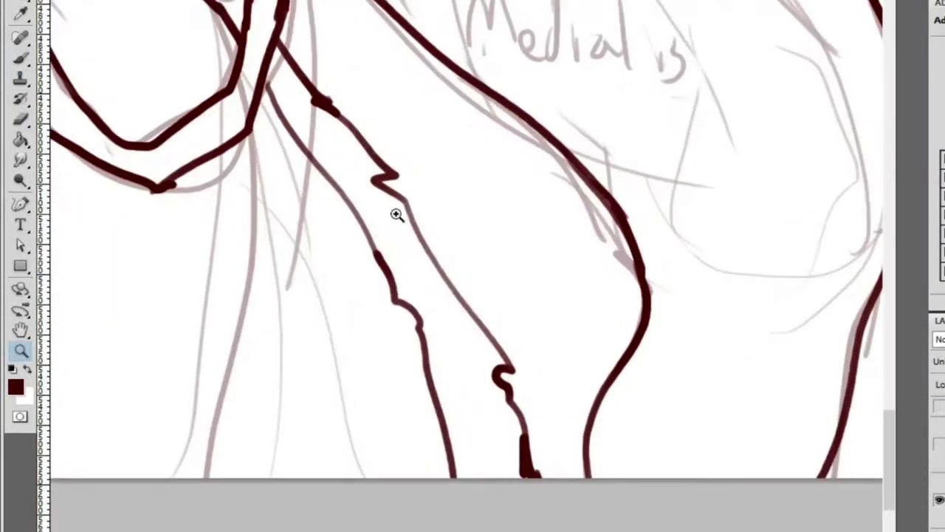
{"action": "left_click", "coordinate": [537, 288], "text": "alt"}
{"action": "left_click", "coordinate": [643, 126]}
{"action": "key", "text": "b"}
{"action": "mouse_move", "coordinate": [552, 58]}
{"action": "left_mouse_down"}
{"action": "mouse_move", "coordinate": [647, 251]}
{"action": "mouse_move", "coordinate": [656, 340]}
{"action": "mouse_move", "coordinate": [670, 240]}
{"action": "left_mouse_up"}
{"action": "key", "text": "ctrl+z"}
{"action": "left_click_drag", "start_coordinate": [674, 275], "coordinate": [685, 413]}
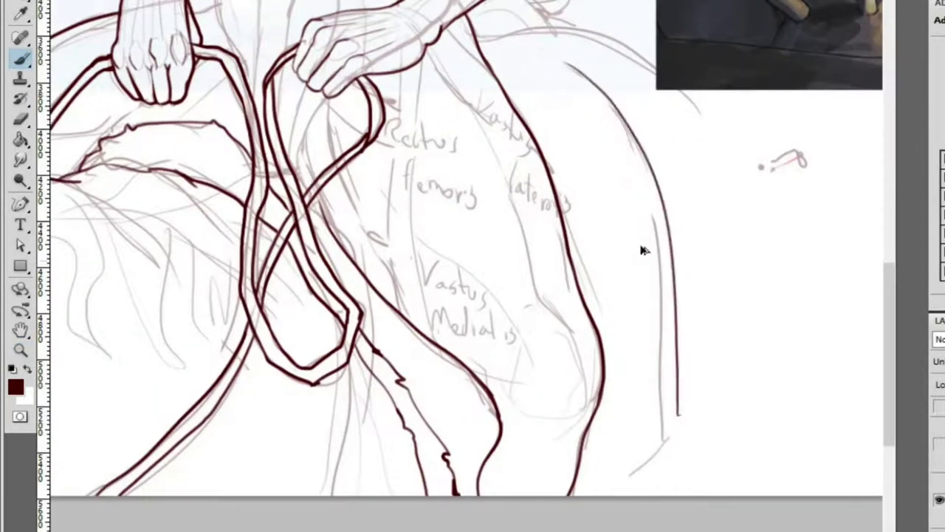
{"action": "key", "text": "ctrl+z"}
{"action": "key", "text": "z"}
{"action": "left_click", "coordinate": [599, 220], "text": "alt"}
{"action": "key", "text": "b"}
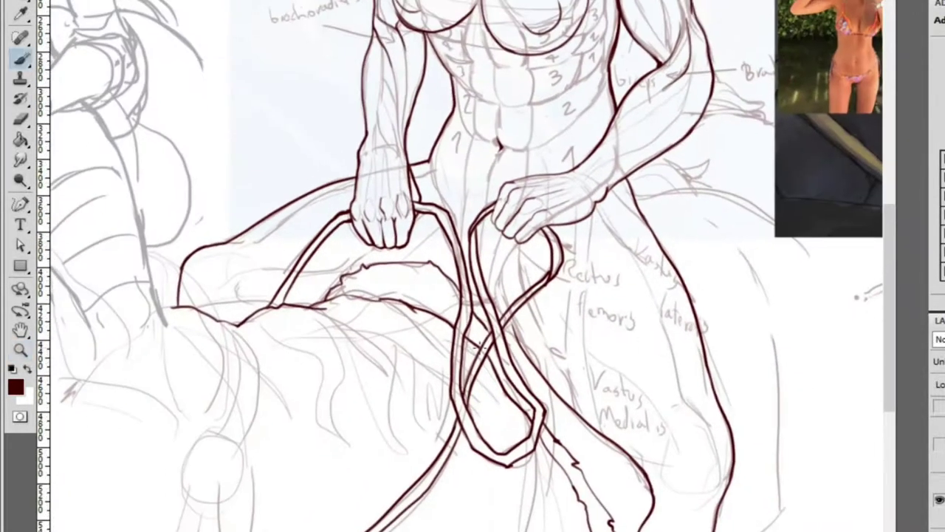
{"action": "mouse_move", "coordinate": [664, 163]}
{"action": "left_mouse_down"}
{"action": "mouse_move", "coordinate": [702, 325]}
{"action": "mouse_move", "coordinate": [185, 311]}
{"action": "mouse_move", "coordinate": [569, 125]}
{"action": "left_mouse_up"}
{"action": "key", "text": "ctrl+minus"}
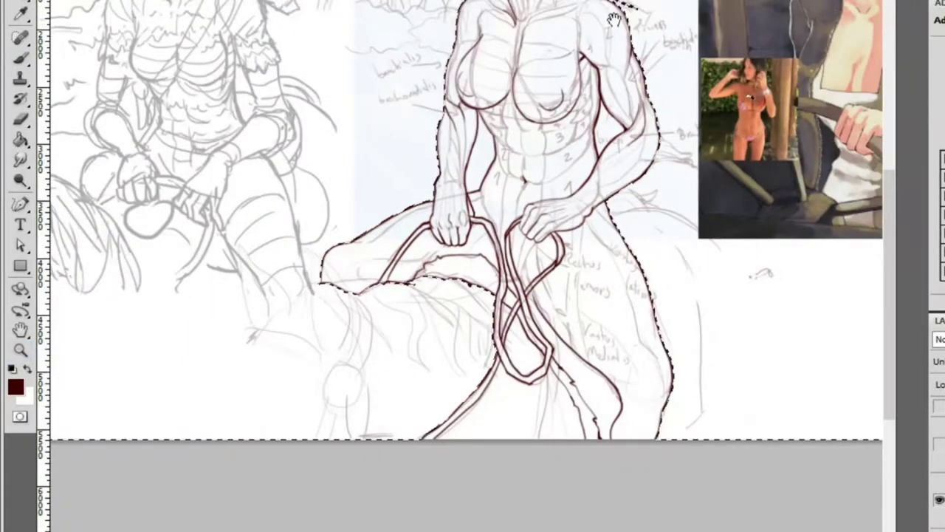
{"action": "key", "text": "z"}
{"action": "left_click", "coordinate": [578, 59]}
{"action": "left_click", "coordinate": [577, 59]}
{"action": "left_click", "coordinate": [380, 276]}
{"action": "key", "text": "b"}
{"action": "left_click_drag", "start_coordinate": [447, 178], "coordinate": [547, 309]}
Ink the outer hair contour from the crown over the back of the head down to the ear
{"action": "key", "text": "z"}
{"action": "key", "text": "ctrl+minus"}
{"action": "key", "text": "ctrl+minus"}
{"action": "left_click", "coordinate": [516, 115]}
{"action": "key", "text": "b"}
{"action": "mouse_move", "coordinate": [379, 53]}
{"action": "left_mouse_down"}
{"action": "mouse_move", "coordinate": [527, 147]}
{"action": "mouse_move", "coordinate": [635, 413]}
{"action": "left_mouse_up"}
{"action": "key", "text": "ctrl+z"}
{"action": "mouse_move", "coordinate": [356, 40]}
{"action": "left_mouse_down"}
{"action": "mouse_move", "coordinate": [417, 56]}
{"action": "mouse_move", "coordinate": [609, 198]}
{"action": "mouse_move", "coordinate": [659, 437]}
{"action": "left_mouse_up"}
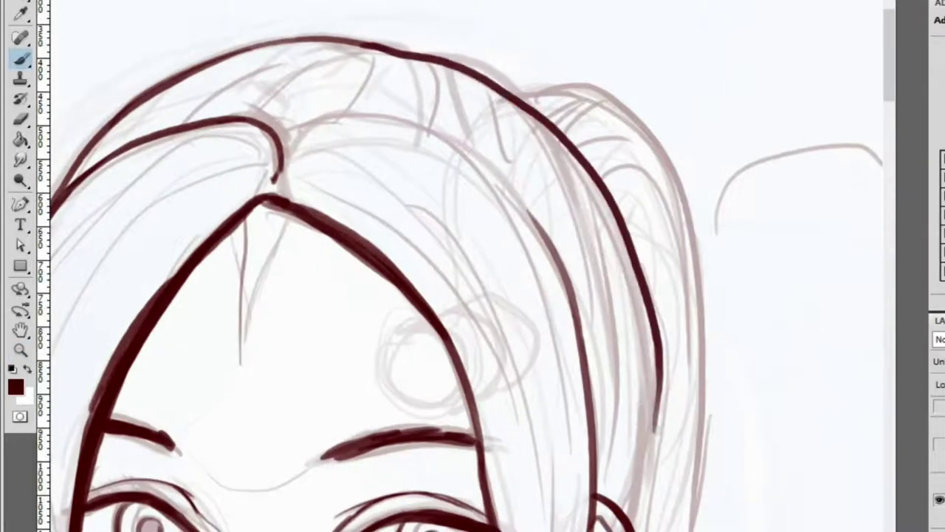
{"action": "scroll", "coordinate": [655, 433], "scroll_direction": "down", "scroll_amount": 5}
{"action": "left_click_drag", "start_coordinate": [600, 27], "coordinate": [605, 161]}
{"action": "key", "text": "z"}
{"action": "key", "text": "b"}
{"action": "left_click_drag", "start_coordinate": [589, 12], "coordinate": [573, 261]}
Ink curved hair strands between the inner and outer hair contours, from the side of the crown down to the ear
{"action": "key", "text": "z"}
{"action": "left_click", "coordinate": [544, 126], "text": "alt"}
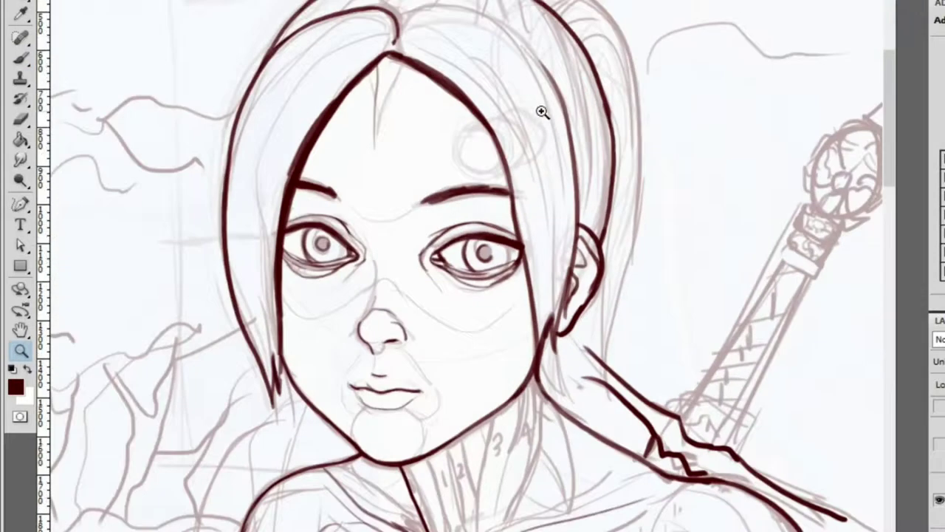
{"action": "left_click", "coordinate": [550, 41]}
{"action": "key", "text": "b"}
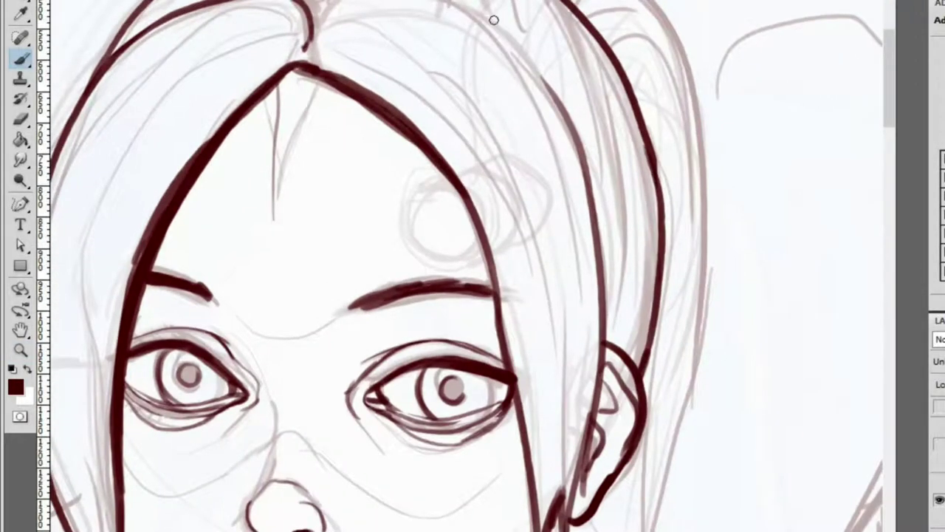
{"action": "left_click_drag", "start_coordinate": [596, 15], "coordinate": [579, 153]}
{"action": "key", "text": "ctrl+z"}
{"action": "mouse_move", "coordinate": [604, 43]}
{"action": "left_mouse_down"}
{"action": "mouse_move", "coordinate": [593, 127]}
{"action": "mouse_move", "coordinate": [616, 177]}
{"action": "left_mouse_up"}
{"action": "left_click_drag", "start_coordinate": [629, 110], "coordinate": [625, 305]}
{"action": "left_click_drag", "start_coordinate": [650, 189], "coordinate": [616, 357]}
{"action": "left_click_drag", "start_coordinate": [656, 229], "coordinate": [632, 353]}
Ink the hair contour sweeping from the parting toward the ear side, clean its join at the parting and add crown strands
{"action": "key", "text": "z"}
{"action": "left_click", "coordinate": [450, 64], "text": "alt"}
{"action": "left_click", "coordinate": [450, 64]}
{"action": "key", "text": "b"}
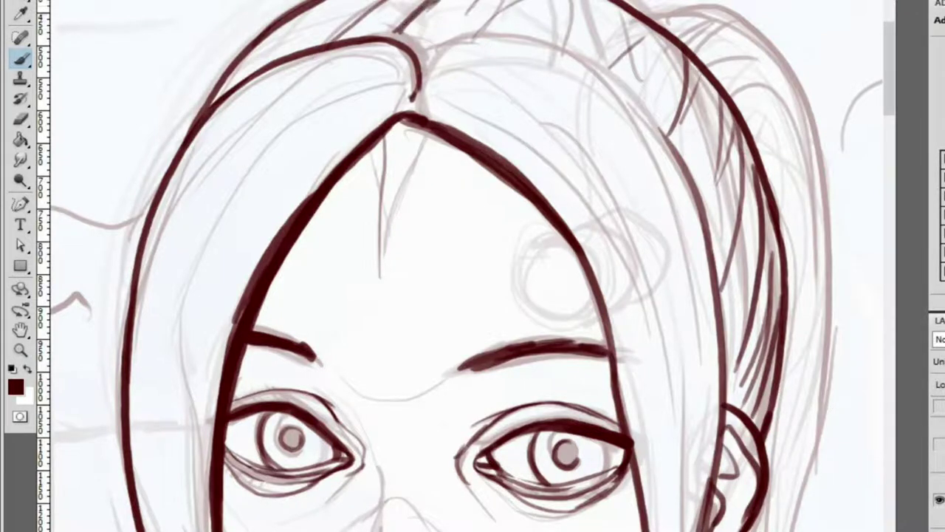
{"action": "scroll", "coordinate": [508, 38], "scroll_direction": "up", "scroll_amount": 1}
{"action": "key", "text": "e"}
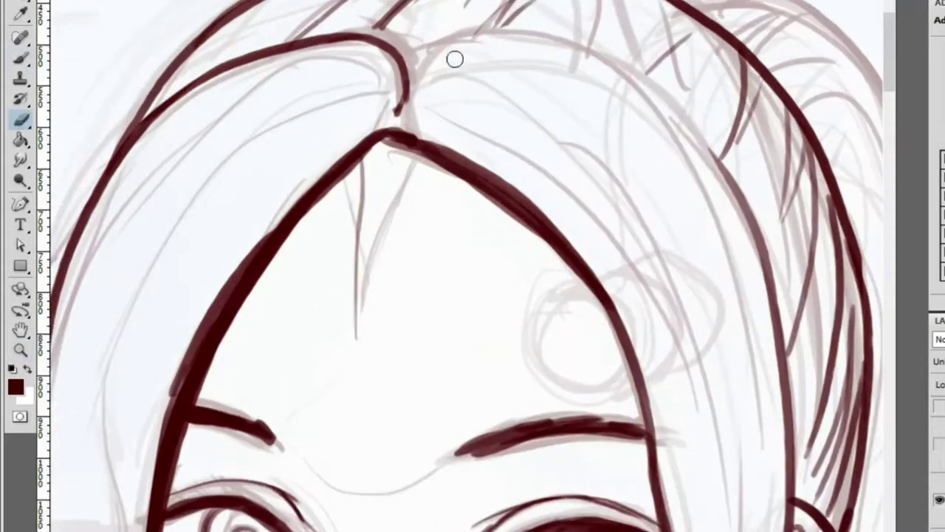
{"action": "key", "text": "b"}
{"action": "mouse_move", "coordinate": [412, 89]}
{"action": "left_mouse_down"}
{"action": "mouse_move", "coordinate": [507, 30]}
{"action": "mouse_move", "coordinate": [707, 130]}
{"action": "left_mouse_up"}
{"action": "key", "text": "z"}
{"action": "left_click", "coordinate": [429, 46]}
{"action": "key", "text": "e"}
{"action": "left_click_drag", "start_coordinate": [411, 141], "coordinate": [506, 6]}
{"action": "scroll", "coordinate": [399, 103], "scroll_direction": "down", "scroll_amount": 5}
{"action": "scroll", "coordinate": [375, 95], "scroll_direction": "up", "scroll_amount": 4}
{"action": "key", "text": "b"}
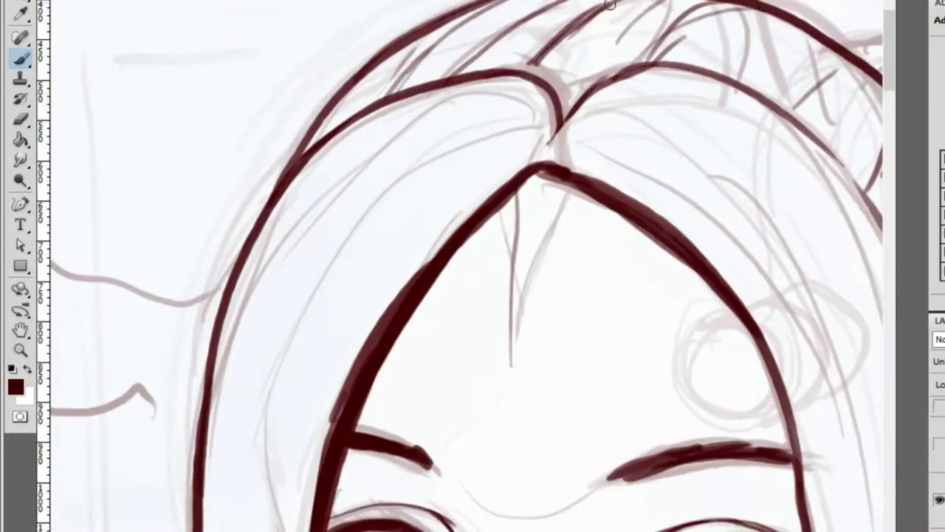
Ink the ponytail's outer edge down past the ear and add the inner lines at its lower end
{"action": "key", "text": "z"}
{"action": "scroll", "coordinate": [473, 45], "scroll_direction": "down", "scroll_amount": 5}
{"action": "scroll", "coordinate": [658, 29], "scroll_direction": "up", "scroll_amount": 5}
{"action": "key", "text": "b"}
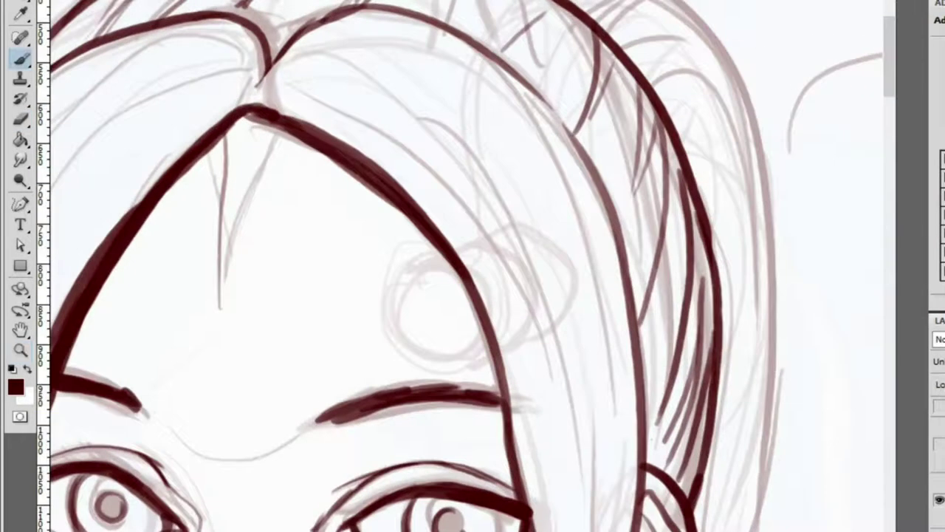
{"action": "mouse_move", "coordinate": [682, 3]}
{"action": "left_mouse_down"}
{"action": "mouse_move", "coordinate": [781, 320]}
{"action": "mouse_move", "coordinate": [765, 487]}
{"action": "left_mouse_up"}
{"action": "mouse_move", "coordinate": [709, 237]}
{"action": "left_mouse_down"}
{"action": "mouse_move", "coordinate": [650, 9]}
{"action": "mouse_move", "coordinate": [634, 491]}
{"action": "left_mouse_up"}
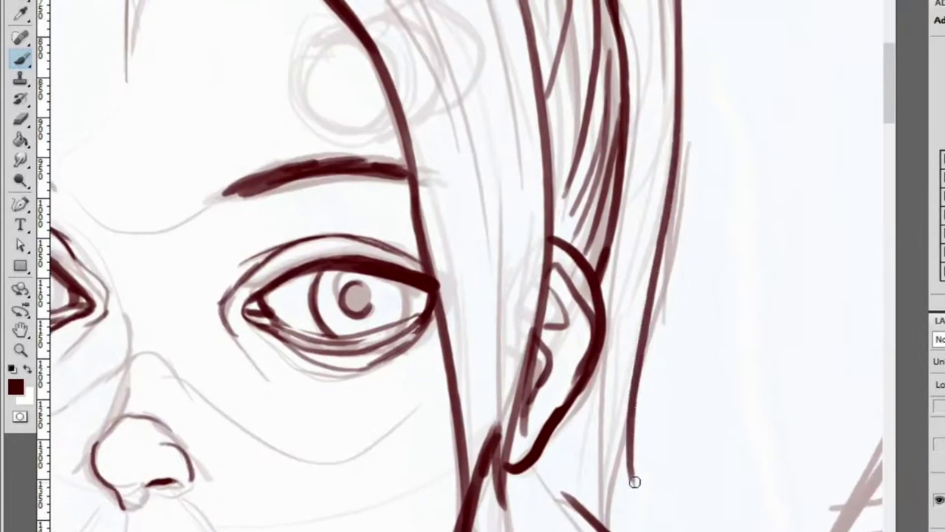
{"action": "mouse_move", "coordinate": [617, 523]}
{"action": "left_mouse_down"}
{"action": "mouse_move", "coordinate": [631, 402]}
{"action": "mouse_move", "coordinate": [607, 525]}
{"action": "left_mouse_up"}
{"action": "left_click_drag", "start_coordinate": [595, 353], "coordinate": [591, 518]}
Ink the ponytail's rounded top contour from the back of the head to its outer edge, undoing unsatisfactory strokes
{"action": "key", "text": "z"}
{"action": "scroll", "coordinate": [552, 283], "scroll_direction": "down", "scroll_amount": 1}
{"action": "scroll", "coordinate": [552, 283], "scroll_direction": "down", "scroll_amount": 3}
{"action": "scroll", "coordinate": [601, 112], "scroll_direction": "up", "scroll_amount": 4}
{"action": "key", "text": "b"}
{"action": "mouse_move", "coordinate": [690, 132]}
{"action": "left_mouse_down"}
{"action": "mouse_move", "coordinate": [760, 162]}
{"action": "mouse_move", "coordinate": [808, 395]}
{"action": "mouse_move", "coordinate": [808, 260]}
{"action": "mouse_move", "coordinate": [822, 414]}
{"action": "mouse_move", "coordinate": [823, 323]}
{"action": "mouse_move", "coordinate": [821, 418]}
{"action": "mouse_move", "coordinate": [827, 411]}
{"action": "left_mouse_up"}
{"action": "key", "text": "ctrl+z"}
{"action": "key", "text": "ctrl+z"}
{"action": "key", "text": "ctrl+z"}
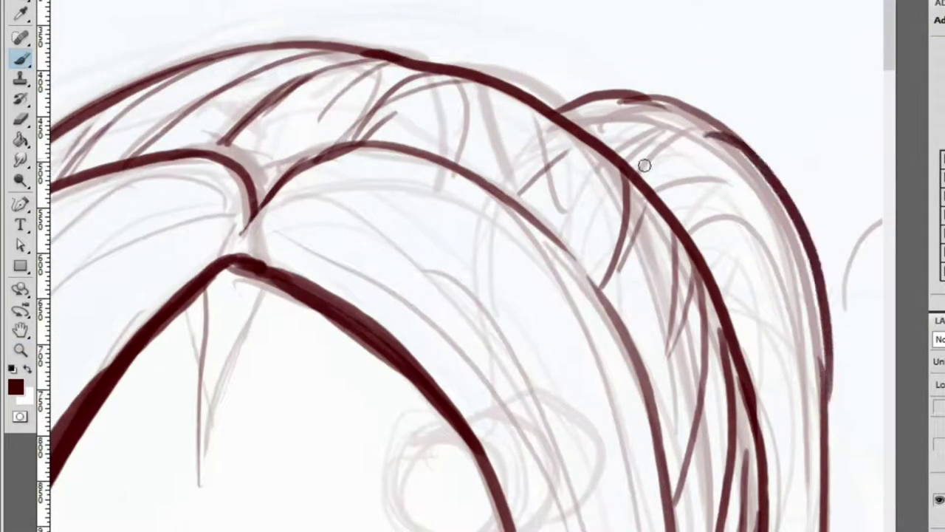
Ink curved strands fanning from the back of the head inside the top of the ponytail
{"action": "scroll", "coordinate": [719, 202], "scroll_direction": "down", "scroll_amount": 3}
{"action": "scroll", "coordinate": [661, 187], "scroll_direction": "up", "scroll_amount": 3}
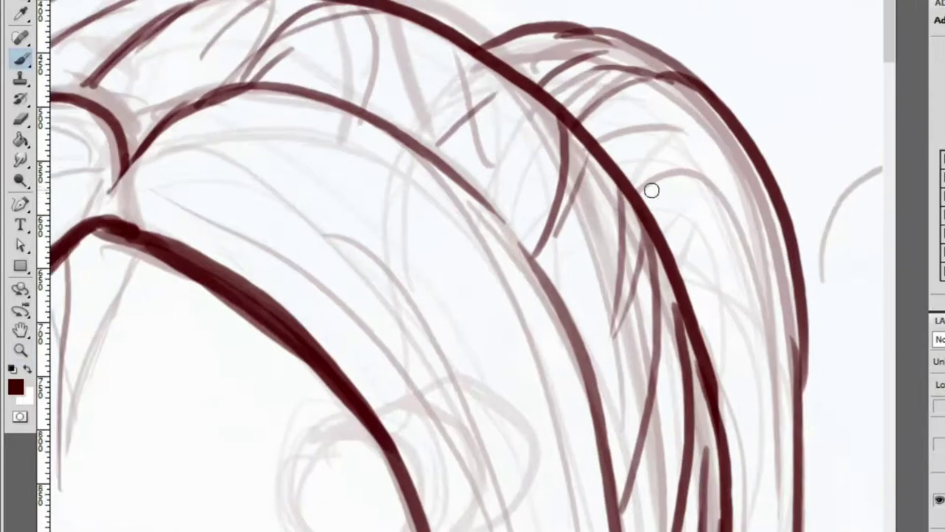
{"action": "left_click_drag", "start_coordinate": [756, 202], "coordinate": [659, 112]}
{"action": "scroll", "coordinate": [659, 112], "scroll_direction": "down", "scroll_amount": 3}
{"action": "scroll", "coordinate": [687, 74], "scroll_direction": "up", "scroll_amount": 3}
{"action": "left_click_drag", "start_coordinate": [687, 30], "coordinate": [654, 273]}
{"action": "key", "text": "ctrl+z"}
{"action": "mouse_move", "coordinate": [687, 3]}
{"action": "left_mouse_down"}
{"action": "mouse_move", "coordinate": [657, 170]}
{"action": "mouse_move", "coordinate": [547, 73]}
{"action": "left_mouse_up"}
{"action": "scroll", "coordinate": [697, 74], "scroll_direction": "down", "scroll_amount": 3}
Ink the pointed end of the ribbon tail behind the shoulder and its lower edge meeting the shoulder contour
{"action": "key", "text": "z"}
{"action": "left_click", "coordinate": [544, 74]}
{"action": "left_click", "coordinate": [751, 223]}
{"action": "scroll", "coordinate": [752, 222], "scroll_direction": "up", "scroll_amount": 5}
{"action": "key", "text": "b"}
{"action": "key", "text": "z"}
{"action": "scroll", "coordinate": [815, 251], "scroll_direction": "down", "scroll_amount": 5}
{"action": "scroll", "coordinate": [815, 252], "scroll_direction": "up", "scroll_amount": 5}
{"action": "key", "text": "b"}
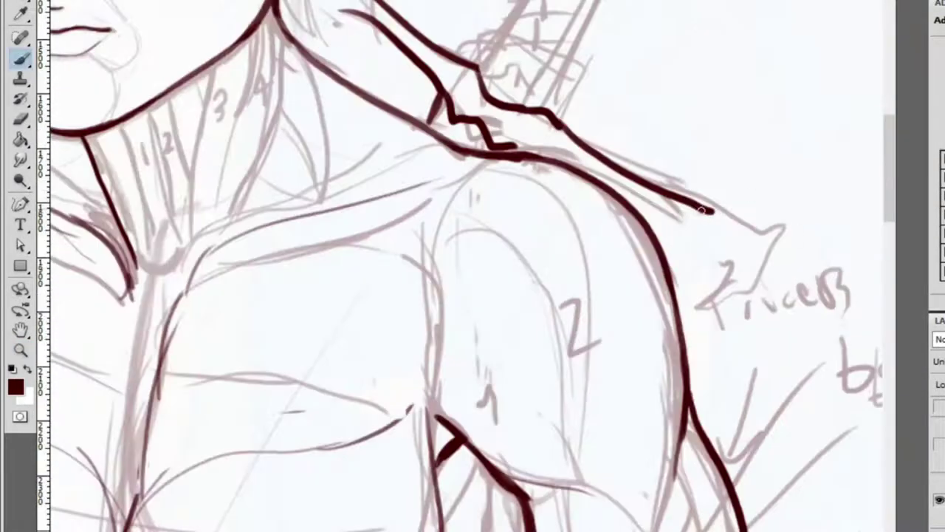
{"action": "left_click_drag", "start_coordinate": [750, 196], "coordinate": [693, 266]}
{"action": "key", "text": "e"}
{"action": "key", "text": "z"}
{"action": "scroll", "coordinate": [696, 268], "scroll_direction": "up", "scroll_amount": 3}
{"action": "mouse_move", "coordinate": [605, 194]}
{"action": "left_mouse_down"}
{"action": "mouse_move", "coordinate": [686, 274]}
{"action": "mouse_move", "coordinate": [688, 289]}
{"action": "left_mouse_up"}
Add a small folded edge along the ribbon tail's end, replacing the first stroke with a longer angled one
{"action": "key", "text": "z"}
{"action": "scroll", "coordinate": [686, 226], "scroll_direction": "down", "scroll_amount": 3}
{"action": "scroll", "coordinate": [840, 295], "scroll_direction": "up", "scroll_amount": 4}
{"action": "key", "text": "b"}
{"action": "left_click_drag", "start_coordinate": [672, 253], "coordinate": [727, 223]}
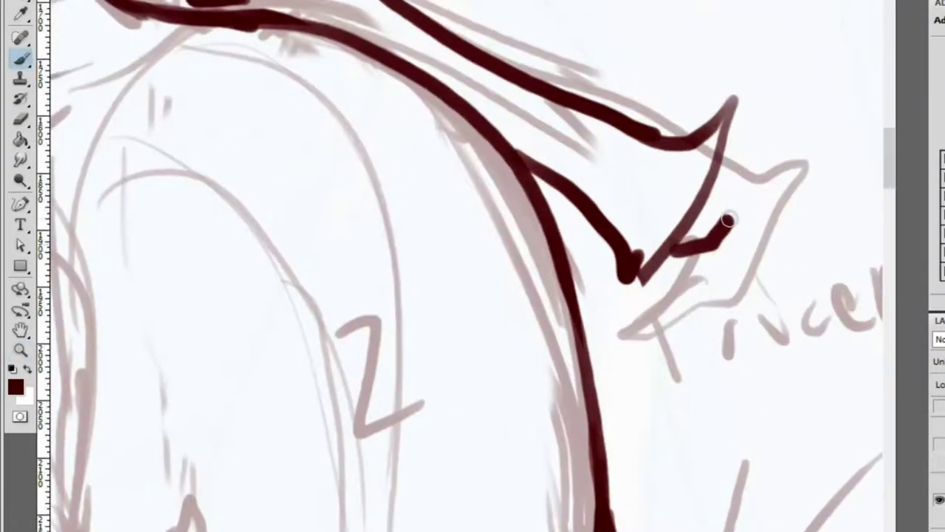
{"action": "key", "text": "ctrl+z"}
{"action": "mouse_move", "coordinate": [731, 155]}
{"action": "left_mouse_down"}
{"action": "mouse_move", "coordinate": [683, 268]}
{"action": "mouse_move", "coordinate": [661, 275]}
{"action": "left_mouse_up"}
{"action": "key", "text": "z"}
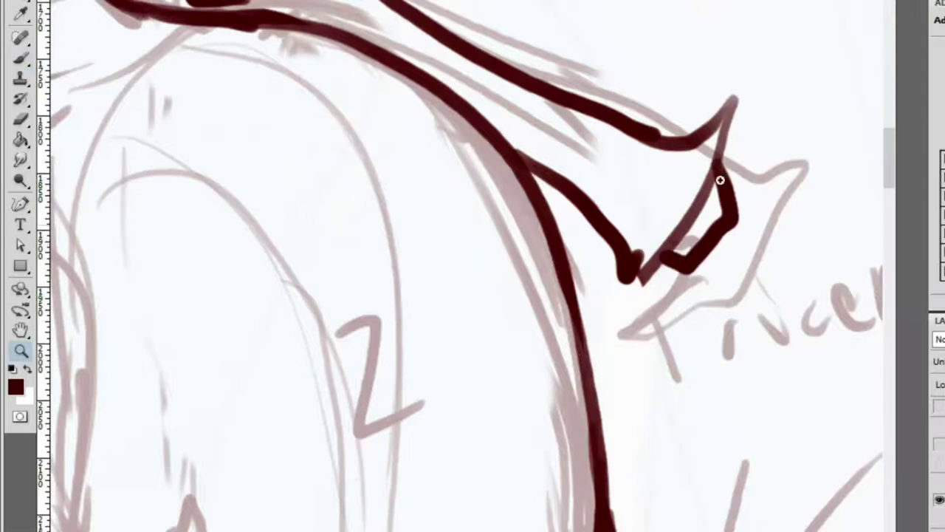
Clean up and re-ink the folded start of the ribbon beneath the ear, closing its gaps against the neck and ponytail
{"action": "scroll", "coordinate": [743, 179], "scroll_direction": "down", "scroll_amount": 3}
{"action": "scroll", "coordinate": [582, 105], "scroll_direction": "down", "scroll_amount": 2}
{"action": "scroll", "coordinate": [480, 73], "scroll_direction": "up", "scroll_amount": 5}
{"action": "key", "text": "b"}
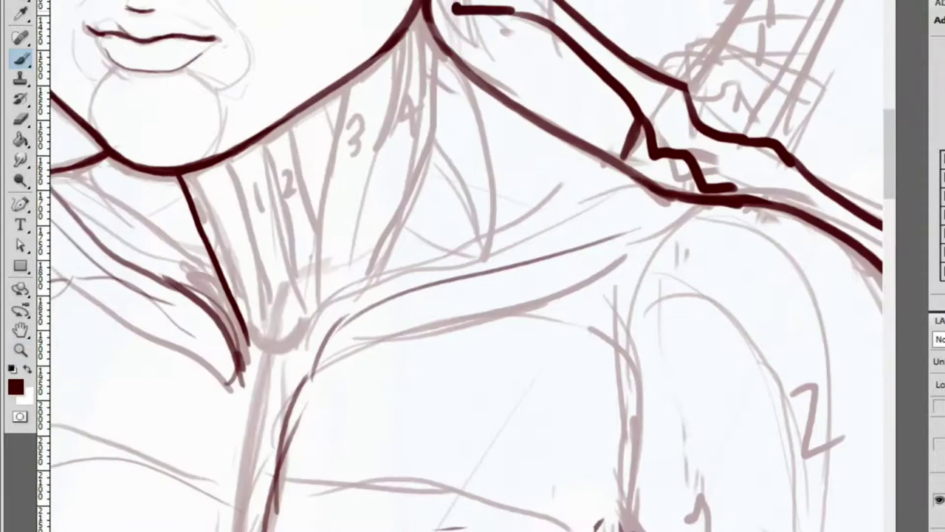
{"action": "scroll", "coordinate": [460, 24], "scroll_direction": "up", "scroll_amount": 3}
{"action": "key", "text": "e"}
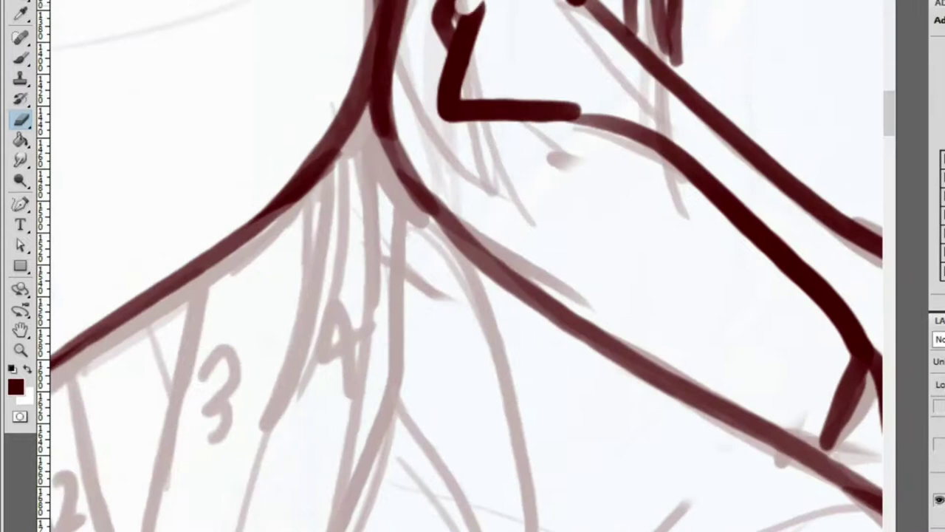
{"action": "key", "text": "b"}
{"action": "scroll", "coordinate": [511, 173], "scroll_direction": "up", "scroll_amount": 5}
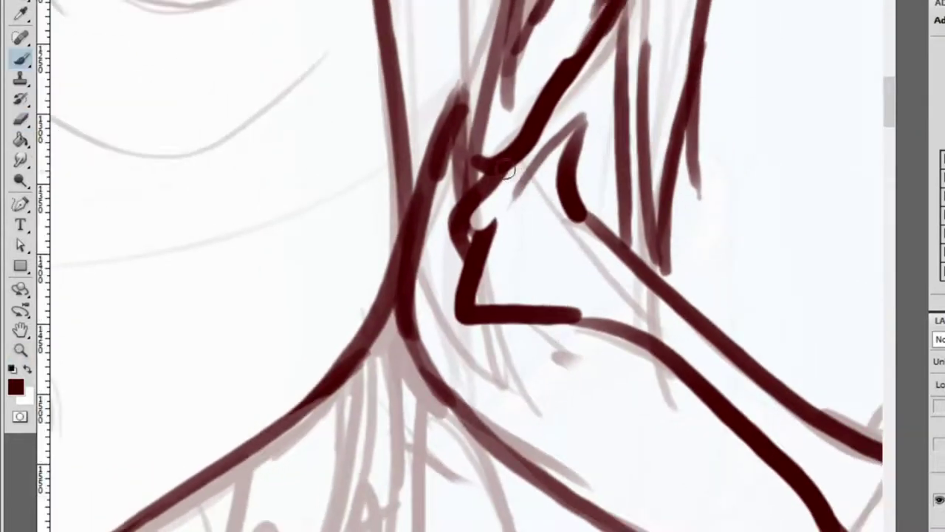
{"action": "key", "text": "e"}
{"action": "left_click_drag", "start_coordinate": [477, 219], "coordinate": [475, 63]}
{"action": "key", "text": "b"}
{"action": "left_click_drag", "start_coordinate": [484, 122], "coordinate": [460, 234]}
{"action": "mouse_move", "coordinate": [490, 65]}
{"action": "left_mouse_down"}
{"action": "mouse_move", "coordinate": [480, 236]}
{"action": "mouse_move", "coordinate": [546, 168]}
{"action": "left_mouse_up"}
{"action": "left_click_drag", "start_coordinate": [479, 249], "coordinate": [580, 134]}
Ink the inner end of the collarbone beside the base of the neck
{"action": "scroll", "coordinate": [575, 142], "scroll_direction": "down", "scroll_amount": 5}
{"action": "scroll", "coordinate": [591, 205], "scroll_direction": "up", "scroll_amount": 5}
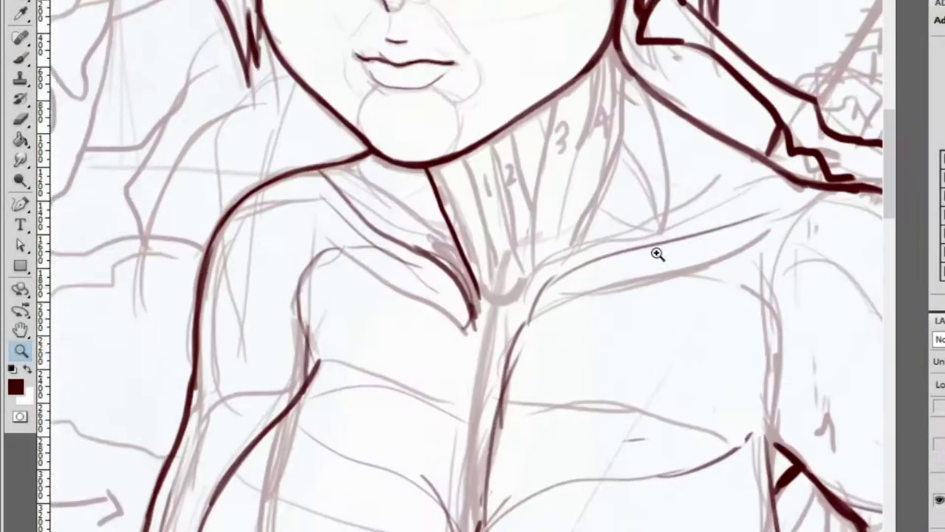
{"action": "left_click_drag", "start_coordinate": [509, 314], "coordinate": [614, 222]}
{"action": "key", "text": "z"}
Review the inked figure as a whole beside the sketch and references, and examine the eyes and face up close
{"action": "scroll", "coordinate": [401, 243], "scroll_direction": "down", "scroll_amount": 5}
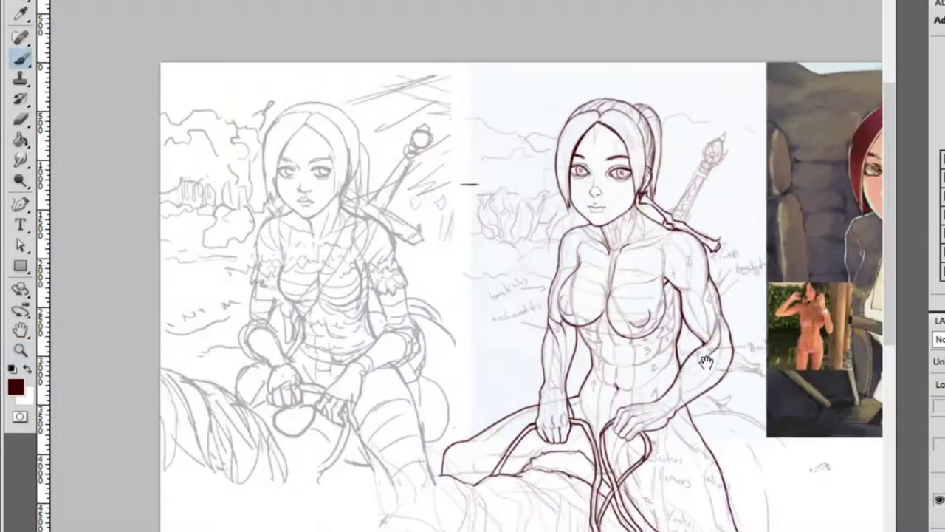
{"action": "scroll", "coordinate": [707, 362], "scroll_direction": "down", "scroll_amount": 1}
{"action": "scroll", "coordinate": [721, 149], "scroll_direction": "down", "scroll_amount": 1}
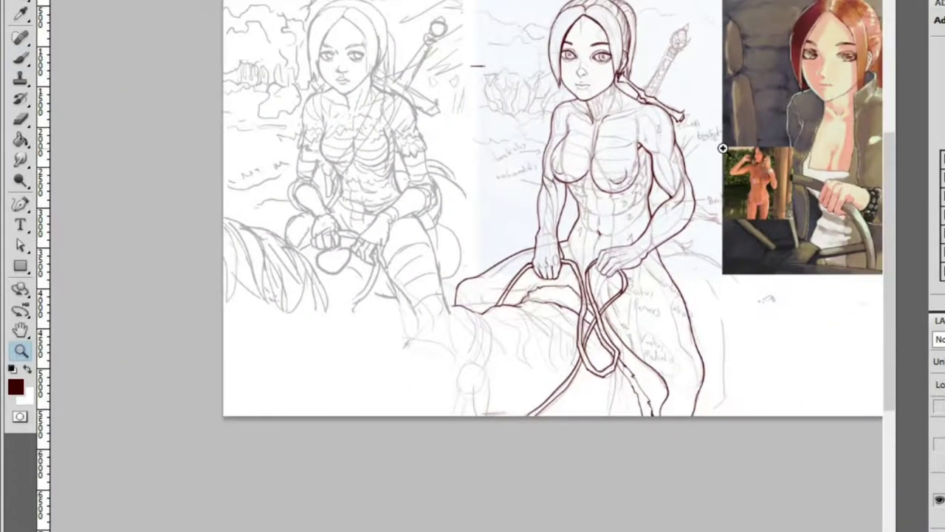
{"action": "scroll", "coordinate": [473, 166], "scroll_direction": "up", "scroll_amount": 3}
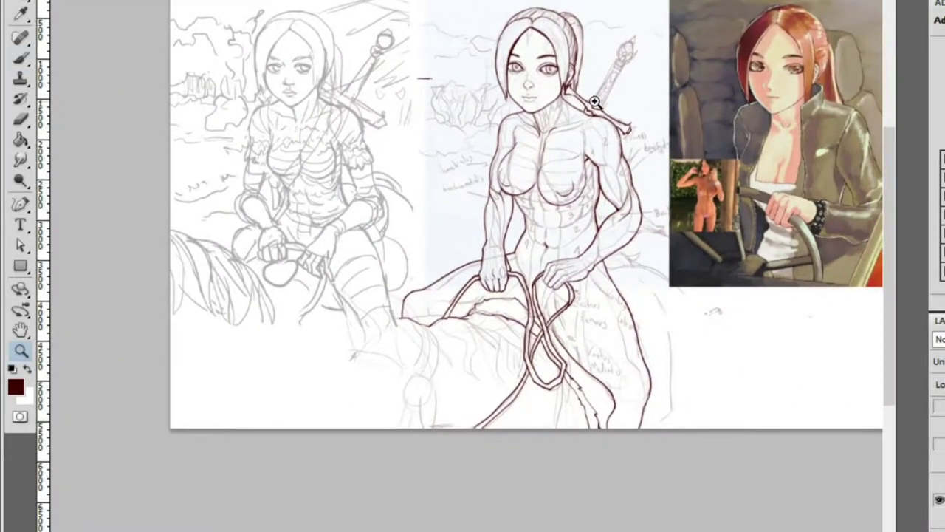
{"action": "left_click", "coordinate": [606, 75]}
{"action": "scroll", "coordinate": [606, 75], "scroll_direction": "up", "scroll_amount": 2}
{"action": "scroll", "coordinate": [506, 116], "scroll_direction": "up", "scroll_amount": 2}
{"action": "key", "text": "b"}
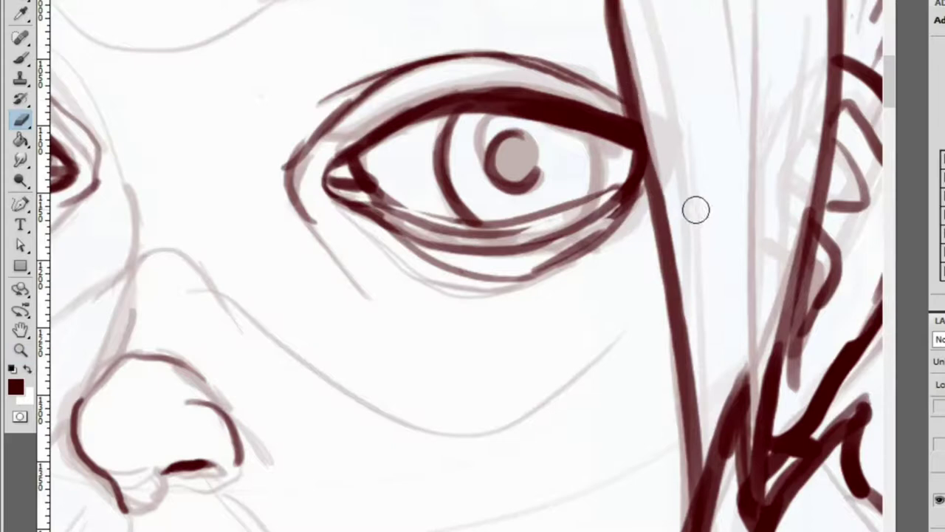
{"action": "key", "text": "z"}
{"action": "scroll", "coordinate": [692, 217], "scroll_direction": "down", "scroll_amount": 3}
{"action": "scroll", "coordinate": [604, 157], "scroll_direction": "up", "scroll_amount": 2}
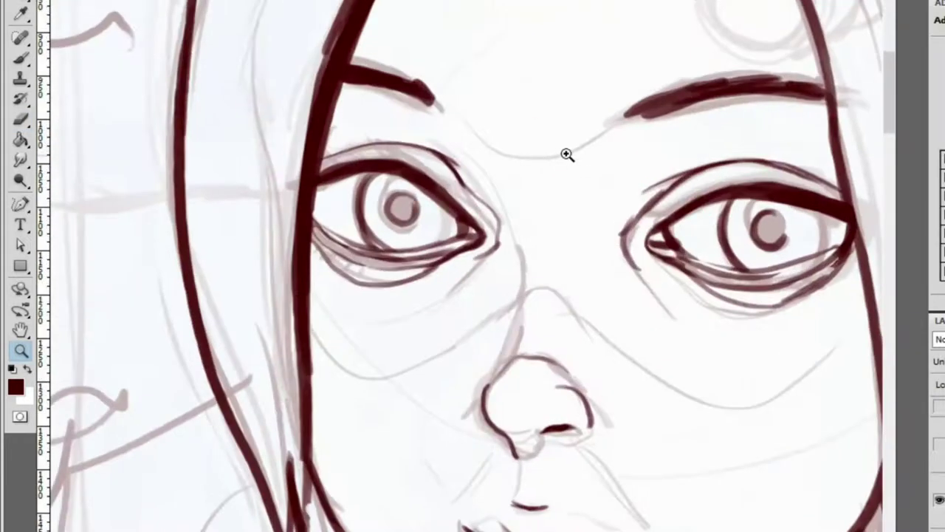
{"action": "scroll", "coordinate": [589, 156], "scroll_direction": "down", "scroll_amount": 3}
{"action": "scroll", "coordinate": [596, 161], "scroll_direction": "up", "scroll_amount": 1}
{"action": "scroll", "coordinate": [595, 161], "scroll_direction": "right", "scroll_amount": 4}
{"action": "scroll", "coordinate": [623, 167], "scroll_direction": "down", "scroll_amount": 1}
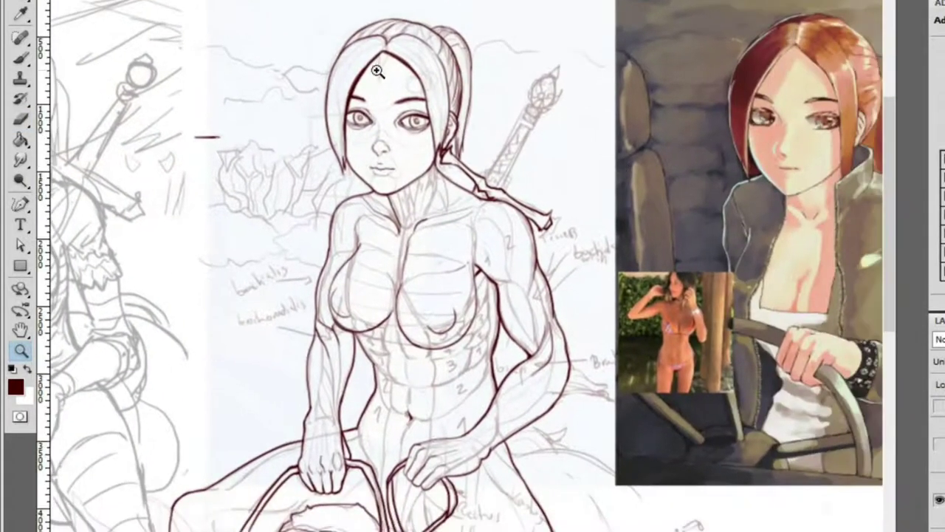
Ink a short line from the inner end of the character's right eyebrow down toward the bridge of the nose
{"action": "scroll", "coordinate": [376, 65], "scroll_direction": "up", "scroll_amount": 5}
{"action": "key", "text": "b"}
{"action": "left_click_drag", "start_coordinate": [345, 223], "coordinate": [429, 342]}
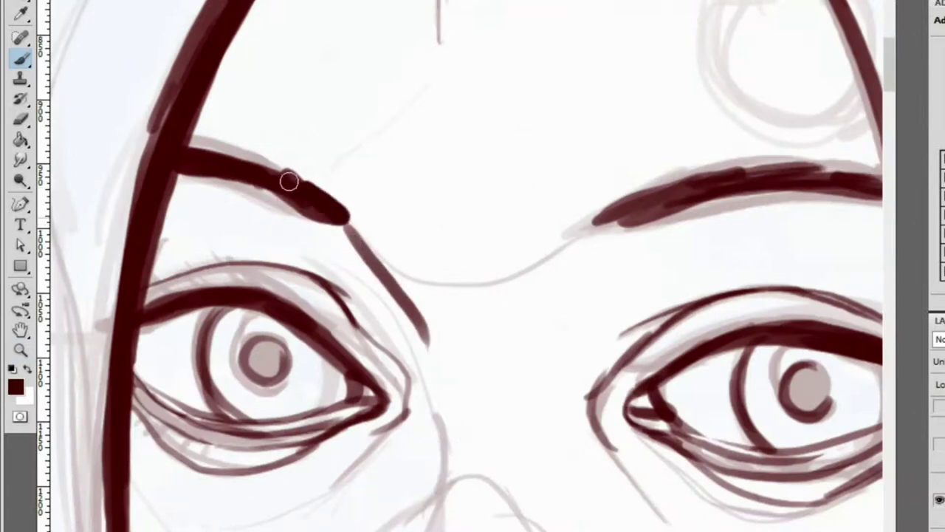
{"action": "key", "text": "z"}
{"action": "scroll", "coordinate": [533, 267], "scroll_direction": "down", "scroll_amount": 5}
{"action": "key", "text": "ctrl+plus"}
{"action": "key", "text": "ctrl+plus"}
{"action": "key", "text": "ctrl+plus"}
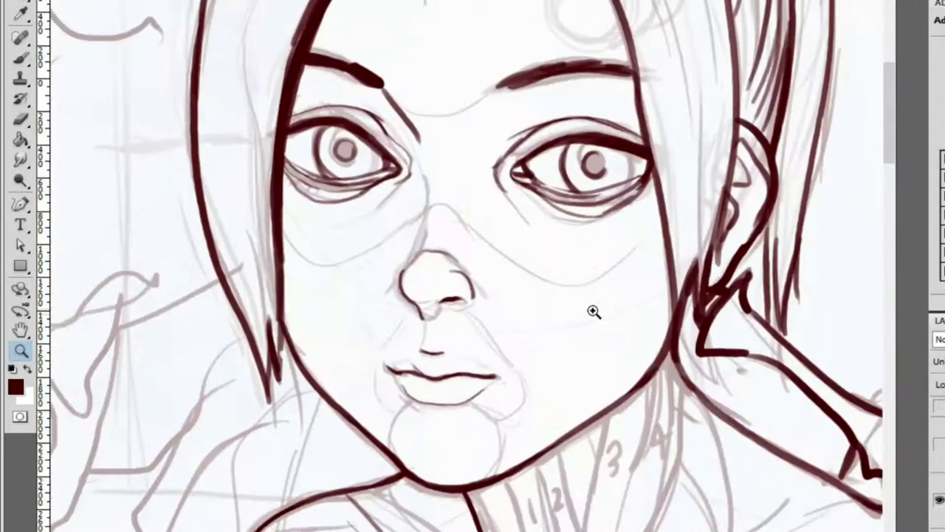
{"action": "key", "text": "ctrl+plus"}
{"action": "key", "text": "e"}
{"action": "key", "text": "z"}
{"action": "key", "text": "ctrl+minus"}
{"action": "key", "text": "ctrl+minus"}
{"action": "key", "text": "ctrl+minus"}
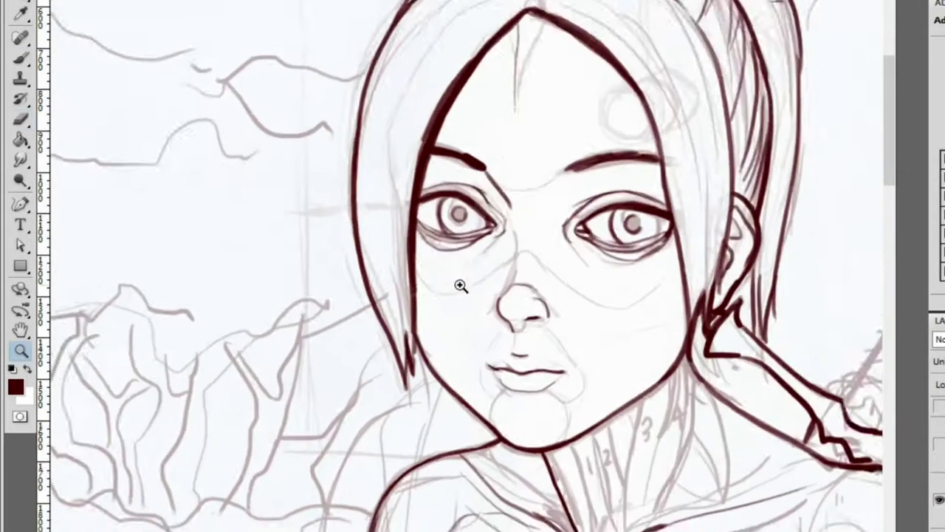
Ink a heavier jawline down the character's right cheek to the chin, redoing the stroke until it follows the contour cleanly
{"action": "key", "text": "ctrl+plus"}
{"action": "key", "text": "b"}
{"action": "mouse_move", "coordinate": [402, 294]}
{"action": "left_mouse_down"}
{"action": "mouse_move", "coordinate": [379, 227]}
{"action": "mouse_move", "coordinate": [477, 383]}
{"action": "left_mouse_up"}
{"action": "left_click_drag", "start_coordinate": [382, 253], "coordinate": [550, 451]}
{"action": "key", "text": "ctrl+z"}
{"action": "left_click_drag", "start_coordinate": [380, 234], "coordinate": [507, 418]}
{"action": "key", "text": "ctrl+z"}
{"action": "left_click_drag", "start_coordinate": [379, 233], "coordinate": [522, 397]}
{"action": "key", "text": "ctrl+z"}
{"action": "mouse_move", "coordinate": [381, 229]}
{"action": "left_mouse_down"}
{"action": "mouse_move", "coordinate": [452, 347]}
{"action": "mouse_move", "coordinate": [505, 391]}
{"action": "left_mouse_up"}
Thicken the jawline along the character's left side, from the chin up toward the ear
{"action": "key", "text": "z"}
{"action": "left_click", "coordinate": [573, 219]}
{"action": "key", "text": "b"}
{"action": "mouse_move", "coordinate": [574, 280]}
{"action": "left_mouse_down"}
{"action": "mouse_move", "coordinate": [527, 224]}
{"action": "mouse_move", "coordinate": [514, 176]}
{"action": "mouse_move", "coordinate": [581, 50]}
{"action": "mouse_move", "coordinate": [489, 113]}
{"action": "mouse_move", "coordinate": [625, 124]}
{"action": "mouse_move", "coordinate": [695, 184]}
{"action": "left_mouse_up"}
{"action": "key", "text": "z"}
{"action": "key", "text": "e"}
{"action": "key", "text": "b"}
{"action": "mouse_move", "coordinate": [411, 402]}
{"action": "left_mouse_down"}
{"action": "mouse_move", "coordinate": [539, 529]}
{"action": "mouse_move", "coordinate": [436, 323]}
{"action": "left_mouse_up"}
{"action": "key", "text": "z"}
{"action": "key", "text": "b"}
{"action": "key", "text": "z"}
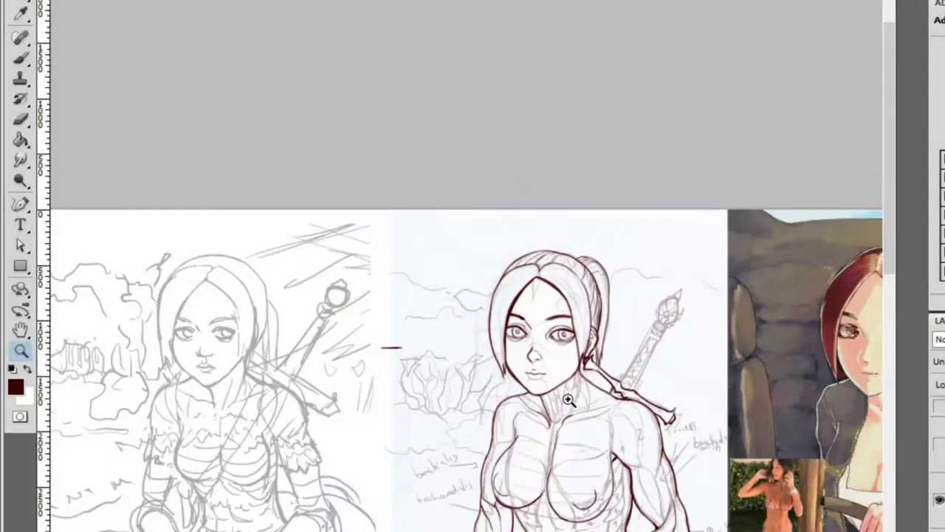
Trim the rough edges of the thickened jawline with the Eraser
{"action": "left_click_drag", "start_coordinate": [566, 386], "coordinate": [627, 282]}
{"action": "key", "text": "e"}
{"action": "key", "text": "z"}
{"action": "mouse_move", "coordinate": [541, 426]}
{"action": "left_mouse_down"}
{"action": "mouse_move", "coordinate": [628, 328]}
{"action": "mouse_move", "coordinate": [562, 391]}
{"action": "left_mouse_up"}
{"action": "key", "text": "e"}
{"action": "left_click_drag", "start_coordinate": [487, 443], "coordinate": [567, 381]}
{"action": "mouse_move", "coordinate": [402, 497]}
{"action": "left_mouse_down"}
{"action": "mouse_move", "coordinate": [543, 395]}
{"action": "mouse_move", "coordinate": [652, 297]}
{"action": "mouse_move", "coordinate": [514, 401]}
{"action": "mouse_move", "coordinate": [624, 318]}
{"action": "mouse_move", "coordinate": [664, 248]}
{"action": "left_mouse_up"}
{"action": "key", "text": "b"}
{"action": "key", "text": "ctrl+z"}
{"action": "key", "text": "z"}
{"action": "left_click", "coordinate": [566, 317], "text": "alt"}
{"action": "left_click", "coordinate": [630, 300], "text": "alt"}
{"action": "left_click_drag", "start_coordinate": [653, 347], "coordinate": [630, 316]}
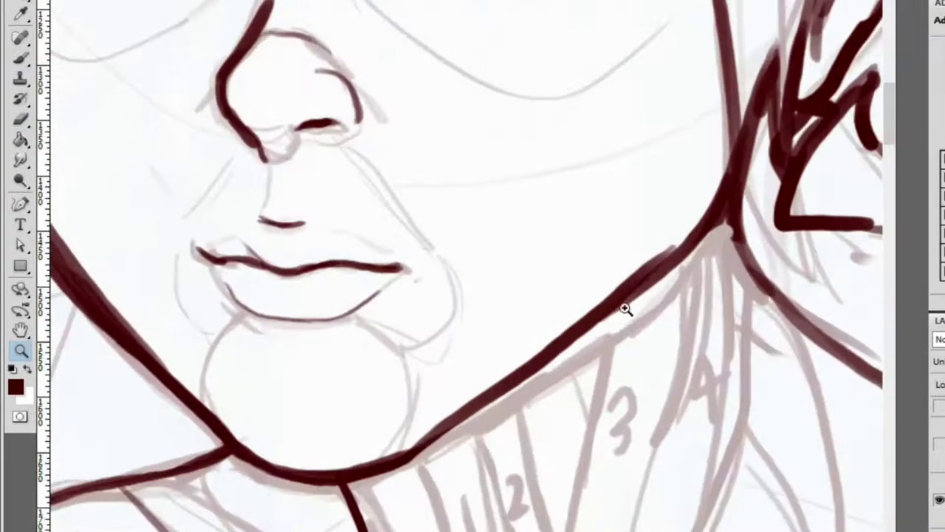
Build up and smooth the corner of the jaw beneath the character's left ear
{"action": "key", "text": "b"}
{"action": "left_click_drag", "start_coordinate": [736, 191], "coordinate": [673, 268]}
{"action": "key", "text": "b"}
{"action": "left_click_drag", "start_coordinate": [569, 344], "coordinate": [728, 198]}
{"action": "key", "text": "z"}
{"action": "mouse_move", "coordinate": [741, 153]}
{"action": "left_mouse_down"}
{"action": "mouse_move", "coordinate": [737, 190]}
{"action": "mouse_move", "coordinate": [745, 152]}
{"action": "left_mouse_up"}
{"action": "key", "text": "b"}
{"action": "mouse_move", "coordinate": [637, 309]}
{"action": "left_mouse_down"}
{"action": "mouse_move", "coordinate": [730, 210]}
{"action": "mouse_move", "coordinate": [747, 261]}
{"action": "mouse_move", "coordinate": [735, 194]}
{"action": "mouse_move", "coordinate": [745, 236]}
{"action": "mouse_move", "coordinate": [741, 216]}
{"action": "mouse_move", "coordinate": [657, 212]}
{"action": "left_mouse_up"}
{"action": "key", "text": "z"}
{"action": "left_click_drag", "start_coordinate": [767, 202], "coordinate": [812, 202]}
{"action": "key", "text": "b"}
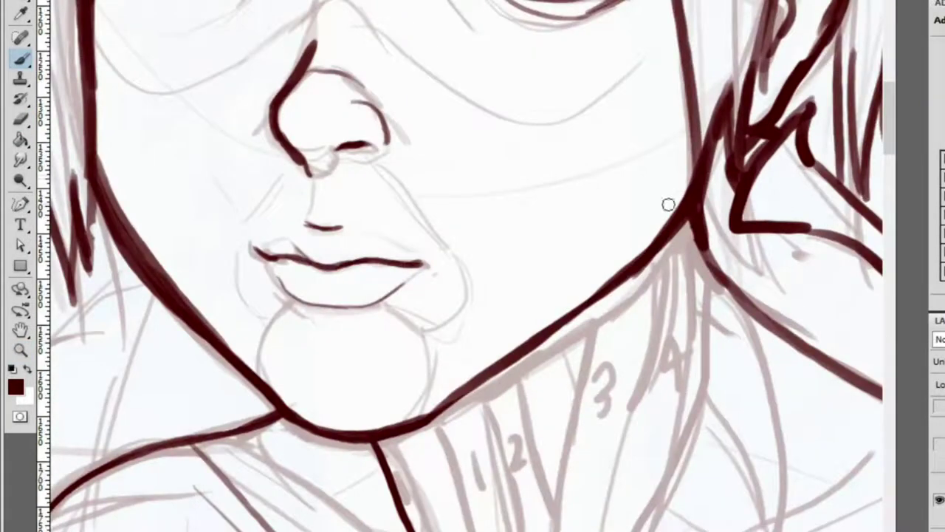
Shave the edge of the character's left jawline and re-ink it smoothly from the chin toward the ear
{"action": "key", "text": "e"}
{"action": "left_click_drag", "start_coordinate": [657, 266], "coordinate": [556, 321]}
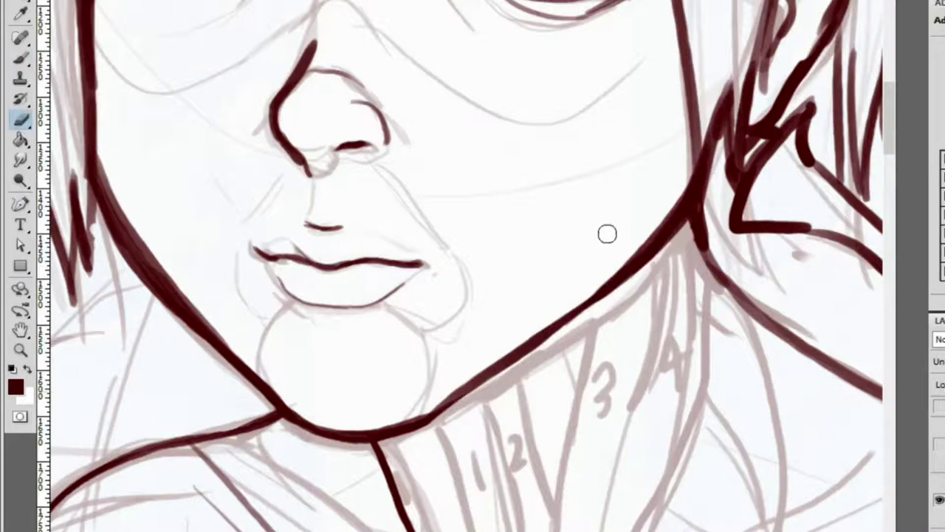
{"action": "key", "text": "b"}
{"action": "left_click_drag", "start_coordinate": [411, 421], "coordinate": [604, 285]}
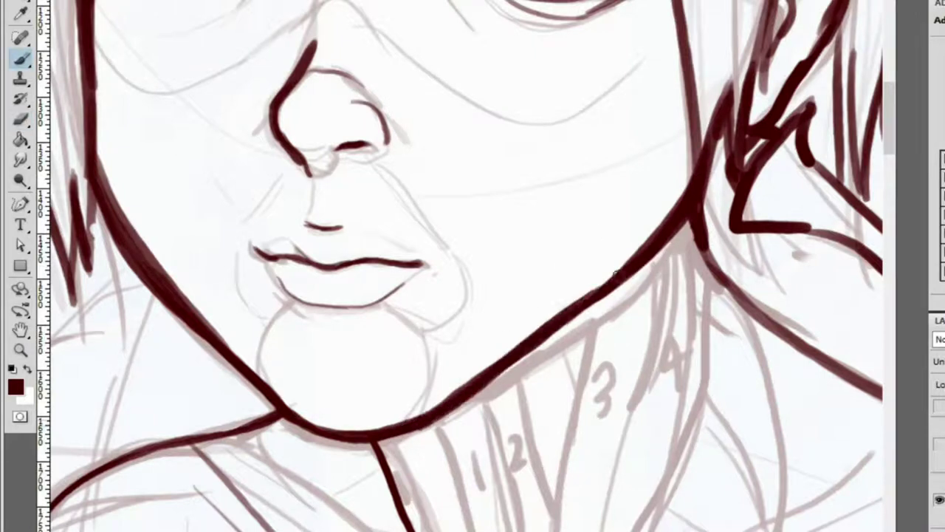
Examine the inked head and face at several magnifications beside the sketch and references
{"action": "key", "text": "ctrl+0"}
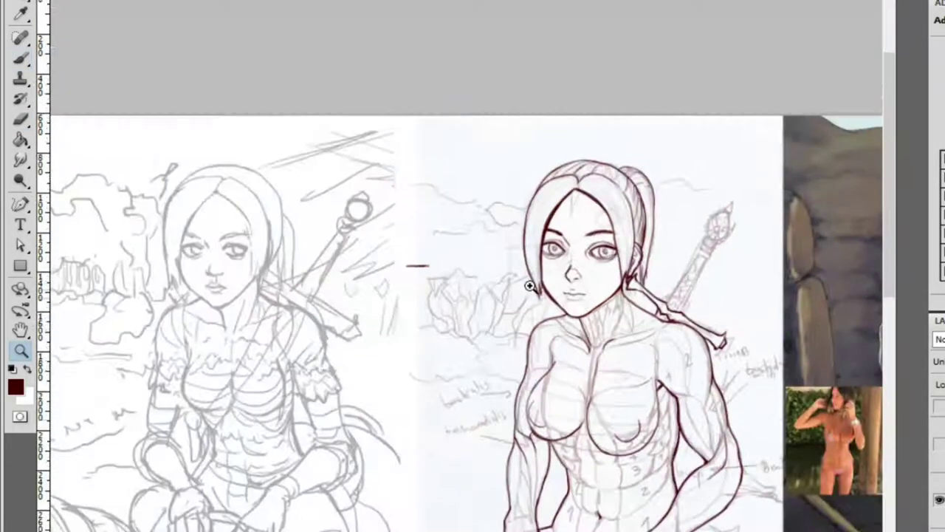
{"action": "key", "text": "ctrl+plus"}
{"action": "key", "text": "z"}
{"action": "left_click_drag", "start_coordinate": [587, 133], "coordinate": [625, 138]}
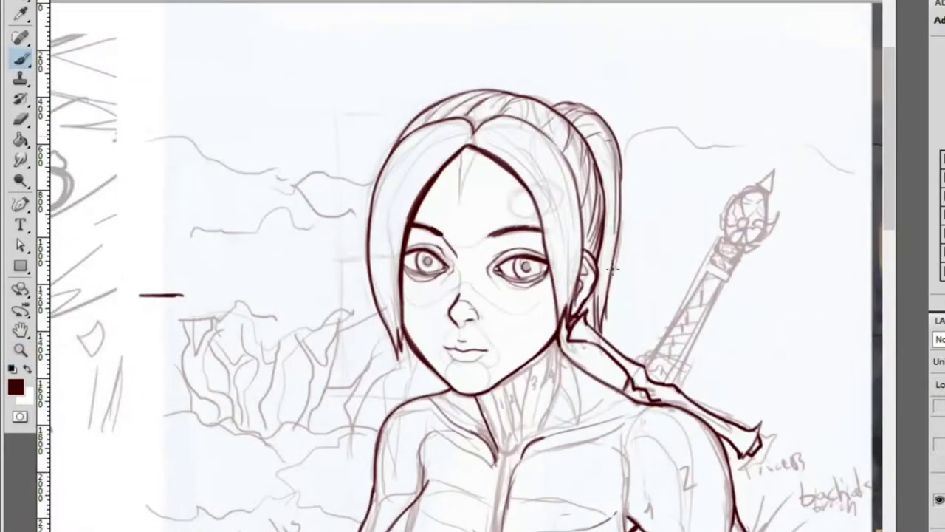
{"action": "key", "text": "z"}
{"action": "left_click_drag", "start_coordinate": [613, 235], "coordinate": [662, 249]}
{"action": "key", "text": "b"}
{"action": "key", "text": "z"}
{"action": "key", "text": "ctrl+0"}
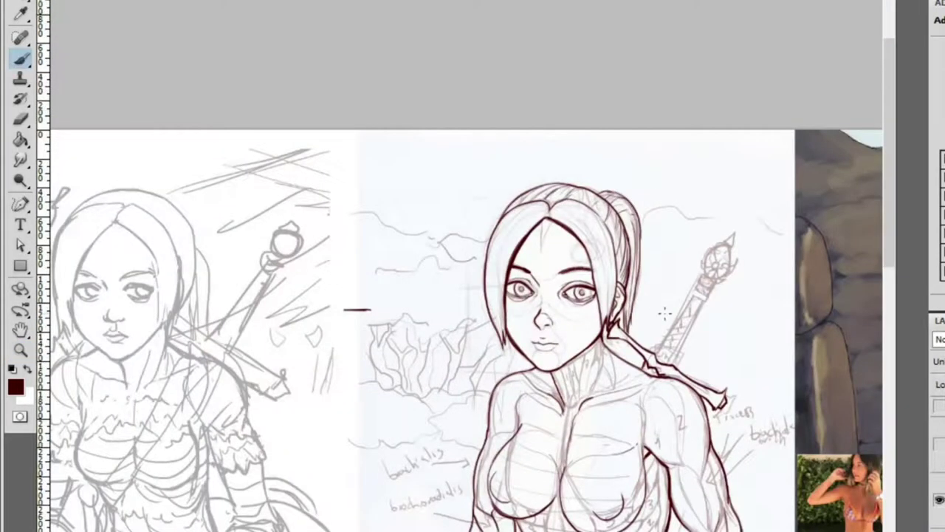
Ink the ragged cloth folds along the ribbon's upper edge where the sword grip emerges behind the shoulder
{"action": "left_click", "coordinate": [565, 371]}
{"action": "left_click", "coordinate": [539, 370]}
{"action": "key", "text": "b"}
{"action": "left_click_drag", "start_coordinate": [502, 379], "coordinate": [549, 342]}
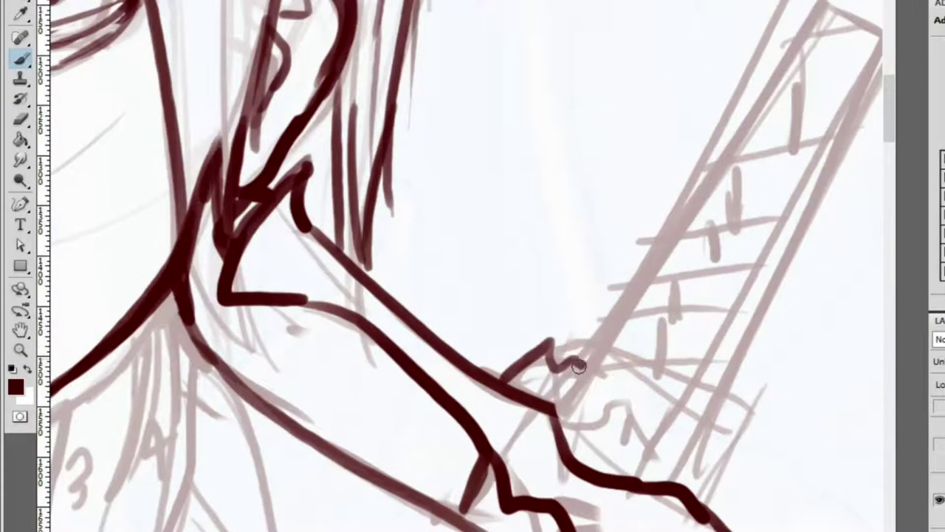
{"action": "mouse_move", "coordinate": [617, 449]}
{"action": "left_mouse_down"}
{"action": "mouse_move", "coordinate": [643, 488]}
{"action": "mouse_move", "coordinate": [698, 409]}
{"action": "mouse_move", "coordinate": [709, 517]}
{"action": "left_mouse_up"}
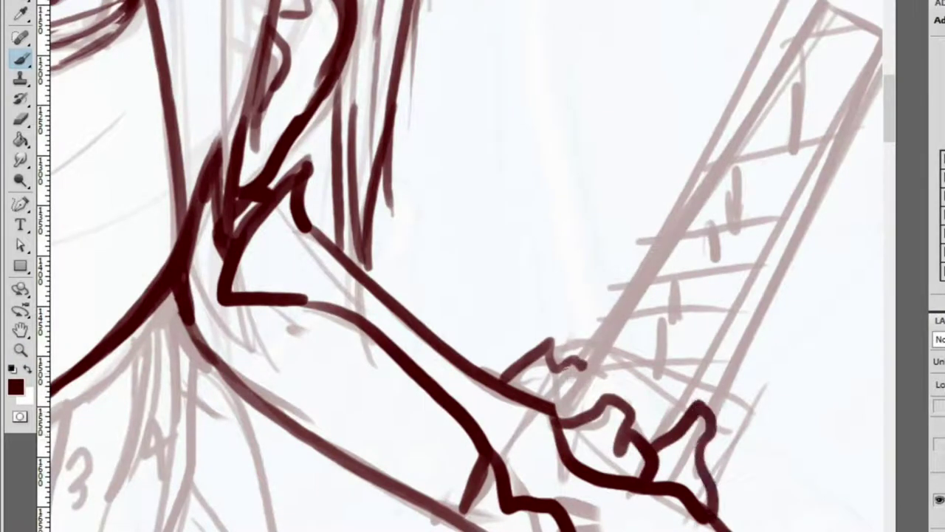
Try to ink the sword grip's two long edges upward from the cloth folds
{"action": "key", "text": "z"}
{"action": "key", "text": "ctrl+0"}
{"action": "left_click", "coordinate": [633, 401]}
{"action": "left_click", "coordinate": [525, 332]}
{"action": "key", "text": "b"}
{"action": "left_click_drag", "start_coordinate": [509, 329], "coordinate": [709, 3]}
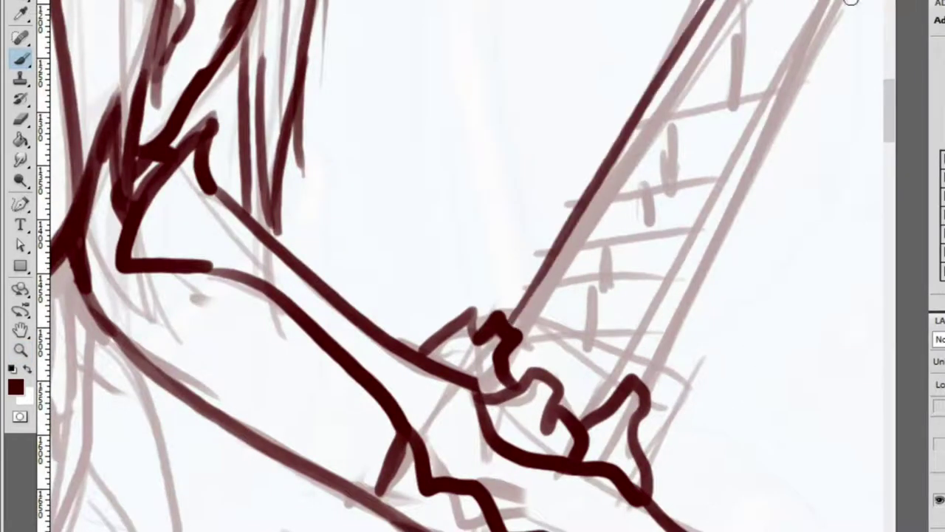
{"action": "mouse_move", "coordinate": [831, 24]}
{"action": "left_mouse_down"}
{"action": "mouse_move", "coordinate": [636, 383]}
{"action": "mouse_move", "coordinate": [844, 11]}
{"action": "left_mouse_up"}
{"action": "key", "text": "ctrl+z"}
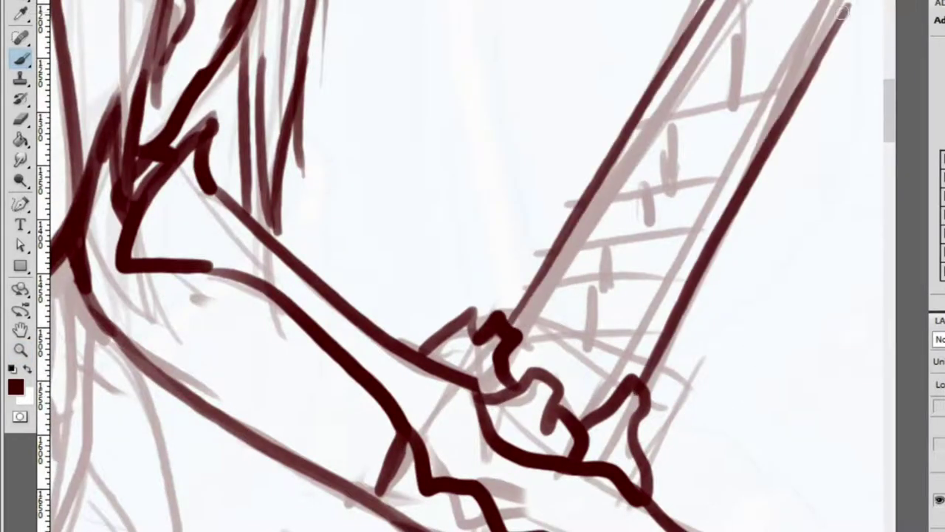
{"action": "key", "text": "z"}
{"action": "key", "text": "ctrl+minus"}
{"action": "key", "text": "ctrl+plus"}
{"action": "key", "text": "ctrl+z"}
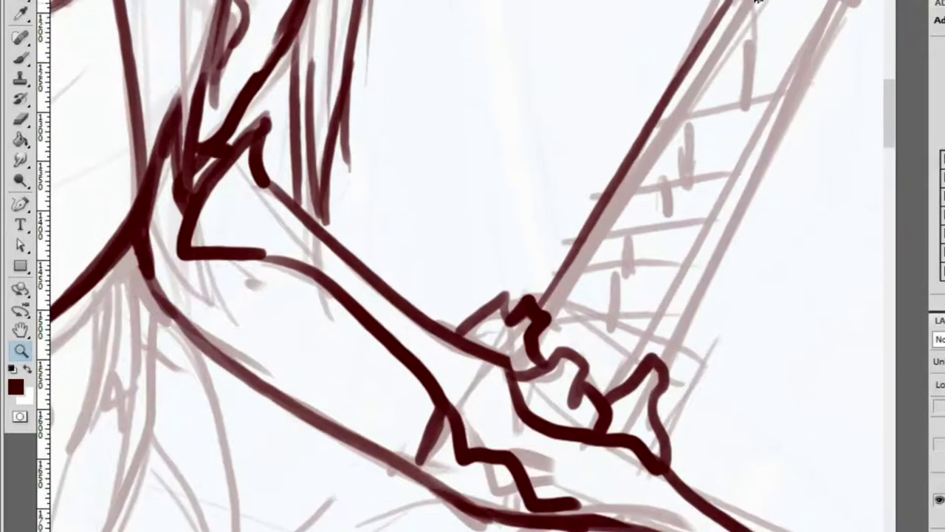
{"action": "key", "text": "ctrl+z"}
Ink both long edges of the sword grip as heavy lines between the cloth folds and the upper collar
{"action": "key", "text": "b"}
{"action": "left_click_drag", "start_coordinate": [749, 0], "coordinate": [543, 336]}
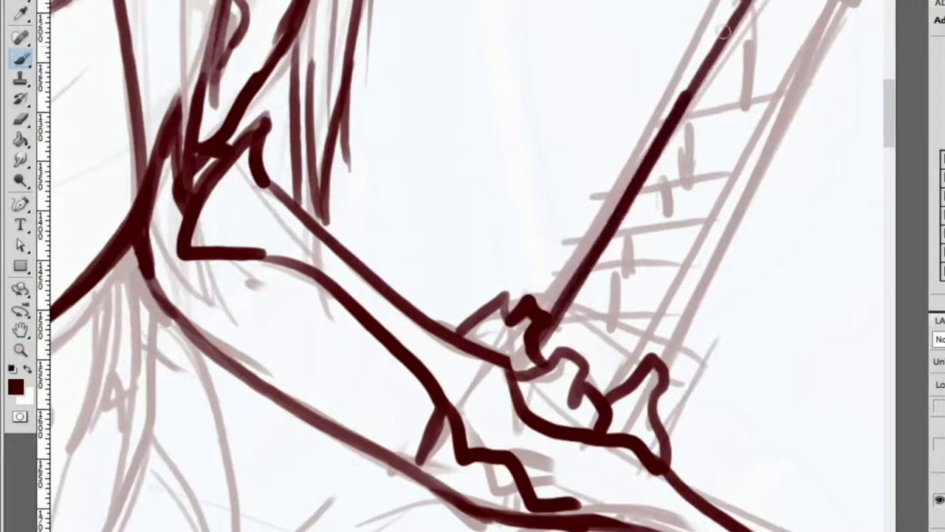
{"action": "left_click_drag", "start_coordinate": [823, 9], "coordinate": [628, 421]}
{"action": "key", "text": "ctrl+z"}
{"action": "mouse_move", "coordinate": [628, 377]}
{"action": "left_mouse_down"}
{"action": "mouse_move", "coordinate": [846, 10]}
{"action": "mouse_move", "coordinate": [628, 407]}
{"action": "mouse_move", "coordinate": [831, 1]}
{"action": "left_mouse_up"}
{"action": "key", "text": "ctrl+z"}
{"action": "key", "text": "ctrl+z"}
{"action": "key", "text": "z"}
{"action": "key", "text": "ctrl+0"}
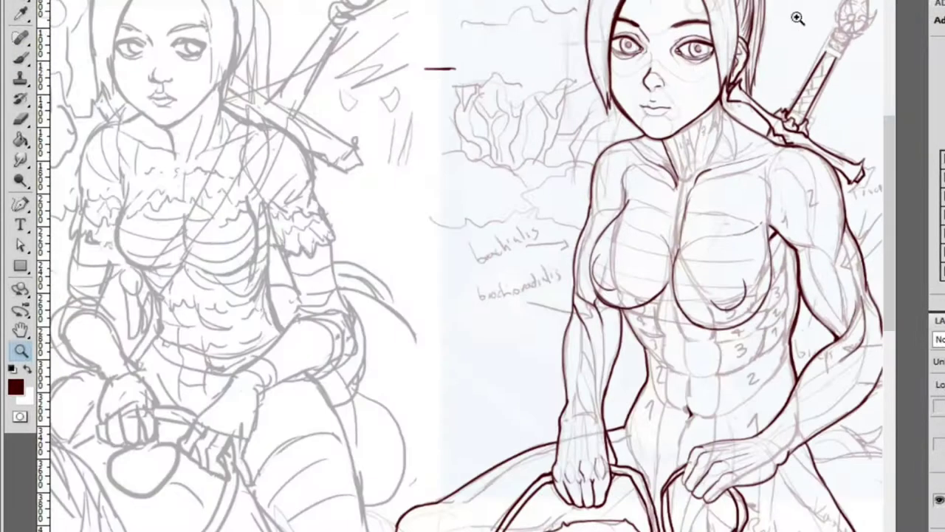
Ink the plain collar at the upper end of the sword grip, with its curved upper edge, lower edge and heavy outer end
{"action": "left_click", "coordinate": [863, 57]}
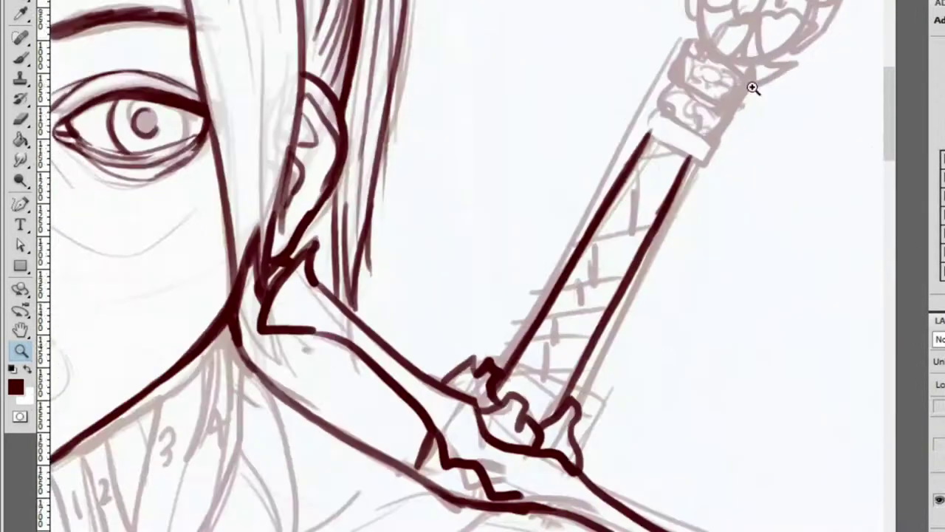
{"action": "left_click", "coordinate": [743, 81]}
{"action": "key", "text": "b"}
{"action": "mouse_move", "coordinate": [604, 155]}
{"action": "left_mouse_down"}
{"action": "mouse_move", "coordinate": [626, 121]}
{"action": "mouse_move", "coordinate": [708, 183]}
{"action": "left_mouse_up"}
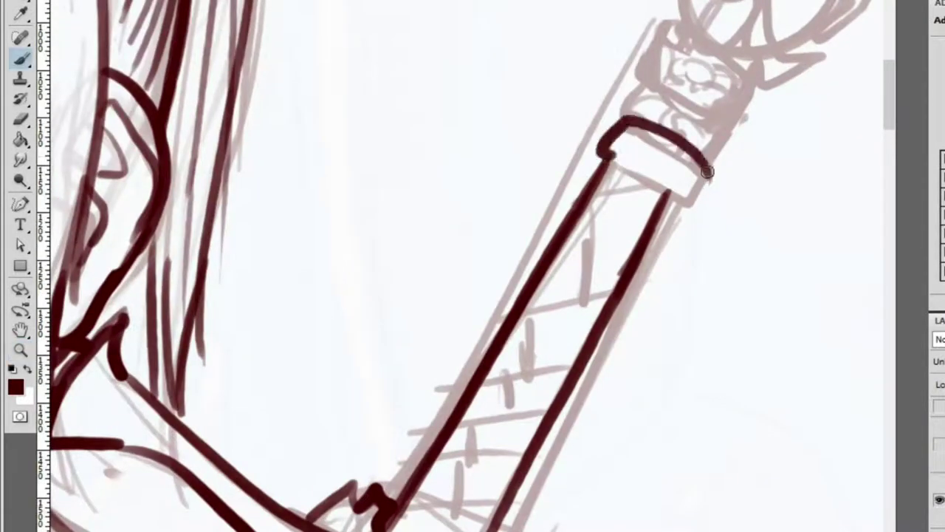
{"action": "key", "text": "ctrl+z"}
{"action": "left_click_drag", "start_coordinate": [623, 119], "coordinate": [702, 181]}
{"action": "key", "text": "z"}
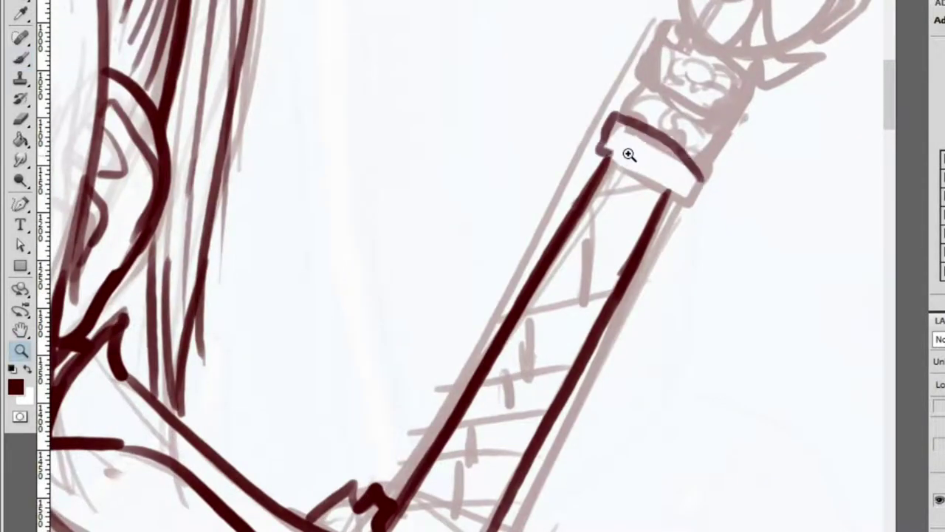
{"action": "left_click", "coordinate": [625, 153]}
{"action": "key", "text": "b"}
{"action": "left_click_drag", "start_coordinate": [591, 147], "coordinate": [705, 214]}
{"action": "left_click_drag", "start_coordinate": [687, 183], "coordinate": [731, 213]}
Ink the curved base of the sword grip and its wrapping as crosswise bands joined by short staggered vertical lines
{"action": "key", "text": "z"}
{"action": "left_click", "coordinate": [655, 166], "text": "alt"}
{"action": "left_click", "coordinate": [517, 373]}
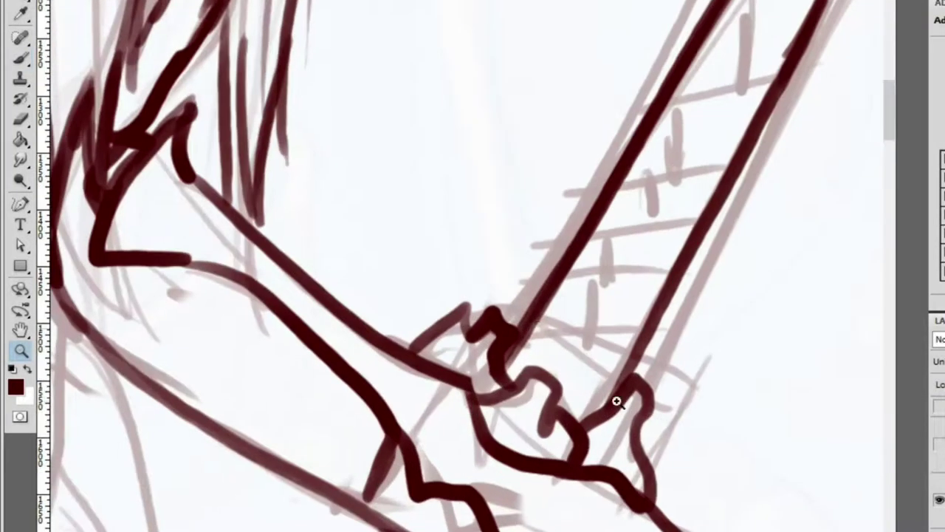
{"action": "key", "text": "b"}
{"action": "left_click_drag", "start_coordinate": [526, 325], "coordinate": [627, 376]}
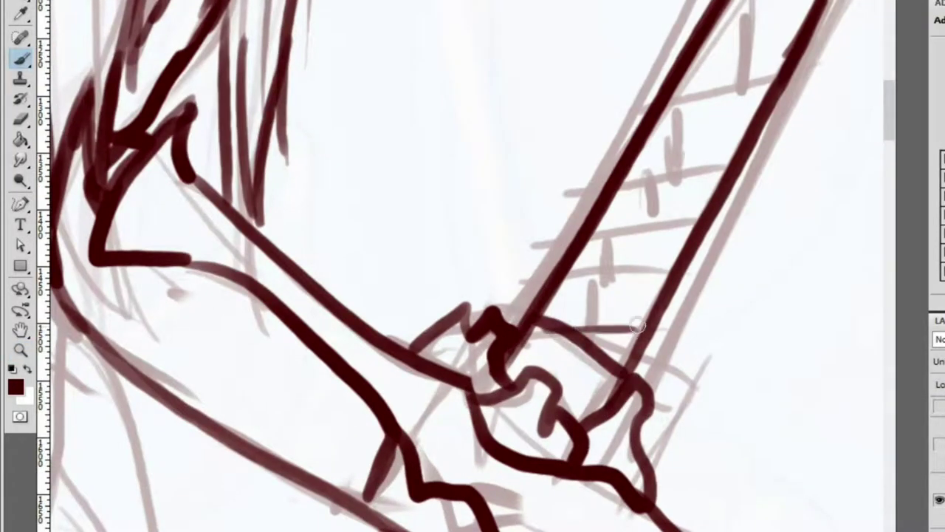
{"action": "left_click_drag", "start_coordinate": [618, 275], "coordinate": [669, 270]}
{"action": "left_click_drag", "start_coordinate": [593, 236], "coordinate": [698, 222]}
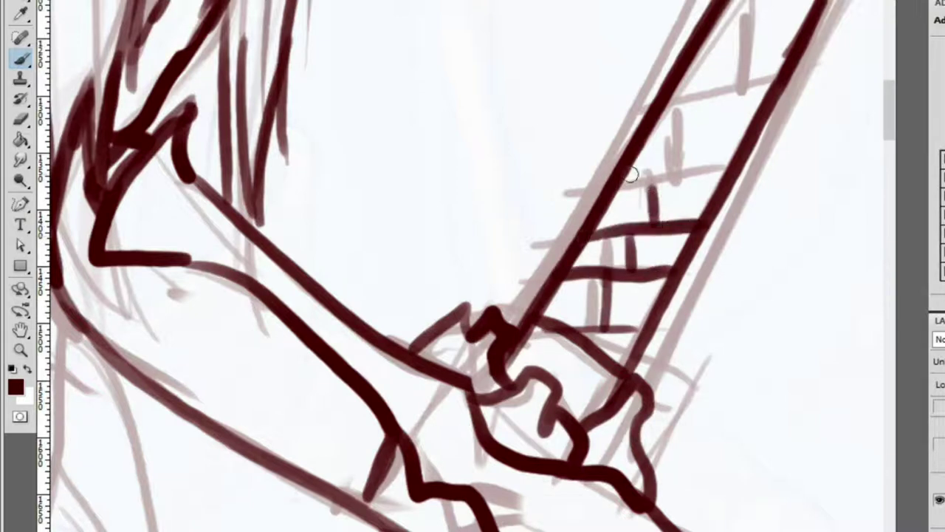
{"action": "left_click_drag", "start_coordinate": [605, 175], "coordinate": [731, 168]}
{"action": "mouse_move", "coordinate": [664, 112]}
{"action": "left_mouse_down"}
{"action": "mouse_move", "coordinate": [730, 107]}
{"action": "mouse_move", "coordinate": [767, 101]}
{"action": "left_mouse_up"}
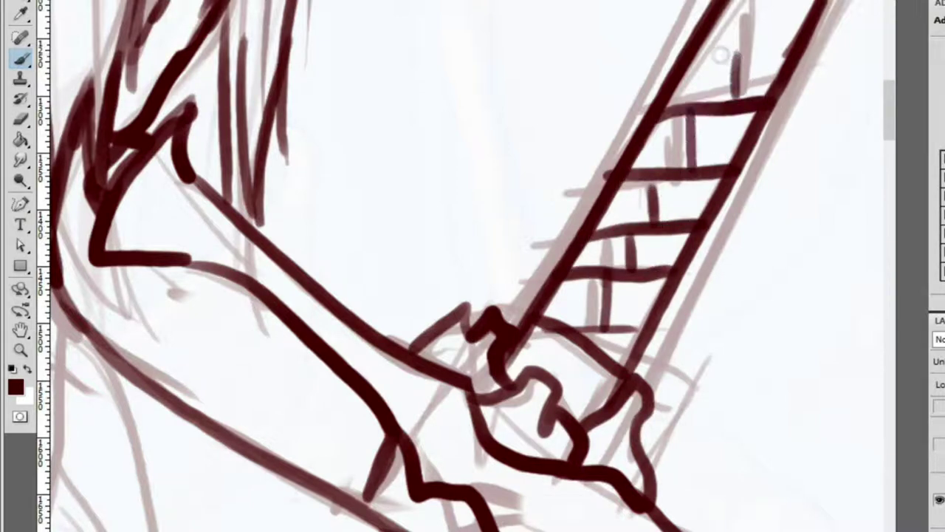
{"action": "left_click_drag", "start_coordinate": [703, 43], "coordinate": [795, 32]}
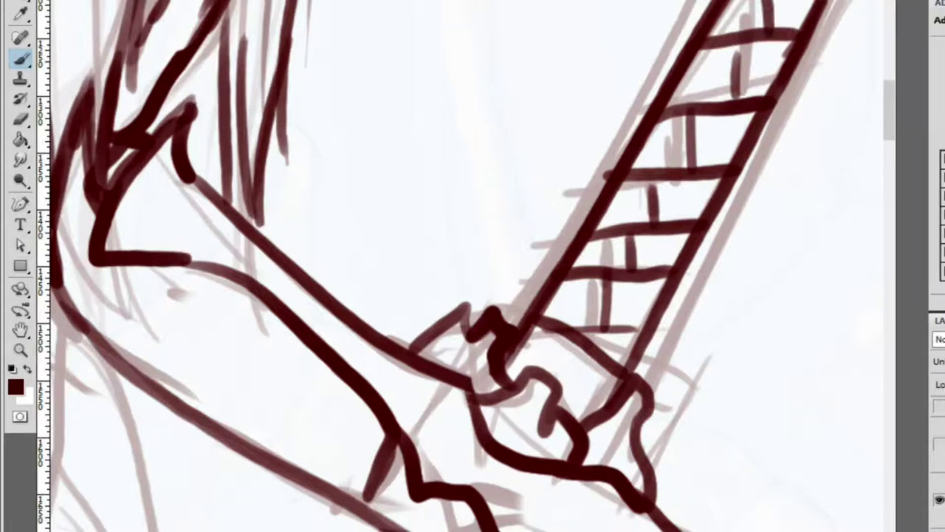
Ink the narrow ornamental band above the grip's collar and fill it with small scroll shapes
{"action": "key", "text": "e"}
{"action": "key", "text": "z"}
{"action": "left_click", "coordinate": [614, 123], "text": "alt"}
{"action": "left_click", "coordinate": [575, 46], "text": "alt"}
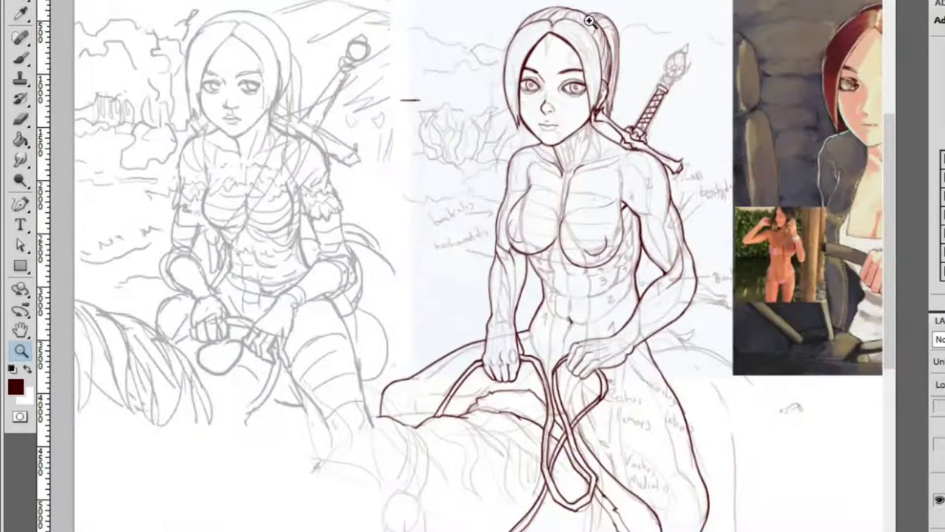
{"action": "left_click", "coordinate": [684, 50]}
{"action": "left_click", "coordinate": [595, 386]}
{"action": "left_click", "coordinate": [595, 386]}
{"action": "key", "text": "b"}
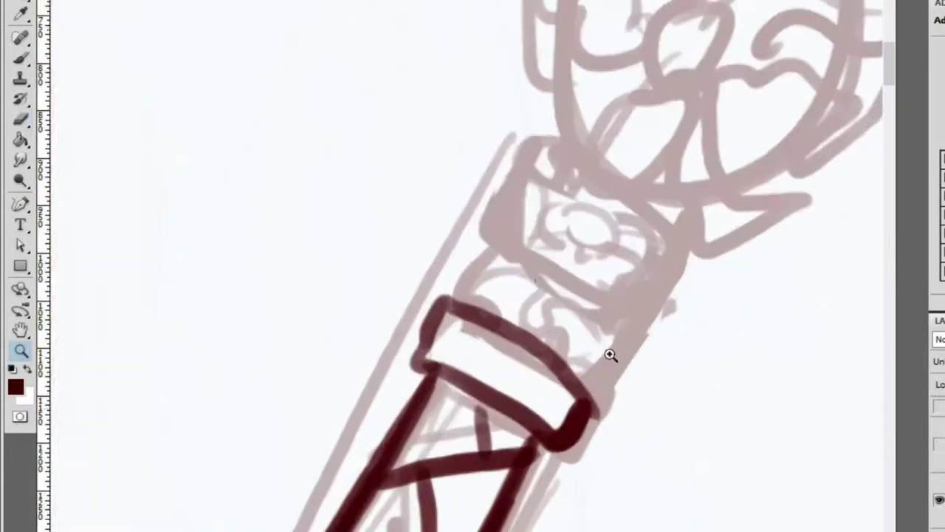
{"action": "mouse_move", "coordinate": [467, 304]}
{"action": "left_mouse_down"}
{"action": "mouse_move", "coordinate": [615, 309]}
{"action": "mouse_move", "coordinate": [559, 366]}
{"action": "left_mouse_up"}
{"action": "left_click_drag", "start_coordinate": [522, 272], "coordinate": [508, 291]}
{"action": "left_click_drag", "start_coordinate": [528, 292], "coordinate": [526, 319]}
{"action": "left_click_drag", "start_coordinate": [567, 294], "coordinate": [538, 334]}
{"action": "left_click_drag", "start_coordinate": [577, 361], "coordinate": [628, 347]}
Outline the wider ornamental band beneath the pommel and re-ink its outer side as a heavy straight edge
{"action": "mouse_move", "coordinate": [508, 257]}
{"action": "left_mouse_down"}
{"action": "mouse_move", "coordinate": [488, 233]}
{"action": "mouse_move", "coordinate": [542, 134]}
{"action": "mouse_move", "coordinate": [623, 161]}
{"action": "mouse_move", "coordinate": [689, 255]}
{"action": "mouse_move", "coordinate": [640, 342]}
{"action": "left_mouse_up"}
{"action": "key", "text": "e"}
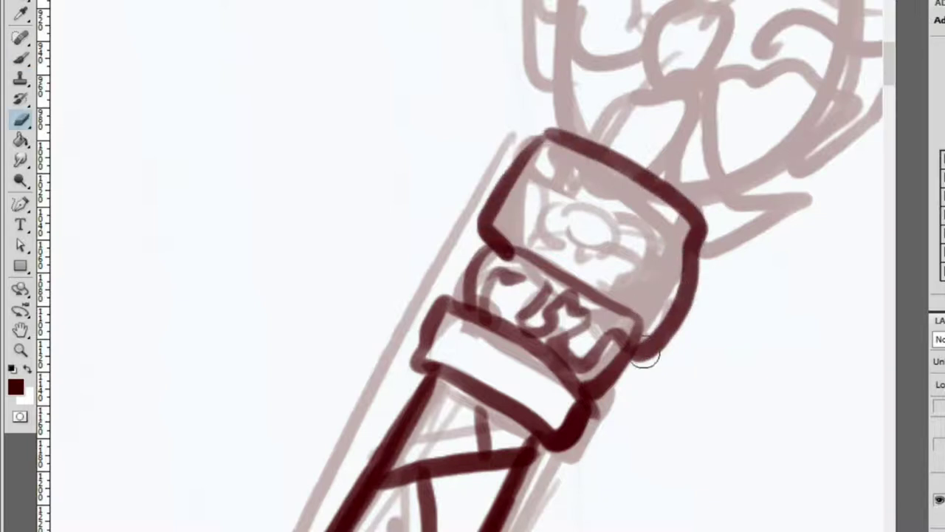
{"action": "left_click_drag", "start_coordinate": [687, 295], "coordinate": [634, 353]}
{"action": "key", "text": "b"}
{"action": "left_click_drag", "start_coordinate": [701, 229], "coordinate": [636, 323]}
Fill the wider band beneath the pommel with scrolls around a central oval and a small triangle in its upper corner
{"action": "left_click_drag", "start_coordinate": [561, 212], "coordinate": [563, 251]}
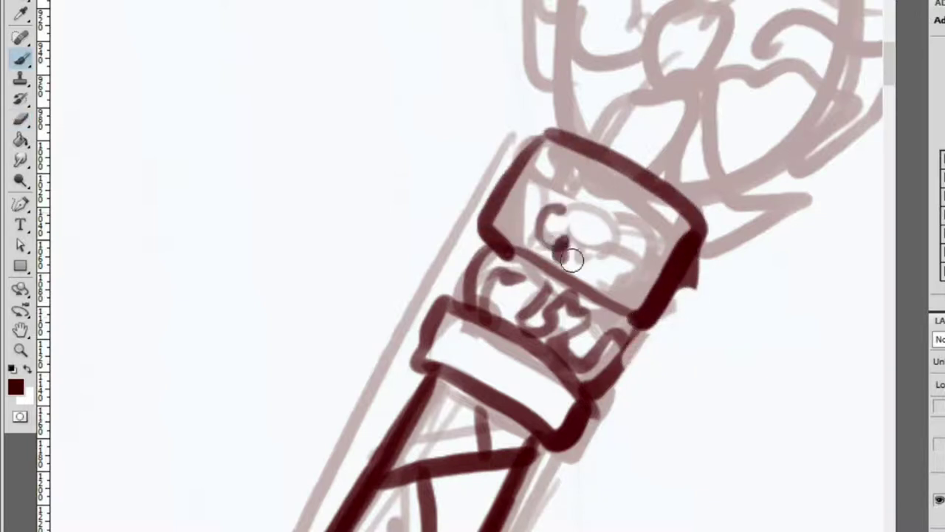
{"action": "mouse_move", "coordinate": [609, 274]}
{"action": "left_mouse_down"}
{"action": "mouse_move", "coordinate": [648, 240]}
{"action": "mouse_move", "coordinate": [637, 228]}
{"action": "mouse_move", "coordinate": [647, 202]}
{"action": "mouse_move", "coordinate": [620, 215]}
{"action": "mouse_move", "coordinate": [612, 205]}
{"action": "mouse_move", "coordinate": [571, 211]}
{"action": "left_mouse_up"}
{"action": "mouse_move", "coordinate": [555, 154]}
{"action": "left_mouse_down"}
{"action": "mouse_move", "coordinate": [565, 198]}
{"action": "mouse_move", "coordinate": [502, 216]}
{"action": "left_mouse_up"}
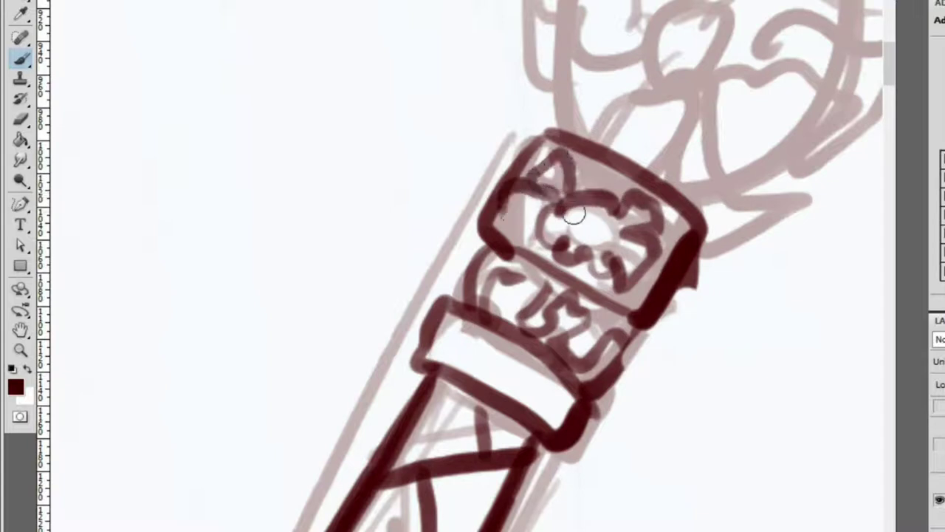
{"action": "left_click_drag", "start_coordinate": [674, 249], "coordinate": [667, 191]}
Ink the pommel's central oval ring and the two pointed leaf shapes spreading from its sides
{"action": "mouse_move", "coordinate": [641, 161]}
{"action": "left_mouse_down"}
{"action": "mouse_move", "coordinate": [595, 172]}
{"action": "mouse_move", "coordinate": [566, 36]}
{"action": "mouse_move", "coordinate": [479, 124]}
{"action": "left_mouse_up"}
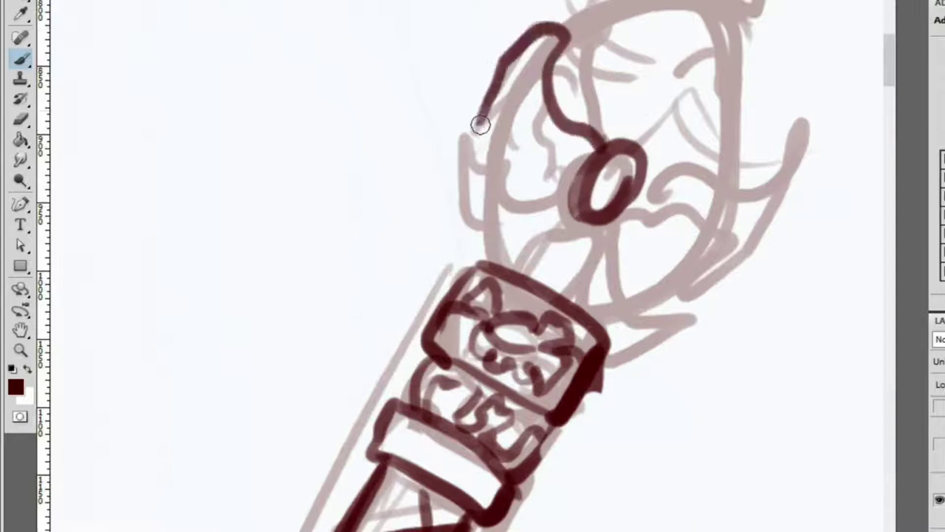
{"action": "left_click_drag", "start_coordinate": [540, 142], "coordinate": [572, 170]}
{"action": "mouse_move", "coordinate": [620, 214]}
{"action": "left_mouse_down"}
{"action": "mouse_move", "coordinate": [661, 209]}
{"action": "mouse_move", "coordinate": [676, 292]}
{"action": "mouse_move", "coordinate": [765, 138]}
{"action": "mouse_move", "coordinate": [639, 171]}
{"action": "left_mouse_up"}
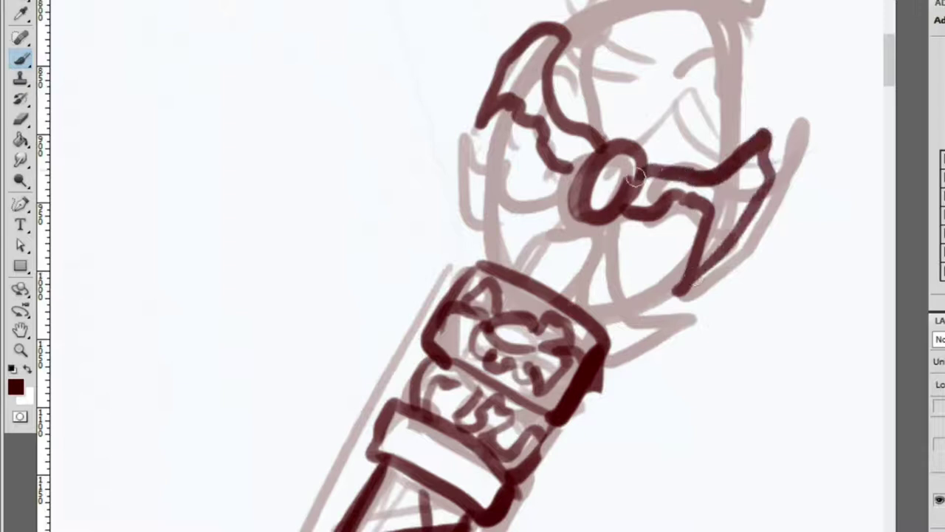
Ink the pommel's domed top, its lower leaf shapes and the curved underside meeting the ornamental band
{"action": "left_click_drag", "start_coordinate": [591, 26], "coordinate": [728, 144]}
{"action": "key", "text": "ctrl+z"}
{"action": "mouse_move", "coordinate": [565, 59]}
{"action": "left_mouse_down"}
{"action": "mouse_move", "coordinate": [629, 5]}
{"action": "mouse_move", "coordinate": [728, 144]}
{"action": "left_mouse_up"}
{"action": "left_click_drag", "start_coordinate": [492, 188], "coordinate": [471, 236]}
{"action": "left_click_drag", "start_coordinate": [530, 258], "coordinate": [578, 215]}
{"action": "mouse_move", "coordinate": [493, 170]}
{"action": "left_mouse_down"}
{"action": "mouse_move", "coordinate": [565, 194]}
{"action": "mouse_move", "coordinate": [600, 294]}
{"action": "left_mouse_up"}
{"action": "mouse_move", "coordinate": [628, 241]}
{"action": "left_mouse_down"}
{"action": "mouse_move", "coordinate": [641, 269]}
{"action": "mouse_move", "coordinate": [598, 324]}
{"action": "left_mouse_up"}
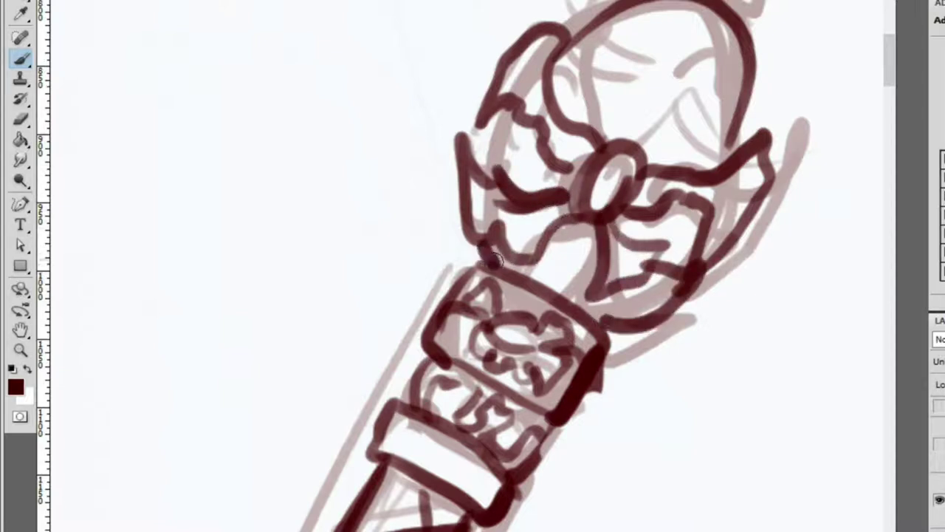
Ink the pommel's rim between the leaf shapes and clean up the far side of its dome
{"action": "left_click_drag", "start_coordinate": [506, 181], "coordinate": [517, 107]}
{"action": "mouse_move", "coordinate": [720, 159]}
{"action": "left_mouse_down"}
{"action": "mouse_move", "coordinate": [747, 29]}
{"action": "mouse_move", "coordinate": [728, 156]}
{"action": "left_mouse_up"}
{"action": "key", "text": "e"}
{"action": "left_click_drag", "start_coordinate": [735, 37], "coordinate": [727, 126]}
Ink the curling ornament lines inside the pommel's dome
{"action": "key", "text": "b"}
{"action": "mouse_move", "coordinate": [598, 22]}
{"action": "left_mouse_down"}
{"action": "mouse_move", "coordinate": [636, 53]}
{"action": "mouse_move", "coordinate": [672, 41]}
{"action": "mouse_move", "coordinate": [589, 80]}
{"action": "left_mouse_up"}
{"action": "left_click_drag", "start_coordinate": [676, 98], "coordinate": [668, 137]}
{"action": "mouse_move", "coordinate": [668, 118]}
{"action": "left_mouse_down"}
{"action": "mouse_move", "coordinate": [690, 47]}
{"action": "mouse_move", "coordinate": [724, 130]}
{"action": "left_mouse_up"}
{"action": "mouse_move", "coordinate": [698, 122]}
{"action": "left_mouse_down"}
{"action": "mouse_move", "coordinate": [688, 129]}
{"action": "mouse_move", "coordinate": [692, 145]}
{"action": "left_mouse_up"}
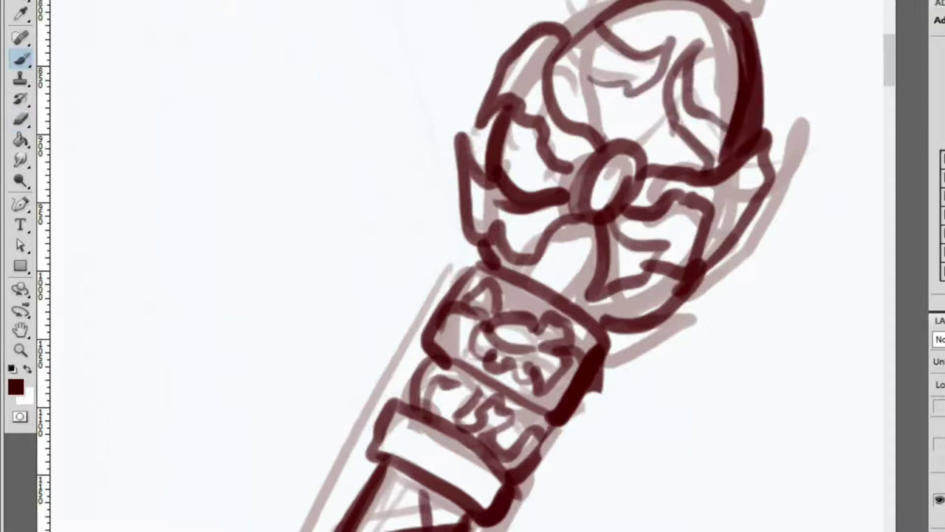
Ink the lower edge of the collar between the pommel's dome and its spike, and trim the stray ink
{"action": "scroll", "coordinate": [658, 52], "scroll_direction": "up", "scroll_amount": 4}
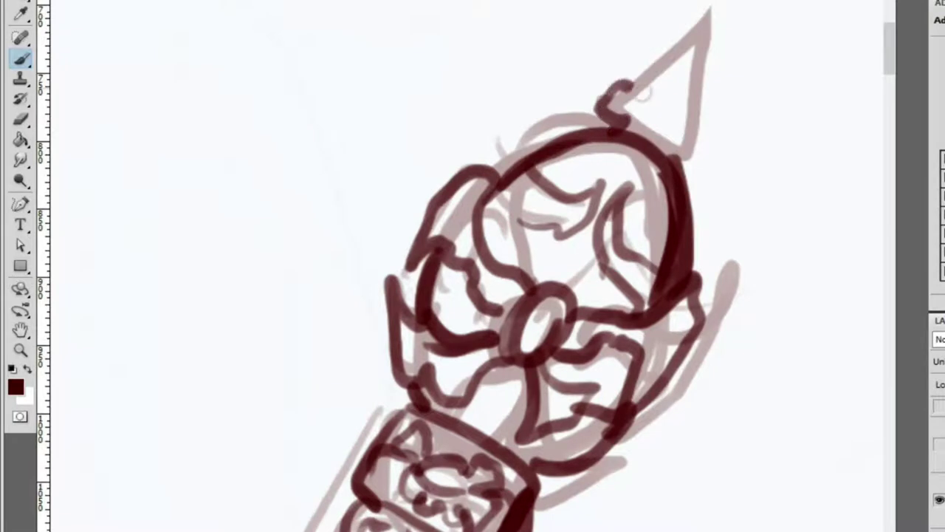
{"action": "left_click_drag", "start_coordinate": [620, 84], "coordinate": [675, 164]}
{"action": "mouse_move", "coordinate": [624, 117]}
{"action": "left_mouse_down"}
{"action": "mouse_move", "coordinate": [709, 155]}
{"action": "mouse_move", "coordinate": [691, 175]}
{"action": "left_mouse_up"}
{"action": "key", "text": "e"}
{"action": "left_click_drag", "start_coordinate": [671, 120], "coordinate": [679, 131]}
{"action": "key", "text": "b"}
Ink the two long sides of the pointed spike on top of the pommel
{"action": "left_click_drag", "start_coordinate": [637, 87], "coordinate": [735, 26]}
{"action": "left_click_drag", "start_coordinate": [737, 23], "coordinate": [690, 140]}
{"action": "key", "text": "ctrl+z"}
{"action": "key", "text": "ctrl+r"}
{"action": "left_click_drag", "start_coordinate": [637, 85], "coordinate": [727, 6]}
{"action": "key", "text": "ctrl+alt+z"}
{"action": "key", "text": "ctrl+alt+z"}
Ink the collar's upper curve at the base of the pommel spike and refine the spike's edges and tip
{"action": "mouse_move", "coordinate": [624, 92]}
{"action": "left_mouse_down"}
{"action": "mouse_move", "coordinate": [727, 6]}
{"action": "mouse_move", "coordinate": [706, 112]}
{"action": "left_mouse_up"}
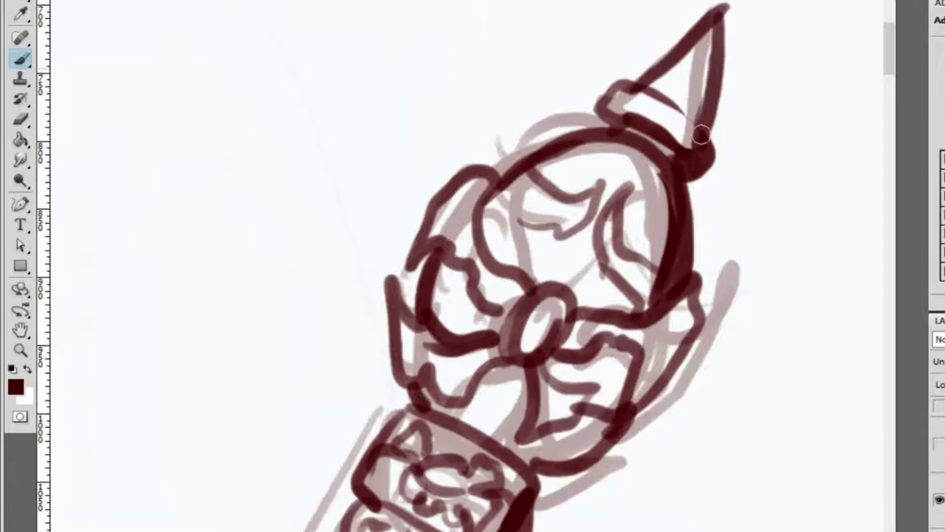
{"action": "left_click_drag", "start_coordinate": [689, 144], "coordinate": [728, 6]}
{"action": "key", "text": "e"}
{"action": "left_click_drag", "start_coordinate": [687, 30], "coordinate": [720, 7]}
{"action": "key", "text": "b"}
{"action": "left_click_drag", "start_coordinate": [613, 92], "coordinate": [720, 9]}
Ink the short connecting line between the rider's shoulder and the sword's crossguard
{"action": "key", "text": "z"}
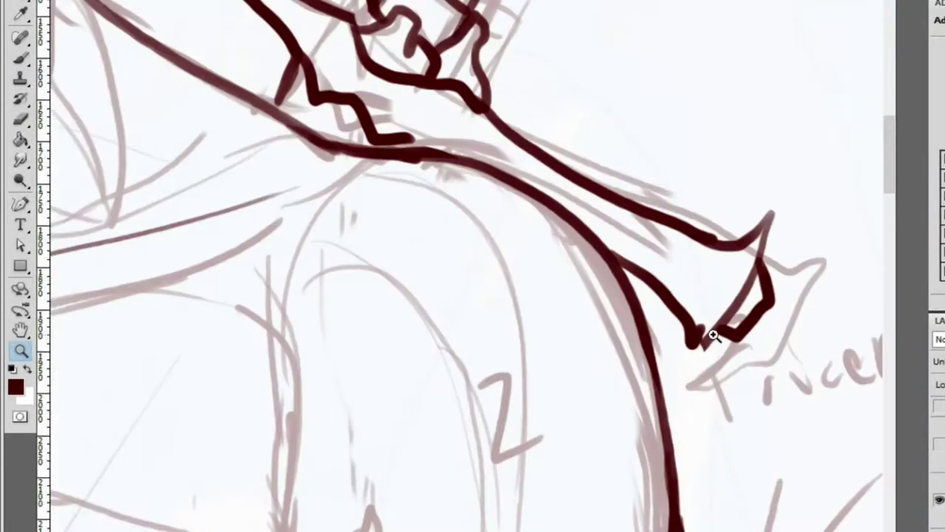
{"action": "key", "text": "b"}
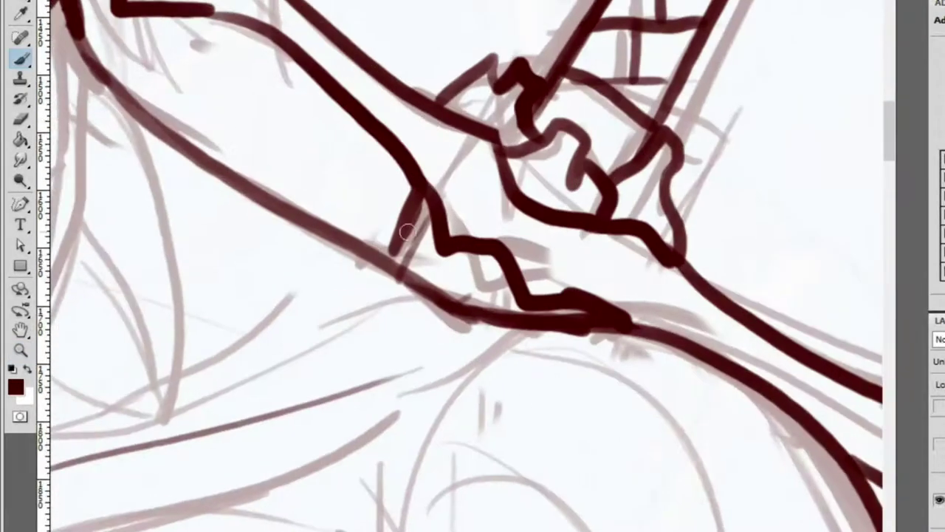
{"action": "left_click_drag", "start_coordinate": [373, 259], "coordinate": [421, 193]}
{"action": "key", "text": "z"}
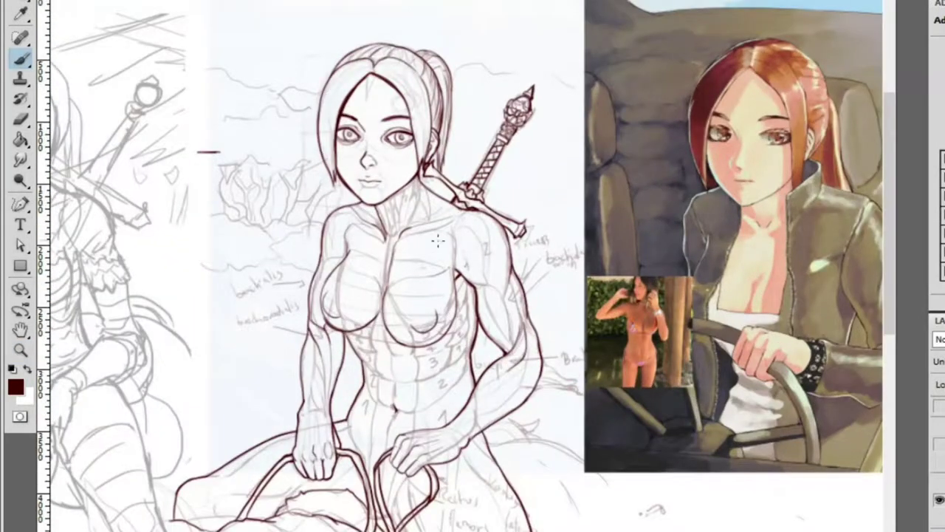
Ink the torso's midline below the chest and clean up the stroke above the navel
{"action": "key", "text": "z"}
{"action": "left_click", "coordinate": [469, 363]}
{"action": "left_click", "coordinate": [469, 362]}
{"action": "key", "text": "b"}
{"action": "left_click_drag", "start_coordinate": [382, 37], "coordinate": [465, 258]}
{"action": "key", "text": "z"}
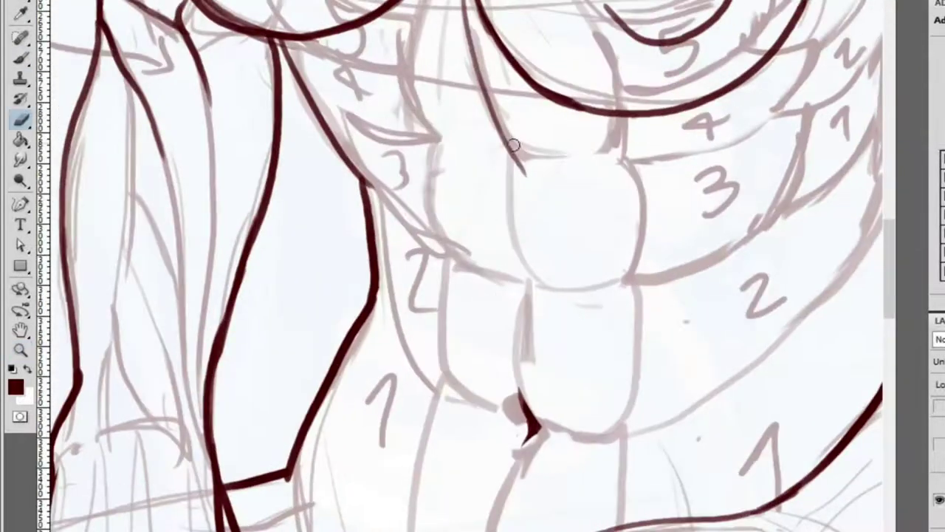
{"action": "key", "text": "b"}
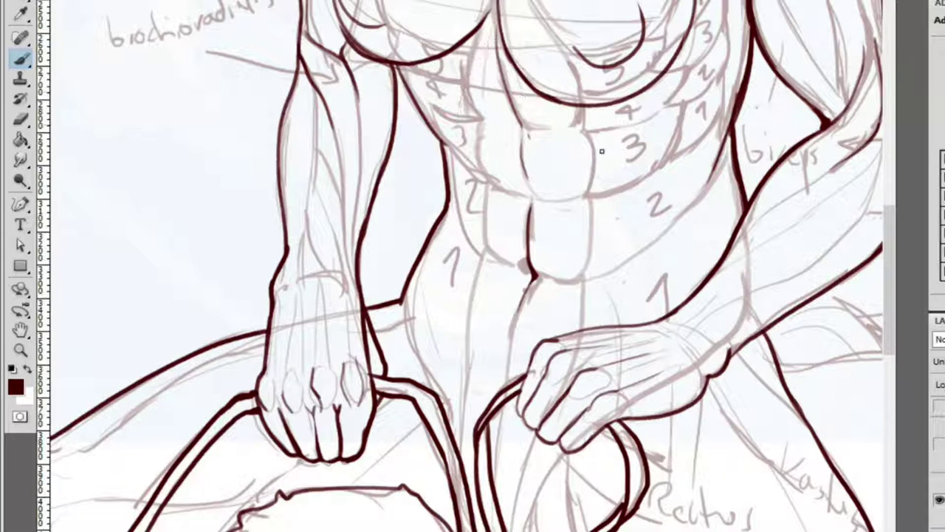
{"action": "scroll", "coordinate": [549, 122], "scroll_direction": "down", "scroll_amount": 6}
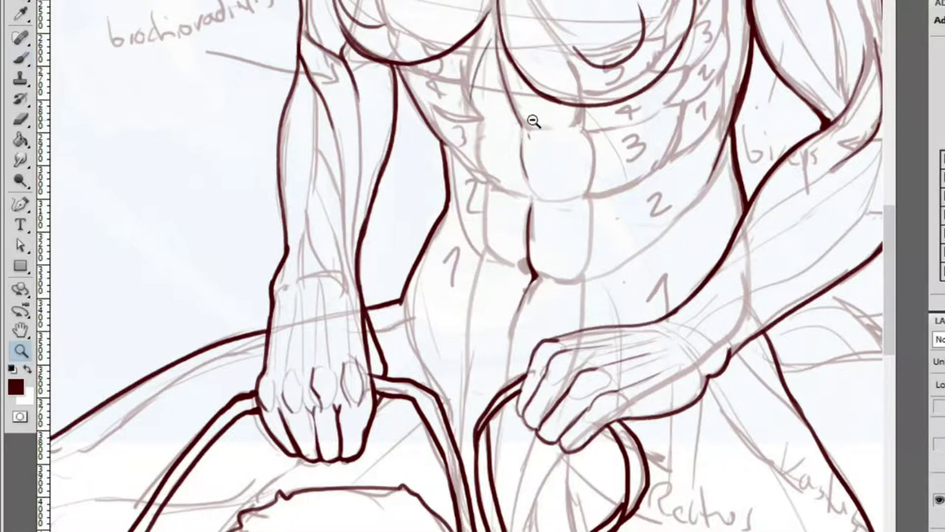
{"action": "scroll", "coordinate": [507, 154], "scroll_direction": "up", "scroll_amount": 4}
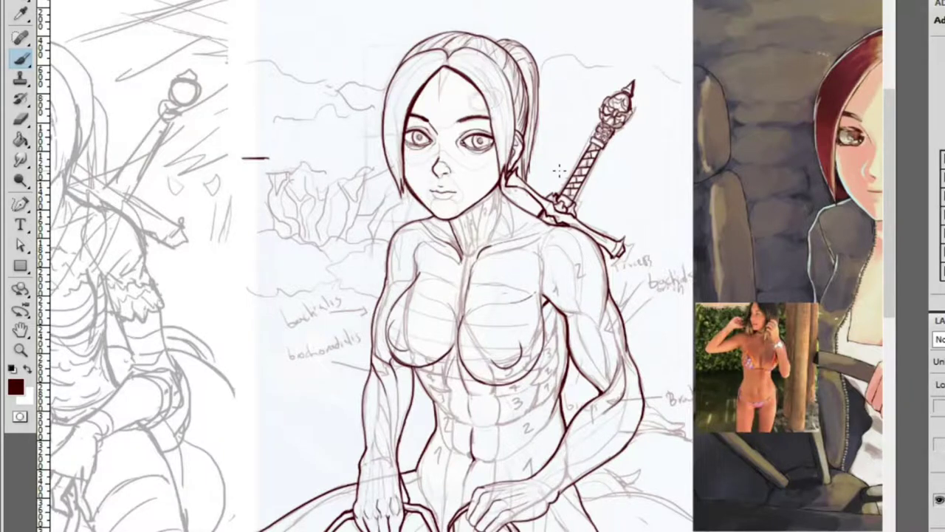
{"action": "scroll", "coordinate": [473, 266], "scroll_direction": "down", "scroll_amount": 3}
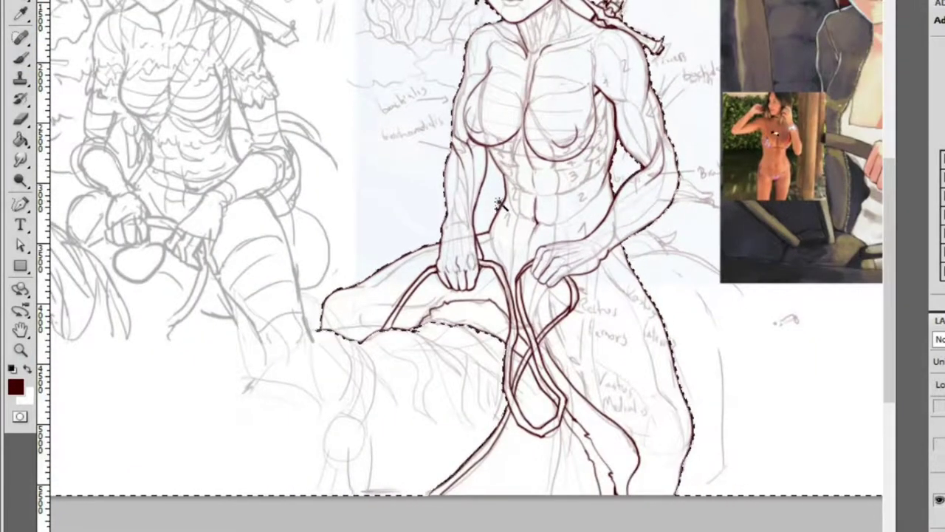
Complete the selection along the rider's outline by including the enclosed area around the reins, and check its edges
{"action": "left_click", "coordinate": [528, 373]}
{"action": "key", "text": "z"}
{"action": "scroll", "coordinate": [625, 202], "scroll_direction": "down", "scroll_amount": 5}
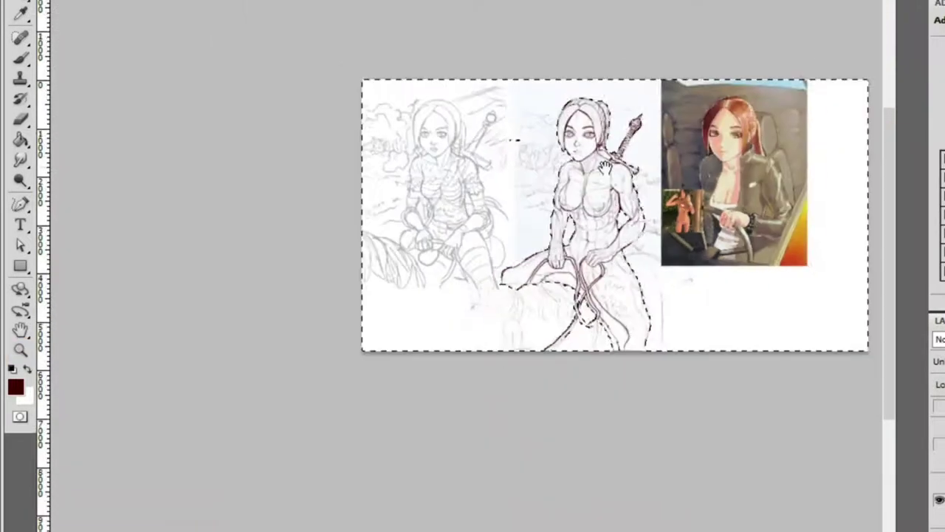
{"action": "scroll", "coordinate": [625, 202], "scroll_direction": "up", "scroll_amount": 1}
{"action": "scroll", "coordinate": [625, 202], "scroll_direction": "up", "scroll_amount": 1}
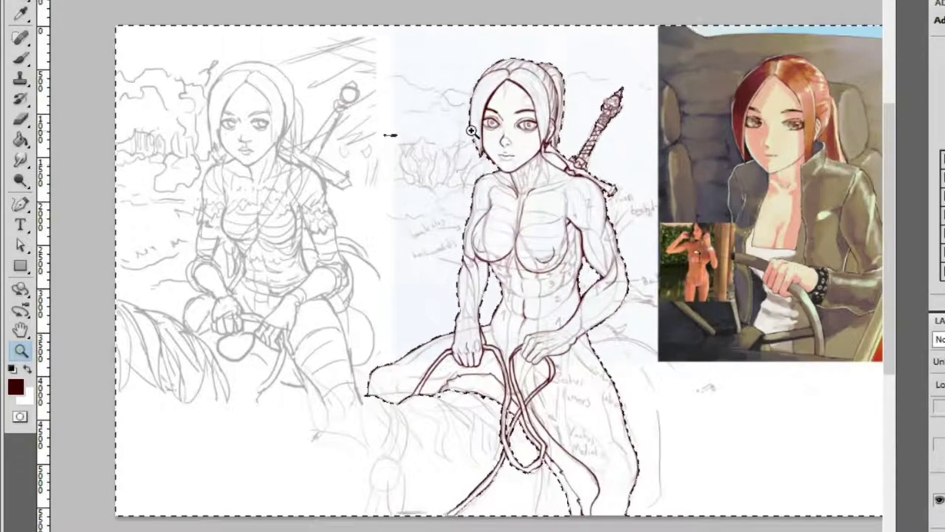
{"action": "scroll", "coordinate": [539, 113], "scroll_direction": "up", "scroll_amount": 3}
{"action": "scroll", "coordinate": [539, 113], "scroll_direction": "down", "scroll_amount": 2}
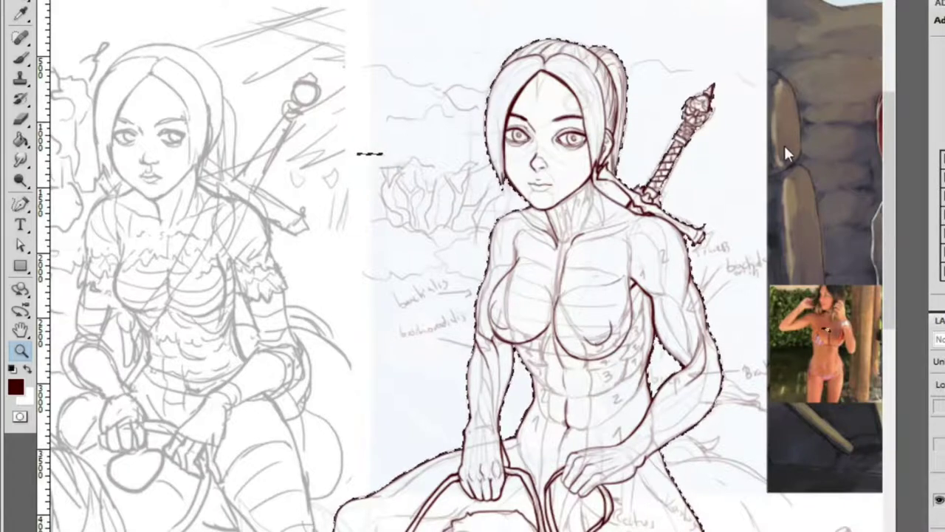
{"action": "scroll", "coordinate": [660, 47], "scroll_direction": "up", "scroll_amount": 5}
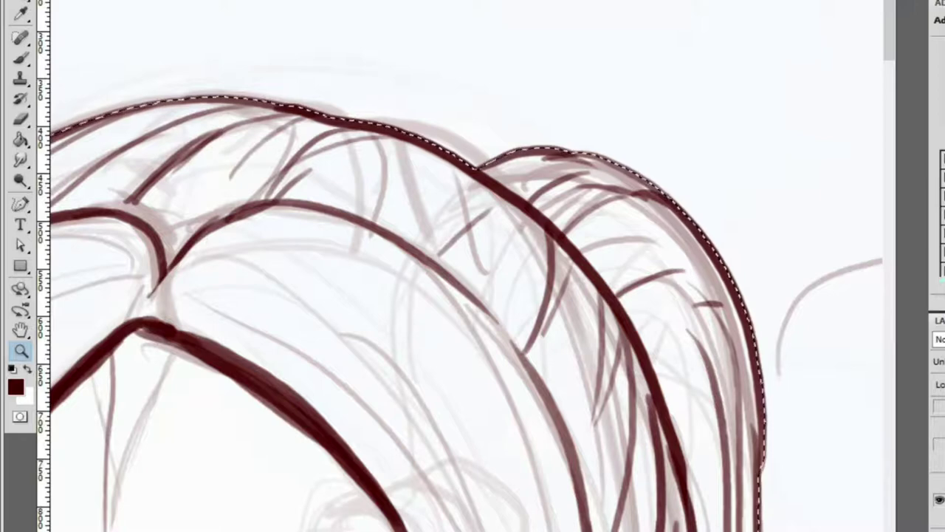
Fill the rider's silhouette with white beneath the line art
{"action": "key", "text": "g"}
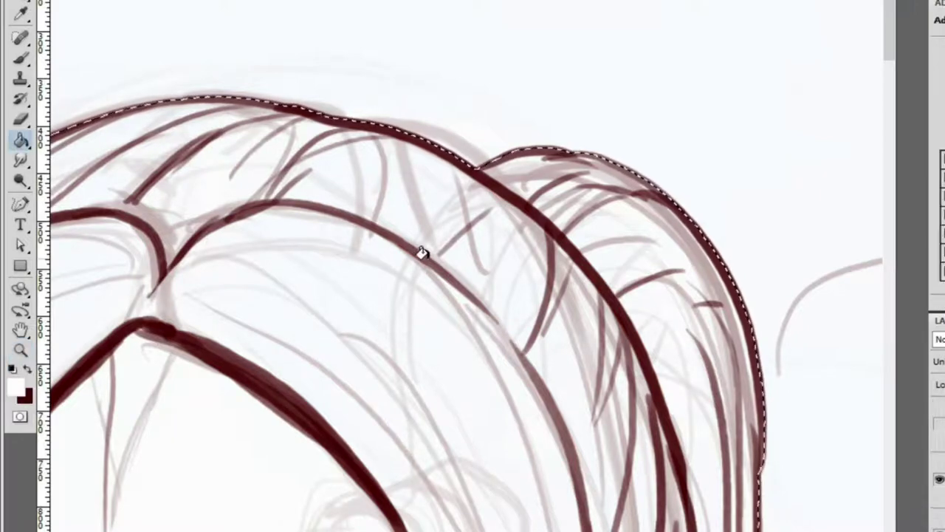
{"action": "left_click_drag", "start_coordinate": [456, 260], "coordinate": [480, 205]}
{"action": "key", "text": "z"}
{"action": "left_click_drag", "start_coordinate": [563, 209], "coordinate": [450, 214]}
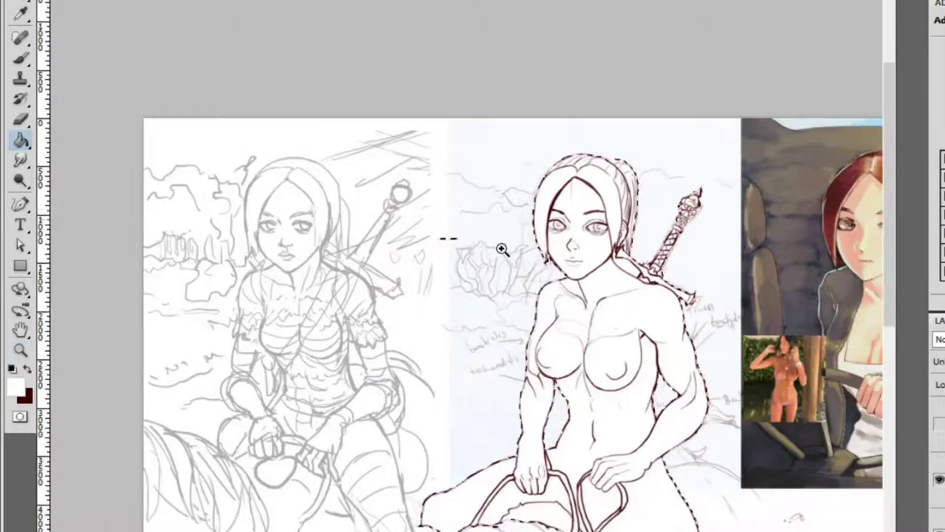
{"action": "left_click", "coordinate": [344, 105]}
{"action": "left_click", "coordinate": [530, 139]}
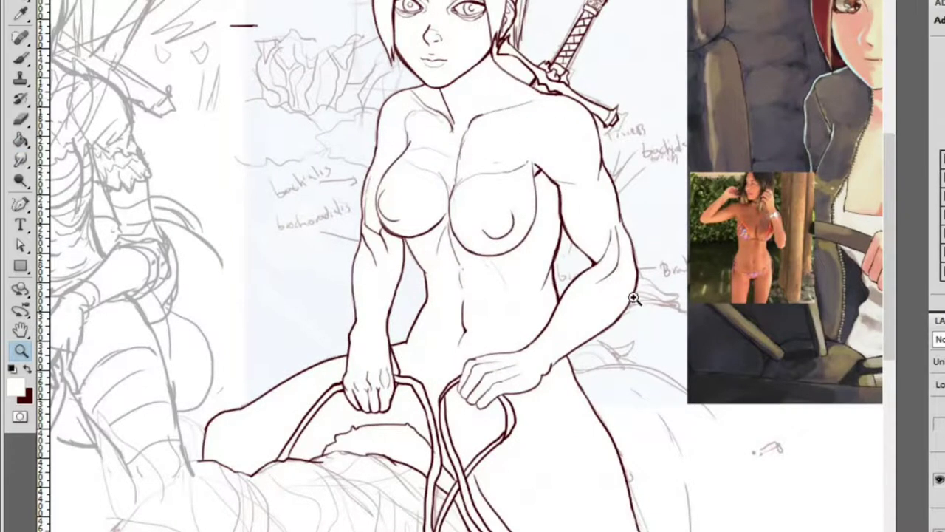
{"action": "left_click_drag", "start_coordinate": [632, 298], "coordinate": [612, 303]}
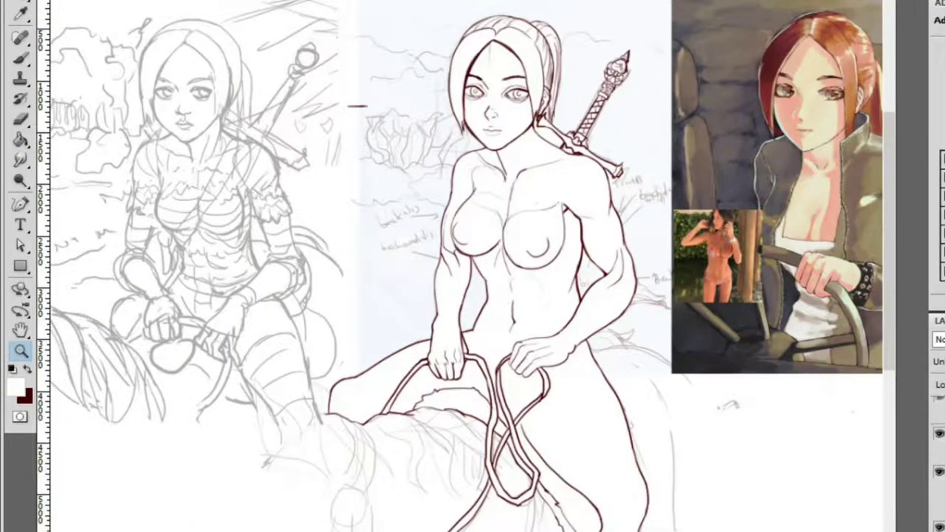
Extend the inked waist line down into the hip beside the rider's wrist
{"action": "left_click", "coordinate": [939, 493]}
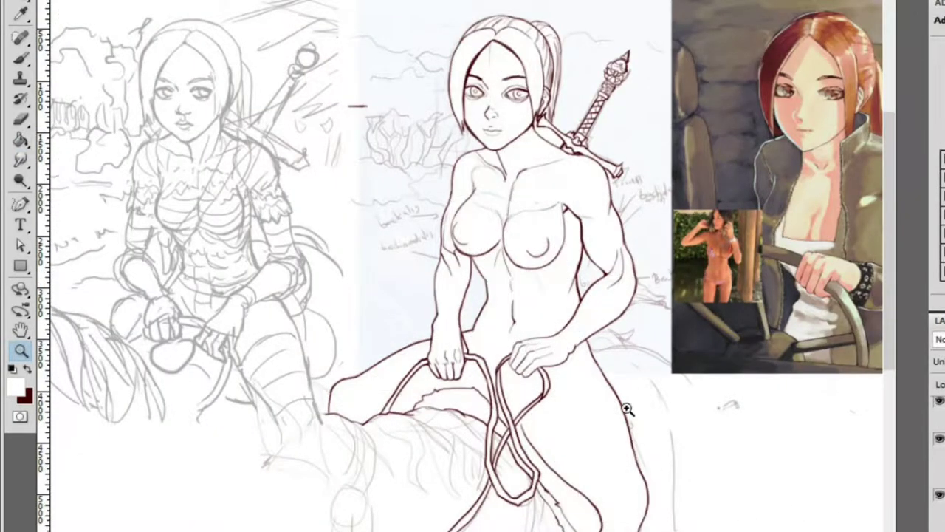
{"action": "left_click", "coordinate": [546, 390]}
{"action": "left_click", "coordinate": [448, 214]}
{"action": "key", "text": "b"}
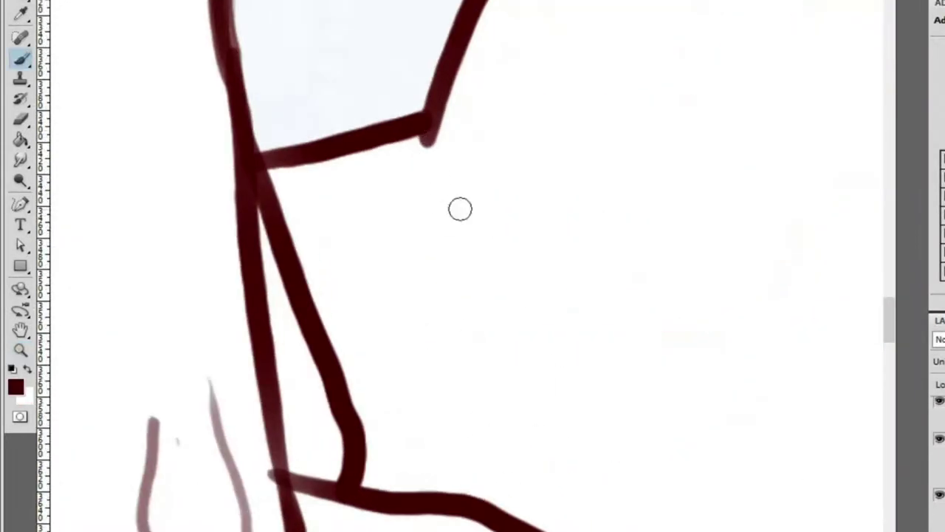
{"action": "left_click_drag", "start_coordinate": [428, 136], "coordinate": [454, 236]}
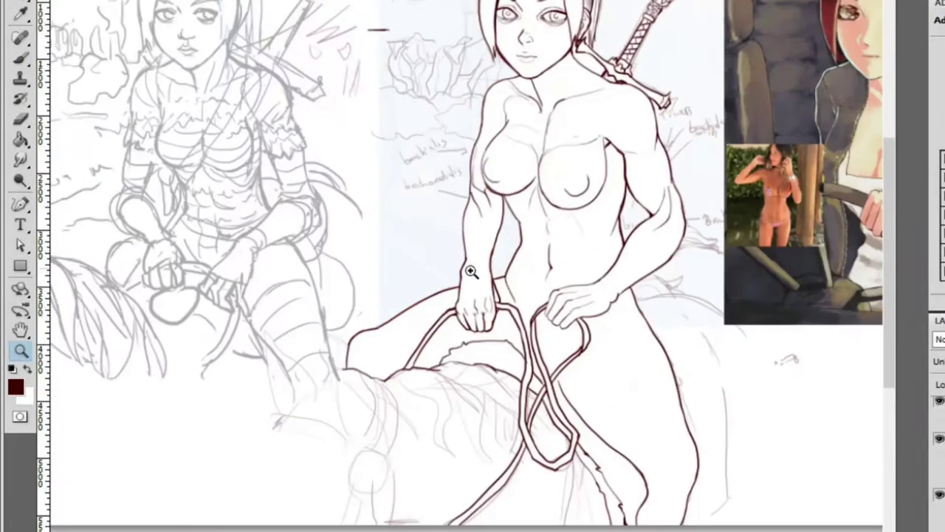
{"action": "left_click", "coordinate": [625, 386]}
Hide the white fill and ink the short saddle edge between the rein straps
{"action": "left_click", "coordinate": [935, 507]}
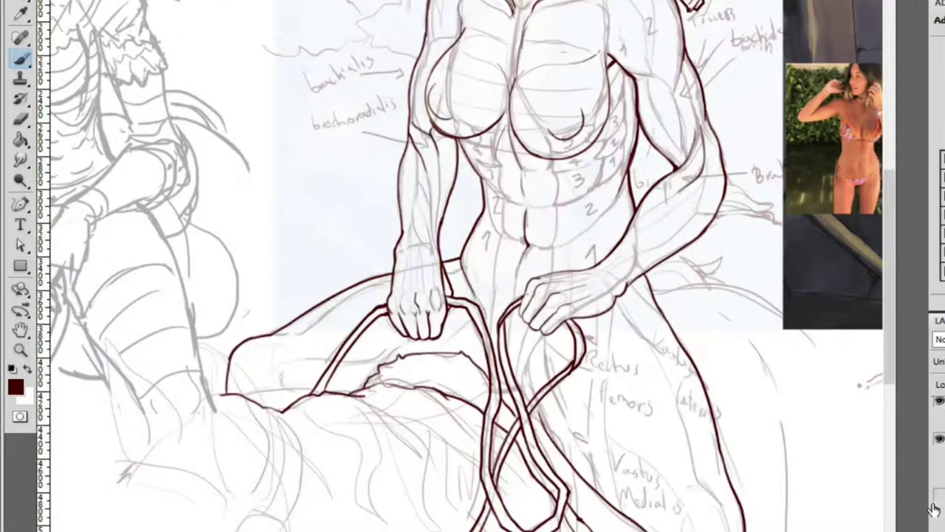
{"action": "left_click", "coordinate": [935, 505]}
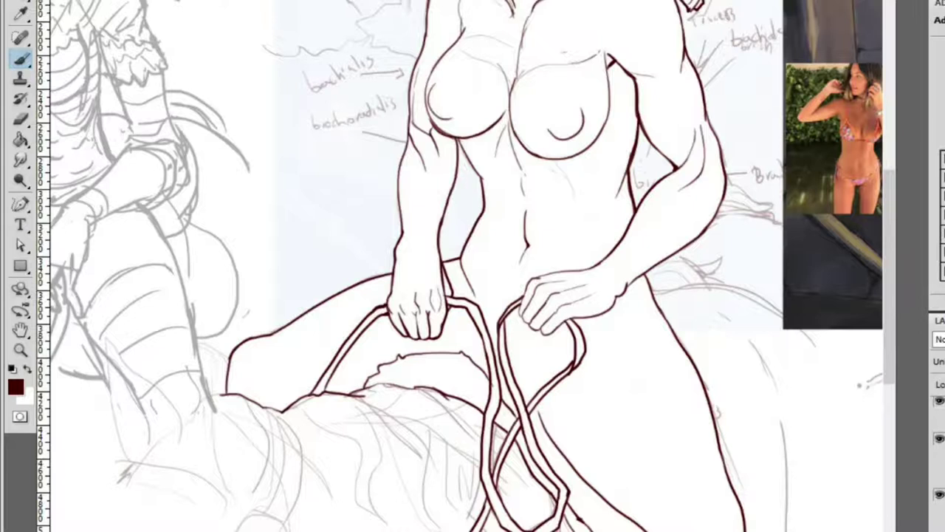
{"action": "key", "text": "z"}
{"action": "left_click", "coordinate": [556, 322]}
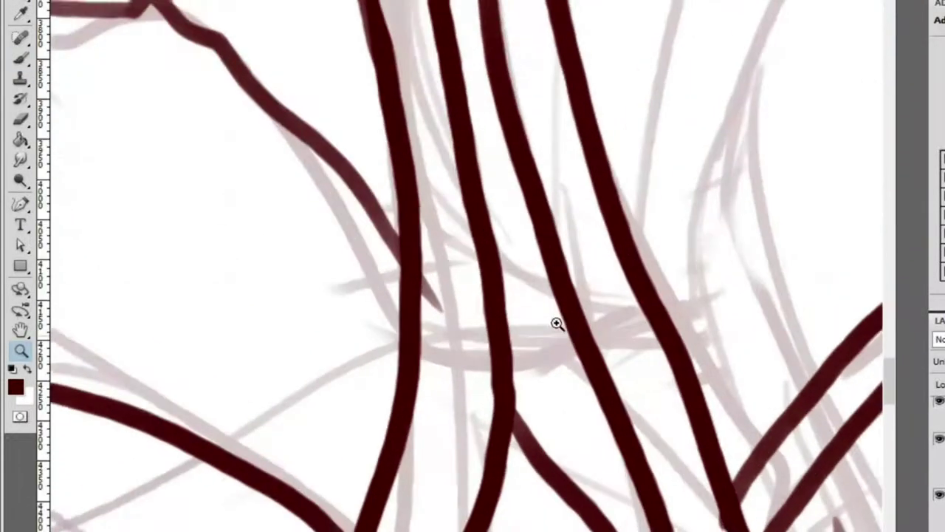
{"action": "left_click", "coordinate": [557, 323], "text": "alt"}
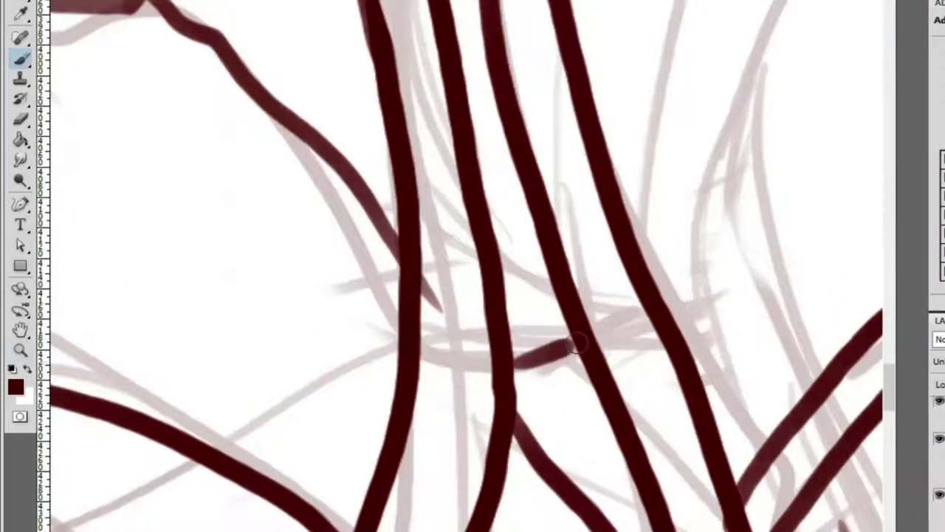
{"action": "left_click", "coordinate": [492, 239], "text": "alt"}
{"action": "left_click", "coordinate": [604, 272]}
{"action": "key", "text": "b"}
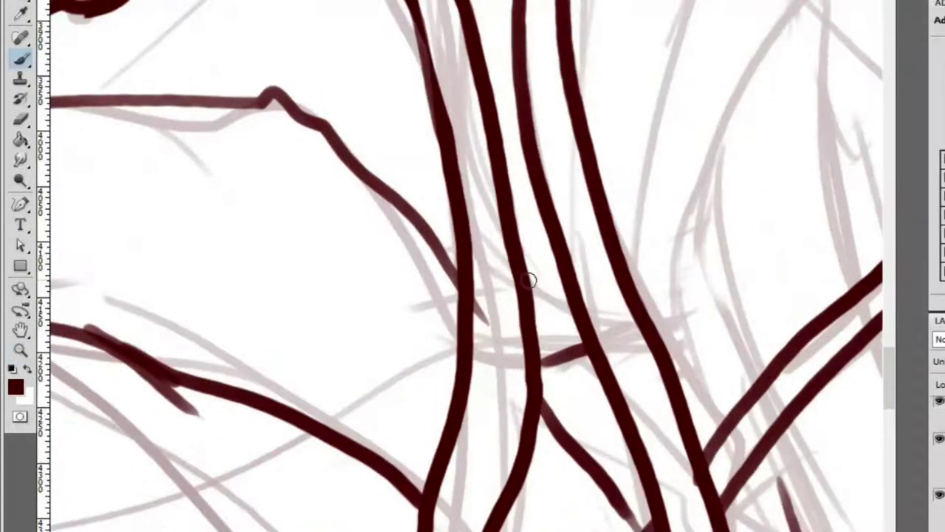
{"action": "left_click_drag", "start_coordinate": [702, 359], "coordinate": [681, 355]}
Continue the inked saddle edges across the crossing reins and erase the excess at the inner thigh line's upper end
{"action": "scroll", "coordinate": [681, 355], "scroll_direction": "down", "scroll_amount": 4}
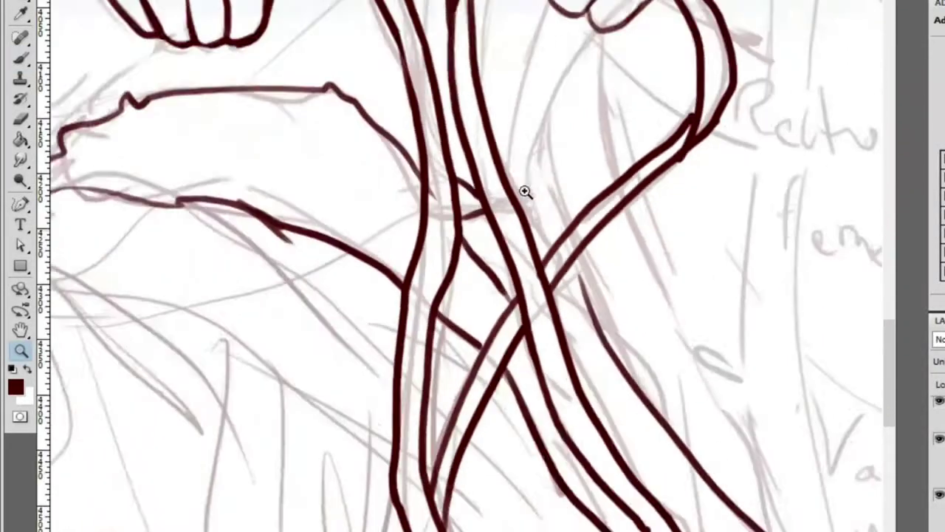
{"action": "scroll", "coordinate": [656, 243], "scroll_direction": "up", "scroll_amount": 4}
{"action": "left_click_drag", "start_coordinate": [479, 255], "coordinate": [565, 334]}
{"action": "key", "text": "e"}
{"action": "left_click_drag", "start_coordinate": [613, 366], "coordinate": [538, 192]}
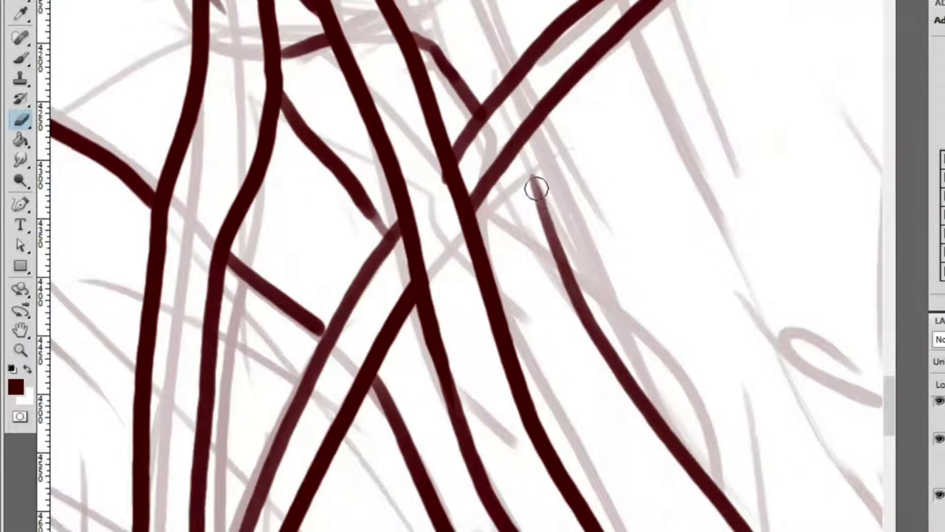
Ink the upper part of the inner thigh line so it joins the reins
{"action": "key", "text": "b"}
{"action": "left_click_drag", "start_coordinate": [490, 171], "coordinate": [590, 319]}
{"action": "scroll", "coordinate": [595, 320], "scroll_direction": "down", "scroll_amount": 2}
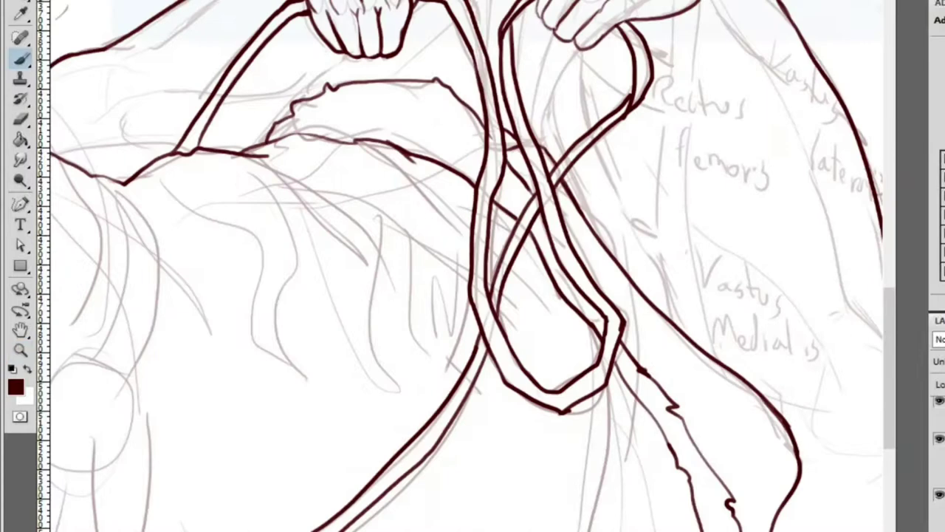
{"action": "left_click_drag", "start_coordinate": [549, 67], "coordinate": [548, 150]}
{"action": "key", "text": "z"}
{"action": "left_click_drag", "start_coordinate": [696, 138], "coordinate": [636, 124]}
{"action": "key", "text": "b"}
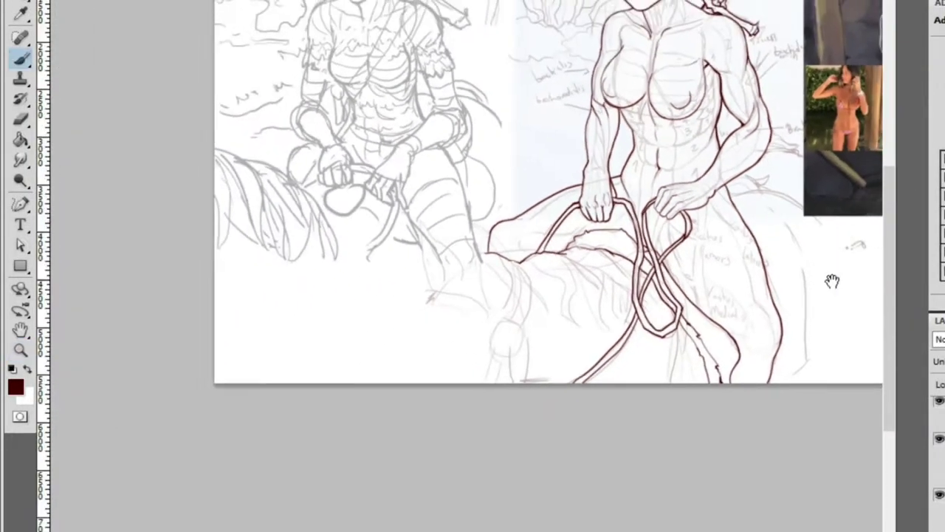
{"action": "scroll", "coordinate": [837, 270], "scroll_direction": "up", "scroll_amount": 1}
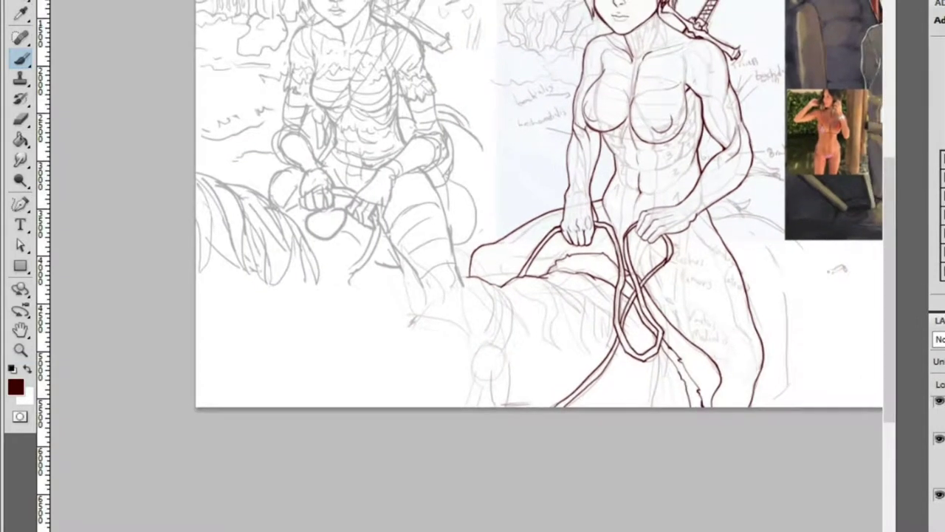
Hide the sketch and line art layers so the painted driver reference beneath is exposed
{"action": "key", "text": "ctrl+comma"}
{"action": "left_click", "coordinate": [939, 438]}
{"action": "left_click", "coordinate": [939, 439]}
{"action": "left_click", "coordinate": [940, 405]}
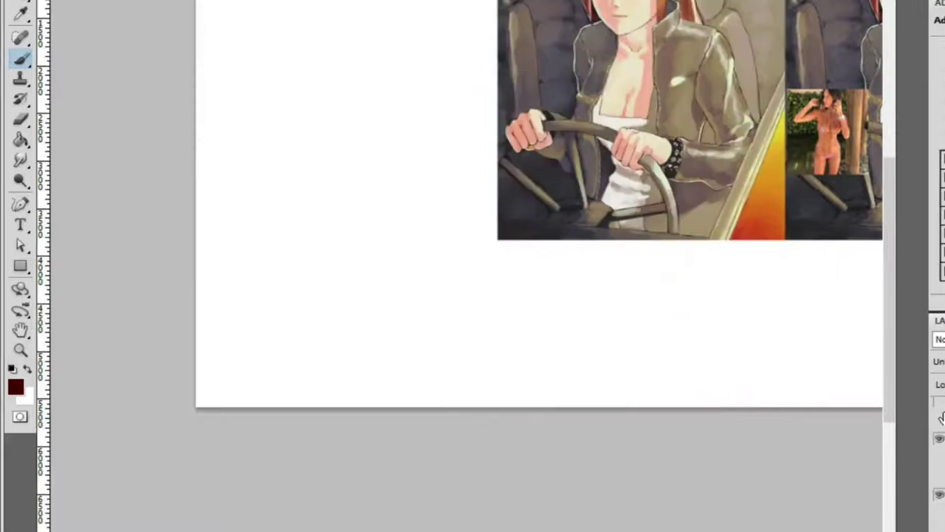
{"action": "scroll", "coordinate": [682, 313], "scroll_direction": "up", "scroll_amount": 5}
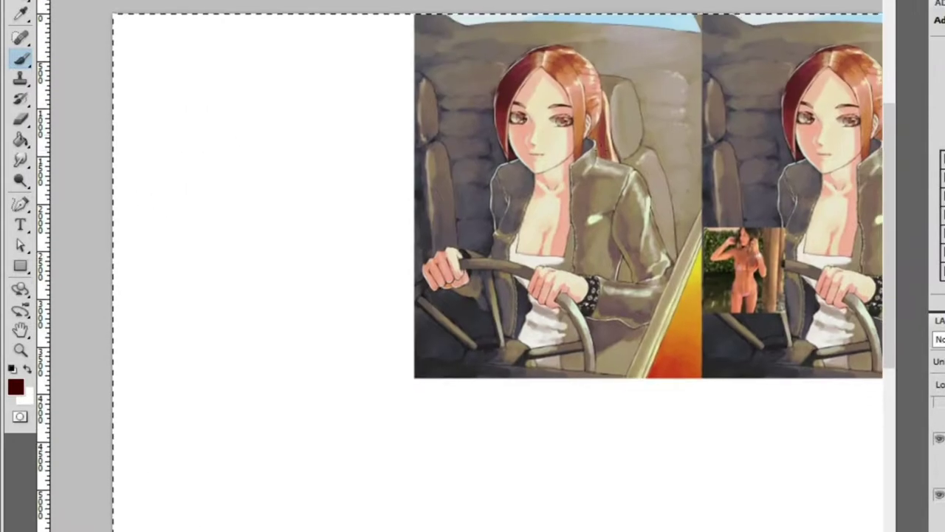
Select the painted driver reference behind the inked rider and paste a copy of it within the rider's silhouette
{"action": "key", "text": "ctrl+d"}
{"action": "left_click_drag", "start_coordinate": [408, 2], "coordinate": [701, 454]}
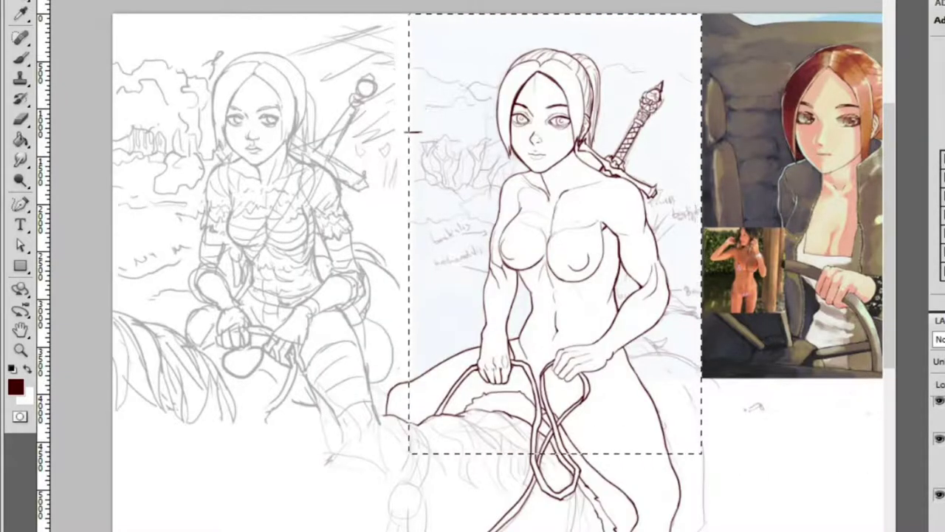
{"action": "key", "text": "ctrl+v"}
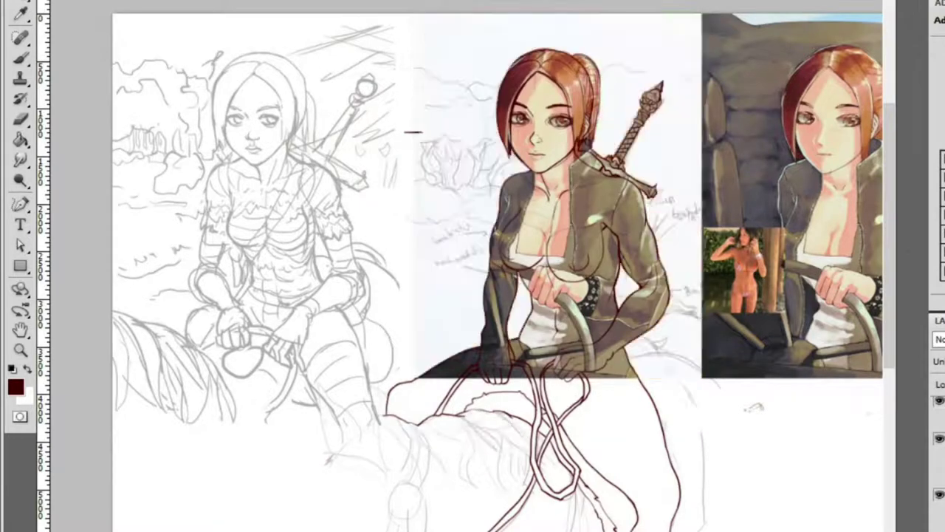
Hide the sharp painted overlay so only the softened colours remain beneath the rider's line art
{"action": "key", "text": "z"}
{"action": "left_click", "coordinate": [518, 148]}
{"action": "left_click", "coordinate": [705, 215], "text": "alt"}
{"action": "left_click", "coordinate": [705, 216], "text": "alt"}
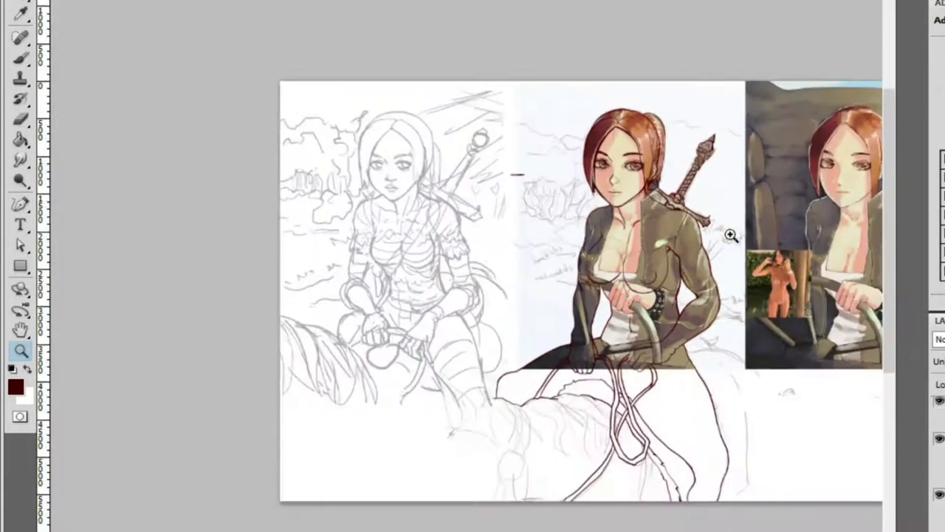
{"action": "left_click", "coordinate": [706, 216]}
{"action": "left_click", "coordinate": [940, 492]}
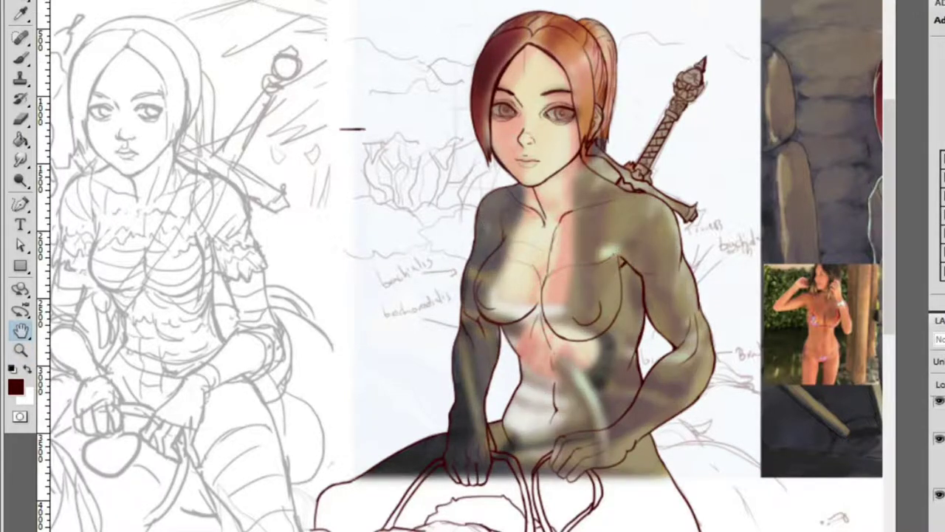
Sample the pale cream skin tone from the rider's face and paint it beneath the brightly lit eye
{"action": "key", "text": "z"}
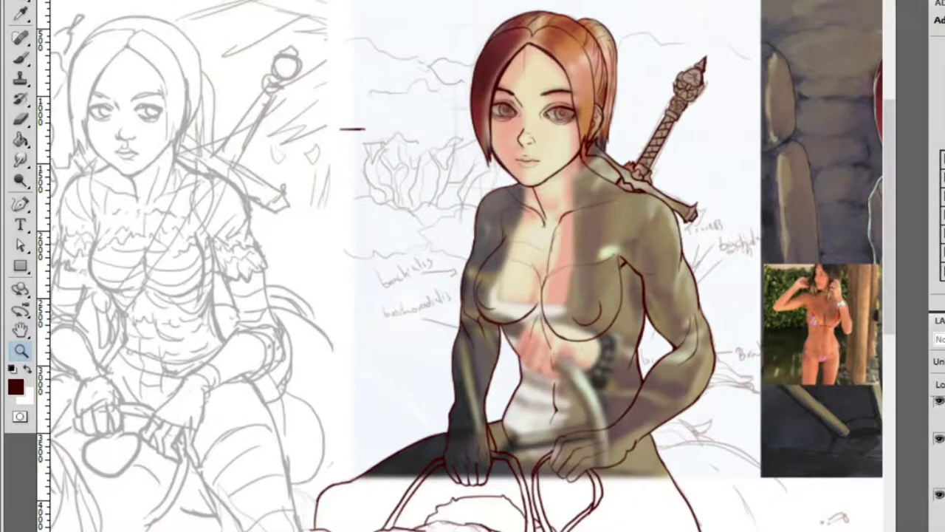
{"action": "left_click_drag", "start_coordinate": [550, 270], "coordinate": [616, 245]}
{"action": "key", "text": "ctrl+minus"}
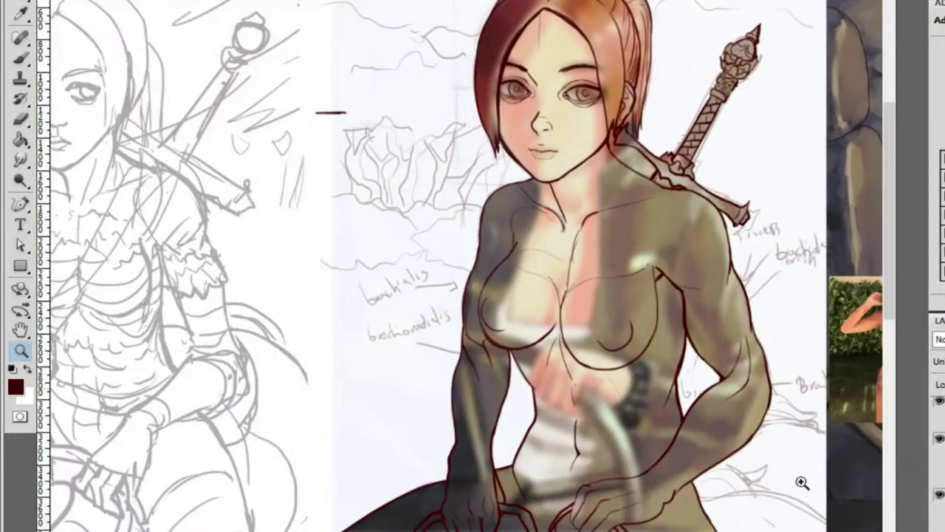
{"action": "key", "text": "ctrl+minus"}
{"action": "scroll", "coordinate": [715, 347], "scroll_direction": "down", "scroll_amount": 1}
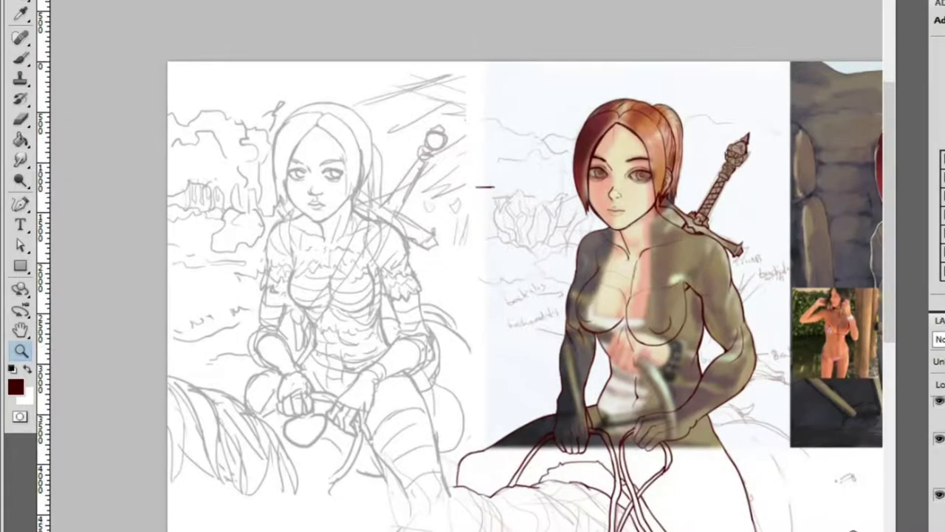
{"action": "left_click_drag", "start_coordinate": [706, 260], "coordinate": [927, 466]}
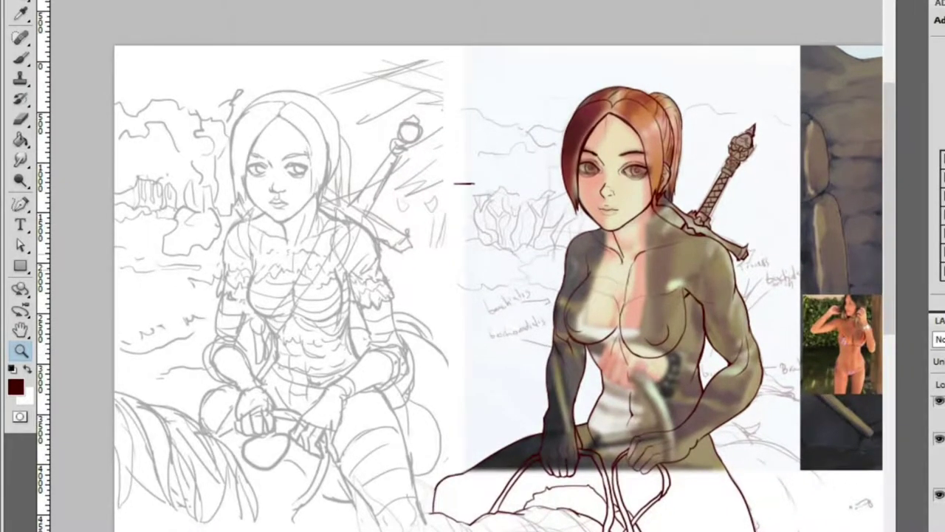
{"action": "left_click", "coordinate": [613, 169]}
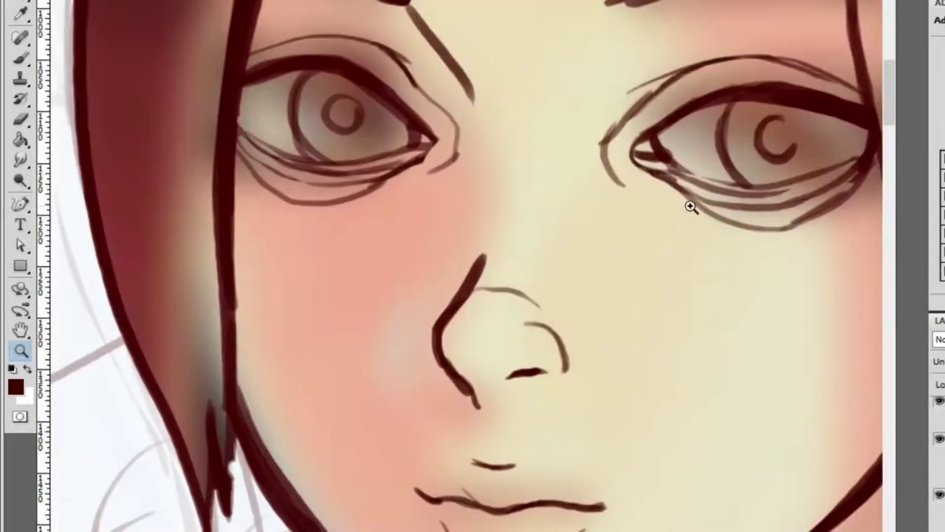
{"action": "key", "text": "b"}
{"action": "left_click", "coordinate": [632, 195], "text": "alt"}
{"action": "key", "text": "ctrl+space"}
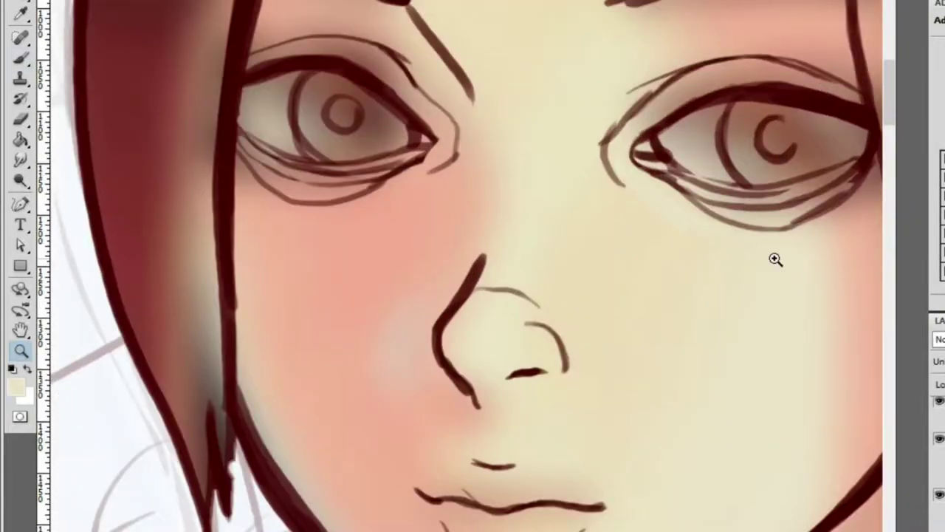
{"action": "left_click", "coordinate": [774, 259]}
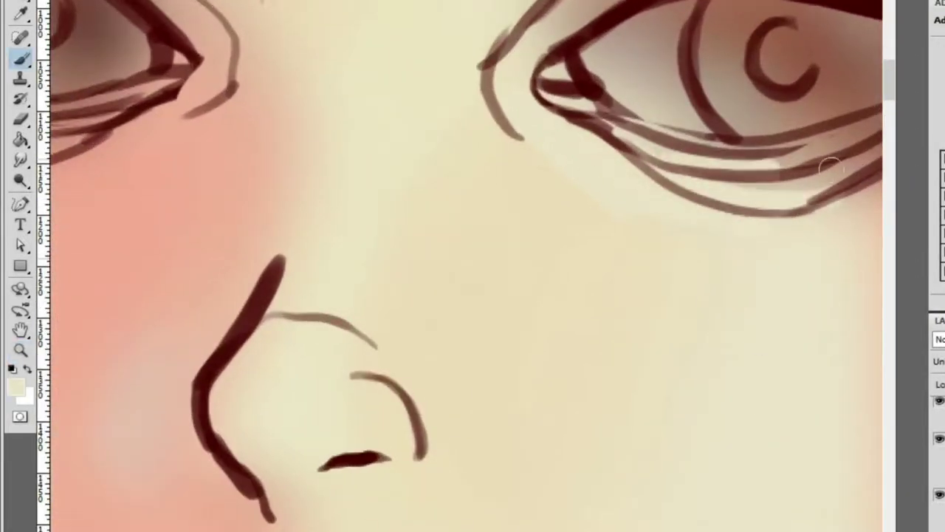
Sample the dark red hair colour and paint it along the inner hair strand on the shadowed side of the face
{"action": "left_click", "coordinate": [805, 174], "text": "ctrl+alt"}
{"action": "left_click", "coordinate": [792, 49]}
{"action": "key", "text": "b"}
{"action": "left_click", "coordinate": [539, 100], "text": "alt"}
{"action": "left_click_drag", "start_coordinate": [543, 100], "coordinate": [535, 325]}
{"action": "left_click_drag", "start_coordinate": [569, 88], "coordinate": [545, 336]}
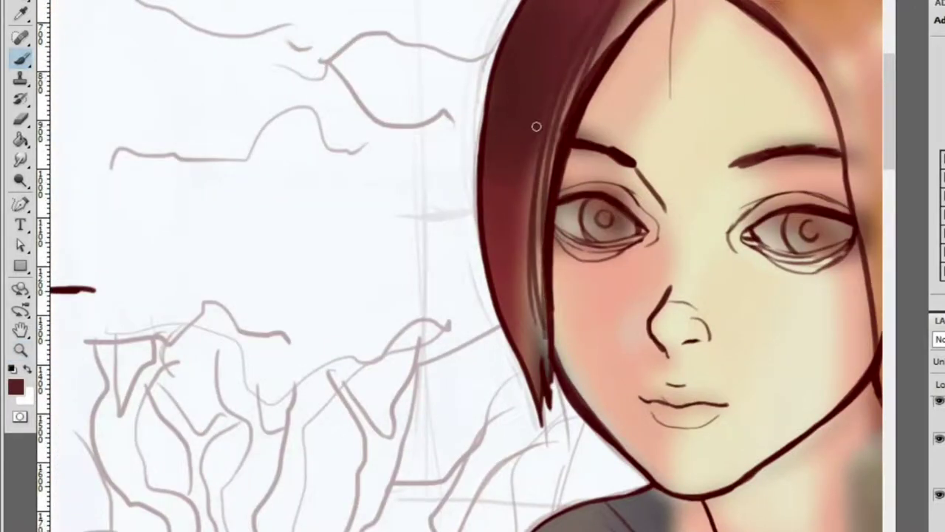
{"action": "mouse_move", "coordinate": [552, 101]}
{"action": "left_mouse_down"}
{"action": "mouse_move", "coordinate": [535, 214]}
{"action": "mouse_move", "coordinate": [529, 206]}
{"action": "mouse_move", "coordinate": [625, 6]}
{"action": "left_mouse_up"}
Sample the pink skin shadow and paint it across the underside of the rider's nose
{"action": "left_click", "coordinate": [589, 91], "text": "ctrl+alt"}
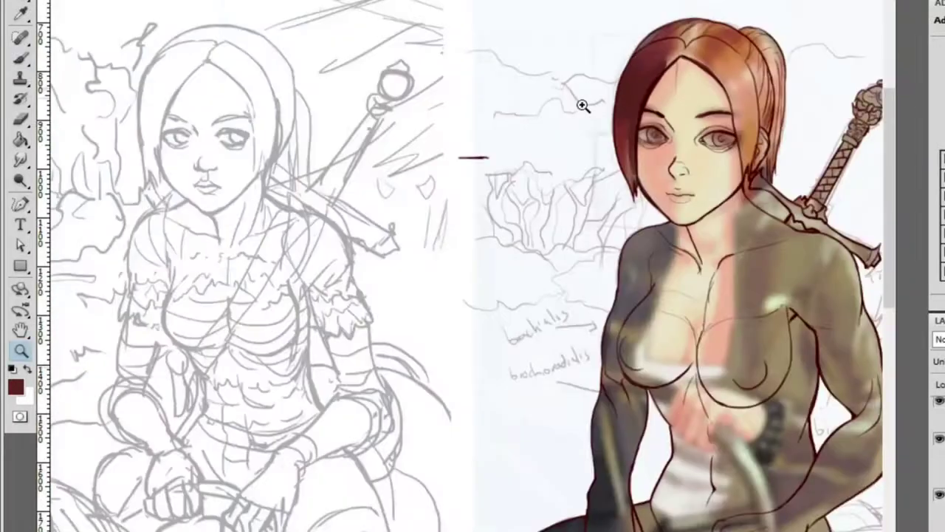
{"action": "left_click", "coordinate": [624, 148], "text": "ctrl"}
{"action": "left_click", "coordinate": [624, 148], "text": "ctrl"}
{"action": "left_click", "coordinate": [477, 116], "text": "alt"}
{"action": "mouse_move", "coordinate": [619, 133]}
{"action": "left_mouse_down"}
{"action": "mouse_move", "coordinate": [607, 235]}
{"action": "mouse_move", "coordinate": [608, 200]}
{"action": "mouse_move", "coordinate": [603, 211]}
{"action": "left_mouse_up"}
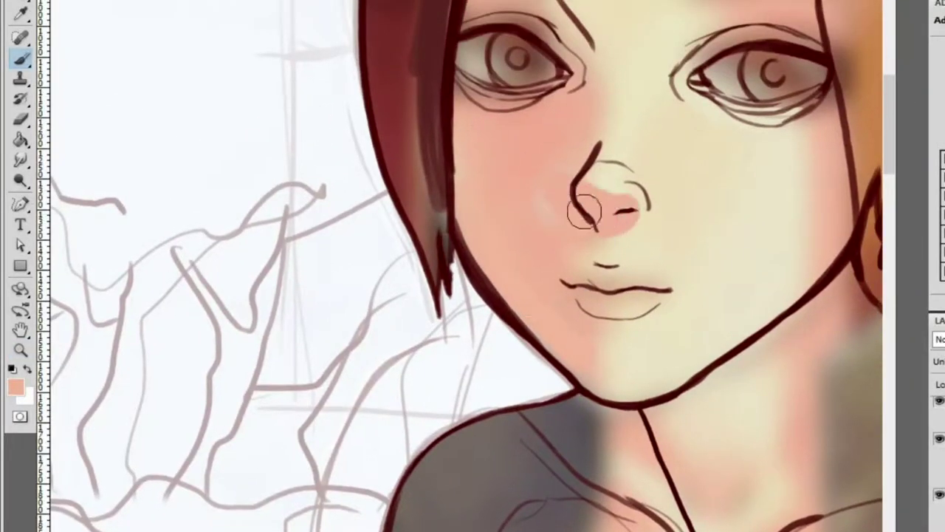
Paint the pink shadow tone across the rider's neck just below the jaw
{"action": "left_click", "coordinate": [561, 210], "text": "ctrl+alt"}
{"action": "left_click", "coordinate": [670, 270], "text": "ctrl"}
{"action": "mouse_move", "coordinate": [618, 306]}
{"action": "left_mouse_down"}
{"action": "mouse_move", "coordinate": [641, 330]}
{"action": "mouse_move", "coordinate": [722, 267]}
{"action": "mouse_move", "coordinate": [664, 306]}
{"action": "mouse_move", "coordinate": [724, 272]}
{"action": "mouse_move", "coordinate": [719, 308]}
{"action": "left_mouse_up"}
{"action": "scroll", "coordinate": [734, 185], "scroll_direction": "down", "scroll_amount": 2}
{"action": "left_click", "coordinate": [654, 133], "text": "ctrl+alt"}
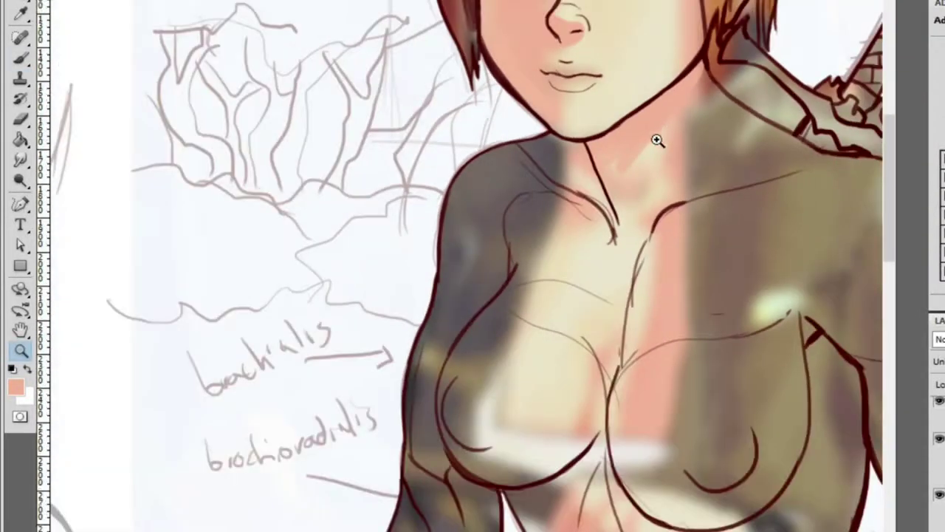
Sample the jacket's dark grey and brown tones and paint them over the collarbones and both sides of the chest
{"action": "left_click", "coordinate": [519, 180], "text": "alt"}
{"action": "mouse_move", "coordinate": [569, 166]}
{"action": "left_mouse_down"}
{"action": "mouse_move", "coordinate": [624, 225]}
{"action": "mouse_move", "coordinate": [591, 181]}
{"action": "mouse_move", "coordinate": [717, 184]}
{"action": "mouse_move", "coordinate": [654, 221]}
{"action": "left_mouse_up"}
{"action": "mouse_move", "coordinate": [539, 292]}
{"action": "left_mouse_down"}
{"action": "mouse_move", "coordinate": [502, 458]}
{"action": "mouse_move", "coordinate": [520, 459]}
{"action": "mouse_move", "coordinate": [562, 414]}
{"action": "mouse_move", "coordinate": [605, 414]}
{"action": "left_mouse_up"}
{"action": "scroll", "coordinate": [581, 243], "scroll_direction": "down", "scroll_amount": 3}
{"action": "mouse_move", "coordinate": [591, 198]}
{"action": "left_mouse_down"}
{"action": "mouse_move", "coordinate": [556, 209]}
{"action": "mouse_move", "coordinate": [541, 199]}
{"action": "mouse_move", "coordinate": [523, 238]}
{"action": "mouse_move", "coordinate": [542, 260]}
{"action": "mouse_move", "coordinate": [586, 227]}
{"action": "mouse_move", "coordinate": [587, 215]}
{"action": "mouse_move", "coordinate": [588, 234]}
{"action": "mouse_move", "coordinate": [559, 244]}
{"action": "mouse_move", "coordinate": [584, 276]}
{"action": "left_mouse_up"}
{"action": "key", "text": "z"}
{"action": "left_click", "coordinate": [631, 262], "text": "alt"}
{"action": "left_click", "coordinate": [647, 249]}
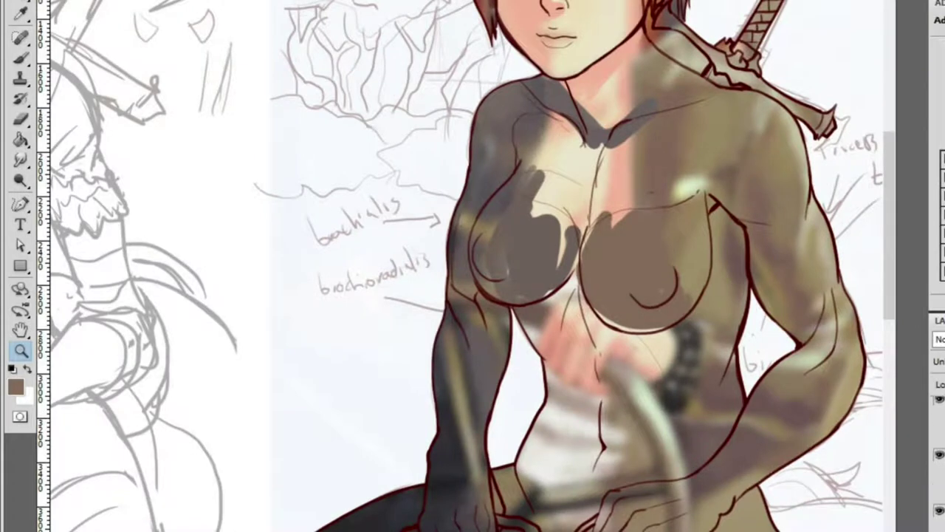
Toggle the rider's line art and colour layers to compare them with the numbered anatomy sketch underneath
{"action": "left_click", "coordinate": [939, 461]}
{"action": "left_click", "coordinate": [940, 405]}
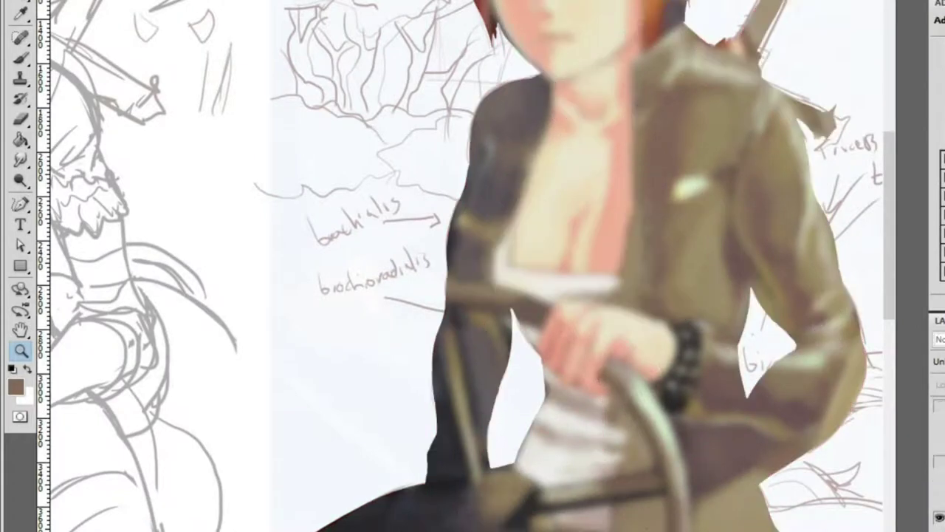
{"action": "left_click", "coordinate": [940, 478]}
{"action": "left_click", "coordinate": [939, 423]}
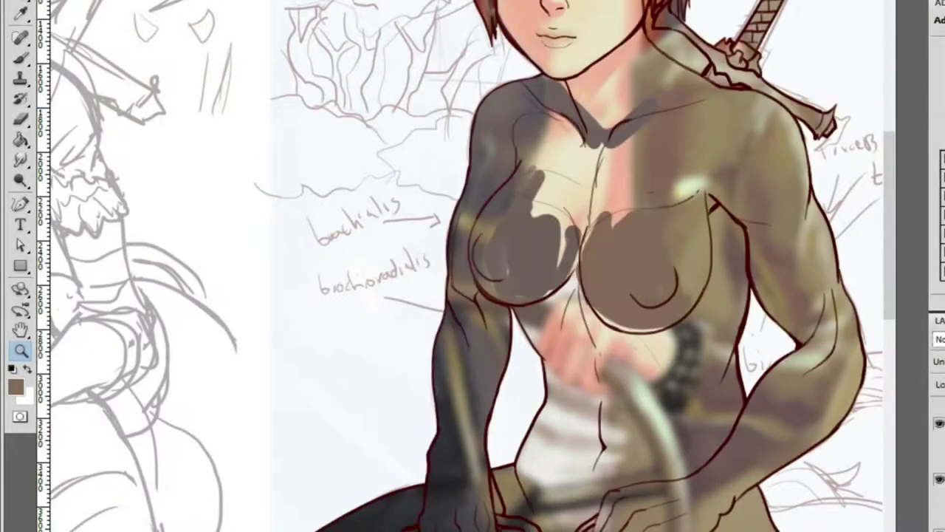
{"action": "left_click", "coordinate": [942, 443]}
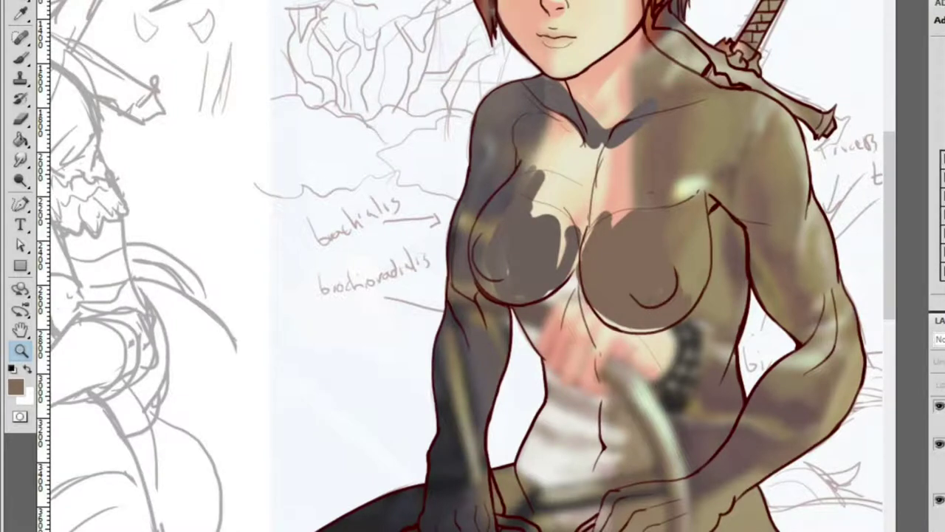
{"action": "left_click", "coordinate": [942, 438]}
{"action": "left_click", "coordinate": [938, 408]}
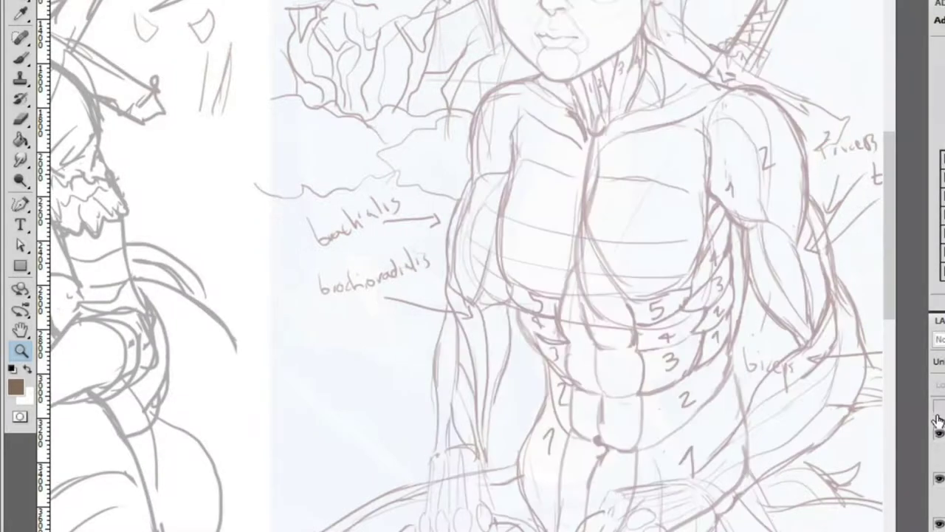
{"action": "left_click", "coordinate": [941, 452]}
{"action": "left_click", "coordinate": [940, 436]}
{"action": "scroll", "coordinate": [661, 274], "scroll_direction": "down", "scroll_amount": 3}
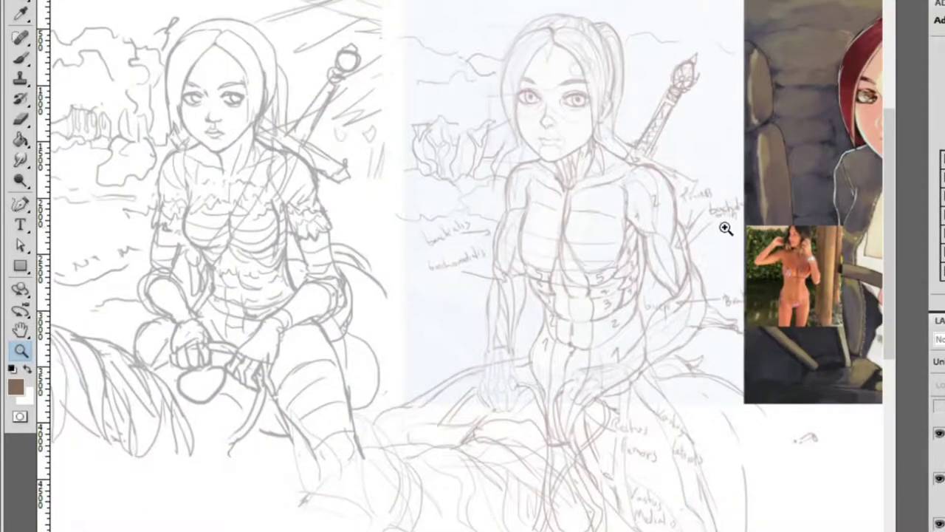
Hide the white veil layer over the sketches so their lines show at full strength, and check the neighbouring layers
{"action": "left_click", "coordinate": [938, 435]}
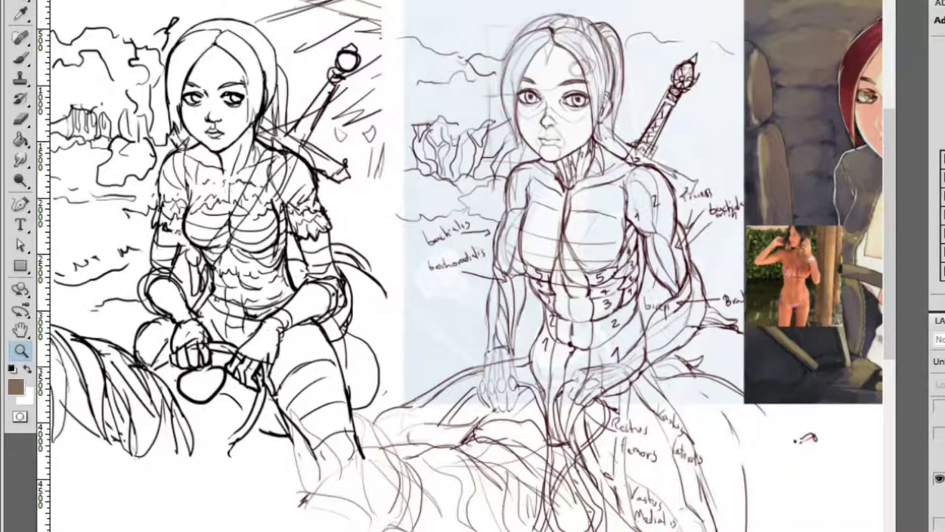
{"action": "left_click", "coordinate": [938, 474]}
{"action": "left_click", "coordinate": [938, 473]}
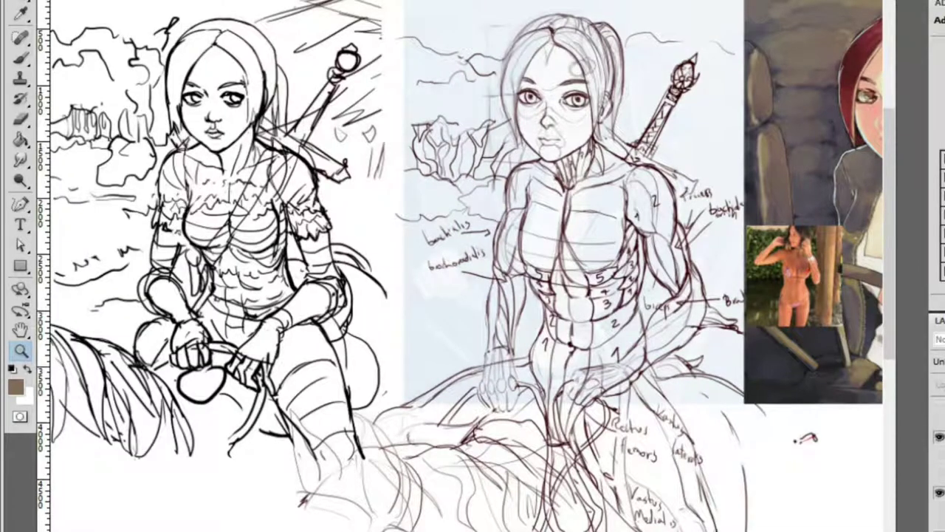
{"action": "left_click", "coordinate": [938, 515]}
{"action": "left_click", "coordinate": [939, 480]}
{"action": "left_click", "coordinate": [939, 480]}
{"action": "left_click", "coordinate": [939, 515]}
{"action": "scroll", "coordinate": [938, 473], "scroll_direction": "down", "scroll_amount": 2}
{"action": "scroll", "coordinate": [938, 443], "scroll_direction": "down", "scroll_amount": 2}
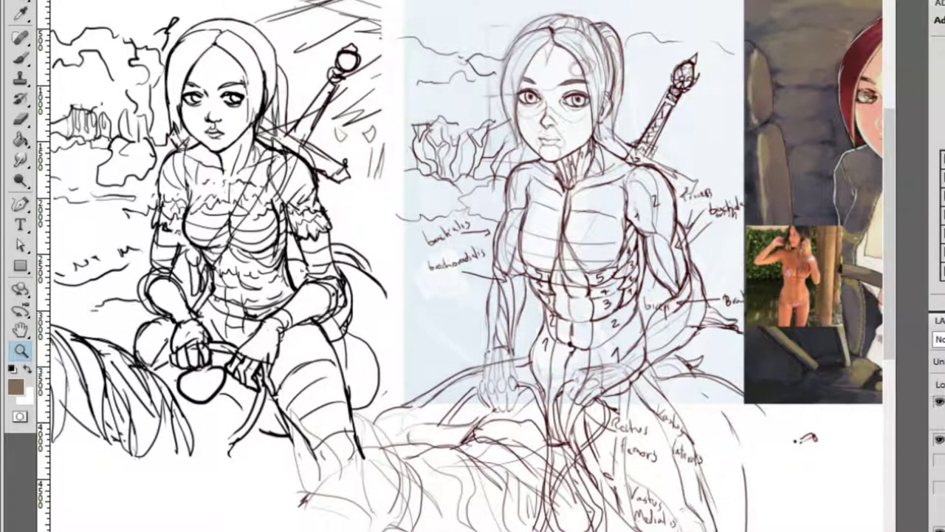
{"action": "key", "text": "d"}
{"action": "key", "text": "x"}
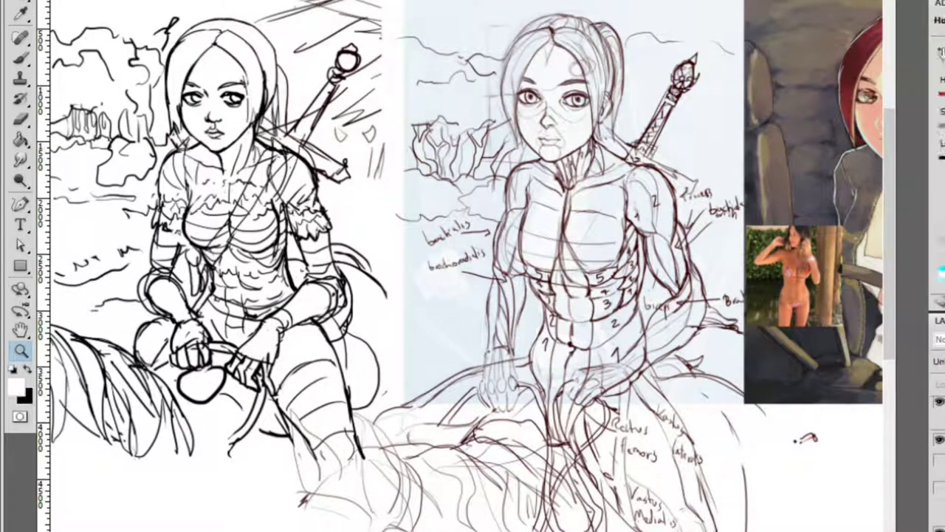
{"action": "key", "text": "d"}
{"action": "key", "text": "x"}
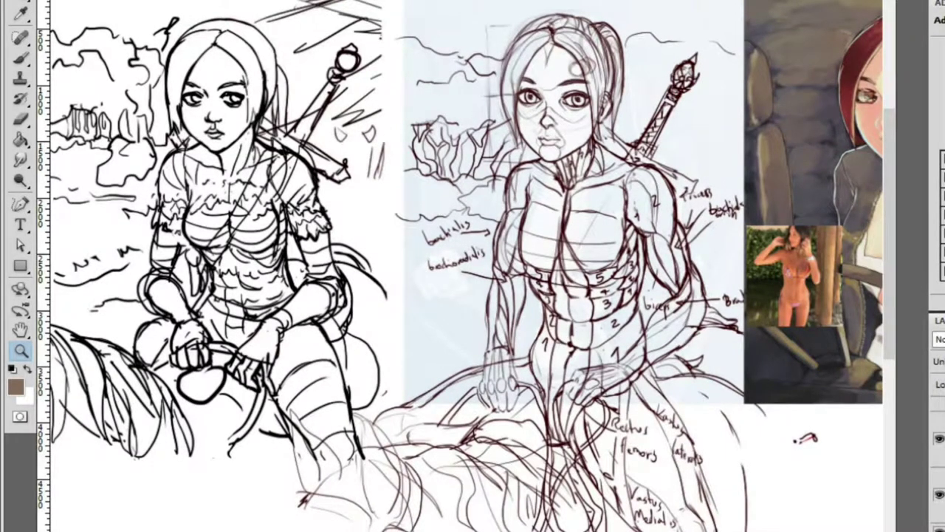
{"action": "left_click_drag", "start_coordinate": [603, 311], "coordinate": [845, 345]}
{"action": "key", "text": "m"}
{"action": "left_click_drag", "start_coordinate": [293, 9], "coordinate": [622, 489]}
{"action": "key", "text": "ctrl+d"}
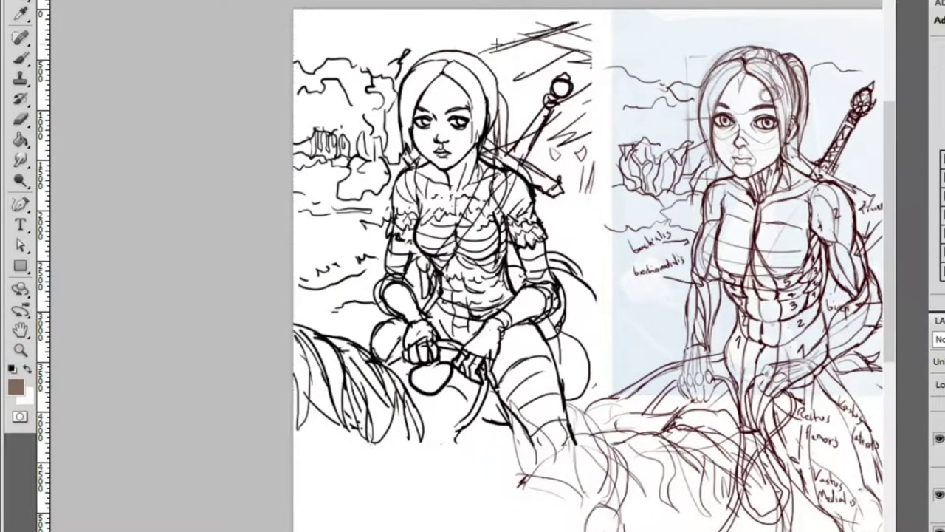
{"action": "mouse_move", "coordinate": [362, 21]}
{"action": "left_mouse_down"}
{"action": "mouse_move", "coordinate": [185, 384]}
{"action": "mouse_move", "coordinate": [464, 474]}
{"action": "mouse_move", "coordinate": [554, 443]}
{"action": "mouse_move", "coordinate": [591, 396]}
{"action": "mouse_move", "coordinate": [606, 285]}
{"action": "mouse_move", "coordinate": [604, 174]}
{"action": "mouse_move", "coordinate": [550, 11]}
{"action": "mouse_move", "coordinate": [517, 10]}
{"action": "left_mouse_up"}
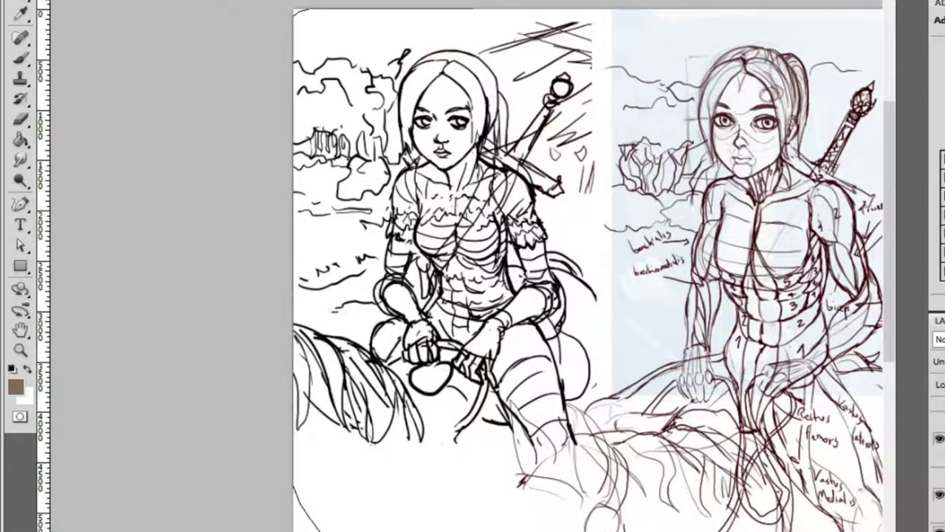
{"action": "mouse_move", "coordinate": [521, 458]}
{"action": "left_mouse_down"}
{"action": "mouse_move", "coordinate": [510, 385]}
{"action": "mouse_move", "coordinate": [564, 437]}
{"action": "mouse_move", "coordinate": [610, 385]}
{"action": "mouse_move", "coordinate": [603, 103]}
{"action": "mouse_move", "coordinate": [583, 6]}
{"action": "left_mouse_up"}
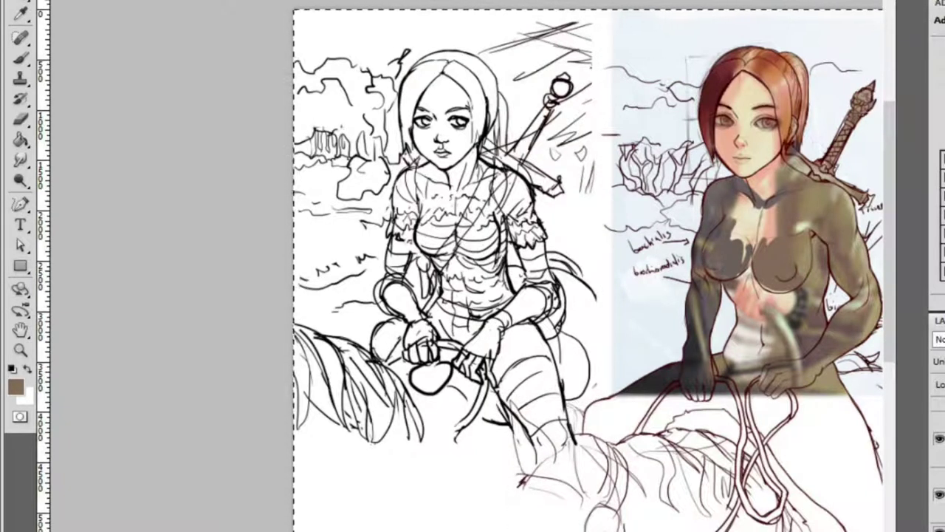
Select the whole canvas, paste a copy of the anatomy sketch above the coloured rider and clear the selection
{"action": "key", "text": "ctrl+a"}
{"action": "key", "text": "ctrl+v"}
{"action": "key", "text": "ctrl+d"}
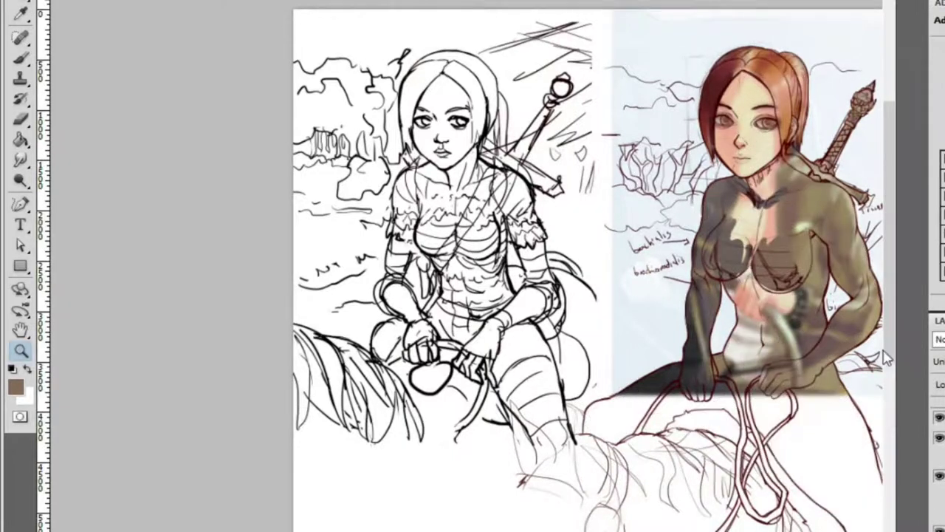
Examine how the overlaid anatomy sketch lines up with the painted colours on the rider's torso and face
{"action": "left_click", "coordinate": [825, 275]}
{"action": "left_click", "coordinate": [805, 339]}
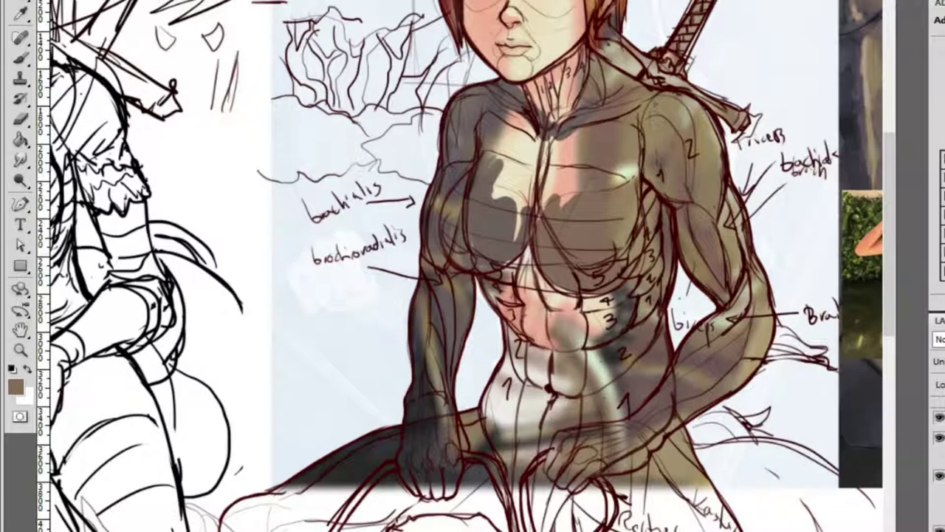
{"action": "key", "text": "z"}
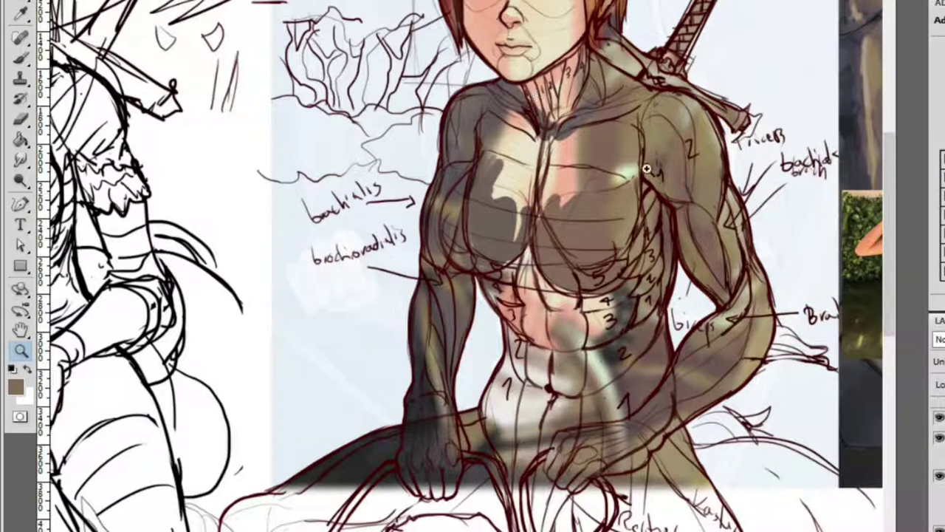
{"action": "scroll", "coordinate": [707, 152], "scroll_direction": "up", "scroll_amount": 6}
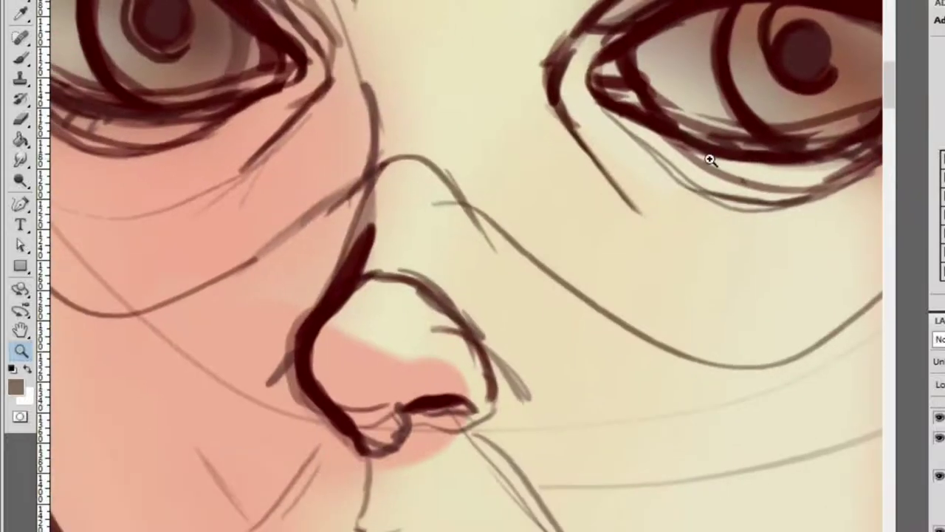
{"action": "scroll", "coordinate": [597, 110], "scroll_direction": "down", "scroll_amount": 5}
{"action": "scroll", "coordinate": [597, 160], "scroll_direction": "up", "scroll_amount": 2}
{"action": "scroll", "coordinate": [597, 160], "scroll_direction": "down", "scroll_amount": 4}
{"action": "scroll", "coordinate": [776, 310], "scroll_direction": "up", "scroll_amount": 1}
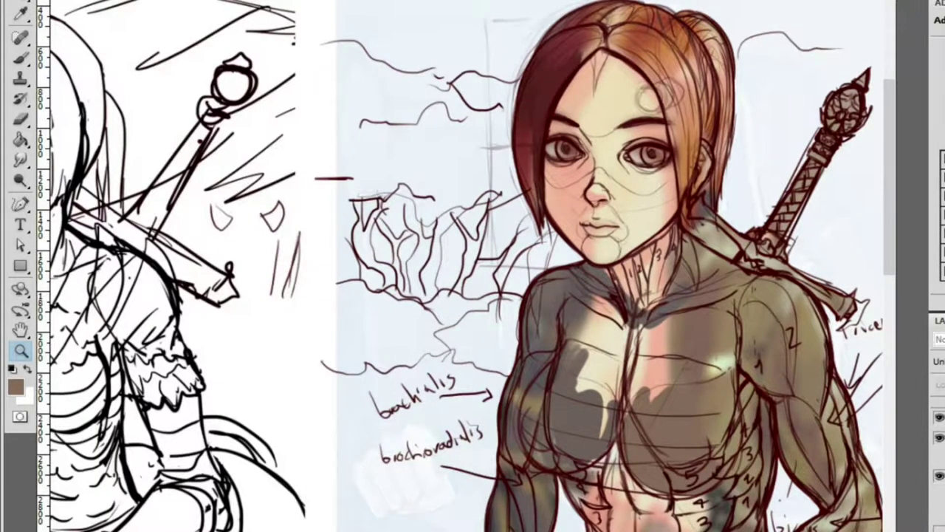
Sample the cream skin tone and paint a light patch beside the shadowed corner of the rider's mouth
{"action": "left_click", "coordinate": [606, 213]}
{"action": "left_click", "coordinate": [654, 247]}
{"action": "key", "text": "b"}
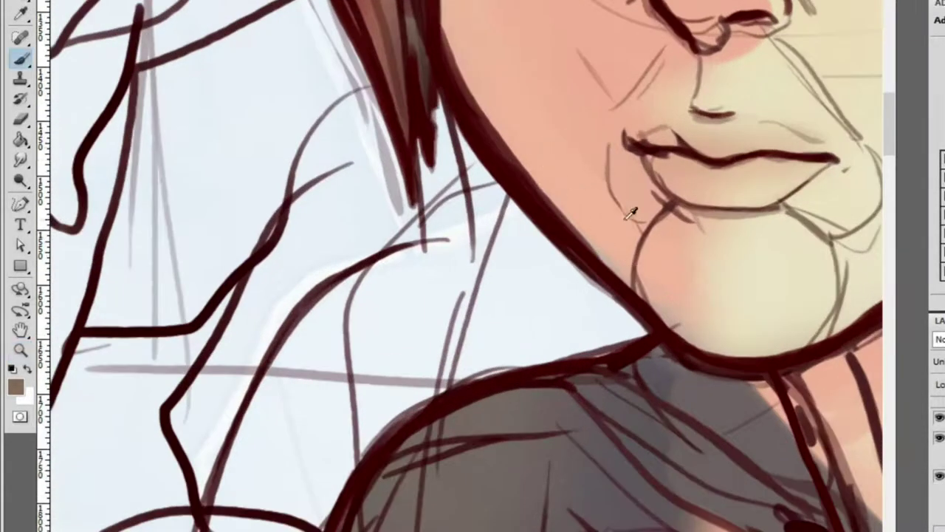
{"action": "mouse_move", "coordinate": [648, 205]}
{"action": "left_mouse_down"}
{"action": "mouse_move", "coordinate": [580, 232]}
{"action": "mouse_move", "coordinate": [545, 194]}
{"action": "mouse_move", "coordinate": [561, 226]}
{"action": "left_mouse_up"}
{"action": "left_click", "coordinate": [597, 247], "text": "alt"}
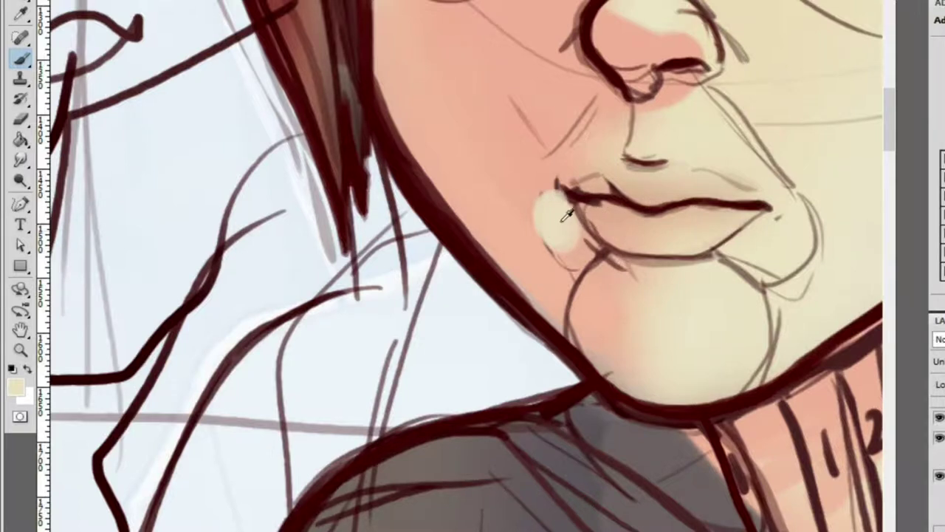
{"action": "key", "text": "z"}
{"action": "left_click", "coordinate": [660, 258], "text": "alt"}
{"action": "left_click", "coordinate": [638, 167]}
{"action": "left_click", "coordinate": [638, 167]}
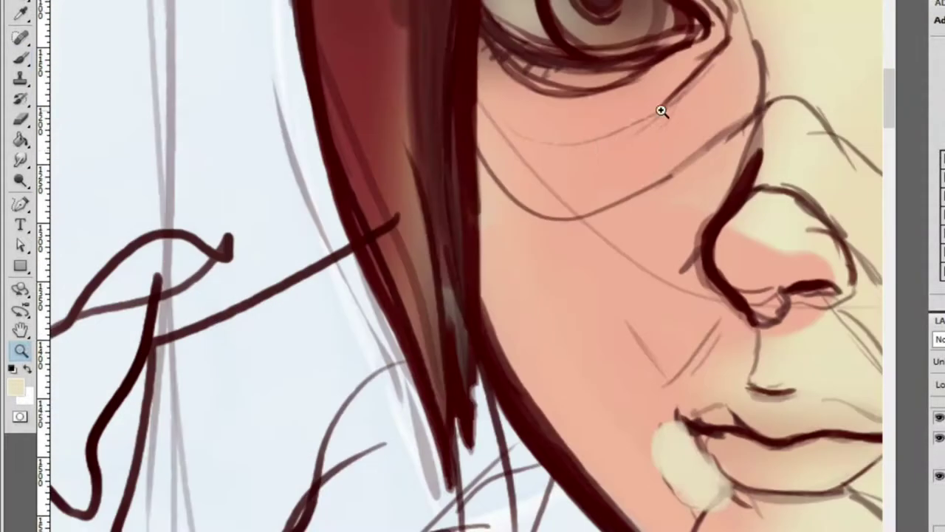
Sample a lighter peach skin tone and paint the shadow-side cheek below the eye, extending the light toward the inner eye corner
{"action": "key", "text": "b"}
{"action": "mouse_move", "coordinate": [528, 154]}
{"action": "left_mouse_down"}
{"action": "mouse_move", "coordinate": [603, 168]}
{"action": "mouse_move", "coordinate": [587, 178]}
{"action": "mouse_move", "coordinate": [509, 161]}
{"action": "mouse_move", "coordinate": [578, 145]}
{"action": "mouse_move", "coordinate": [616, 170]}
{"action": "mouse_move", "coordinate": [550, 170]}
{"action": "mouse_move", "coordinate": [629, 157]}
{"action": "mouse_move", "coordinate": [580, 172]}
{"action": "mouse_move", "coordinate": [702, 159]}
{"action": "left_mouse_up"}
{"action": "left_click", "coordinate": [584, 177], "text": "alt"}
{"action": "left_click_drag", "start_coordinate": [706, 141], "coordinate": [555, 207]}
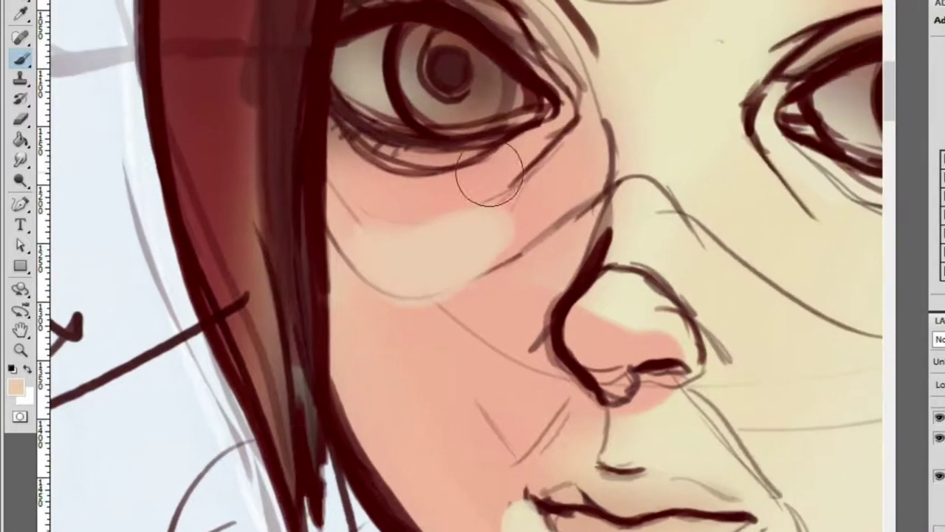
{"action": "left_click_drag", "start_coordinate": [370, 194], "coordinate": [484, 241]}
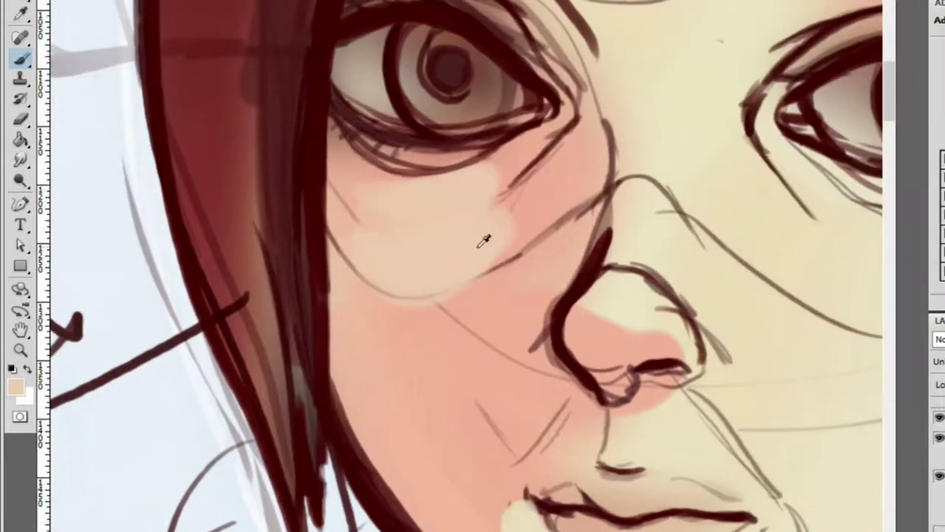
{"action": "left_click", "coordinate": [510, 162], "text": "ctrl"}
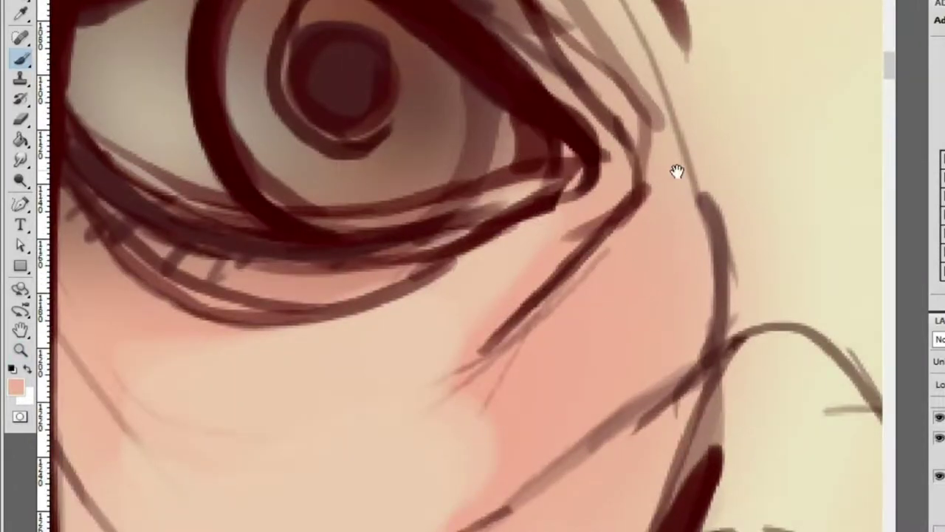
{"action": "left_click_drag", "start_coordinate": [667, 179], "coordinate": [544, 84]}
{"action": "left_click", "coordinate": [513, 70], "text": "alt"}
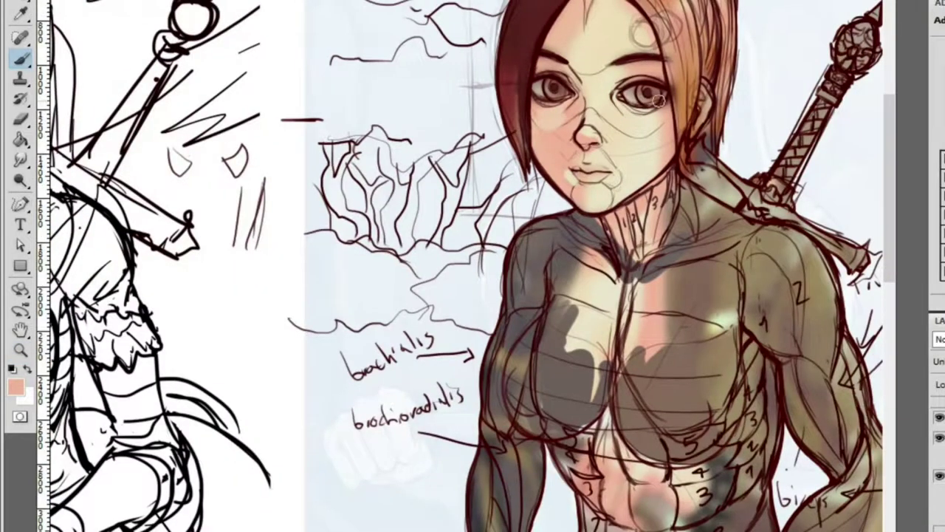
Sample the cream skin tone and lighten the upper part of the pink shadow on the tip of the nose
{"action": "left_click", "coordinate": [667, 100], "text": "ctrl"}
{"action": "left_click", "coordinate": [650, 120], "text": "ctrl"}
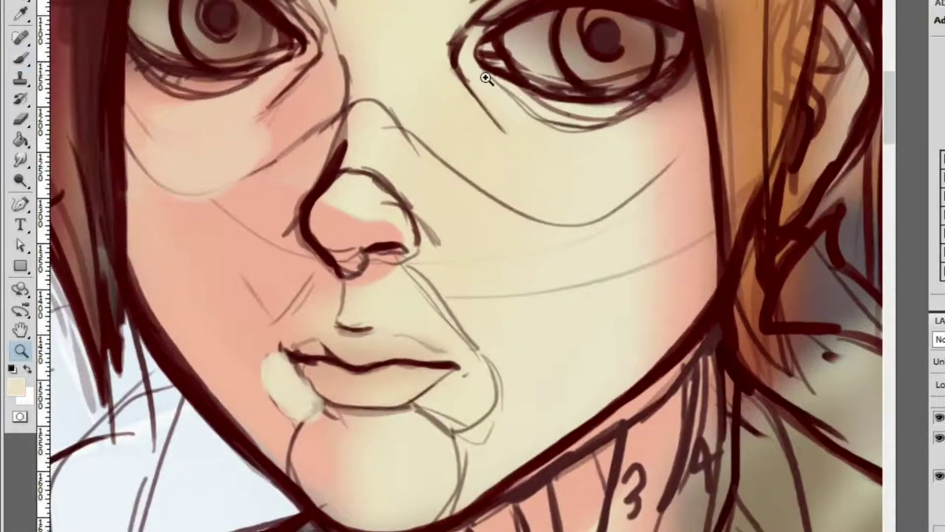
{"action": "left_click", "coordinate": [481, 74], "text": "ctrl"}
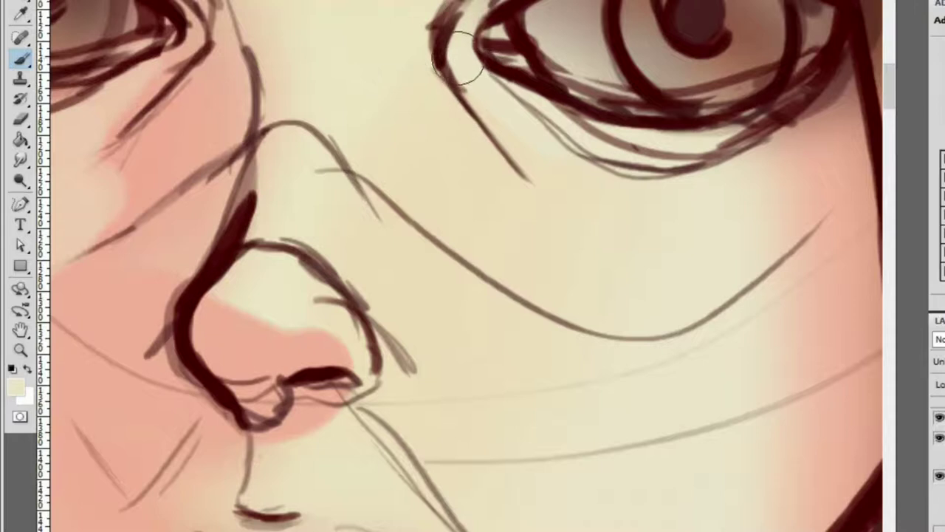
{"action": "left_click", "coordinate": [683, 212], "text": "ctrl+alt"}
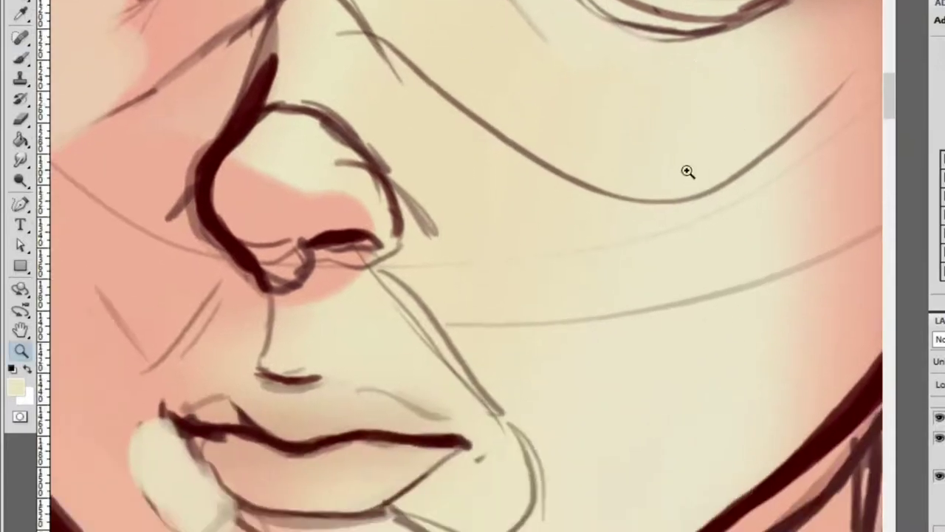
{"action": "left_click", "coordinate": [698, 177], "text": "ctrl+alt"}
{"action": "left_click", "coordinate": [495, 190], "text": "ctrl"}
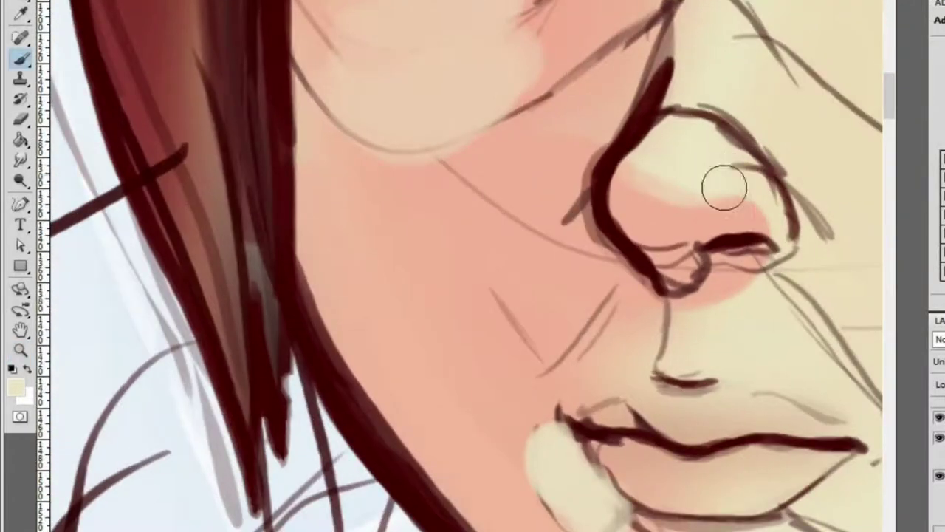
{"action": "left_click", "coordinate": [724, 165], "text": "ctrl"}
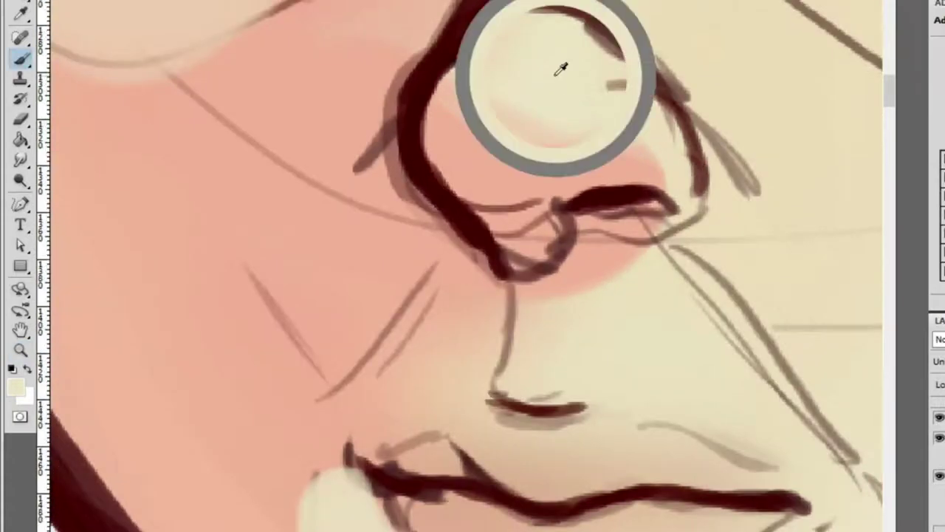
{"action": "left_click", "coordinate": [682, 184], "text": "ctrl+alt"}
{"action": "left_click", "coordinate": [682, 183], "text": "ctrl+alt"}
{"action": "left_click", "coordinate": [732, 226], "text": "ctrl"}
{"action": "left_click", "coordinate": [732, 226], "text": "ctrl"}
Sample cream and peach skin tones and blend the light patch beside the mouth corner into the cheek and chin
{"action": "mouse_move", "coordinate": [245, 40]}
{"action": "left_mouse_down"}
{"action": "mouse_move", "coordinate": [301, 118]}
{"action": "mouse_move", "coordinate": [257, 77]}
{"action": "mouse_move", "coordinate": [247, 24]}
{"action": "mouse_move", "coordinate": [241, 53]}
{"action": "mouse_move", "coordinate": [235, 49]}
{"action": "mouse_move", "coordinate": [278, 109]}
{"action": "mouse_move", "coordinate": [231, 19]}
{"action": "mouse_move", "coordinate": [247, 8]}
{"action": "mouse_move", "coordinate": [301, 121]}
{"action": "left_mouse_up"}
{"action": "left_click", "coordinate": [253, 30], "text": "alt"}
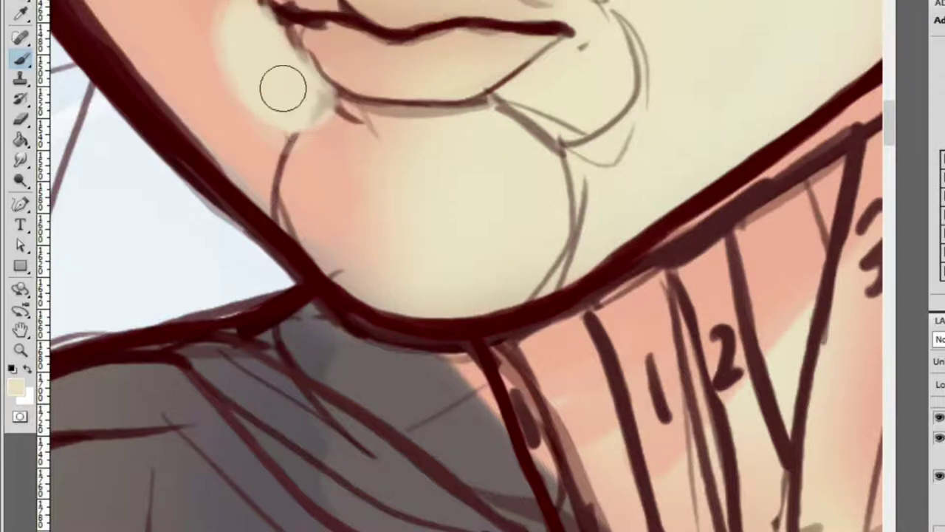
{"action": "left_click", "coordinate": [354, 168], "text": "alt"}
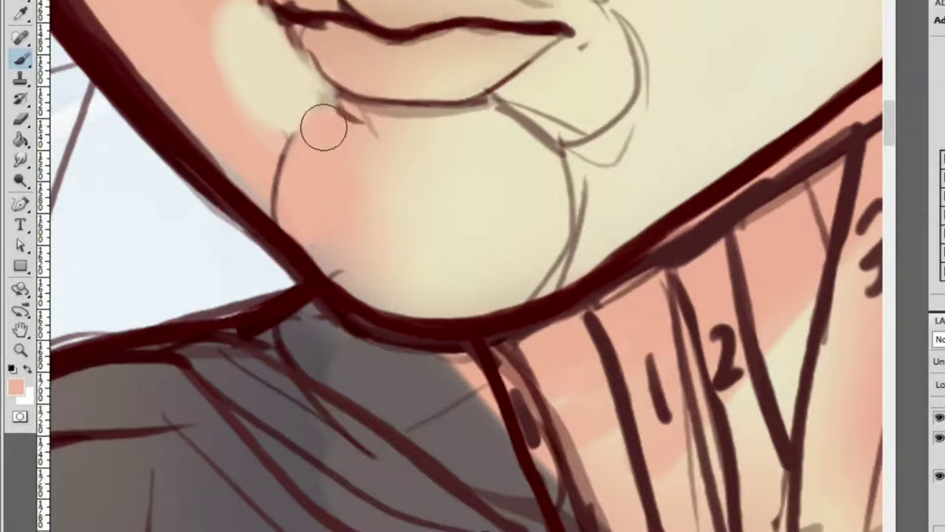
{"action": "left_click", "coordinate": [308, 167], "text": "ctrl+alt"}
{"action": "left_click", "coordinate": [308, 167], "text": "ctrl+alt"}
{"action": "left_click", "coordinate": [308, 167], "text": "alt"}
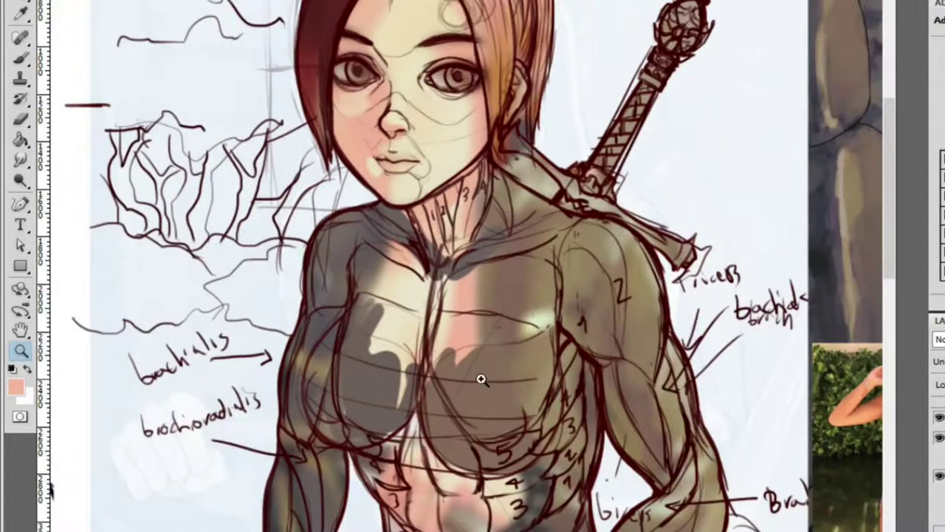
Paint a column of pale green highlight dabs on the sword-side upper chest and one dab on the collarbone above
{"action": "left_click_drag", "start_coordinate": [476, 372], "coordinate": [530, 276]}
{"action": "key", "text": "b"}
{"action": "mouse_move", "coordinate": [483, 93]}
{"action": "left_mouse_down"}
{"action": "mouse_move", "coordinate": [475, 150]}
{"action": "mouse_move", "coordinate": [529, 189]}
{"action": "mouse_move", "coordinate": [501, 214]}
{"action": "mouse_move", "coordinate": [469, 219]}
{"action": "left_mouse_up"}
{"action": "key", "text": "z"}
{"action": "left_click", "coordinate": [458, 181], "text": "alt"}
{"action": "left_click", "coordinate": [460, 193], "text": "alt"}
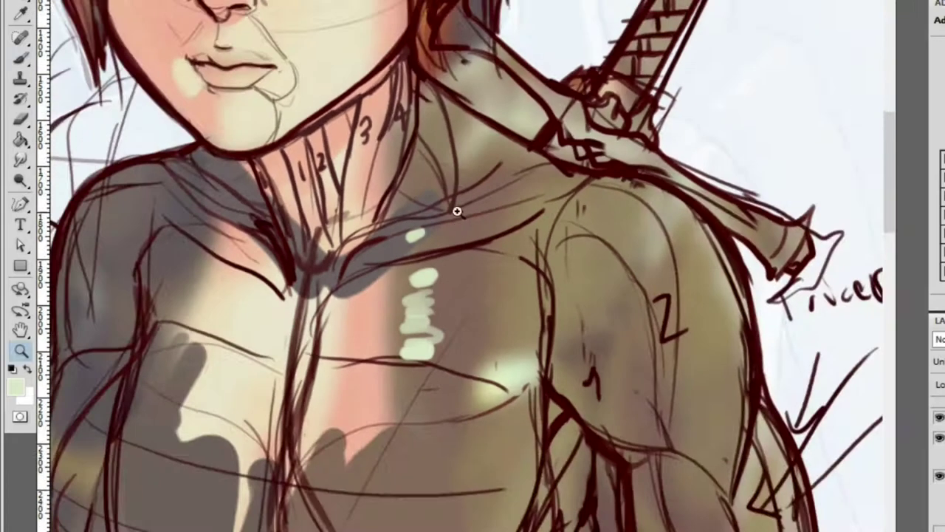
Dab pale green highlights across the front muscle of the sword-side shoulder
{"action": "left_click", "coordinate": [565, 270]}
{"action": "key", "text": "b"}
{"action": "left_click_drag", "start_coordinate": [629, 373], "coordinate": [650, 354]}
{"action": "mouse_move", "coordinate": [675, 325]}
{"action": "left_mouse_down"}
{"action": "mouse_move", "coordinate": [673, 279]}
{"action": "mouse_move", "coordinate": [593, 161]}
{"action": "mouse_move", "coordinate": [505, 62]}
{"action": "mouse_move", "coordinate": [568, 51]}
{"action": "left_mouse_up"}
{"action": "key", "text": "z"}
{"action": "left_click", "coordinate": [568, 51], "text": "alt"}
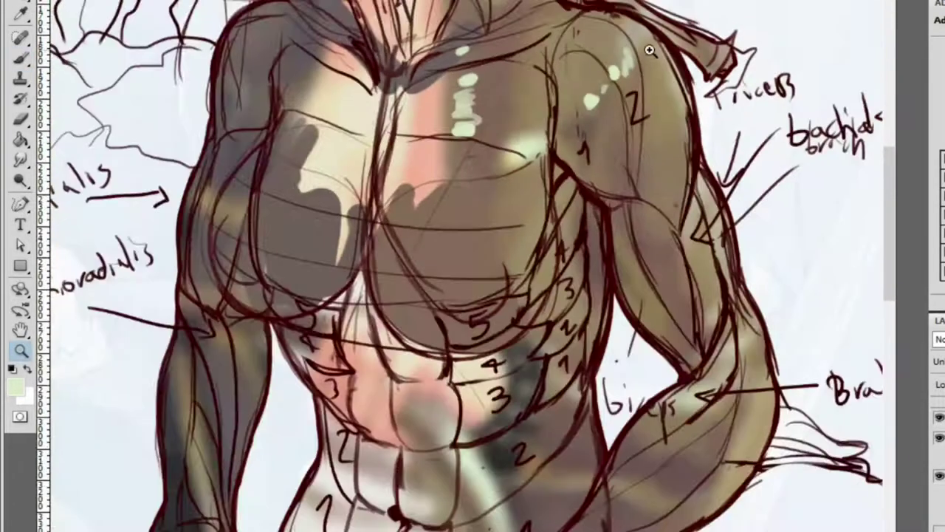
Brush a pale green highlight down the outer edge of the sword-side shoulder and upper arm
{"action": "left_click", "coordinate": [635, 70]}
{"action": "key", "text": "b"}
{"action": "left_click_drag", "start_coordinate": [670, 77], "coordinate": [705, 140]}
{"action": "key", "text": "z"}
{"action": "left_click", "coordinate": [669, 122]}
{"action": "key", "text": "b"}
{"action": "mouse_move", "coordinate": [653, 33]}
{"action": "left_mouse_down"}
{"action": "mouse_move", "coordinate": [713, 143]}
{"action": "mouse_move", "coordinate": [724, 214]}
{"action": "left_mouse_up"}
Paint pale green highlights on the biceps and along the inner edge of the sword-side upper arm
{"action": "key", "text": "z"}
{"action": "left_click", "coordinate": [730, 186], "text": "alt"}
{"action": "left_click", "coordinate": [742, 196]}
{"action": "key", "text": "b"}
{"action": "left_click_drag", "start_coordinate": [502, 270], "coordinate": [580, 412]}
{"action": "mouse_move", "coordinate": [517, 316]}
{"action": "left_mouse_down"}
{"action": "mouse_move", "coordinate": [580, 413]}
{"action": "mouse_move", "coordinate": [539, 319]}
{"action": "mouse_move", "coordinate": [559, 313]}
{"action": "mouse_move", "coordinate": [587, 263]}
{"action": "mouse_move", "coordinate": [624, 288]}
{"action": "left_mouse_up"}
{"action": "key", "text": "z"}
{"action": "left_click", "coordinate": [624, 288], "text": "alt"}
{"action": "left_click", "coordinate": [643, 247], "text": "alt"}
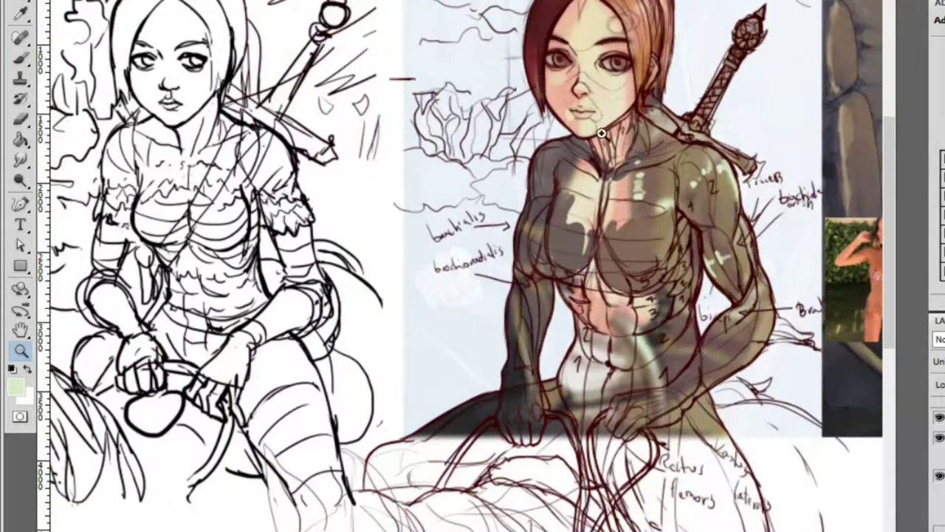
Add pale green highlight marks on the outer muscles of the sword-side upper arm above the elbow
{"action": "left_click", "coordinate": [771, 274]}
{"action": "key", "text": "b"}
{"action": "mouse_move", "coordinate": [643, 179]}
{"action": "left_mouse_down"}
{"action": "mouse_move", "coordinate": [656, 198]}
{"action": "mouse_move", "coordinate": [683, 204]}
{"action": "mouse_move", "coordinate": [670, 134]}
{"action": "mouse_move", "coordinate": [688, 201]}
{"action": "mouse_move", "coordinate": [705, 141]}
{"action": "left_mouse_up"}
{"action": "key", "text": "ctrl+minus"}
{"action": "key", "text": "ctrl+minus"}
{"action": "key", "text": "ctrl+plus"}
Switch the layers behind the rider off and on to compare the figure with and without the white veil
{"action": "key", "text": "e"}
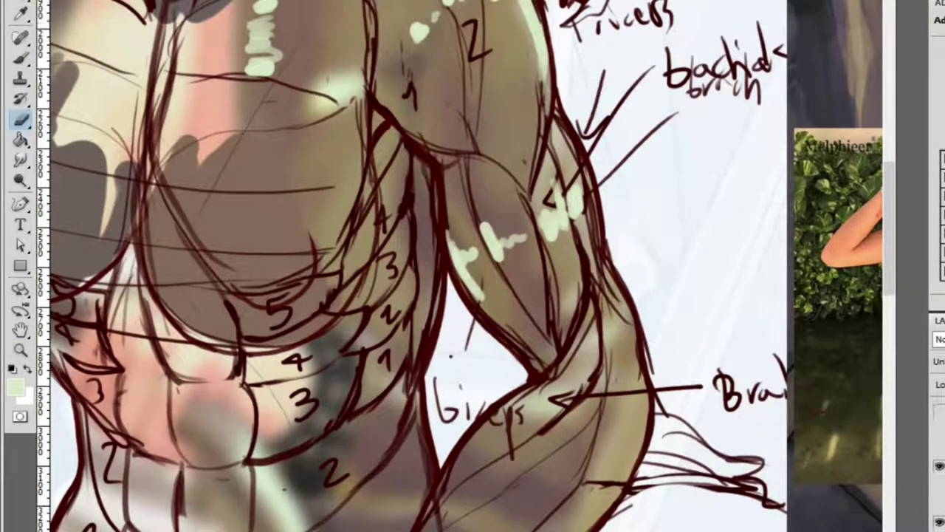
{"action": "key", "text": "ctrl+comma"}
{"action": "key", "text": "ctrl+comma"}
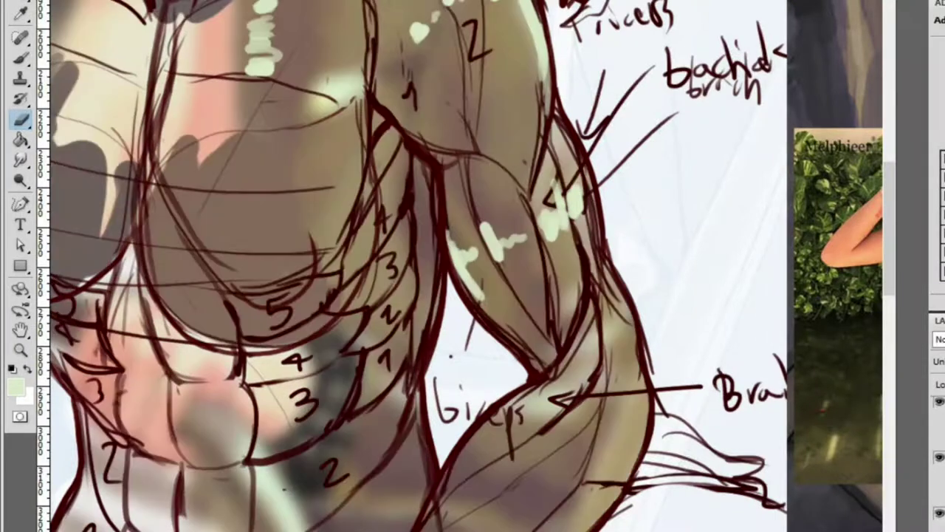
{"action": "key", "text": "ctrl+comma"}
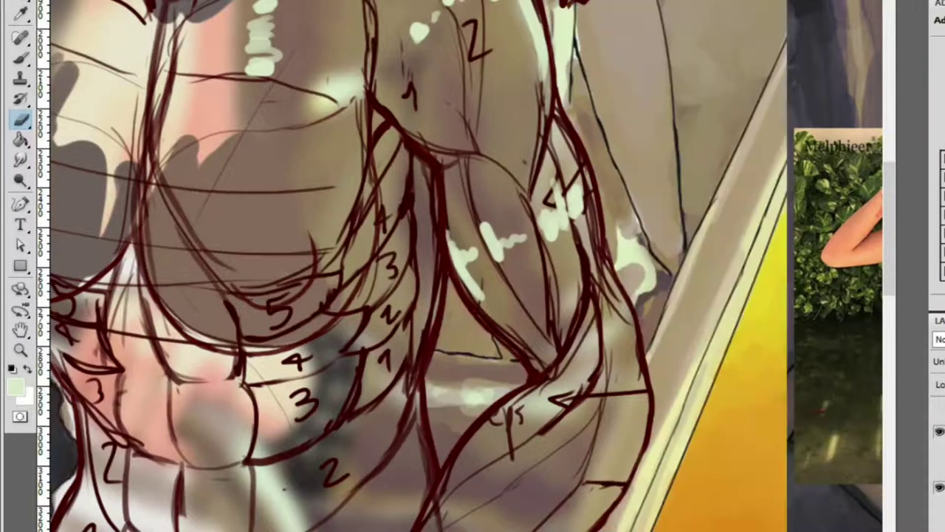
{"action": "key", "text": "ctrl+comma"}
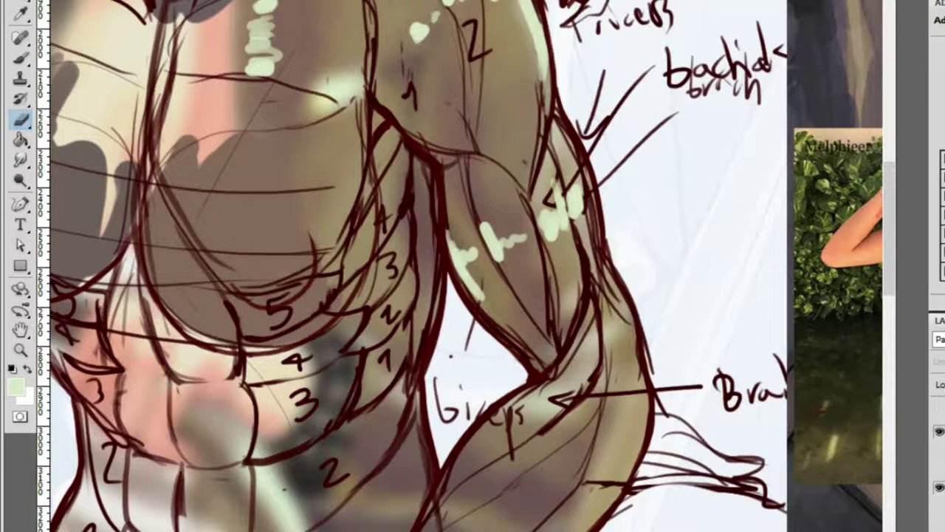
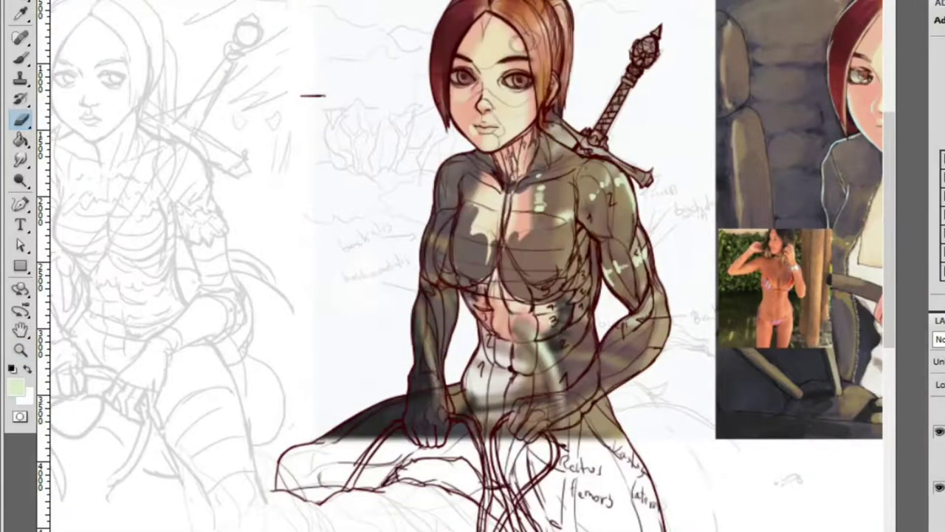
Switch the overlaid sketch layer off and on to compare the strength of the rider's line art
{"action": "left_click", "coordinate": [299, 148]}
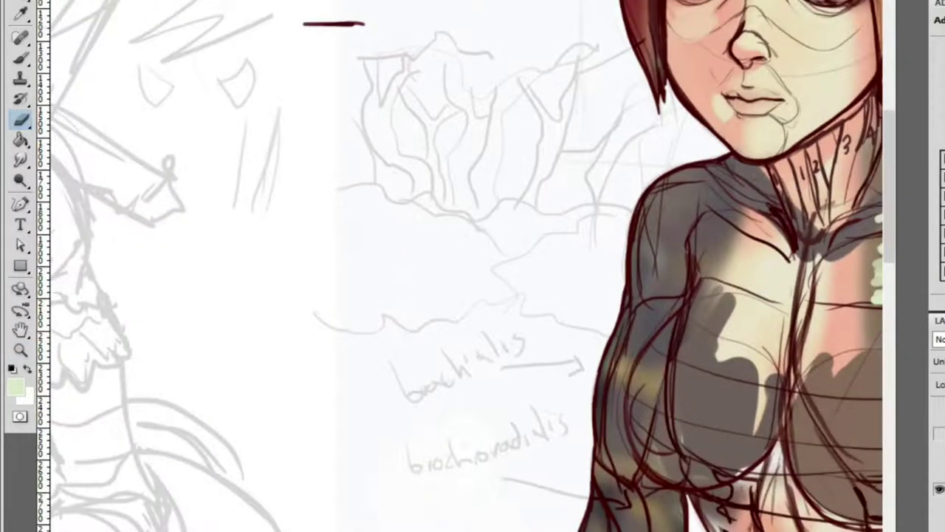
{"action": "left_click", "coordinate": [940, 496]}
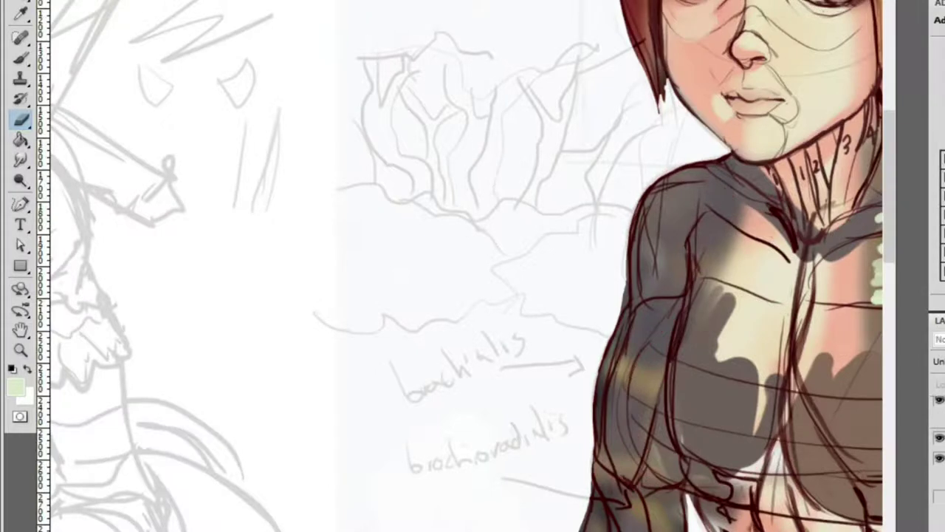
{"action": "left_click", "coordinate": [940, 497]}
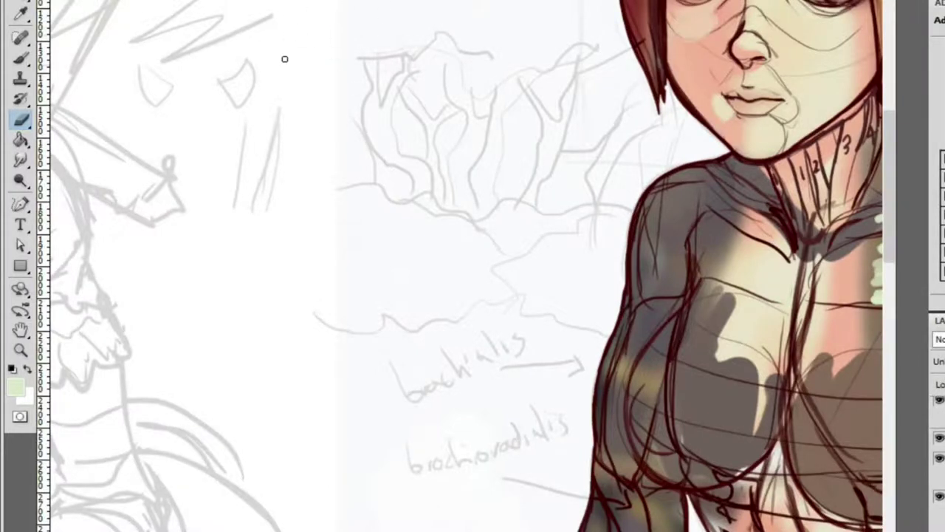
{"action": "scroll", "coordinate": [393, 139], "scroll_direction": "right", "scroll_amount": 8}
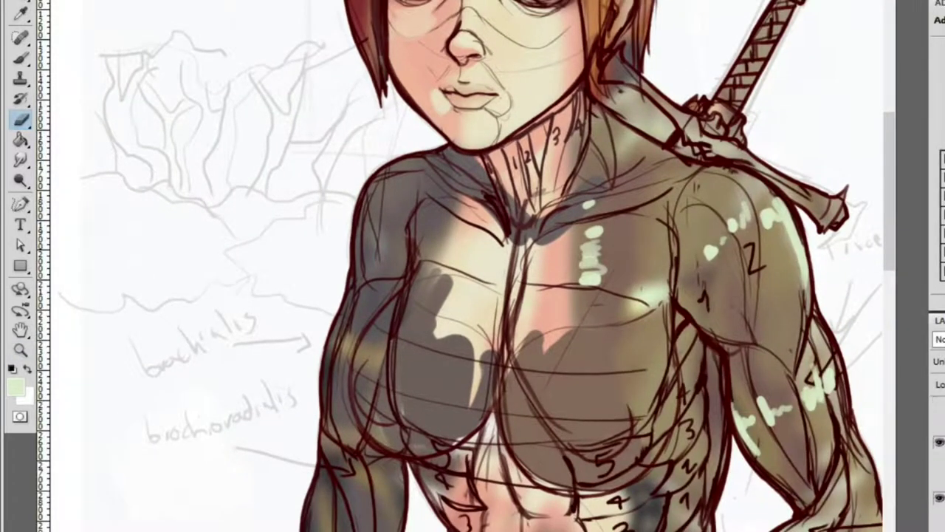
{"action": "left_click", "coordinate": [936, 496]}
{"action": "left_click", "coordinate": [937, 497]}
Brush long pale green highlight strokes along the sword-side collarbone
{"action": "key", "text": "z"}
{"action": "left_click", "coordinate": [672, 164]}
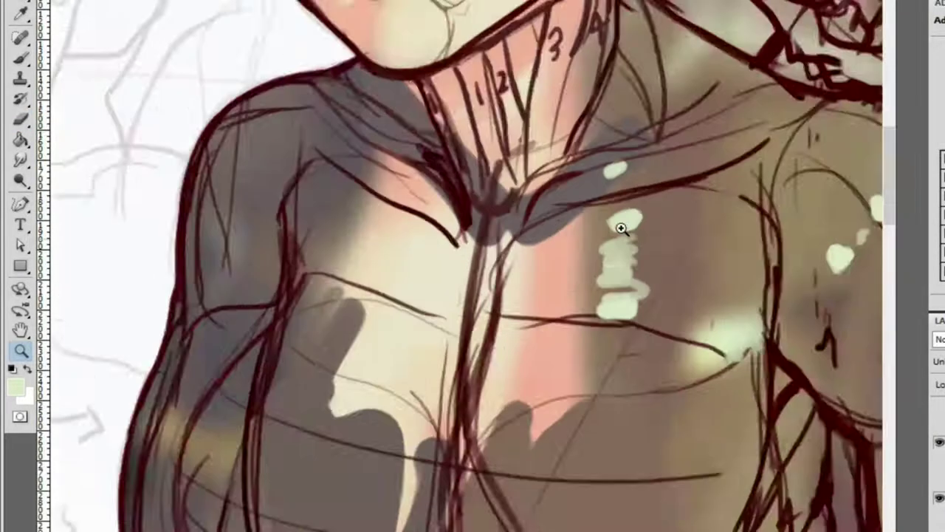
{"action": "key", "text": "b"}
{"action": "left_click_drag", "start_coordinate": [550, 147], "coordinate": [768, 74]}
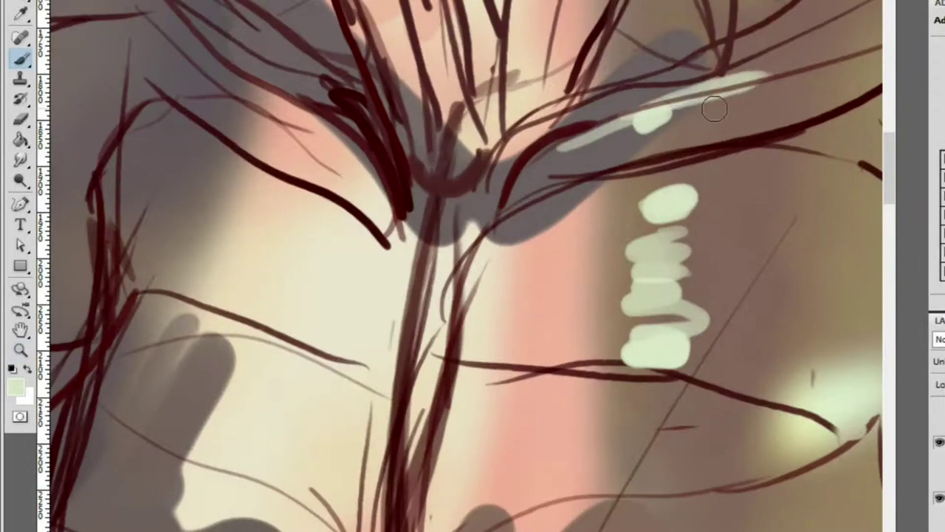
{"action": "mouse_move", "coordinate": [516, 164]}
{"action": "left_mouse_down"}
{"action": "mouse_move", "coordinate": [583, 123]}
{"action": "mouse_move", "coordinate": [727, 111]}
{"action": "mouse_move", "coordinate": [831, 74]}
{"action": "left_mouse_up"}
{"action": "key", "text": "z"}
{"action": "left_click", "coordinate": [703, 170], "text": "alt"}
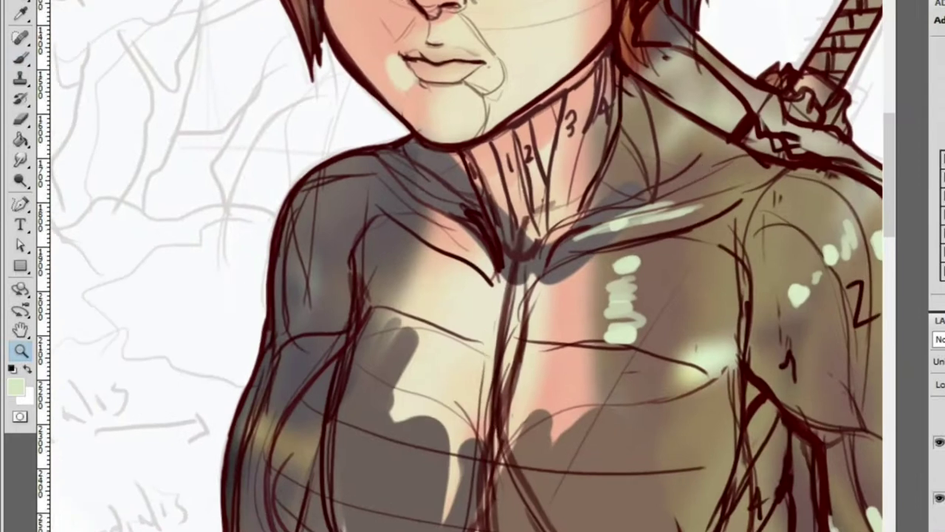
Compare the sketch layer's visibility and brush a pale green highlight along the shadow-side collarbone
{"action": "left_click", "coordinate": [937, 500]}
{"action": "left_click", "coordinate": [937, 499]}
{"action": "left_click", "coordinate": [935, 500]}
{"action": "left_click", "coordinate": [936, 499]}
{"action": "left_click", "coordinate": [524, 259]}
{"action": "key", "text": "b"}
{"action": "left_click_drag", "start_coordinate": [317, 167], "coordinate": [436, 243]}
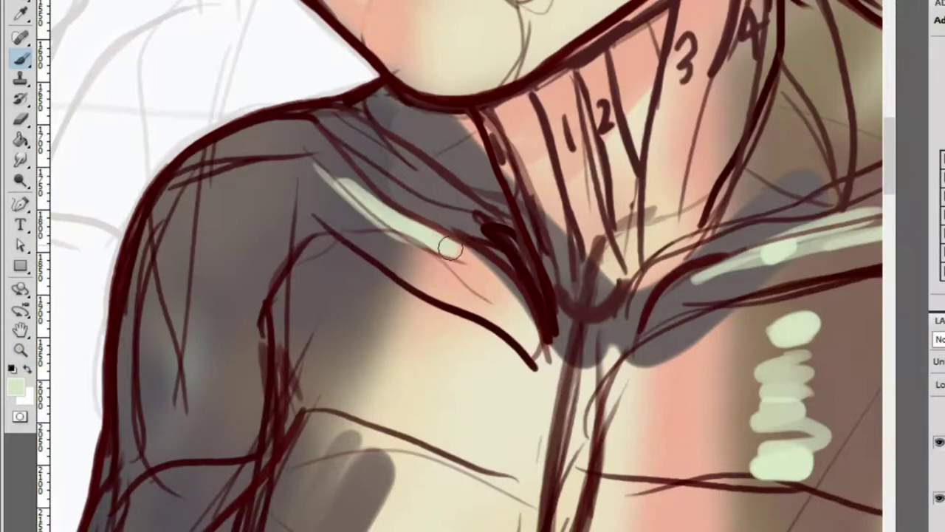
Paint a dark grey-brown shadow band across the upper part of the shadow-side breast
{"action": "scroll", "coordinate": [436, 243], "scroll_direction": "down", "scroll_amount": 5}
{"action": "scroll", "coordinate": [436, 243], "scroll_direction": "right", "scroll_amount": 2}
{"action": "mouse_move", "coordinate": [277, 313]}
{"action": "left_mouse_down"}
{"action": "mouse_move", "coordinate": [427, 354]}
{"action": "mouse_move", "coordinate": [436, 332]}
{"action": "left_mouse_up"}
{"action": "left_click_drag", "start_coordinate": [310, 247], "coordinate": [451, 266]}
{"action": "key", "text": "z"}
{"action": "left_click", "coordinate": [475, 148], "text": "alt"}
{"action": "left_click", "coordinate": [427, 295]}
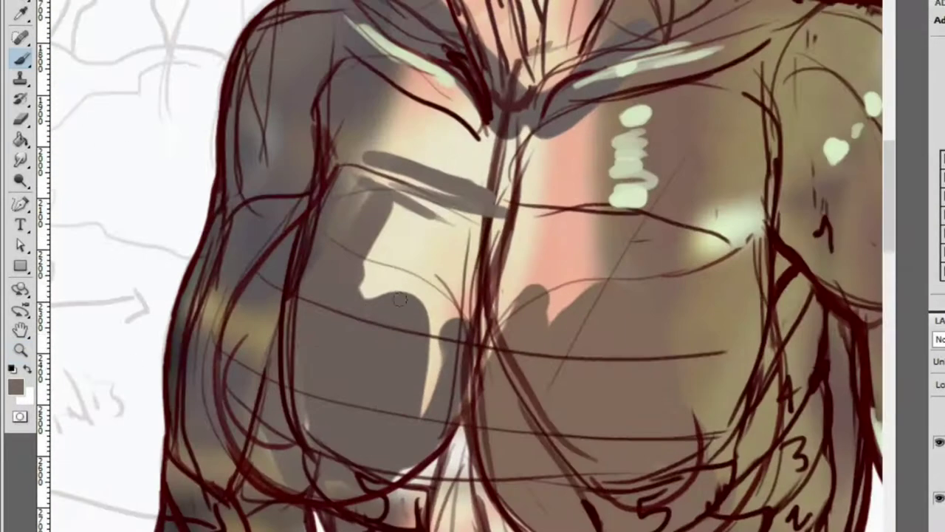
Brush pale green highlights on the outer side of the shadow-side breast and across the underside of the chest
{"action": "left_click", "coordinate": [271, 333], "text": "alt"}
{"action": "left_click_drag", "start_coordinate": [300, 340], "coordinate": [342, 352]}
{"action": "left_click_drag", "start_coordinate": [310, 317], "coordinate": [353, 255]}
{"action": "left_click_drag", "start_coordinate": [369, 401], "coordinate": [362, 231]}
{"action": "left_click_drag", "start_coordinate": [426, 357], "coordinate": [290, 281]}
{"action": "mouse_move", "coordinate": [399, 325]}
{"action": "left_mouse_down"}
{"action": "mouse_move", "coordinate": [570, 334]}
{"action": "mouse_move", "coordinate": [505, 314]}
{"action": "left_mouse_up"}
{"action": "key", "text": "h"}
{"action": "mouse_move", "coordinate": [449, 290]}
{"action": "left_mouse_down"}
{"action": "mouse_move", "coordinate": [527, 211]}
{"action": "mouse_move", "coordinate": [401, 99]}
{"action": "mouse_move", "coordinate": [626, 213]}
{"action": "mouse_move", "coordinate": [691, 136]}
{"action": "left_mouse_up"}
{"action": "left_click_drag", "start_coordinate": [624, 163], "coordinate": [698, 132]}
{"action": "mouse_move", "coordinate": [698, 133]}
{"action": "left_mouse_down"}
{"action": "mouse_move", "coordinate": [550, 134]}
{"action": "mouse_move", "coordinate": [388, 114]}
{"action": "left_mouse_up"}
{"action": "mouse_move", "coordinate": [459, 85]}
{"action": "left_mouse_down"}
{"action": "mouse_move", "coordinate": [415, 111]}
{"action": "mouse_move", "coordinate": [488, 222]}
{"action": "mouse_move", "coordinate": [532, 314]}
{"action": "left_mouse_up"}
{"action": "key", "text": "h"}
{"action": "left_click_drag", "start_coordinate": [449, 120], "coordinate": [416, 266]}
Paint pale green highlights down the outer edge and inner muscle contour of the shadow-side upper arm
{"action": "key", "text": "z"}
{"action": "left_click", "coordinate": [489, 237]}
{"action": "key", "text": "b"}
{"action": "left_click_drag", "start_coordinate": [428, 184], "coordinate": [421, 210]}
{"action": "left_click_drag", "start_coordinate": [460, 284], "coordinate": [510, 121]}
{"action": "left_click_drag", "start_coordinate": [443, 303], "coordinate": [543, 96]}
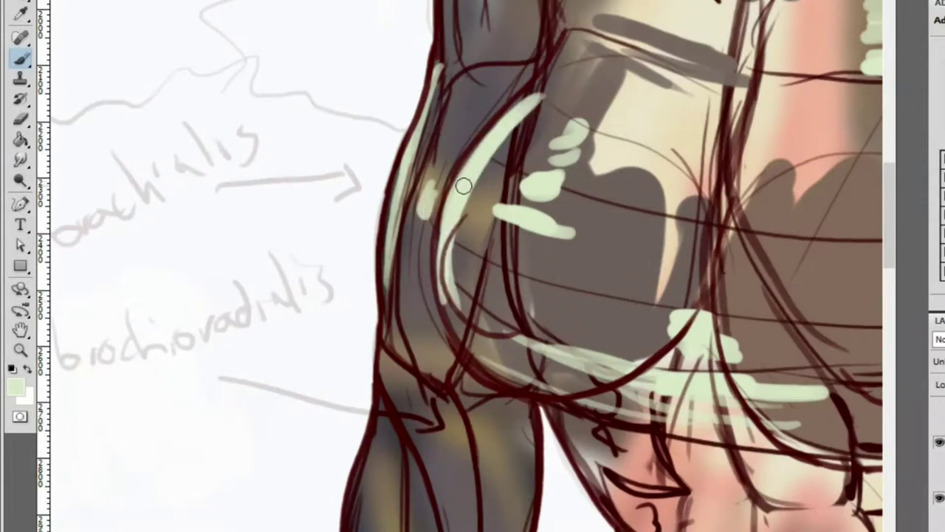
Brush a vertical pale green highlight along the outer edge of the sword-side breast
{"action": "key", "text": "z"}
{"action": "left_click", "coordinate": [655, 147], "text": "alt"}
{"action": "left_click", "coordinate": [655, 148]}
{"action": "left_click", "coordinate": [664, 184]}
{"action": "key", "text": "b"}
{"action": "key", "text": "z"}
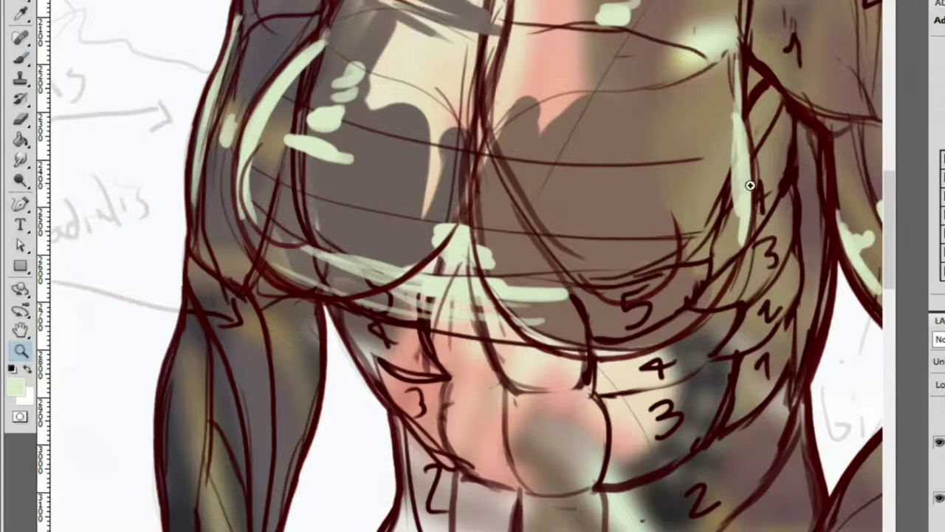
{"action": "left_click", "coordinate": [759, 190], "text": "alt"}
Paint pale green highlights along the outer contour of the sword-side arm around the elbow
{"action": "left_click", "coordinate": [824, 146]}
{"action": "key", "text": "b"}
{"action": "left_click_drag", "start_coordinate": [748, 111], "coordinate": [820, 325]}
{"action": "key", "text": "b"}
{"action": "left_click_drag", "start_coordinate": [827, 190], "coordinate": [757, 31]}
{"action": "left_click_drag", "start_coordinate": [731, 253], "coordinate": [761, 373]}
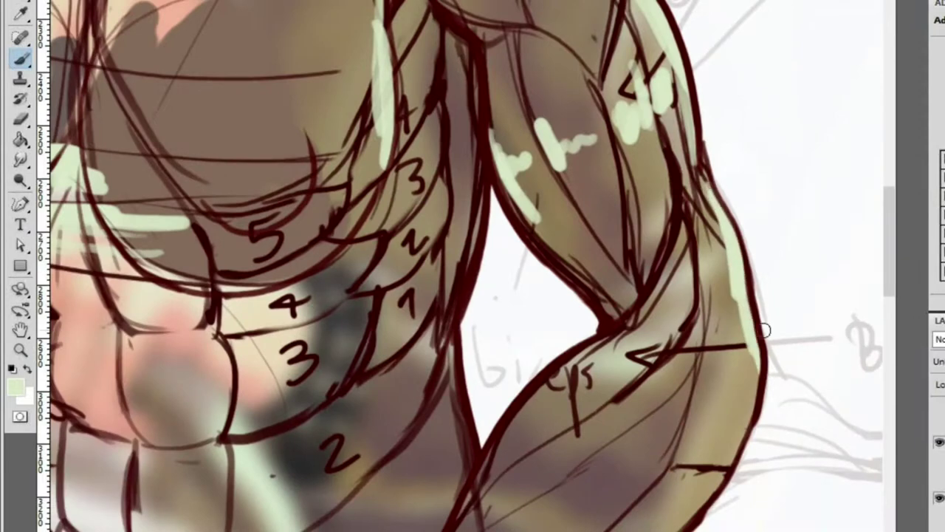
Brush a pale green highlight along the fold between the sword-side armpit and the upper arm
{"action": "key", "text": "z"}
{"action": "left_click", "coordinate": [760, 369], "text": "alt"}
{"action": "left_click", "coordinate": [687, 148]}
{"action": "left_click", "coordinate": [688, 144]}
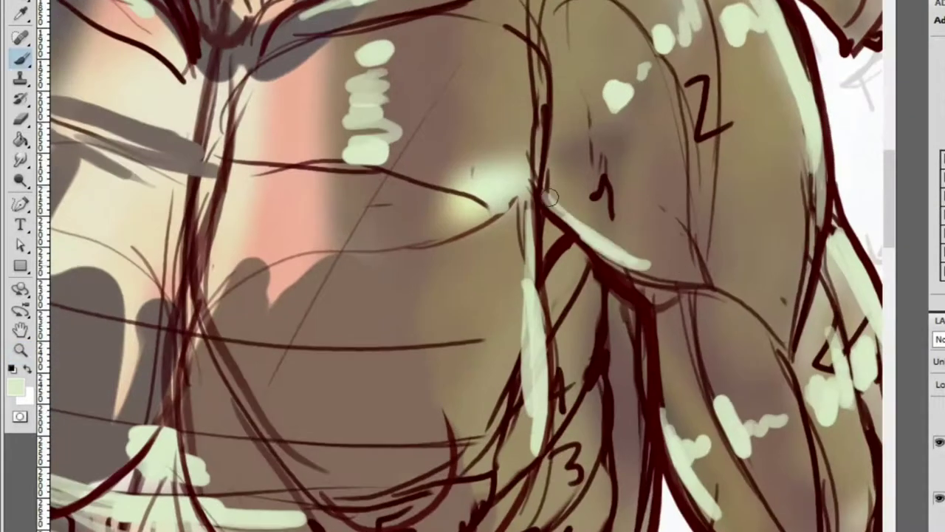
{"action": "key", "text": "b"}
Paint pale green highlights over the top and outer side of the shadow-side shoulder
{"action": "key", "text": "z"}
{"action": "left_click", "coordinate": [769, 221], "text": "alt"}
{"action": "left_click", "coordinate": [682, 208]}
{"action": "left_click", "coordinate": [689, 158]}
{"action": "key", "text": "b"}
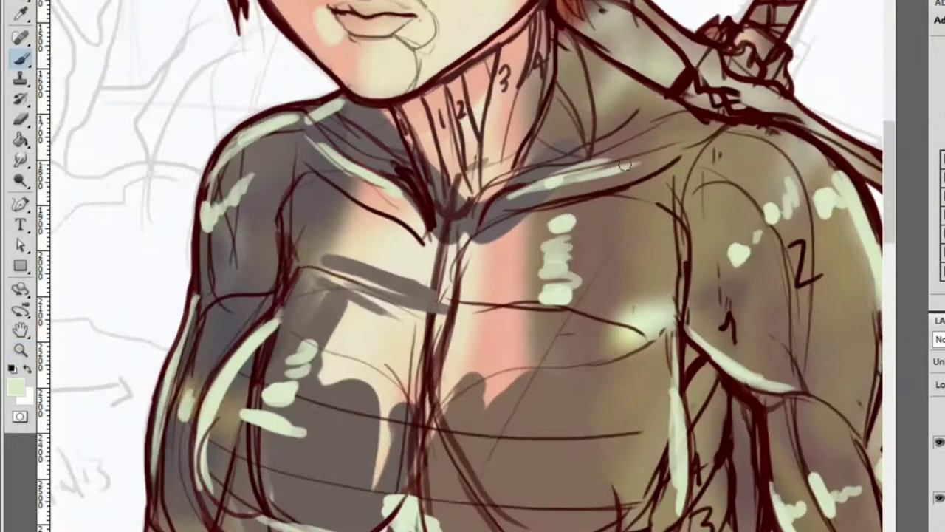
Extend the sword-side collarbone highlight to the shoulder and carry it over the top of the shoulder muscle
{"action": "key", "text": "z"}
{"action": "left_click", "coordinate": [687, 222], "text": "alt"}
{"action": "left_click", "coordinate": [655, 232]}
{"action": "key", "text": "b"}
{"action": "left_click_drag", "start_coordinate": [542, 216], "coordinate": [664, 251]}
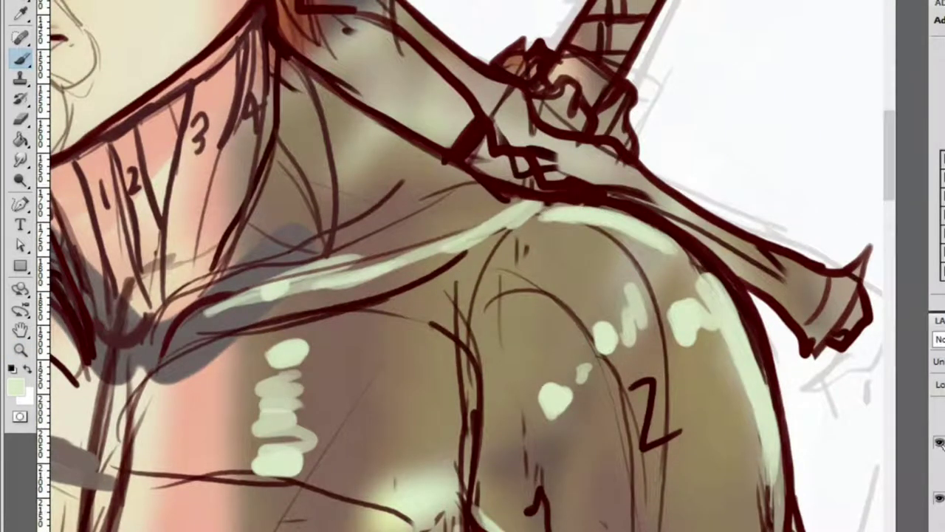
Dab pale green highlights on the shadow-side upper chest and line the top edge of the sword-side neck muscle
{"action": "left_click", "coordinate": [940, 459]}
{"action": "left_click", "coordinate": [941, 464]}
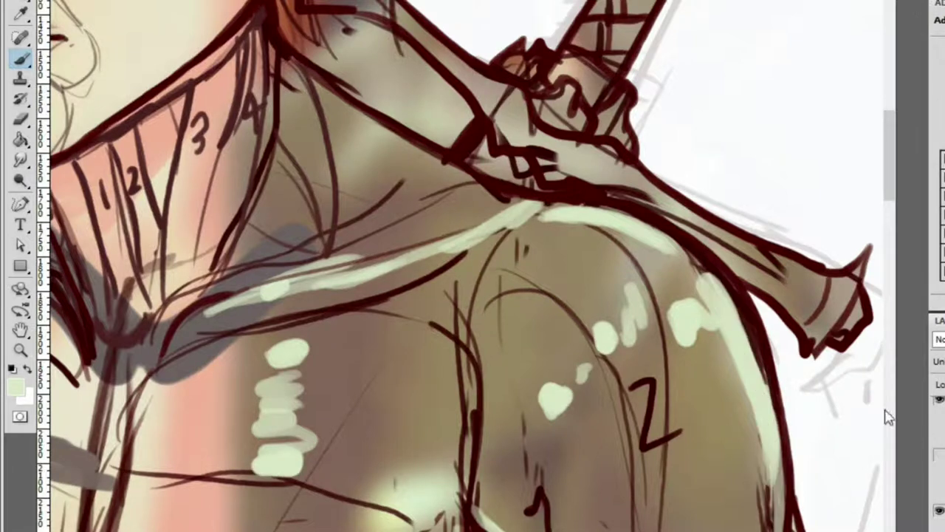
{"action": "scroll", "coordinate": [707, 302], "scroll_direction": "down", "scroll_amount": 5}
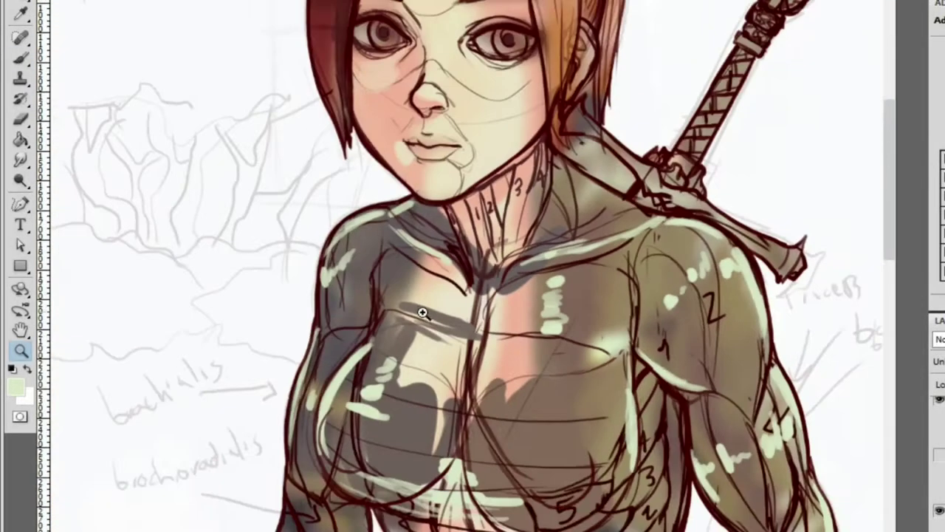
{"action": "scroll", "coordinate": [422, 312], "scroll_direction": "up", "scroll_amount": 5}
{"action": "left_click_drag", "start_coordinate": [428, 212], "coordinate": [439, 228]}
{"action": "scroll", "coordinate": [392, 355], "scroll_direction": "down", "scroll_amount": 5}
{"action": "scroll", "coordinate": [487, 260], "scroll_direction": "up", "scroll_amount": 5}
{"action": "scroll", "coordinate": [487, 260], "scroll_direction": "down", "scroll_amount": 3}
{"action": "scroll", "coordinate": [614, 312], "scroll_direction": "down", "scroll_amount": 3}
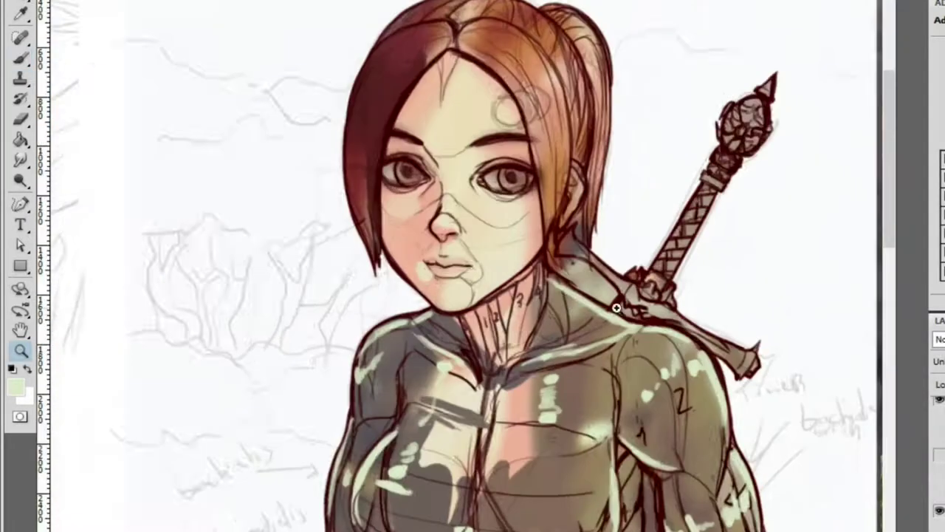
Brush pale green highlights along the inner and outer contours of the shadow-side forearm
{"action": "scroll", "coordinate": [614, 312], "scroll_direction": "down", "scroll_amount": 3}
{"action": "scroll", "coordinate": [416, 243], "scroll_direction": "up", "scroll_amount": 5}
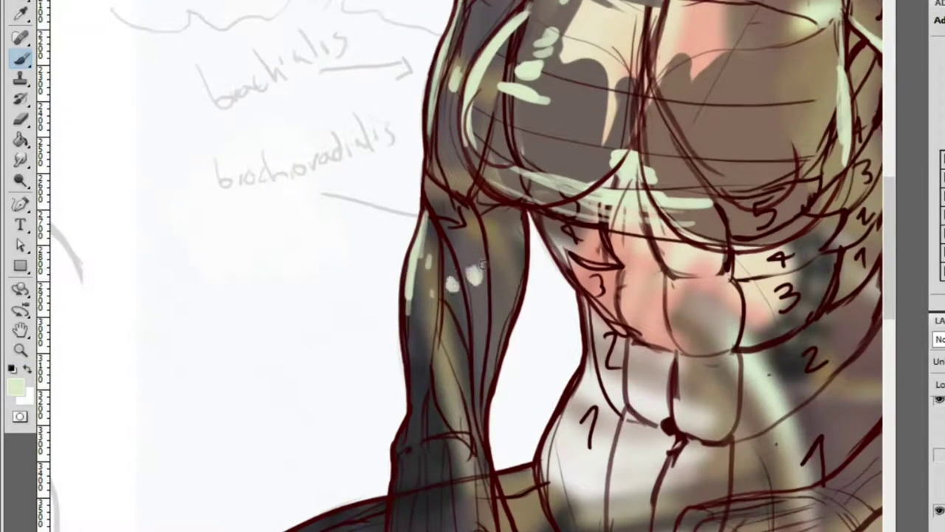
{"action": "mouse_move", "coordinate": [500, 222]}
{"action": "left_mouse_down"}
{"action": "mouse_move", "coordinate": [513, 273]}
{"action": "mouse_move", "coordinate": [517, 259]}
{"action": "mouse_move", "coordinate": [494, 373]}
{"action": "left_mouse_up"}
{"action": "scroll", "coordinate": [485, 355], "scroll_direction": "down", "scroll_amount": 3}
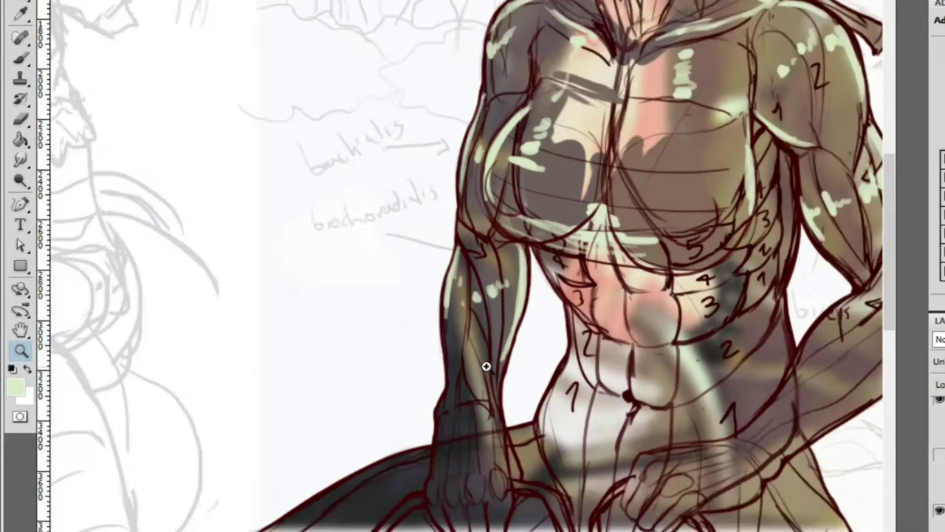
{"action": "scroll", "coordinate": [486, 355], "scroll_direction": "up", "scroll_amount": 3}
{"action": "left_click_drag", "start_coordinate": [412, 255], "coordinate": [427, 402]}
Paint pale green highlights on the shadow-side wrist bone, the tendons on the back of the hand and the knuckles
{"action": "scroll", "coordinate": [416, 417], "scroll_direction": "down", "scroll_amount": 5}
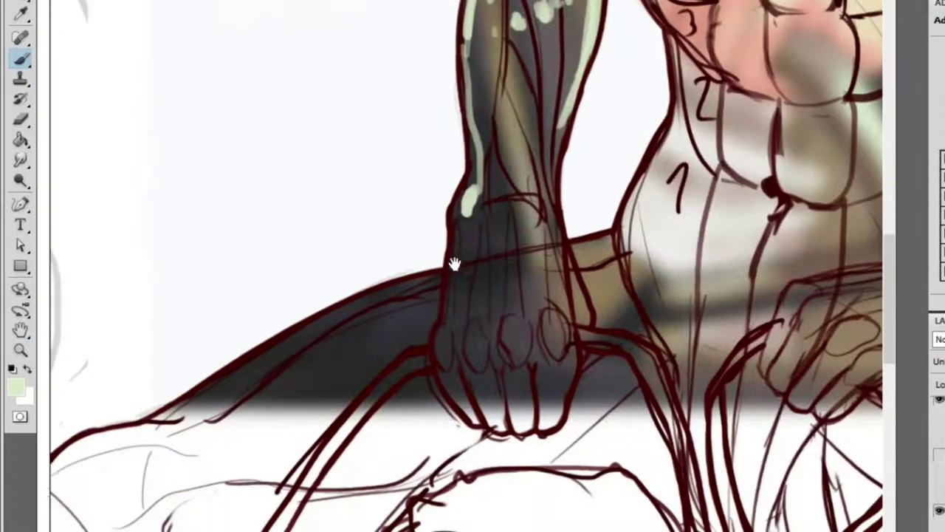
{"action": "left_click_drag", "start_coordinate": [472, 361], "coordinate": [473, 235]}
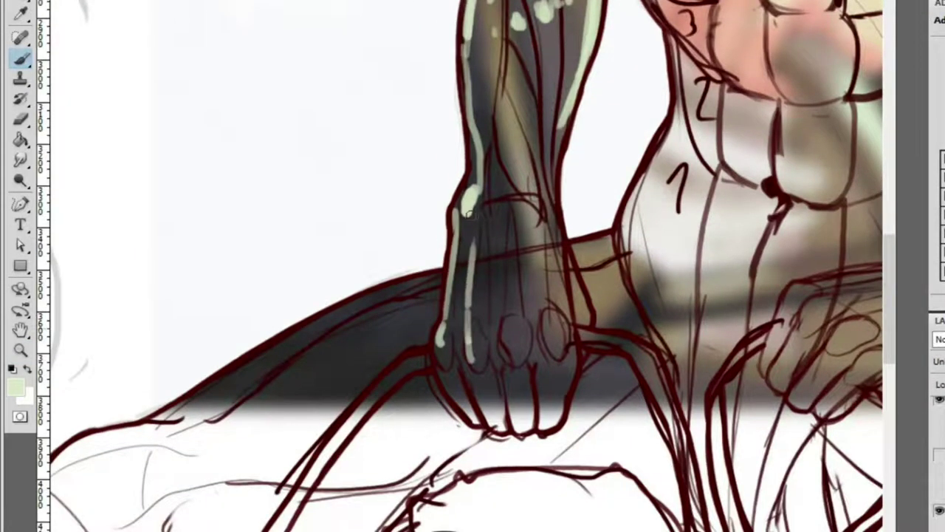
{"action": "left_click_drag", "start_coordinate": [493, 203], "coordinate": [501, 324]}
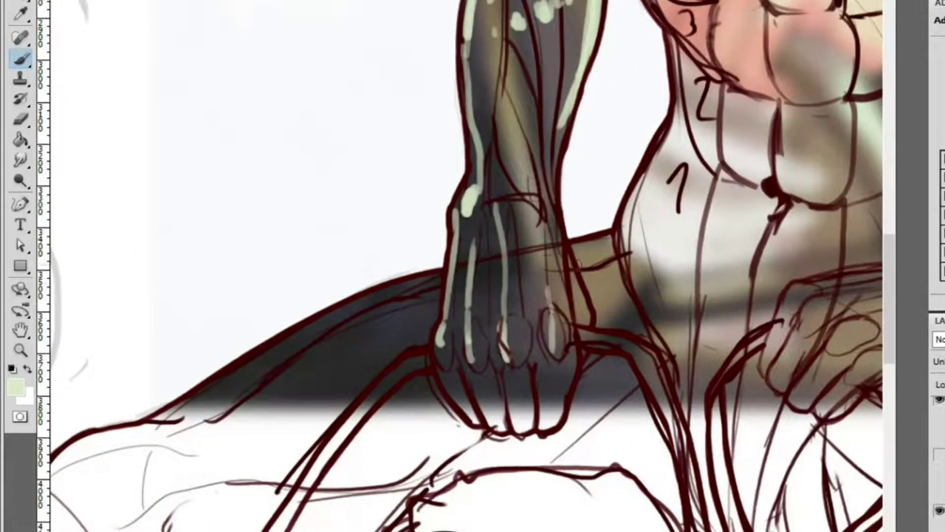
{"action": "scroll", "coordinate": [502, 332], "scroll_direction": "up", "scroll_amount": 2}
{"action": "mouse_move", "coordinate": [546, 207]}
{"action": "left_mouse_down"}
{"action": "mouse_move", "coordinate": [594, 361]}
{"action": "mouse_move", "coordinate": [575, 220]}
{"action": "left_mouse_up"}
Brush pale green highlights up the outer contour of the shadow-side upper arm and along the brachialis
{"action": "scroll", "coordinate": [590, 227], "scroll_direction": "up", "scroll_amount": 2}
{"action": "left_click_drag", "start_coordinate": [626, 37], "coordinate": [652, 399]}
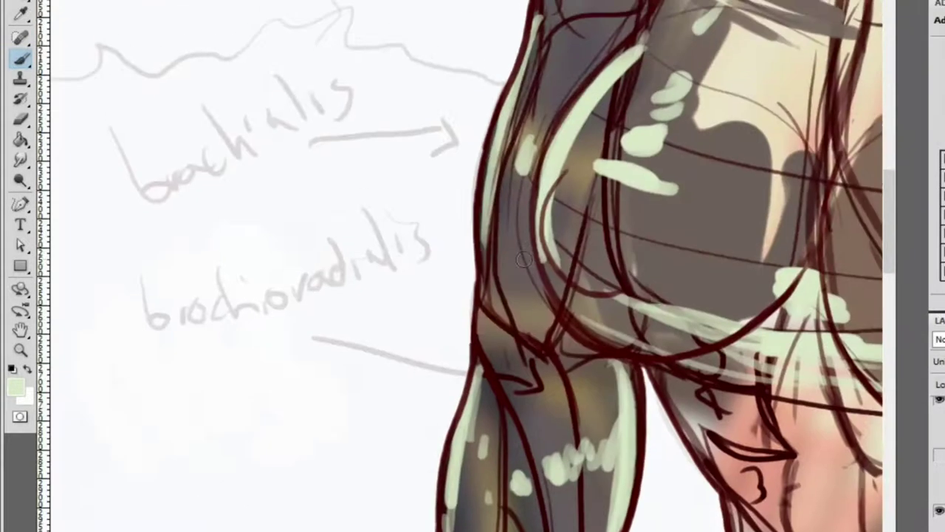
{"action": "mouse_move", "coordinate": [488, 303]}
{"action": "left_mouse_down"}
{"action": "mouse_move", "coordinate": [538, 98]}
{"action": "mouse_move", "coordinate": [538, 109]}
{"action": "mouse_move", "coordinate": [565, 100]}
{"action": "left_mouse_up"}
{"action": "scroll", "coordinate": [567, 204], "scroll_direction": "up", "scroll_amount": 3}
{"action": "left_click_drag", "start_coordinate": [545, 225], "coordinate": [588, 109]}
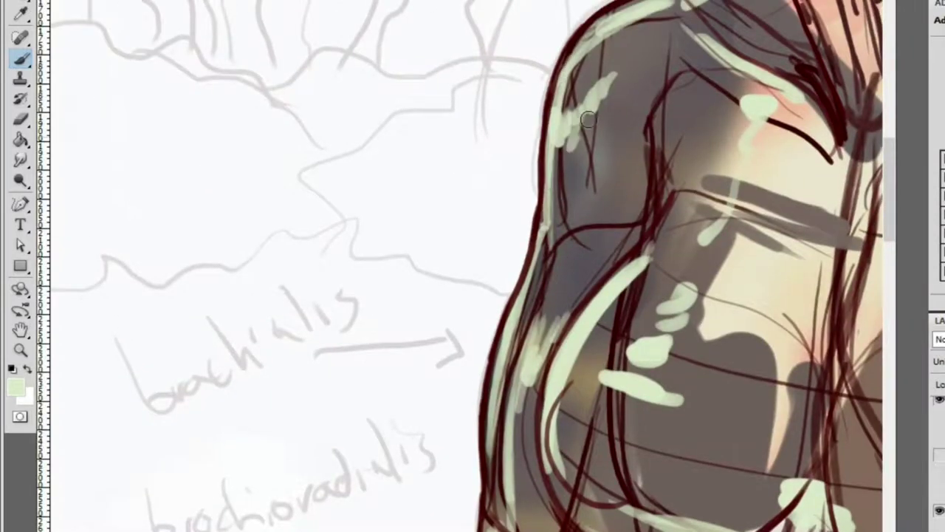
{"action": "left_click", "coordinate": [704, 92], "text": "alt"}
{"action": "left_click", "coordinate": [704, 92], "text": "alt"}
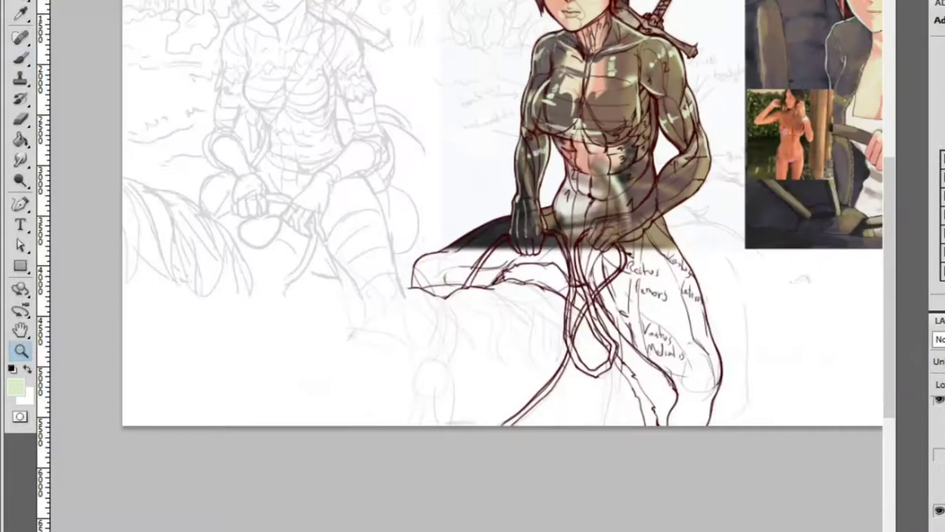
Block in grey-brown shadow over the upper abdominal muscles below the chest and undo the unwanted strokes
{"action": "key", "text": "b"}
{"action": "scroll", "coordinate": [590, 170], "scroll_direction": "up", "scroll_amount": 6}
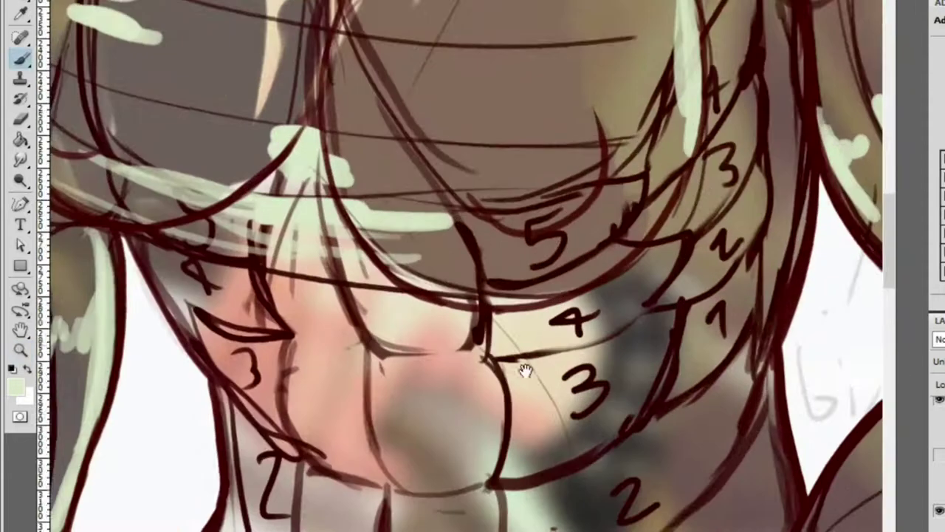
{"action": "left_click_drag", "start_coordinate": [524, 370], "coordinate": [604, 80]}
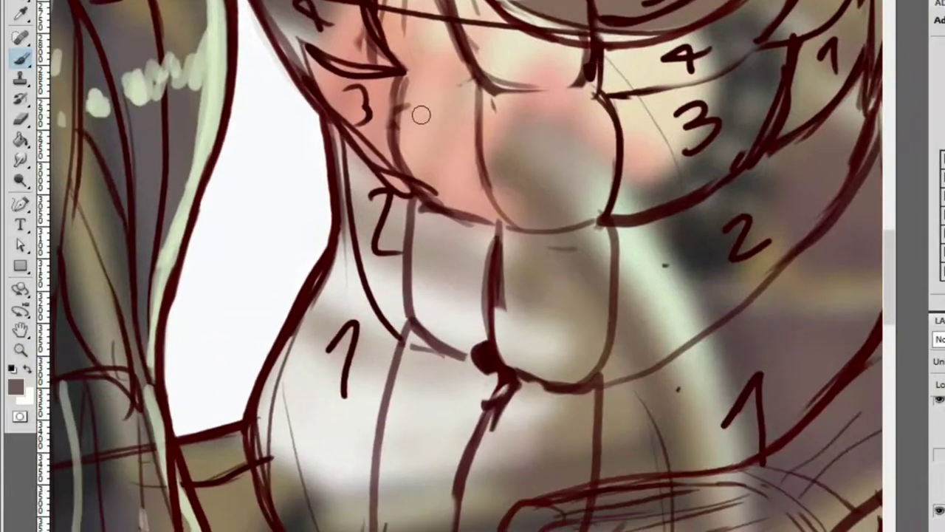
{"action": "mouse_move", "coordinate": [490, 147]}
{"action": "left_mouse_down"}
{"action": "mouse_move", "coordinate": [521, 209]}
{"action": "mouse_move", "coordinate": [544, 190]}
{"action": "mouse_move", "coordinate": [517, 101]}
{"action": "mouse_move", "coordinate": [577, 158]}
{"action": "mouse_move", "coordinate": [607, 156]}
{"action": "left_mouse_up"}
{"action": "mouse_move", "coordinate": [394, 138]}
{"action": "left_mouse_down"}
{"action": "mouse_move", "coordinate": [443, 207]}
{"action": "mouse_move", "coordinate": [473, 118]}
{"action": "mouse_move", "coordinate": [532, 207]}
{"action": "mouse_move", "coordinate": [500, 213]}
{"action": "mouse_move", "coordinate": [576, 173]}
{"action": "mouse_move", "coordinate": [679, 369]}
{"action": "left_mouse_up"}
{"action": "mouse_move", "coordinate": [472, 177]}
{"action": "left_mouse_down"}
{"action": "mouse_move", "coordinate": [539, 238]}
{"action": "mouse_move", "coordinate": [545, 226]}
{"action": "mouse_move", "coordinate": [562, 251]}
{"action": "left_mouse_up"}
{"action": "key", "text": "ctrl+alt+z"}
{"action": "key", "text": "ctrl+alt+z"}
{"action": "key", "text": "ctrl+alt+z"}
{"action": "key", "text": "ctrl+alt+z"}
Hatch dark maroon shadow under the shadow-side breast and across the upper abdominal muscles
{"action": "left_click_drag", "start_coordinate": [369, 163], "coordinate": [444, 258]}
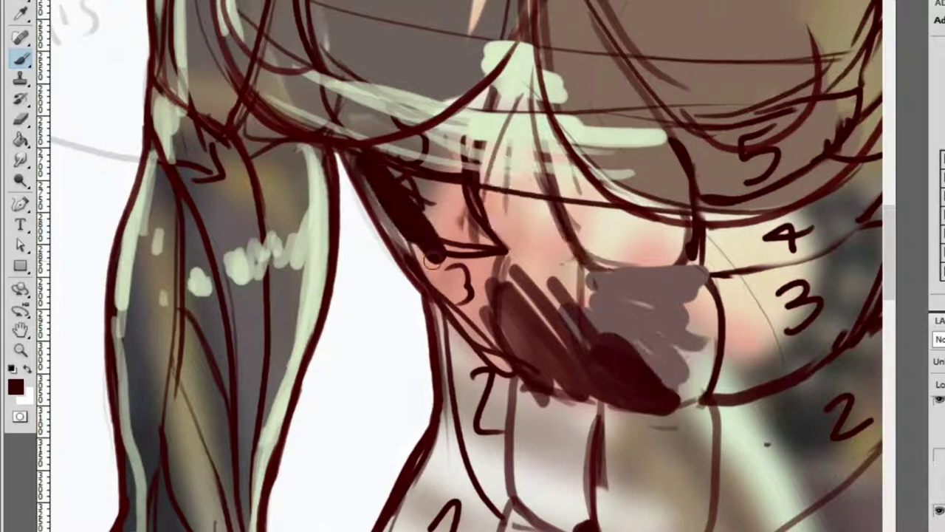
{"action": "left_click_drag", "start_coordinate": [413, 185], "coordinate": [488, 235]}
{"action": "left_click_drag", "start_coordinate": [443, 188], "coordinate": [517, 221]}
{"action": "mouse_move", "coordinate": [604, 222]}
{"action": "left_mouse_down"}
{"action": "mouse_move", "coordinate": [524, 212]}
{"action": "mouse_move", "coordinate": [640, 233]}
{"action": "left_mouse_up"}
{"action": "left_click_drag", "start_coordinate": [487, 167], "coordinate": [669, 221]}
{"action": "left_click_drag", "start_coordinate": [687, 216], "coordinate": [547, 193]}
{"action": "mouse_move", "coordinate": [650, 166]}
{"action": "left_mouse_down"}
{"action": "mouse_move", "coordinate": [731, 169]}
{"action": "mouse_move", "coordinate": [770, 185]}
{"action": "left_mouse_up"}
Extend the dark maroon shadow under the sword-side breast across rib segments 4 and 3
{"action": "key", "text": "z"}
{"action": "left_click", "coordinate": [770, 186], "text": "alt"}
{"action": "left_click", "coordinate": [653, 191]}
{"action": "key", "text": "b"}
{"action": "mouse_move", "coordinate": [330, 185]}
{"action": "left_mouse_down"}
{"action": "mouse_move", "coordinate": [735, 112]}
{"action": "mouse_move", "coordinate": [557, 214]}
{"action": "mouse_move", "coordinate": [410, 214]}
{"action": "mouse_move", "coordinate": [727, 112]}
{"action": "mouse_move", "coordinate": [497, 284]}
{"action": "mouse_move", "coordinate": [696, 148]}
{"action": "mouse_move", "coordinate": [315, 265]}
{"action": "mouse_move", "coordinate": [540, 325]}
{"action": "mouse_move", "coordinate": [389, 257]}
{"action": "mouse_move", "coordinate": [629, 254]}
{"action": "mouse_move", "coordinate": [561, 310]}
{"action": "mouse_move", "coordinate": [750, 150]}
{"action": "left_mouse_up"}
Paint an olive light band along the lower edge of rib segment 4 on the sword side
{"action": "key", "text": "z"}
{"action": "left_click", "coordinate": [619, 209], "text": "alt"}
{"action": "left_click", "coordinate": [582, 192], "text": "alt"}
{"action": "left_click", "coordinate": [510, 281]}
{"action": "left_click", "coordinate": [775, 180]}
{"action": "key", "text": "b"}
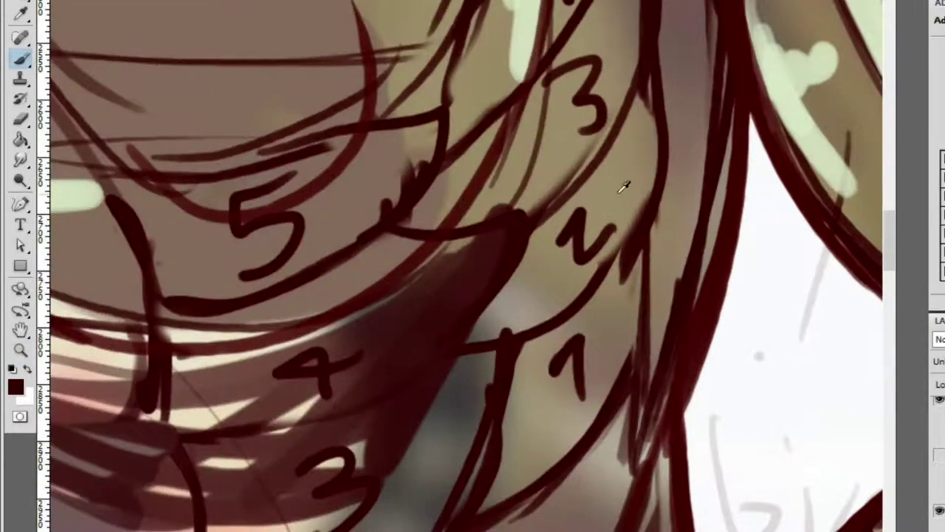
{"action": "left_click_drag", "start_coordinate": [228, 398], "coordinate": [452, 306]}
{"action": "left_click_drag", "start_coordinate": [428, 362], "coordinate": [510, 237]}
{"action": "left_click_drag", "start_coordinate": [391, 347], "coordinate": [458, 281]}
{"action": "left_click_drag", "start_coordinate": [413, 384], "coordinate": [462, 310]}
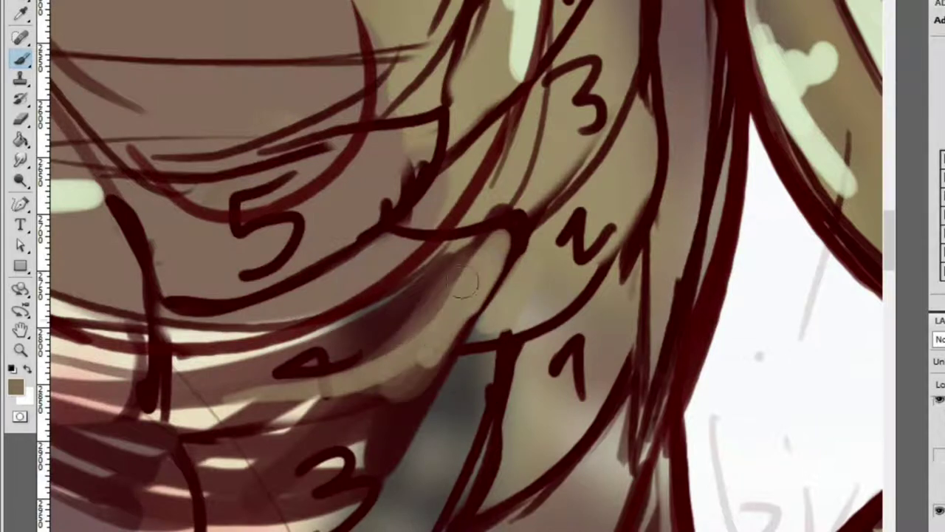
{"action": "left_click_drag", "start_coordinate": [454, 382], "coordinate": [527, 139]}
Paint a curved olive light band along the lower edge of rib segment 3 on the sword side
{"action": "key", "text": "ctrl+r"}
{"action": "left_click_drag", "start_coordinate": [275, 393], "coordinate": [472, 271]}
{"action": "left_click_drag", "start_coordinate": [401, 335], "coordinate": [527, 158]}
{"action": "left_click_drag", "start_coordinate": [398, 302], "coordinate": [486, 216]}
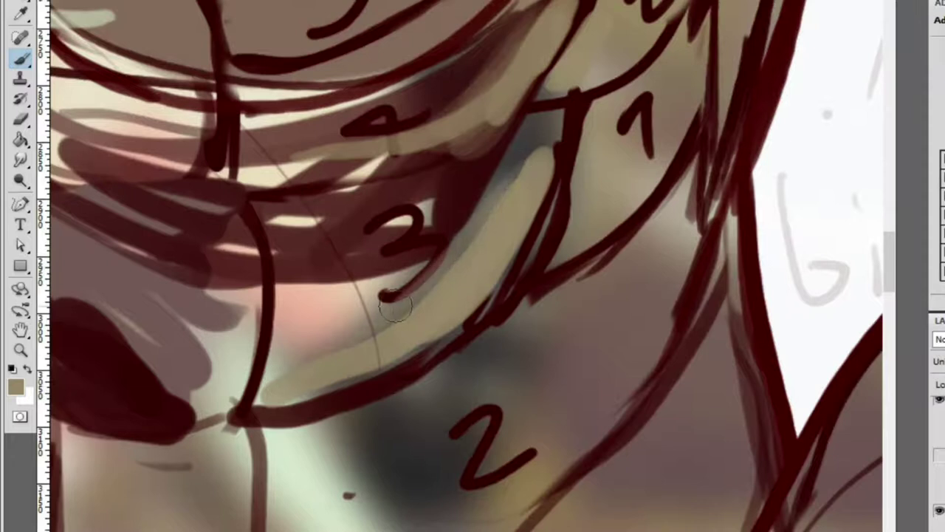
{"action": "left_click_drag", "start_coordinate": [330, 353], "coordinate": [422, 298]}
{"action": "left_click_drag", "start_coordinate": [393, 309], "coordinate": [544, 122]}
{"action": "left_click_drag", "start_coordinate": [517, 222], "coordinate": [577, 103]}
Soften the dark outlines below rib segment 3 and the outer segment 1 by painting olive and light beige over them
{"action": "key", "text": "z"}
{"action": "left_click", "coordinate": [621, 128], "text": "alt"}
{"action": "left_click", "coordinate": [621, 128], "text": "alt"}
{"action": "left_click", "coordinate": [599, 151]}
{"action": "key", "text": "b"}
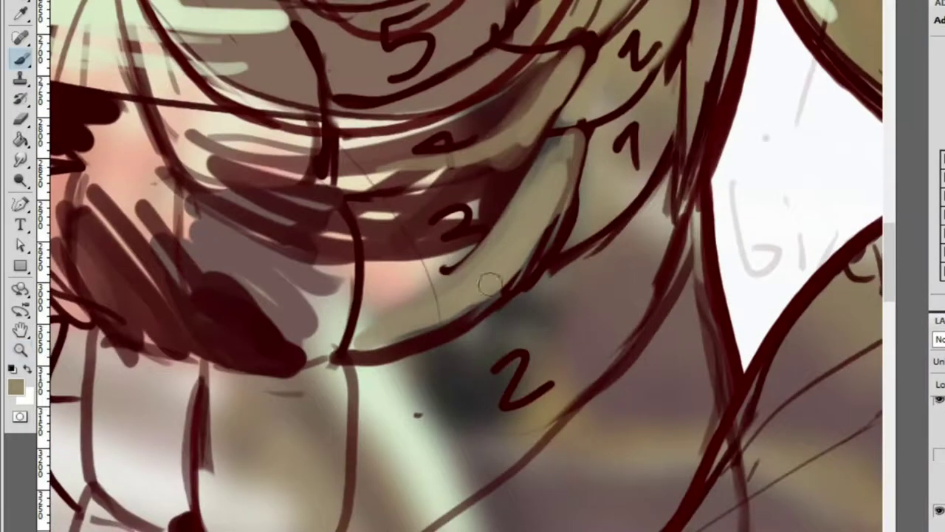
{"action": "mouse_move", "coordinate": [547, 229]}
{"action": "left_mouse_down"}
{"action": "mouse_move", "coordinate": [380, 332]}
{"action": "mouse_move", "coordinate": [568, 236]}
{"action": "left_mouse_up"}
{"action": "left_click_drag", "start_coordinate": [453, 320], "coordinate": [517, 277]}
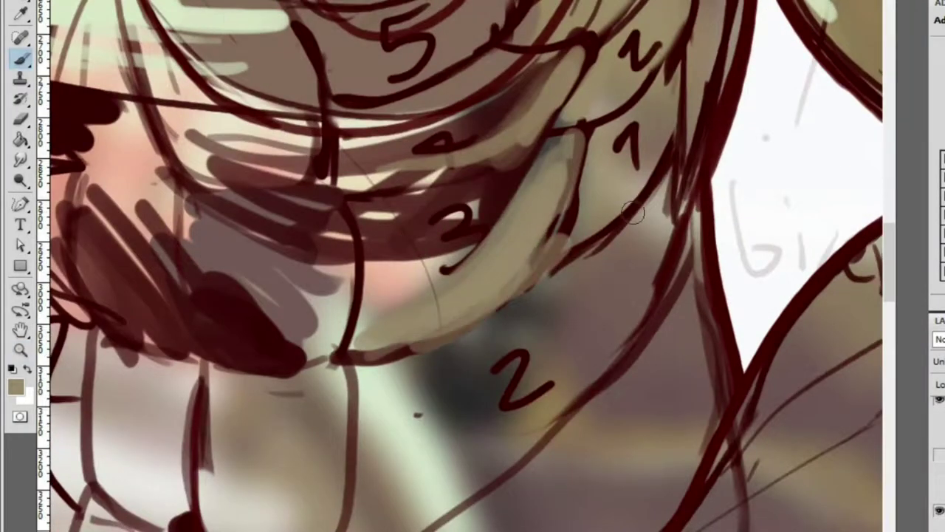
{"action": "mouse_move", "coordinate": [617, 200]}
{"action": "left_mouse_down"}
{"action": "mouse_move", "coordinate": [653, 155]}
{"action": "mouse_move", "coordinate": [612, 253]}
{"action": "left_mouse_up"}
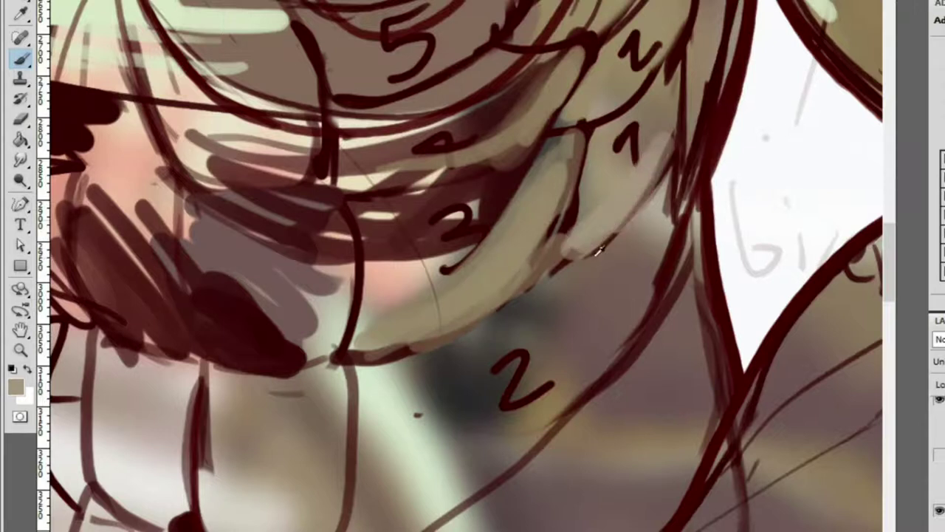
Fill waist muscle segment 2 on the sword side with a broad olive band following its lower edge
{"action": "left_click_drag", "start_coordinate": [613, 306], "coordinate": [638, 290]}
{"action": "left_click_drag", "start_coordinate": [665, 203], "coordinate": [657, 288]}
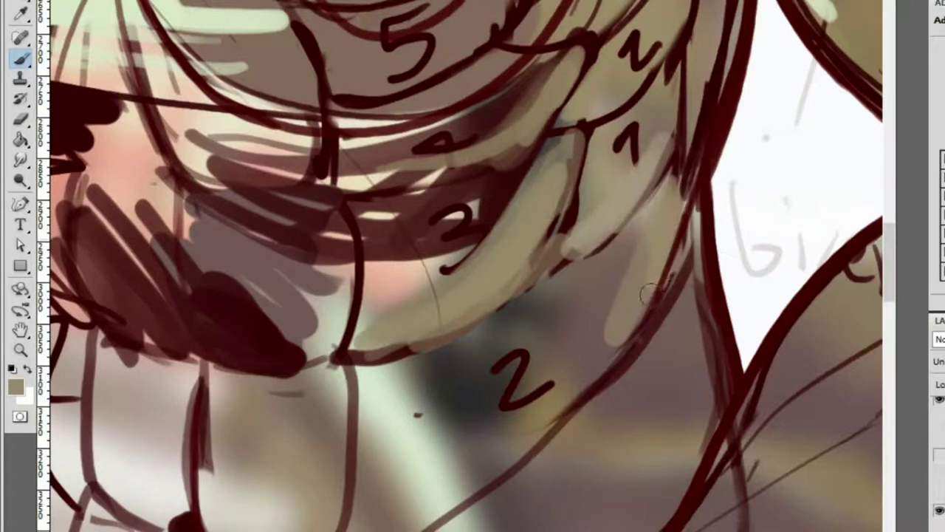
{"action": "left_click_drag", "start_coordinate": [676, 244], "coordinate": [532, 425]}
{"action": "left_click_drag", "start_coordinate": [620, 280], "coordinate": [491, 465]}
{"action": "mouse_move", "coordinate": [597, 375]}
{"action": "left_mouse_down"}
{"action": "mouse_move", "coordinate": [593, 275]}
{"action": "mouse_move", "coordinate": [611, 183]}
{"action": "mouse_move", "coordinate": [529, 306]}
{"action": "mouse_move", "coordinate": [601, 204]}
{"action": "left_mouse_up"}
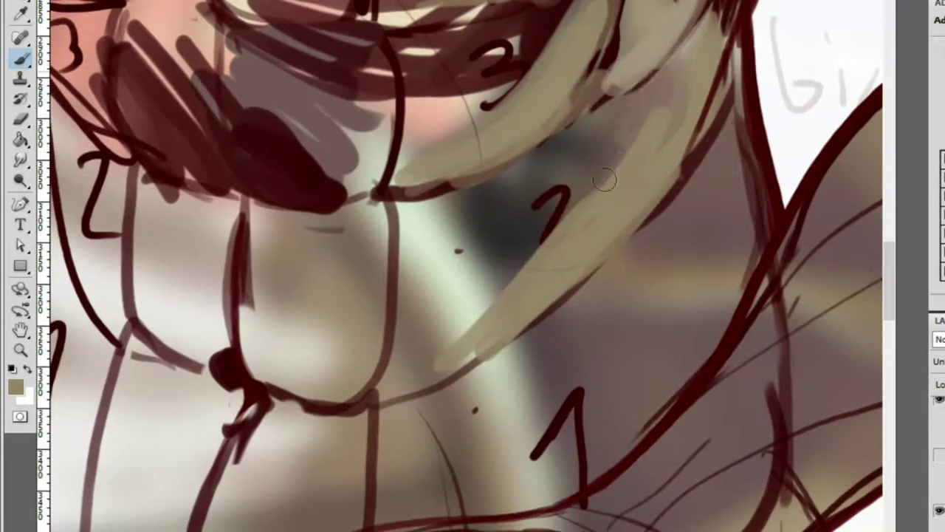
{"action": "left_click_drag", "start_coordinate": [630, 124], "coordinate": [586, 81]}
{"action": "mouse_move", "coordinate": [410, 356]}
{"action": "left_mouse_down"}
{"action": "mouse_move", "coordinate": [510, 284]}
{"action": "mouse_move", "coordinate": [522, 309]}
{"action": "mouse_move", "coordinate": [489, 289]}
{"action": "mouse_move", "coordinate": [497, 293]}
{"action": "mouse_move", "coordinate": [447, 310]}
{"action": "mouse_move", "coordinate": [465, 288]}
{"action": "mouse_move", "coordinate": [514, 270]}
{"action": "mouse_move", "coordinate": [552, 204]}
{"action": "mouse_move", "coordinate": [626, 118]}
{"action": "left_mouse_up"}
Paint olive light over waist muscle segment 1 on the sword side, down to the resting hand
{"action": "key", "text": "h"}
{"action": "mouse_move", "coordinate": [681, 88]}
{"action": "left_mouse_down"}
{"action": "mouse_move", "coordinate": [589, 127]}
{"action": "mouse_move", "coordinate": [693, 65]}
{"action": "mouse_move", "coordinate": [802, 76]}
{"action": "mouse_move", "coordinate": [631, 276]}
{"action": "mouse_move", "coordinate": [618, 167]}
{"action": "mouse_move", "coordinate": [660, 246]}
{"action": "mouse_move", "coordinate": [526, 373]}
{"action": "mouse_move", "coordinate": [580, 275]}
{"action": "left_mouse_up"}
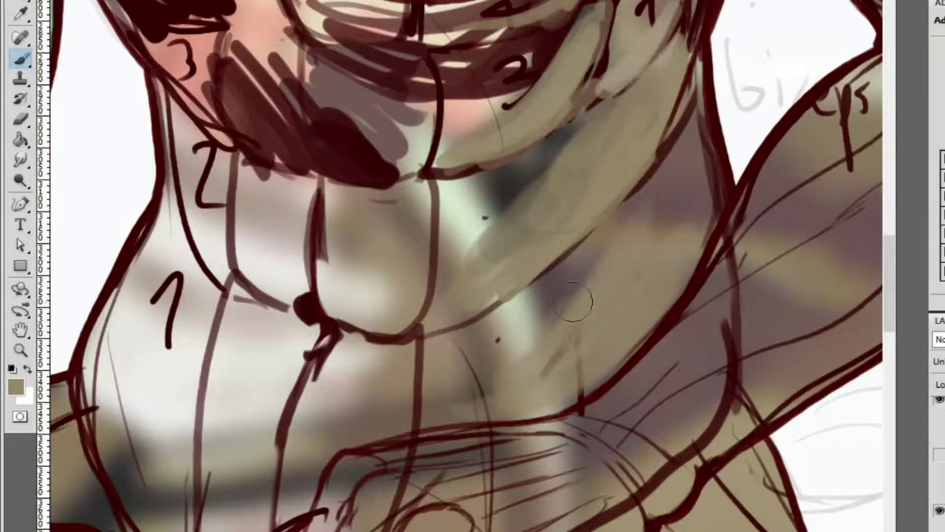
{"action": "key", "text": "h"}
{"action": "mouse_move", "coordinate": [637, 152]}
{"action": "left_mouse_down"}
{"action": "mouse_move", "coordinate": [618, 320]}
{"action": "mouse_move", "coordinate": [622, 219]}
{"action": "mouse_move", "coordinate": [637, 249]}
{"action": "mouse_move", "coordinate": [612, 390]}
{"action": "left_mouse_up"}
{"action": "key", "text": "h"}
Dab a vertical row of pale green highlights down the sword-side breast
{"action": "key", "text": "b"}
{"action": "left_click", "coordinate": [591, 327]}
{"action": "mouse_move", "coordinate": [591, 327]}
{"action": "left_mouse_down"}
{"action": "mouse_move", "coordinate": [587, 390]}
{"action": "mouse_move", "coordinate": [564, 435]}
{"action": "mouse_move", "coordinate": [591, 405]}
{"action": "mouse_move", "coordinate": [610, 239]}
{"action": "mouse_move", "coordinate": [562, 228]}
{"action": "left_mouse_up"}
{"action": "key", "text": "h"}
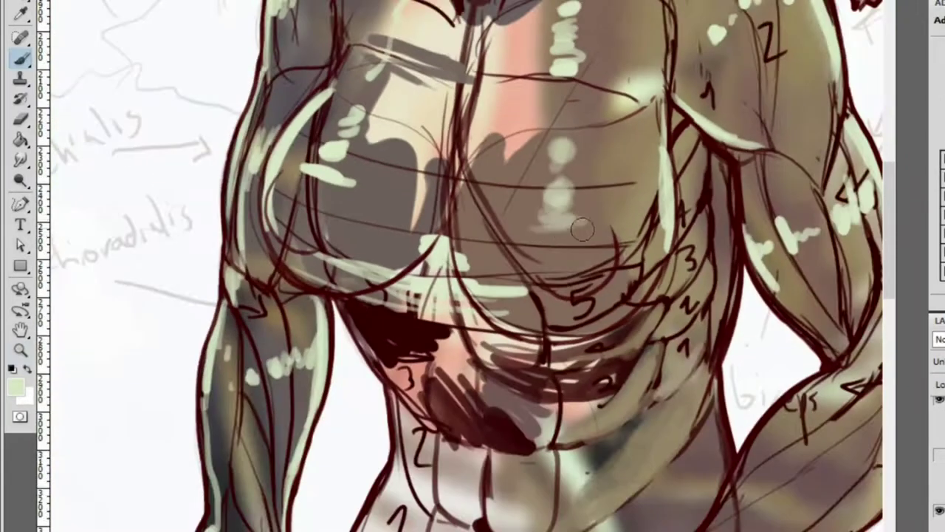
{"action": "key", "text": "h"}
{"action": "mouse_move", "coordinate": [559, 262]}
{"action": "left_mouse_down"}
{"action": "mouse_move", "coordinate": [657, 256]}
{"action": "mouse_move", "coordinate": [581, 194]}
{"action": "left_mouse_up"}
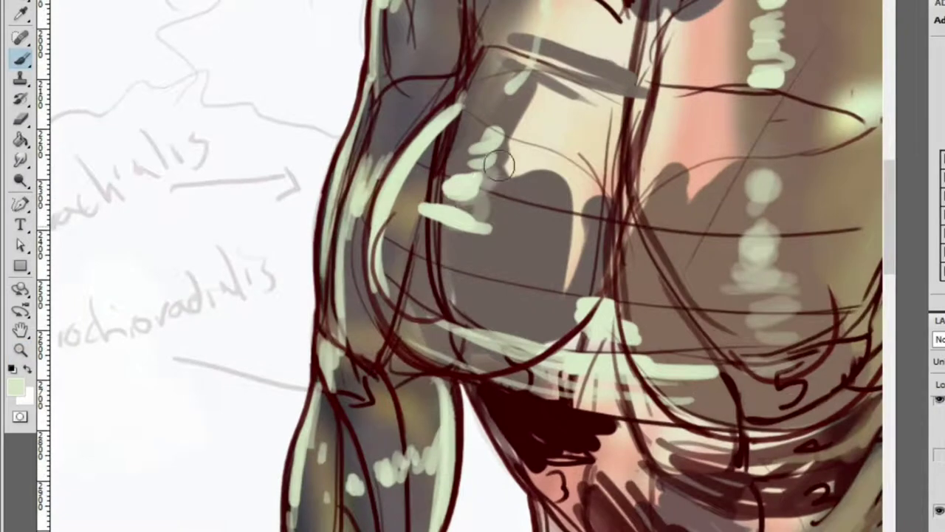
Cover the cream skin patch on the shadow-side chest with grey and dab a pale green highlight beside it
{"action": "mouse_move", "coordinate": [494, 185]}
{"action": "left_mouse_down"}
{"action": "mouse_move", "coordinate": [542, 144]}
{"action": "mouse_move", "coordinate": [586, 173]}
{"action": "mouse_move", "coordinate": [529, 169]}
{"action": "mouse_move", "coordinate": [591, 184]}
{"action": "mouse_move", "coordinate": [581, 145]}
{"action": "mouse_move", "coordinate": [545, 92]}
{"action": "mouse_move", "coordinate": [586, 65]}
{"action": "mouse_move", "coordinate": [604, 22]}
{"action": "mouse_move", "coordinate": [555, 1]}
{"action": "mouse_move", "coordinate": [598, 164]}
{"action": "left_mouse_up"}
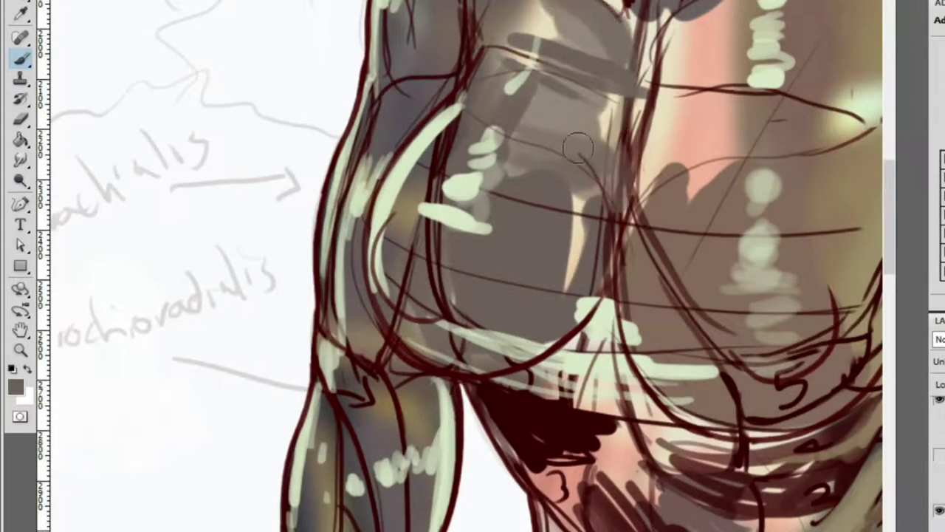
{"action": "left_click", "coordinate": [474, 161], "text": "alt"}
{"action": "left_click_drag", "start_coordinate": [509, 157], "coordinate": [504, 122]}
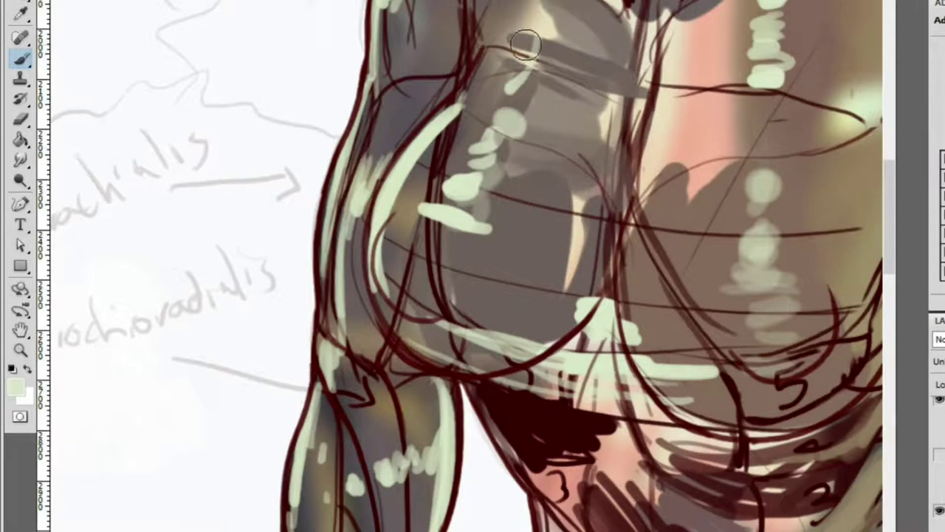
Dab round pale green highlights on the numbered rib segments below the sword-side breast
{"action": "scroll", "coordinate": [527, 44], "scroll_direction": "up", "scroll_amount": 3}
{"action": "scroll", "coordinate": [530, 123], "scroll_direction": "left", "scroll_amount": 2}
{"action": "scroll", "coordinate": [464, 85], "scroll_direction": "down", "scroll_amount": 10}
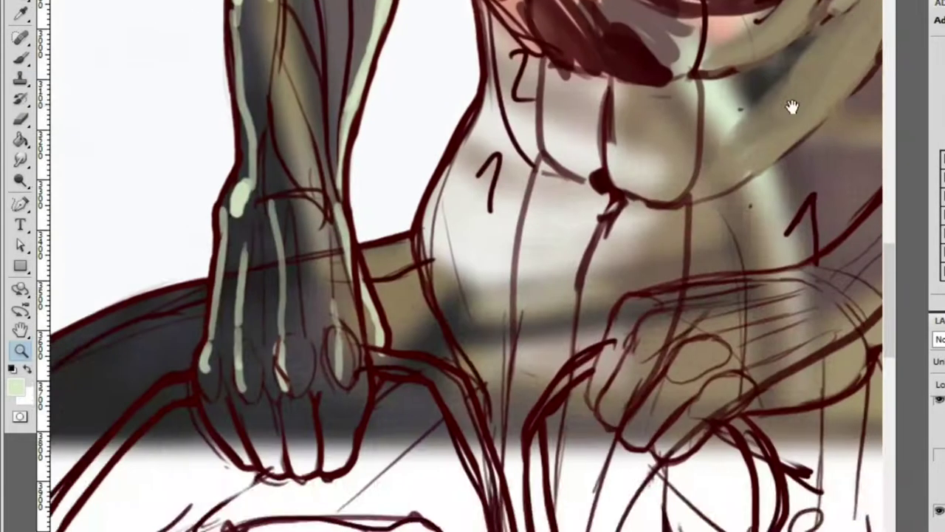
{"action": "scroll", "coordinate": [771, 98], "scroll_direction": "right", "scroll_amount": 8}
{"action": "key", "text": "ctrl+equal"}
{"action": "mouse_move", "coordinate": [357, 405]}
{"action": "left_mouse_down"}
{"action": "mouse_move", "coordinate": [308, 415]}
{"action": "mouse_move", "coordinate": [316, 436]}
{"action": "left_mouse_up"}
{"action": "mouse_move", "coordinate": [294, 310]}
{"action": "left_mouse_down"}
{"action": "mouse_move", "coordinate": [302, 303]}
{"action": "mouse_move", "coordinate": [306, 314]}
{"action": "left_mouse_up"}
{"action": "left_click_drag", "start_coordinate": [539, 174], "coordinate": [553, 185]}
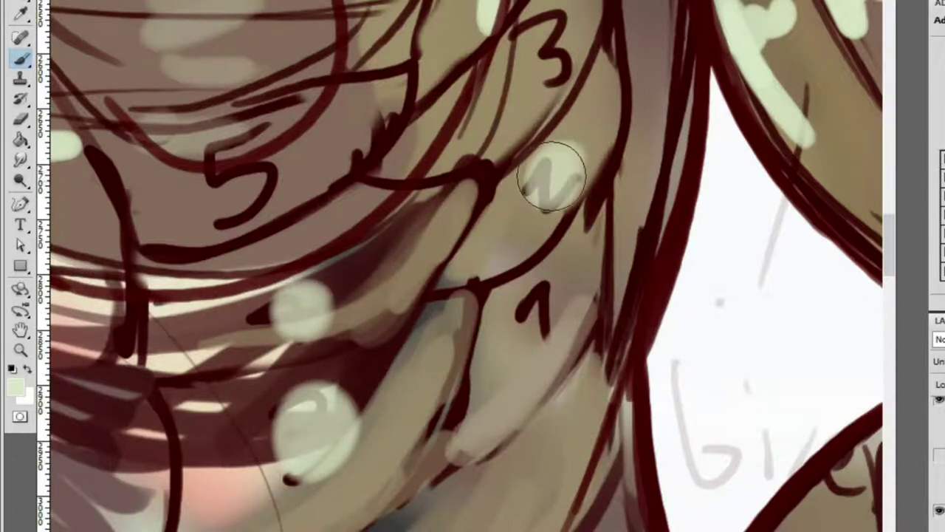
{"action": "left_click_drag", "start_coordinate": [554, 59], "coordinate": [544, 59]}
Continue the pale green highlight dabs up the side of the ribcage to the armpit and onto the back muscle
{"action": "key", "text": "z"}
{"action": "left_click_drag", "start_coordinate": [591, 229], "coordinate": [553, 314]}
{"action": "scroll", "coordinate": [604, 217], "scroll_direction": "down", "scroll_amount": 1, "text": "alt"}
{"action": "key", "text": "b"}
{"action": "scroll", "coordinate": [623, 212], "scroll_direction": "down", "scroll_amount": 2, "text": "alt"}
{"action": "left_click_drag", "start_coordinate": [642, 30], "coordinate": [661, 277]}
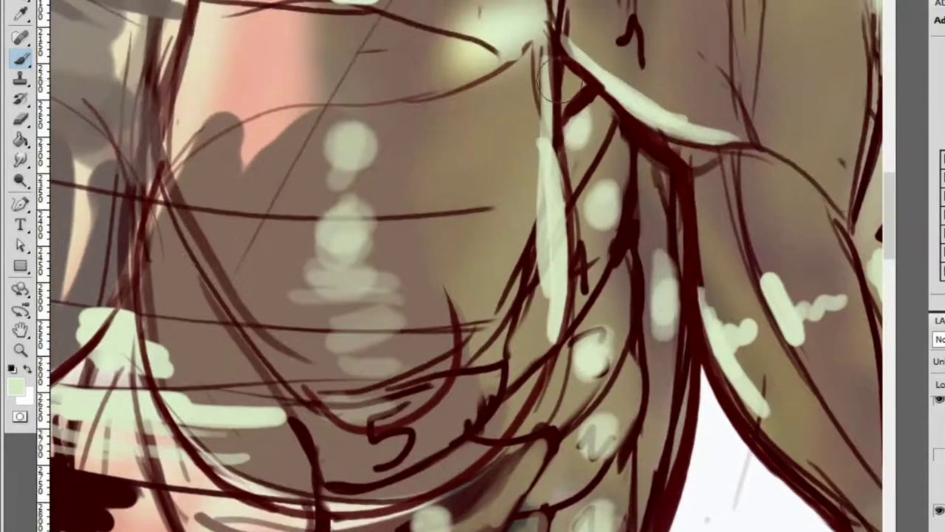
Brush a pale green highlight from the sword-side armpit along the upper edge of the biceps
{"action": "scroll", "coordinate": [618, 137], "scroll_direction": "down", "scroll_amount": 3, "text": "alt"}
{"action": "scroll", "coordinate": [601, 156], "scroll_direction": "down", "scroll_amount": 3}
{"action": "key", "text": "z"}
{"action": "left_click", "coordinate": [564, 170]}
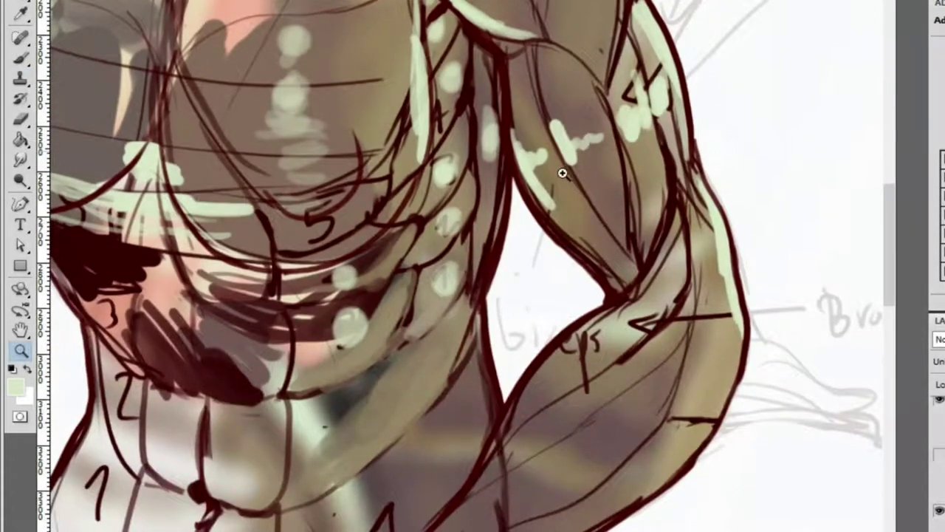
{"action": "left_click", "coordinate": [563, 170]}
{"action": "key", "text": "b"}
{"action": "left_click_drag", "start_coordinate": [550, 129], "coordinate": [606, 99]}
{"action": "scroll", "coordinate": [664, 102], "scroll_direction": "up", "scroll_amount": 2}
{"action": "scroll", "coordinate": [525, 92], "scroll_direction": "up", "scroll_amount": 1, "text": "alt"}
{"action": "mouse_move", "coordinate": [524, 92]}
{"action": "left_mouse_down"}
{"action": "mouse_move", "coordinate": [451, 59]}
{"action": "mouse_move", "coordinate": [537, 50]}
{"action": "mouse_move", "coordinate": [591, 87]}
{"action": "mouse_move", "coordinate": [650, 158]}
{"action": "mouse_move", "coordinate": [678, 66]}
{"action": "left_mouse_up"}
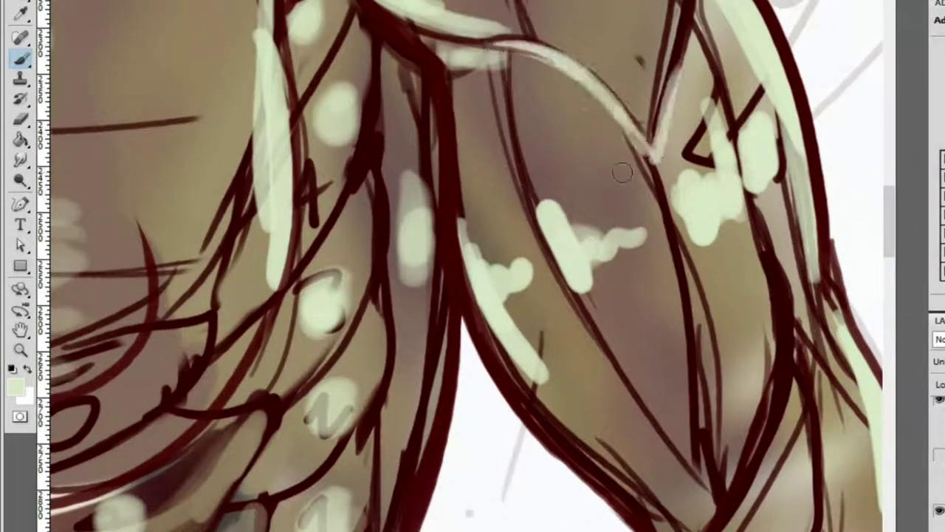
Line the inner contour of the sword-side upper arm with pale green highlight down to the elbow crease
{"action": "left_click_drag", "start_coordinate": [436, 55], "coordinate": [452, 140]}
{"action": "left_click_drag", "start_coordinate": [457, 221], "coordinate": [527, 339]}
{"action": "mouse_move", "coordinate": [479, 251]}
{"action": "left_mouse_down"}
{"action": "mouse_move", "coordinate": [676, 502]}
{"action": "mouse_move", "coordinate": [713, 491]}
{"action": "left_mouse_up"}
Dab pale green highlights across the sword-side forearm muscles below the elbow crease
{"action": "key", "text": "ctrl+0"}
{"action": "key", "text": "z"}
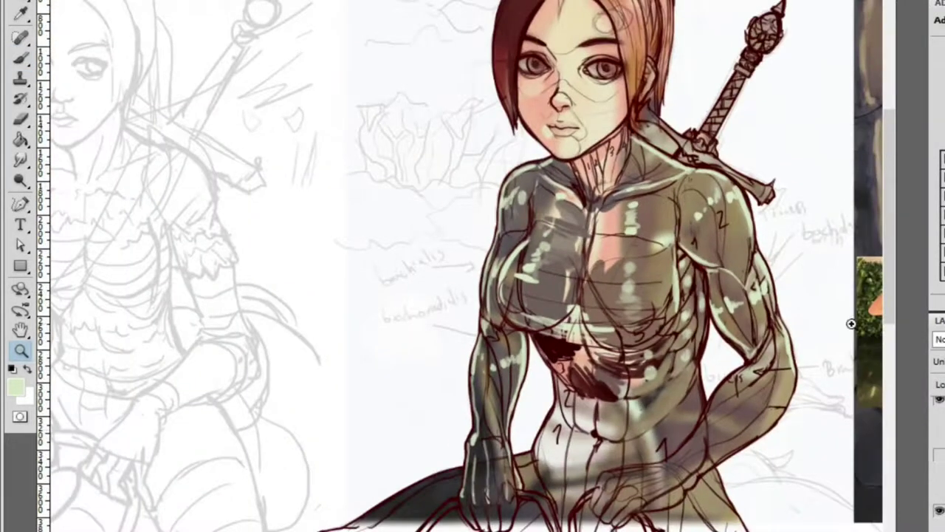
{"action": "left_click", "coordinate": [780, 411]}
{"action": "left_click", "coordinate": [780, 410]}
{"action": "key", "text": "b"}
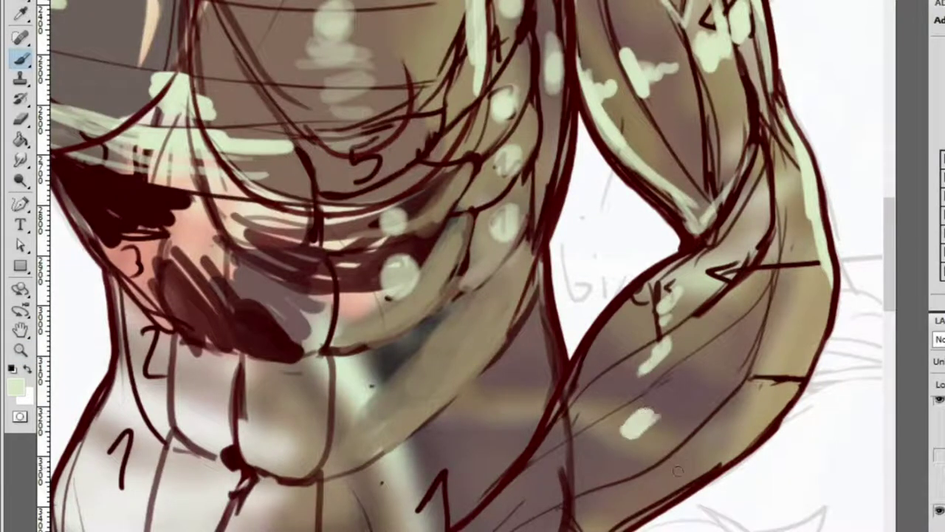
{"action": "key", "text": "z"}
{"action": "key", "text": "ctrl+0"}
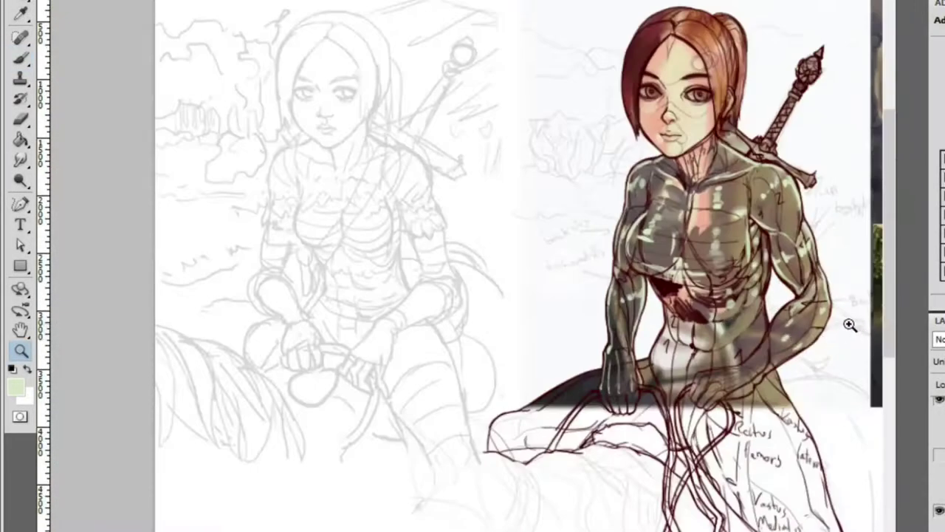
Brush pale green highlights along the finger tendons, knuckles and fingertips of the hand opposite the sword side
{"action": "left_click", "coordinate": [731, 370]}
{"action": "left_click", "coordinate": [319, 455]}
{"action": "key", "text": "b"}
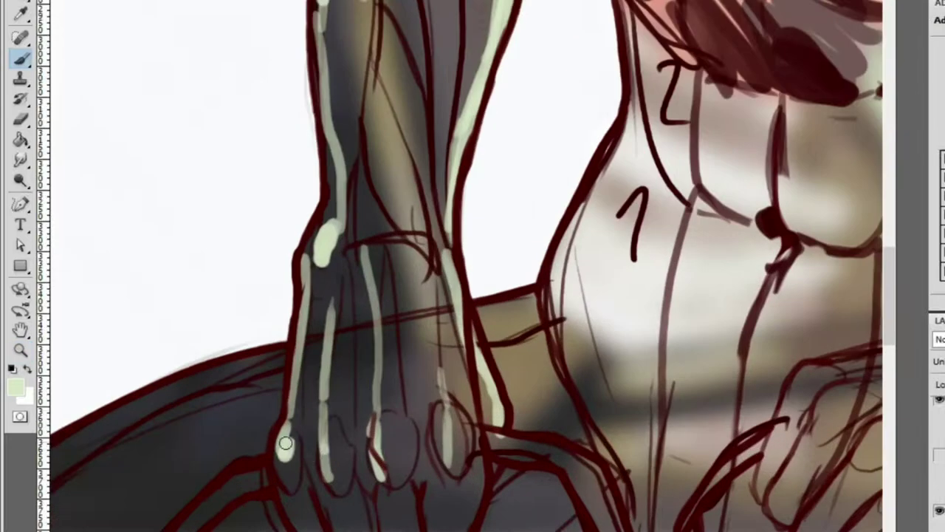
{"action": "scroll", "coordinate": [448, 445], "scroll_direction": "down", "scroll_amount": 3}
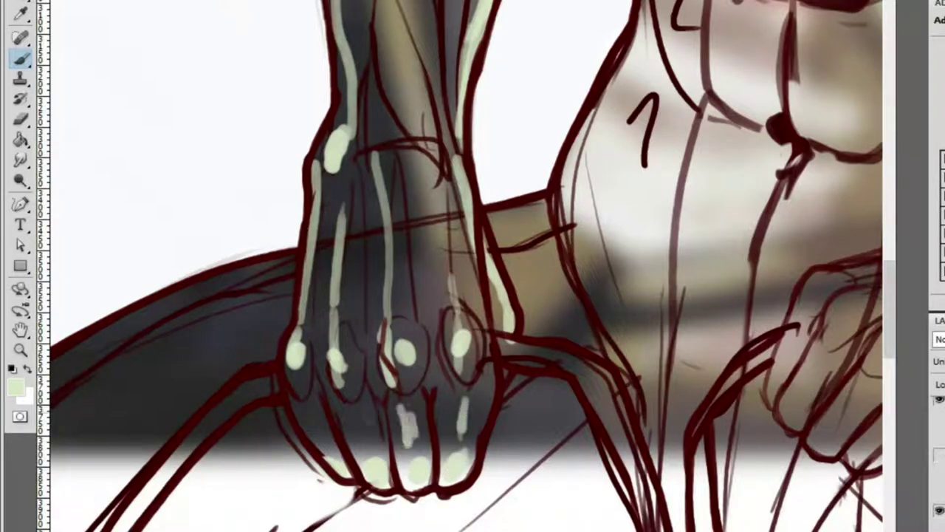
{"action": "scroll", "coordinate": [616, 374], "scroll_direction": "down", "scroll_amount": 5}
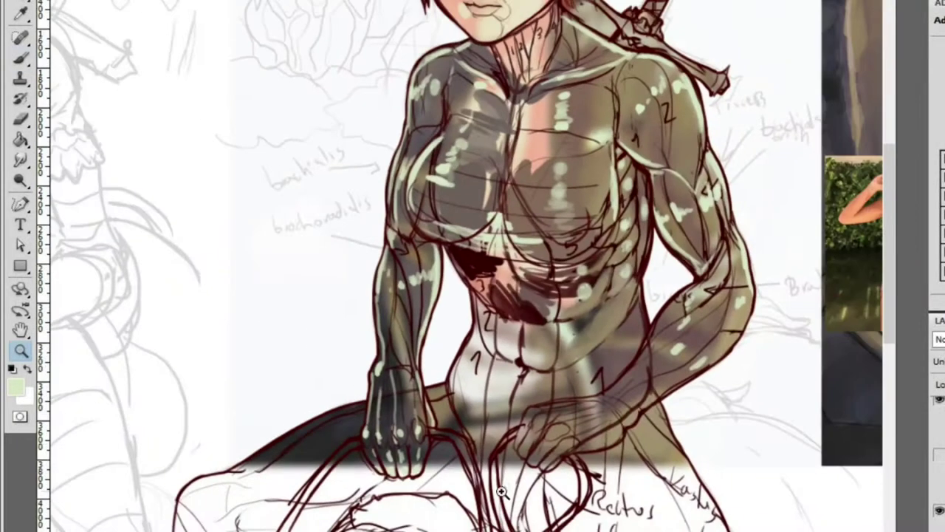
Dab pale green highlights on the knuckles and fingers of the sword-side hand holding the reins
{"action": "scroll", "coordinate": [616, 375], "scroll_direction": "up", "scroll_amount": 5}
{"action": "scroll", "coordinate": [609, 317], "scroll_direction": "right", "scroll_amount": 4}
{"action": "scroll", "coordinate": [609, 316], "scroll_direction": "up", "scroll_amount": 1}
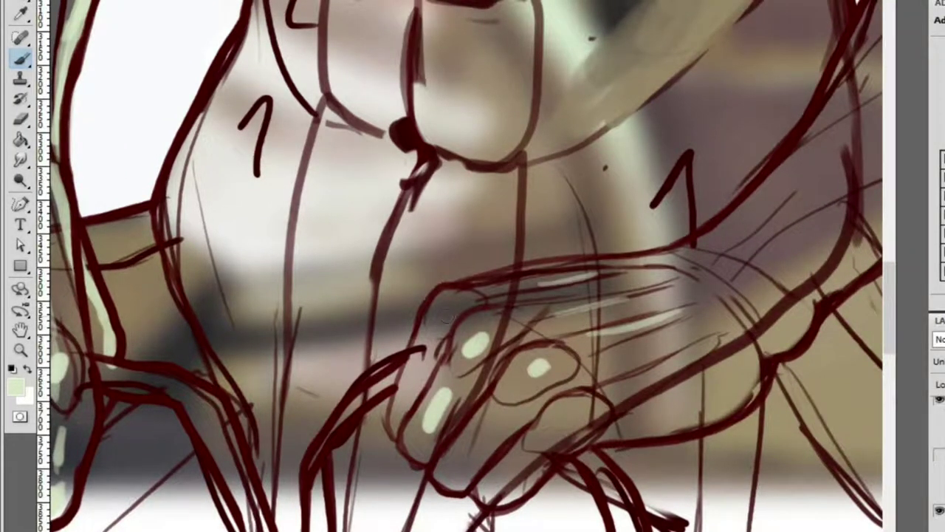
{"action": "left_click_drag", "start_coordinate": [464, 316], "coordinate": [478, 463]}
Dab pale green highlights on the abdominal muscle blocks and on the obliques at both sides of the waist
{"action": "left_click_drag", "start_coordinate": [487, 193], "coordinate": [484, 219]}
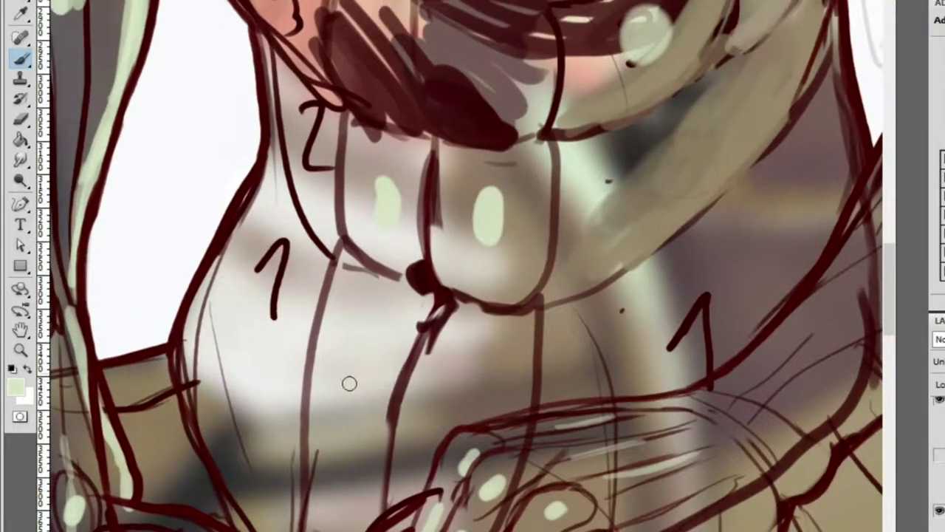
{"action": "left_click", "coordinate": [431, 286], "text": "ctrl+alt"}
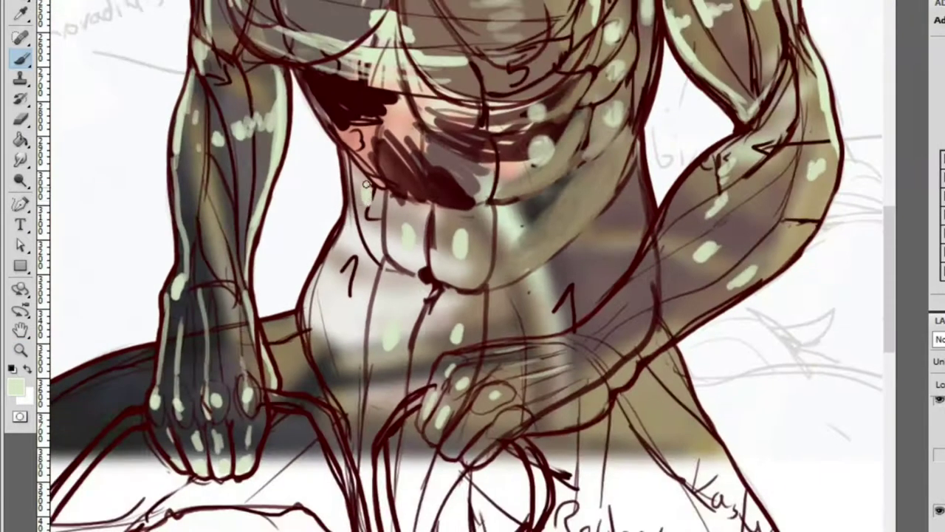
{"action": "left_click", "coordinate": [377, 284], "text": "ctrl"}
{"action": "left_click_drag", "start_coordinate": [353, 290], "coordinate": [342, 264]}
{"action": "left_click", "coordinate": [653, 296], "text": "ctrl"}
{"action": "left_click_drag", "start_coordinate": [675, 282], "coordinate": [653, 316]}
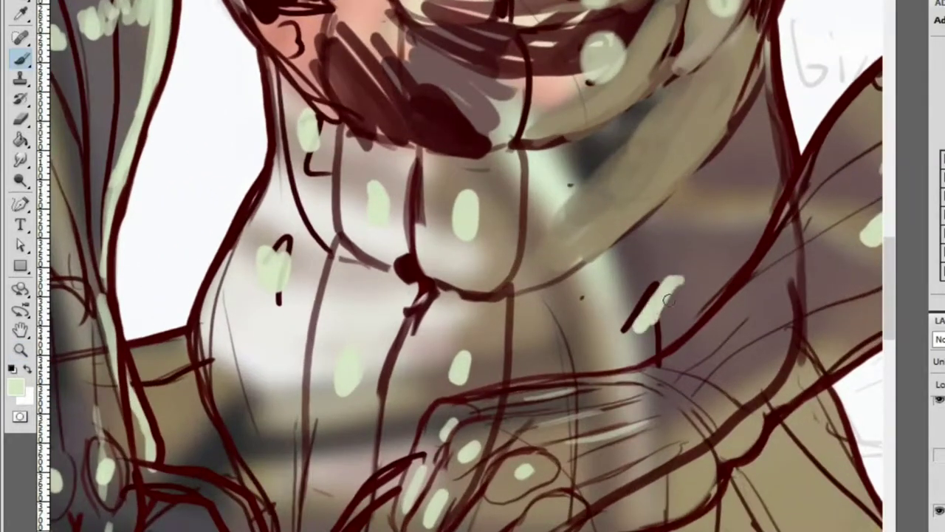
Soften the highlight dab on the sword-side front deltoid and brush a grey-green mid tone down the muscle
{"action": "left_click", "coordinate": [704, 264], "text": "ctrl+alt"}
{"action": "left_click", "coordinate": [770, 211], "text": "ctrl"}
{"action": "left_click", "coordinate": [678, 249], "text": "ctrl+alt"}
{"action": "left_click", "coordinate": [678, 250], "text": "ctrl+alt"}
{"action": "left_click", "coordinate": [665, 194], "text": "ctrl+alt"}
{"action": "left_click", "coordinate": [769, 143], "text": "ctrl"}
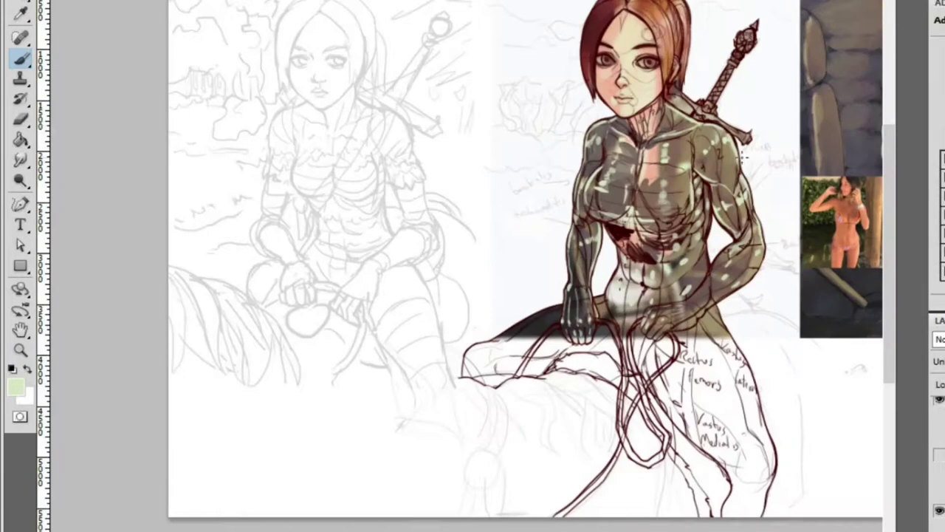
{"action": "left_click", "coordinate": [676, 169], "text": "ctrl"}
{"action": "left_click", "coordinate": [603, 152], "text": "ctrl+alt"}
{"action": "left_click", "coordinate": [696, 131], "text": "ctrl"}
{"action": "left_click", "coordinate": [598, 181]}
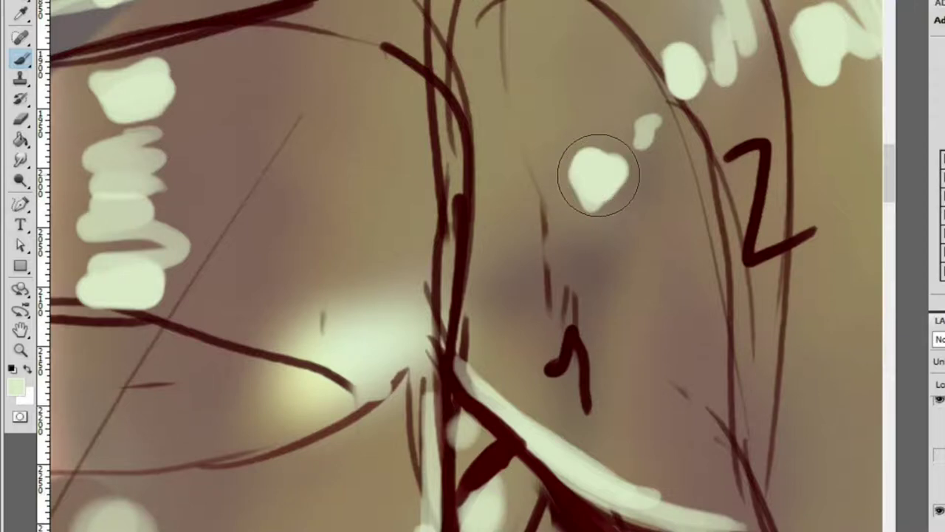
{"action": "mouse_move", "coordinate": [598, 177]}
{"action": "left_mouse_down"}
{"action": "mouse_move", "coordinate": [600, 200]}
{"action": "mouse_move", "coordinate": [610, 200]}
{"action": "mouse_move", "coordinate": [606, 180]}
{"action": "mouse_move", "coordinate": [612, 196]}
{"action": "mouse_move", "coordinate": [570, 139]}
{"action": "left_mouse_up"}
{"action": "left_click", "coordinate": [591, 180], "text": "alt"}
{"action": "left_click", "coordinate": [619, 229], "text": "alt"}
{"action": "mouse_move", "coordinate": [650, 207]}
{"action": "left_mouse_down"}
{"action": "mouse_move", "coordinate": [639, 308]}
{"action": "mouse_move", "coordinate": [586, 264]}
{"action": "mouse_move", "coordinate": [627, 288]}
{"action": "mouse_move", "coordinate": [568, 357]}
{"action": "mouse_move", "coordinate": [591, 325]}
{"action": "left_mouse_up"}
Extend the pale glow towards the top of the front deltoid and smooth the muscle's lower part, covering the number marking
{"action": "left_click", "coordinate": [633, 340], "text": "ctrl"}
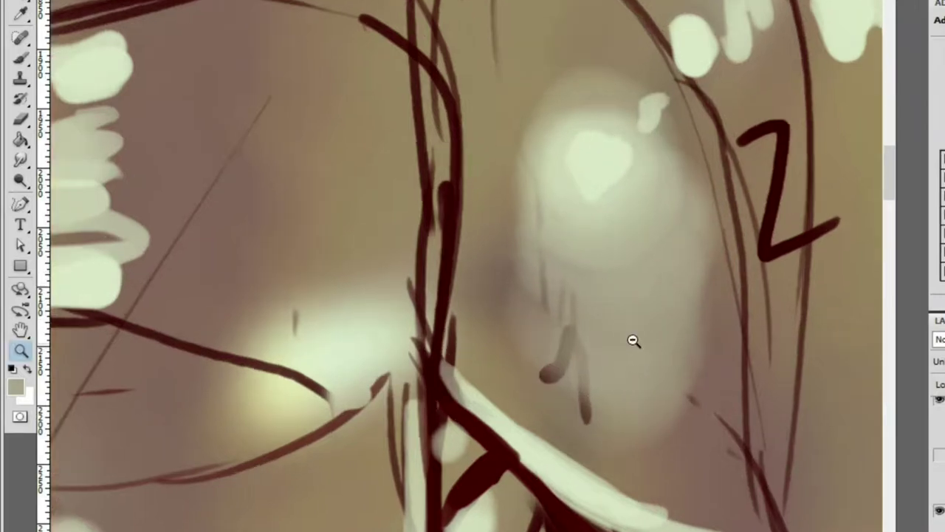
{"action": "left_click", "coordinate": [604, 183], "text": "alt"}
{"action": "mouse_move", "coordinate": [591, 143]}
{"action": "left_mouse_down"}
{"action": "mouse_move", "coordinate": [607, 131]}
{"action": "mouse_move", "coordinate": [569, 127]}
{"action": "mouse_move", "coordinate": [593, 89]}
{"action": "mouse_move", "coordinate": [553, 32]}
{"action": "left_mouse_up"}
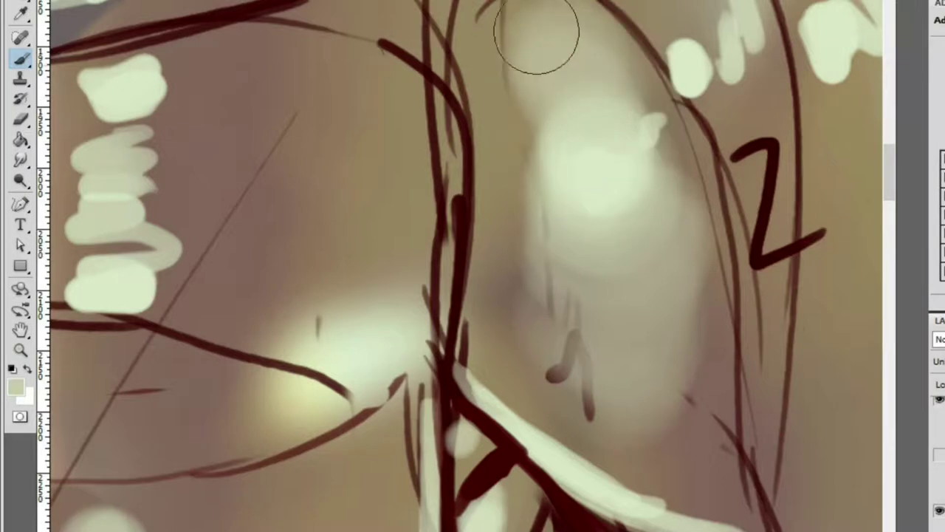
{"action": "left_click", "coordinate": [629, 138], "text": "ctrl+alt"}
{"action": "left_click", "coordinate": [630, 139], "text": "ctrl"}
{"action": "mouse_move", "coordinate": [660, 141]}
{"action": "left_mouse_down"}
{"action": "mouse_move", "coordinate": [675, 99]}
{"action": "mouse_move", "coordinate": [672, 178]}
{"action": "mouse_move", "coordinate": [686, 229]}
{"action": "left_mouse_up"}
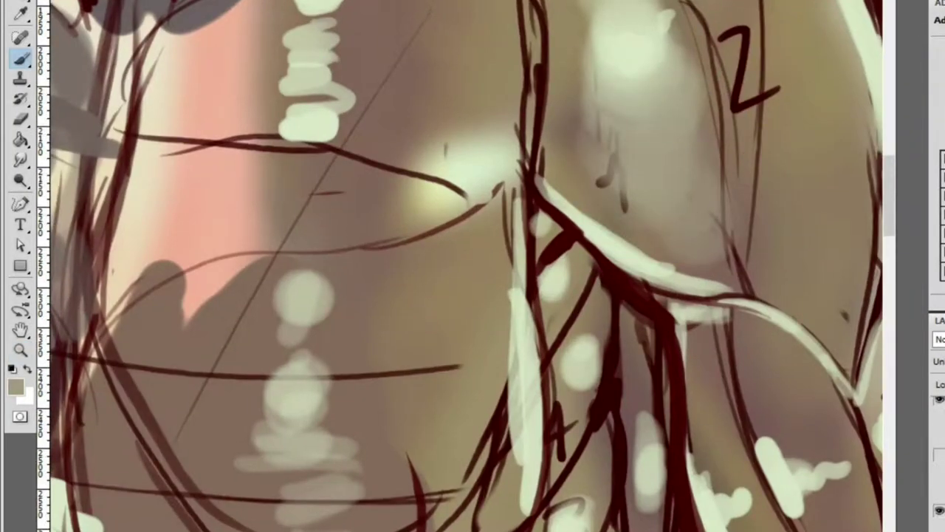
{"action": "left_click", "coordinate": [633, 84], "text": "ctrl"}
{"action": "mouse_move", "coordinate": [658, 162]}
{"action": "left_mouse_down"}
{"action": "mouse_move", "coordinate": [633, 238]}
{"action": "mouse_move", "coordinate": [591, 102]}
{"action": "left_mouse_up"}
{"action": "scroll", "coordinate": [591, 101], "scroll_direction": "up", "scroll_amount": 5}
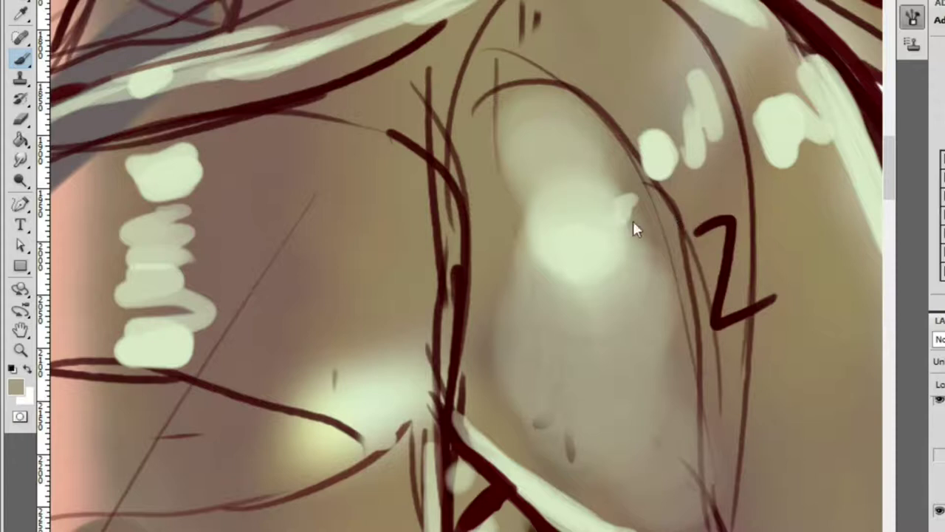
Fill the front deltoid's upper and inner edges with sampled grey-green and trim the outer side of its highlight
{"action": "left_click", "coordinate": [540, 158], "text": "alt"}
{"action": "left_click_drag", "start_coordinate": [501, 133], "coordinate": [511, 177]}
{"action": "mouse_move", "coordinate": [495, 145]}
{"action": "left_mouse_down"}
{"action": "mouse_move", "coordinate": [485, 165]}
{"action": "mouse_move", "coordinate": [492, 126]}
{"action": "mouse_move", "coordinate": [550, 148]}
{"action": "left_mouse_up"}
{"action": "mouse_move", "coordinate": [539, 313]}
{"action": "left_mouse_down"}
{"action": "mouse_move", "coordinate": [498, 239]}
{"action": "mouse_move", "coordinate": [599, 433]}
{"action": "left_mouse_up"}
{"action": "key", "text": "z"}
{"action": "left_click", "coordinate": [696, 363], "text": "alt"}
{"action": "left_click", "coordinate": [739, 392]}
{"action": "key", "text": "b"}
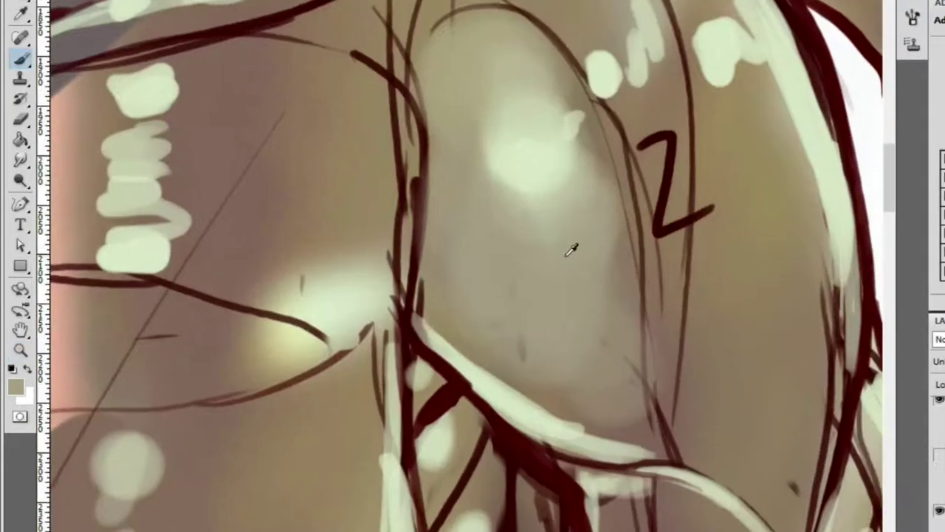
{"action": "left_click_drag", "start_coordinate": [605, 159], "coordinate": [566, 218]}
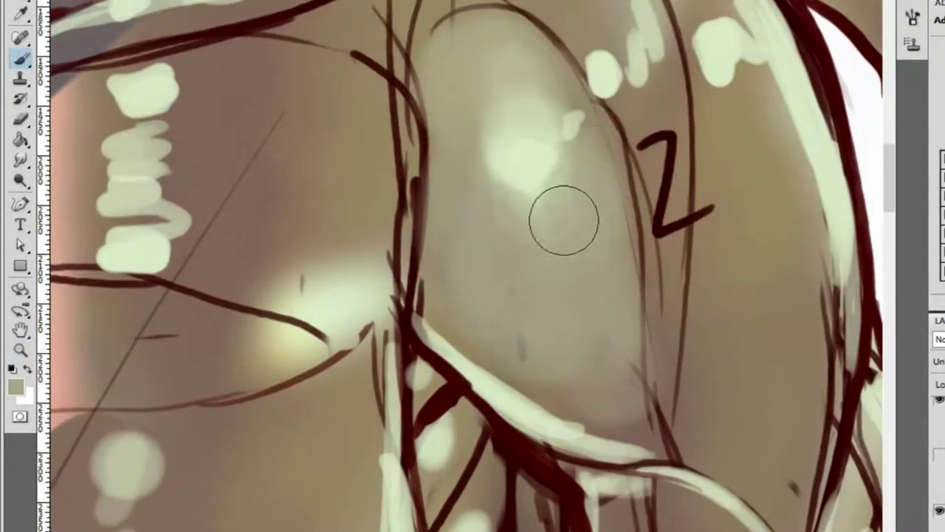
Blend sampled pale green tones across the upper shoulder, between the front deltoid and the middle deltoid highlights
{"action": "left_click", "coordinate": [601, 74], "text": "alt"}
{"action": "mouse_move", "coordinate": [601, 74]}
{"action": "left_mouse_down"}
{"action": "mouse_move", "coordinate": [612, 67]}
{"action": "mouse_move", "coordinate": [638, 116]}
{"action": "mouse_move", "coordinate": [643, 70]}
{"action": "mouse_move", "coordinate": [658, 170]}
{"action": "left_mouse_up"}
{"action": "left_click", "coordinate": [662, 124], "text": "alt"}
{"action": "mouse_move", "coordinate": [662, 123]}
{"action": "left_mouse_down"}
{"action": "mouse_move", "coordinate": [672, 306]}
{"action": "mouse_move", "coordinate": [667, 93]}
{"action": "mouse_move", "coordinate": [710, 168]}
{"action": "mouse_move", "coordinate": [657, 147]}
{"action": "mouse_move", "coordinate": [687, 93]}
{"action": "mouse_move", "coordinate": [658, 131]}
{"action": "mouse_move", "coordinate": [678, 106]}
{"action": "mouse_move", "coordinate": [664, 64]}
{"action": "mouse_move", "coordinate": [566, 67]}
{"action": "left_mouse_up"}
{"action": "key", "text": "h"}
{"action": "left_click", "coordinate": [578, 158], "text": "alt"}
{"action": "mouse_move", "coordinate": [543, 170]}
{"action": "left_mouse_down"}
{"action": "mouse_move", "coordinate": [566, 131]}
{"action": "mouse_move", "coordinate": [538, 127]}
{"action": "left_mouse_up"}
Paint a pale green band down the middle deltoid, covering the number 2 marking
{"action": "key", "text": "z"}
{"action": "left_click", "coordinate": [652, 119], "text": "alt"}
{"action": "left_click", "coordinate": [731, 177]}
{"action": "key", "text": "b"}
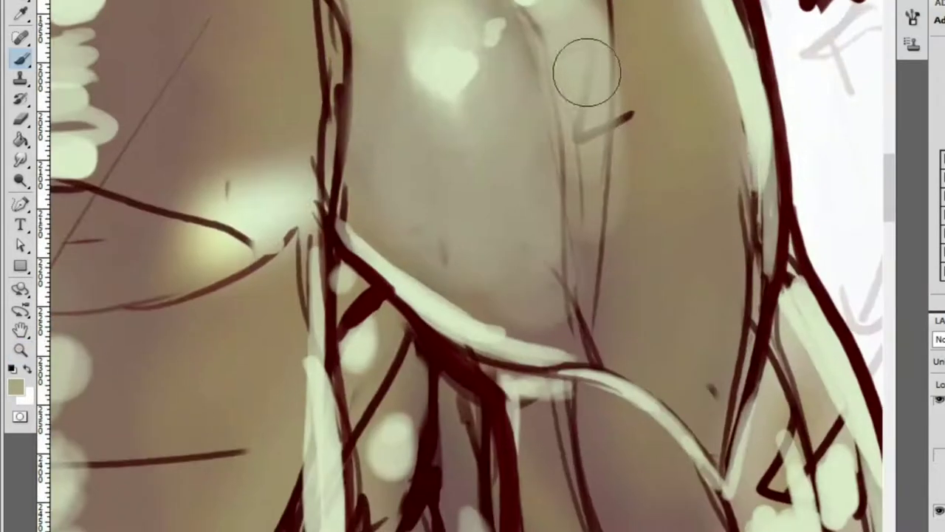
{"action": "mouse_move", "coordinate": [576, 8]}
{"action": "left_mouse_down"}
{"action": "mouse_move", "coordinate": [601, 307]}
{"action": "mouse_move", "coordinate": [645, 233]}
{"action": "left_mouse_up"}
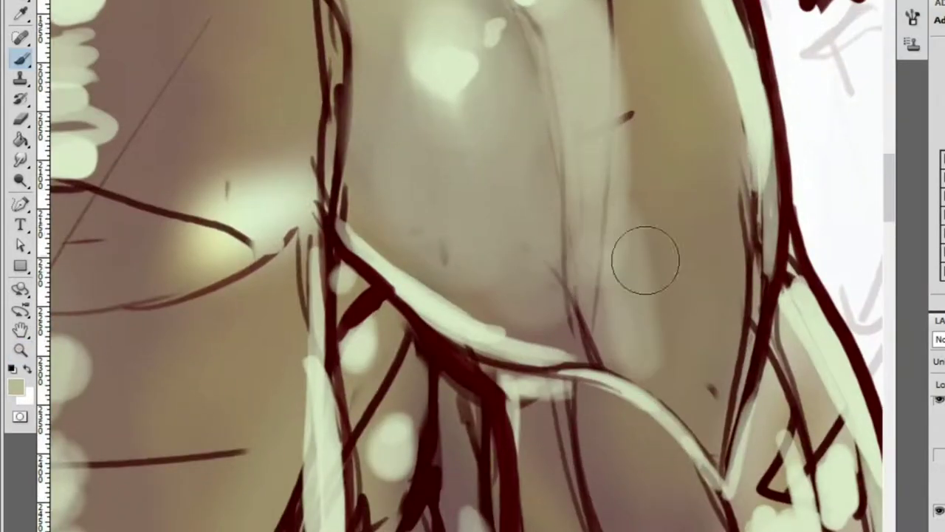
Brush muted green down the rear deltoid and blend sampled tone across the top of the shoulder
{"action": "mouse_move", "coordinate": [642, 4]}
{"action": "left_mouse_down"}
{"action": "mouse_move", "coordinate": [678, 17]}
{"action": "mouse_move", "coordinate": [665, 24]}
{"action": "mouse_move", "coordinate": [675, 2]}
{"action": "mouse_move", "coordinate": [665, 5]}
{"action": "mouse_move", "coordinate": [670, 72]}
{"action": "mouse_move", "coordinate": [684, 91]}
{"action": "left_mouse_up"}
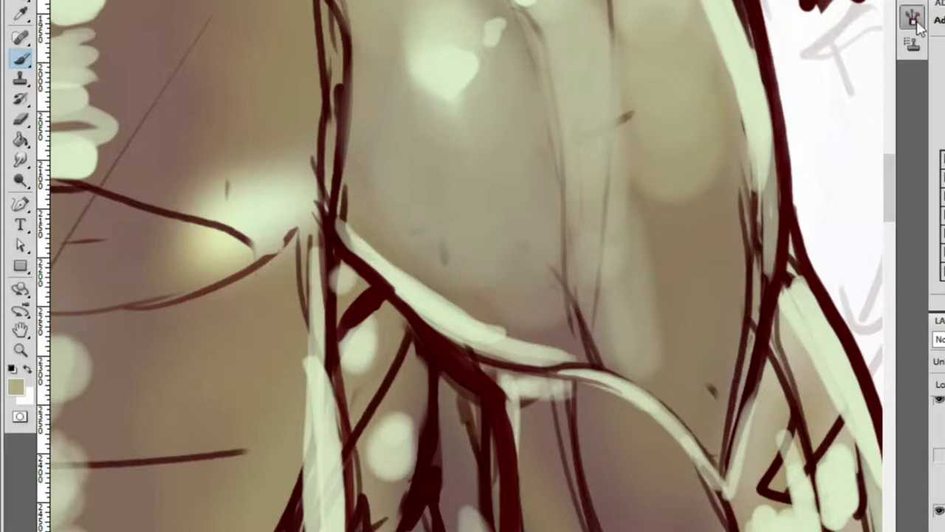
{"action": "mouse_move", "coordinate": [653, 6]}
{"action": "left_mouse_down"}
{"action": "mouse_move", "coordinate": [689, 90]}
{"action": "mouse_move", "coordinate": [671, 172]}
{"action": "mouse_move", "coordinate": [707, 216]}
{"action": "mouse_move", "coordinate": [662, 203]}
{"action": "mouse_move", "coordinate": [675, 271]}
{"action": "mouse_move", "coordinate": [717, 327]}
{"action": "left_mouse_up"}
{"action": "key", "text": "ctrl+0"}
{"action": "left_click", "coordinate": [704, 152]}
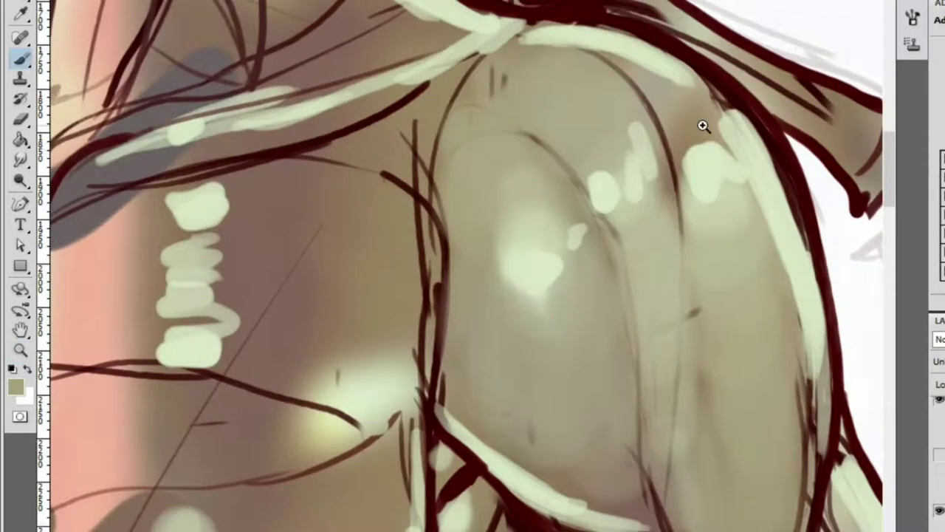
{"action": "left_click", "coordinate": [701, 151], "text": "alt"}
{"action": "left_click_drag", "start_coordinate": [705, 147], "coordinate": [625, 72]}
Spread the pale green highlight across the sword-side upper chest muscle towards the armpit
{"action": "key", "text": "z"}
{"action": "left_click", "coordinate": [678, 95], "text": "alt"}
{"action": "left_click", "coordinate": [678, 95], "text": "alt"}
{"action": "left_click_drag", "start_coordinate": [672, 232], "coordinate": [760, 79]}
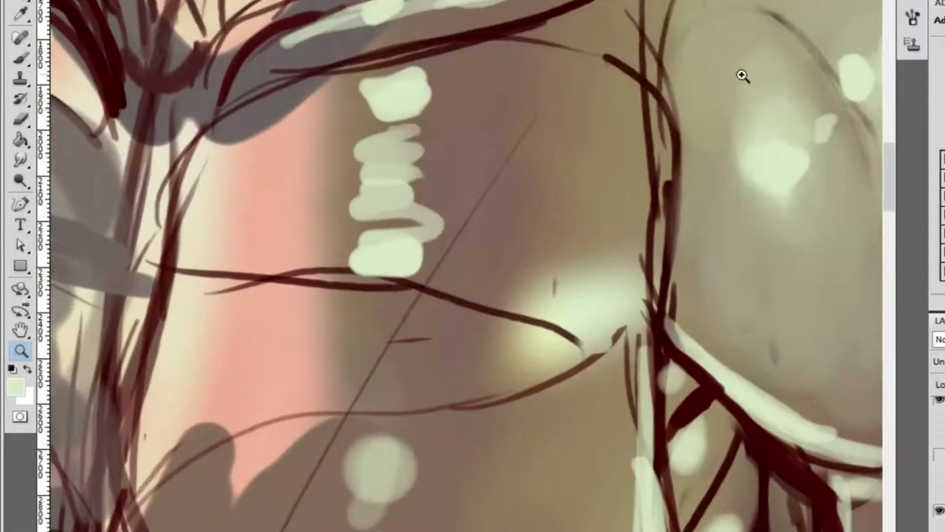
{"action": "key", "text": "b"}
{"action": "mouse_move", "coordinate": [381, 94]}
{"action": "left_mouse_down"}
{"action": "mouse_move", "coordinate": [475, 100]}
{"action": "mouse_move", "coordinate": [480, 86]}
{"action": "mouse_move", "coordinate": [570, 97]}
{"action": "mouse_move", "coordinate": [579, 64]}
{"action": "mouse_move", "coordinate": [529, 107]}
{"action": "mouse_move", "coordinate": [576, 84]}
{"action": "mouse_move", "coordinate": [611, 92]}
{"action": "mouse_move", "coordinate": [514, 129]}
{"action": "mouse_move", "coordinate": [483, 156]}
{"action": "mouse_move", "coordinate": [446, 150]}
{"action": "mouse_move", "coordinate": [563, 174]}
{"action": "mouse_move", "coordinate": [469, 176]}
{"action": "mouse_move", "coordinate": [464, 207]}
{"action": "mouse_move", "coordinate": [540, 205]}
{"action": "mouse_move", "coordinate": [625, 240]}
{"action": "left_mouse_up"}
{"action": "left_click", "coordinate": [529, 108], "text": "alt"}
{"action": "left_click", "coordinate": [509, 129], "text": "alt"}
{"action": "left_click", "coordinate": [480, 152], "text": "alt"}
Smooth the upper chest tones into the shoulder crease, softening the outline, with an enlarged brush
{"action": "key", "text": "z"}
{"action": "left_click", "coordinate": [654, 133], "text": "alt"}
{"action": "left_click", "coordinate": [654, 133]}
{"action": "key", "text": "b"}
{"action": "mouse_move", "coordinate": [616, 190]}
{"action": "left_mouse_down"}
{"action": "mouse_move", "coordinate": [644, 178]}
{"action": "mouse_move", "coordinate": [642, 166]}
{"action": "mouse_move", "coordinate": [663, 204]}
{"action": "mouse_move", "coordinate": [670, 159]}
{"action": "mouse_move", "coordinate": [645, 223]}
{"action": "left_mouse_up"}
{"action": "key", "text": "bracketright"}
{"action": "key", "text": "bracketright"}
{"action": "key", "text": "bracketright"}
{"action": "scroll", "coordinate": [645, 223], "scroll_direction": "down", "scroll_amount": 2}
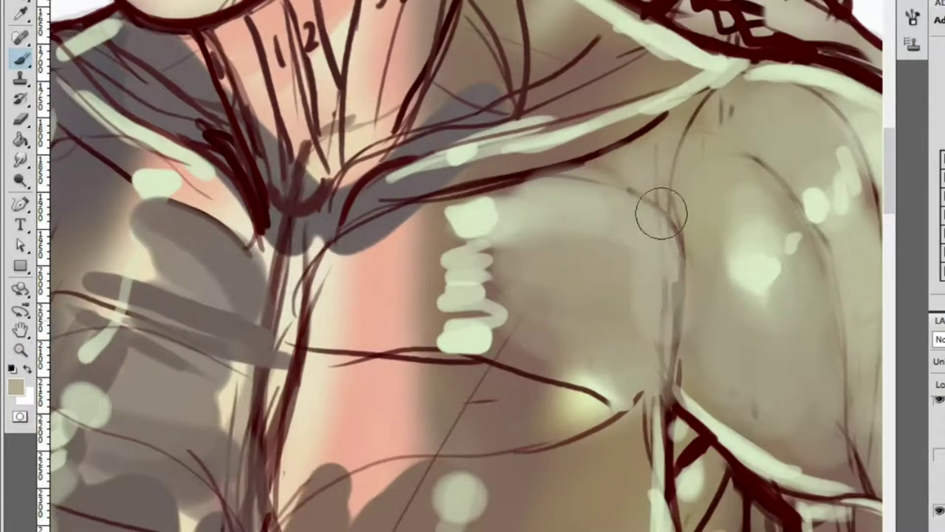
Paint a muted beige-green tone across the chest band below the upper pectoral line, starting over the pink area
{"action": "key", "text": "z"}
{"action": "left_click", "coordinate": [643, 222], "text": "alt"}
{"action": "left_click", "coordinate": [678, 152], "text": "alt"}
{"action": "left_click", "coordinate": [678, 152]}
{"action": "left_click", "coordinate": [678, 152]}
{"action": "key", "text": "b"}
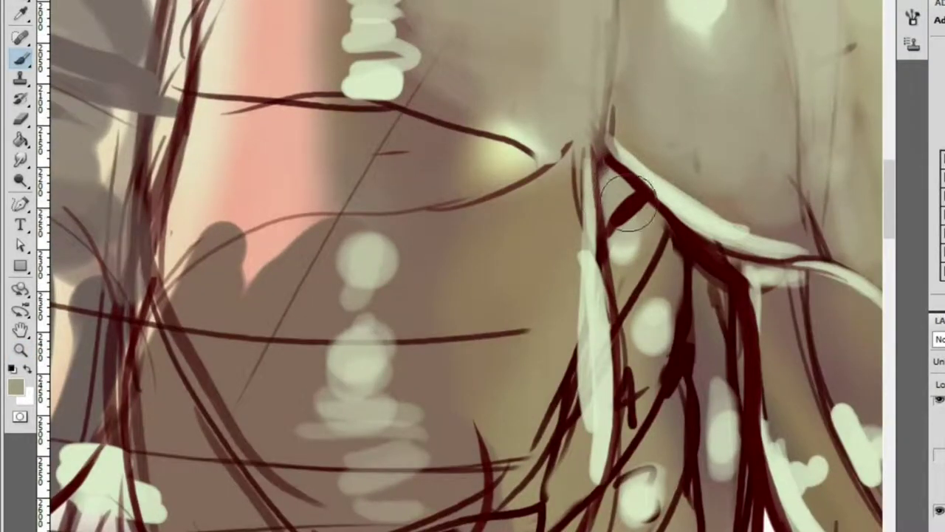
{"action": "scroll", "coordinate": [618, 160], "scroll_direction": "down", "scroll_amount": 2}
{"action": "scroll", "coordinate": [618, 160], "scroll_direction": "down", "scroll_amount": 2}
{"action": "scroll", "coordinate": [634, 82], "scroll_direction": "up", "scroll_amount": 4}
{"action": "left_click", "coordinate": [633, 81], "text": "alt"}
{"action": "mouse_move", "coordinate": [591, 144]}
{"action": "left_mouse_down"}
{"action": "mouse_move", "coordinate": [569, 165]}
{"action": "mouse_move", "coordinate": [625, 158]}
{"action": "mouse_move", "coordinate": [547, 184]}
{"action": "mouse_move", "coordinate": [485, 159]}
{"action": "left_mouse_up"}
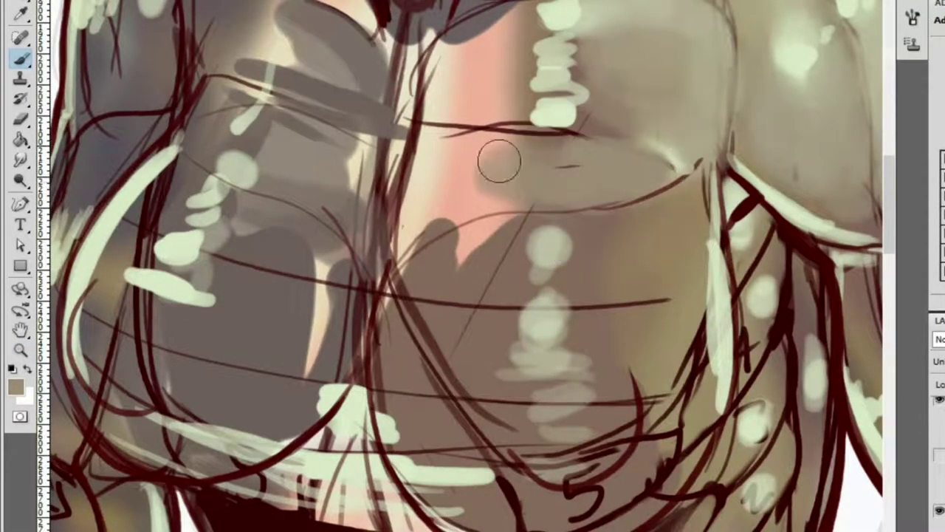
Add a pale highlight dab in the lower chest band and extend its muted tone over the pink to the sternum
{"action": "left_click_drag", "start_coordinate": [566, 164], "coordinate": [559, 185]}
{"action": "left_click", "coordinate": [559, 159], "text": "alt"}
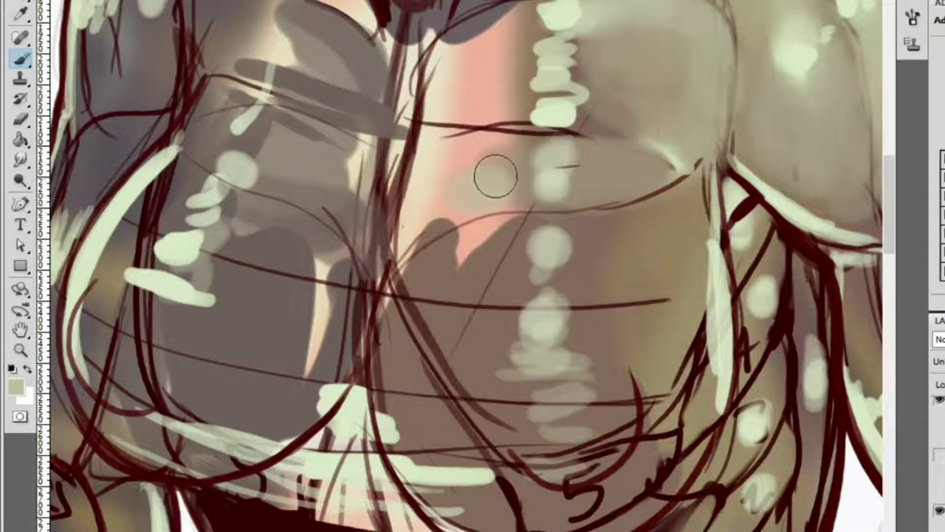
{"action": "scroll", "coordinate": [536, 155], "scroll_direction": "up", "scroll_amount": 1}
{"action": "mouse_move", "coordinate": [393, 183]}
{"action": "left_mouse_down"}
{"action": "mouse_move", "coordinate": [341, 184]}
{"action": "mouse_move", "coordinate": [446, 152]}
{"action": "mouse_move", "coordinate": [363, 253]}
{"action": "mouse_move", "coordinate": [443, 222]}
{"action": "left_mouse_up"}
Cover the pink and cream strip of the upper chest beside the sternum with sampled grey-green
{"action": "left_click", "coordinate": [694, 35], "text": "alt"}
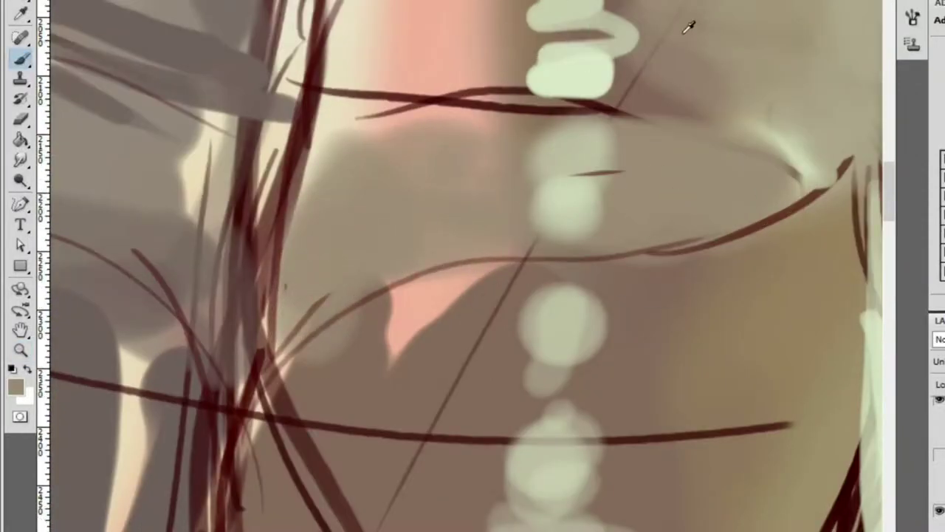
{"action": "scroll", "coordinate": [686, 123], "scroll_direction": "down", "scroll_amount": 1}
{"action": "left_click", "coordinate": [437, 213], "text": "alt"}
{"action": "mouse_move", "coordinate": [271, 218]}
{"action": "left_mouse_down"}
{"action": "mouse_move", "coordinate": [404, 129]}
{"action": "mouse_move", "coordinate": [369, 166]}
{"action": "left_mouse_up"}
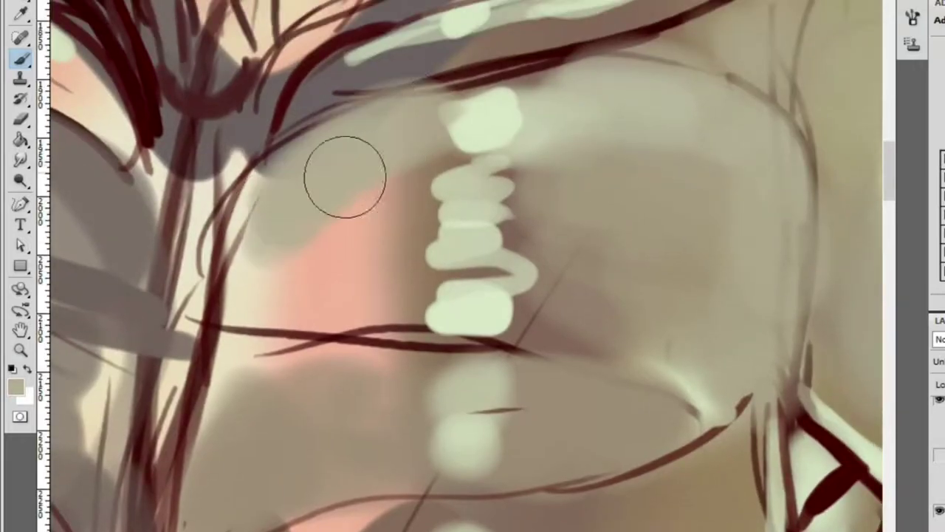
{"action": "left_click_drag", "start_coordinate": [235, 303], "coordinate": [317, 325]}
{"action": "mouse_move", "coordinate": [286, 229]}
{"action": "left_mouse_down"}
{"action": "mouse_move", "coordinate": [301, 314]}
{"action": "mouse_move", "coordinate": [348, 317]}
{"action": "mouse_move", "coordinate": [337, 308]}
{"action": "mouse_move", "coordinate": [239, 383]}
{"action": "mouse_move", "coordinate": [295, 278]}
{"action": "mouse_move", "coordinate": [354, 226]}
{"action": "mouse_move", "coordinate": [351, 207]}
{"action": "mouse_move", "coordinate": [381, 200]}
{"action": "mouse_move", "coordinate": [438, 144]}
{"action": "left_mouse_up"}
Spread the sampled pale green highlight sideways from the column of dabs across the upper chest
{"action": "key", "text": "b"}
{"action": "left_click", "coordinate": [485, 312], "text": "alt"}
{"action": "mouse_move", "coordinate": [486, 312]}
{"action": "left_mouse_down"}
{"action": "mouse_move", "coordinate": [406, 297]}
{"action": "mouse_move", "coordinate": [663, 311]}
{"action": "mouse_move", "coordinate": [335, 292]}
{"action": "mouse_move", "coordinate": [661, 277]}
{"action": "mouse_move", "coordinate": [364, 250]}
{"action": "mouse_move", "coordinate": [517, 233]}
{"action": "mouse_move", "coordinate": [486, 193]}
{"action": "mouse_move", "coordinate": [423, 181]}
{"action": "mouse_move", "coordinate": [653, 143]}
{"action": "left_mouse_up"}
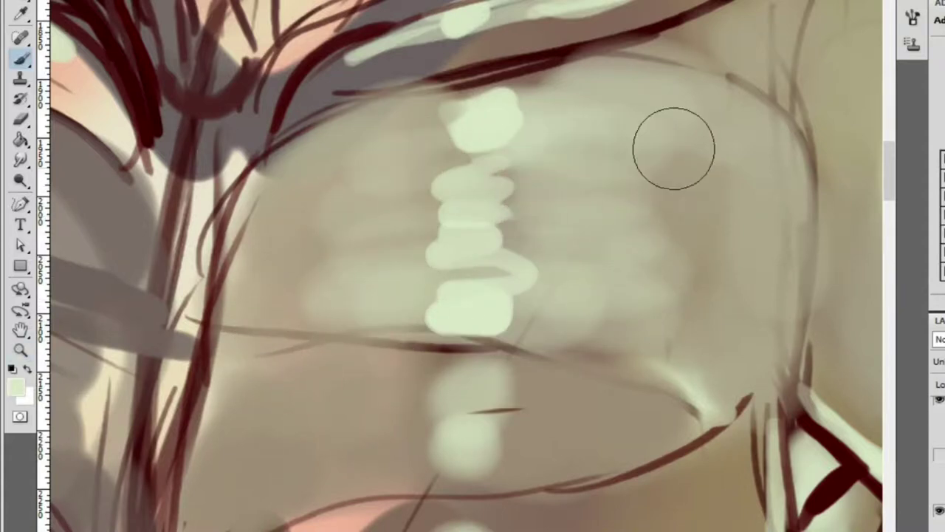
{"action": "key", "text": "z"}
{"action": "left_click", "coordinate": [718, 218], "text": "alt"}
{"action": "left_click", "coordinate": [718, 218]}
{"action": "key", "text": "b"}
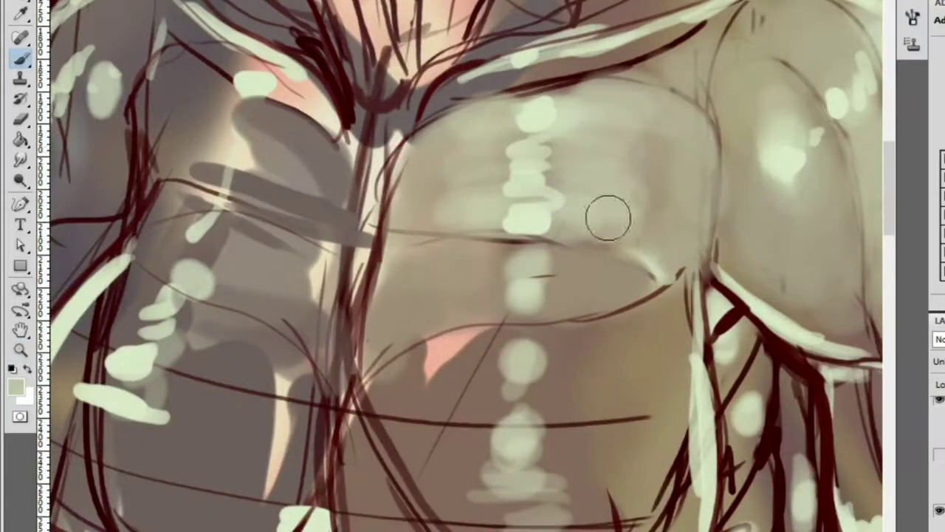
Examine the blended chest and shoulder shading against the whole figure
{"action": "key", "text": "z"}
{"action": "left_click", "coordinate": [629, 185], "text": "alt"}
{"action": "left_click", "coordinate": [628, 186]}
{"action": "key", "text": "b"}
{"action": "mouse_move", "coordinate": [698, 321]}
{"action": "left_mouse_down"}
{"action": "mouse_move", "coordinate": [732, 320]}
{"action": "mouse_move", "coordinate": [761, 355]}
{"action": "left_mouse_up"}
{"action": "key", "text": "z"}
{"action": "left_click", "coordinate": [726, 270], "text": "alt"}
{"action": "left_click", "coordinate": [656, 253], "text": "alt"}
{"action": "left_click", "coordinate": [790, 261], "text": "alt"}
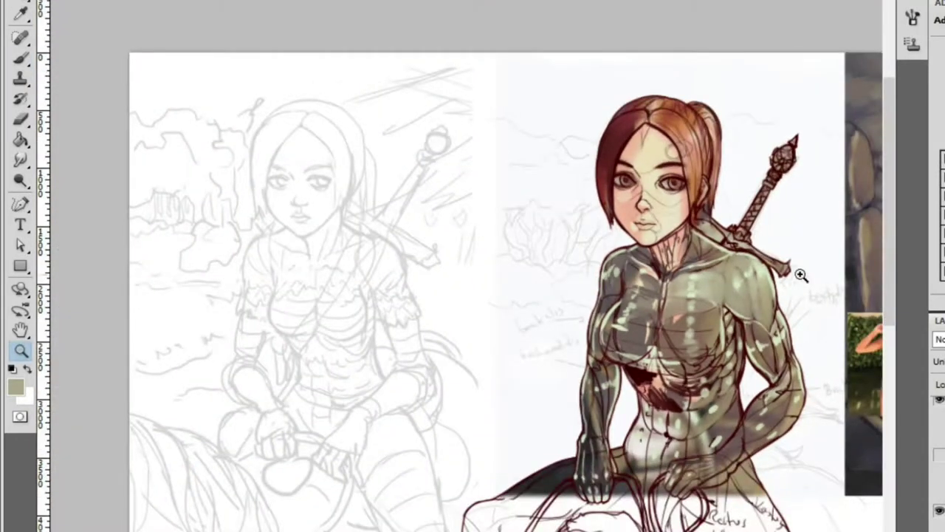
Feather soft pale tones around the highlight dabs in the chest band below the upper pectoral line
{"action": "left_click", "coordinate": [745, 341]}
{"action": "left_click", "coordinate": [633, 300]}
{"action": "key", "text": "b"}
{"action": "mouse_move", "coordinate": [571, 59]}
{"action": "left_mouse_down"}
{"action": "mouse_move", "coordinate": [700, 47]}
{"action": "mouse_move", "coordinate": [654, 65]}
{"action": "mouse_move", "coordinate": [610, 103]}
{"action": "left_mouse_up"}
{"action": "mouse_move", "coordinate": [495, 111]}
{"action": "left_mouse_down"}
{"action": "mouse_move", "coordinate": [517, 22]}
{"action": "mouse_move", "coordinate": [541, 83]}
{"action": "left_mouse_up"}
Paint sampled brown over the pink wedge beneath the chest band on the sword side
{"action": "left_click", "coordinate": [662, 180], "text": "alt"}
{"action": "left_click_drag", "start_coordinate": [663, 180], "coordinate": [608, 177]}
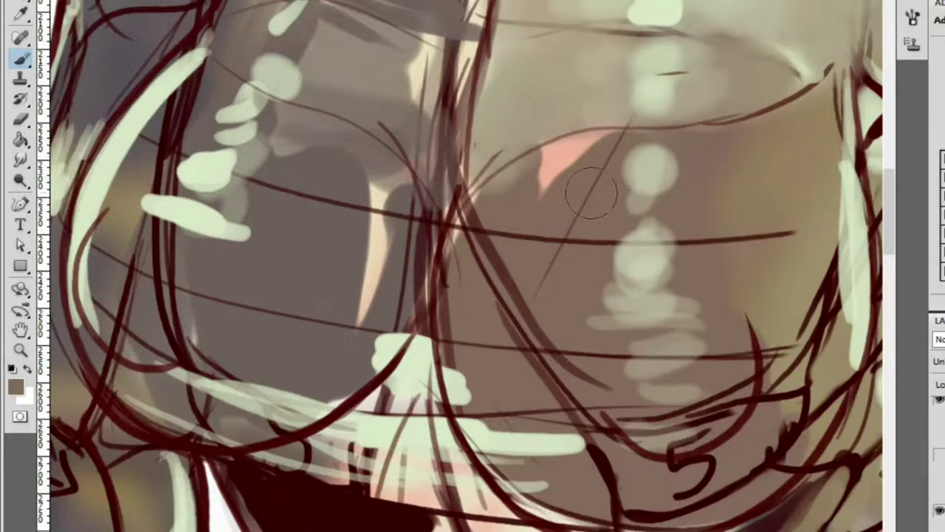
{"action": "mouse_move", "coordinate": [540, 188]}
{"action": "left_mouse_down"}
{"action": "mouse_move", "coordinate": [541, 162]}
{"action": "mouse_move", "coordinate": [628, 118]}
{"action": "left_mouse_up"}
Brush translucent grey-green across the centre of the chest, covering the dark grey and cream patches on both sides of the sternum
{"action": "left_click", "coordinate": [675, 83], "text": "alt"}
{"action": "mouse_move", "coordinate": [327, 143]}
{"action": "left_mouse_down"}
{"action": "mouse_move", "coordinate": [588, 167]}
{"action": "mouse_move", "coordinate": [286, 158]}
{"action": "mouse_move", "coordinate": [494, 211]}
{"action": "mouse_move", "coordinate": [396, 168]}
{"action": "mouse_move", "coordinate": [553, 194]}
{"action": "left_mouse_up"}
{"action": "mouse_move", "coordinate": [332, 160]}
{"action": "left_mouse_down"}
{"action": "mouse_move", "coordinate": [321, 165]}
{"action": "mouse_move", "coordinate": [562, 170]}
{"action": "left_mouse_up"}
{"action": "key", "text": "z"}
{"action": "left_click", "coordinate": [655, 235], "text": "alt"}
{"action": "key", "text": "b"}
{"action": "mouse_move", "coordinate": [458, 181]}
{"action": "left_mouse_down"}
{"action": "mouse_move", "coordinate": [627, 226]}
{"action": "mouse_move", "coordinate": [488, 244]}
{"action": "mouse_move", "coordinate": [533, 260]}
{"action": "mouse_move", "coordinate": [473, 303]}
{"action": "mouse_move", "coordinate": [584, 310]}
{"action": "mouse_move", "coordinate": [448, 313]}
{"action": "mouse_move", "coordinate": [532, 347]}
{"action": "left_mouse_up"}
Blend the upper highlight dab of the sword-side breast sideways with sampled grey-green
{"action": "key", "text": "z"}
{"action": "mouse_move", "coordinate": [597, 311]}
{"action": "left_mouse_down"}
{"action": "mouse_move", "coordinate": [684, 209]}
{"action": "mouse_move", "coordinate": [650, 274]}
{"action": "left_mouse_up"}
{"action": "key", "text": "b"}
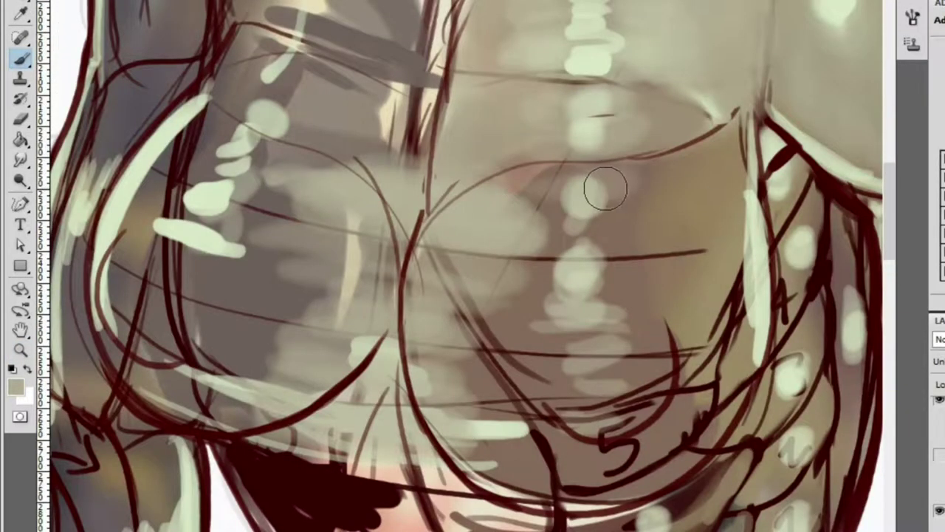
{"action": "left_click", "coordinate": [599, 192], "text": "alt"}
{"action": "mouse_move", "coordinate": [517, 194]}
{"action": "left_mouse_down"}
{"action": "mouse_move", "coordinate": [577, 180]}
{"action": "mouse_move", "coordinate": [627, 176]}
{"action": "left_mouse_up"}
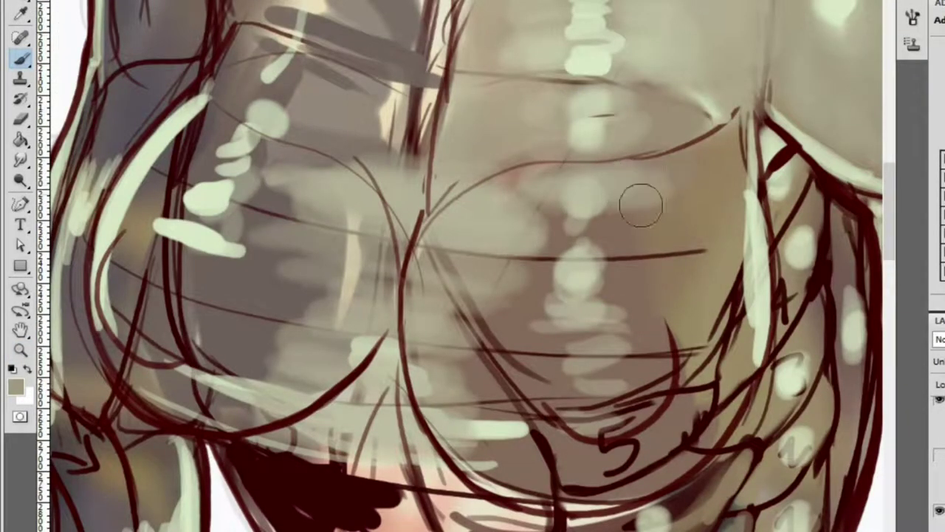
Paint muted green beneath the sword-side collarbone, covering the dark grey patch and softening the line under it
{"action": "key", "text": "z"}
{"action": "mouse_move", "coordinate": [665, 224]}
{"action": "left_mouse_down"}
{"action": "mouse_move", "coordinate": [635, 147]}
{"action": "mouse_move", "coordinate": [729, 69]}
{"action": "mouse_move", "coordinate": [694, 180]}
{"action": "left_mouse_up"}
{"action": "key", "text": "b"}
{"action": "mouse_move", "coordinate": [443, 188]}
{"action": "left_mouse_down"}
{"action": "mouse_move", "coordinate": [592, 172]}
{"action": "mouse_move", "coordinate": [548, 168]}
{"action": "mouse_move", "coordinate": [611, 167]}
{"action": "mouse_move", "coordinate": [785, 101]}
{"action": "left_mouse_up"}
{"action": "key", "text": "h"}
{"action": "left_click_drag", "start_coordinate": [749, 221], "coordinate": [779, 303]}
{"action": "mouse_move", "coordinate": [570, 199]}
{"action": "left_mouse_down"}
{"action": "mouse_move", "coordinate": [613, 222]}
{"action": "mouse_move", "coordinate": [531, 118]}
{"action": "mouse_move", "coordinate": [694, 177]}
{"action": "left_mouse_up"}
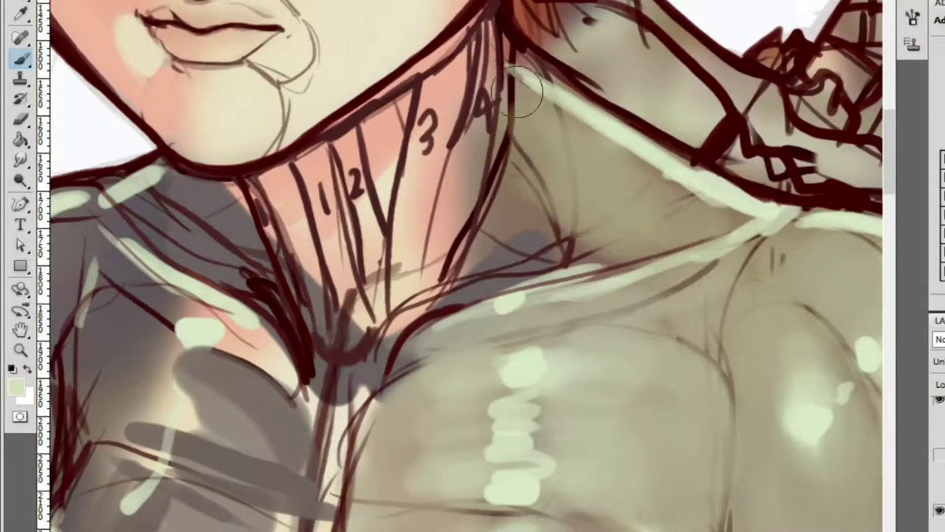
Blend the sword-side trapezius highlight down towards the collarbone, covering the remaining grey patch at the neck's base
{"action": "left_click_drag", "start_coordinate": [517, 96], "coordinate": [694, 185]}
{"action": "left_click", "coordinate": [627, 158], "text": "alt"}
{"action": "left_click_drag", "start_coordinate": [532, 81], "coordinate": [628, 169]}
{"action": "mouse_move", "coordinate": [573, 152]}
{"action": "left_mouse_down"}
{"action": "mouse_move", "coordinate": [640, 205]}
{"action": "mouse_move", "coordinate": [562, 210]}
{"action": "mouse_move", "coordinate": [558, 229]}
{"action": "mouse_move", "coordinate": [548, 194]}
{"action": "mouse_move", "coordinate": [499, 241]}
{"action": "mouse_move", "coordinate": [495, 261]}
{"action": "mouse_move", "coordinate": [508, 270]}
{"action": "mouse_move", "coordinate": [581, 239]}
{"action": "left_mouse_up"}
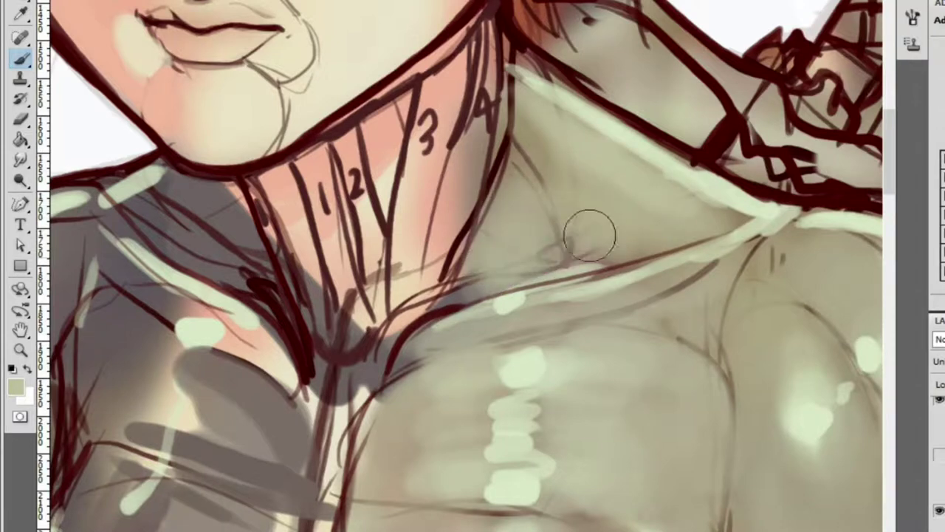
{"action": "left_click", "coordinate": [679, 244], "text": "alt"}
{"action": "left_click", "coordinate": [679, 244], "text": "alt"}
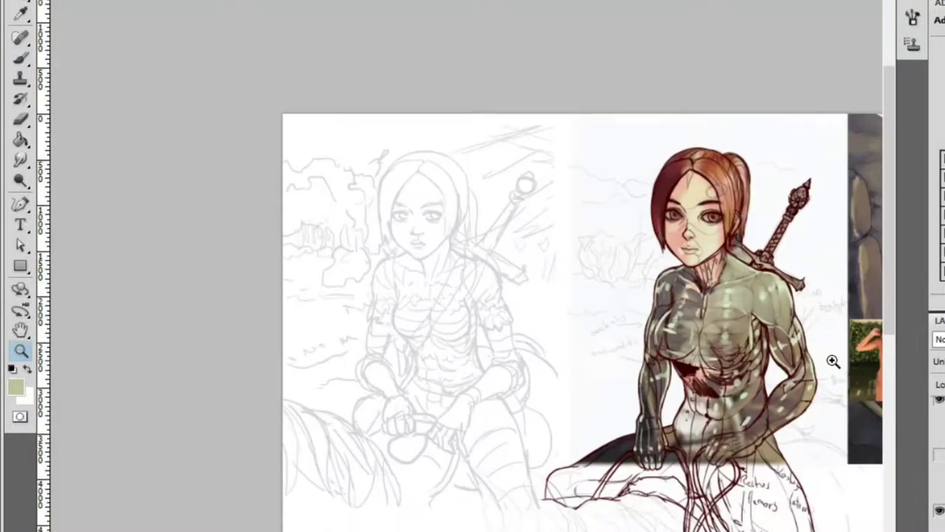
Brush soft translucent grey-green around the central highlight of the sword-side biceps, spreading it above and below the bright mark
{"action": "key", "text": "b"}
{"action": "scroll", "coordinate": [834, 363], "scroll_direction": "up", "scroll_amount": 6}
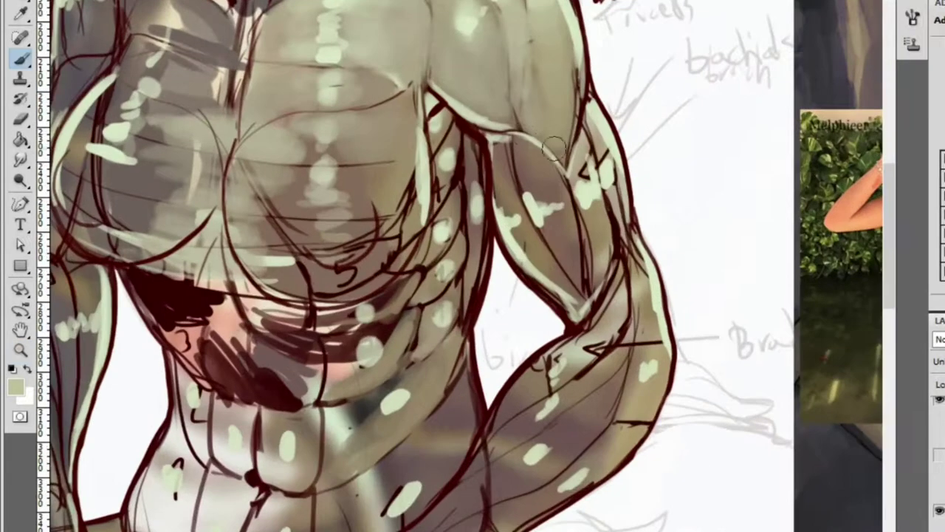
{"action": "scroll", "coordinate": [583, 170], "scroll_direction": "up", "scroll_amount": 3}
{"action": "mouse_move", "coordinate": [576, 248]}
{"action": "left_mouse_down"}
{"action": "mouse_move", "coordinate": [610, 274]}
{"action": "mouse_move", "coordinate": [636, 317]}
{"action": "left_mouse_up"}
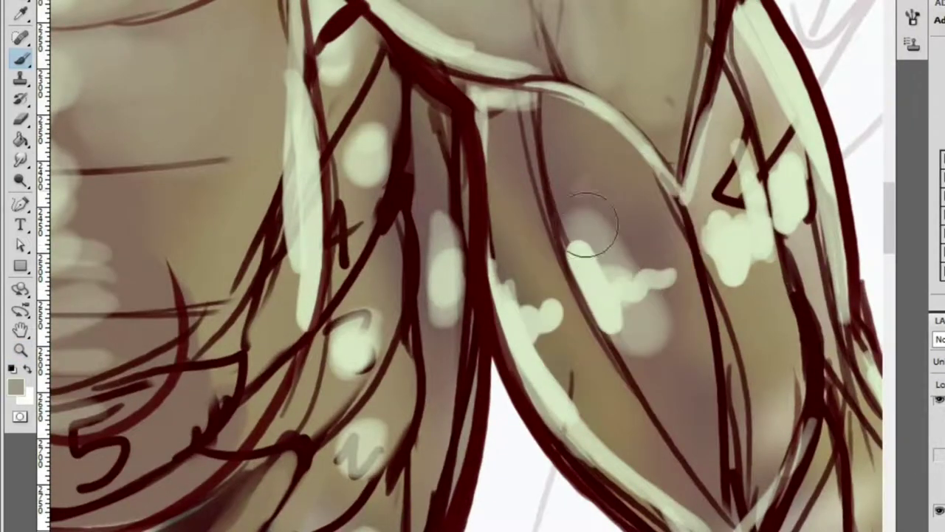
{"action": "mouse_move", "coordinate": [604, 251]}
{"action": "left_mouse_down"}
{"action": "mouse_move", "coordinate": [601, 274]}
{"action": "mouse_move", "coordinate": [641, 319]}
{"action": "left_mouse_up"}
{"action": "scroll", "coordinate": [641, 319], "scroll_direction": "down", "scroll_amount": 3}
{"action": "mouse_move", "coordinate": [622, 270]}
{"action": "left_mouse_down"}
{"action": "mouse_move", "coordinate": [654, 361]}
{"action": "mouse_move", "coordinate": [654, 258]}
{"action": "left_mouse_up"}
Blend sampled grey-green down the length of the sword-side biceps, from the deltoid's lower edge to the elbow
{"action": "key", "text": "z"}
{"action": "scroll", "coordinate": [592, 268], "scroll_direction": "down", "scroll_amount": 5}
{"action": "scroll", "coordinate": [722, 394], "scroll_direction": "up", "scroll_amount": 3}
{"action": "scroll", "coordinate": [566, 69], "scroll_direction": "up", "scroll_amount": 3}
{"action": "key", "text": "b"}
{"action": "scroll", "coordinate": [571, 148], "scroll_direction": "up", "scroll_amount": 2}
{"action": "left_click_drag", "start_coordinate": [561, 70], "coordinate": [580, 229]}
{"action": "left_click", "coordinate": [650, 152], "text": "alt"}
{"action": "mouse_move", "coordinate": [569, 110]}
{"action": "left_mouse_down"}
{"action": "mouse_move", "coordinate": [591, 266]}
{"action": "mouse_move", "coordinate": [606, 268]}
{"action": "mouse_move", "coordinate": [630, 334]}
{"action": "mouse_move", "coordinate": [746, 473]}
{"action": "left_mouse_up"}
{"action": "left_click", "coordinate": [596, 259], "text": "alt"}
Soften the muscle behind the sword-side biceps with sampled pale green below its highlight and grey-green towards the elbow
{"action": "scroll", "coordinate": [746, 473], "scroll_direction": "down", "scroll_amount": 8}
{"action": "scroll", "coordinate": [702, 204], "scroll_direction": "up", "scroll_amount": 8}
{"action": "mouse_move", "coordinate": [646, 99]}
{"action": "left_mouse_down"}
{"action": "mouse_move", "coordinate": [650, 74]}
{"action": "mouse_move", "coordinate": [665, 111]}
{"action": "mouse_move", "coordinate": [650, 121]}
{"action": "mouse_move", "coordinate": [683, 222]}
{"action": "mouse_move", "coordinate": [667, 310]}
{"action": "mouse_move", "coordinate": [691, 293]}
{"action": "left_mouse_up"}
{"action": "left_click", "coordinate": [637, 101], "text": "alt"}
{"action": "left_click", "coordinate": [660, 143], "text": "alt"}
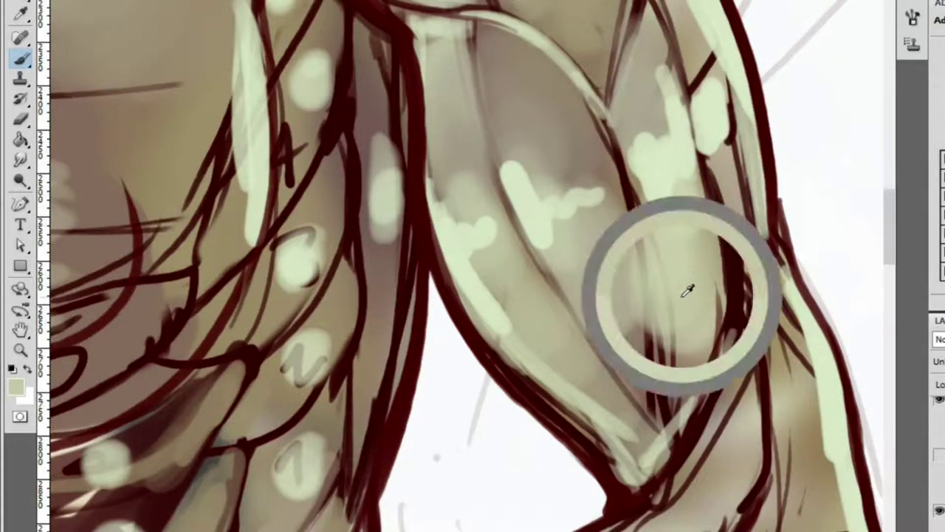
{"action": "left_click", "coordinate": [624, 316], "text": "alt"}
{"action": "mouse_move", "coordinate": [624, 316]}
{"action": "left_mouse_down"}
{"action": "mouse_move", "coordinate": [654, 369]}
{"action": "mouse_move", "coordinate": [683, 264]}
{"action": "mouse_move", "coordinate": [565, 147]}
{"action": "mouse_move", "coordinate": [629, 345]}
{"action": "mouse_move", "coordinate": [647, 350]}
{"action": "mouse_move", "coordinate": [670, 313]}
{"action": "left_mouse_up"}
{"action": "key", "text": "h"}
{"action": "mouse_move", "coordinate": [728, 254]}
{"action": "left_mouse_down"}
{"action": "mouse_move", "coordinate": [736, 192]}
{"action": "mouse_move", "coordinate": [742, 225]}
{"action": "left_mouse_up"}
Paint sampled grey-green down the outer edge of the sword-side upper arm, covering the inner lines and part of the bright rim
{"action": "key", "text": "z"}
{"action": "left_click", "coordinate": [756, 144], "text": "alt"}
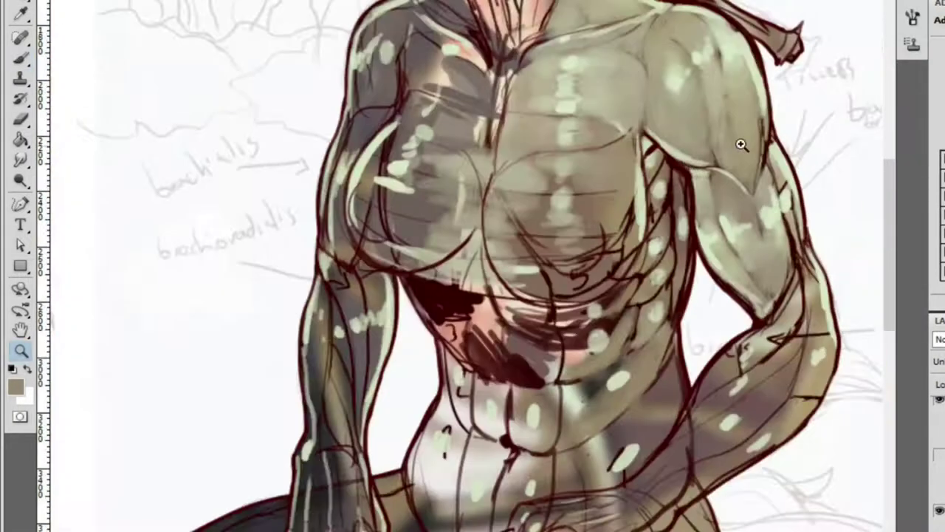
{"action": "left_click", "coordinate": [794, 150], "text": "alt"}
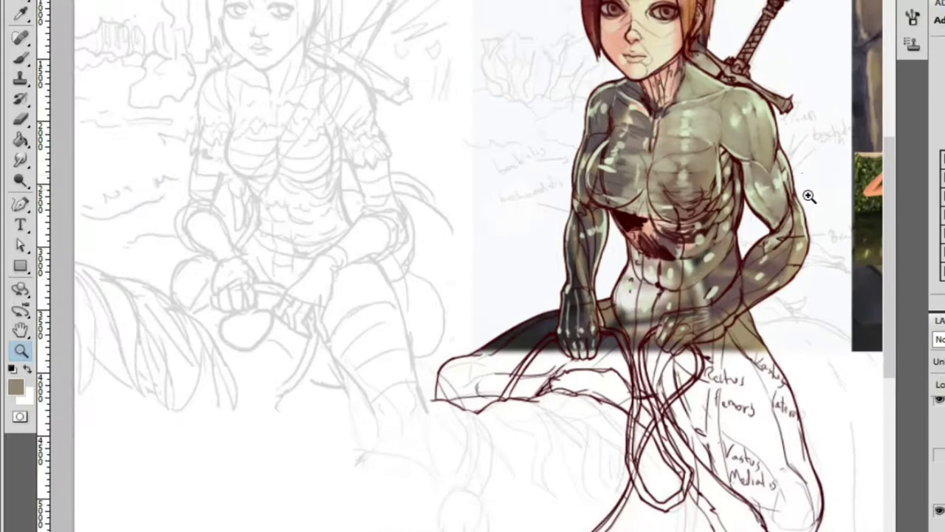
{"action": "left_click", "coordinate": [804, 180]}
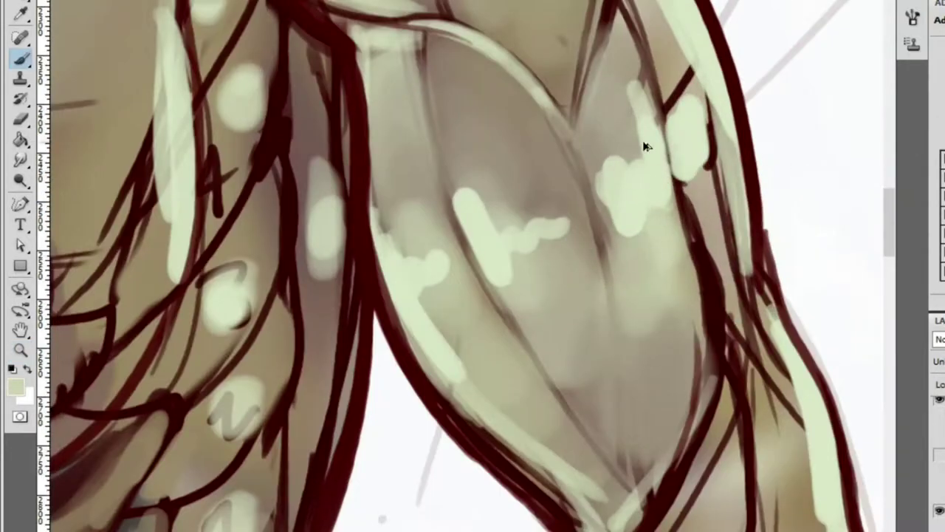
{"action": "left_click", "coordinate": [608, 103], "text": "alt"}
{"action": "mouse_move", "coordinate": [663, 76]}
{"action": "left_mouse_down"}
{"action": "mouse_move", "coordinate": [665, 32]}
{"action": "mouse_move", "coordinate": [721, 229]}
{"action": "mouse_move", "coordinate": [746, 207]}
{"action": "left_mouse_up"}
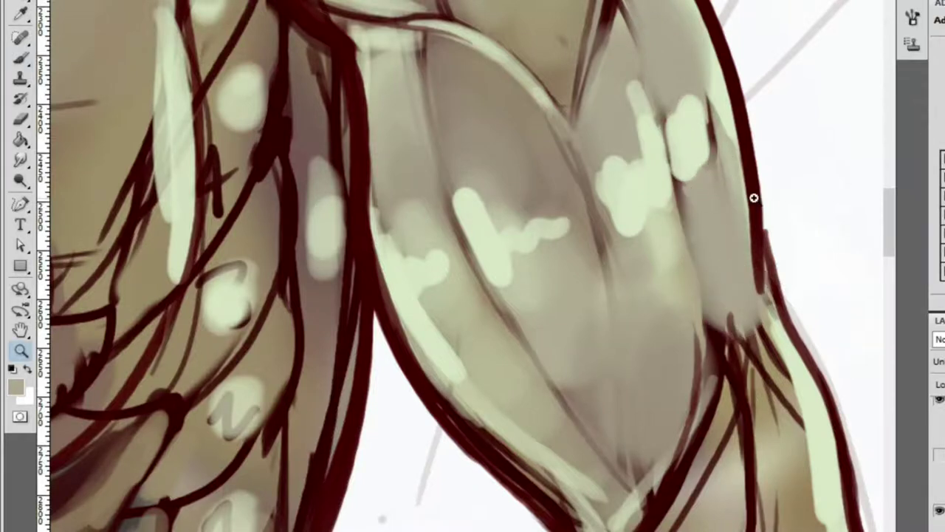
Extend the upper highlight of the sword-side forearm towards the elbow and cover the arrow mark at the crease with grey-green
{"action": "key", "text": "ctrl+minus"}
{"action": "key", "text": "ctrl+plus"}
{"action": "left_click", "coordinate": [762, 366]}
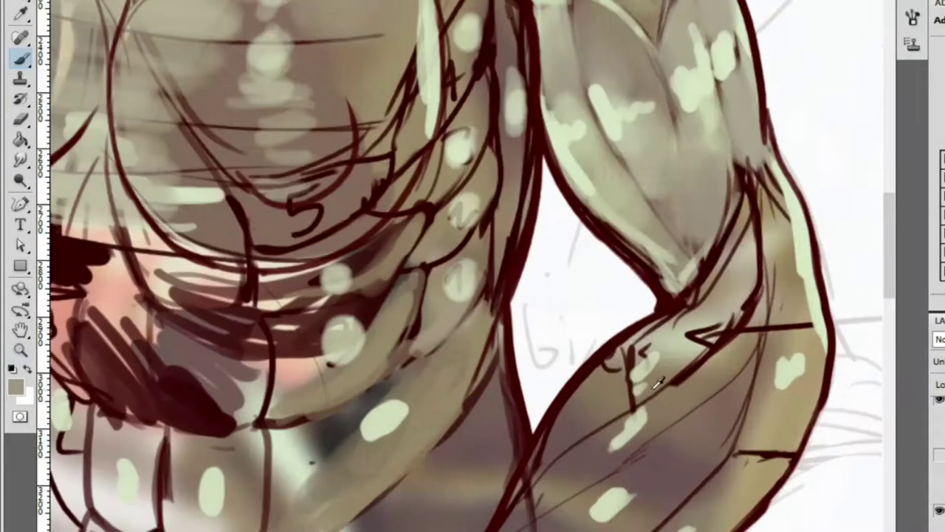
{"action": "left_click_drag", "start_coordinate": [628, 424], "coordinate": [702, 381]}
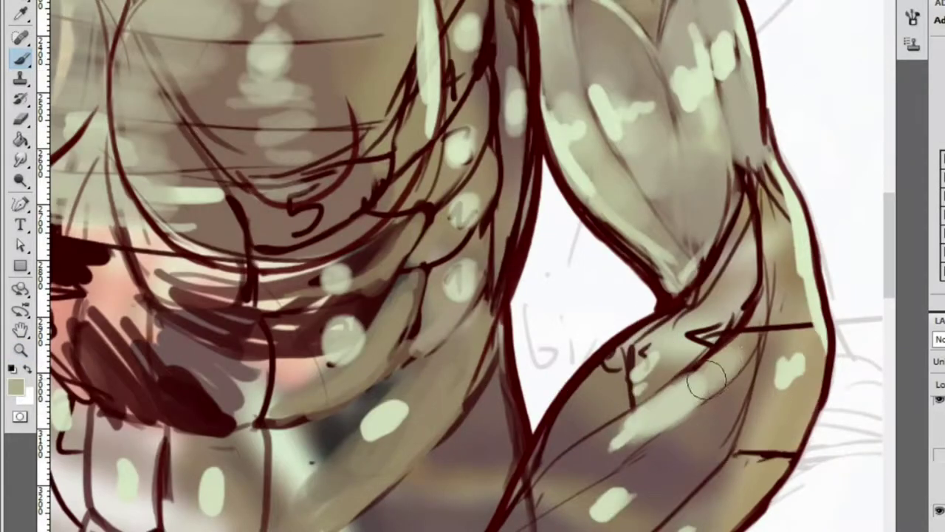
{"action": "mouse_move", "coordinate": [663, 347]}
{"action": "left_mouse_down"}
{"action": "mouse_move", "coordinate": [718, 319]}
{"action": "mouse_move", "coordinate": [698, 235]}
{"action": "mouse_move", "coordinate": [660, 357]}
{"action": "mouse_move", "coordinate": [688, 363]}
{"action": "mouse_move", "coordinate": [741, 282]}
{"action": "mouse_move", "coordinate": [737, 174]}
{"action": "left_mouse_up"}
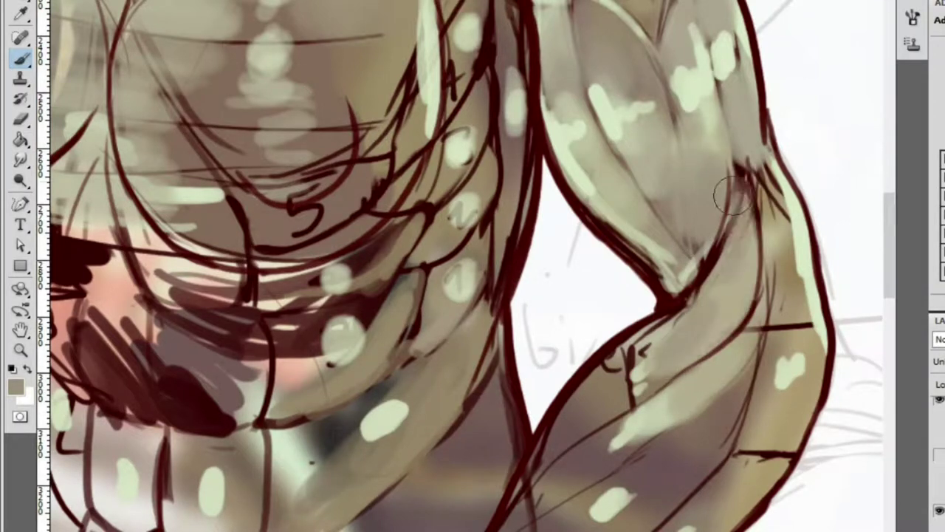
Blend sampled grey-green across the shadow-side upper chest to the sternum, covering the dark grey bands and the cream patch
{"action": "key", "text": "z"}
{"action": "left_click", "coordinate": [842, 171], "text": "alt"}
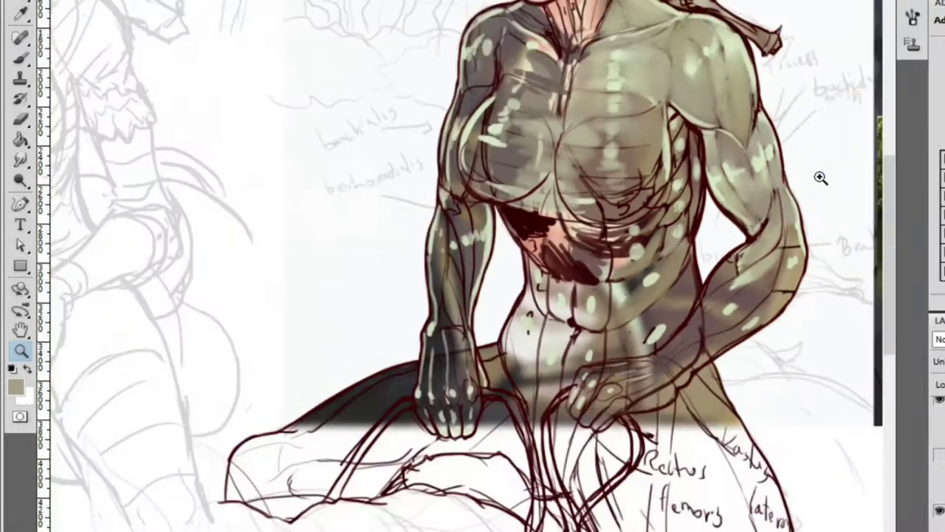
{"action": "left_click", "coordinate": [842, 171], "text": "alt"}
{"action": "left_click", "coordinate": [885, 234]}
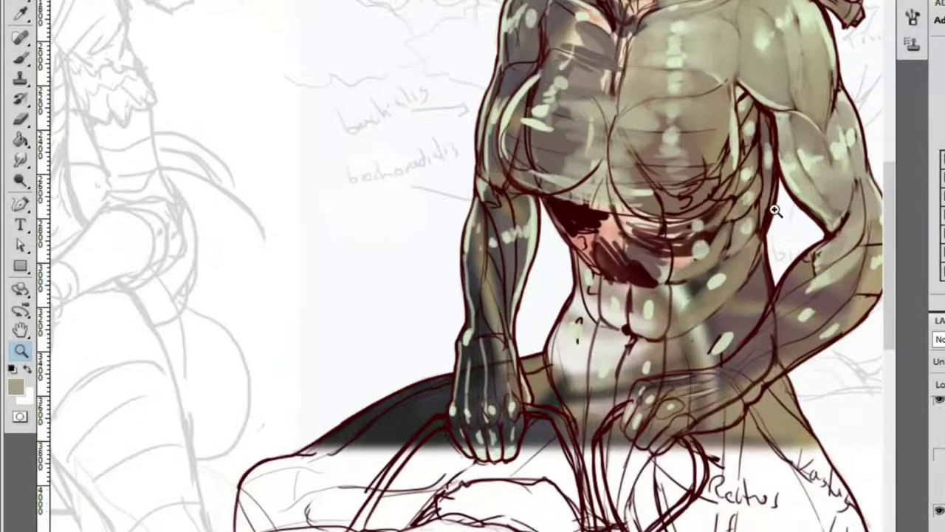
{"action": "left_click", "coordinate": [595, 56]}
{"action": "left_click", "coordinate": [595, 56]}
{"action": "key", "text": "b"}
{"action": "left_click", "coordinate": [540, 103], "text": "alt"}
{"action": "mouse_move", "coordinate": [540, 103]}
{"action": "left_mouse_down"}
{"action": "mouse_move", "coordinate": [573, 93]}
{"action": "mouse_move", "coordinate": [532, 45]}
{"action": "mouse_move", "coordinate": [581, 33]}
{"action": "left_mouse_up"}
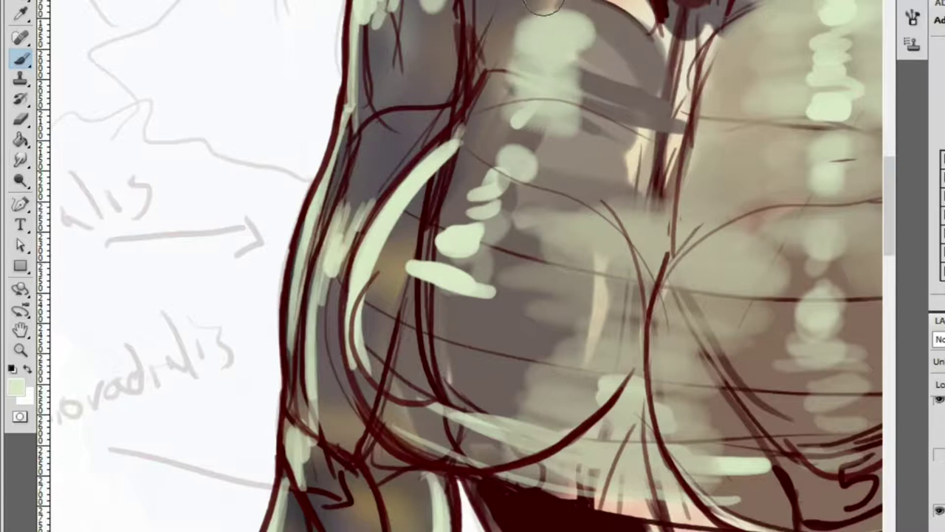
{"action": "mouse_move", "coordinate": [612, 37]}
{"action": "left_mouse_down"}
{"action": "mouse_move", "coordinate": [585, 44]}
{"action": "mouse_move", "coordinate": [644, 87]}
{"action": "mouse_move", "coordinate": [608, 43]}
{"action": "mouse_move", "coordinate": [647, 32]}
{"action": "mouse_move", "coordinate": [671, 53]}
{"action": "mouse_move", "coordinate": [650, 127]}
{"action": "left_mouse_up"}
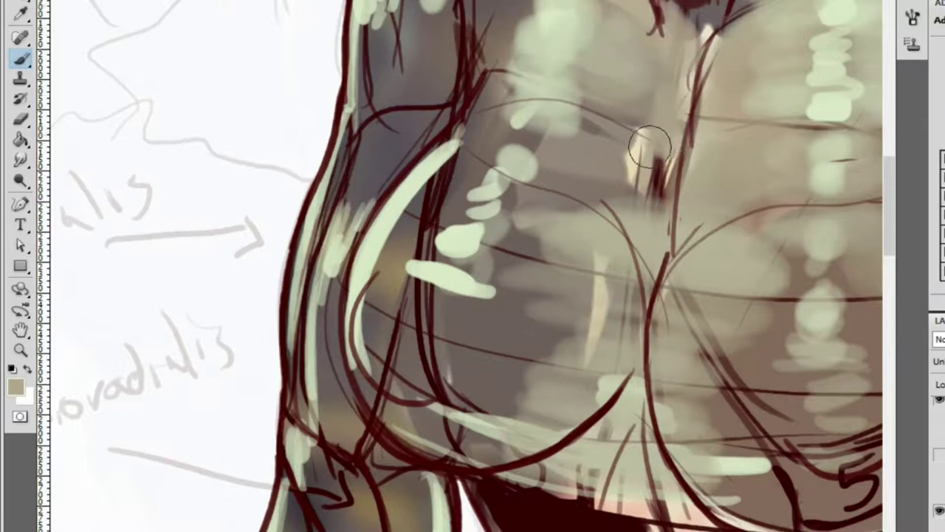
{"action": "mouse_move", "coordinate": [593, 106]}
{"action": "left_mouse_down"}
{"action": "mouse_move", "coordinate": [628, 156]}
{"action": "mouse_move", "coordinate": [661, 164]}
{"action": "left_mouse_up"}
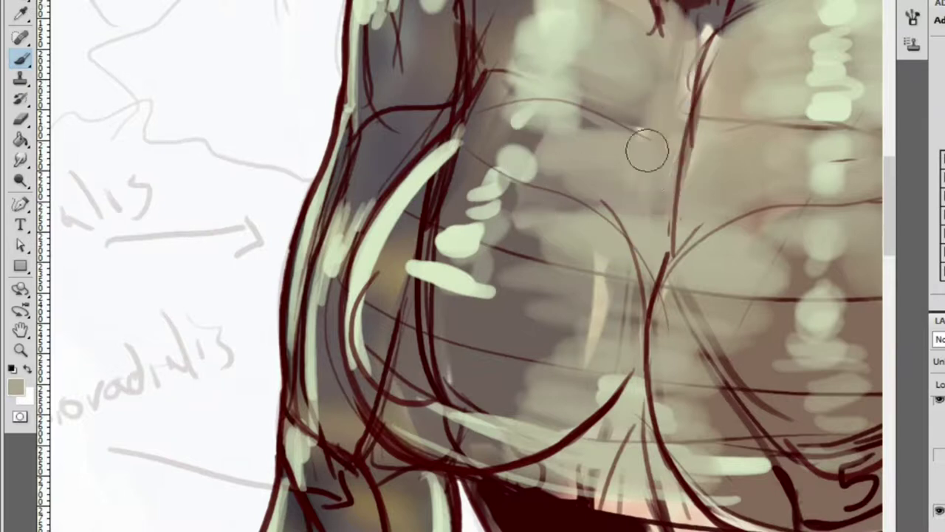
Spread the highlight on the shadow-side shoulder downwards with soft sampled grey-green
{"action": "scroll", "coordinate": [634, 139], "scroll_direction": "down", "scroll_amount": 5}
{"action": "scroll", "coordinate": [728, 93], "scroll_direction": "up", "scroll_amount": 5}
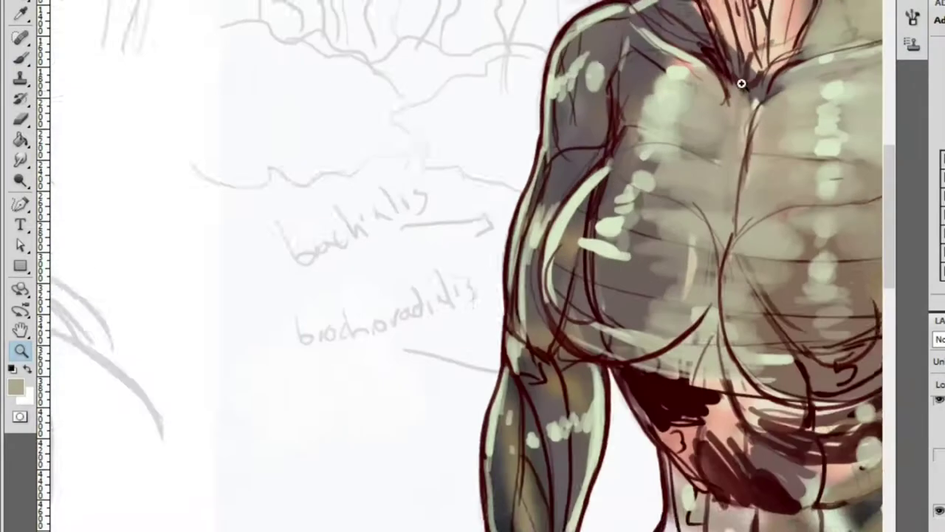
{"action": "mouse_move", "coordinate": [491, 71]}
{"action": "left_mouse_down"}
{"action": "mouse_move", "coordinate": [528, 93]}
{"action": "mouse_move", "coordinate": [513, 89]}
{"action": "left_mouse_up"}
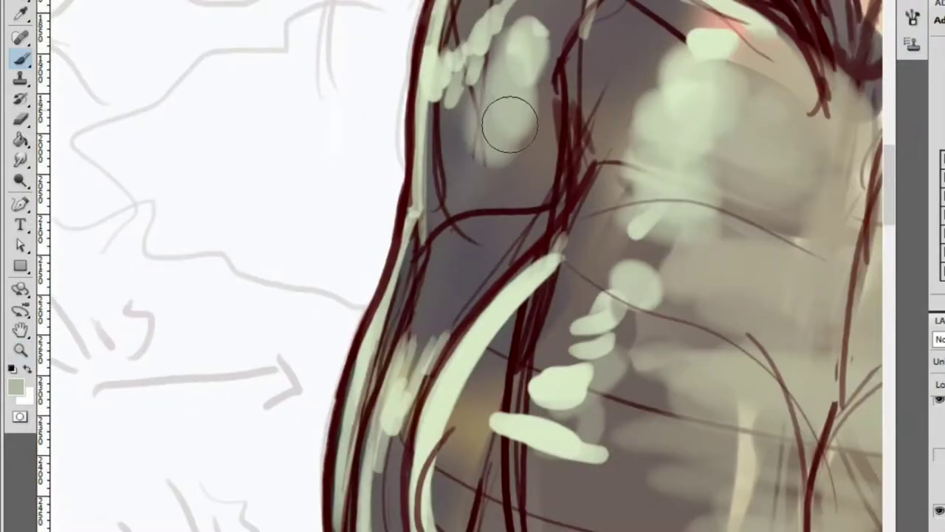
{"action": "left_click", "coordinate": [536, 131], "text": "alt"}
{"action": "mouse_move", "coordinate": [537, 131]}
{"action": "left_mouse_down"}
{"action": "mouse_move", "coordinate": [523, 170]}
{"action": "mouse_move", "coordinate": [529, 56]}
{"action": "left_mouse_up"}
Brush sampled grey-green over the shadow-side breast, covering its dark grey area down to the lower curve
{"action": "left_click", "coordinate": [784, 140], "text": "alt"}
{"action": "mouse_move", "coordinate": [591, 170]}
{"action": "left_mouse_down"}
{"action": "mouse_move", "coordinate": [602, 13]}
{"action": "mouse_move", "coordinate": [614, 95]}
{"action": "mouse_move", "coordinate": [607, 184]}
{"action": "mouse_move", "coordinate": [506, 316]}
{"action": "mouse_move", "coordinate": [612, 253]}
{"action": "mouse_move", "coordinate": [505, 170]}
{"action": "mouse_move", "coordinate": [672, 253]}
{"action": "mouse_move", "coordinate": [435, 214]}
{"action": "mouse_move", "coordinate": [414, 267]}
{"action": "mouse_move", "coordinate": [850, 388]}
{"action": "mouse_move", "coordinate": [813, 436]}
{"action": "mouse_move", "coordinate": [833, 439]}
{"action": "left_mouse_up"}
{"action": "key", "text": "z"}
{"action": "left_click", "coordinate": [612, 254], "text": "alt"}
{"action": "key", "text": "b"}
Blend the inner part of the sword-side forearm with sampled greens, softening the highlights below the elbow crease
{"action": "key", "text": "z"}
{"action": "left_click", "coordinate": [570, 351], "text": "alt"}
{"action": "left_click", "coordinate": [570, 352], "text": "alt"}
{"action": "left_click", "coordinate": [590, 205], "text": "alt"}
{"action": "left_click", "coordinate": [722, 400]}
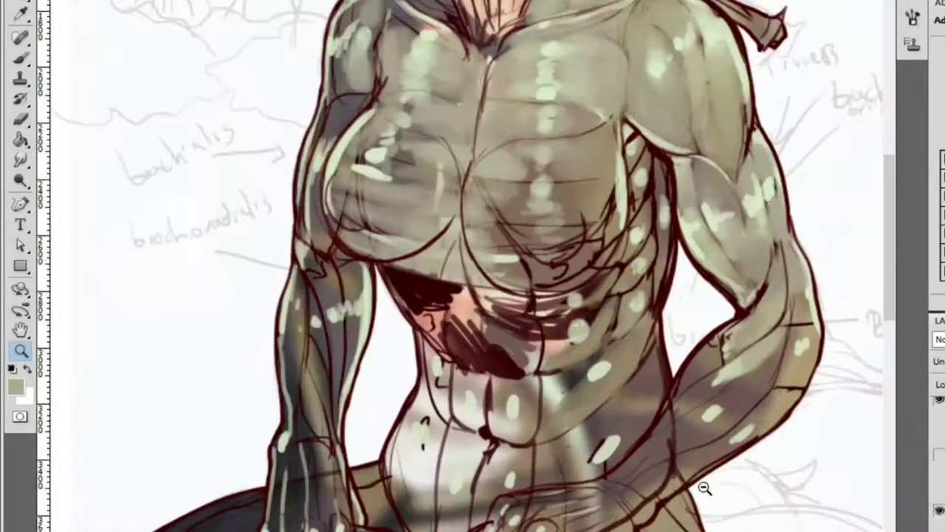
{"action": "left_click", "coordinate": [716, 359]}
{"action": "key", "text": "b"}
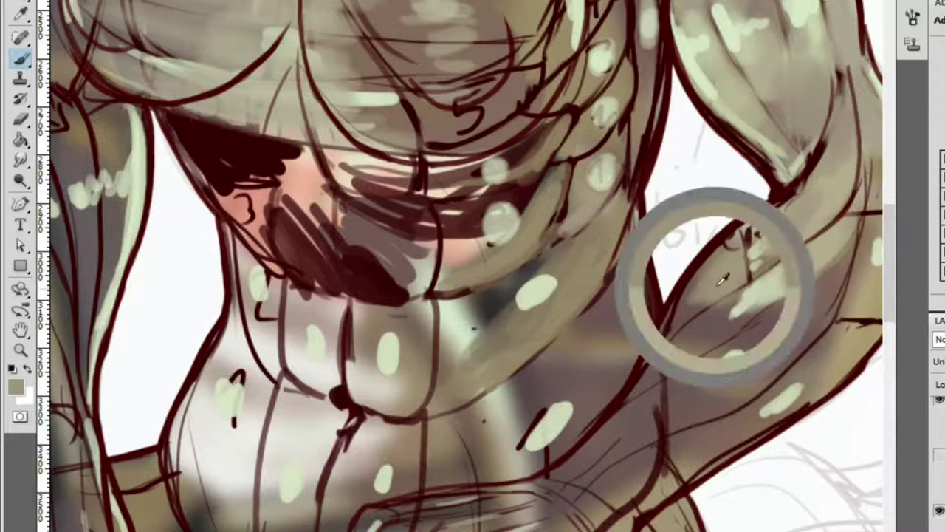
{"action": "left_click_drag", "start_coordinate": [678, 346], "coordinate": [707, 326]}
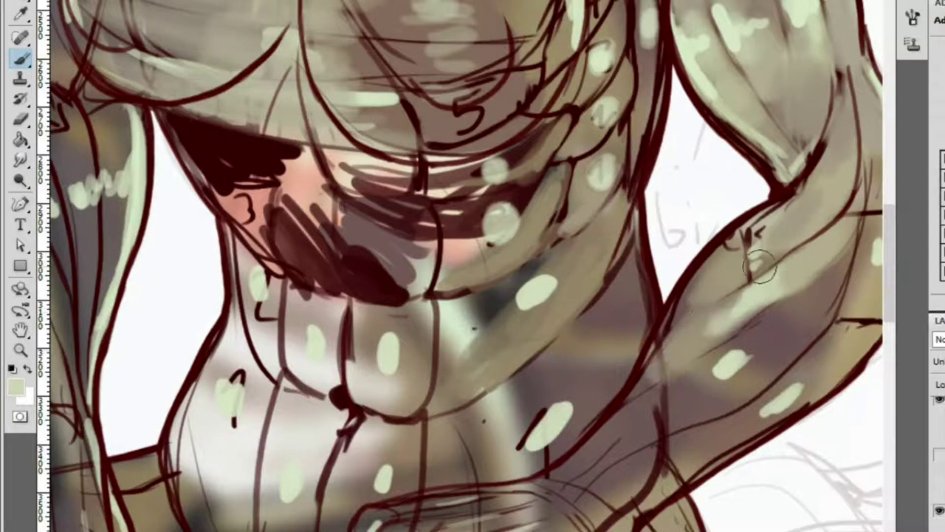
{"action": "mouse_move", "coordinate": [750, 229]}
{"action": "left_mouse_down"}
{"action": "mouse_move", "coordinate": [739, 179]}
{"action": "mouse_move", "coordinate": [678, 201]}
{"action": "mouse_move", "coordinate": [739, 141]}
{"action": "left_mouse_up"}
Cover the mauve patch in the middle of the sword-side forearm with grey-green and soften the highlight at the outer elbow
{"action": "left_click", "coordinate": [751, 138], "text": "alt"}
{"action": "left_click_drag", "start_coordinate": [696, 169], "coordinate": [774, 125]}
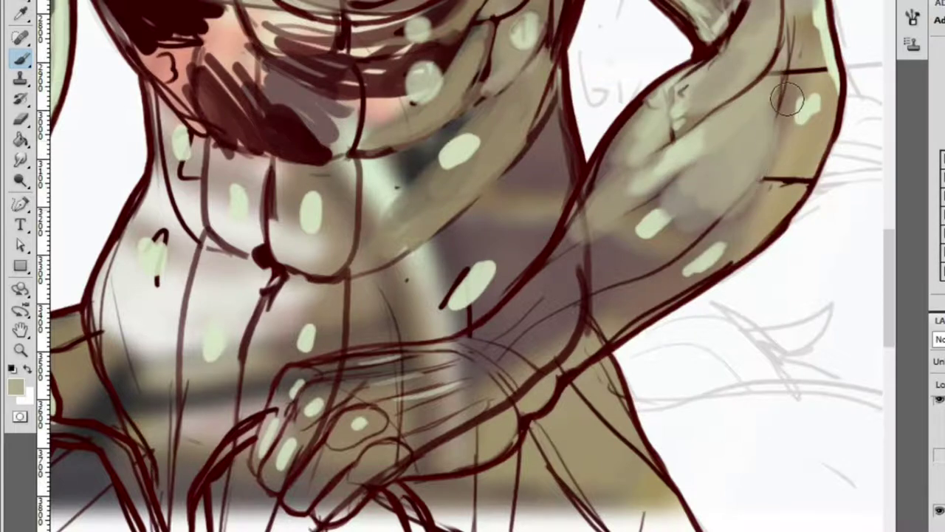
{"action": "left_click", "coordinate": [711, 248], "text": "alt"}
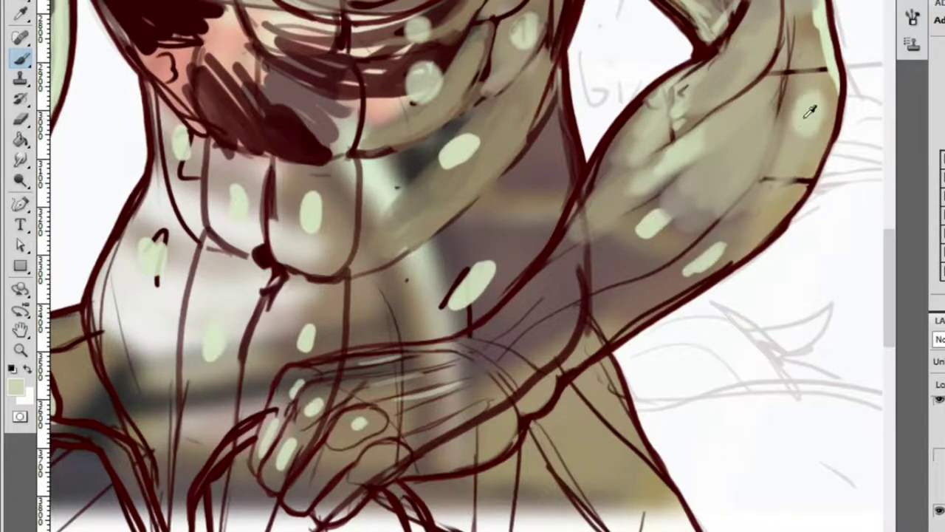
{"action": "key", "text": "h"}
{"action": "left_click_drag", "start_coordinate": [724, 229], "coordinate": [743, 207]}
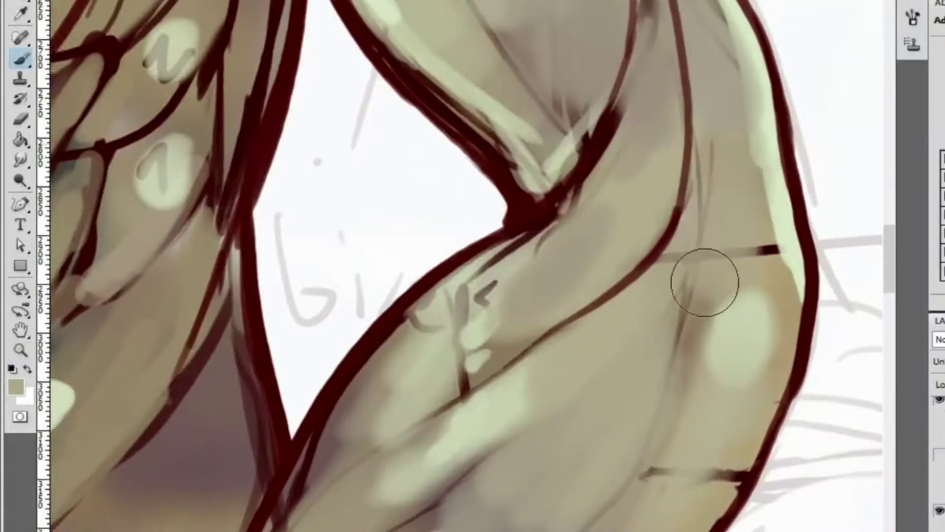
Brush more muted grey-green along the sword-side forearm towards the wrist
{"action": "key", "text": "z"}
{"action": "left_click", "coordinate": [724, 162], "text": "alt"}
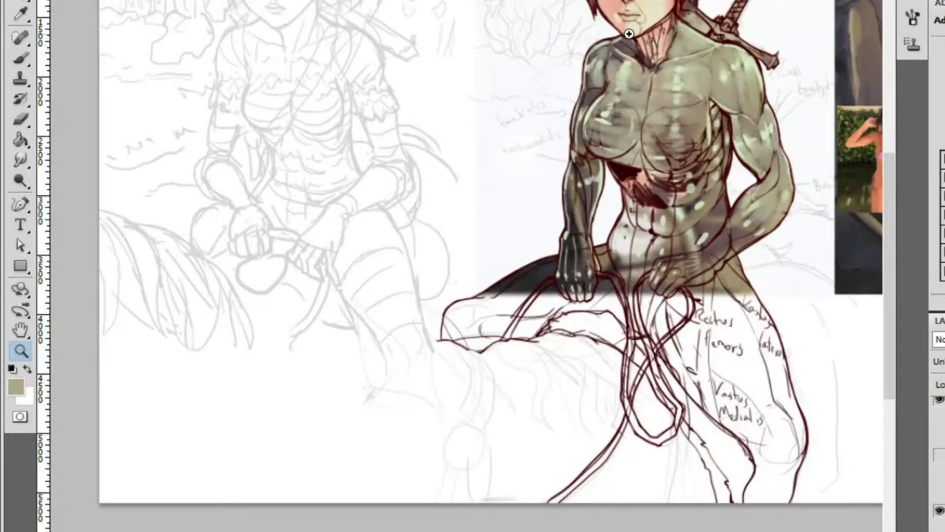
{"action": "left_click", "coordinate": [744, 230]}
{"action": "key", "text": "b"}
{"action": "mouse_move", "coordinate": [710, 222]}
{"action": "left_mouse_down"}
{"action": "mouse_move", "coordinate": [773, 164]}
{"action": "mouse_move", "coordinate": [717, 211]}
{"action": "mouse_move", "coordinate": [754, 210]}
{"action": "mouse_move", "coordinate": [770, 241]}
{"action": "mouse_move", "coordinate": [648, 351]}
{"action": "mouse_move", "coordinate": [687, 288]}
{"action": "mouse_move", "coordinate": [738, 237]}
{"action": "left_mouse_up"}
Darken the irises of both eyes with translucent dark reddish brown
{"action": "key", "text": "z"}
{"action": "left_click_drag", "start_coordinate": [709, 44], "coordinate": [776, 50]}
{"action": "key", "text": "b"}
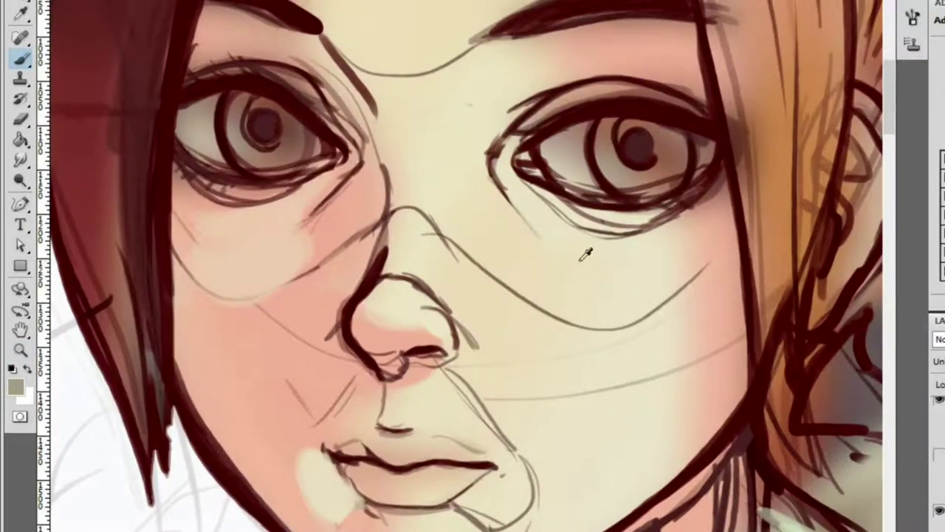
{"action": "mouse_move", "coordinate": [510, 177]}
{"action": "left_mouse_down"}
{"action": "mouse_move", "coordinate": [635, 211]}
{"action": "mouse_move", "coordinate": [647, 144]}
{"action": "mouse_move", "coordinate": [627, 126]}
{"action": "mouse_move", "coordinate": [642, 147]}
{"action": "left_mouse_up"}
{"action": "left_click_drag", "start_coordinate": [259, 133], "coordinate": [281, 155]}
Paint a pale yellow glow along the lower iris of the shadow-side eye with a colour sampled from the painted reference
{"action": "key", "text": "z"}
{"action": "left_click", "coordinate": [340, 156], "text": "alt"}
{"action": "left_click", "coordinate": [322, 142], "text": "alt"}
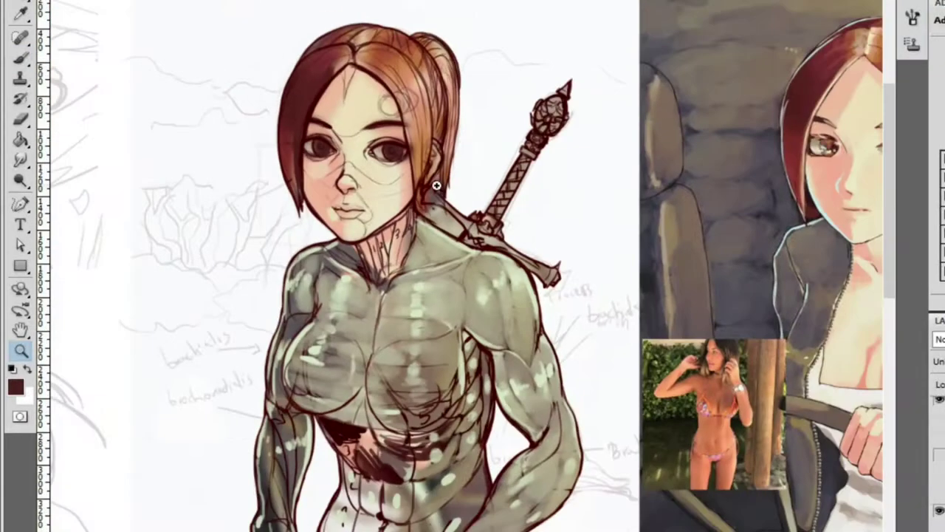
{"action": "left_click", "coordinate": [853, 186]}
{"action": "key", "text": "b"}
{"action": "scroll", "coordinate": [758, 251], "scroll_direction": "down", "scroll_amount": 5}
{"action": "scroll", "coordinate": [396, 207], "scroll_direction": "up", "scroll_amount": 6}
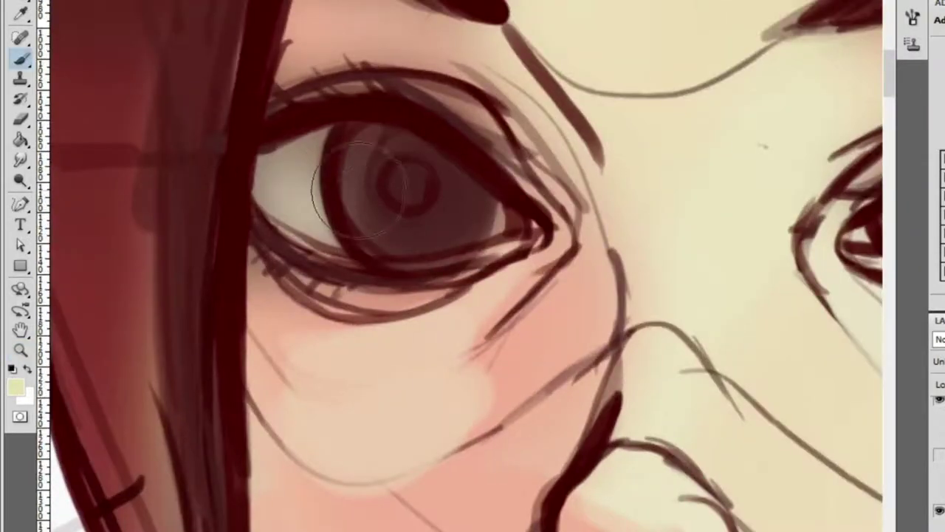
{"action": "left_click_drag", "start_coordinate": [377, 218], "coordinate": [433, 228]}
Sample a dark reddish brown from the hair of the painted reference for the face shadows
{"action": "scroll", "coordinate": [574, 259], "scroll_direction": "down", "scroll_amount": 3}
{"action": "scroll", "coordinate": [731, 167], "scroll_direction": "up", "scroll_amount": 3}
{"action": "scroll", "coordinate": [774, 174], "scroll_direction": "down", "scroll_amount": 3}
{"action": "scroll", "coordinate": [616, 190], "scroll_direction": "up", "scroll_amount": 5}
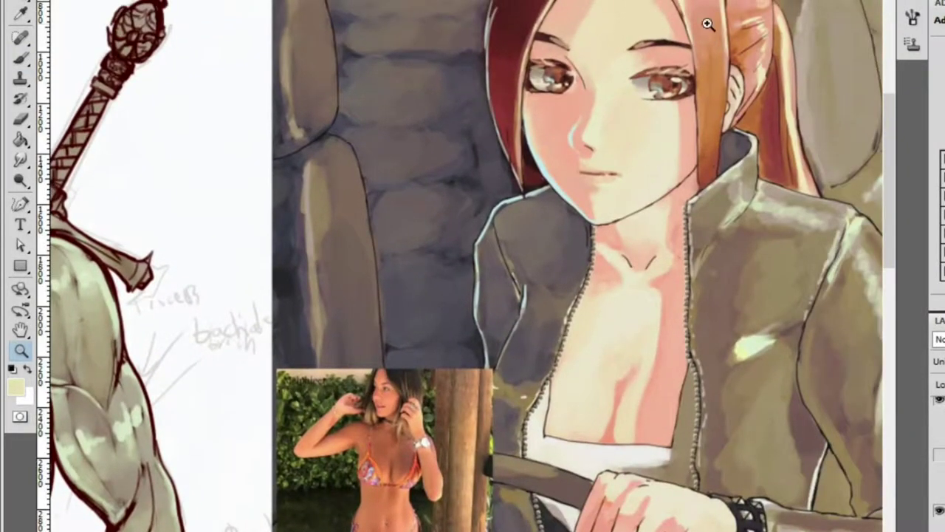
{"action": "left_click", "coordinate": [714, 4]}
{"action": "left_click", "coordinate": [718, 5]}
{"action": "key", "text": "b"}
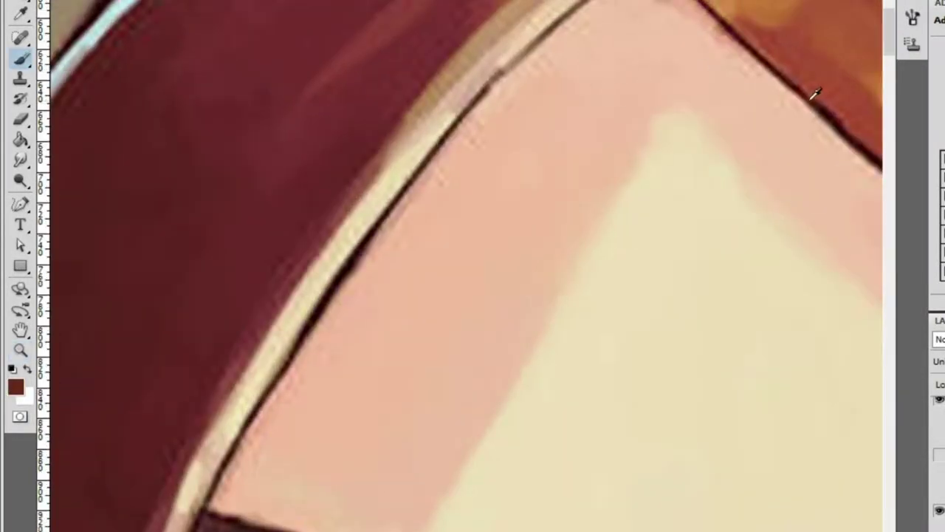
{"action": "scroll", "coordinate": [815, 115], "scroll_direction": "down", "scroll_amount": 3}
{"action": "scroll", "coordinate": [663, 175], "scroll_direction": "up", "scroll_amount": 4}
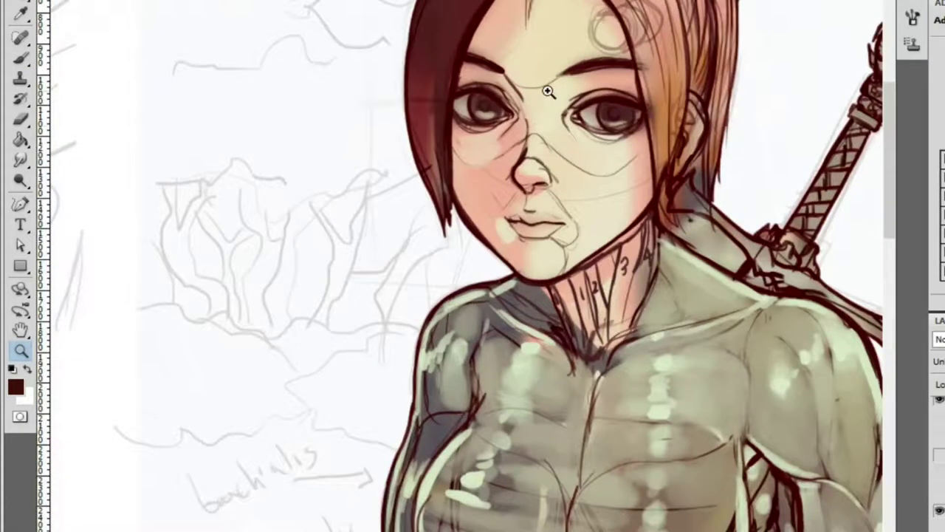
{"action": "scroll", "coordinate": [494, 106], "scroll_direction": "up", "scroll_amount": 1}
{"action": "mouse_move", "coordinate": [517, 104]}
{"action": "left_mouse_down"}
{"action": "mouse_move", "coordinate": [505, 218]}
{"action": "mouse_move", "coordinate": [518, 197]}
{"action": "mouse_move", "coordinate": [491, 255]}
{"action": "mouse_move", "coordinate": [507, 336]}
{"action": "mouse_move", "coordinate": [499, 305]}
{"action": "mouse_move", "coordinate": [520, 227]}
{"action": "mouse_move", "coordinate": [479, 253]}
{"action": "mouse_move", "coordinate": [490, 299]}
{"action": "mouse_move", "coordinate": [478, 299]}
{"action": "mouse_move", "coordinate": [512, 332]}
{"action": "mouse_move", "coordinate": [479, 288]}
{"action": "mouse_move", "coordinate": [520, 187]}
{"action": "mouse_move", "coordinate": [547, 285]}
{"action": "mouse_move", "coordinate": [555, 271]}
{"action": "mouse_move", "coordinate": [488, 174]}
{"action": "mouse_move", "coordinate": [531, 148]}
{"action": "left_mouse_up"}
{"action": "key", "text": "ctrl+z"}
{"action": "key", "text": "ctrl+z"}
Paint a dark brown shadow from the shadow-side brow around the inner eye and down beside the nose to the nostril
{"action": "mouse_move", "coordinate": [452, 57]}
{"action": "left_mouse_down"}
{"action": "mouse_move", "coordinate": [418, 39]}
{"action": "mouse_move", "coordinate": [523, 177]}
{"action": "mouse_move", "coordinate": [441, 44]}
{"action": "left_mouse_up"}
{"action": "left_click_drag", "start_coordinate": [521, 111], "coordinate": [519, 190]}
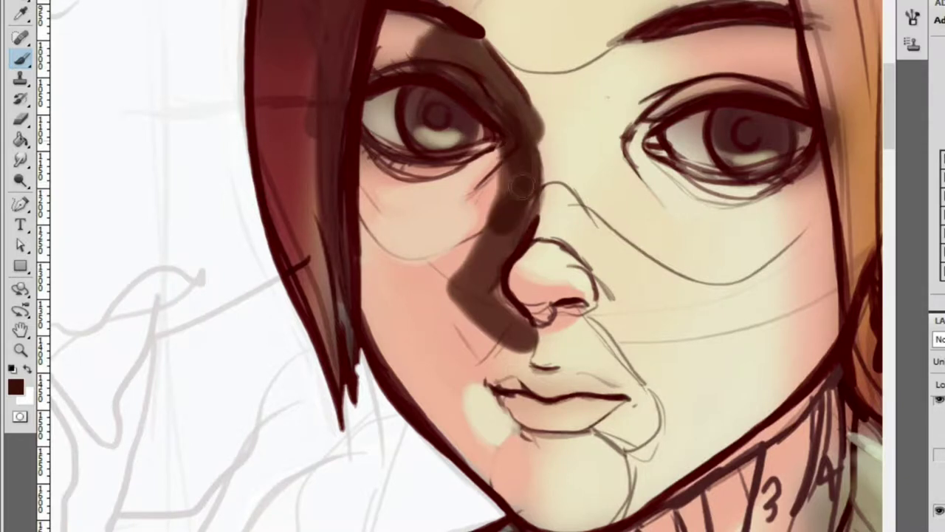
{"action": "key", "text": "e"}
{"action": "scroll", "coordinate": [547, 225], "scroll_direction": "down", "scroll_amount": 5}
{"action": "key", "text": "b"}
{"action": "left_click_drag", "start_coordinate": [503, 164], "coordinate": [466, 201]}
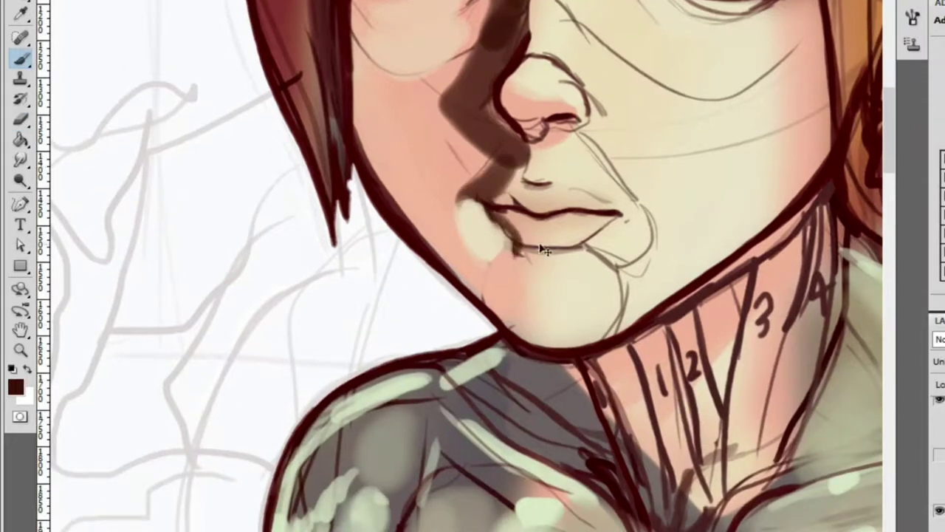
{"action": "key", "text": "ctrl+z"}
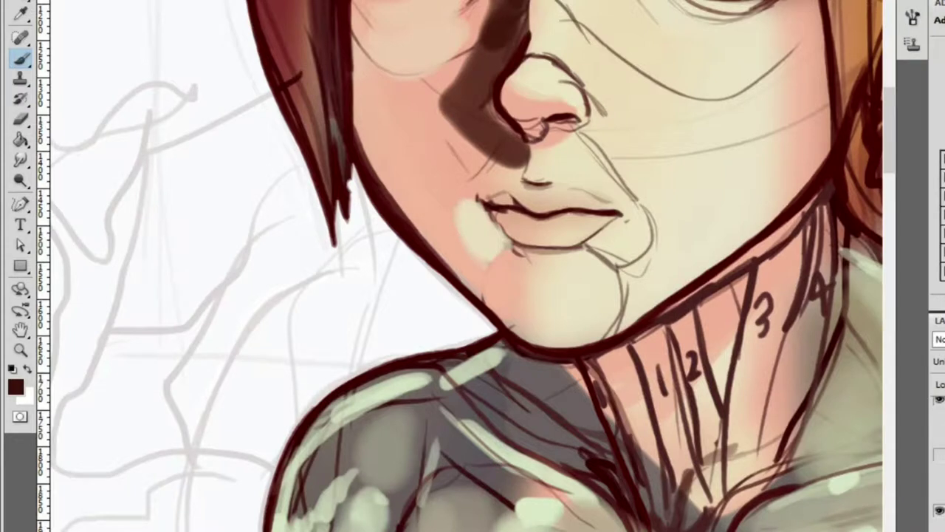
Continue the dark brown shadow from below the nose around the shadow-side corner of the mouth towards the chin
{"action": "mouse_move", "coordinate": [500, 185]}
{"action": "left_mouse_down"}
{"action": "mouse_move", "coordinate": [484, 222]}
{"action": "mouse_move", "coordinate": [509, 274]}
{"action": "mouse_move", "coordinate": [517, 266]}
{"action": "left_mouse_up"}
{"action": "key", "text": "z"}
{"action": "left_click_drag", "start_coordinate": [517, 158], "coordinate": [502, 158]}
{"action": "key", "text": "b"}
Paint dark brown shadow along the shadow-side cheek and jaw from the hair to the chin, filling the lower cheek
{"action": "mouse_move", "coordinate": [373, 51]}
{"action": "left_mouse_down"}
{"action": "mouse_move", "coordinate": [379, 108]}
{"action": "mouse_move", "coordinate": [469, 243]}
{"action": "left_mouse_up"}
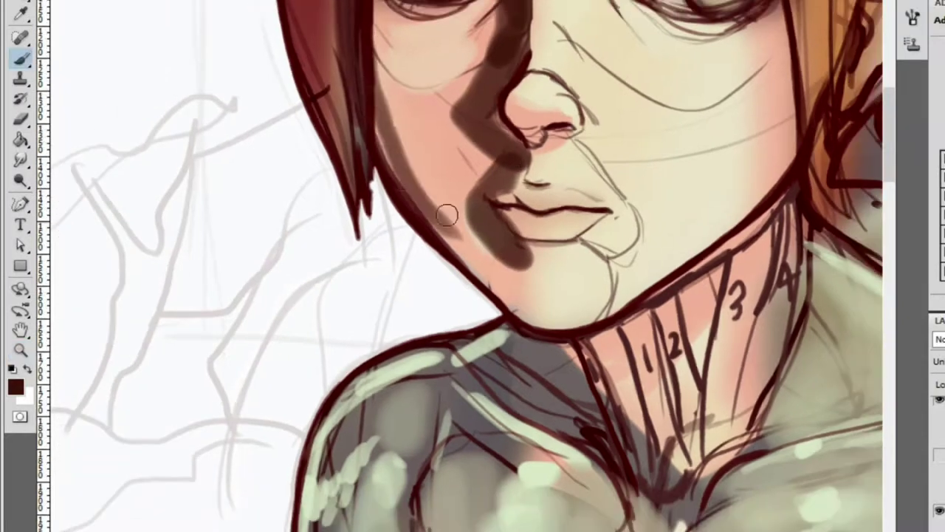
{"action": "left_click_drag", "start_coordinate": [377, 96], "coordinate": [538, 328]}
{"action": "key", "text": "h"}
{"action": "mouse_move", "coordinate": [511, 295]}
{"action": "left_mouse_down"}
{"action": "mouse_move", "coordinate": [449, 173]}
{"action": "mouse_move", "coordinate": [510, 281]}
{"action": "mouse_move", "coordinate": [573, 200]}
{"action": "left_mouse_up"}
{"action": "key", "text": "z"}
{"action": "left_click", "coordinate": [708, 163], "text": "alt"}
{"action": "key", "text": "b"}
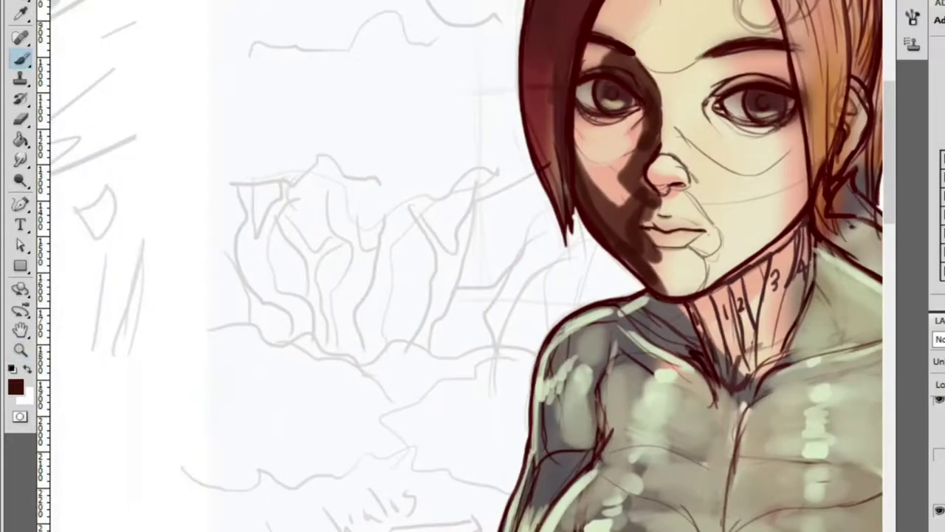
Undo the dark lower-cheek shadow strokes and partly erase the remaining brown shadow beside the nose and inner eye to soften it
{"action": "key", "text": "ctrl+z"}
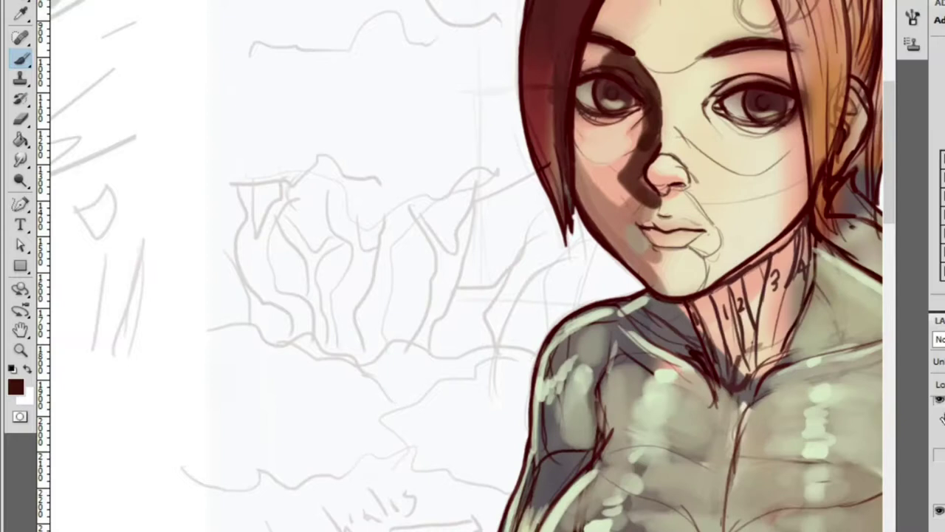
{"action": "key", "text": "z"}
{"action": "left_click", "coordinate": [652, 96]}
{"action": "key", "text": "e"}
{"action": "left_click", "coordinate": [715, 89]}
{"action": "key", "text": "e"}
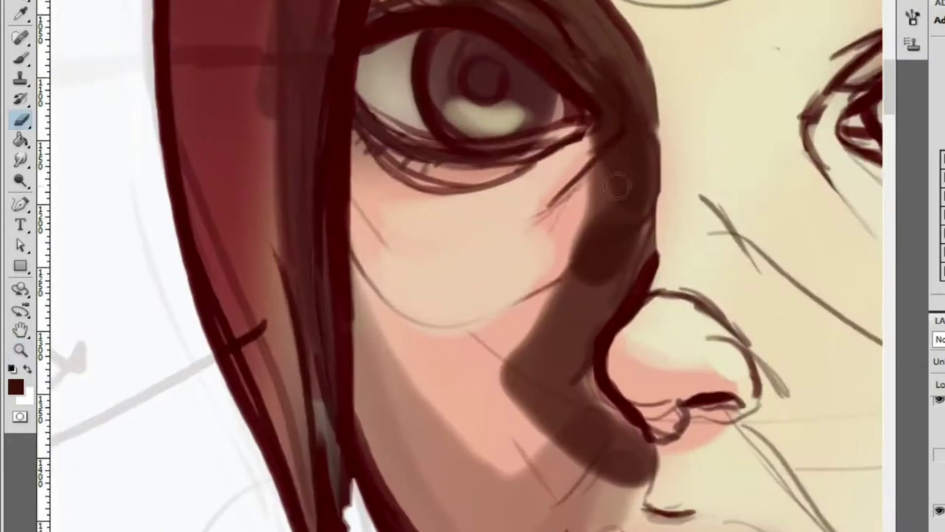
{"action": "left_click_drag", "start_coordinate": [563, 310], "coordinate": [570, 321]}
{"action": "mouse_move", "coordinate": [537, 354]}
{"action": "left_mouse_down"}
{"action": "mouse_move", "coordinate": [570, 405]}
{"action": "mouse_move", "coordinate": [555, 325]}
{"action": "mouse_move", "coordinate": [598, 152]}
{"action": "mouse_move", "coordinate": [618, 125]}
{"action": "mouse_move", "coordinate": [582, 351]}
{"action": "mouse_move", "coordinate": [651, 486]}
{"action": "mouse_move", "coordinate": [642, 333]}
{"action": "mouse_move", "coordinate": [602, 274]}
{"action": "mouse_move", "coordinate": [528, 231]}
{"action": "mouse_move", "coordinate": [613, 202]}
{"action": "left_mouse_up"}
{"action": "key", "text": "z"}
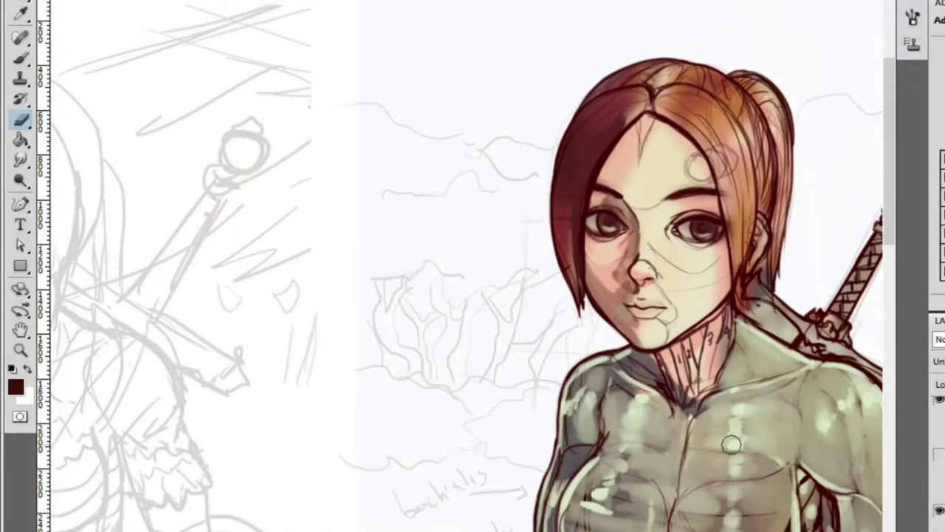
Paint a light brown shadow on the upper neck beneath the jaw and undo the stray stroke along the jawline
{"action": "left_click", "coordinate": [687, 357]}
{"action": "key", "text": "b"}
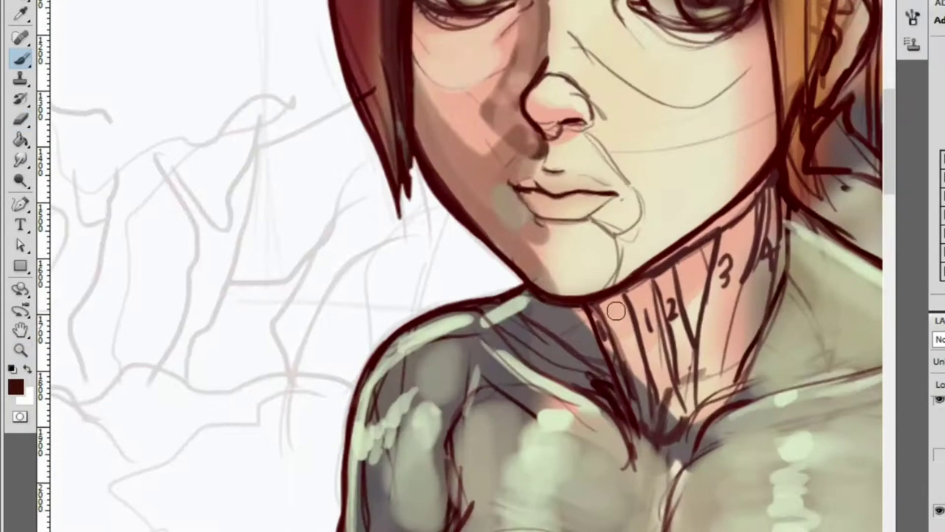
{"action": "left_click_drag", "start_coordinate": [692, 249], "coordinate": [659, 274]}
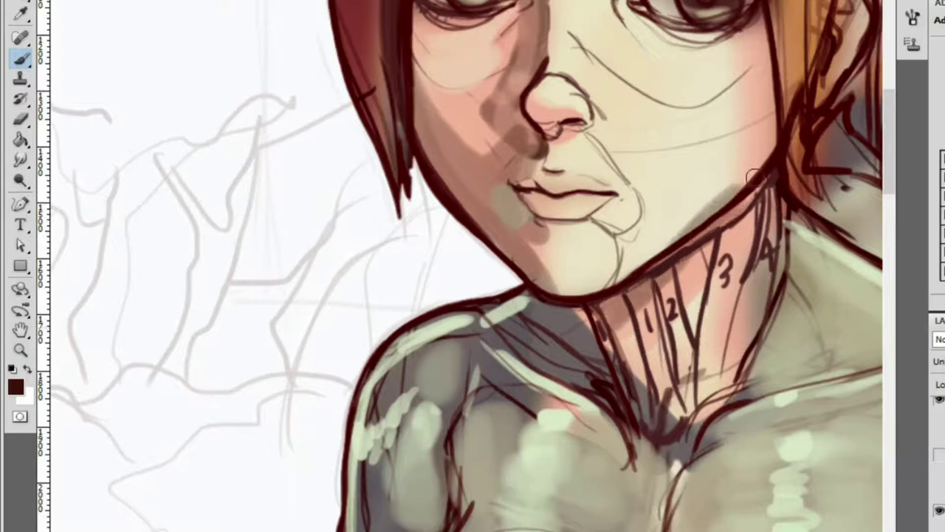
{"action": "key", "text": "ctrl+z"}
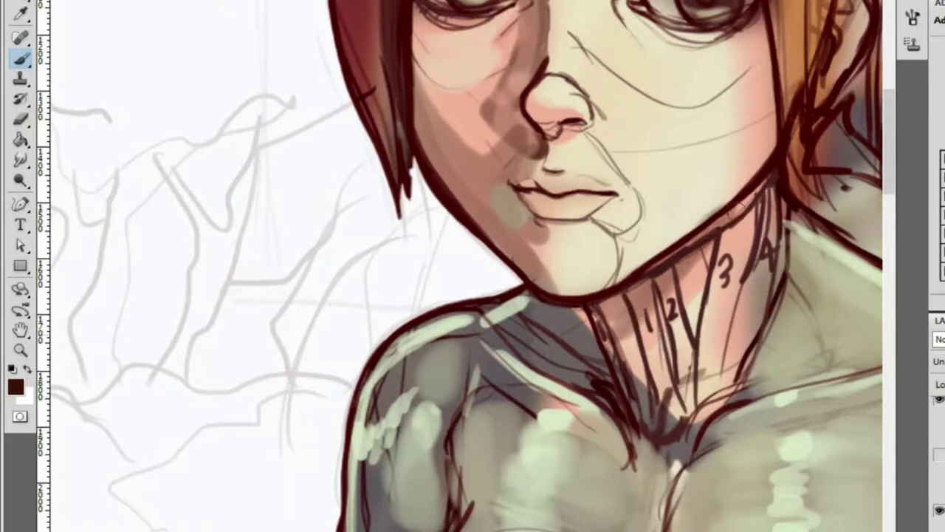
{"action": "key", "text": "z"}
{"action": "left_click", "coordinate": [713, 245]}
{"action": "key", "text": "b"}
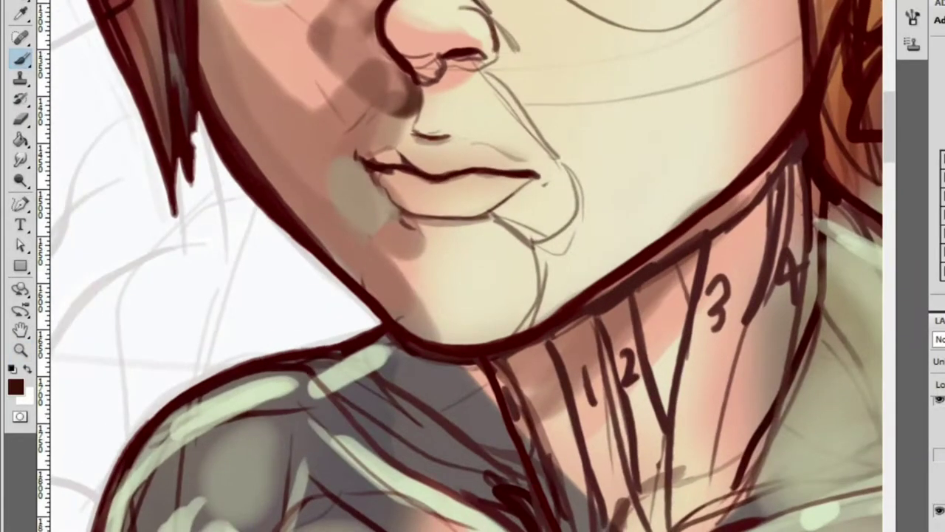
Deepen the brown cast shadow on the neck, following the underside of the jaw from the chin towards the ear
{"action": "scroll", "coordinate": [612, 295], "scroll_direction": "down", "scroll_amount": 5}
{"action": "key", "text": "ctrl+minus"}
{"action": "key", "text": "ctrl+minus"}
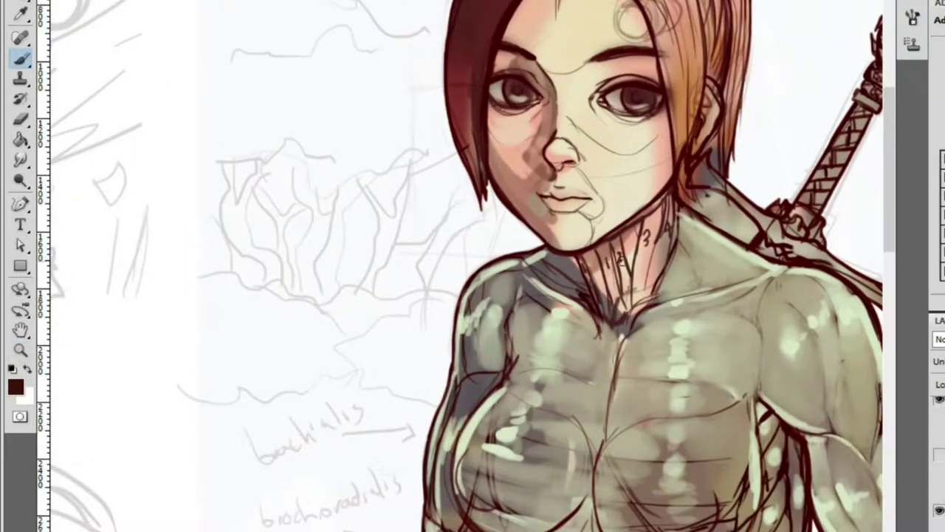
{"action": "key", "text": "z"}
{"action": "left_click", "coordinate": [638, 286]}
{"action": "key", "text": "b"}
{"action": "left_click_drag", "start_coordinate": [684, 129], "coordinate": [517, 214]}
{"action": "left_click_drag", "start_coordinate": [724, 81], "coordinate": [562, 266]}
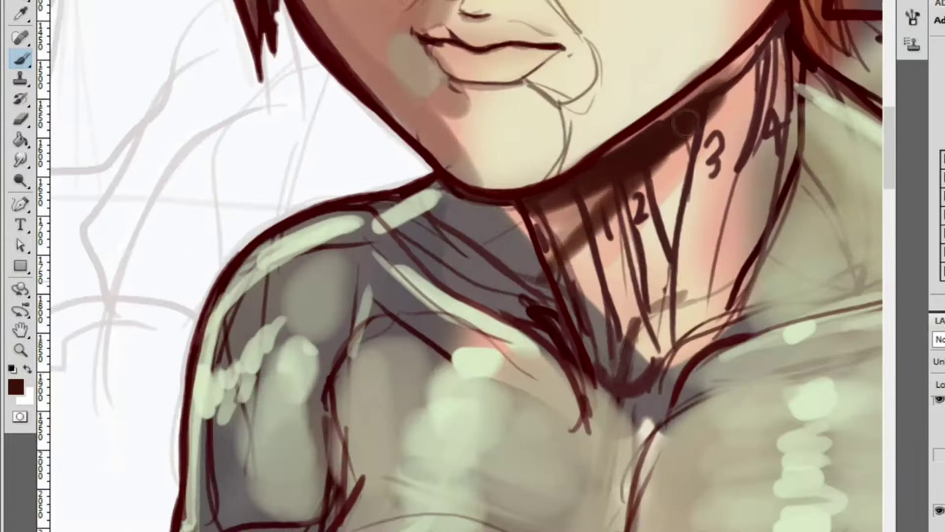
{"action": "left_click_drag", "start_coordinate": [761, 52], "coordinate": [573, 213]}
{"action": "left_click_drag", "start_coordinate": [687, 100], "coordinate": [538, 257]}
{"action": "left_click_drag", "start_coordinate": [761, 37], "coordinate": [661, 173]}
Strengthen the brown shadow from the inner eye down beside the nose and across the shadow-side cheek and jaw
{"action": "scroll", "coordinate": [761, 96], "scroll_direction": "down", "scroll_amount": 5}
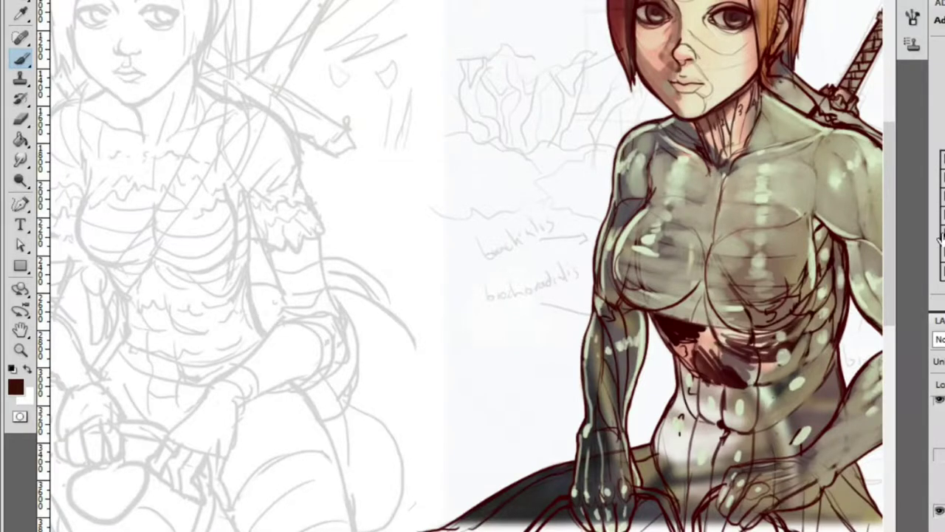
{"action": "scroll", "coordinate": [717, 54], "scroll_direction": "up", "scroll_amount": 4}
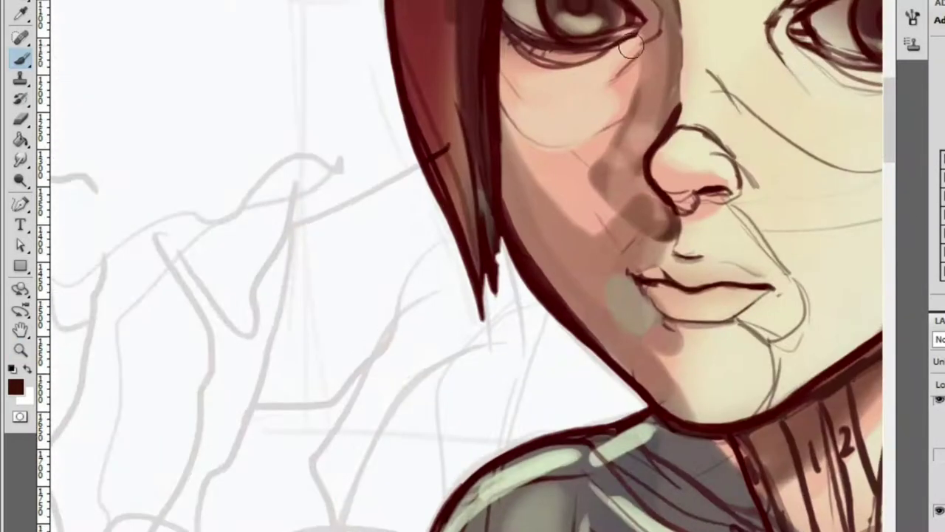
{"action": "mouse_move", "coordinate": [663, 71]}
{"action": "left_mouse_down"}
{"action": "mouse_move", "coordinate": [643, 15]}
{"action": "mouse_move", "coordinate": [616, 174]}
{"action": "mouse_move", "coordinate": [627, 204]}
{"action": "left_mouse_up"}
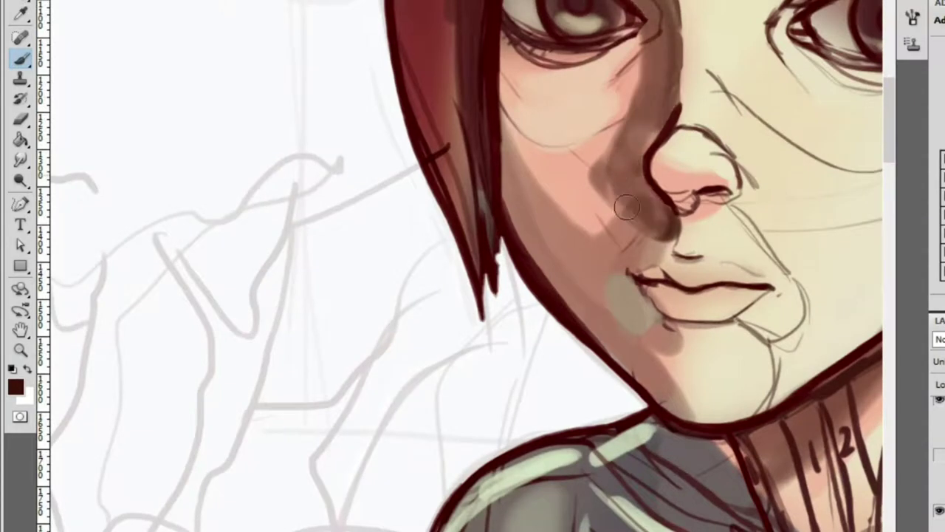
{"action": "mouse_move", "coordinate": [504, 117]}
{"action": "left_mouse_down"}
{"action": "mouse_move", "coordinate": [667, 390]}
{"action": "mouse_move", "coordinate": [623, 317]}
{"action": "mouse_move", "coordinate": [654, 320]}
{"action": "mouse_move", "coordinate": [664, 332]}
{"action": "mouse_move", "coordinate": [634, 222]}
{"action": "left_mouse_up"}
{"action": "scroll", "coordinate": [635, 225], "scroll_direction": "down", "scroll_amount": 4}
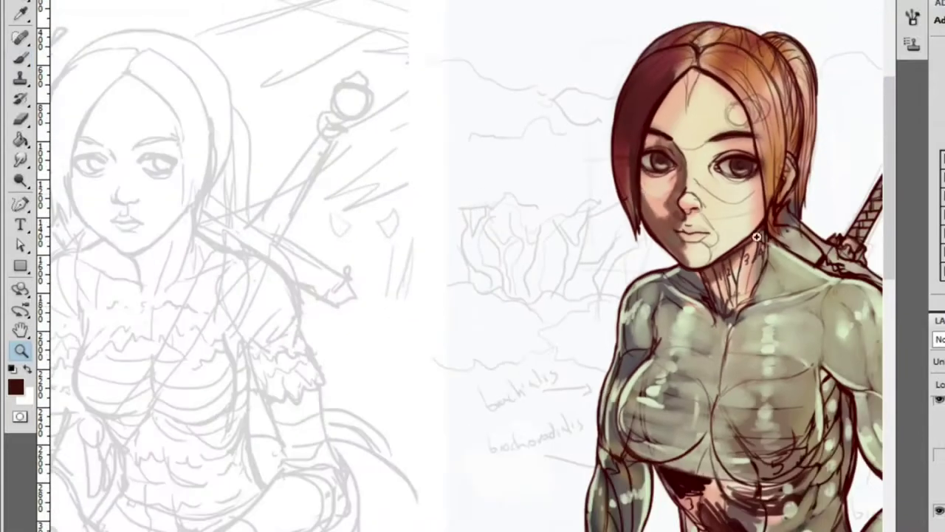
Try glazing brown shadow over the shadow-side shoulder, arm and torso, enlarging the brush for the broader areas
{"action": "scroll", "coordinate": [822, 332], "scroll_direction": "up", "scroll_amount": 3}
{"action": "mouse_move", "coordinate": [481, 209]}
{"action": "left_mouse_down"}
{"action": "mouse_move", "coordinate": [466, 311]}
{"action": "mouse_move", "coordinate": [472, 253]}
{"action": "left_mouse_up"}
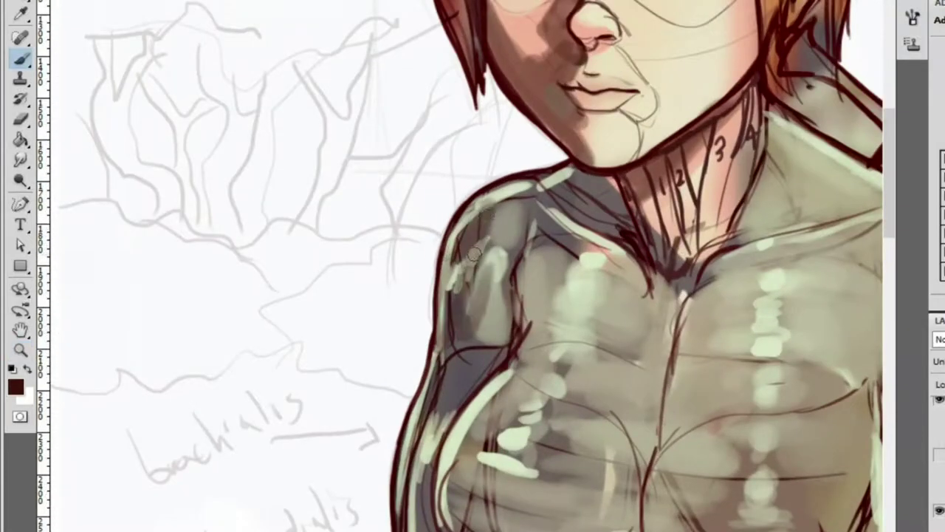
{"action": "mouse_move", "coordinate": [524, 285]}
{"action": "left_mouse_down"}
{"action": "mouse_move", "coordinate": [591, 177]}
{"action": "mouse_move", "coordinate": [613, 209]}
{"action": "mouse_move", "coordinate": [665, 222]}
{"action": "left_mouse_up"}
{"action": "scroll", "coordinate": [614, 209], "scroll_direction": "down", "scroll_amount": 2}
{"action": "scroll", "coordinate": [613, 209], "scroll_direction": "up", "scroll_amount": 2}
{"action": "key", "text": "bracketright"}
{"action": "key", "text": "bracketright"}
{"action": "key", "text": "bracketright"}
{"action": "scroll", "coordinate": [665, 222], "scroll_direction": "down", "scroll_amount": 2}
{"action": "scroll", "coordinate": [614, 255], "scroll_direction": "up", "scroll_amount": 2}
{"action": "mouse_move", "coordinate": [614, 255]}
{"action": "left_mouse_down"}
{"action": "mouse_move", "coordinate": [620, 325]}
{"action": "mouse_move", "coordinate": [658, 347]}
{"action": "left_mouse_up"}
{"action": "mouse_move", "coordinate": [517, 184]}
{"action": "left_mouse_down"}
{"action": "mouse_move", "coordinate": [528, 295]}
{"action": "mouse_move", "coordinate": [520, 480]}
{"action": "left_mouse_up"}
{"action": "scroll", "coordinate": [564, 274], "scroll_direction": "down", "scroll_amount": 3}
{"action": "mouse_move", "coordinate": [585, 230]}
{"action": "left_mouse_down"}
{"action": "mouse_move", "coordinate": [628, 355]}
{"action": "mouse_move", "coordinate": [591, 414]}
{"action": "mouse_move", "coordinate": [645, 322]}
{"action": "left_mouse_up"}
{"action": "left_click", "coordinate": [645, 322], "text": "alt"}
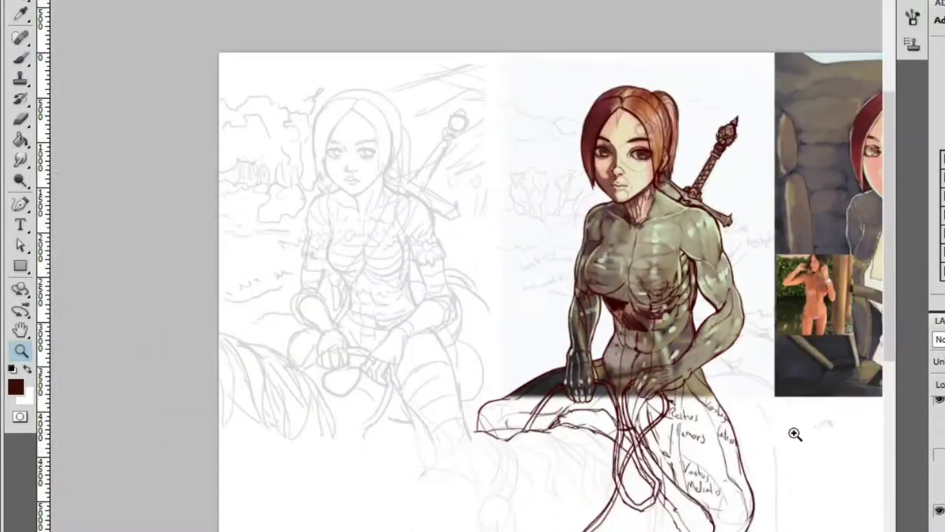
Try toning down the pale highlights on the light-side upper arm with broad translucent brown strokes
{"action": "key", "text": "b"}
{"action": "mouse_move", "coordinate": [776, 416]}
{"action": "left_mouse_down"}
{"action": "mouse_move", "coordinate": [737, 421]}
{"action": "mouse_move", "coordinate": [628, 407]}
{"action": "left_mouse_up"}
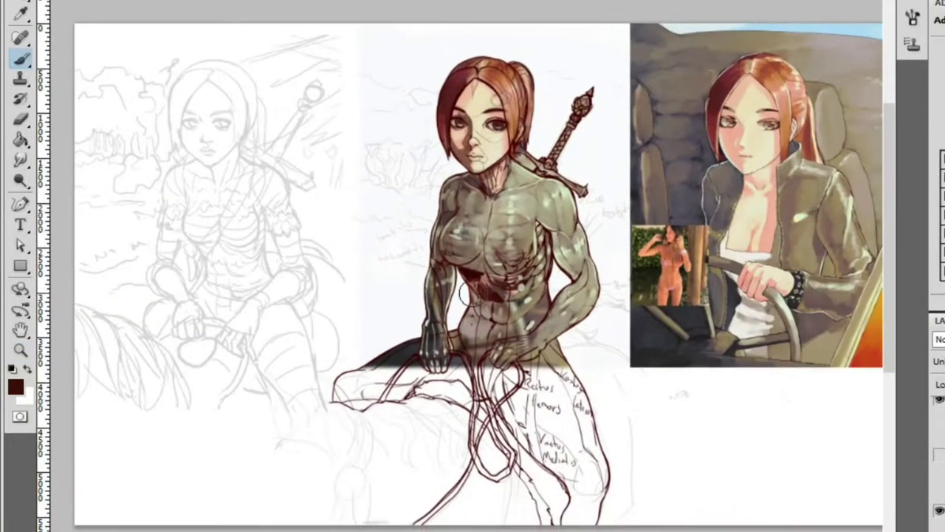
{"action": "left_click", "coordinate": [572, 196], "text": "ctrl"}
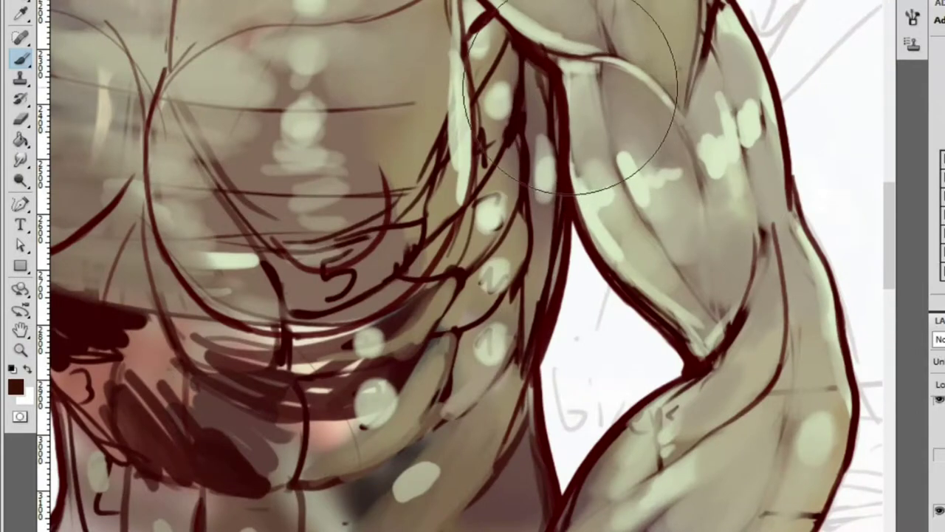
{"action": "mouse_move", "coordinate": [620, 7]}
{"action": "left_mouse_down"}
{"action": "mouse_move", "coordinate": [600, 17]}
{"action": "mouse_move", "coordinate": [580, 82]}
{"action": "mouse_move", "coordinate": [597, 185]}
{"action": "mouse_move", "coordinate": [697, 314]}
{"action": "mouse_move", "coordinate": [687, 249]}
{"action": "mouse_move", "coordinate": [734, 271]}
{"action": "left_mouse_up"}
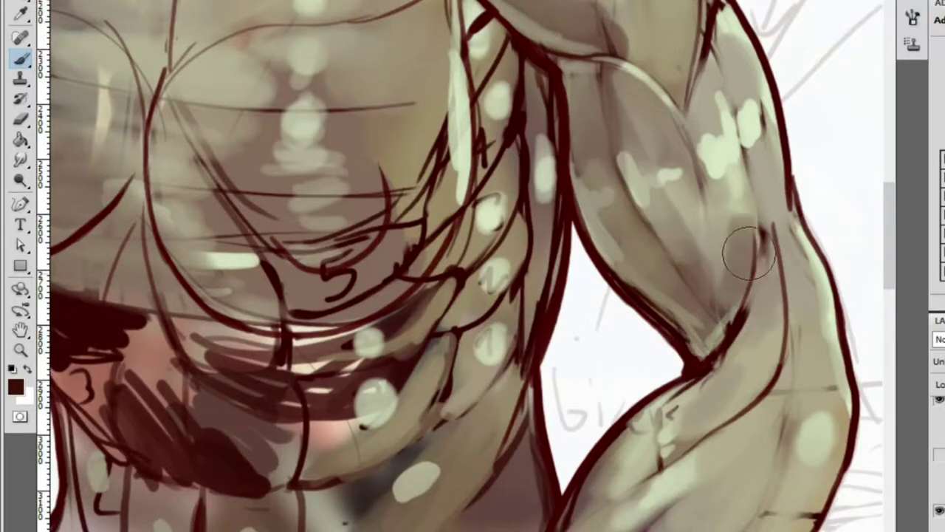
{"action": "key", "text": "z"}
{"action": "left_click", "coordinate": [728, 217], "text": "alt"}
{"action": "left_click", "coordinate": [731, 219]}
{"action": "key", "text": "b"}
{"action": "mouse_move", "coordinate": [584, 137]}
{"action": "left_mouse_down"}
{"action": "mouse_move", "coordinate": [539, 54]}
{"action": "mouse_move", "coordinate": [626, 260]}
{"action": "mouse_move", "coordinate": [690, 258]}
{"action": "mouse_move", "coordinate": [598, 254]}
{"action": "mouse_move", "coordinate": [738, 53]}
{"action": "left_mouse_up"}
{"action": "key", "text": "h"}
{"action": "left_click", "coordinate": [732, 93], "text": "ctrl+alt"}
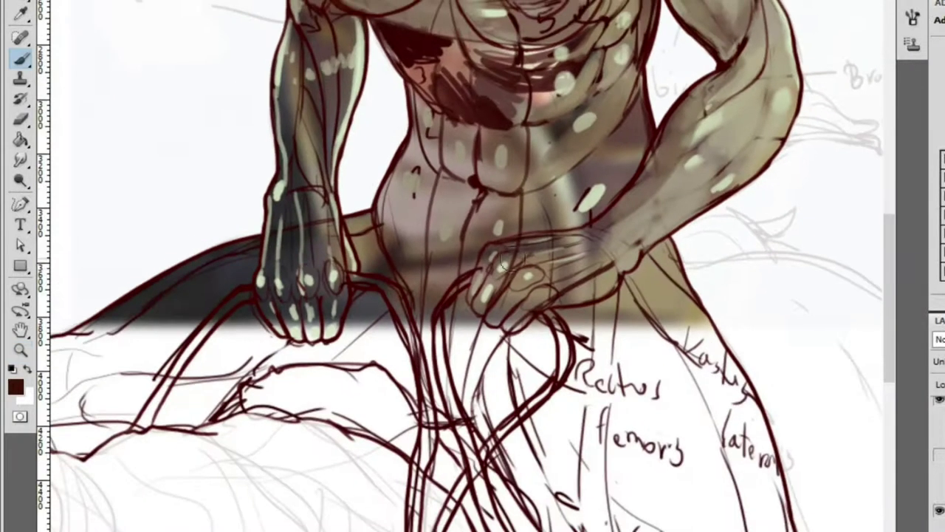
{"action": "left_click", "coordinate": [606, 197], "text": "ctrl"}
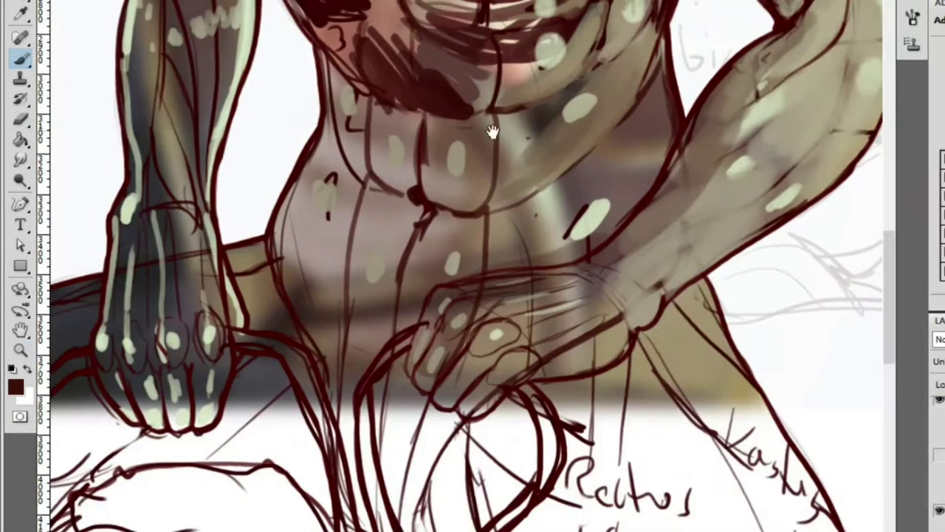
{"action": "left_click_drag", "start_coordinate": [325, 8], "coordinate": [424, 63]}
{"action": "left_click", "coordinate": [545, 215], "text": "alt"}
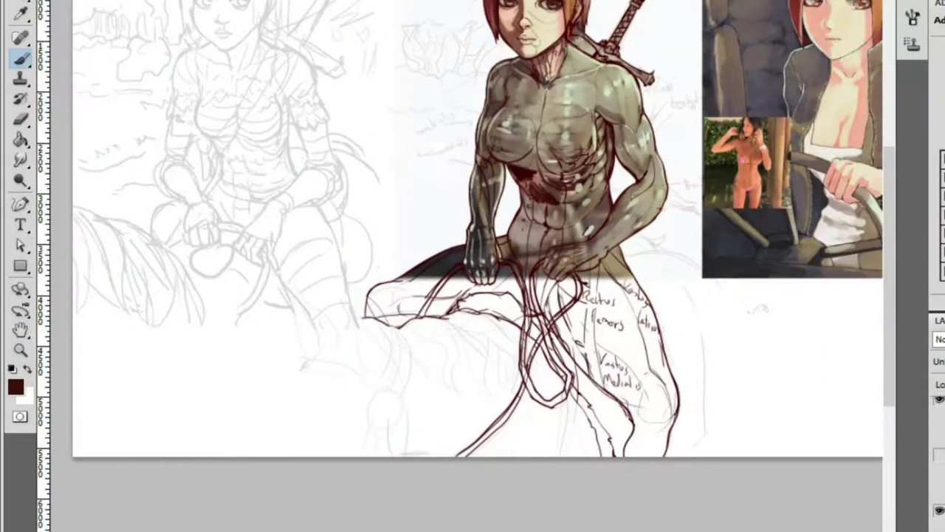
Step back through the last strokes and paint a sampled grey-green body tone over the dark scribbles on the lower ribs and upper abdomen
{"action": "left_click", "coordinate": [598, 194]}
{"action": "key", "text": "b"}
{"action": "left_click", "coordinate": [420, 71], "text": "alt"}
{"action": "mouse_move", "coordinate": [403, 170]}
{"action": "left_mouse_down"}
{"action": "mouse_move", "coordinate": [534, 250]}
{"action": "mouse_move", "coordinate": [445, 186]}
{"action": "mouse_move", "coordinate": [493, 219]}
{"action": "mouse_move", "coordinate": [444, 168]}
{"action": "mouse_move", "coordinate": [536, 194]}
{"action": "mouse_move", "coordinate": [530, 275]}
{"action": "left_mouse_up"}
{"action": "key", "text": "ctrl+alt+z"}
{"action": "key", "text": "ctrl+alt+z"}
{"action": "mouse_move", "coordinate": [574, 253]}
{"action": "left_mouse_down"}
{"action": "mouse_move", "coordinate": [609, 297]}
{"action": "mouse_move", "coordinate": [567, 180]}
{"action": "mouse_move", "coordinate": [486, 169]}
{"action": "mouse_move", "coordinate": [505, 164]}
{"action": "mouse_move", "coordinate": [443, 173]}
{"action": "mouse_move", "coordinate": [447, 189]}
{"action": "mouse_move", "coordinate": [405, 134]}
{"action": "mouse_move", "coordinate": [449, 161]}
{"action": "mouse_move", "coordinate": [413, 156]}
{"action": "mouse_move", "coordinate": [501, 278]}
{"action": "mouse_move", "coordinate": [473, 244]}
{"action": "left_mouse_up"}
{"action": "key", "text": "z"}
{"action": "key", "text": "b"}
{"action": "mouse_move", "coordinate": [494, 331]}
{"action": "left_mouse_down"}
{"action": "mouse_move", "coordinate": [471, 304]}
{"action": "mouse_move", "coordinate": [492, 327]}
{"action": "mouse_move", "coordinate": [517, 327]}
{"action": "mouse_move", "coordinate": [553, 392]}
{"action": "mouse_move", "coordinate": [591, 343]}
{"action": "mouse_move", "coordinate": [607, 376]}
{"action": "left_mouse_up"}
{"action": "key", "text": "z"}
{"action": "left_click", "coordinate": [647, 315], "text": "alt"}
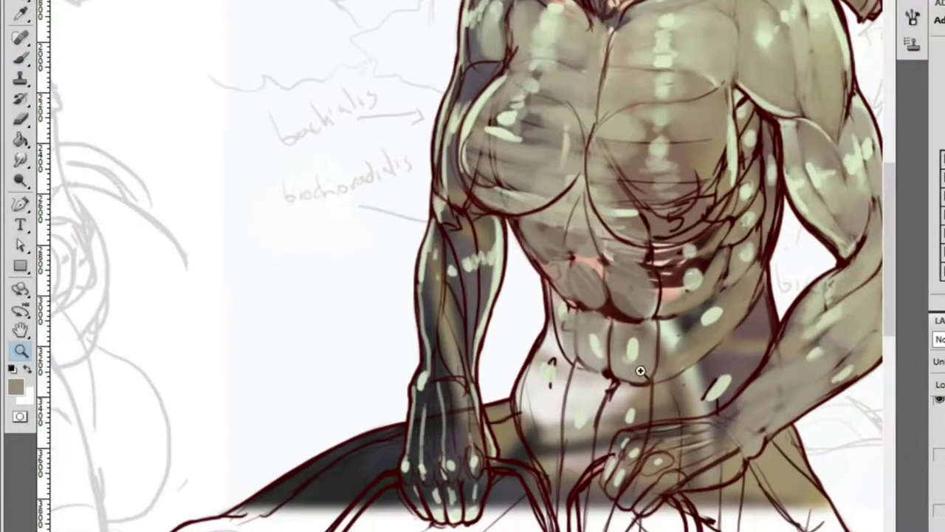
Fill the pale shadow-side waist and hip with the grey-green body tone, adding a patch below the middle abdominal muscles
{"action": "left_click", "coordinate": [597, 448]}
{"action": "key", "text": "b"}
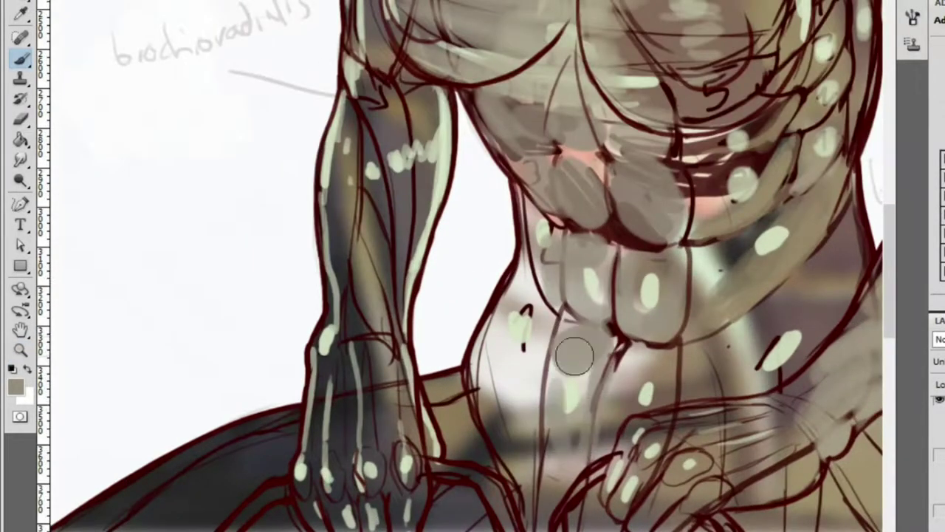
{"action": "scroll", "coordinate": [559, 395], "scroll_direction": "up", "scroll_amount": 2}
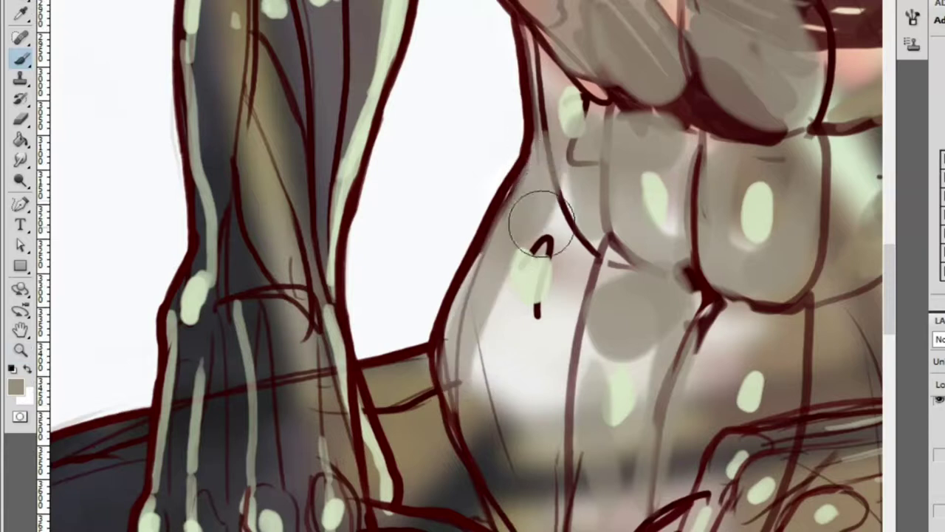
{"action": "mouse_move", "coordinate": [566, 179]}
{"action": "left_mouse_down"}
{"action": "mouse_move", "coordinate": [557, 443]}
{"action": "mouse_move", "coordinate": [499, 364]}
{"action": "mouse_move", "coordinate": [521, 322]}
{"action": "left_mouse_up"}
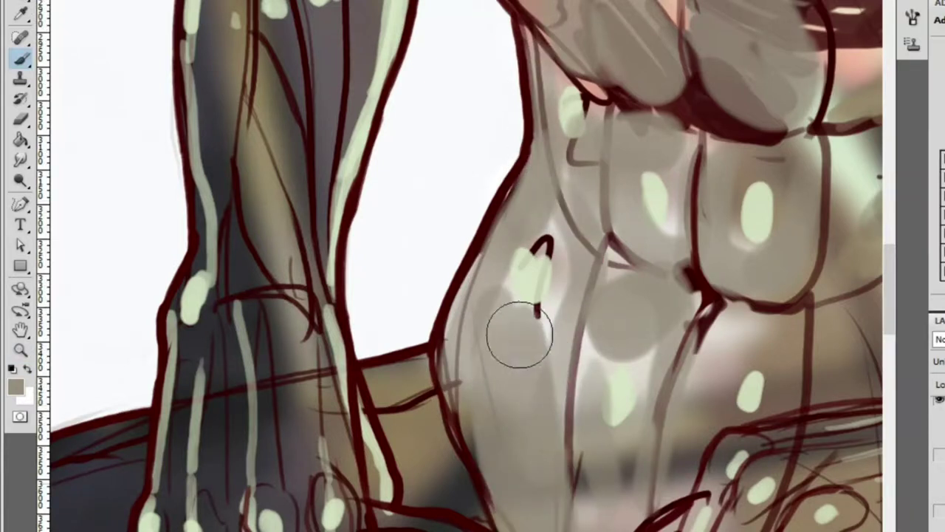
Blend soft pale green highlights into the two middle abdominal muscles, sampling intermediate greens from the existing highlight marks
{"action": "key", "text": "z"}
{"action": "left_click", "coordinate": [652, 308], "text": "alt"}
{"action": "left_click", "coordinate": [680, 352]}
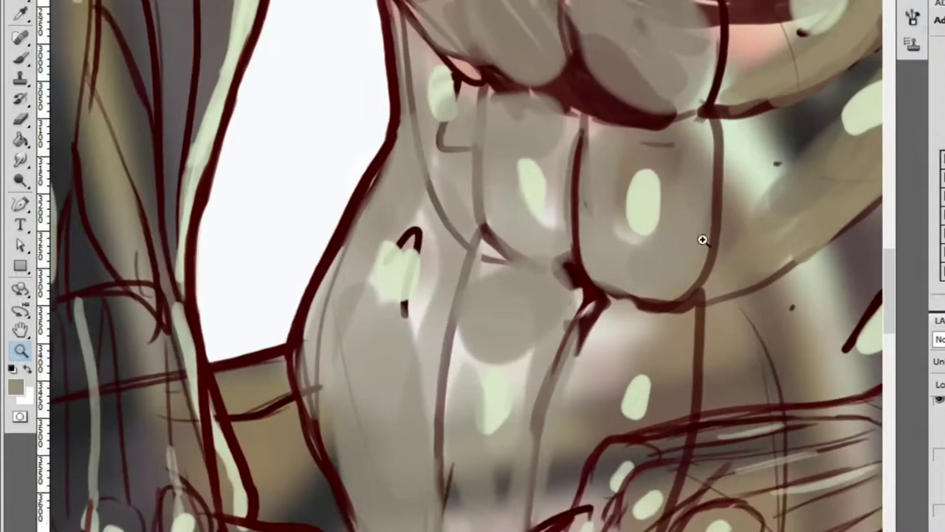
{"action": "left_click", "coordinate": [643, 201], "text": "alt"}
{"action": "mouse_move", "coordinate": [638, 229]}
{"action": "left_mouse_down"}
{"action": "mouse_move", "coordinate": [646, 167]}
{"action": "mouse_move", "coordinate": [636, 170]}
{"action": "mouse_move", "coordinate": [667, 151]}
{"action": "mouse_move", "coordinate": [646, 155]}
{"action": "mouse_move", "coordinate": [673, 194]}
{"action": "left_mouse_up"}
{"action": "left_click", "coordinate": [677, 182], "text": "alt"}
{"action": "left_click_drag", "start_coordinate": [651, 266], "coordinate": [672, 218]}
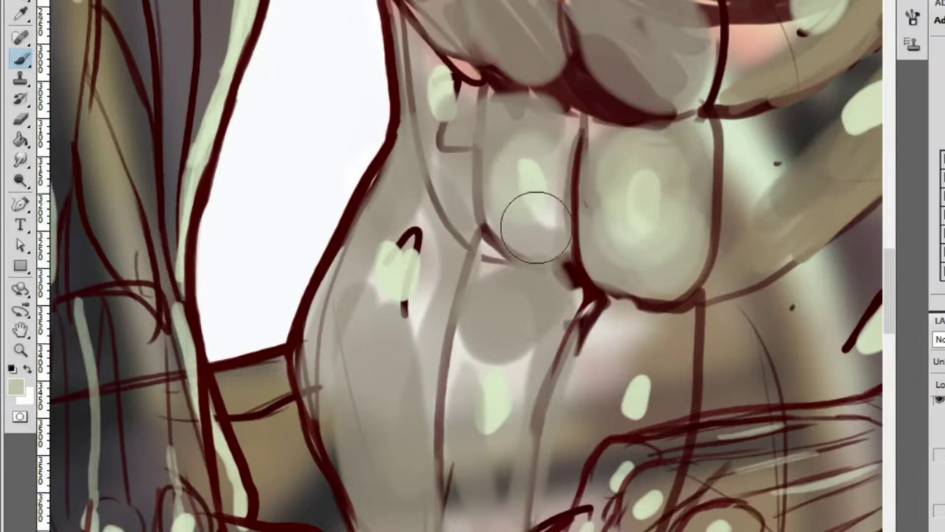
{"action": "left_click_drag", "start_coordinate": [526, 216], "coordinate": [530, 222]}
{"action": "mouse_move", "coordinate": [528, 170]}
{"action": "left_mouse_down"}
{"action": "mouse_move", "coordinate": [527, 148]}
{"action": "mouse_move", "coordinate": [539, 141]}
{"action": "mouse_move", "coordinate": [554, 162]}
{"action": "left_mouse_up"}
Build up a rounded pale green highlight on the light-side upper abdominal muscle using greens sampled from the body
{"action": "key", "text": "z"}
{"action": "left_click", "coordinate": [597, 86]}
{"action": "key", "text": "b"}
{"action": "scroll", "coordinate": [654, 337], "scroll_direction": "up", "scroll_amount": 5}
{"action": "left_click", "coordinate": [626, 465], "text": "alt"}
{"action": "mouse_move", "coordinate": [621, 221]}
{"action": "left_mouse_down"}
{"action": "mouse_move", "coordinate": [619, 211]}
{"action": "mouse_move", "coordinate": [610, 239]}
{"action": "mouse_move", "coordinate": [602, 197]}
{"action": "left_mouse_up"}
{"action": "left_click", "coordinate": [649, 278], "text": "alt"}
{"action": "mouse_move", "coordinate": [649, 278]}
{"action": "left_mouse_down"}
{"action": "mouse_move", "coordinate": [623, 327]}
{"action": "mouse_move", "coordinate": [672, 302]}
{"action": "mouse_move", "coordinate": [566, 226]}
{"action": "mouse_move", "coordinate": [573, 195]}
{"action": "mouse_move", "coordinate": [707, 186]}
{"action": "mouse_move", "coordinate": [689, 117]}
{"action": "left_mouse_up"}
Spread and brighten the pale green highlight on the lowest light-side rib beside the upper abdominal muscle
{"action": "key", "text": "h"}
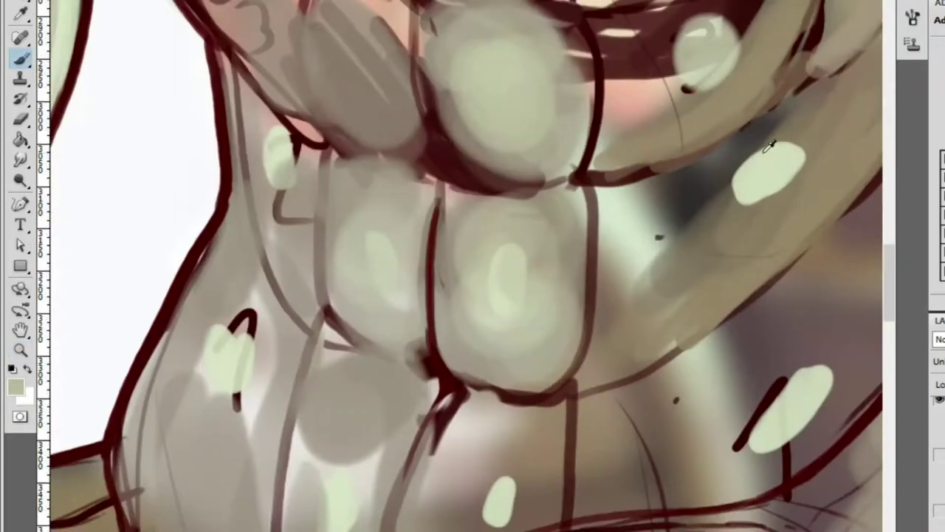
{"action": "mouse_move", "coordinate": [680, 50]}
{"action": "left_mouse_down"}
{"action": "mouse_move", "coordinate": [682, 78]}
{"action": "mouse_move", "coordinate": [717, 37]}
{"action": "mouse_move", "coordinate": [687, 79]}
{"action": "mouse_move", "coordinate": [715, 46]}
{"action": "mouse_move", "coordinate": [727, 56]}
{"action": "left_mouse_up"}
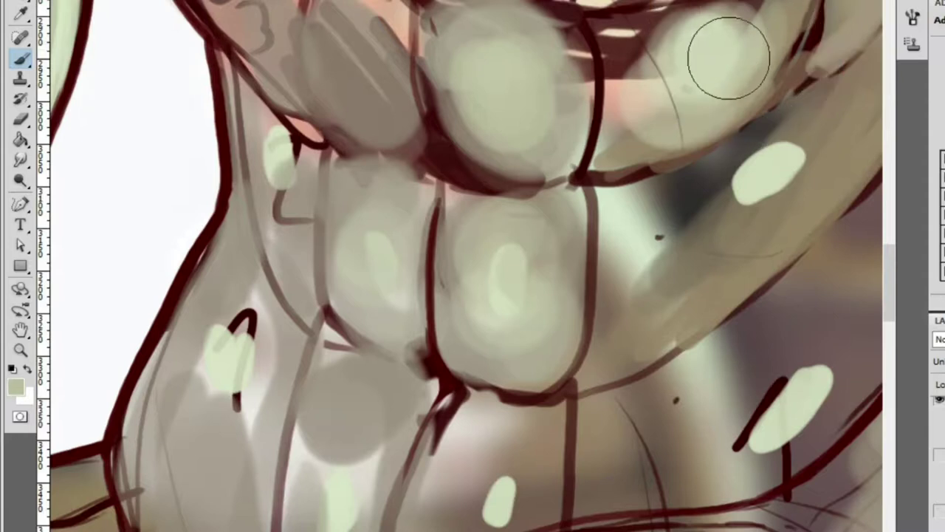
{"action": "left_click", "coordinate": [708, 49], "text": "alt"}
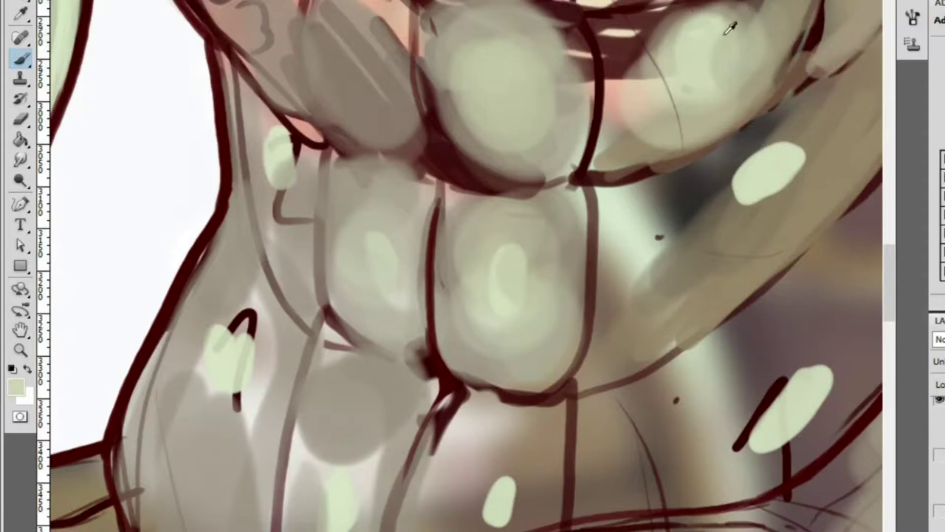
{"action": "left_click", "coordinate": [720, 33], "text": "alt"}
{"action": "mouse_move", "coordinate": [717, 42]}
{"action": "left_mouse_down"}
{"action": "mouse_move", "coordinate": [670, 52]}
{"action": "mouse_move", "coordinate": [703, 32]}
{"action": "left_mouse_up"}
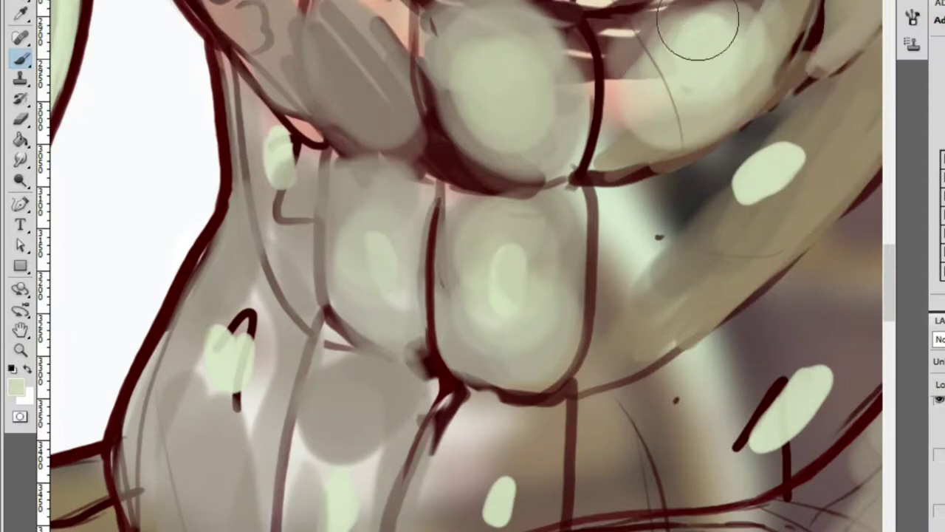
Blend the highlight on the light-side oblique into its surroundings with sampled greens, extending the soft tone towards the abdomen
{"action": "mouse_move", "coordinate": [659, 88]}
{"action": "left_mouse_down"}
{"action": "mouse_move", "coordinate": [629, 84]}
{"action": "mouse_move", "coordinate": [676, 101]}
{"action": "left_mouse_up"}
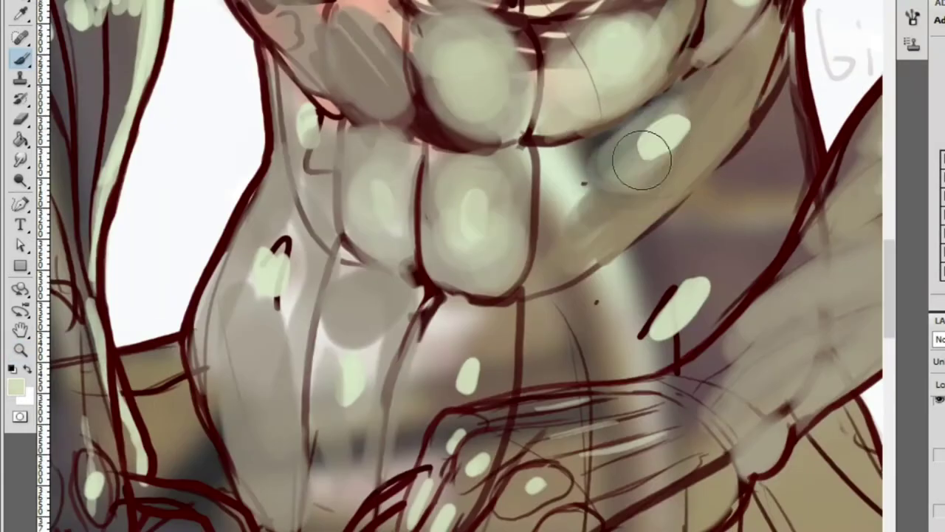
{"action": "left_click", "coordinate": [627, 169], "text": "alt"}
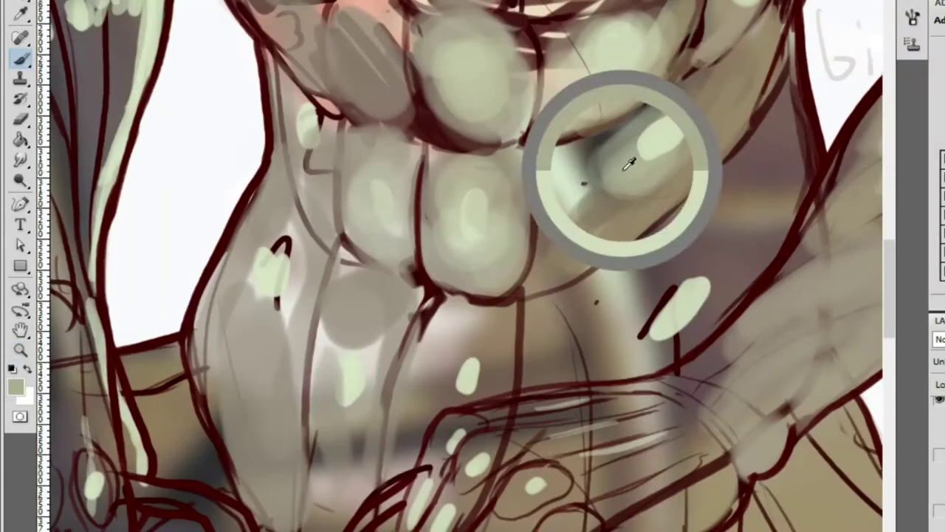
{"action": "left_click", "coordinate": [665, 109], "text": "alt"}
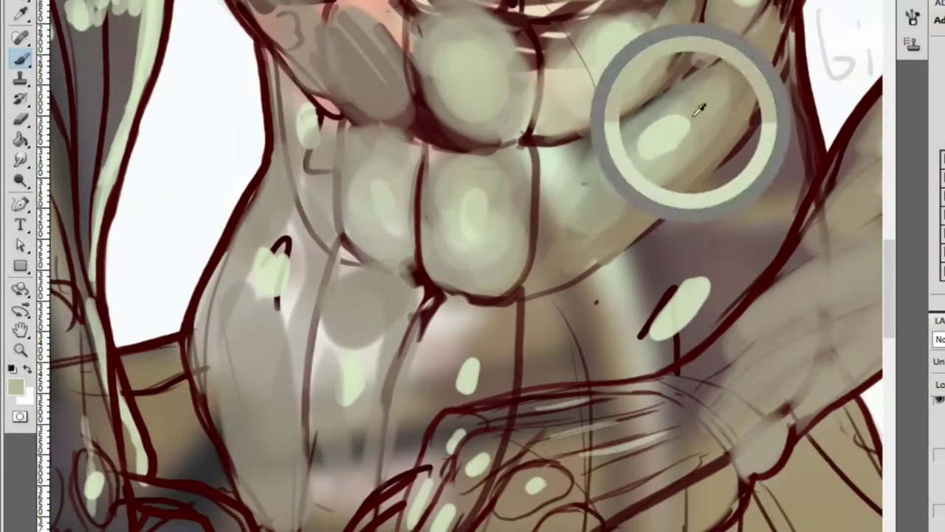
{"action": "left_click_drag", "start_coordinate": [738, 68], "coordinate": [757, 141]}
{"action": "left_click", "coordinate": [690, 158], "text": "alt"}
{"action": "mouse_move", "coordinate": [690, 158]}
{"action": "left_mouse_down"}
{"action": "mouse_move", "coordinate": [644, 201]}
{"action": "mouse_move", "coordinate": [656, 210]}
{"action": "mouse_move", "coordinate": [704, 160]}
{"action": "mouse_move", "coordinate": [742, 77]}
{"action": "mouse_move", "coordinate": [731, 111]}
{"action": "mouse_move", "coordinate": [775, 24]}
{"action": "mouse_move", "coordinate": [751, 9]}
{"action": "mouse_move", "coordinate": [739, 116]}
{"action": "mouse_move", "coordinate": [754, 127]}
{"action": "mouse_move", "coordinate": [671, 133]}
{"action": "mouse_move", "coordinate": [616, 178]}
{"action": "mouse_move", "coordinate": [664, 95]}
{"action": "mouse_move", "coordinate": [538, 195]}
{"action": "left_mouse_up"}
{"action": "left_click", "coordinate": [711, 129], "text": "alt"}
Blend soft pale green highlights into the two lower abdominal muscles using greens sampled from the existing highlights
{"action": "key", "text": "z"}
{"action": "left_click", "coordinate": [690, 76], "text": "alt"}
{"action": "left_click", "coordinate": [560, 184]}
{"action": "left_click", "coordinate": [570, 84]}
{"action": "key", "text": "b"}
{"action": "left_click", "coordinate": [682, 207], "text": "alt"}
{"action": "mouse_move", "coordinate": [682, 207]}
{"action": "left_mouse_down"}
{"action": "mouse_move", "coordinate": [678, 155]}
{"action": "mouse_move", "coordinate": [647, 138]}
{"action": "mouse_move", "coordinate": [662, 103]}
{"action": "mouse_move", "coordinate": [687, 137]}
{"action": "left_mouse_up"}
{"action": "mouse_move", "coordinate": [473, 81]}
{"action": "left_mouse_down"}
{"action": "mouse_move", "coordinate": [465, 165]}
{"action": "mouse_move", "coordinate": [494, 169]}
{"action": "mouse_move", "coordinate": [546, 155]}
{"action": "left_mouse_up"}
{"action": "key", "text": "z"}
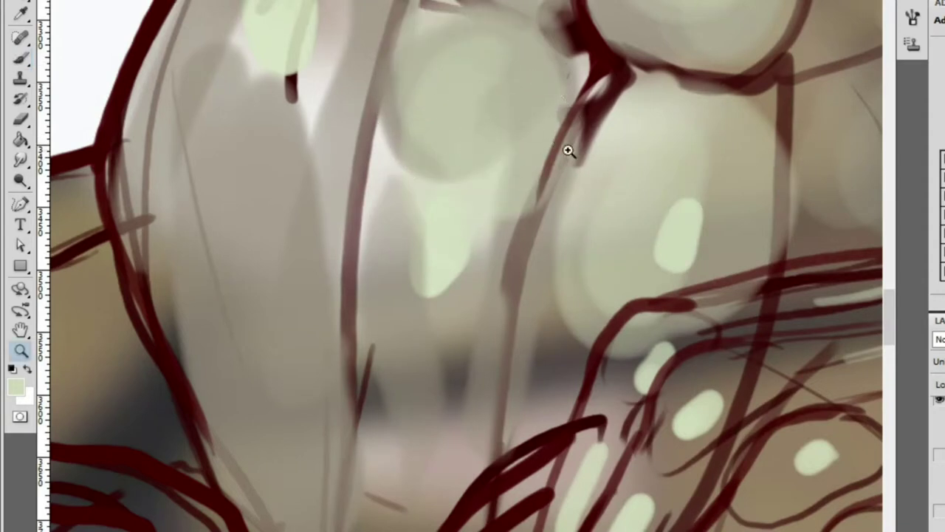
Spread the pale green highlight on the shadow-side oblique into a broad soft form along the waist and hip
{"action": "left_click", "coordinate": [568, 159], "text": "alt"}
{"action": "left_click", "coordinate": [587, 101], "text": "alt"}
{"action": "left_click", "coordinate": [684, 411]}
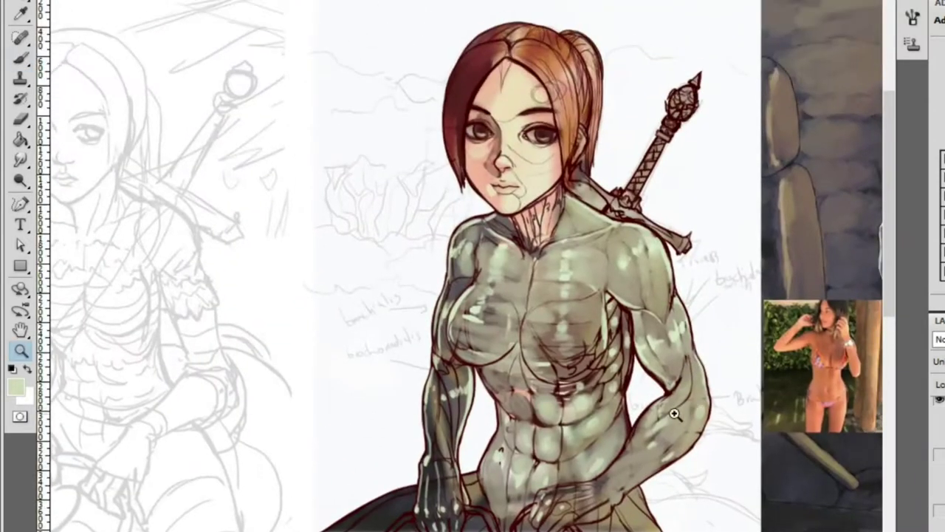
{"action": "left_click", "coordinate": [684, 412], "text": "alt"}
{"action": "left_click", "coordinate": [523, 211]}
{"action": "key", "text": "b"}
{"action": "mouse_move", "coordinate": [528, 246]}
{"action": "left_mouse_down"}
{"action": "mouse_move", "coordinate": [526, 313]}
{"action": "mouse_move", "coordinate": [489, 298]}
{"action": "mouse_move", "coordinate": [528, 431]}
{"action": "mouse_move", "coordinate": [570, 496]}
{"action": "left_mouse_up"}
{"action": "key", "text": "z"}
{"action": "left_click", "coordinate": [636, 238], "text": "alt"}
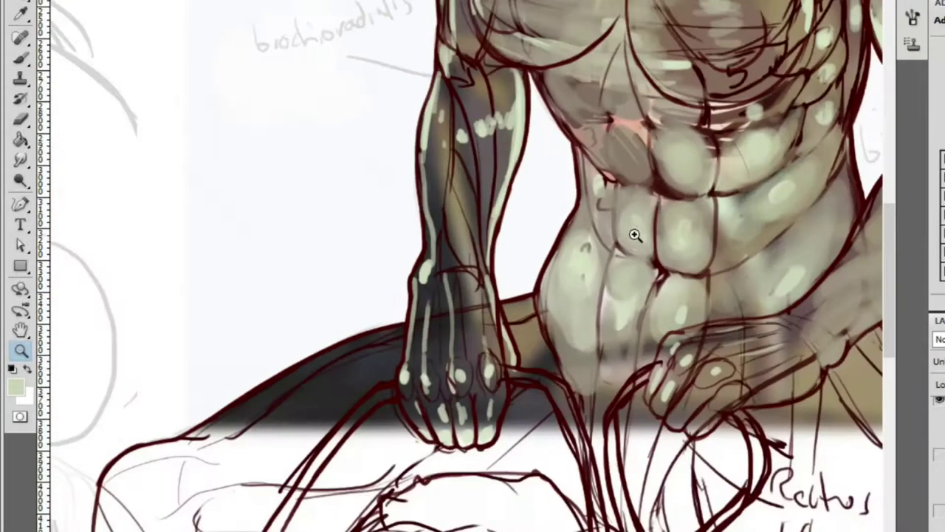
{"action": "left_click", "coordinate": [636, 238]}
Blend sampled greens over the shadow-side forearm muscles, softening the bright highlight marks into the dark base
{"action": "key", "text": "b"}
{"action": "mouse_move", "coordinate": [576, 118]}
{"action": "left_mouse_down"}
{"action": "mouse_move", "coordinate": [554, 77]}
{"action": "mouse_move", "coordinate": [581, 155]}
{"action": "mouse_move", "coordinate": [585, 98]}
{"action": "mouse_move", "coordinate": [614, 195]}
{"action": "left_mouse_up"}
{"action": "mouse_move", "coordinate": [559, 234]}
{"action": "left_mouse_down"}
{"action": "mouse_move", "coordinate": [627, 317]}
{"action": "mouse_move", "coordinate": [658, 280]}
{"action": "mouse_move", "coordinate": [657, 296]}
{"action": "mouse_move", "coordinate": [667, 298]}
{"action": "mouse_move", "coordinate": [654, 249]}
{"action": "mouse_move", "coordinate": [661, 238]}
{"action": "mouse_move", "coordinate": [705, 253]}
{"action": "mouse_move", "coordinate": [628, 193]}
{"action": "mouse_move", "coordinate": [650, 185]}
{"action": "mouse_move", "coordinate": [616, 218]}
{"action": "mouse_move", "coordinate": [767, 227]}
{"action": "left_mouse_up"}
{"action": "left_click", "coordinate": [669, 298], "text": "alt"}
{"action": "left_click", "coordinate": [517, 181], "text": "alt"}
{"action": "key", "text": "h"}
{"action": "left_click", "coordinate": [600, 209], "text": "alt"}
{"action": "key", "text": "h"}
{"action": "left_click_drag", "start_coordinate": [643, 186], "coordinate": [597, 152]}
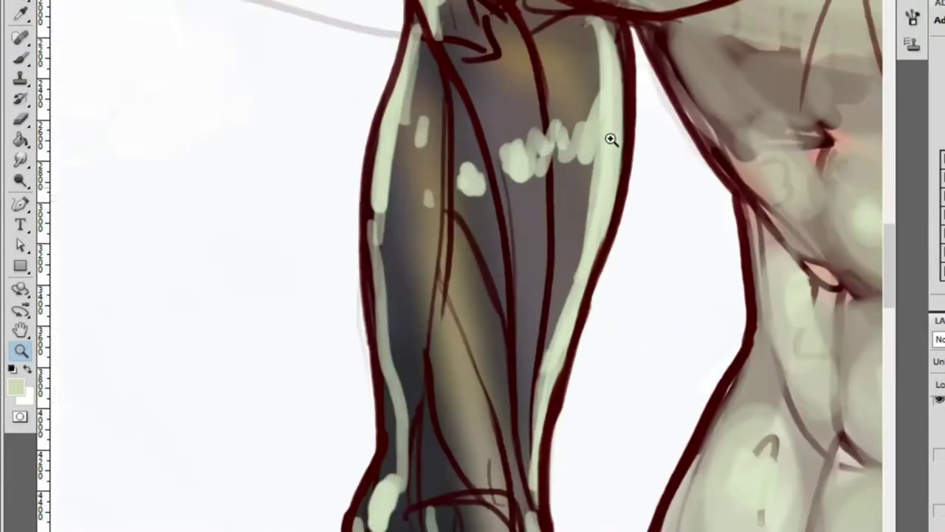
{"action": "mouse_move", "coordinate": [539, 198]}
{"action": "left_mouse_down"}
{"action": "mouse_move", "coordinate": [498, 71]}
{"action": "mouse_move", "coordinate": [514, 47]}
{"action": "mouse_move", "coordinate": [556, 93]}
{"action": "mouse_move", "coordinate": [578, 79]}
{"action": "left_mouse_up"}
{"action": "left_click", "coordinate": [509, 103], "text": "alt"}
{"action": "mouse_move", "coordinate": [587, 133]}
{"action": "left_mouse_down"}
{"action": "mouse_move", "coordinate": [566, 224]}
{"action": "mouse_move", "coordinate": [527, 255]}
{"action": "mouse_move", "coordinate": [554, 211]}
{"action": "mouse_move", "coordinate": [540, 370]}
{"action": "mouse_move", "coordinate": [542, 232]}
{"action": "mouse_move", "coordinate": [558, 299]}
{"action": "mouse_move", "coordinate": [522, 178]}
{"action": "mouse_move", "coordinate": [521, 127]}
{"action": "mouse_move", "coordinate": [605, 170]}
{"action": "mouse_move", "coordinate": [487, 115]}
{"action": "mouse_move", "coordinate": [493, 237]}
{"action": "mouse_move", "coordinate": [489, 176]}
{"action": "mouse_move", "coordinate": [486, 219]}
{"action": "mouse_move", "coordinate": [519, 303]}
{"action": "mouse_move", "coordinate": [487, 244]}
{"action": "mouse_move", "coordinate": [510, 280]}
{"action": "mouse_move", "coordinate": [534, 283]}
{"action": "mouse_move", "coordinate": [505, 275]}
{"action": "mouse_move", "coordinate": [493, 170]}
{"action": "mouse_move", "coordinate": [570, 240]}
{"action": "mouse_move", "coordinate": [543, 180]}
{"action": "mouse_move", "coordinate": [541, 343]}
{"action": "mouse_move", "coordinate": [532, 194]}
{"action": "mouse_move", "coordinate": [521, 403]}
{"action": "mouse_move", "coordinate": [513, 399]}
{"action": "mouse_move", "coordinate": [519, 370]}
{"action": "mouse_move", "coordinate": [504, 364]}
{"action": "mouse_move", "coordinate": [463, 391]}
{"action": "mouse_move", "coordinate": [526, 49]}
{"action": "left_mouse_up"}
{"action": "left_click", "coordinate": [539, 194], "text": "alt"}
{"action": "left_click", "coordinate": [602, 178], "text": "alt"}
Paint soft grey-green highlights along the tendons and over the knuckles of the shadow-side hand
{"action": "scroll", "coordinate": [485, 219], "scroll_direction": "down", "scroll_amount": 2}
{"action": "key", "text": "z"}
{"action": "left_click", "coordinate": [561, 213], "text": "alt"}
{"action": "left_click", "coordinate": [562, 213]}
{"action": "key", "text": "b"}
{"action": "scroll", "coordinate": [570, 238], "scroll_direction": "up", "scroll_amount": 2}
{"action": "left_click_drag", "start_coordinate": [565, 111], "coordinate": [595, 362]}
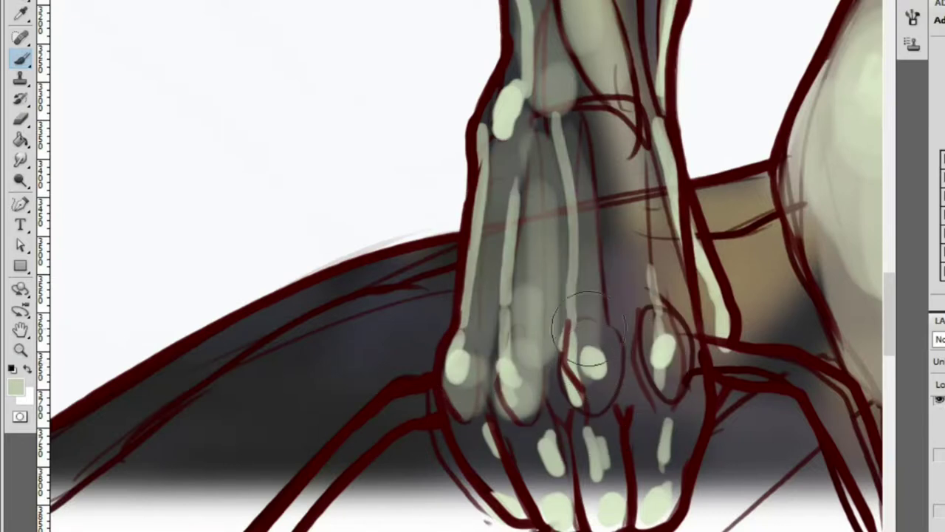
{"action": "left_click_drag", "start_coordinate": [592, 321], "coordinate": [595, 366]}
{"action": "left_click_drag", "start_coordinate": [550, 122], "coordinate": [587, 333]}
{"action": "mouse_move", "coordinate": [628, 118]}
{"action": "left_mouse_down"}
{"action": "mouse_move", "coordinate": [665, 377]}
{"action": "mouse_move", "coordinate": [661, 487]}
{"action": "left_mouse_up"}
Add pale green highlights to the fingers and blend the outer knuckles of the shadow-side hand
{"action": "left_click_drag", "start_coordinate": [591, 432], "coordinate": [612, 457]}
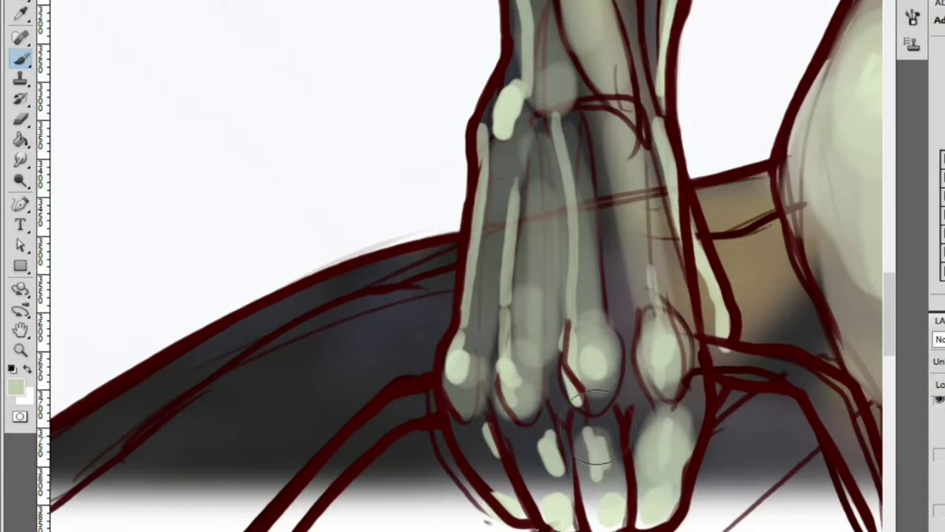
{"action": "left_click_drag", "start_coordinate": [591, 410], "coordinate": [605, 480]}
{"action": "left_click_drag", "start_coordinate": [546, 421], "coordinate": [554, 491]}
{"action": "left_click_drag", "start_coordinate": [472, 392], "coordinate": [487, 473]}
{"action": "left_click_drag", "start_coordinate": [495, 425], "coordinate": [513, 484]}
{"action": "left_click_drag", "start_coordinate": [606, 381], "coordinate": [537, 366]}
Build up rounded pale green highlights on the knuckles, fingers and back of the light-side hand
{"action": "scroll", "coordinate": [537, 366], "scroll_direction": "down", "scroll_amount": 2}
{"action": "scroll", "coordinate": [591, 191], "scroll_direction": "up", "scroll_amount": 5}
{"action": "key", "text": "b"}
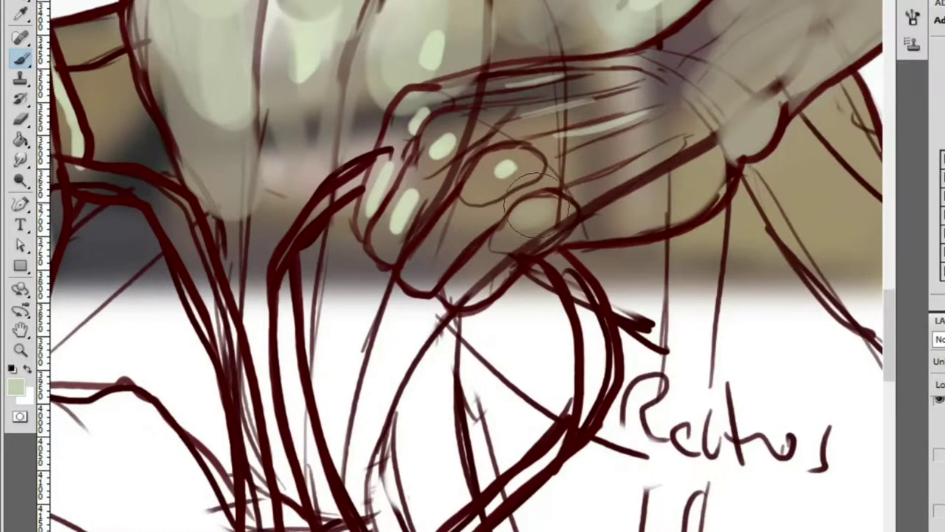
{"action": "mouse_move", "coordinate": [538, 214]}
{"action": "left_mouse_down"}
{"action": "mouse_move", "coordinate": [650, 174]}
{"action": "mouse_move", "coordinate": [723, 125]}
{"action": "mouse_move", "coordinate": [503, 173]}
{"action": "mouse_move", "coordinate": [654, 125]}
{"action": "left_mouse_up"}
{"action": "mouse_move", "coordinate": [488, 207]}
{"action": "left_mouse_down"}
{"action": "mouse_move", "coordinate": [443, 252]}
{"action": "mouse_move", "coordinate": [518, 230]}
{"action": "left_mouse_up"}
{"action": "mouse_move", "coordinate": [563, 127]}
{"action": "left_mouse_down"}
{"action": "mouse_move", "coordinate": [530, 143]}
{"action": "mouse_move", "coordinate": [469, 142]}
{"action": "mouse_move", "coordinate": [602, 70]}
{"action": "mouse_move", "coordinate": [408, 198]}
{"action": "mouse_move", "coordinate": [395, 224]}
{"action": "mouse_move", "coordinate": [493, 105]}
{"action": "left_mouse_up"}
{"action": "scroll", "coordinate": [494, 105], "scroll_direction": "down", "scroll_amount": 3}
{"action": "scroll", "coordinate": [504, 101], "scroll_direction": "up", "scroll_amount": 3}
Blend pale green highlights around the wrist bone and along the forearm of the light-side arm
{"action": "key", "text": "z"}
{"action": "left_click", "coordinate": [848, 64]}
{"action": "key", "text": "b"}
{"action": "left_click_drag", "start_coordinate": [731, 170], "coordinate": [743, 147]}
{"action": "scroll", "coordinate": [743, 148], "scroll_direction": "down", "scroll_amount": 3}
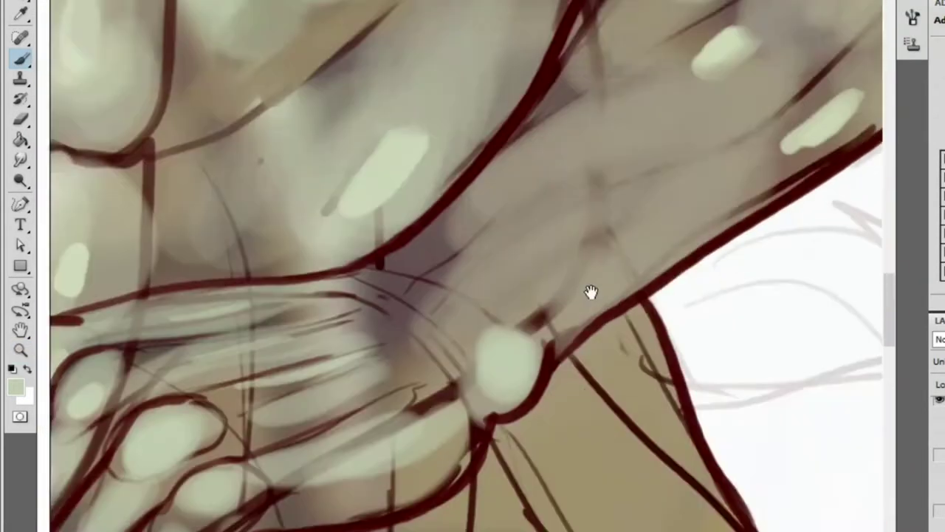
{"action": "mouse_move", "coordinate": [669, 163]}
{"action": "left_mouse_down"}
{"action": "mouse_move", "coordinate": [693, 136]}
{"action": "mouse_move", "coordinate": [656, 184]}
{"action": "mouse_move", "coordinate": [711, 186]}
{"action": "mouse_move", "coordinate": [703, 149]}
{"action": "mouse_move", "coordinate": [686, 172]}
{"action": "mouse_move", "coordinate": [711, 193]}
{"action": "mouse_move", "coordinate": [726, 172]}
{"action": "mouse_move", "coordinate": [726, 190]}
{"action": "mouse_move", "coordinate": [735, 178]}
{"action": "mouse_move", "coordinate": [692, 214]}
{"action": "mouse_move", "coordinate": [754, 158]}
{"action": "left_mouse_up"}
{"action": "key", "text": "z"}
{"action": "left_click", "coordinate": [749, 152], "text": "alt"}
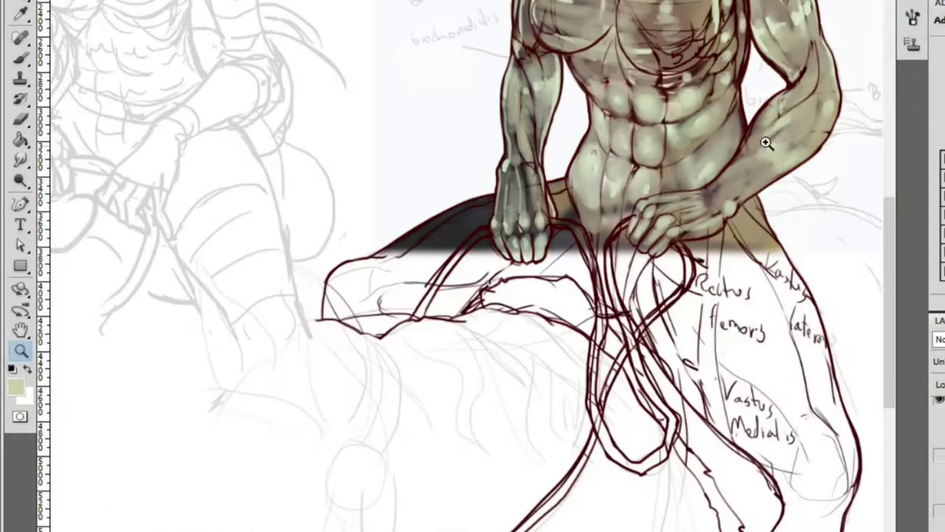
Soften the pale green highlights on the side rib muscles and the back muscle beside the light-side arm
{"action": "key", "text": "b"}
{"action": "scroll", "coordinate": [626, 166], "scroll_direction": "up", "scroll_amount": 2}
{"action": "scroll", "coordinate": [626, 166], "scroll_direction": "up", "scroll_amount": 10}
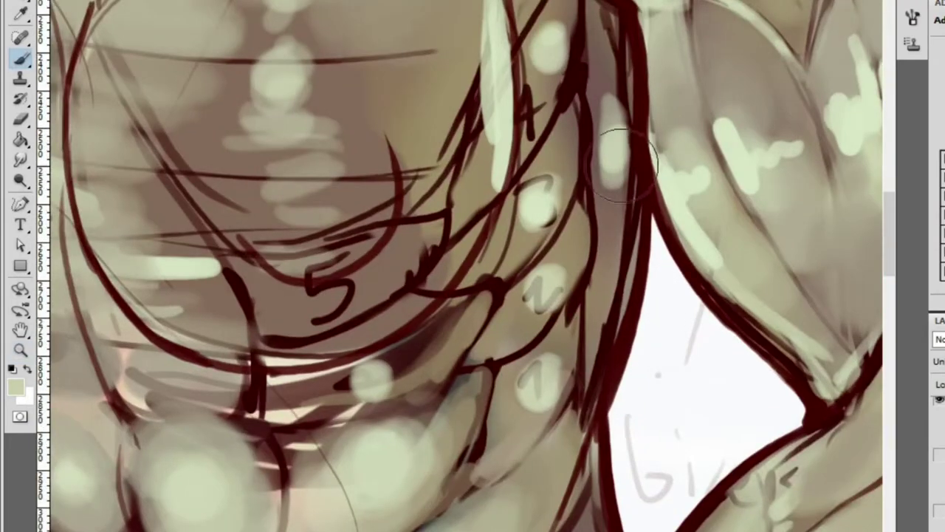
{"action": "mouse_move", "coordinate": [602, 107]}
{"action": "left_mouse_down"}
{"action": "mouse_move", "coordinate": [597, 296]}
{"action": "mouse_move", "coordinate": [613, 185]}
{"action": "mouse_move", "coordinate": [618, 205]}
{"action": "mouse_move", "coordinate": [613, 116]}
{"action": "mouse_move", "coordinate": [568, 74]}
{"action": "left_mouse_up"}
{"action": "left_click", "coordinate": [605, 111], "text": "alt"}
{"action": "left_click", "coordinate": [535, 205], "text": "alt"}
{"action": "mouse_move", "coordinate": [535, 205]}
{"action": "left_mouse_down"}
{"action": "mouse_move", "coordinate": [561, 136]}
{"action": "mouse_move", "coordinate": [539, 296]}
{"action": "mouse_move", "coordinate": [527, 317]}
{"action": "mouse_move", "coordinate": [553, 380]}
{"action": "mouse_move", "coordinate": [575, 251]}
{"action": "mouse_move", "coordinate": [551, 44]}
{"action": "mouse_move", "coordinate": [569, 141]}
{"action": "left_mouse_up"}
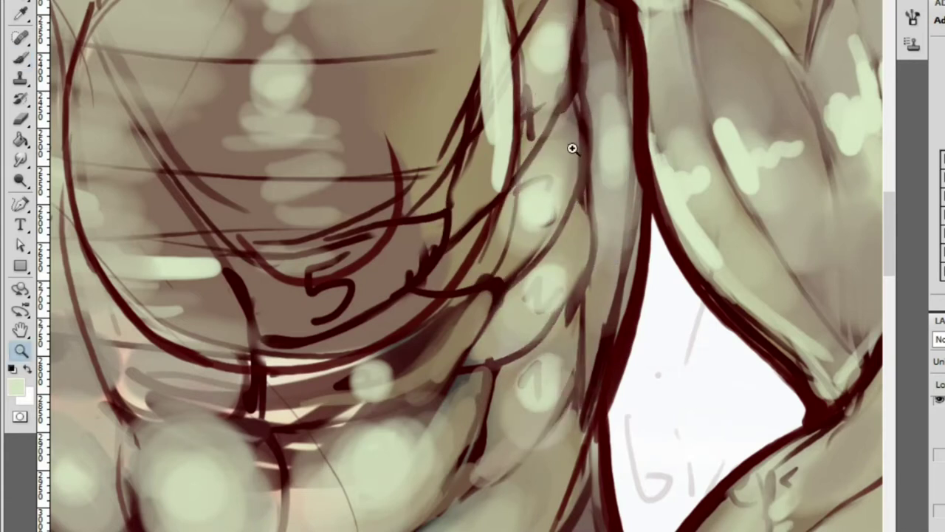
{"action": "key", "text": "ctrl+plus"}
{"action": "mouse_move", "coordinate": [343, 314]}
{"action": "left_mouse_down"}
{"action": "mouse_move", "coordinate": [532, 218]}
{"action": "mouse_move", "coordinate": [357, 318]}
{"action": "mouse_move", "coordinate": [522, 259]}
{"action": "mouse_move", "coordinate": [409, 311]}
{"action": "mouse_move", "coordinate": [475, 294]}
{"action": "mouse_move", "coordinate": [490, 274]}
{"action": "left_mouse_up"}
Temporarily show the numbered anatomy line layer to compare the muscle divisions with the painted torso, and hide it again
{"action": "key", "text": "z"}
{"action": "left_click", "coordinate": [547, 212], "text": "alt"}
{"action": "left_click", "coordinate": [547, 211], "text": "alt"}
{"action": "key", "text": "b"}
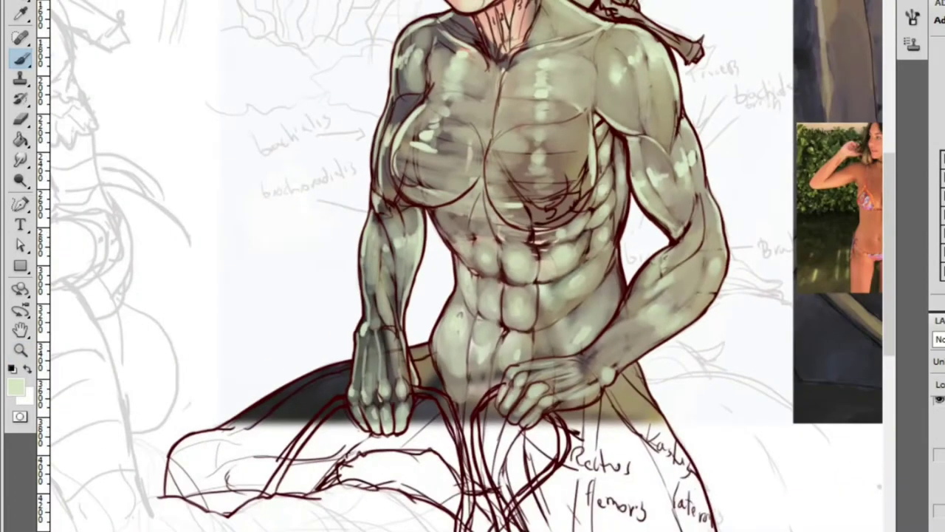
{"action": "left_click", "coordinate": [938, 453]}
{"action": "key", "text": "z"}
{"action": "left_click", "coordinate": [559, 241]}
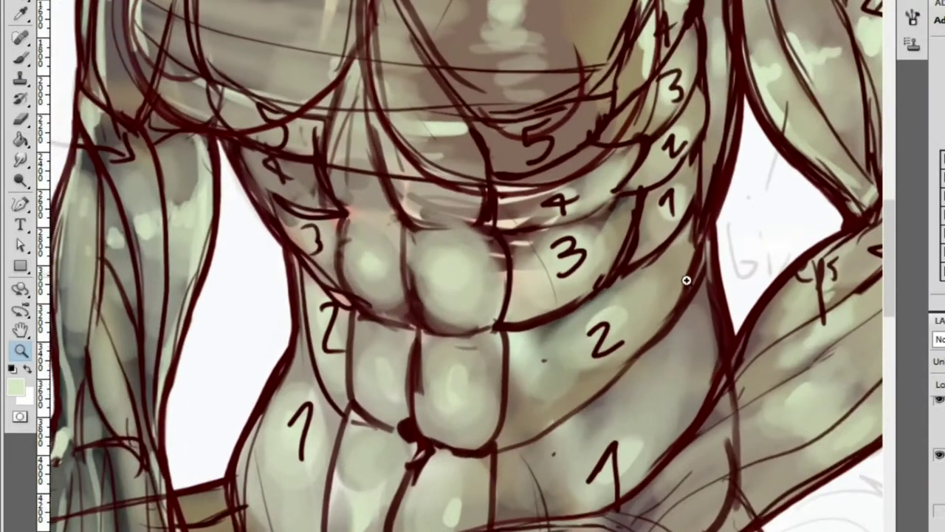
{"action": "left_click", "coordinate": [938, 458]}
{"action": "left_click", "coordinate": [938, 458]}
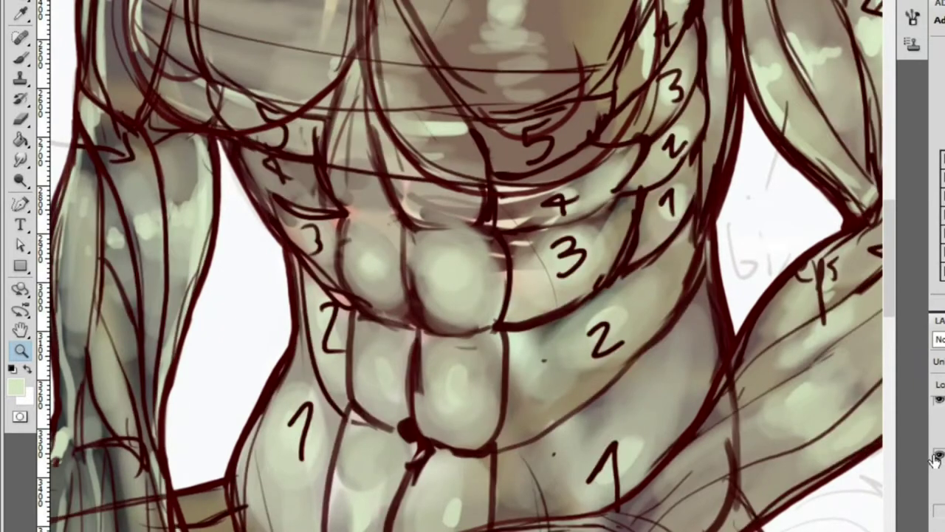
{"action": "left_click", "coordinate": [939, 452]}
{"action": "left_click", "coordinate": [939, 452]}
{"action": "left_click", "coordinate": [938, 452]}
Paint sampled pale green over the lower chest, covering the brown shadow above the upper ribs
{"action": "left_click", "coordinate": [495, 15], "text": "alt"}
{"action": "mouse_move", "coordinate": [443, 148]}
{"action": "left_mouse_down"}
{"action": "mouse_move", "coordinate": [562, 130]}
{"action": "mouse_move", "coordinate": [532, 119]}
{"action": "mouse_move", "coordinate": [448, 158]}
{"action": "mouse_move", "coordinate": [553, 148]}
{"action": "left_mouse_up"}
{"action": "left_click", "coordinate": [574, 131], "text": "alt"}
{"action": "mouse_move", "coordinate": [503, 133]}
{"action": "left_mouse_down"}
{"action": "mouse_move", "coordinate": [565, 105]}
{"action": "mouse_move", "coordinate": [596, 120]}
{"action": "mouse_move", "coordinate": [615, 107]}
{"action": "left_mouse_up"}
{"action": "scroll", "coordinate": [613, 105], "scroll_direction": "down", "scroll_amount": 5}
{"action": "scroll", "coordinate": [554, 63], "scroll_direction": "up", "scroll_amount": 7}
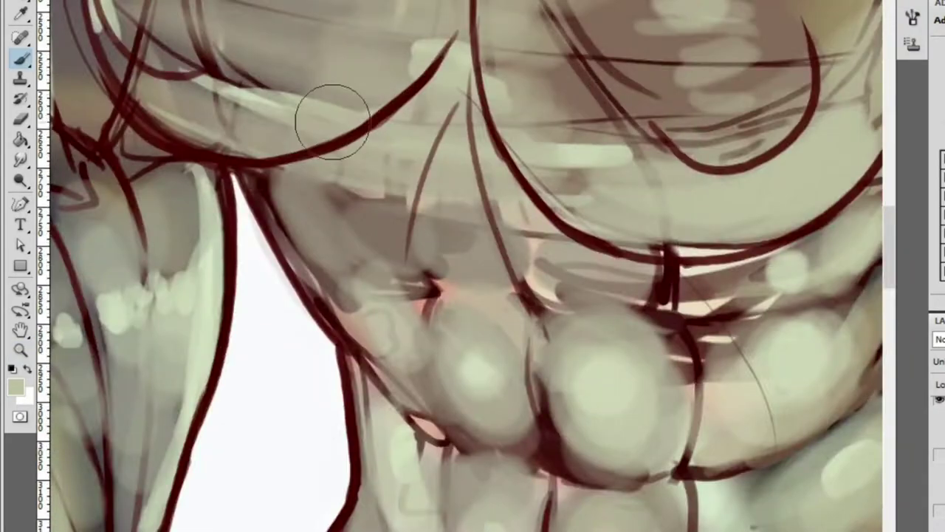
Blend a sampled grey-green down the shadow-side upper arm towards the elbow
{"action": "key", "text": "z"}
{"action": "scroll", "coordinate": [340, 118], "scroll_direction": "down", "scroll_amount": 6}
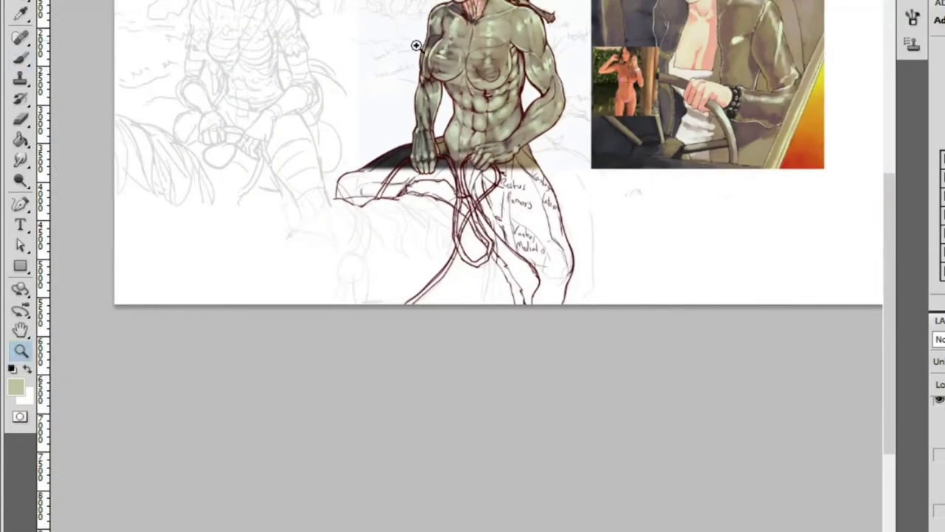
{"action": "scroll", "coordinate": [416, 46], "scroll_direction": "up", "scroll_amount": 6}
{"action": "key", "text": "b"}
{"action": "left_click", "coordinate": [517, 158], "text": "alt"}
{"action": "mouse_move", "coordinate": [502, 170]}
{"action": "left_mouse_down"}
{"action": "mouse_move", "coordinate": [538, 232]}
{"action": "mouse_move", "coordinate": [539, 181]}
{"action": "mouse_move", "coordinate": [495, 365]}
{"action": "left_mouse_up"}
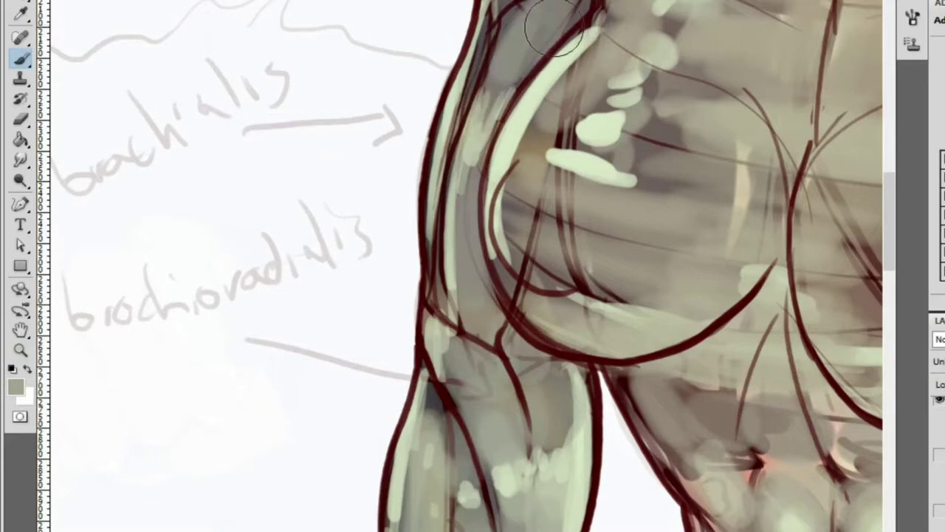
Soften the green highlights on the shadow-side shoulder and around the collarbone
{"action": "key", "text": "z"}
{"action": "scroll", "coordinate": [722, 120], "scroll_direction": "down", "scroll_amount": 6}
{"action": "scroll", "coordinate": [722, 121], "scroll_direction": "up", "scroll_amount": 3}
{"action": "scroll", "coordinate": [654, 291], "scroll_direction": "down", "scroll_amount": 5}
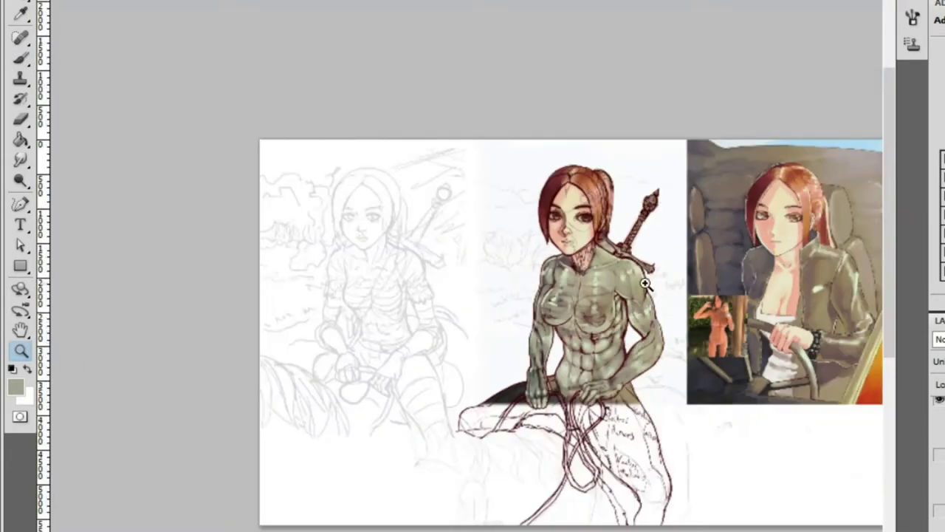
{"action": "scroll", "coordinate": [688, 264], "scroll_direction": "up", "scroll_amount": 8}
{"action": "key", "text": "b"}
{"action": "mouse_move", "coordinate": [281, 193]}
{"action": "left_mouse_down"}
{"action": "mouse_move", "coordinate": [348, 240]}
{"action": "mouse_move", "coordinate": [309, 195]}
{"action": "left_mouse_up"}
{"action": "mouse_move", "coordinate": [427, 149]}
{"action": "left_mouse_down"}
{"action": "mouse_move", "coordinate": [397, 190]}
{"action": "mouse_move", "coordinate": [431, 219]}
{"action": "left_mouse_up"}
{"action": "mouse_move", "coordinate": [441, 171]}
{"action": "left_mouse_down"}
{"action": "mouse_move", "coordinate": [467, 144]}
{"action": "mouse_move", "coordinate": [489, 148]}
{"action": "mouse_move", "coordinate": [529, 86]}
{"action": "mouse_move", "coordinate": [476, 145]}
{"action": "mouse_move", "coordinate": [521, 111]}
{"action": "left_mouse_up"}
Dab sampled soft green highlights onto the shaded neck muscles below the jaw
{"action": "key", "text": "z"}
{"action": "left_click", "coordinate": [599, 107], "text": "alt"}
{"action": "key", "text": "b"}
{"action": "left_click_drag", "start_coordinate": [526, 145], "coordinate": [559, 202]}
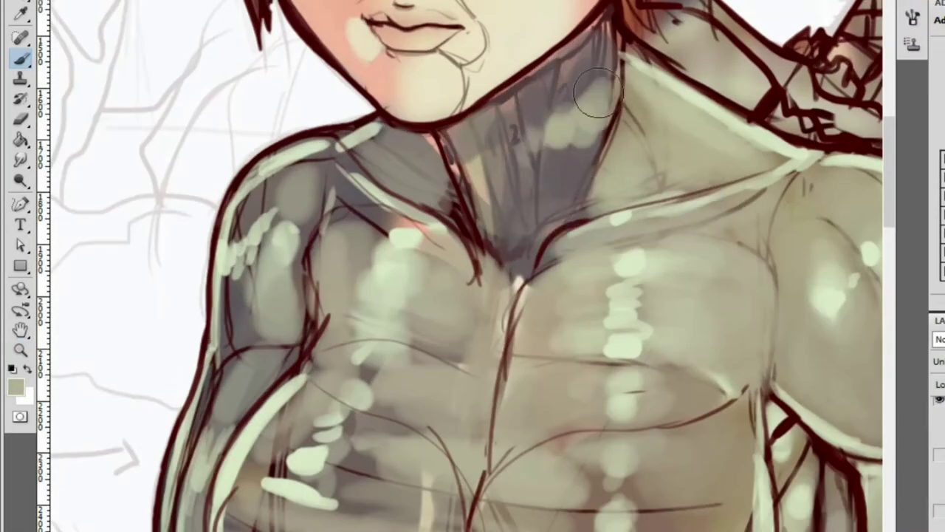
{"action": "left_click", "coordinate": [504, 149]}
{"action": "key", "text": "b"}
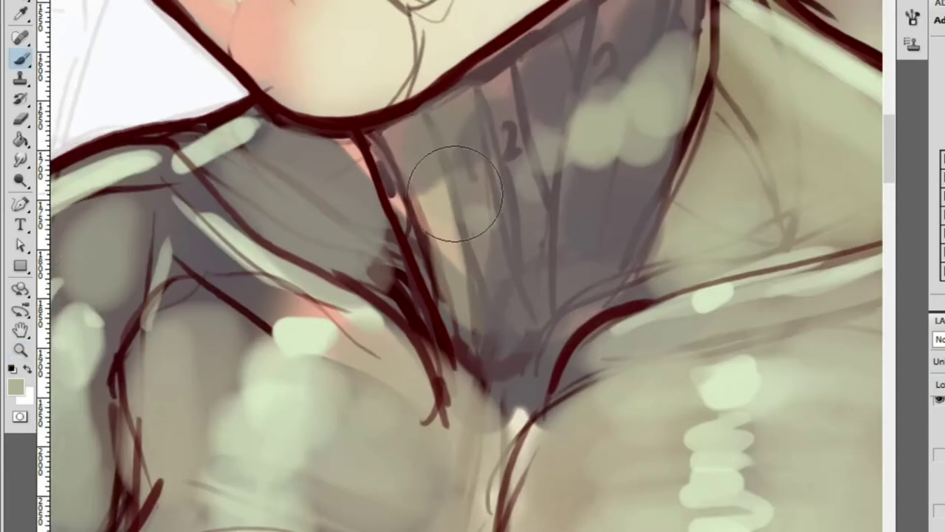
{"action": "left_click_drag", "start_coordinate": [471, 167], "coordinate": [478, 174]}
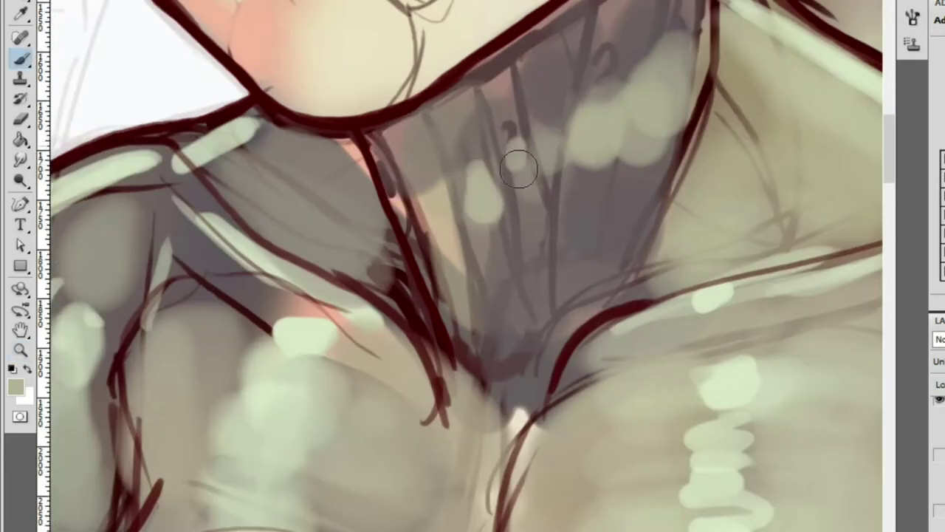
{"action": "key", "text": "z"}
{"action": "left_click", "coordinate": [433, 154], "text": "alt"}
{"action": "left_click", "coordinate": [569, 121], "text": "alt"}
{"action": "left_click", "coordinate": [658, 181], "text": "alt"}
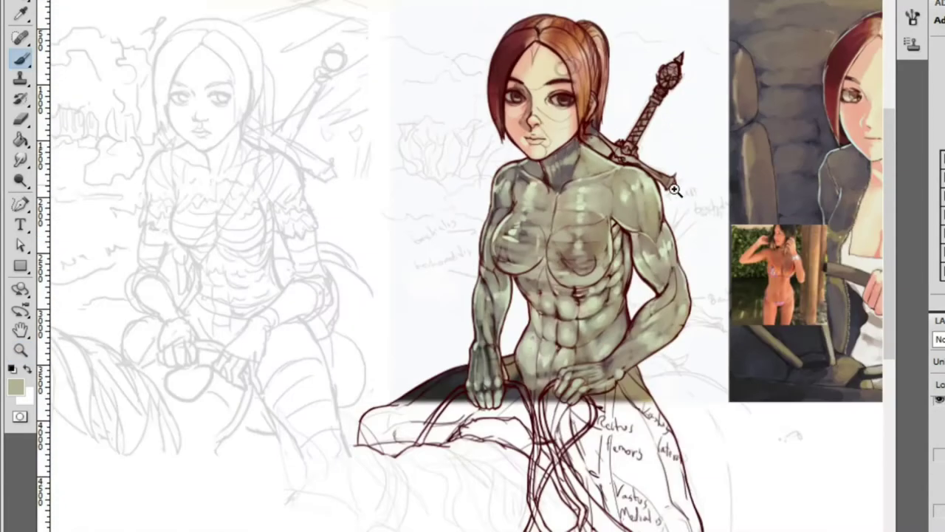
Sample the pale green from the wrist highlight and paint highlight marks on the upper outer thigh below the hand
{"action": "left_click", "coordinate": [658, 181], "text": "alt"}
{"action": "left_click", "coordinate": [694, 253]}
{"action": "key", "text": "b"}
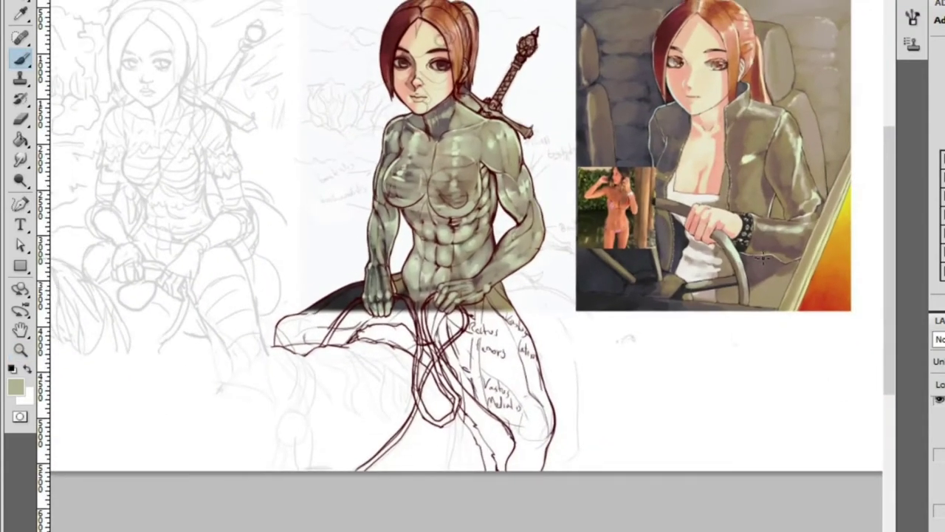
{"action": "left_click", "coordinate": [491, 314]}
{"action": "left_click", "coordinate": [397, 308]}
{"action": "key", "text": "b"}
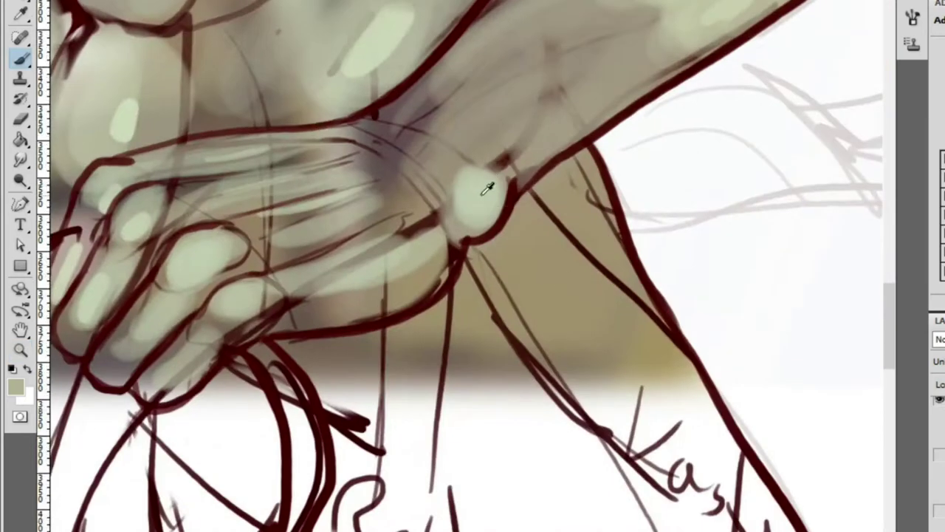
{"action": "left_click_drag", "start_coordinate": [567, 294], "coordinate": [600, 262]}
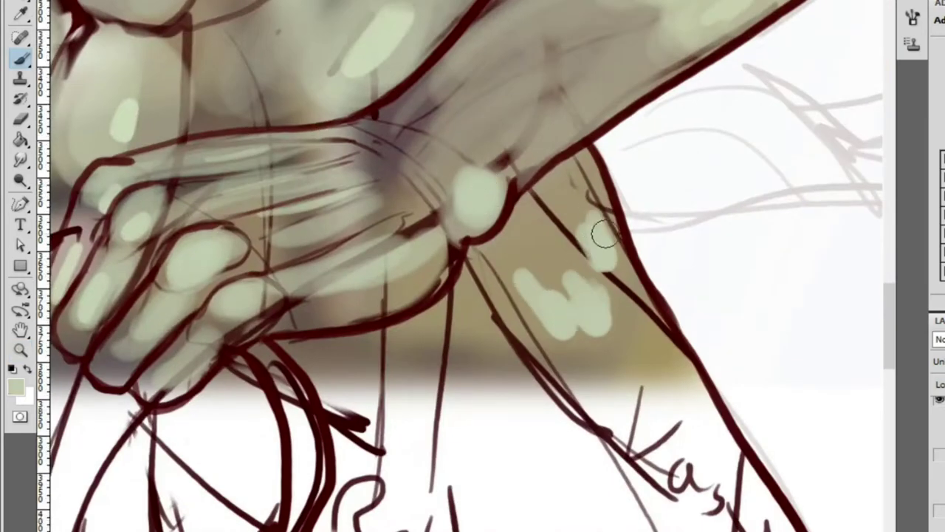
{"action": "mouse_move", "coordinate": [534, 241]}
{"action": "left_mouse_down"}
{"action": "mouse_move", "coordinate": [652, 345]}
{"action": "mouse_move", "coordinate": [619, 339]}
{"action": "left_mouse_up"}
Extend the pale green strokes down the outer thigh and across the front thigh below the wrist
{"action": "mouse_move", "coordinate": [536, 316]}
{"action": "left_mouse_down"}
{"action": "mouse_move", "coordinate": [616, 376]}
{"action": "mouse_move", "coordinate": [686, 386]}
{"action": "left_mouse_up"}
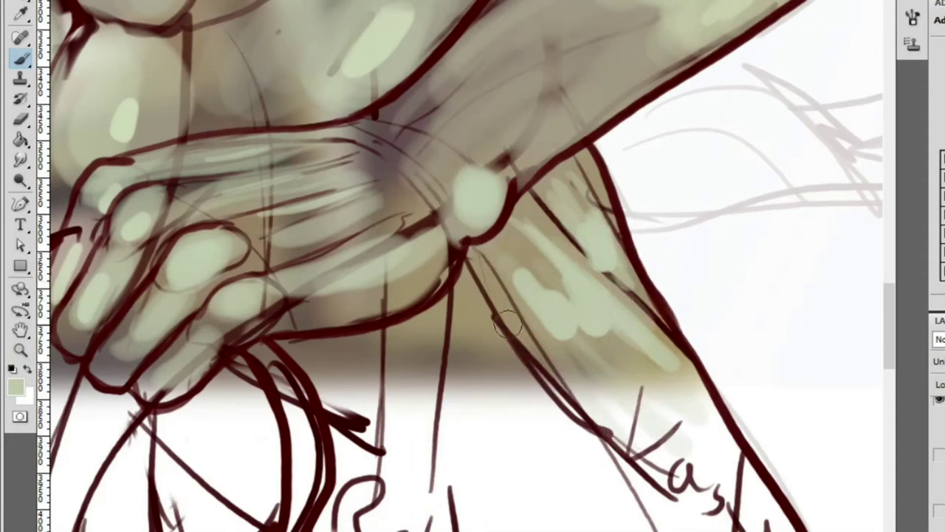
{"action": "left_click_drag", "start_coordinate": [465, 338], "coordinate": [473, 310]}
{"action": "mouse_move", "coordinate": [468, 353]}
{"action": "left_mouse_down"}
{"action": "mouse_move", "coordinate": [517, 433]}
{"action": "mouse_move", "coordinate": [613, 429]}
{"action": "left_mouse_up"}
{"action": "scroll", "coordinate": [510, 323], "scroll_direction": "down", "scroll_amount": 3}
{"action": "scroll", "coordinate": [586, 250], "scroll_direction": "up", "scroll_amount": 3}
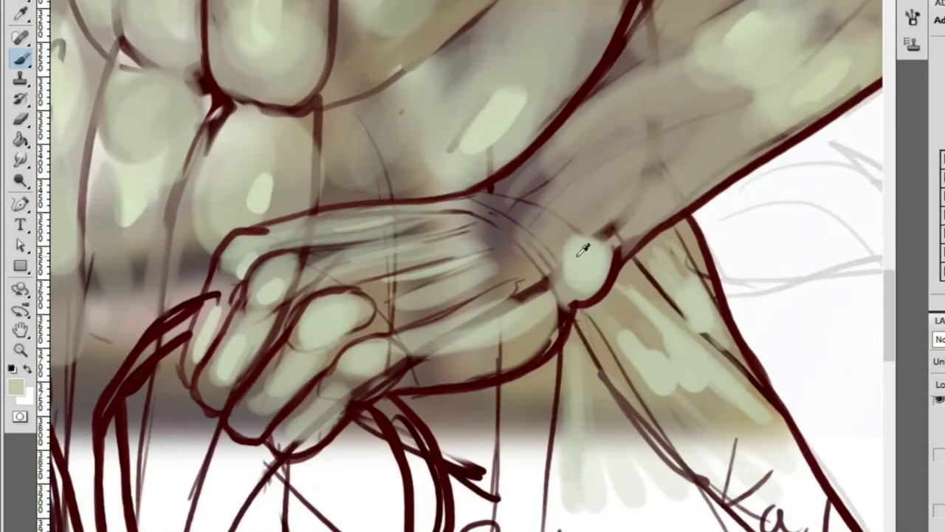
Blend pale green into the light-side forearm just below the elbow crease
{"action": "scroll", "coordinate": [584, 173], "scroll_direction": "up", "scroll_amount": 5}
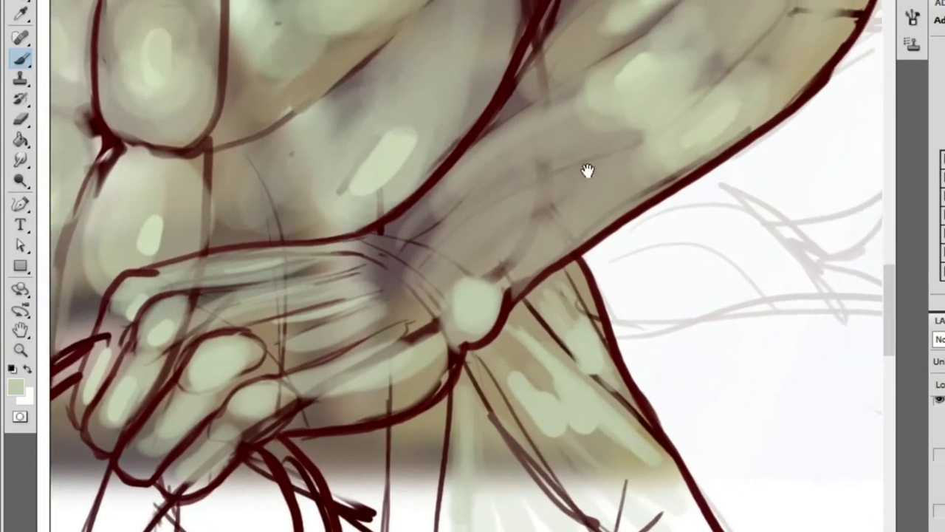
{"action": "scroll", "coordinate": [621, 221], "scroll_direction": "down", "scroll_amount": 2}
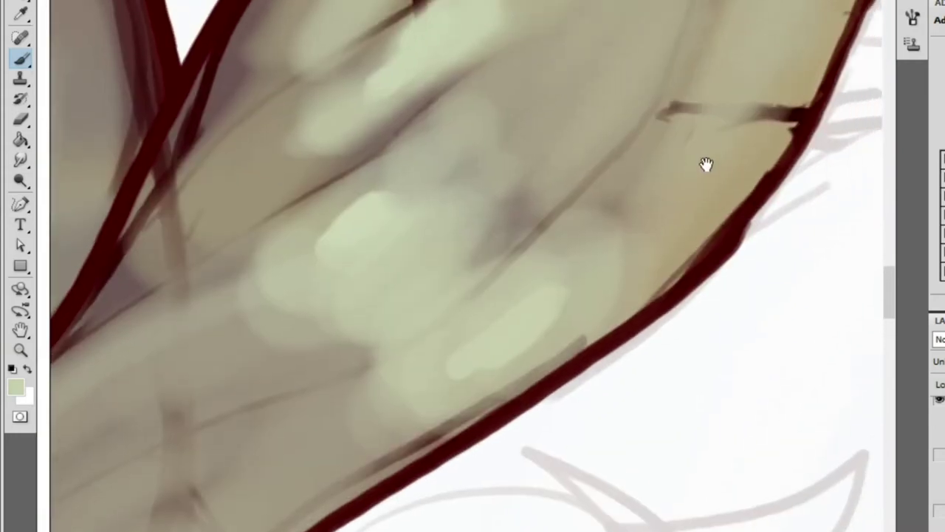
{"action": "scroll", "coordinate": [707, 170], "scroll_direction": "up", "scroll_amount": 1}
{"action": "left_click_drag", "start_coordinate": [608, 182], "coordinate": [750, 158]}
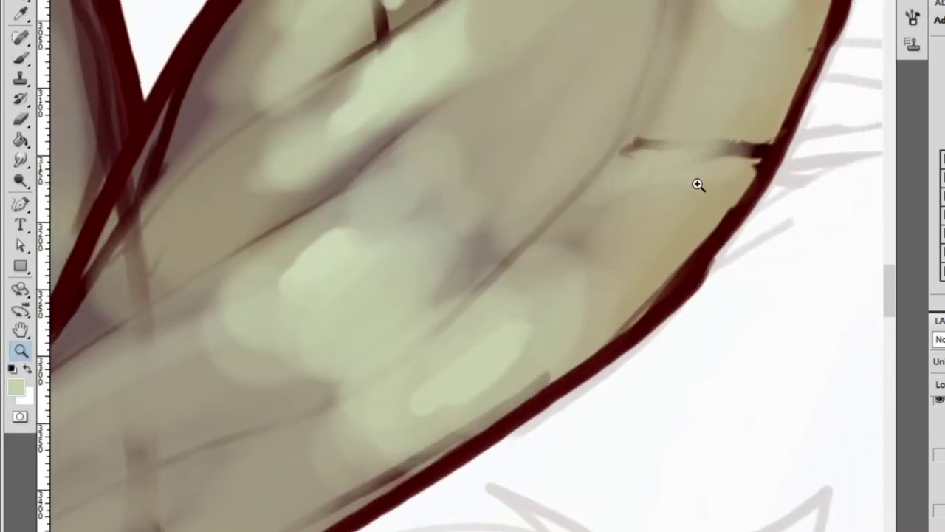
{"action": "scroll", "coordinate": [693, 181], "scroll_direction": "down", "scroll_amount": 1}
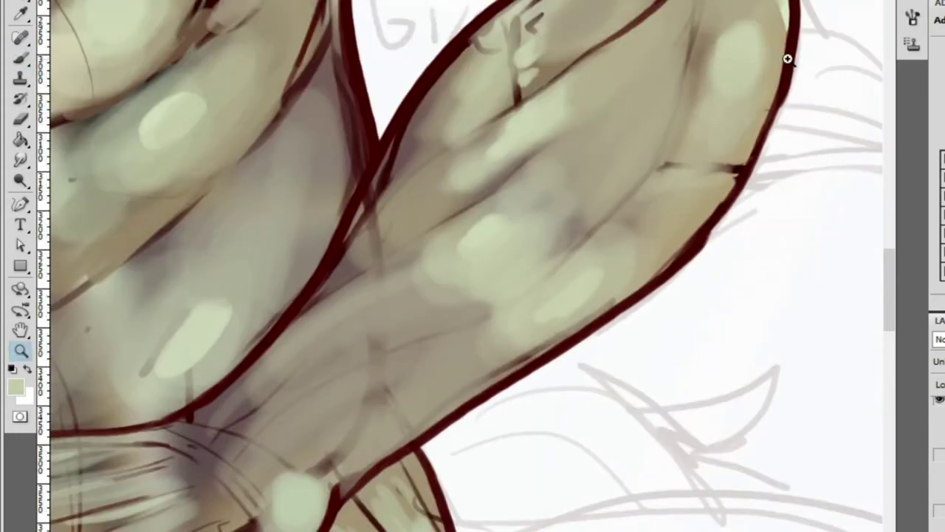
{"action": "scroll", "coordinate": [770, 72], "scroll_direction": "down", "scroll_amount": 2}
{"action": "left_click_drag", "start_coordinate": [738, 59], "coordinate": [731, 244]}
{"action": "scroll", "coordinate": [727, 233], "scroll_direction": "up", "scroll_amount": 1}
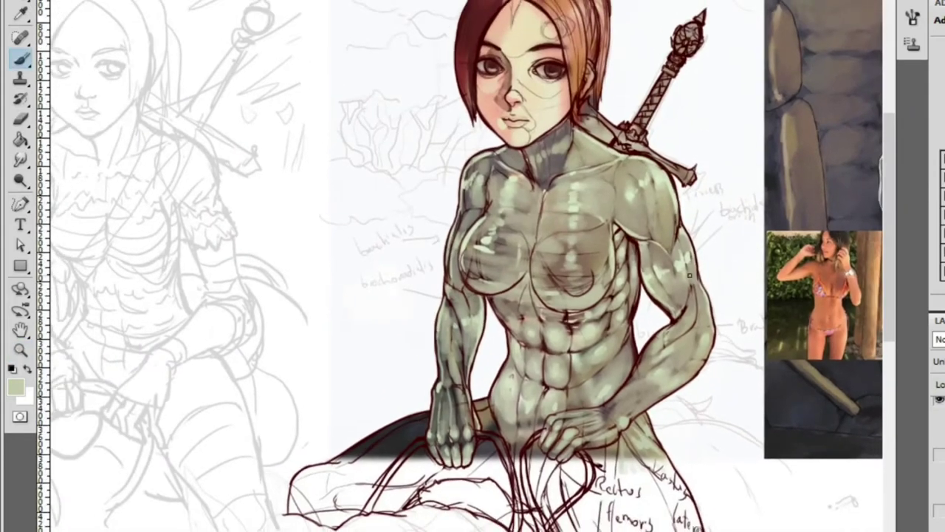